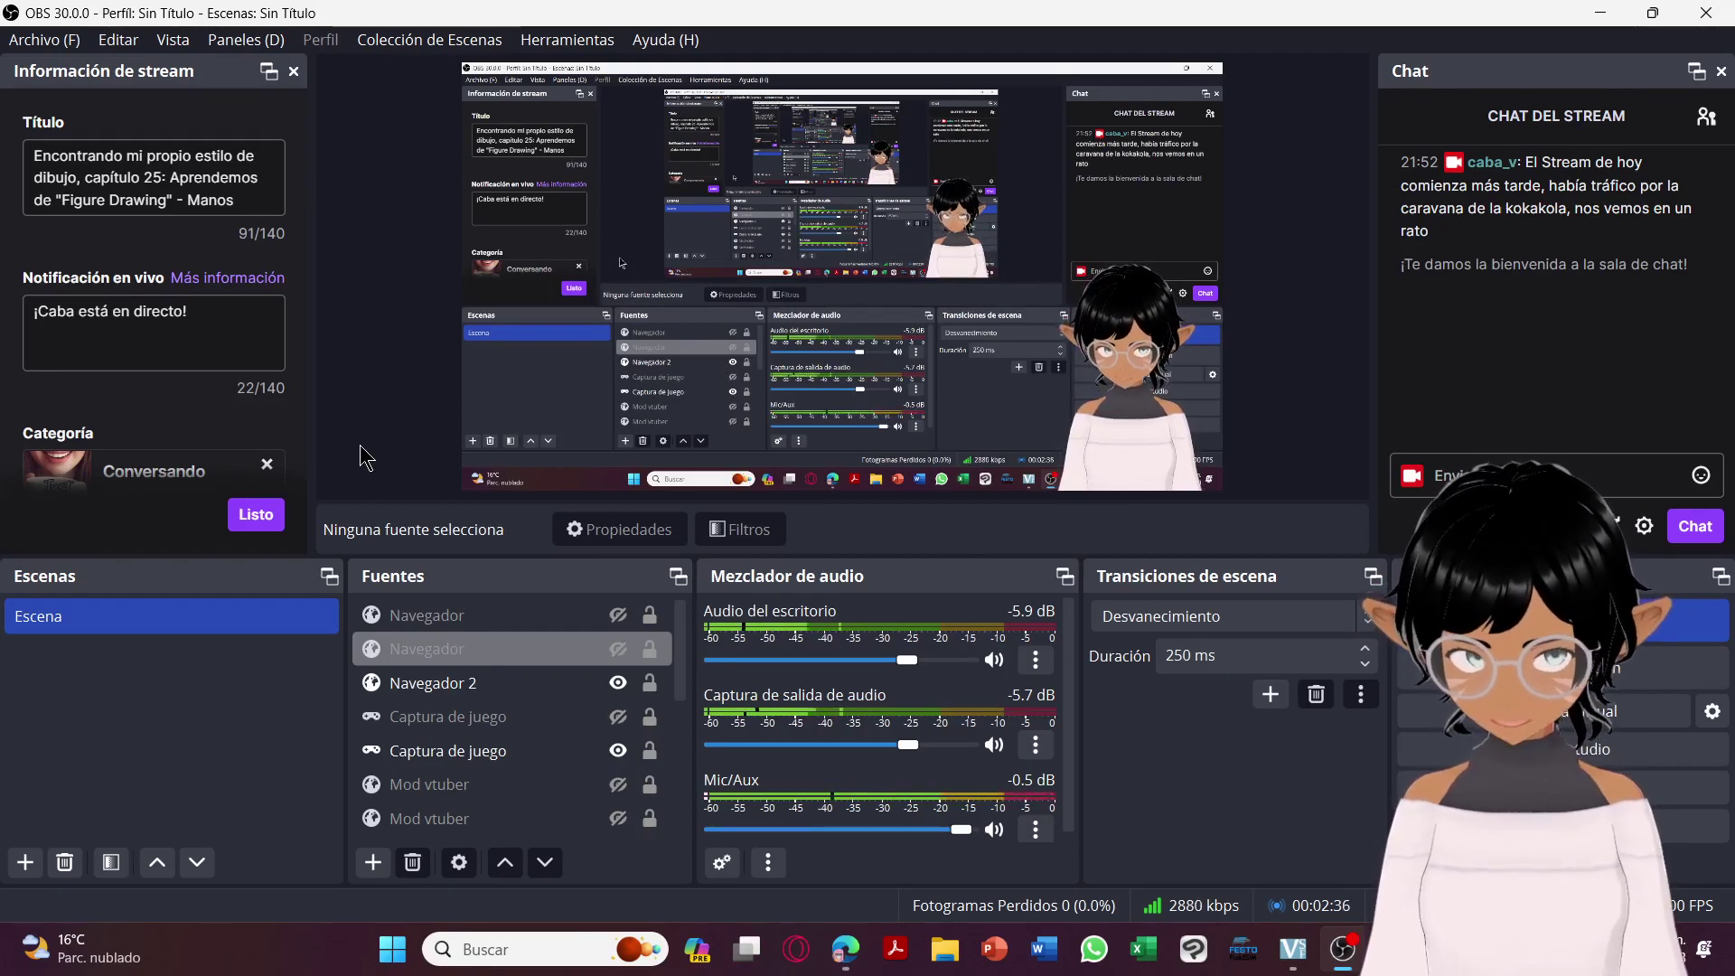
Launch MediBang Paint Pro from the desktop and create a new 8000 × 6000 px illustration at 350 dpi.
{"action": "left_click", "coordinate": [1600, 13]}
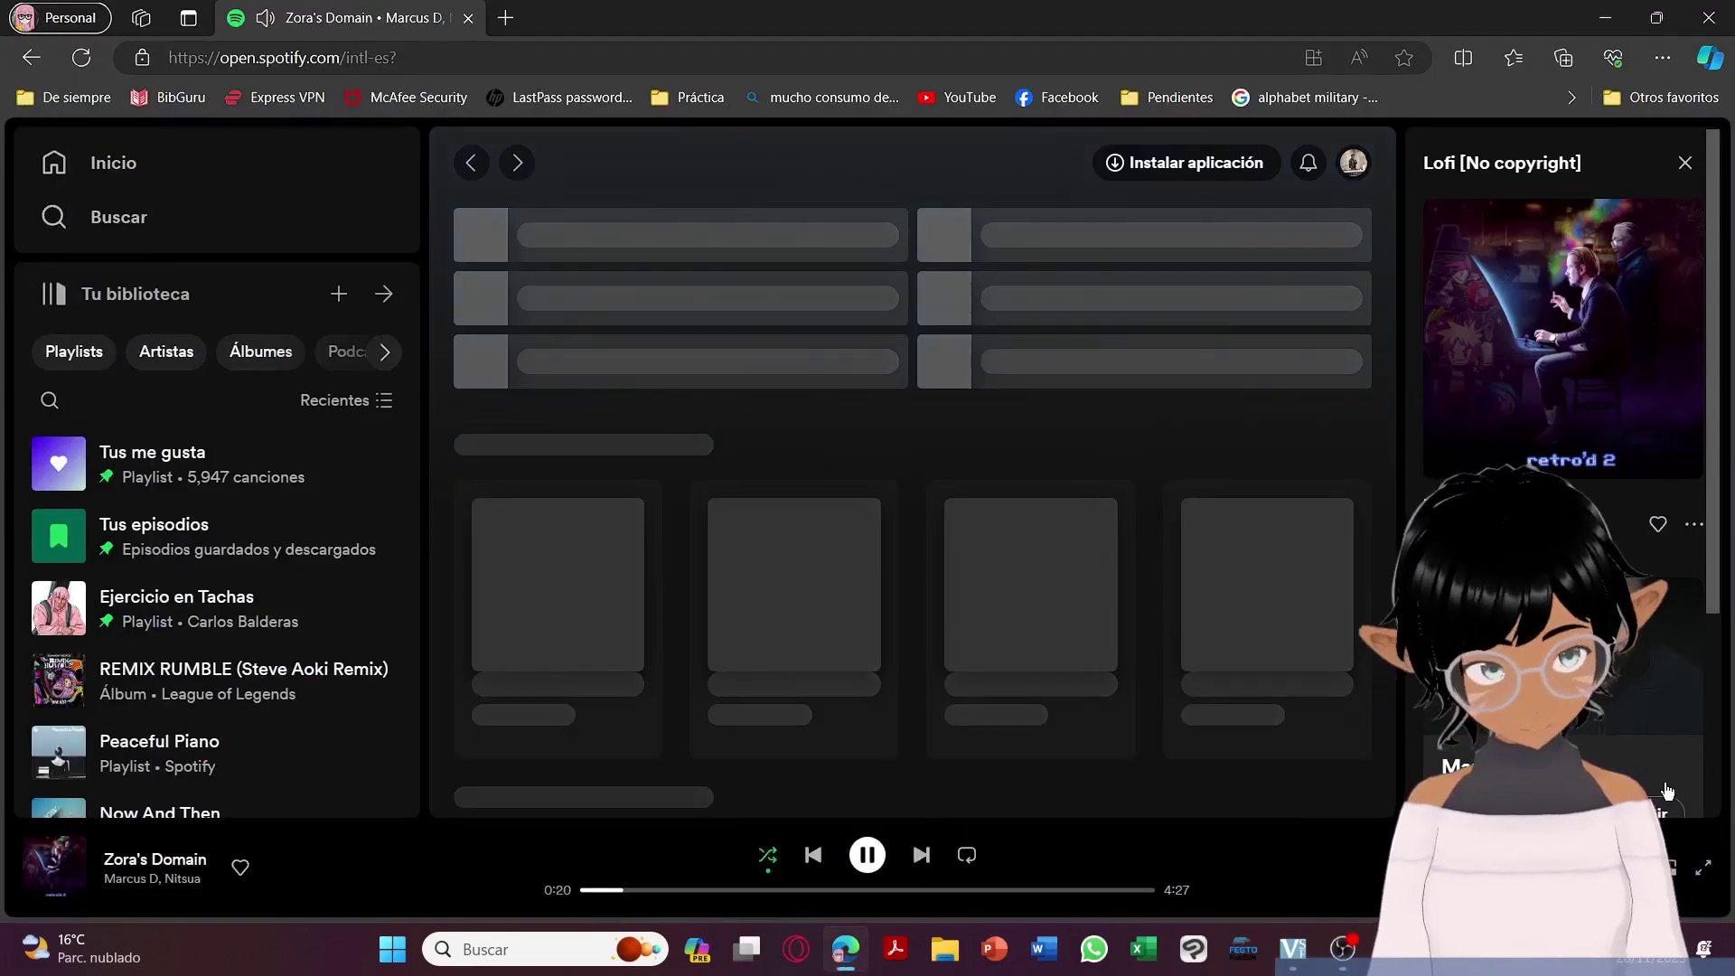
{"action": "left_click", "coordinate": [1607, 27]}
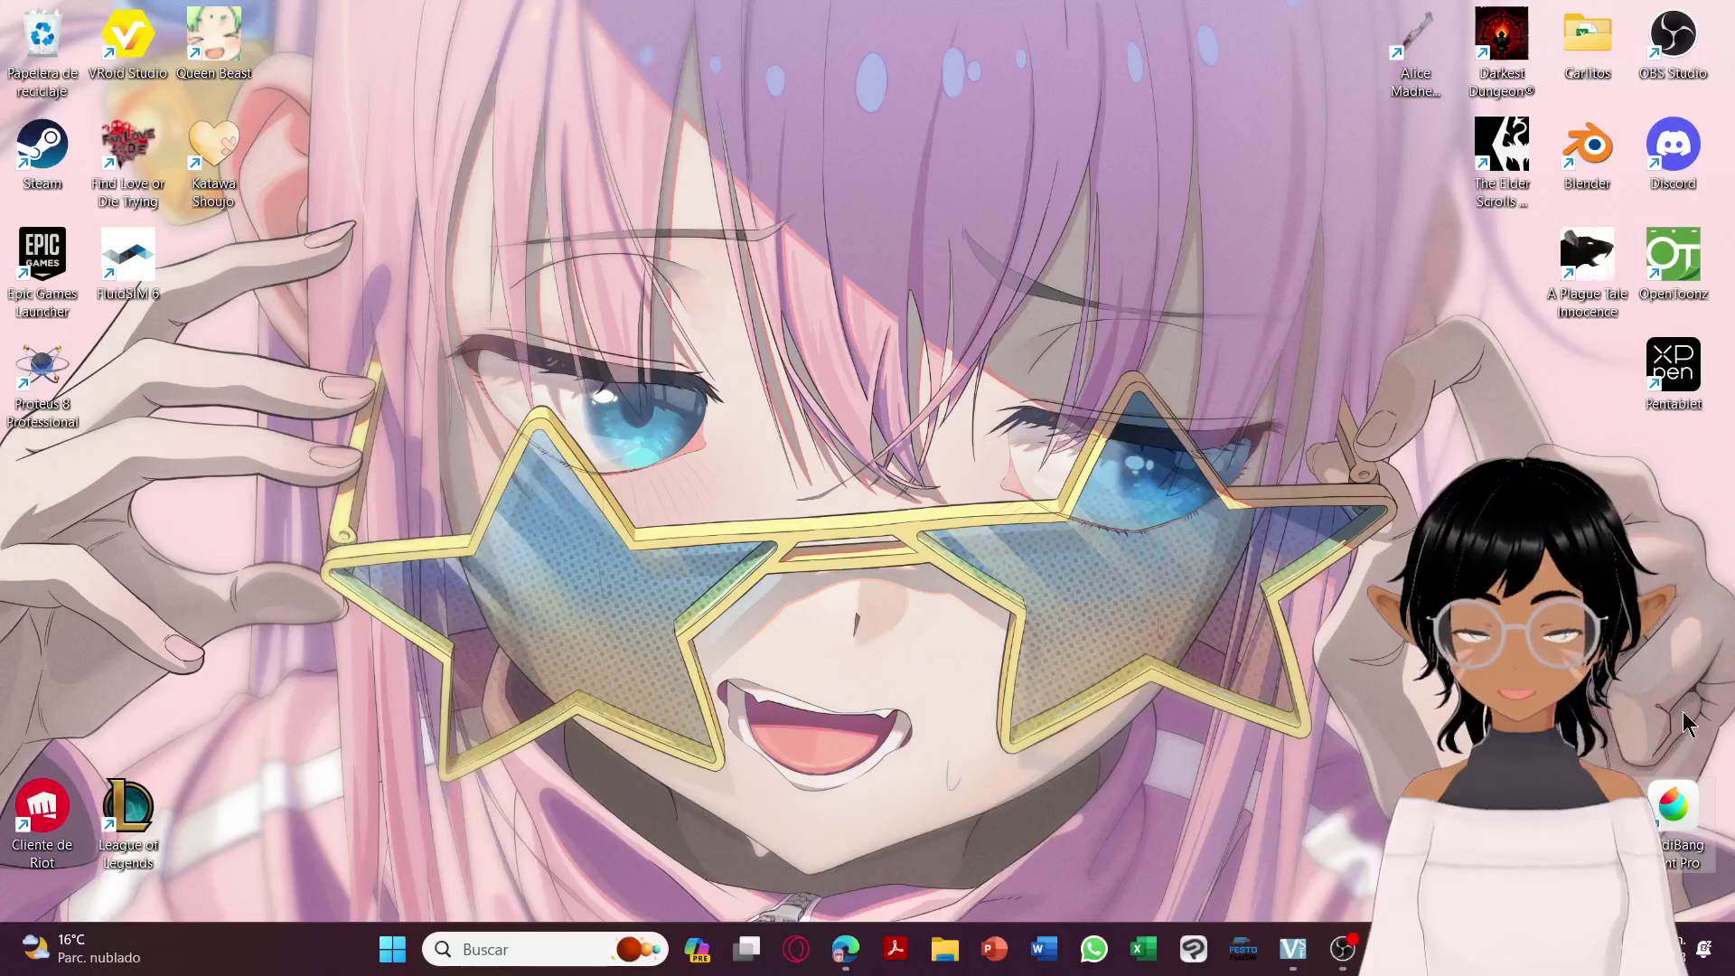
{"action": "double_click", "coordinate": [1688, 802]}
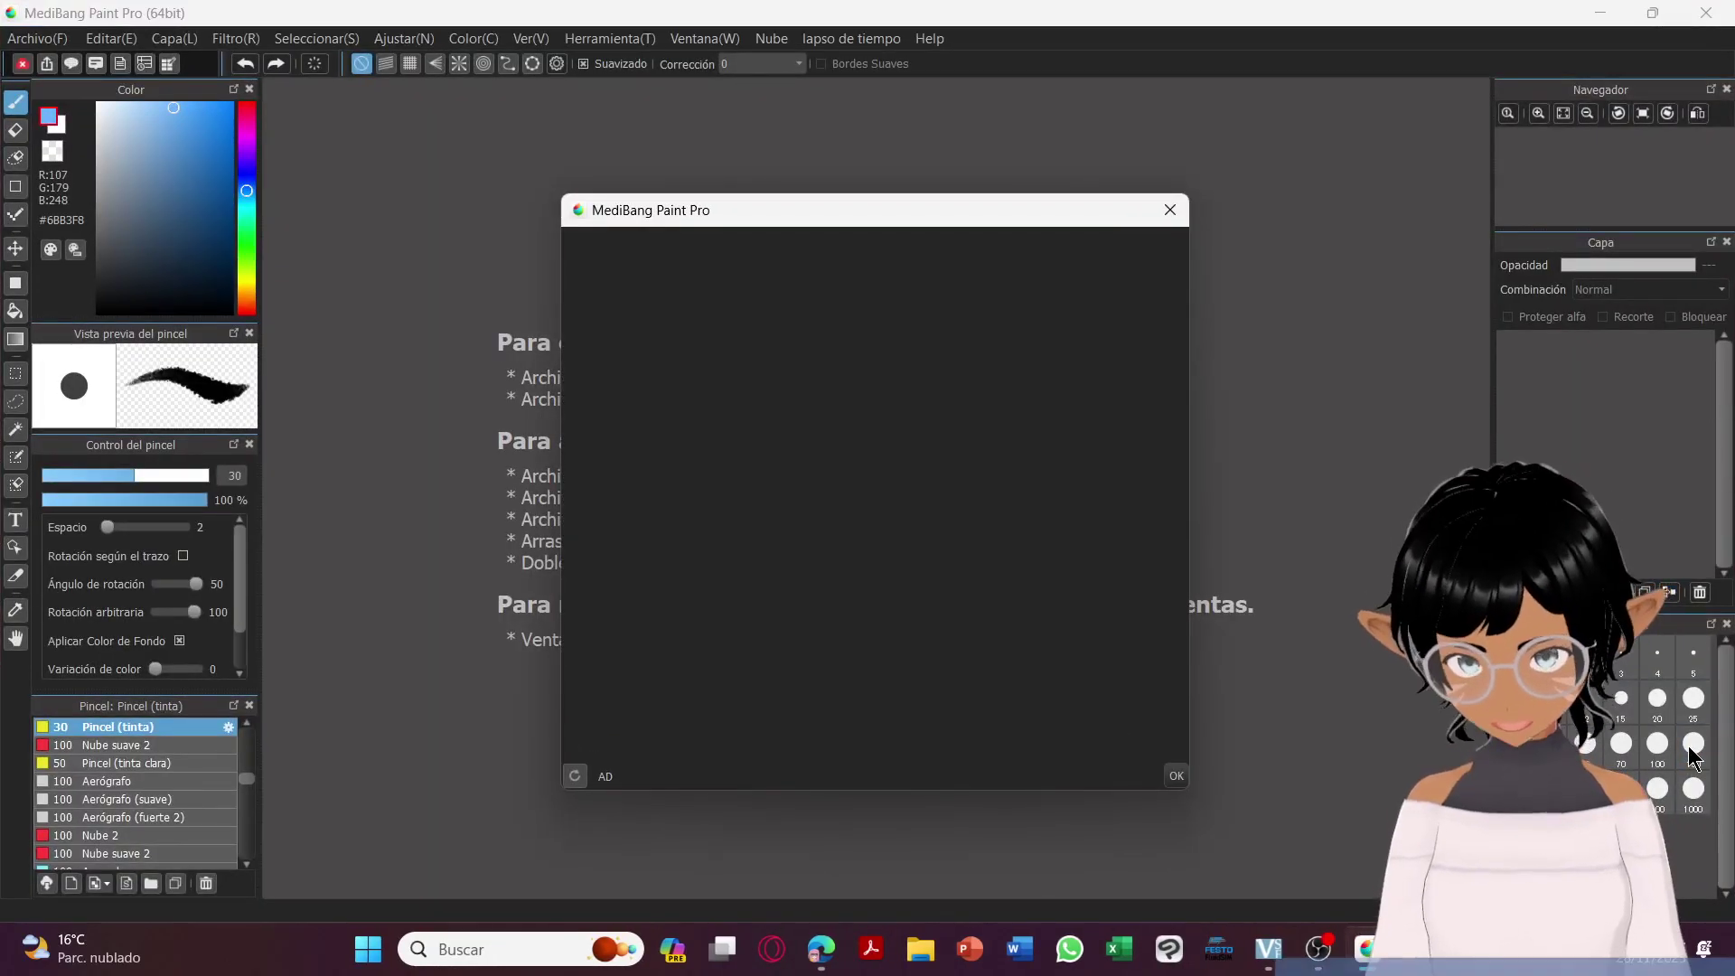
{"action": "left_click", "coordinate": [1176, 777]}
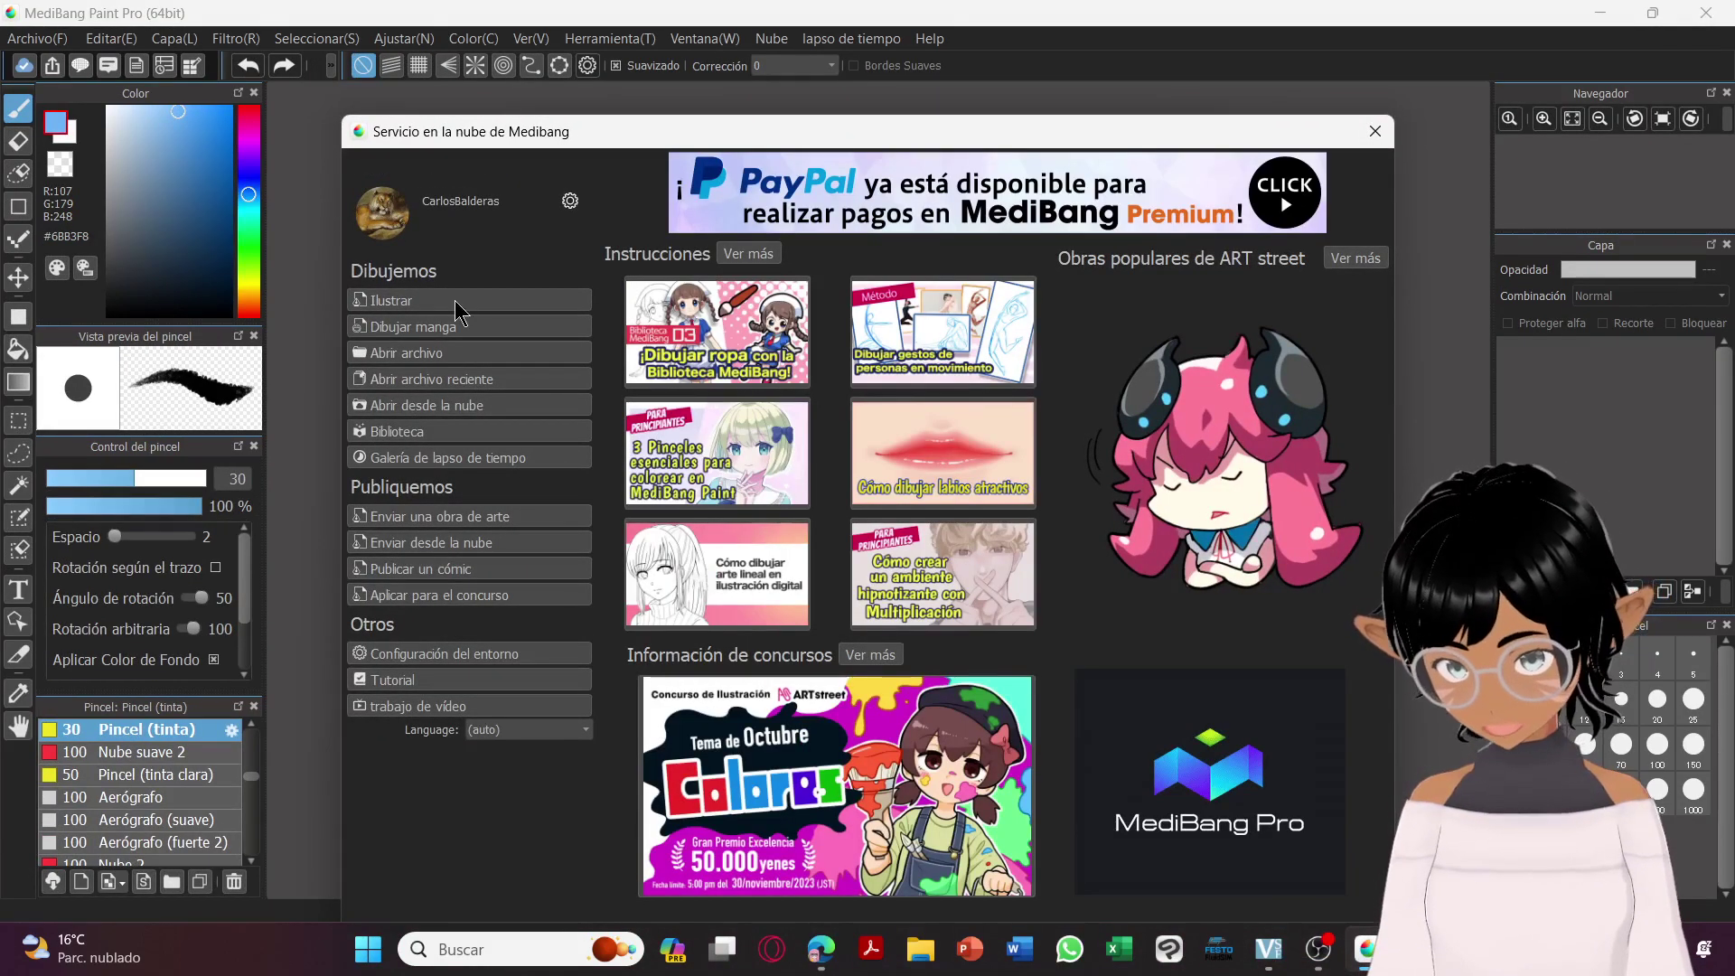
{"action": "left_click", "coordinate": [462, 302]}
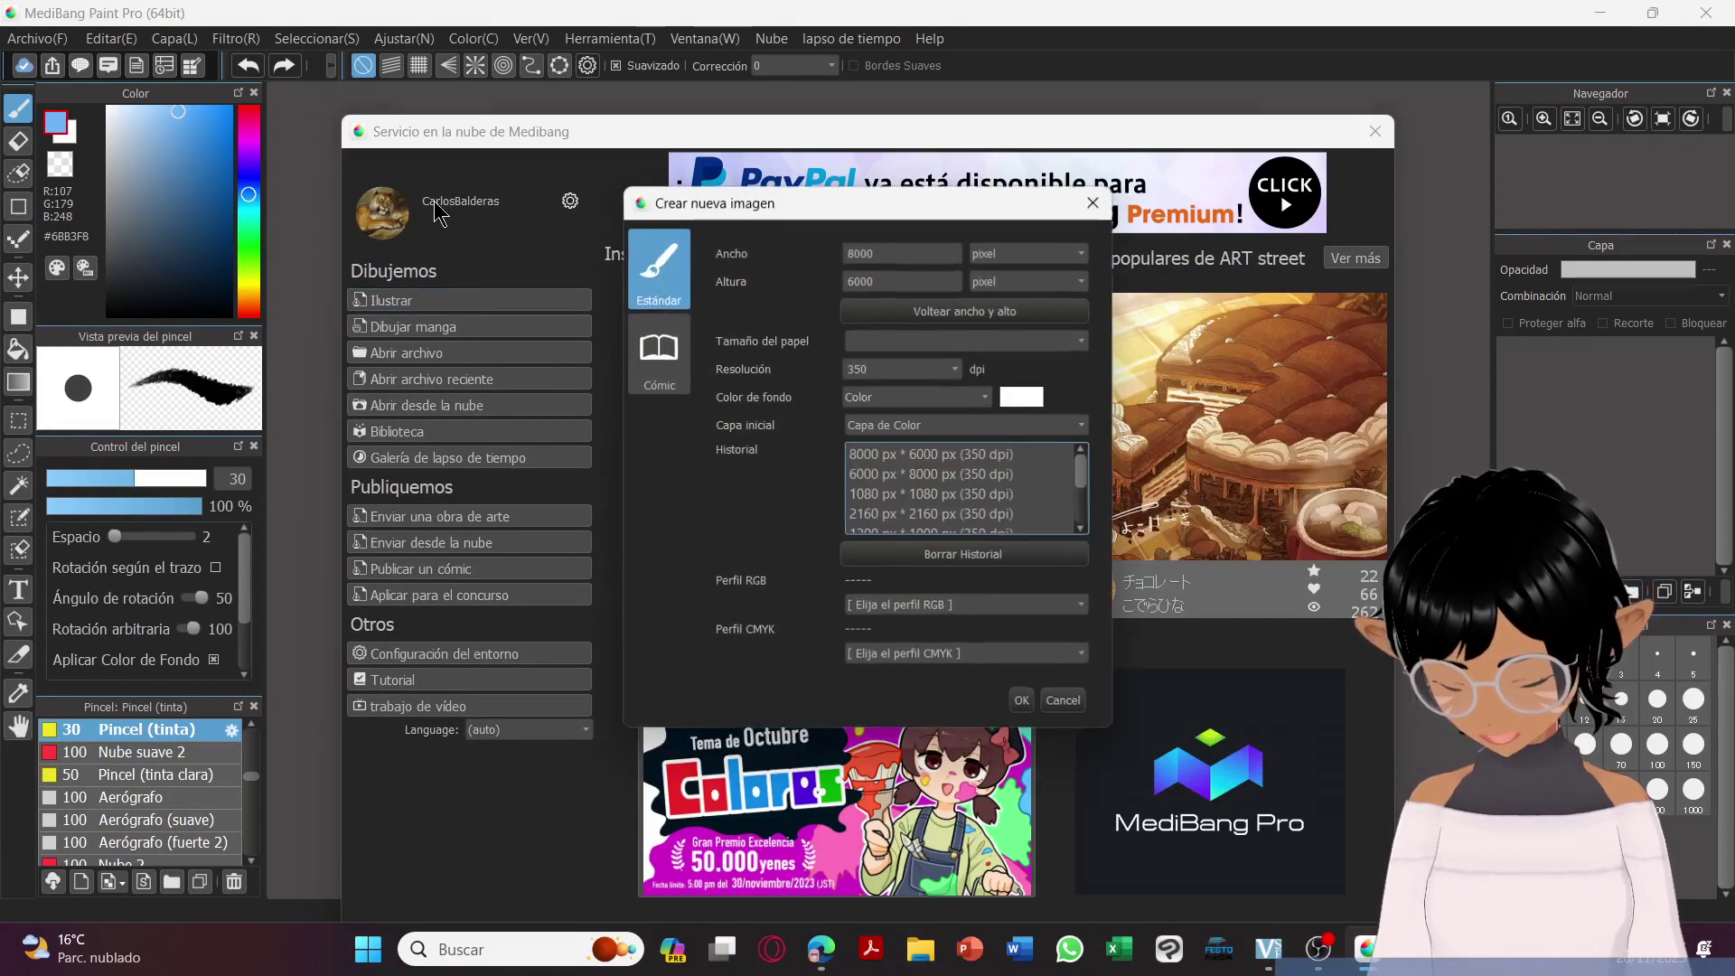
{"action": "left_click", "coordinate": [1022, 700]}
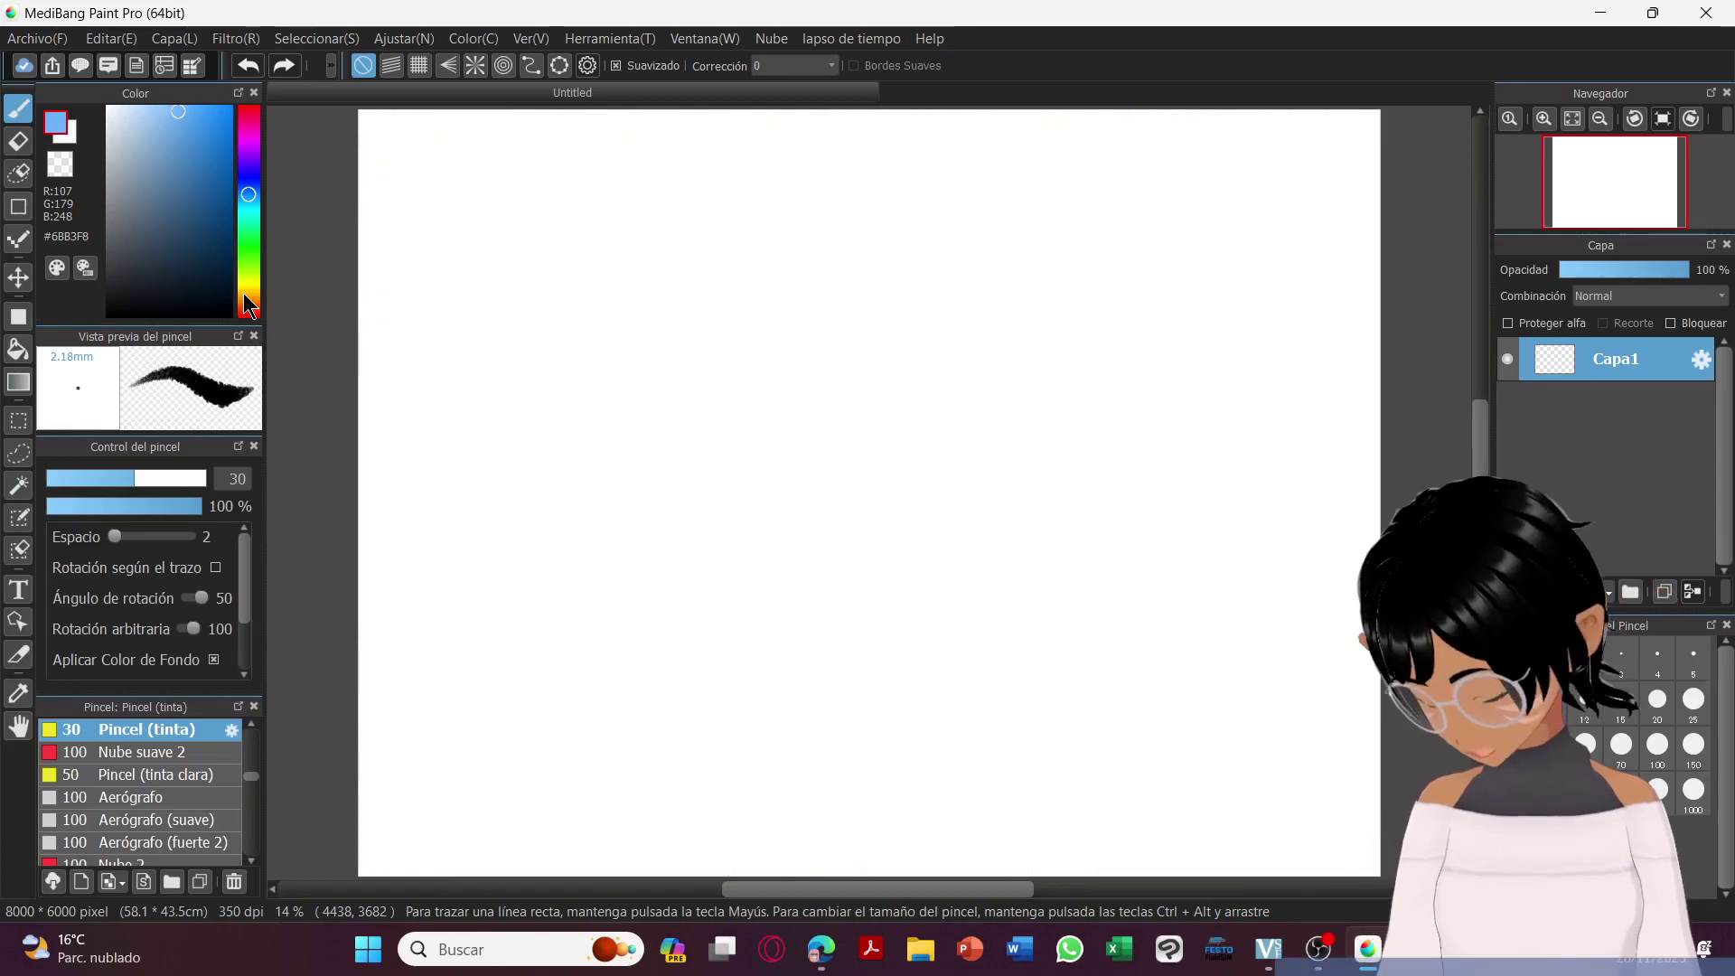
Set the drawing colour to near-black #1F1F20 and choose the Pluma G brush at size 30.
{"action": "left_click", "coordinate": [109, 314]}
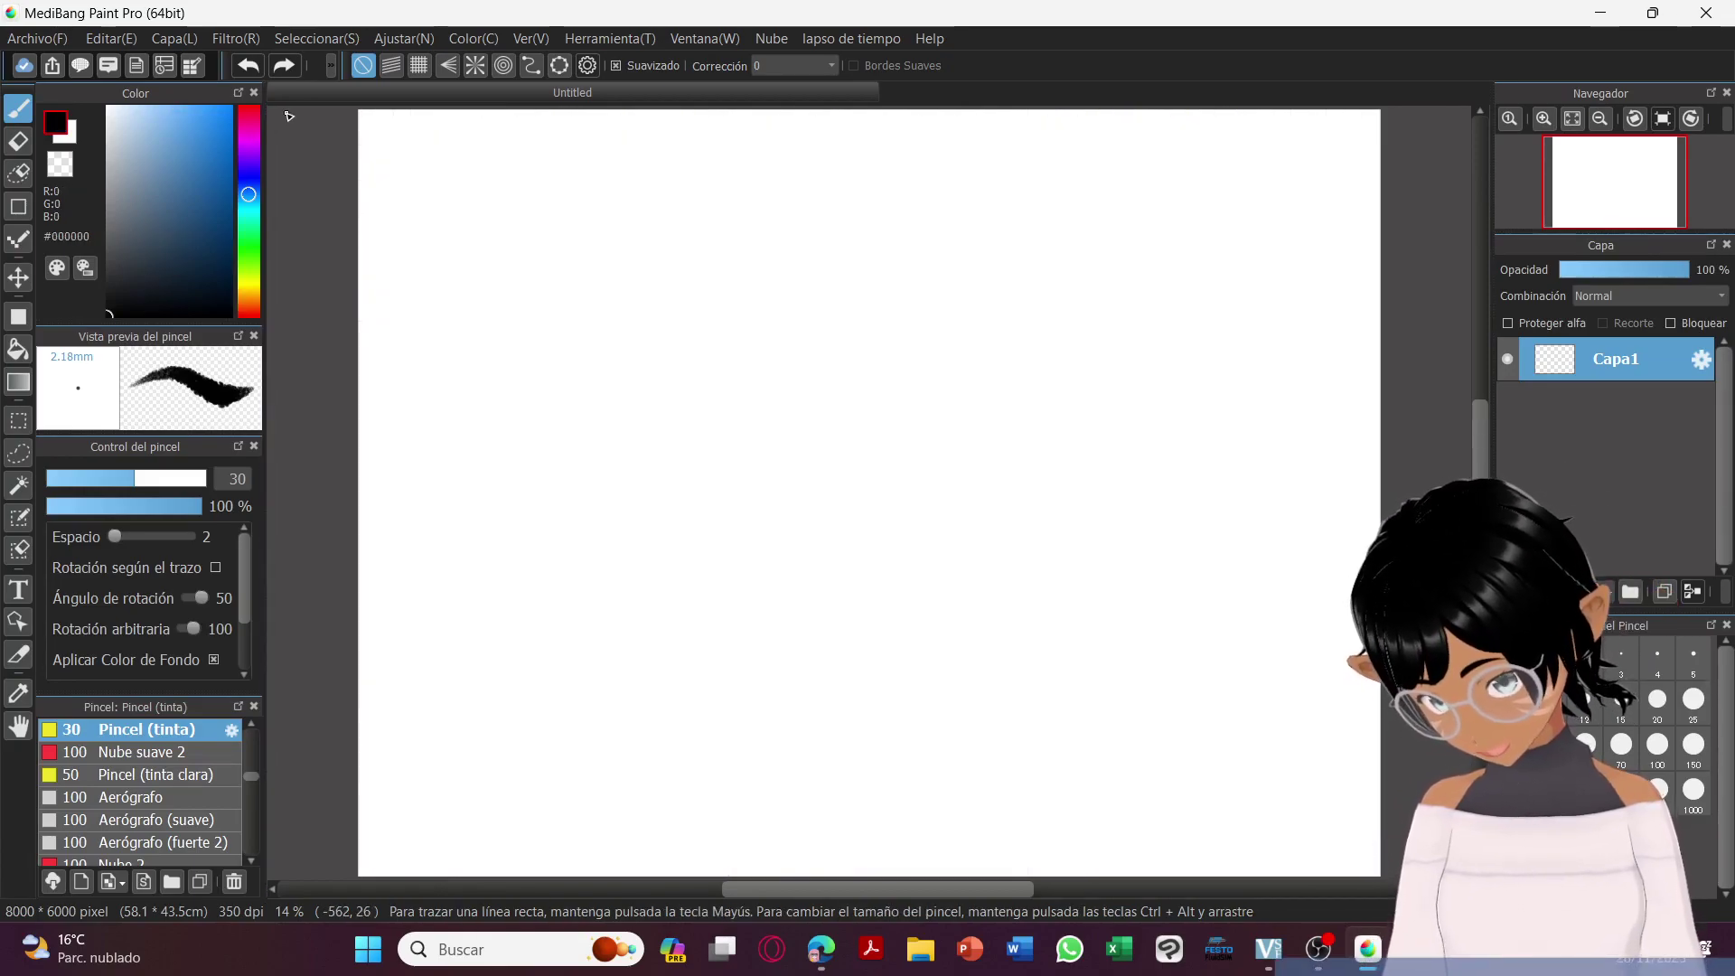
{"action": "left_click_drag", "start_coordinate": [112, 311], "coordinate": [111, 290]}
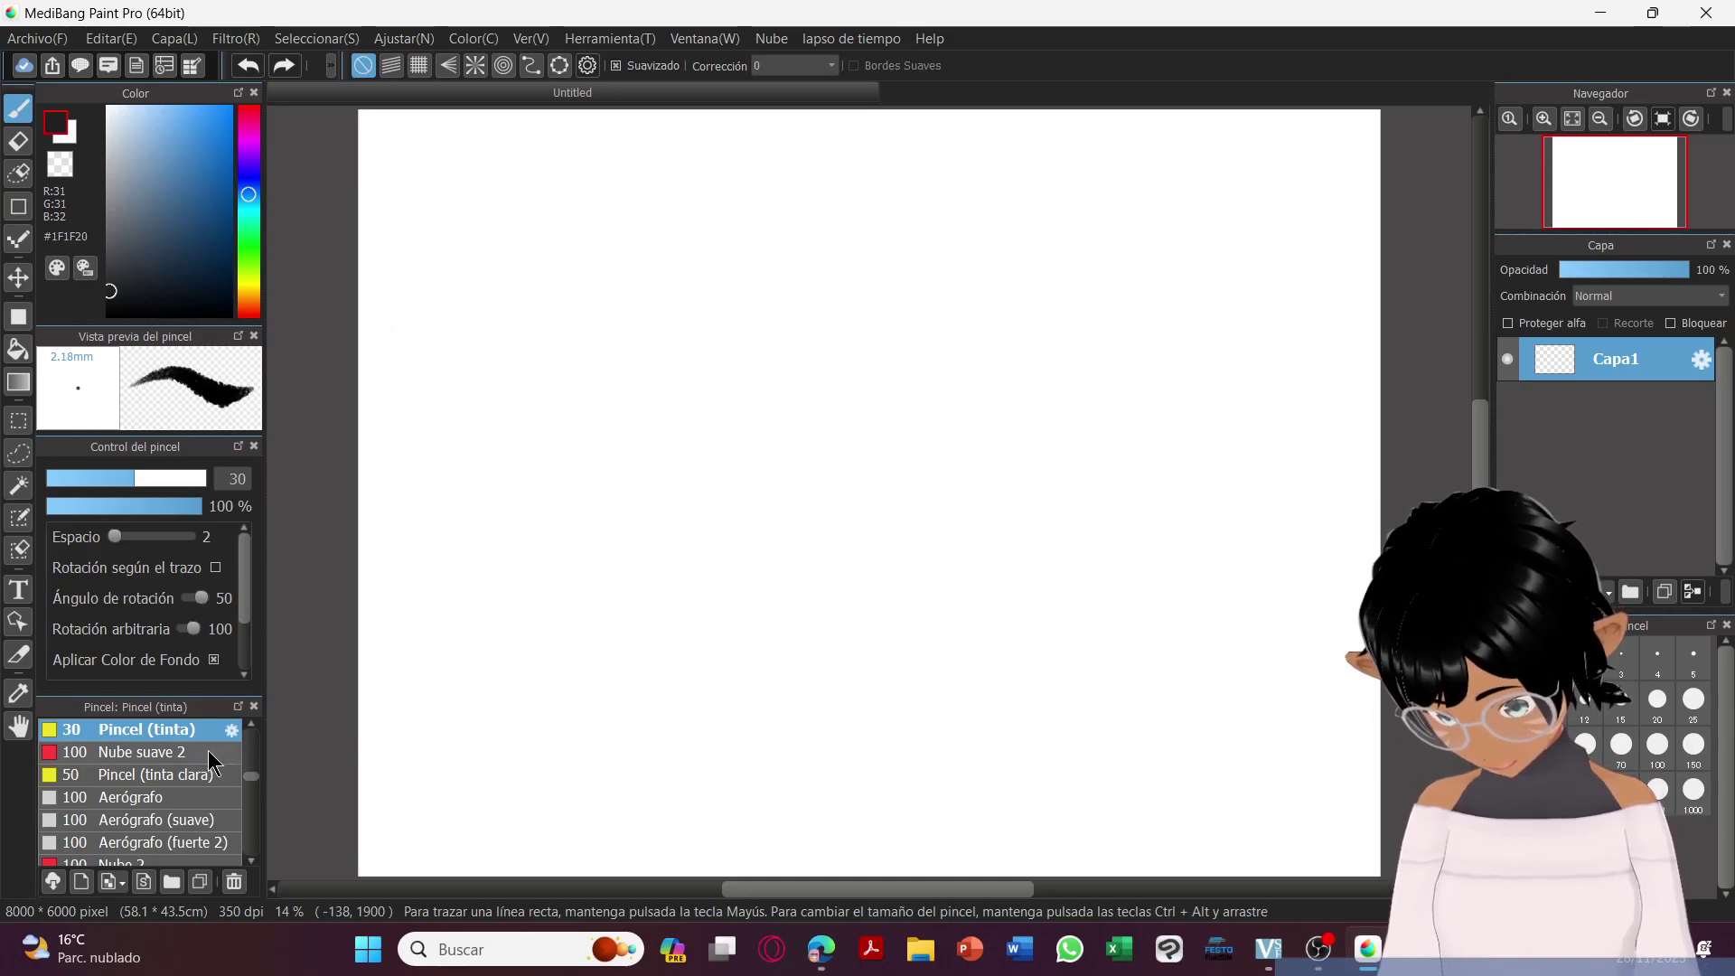
{"action": "scroll", "coordinate": [253, 766], "scroll_direction": "down", "scroll_amount": 5}
{"action": "left_click", "coordinate": [135, 831]}
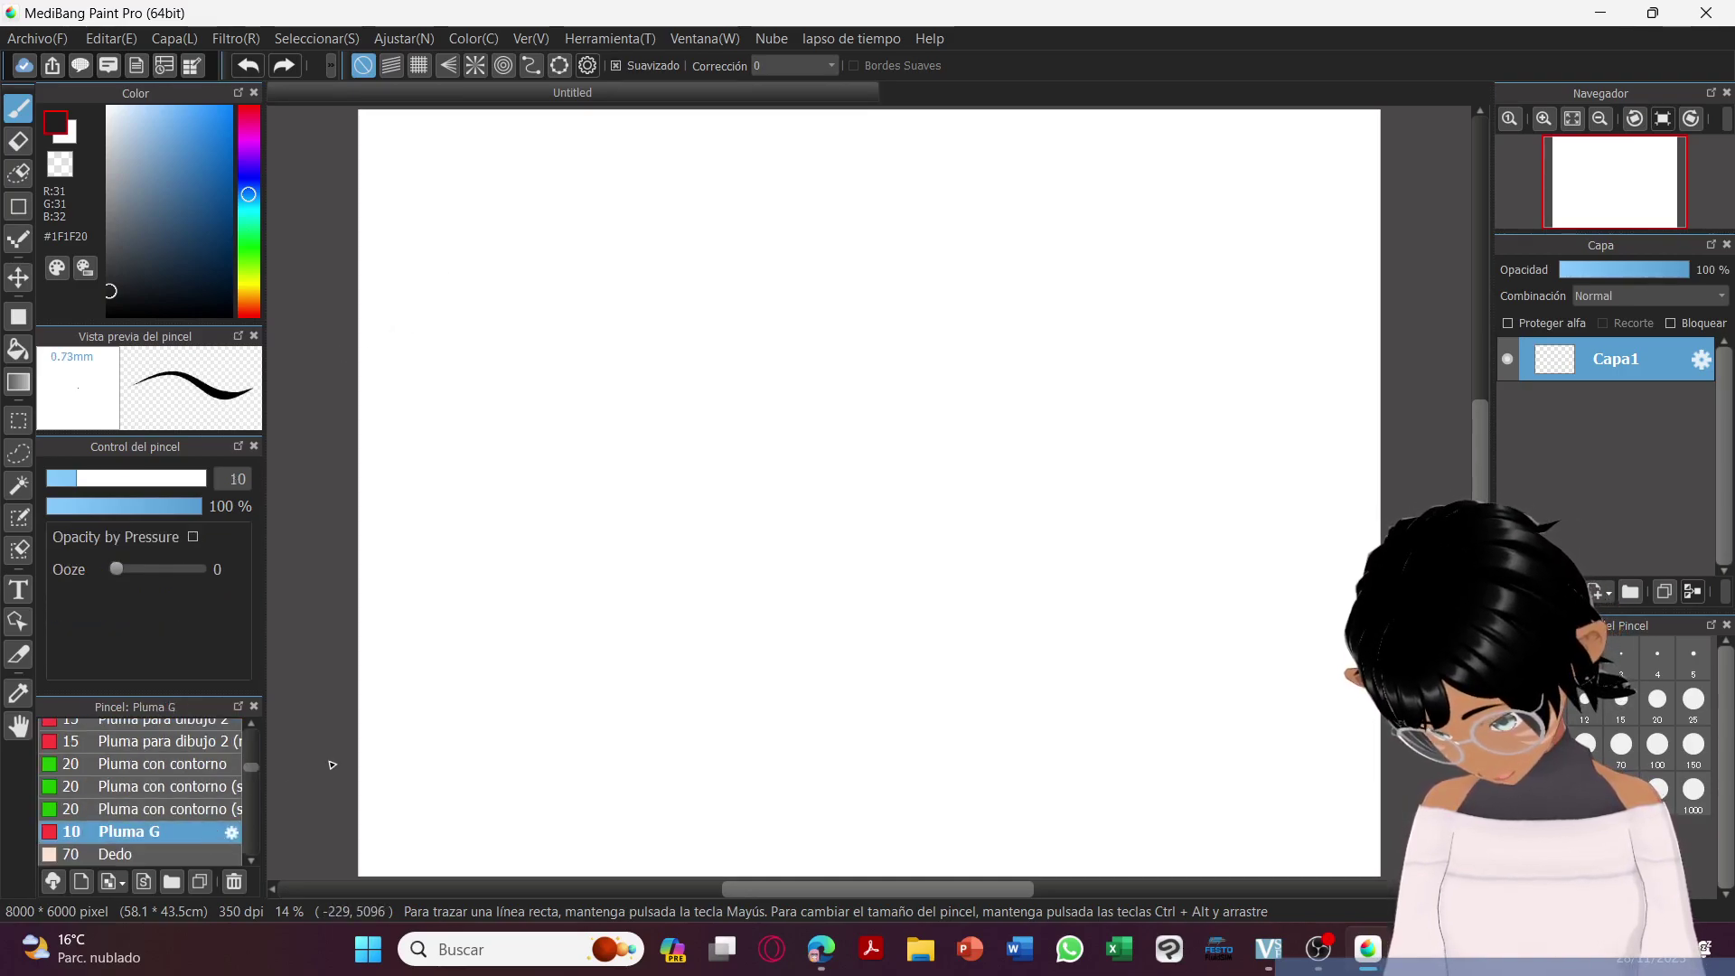
{"action": "key", "text": "bracketright"}
{"action": "key", "text": "bracketright"}
{"action": "key", "text": "bracketright"}
{"action": "key", "text": "bracketright"}
{"action": "key", "text": "bracketright"}
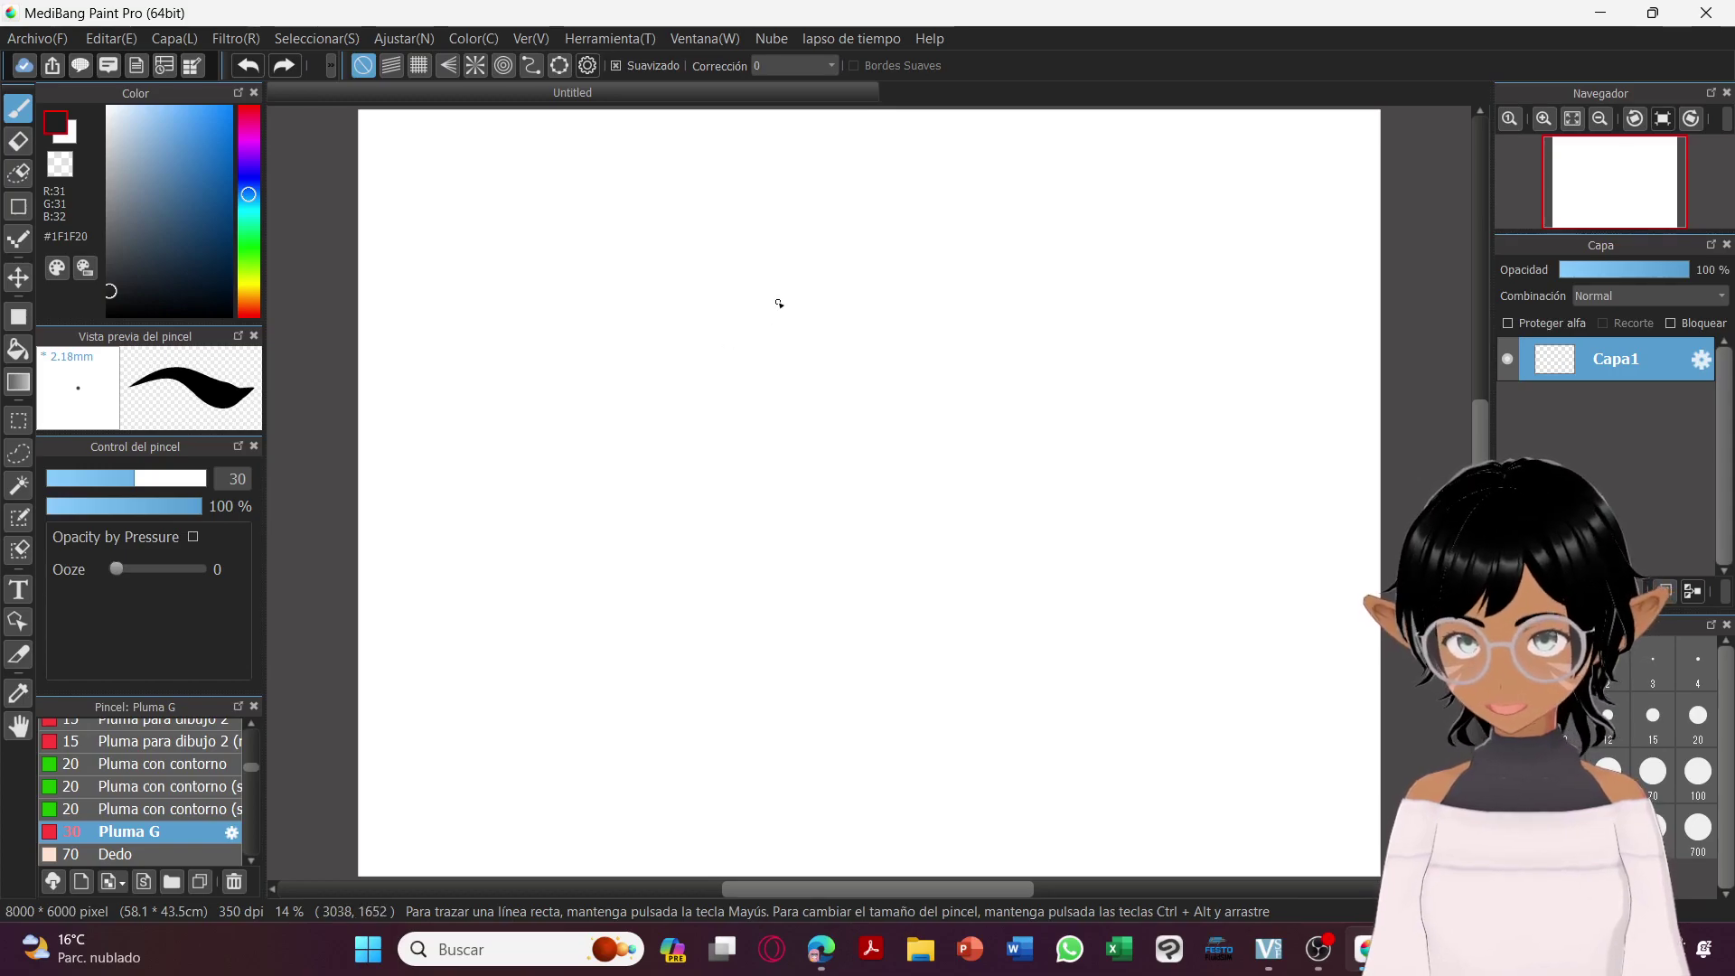
Handwrite the heading "Manos: Brazos" in the upper-left corner of the canvas.
{"action": "left_click", "coordinate": [381, 135]}
{"action": "mouse_move", "coordinate": [376, 169]}
{"action": "left_mouse_down"}
{"action": "mouse_move", "coordinate": [402, 108]}
{"action": "mouse_move", "coordinate": [440, 163]}
{"action": "mouse_move", "coordinate": [490, 149]}
{"action": "mouse_move", "coordinate": [520, 170]}
{"action": "mouse_move", "coordinate": [522, 143]}
{"action": "mouse_move", "coordinate": [605, 160]}
{"action": "mouse_move", "coordinate": [593, 128]}
{"action": "mouse_move", "coordinate": [616, 155]}
{"action": "mouse_move", "coordinate": [723, 162]}
{"action": "left_mouse_up"}
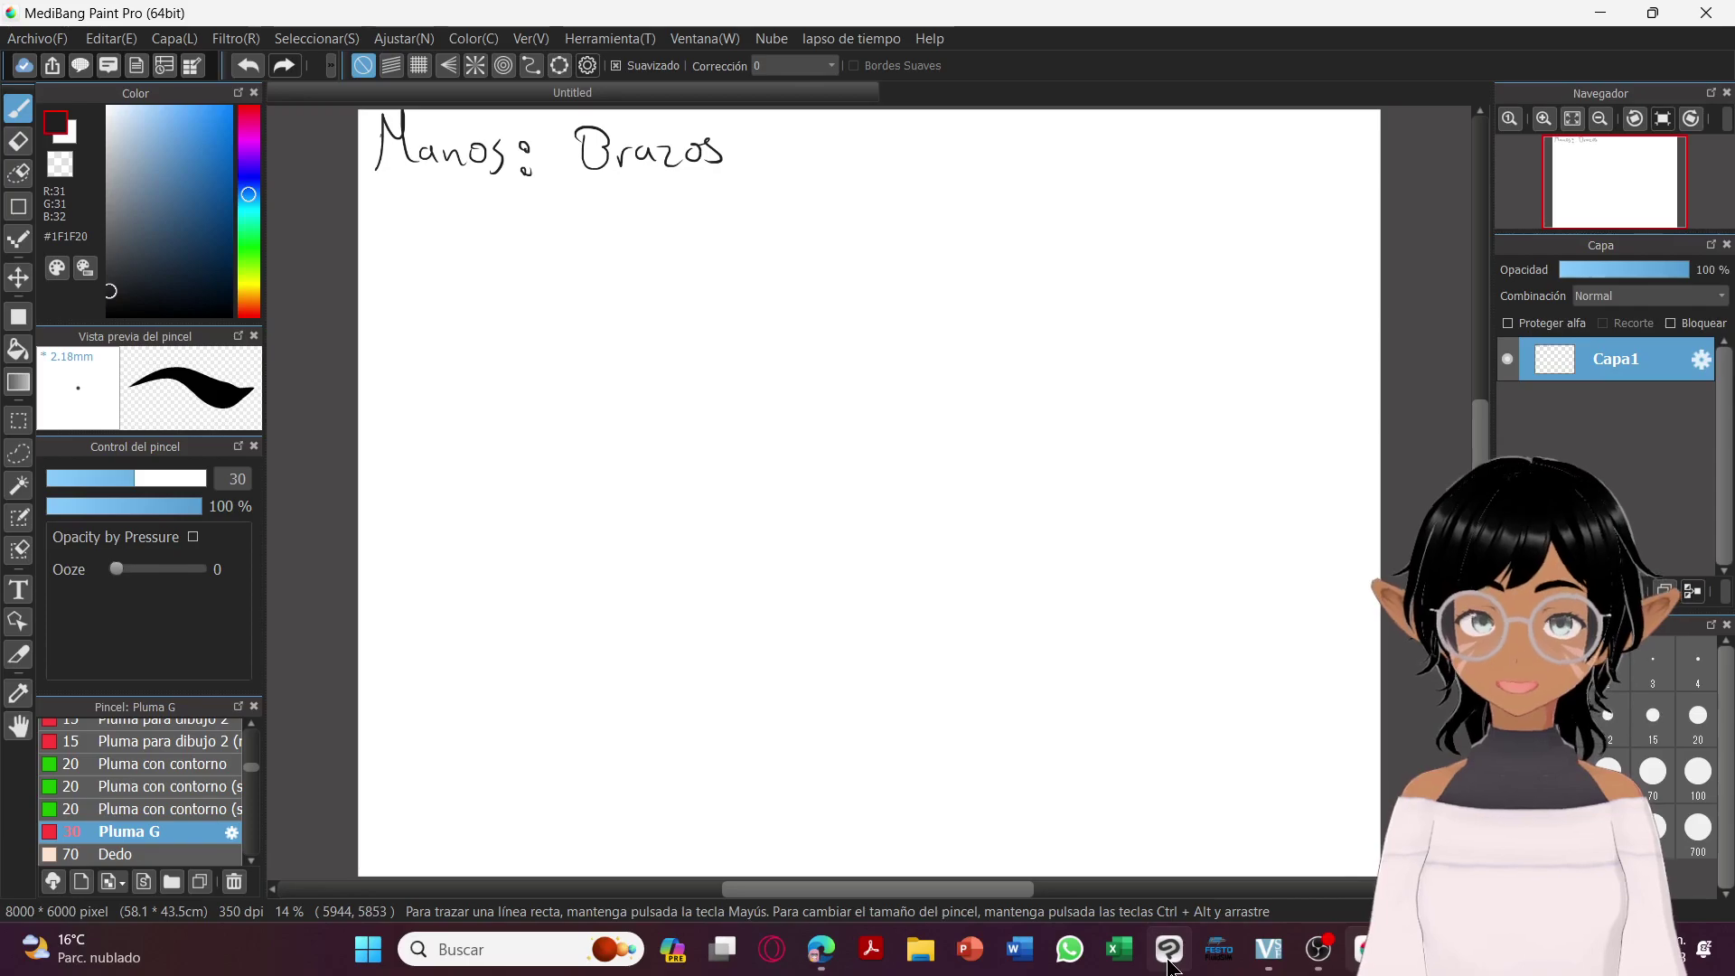
Check the live stream and its chat in OBS, and return to the MediBang Paint Pro canvas.
{"action": "left_click", "coordinate": [1320, 956]}
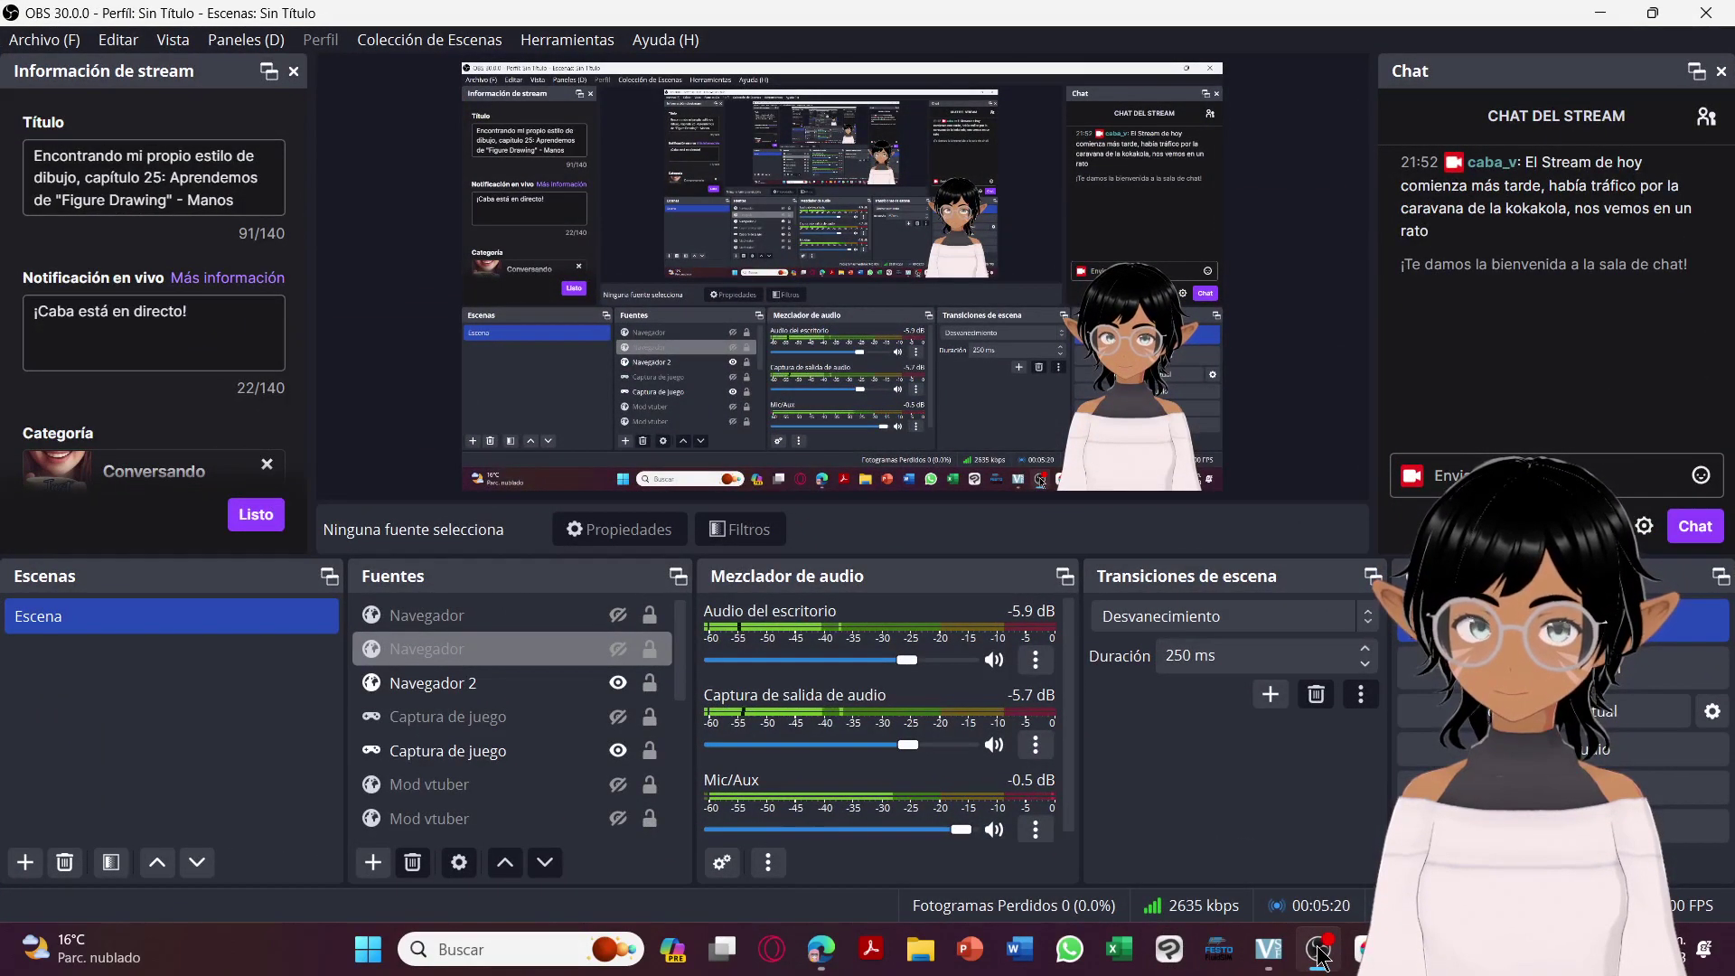
{"action": "mouse_move", "coordinate": [1366, 949]}
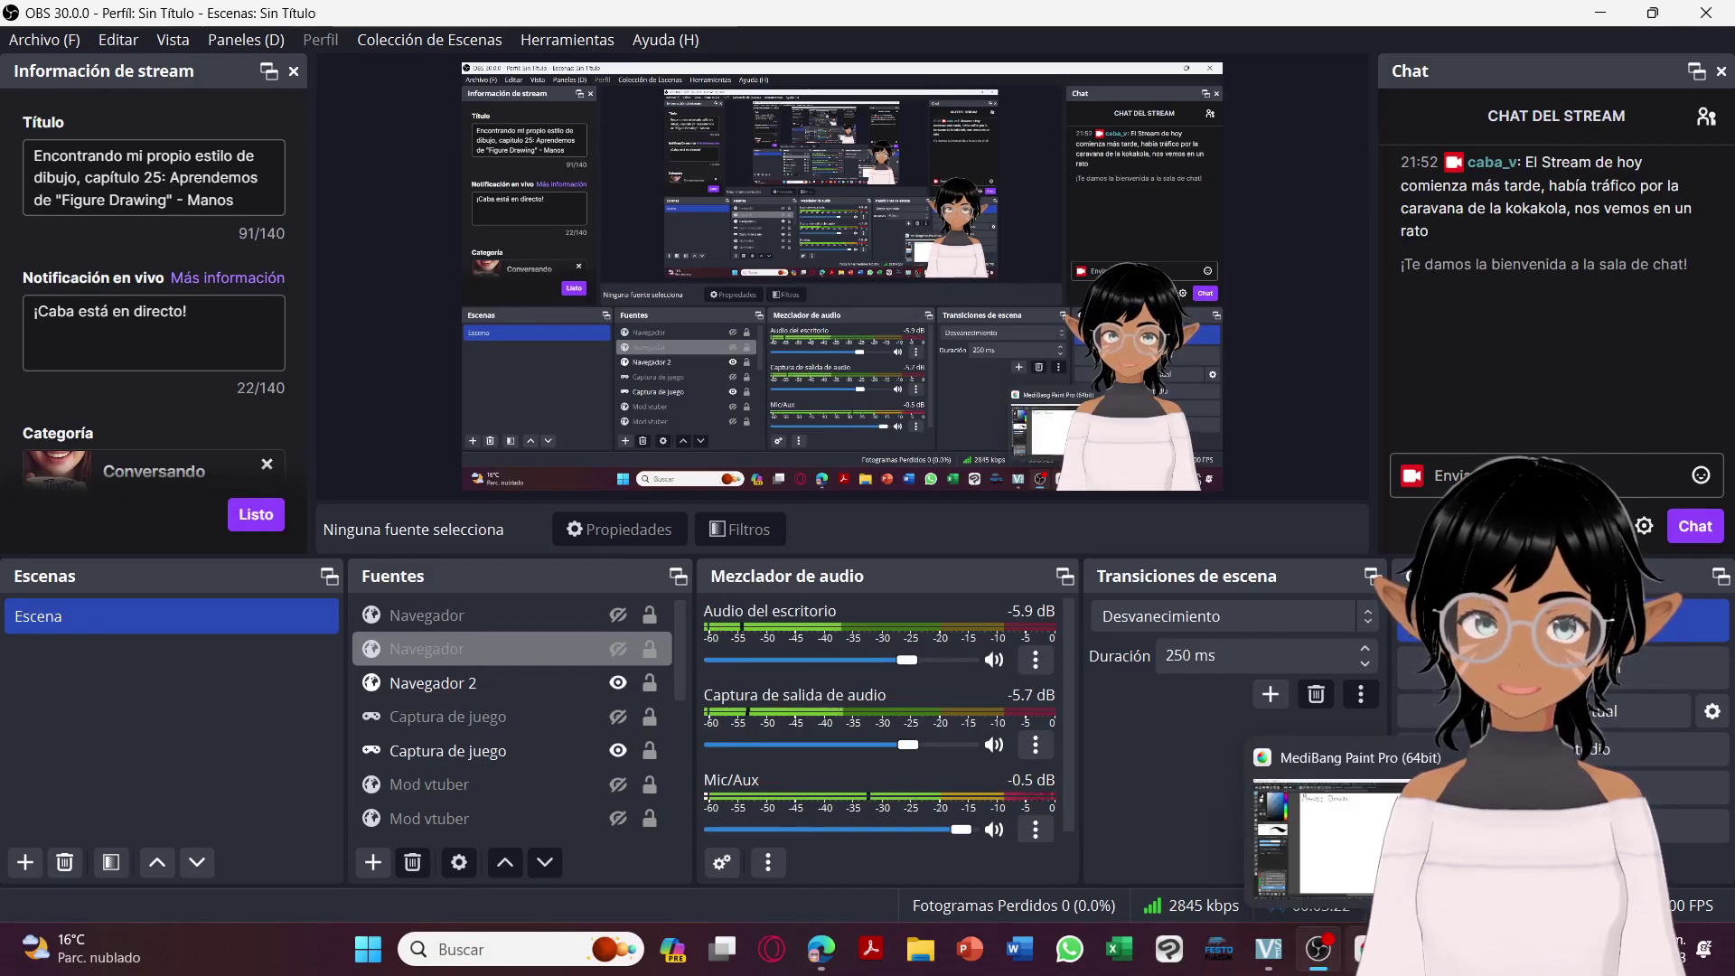
{"action": "left_click", "coordinate": [1366, 949]}
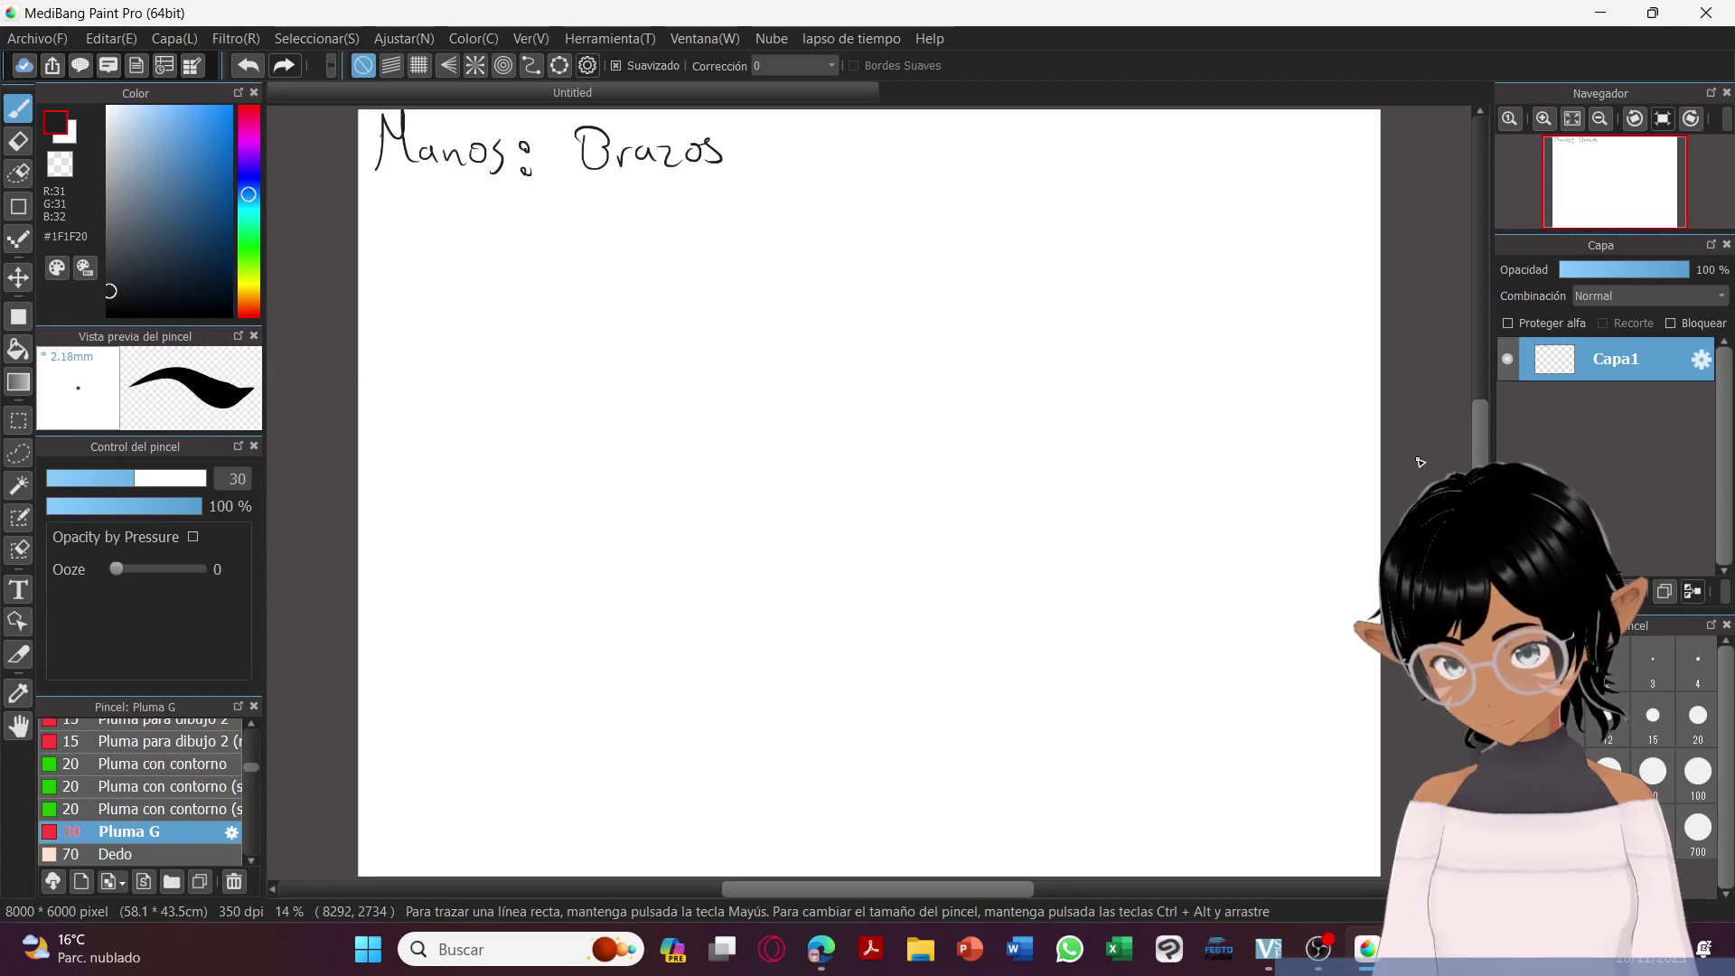
{"action": "mouse_move", "coordinate": [763, 286]}
{"action": "left_mouse_down"}
{"action": "mouse_move", "coordinate": [765, 344]}
{"action": "mouse_move", "coordinate": [787, 346]}
{"action": "mouse_move", "coordinate": [793, 317]}
{"action": "mouse_move", "coordinate": [765, 276]}
{"action": "mouse_move", "coordinate": [829, 339]}
{"action": "mouse_move", "coordinate": [864, 335]}
{"action": "mouse_move", "coordinate": [836, 295]}
{"action": "mouse_move", "coordinate": [811, 406]}
{"action": "mouse_move", "coordinate": [787, 390]}
{"action": "mouse_move", "coordinate": [794, 347]}
{"action": "left_mouse_up"}
{"action": "left_click", "coordinate": [249, 66]}
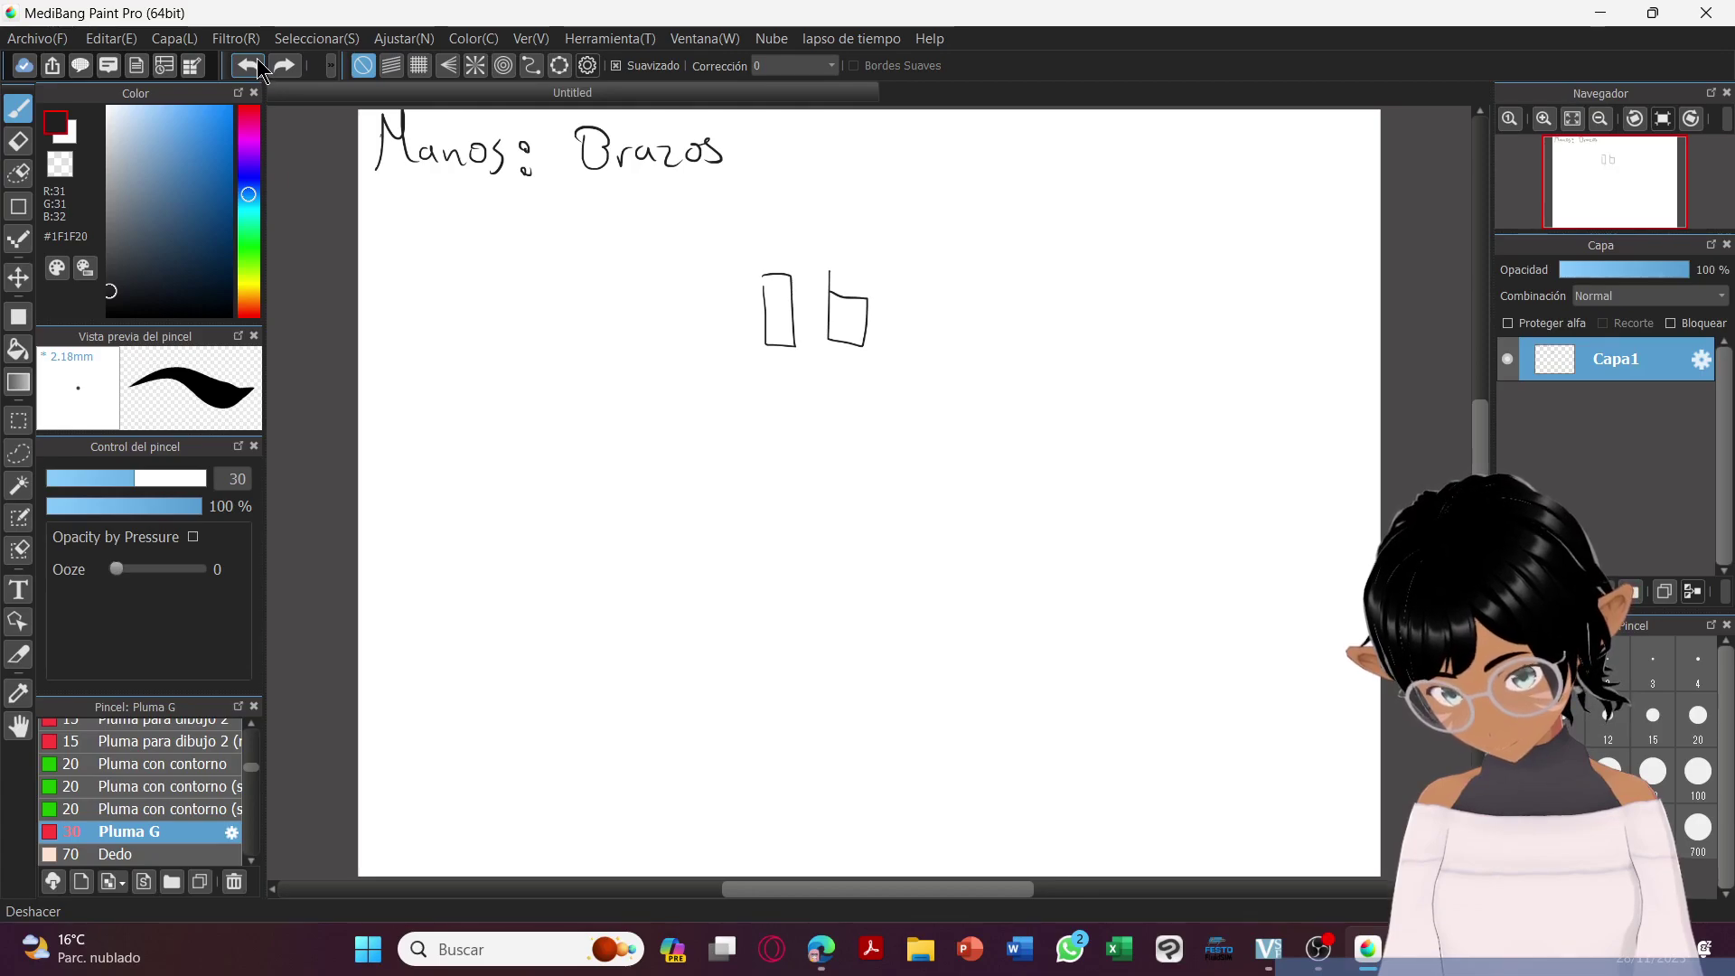
{"action": "left_click", "coordinate": [249, 66]}
{"action": "left_click", "coordinate": [250, 66]}
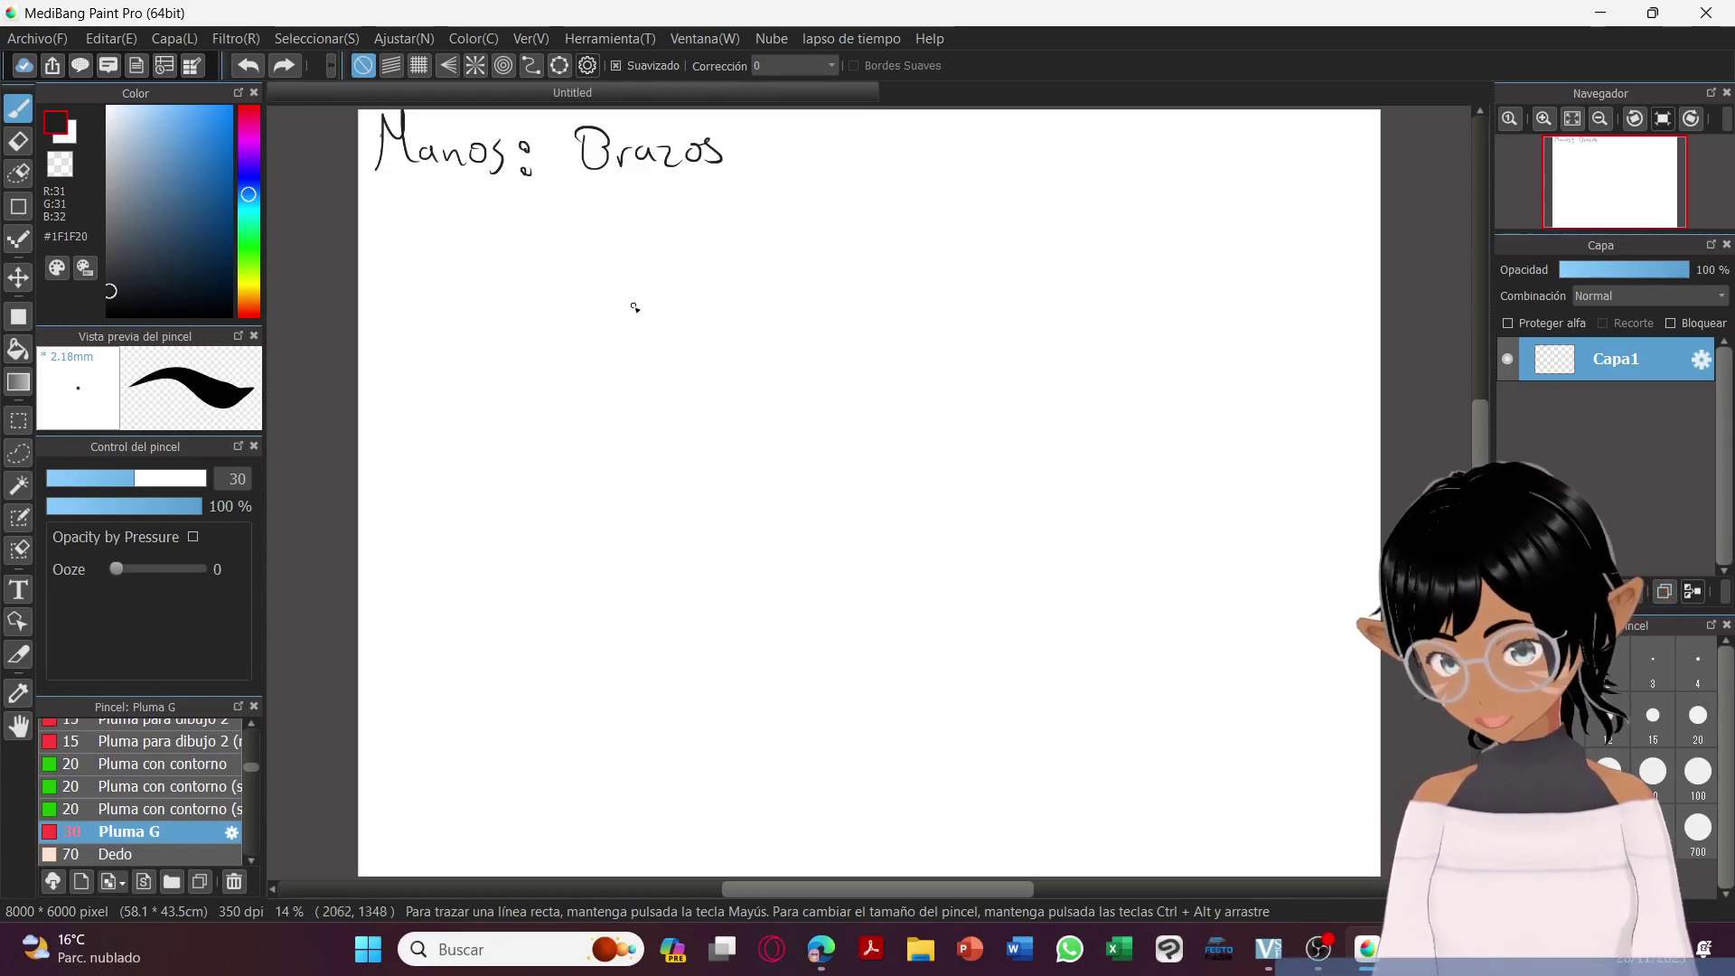
Sketch two simple bent arms on the left half of the canvas, the upper ending in a rounded fist, the lower in an open hand.
{"action": "left_click_drag", "start_coordinate": [600, 269], "coordinate": [812, 453]}
{"action": "mouse_move", "coordinate": [661, 268]}
{"action": "left_mouse_down"}
{"action": "mouse_move", "coordinate": [709, 375]}
{"action": "mouse_move", "coordinate": [860, 421]}
{"action": "mouse_move", "coordinate": [821, 459]}
{"action": "mouse_move", "coordinate": [862, 464]}
{"action": "mouse_move", "coordinate": [860, 424]}
{"action": "left_mouse_up"}
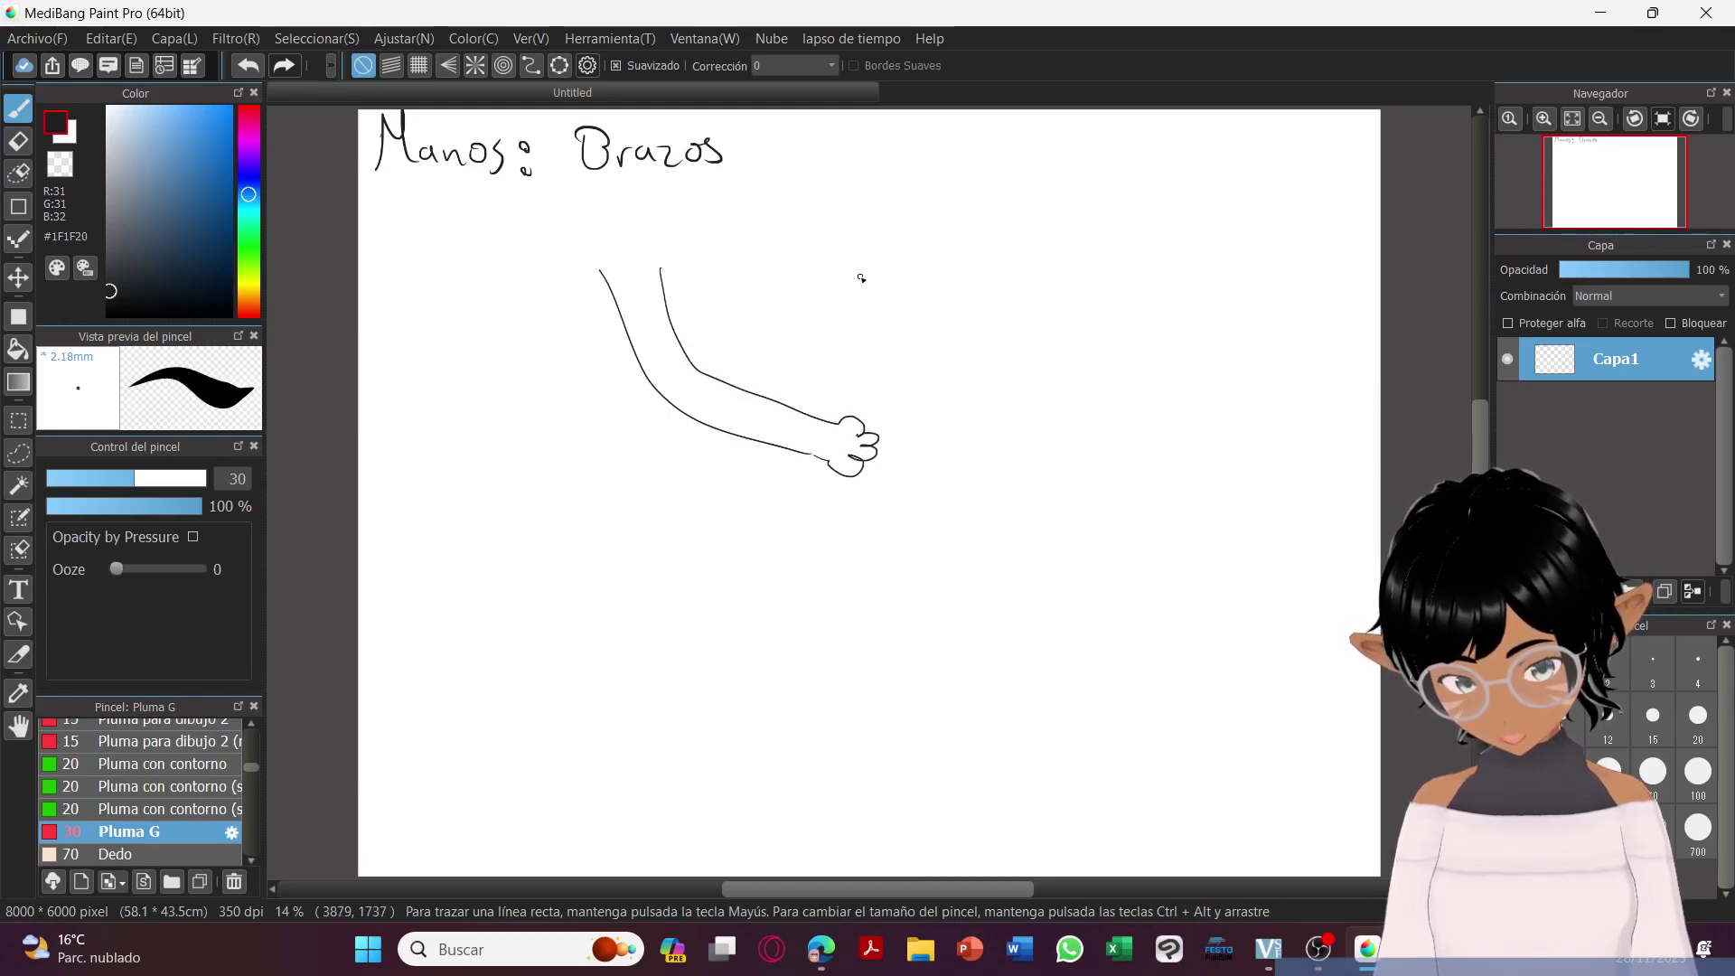
{"action": "left_click_drag", "start_coordinate": [525, 332], "coordinate": [613, 612]}
{"action": "mouse_move", "coordinate": [493, 367]}
{"action": "left_mouse_down"}
{"action": "mouse_move", "coordinate": [578, 644]}
{"action": "mouse_move", "coordinate": [694, 627]}
{"action": "left_mouse_up"}
{"action": "left_click_drag", "start_coordinate": [571, 650], "coordinate": [830, 679]}
{"action": "mouse_move", "coordinate": [671, 639]}
{"action": "left_mouse_down"}
{"action": "mouse_move", "coordinate": [801, 649]}
{"action": "mouse_move", "coordinate": [819, 625]}
{"action": "mouse_move", "coordinate": [904, 647]}
{"action": "mouse_move", "coordinate": [870, 655]}
{"action": "mouse_move", "coordinate": [876, 691]}
{"action": "mouse_move", "coordinate": [817, 679]}
{"action": "left_mouse_up"}
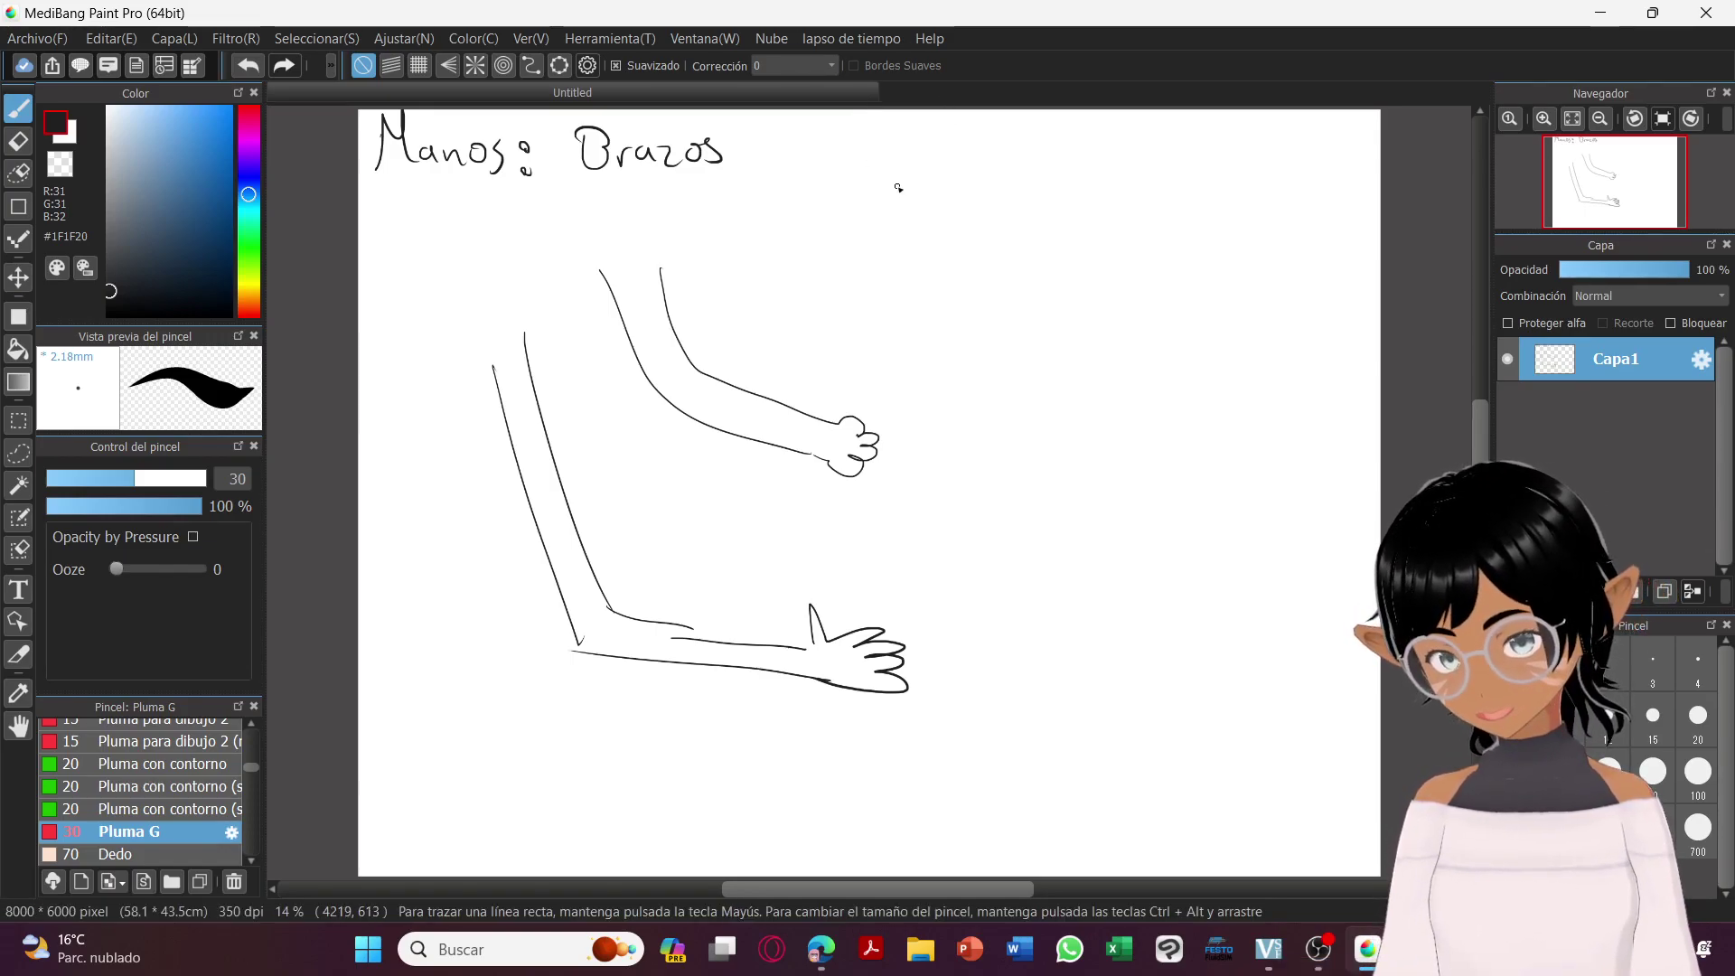
Sketch the outline of a thicker, more realistic bent arm with a hand in the upper-right area of the canvas.
{"action": "left_click_drag", "start_coordinate": [978, 204], "coordinate": [985, 215]}
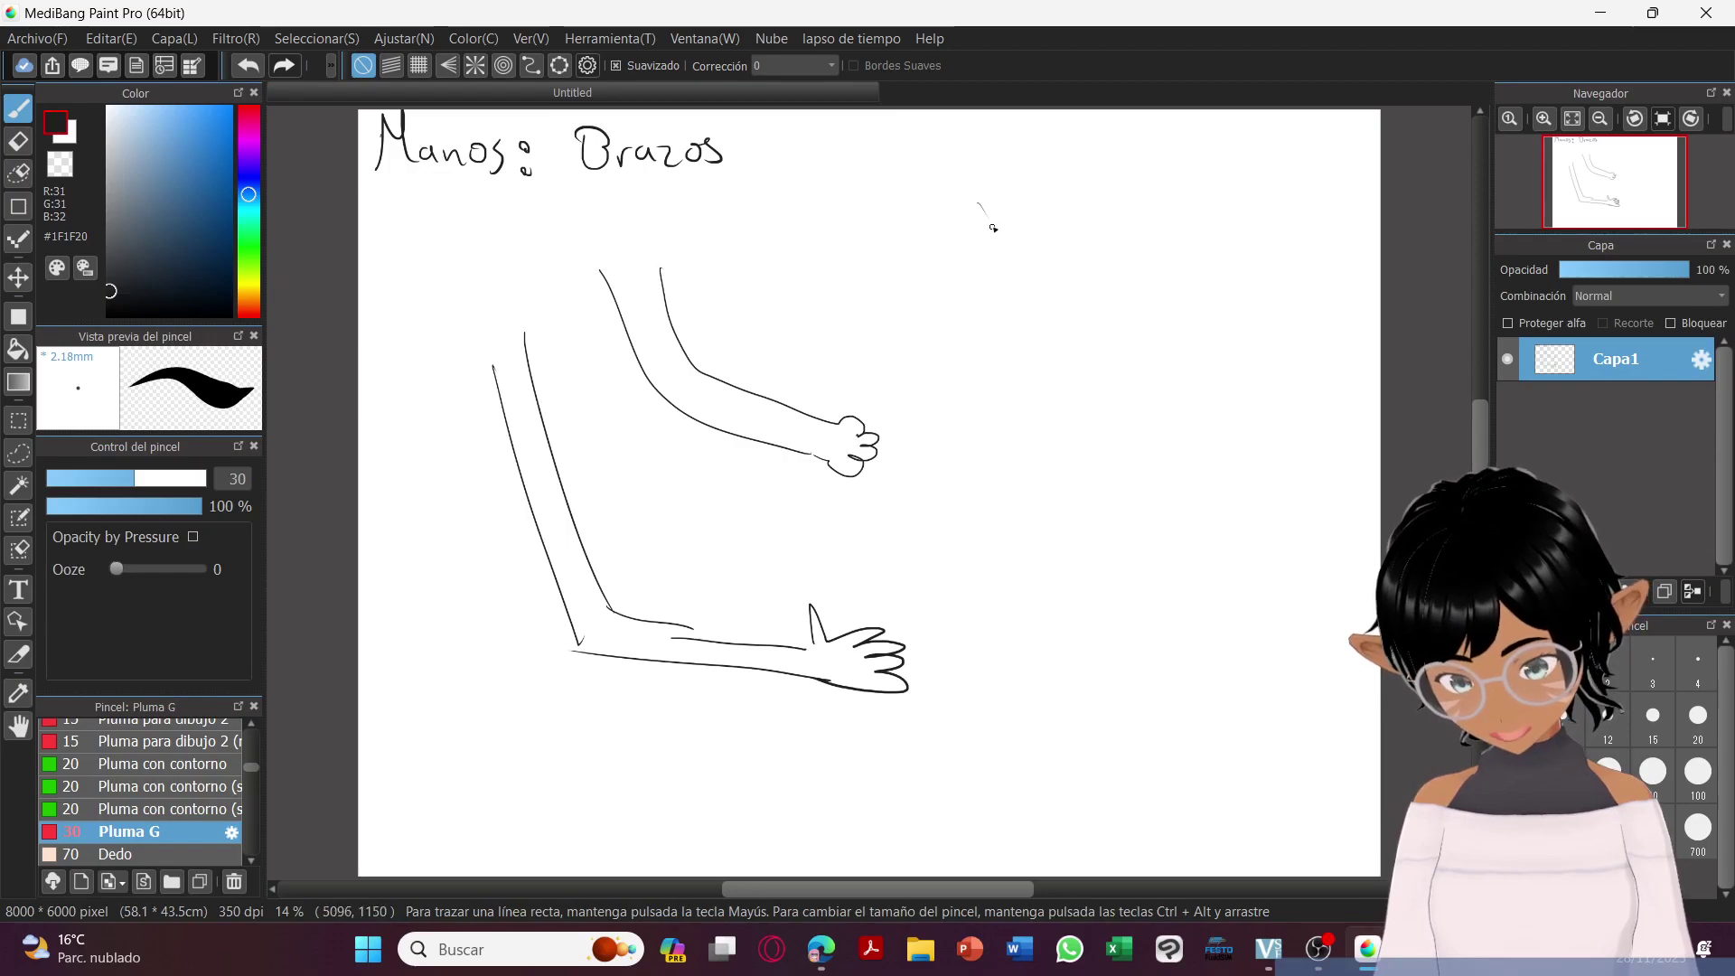
{"action": "left_click_drag", "start_coordinate": [1005, 225], "coordinate": [1028, 363]}
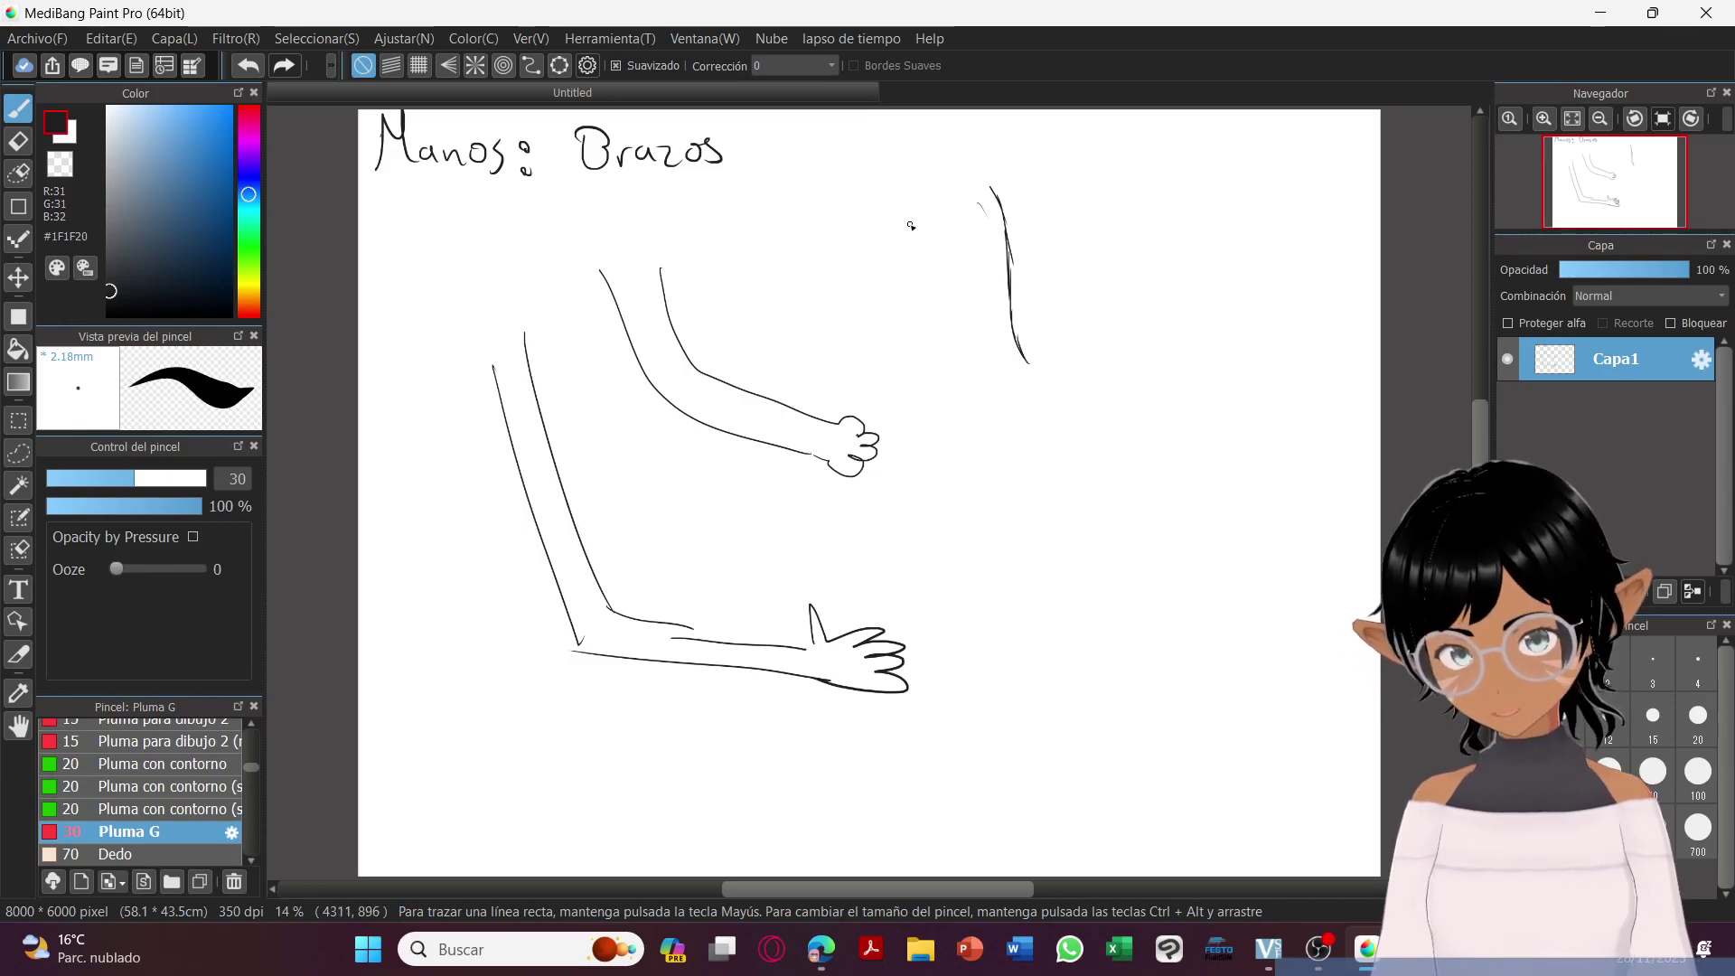
{"action": "left_click_drag", "start_coordinate": [894, 206], "coordinate": [969, 411]}
{"action": "mouse_move", "coordinate": [939, 333]}
{"action": "left_mouse_down"}
{"action": "mouse_move", "coordinate": [957, 430]}
{"action": "mouse_move", "coordinate": [947, 405]}
{"action": "mouse_move", "coordinate": [978, 439]}
{"action": "mouse_move", "coordinate": [948, 406]}
{"action": "mouse_move", "coordinate": [1127, 491]}
{"action": "left_mouse_up"}
{"action": "left_click_drag", "start_coordinate": [1035, 453], "coordinate": [1200, 476]}
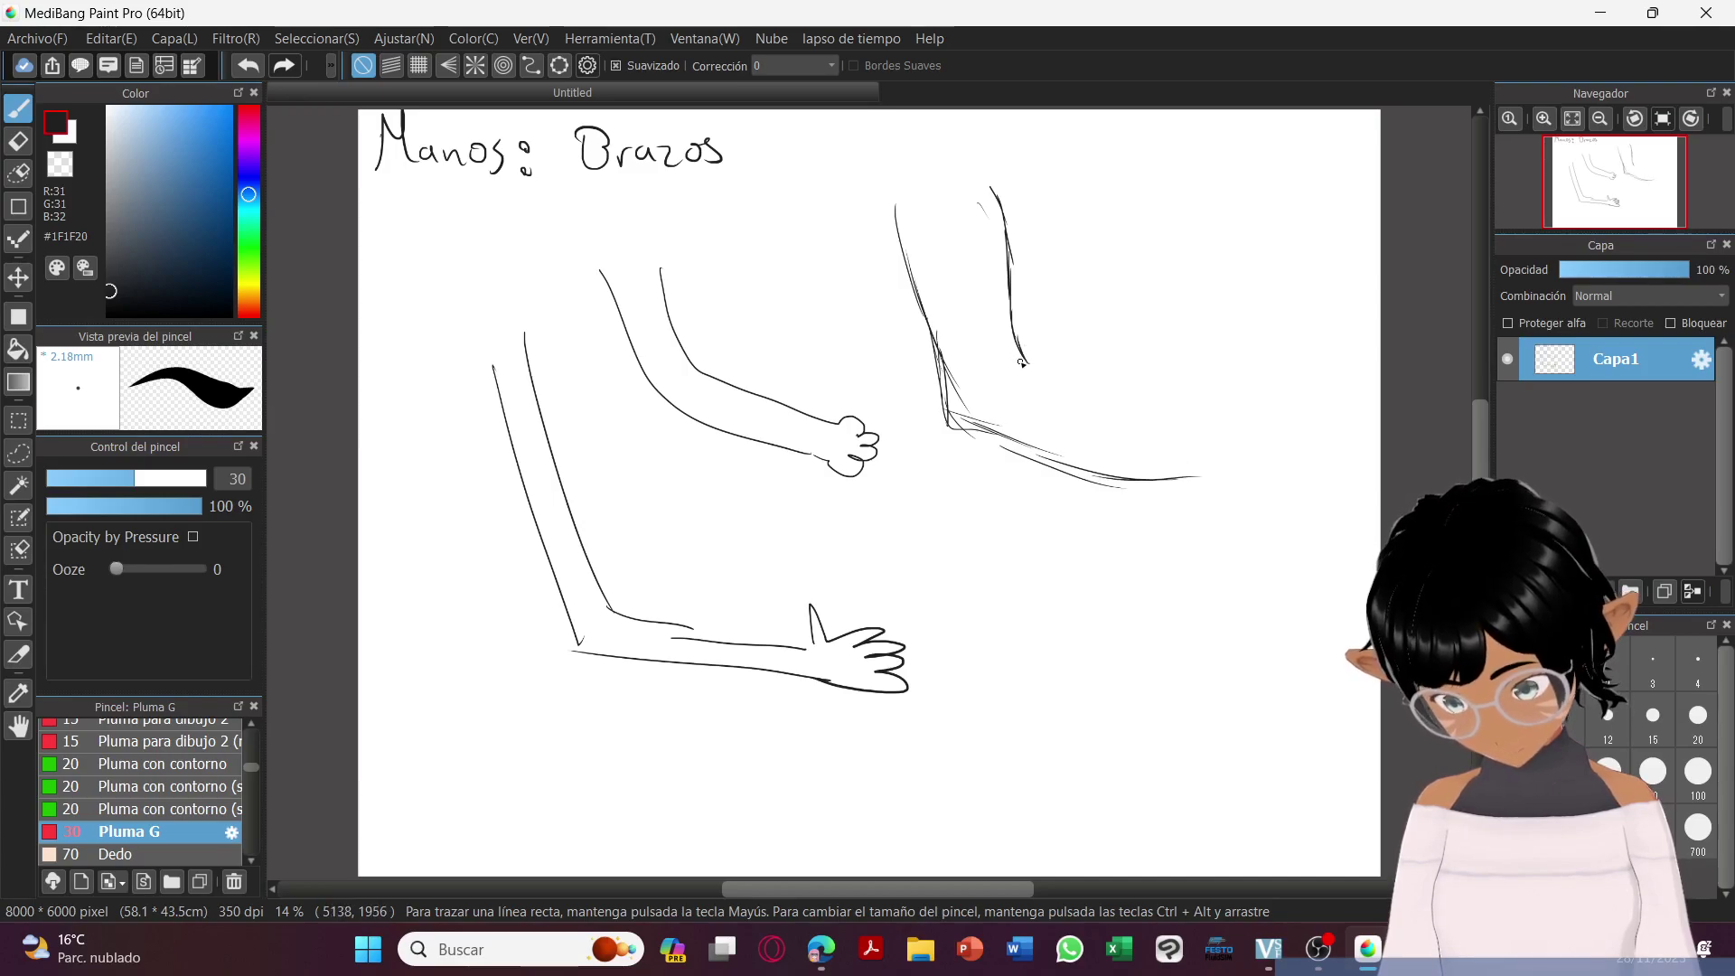
{"action": "mouse_move", "coordinate": [1034, 365]}
{"action": "left_mouse_down"}
{"action": "mouse_move", "coordinate": [1225, 438]}
{"action": "mouse_move", "coordinate": [1192, 427]}
{"action": "mouse_move", "coordinate": [1221, 424]}
{"action": "mouse_move", "coordinate": [1239, 439]}
{"action": "mouse_move", "coordinate": [1210, 482]}
{"action": "mouse_move", "coordinate": [1250, 504]}
{"action": "mouse_move", "coordinate": [1228, 477]}
{"action": "mouse_move", "coordinate": [1263, 501]}
{"action": "mouse_move", "coordinate": [1230, 496]}
{"action": "mouse_move", "coordinate": [1260, 501]}
{"action": "mouse_move", "coordinate": [1243, 480]}
{"action": "mouse_move", "coordinate": [1263, 482]}
{"action": "mouse_move", "coordinate": [1238, 465]}
{"action": "mouse_move", "coordinate": [1285, 484]}
{"action": "mouse_move", "coordinate": [1241, 447]}
{"action": "mouse_move", "coordinate": [1277, 474]}
{"action": "mouse_move", "coordinate": [1232, 426]}
{"action": "mouse_move", "coordinate": [1255, 431]}
{"action": "mouse_move", "coordinate": [1252, 411]}
{"action": "mouse_move", "coordinate": [1255, 448]}
{"action": "left_mouse_up"}
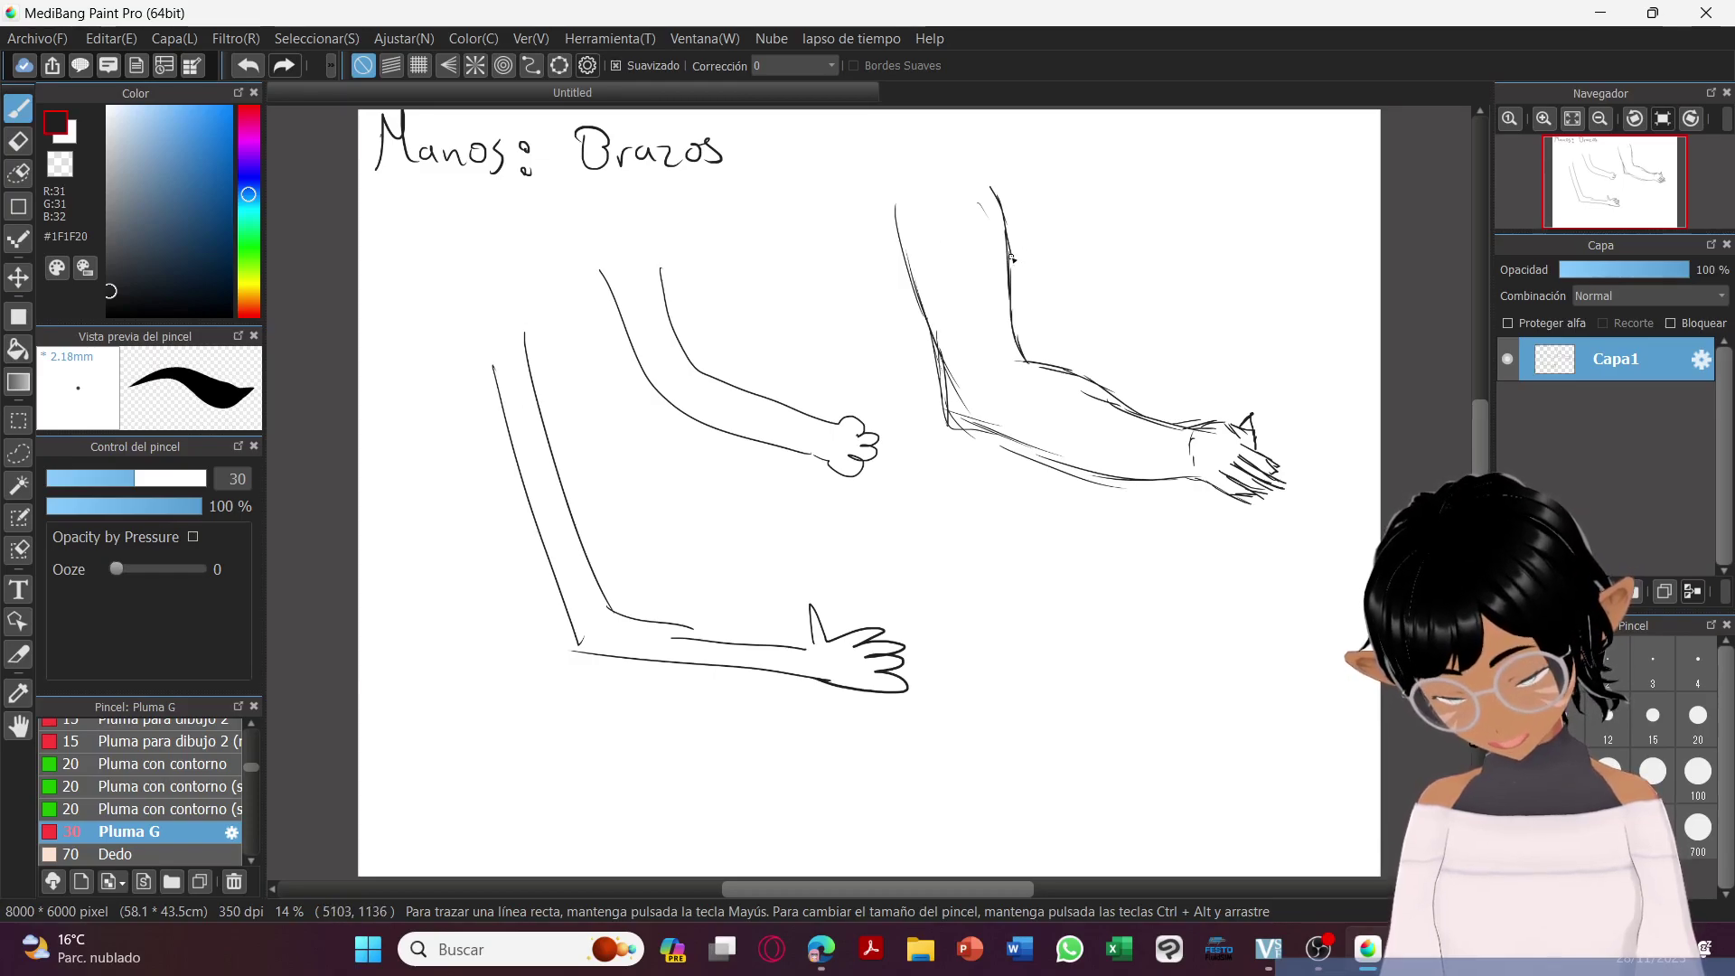
Add muscle and contour lines along the realistic arm's upper arm, elbow and forearm, and darken and extend its fingers.
{"action": "left_click_drag", "start_coordinate": [994, 192], "coordinate": [1010, 338]}
{"action": "left_click_drag", "start_coordinate": [931, 224], "coordinate": [950, 284]}
{"action": "mouse_move", "coordinate": [929, 210]}
{"action": "left_mouse_down"}
{"action": "mouse_move", "coordinate": [937, 273]}
{"action": "mouse_move", "coordinate": [995, 345]}
{"action": "left_mouse_up"}
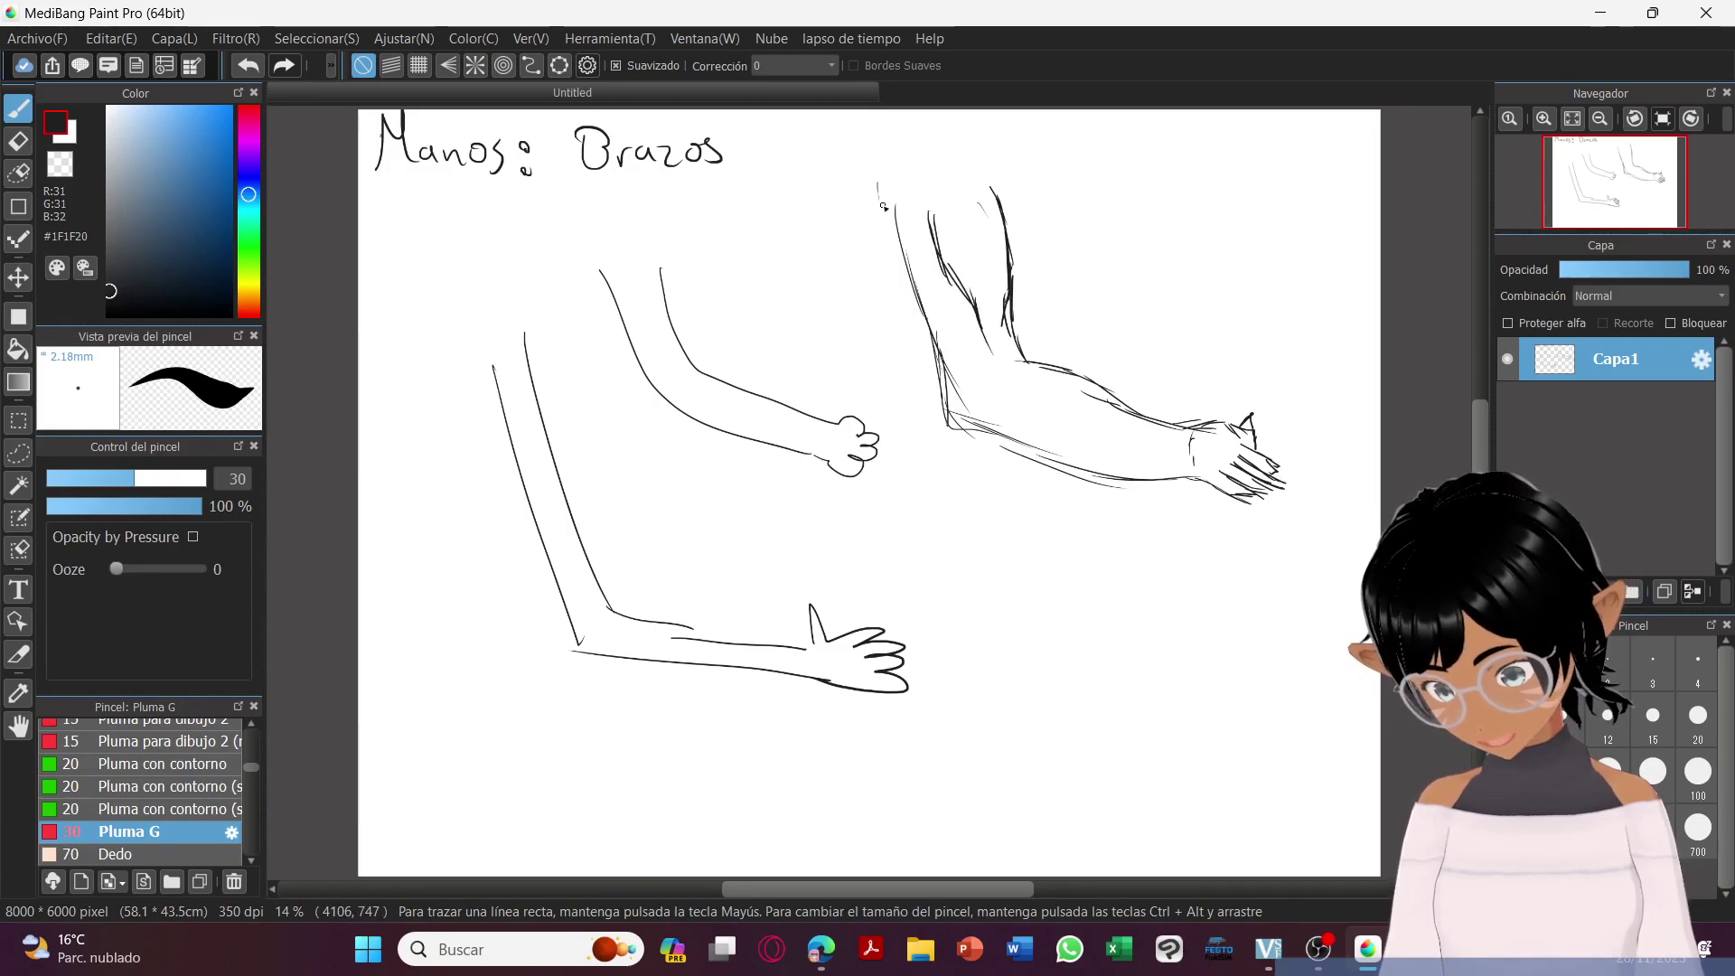
{"action": "mouse_move", "coordinate": [899, 208]}
{"action": "left_mouse_down"}
{"action": "mouse_move", "coordinate": [911, 296]}
{"action": "mouse_move", "coordinate": [903, 237]}
{"action": "mouse_move", "coordinate": [950, 397]}
{"action": "left_mouse_up"}
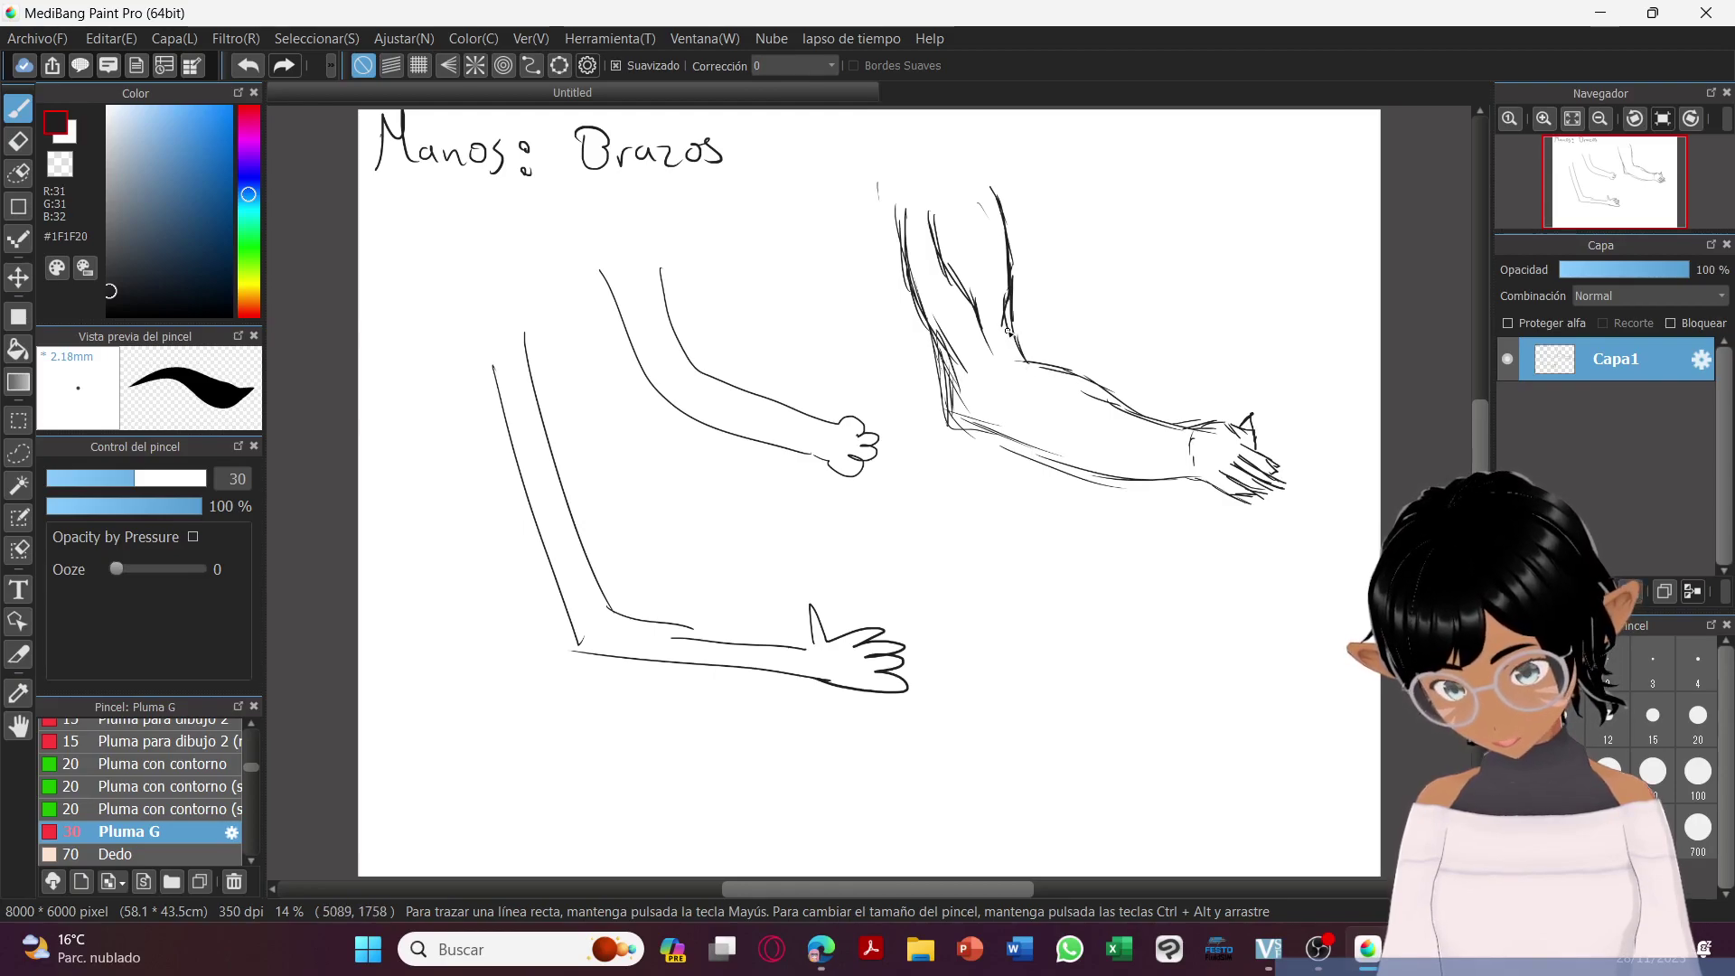
{"action": "mouse_move", "coordinate": [996, 278]}
{"action": "left_mouse_down"}
{"action": "mouse_move", "coordinate": [1026, 367]}
{"action": "mouse_move", "coordinate": [1081, 382]}
{"action": "mouse_move", "coordinate": [1048, 401]}
{"action": "mouse_move", "coordinate": [1168, 424]}
{"action": "left_mouse_up"}
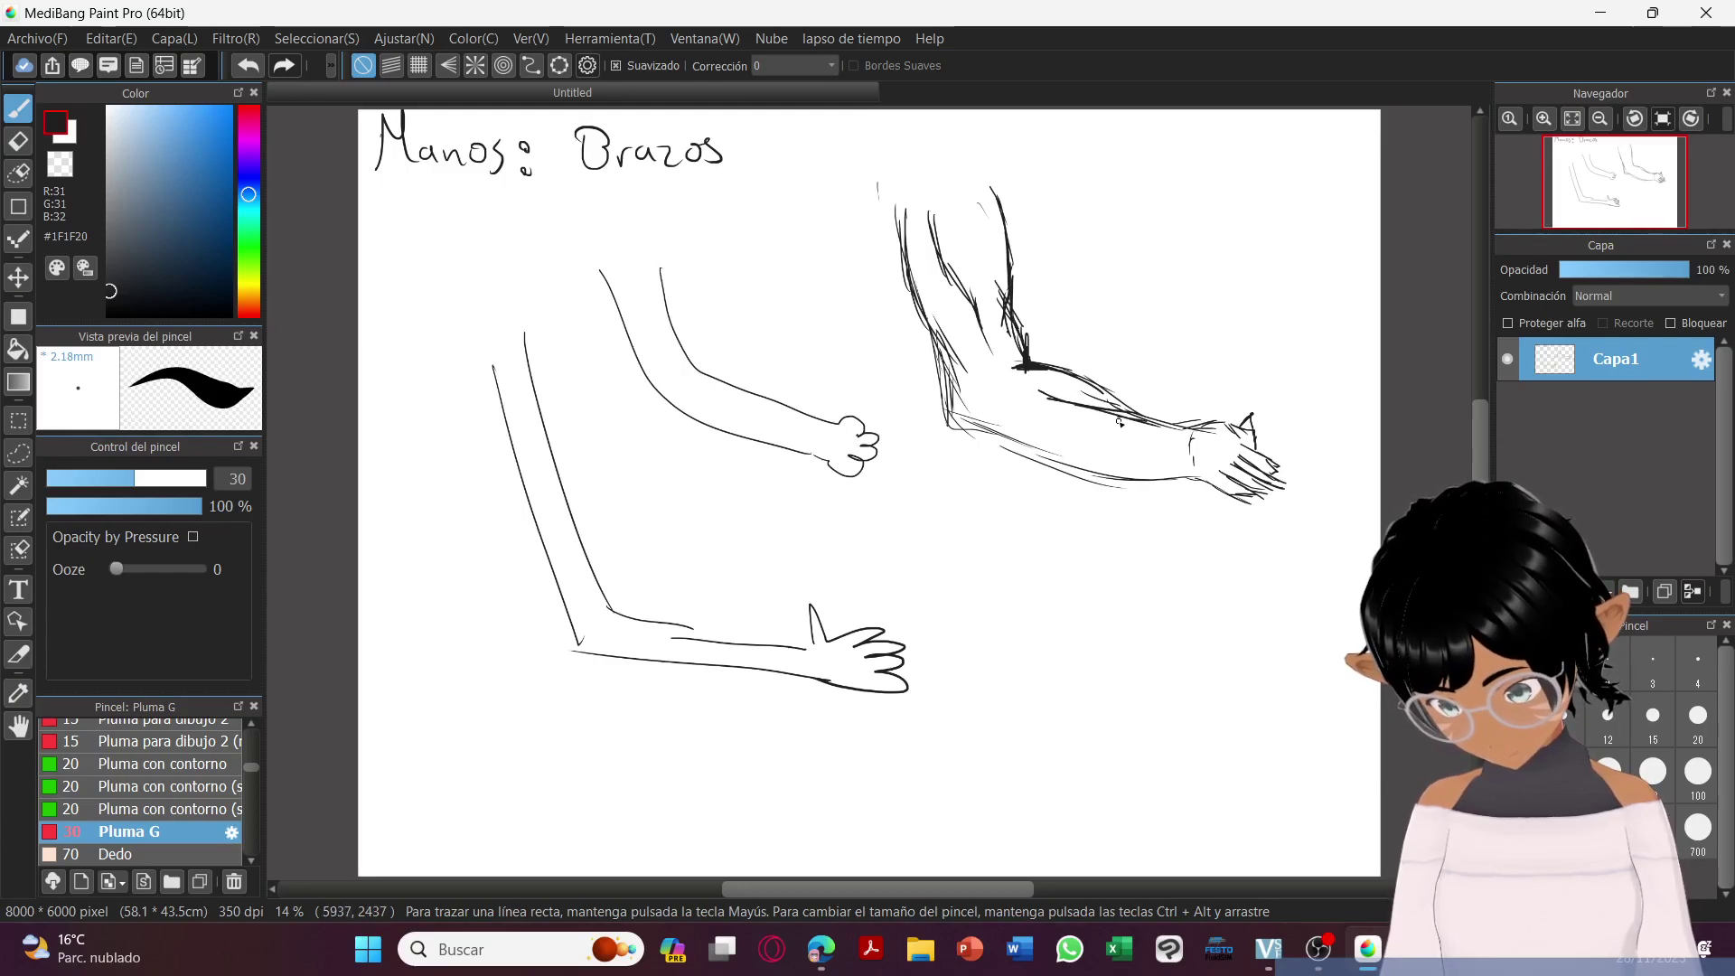
{"action": "left_click_drag", "start_coordinate": [1048, 438], "coordinate": [1201, 441]}
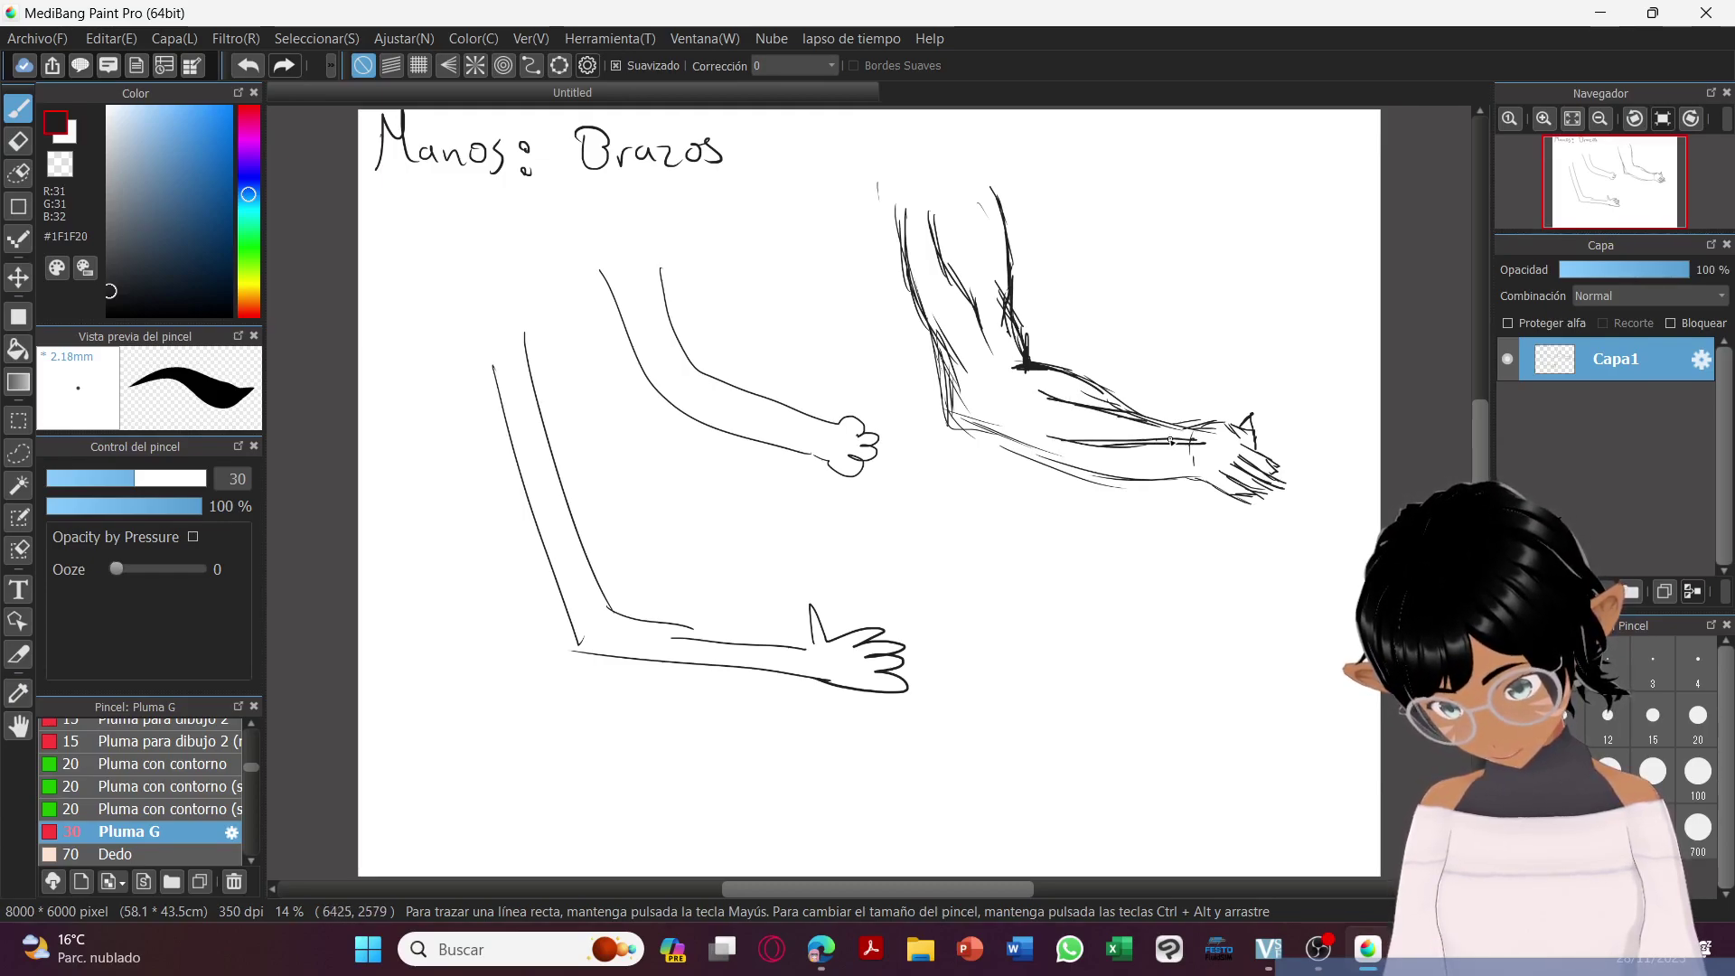
{"action": "mouse_move", "coordinate": [976, 423]}
{"action": "left_mouse_down"}
{"action": "mouse_move", "coordinate": [1122, 473]}
{"action": "mouse_move", "coordinate": [1233, 465]}
{"action": "mouse_move", "coordinate": [1190, 469]}
{"action": "mouse_move", "coordinate": [1238, 424]}
{"action": "mouse_move", "coordinate": [1213, 423]}
{"action": "mouse_move", "coordinate": [1271, 435]}
{"action": "mouse_move", "coordinate": [1282, 449]}
{"action": "mouse_move", "coordinate": [1244, 445]}
{"action": "mouse_move", "coordinate": [1288, 472]}
{"action": "mouse_move", "coordinate": [1244, 463]}
{"action": "mouse_move", "coordinate": [1307, 509]}
{"action": "mouse_move", "coordinate": [1140, 469]}
{"action": "left_mouse_up"}
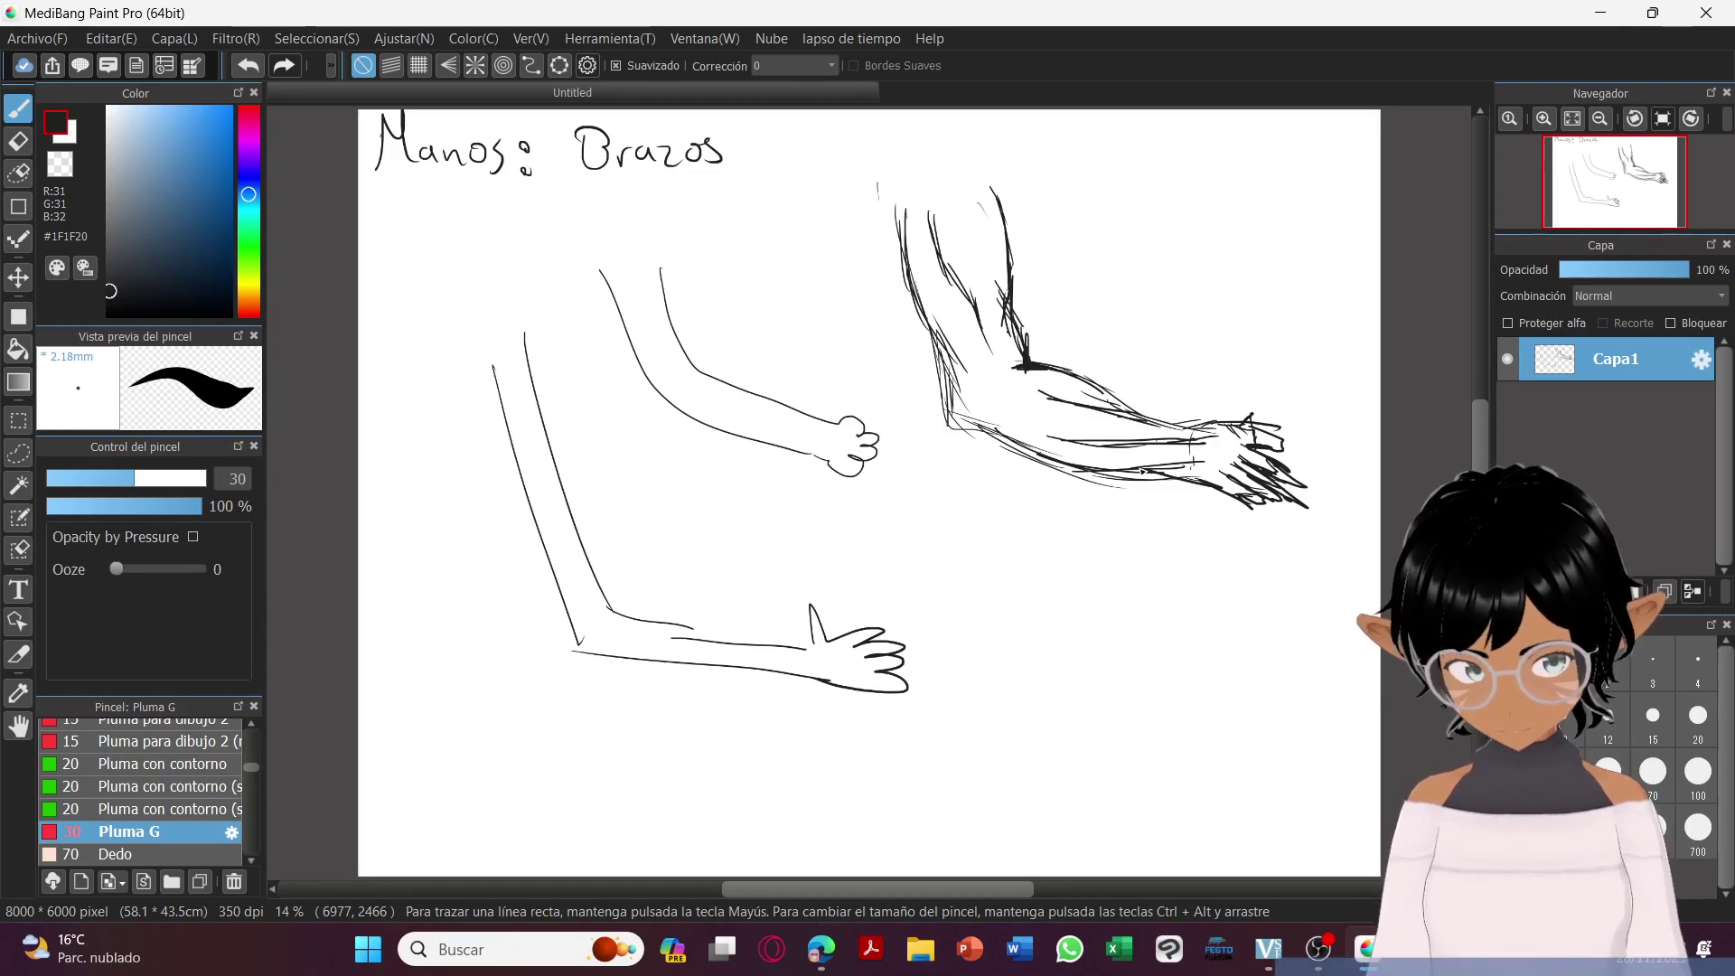
Save the drawing in the Practica folder as "Figura y formas - Manos 1" in MediBang Paint Pro (*.mdp) format.
{"action": "left_click", "coordinate": [36, 38]}
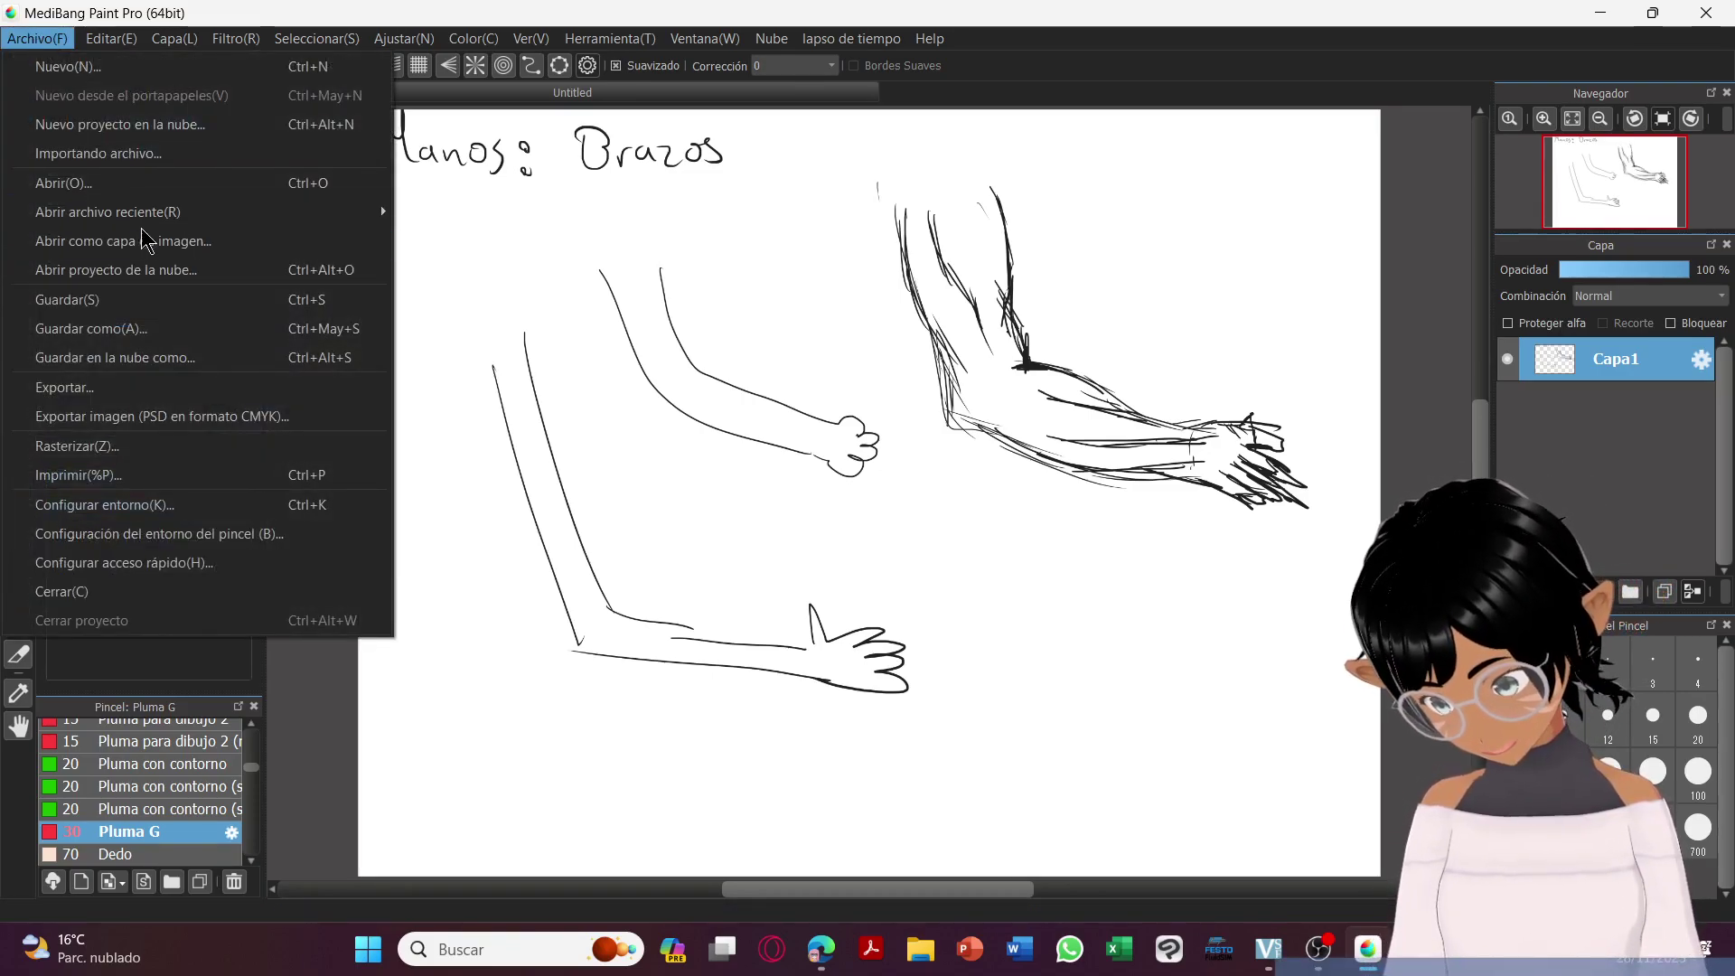
{"action": "left_click", "coordinate": [191, 327]}
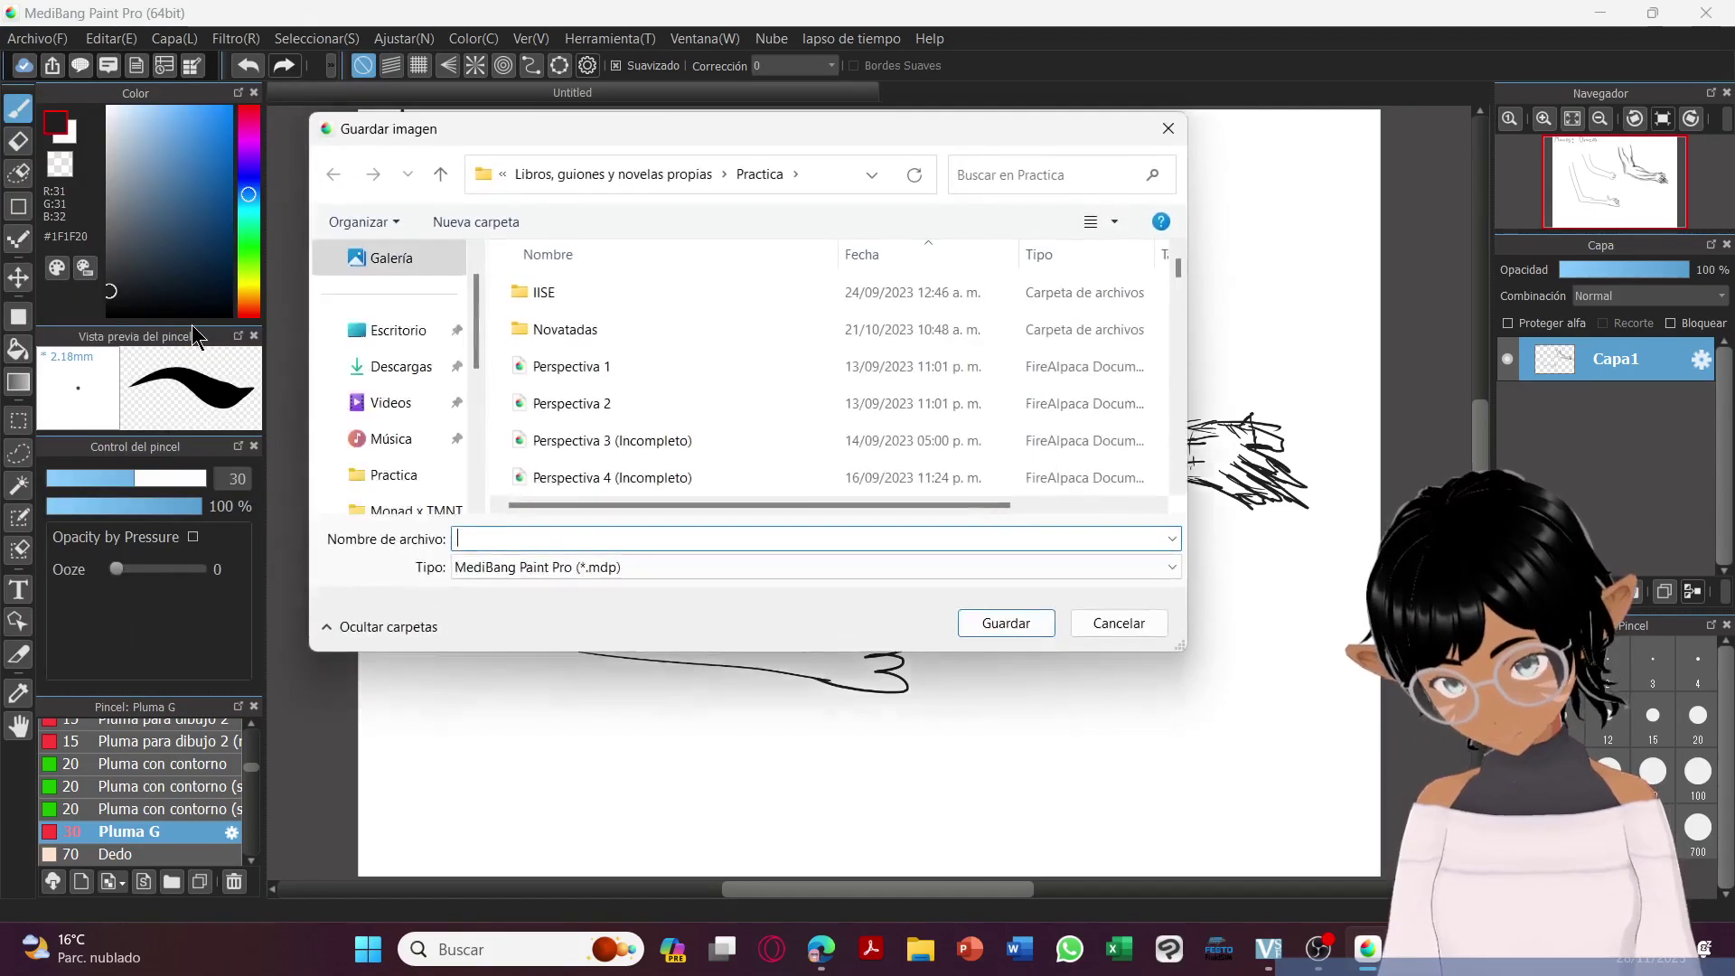
{"action": "left_click_drag", "start_coordinate": [1178, 268], "coordinate": [1180, 470]}
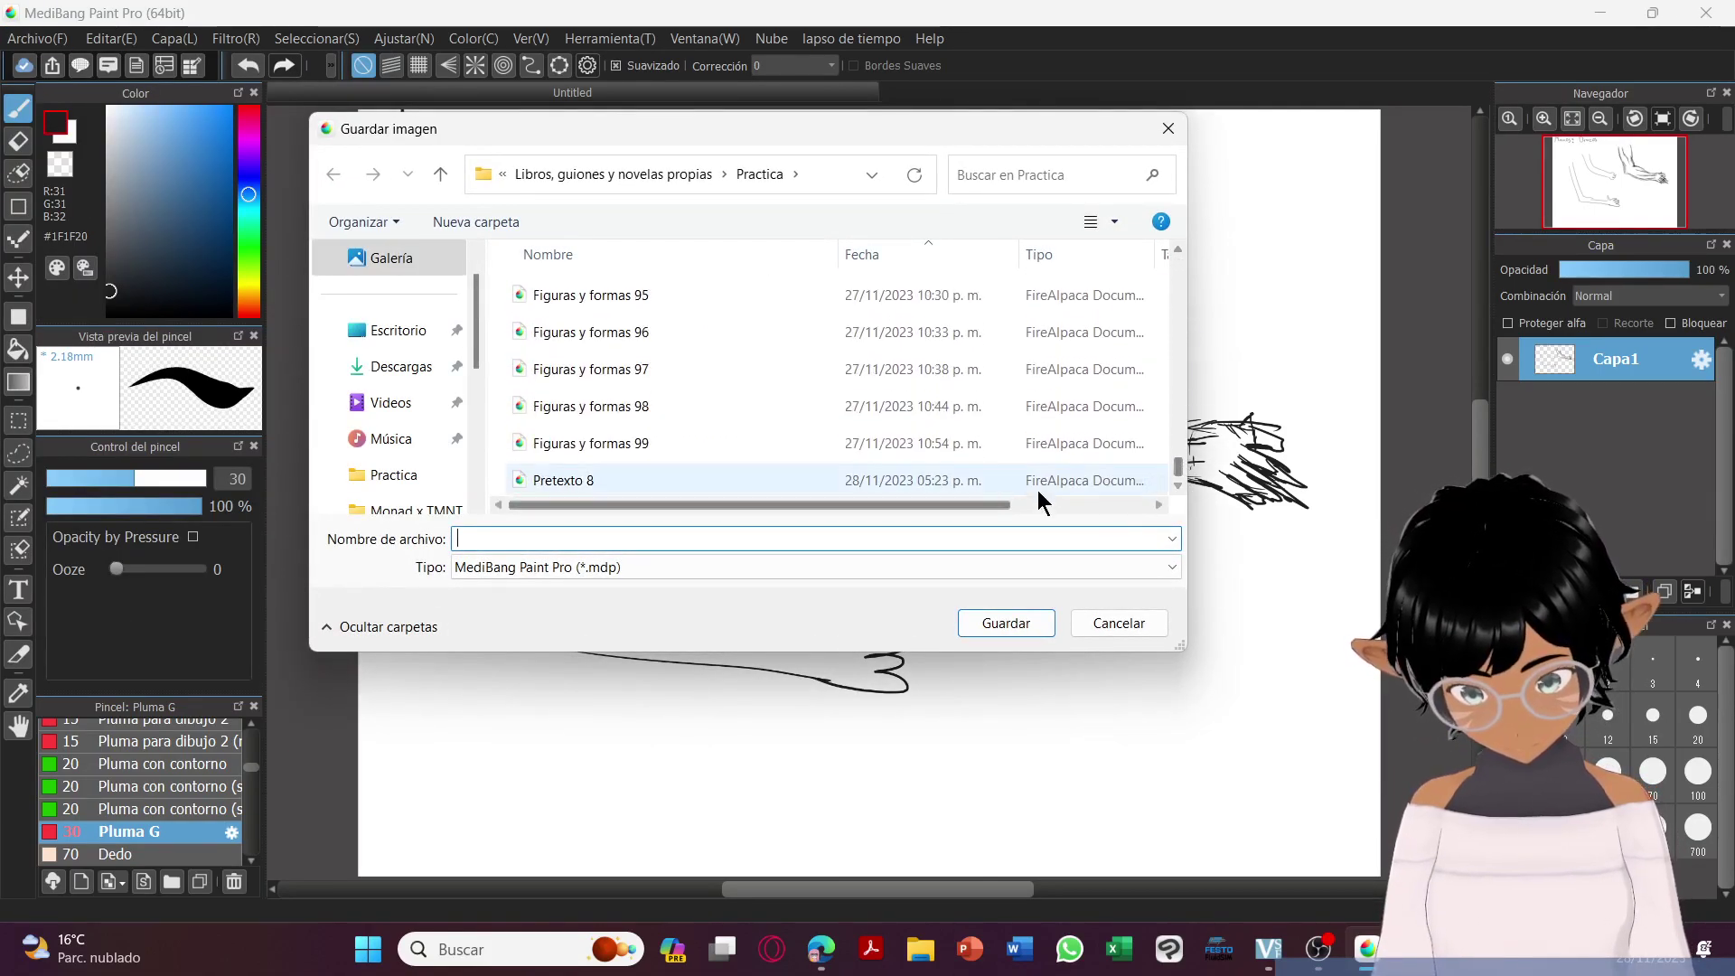
{"action": "left_click", "coordinate": [977, 442]}
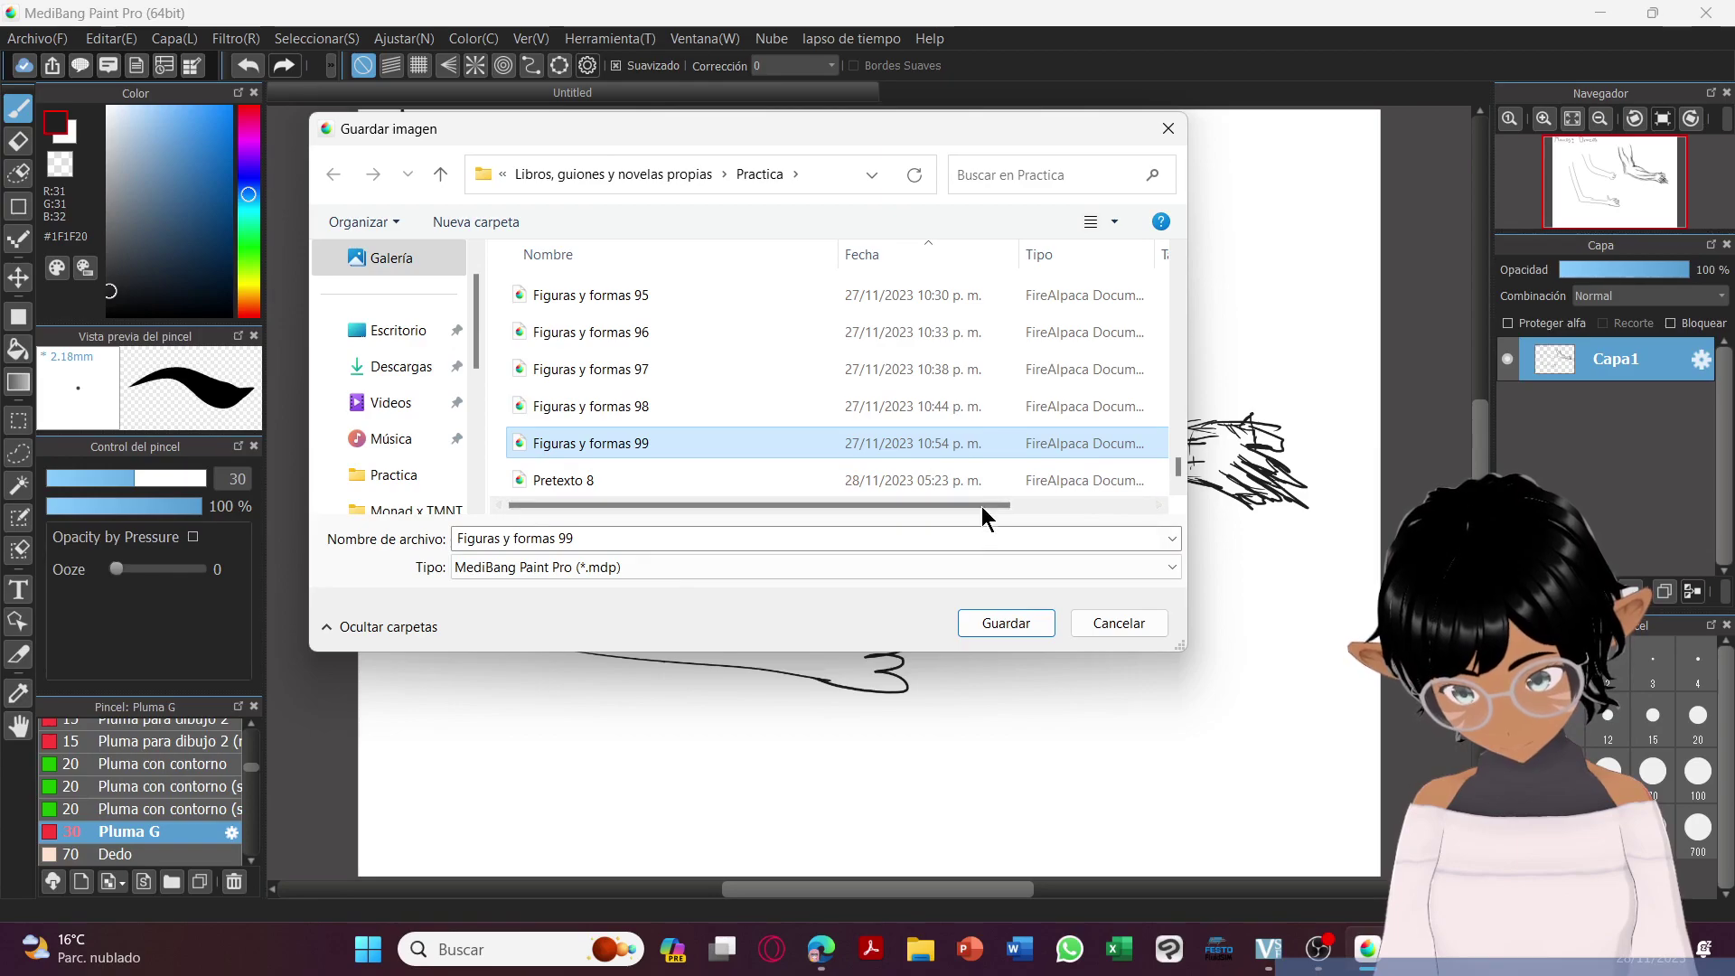
{"action": "left_click", "coordinate": [982, 535]}
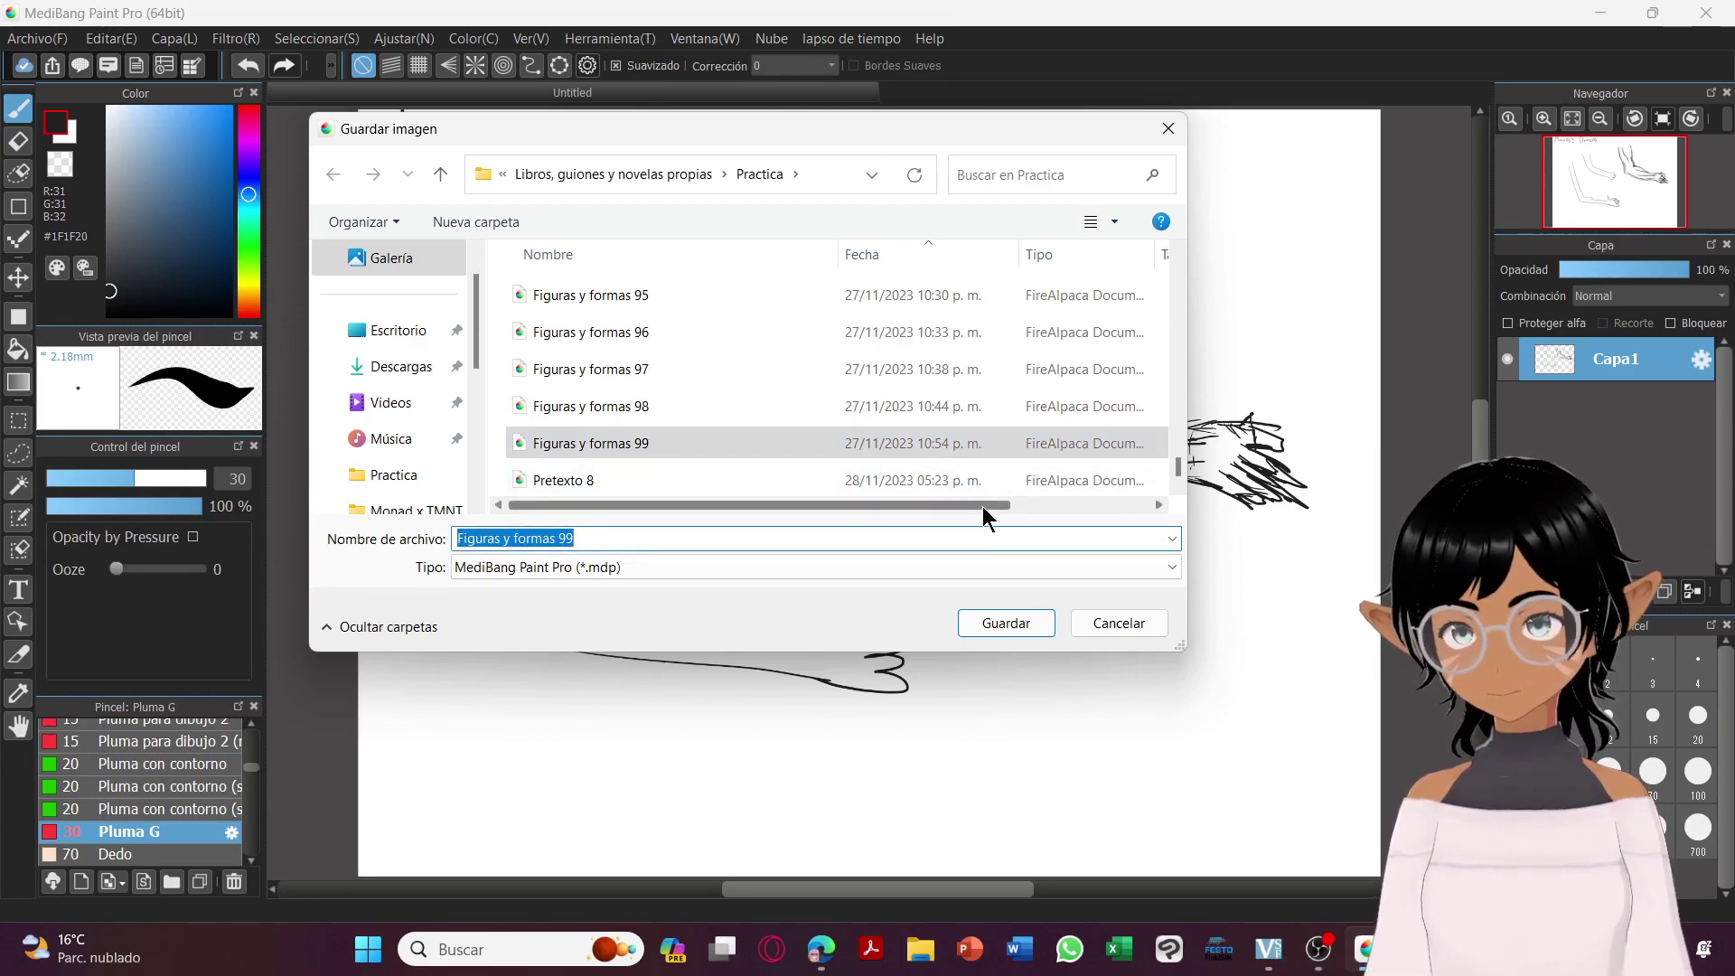
{"action": "type", "text": "Figura y formas - Manos 1"}
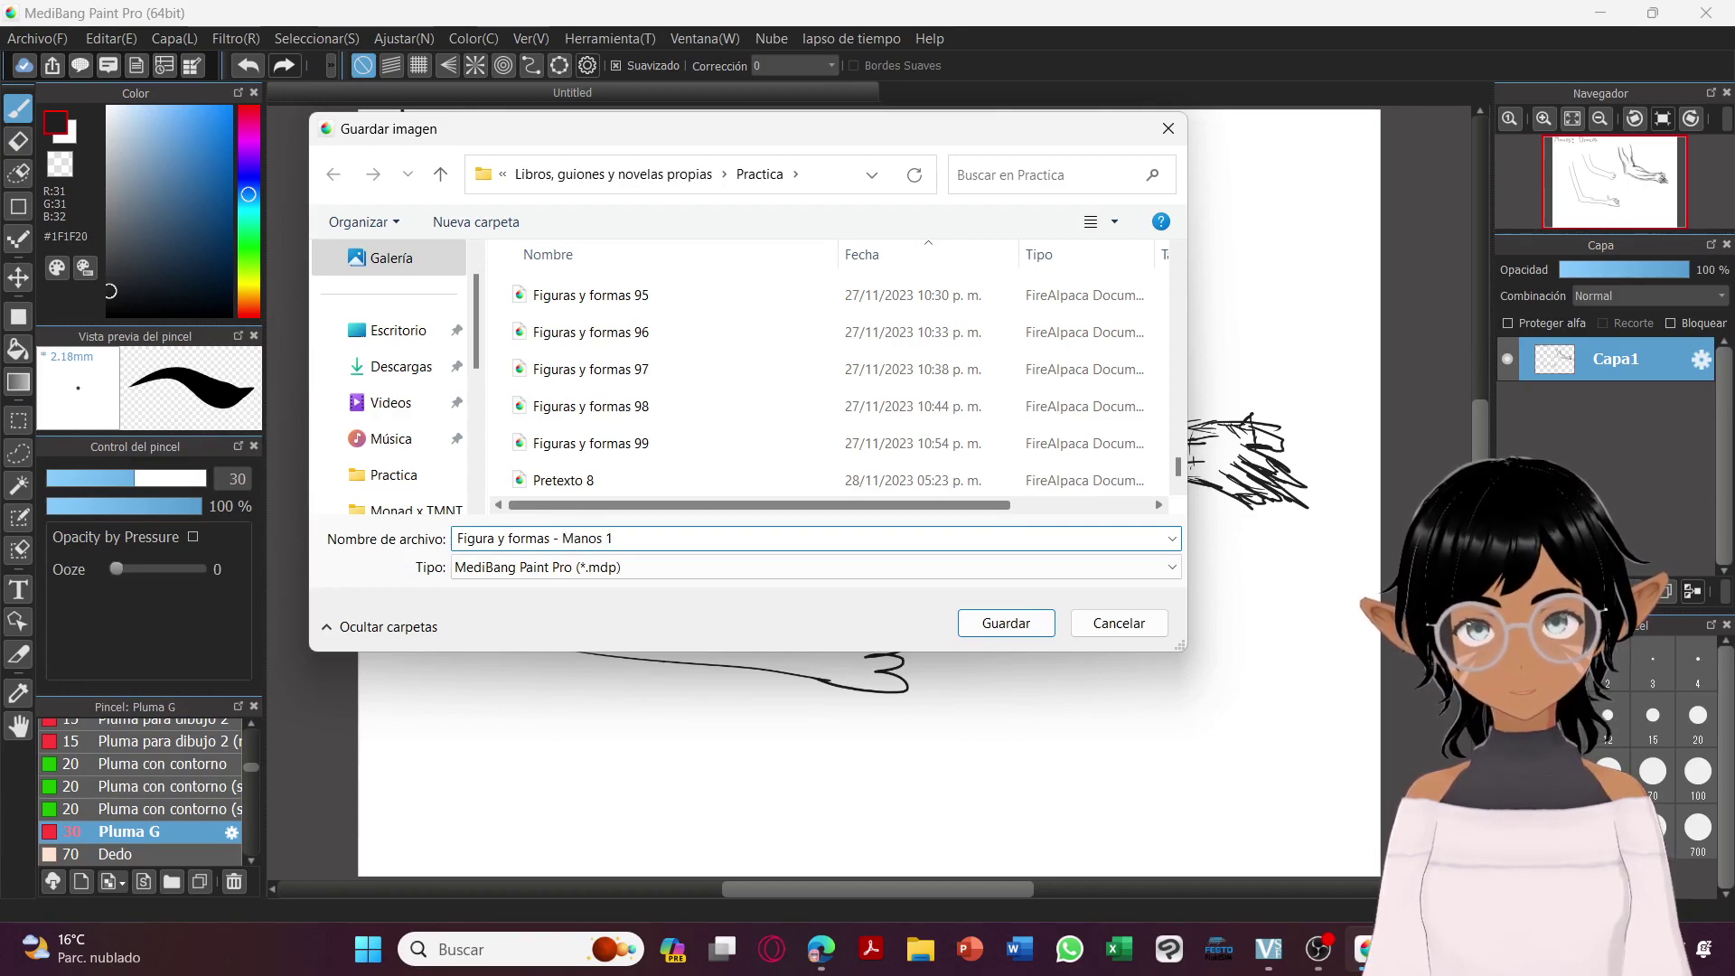
{"action": "key", "text": "Return"}
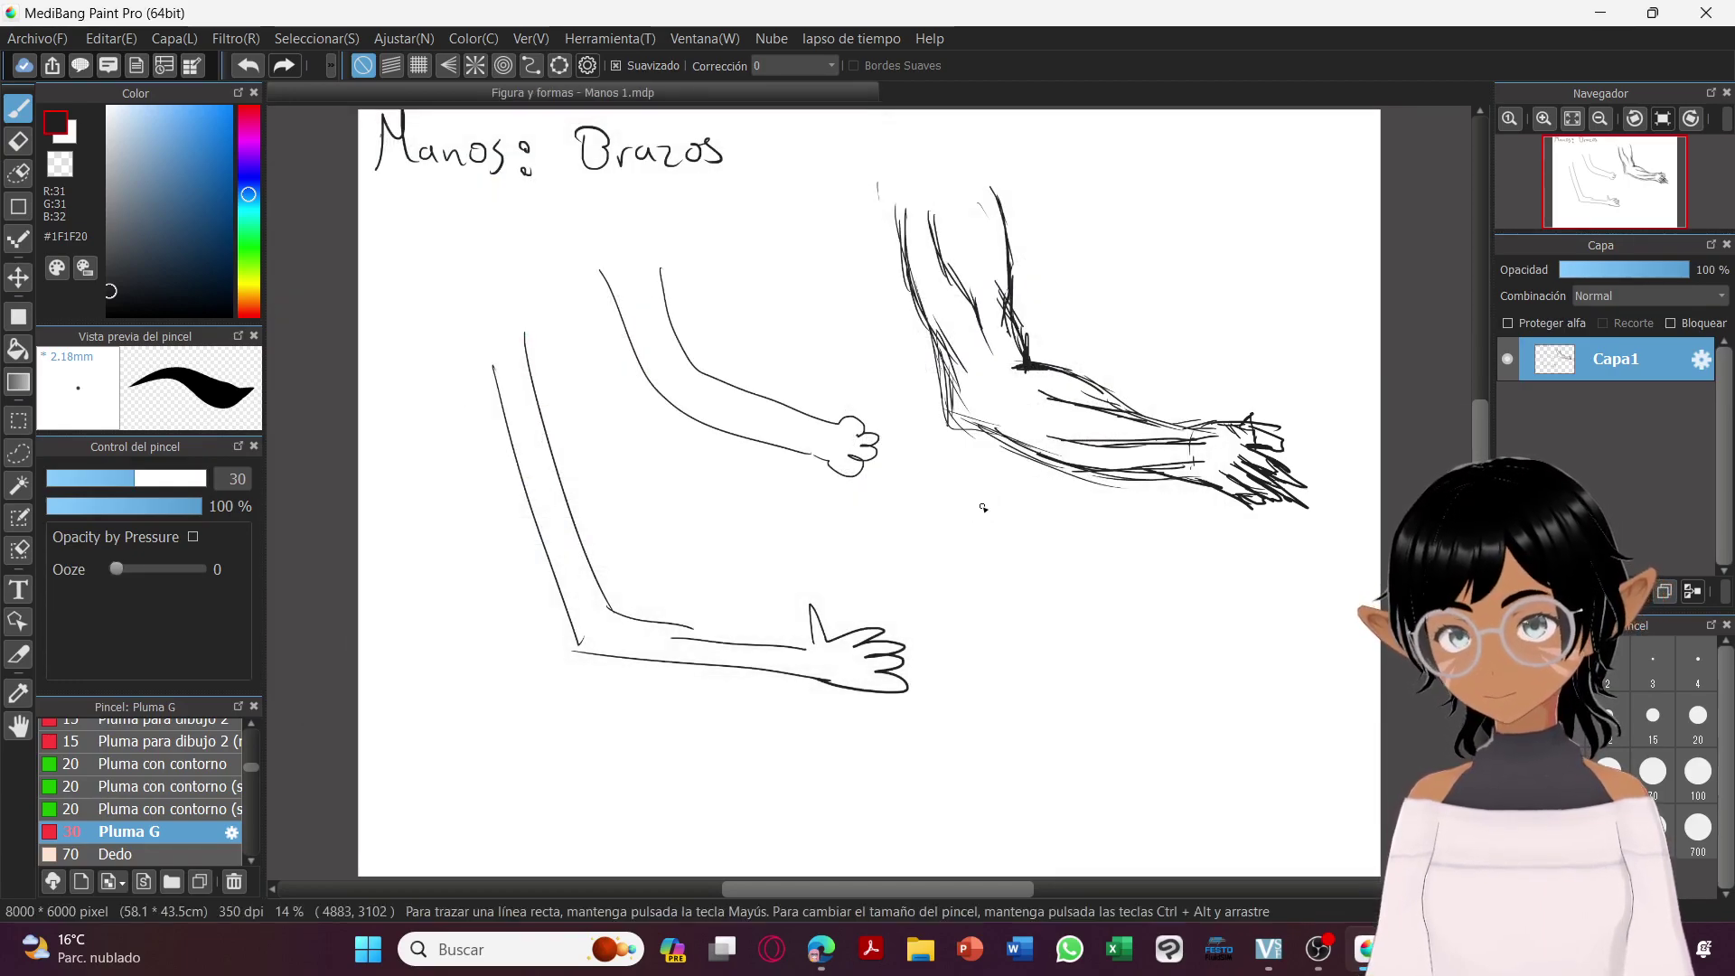
Create a new standard 8000 × 6000 px canvas at 350 dpi with a white background colour.
{"action": "left_click", "coordinate": [36, 38]}
{"action": "left_click", "coordinate": [54, 63]}
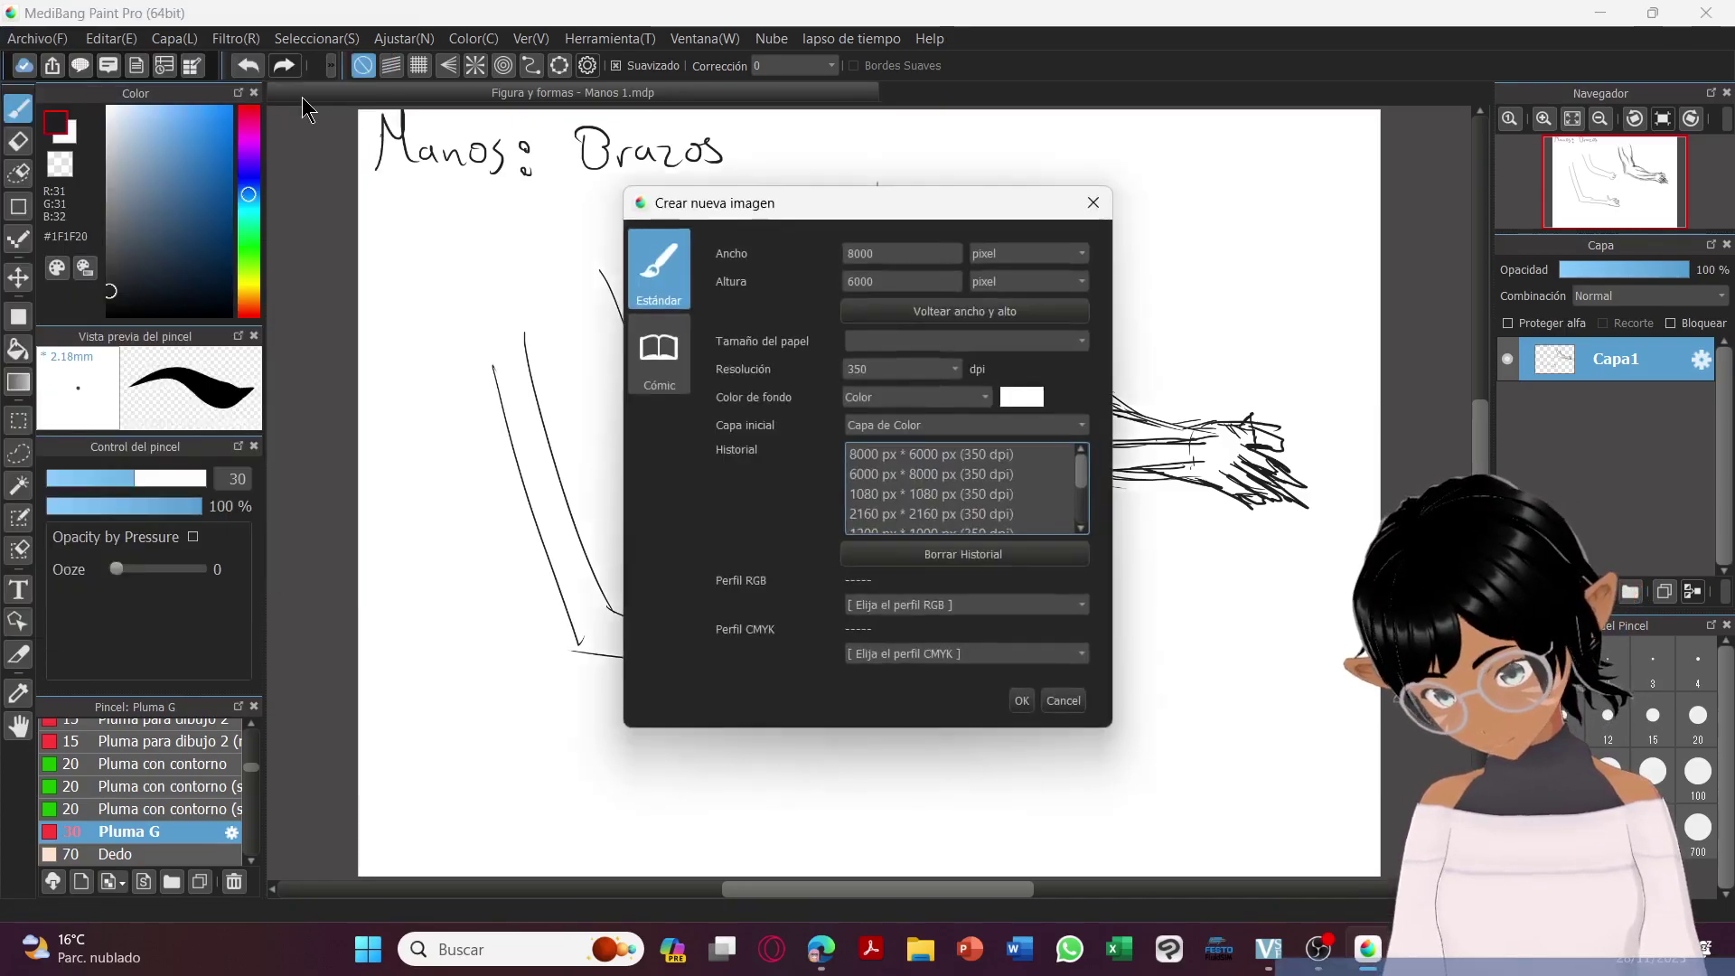
{"action": "key", "text": "Return"}
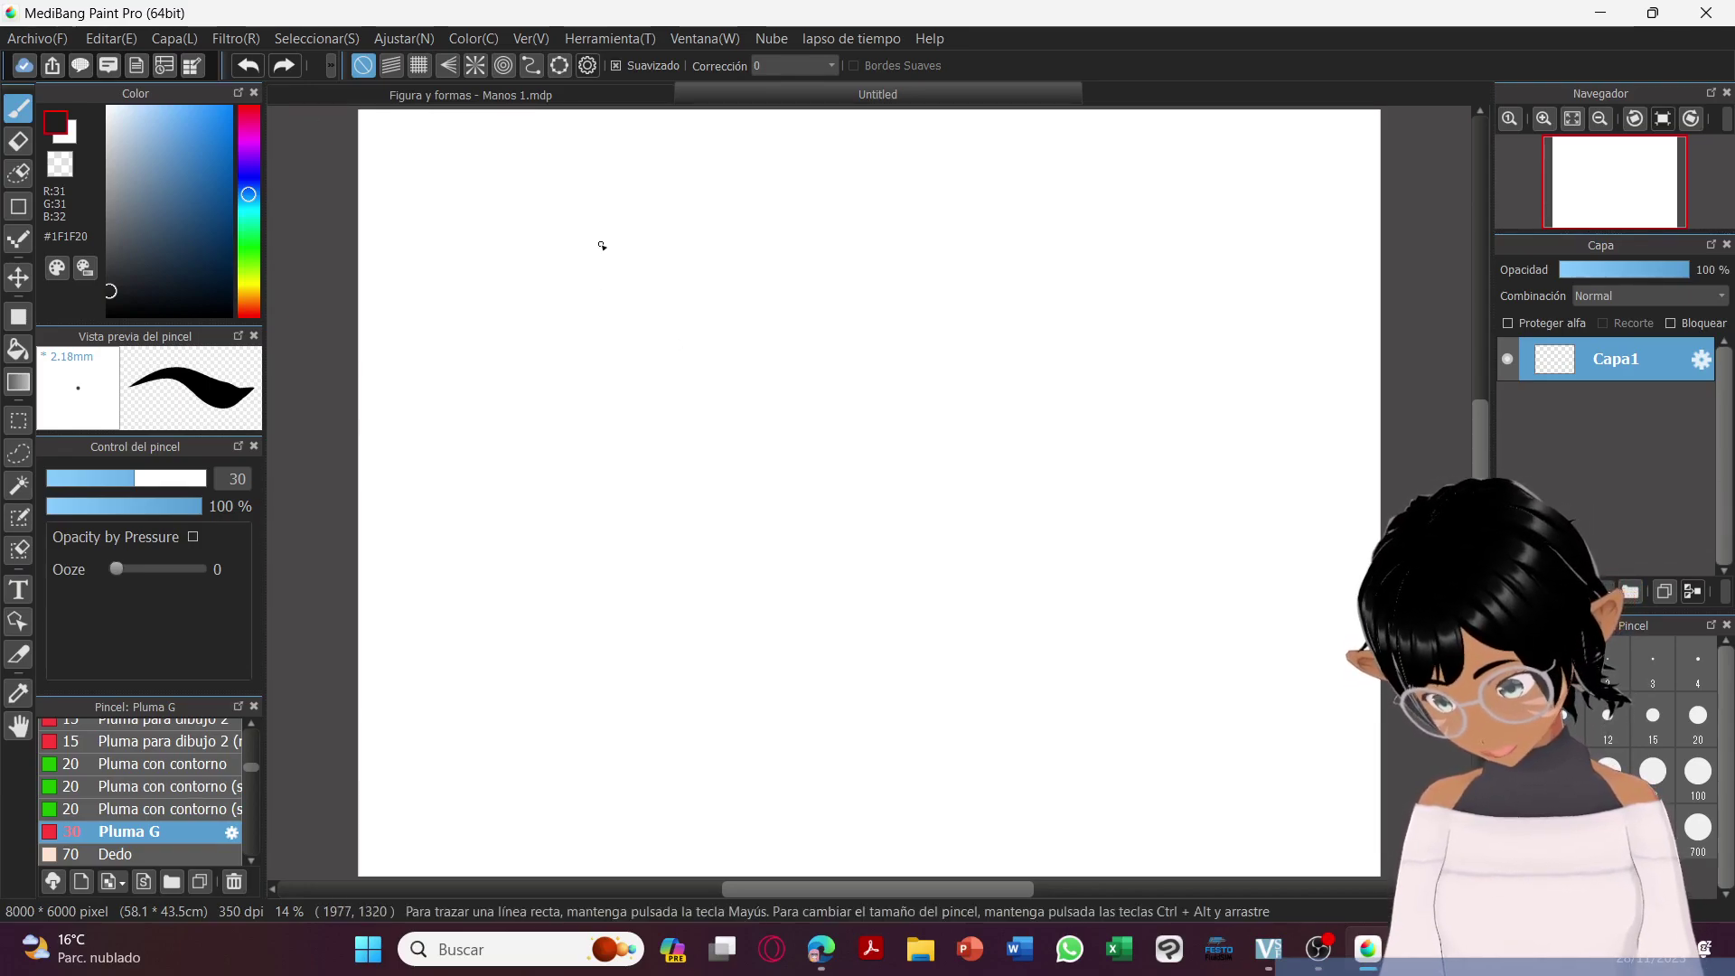
Sketch a schematic bent arm in the canvas's upper-left area with guide lines, two upper-arm muscle ovals and small joint circles.
{"action": "left_click_drag", "start_coordinate": [593, 185], "coordinate": [686, 379]}
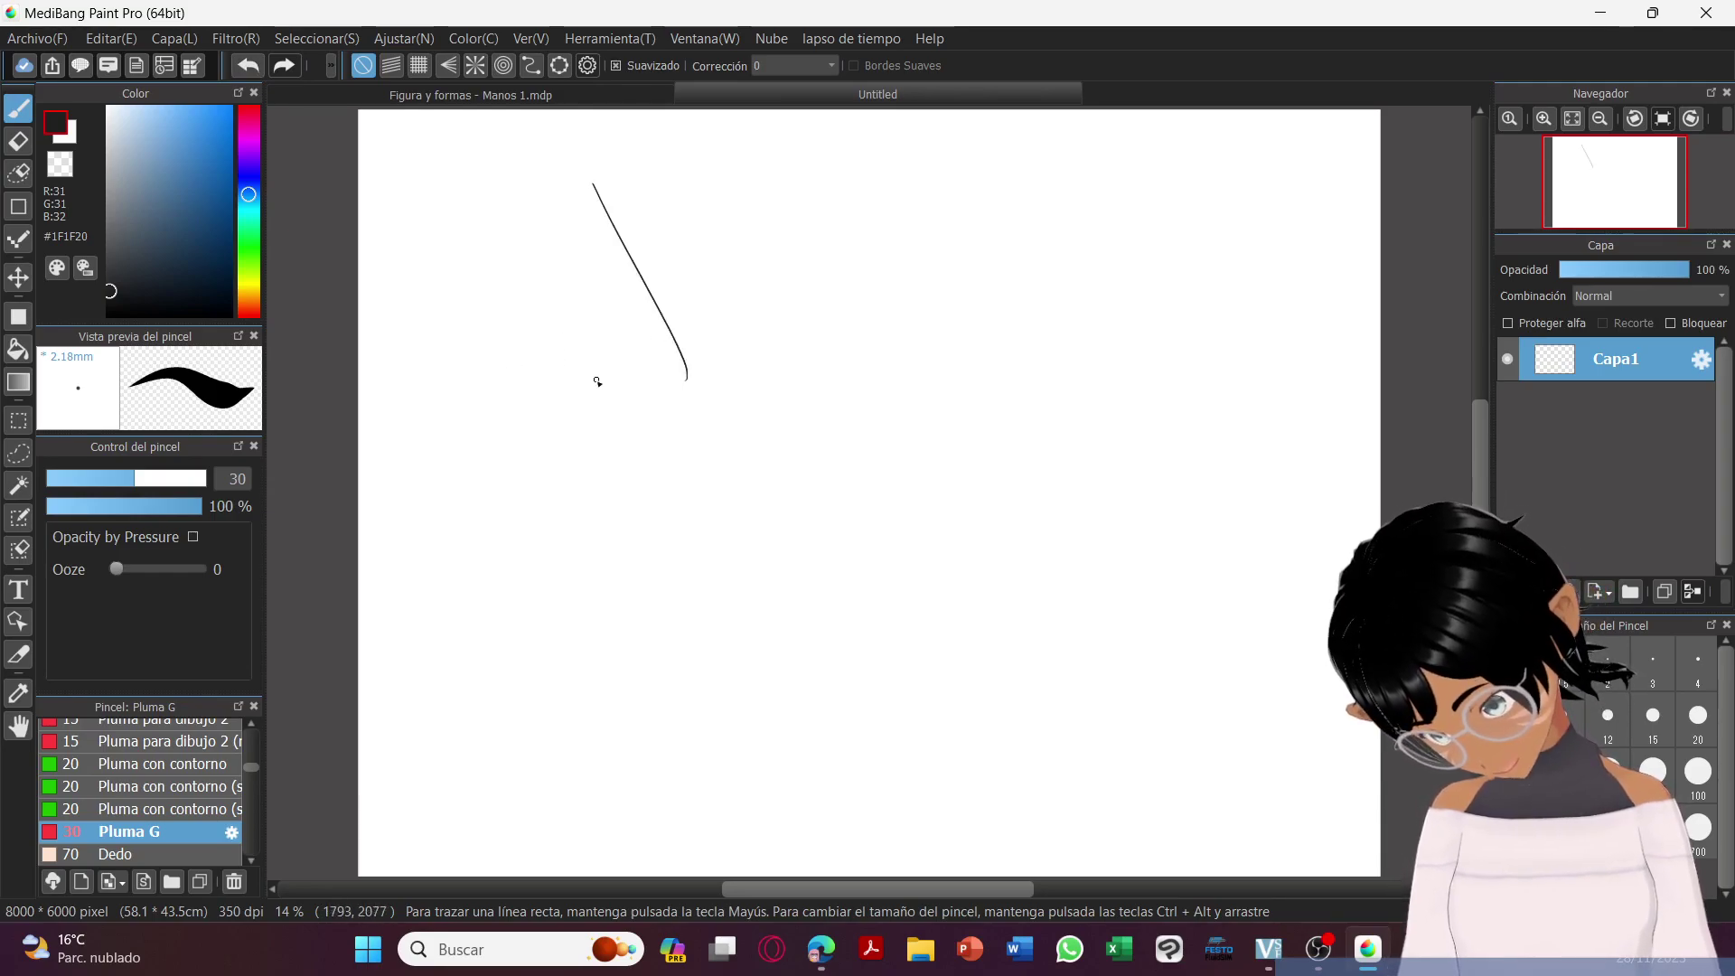
{"action": "left_click_drag", "start_coordinate": [489, 364], "coordinate": [692, 380]}
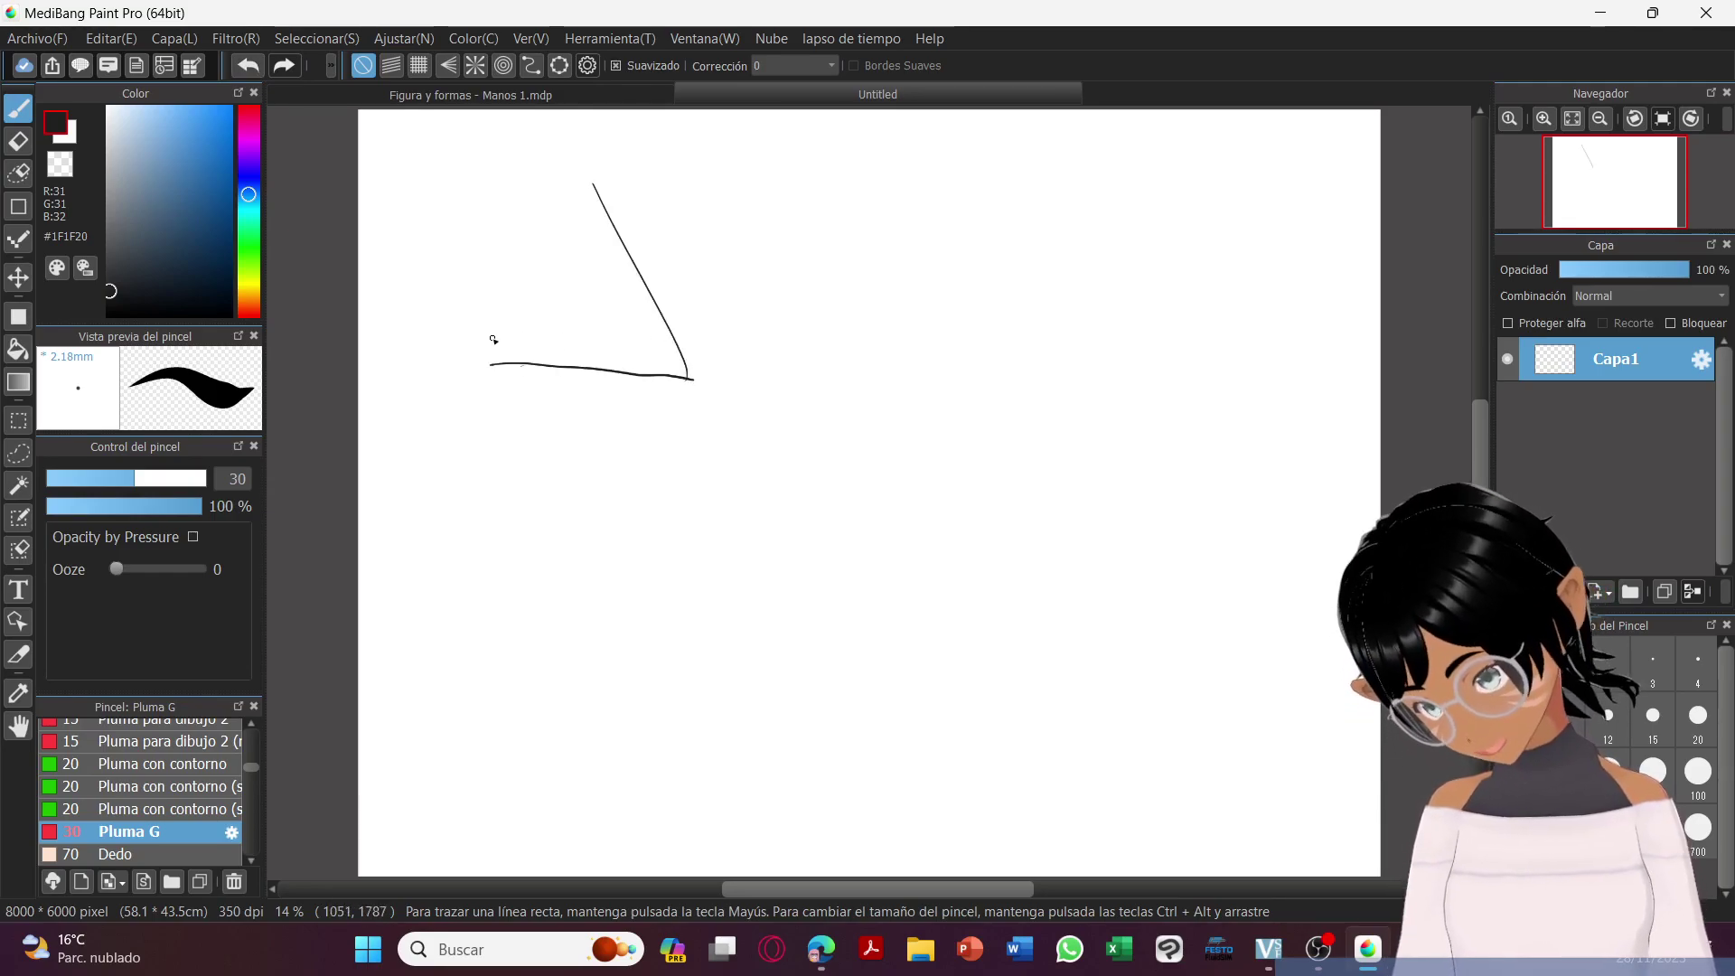
{"action": "left_click_drag", "start_coordinate": [489, 340], "coordinate": [500, 362]}
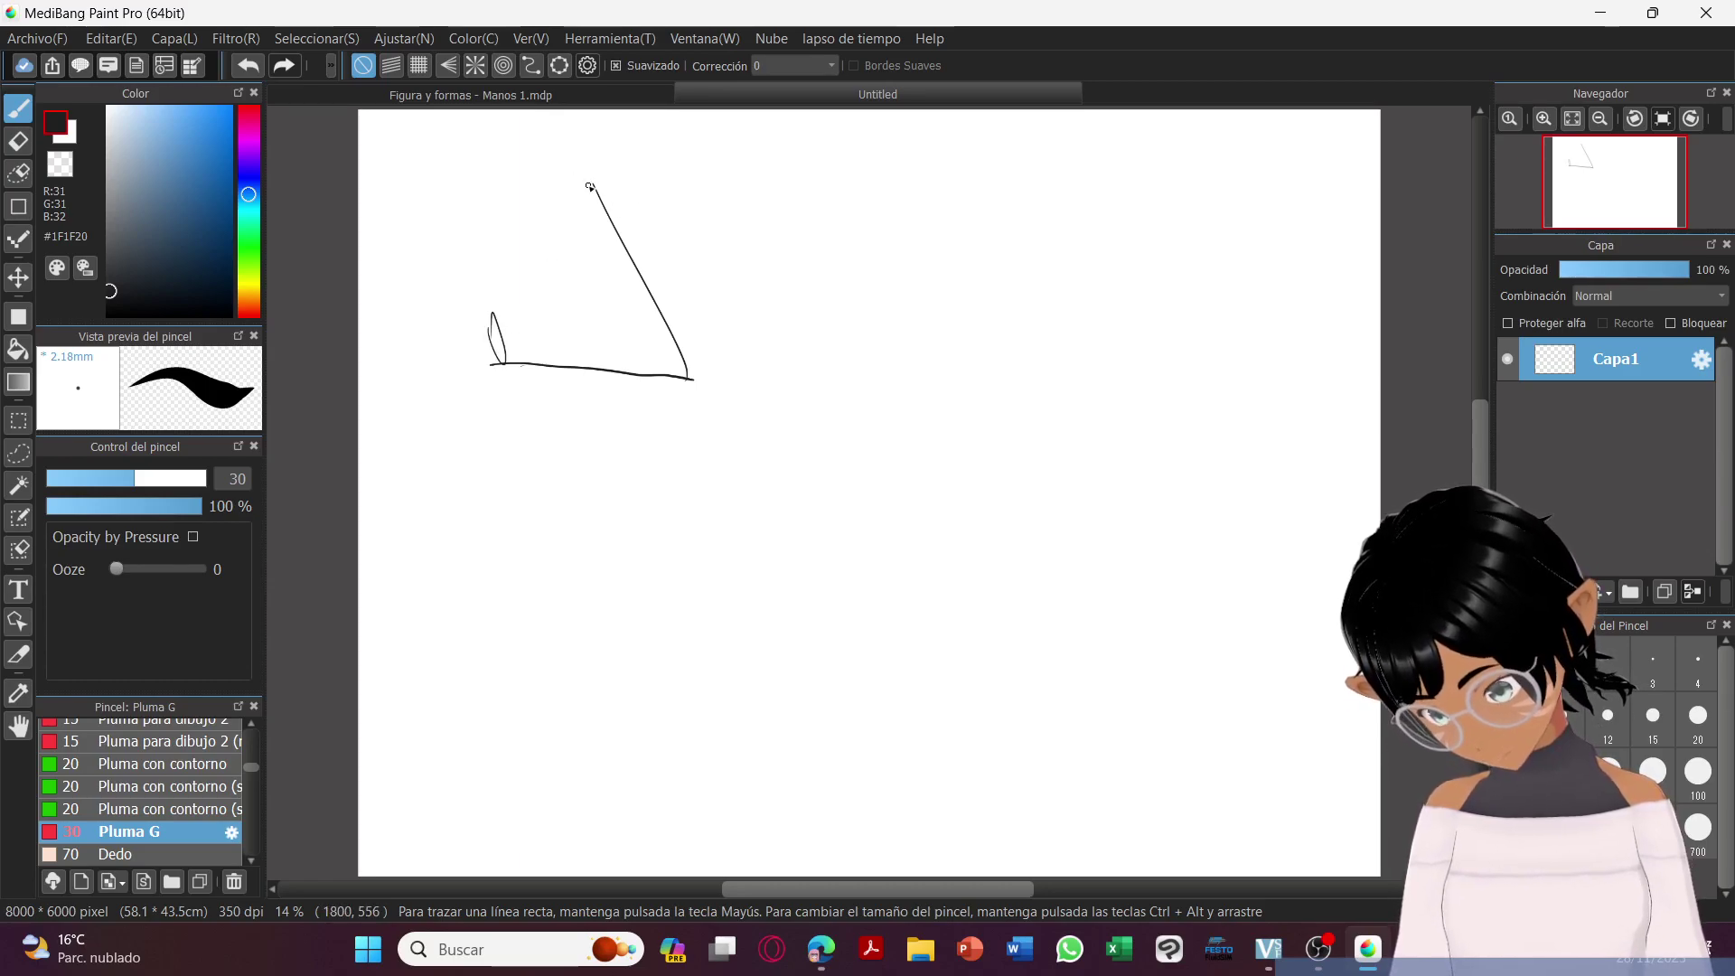
{"action": "mouse_move", "coordinate": [612, 228]}
{"action": "left_mouse_down"}
{"action": "mouse_move", "coordinate": [645, 291]}
{"action": "mouse_move", "coordinate": [631, 293]}
{"action": "mouse_move", "coordinate": [661, 294]}
{"action": "mouse_move", "coordinate": [611, 227]}
{"action": "mouse_move", "coordinate": [655, 252]}
{"action": "mouse_move", "coordinate": [654, 296]}
{"action": "mouse_move", "coordinate": [608, 242]}
{"action": "mouse_move", "coordinate": [679, 261]}
{"action": "mouse_move", "coordinate": [712, 335]}
{"action": "mouse_move", "coordinate": [675, 244]}
{"action": "left_mouse_up"}
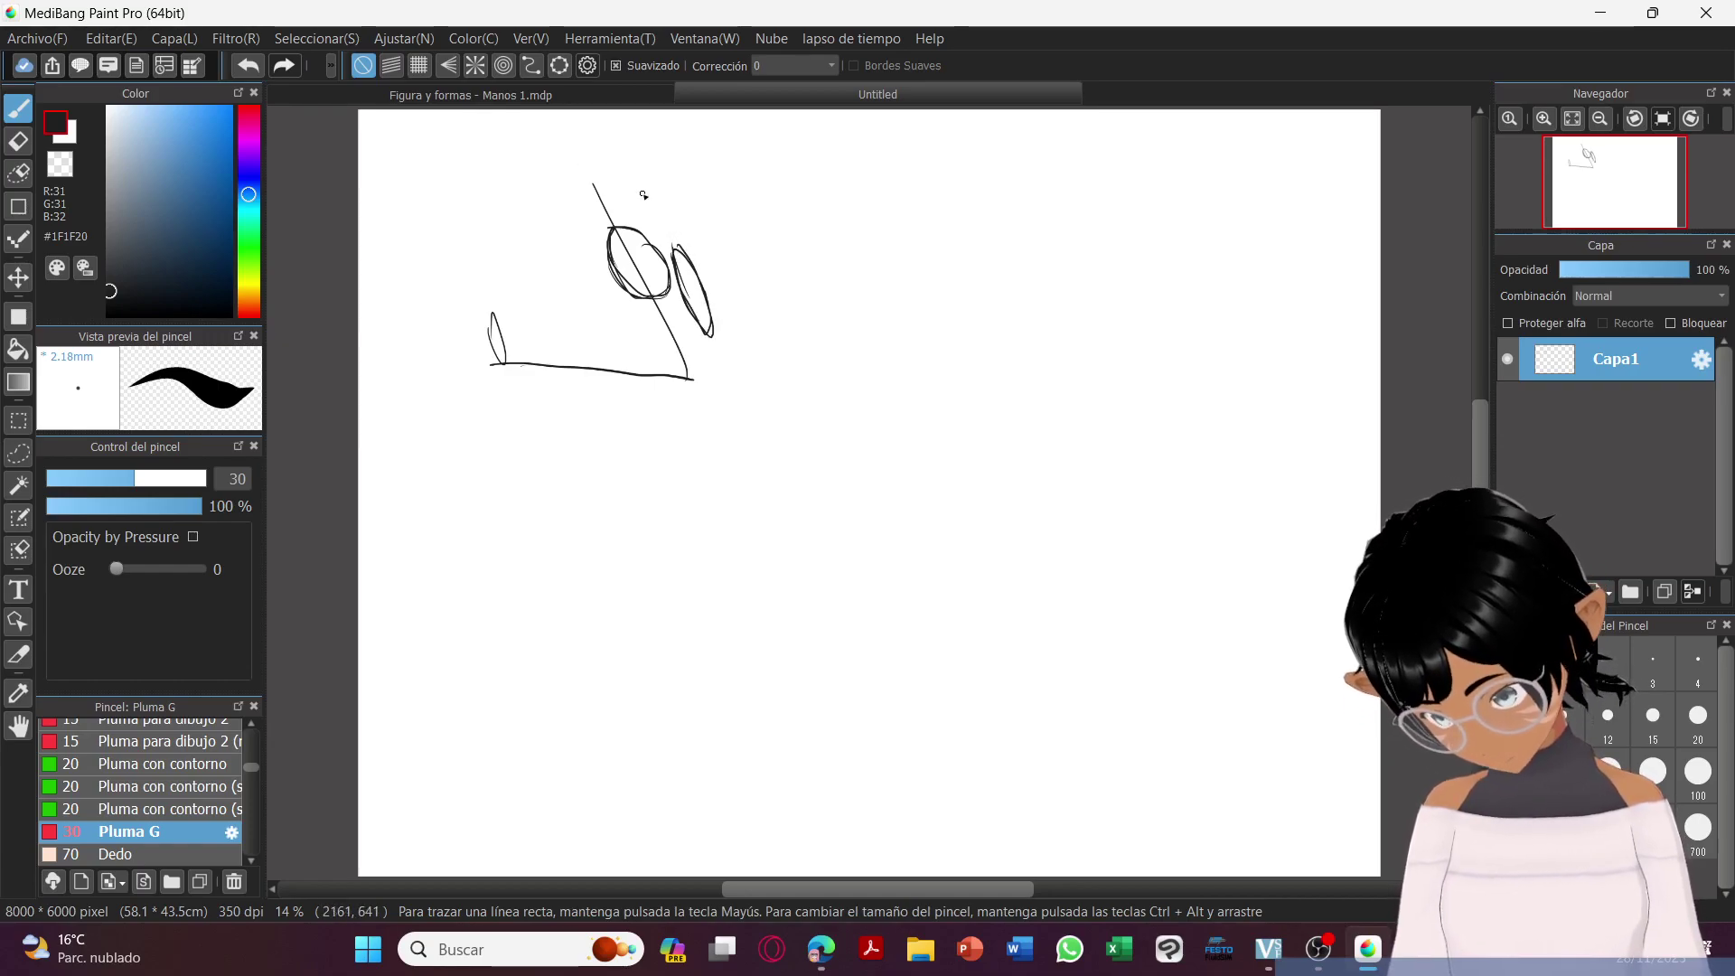
{"action": "mouse_move", "coordinate": [625, 189]}
{"action": "left_mouse_down"}
{"action": "mouse_move", "coordinate": [669, 263]}
{"action": "mouse_move", "coordinate": [676, 289]}
{"action": "mouse_move", "coordinate": [663, 250]}
{"action": "mouse_move", "coordinate": [692, 384]}
{"action": "left_mouse_up"}
{"action": "mouse_move", "coordinate": [676, 303]}
{"action": "left_mouse_down"}
{"action": "mouse_move", "coordinate": [689, 362]}
{"action": "mouse_move", "coordinate": [692, 318]}
{"action": "mouse_move", "coordinate": [714, 378]}
{"action": "mouse_move", "coordinate": [727, 371]}
{"action": "left_mouse_up"}
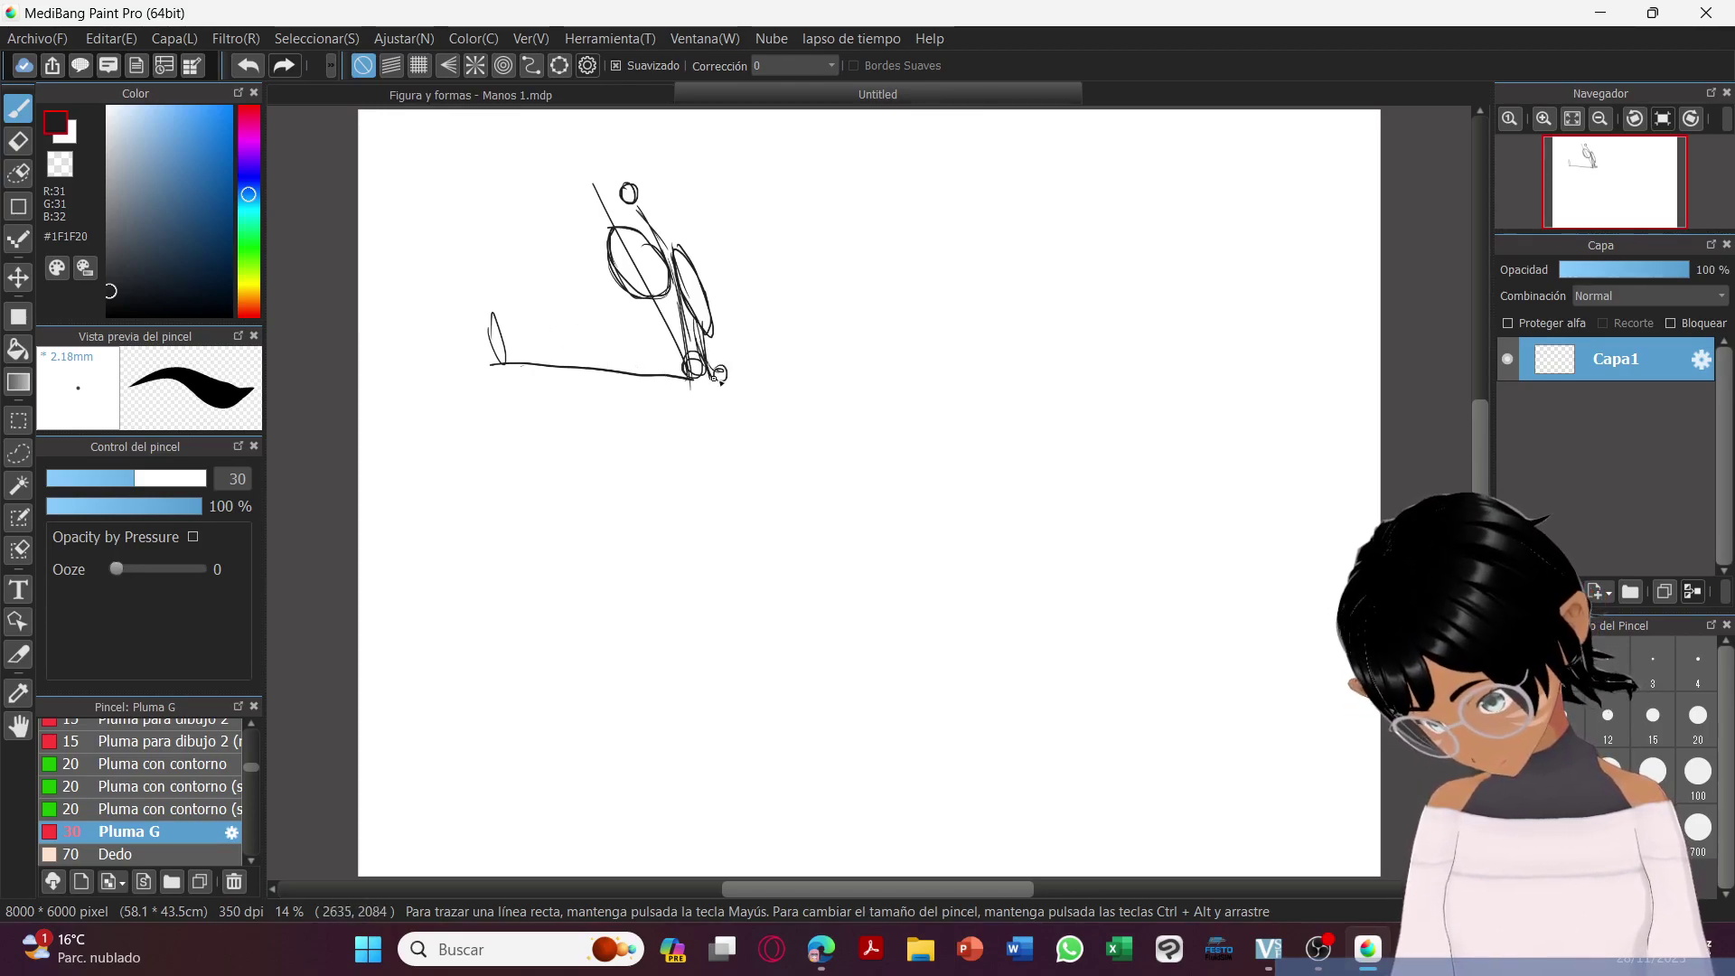
Add tapering forearm lines from the schematic arm's elbow to the wrist and sketch an angular hand with finger strokes.
{"action": "mouse_move", "coordinate": [501, 312]}
{"action": "left_mouse_down"}
{"action": "mouse_move", "coordinate": [545, 340]}
{"action": "mouse_move", "coordinate": [714, 384]}
{"action": "left_mouse_up"}
{"action": "mouse_move", "coordinate": [497, 365]}
{"action": "left_mouse_down"}
{"action": "mouse_move", "coordinate": [593, 344]}
{"action": "mouse_move", "coordinate": [623, 369]}
{"action": "mouse_move", "coordinate": [732, 365]}
{"action": "left_mouse_up"}
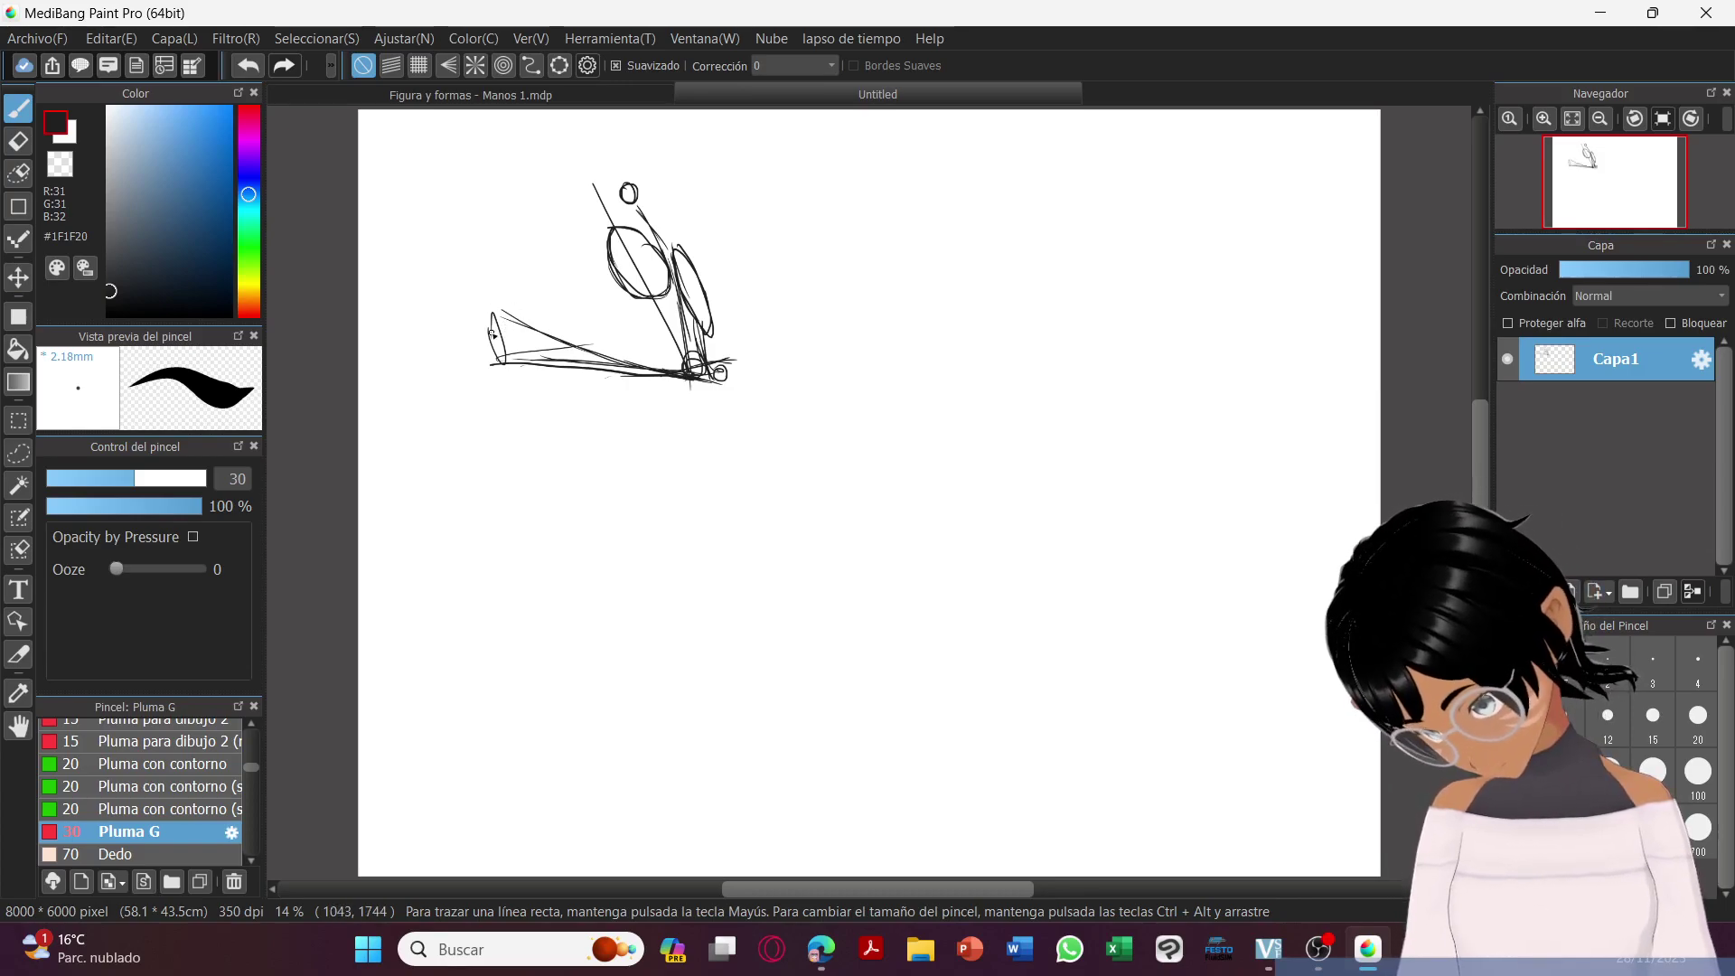
{"action": "left_click_drag", "start_coordinate": [489, 331], "coordinate": [666, 378]}
{"action": "left_click_drag", "start_coordinate": [496, 318], "coordinate": [500, 312]}
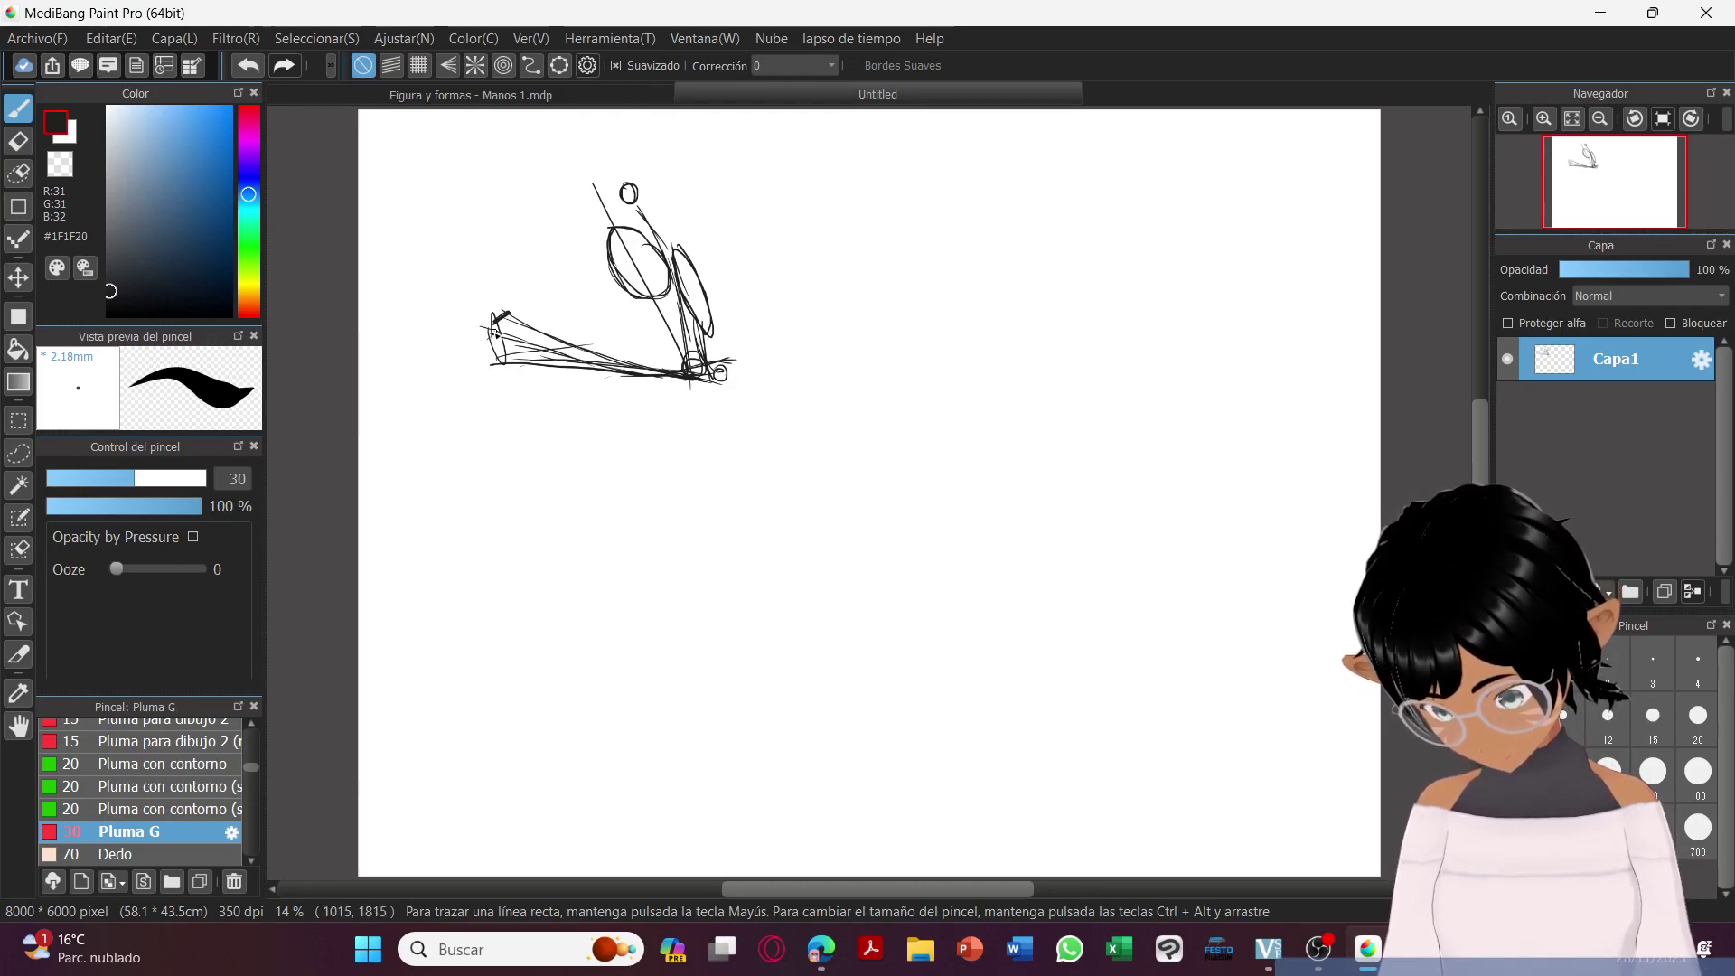
{"action": "mouse_move", "coordinate": [447, 389]}
{"action": "left_mouse_down"}
{"action": "mouse_move", "coordinate": [484, 337]}
{"action": "mouse_move", "coordinate": [440, 386]}
{"action": "mouse_move", "coordinate": [498, 346]}
{"action": "mouse_move", "coordinate": [474, 396]}
{"action": "mouse_move", "coordinate": [486, 353]}
{"action": "mouse_move", "coordinate": [462, 385]}
{"action": "mouse_move", "coordinate": [486, 359]}
{"action": "mouse_move", "coordinate": [486, 399]}
{"action": "mouse_move", "coordinate": [485, 371]}
{"action": "mouse_move", "coordinate": [466, 401]}
{"action": "mouse_move", "coordinate": [476, 388]}
{"action": "mouse_move", "coordinate": [484, 410]}
{"action": "mouse_move", "coordinate": [443, 398]}
{"action": "left_mouse_up"}
{"action": "mouse_move", "coordinate": [450, 383]}
{"action": "left_mouse_down"}
{"action": "mouse_move", "coordinate": [441, 394]}
{"action": "mouse_move", "coordinate": [443, 355]}
{"action": "mouse_move", "coordinate": [420, 335]}
{"action": "mouse_move", "coordinate": [488, 312]}
{"action": "mouse_move", "coordinate": [493, 342]}
{"action": "mouse_move", "coordinate": [488, 327]}
{"action": "mouse_move", "coordinate": [474, 364]}
{"action": "mouse_move", "coordinate": [430, 391]}
{"action": "mouse_move", "coordinate": [499, 400]}
{"action": "mouse_move", "coordinate": [482, 414]}
{"action": "mouse_move", "coordinate": [497, 394]}
{"action": "mouse_move", "coordinate": [415, 416]}
{"action": "mouse_move", "coordinate": [404, 376]}
{"action": "left_mouse_up"}
{"action": "left_click_drag", "start_coordinate": [396, 363], "coordinate": [411, 415]}
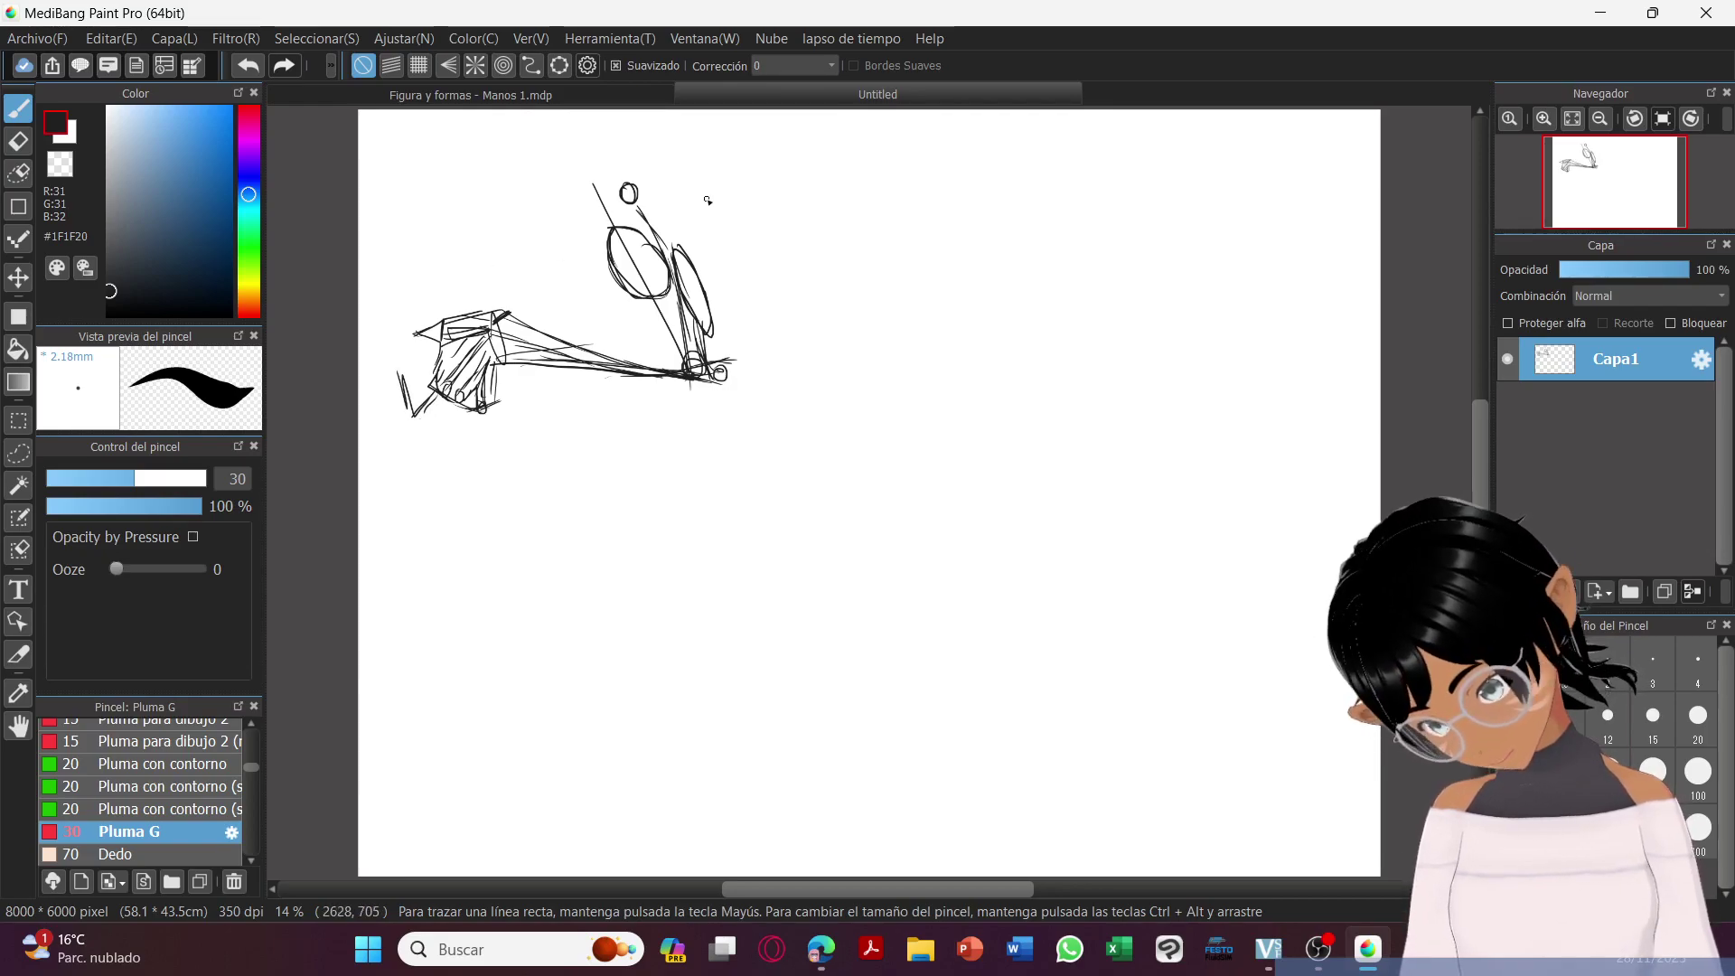
Outline the back of the schematic upper arm down to the elbow, undoing the last strokes and redrawing the contour.
{"action": "mouse_move", "coordinate": [646, 159]}
{"action": "left_mouse_down"}
{"action": "mouse_move", "coordinate": [710, 269]}
{"action": "mouse_move", "coordinate": [678, 241]}
{"action": "mouse_move", "coordinate": [708, 296]}
{"action": "mouse_move", "coordinate": [698, 251]}
{"action": "mouse_move", "coordinate": [723, 375]}
{"action": "left_mouse_up"}
{"action": "left_click_drag", "start_coordinate": [716, 311], "coordinate": [726, 366]}
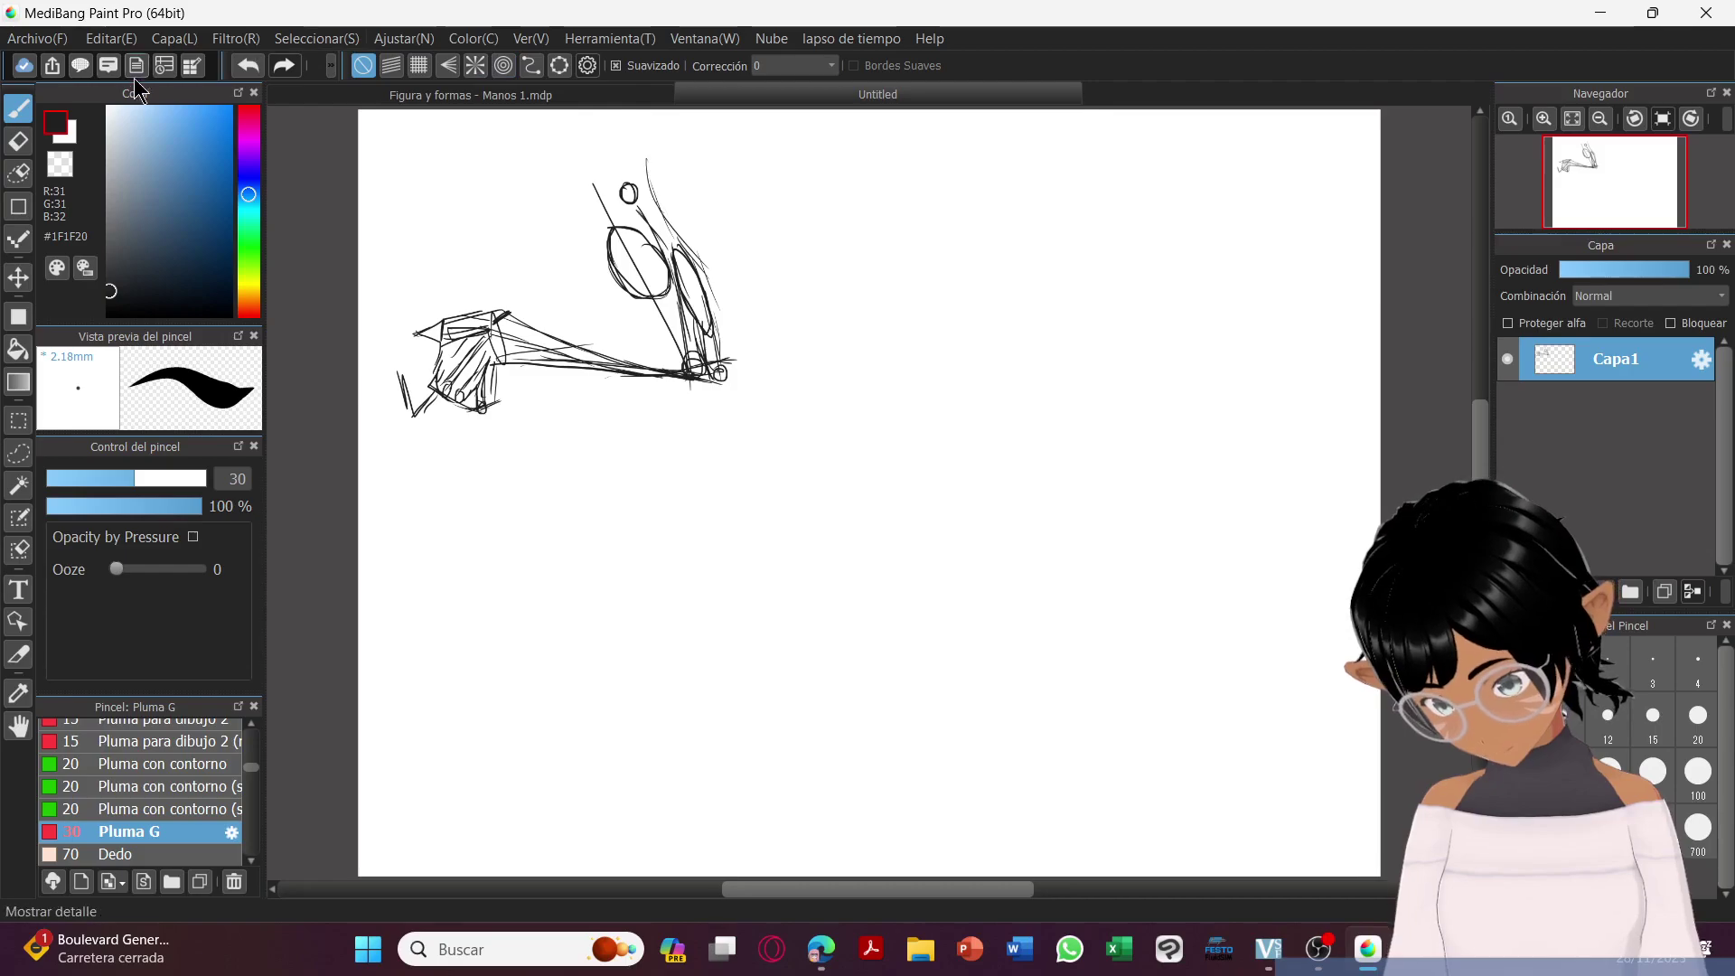
{"action": "left_click", "coordinate": [257, 66]}
{"action": "left_click", "coordinate": [256, 65]}
{"action": "left_click", "coordinate": [256, 67]}
{"action": "left_click", "coordinate": [256, 68]}
{"action": "left_click", "coordinate": [255, 68]}
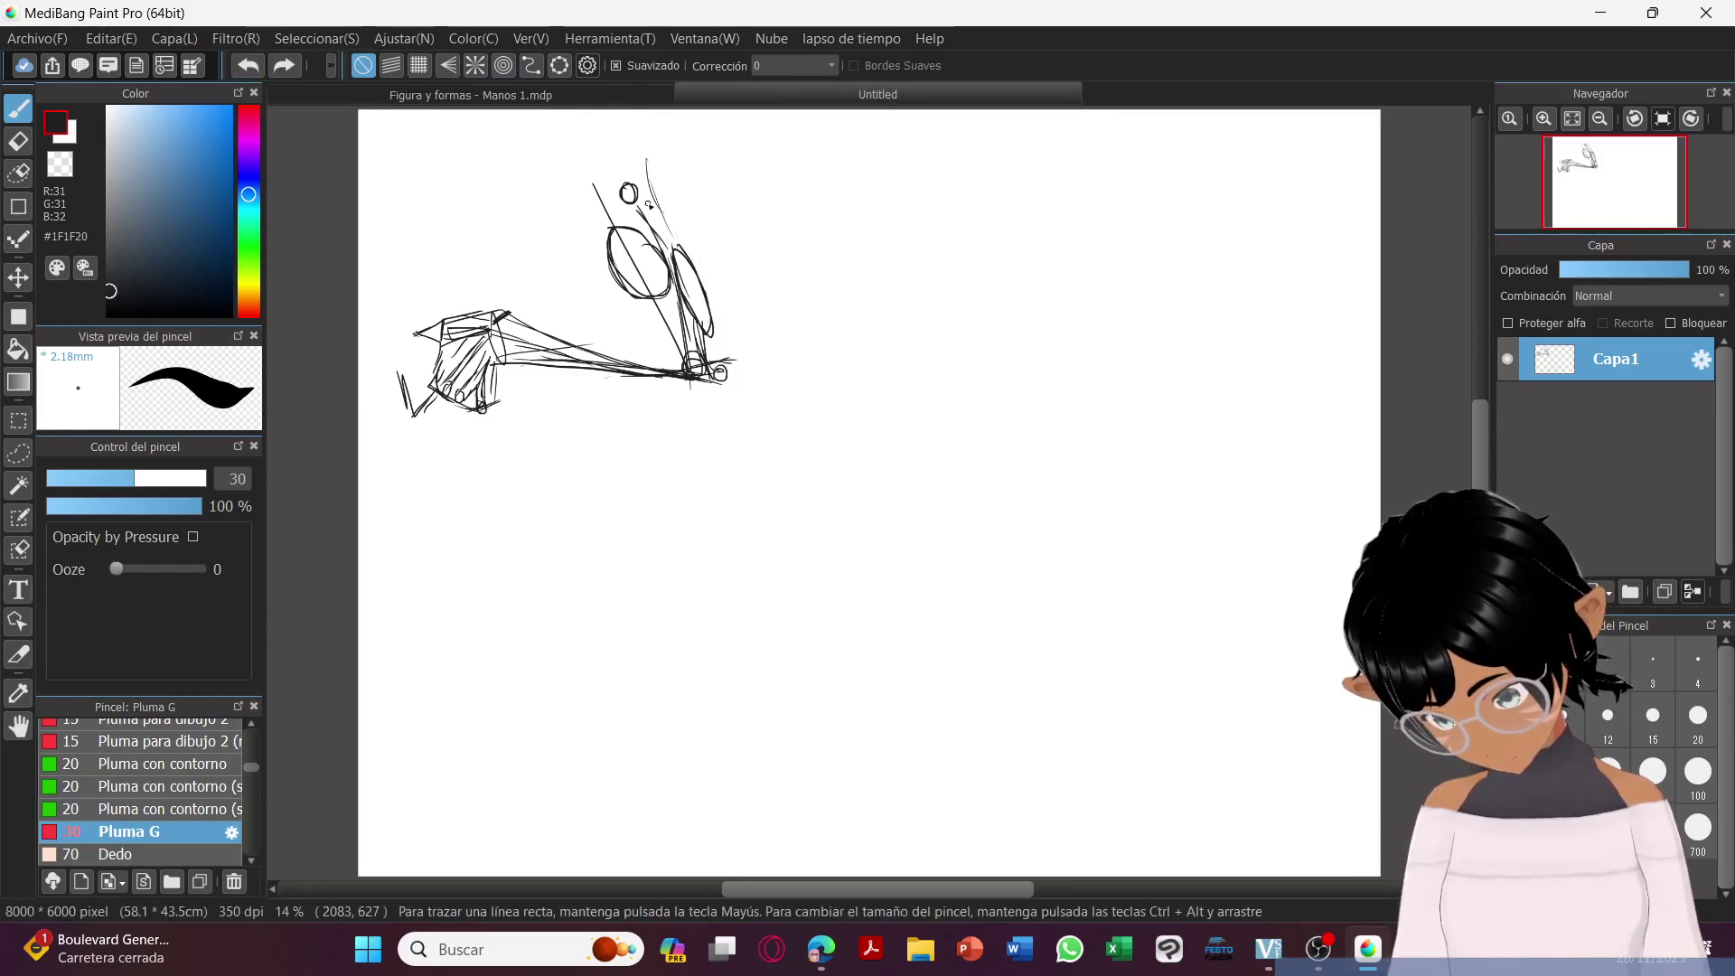
{"action": "mouse_move", "coordinate": [644, 166]}
{"action": "left_mouse_down"}
{"action": "mouse_move", "coordinate": [733, 384]}
{"action": "mouse_move", "coordinate": [728, 363]}
{"action": "left_mouse_up"}
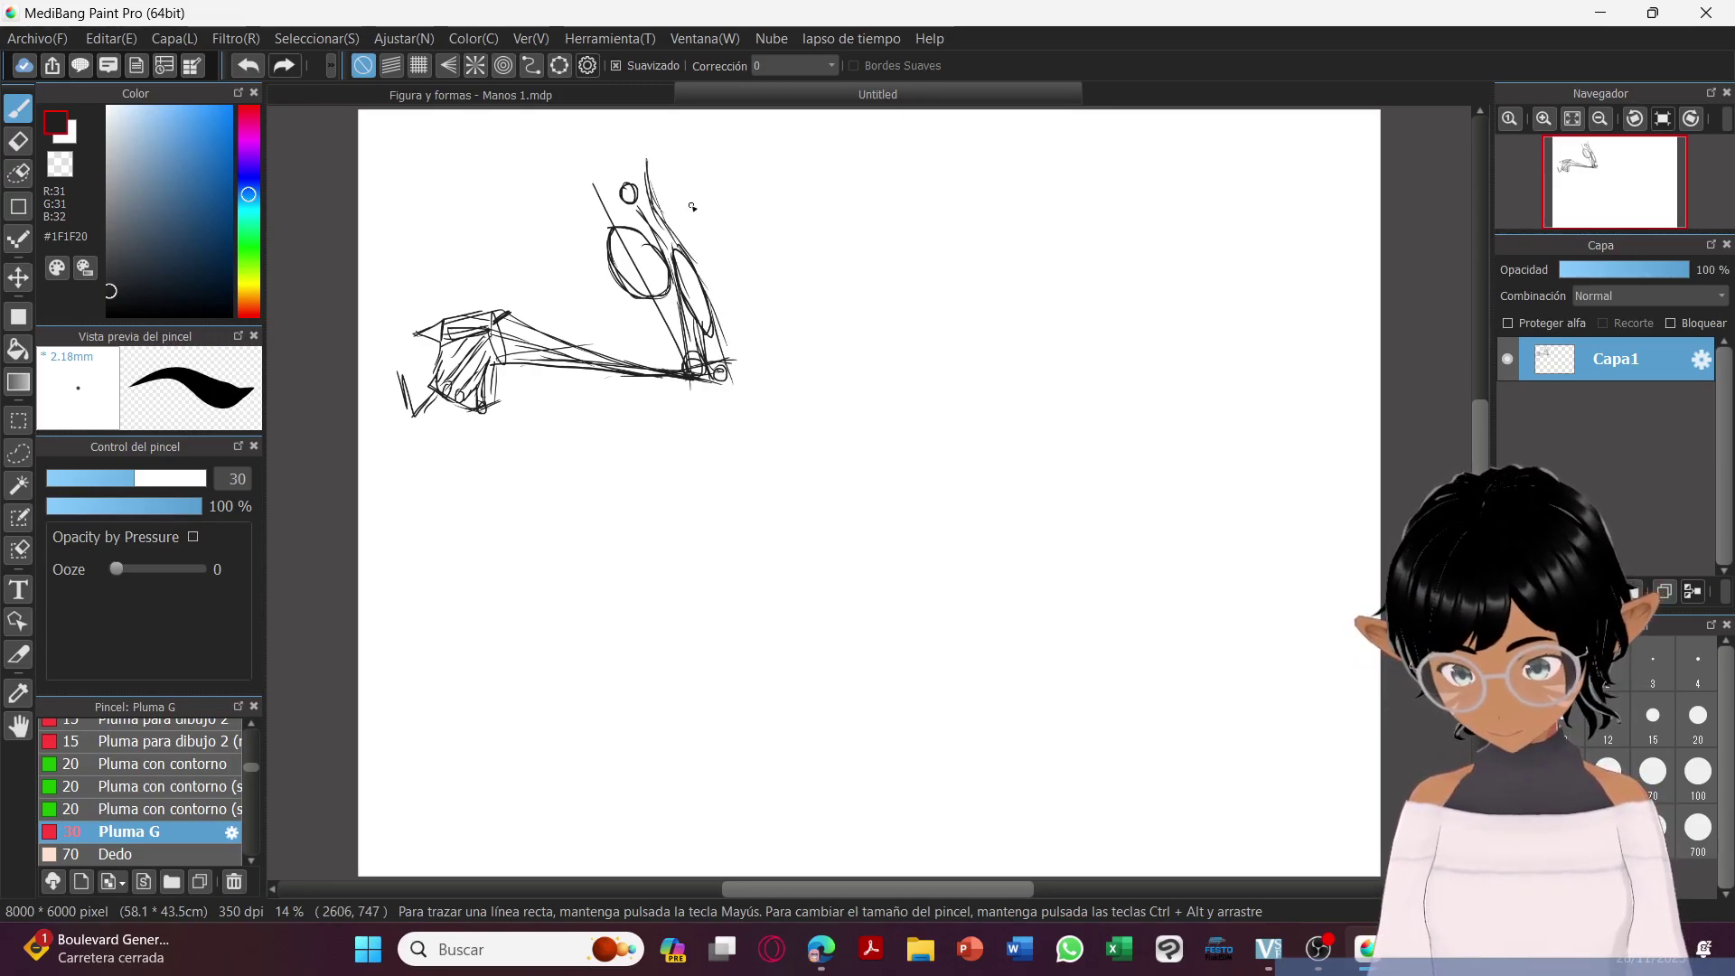
Sketch the front contour of a large muscular arm from shoulder through biceps to the elbow crease, right of the schematic arm.
{"action": "mouse_move", "coordinate": [875, 324]}
{"action": "left_mouse_down"}
{"action": "mouse_move", "coordinate": [865, 220]}
{"action": "mouse_move", "coordinate": [893, 336]}
{"action": "left_mouse_up"}
{"action": "mouse_move", "coordinate": [865, 264]}
{"action": "left_mouse_down"}
{"action": "mouse_move", "coordinate": [959, 403]}
{"action": "mouse_move", "coordinate": [894, 321]}
{"action": "mouse_move", "coordinate": [867, 194]}
{"action": "left_mouse_up"}
{"action": "left_click_drag", "start_coordinate": [883, 274], "coordinate": [894, 312]}
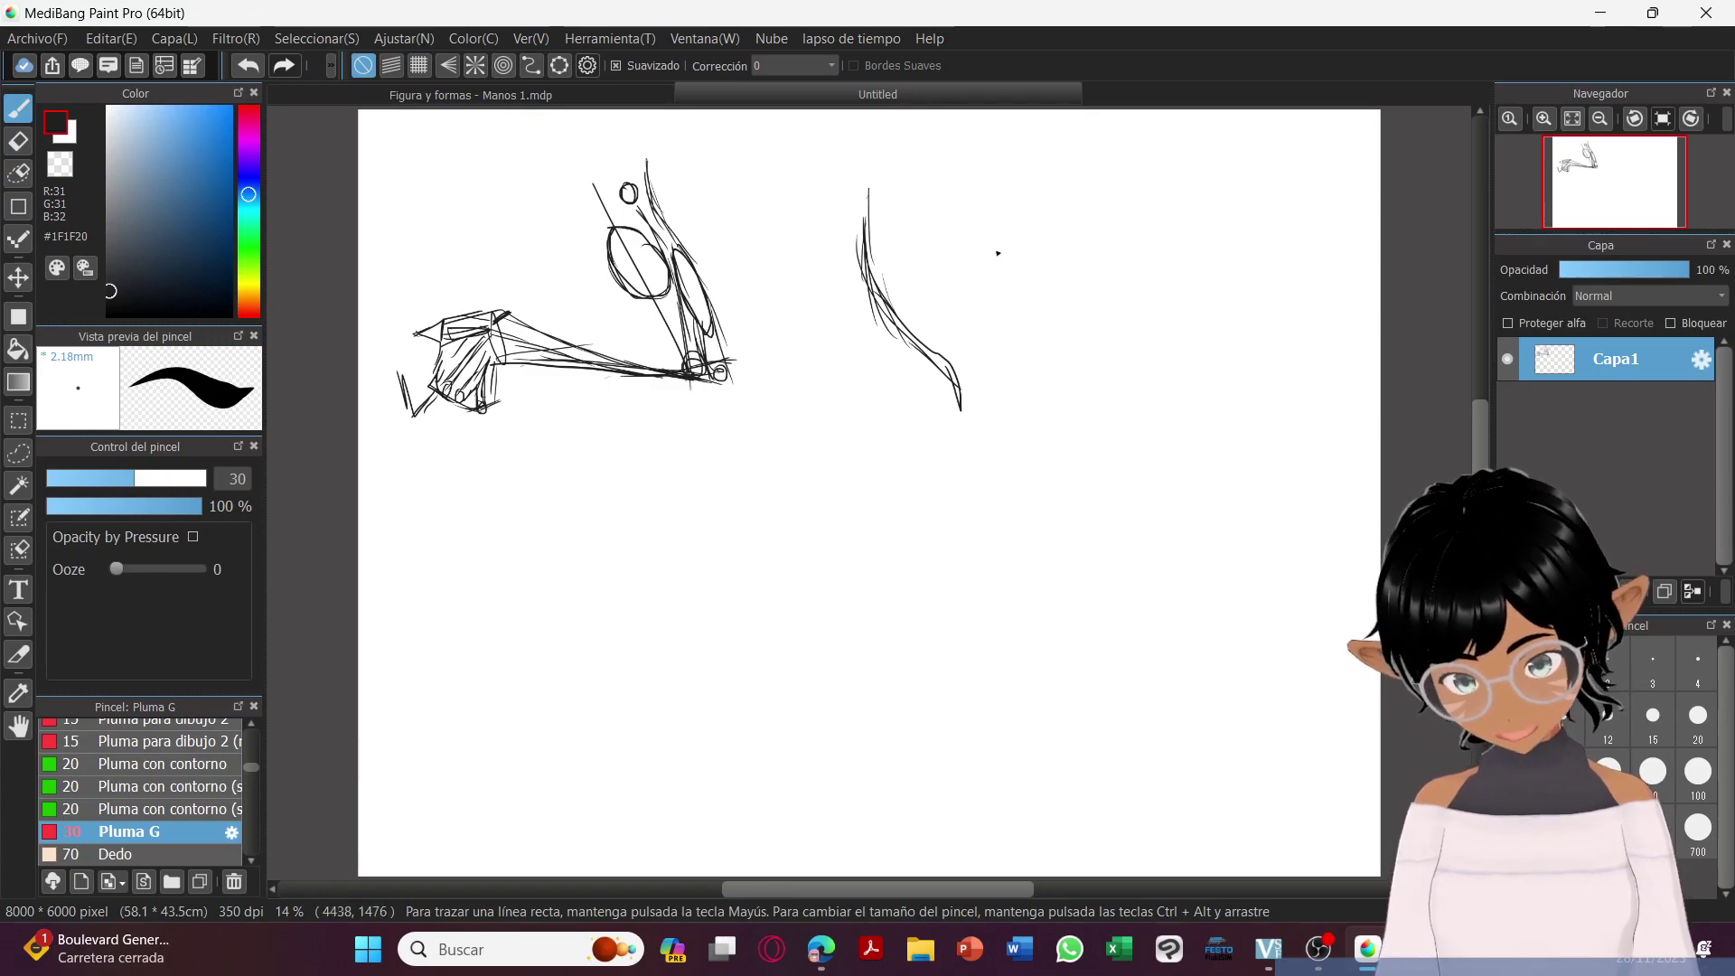
{"action": "mouse_move", "coordinate": [997, 284]}
{"action": "left_mouse_down"}
{"action": "mouse_move", "coordinate": [1023, 175]}
{"action": "mouse_move", "coordinate": [1007, 309]}
{"action": "mouse_move", "coordinate": [919, 376]}
{"action": "mouse_move", "coordinate": [914, 361]}
{"action": "mouse_move", "coordinate": [906, 456]}
{"action": "left_mouse_up"}
{"action": "left_click_drag", "start_coordinate": [918, 390], "coordinate": [906, 461]}
{"action": "mouse_move", "coordinate": [907, 423]}
{"action": "left_mouse_down"}
{"action": "mouse_move", "coordinate": [958, 586]}
{"action": "mouse_move", "coordinate": [1027, 620]}
{"action": "left_mouse_up"}
{"action": "left_click_drag", "start_coordinate": [953, 575], "coordinate": [999, 598]}
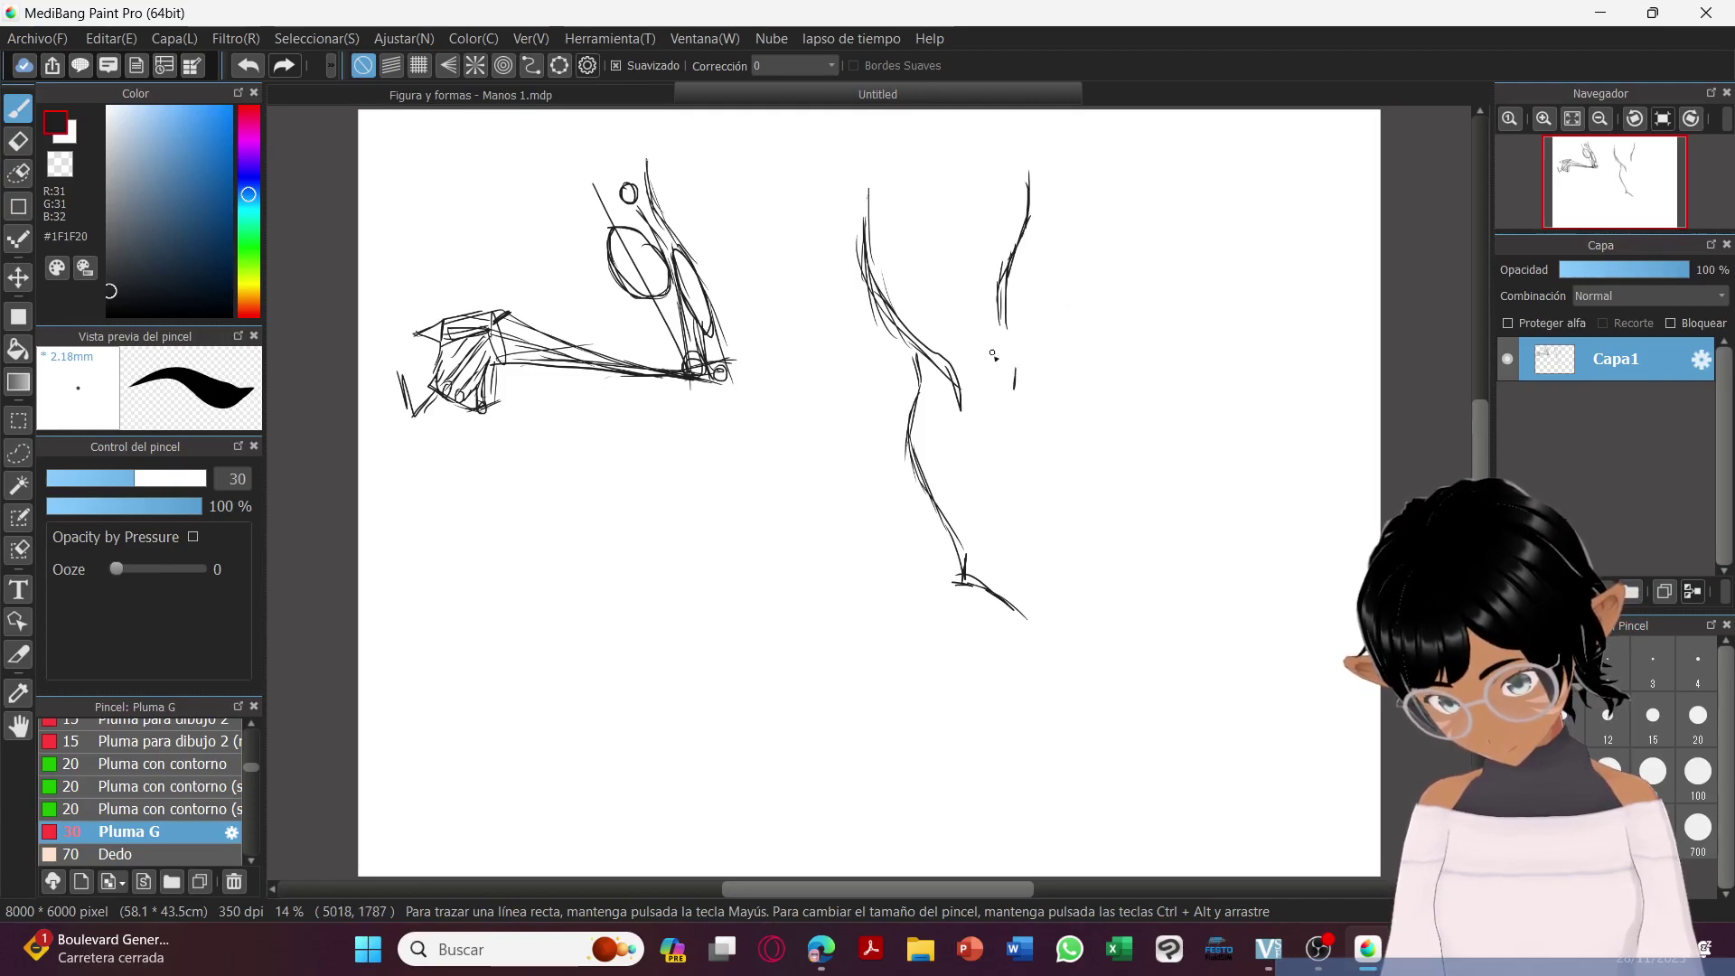
Add inner muscle lines to the large upper arm and draw its back contour down to the elbow point.
{"action": "mouse_move", "coordinate": [965, 388]}
{"action": "left_mouse_down"}
{"action": "mouse_move", "coordinate": [985, 380]}
{"action": "mouse_move", "coordinate": [1019, 418]}
{"action": "mouse_move", "coordinate": [986, 469]}
{"action": "mouse_move", "coordinate": [993, 515]}
{"action": "left_mouse_up"}
{"action": "left_click_drag", "start_coordinate": [974, 443], "coordinate": [1000, 515]}
{"action": "mouse_move", "coordinate": [1089, 268]}
{"action": "left_mouse_down"}
{"action": "mouse_move", "coordinate": [1116, 417]}
{"action": "mouse_move", "coordinate": [1105, 452]}
{"action": "left_mouse_up"}
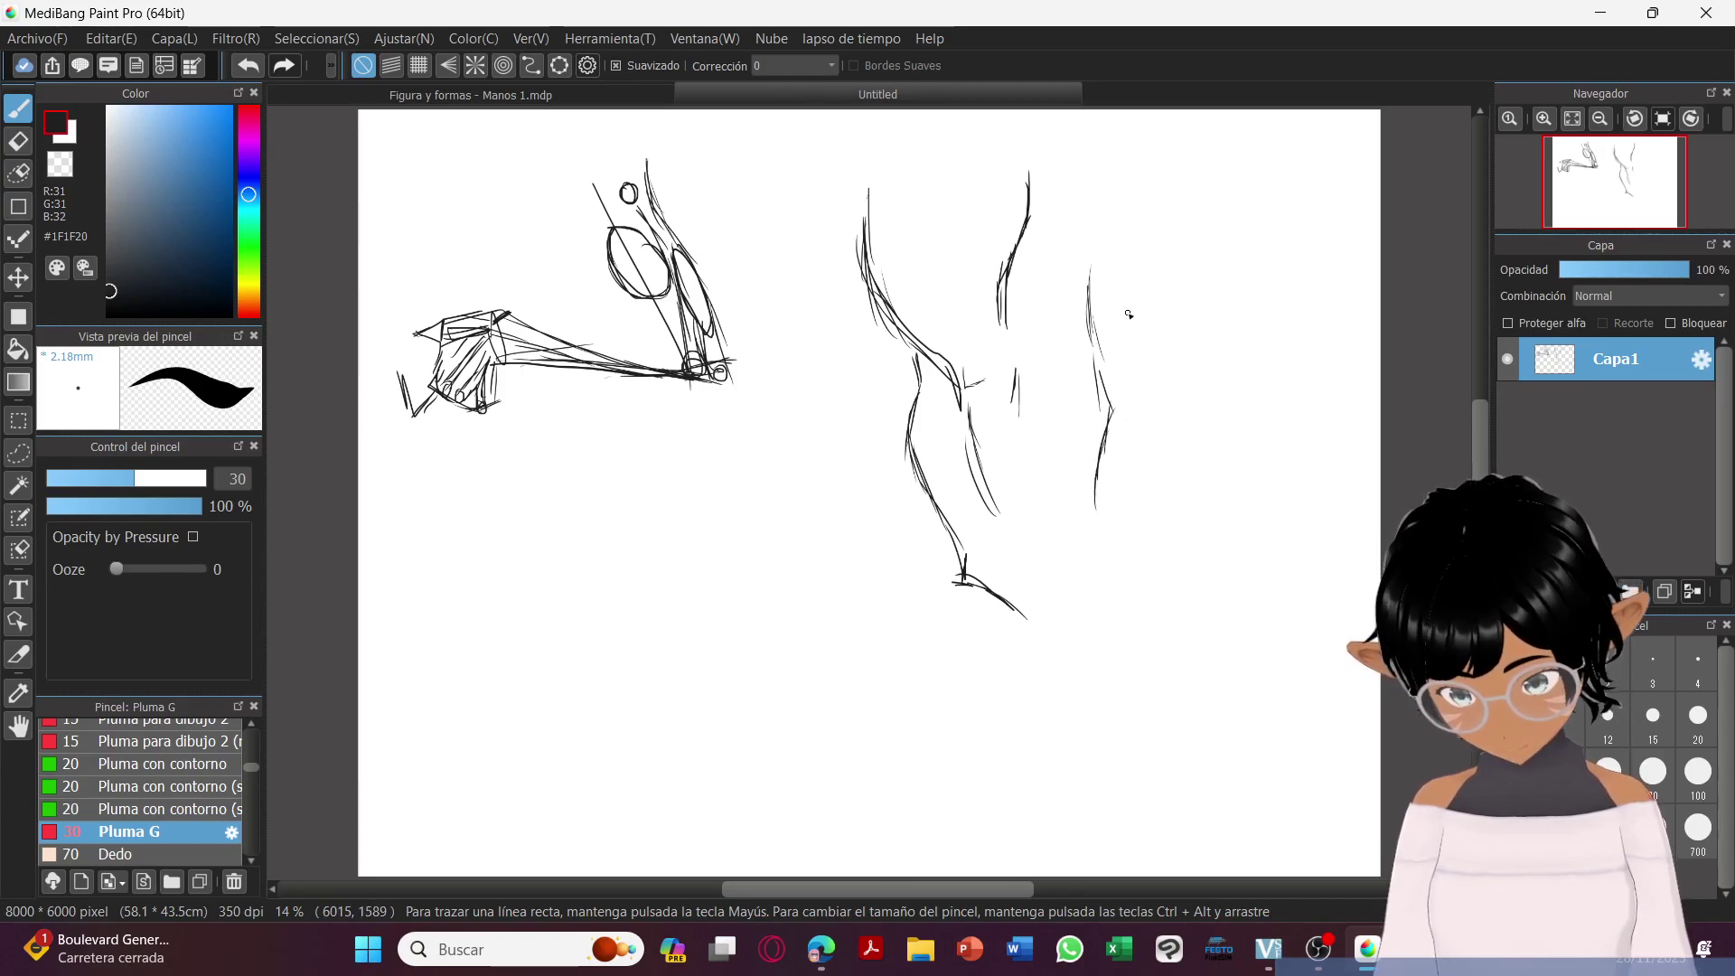
{"action": "left_click_drag", "start_coordinate": [1140, 318], "coordinate": [1131, 374]}
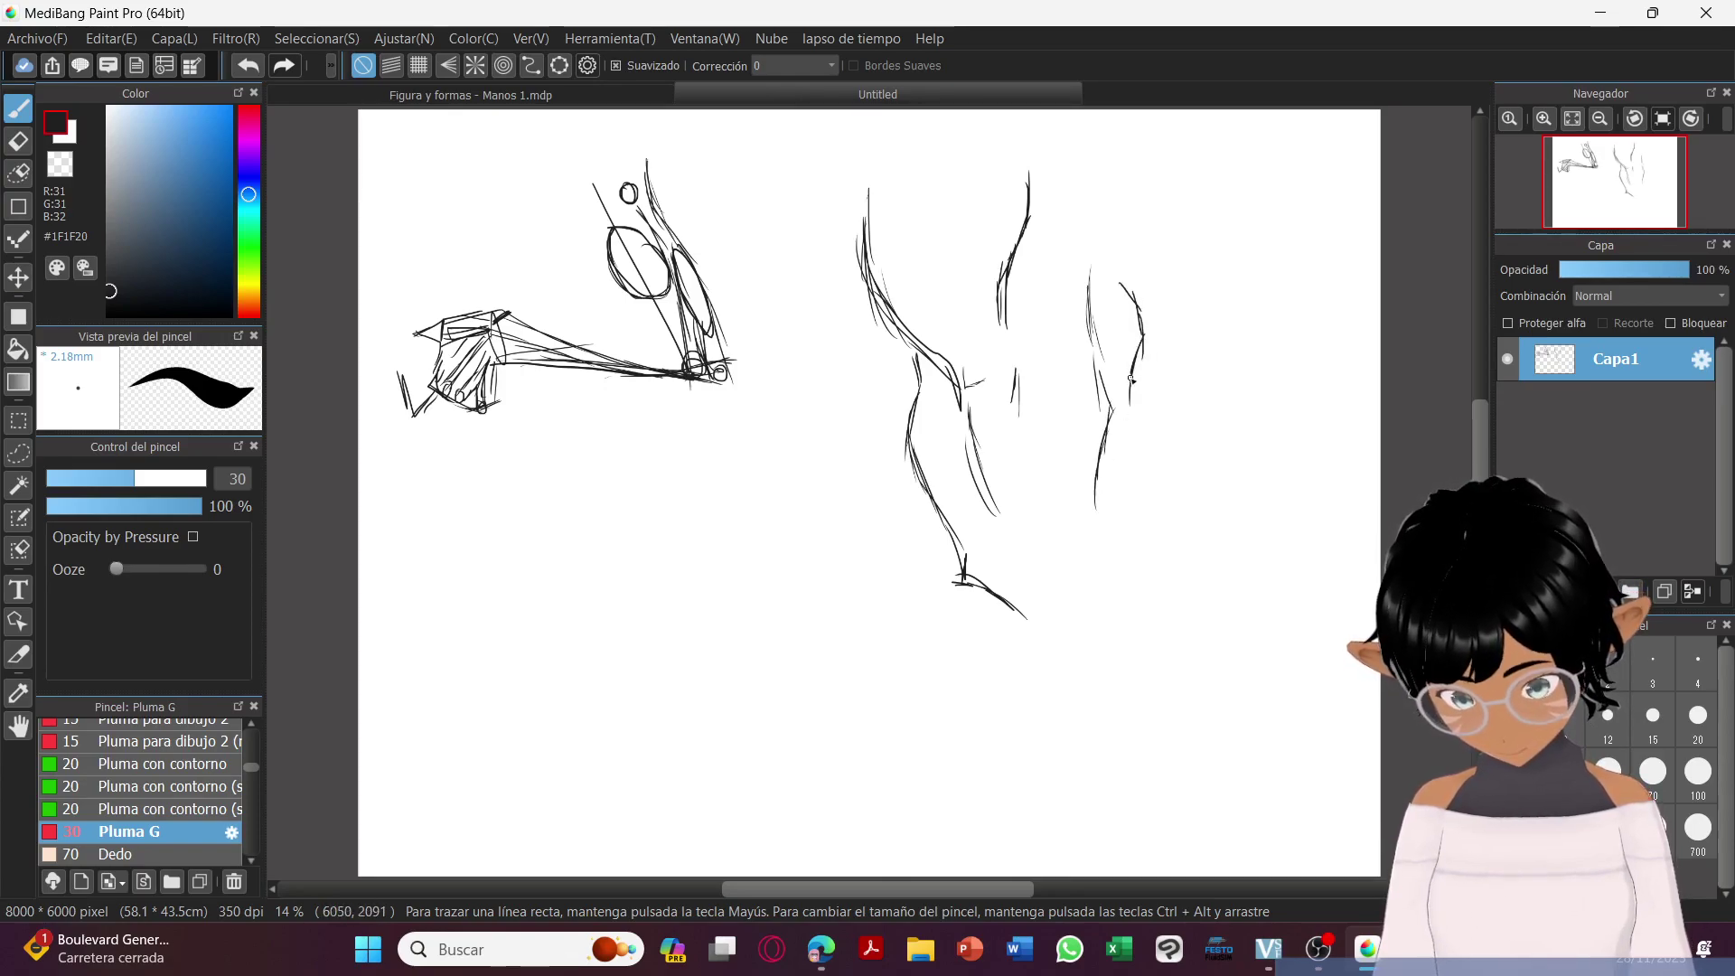
{"action": "mouse_move", "coordinate": [1152, 488]}
{"action": "left_mouse_down"}
{"action": "mouse_move", "coordinate": [1131, 720]}
{"action": "mouse_move", "coordinate": [1156, 749]}
{"action": "mouse_move", "coordinate": [1140, 775]}
{"action": "mouse_move", "coordinate": [1159, 754]}
{"action": "left_mouse_up"}
{"action": "left_click_drag", "start_coordinate": [1127, 690], "coordinate": [1077, 778]}
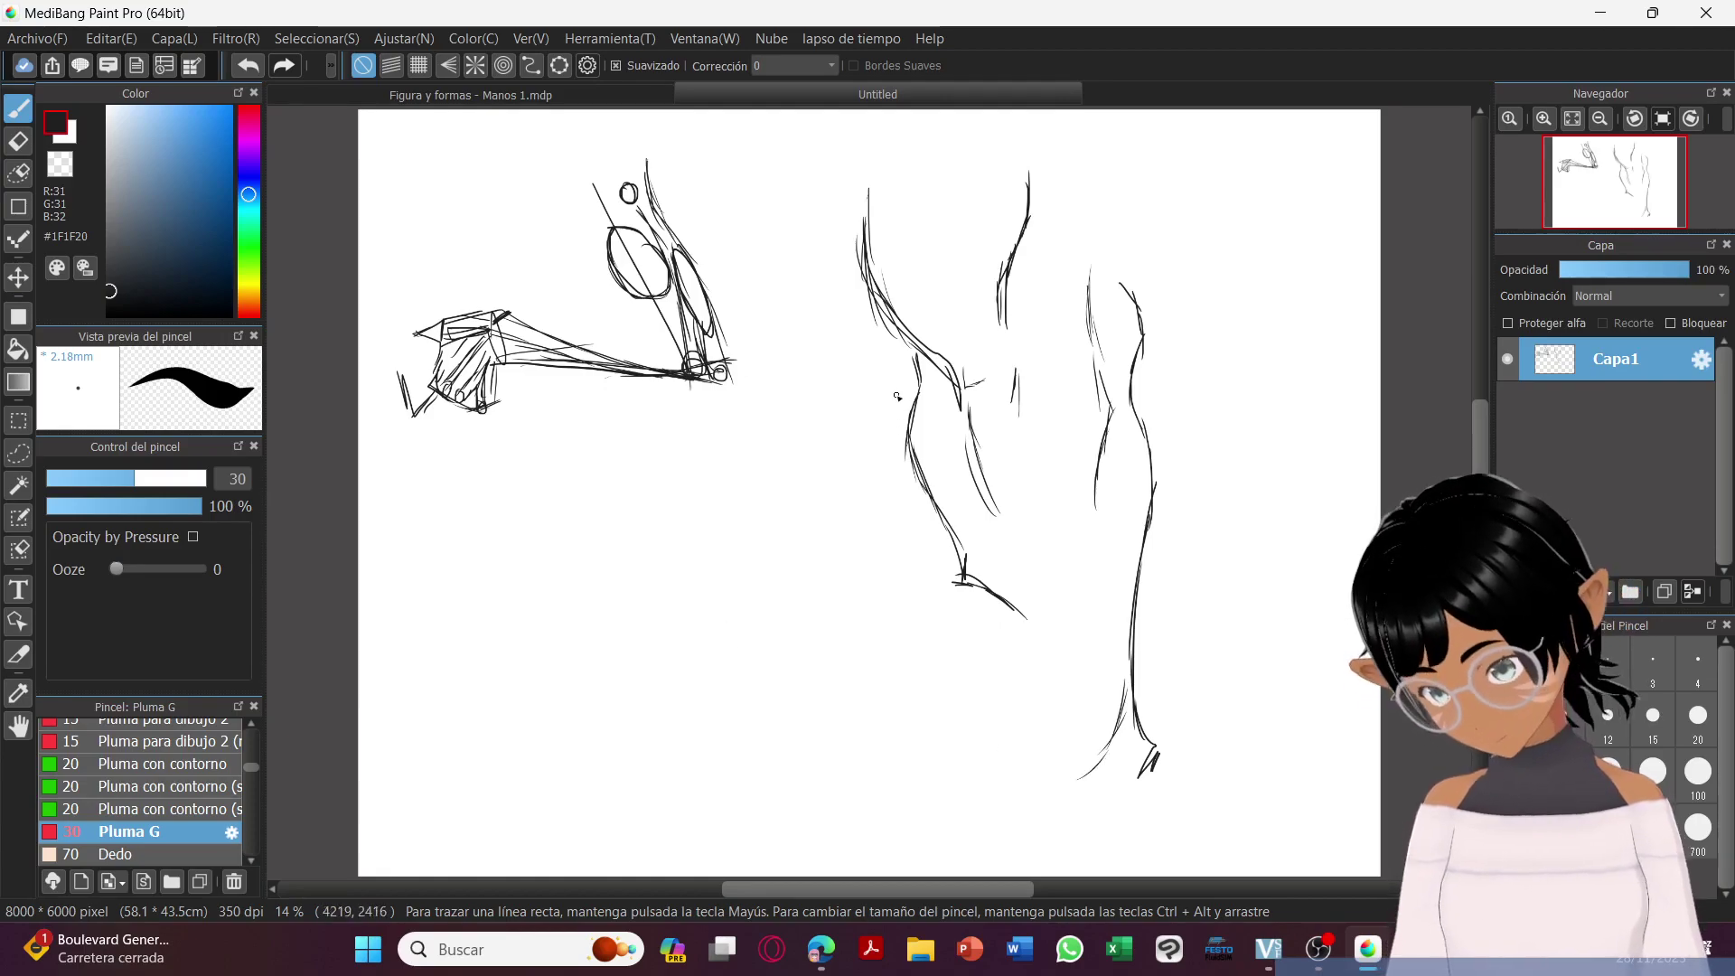
Draw the large arm's inner elbow curve and outline the forearm's upper edge, wrist and underside back to the elbow.
{"action": "mouse_move", "coordinate": [1063, 579]}
{"action": "left_mouse_down"}
{"action": "mouse_move", "coordinate": [1062, 657]}
{"action": "mouse_move", "coordinate": [1032, 705]}
{"action": "left_mouse_up"}
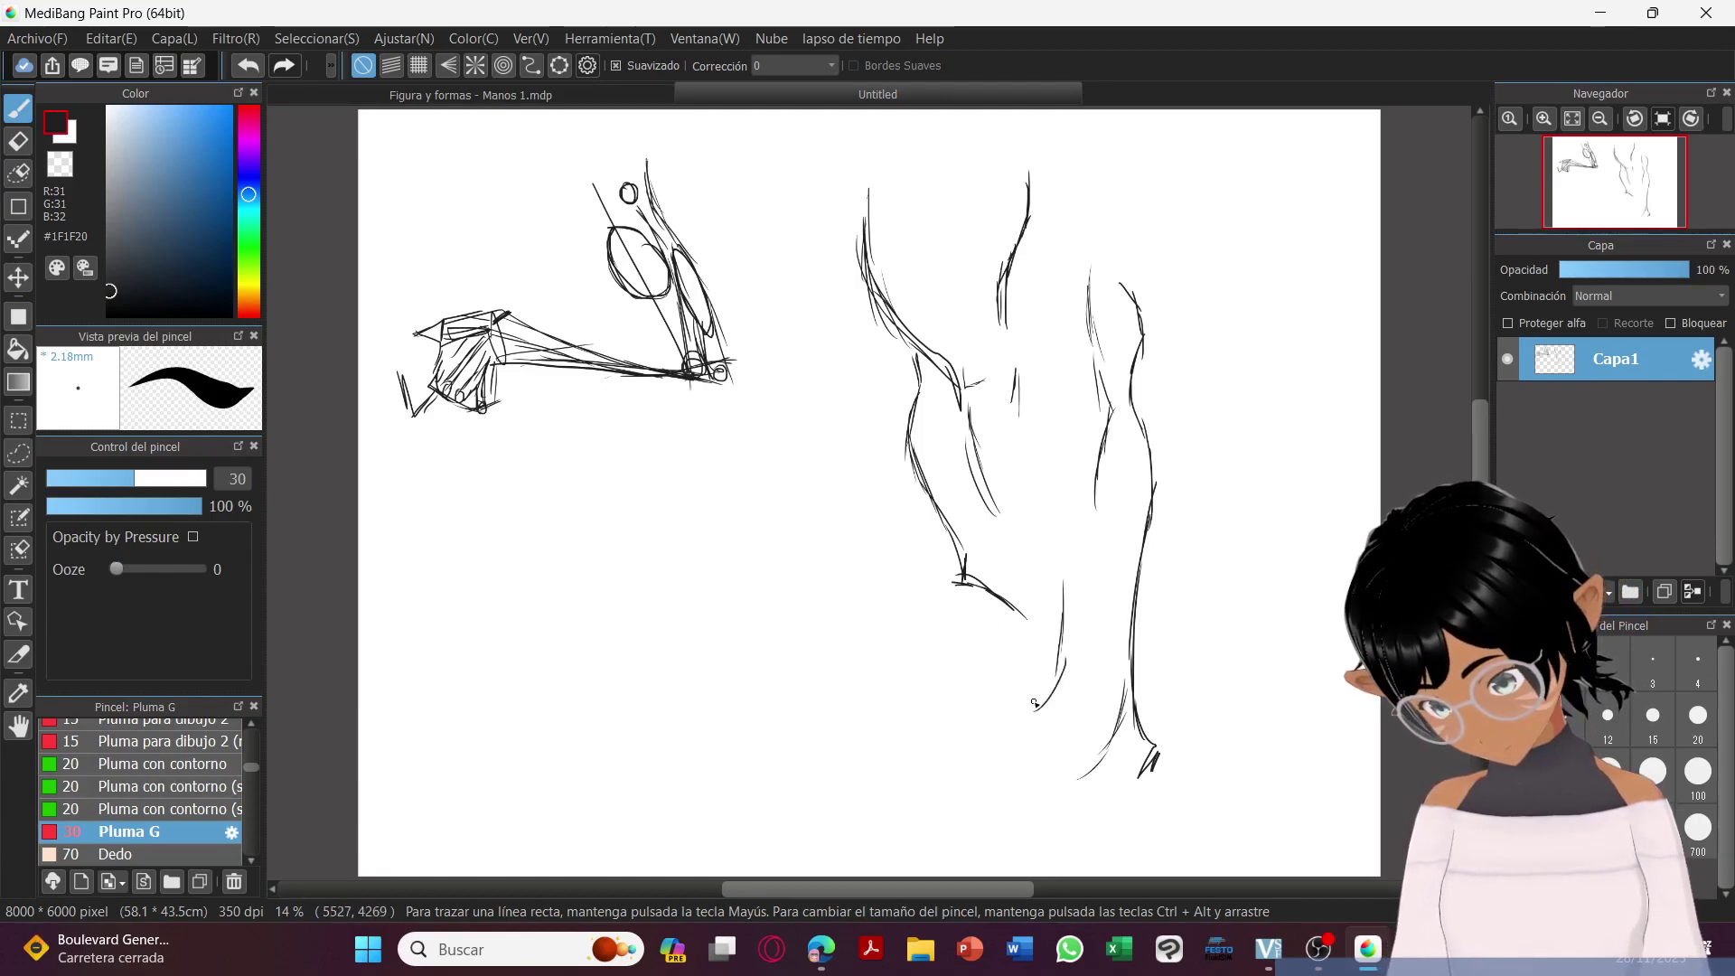
{"action": "mouse_move", "coordinate": [870, 676]}
{"action": "left_mouse_down"}
{"action": "mouse_move", "coordinate": [1030, 710]}
{"action": "mouse_move", "coordinate": [1063, 664]}
{"action": "left_mouse_up"}
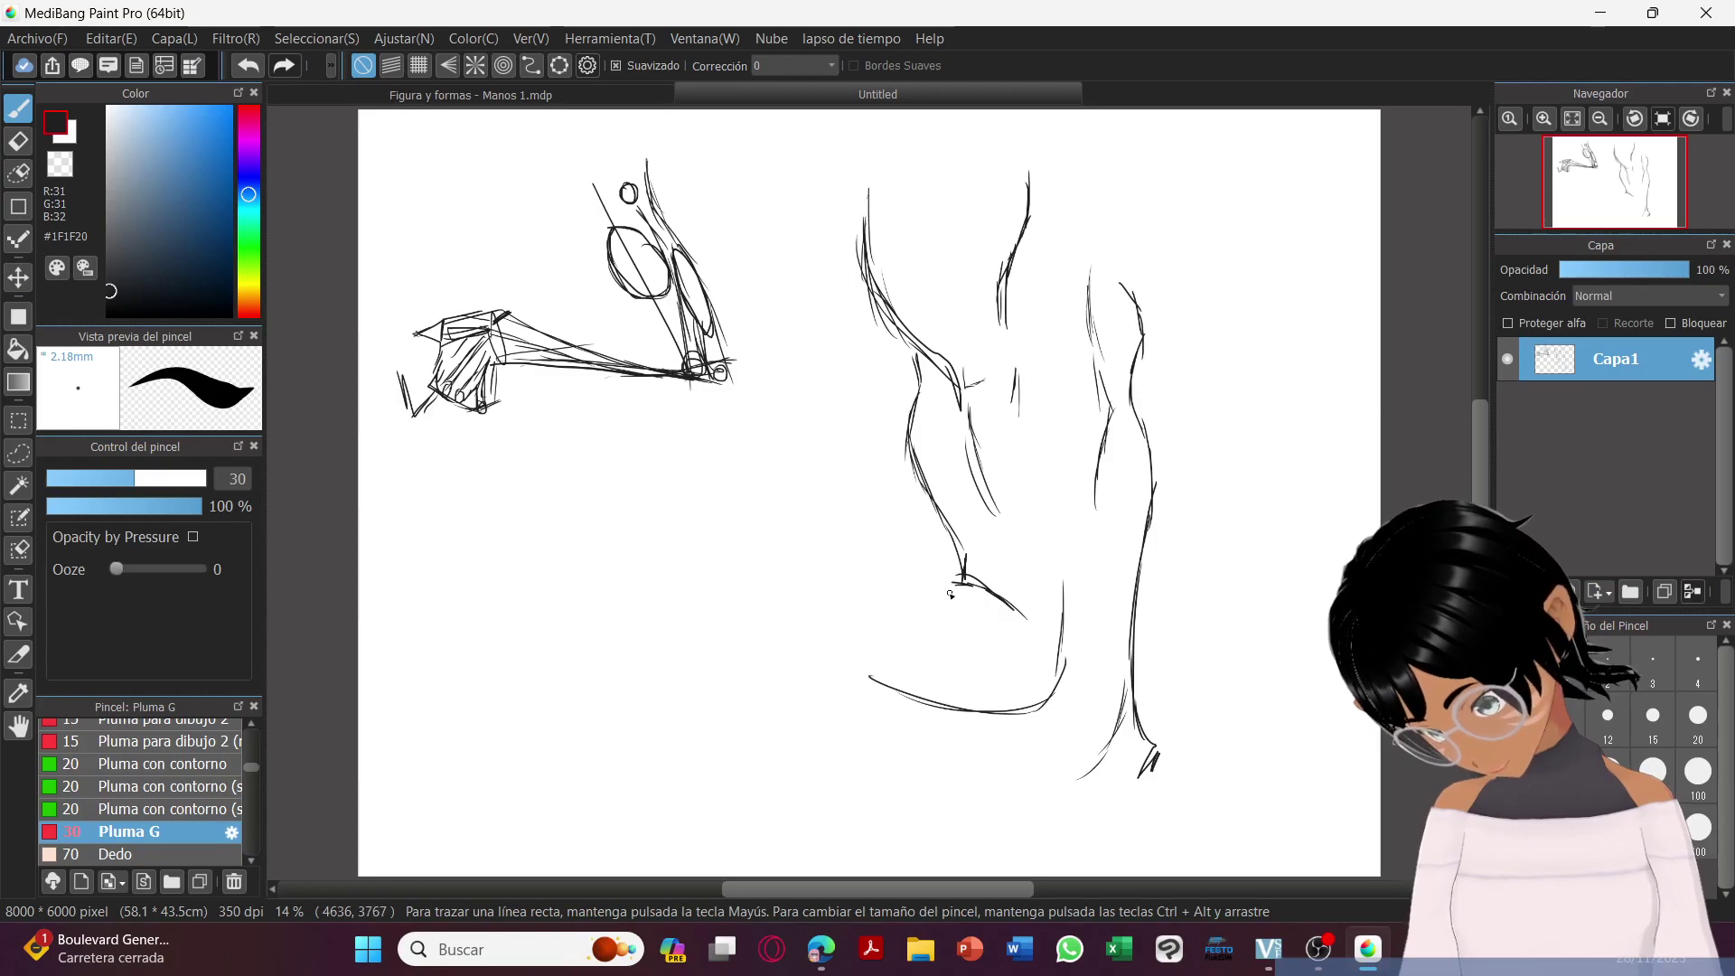
{"action": "mouse_move", "coordinate": [947, 588]}
{"action": "left_mouse_down"}
{"action": "mouse_move", "coordinate": [802, 644]}
{"action": "mouse_move", "coordinate": [611, 582]}
{"action": "left_mouse_up"}
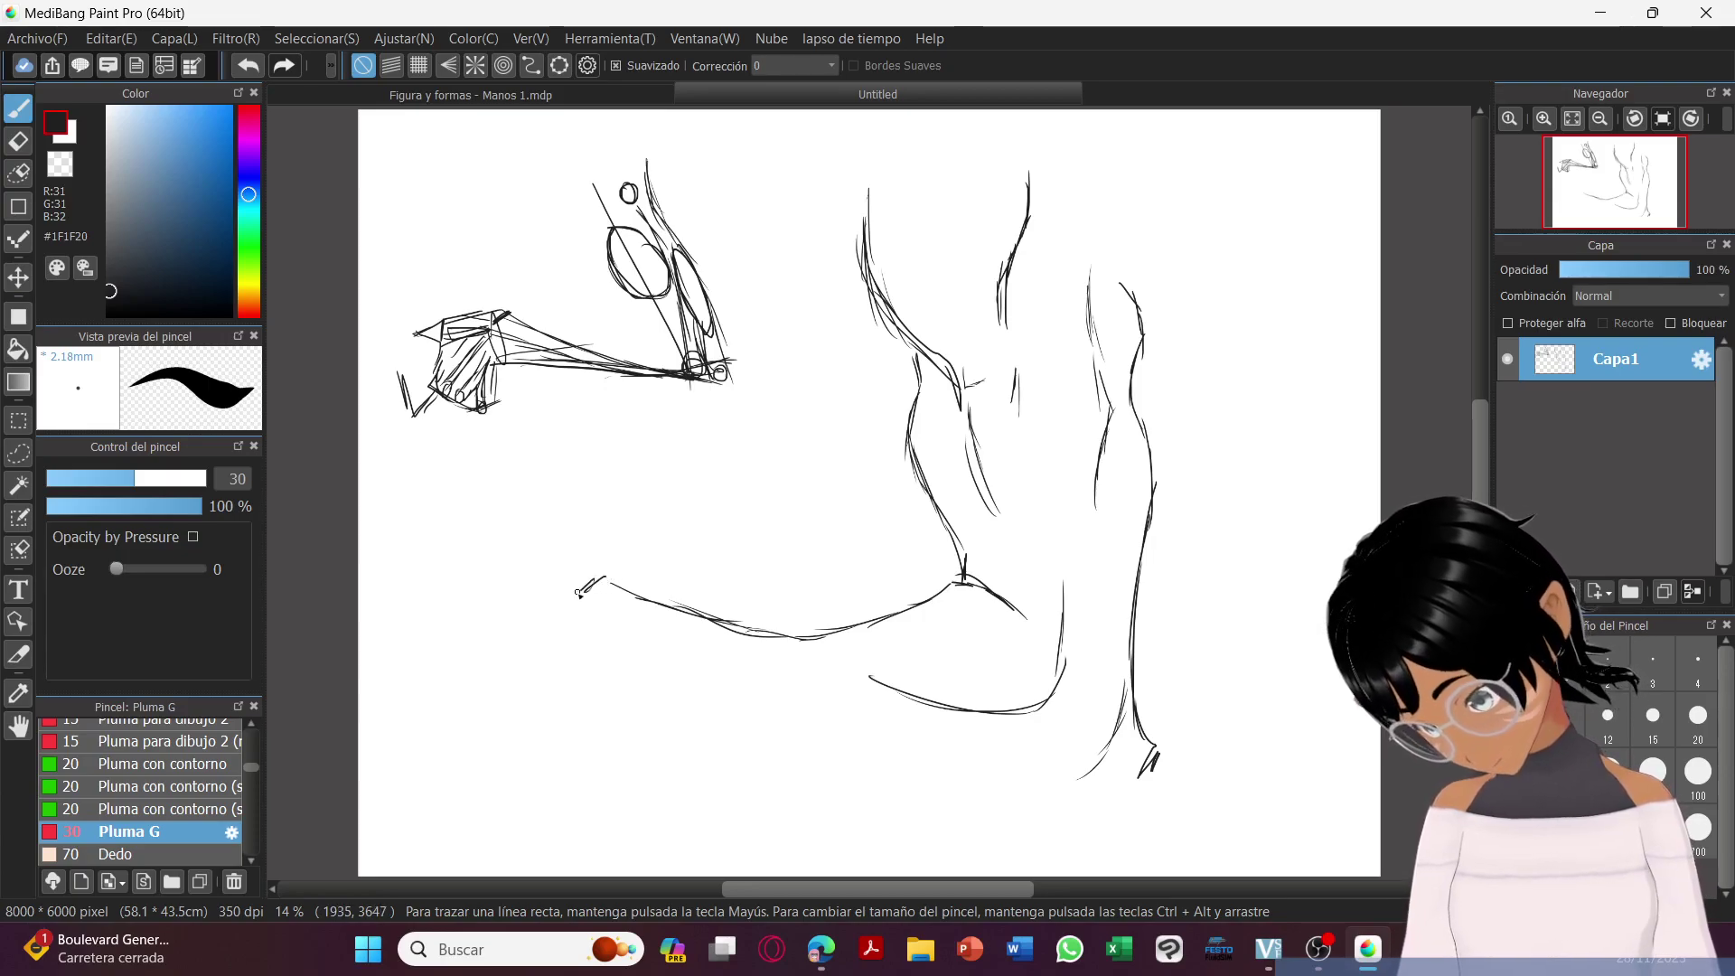
{"action": "mouse_move", "coordinate": [577, 632]}
{"action": "left_mouse_down"}
{"action": "mouse_move", "coordinate": [617, 718]}
{"action": "mouse_move", "coordinate": [603, 711]}
{"action": "mouse_move", "coordinate": [679, 727]}
{"action": "mouse_move", "coordinate": [615, 720]}
{"action": "mouse_move", "coordinate": [745, 723]}
{"action": "mouse_move", "coordinate": [727, 718]}
{"action": "mouse_move", "coordinate": [933, 805]}
{"action": "mouse_move", "coordinate": [863, 789]}
{"action": "mouse_move", "coordinate": [940, 799]}
{"action": "mouse_move", "coordinate": [1115, 770]}
{"action": "mouse_move", "coordinate": [1064, 797]}
{"action": "mouse_move", "coordinate": [1110, 778]}
{"action": "left_mouse_up"}
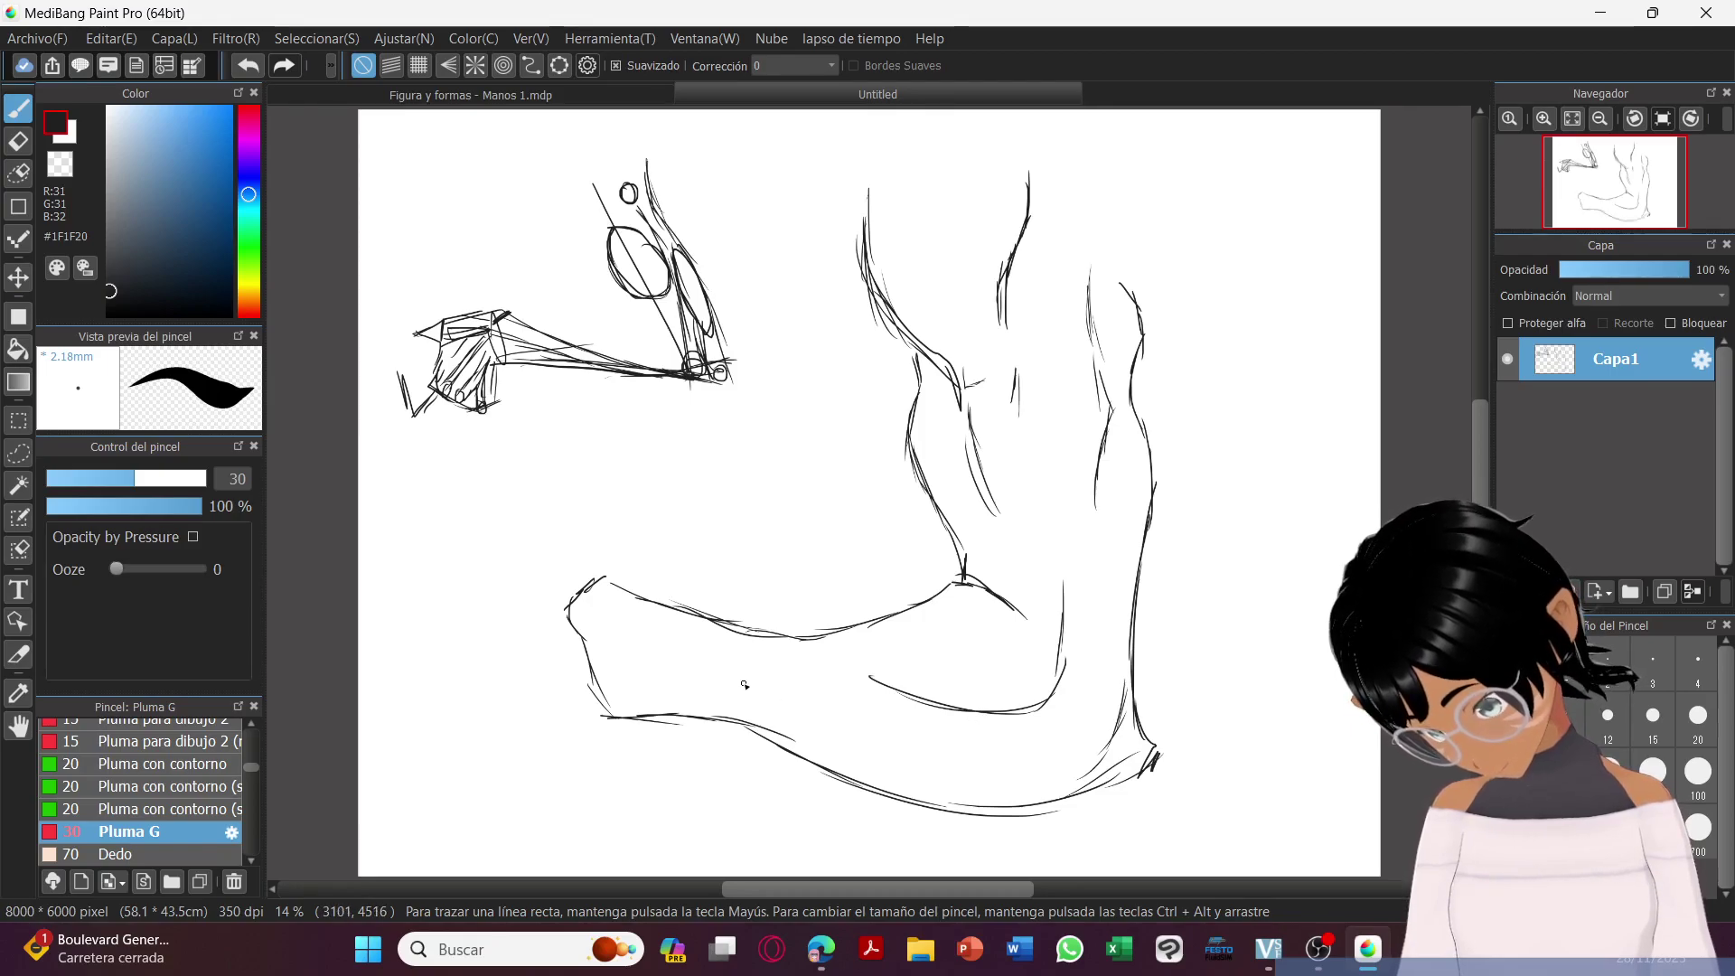
Add muscle contour lines inside the large forearm and along its underside, and erase the inner line's end nearest the wrist.
{"action": "mouse_move", "coordinate": [660, 673]}
{"action": "left_mouse_down"}
{"action": "mouse_move", "coordinate": [853, 729]}
{"action": "mouse_move", "coordinate": [778, 697]}
{"action": "mouse_move", "coordinate": [890, 731]}
{"action": "mouse_move", "coordinate": [1003, 735]}
{"action": "mouse_move", "coordinate": [934, 738]}
{"action": "mouse_move", "coordinate": [1012, 731]}
{"action": "mouse_move", "coordinate": [994, 783]}
{"action": "mouse_move", "coordinate": [1133, 775]}
{"action": "left_mouse_up"}
{"action": "left_click_drag", "start_coordinate": [894, 809], "coordinate": [1000, 800]}
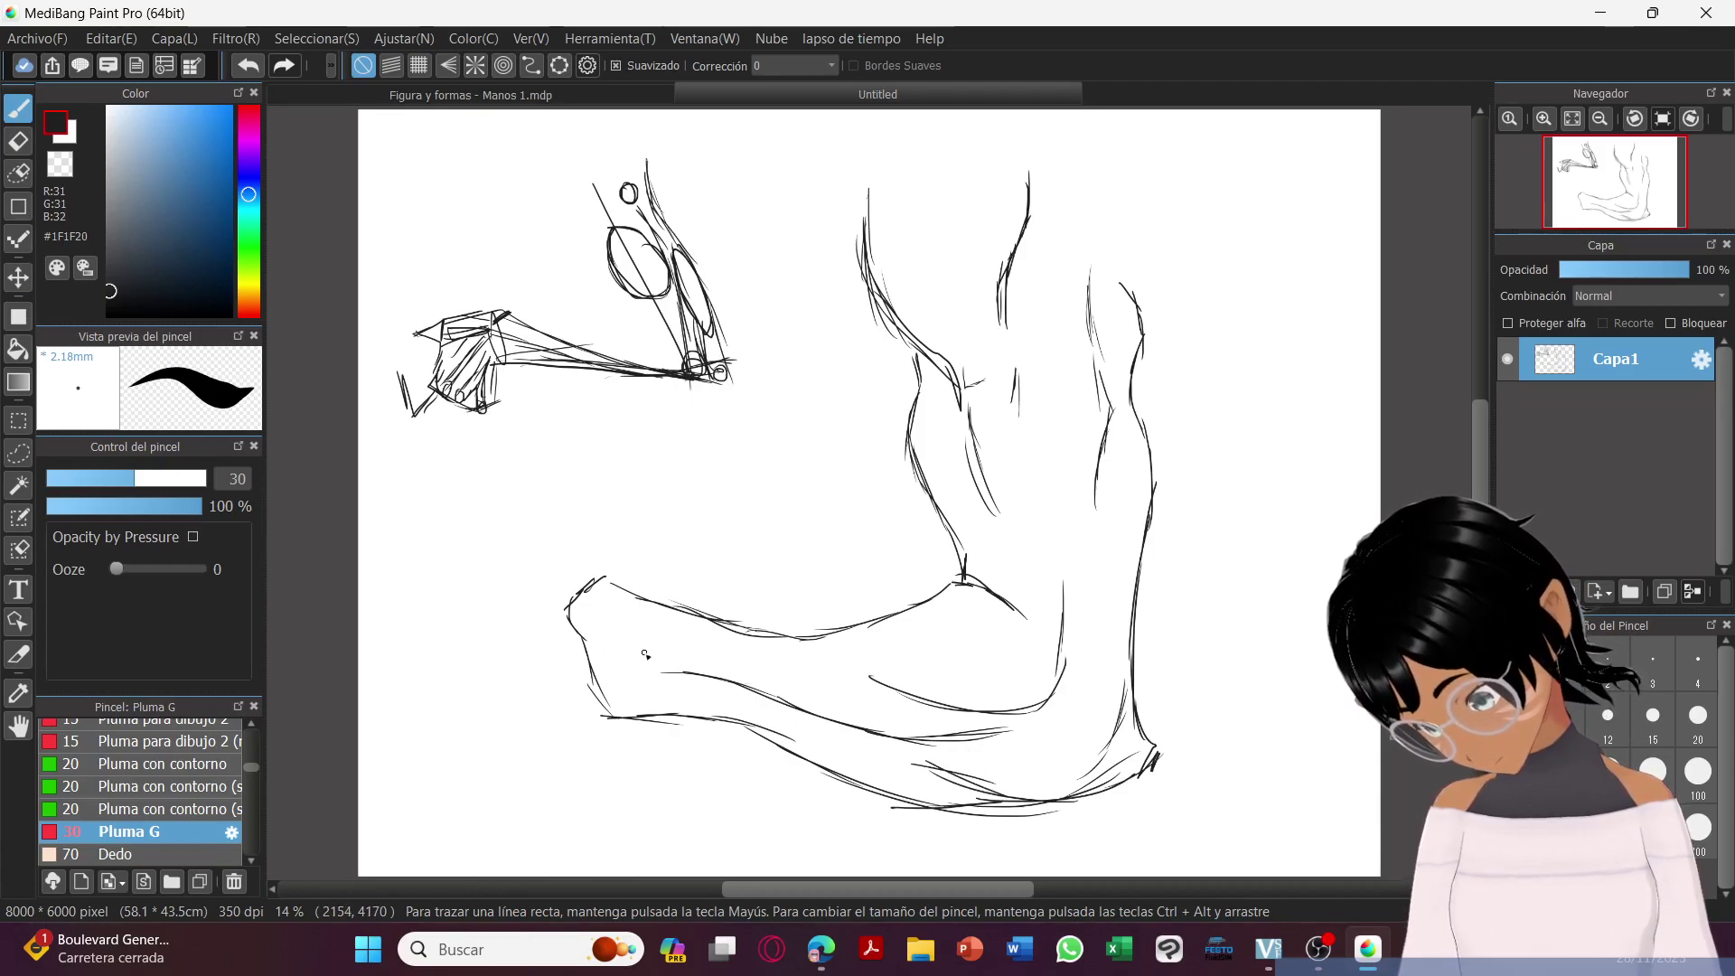
{"action": "left_click_drag", "start_coordinate": [700, 681], "coordinate": [734, 696]}
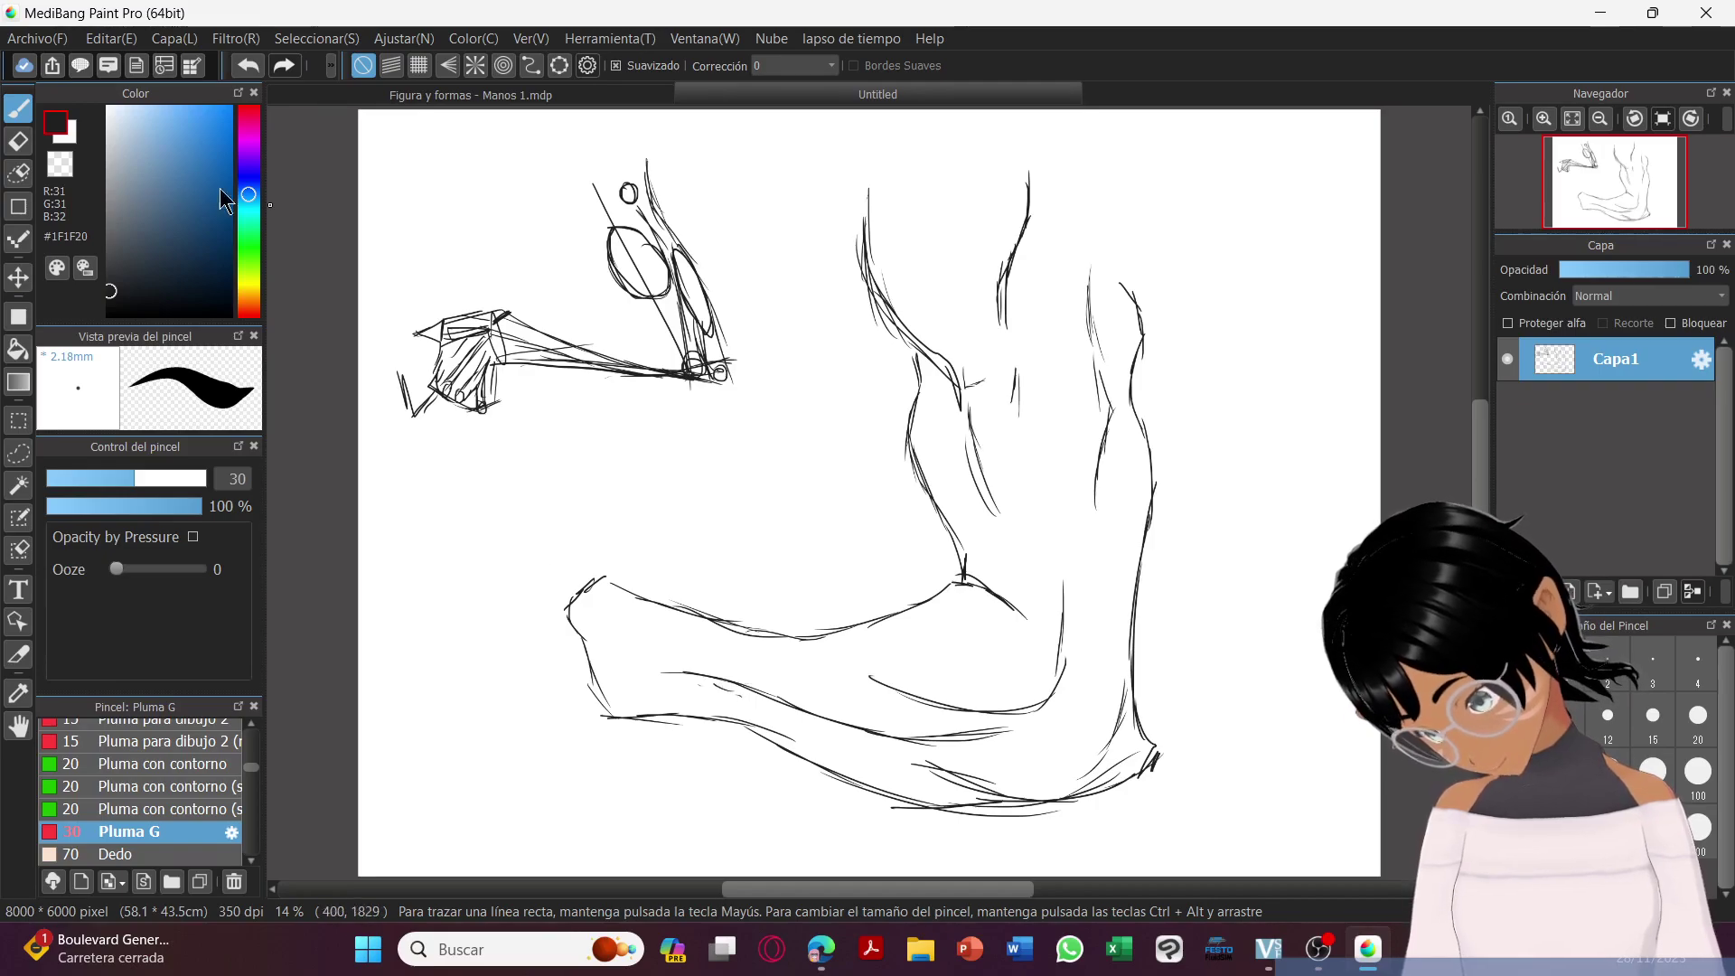
{"action": "key", "text": "e"}
{"action": "mouse_move", "coordinate": [660, 671]}
{"action": "left_mouse_down"}
{"action": "mouse_move", "coordinate": [755, 697]}
{"action": "mouse_move", "coordinate": [723, 697]}
{"action": "left_mouse_up"}
Redraw the forearm's inner muscle line toward the wrist, erase its overlapping strokes and add short strokes starting the hand.
{"action": "key", "text": "b"}
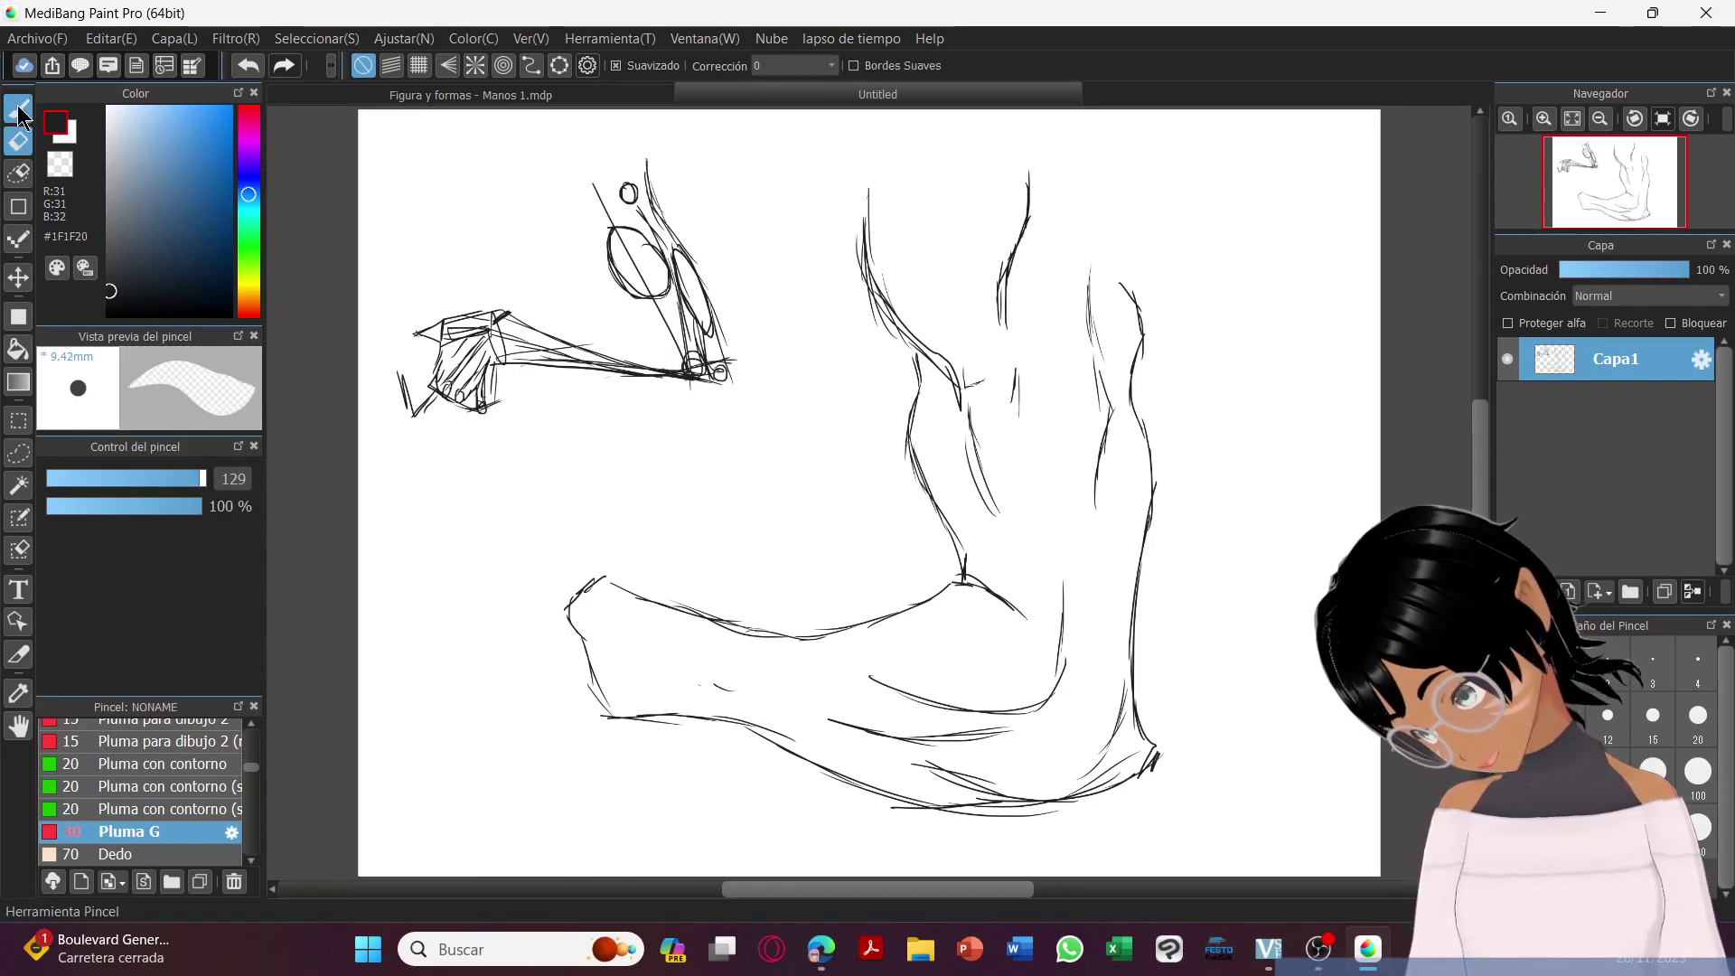
{"action": "mouse_move", "coordinate": [661, 698]}
{"action": "left_mouse_down"}
{"action": "mouse_move", "coordinate": [858, 726]}
{"action": "mouse_move", "coordinate": [739, 700]}
{"action": "left_mouse_up"}
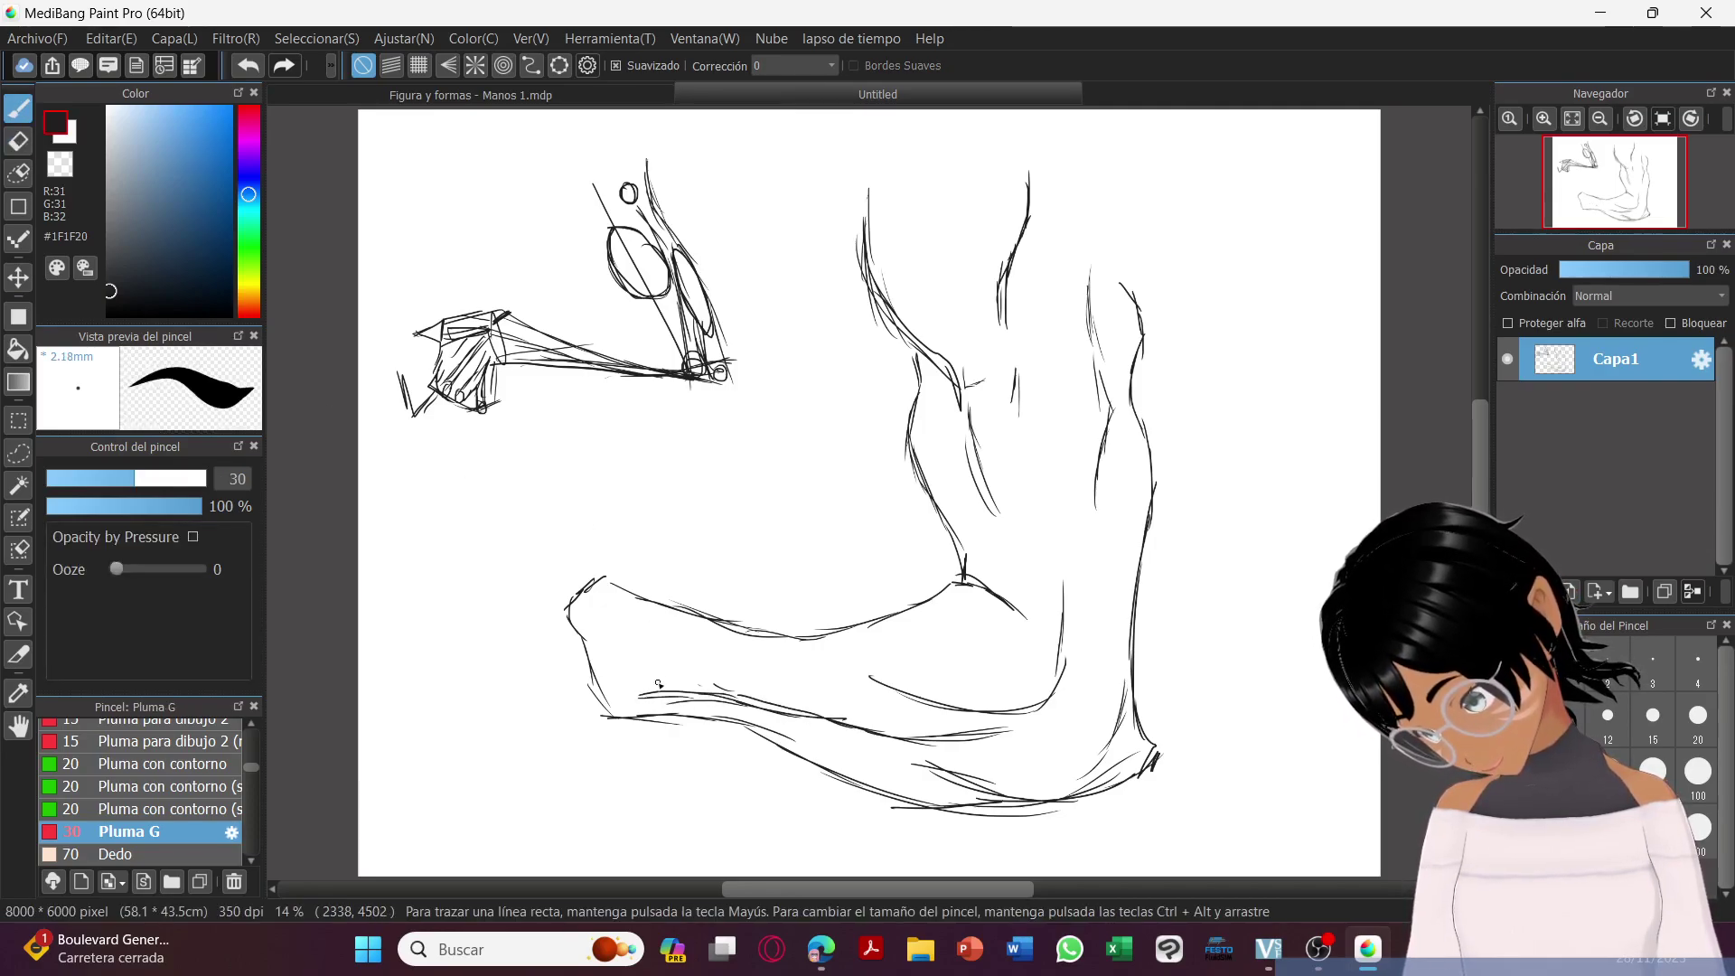
{"action": "key", "text": "e"}
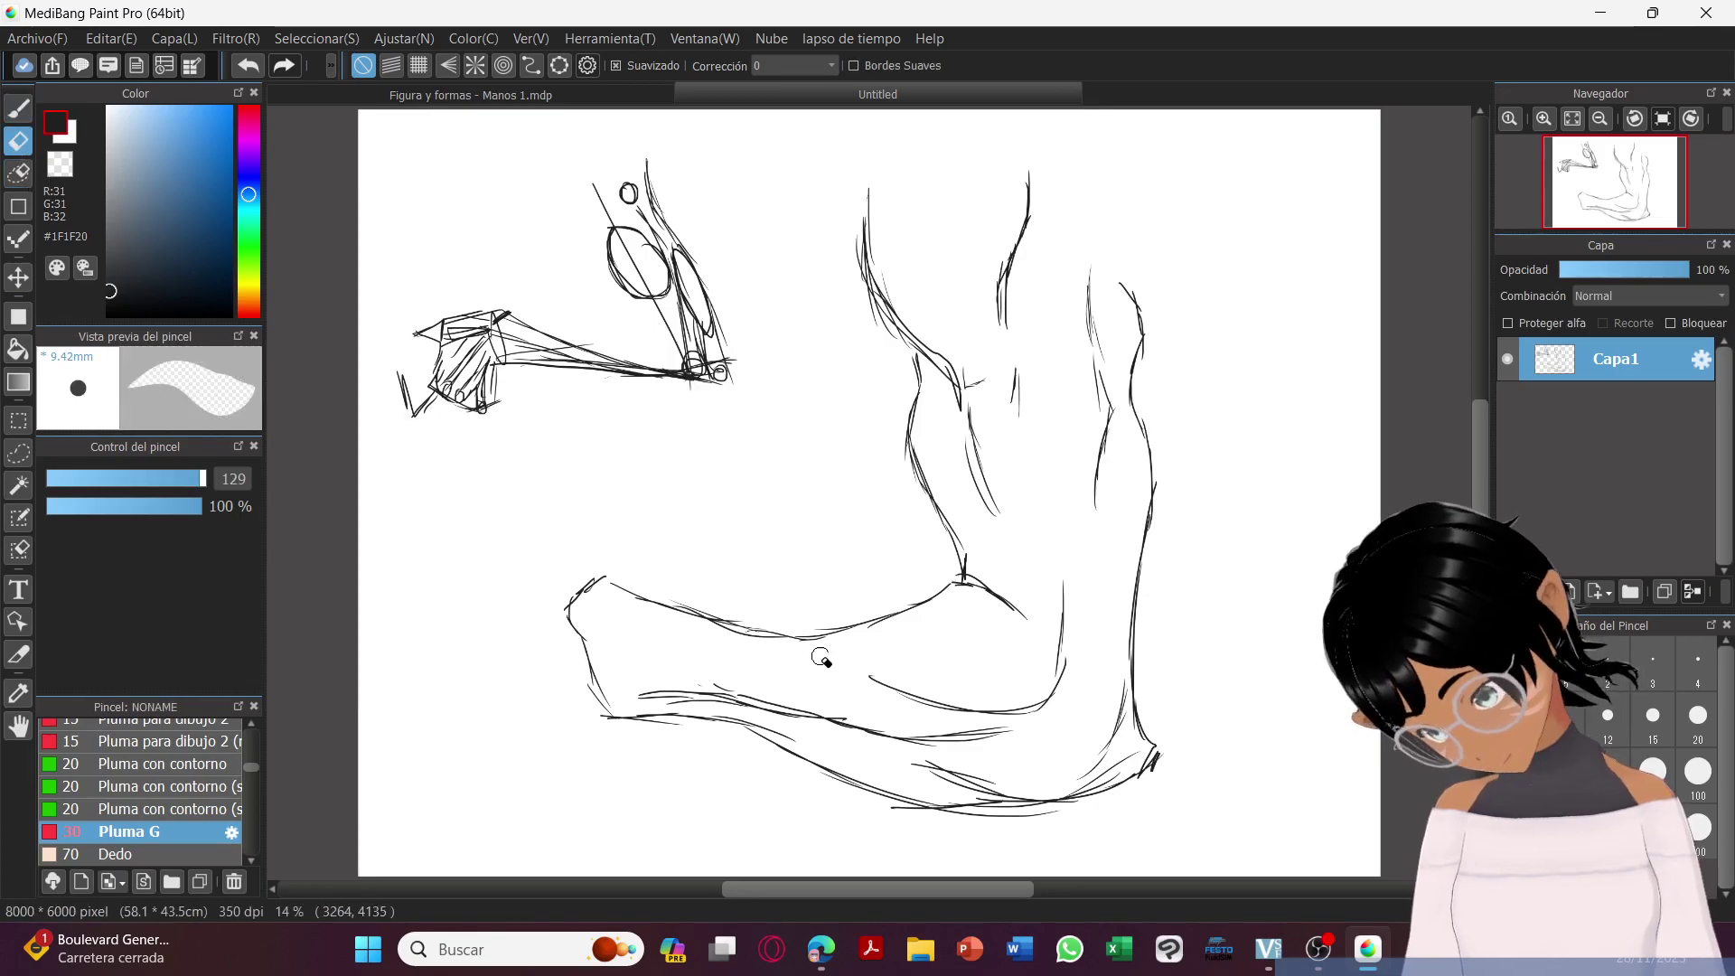
{"action": "mouse_move", "coordinate": [838, 723]}
{"action": "left_mouse_down"}
{"action": "mouse_move", "coordinate": [911, 750]}
{"action": "mouse_move", "coordinate": [807, 725]}
{"action": "mouse_move", "coordinate": [894, 728]}
{"action": "mouse_move", "coordinate": [917, 744]}
{"action": "mouse_move", "coordinate": [874, 767]}
{"action": "mouse_move", "coordinate": [928, 767]}
{"action": "left_mouse_up"}
{"action": "left_click", "coordinate": [18, 109]}
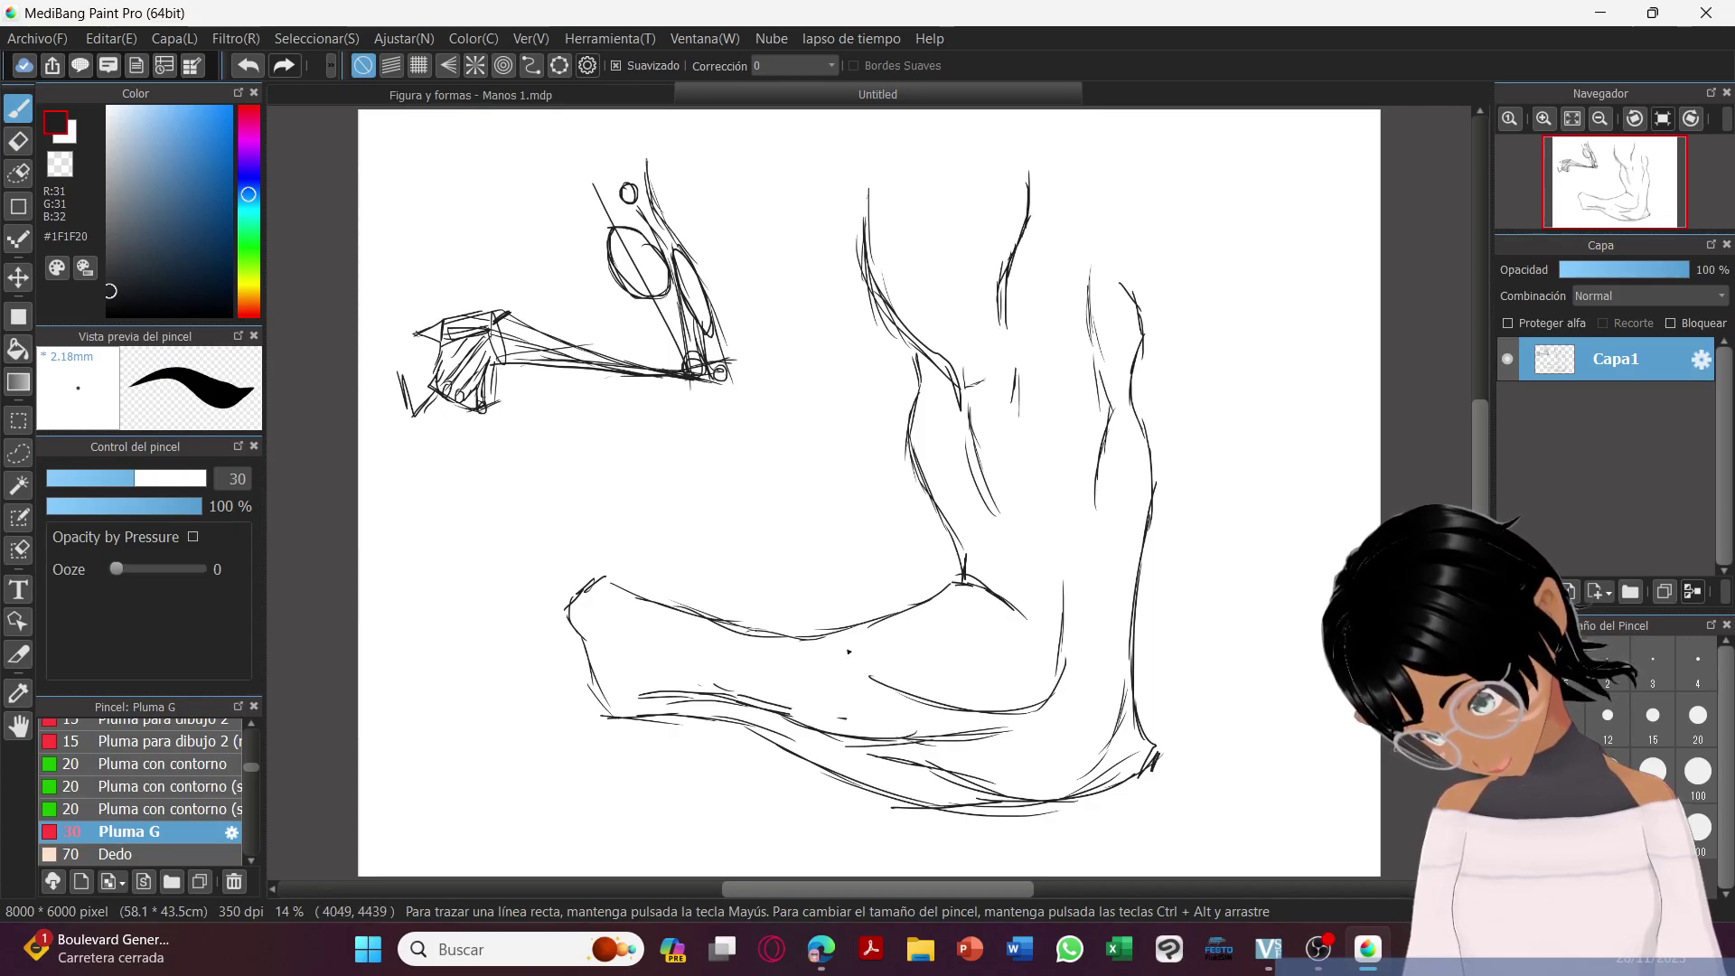
{"action": "mouse_move", "coordinate": [567, 598]}
{"action": "left_mouse_down"}
{"action": "mouse_move", "coordinate": [531, 616]}
{"action": "mouse_move", "coordinate": [600, 720]}
{"action": "left_mouse_up"}
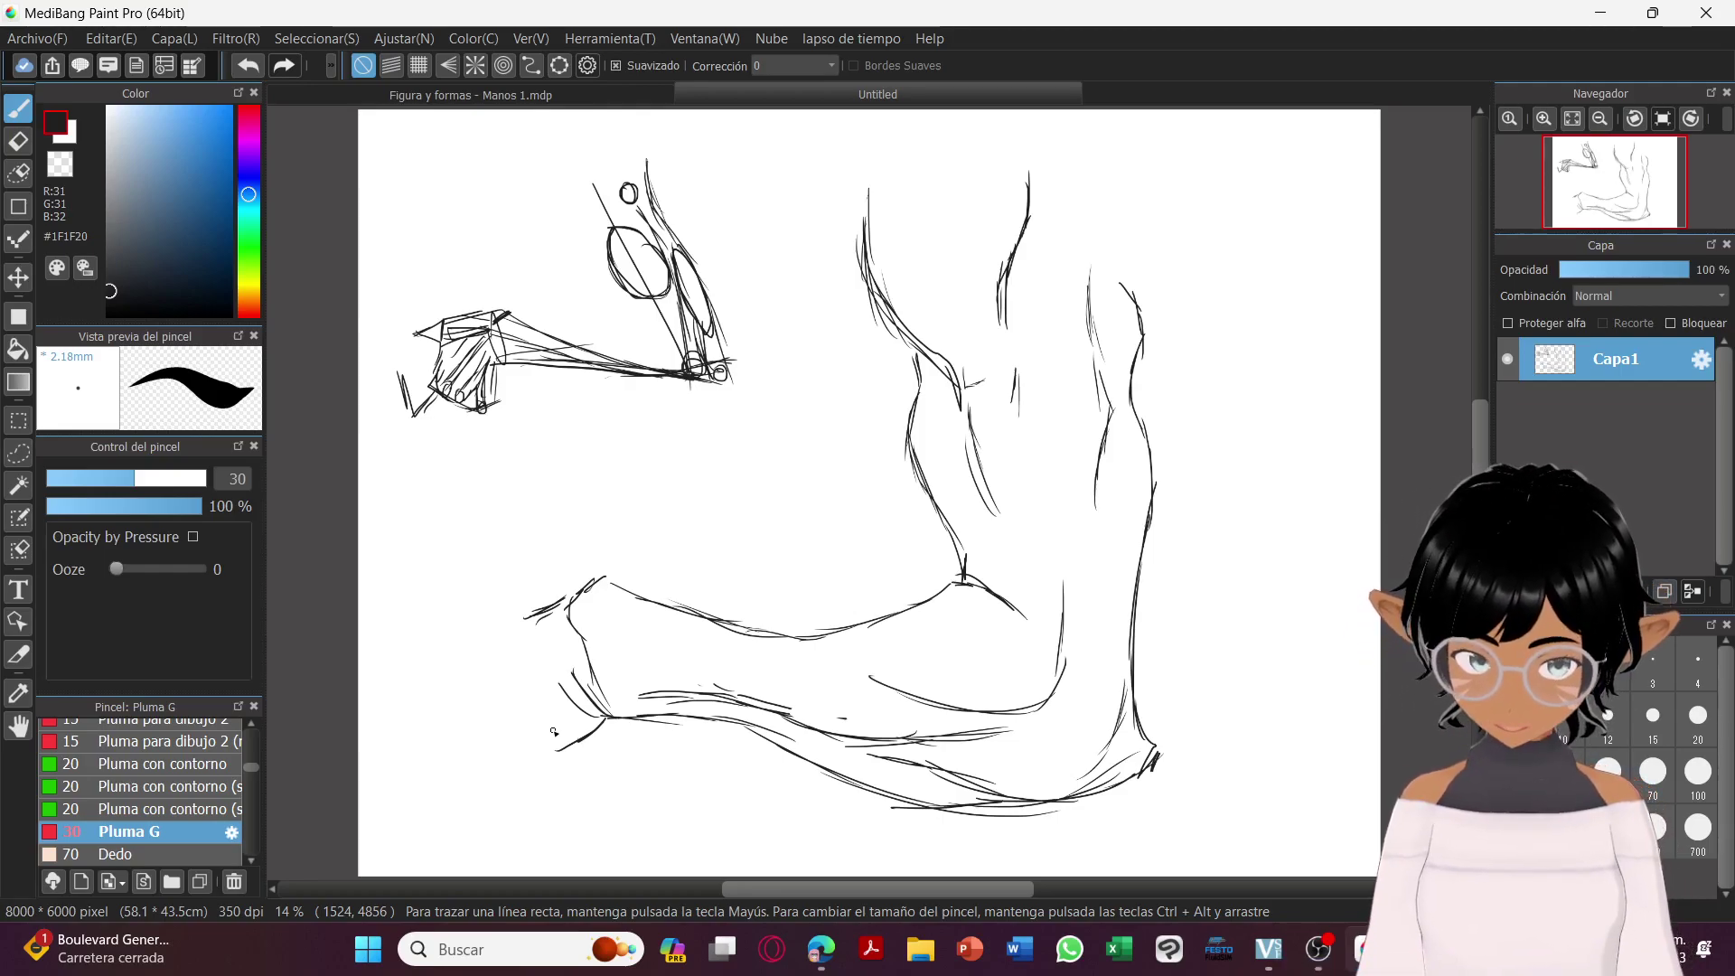
Sketch a small schematic arm right of the large one with a shoulder circle, two muscle ovals, elbow circles and a forearm line.
{"action": "mouse_move", "coordinate": [1308, 487]}
{"action": "left_mouse_down"}
{"action": "mouse_move", "coordinate": [1238, 593]}
{"action": "mouse_move", "coordinate": [1247, 580]}
{"action": "mouse_move", "coordinate": [1219, 655]}
{"action": "left_mouse_up"}
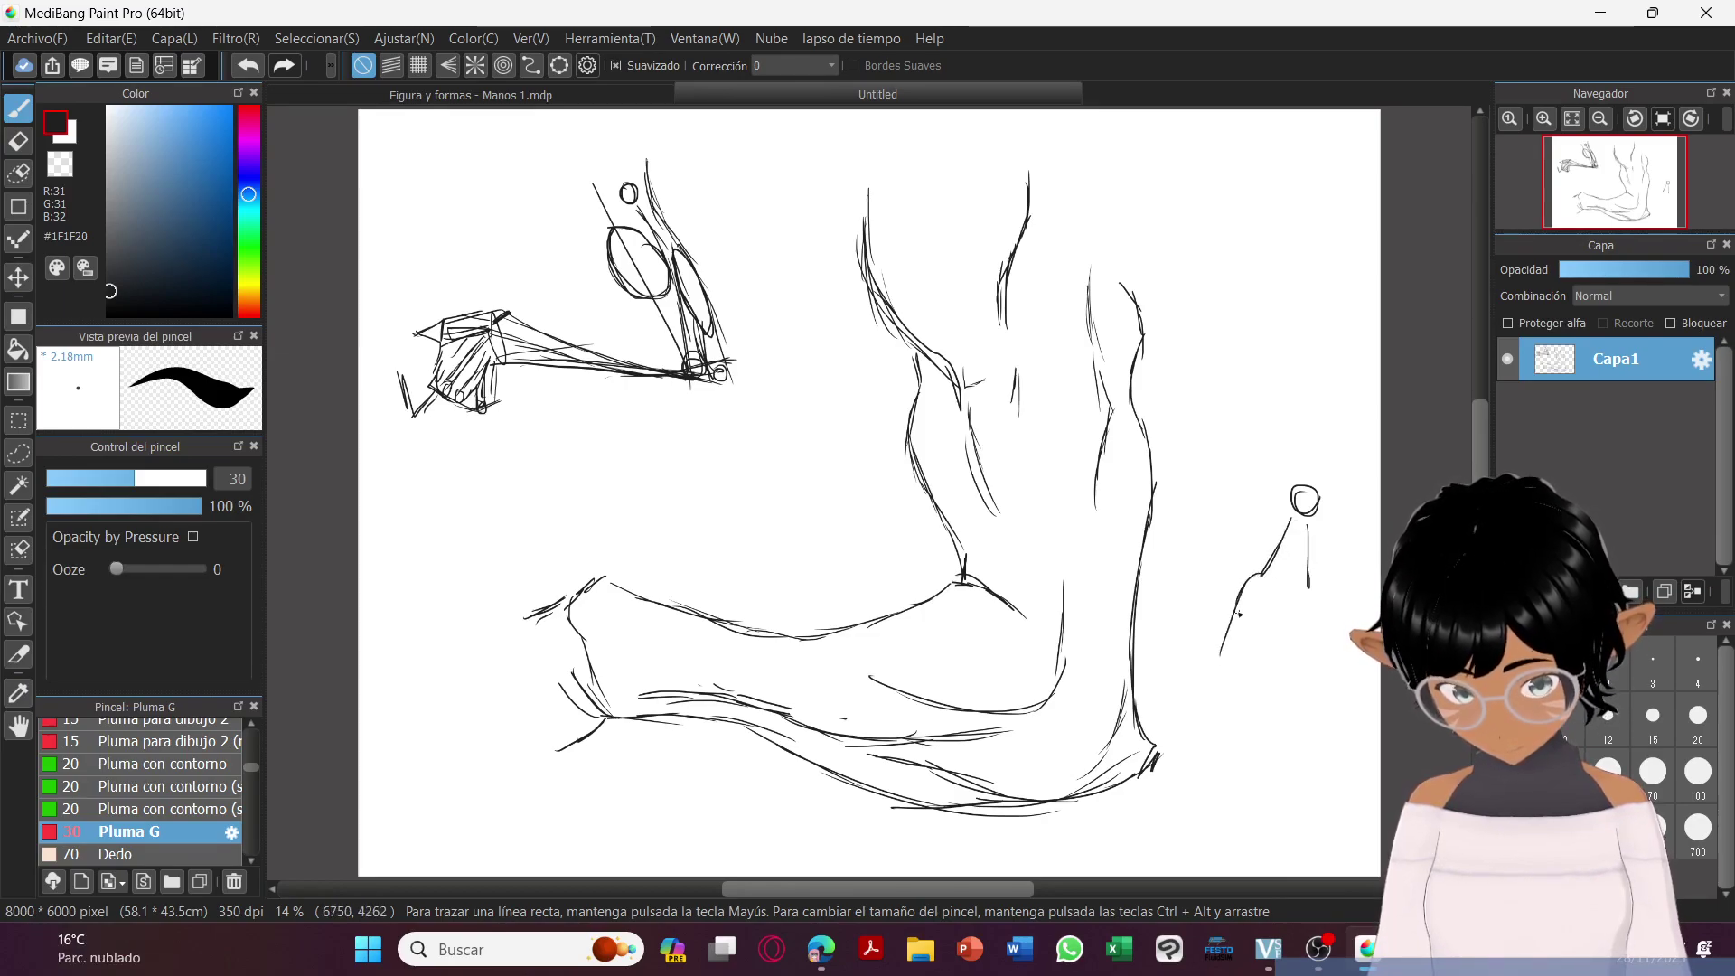
{"action": "left_click_drag", "start_coordinate": [1265, 580], "coordinate": [1227, 666]}
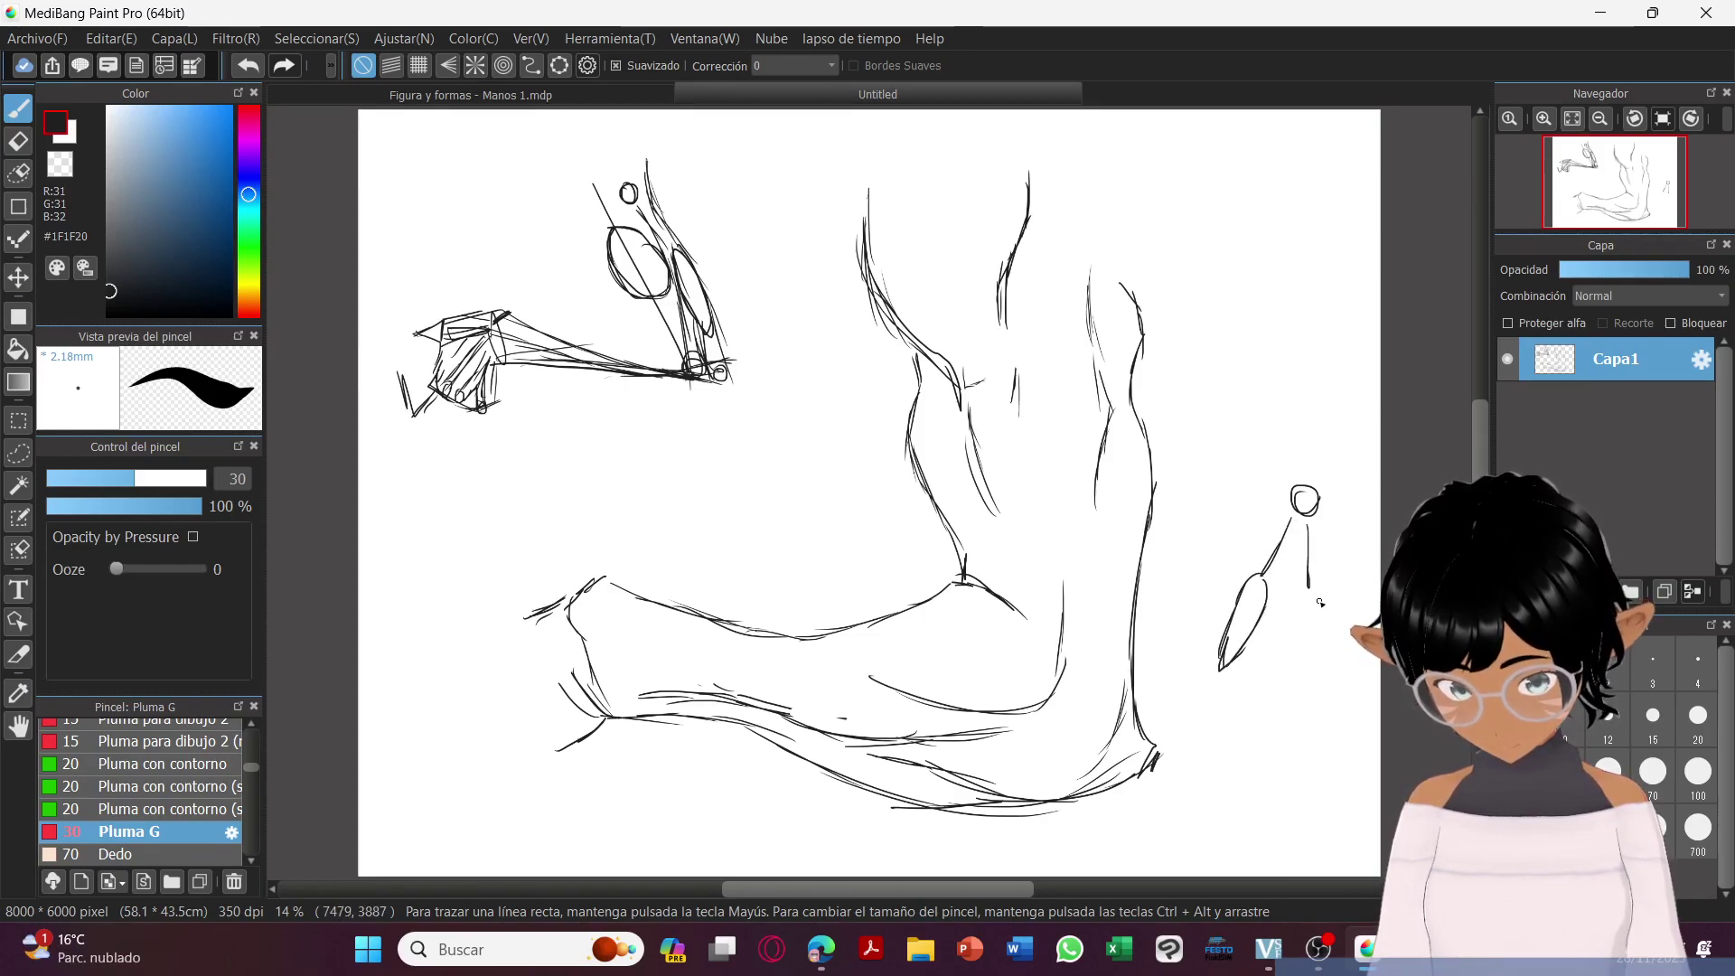
{"action": "left_click_drag", "start_coordinate": [1306, 589], "coordinate": [1304, 592]}
{"action": "left_click_drag", "start_coordinate": [1302, 525], "coordinate": [1238, 721]}
{"action": "mouse_move", "coordinate": [1279, 667]}
{"action": "left_mouse_down"}
{"action": "mouse_move", "coordinate": [1240, 722]}
{"action": "mouse_move", "coordinate": [1215, 701]}
{"action": "mouse_move", "coordinate": [1200, 733]}
{"action": "mouse_move", "coordinate": [1246, 754]}
{"action": "mouse_move", "coordinate": [1095, 866]}
{"action": "left_mouse_up"}
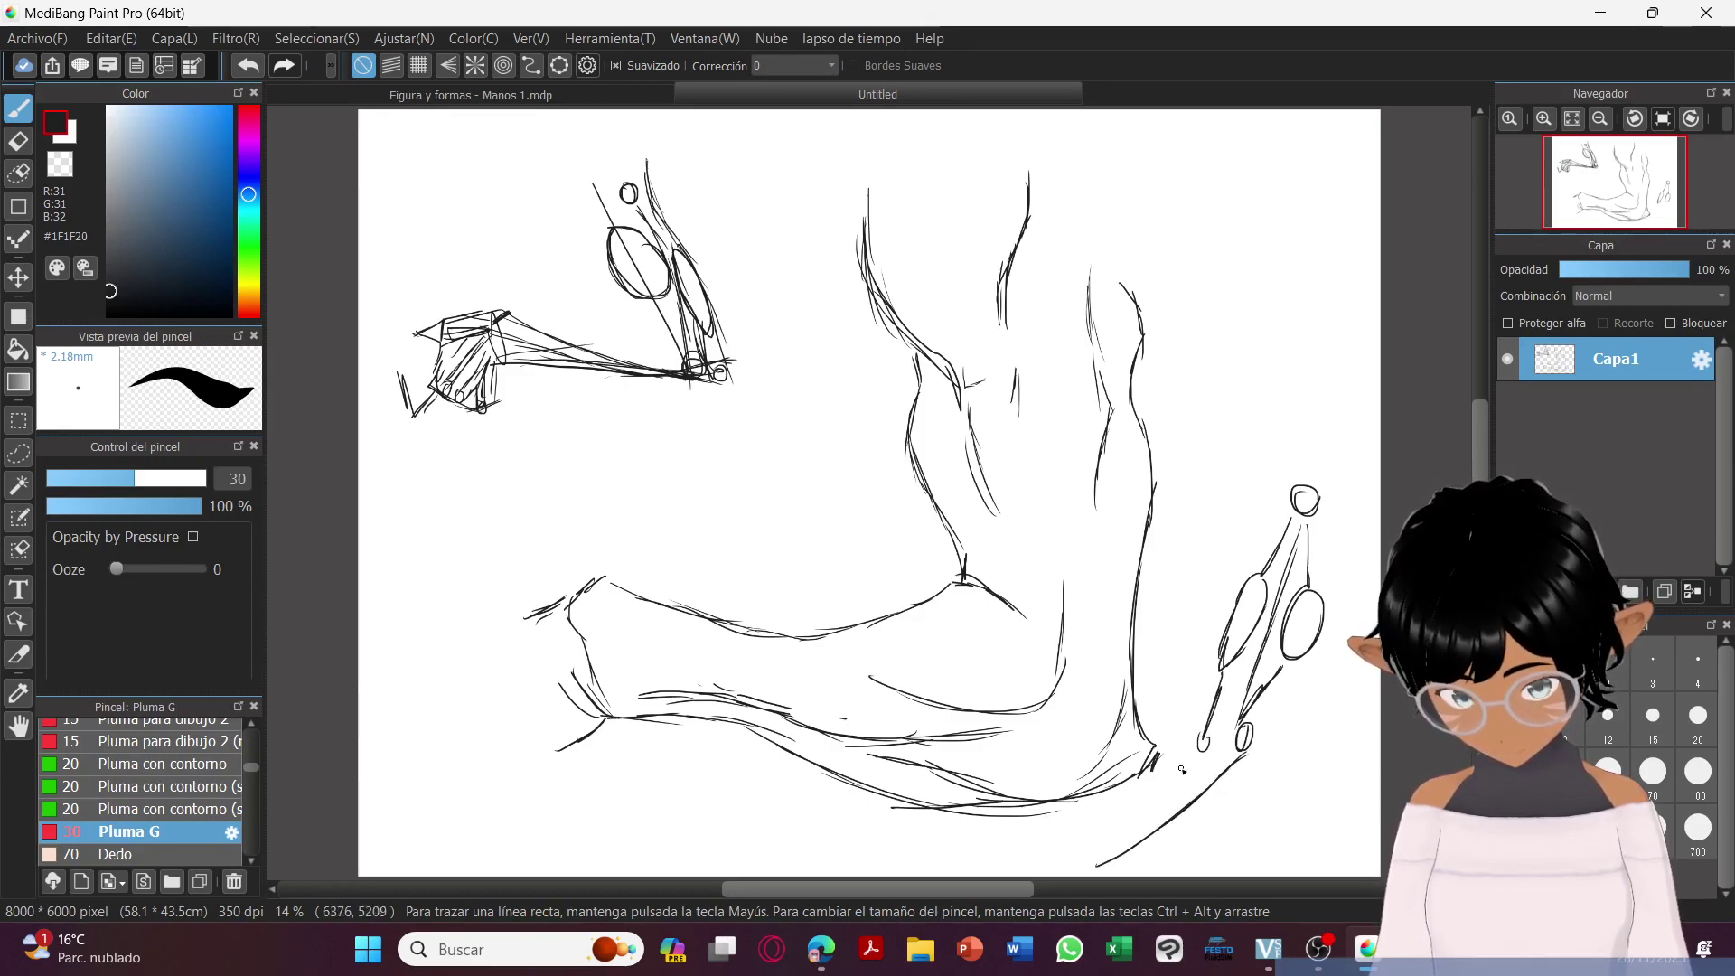
Complete the small schematic's forearm and its crossing stroke, redraw the inner elbow circle closer to the outer one and erase the old one.
{"action": "mouse_move", "coordinate": [1186, 783]}
{"action": "left_mouse_down"}
{"action": "mouse_move", "coordinate": [1094, 851]}
{"action": "mouse_move", "coordinate": [1100, 874]}
{"action": "mouse_move", "coordinate": [1234, 840]}
{"action": "left_mouse_up"}
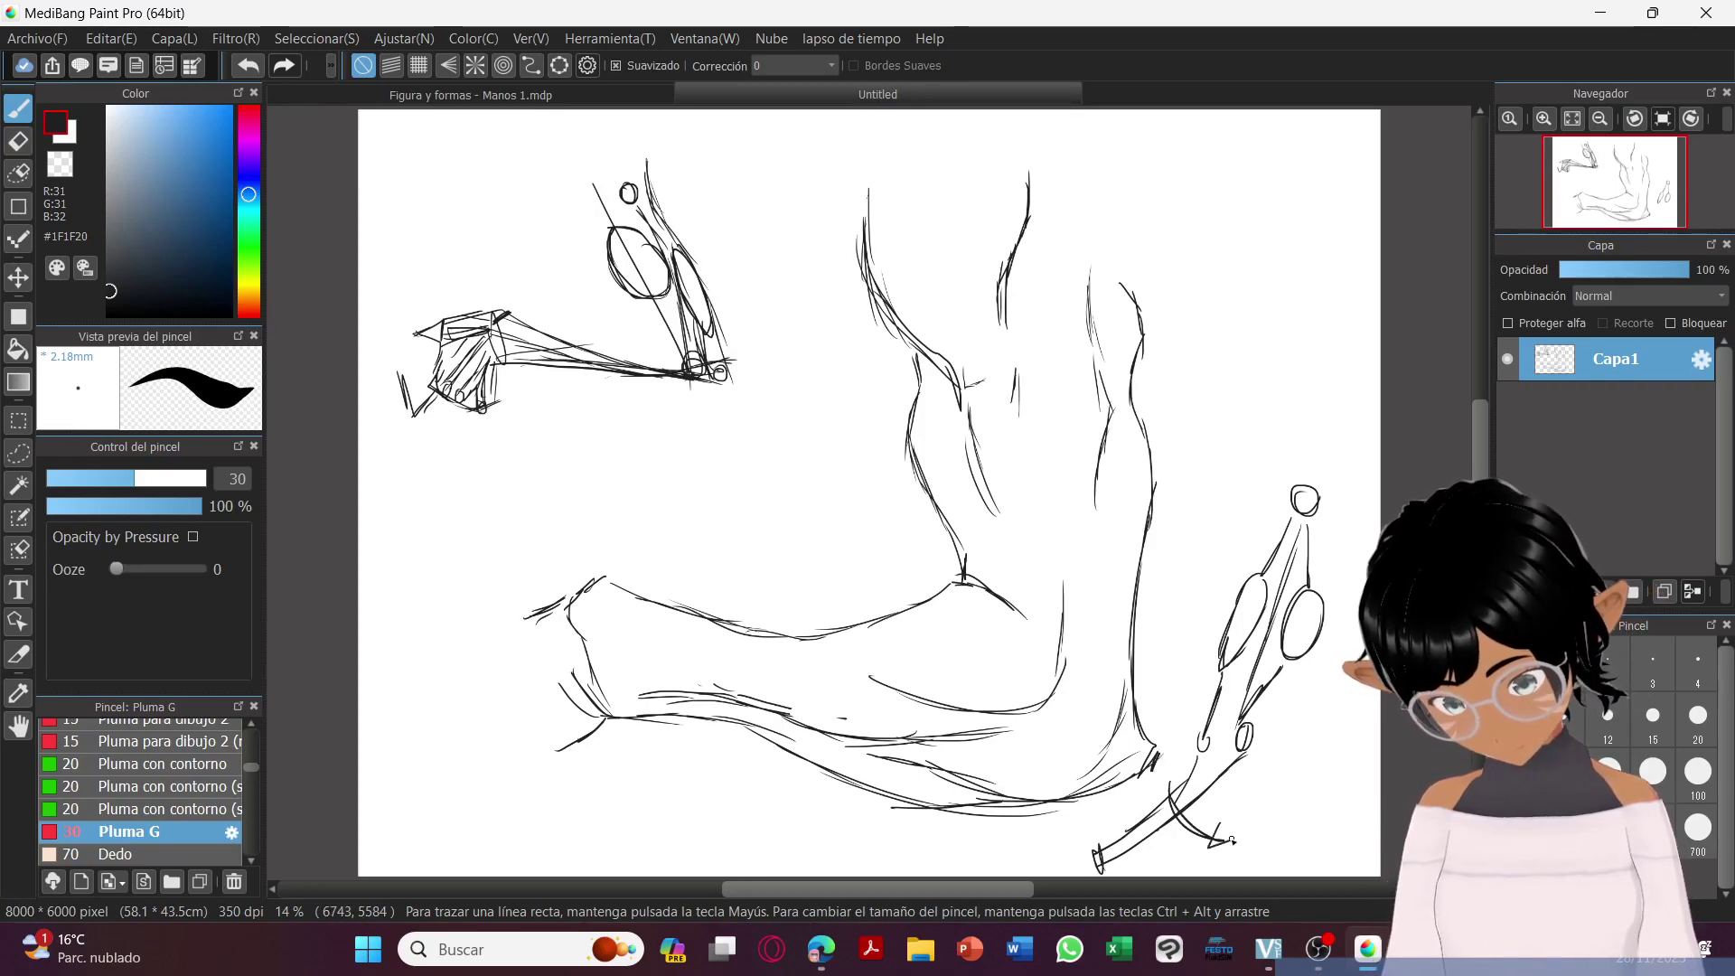
{"action": "left_click_drag", "start_coordinate": [1222, 738], "coordinate": [1225, 751]}
{"action": "mouse_move", "coordinate": [1229, 667]}
{"action": "left_mouse_down"}
{"action": "mouse_move", "coordinate": [1222, 746]}
{"action": "mouse_move", "coordinate": [1191, 795]}
{"action": "mouse_move", "coordinate": [1089, 840]}
{"action": "mouse_move", "coordinate": [1097, 869]}
{"action": "left_mouse_up"}
{"action": "key", "text": "e"}
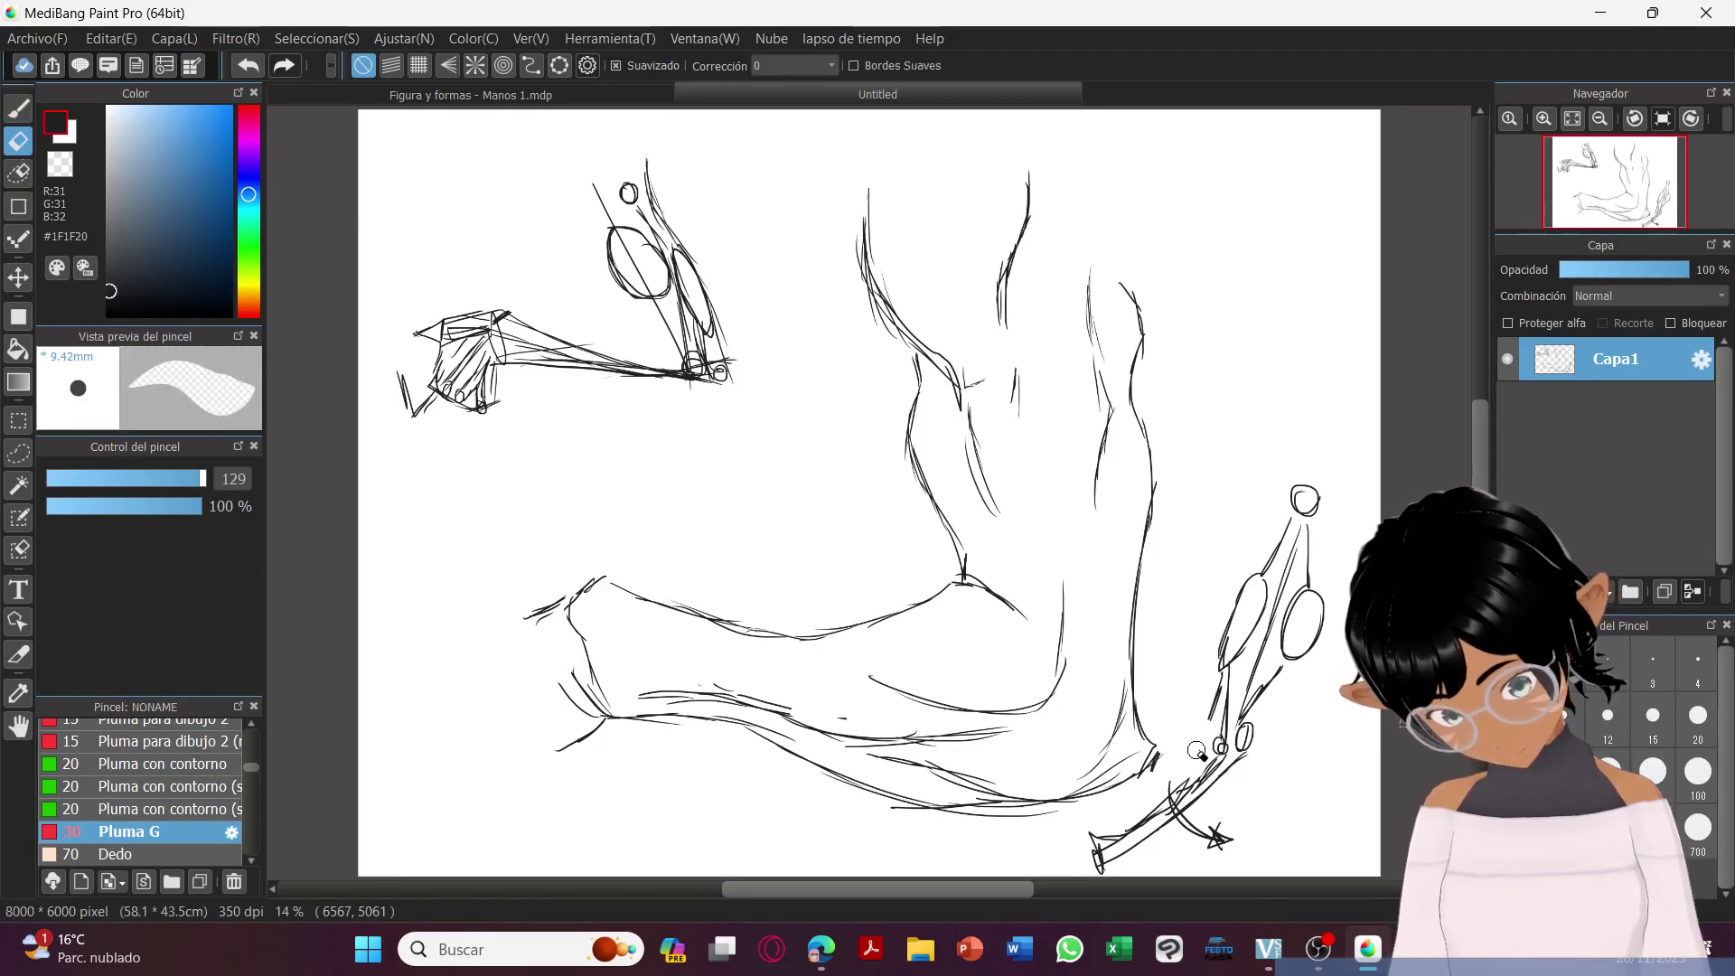
{"action": "left_click", "coordinate": [27, 107]}
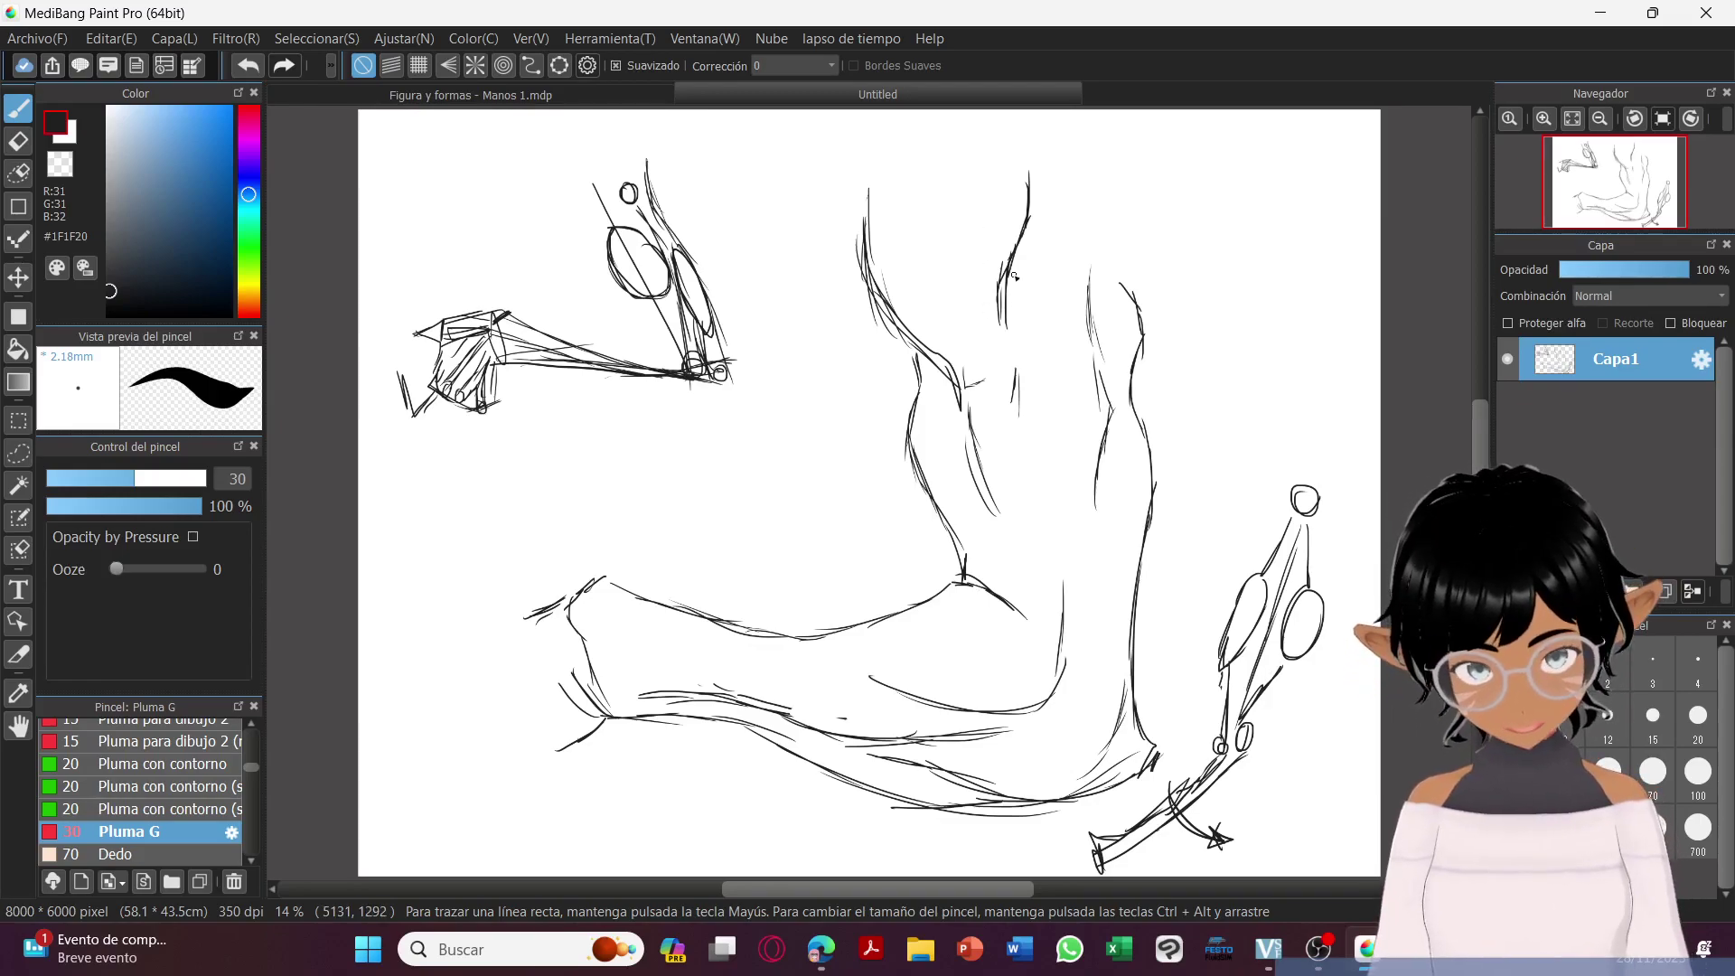
Sketch a small muscle study above the schematic arm with curved outlines and two arrow-like inner lines, and add palm and thumb ovals beside the large arm's wrist.
{"action": "left_click_drag", "start_coordinate": [1304, 228], "coordinate": [1279, 281]}
{"action": "left_click_drag", "start_coordinate": [1257, 197], "coordinate": [1251, 301]}
{"action": "left_click_drag", "start_coordinate": [1207, 179], "coordinate": [1227, 344]}
{"action": "mouse_move", "coordinate": [1300, 163]}
{"action": "left_mouse_down"}
{"action": "mouse_move", "coordinate": [1327, 213]}
{"action": "mouse_move", "coordinate": [1326, 260]}
{"action": "mouse_move", "coordinate": [1291, 333]}
{"action": "mouse_move", "coordinate": [1292, 393]}
{"action": "left_mouse_up"}
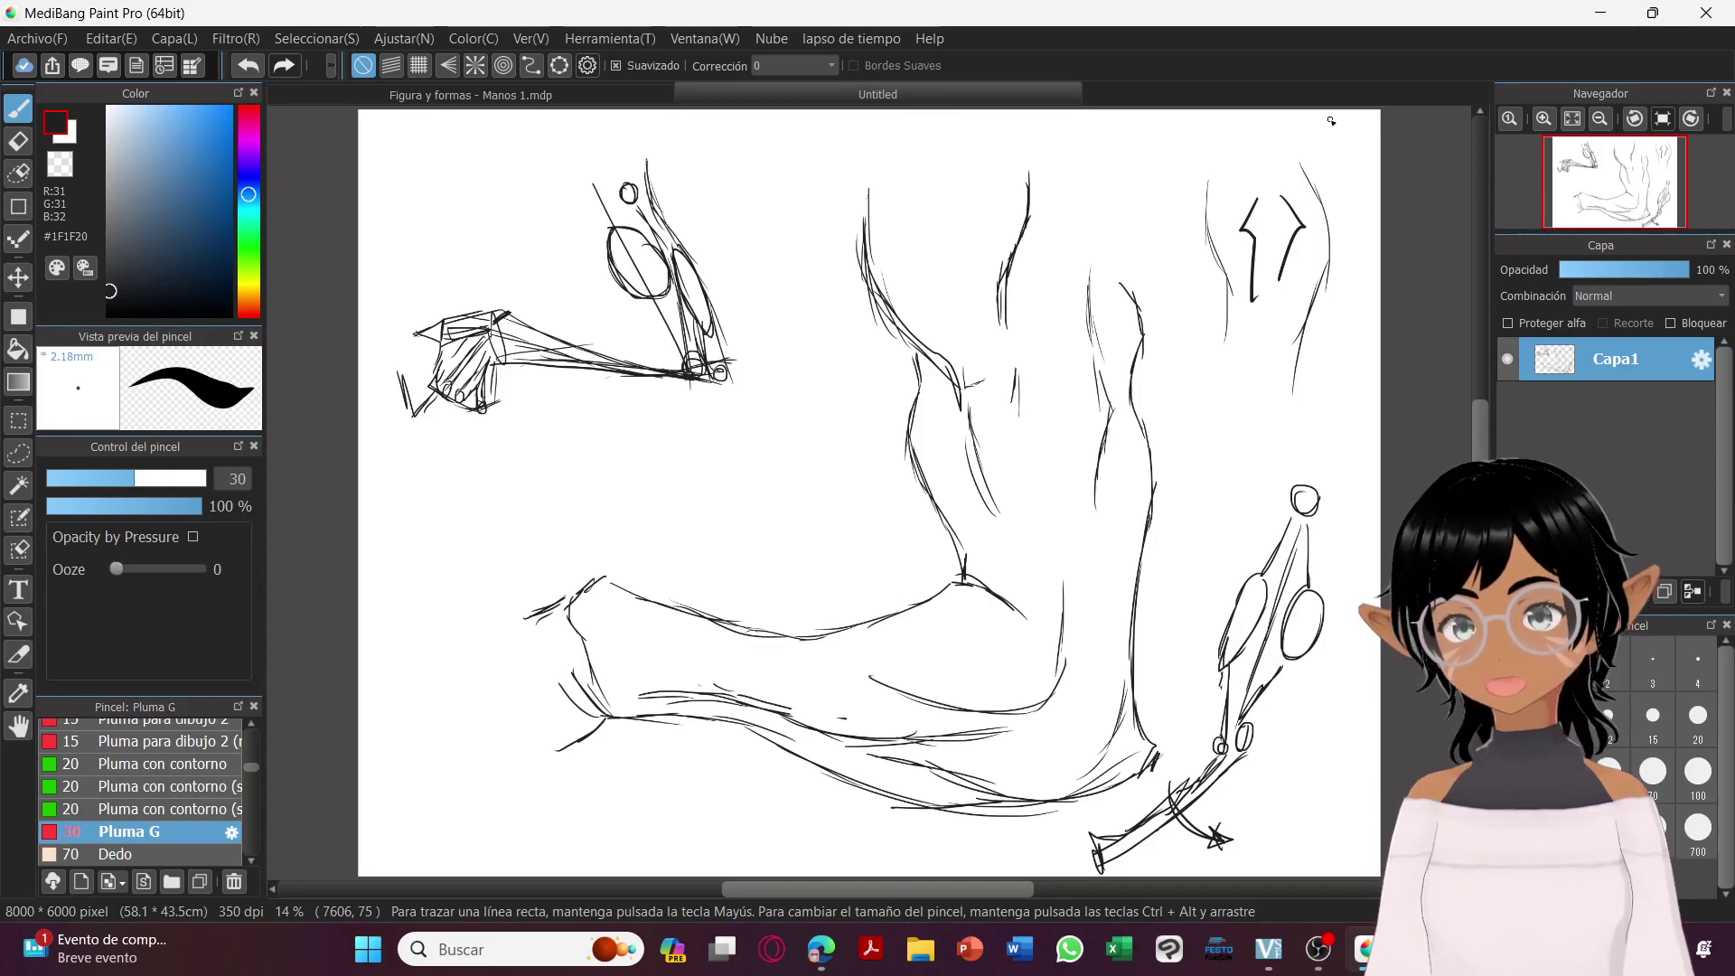
{"action": "mouse_move", "coordinate": [420, 578]}
{"action": "left_mouse_down"}
{"action": "mouse_move", "coordinate": [493, 588]}
{"action": "mouse_move", "coordinate": [460, 745]}
{"action": "left_mouse_up"}
{"action": "mouse_move", "coordinate": [515, 567]}
{"action": "left_mouse_down"}
{"action": "mouse_move", "coordinate": [496, 619]}
{"action": "mouse_move", "coordinate": [562, 590]}
{"action": "mouse_move", "coordinate": [534, 544]}
{"action": "mouse_move", "coordinate": [542, 622]}
{"action": "left_mouse_up"}
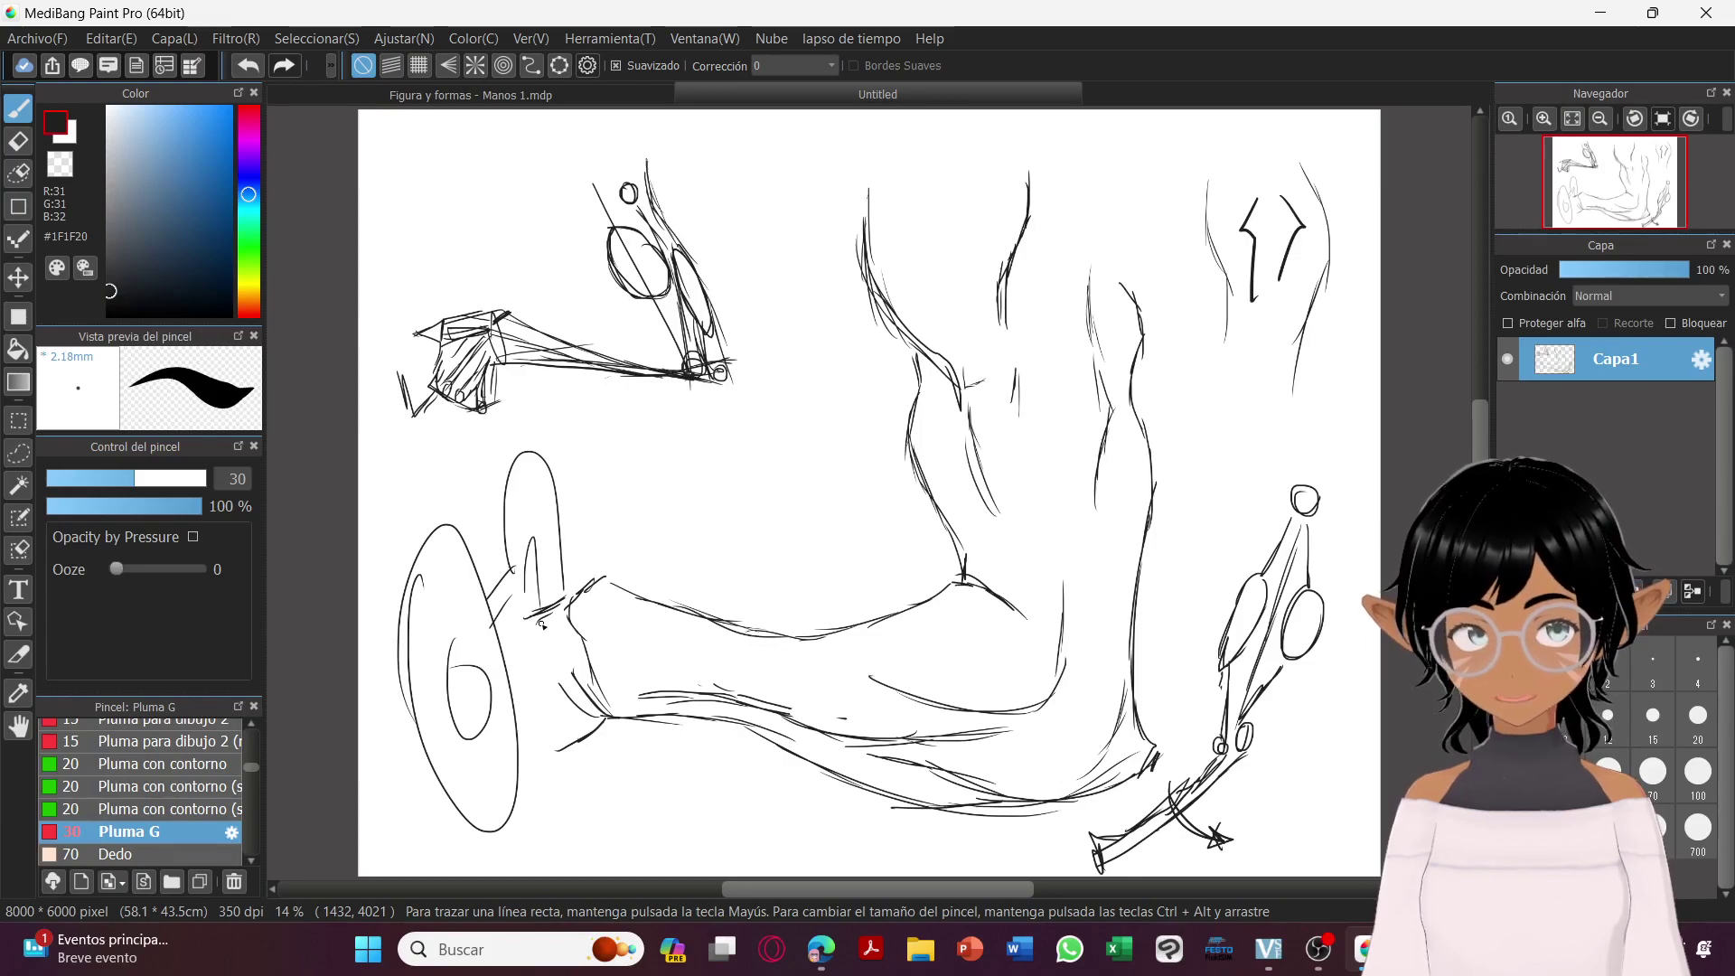
Save the drawing as "Figura y formas - Manos 2" in MediBang Paint Pro format in the Practica folder.
{"action": "left_click", "coordinate": [36, 38]}
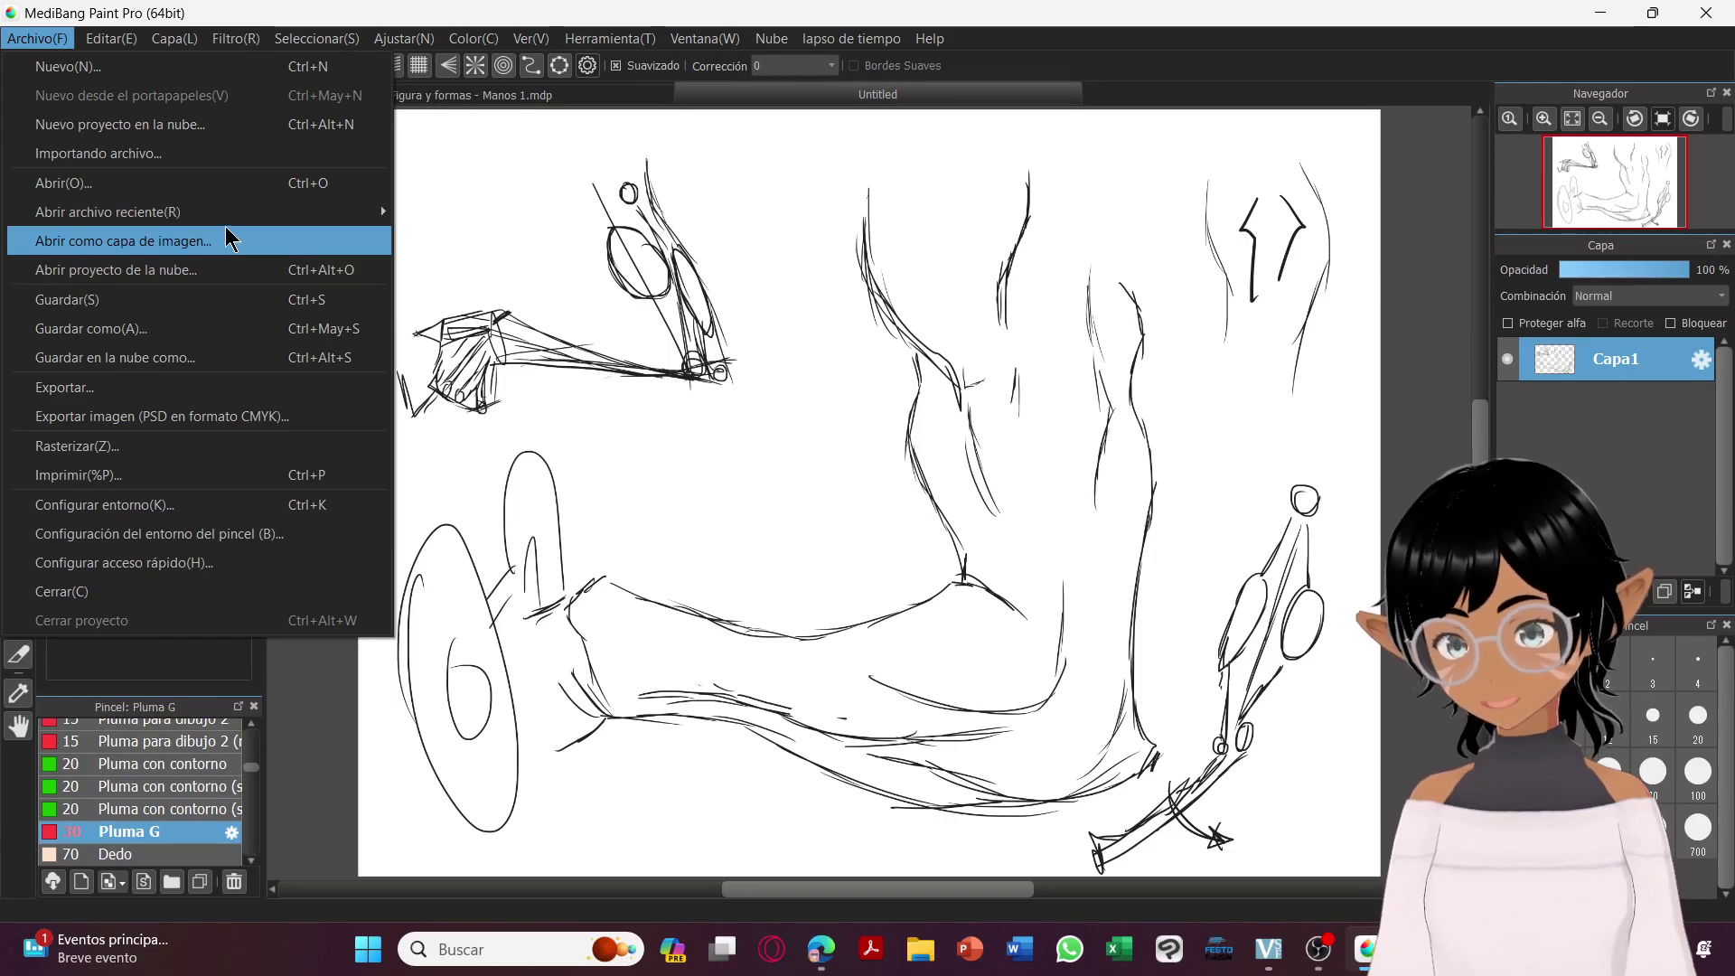
{"action": "left_click", "coordinate": [217, 328]}
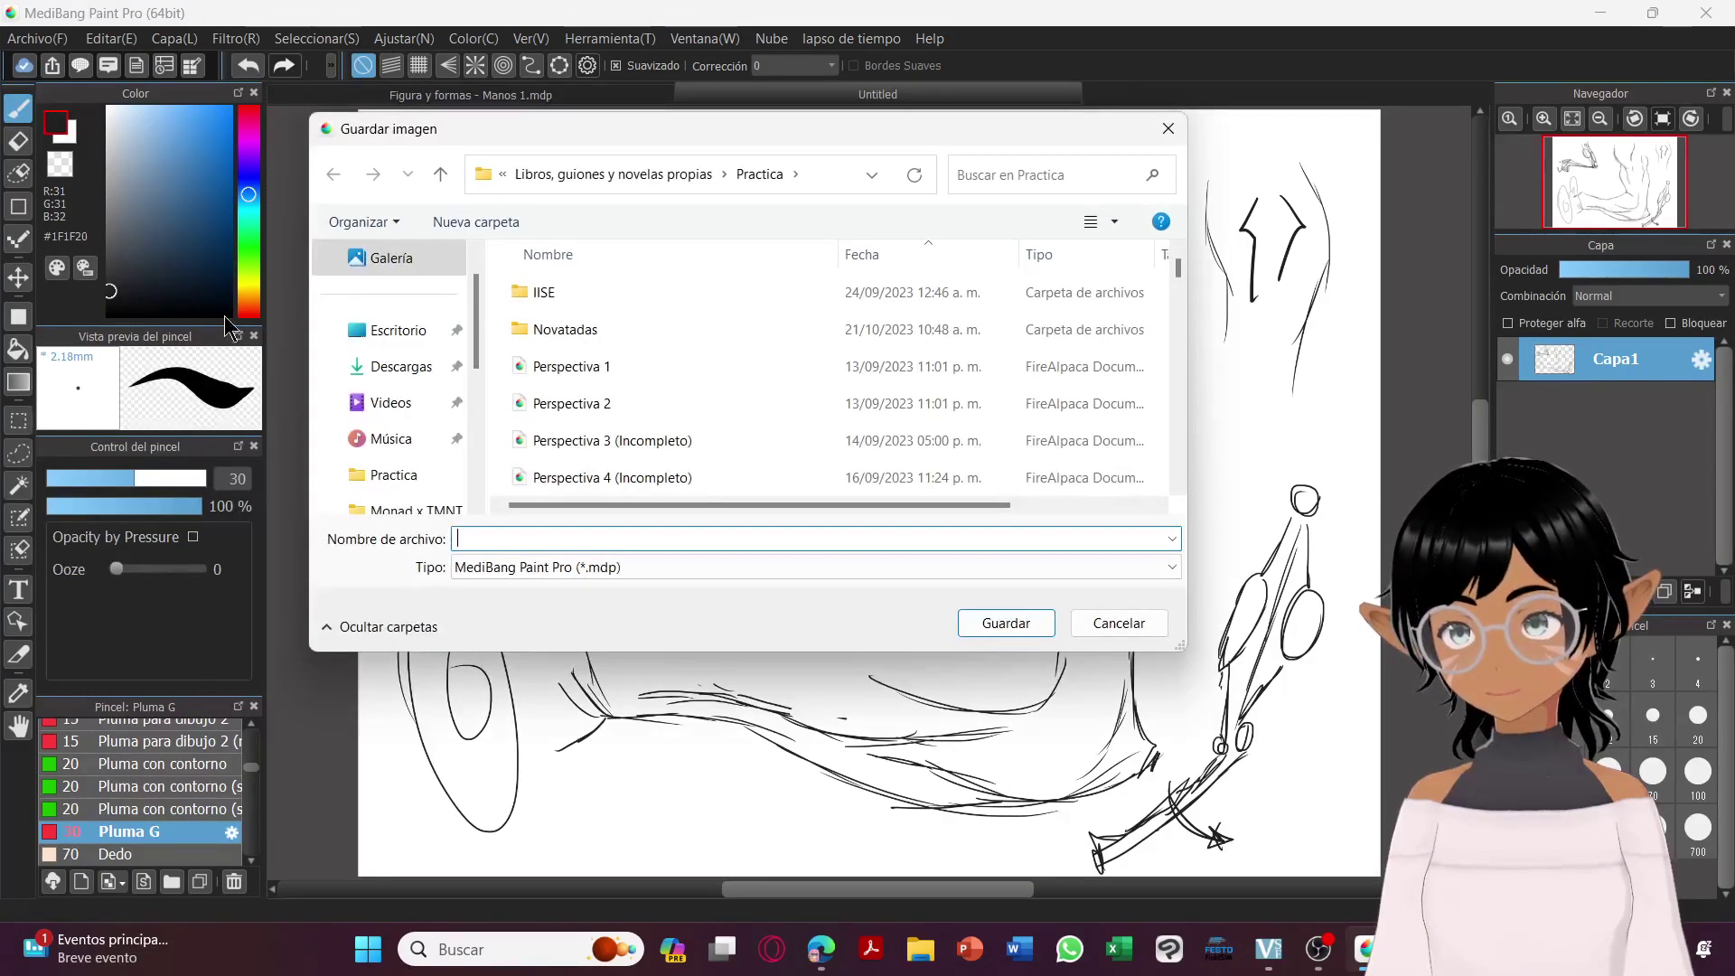
{"action": "left_click_drag", "start_coordinate": [1179, 280], "coordinate": [1182, 485]}
{"action": "left_click", "coordinate": [1124, 479]}
{"action": "left_click", "coordinate": [1104, 541]}
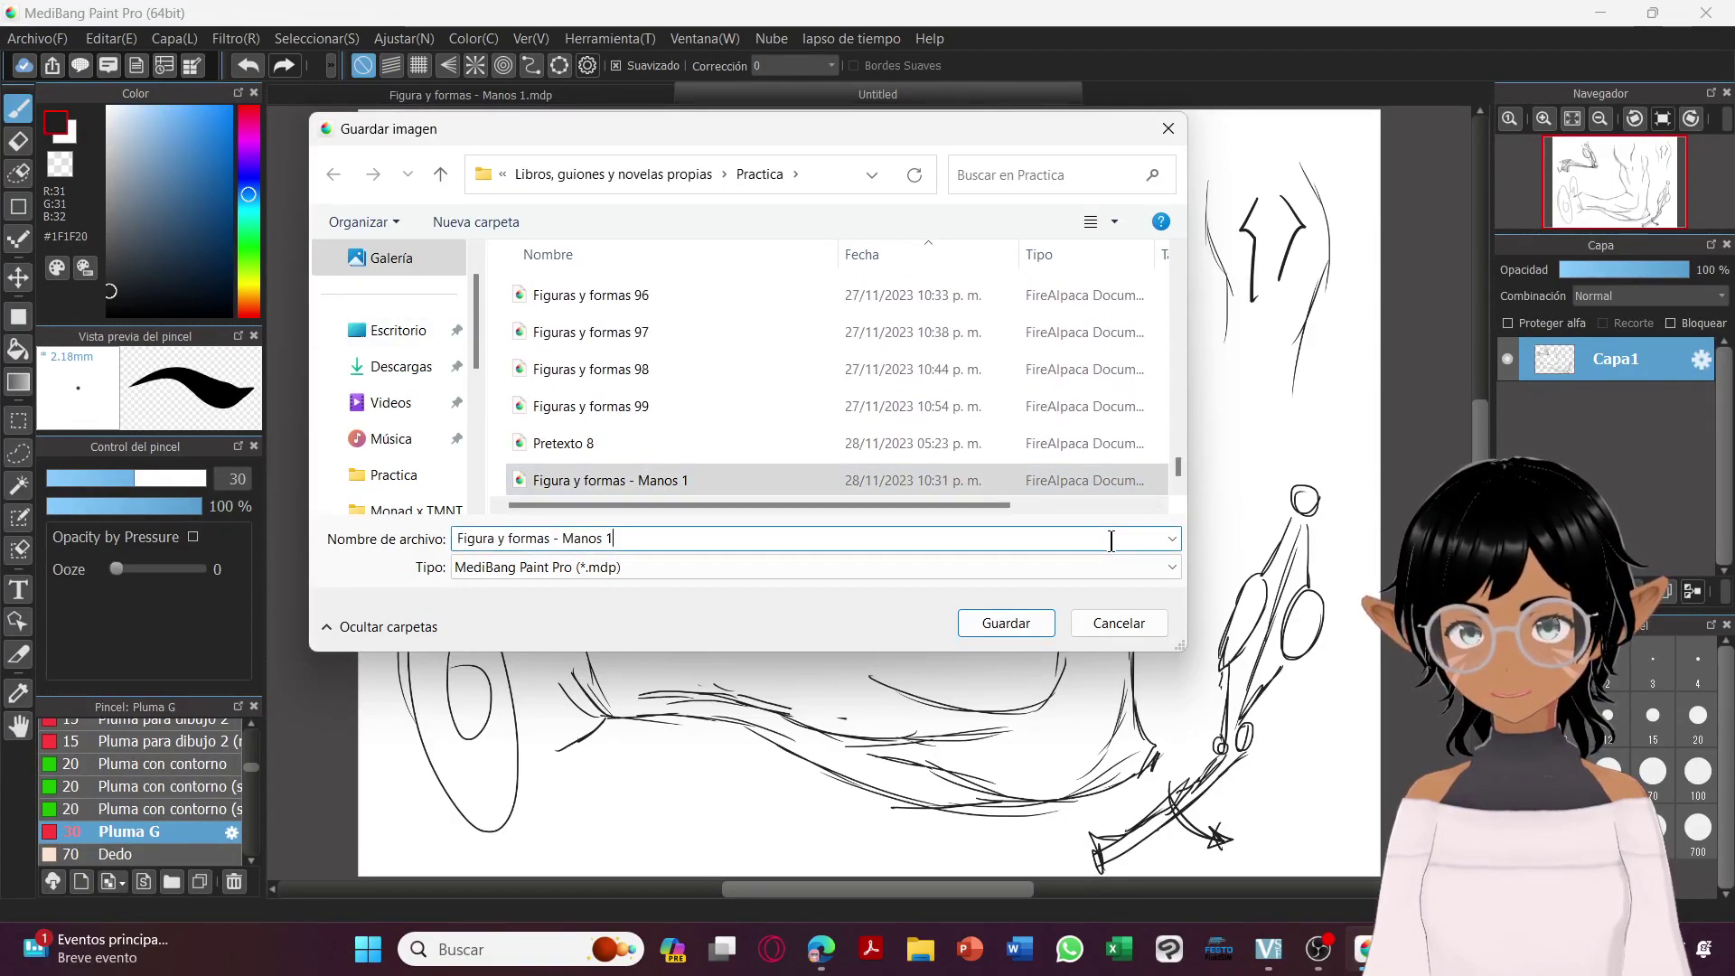
{"action": "key", "text": "BackSpace"}
{"action": "type", "text": "2"}
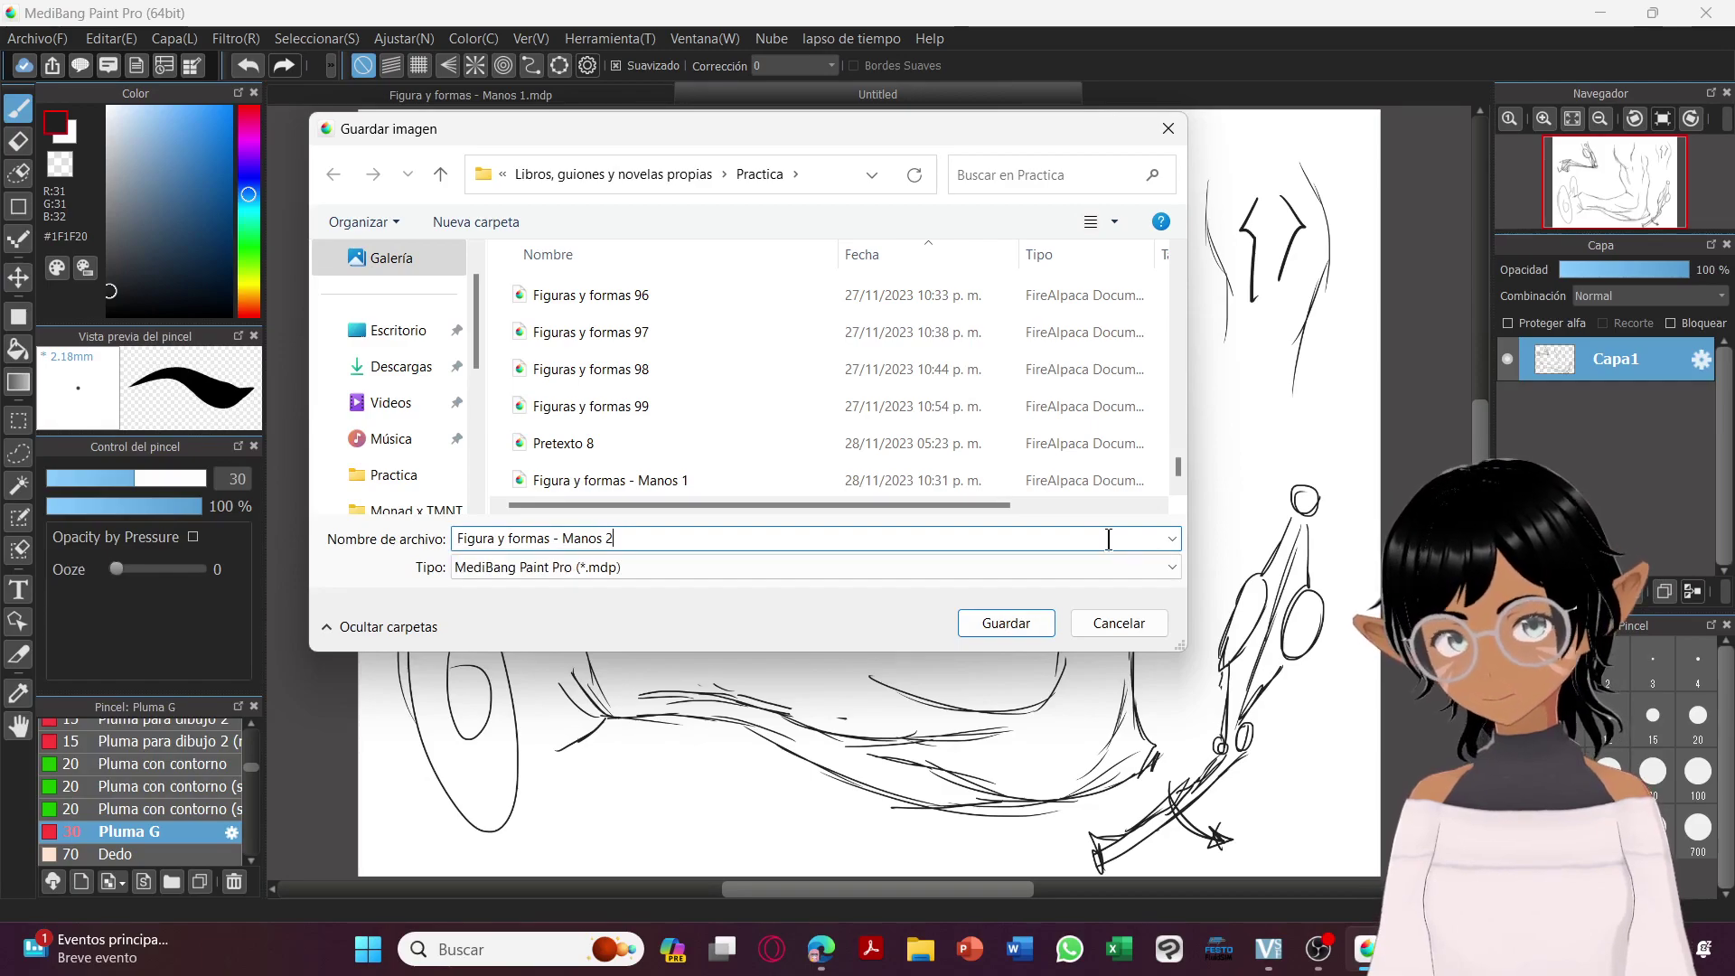
{"action": "key", "text": "Return"}
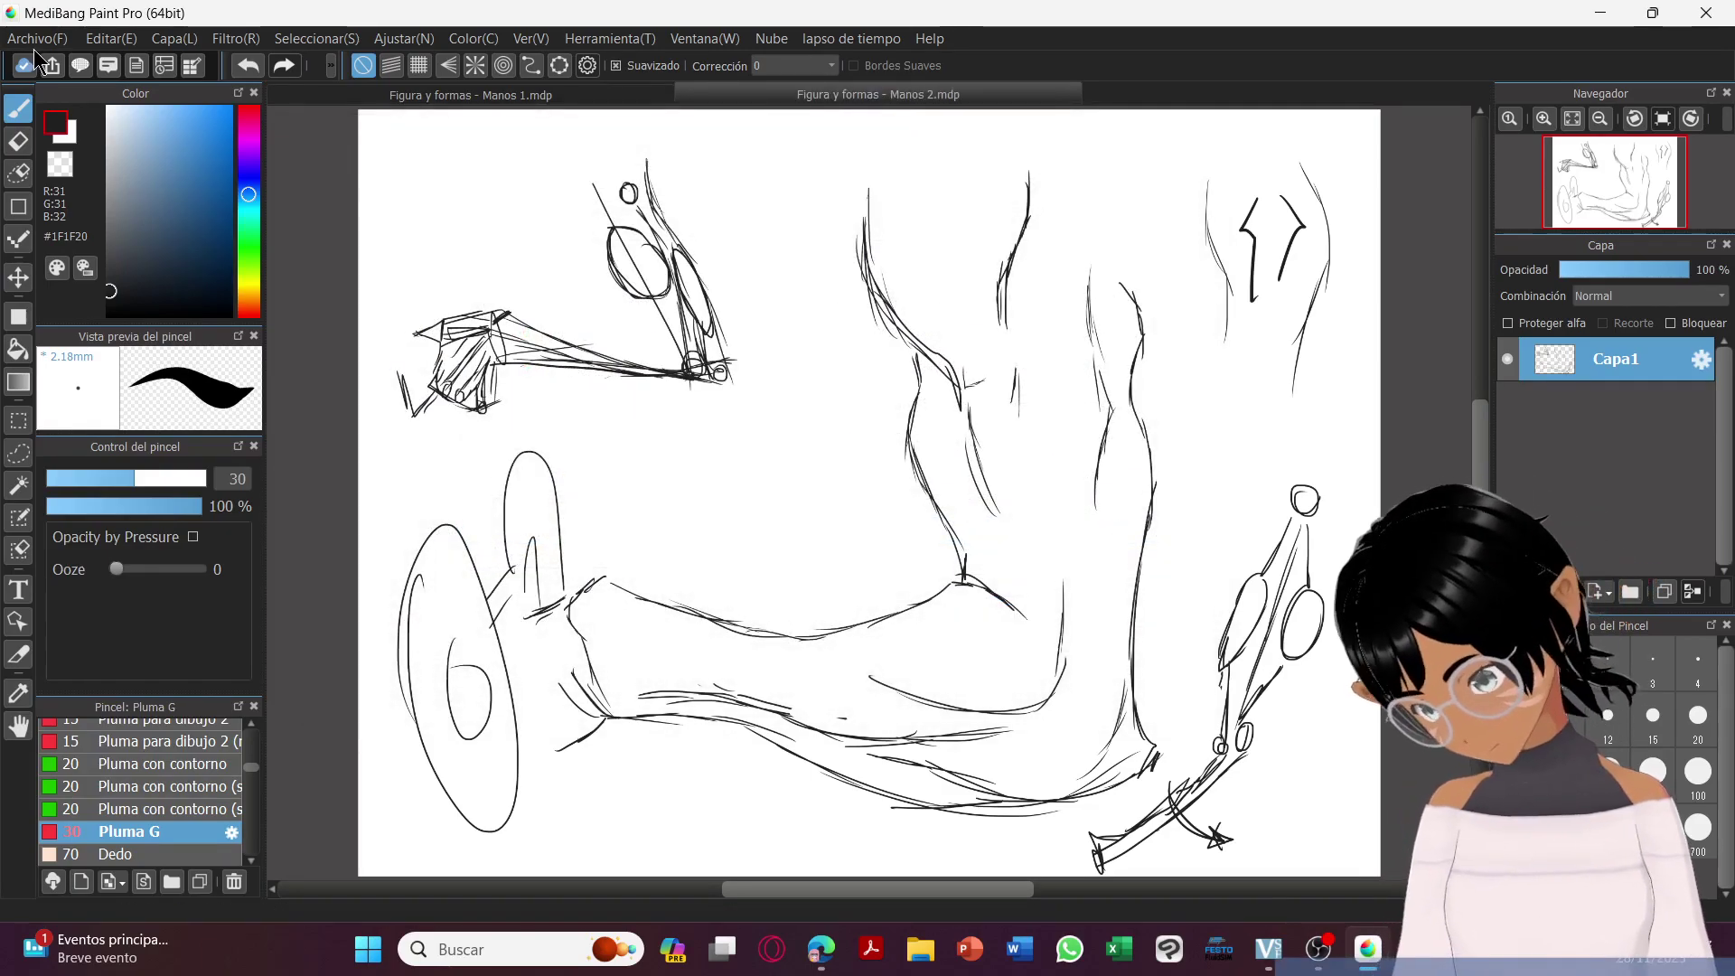
Create a new blank image of 8000 × 6000 px at 350 dpi with a white background.
{"action": "left_click", "coordinate": [37, 38]}
{"action": "left_click", "coordinate": [166, 65]}
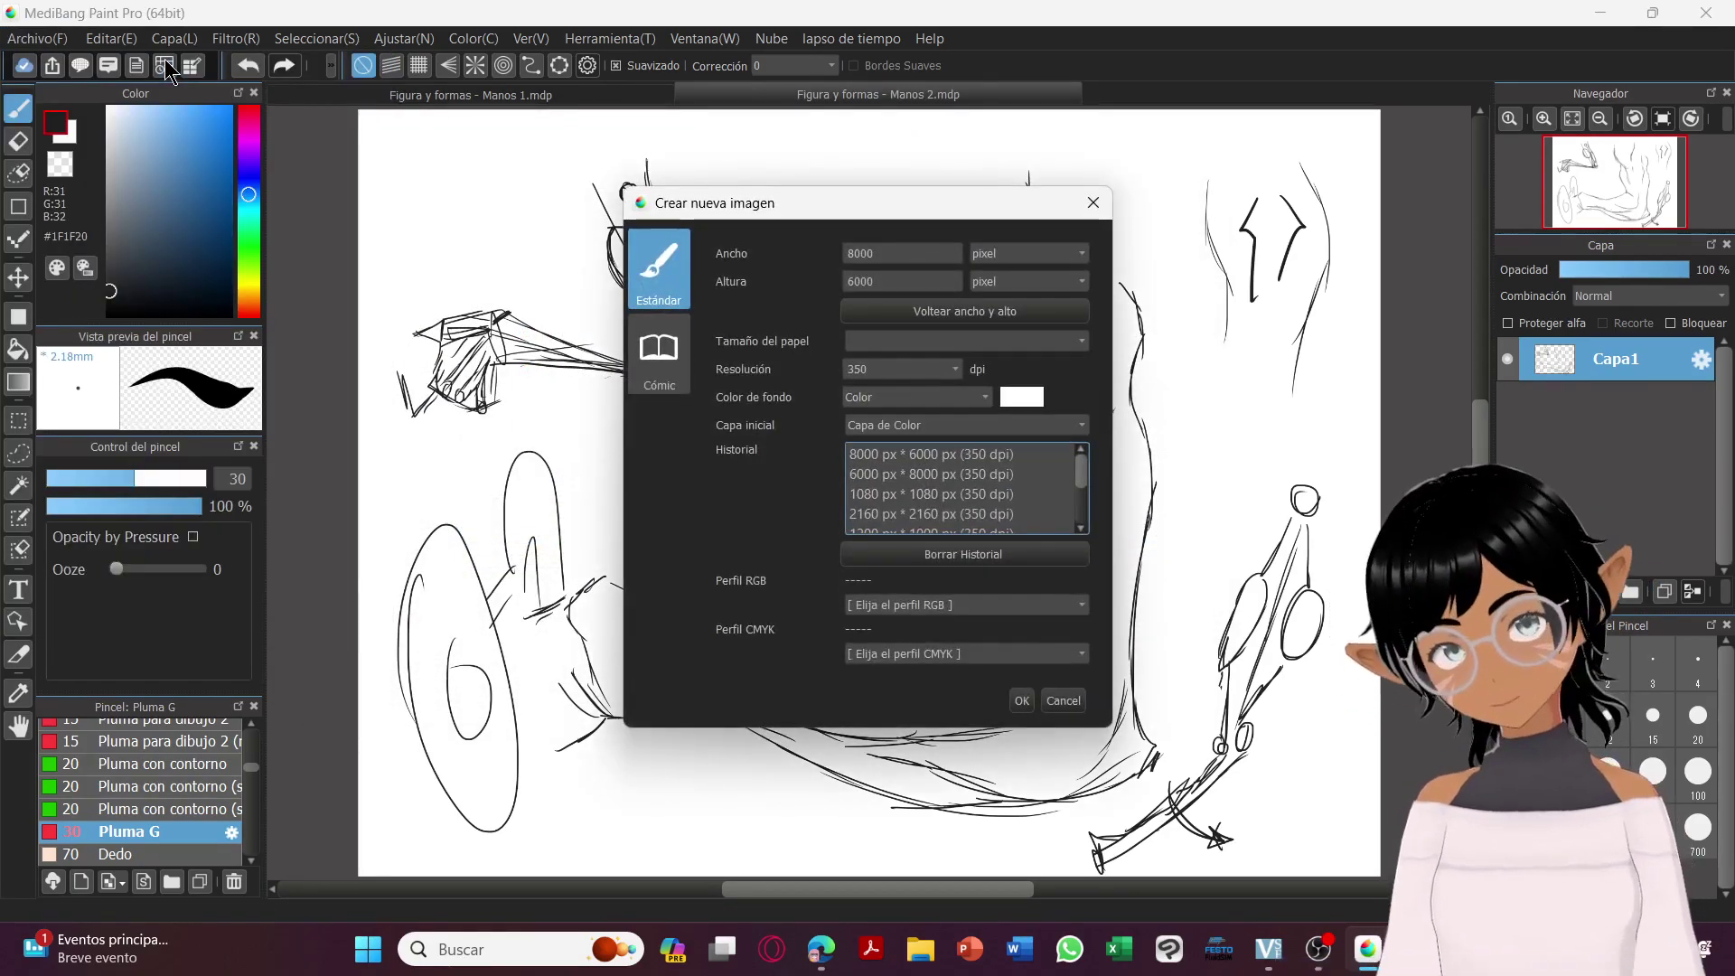
{"action": "key", "text": "Return"}
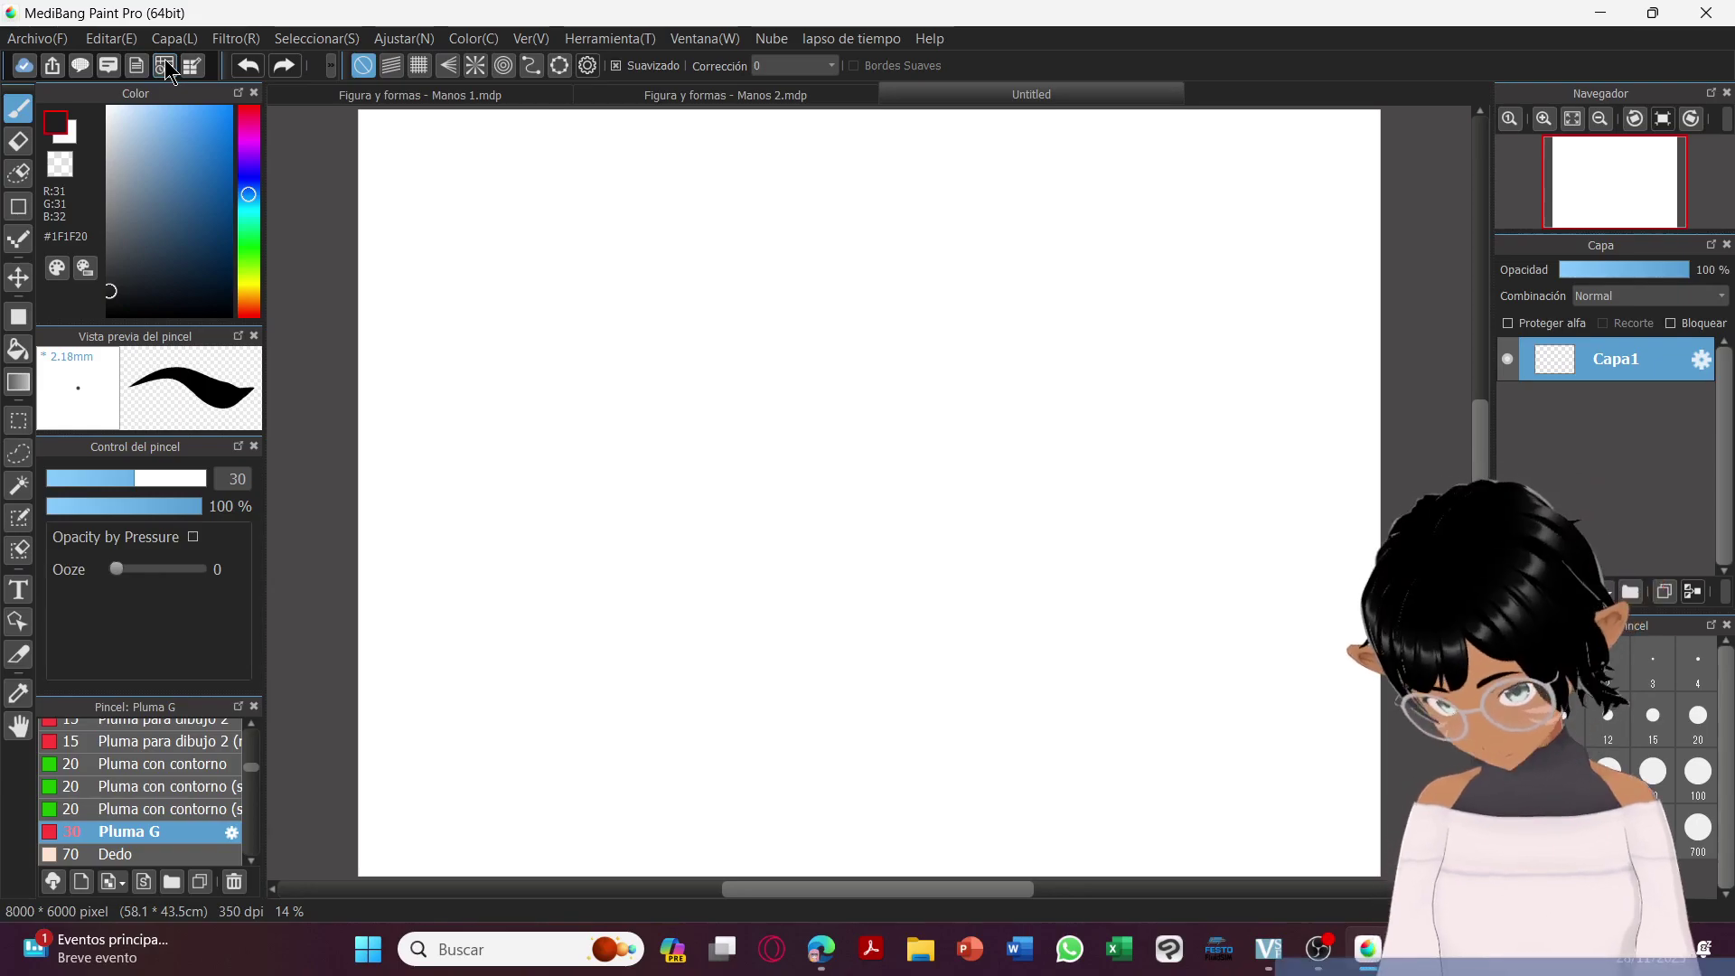
Sketch a shoulder in the canvas's upper-left area with its top contour, rounded outer side and an elongated inner muscle tapering downward.
{"action": "left_click_drag", "start_coordinate": [456, 308], "coordinate": [504, 318]}
{"action": "mouse_move", "coordinate": [457, 313]}
{"action": "left_mouse_down"}
{"action": "mouse_move", "coordinate": [501, 326]}
{"action": "mouse_move", "coordinate": [477, 312]}
{"action": "mouse_move", "coordinate": [495, 270]}
{"action": "mouse_move", "coordinate": [476, 289]}
{"action": "mouse_move", "coordinate": [556, 225]}
{"action": "mouse_move", "coordinate": [670, 259]}
{"action": "mouse_move", "coordinate": [617, 265]}
{"action": "mouse_move", "coordinate": [627, 370]}
{"action": "mouse_move", "coordinate": [671, 424]}
{"action": "left_mouse_up"}
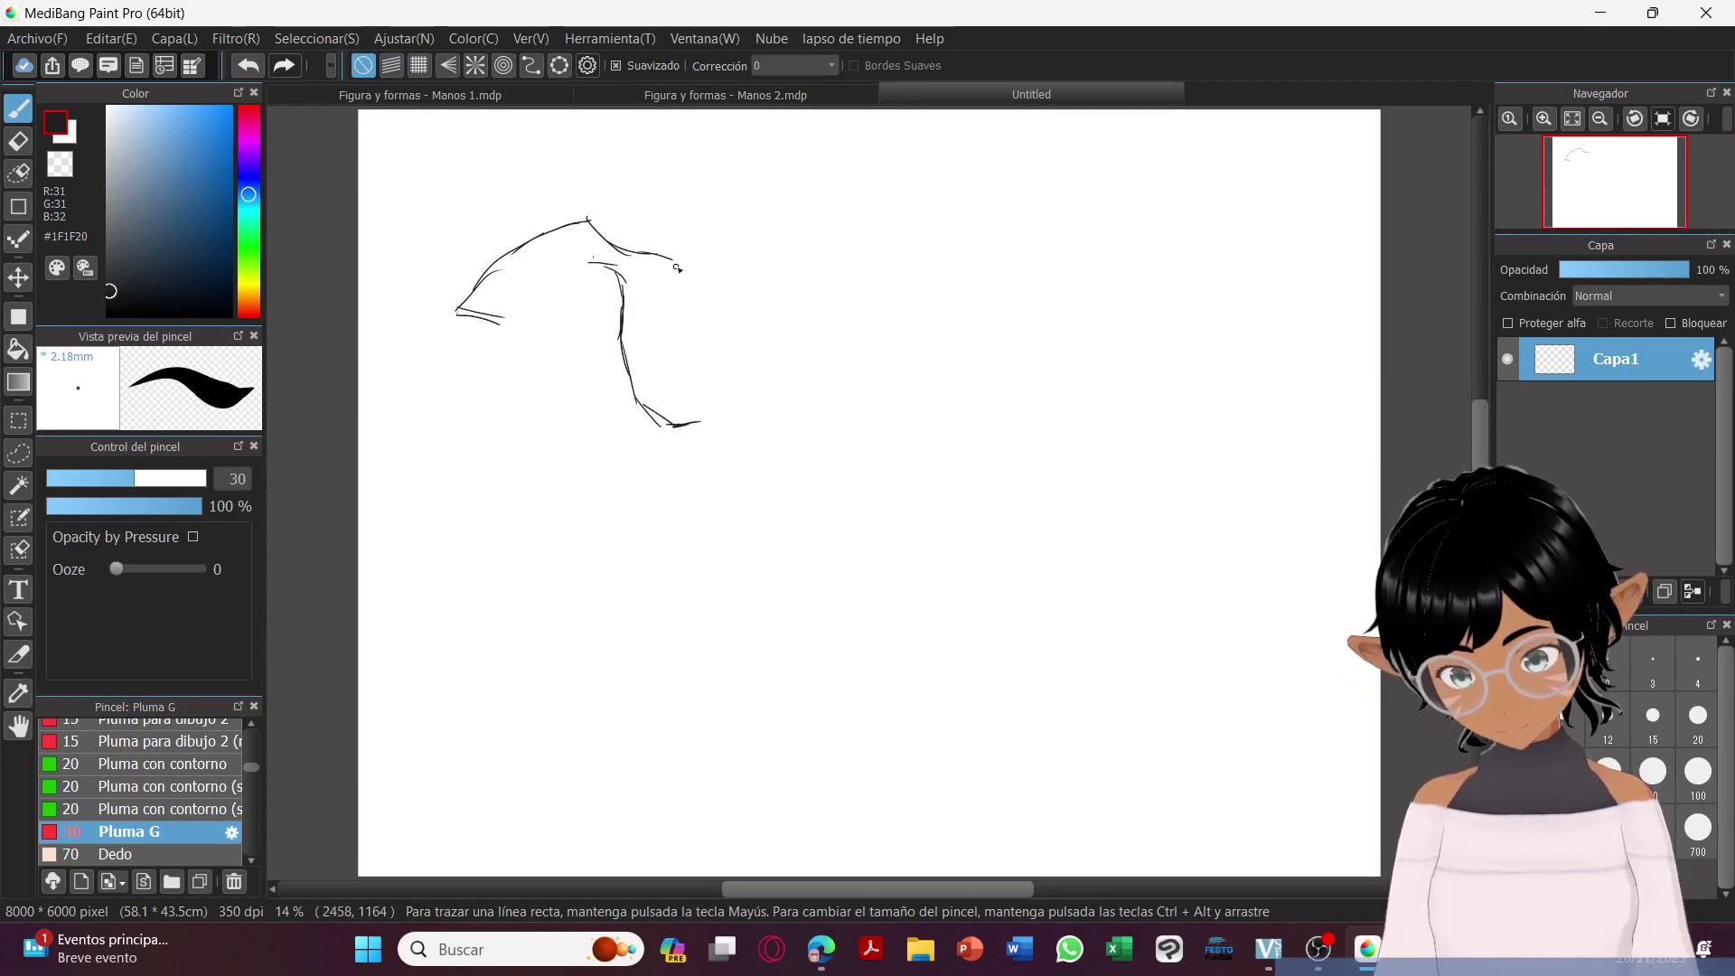
{"action": "left_click_drag", "start_coordinate": [700, 310], "coordinate": [693, 415]}
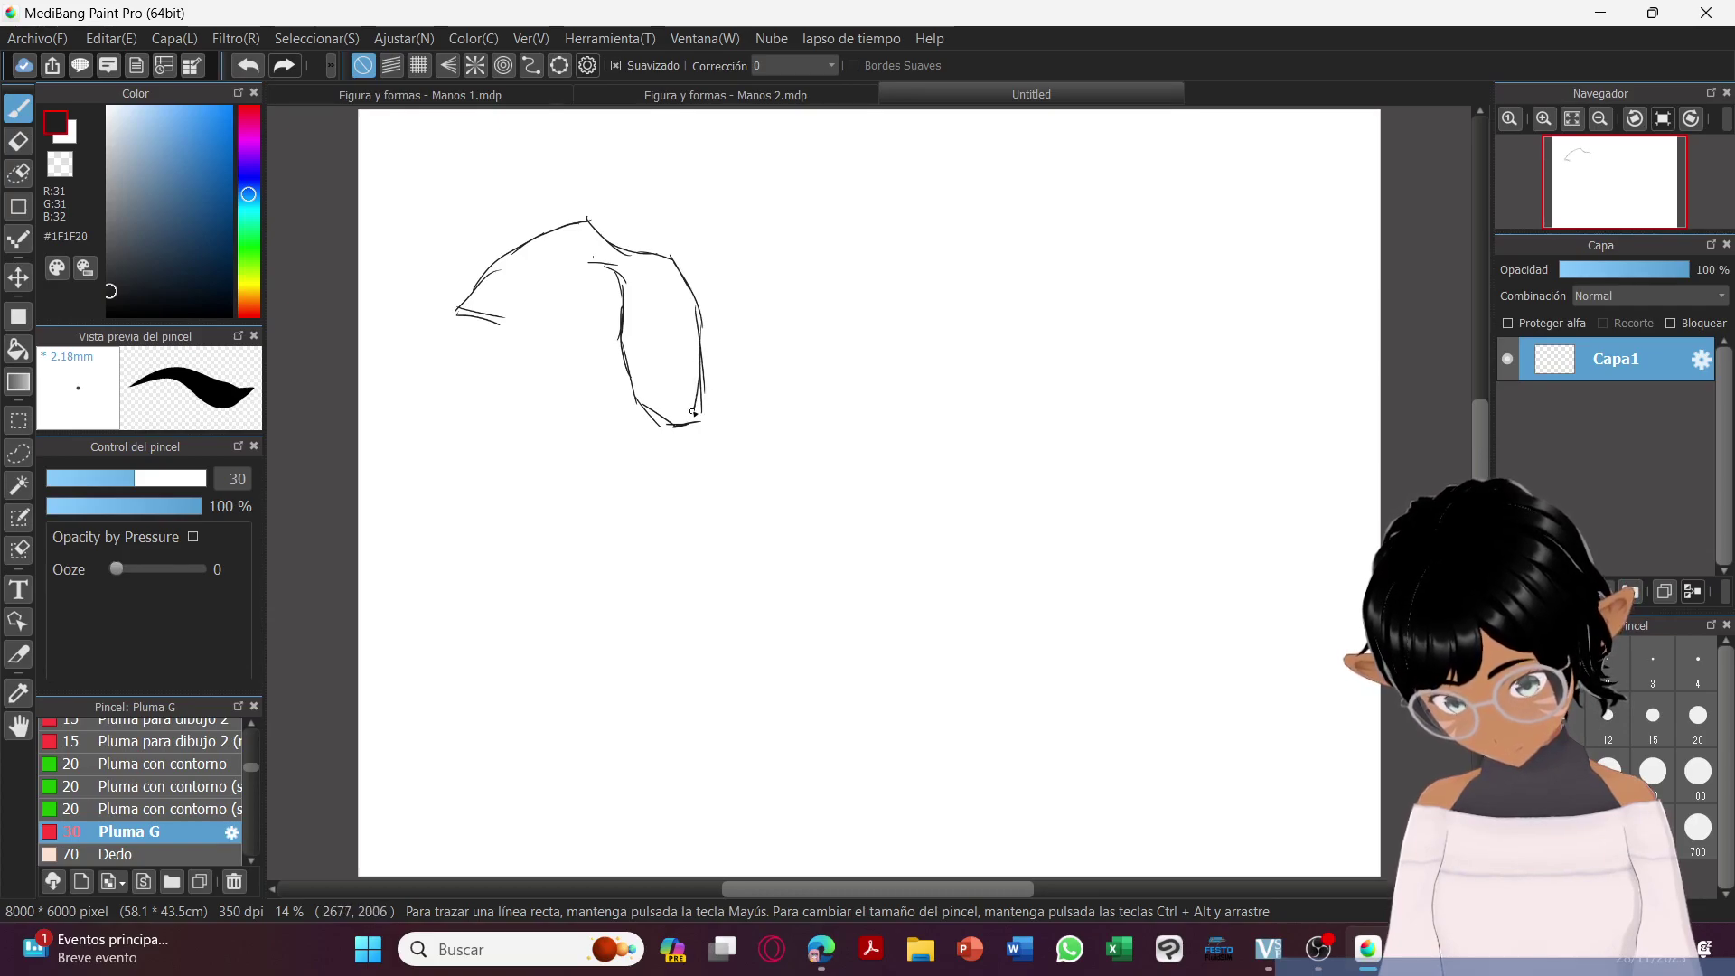
{"action": "mouse_move", "coordinate": [616, 265]}
{"action": "left_mouse_down"}
{"action": "mouse_move", "coordinate": [560, 298]}
{"action": "mouse_move", "coordinate": [562, 275]}
{"action": "mouse_move", "coordinate": [627, 425]}
{"action": "left_mouse_up"}
{"action": "left_click_drag", "start_coordinate": [577, 346], "coordinate": [658, 441]}
{"action": "left_click_drag", "start_coordinate": [598, 380], "coordinate": [638, 436]}
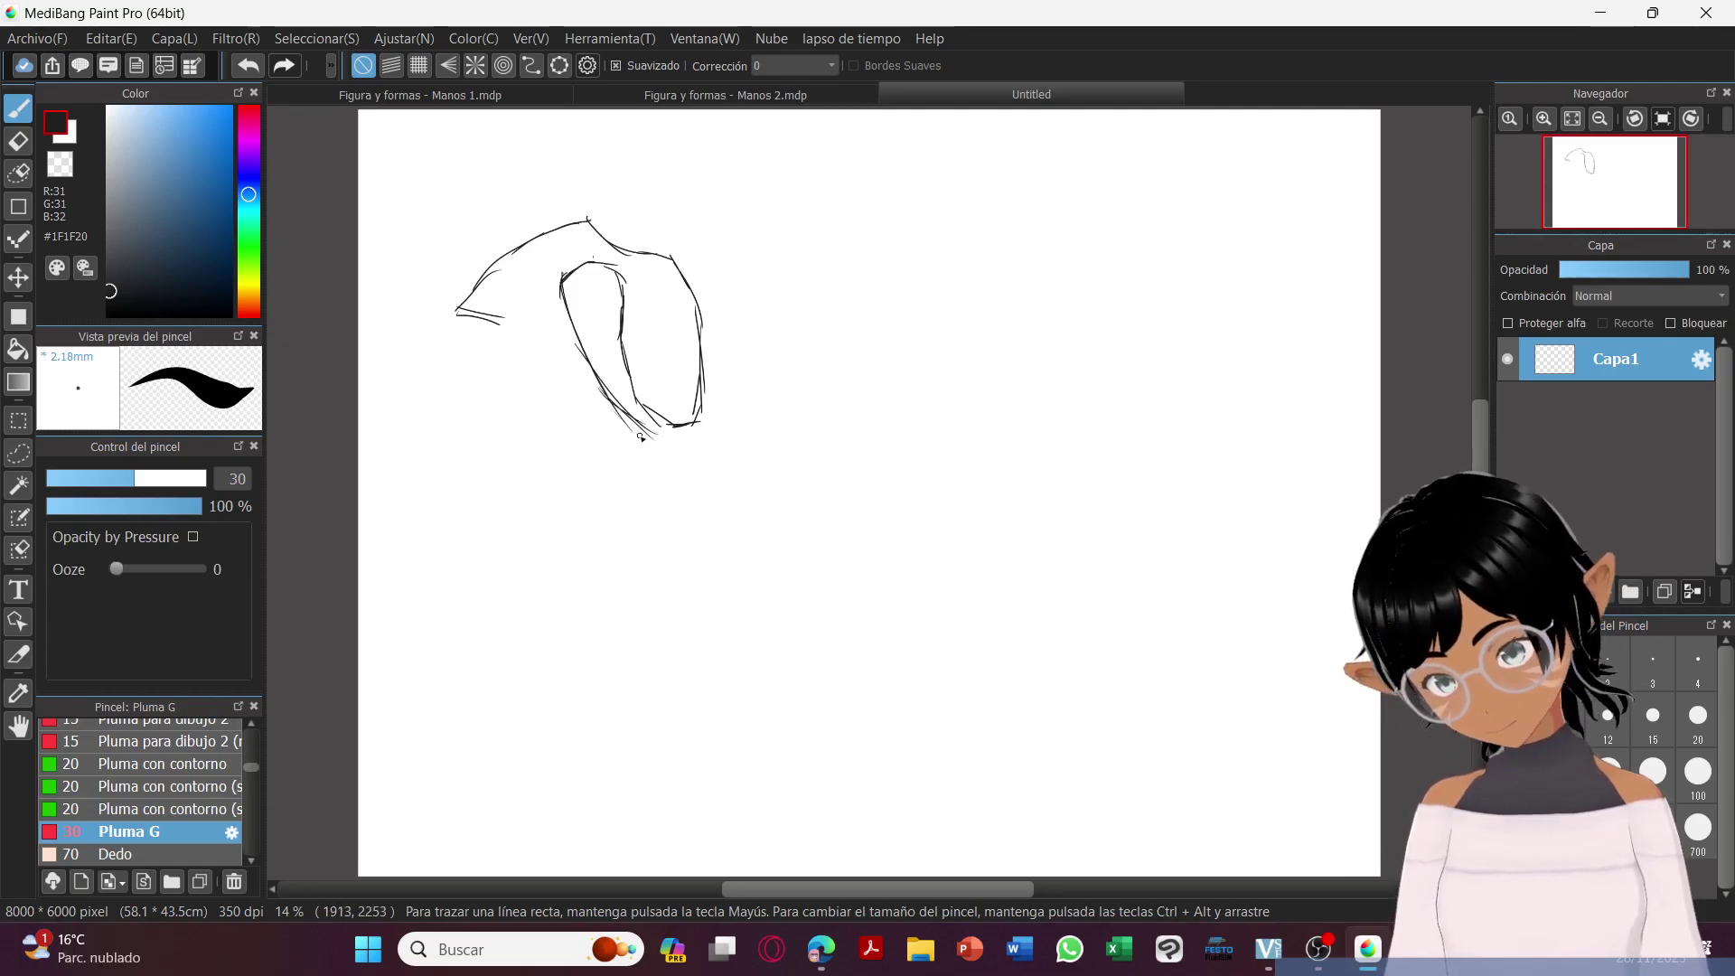
Add a second muscle contour beside the inner shoulder muscle and extend both upper-arm outlines down toward the forearm, undoing unwanted strokes.
{"action": "mouse_move", "coordinate": [540, 289]}
{"action": "left_mouse_down"}
{"action": "mouse_move", "coordinate": [508, 316]}
{"action": "mouse_move", "coordinate": [513, 353]}
{"action": "left_mouse_up"}
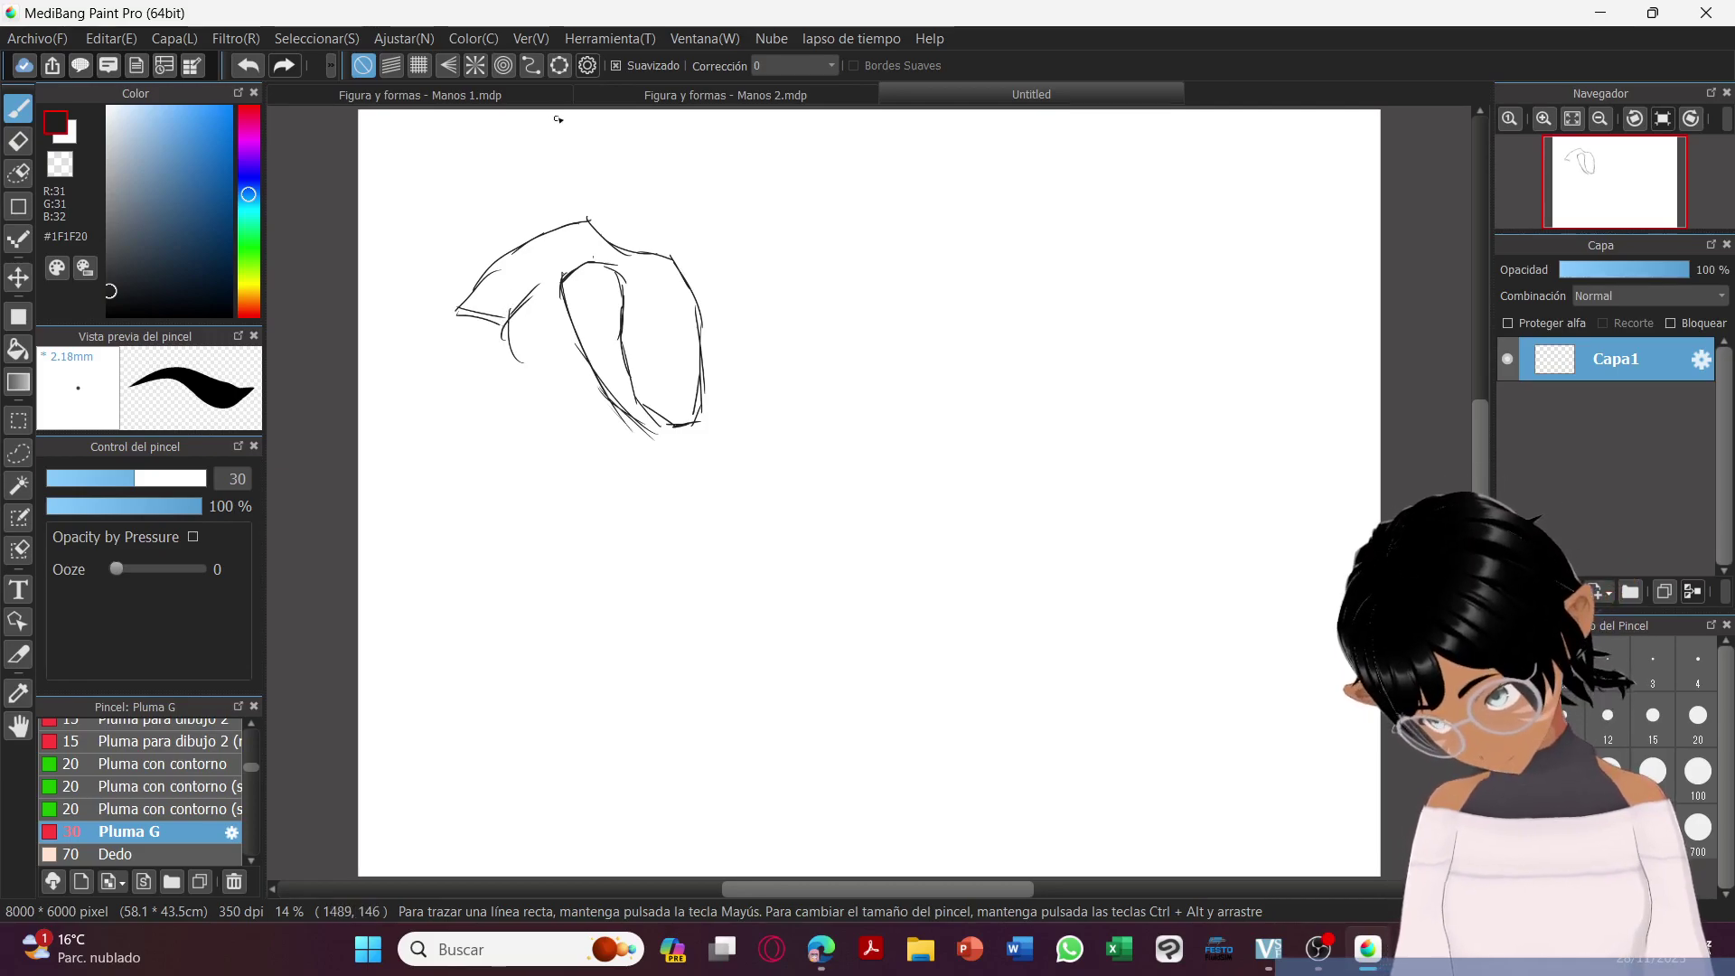
{"action": "left_click", "coordinate": [248, 66]}
{"action": "mouse_move", "coordinate": [551, 271]}
{"action": "left_mouse_down"}
{"action": "mouse_move", "coordinate": [513, 273]}
{"action": "mouse_move", "coordinate": [498, 297]}
{"action": "mouse_move", "coordinate": [632, 474]}
{"action": "mouse_move", "coordinate": [685, 630]}
{"action": "left_mouse_up"}
{"action": "key", "text": "ctrl+z"}
{"action": "mouse_move", "coordinate": [703, 375]}
{"action": "left_mouse_down"}
{"action": "mouse_move", "coordinate": [724, 605]}
{"action": "mouse_move", "coordinate": [724, 545]}
{"action": "mouse_move", "coordinate": [795, 785]}
{"action": "left_mouse_up"}
{"action": "left_click_drag", "start_coordinate": [782, 714], "coordinate": [820, 801]}
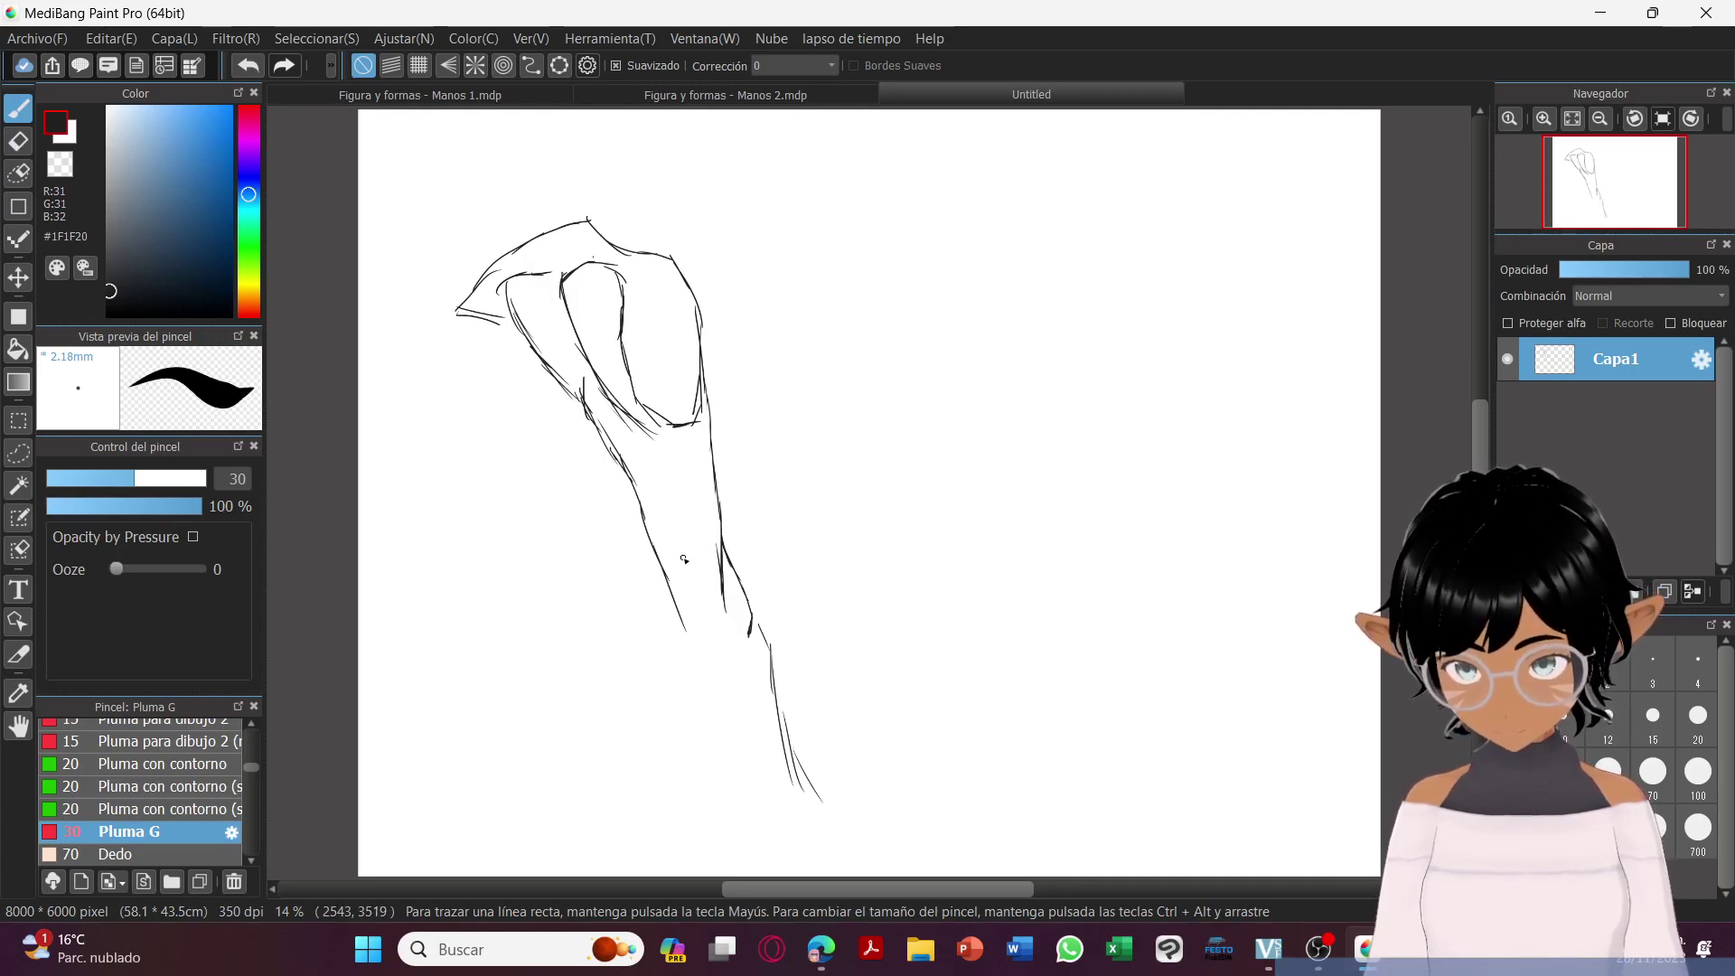
Draw the pointed elbow crease at the end of the upper arm and add a tapering forearm muscle below it.
{"action": "mouse_move", "coordinate": [673, 585]}
{"action": "left_mouse_down"}
{"action": "mouse_move", "coordinate": [684, 635]}
{"action": "mouse_move", "coordinate": [698, 540]}
{"action": "mouse_move", "coordinate": [720, 650]}
{"action": "left_mouse_up"}
{"action": "mouse_move", "coordinate": [702, 551]}
{"action": "left_mouse_down"}
{"action": "mouse_move", "coordinate": [696, 640]}
{"action": "mouse_move", "coordinate": [720, 638]}
{"action": "left_mouse_up"}
{"action": "left_click_drag", "start_coordinate": [703, 560], "coordinate": [691, 617]}
{"action": "mouse_move", "coordinate": [698, 583]}
{"action": "left_mouse_down"}
{"action": "mouse_move", "coordinate": [719, 663]}
{"action": "mouse_move", "coordinate": [716, 627]}
{"action": "mouse_move", "coordinate": [766, 727]}
{"action": "left_mouse_up"}
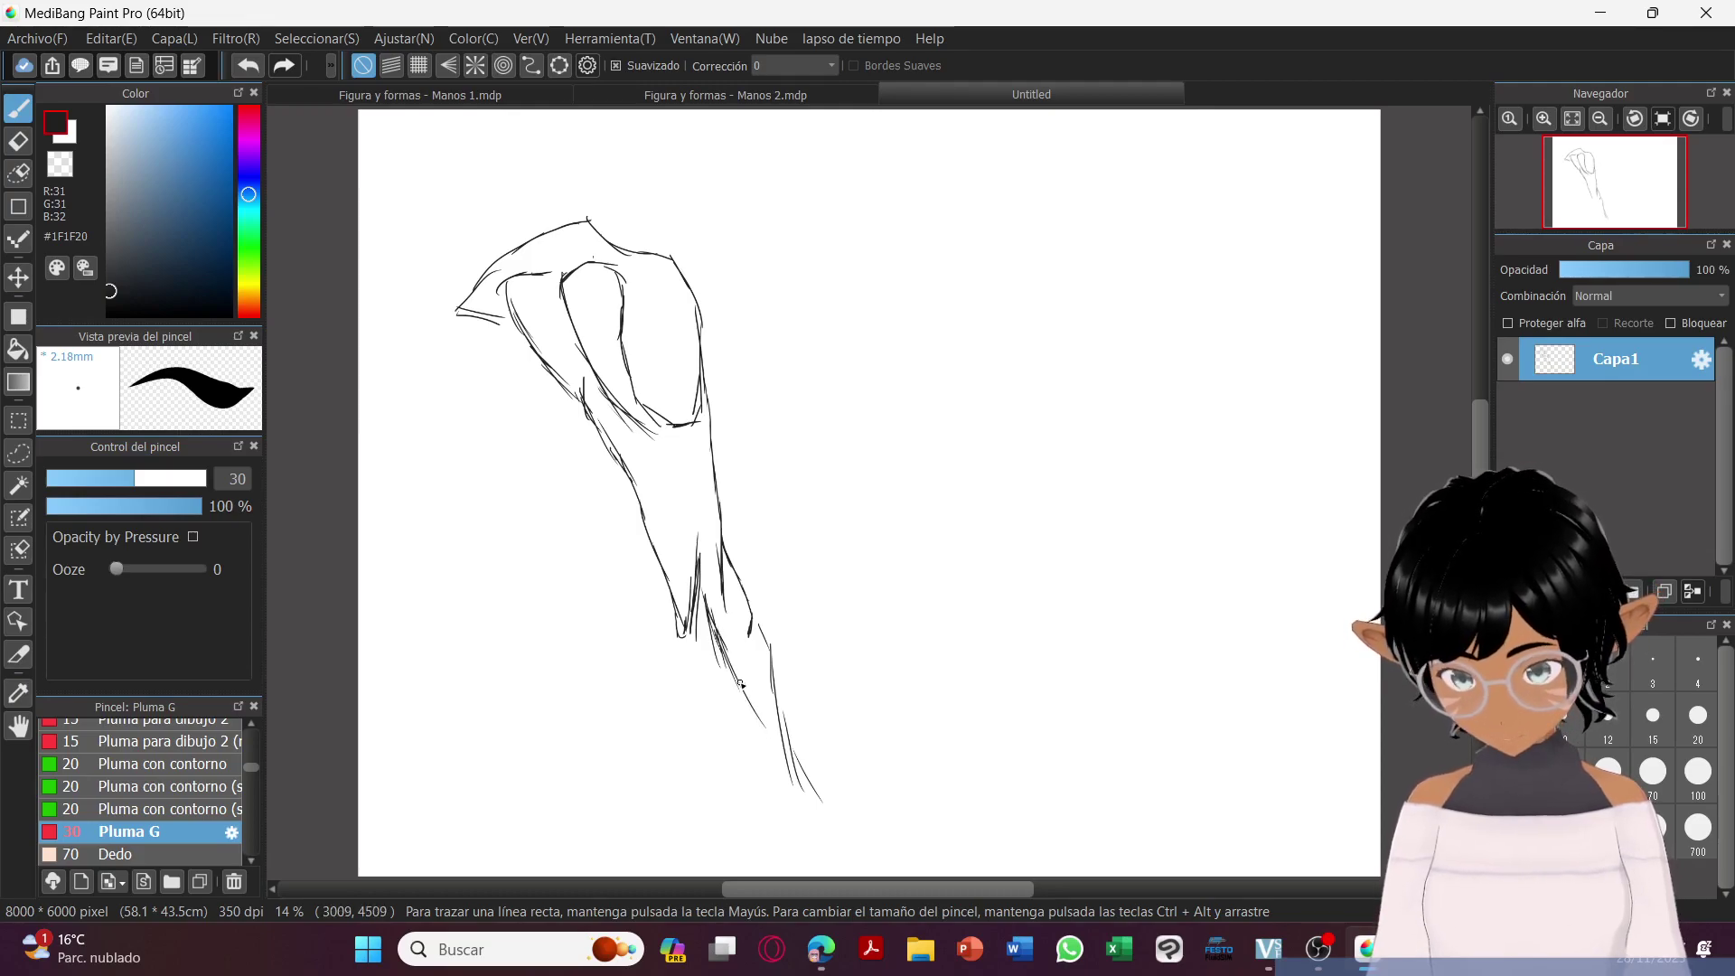
{"action": "left_click_drag", "start_coordinate": [725, 655], "coordinate": [808, 785]}
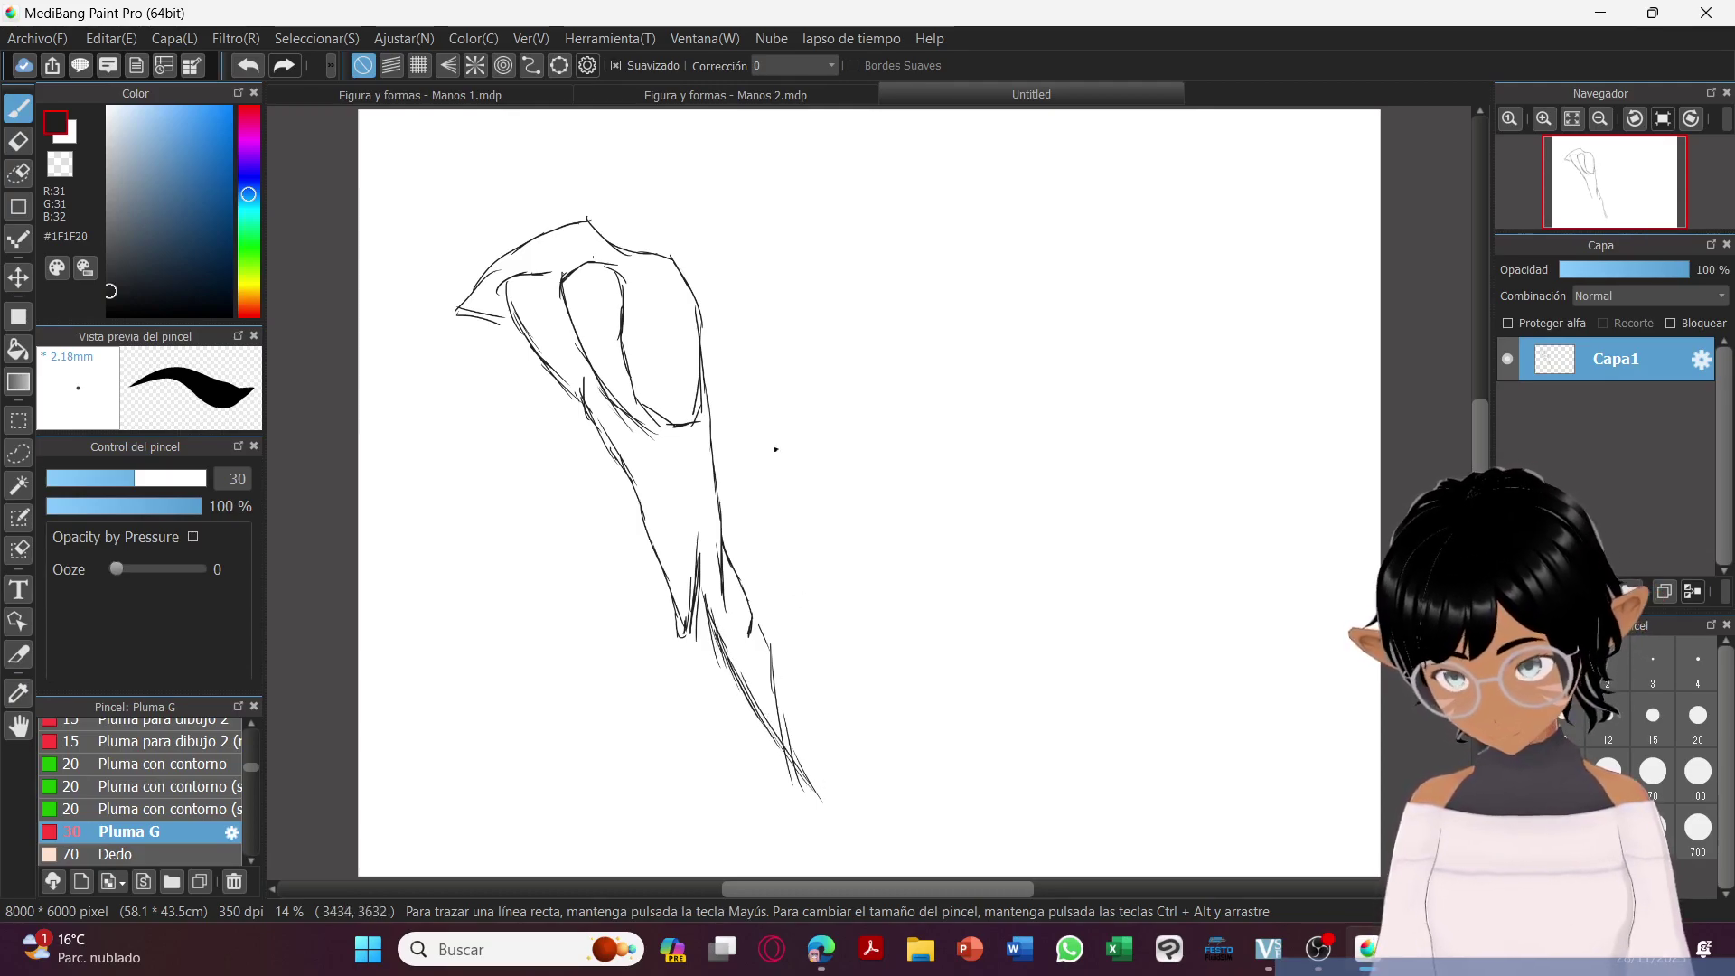
Transform the whole arm sketch to a smaller size, move it up toward the canvas's upper-left area and apply the transformation.
{"action": "left_click", "coordinate": [350, 40]}
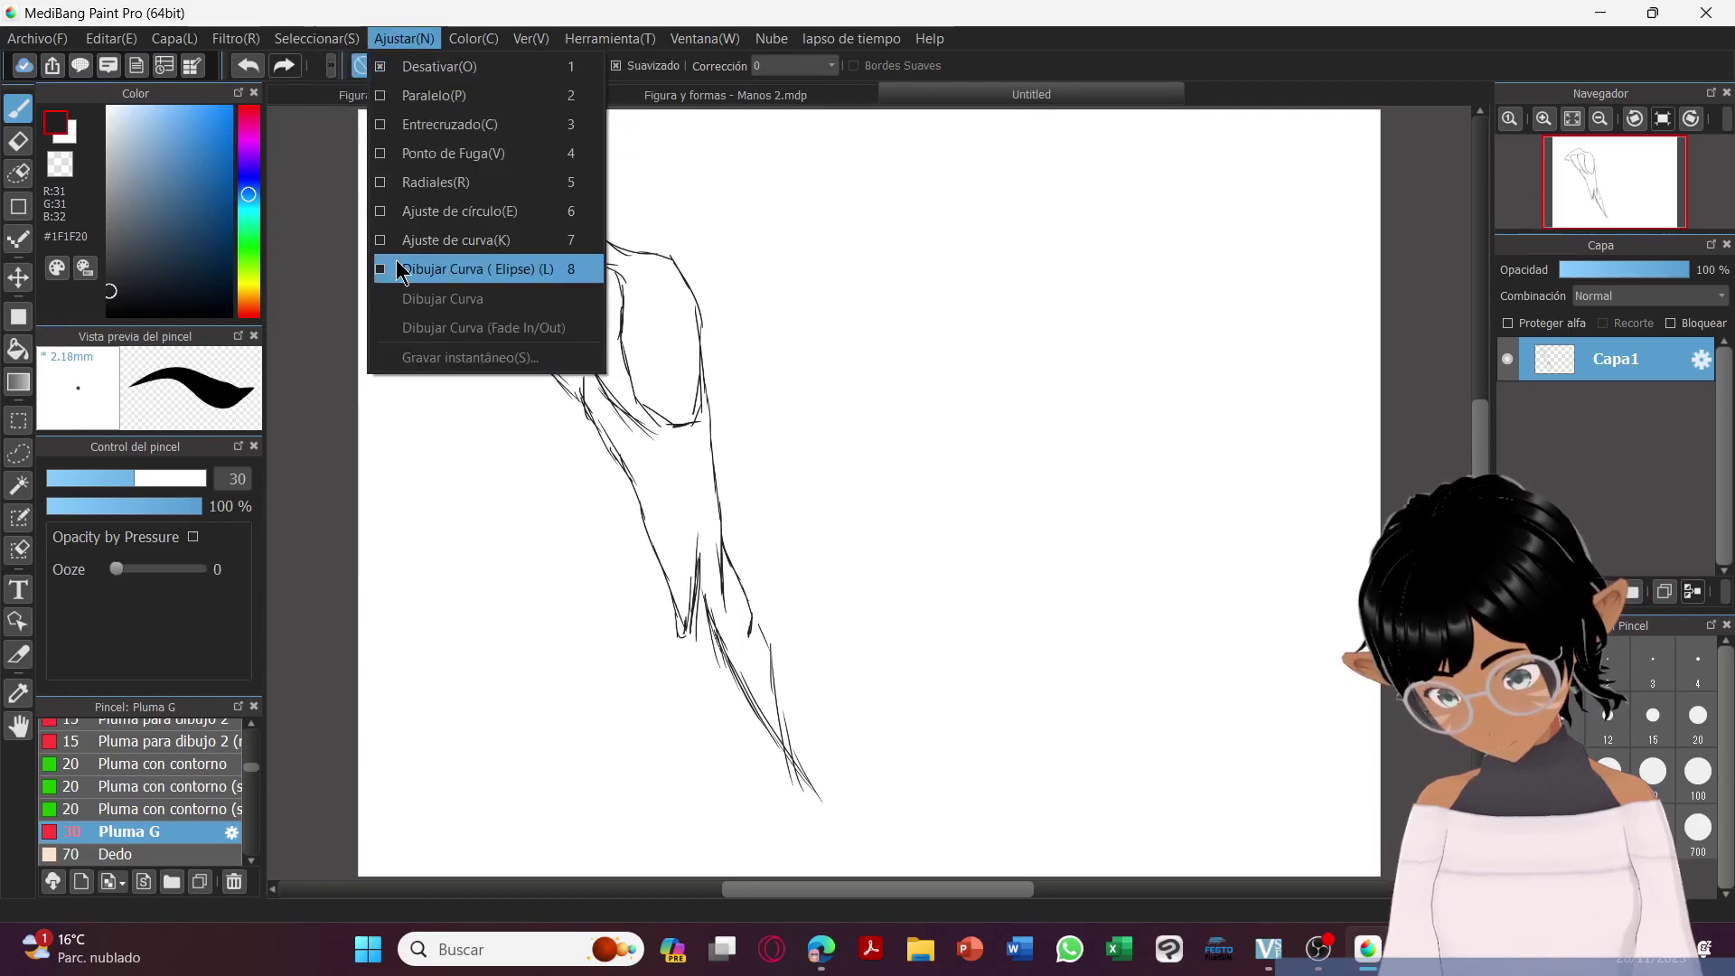
{"action": "left_click", "coordinate": [360, 302]}
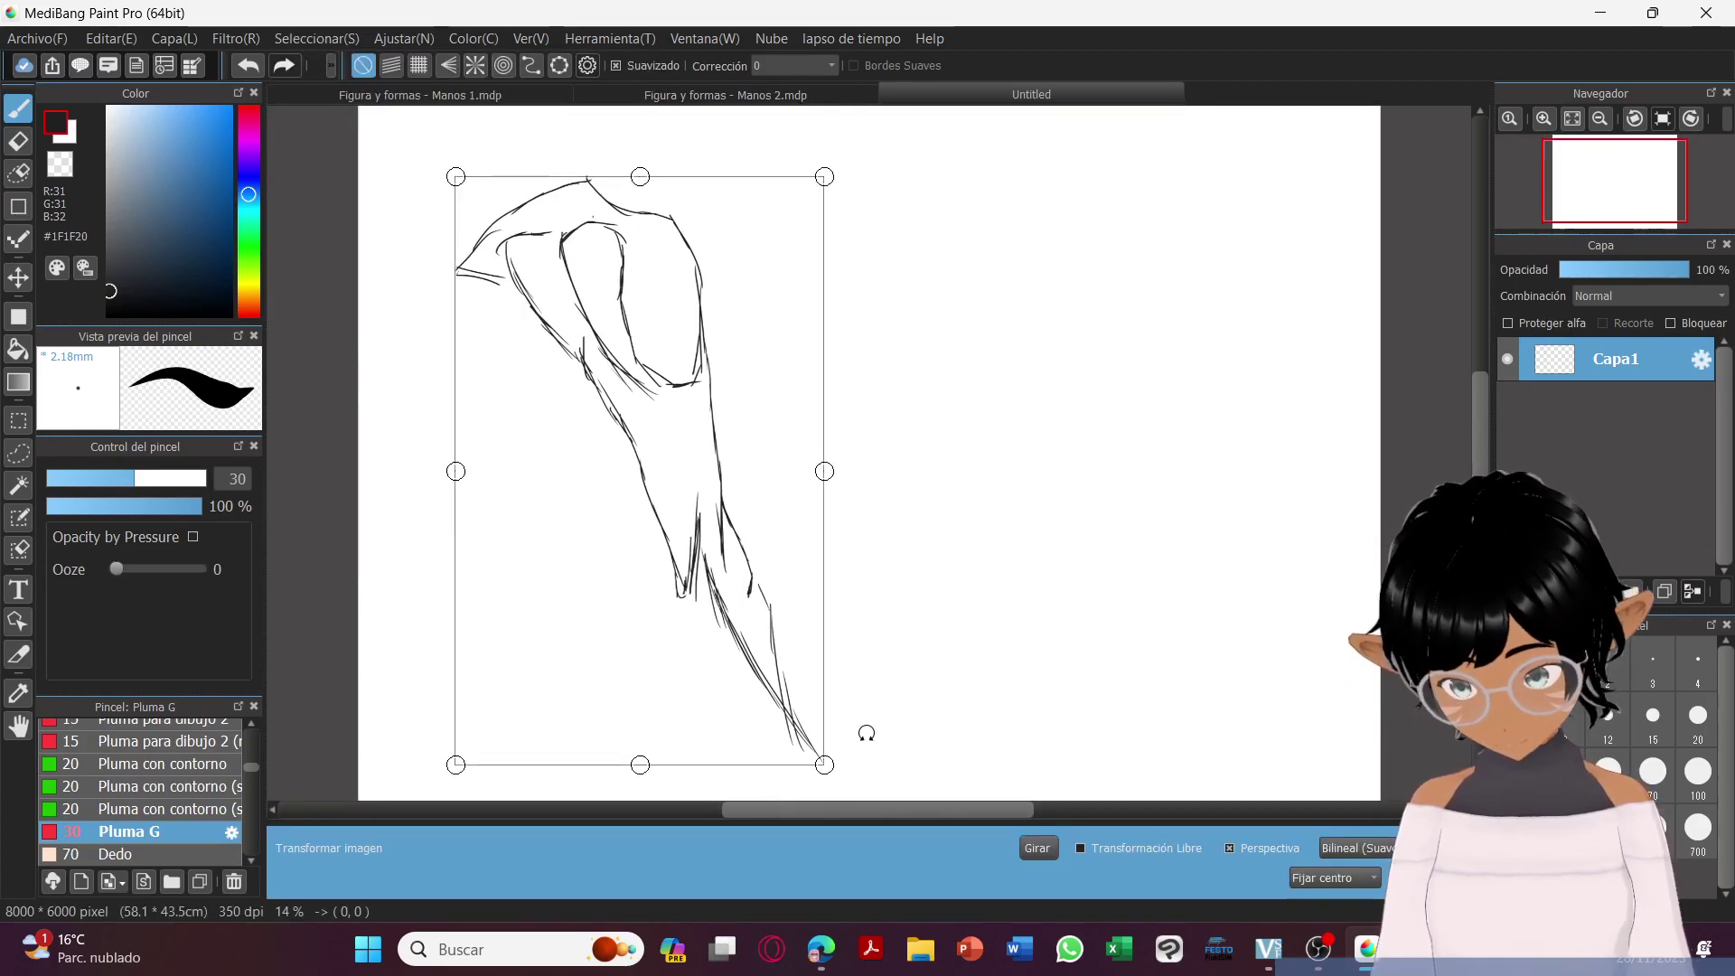
{"action": "left_click_drag", "start_coordinate": [824, 763], "coordinate": [774, 689]}
{"action": "left_click_drag", "start_coordinate": [705, 446], "coordinate": [676, 336]}
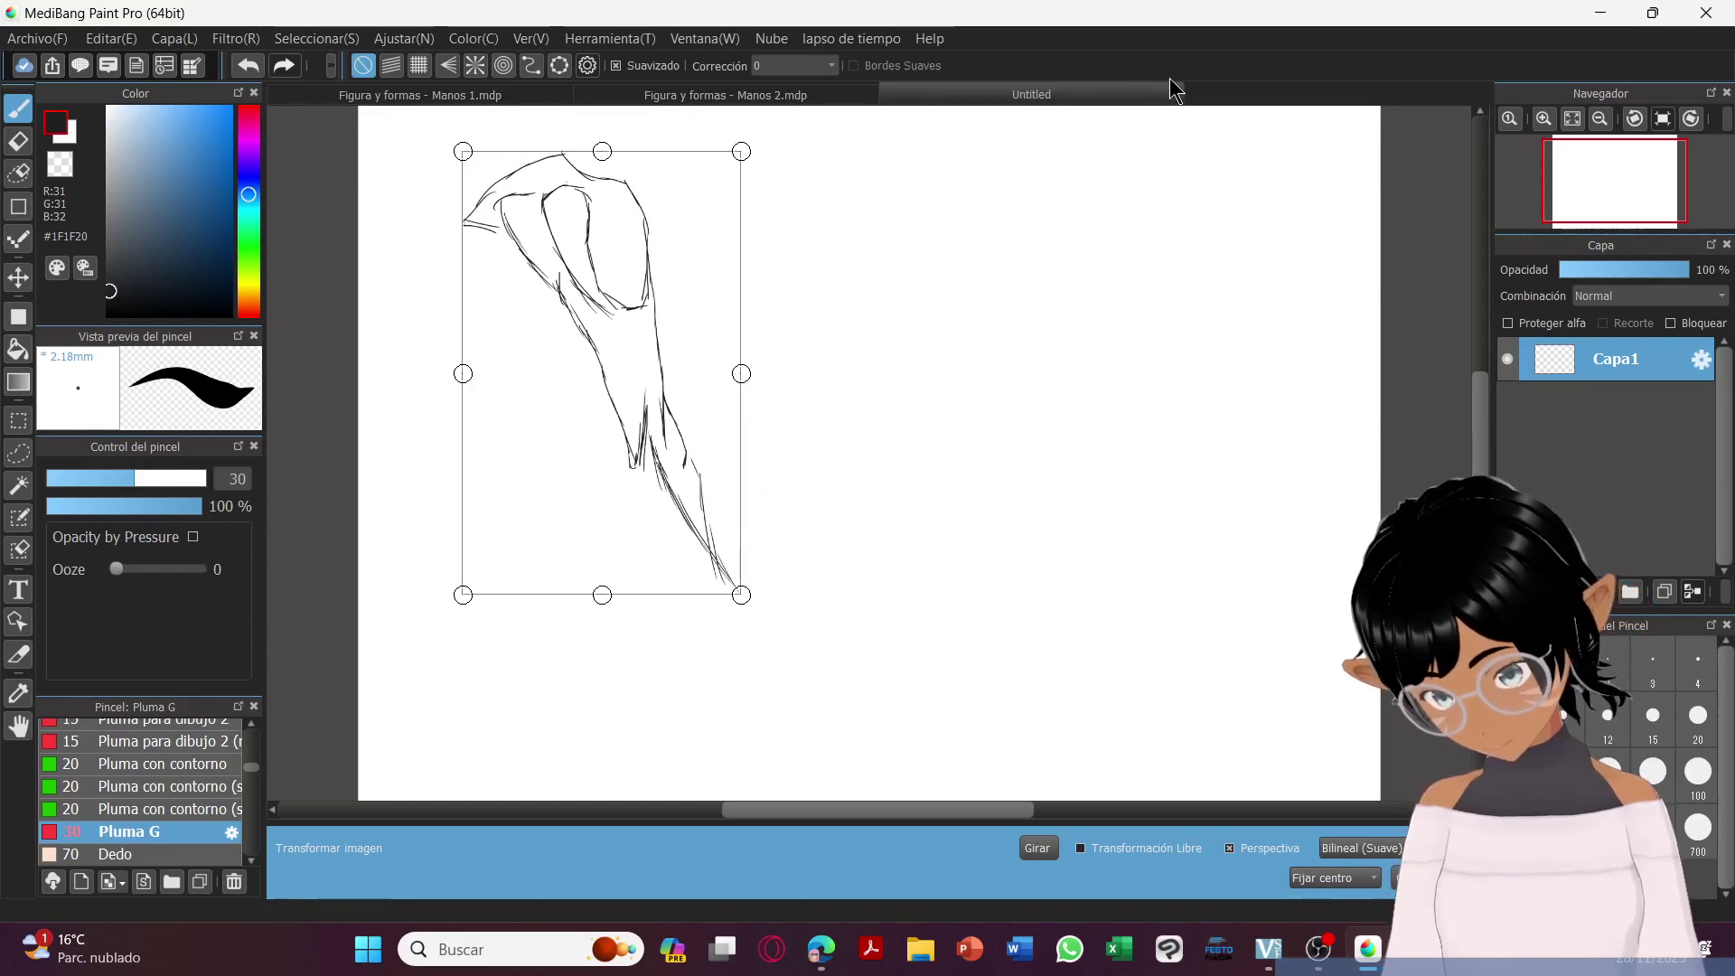
{"action": "left_click", "coordinate": [18, 452]}
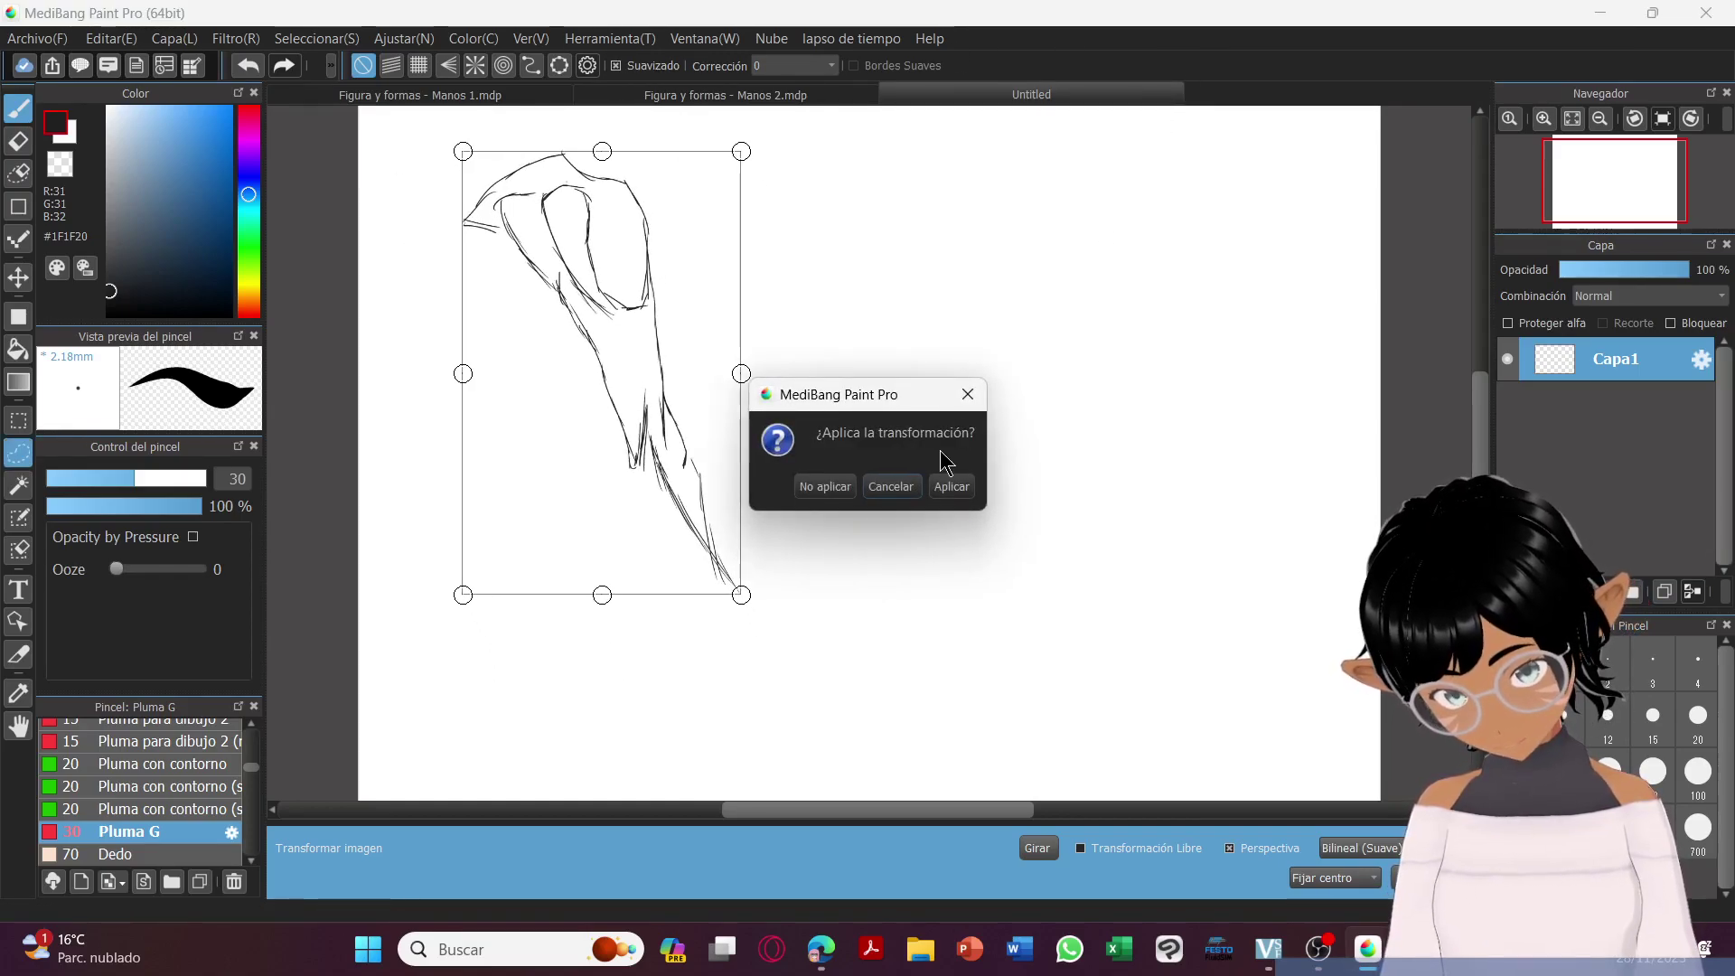
{"action": "left_click", "coordinate": [951, 486]}
Draw the inner forearm muscle below the elbow and its outer contour tapering down toward the wrist with the Pluma G brush.
{"action": "left_click", "coordinate": [23, 109]}
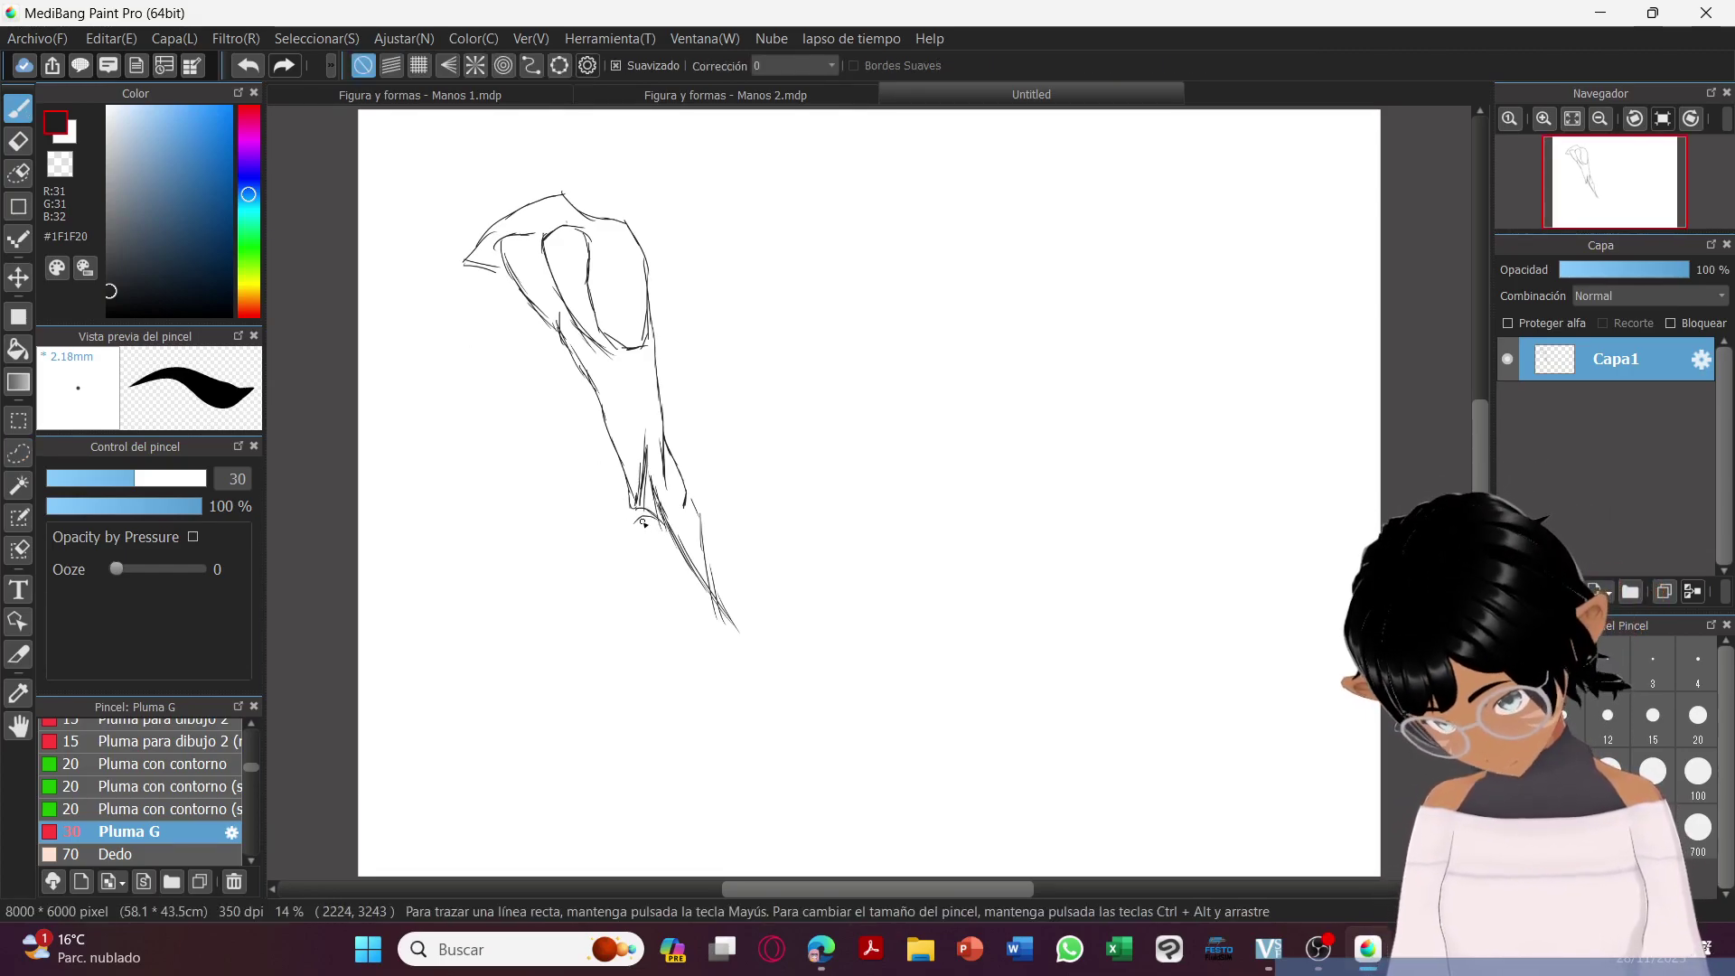
{"action": "left_click_drag", "start_coordinate": [640, 524], "coordinate": [677, 627]}
{"action": "left_click_drag", "start_coordinate": [650, 564], "coordinate": [682, 638]}
{"action": "mouse_move", "coordinate": [687, 569]}
{"action": "left_mouse_down"}
{"action": "mouse_move", "coordinate": [700, 602]}
{"action": "mouse_move", "coordinate": [667, 608]}
{"action": "mouse_move", "coordinate": [692, 648]}
{"action": "left_mouse_up"}
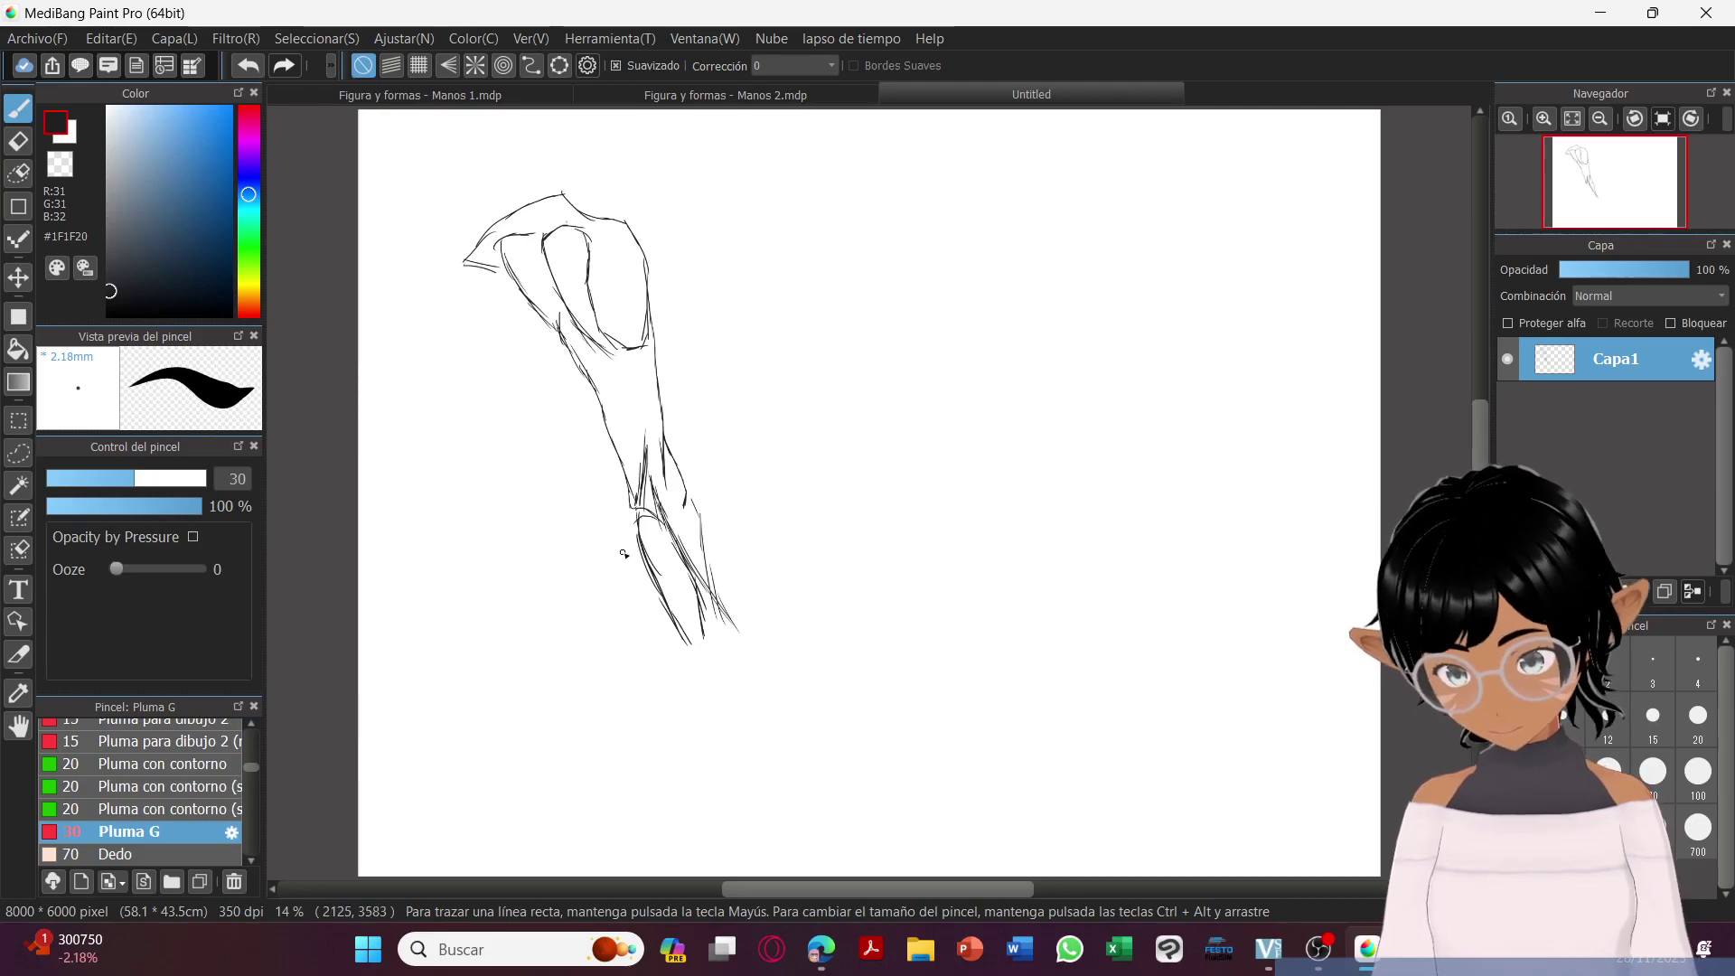
{"action": "mouse_move", "coordinate": [645, 566]}
{"action": "left_mouse_down"}
{"action": "mouse_move", "coordinate": [644, 609]}
{"action": "mouse_move", "coordinate": [646, 587]}
{"action": "mouse_move", "coordinate": [698, 709]}
{"action": "left_mouse_up"}
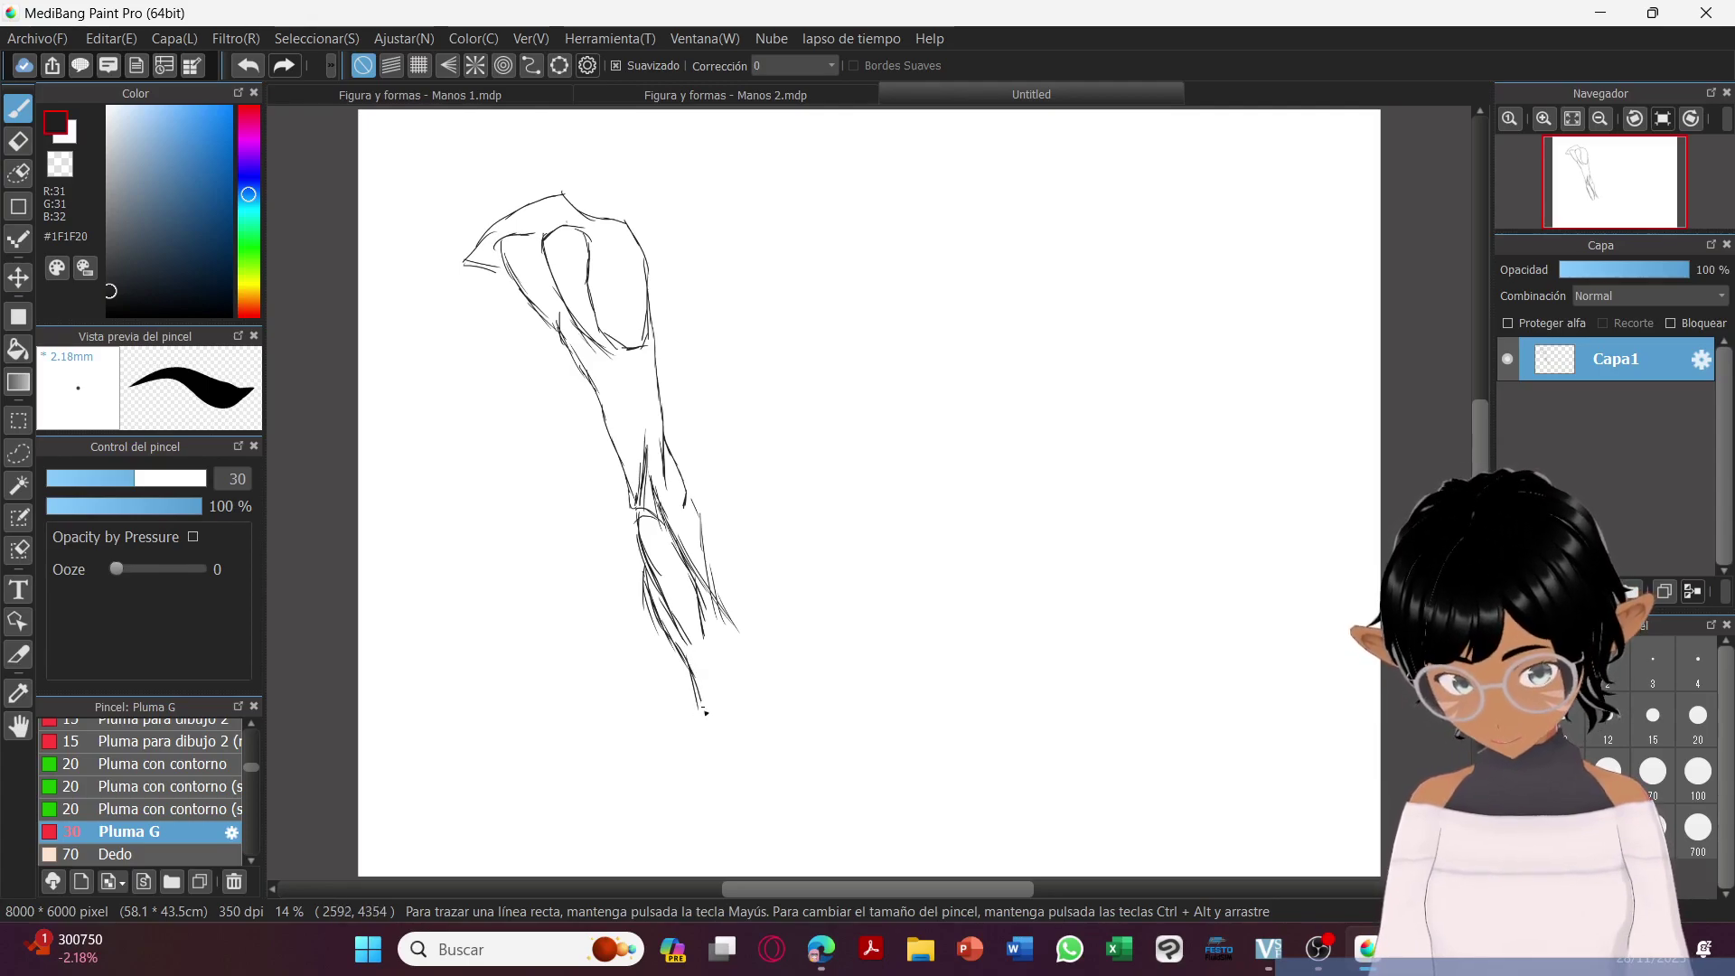
Complete the forearm's other side, close the wrist, and sketch the hand with bent fingers and an outstretched thumb.
{"action": "mouse_move", "coordinate": [721, 600]}
{"action": "left_mouse_down"}
{"action": "mouse_move", "coordinate": [768, 709]}
{"action": "mouse_move", "coordinate": [739, 715]}
{"action": "mouse_move", "coordinate": [775, 727]}
{"action": "mouse_move", "coordinate": [737, 714]}
{"action": "mouse_move", "coordinate": [706, 734]}
{"action": "mouse_move", "coordinate": [705, 716]}
{"action": "mouse_move", "coordinate": [719, 729]}
{"action": "mouse_move", "coordinate": [686, 786]}
{"action": "mouse_move", "coordinate": [724, 833]}
{"action": "left_mouse_up"}
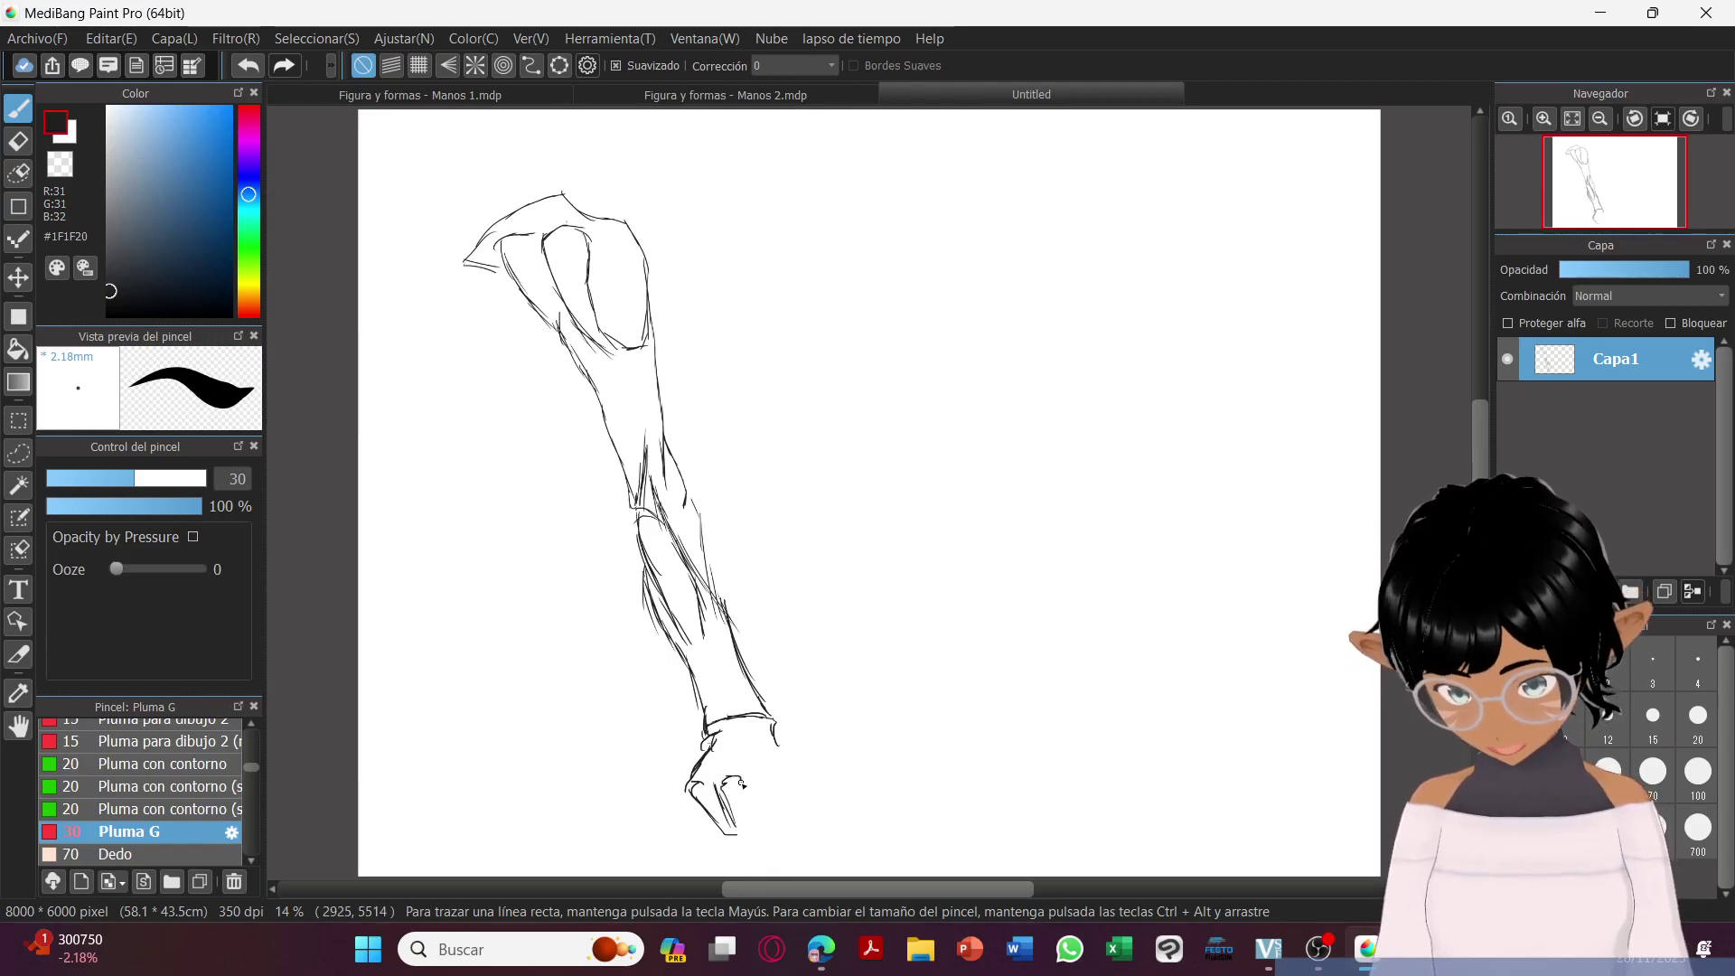
{"action": "left_click_drag", "start_coordinate": [741, 794], "coordinate": [748, 827]}
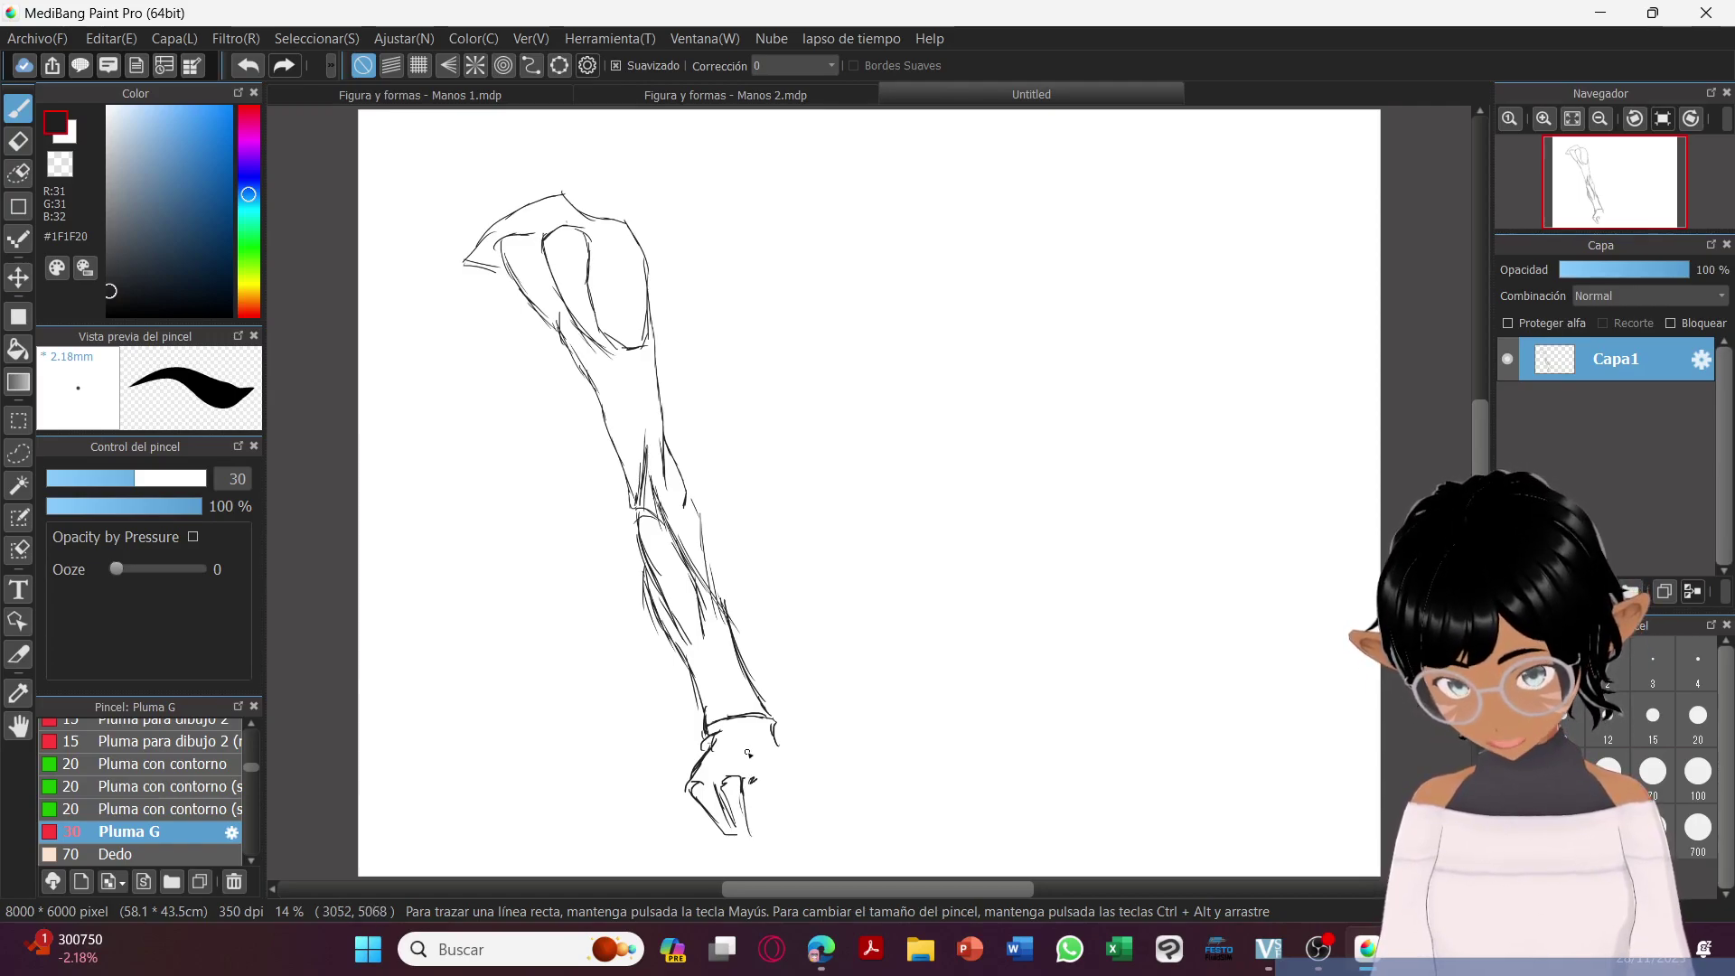
{"action": "mouse_move", "coordinate": [746, 789]}
{"action": "left_mouse_down"}
{"action": "mouse_move", "coordinate": [710, 770]}
{"action": "mouse_move", "coordinate": [711, 750]}
{"action": "mouse_move", "coordinate": [709, 766]}
{"action": "mouse_move", "coordinate": [761, 757]}
{"action": "mouse_move", "coordinate": [754, 808]}
{"action": "mouse_move", "coordinate": [771, 793]}
{"action": "mouse_move", "coordinate": [749, 832]}
{"action": "mouse_move", "coordinate": [768, 840]}
{"action": "mouse_move", "coordinate": [773, 811]}
{"action": "mouse_move", "coordinate": [774, 833]}
{"action": "mouse_move", "coordinate": [755, 830]}
{"action": "mouse_move", "coordinate": [804, 835]}
{"action": "left_mouse_up"}
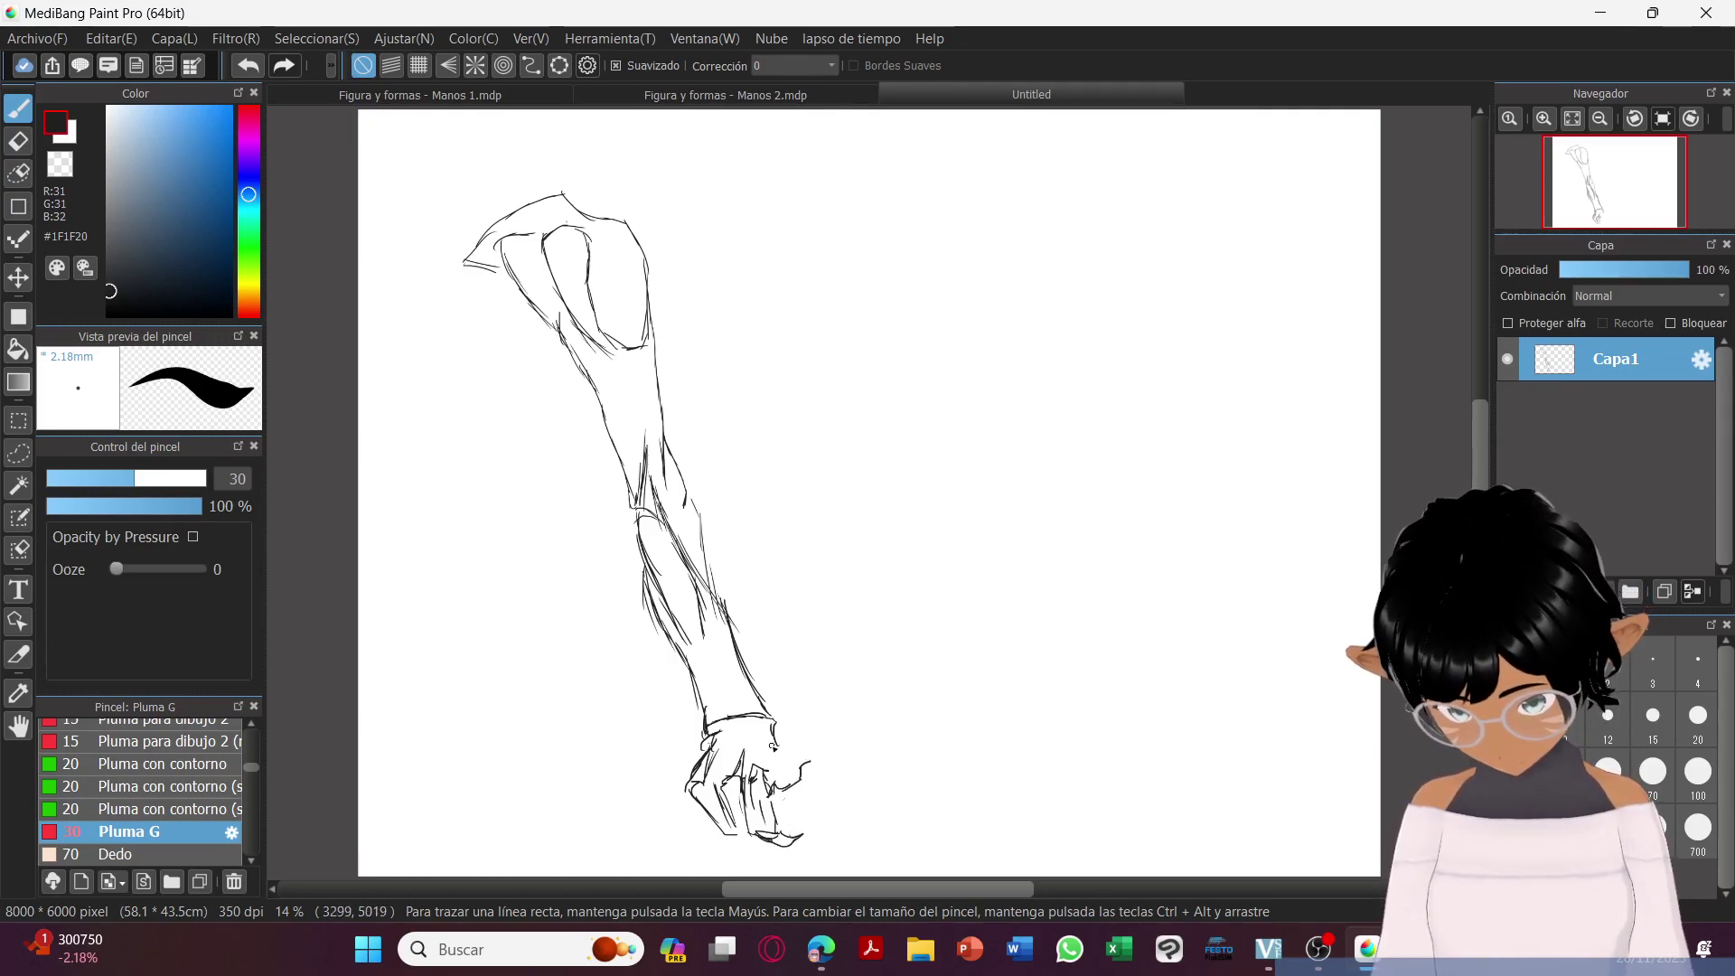
{"action": "mouse_move", "coordinate": [770, 741]}
{"action": "left_mouse_down"}
{"action": "mouse_move", "coordinate": [807, 750]}
{"action": "mouse_move", "coordinate": [790, 789]}
{"action": "mouse_move", "coordinate": [823, 779]}
{"action": "mouse_move", "coordinate": [836, 804]}
{"action": "mouse_move", "coordinate": [833, 759]}
{"action": "left_mouse_up"}
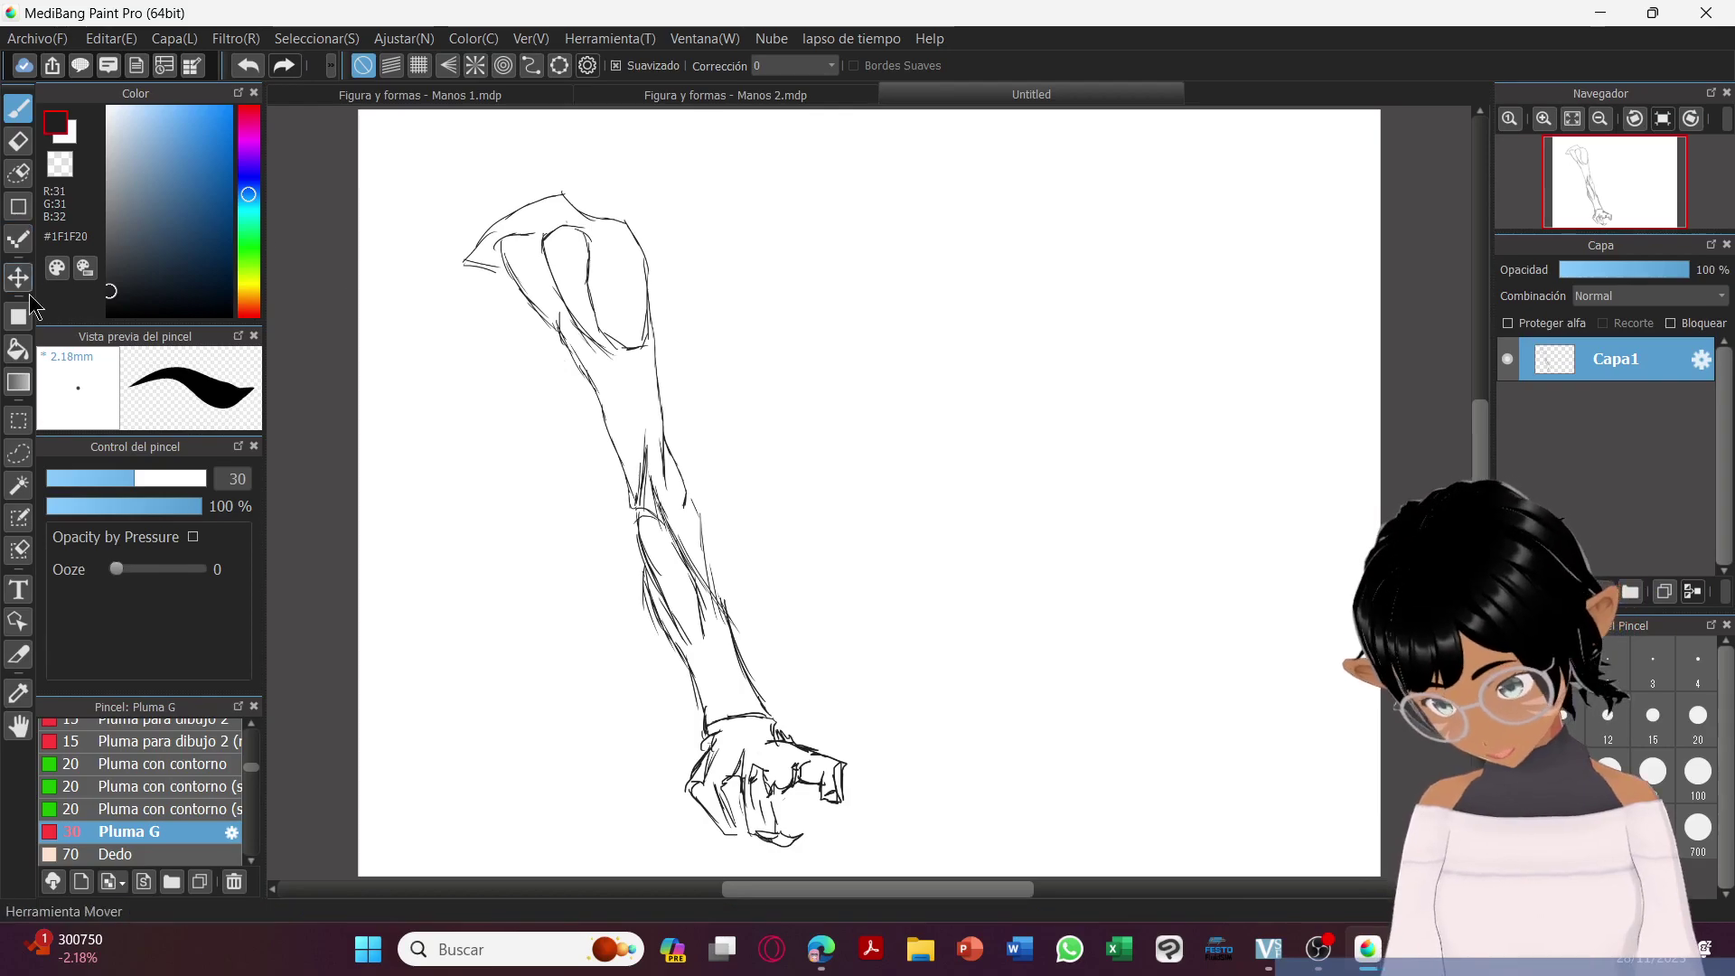
Lasso the hand, scale it down slightly at the wrist, apply the transformation and clear the selection.
{"action": "left_click", "coordinate": [18, 452]}
{"action": "mouse_move", "coordinate": [697, 754]}
{"action": "left_mouse_down"}
{"action": "mouse_move", "coordinate": [790, 743]}
{"action": "mouse_move", "coordinate": [895, 789]}
{"action": "mouse_move", "coordinate": [812, 855]}
{"action": "mouse_move", "coordinate": [652, 841]}
{"action": "mouse_move", "coordinate": [697, 739]}
{"action": "left_mouse_up"}
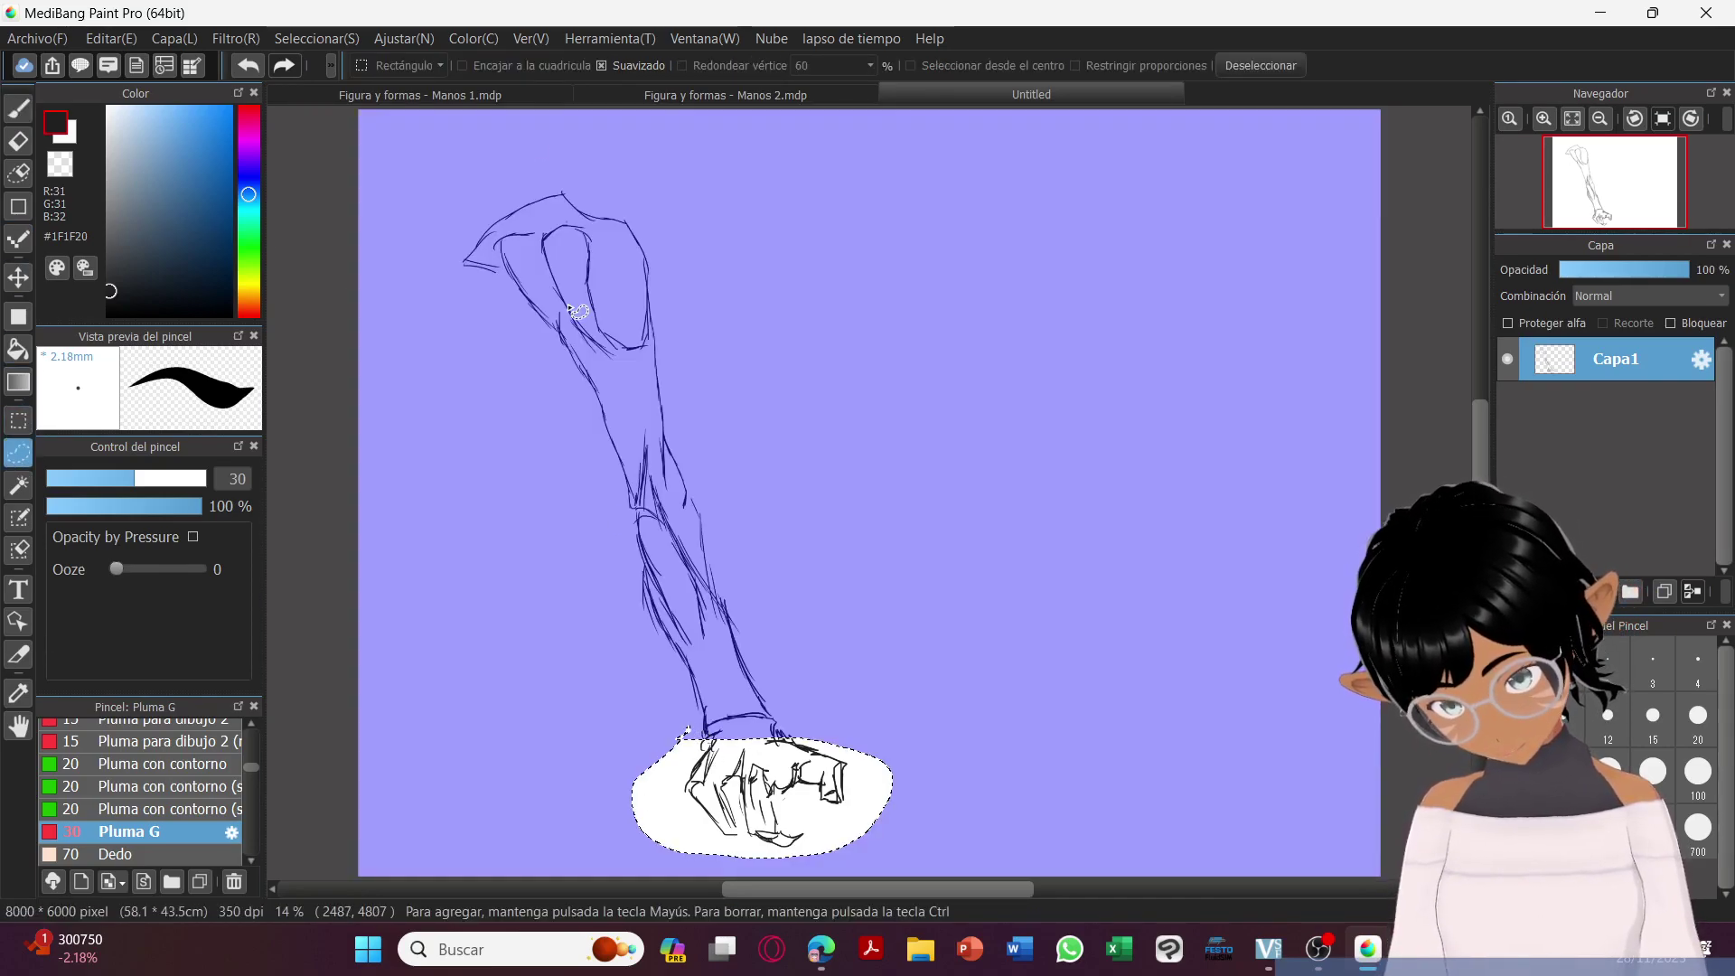
{"action": "left_click", "coordinate": [334, 38]}
{"action": "left_click", "coordinate": [352, 301]}
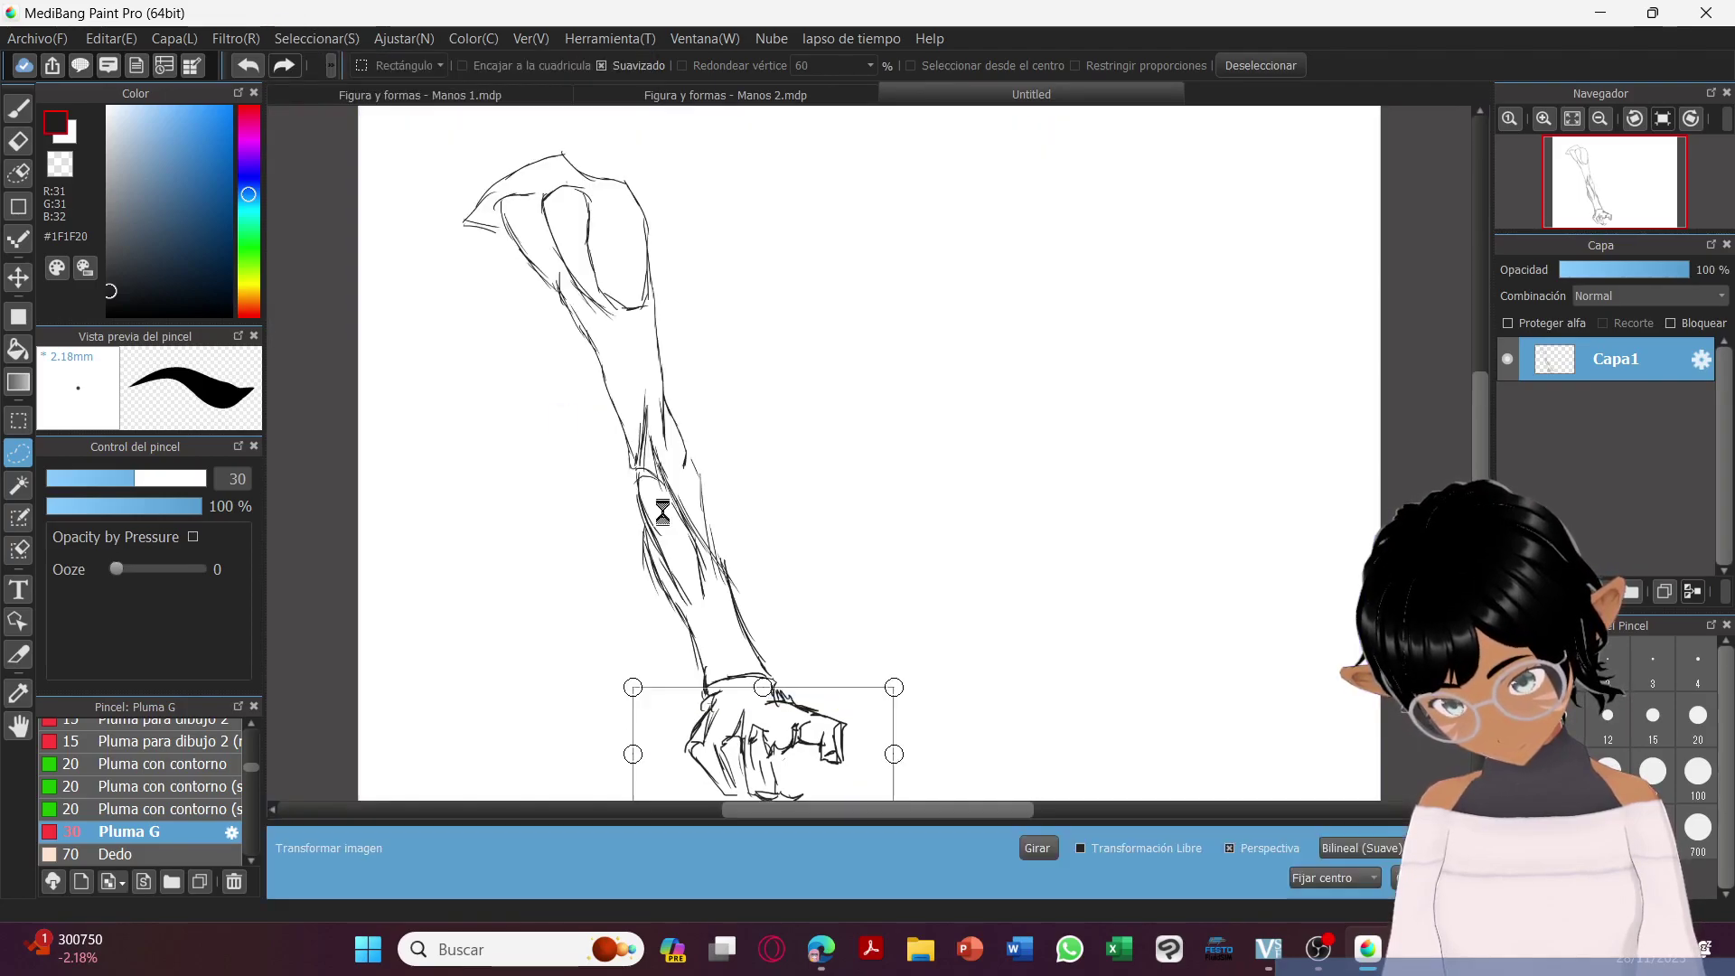
{"action": "left_click_drag", "start_coordinate": [881, 752], "coordinate": [870, 752]}
{"action": "left_click", "coordinate": [1260, 65]}
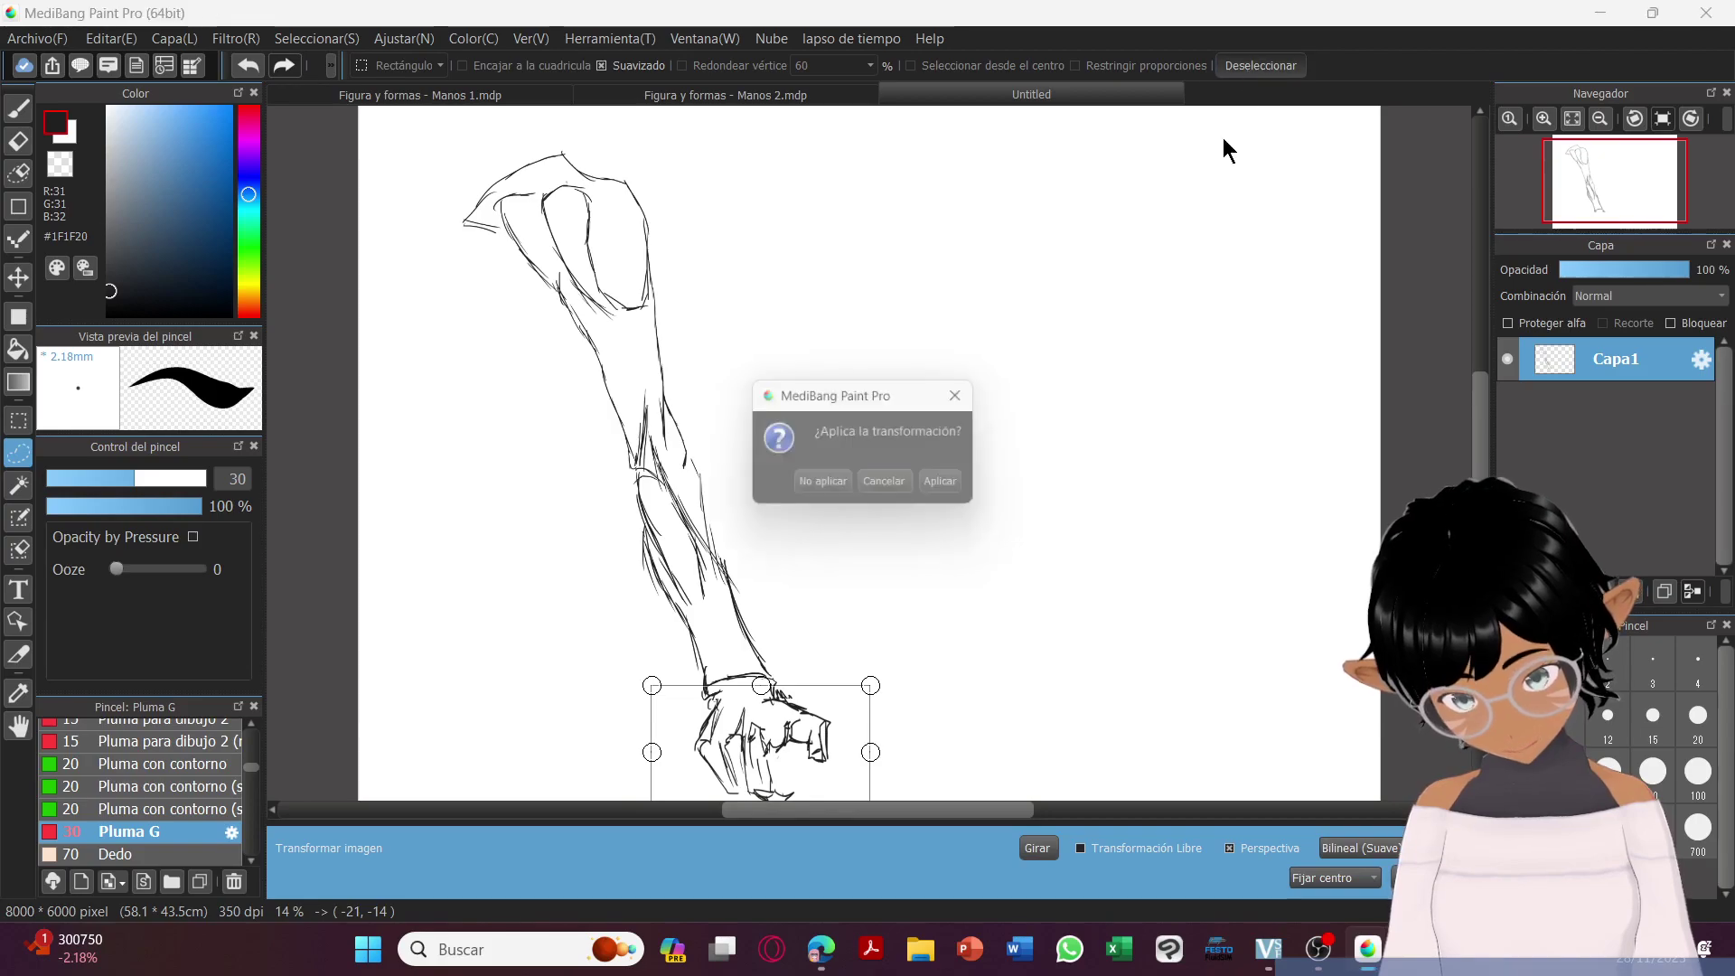
{"action": "left_click", "coordinate": [964, 476]}
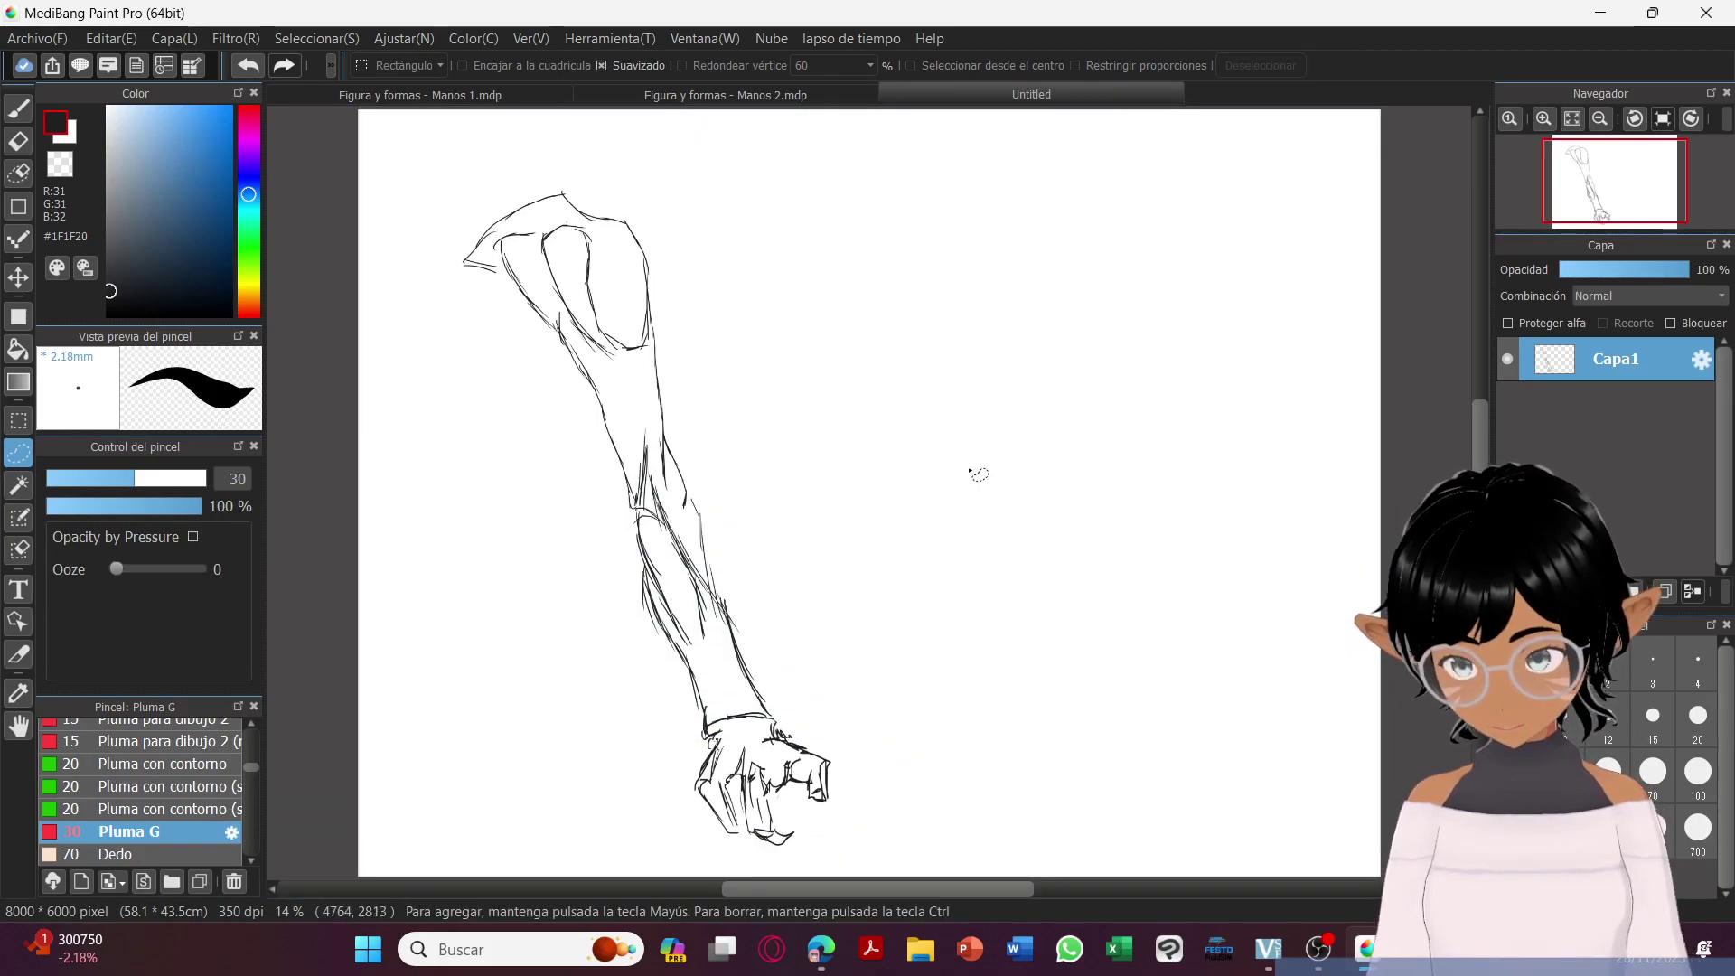
Refine the hand with the brush by extending the fingers and adding strokes that close their tips.
{"action": "left_click", "coordinate": [18, 109]}
{"action": "mouse_move", "coordinate": [737, 825]}
{"action": "left_mouse_down"}
{"action": "mouse_move", "coordinate": [755, 838]}
{"action": "mouse_move", "coordinate": [755, 820]}
{"action": "left_mouse_up"}
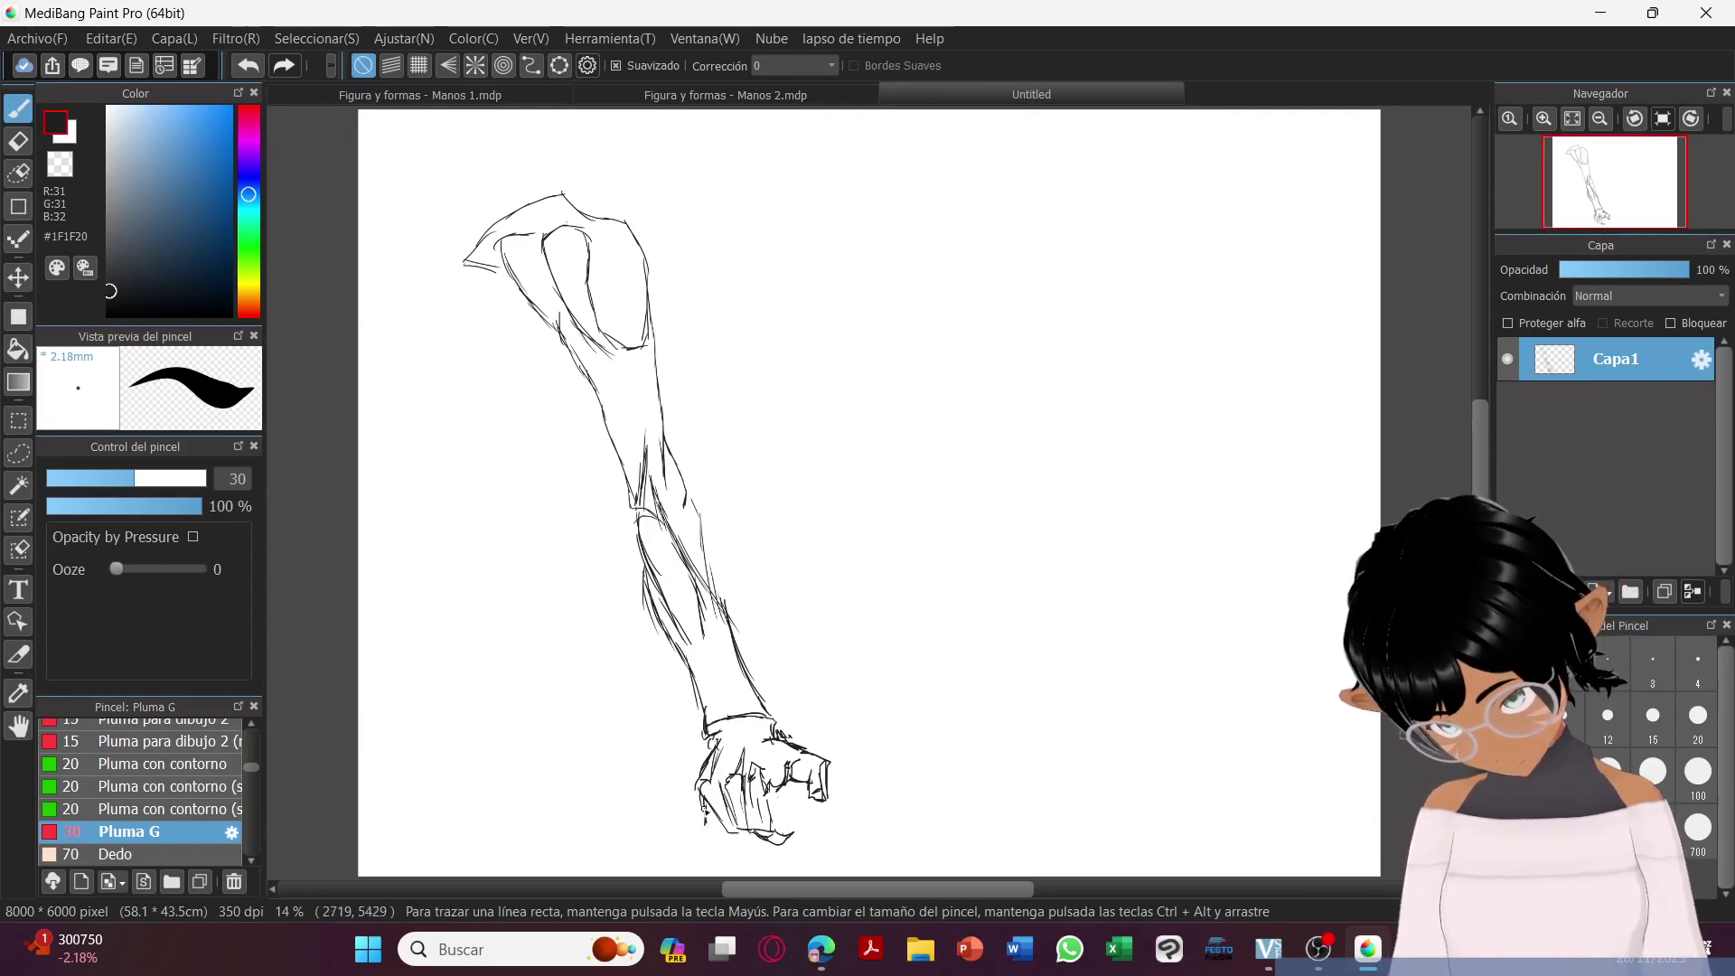
{"action": "left_click_drag", "start_coordinate": [716, 822], "coordinate": [707, 837]}
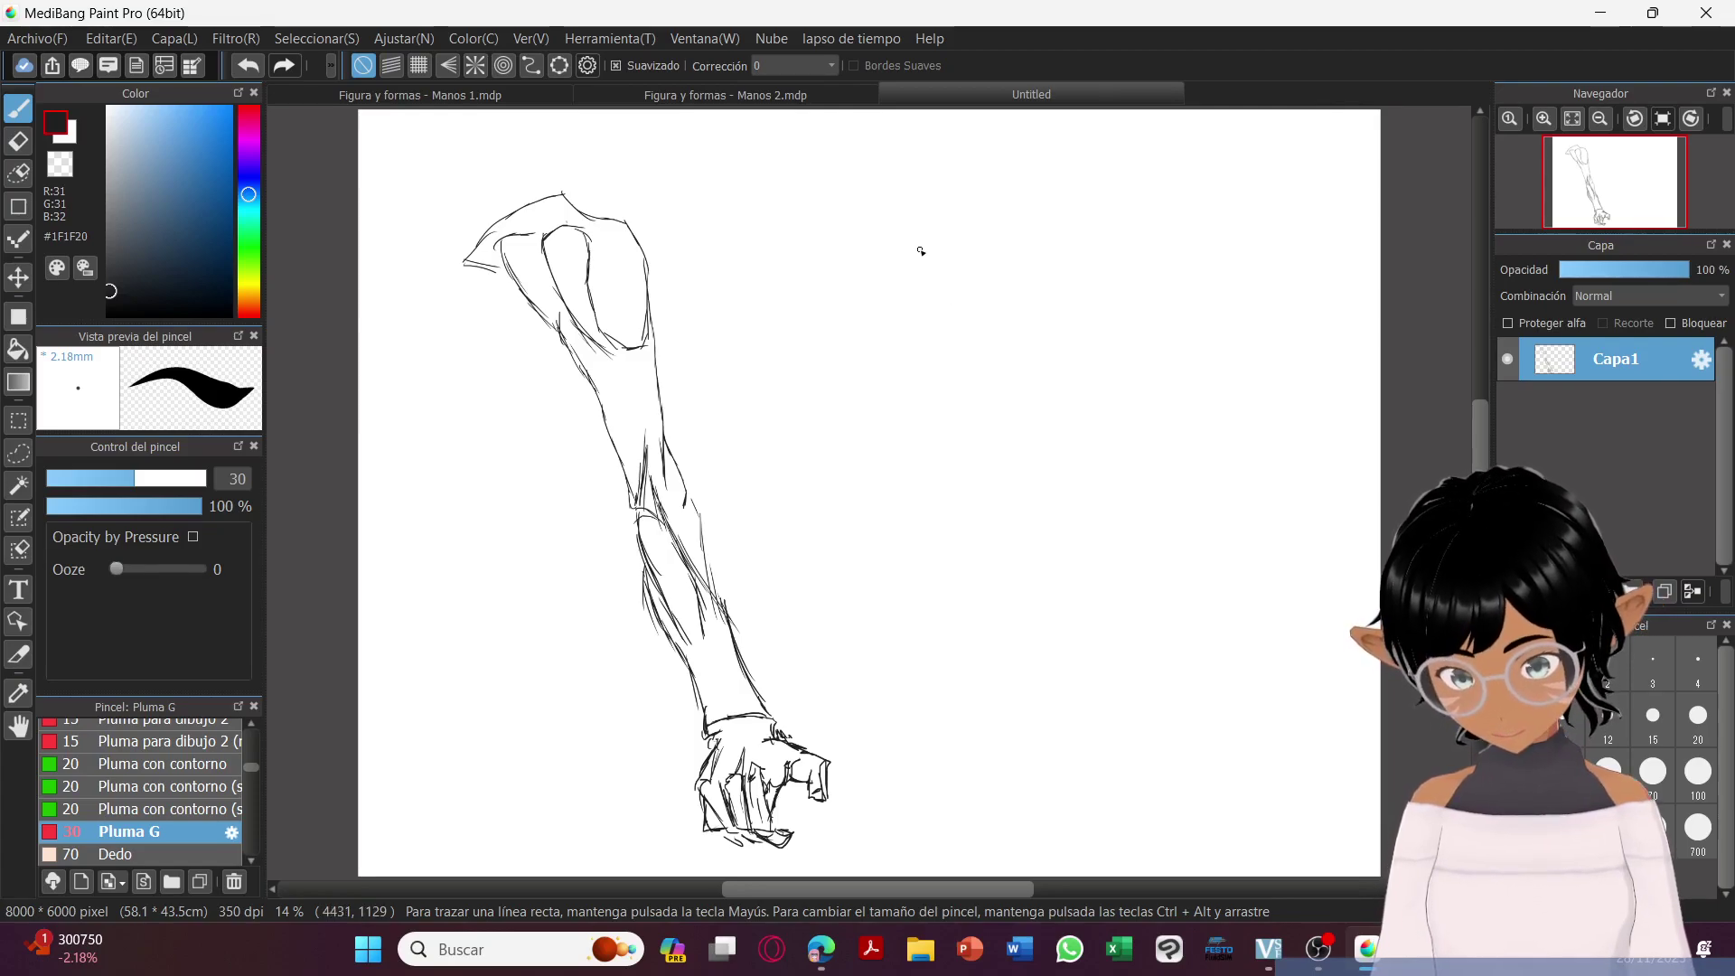
Sketch a hand with one raised finger, curled fingers and a palm narrowing to the wrist in the canvas's upper-right area.
{"action": "mouse_move", "coordinate": [923, 255]}
{"action": "left_mouse_down"}
{"action": "mouse_move", "coordinate": [937, 285]}
{"action": "mouse_move", "coordinate": [944, 262]}
{"action": "mouse_move", "coordinate": [945, 295]}
{"action": "left_mouse_up"}
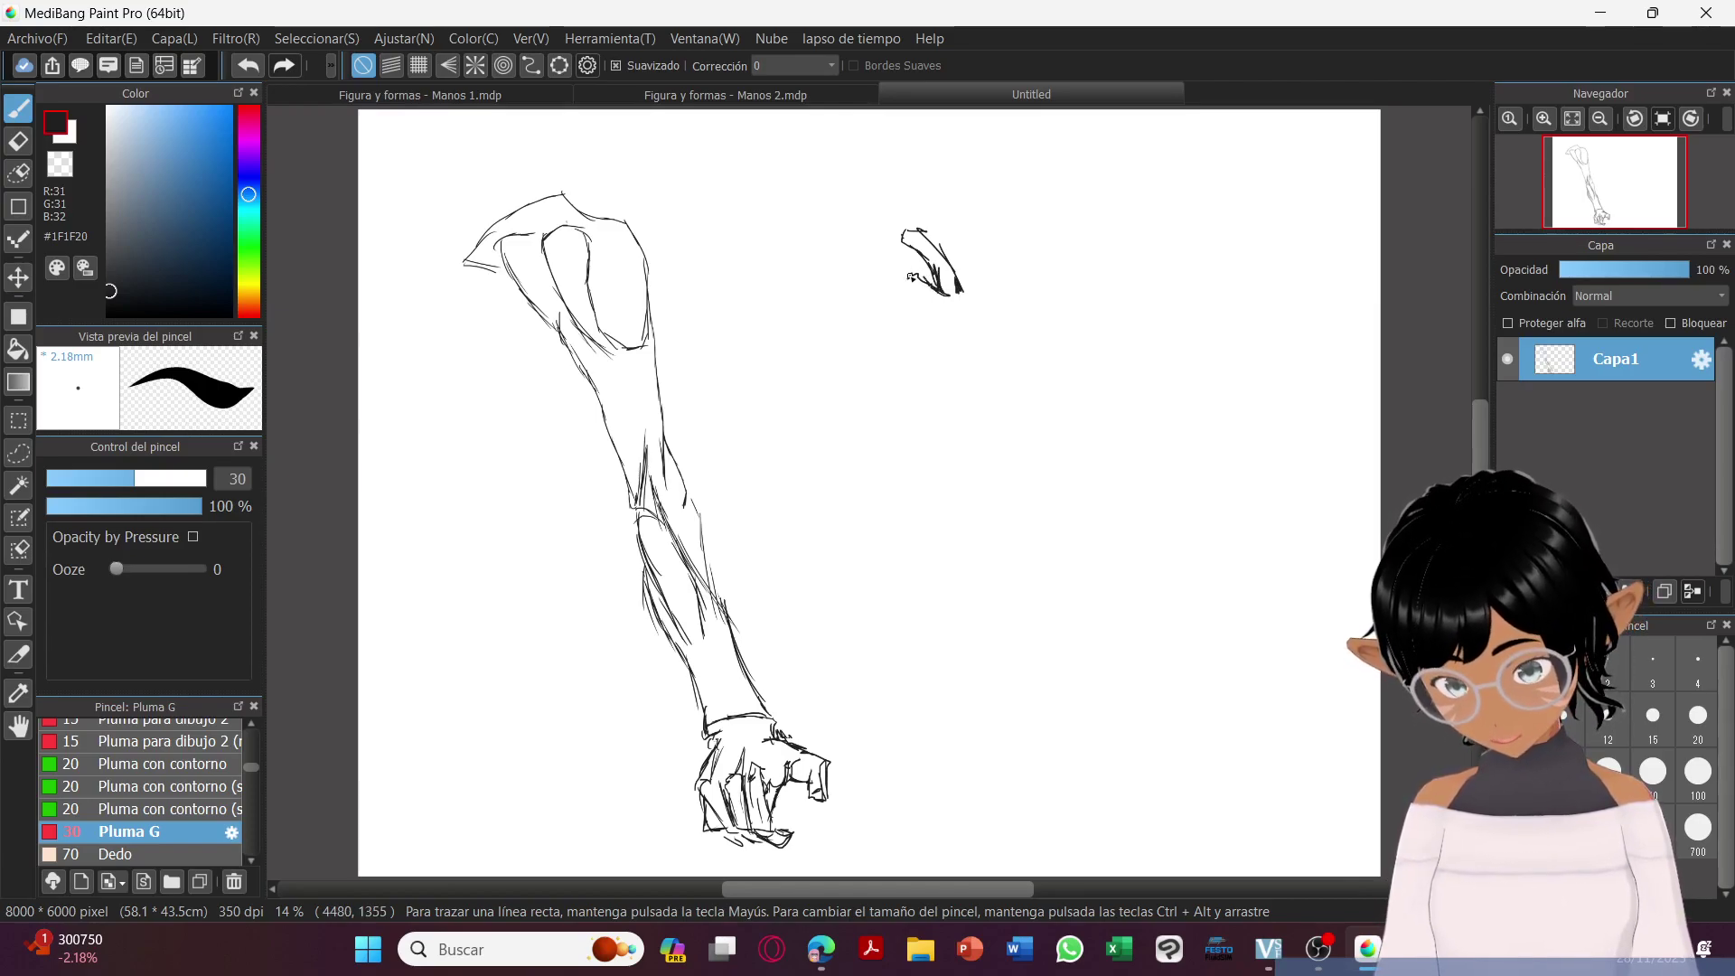
{"action": "left_click_drag", "start_coordinate": [911, 287], "coordinate": [924, 312]}
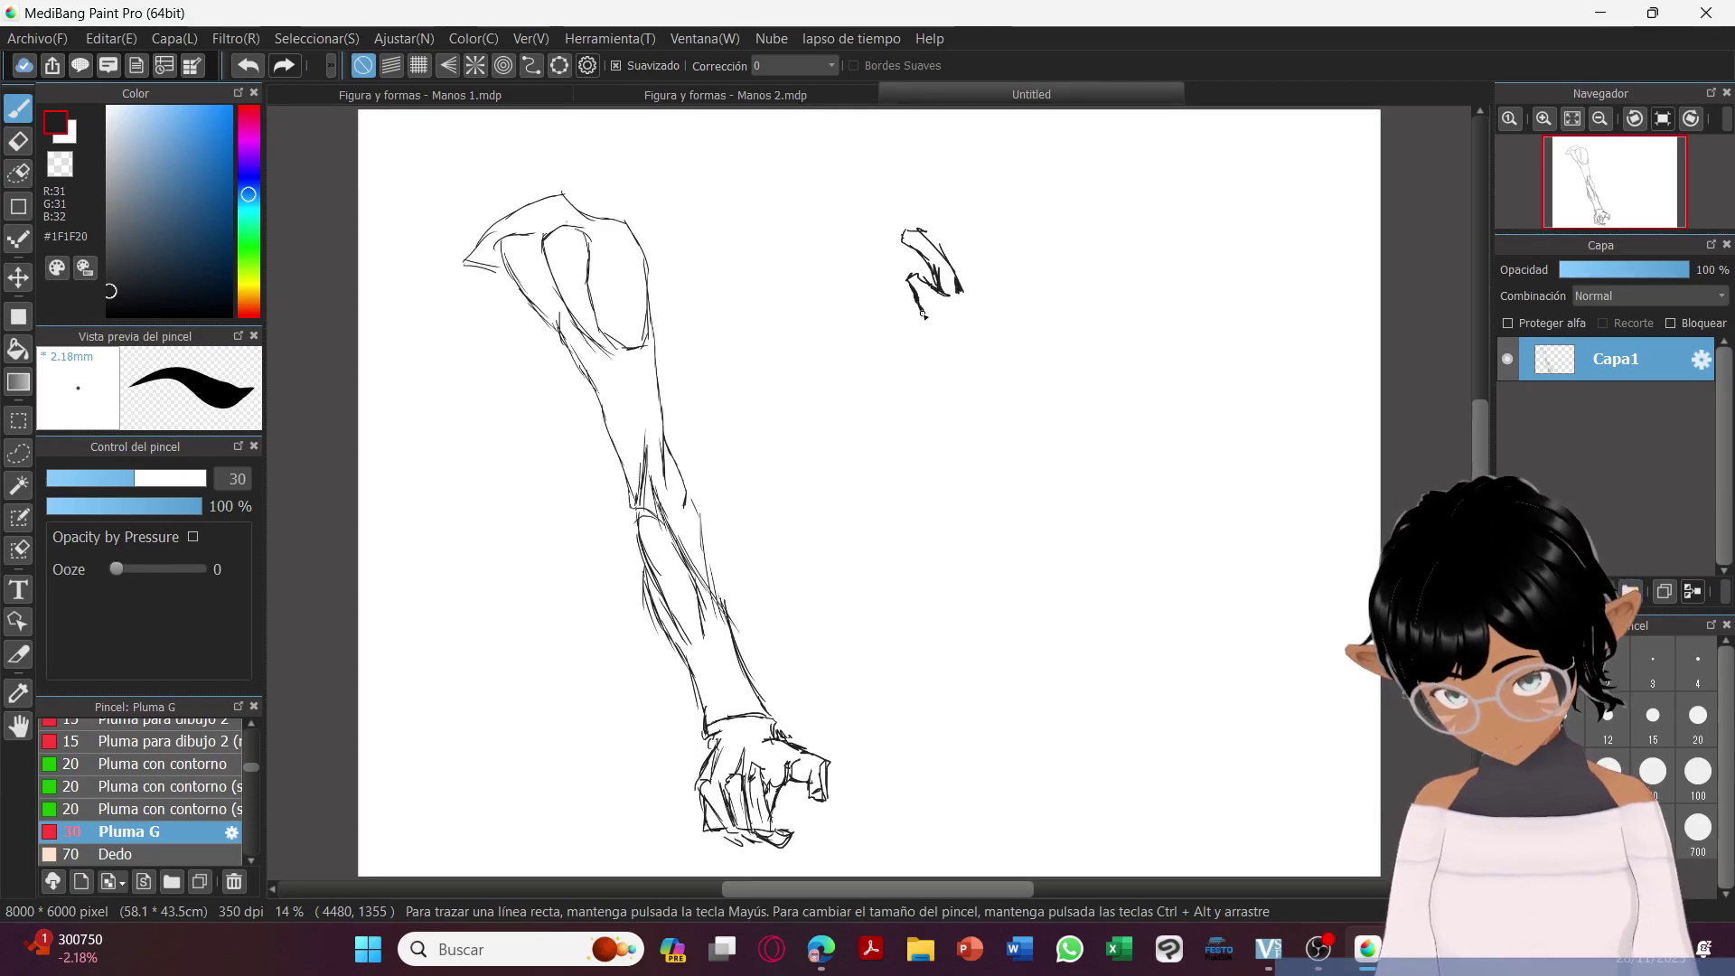
{"action": "left_click_drag", "start_coordinate": [915, 297], "coordinate": [897, 299]}
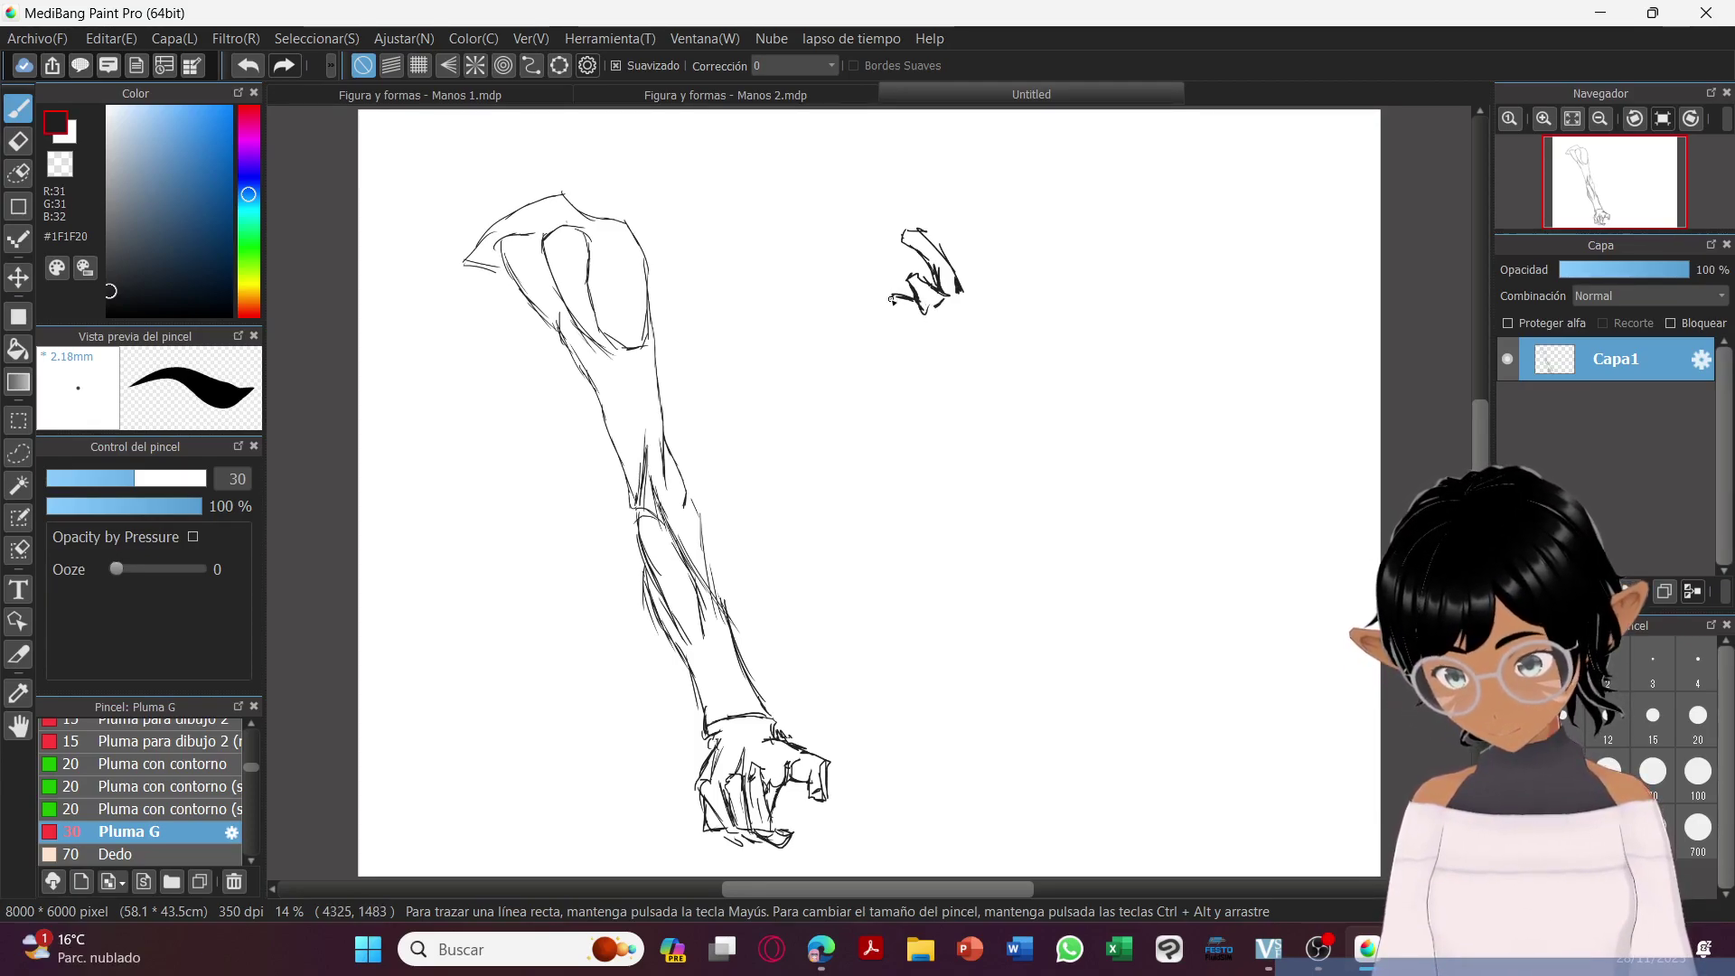
{"action": "left_click_drag", "start_coordinate": [899, 302], "coordinate": [880, 313]}
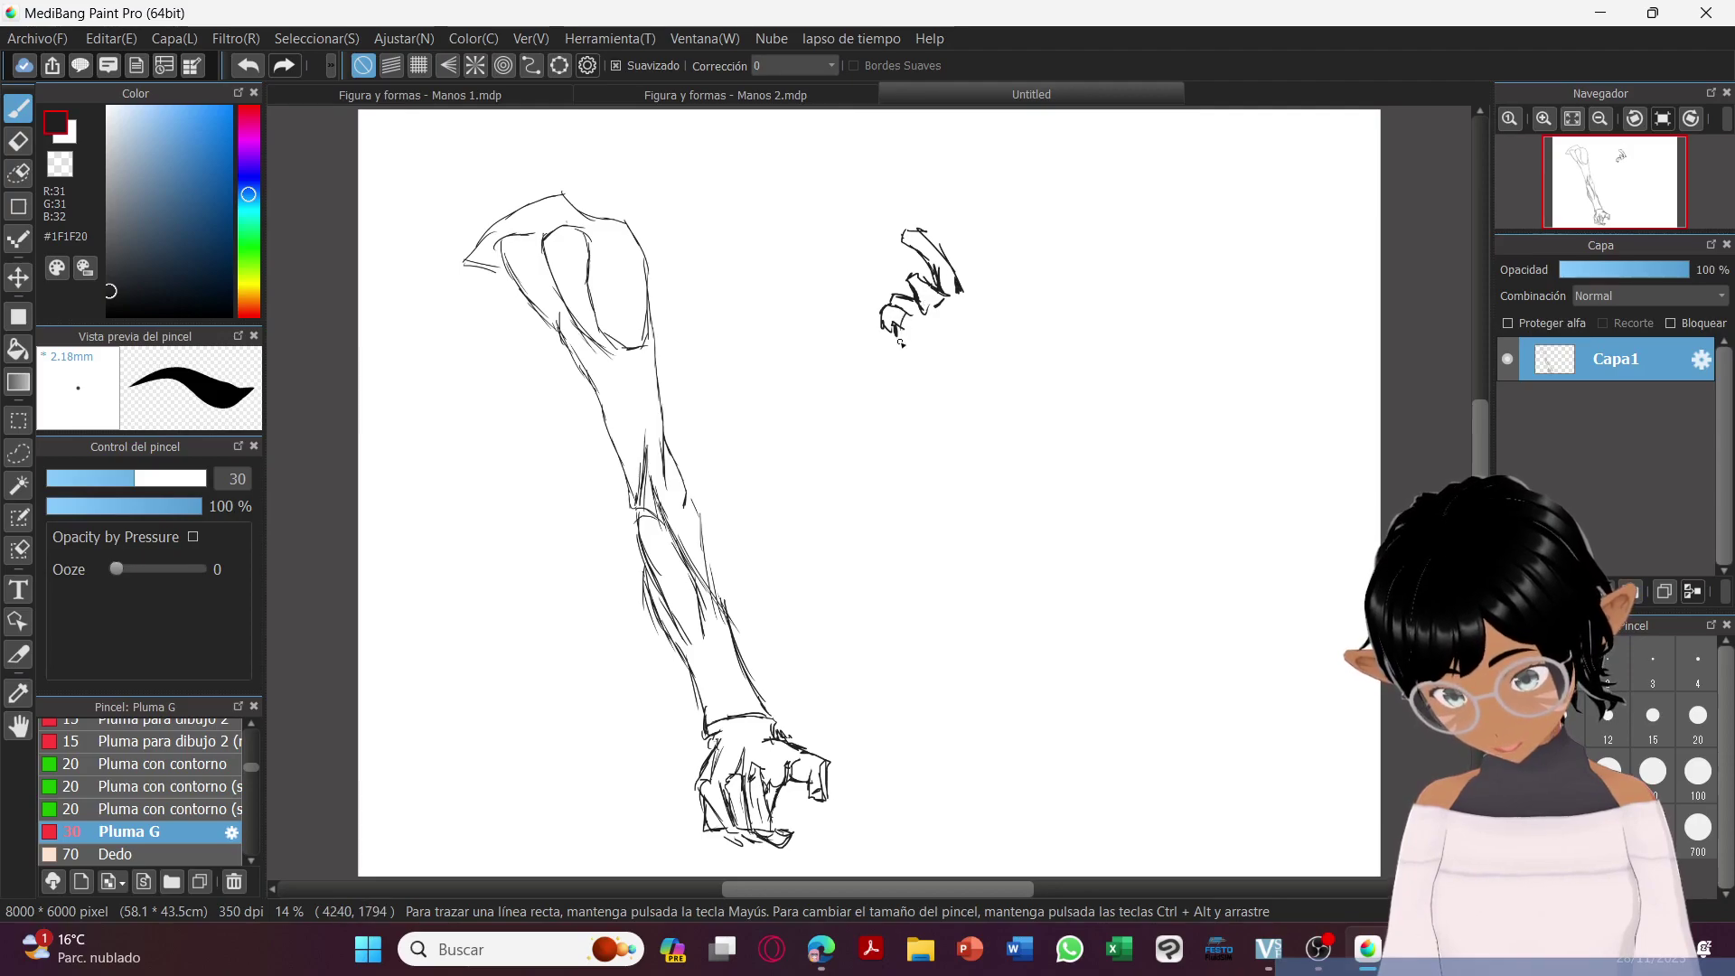
{"action": "left_click_drag", "start_coordinate": [921, 351], "coordinate": [931, 367]}
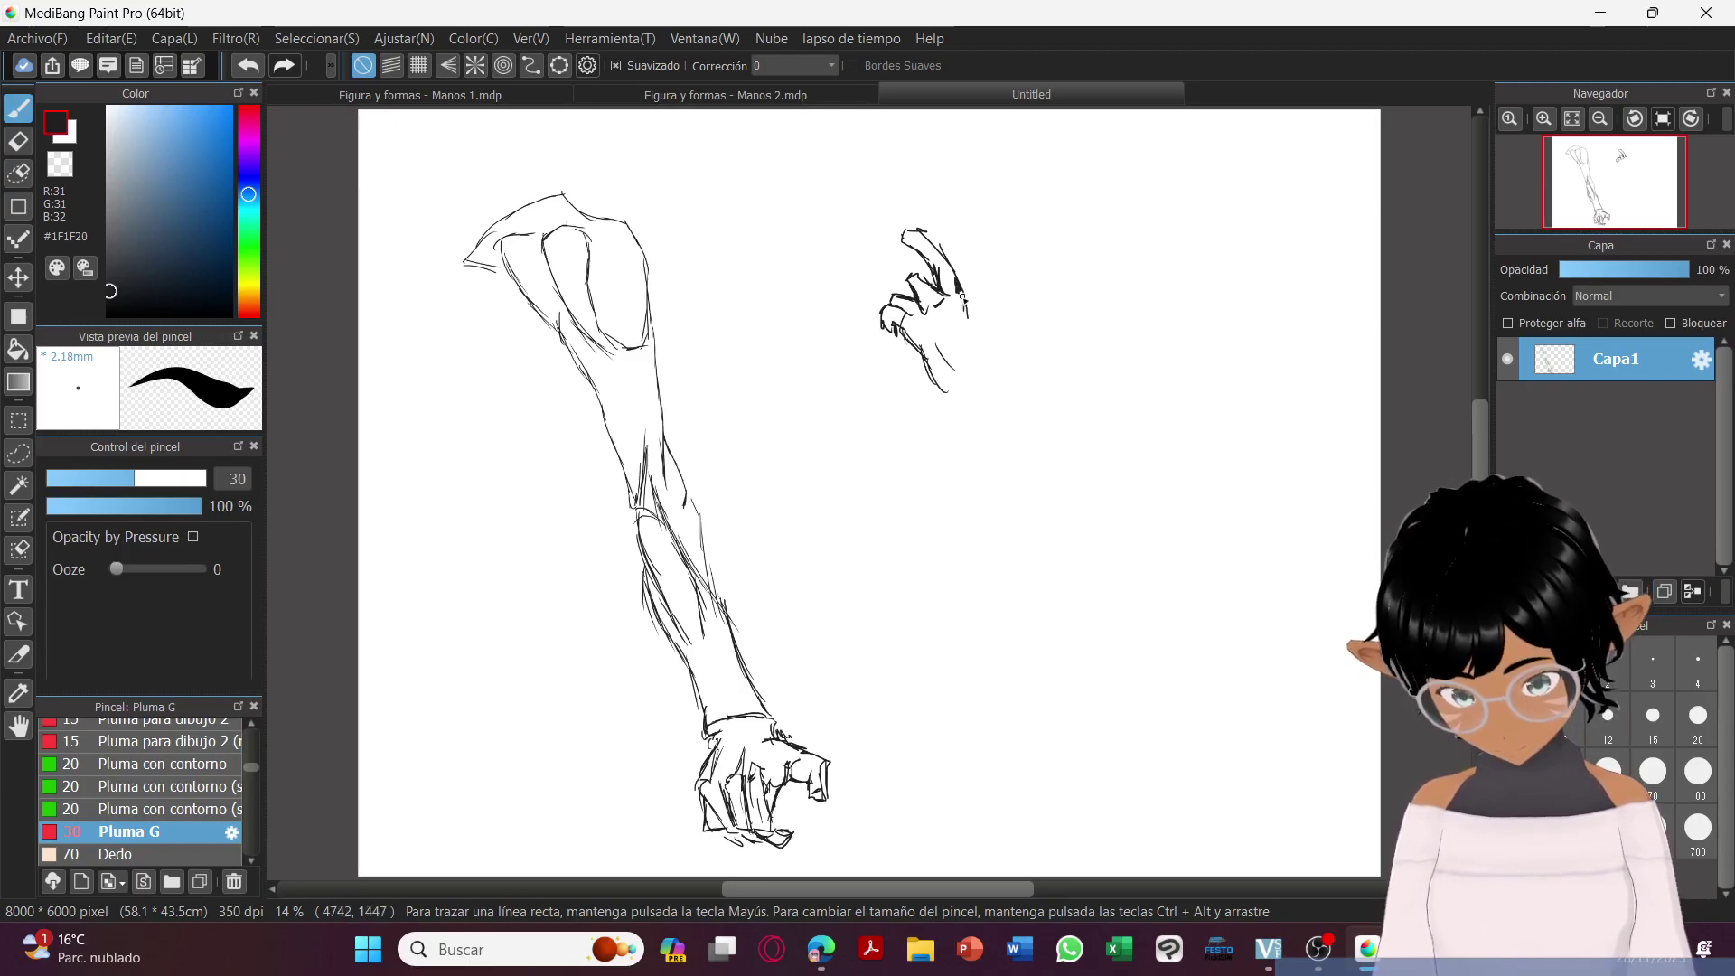
{"action": "mouse_move", "coordinate": [970, 305]}
{"action": "left_mouse_down"}
{"action": "mouse_move", "coordinate": [993, 366]}
{"action": "mouse_move", "coordinate": [924, 340]}
{"action": "left_mouse_up"}
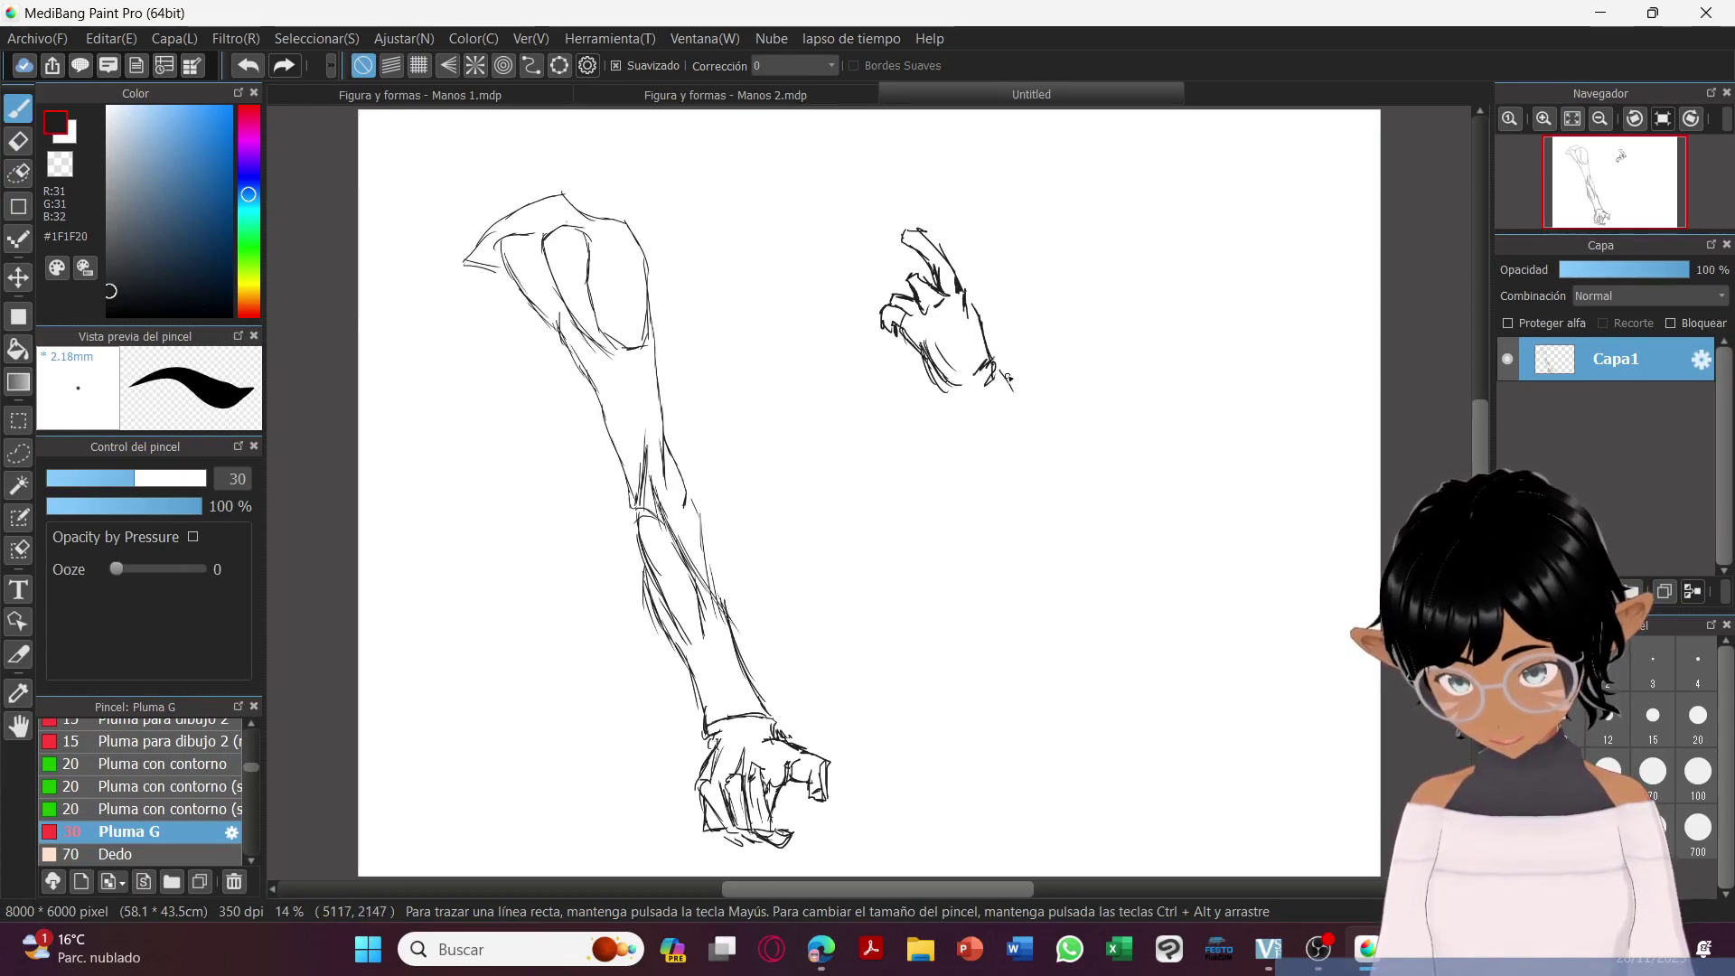
Draw the forearm from the wrist down to the bent elbow, adding both contours, inner muscle lines and a small oval at the elbow.
{"action": "mouse_move", "coordinate": [996, 373]}
{"action": "left_mouse_down"}
{"action": "mouse_move", "coordinate": [1076, 479]}
{"action": "mouse_move", "coordinate": [1039, 457]}
{"action": "mouse_move", "coordinate": [1119, 522]}
{"action": "left_mouse_up"}
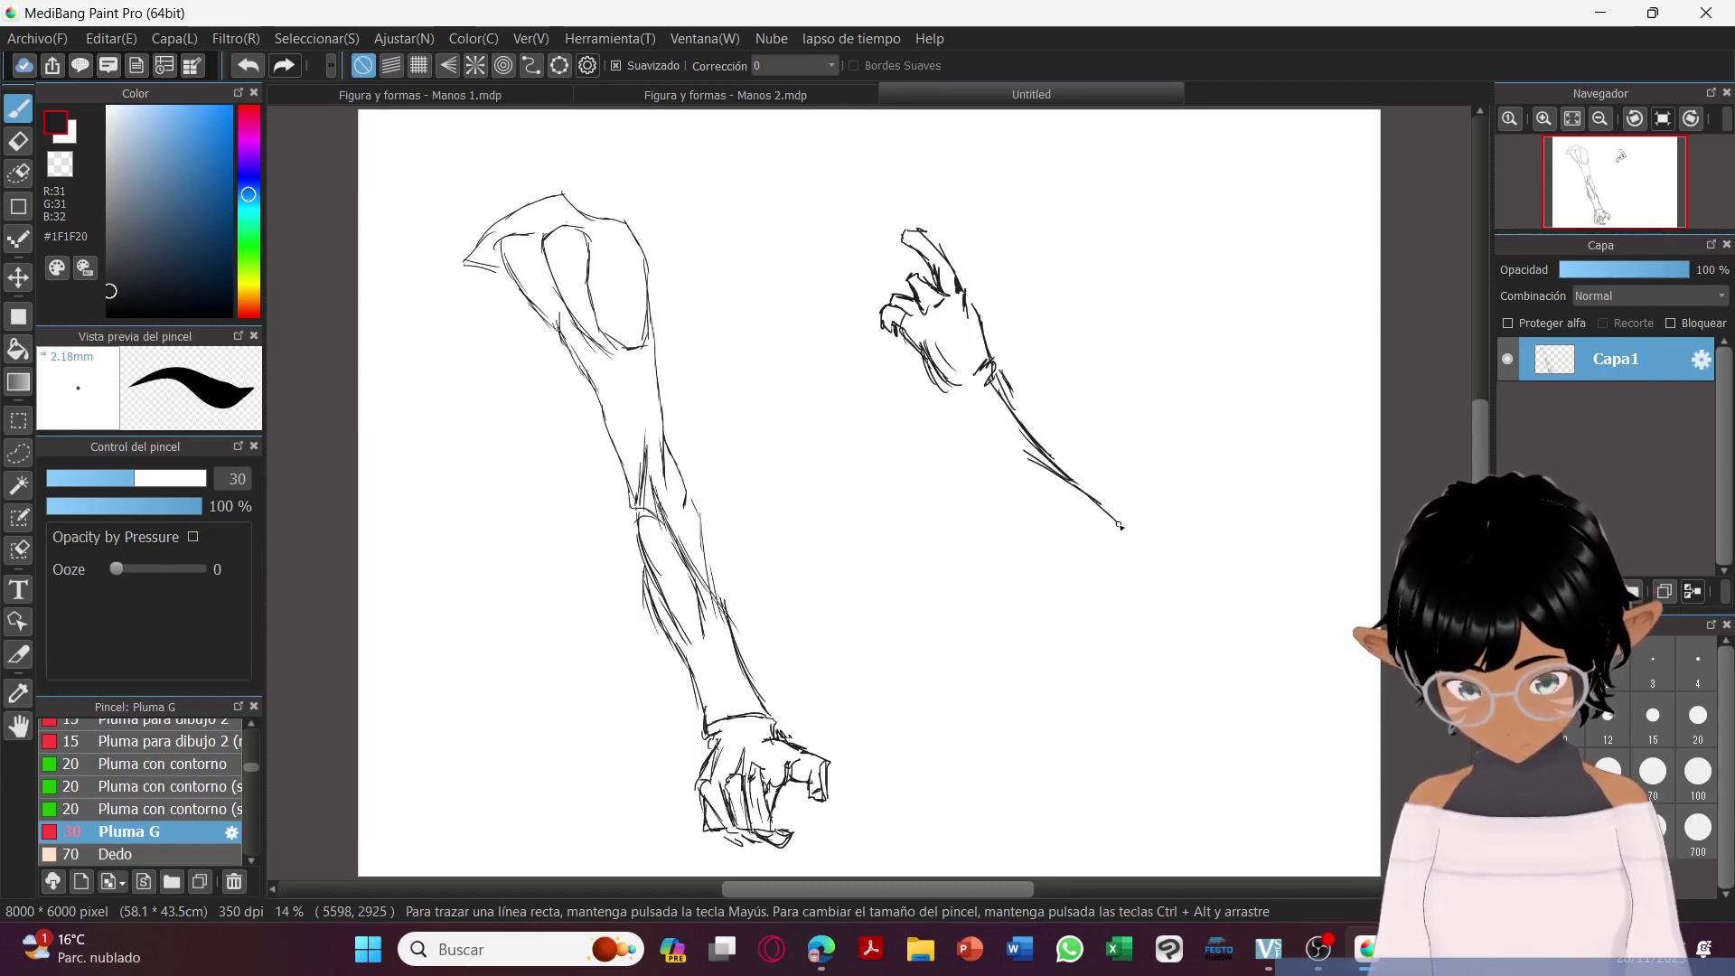
{"action": "mouse_move", "coordinate": [946, 393]}
{"action": "left_mouse_down"}
{"action": "mouse_move", "coordinate": [1037, 525]}
{"action": "mouse_move", "coordinate": [988, 483]}
{"action": "mouse_move", "coordinate": [1032, 549]}
{"action": "left_mouse_up"}
{"action": "left_click_drag", "start_coordinate": [988, 492], "coordinate": [1066, 592]}
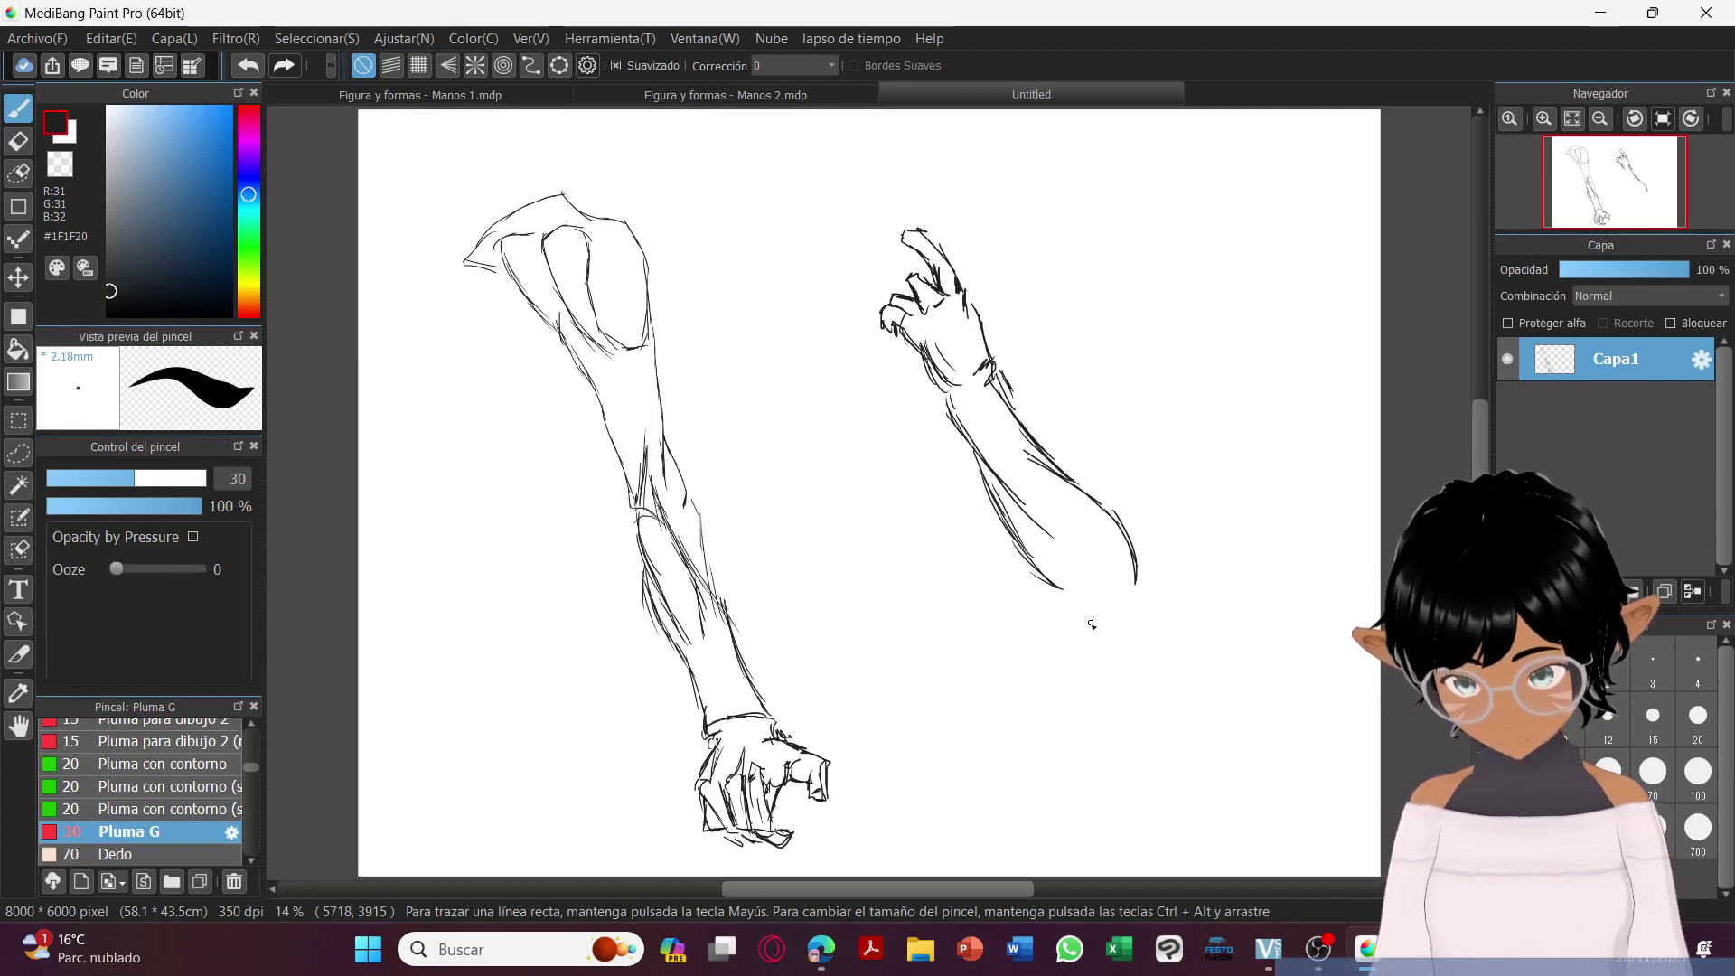
{"action": "left_click_drag", "start_coordinate": [969, 533], "coordinate": [1057, 612]}
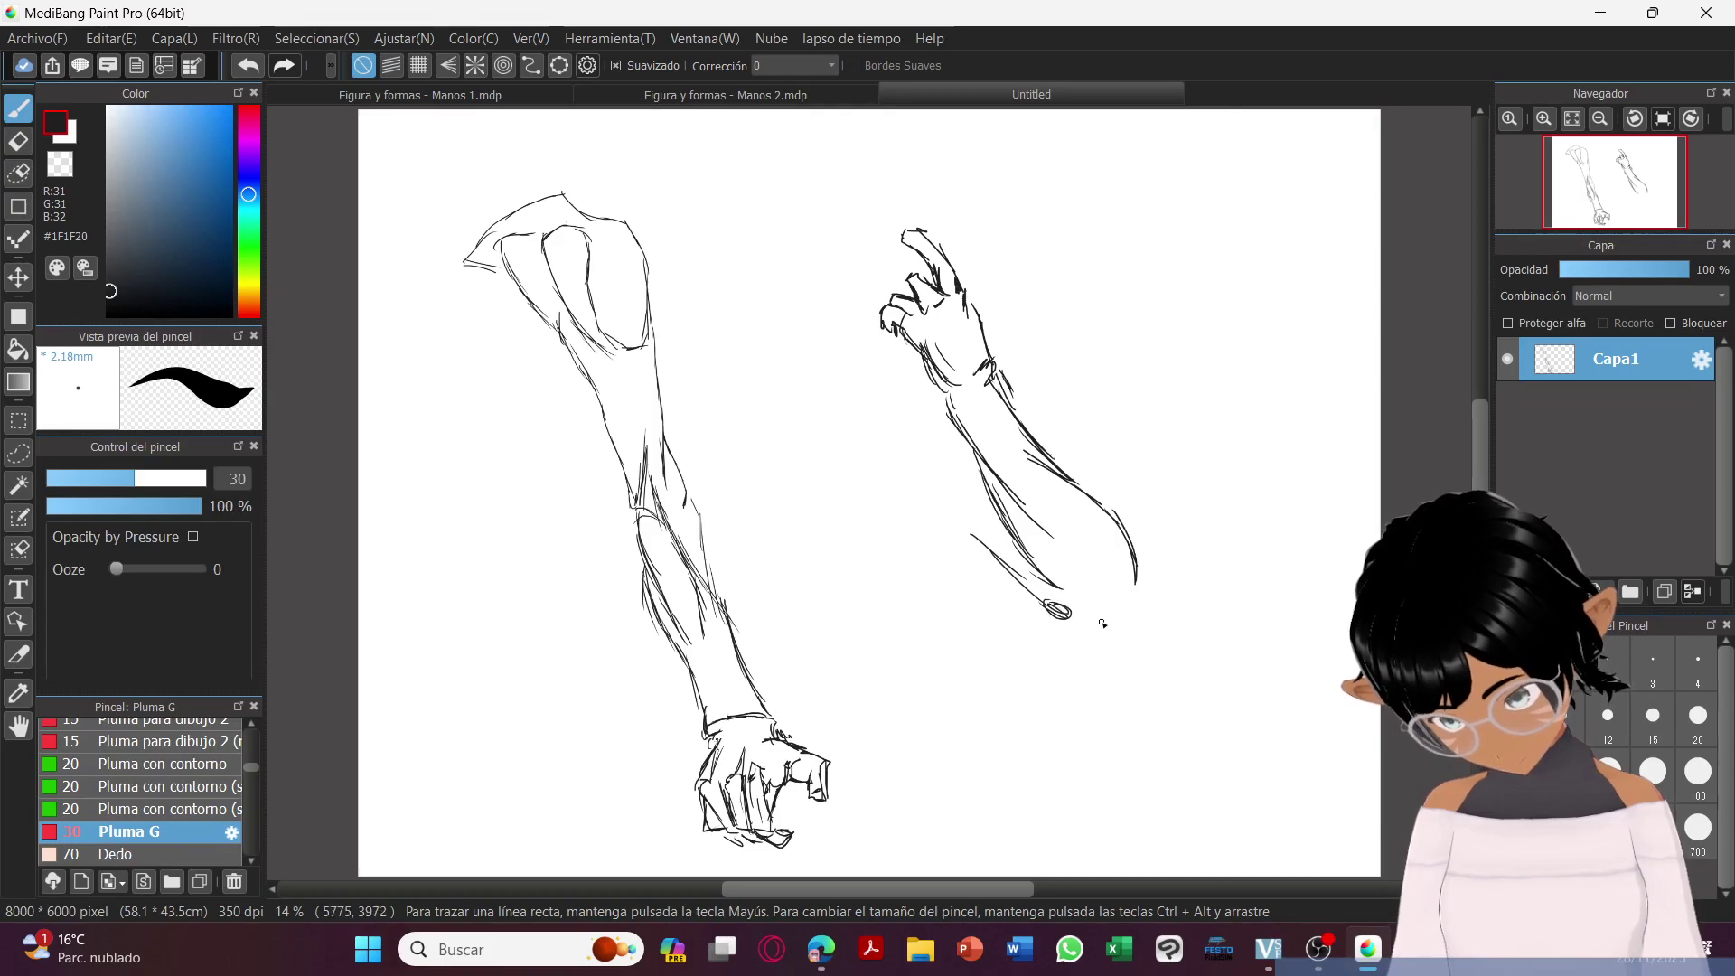
{"action": "left_click_drag", "start_coordinate": [1073, 603], "coordinate": [1089, 614]}
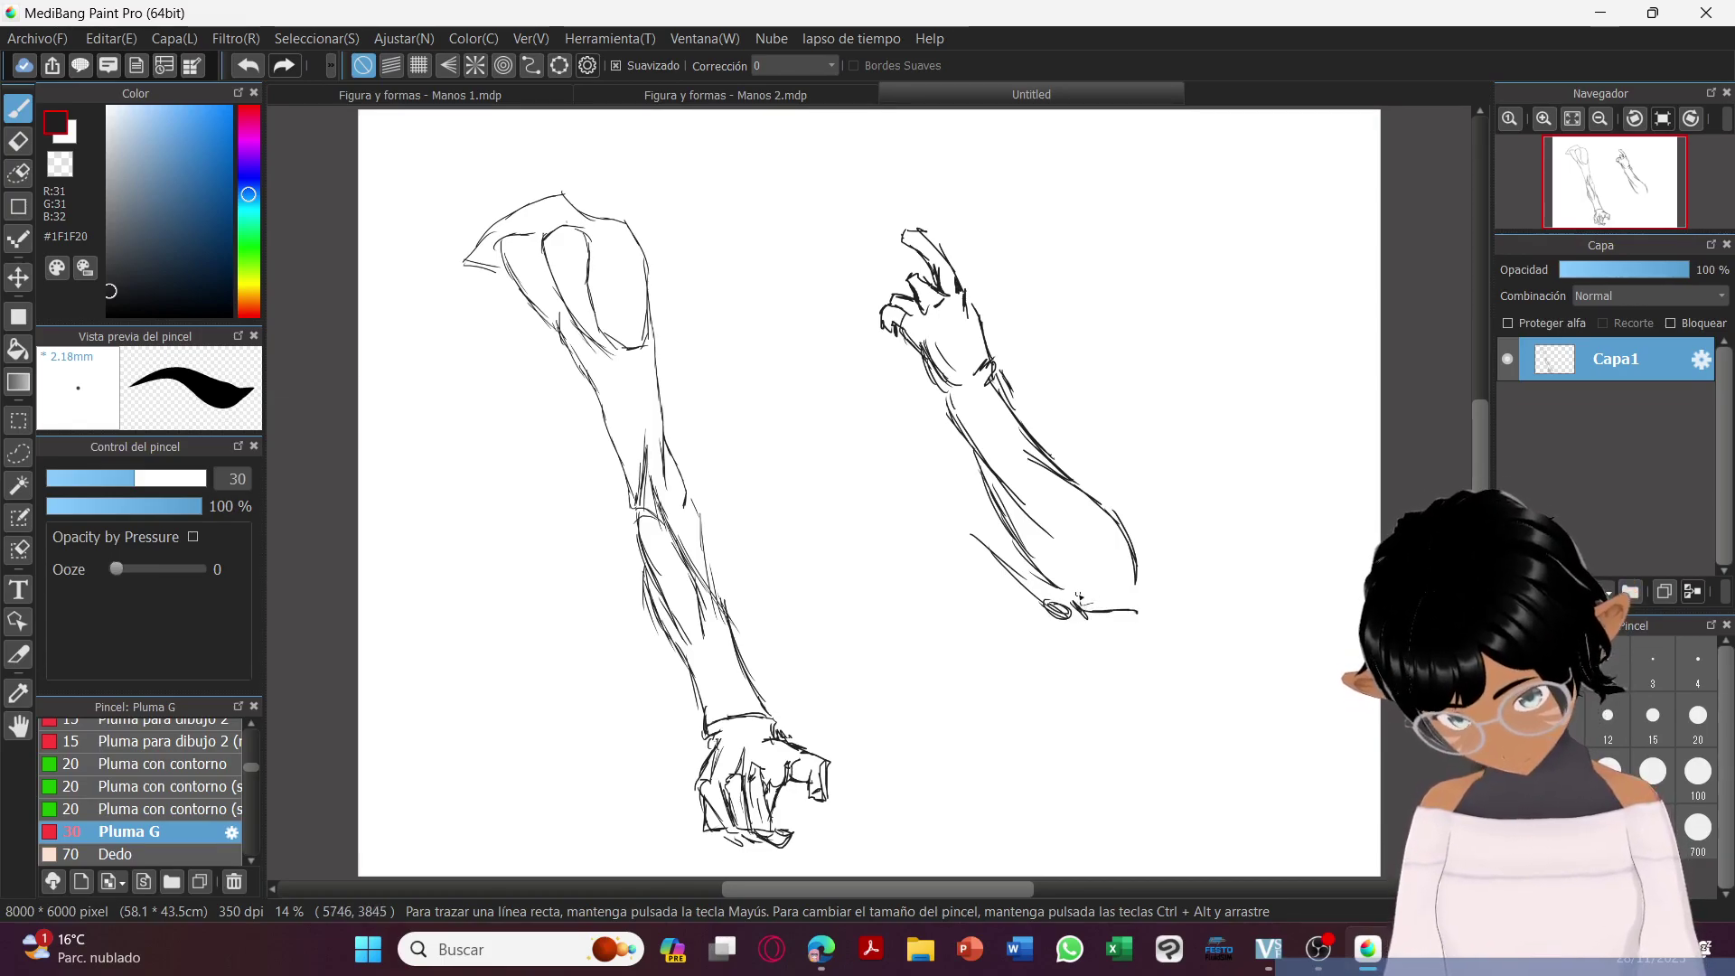
{"action": "left_click_drag", "start_coordinate": [1132, 613], "coordinate": [1130, 590]}
{"action": "left_click_drag", "start_coordinate": [1032, 482], "coordinate": [1117, 559]}
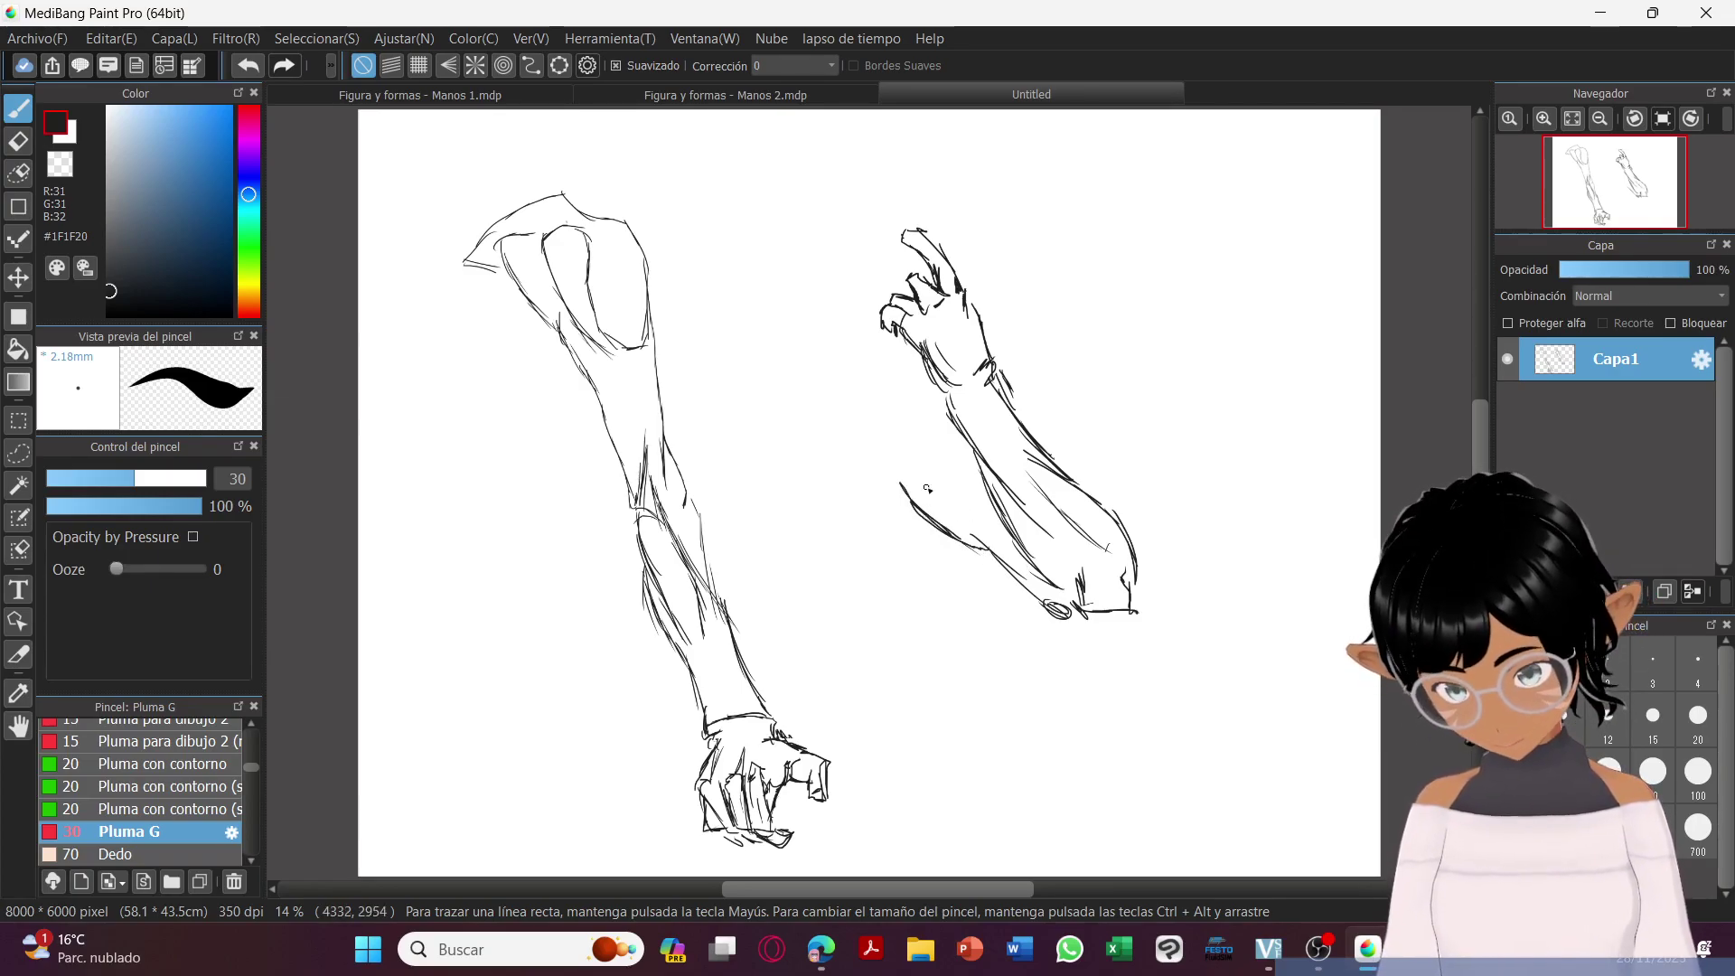
Extend the upper arm from the elbow up toward the shoulder with curved muscle strokes fanning out beside the hand.
{"action": "mouse_move", "coordinate": [916, 481]}
{"action": "left_mouse_down"}
{"action": "mouse_move", "coordinate": [849, 486]}
{"action": "mouse_move", "coordinate": [937, 480]}
{"action": "mouse_move", "coordinate": [897, 463]}
{"action": "mouse_move", "coordinate": [959, 513]}
{"action": "left_mouse_up"}
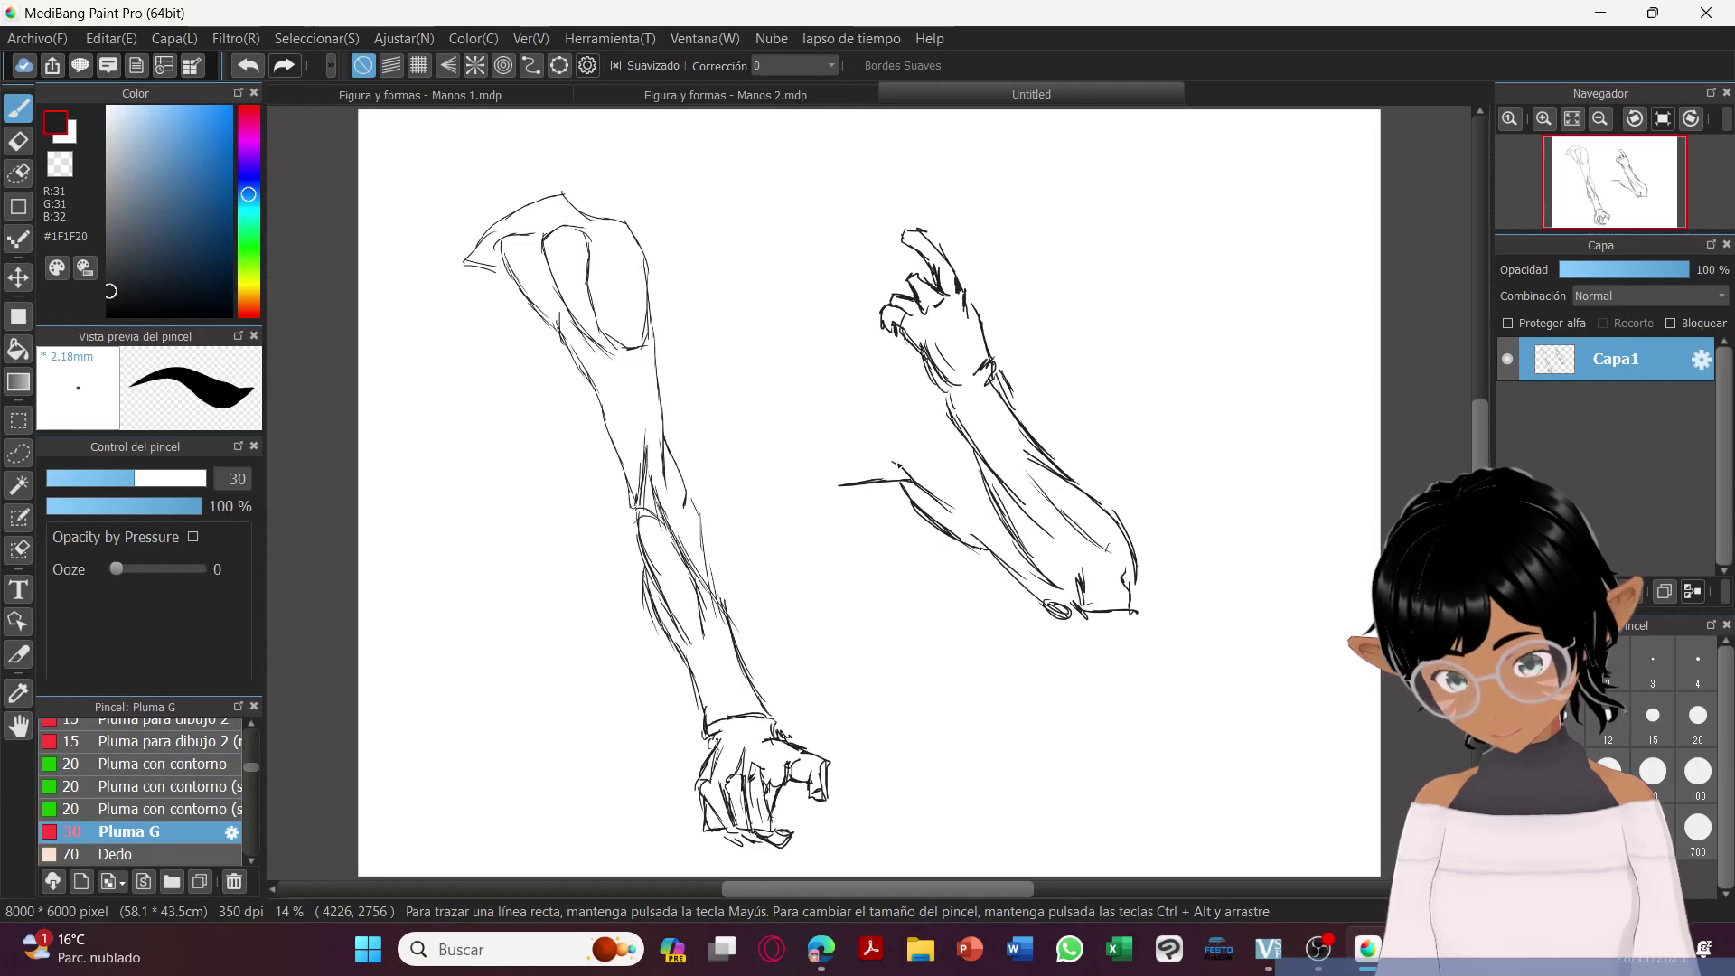
{"action": "mouse_move", "coordinate": [944, 479]}
{"action": "left_mouse_down"}
{"action": "mouse_move", "coordinate": [860, 443]}
{"action": "mouse_move", "coordinate": [827, 394]}
{"action": "left_mouse_up"}
{"action": "mouse_move", "coordinate": [889, 455]}
{"action": "left_mouse_down"}
{"action": "mouse_move", "coordinate": [878, 413]}
{"action": "mouse_move", "coordinate": [948, 482]}
{"action": "mouse_move", "coordinate": [833, 418]}
{"action": "mouse_move", "coordinate": [850, 415]}
{"action": "mouse_move", "coordinate": [843, 383]}
{"action": "mouse_move", "coordinate": [918, 450]}
{"action": "mouse_move", "coordinate": [869, 415]}
{"action": "mouse_move", "coordinate": [891, 449]}
{"action": "mouse_move", "coordinate": [835, 437]}
{"action": "mouse_move", "coordinate": [892, 460]}
{"action": "left_mouse_up"}
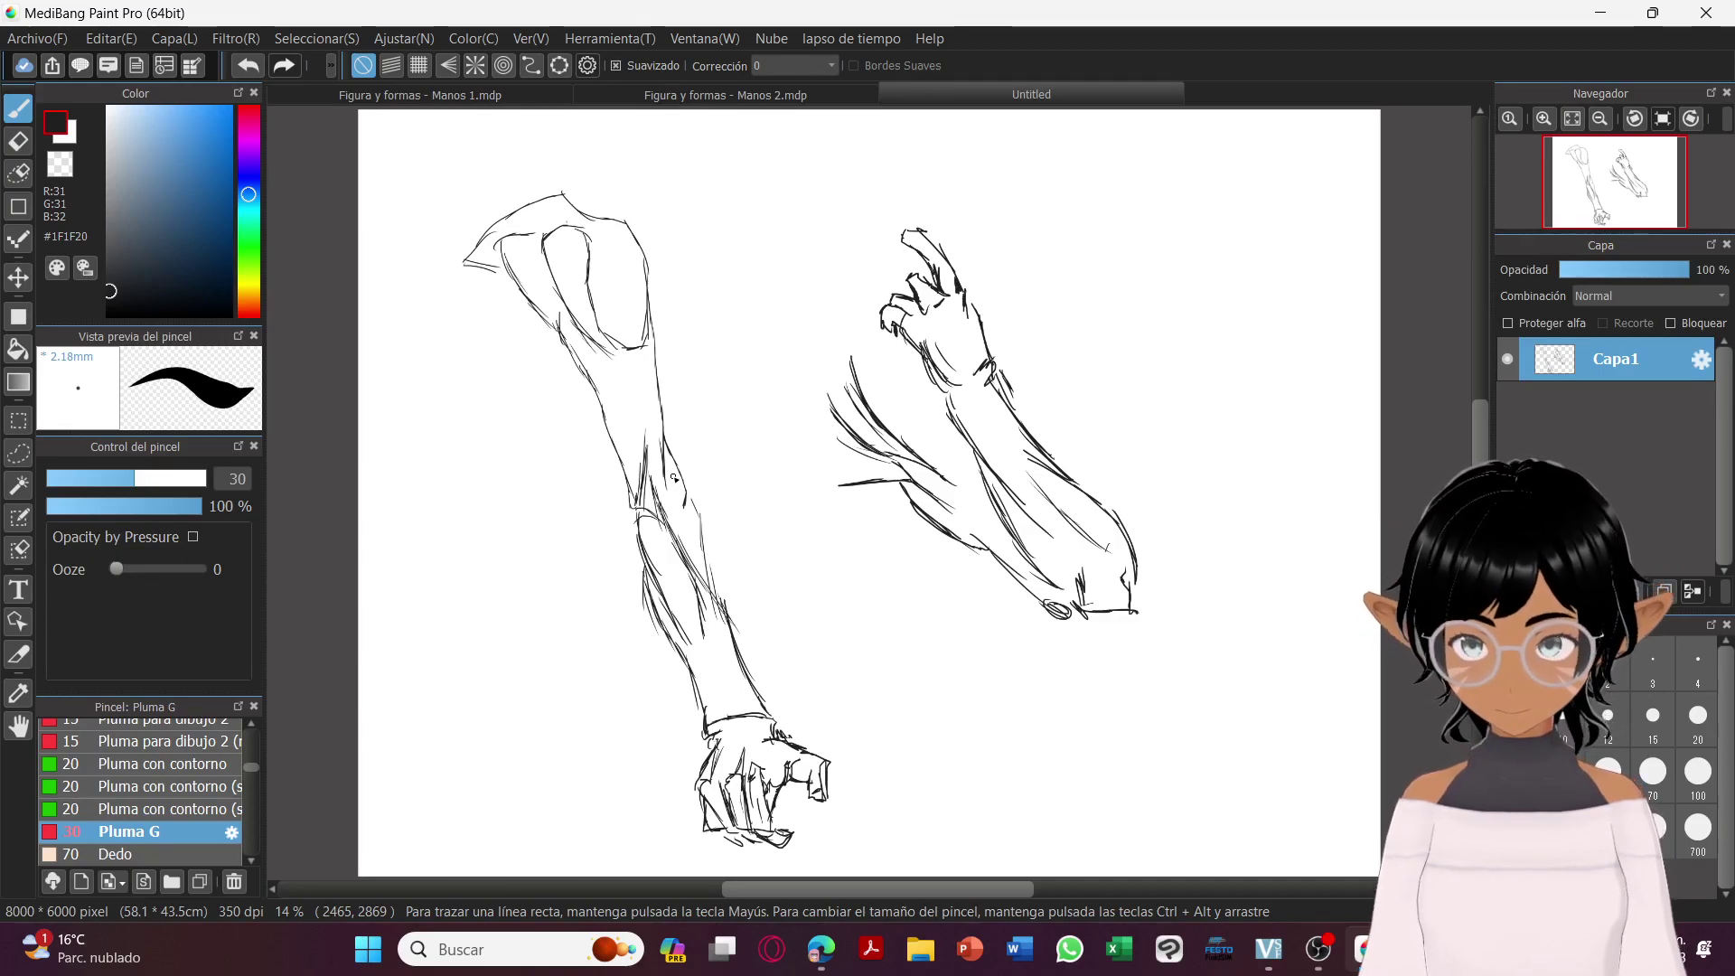
Save the drawing in the Practica folder as "Figura y formas - Manos 3" in MediBang Paint Pro format.
{"action": "left_click", "coordinate": [36, 38]}
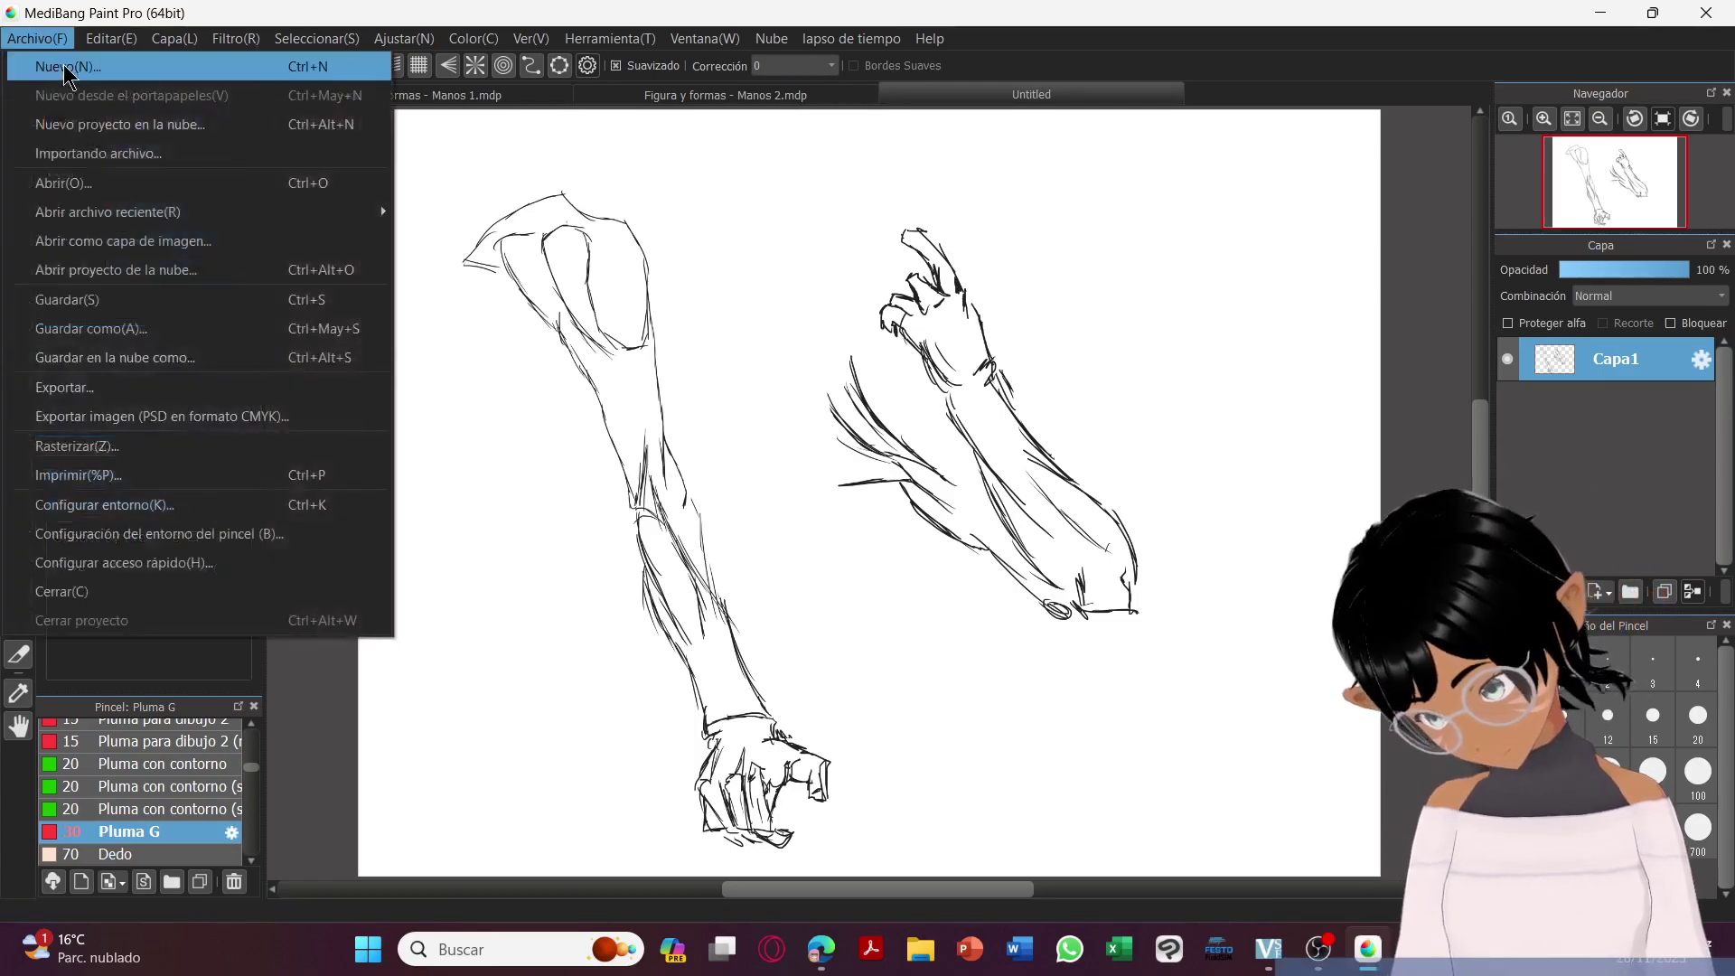
{"action": "left_click", "coordinate": [65, 299]}
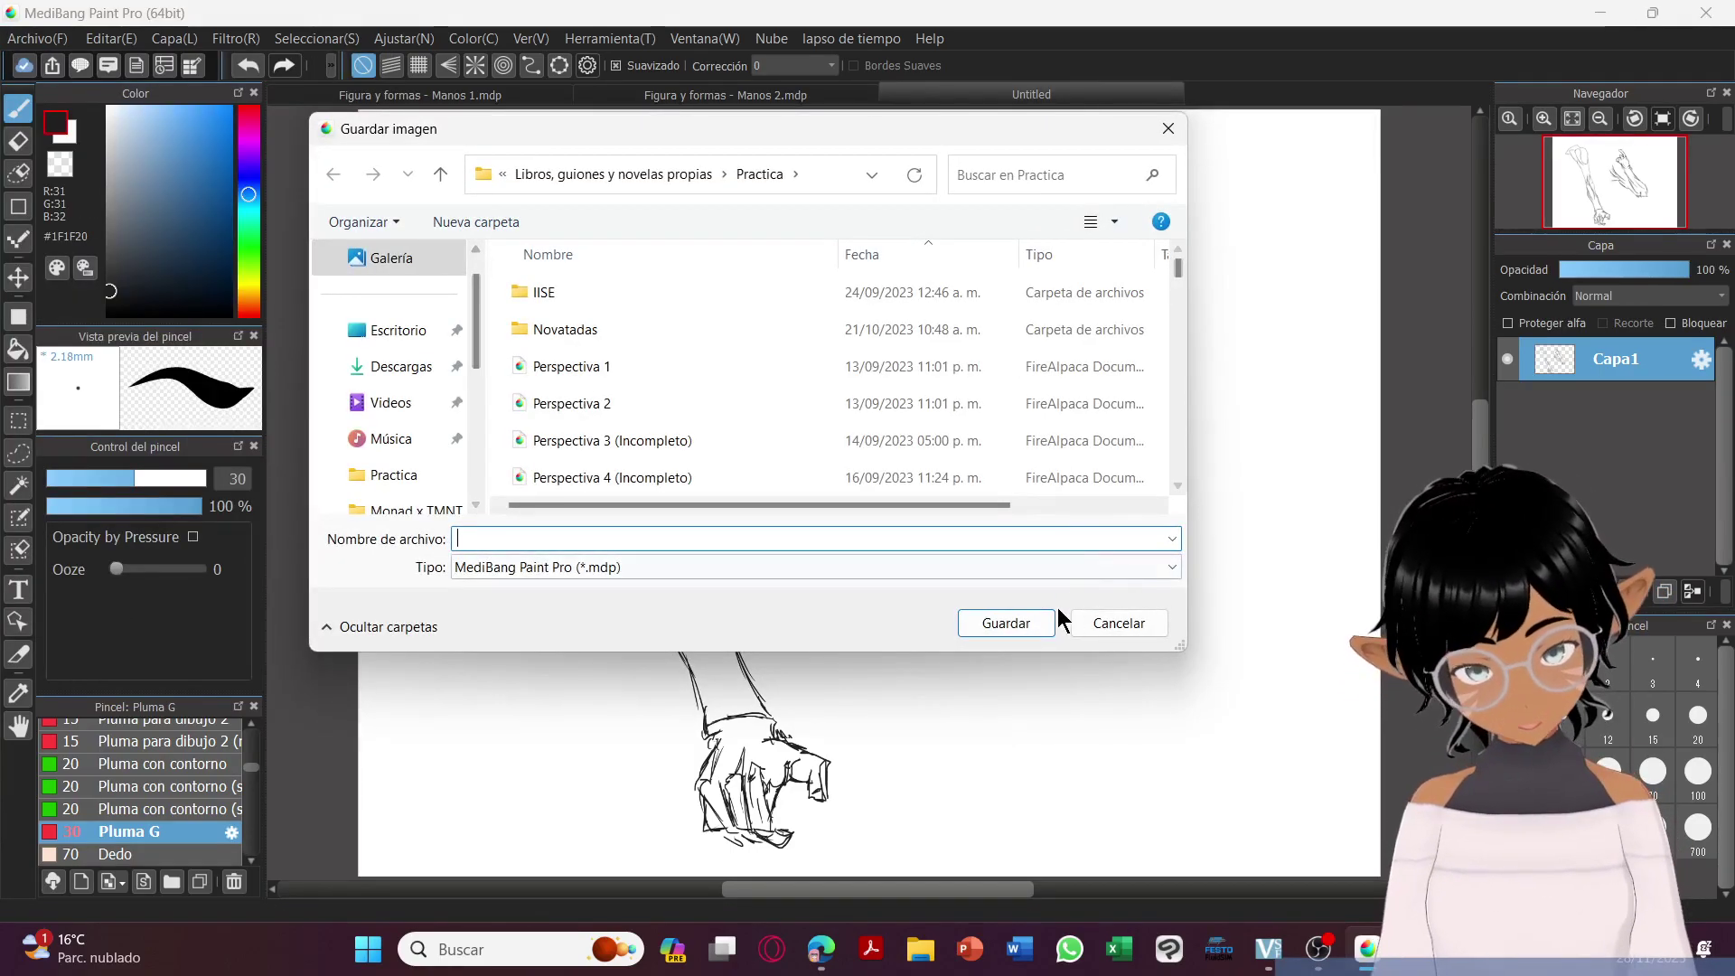
{"action": "left_click_drag", "start_coordinate": [1178, 269], "coordinate": [1184, 485]}
{"action": "left_click", "coordinate": [1109, 492]}
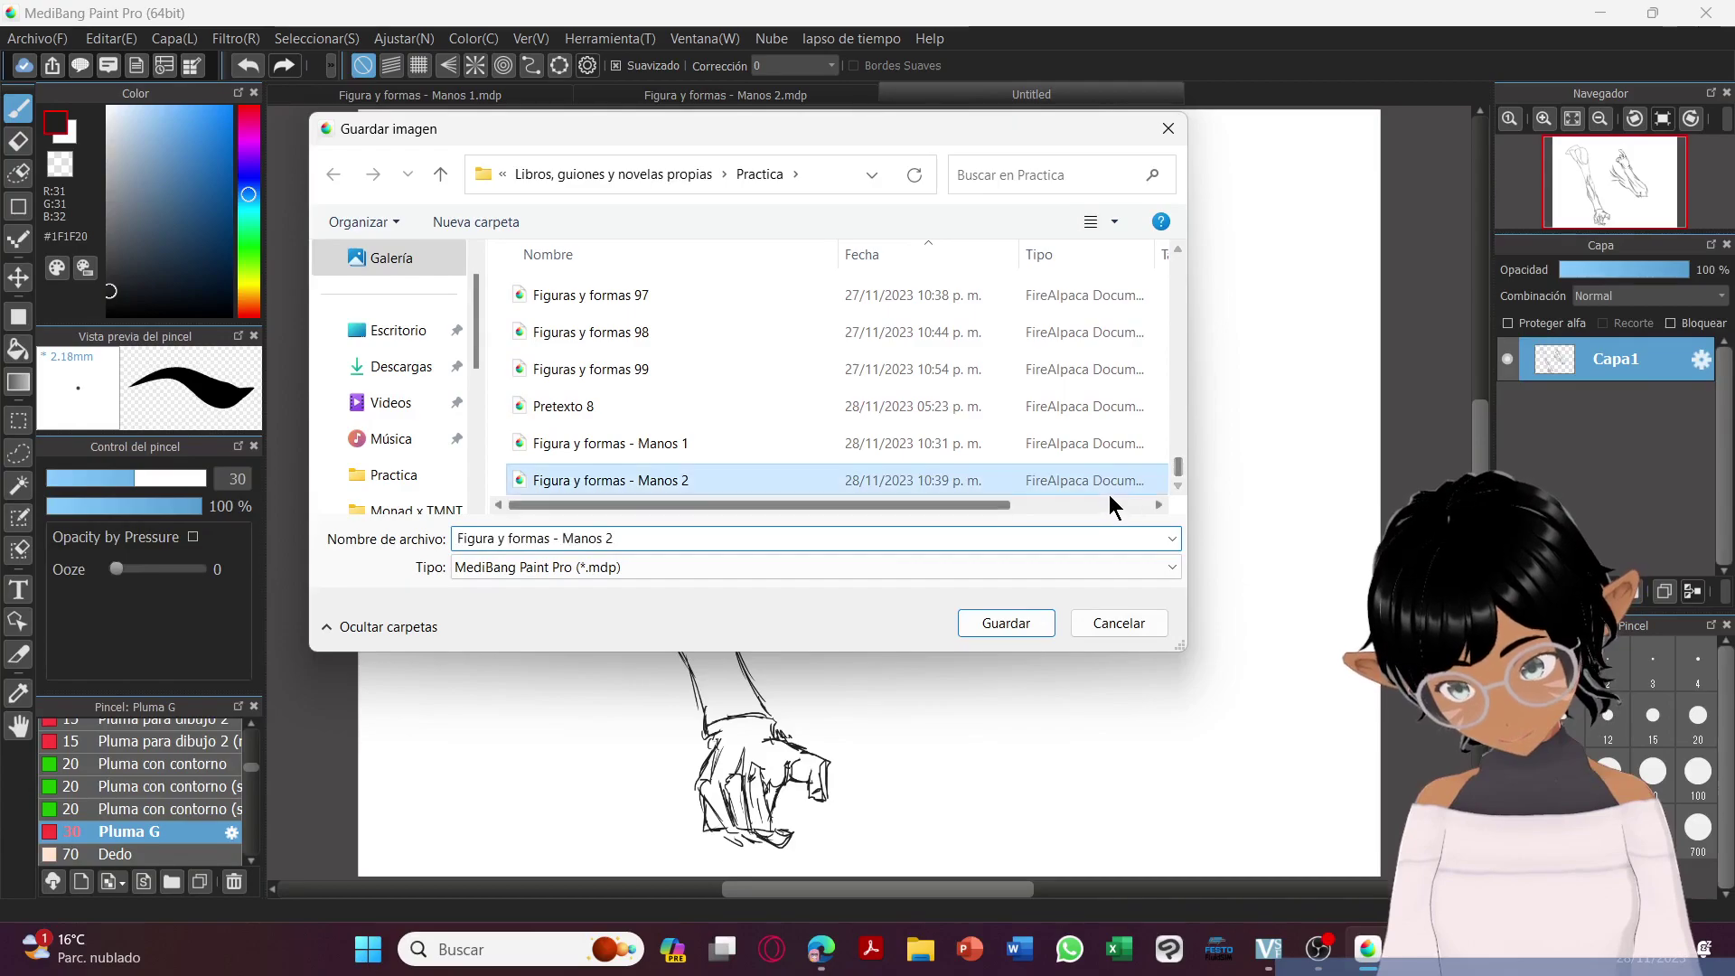
{"action": "left_click", "coordinate": [1110, 538]}
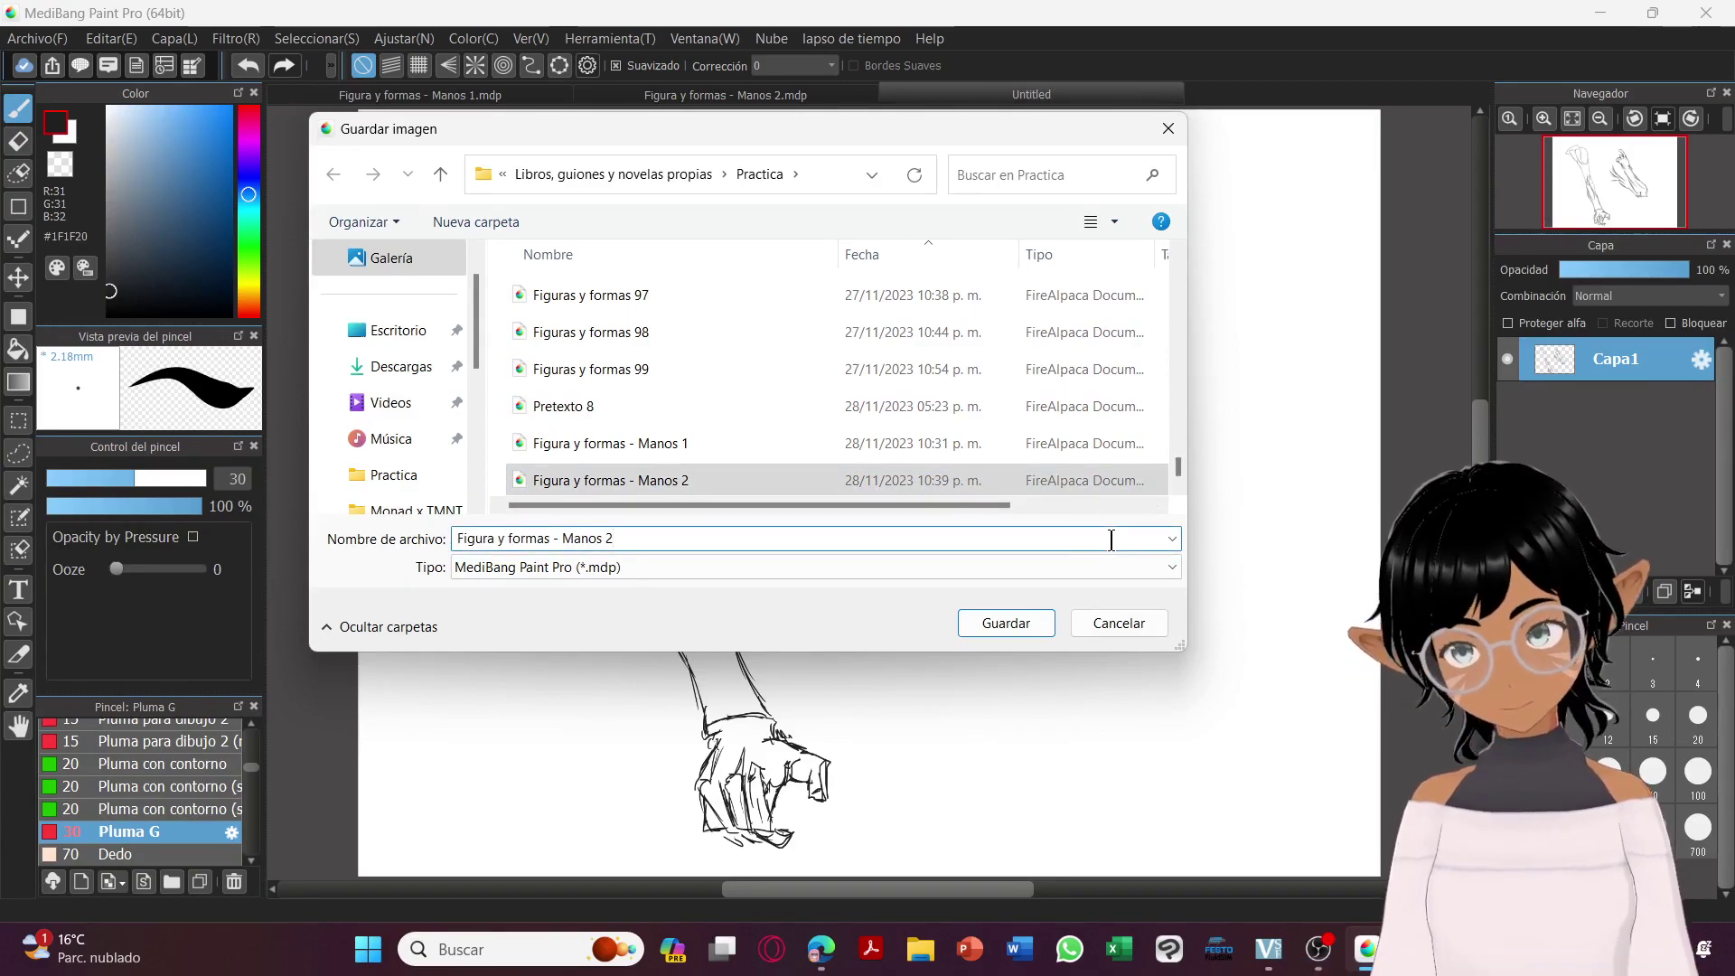
{"action": "key", "text": "BackSpace"}
{"action": "type", "text": "3"}
{"action": "key", "text": "Return"}
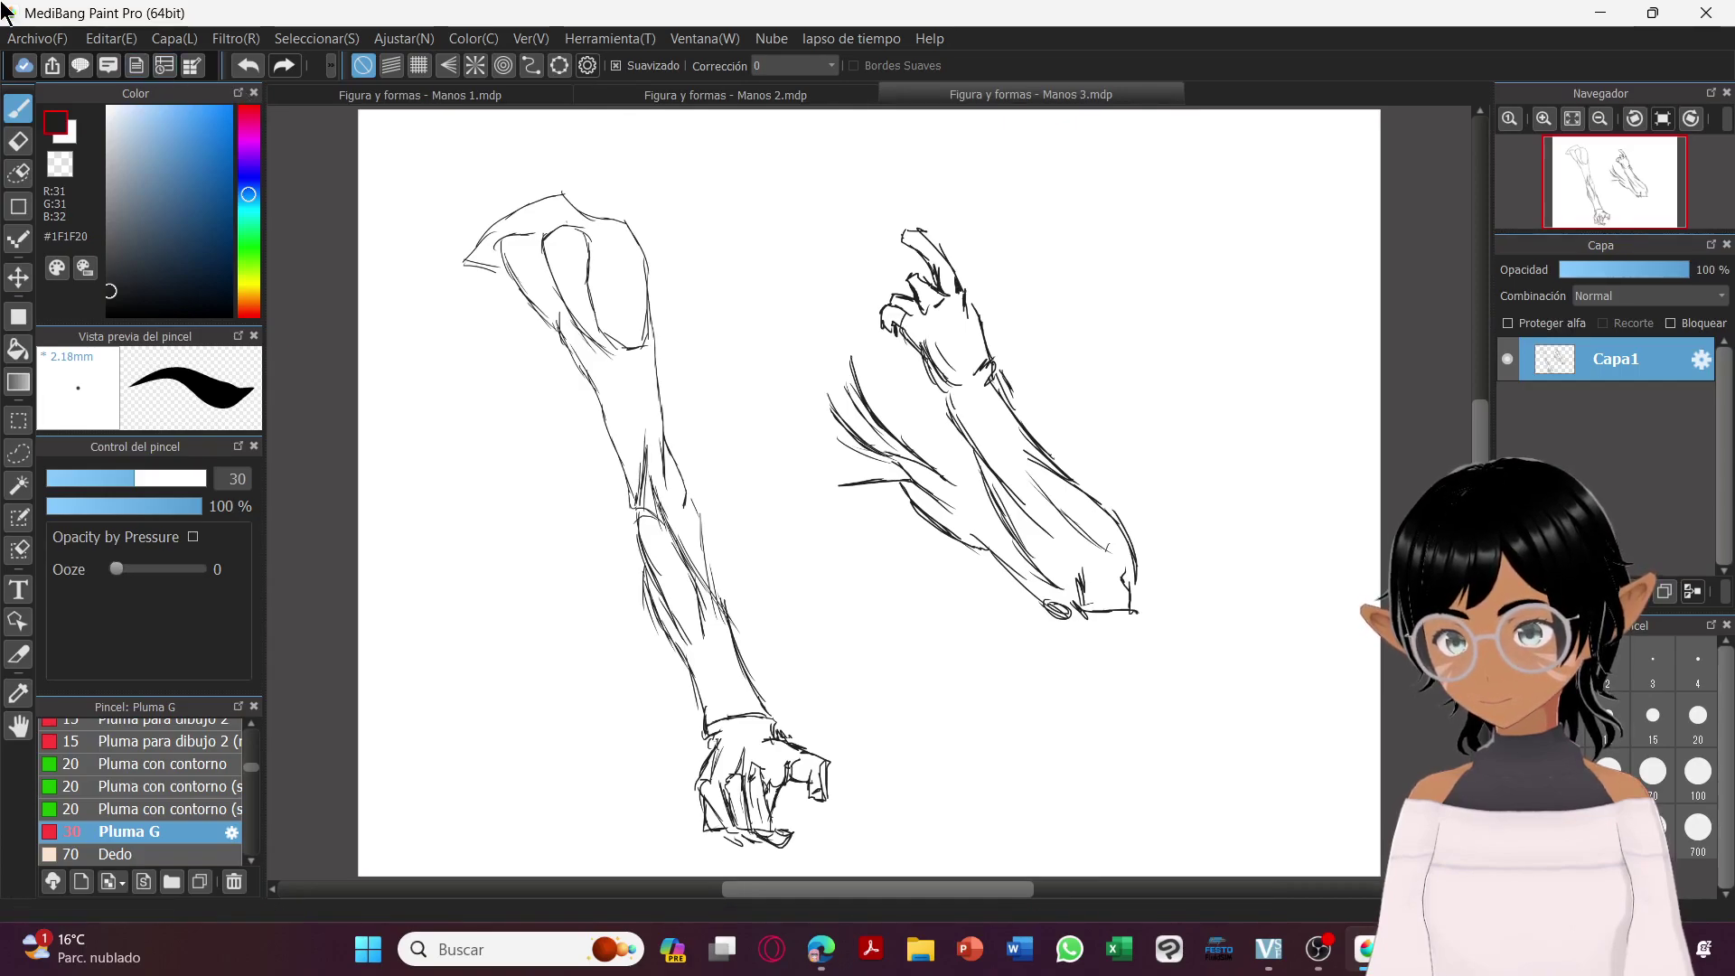
Create a new blank 8000 × 6000 pixel canvas at 350 dpi.
{"action": "left_click", "coordinate": [41, 39]}
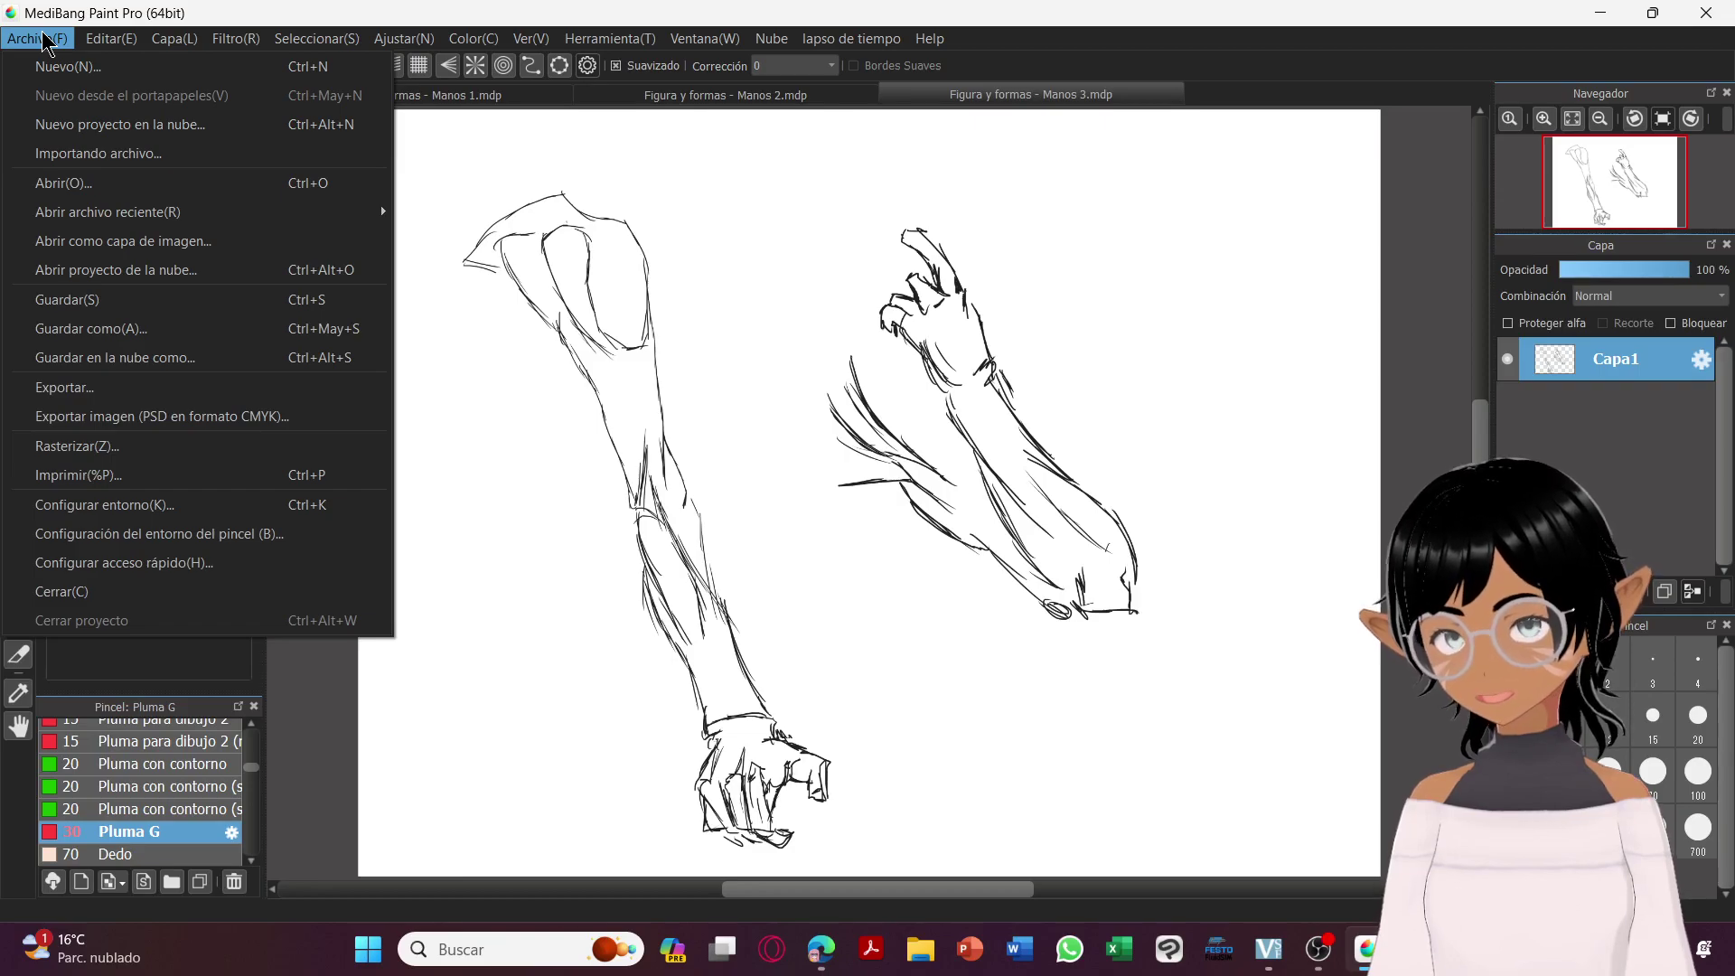
{"action": "left_click", "coordinate": [119, 72]}
{"action": "key", "text": "Return"}
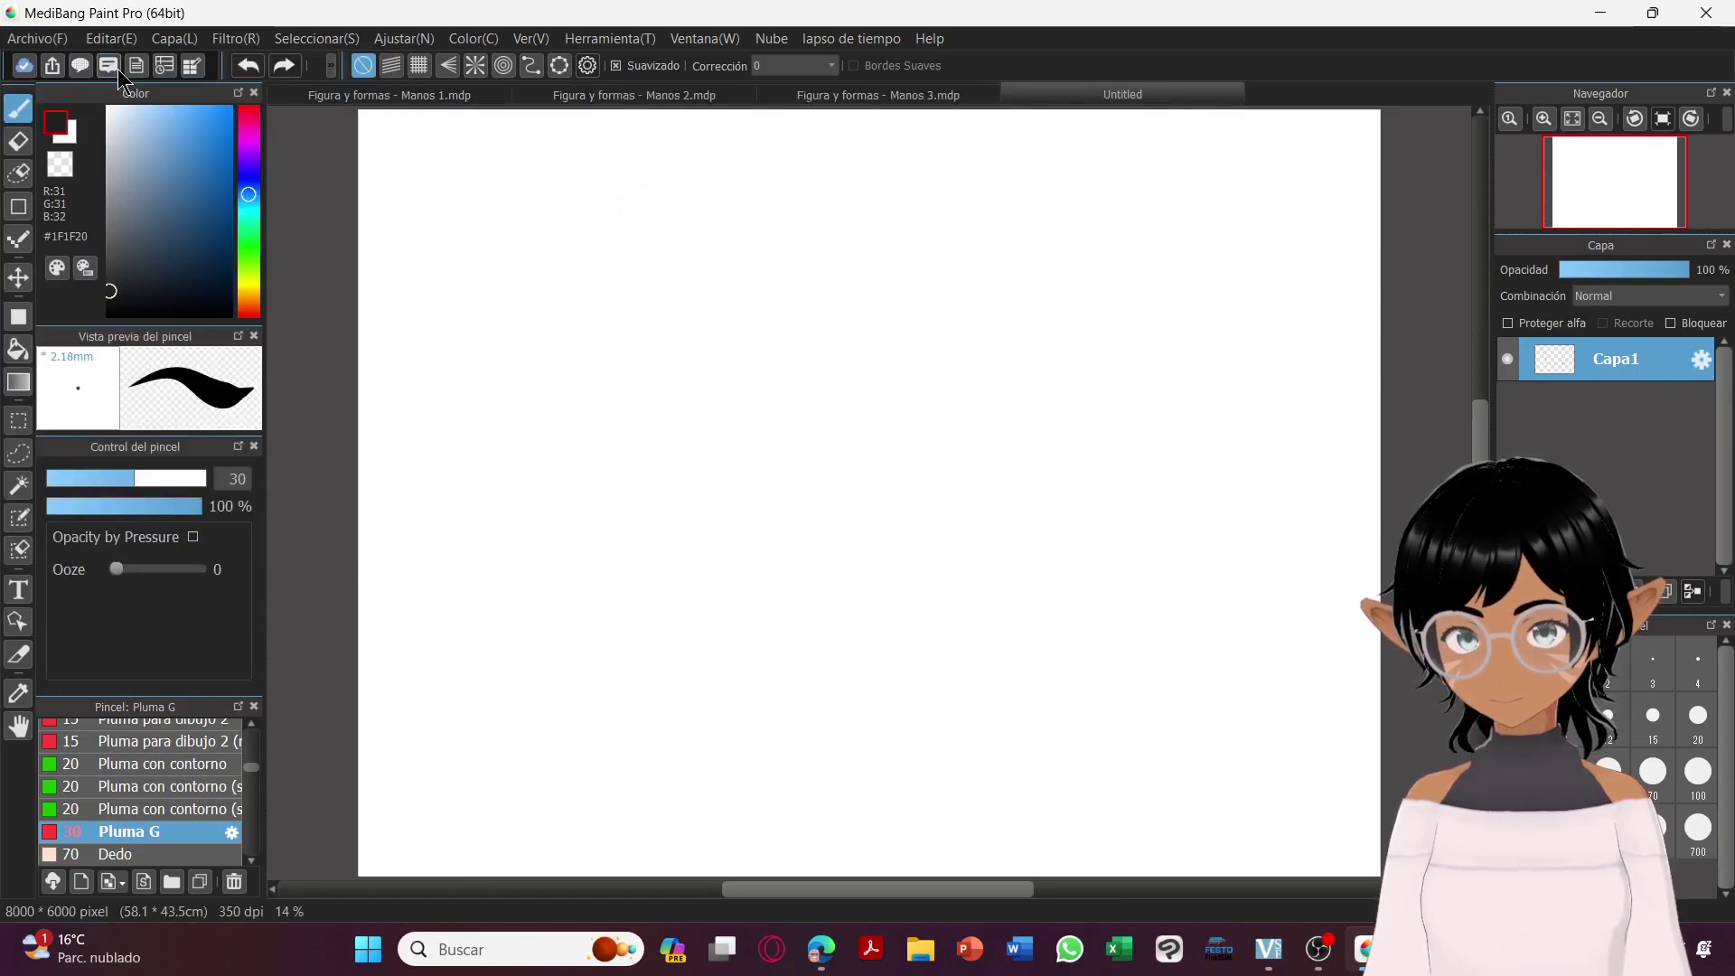
Handwrite the view labels "Frontal" at the upper left, "Media" at the upper right and "Trasera" near the centre of the canvas.
{"action": "left_click_drag", "start_coordinate": [421, 144], "coordinate": [511, 147]}
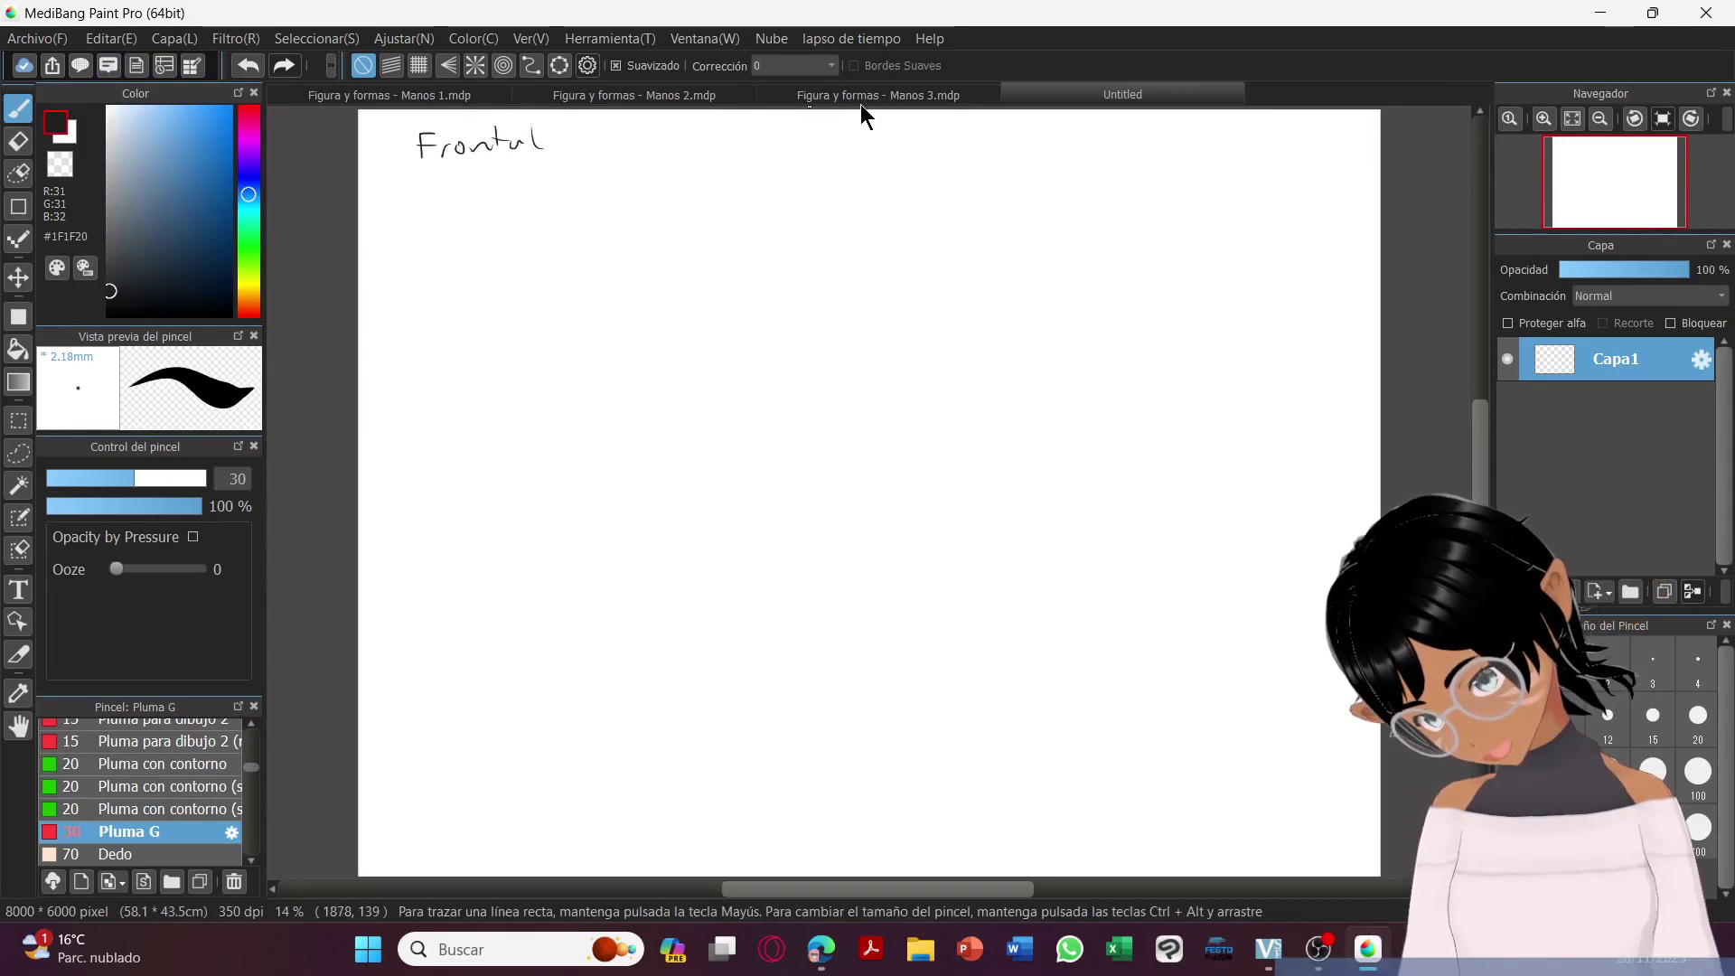
{"action": "left_click_drag", "start_coordinate": [1085, 159], "coordinate": [1140, 158]}
{"action": "mouse_move", "coordinate": [1159, 124]}
{"action": "left_mouse_down"}
{"action": "mouse_move", "coordinate": [1160, 160]}
{"action": "mouse_move", "coordinate": [1180, 149]}
{"action": "left_mouse_up"}
{"action": "left_click", "coordinate": [1166, 163]}
{"action": "left_click_drag", "start_coordinate": [1186, 149], "coordinate": [1204, 172]}
{"action": "mouse_move", "coordinate": [687, 524]}
{"action": "left_mouse_down"}
{"action": "mouse_move", "coordinate": [731, 530]}
{"action": "mouse_move", "coordinate": [721, 565]}
{"action": "left_mouse_up"}
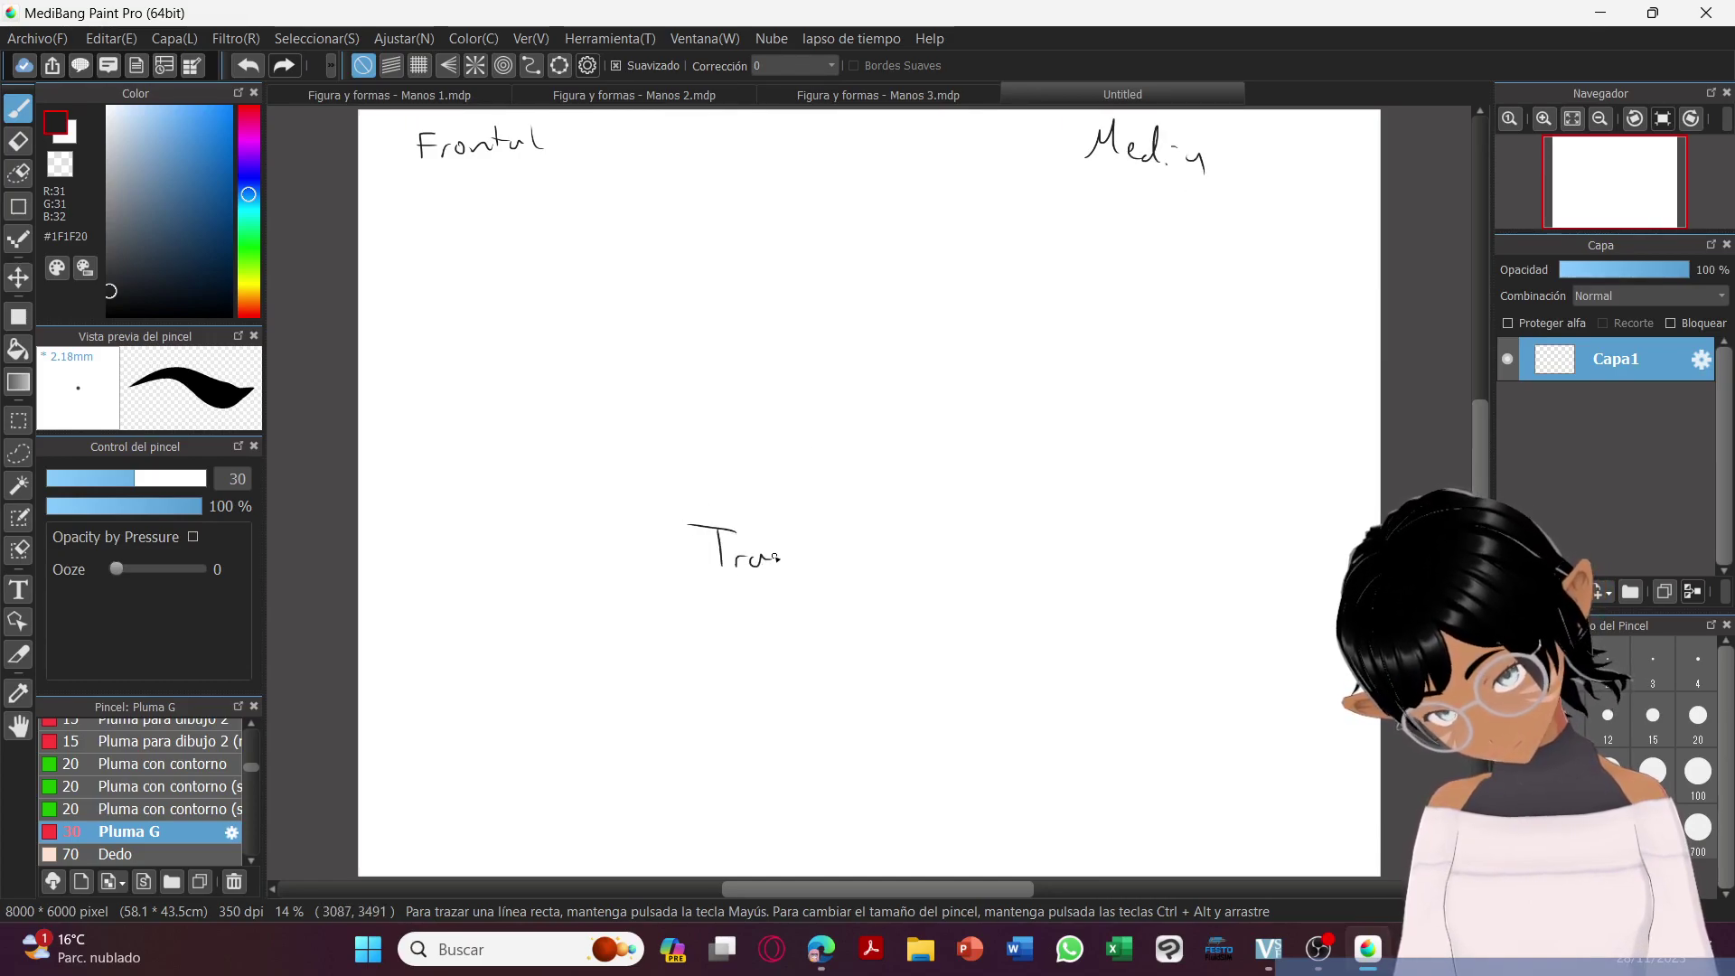
{"action": "mouse_move", "coordinate": [839, 547]}
{"action": "left_mouse_down"}
{"action": "mouse_move", "coordinate": [860, 558]}
{"action": "mouse_move", "coordinate": [796, 561]}
{"action": "left_mouse_up"}
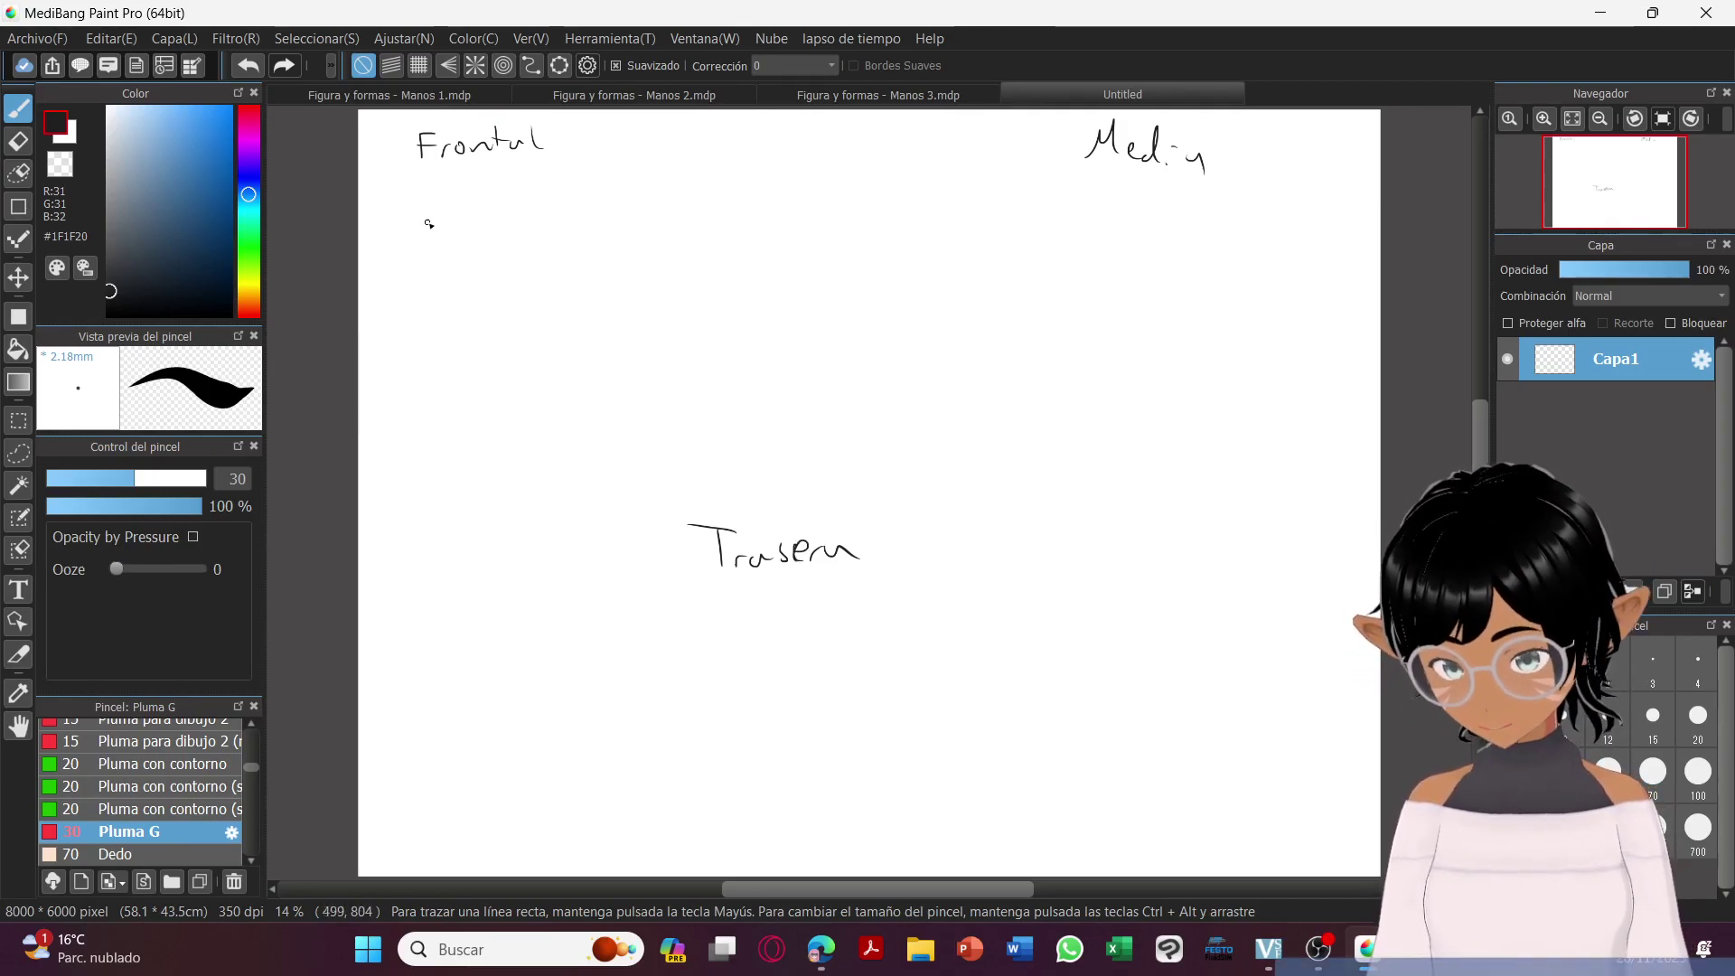
Sketch the shoulder and upper arm of the frontal view as overlapping muscle ovals below the "Frontal" label.
{"action": "mouse_move", "coordinate": [477, 200]}
{"action": "left_mouse_down"}
{"action": "mouse_move", "coordinate": [528, 225]}
{"action": "mouse_move", "coordinate": [516, 273]}
{"action": "mouse_move", "coordinate": [562, 227]}
{"action": "mouse_move", "coordinate": [535, 191]}
{"action": "mouse_move", "coordinate": [603, 240]}
{"action": "mouse_move", "coordinate": [567, 227]}
{"action": "left_mouse_up"}
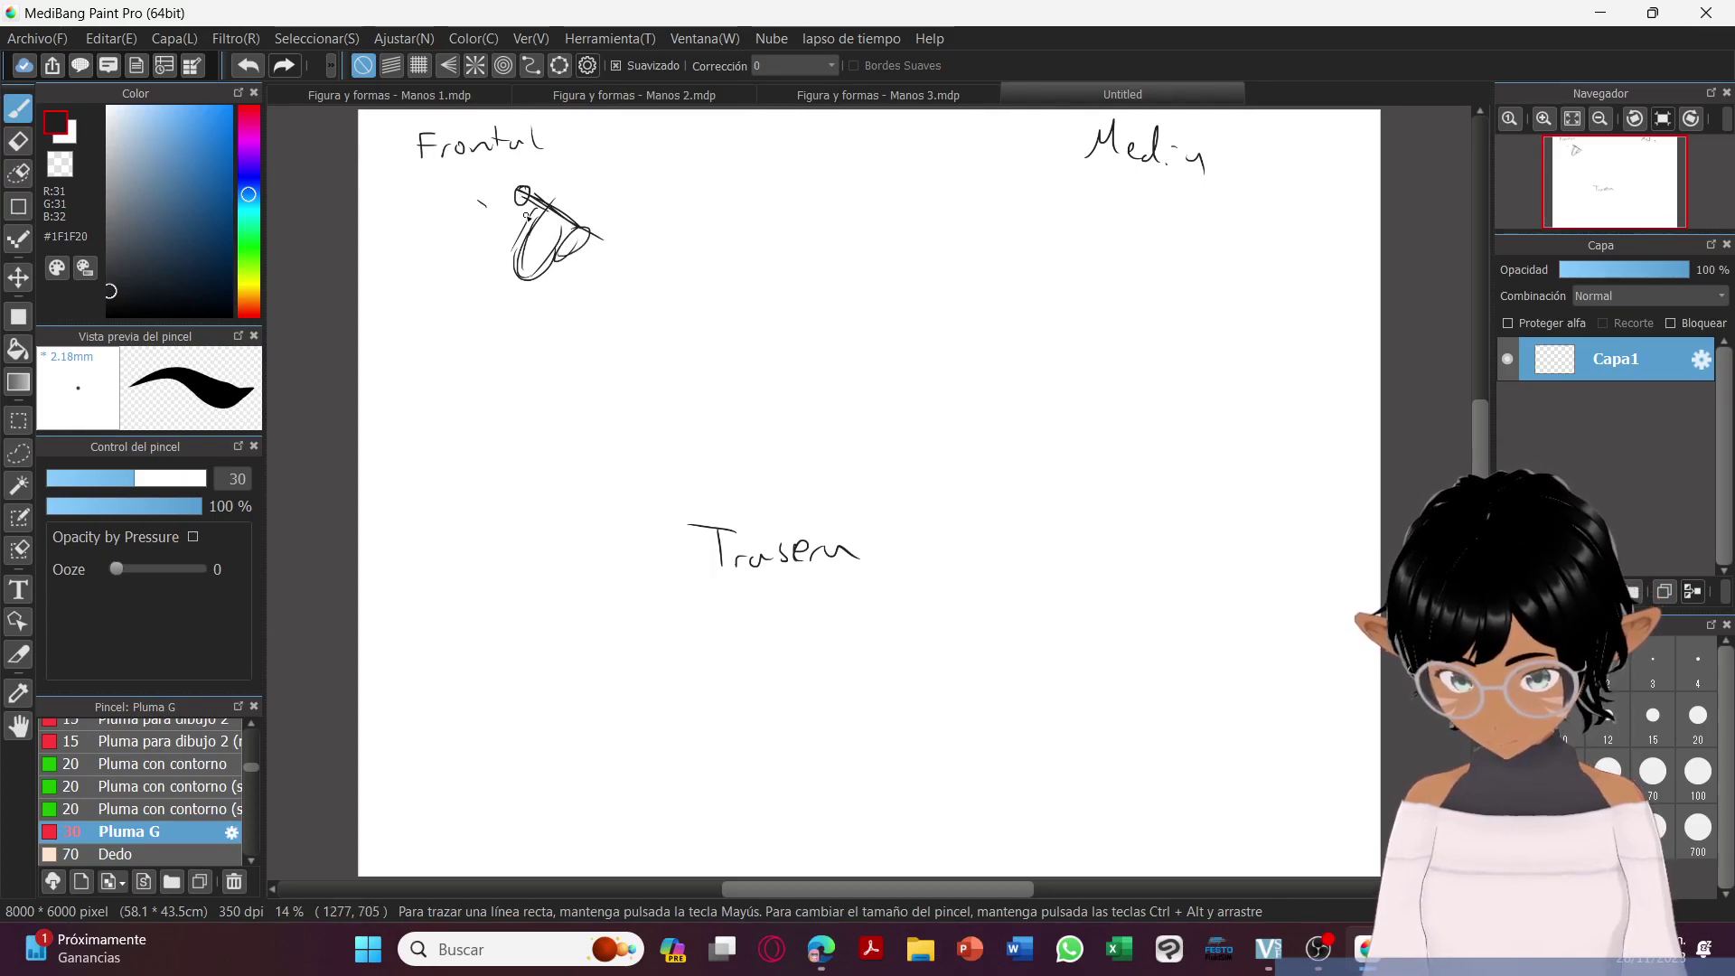
{"action": "mouse_move", "coordinate": [532, 249]}
{"action": "left_mouse_down"}
{"action": "mouse_move", "coordinate": [488, 243]}
{"action": "mouse_move", "coordinate": [501, 218]}
{"action": "mouse_move", "coordinate": [507, 302]}
{"action": "mouse_move", "coordinate": [528, 302]}
{"action": "mouse_move", "coordinate": [533, 264]}
{"action": "mouse_move", "coordinate": [511, 276]}
{"action": "mouse_move", "coordinate": [494, 349]}
{"action": "mouse_move", "coordinate": [530, 297]}
{"action": "mouse_move", "coordinate": [514, 338]}
{"action": "mouse_move", "coordinate": [485, 328]}
{"action": "mouse_move", "coordinate": [475, 354]}
{"action": "mouse_move", "coordinate": [499, 388]}
{"action": "mouse_move", "coordinate": [512, 334]}
{"action": "mouse_move", "coordinate": [487, 306]}
{"action": "mouse_move", "coordinate": [491, 329]}
{"action": "mouse_move", "coordinate": [489, 291]}
{"action": "mouse_move", "coordinate": [525, 344]}
{"action": "mouse_move", "coordinate": [499, 438]}
{"action": "left_mouse_up"}
{"action": "left_click_drag", "start_coordinate": [472, 361], "coordinate": [451, 404]}
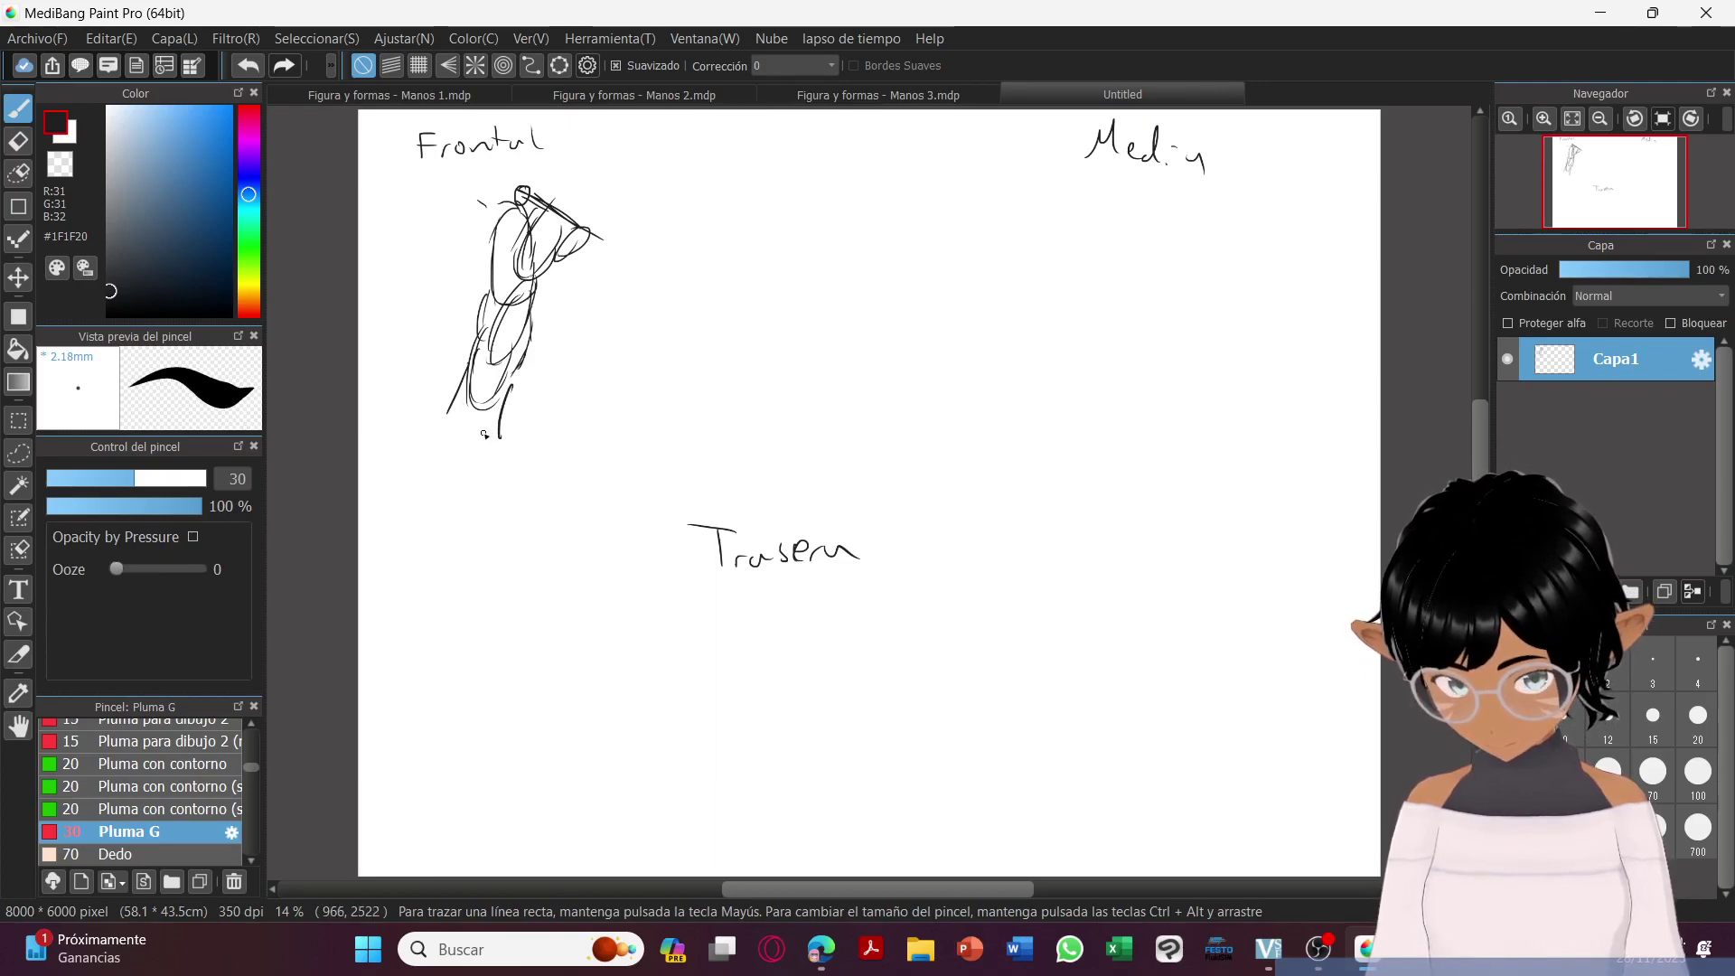
Add the frontal arm's forearm muscles as elongated ovals below the elbow, and close the tapering wrist.
{"action": "mouse_move", "coordinate": [474, 411]}
{"action": "left_mouse_down"}
{"action": "mouse_move", "coordinate": [441, 533]}
{"action": "mouse_move", "coordinate": [468, 515]}
{"action": "left_mouse_up"}
{"action": "mouse_move", "coordinate": [473, 444]}
{"action": "left_mouse_down"}
{"action": "mouse_move", "coordinate": [449, 539]}
{"action": "mouse_move", "coordinate": [443, 512]}
{"action": "left_mouse_up"}
{"action": "left_click_drag", "start_coordinate": [499, 461], "coordinate": [446, 557]}
{"action": "left_click_drag", "start_coordinate": [465, 491], "coordinate": [443, 552]}
{"action": "mouse_move", "coordinate": [445, 546]}
{"action": "left_mouse_down"}
{"action": "mouse_move", "coordinate": [470, 473]}
{"action": "mouse_move", "coordinate": [444, 553]}
{"action": "left_mouse_up"}
{"action": "left_click_drag", "start_coordinate": [445, 557], "coordinate": [475, 522]}
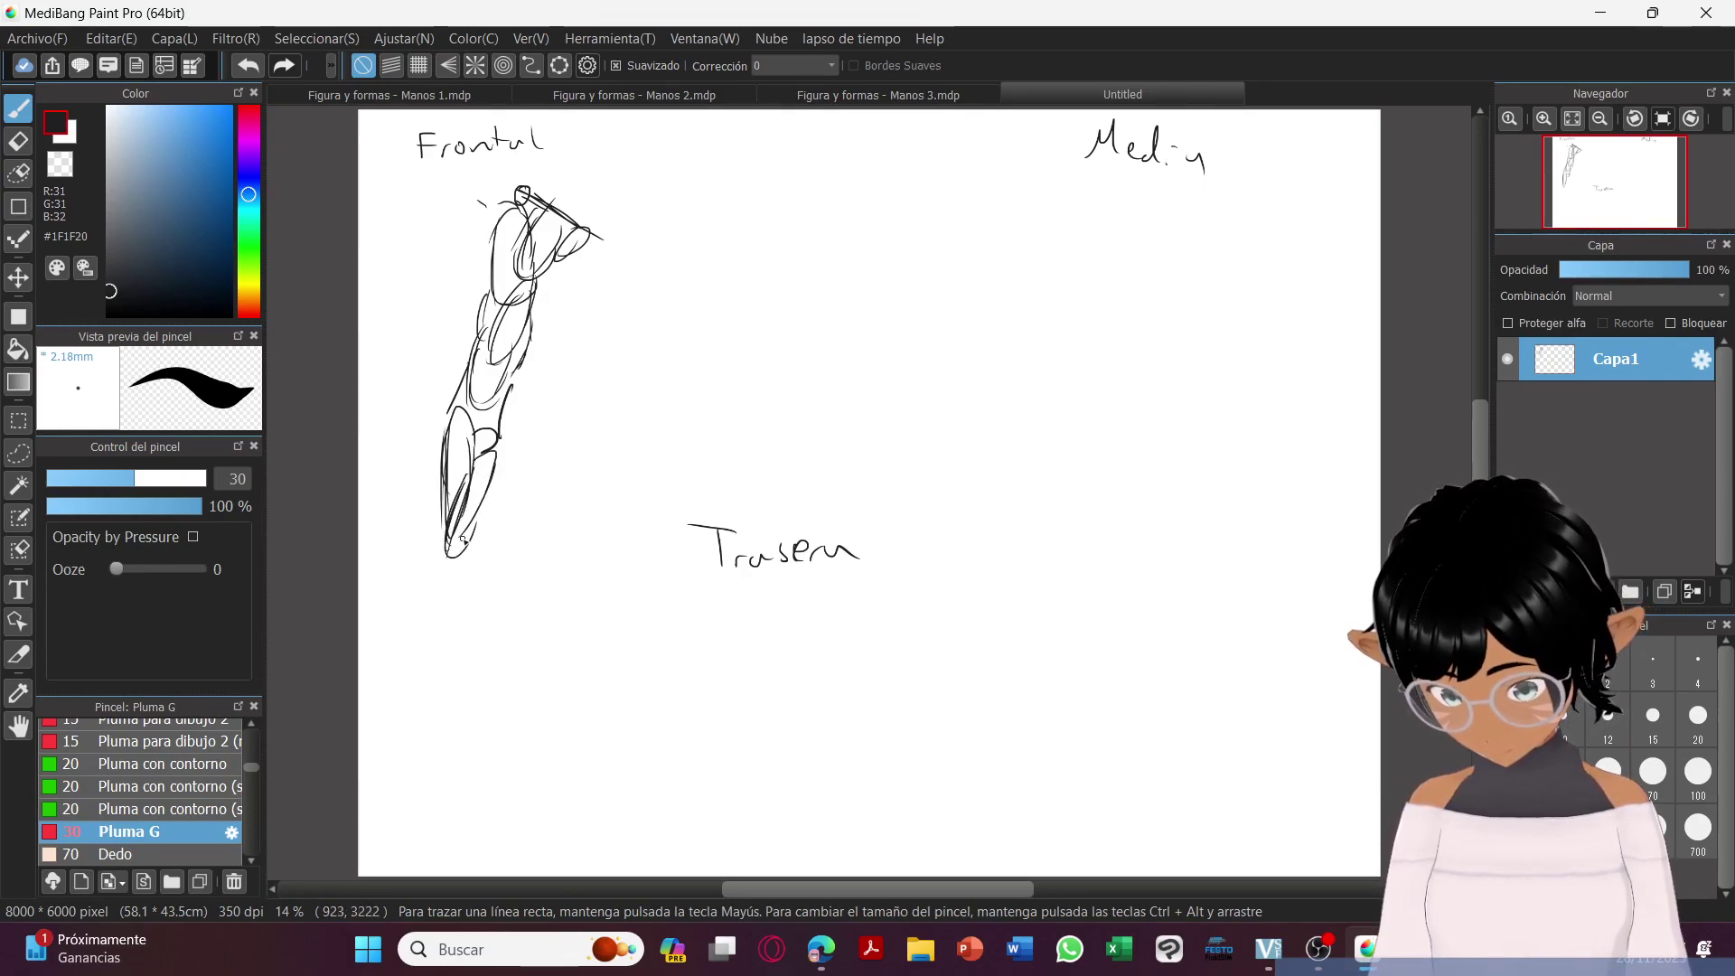
{"action": "mouse_move", "coordinate": [449, 461]}
{"action": "left_mouse_down"}
{"action": "mouse_move", "coordinate": [444, 535]}
{"action": "mouse_move", "coordinate": [436, 503]}
{"action": "mouse_move", "coordinate": [427, 539]}
{"action": "mouse_move", "coordinate": [429, 514]}
{"action": "mouse_move", "coordinate": [469, 551]}
{"action": "mouse_move", "coordinate": [459, 598]}
{"action": "left_mouse_up"}
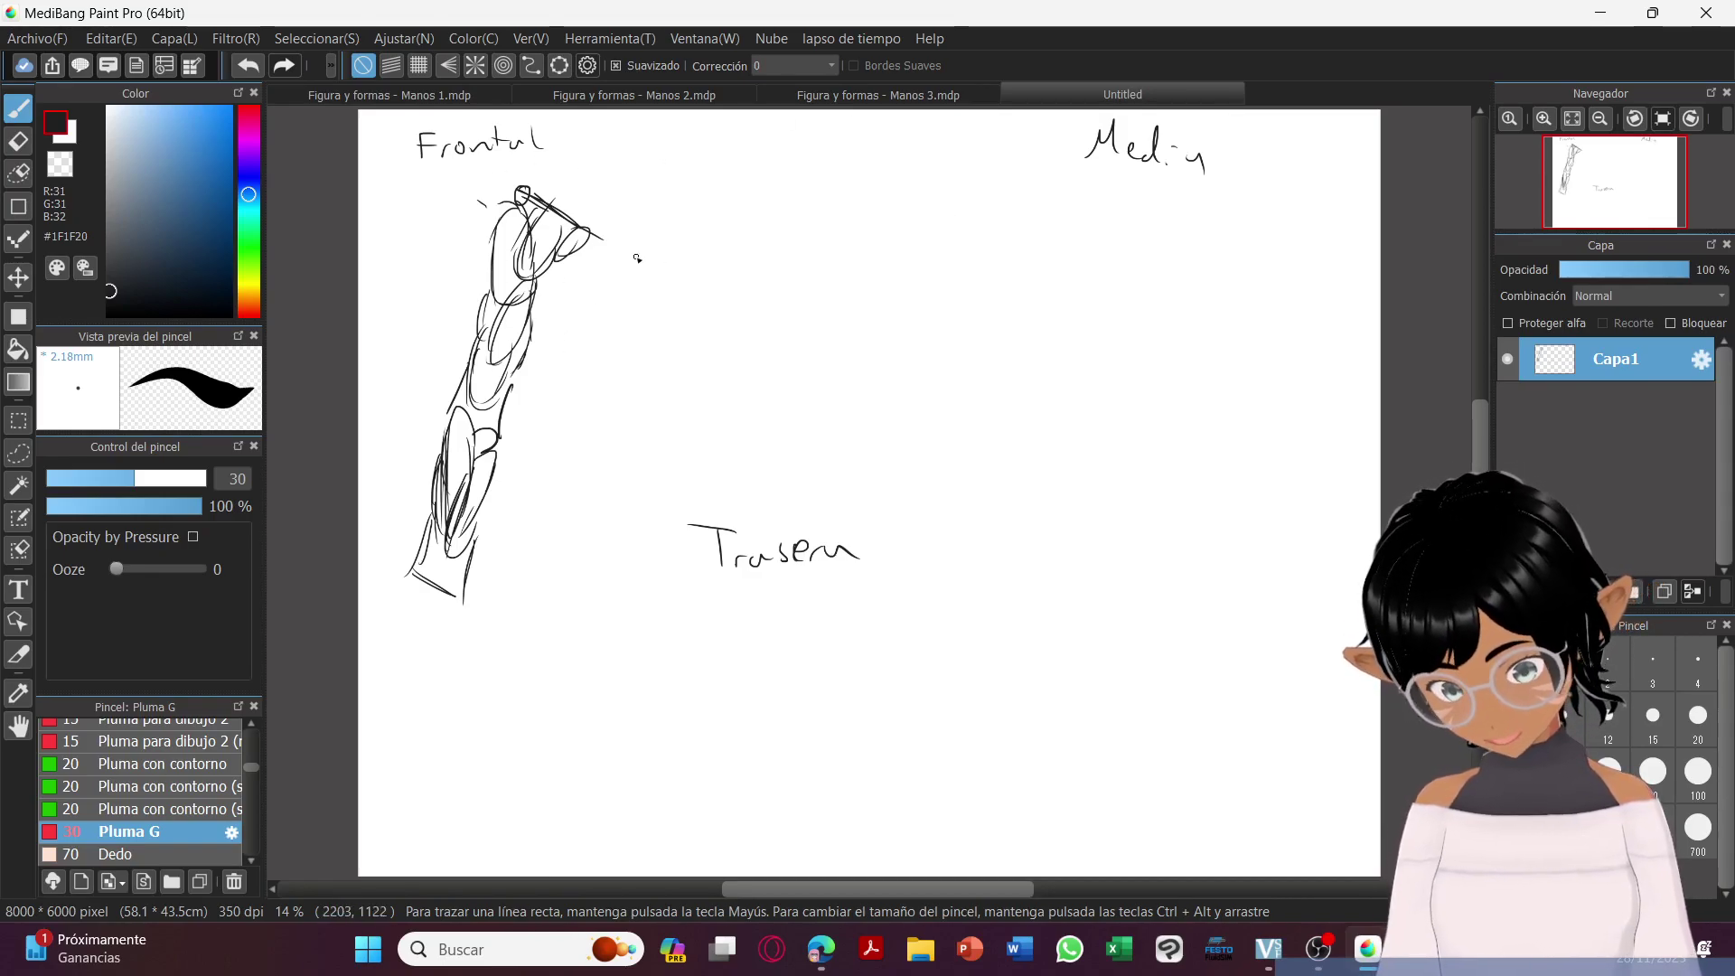
Draw the two long curved contours of a simplified arm beside the frontal muscle sketch.
{"action": "left_click_drag", "start_coordinate": [638, 243], "coordinate": [612, 309]}
{"action": "left_click_drag", "start_coordinate": [602, 370], "coordinate": [523, 628]}
{"action": "left_click_drag", "start_coordinate": [673, 265], "coordinate": [674, 330]}
{"action": "left_click_drag", "start_coordinate": [688, 265], "coordinate": [600, 535]}
{"action": "left_click_drag", "start_coordinate": [617, 476], "coordinate": [560, 670]}
{"action": "left_click_drag", "start_coordinate": [605, 493], "coordinate": [571, 668]}
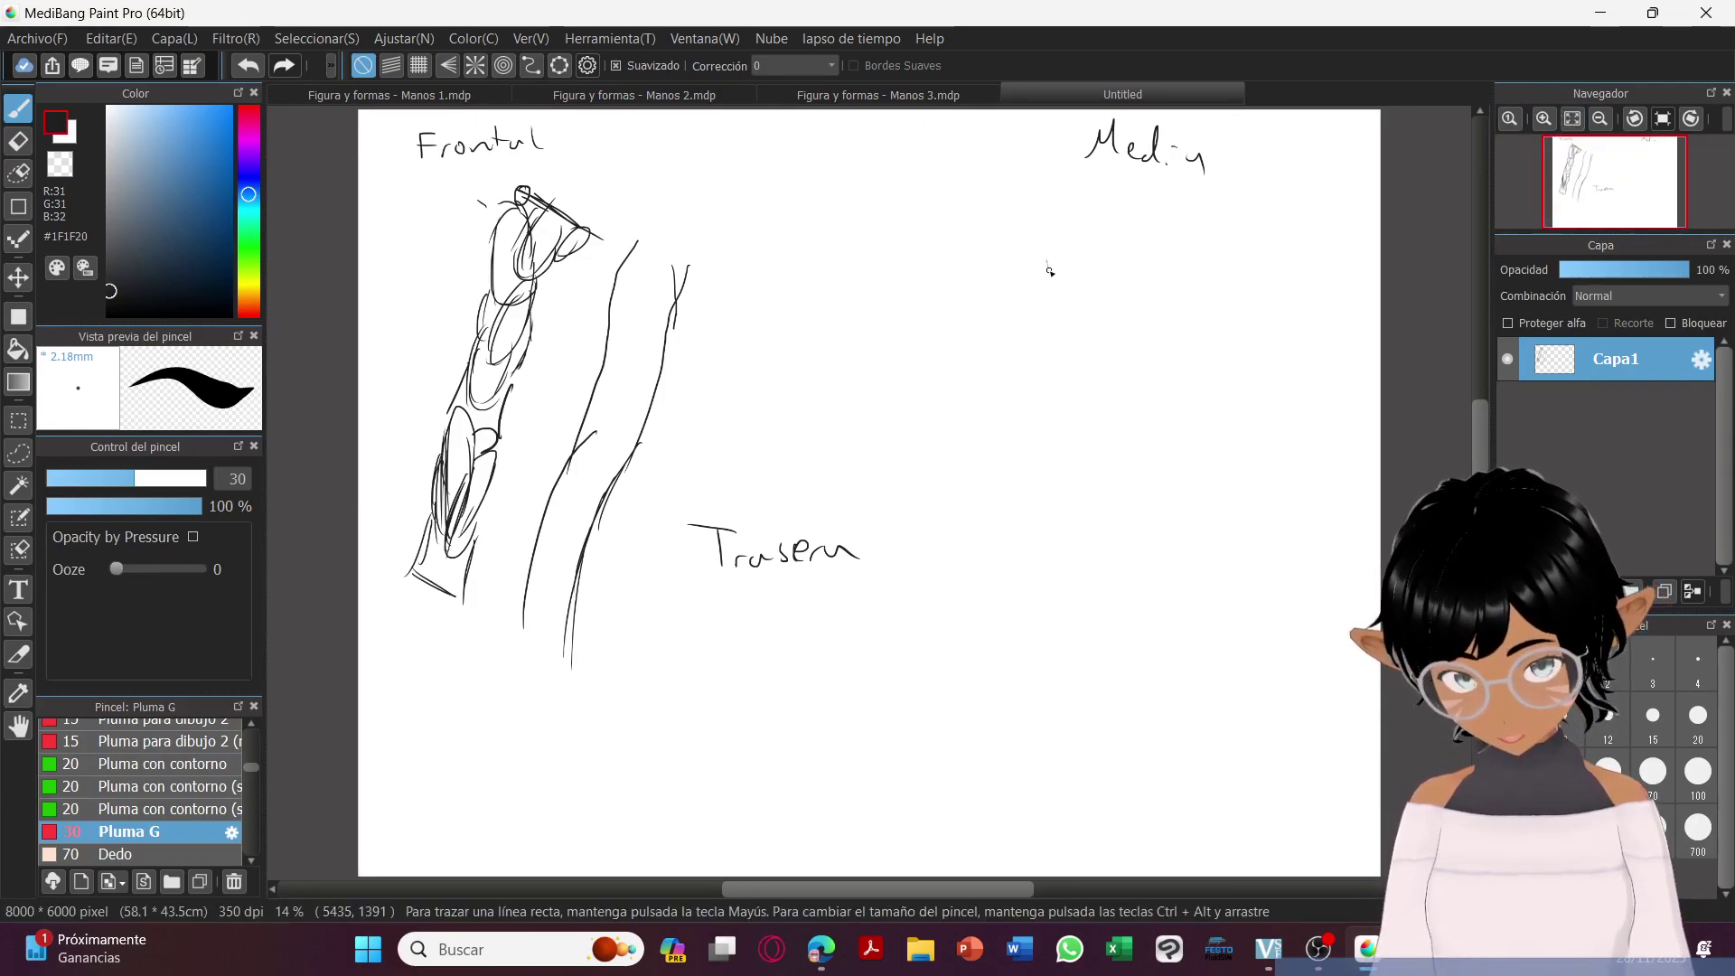
Sketch the triangular shoulder blade, shoulder oval and upper-arm muscle ovals down to the elbow below the "Media" label.
{"action": "mouse_move", "coordinate": [1049, 311]}
{"action": "left_mouse_down"}
{"action": "mouse_move", "coordinate": [1113, 250]}
{"action": "mouse_move", "coordinate": [1055, 239]}
{"action": "mouse_move", "coordinate": [1120, 252]}
{"action": "left_mouse_up"}
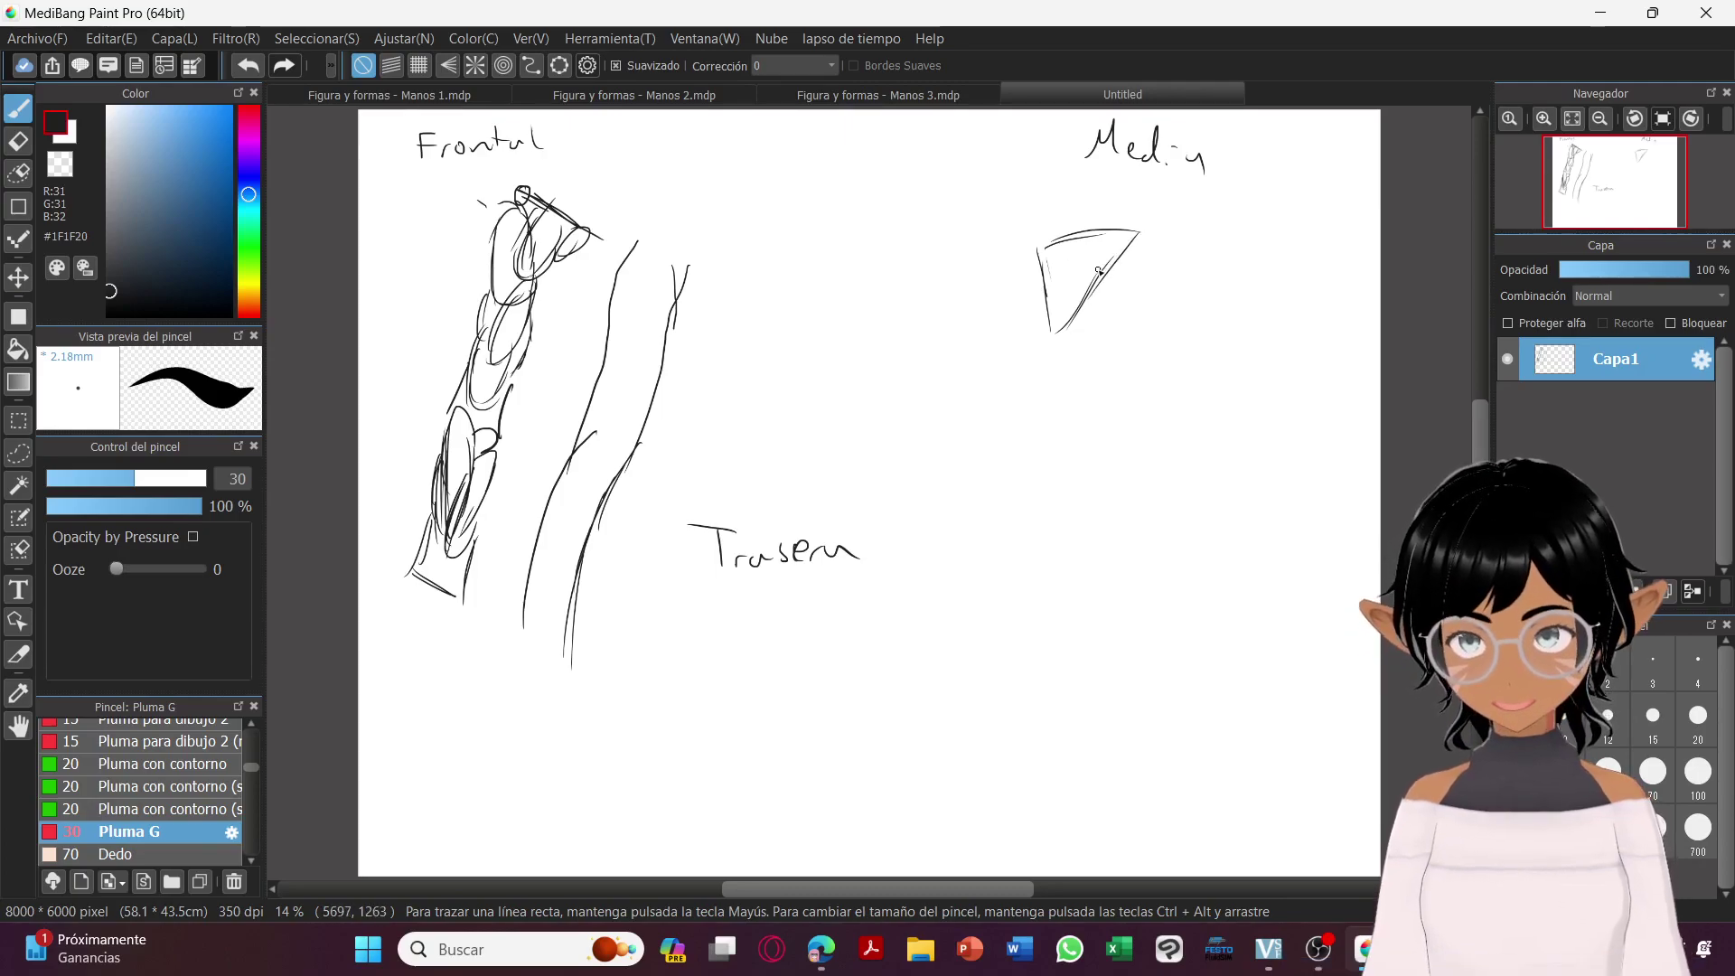
{"action": "mouse_move", "coordinate": [1082, 252]}
{"action": "left_mouse_down"}
{"action": "mouse_move", "coordinate": [1168, 232]}
{"action": "mouse_move", "coordinate": [1171, 315]}
{"action": "mouse_move", "coordinate": [1125, 250]}
{"action": "mouse_move", "coordinate": [1114, 306]}
{"action": "mouse_move", "coordinate": [1096, 280]}
{"action": "mouse_move", "coordinate": [1096, 250]}
{"action": "mouse_move", "coordinate": [1170, 323]}
{"action": "mouse_move", "coordinate": [1149, 276]}
{"action": "mouse_move", "coordinate": [1141, 332]}
{"action": "mouse_move", "coordinate": [1172, 375]}
{"action": "mouse_move", "coordinate": [1137, 350]}
{"action": "mouse_move", "coordinate": [1197, 375]}
{"action": "mouse_move", "coordinate": [1170, 345]}
{"action": "mouse_move", "coordinate": [1174, 448]}
{"action": "mouse_move", "coordinate": [1199, 470]}
{"action": "mouse_move", "coordinate": [1147, 398]}
{"action": "mouse_move", "coordinate": [1168, 443]}
{"action": "mouse_move", "coordinate": [1220, 471]}
{"action": "mouse_move", "coordinate": [1236, 548]}
{"action": "left_mouse_up"}
{"action": "mouse_move", "coordinate": [1207, 477]}
{"action": "left_mouse_down"}
{"action": "mouse_move", "coordinate": [1191, 497]}
{"action": "mouse_move", "coordinate": [1204, 456]}
{"action": "left_mouse_up"}
{"action": "left_click_drag", "start_coordinate": [1198, 395], "coordinate": [1208, 434]}
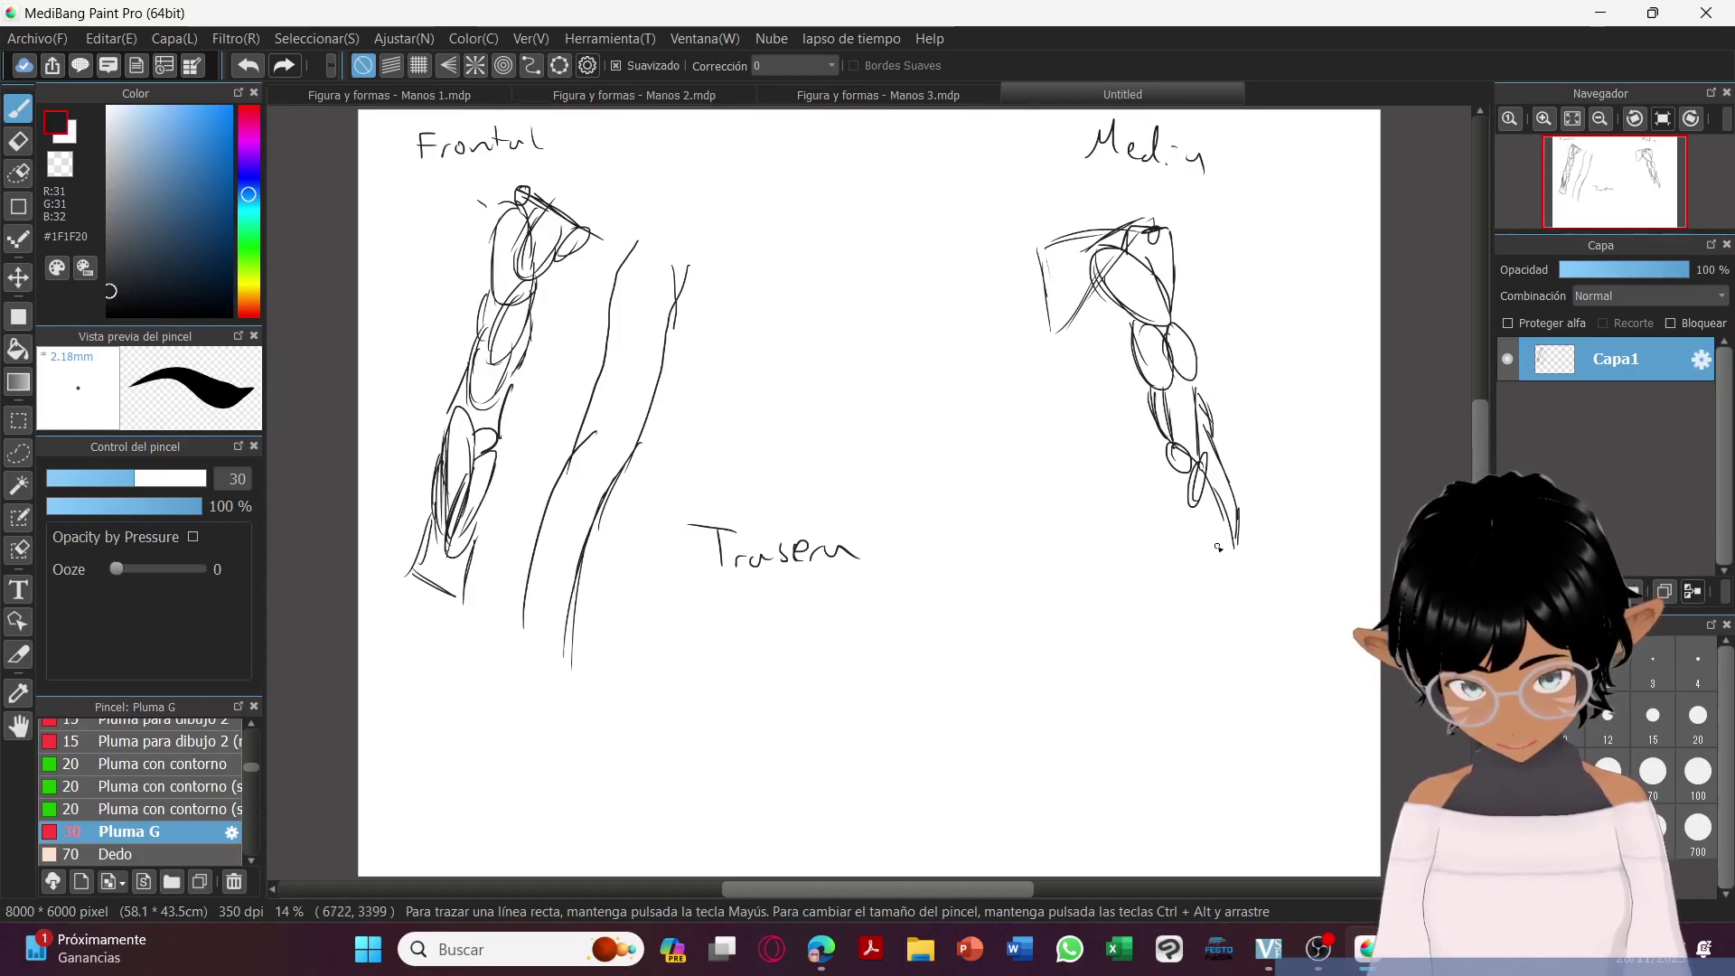
Complete the "Media" arm with two long forearm ovals, elbow strokes and a tapered, closed wrist.
{"action": "left_click_drag", "start_coordinate": [1210, 495], "coordinate": [1225, 595]}
{"action": "left_click_drag", "start_coordinate": [1230, 532], "coordinate": [1219, 594]}
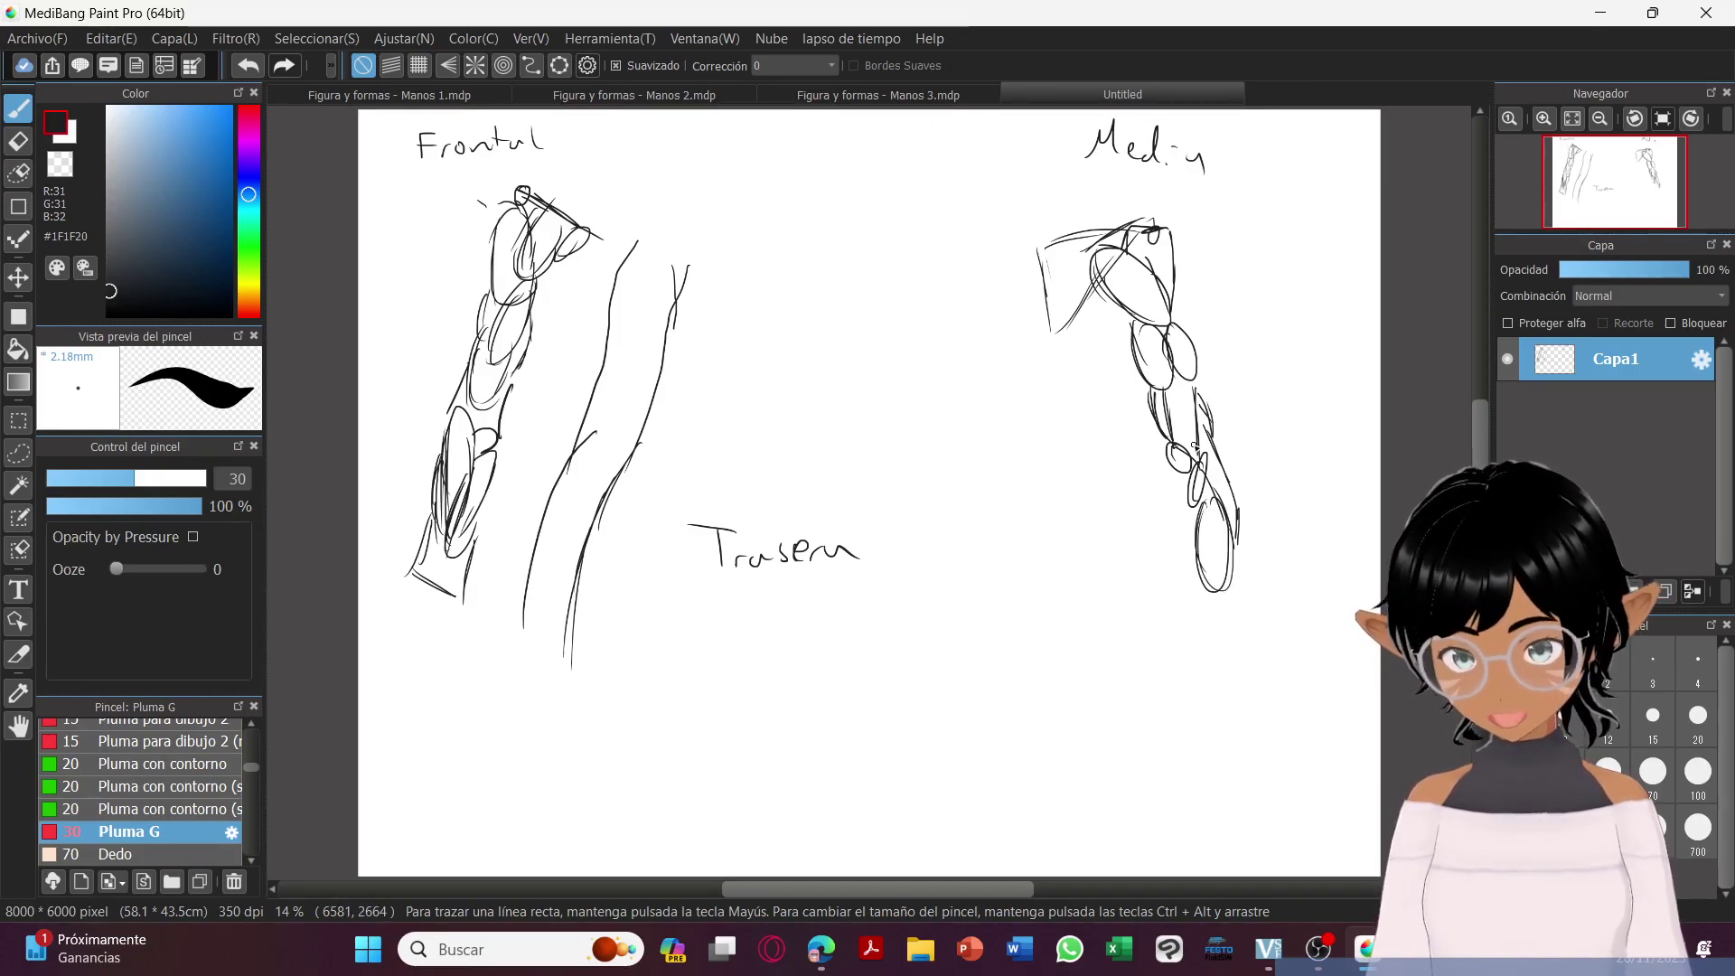
{"action": "mouse_move", "coordinate": [1192, 463]}
{"action": "left_mouse_down"}
{"action": "mouse_move", "coordinate": [1188, 574]}
{"action": "mouse_move", "coordinate": [1168, 522]}
{"action": "mouse_move", "coordinate": [1169, 537]}
{"action": "mouse_move", "coordinate": [1200, 512]}
{"action": "left_mouse_up"}
{"action": "left_click_drag", "start_coordinate": [1155, 417], "coordinate": [1156, 454]}
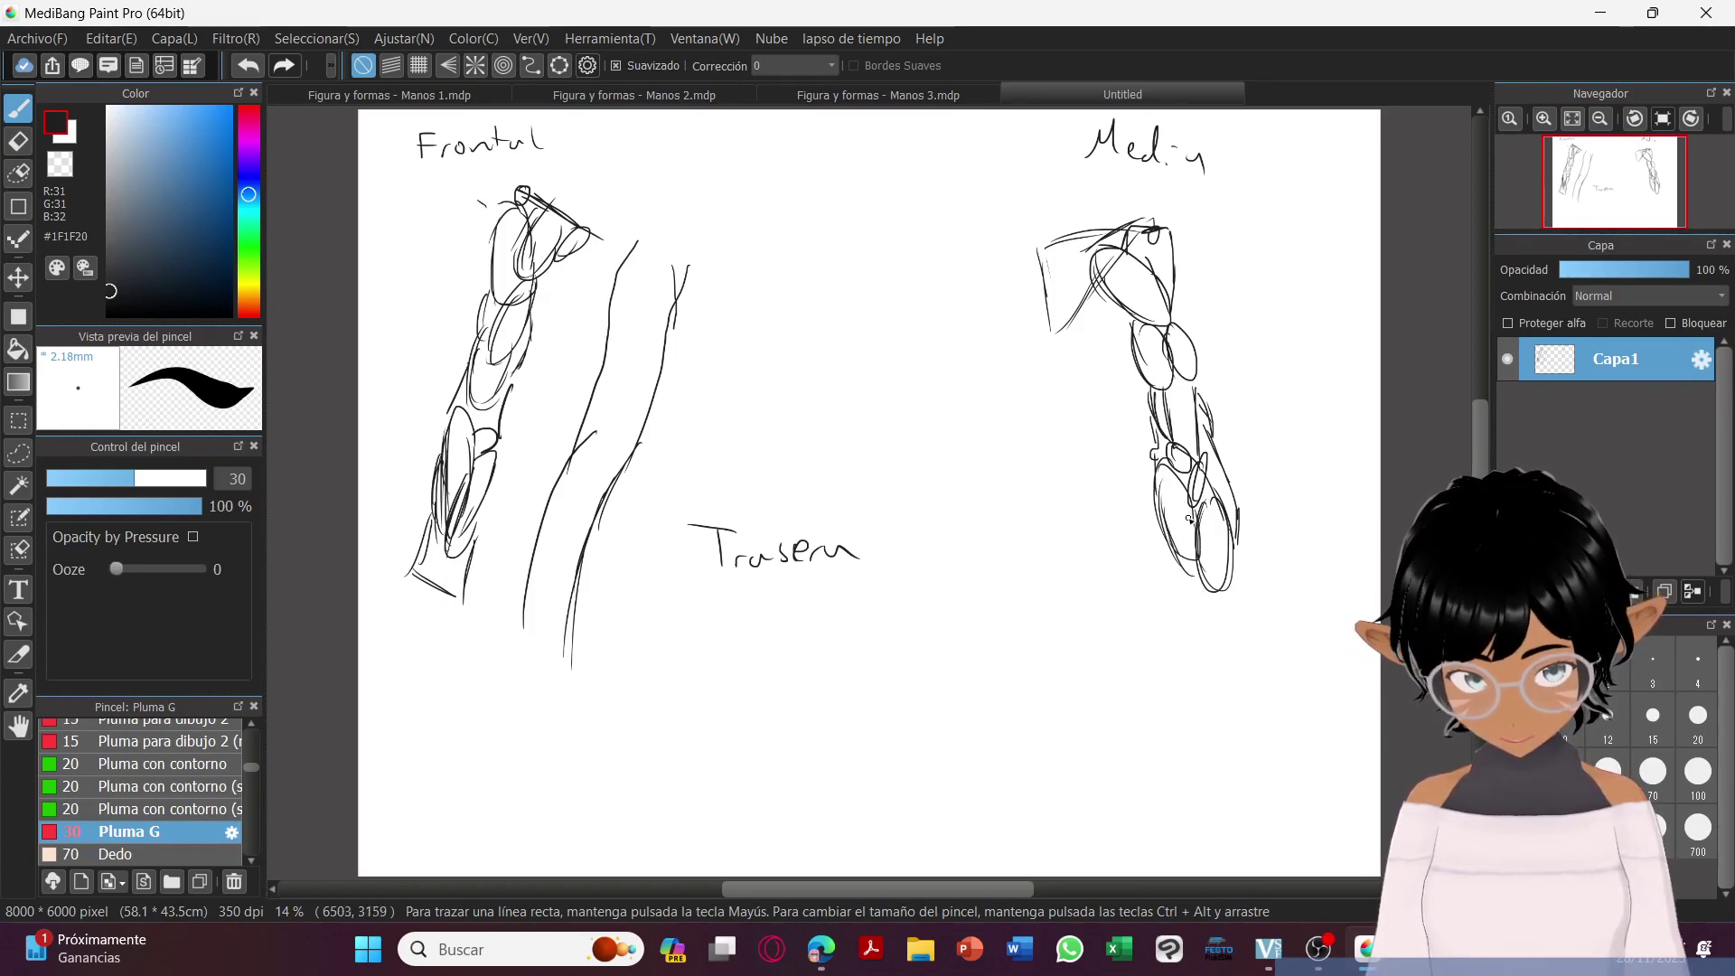
{"action": "mouse_move", "coordinate": [1191, 574]}
{"action": "left_mouse_down"}
{"action": "mouse_move", "coordinate": [1201, 631]}
{"action": "mouse_move", "coordinate": [1245, 623]}
{"action": "mouse_move", "coordinate": [1211, 655]}
{"action": "left_mouse_up"}
{"action": "left_click_drag", "start_coordinate": [1210, 652], "coordinate": [1252, 649]}
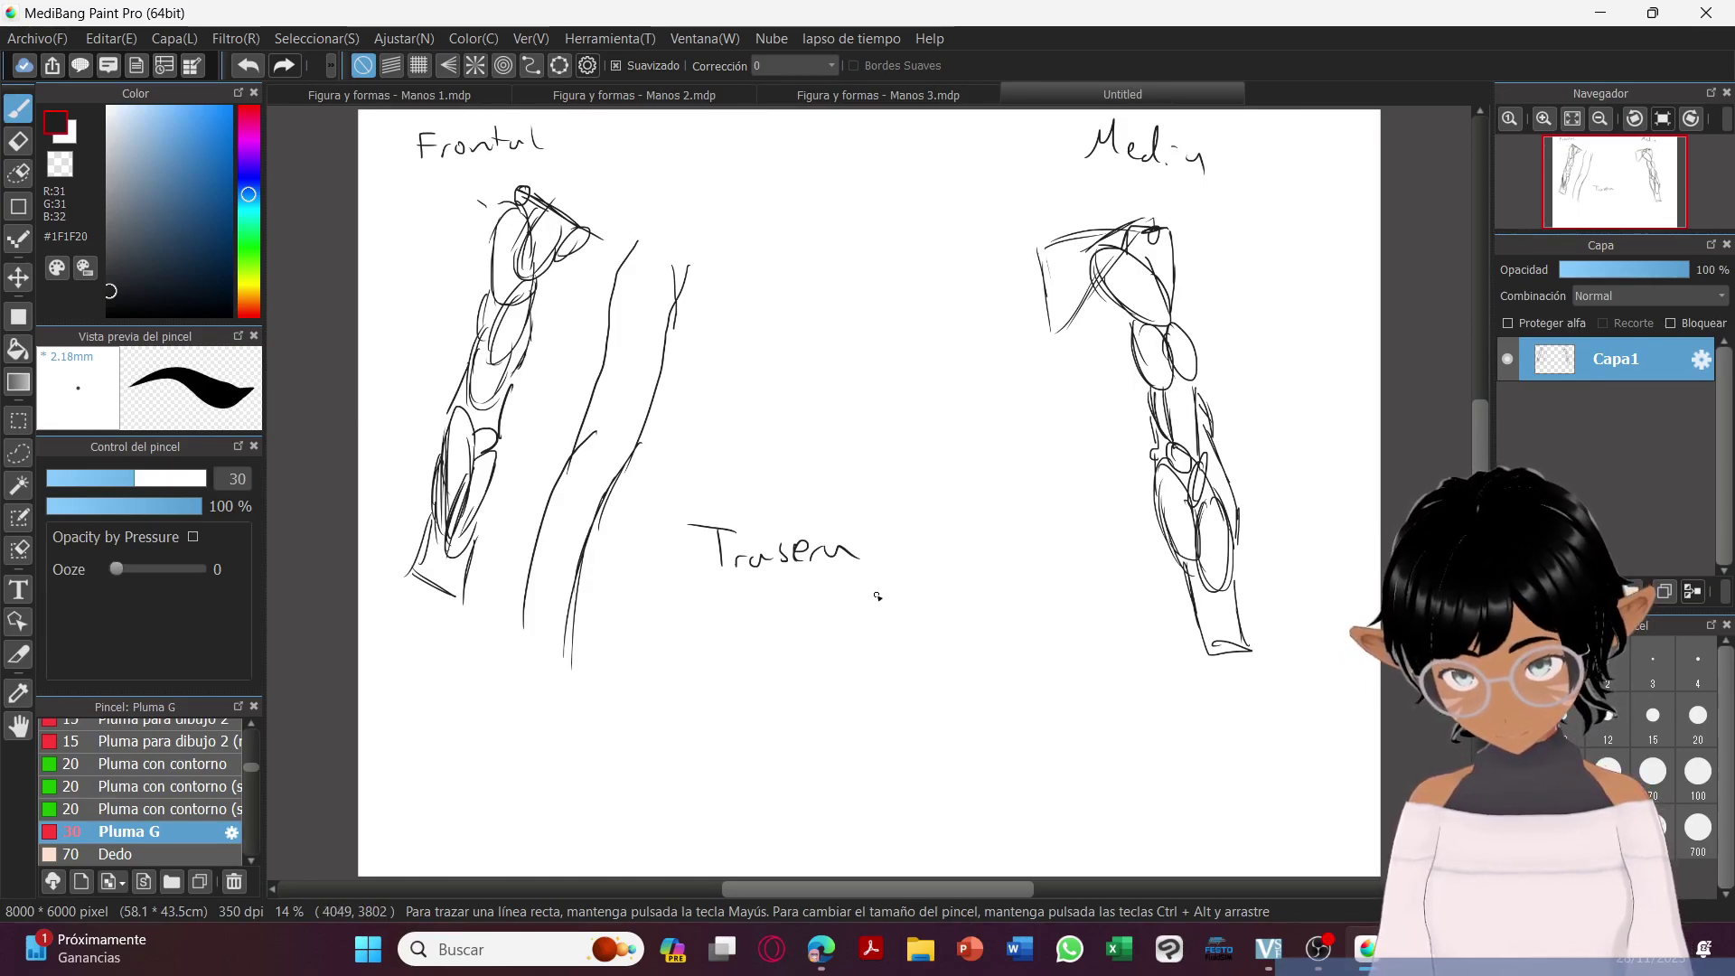
Sketch the rear arm's shoulder, upper-arm and forearm muscles as overlapping ovals below the "Trasera" label, tapering towards the wrist.
{"action": "mouse_move", "coordinate": [888, 593]}
{"action": "left_mouse_down"}
{"action": "mouse_move", "coordinate": [869, 637]}
{"action": "mouse_move", "coordinate": [903, 675]}
{"action": "mouse_move", "coordinate": [885, 597]}
{"action": "mouse_move", "coordinate": [860, 613]}
{"action": "mouse_move", "coordinate": [862, 676]}
{"action": "mouse_move", "coordinate": [903, 680]}
{"action": "mouse_move", "coordinate": [926, 617]}
{"action": "left_mouse_up"}
{"action": "left_click_drag", "start_coordinate": [895, 689], "coordinate": [912, 765]}
{"action": "left_click_drag", "start_coordinate": [913, 698], "coordinate": [918, 766]}
{"action": "left_click_drag", "start_coordinate": [921, 683], "coordinate": [939, 761]}
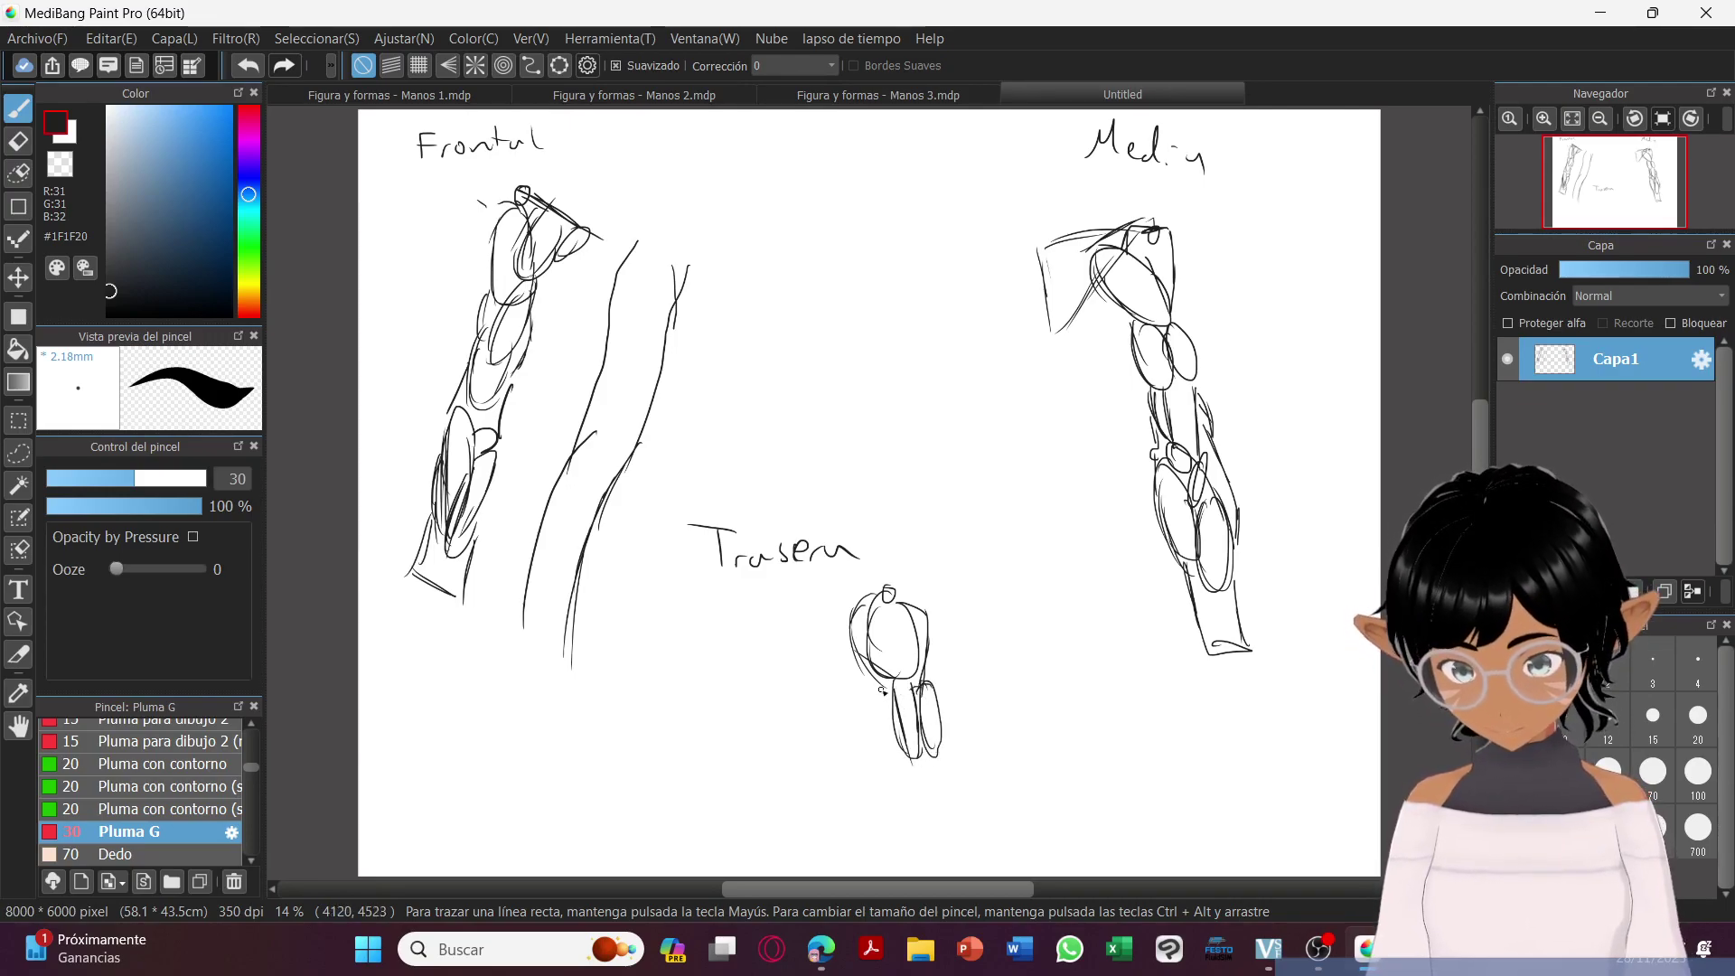
{"action": "mouse_move", "coordinate": [856, 661]}
{"action": "left_mouse_down"}
{"action": "mouse_move", "coordinate": [900, 717]}
{"action": "mouse_move", "coordinate": [890, 665]}
{"action": "left_mouse_up"}
{"action": "mouse_move", "coordinate": [901, 741]}
{"action": "left_mouse_down"}
{"action": "mouse_move", "coordinate": [886, 798]}
{"action": "mouse_move", "coordinate": [932, 799]}
{"action": "mouse_move", "coordinate": [937, 867]}
{"action": "mouse_move", "coordinate": [961, 880]}
{"action": "mouse_move", "coordinate": [950, 871]}
{"action": "left_mouse_up"}
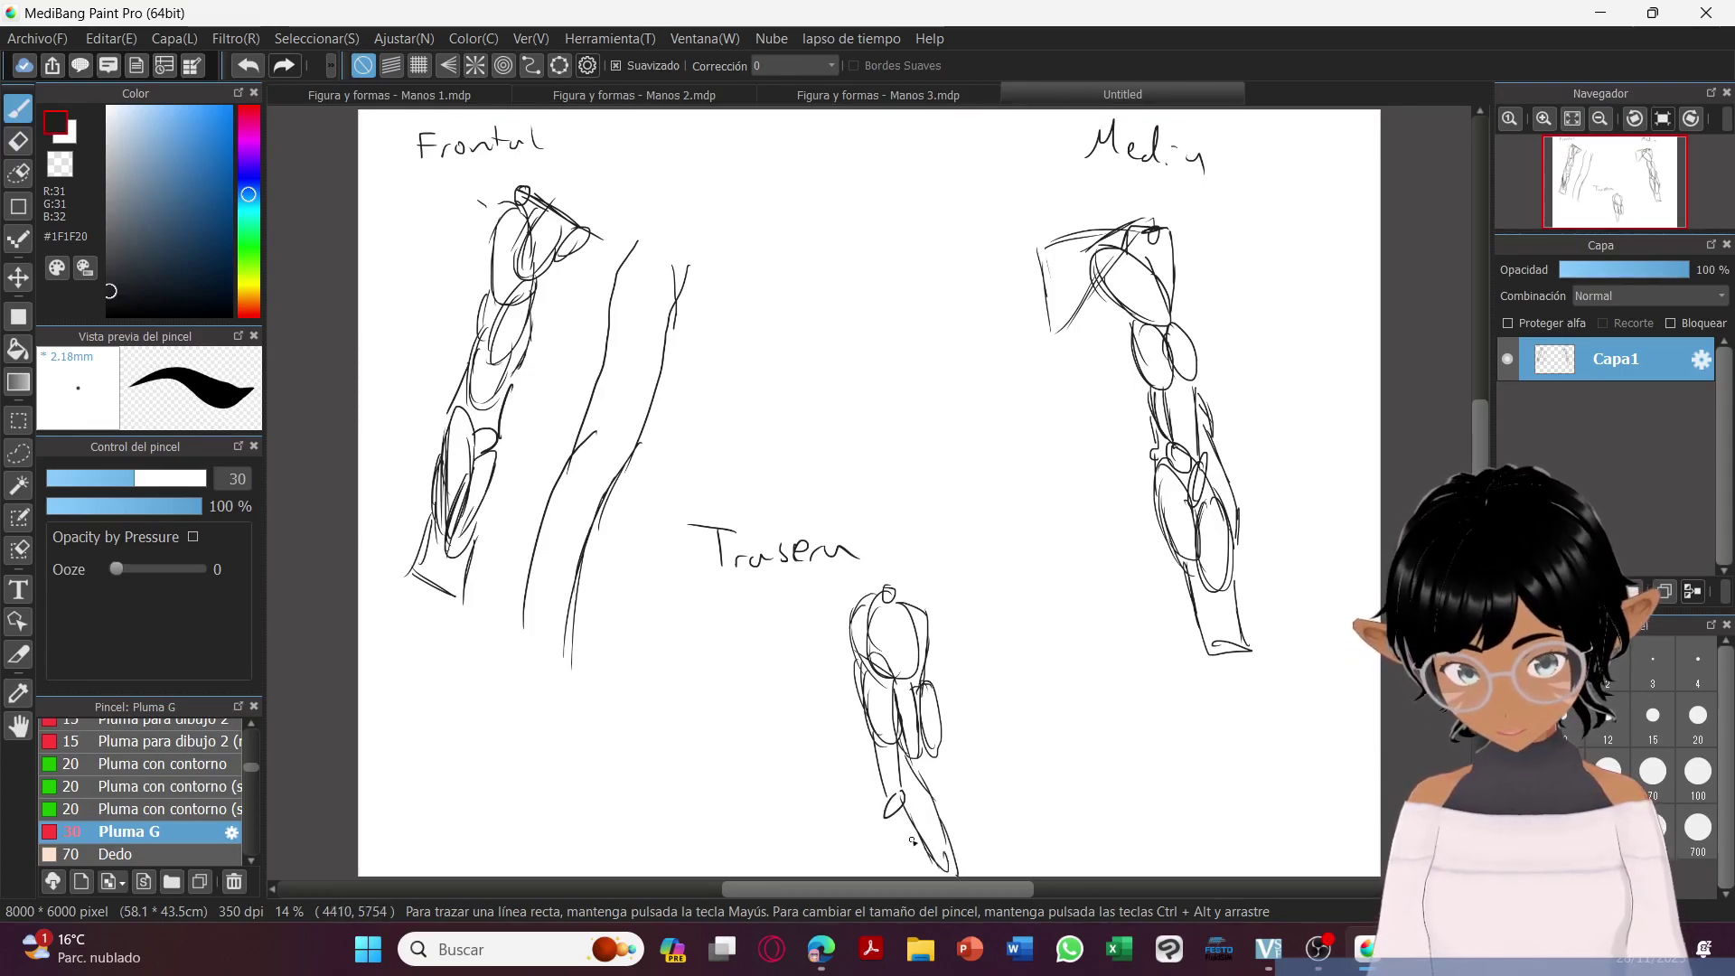
{"action": "left_click_drag", "start_coordinate": [900, 810], "coordinate": [907, 875]}
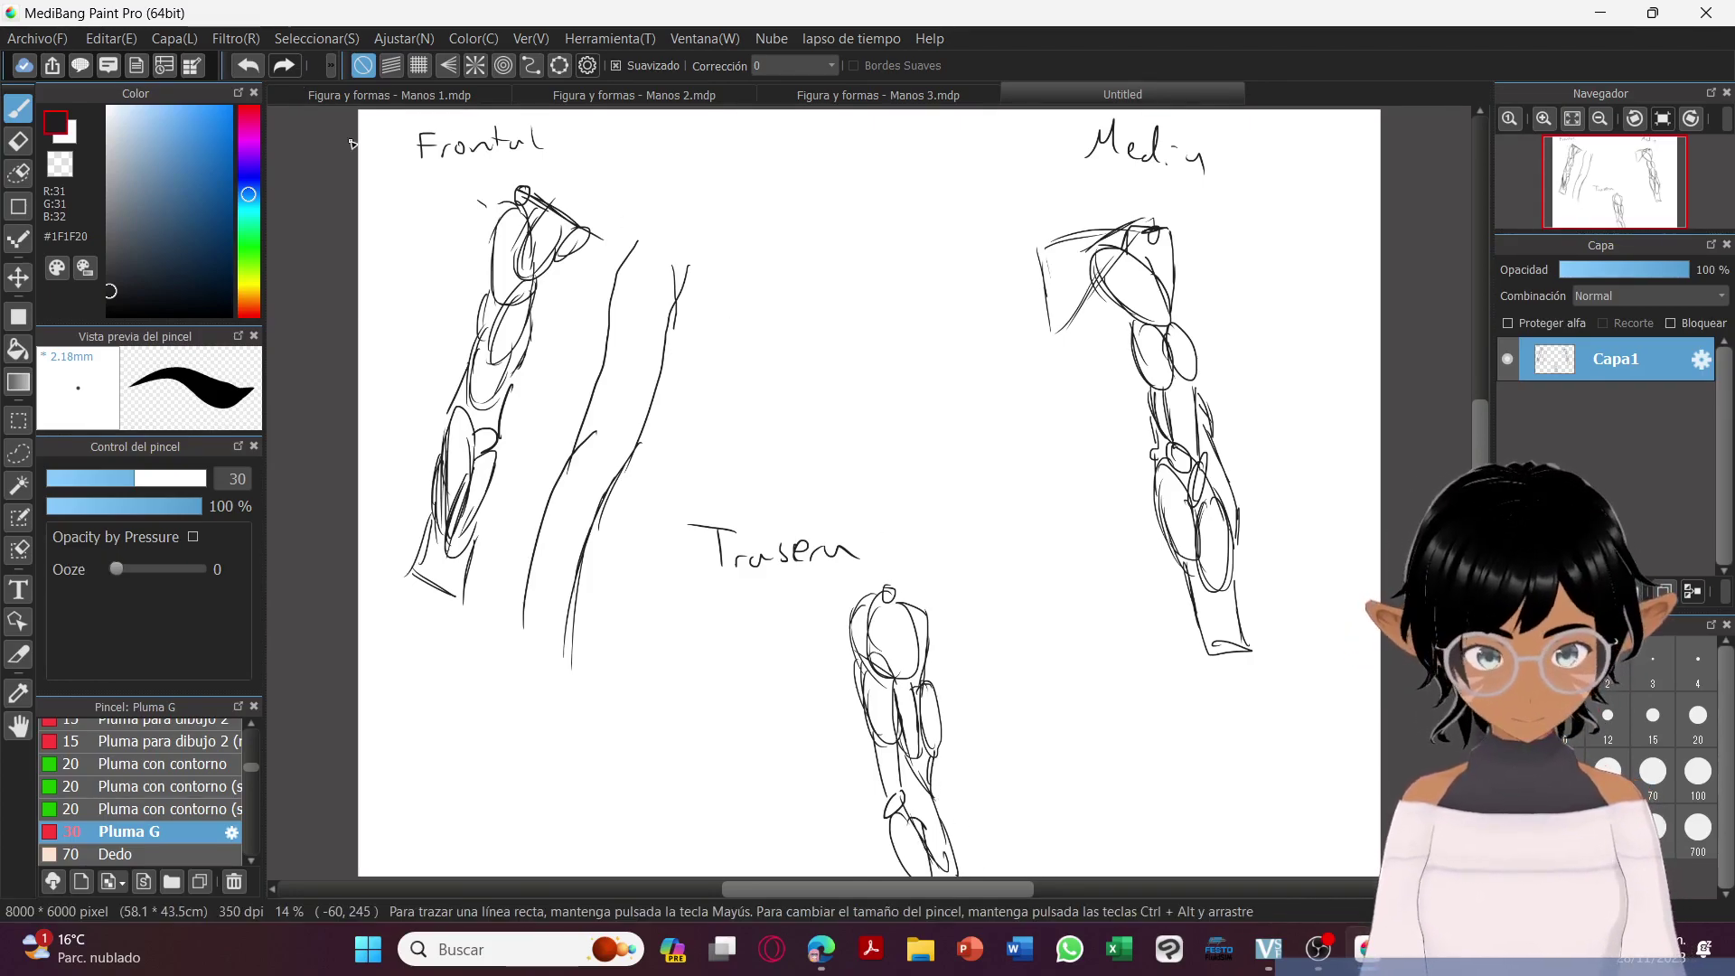
Draw the simplified contour of the rear arm beside its muscle sketch, with a rounded shoulder and short elbow strokes.
{"action": "mouse_move", "coordinate": [720, 625]}
{"action": "left_mouse_down"}
{"action": "mouse_move", "coordinate": [739, 624]}
{"action": "mouse_move", "coordinate": [773, 709]}
{"action": "mouse_move", "coordinate": [711, 682]}
{"action": "mouse_move", "coordinate": [723, 631]}
{"action": "mouse_move", "coordinate": [760, 781]}
{"action": "left_mouse_up"}
{"action": "mouse_move", "coordinate": [703, 688]}
{"action": "left_mouse_down"}
{"action": "mouse_move", "coordinate": [732, 814]}
{"action": "mouse_move", "coordinate": [763, 802]}
{"action": "mouse_move", "coordinate": [801, 860]}
{"action": "left_mouse_up"}
{"action": "left_click_drag", "start_coordinate": [779, 795], "coordinate": [802, 876]}
{"action": "mouse_move", "coordinate": [739, 776]}
{"action": "left_mouse_down"}
{"action": "mouse_move", "coordinate": [721, 874]}
{"action": "mouse_move", "coordinate": [737, 876]}
{"action": "left_mouse_up"}
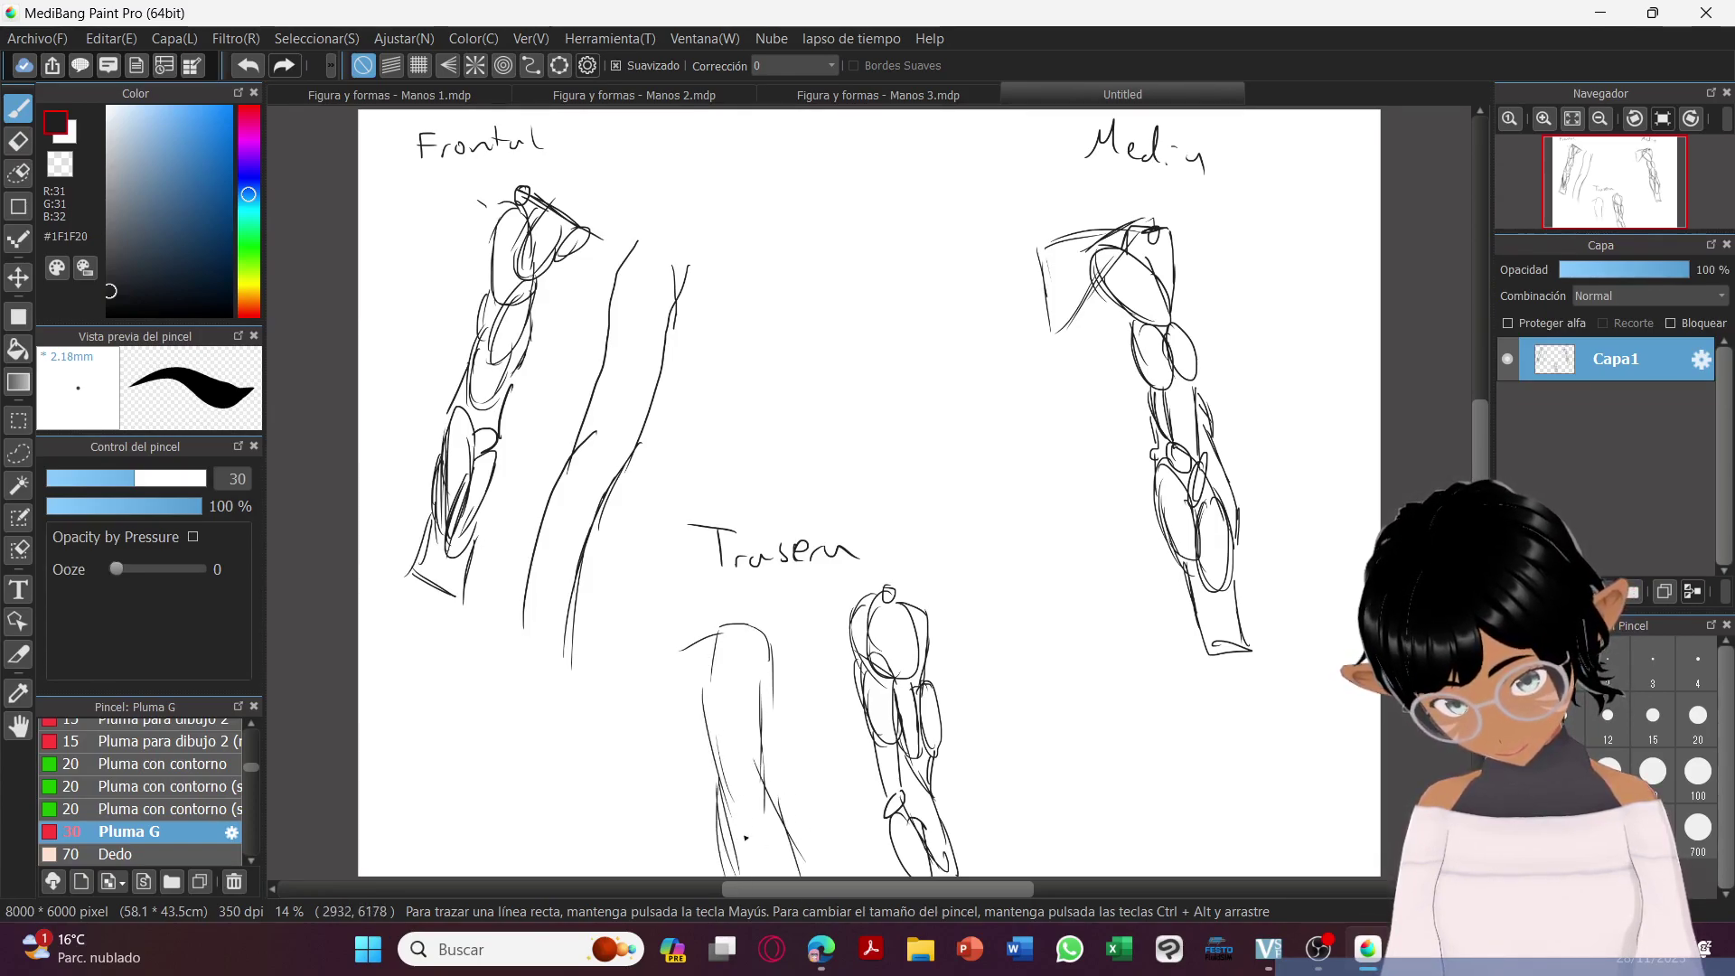
{"action": "left_click_drag", "start_coordinate": [723, 781], "coordinate": [748, 825]}
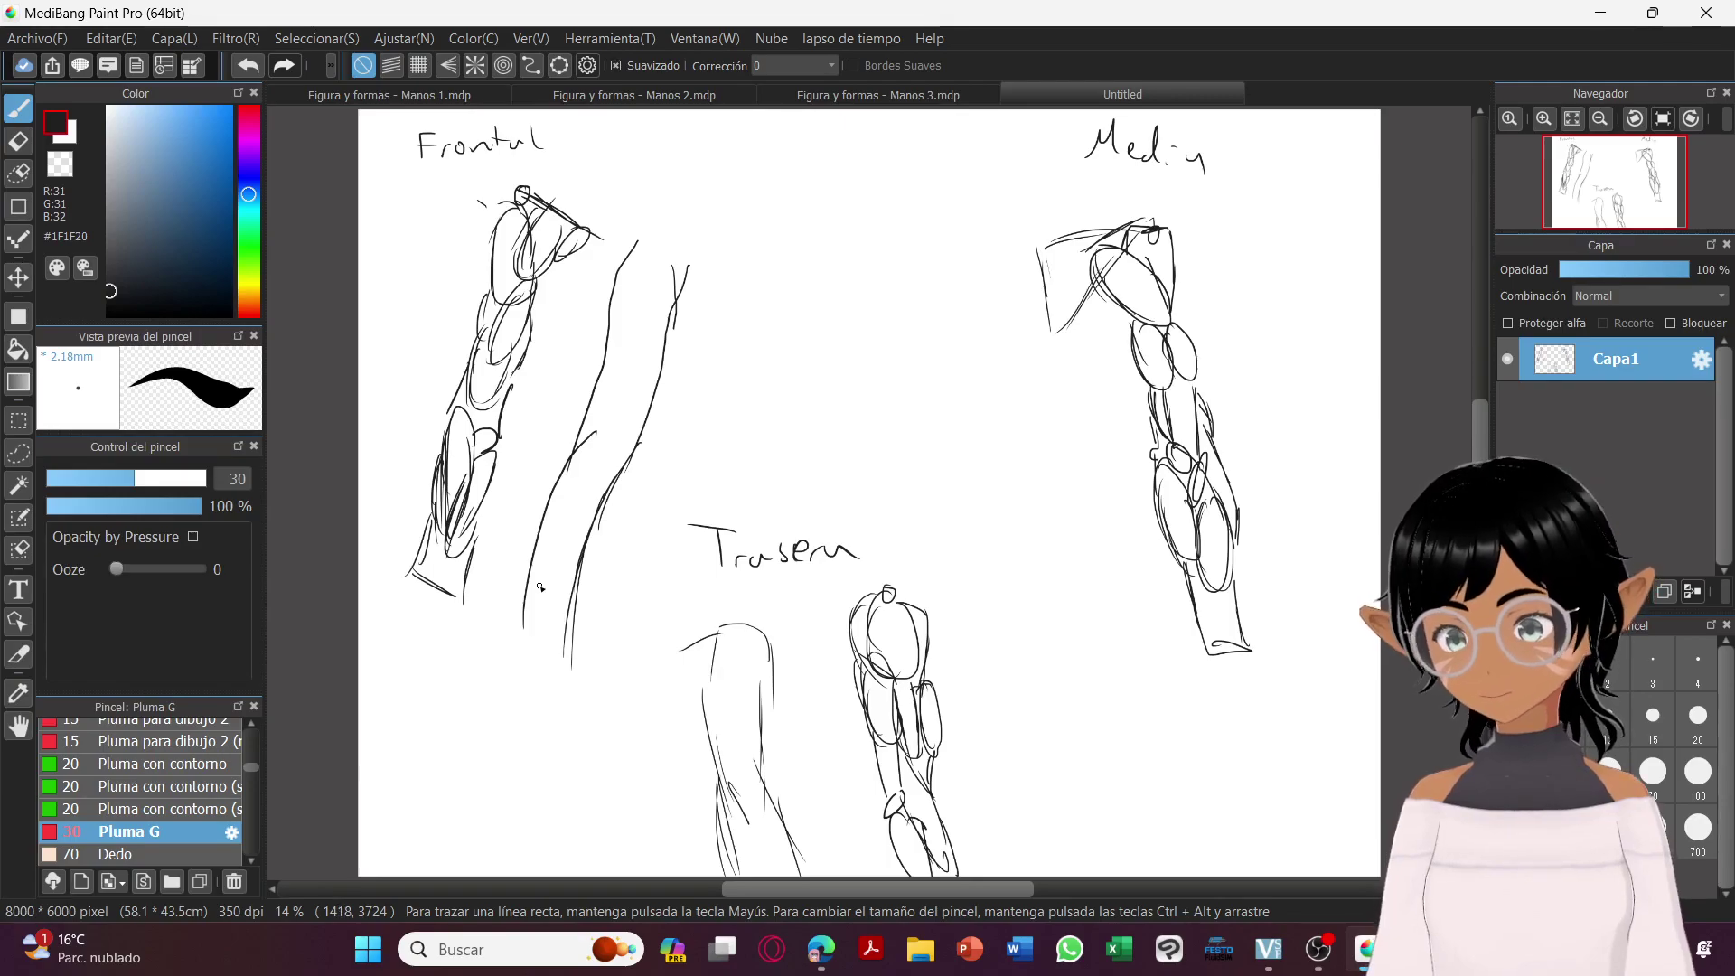
Save the arm muscle sheet in the Practica folder as "Figura y formas - Manos 4" in MediBang Paint Pro format.
{"action": "left_click", "coordinate": [63, 39]}
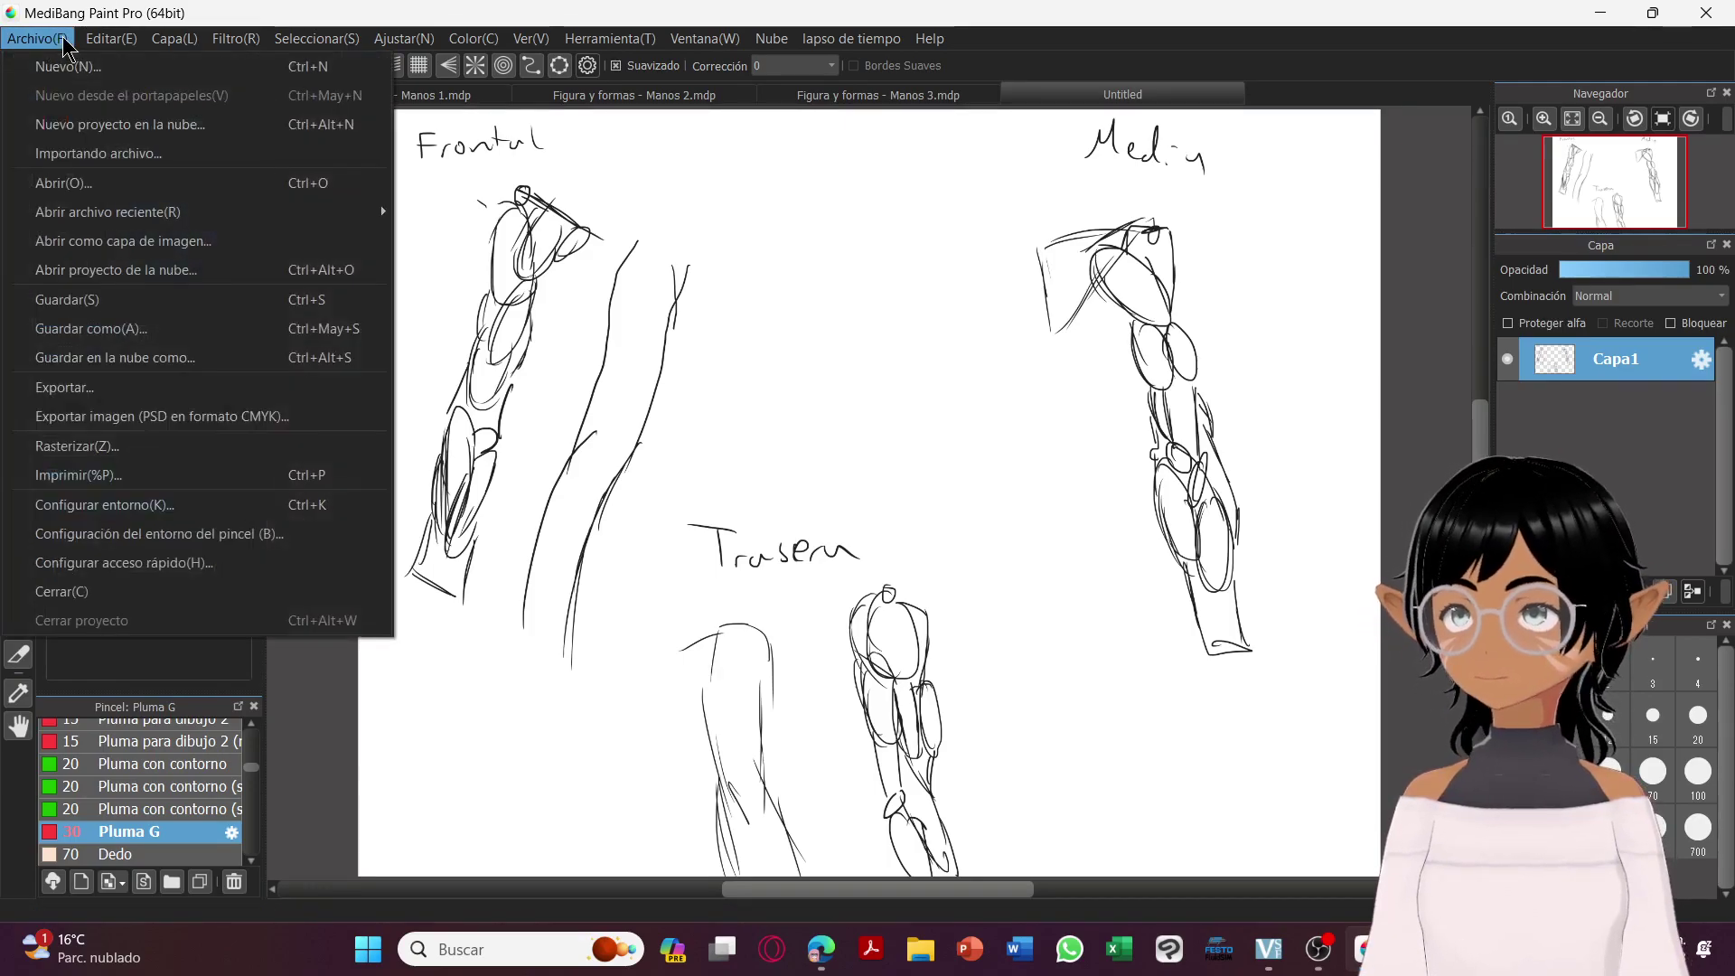
{"action": "left_click", "coordinate": [127, 329]}
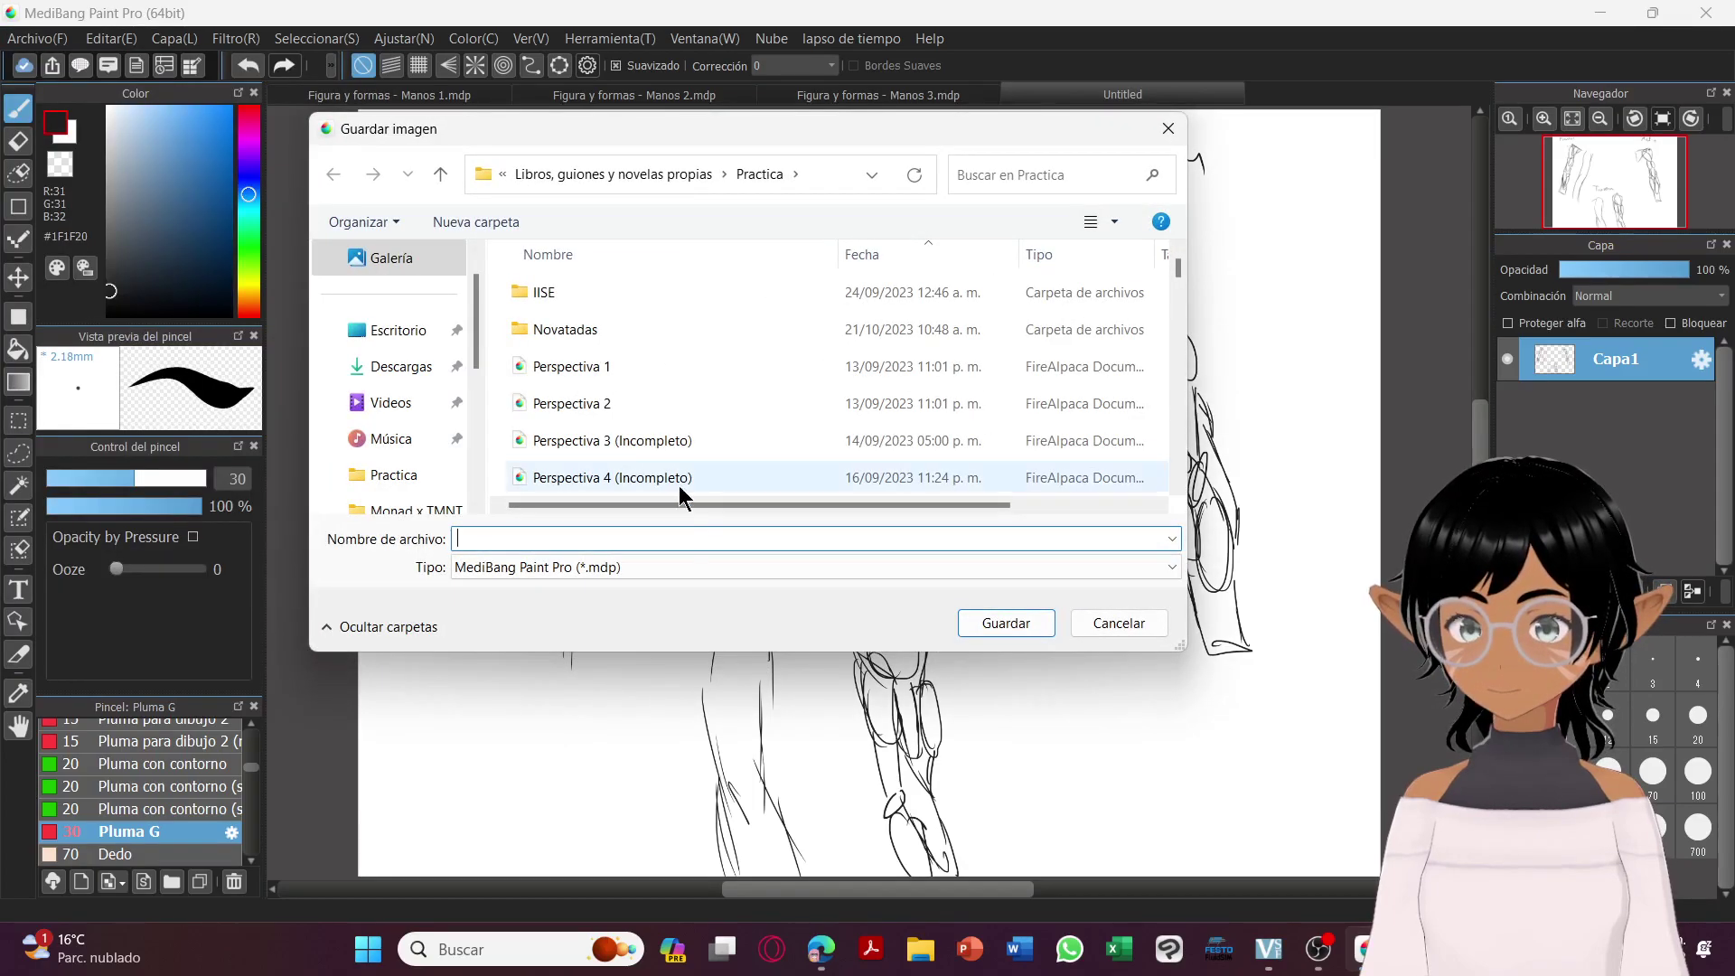
{"action": "scroll", "coordinate": [734, 437], "scroll_direction": "down", "scroll_amount": 8}
{"action": "scroll", "coordinate": [734, 437], "scroll_direction": "down", "scroll_amount": 10}
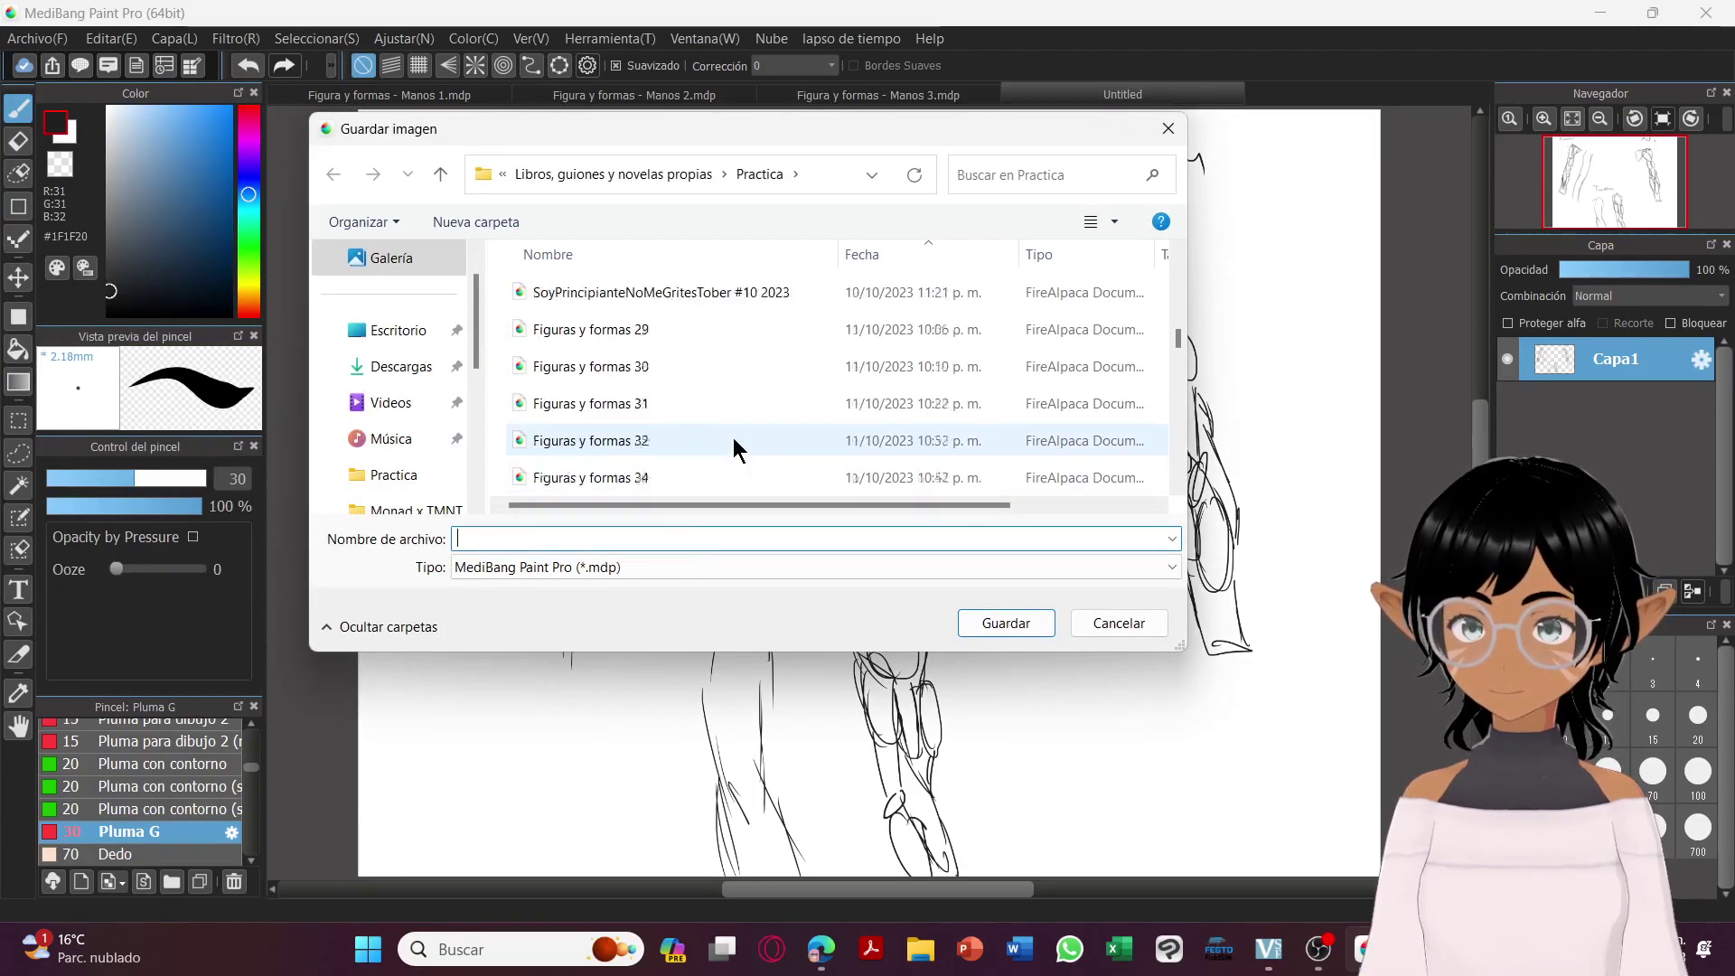
{"action": "scroll", "coordinate": [734, 437], "scroll_direction": "down", "scroll_amount": 10}
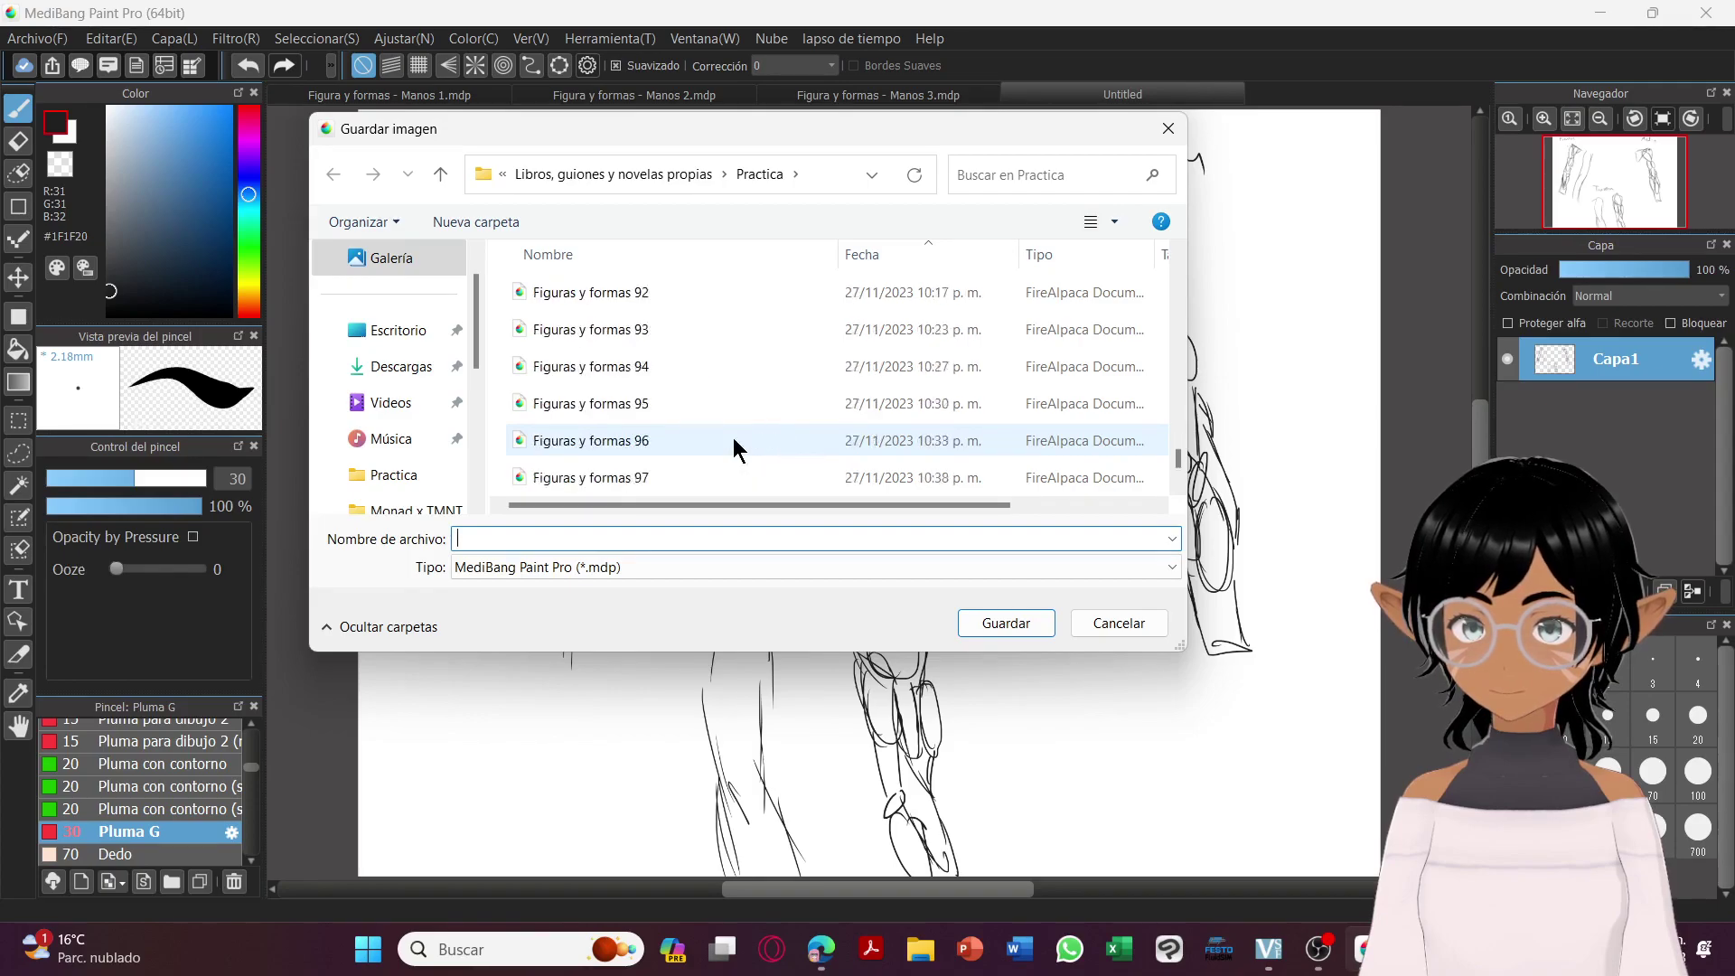
{"action": "left_click", "coordinate": [716, 480]}
{"action": "double_click", "coordinate": [713, 538]}
{"action": "type", "text": "4"}
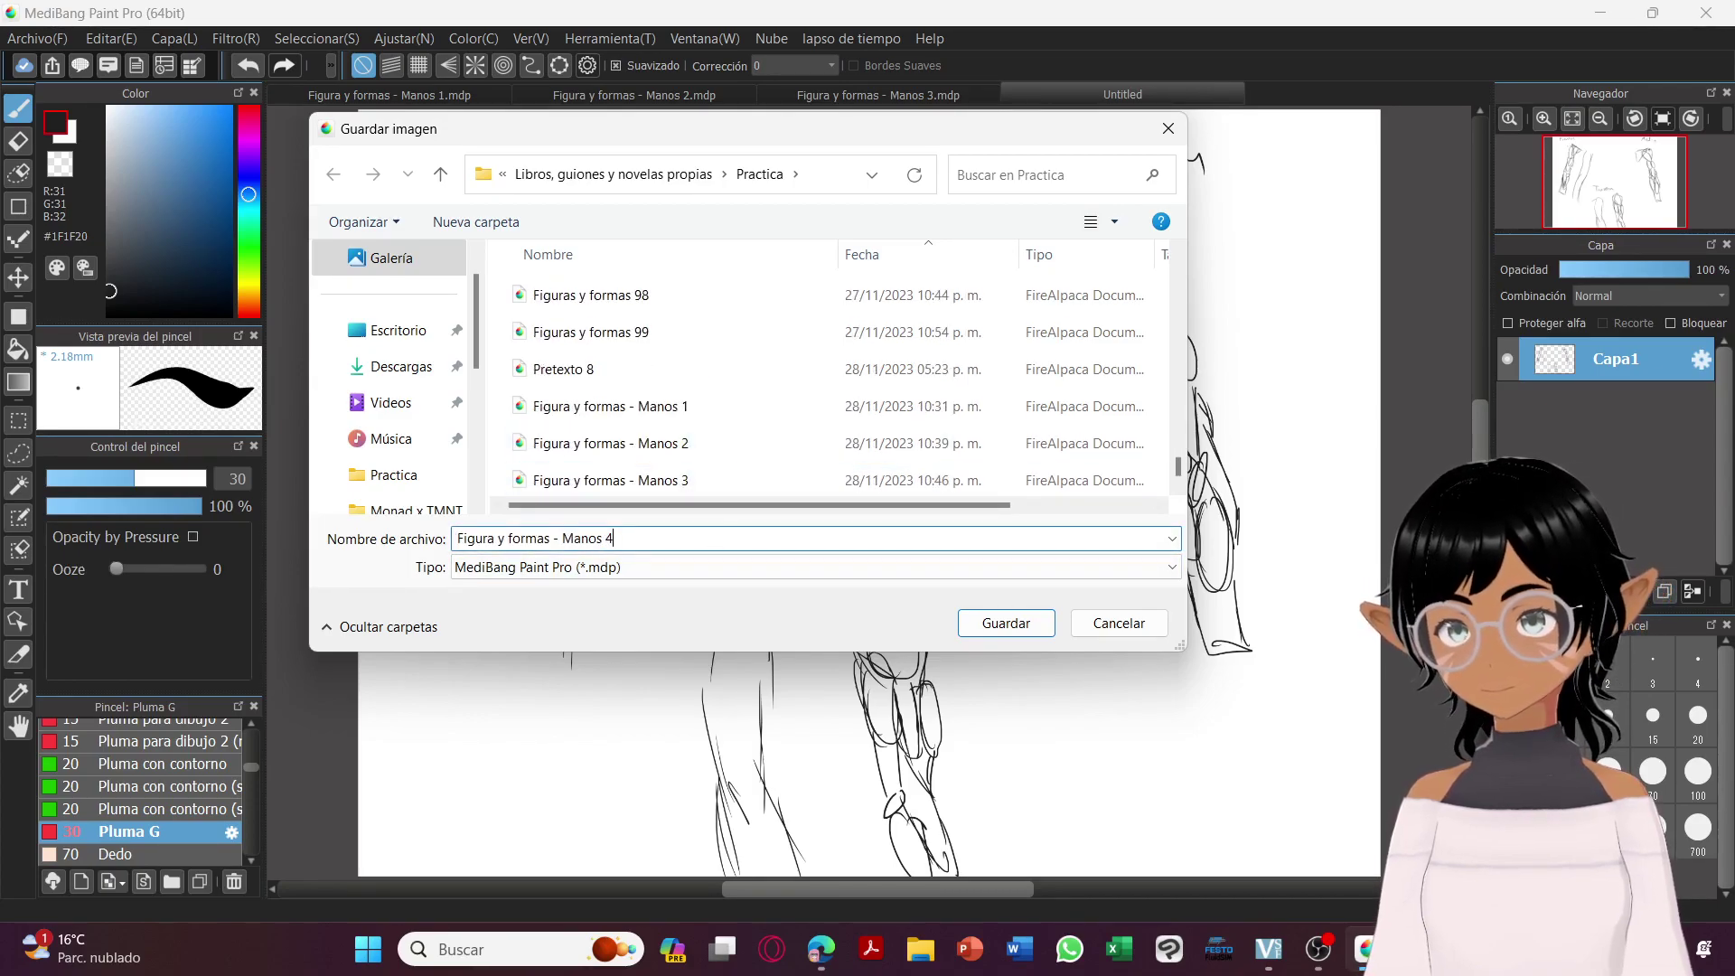
{"action": "key", "text": "Return"}
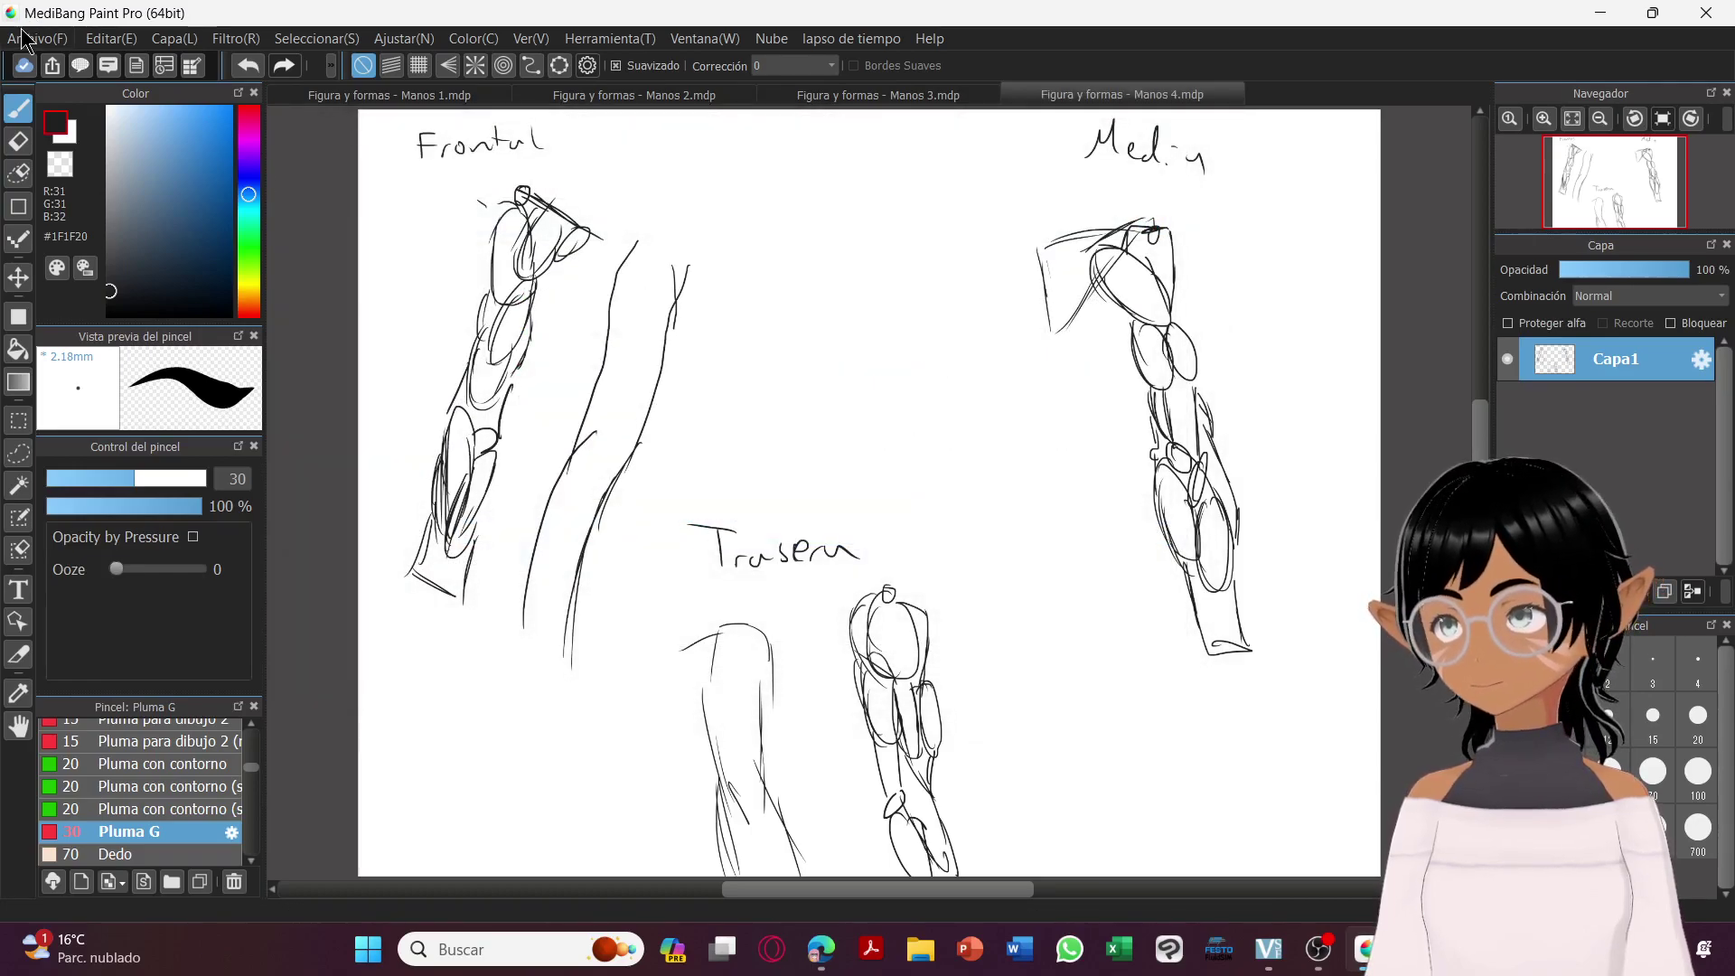
Create a new blank image of 8000 × 6000 pixels at 350 dpi.
{"action": "left_click", "coordinate": [38, 38]}
{"action": "left_click", "coordinate": [54, 65]}
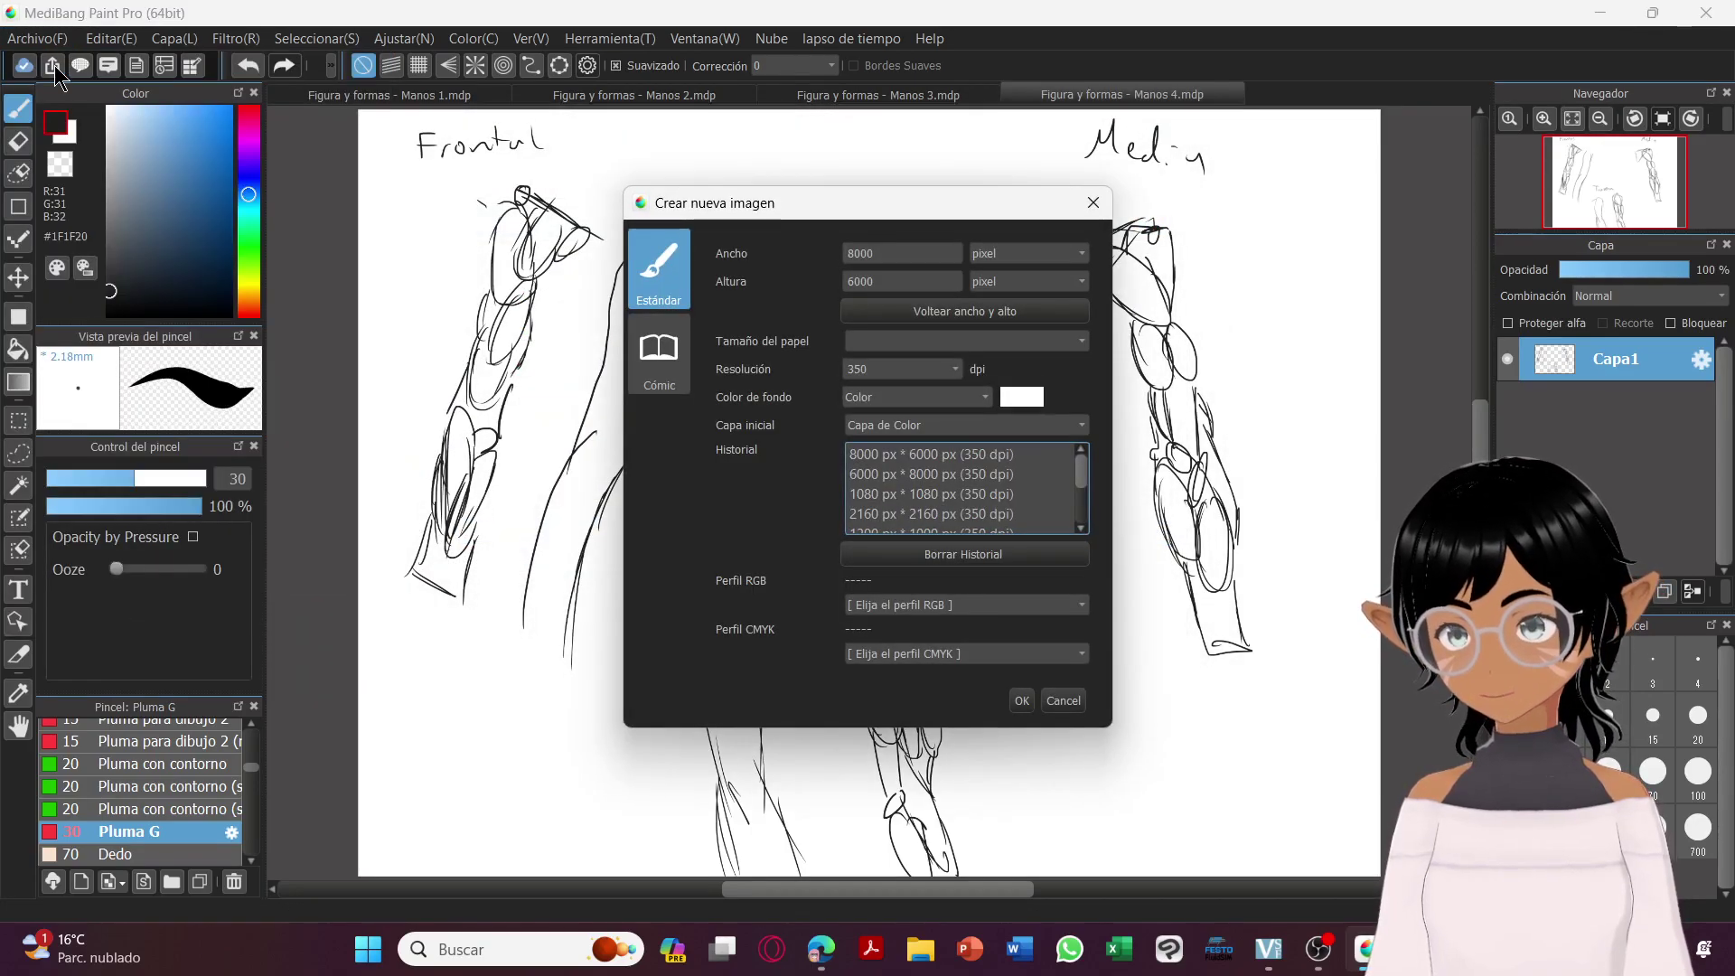
{"action": "key", "text": "Return"}
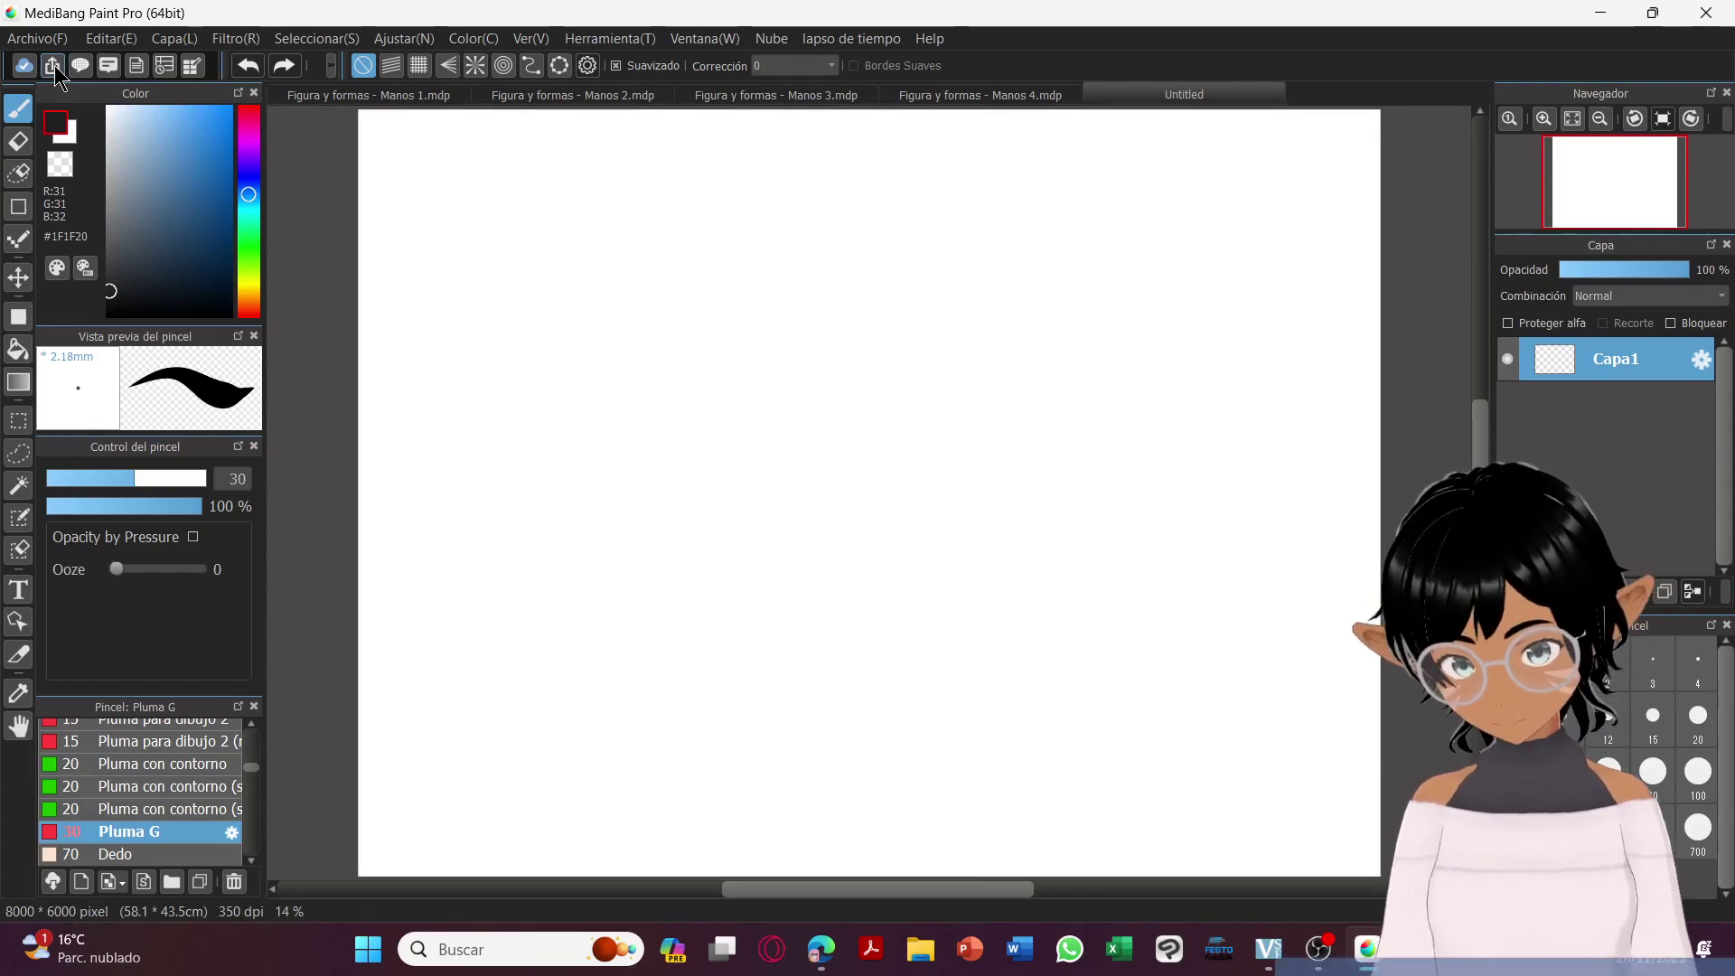
Handwrite the title "Manos: Armado" at the top of the canvas and the bone labels "Radio" and "Ulna" below it.
{"action": "mouse_move", "coordinate": [377, 164]}
{"action": "left_mouse_down"}
{"action": "mouse_move", "coordinate": [444, 162]}
{"action": "mouse_move", "coordinate": [508, 163]}
{"action": "mouse_move", "coordinate": [520, 141]}
{"action": "mouse_move", "coordinate": [597, 172]}
{"action": "left_mouse_up"}
{"action": "left_click", "coordinate": [520, 154]}
{"action": "left_click", "coordinate": [520, 166]}
{"action": "left_click", "coordinate": [603, 167]}
{"action": "left_click_drag", "start_coordinate": [567, 158], "coordinate": [618, 159]}
{"action": "mouse_move", "coordinate": [620, 172]}
{"action": "left_mouse_down"}
{"action": "mouse_move", "coordinate": [693, 163]}
{"action": "mouse_move", "coordinate": [702, 137]}
{"action": "mouse_move", "coordinate": [732, 161]}
{"action": "mouse_move", "coordinate": [703, 167]}
{"action": "mouse_move", "coordinate": [733, 145]}
{"action": "left_mouse_up"}
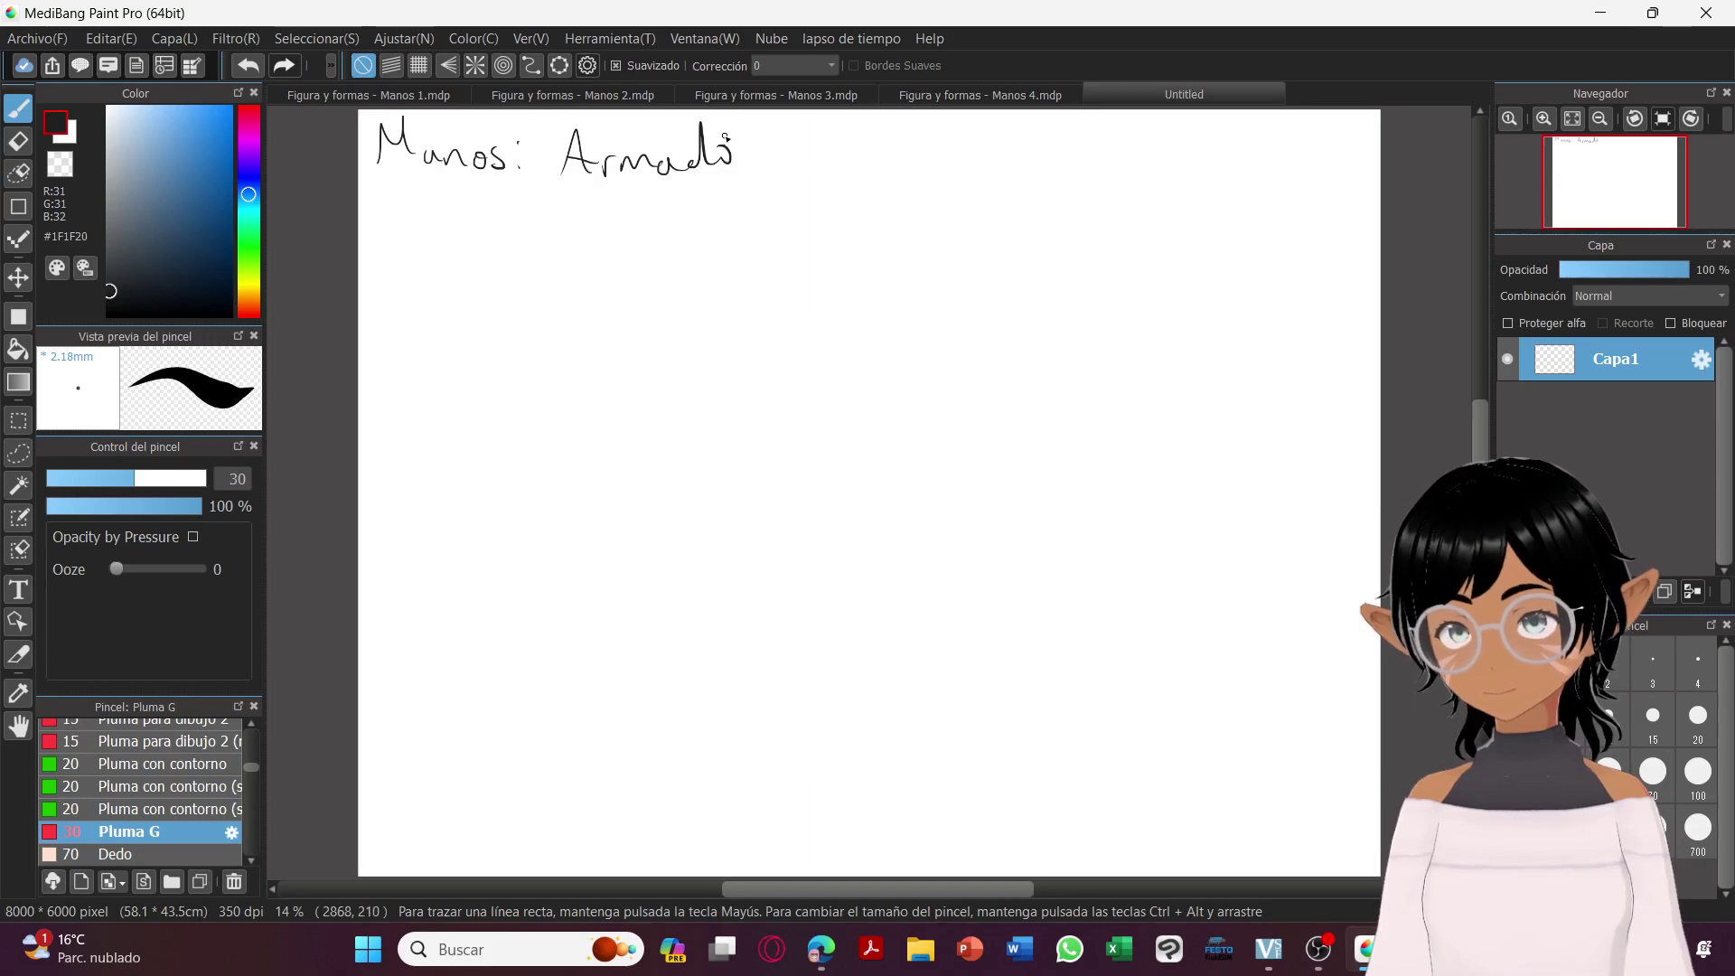
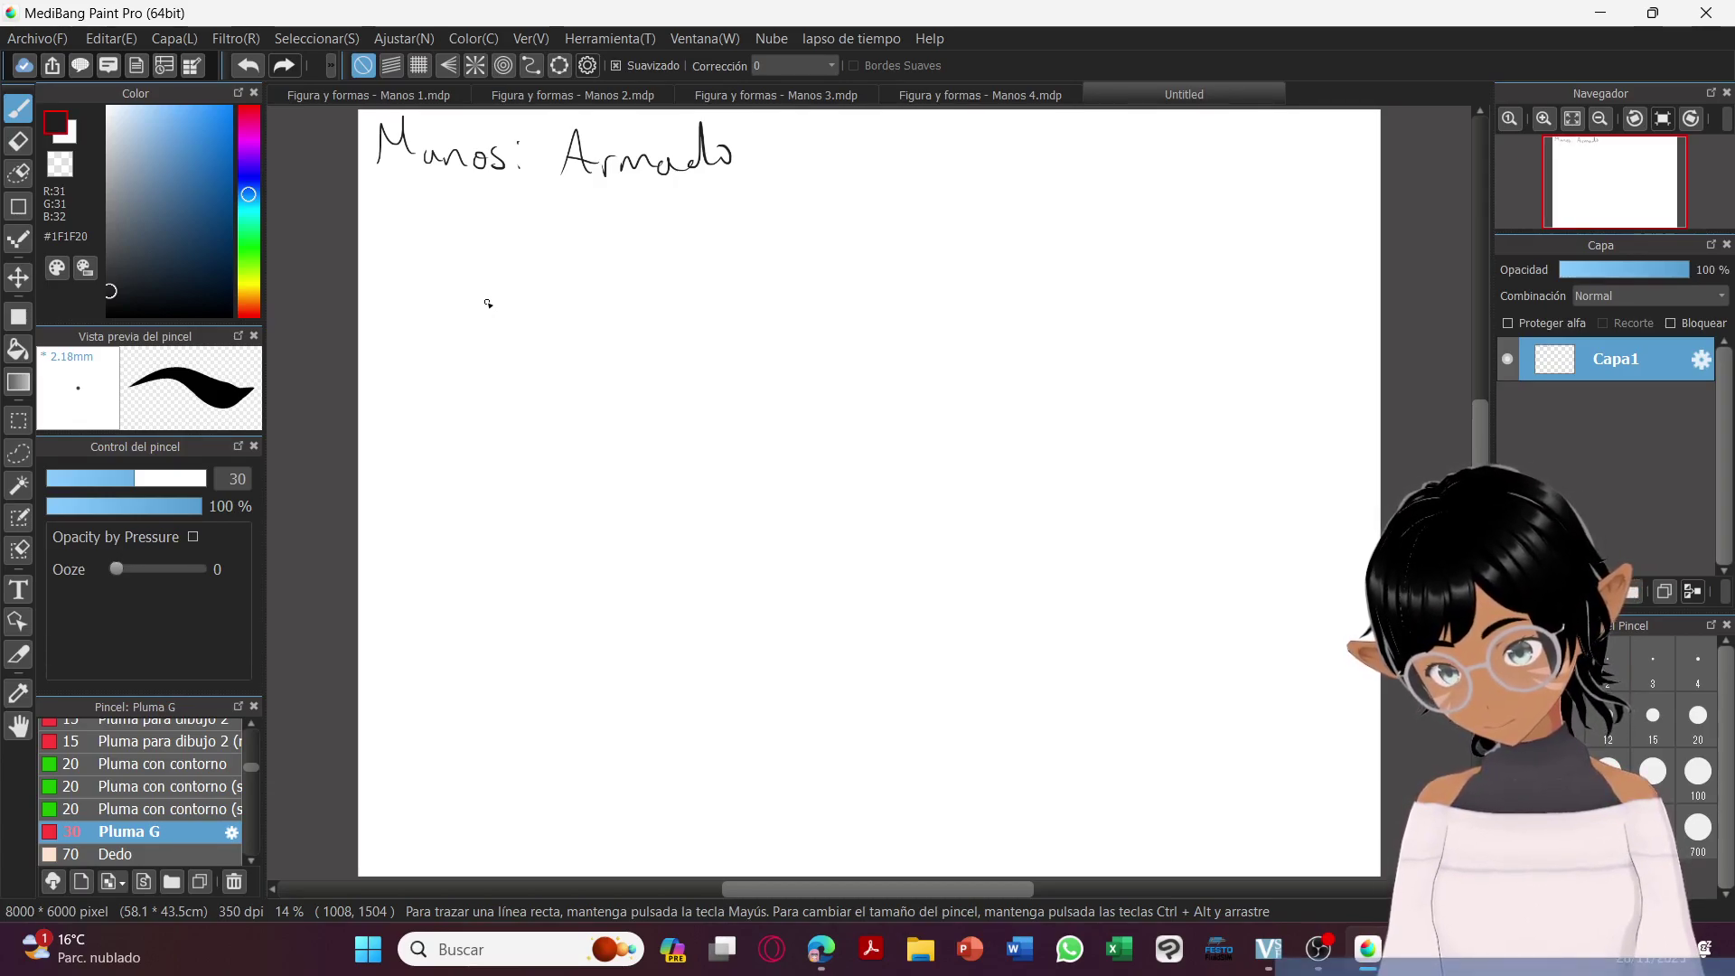
{"action": "mouse_move", "coordinate": [392, 268]}
{"action": "left_mouse_down"}
{"action": "mouse_move", "coordinate": [398, 291]}
{"action": "mouse_move", "coordinate": [460, 300]}
{"action": "left_mouse_up"}
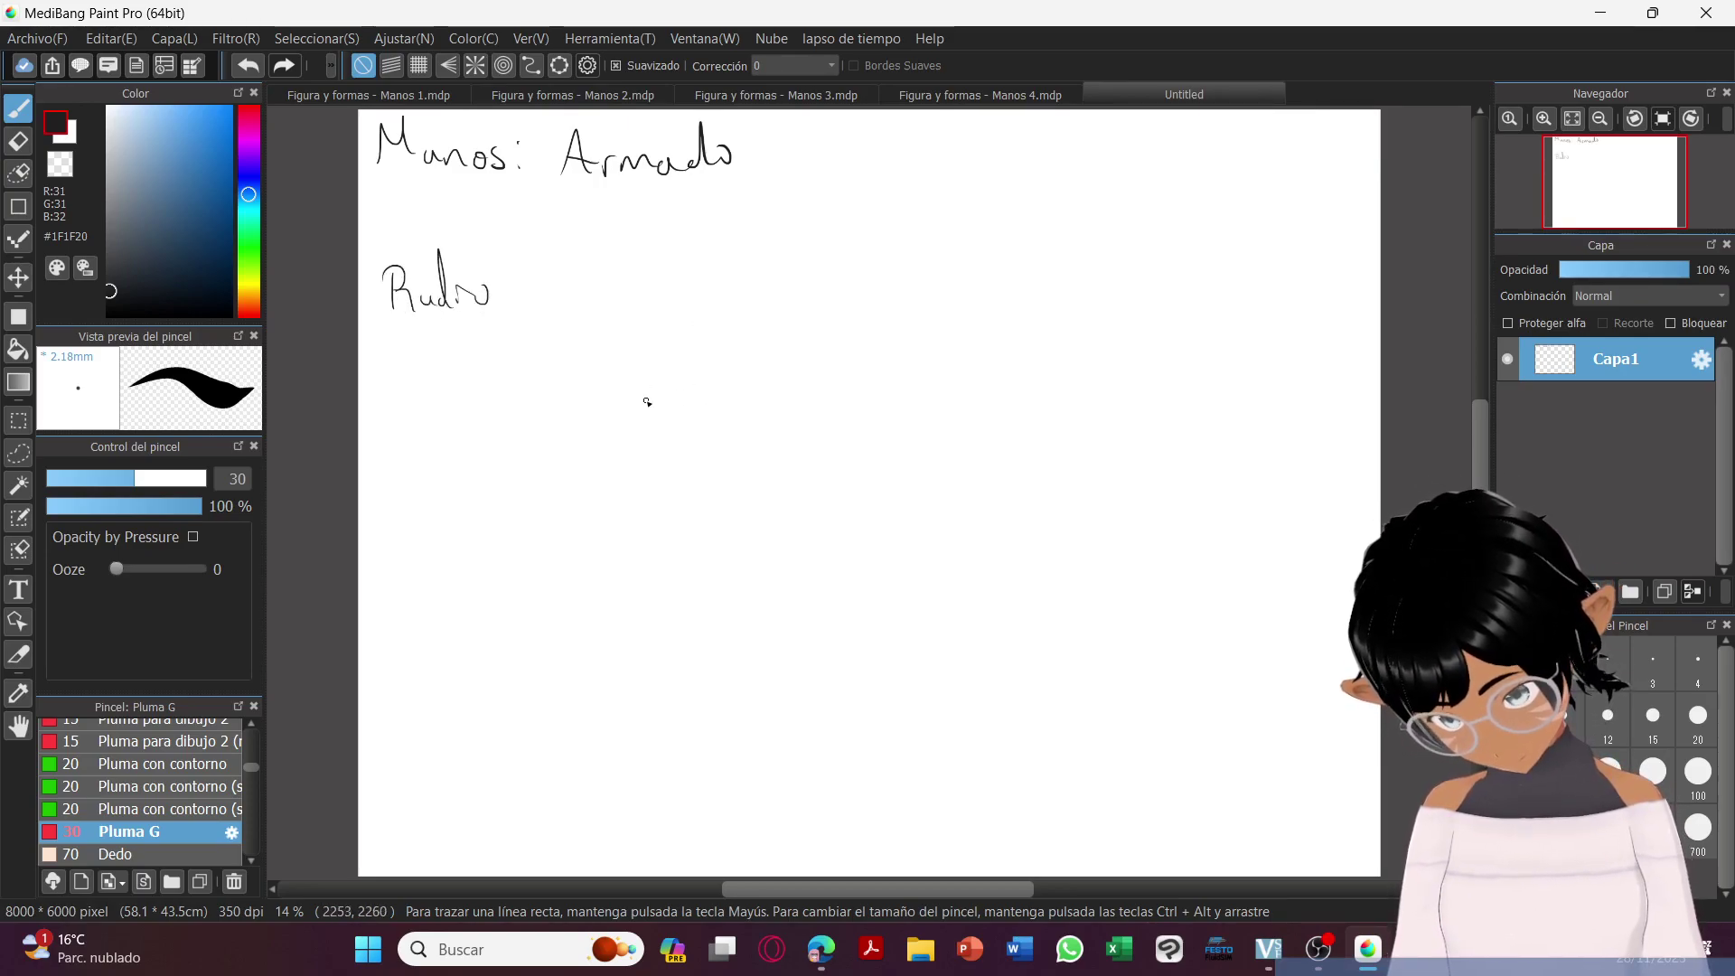
{"action": "left_click_drag", "start_coordinate": [697, 422], "coordinate": [708, 436]}
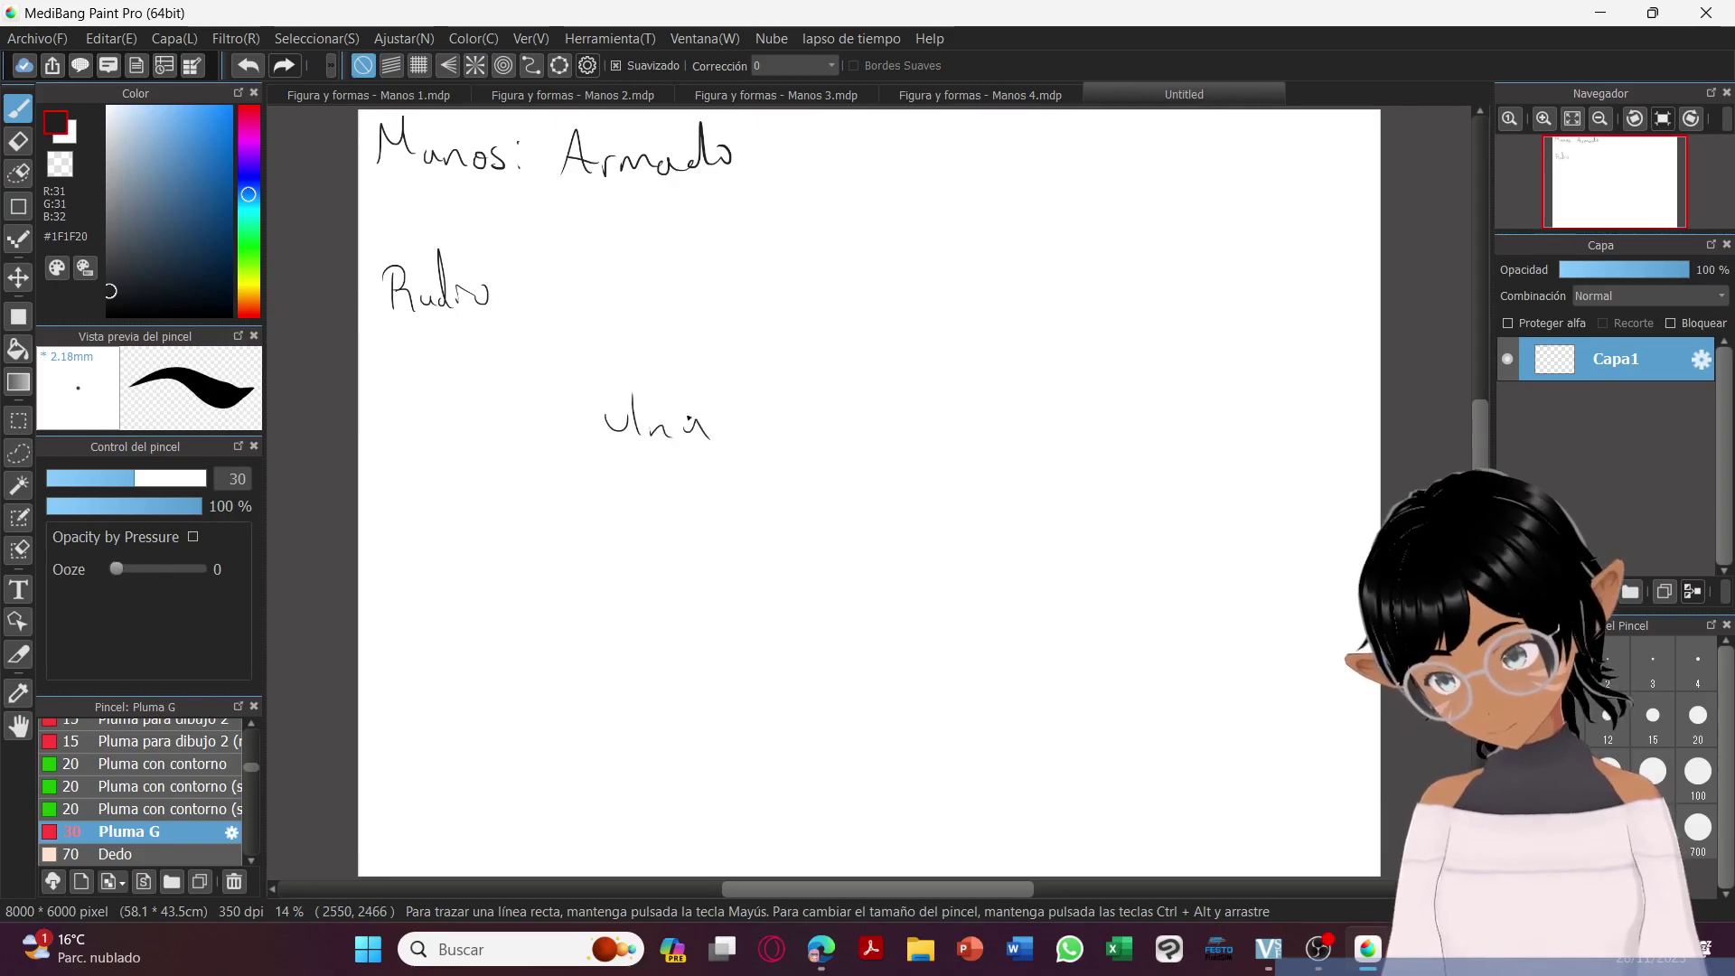
Sketch the radius and ulna as two parallel diagonal elongated blocks between their labels.
{"action": "mouse_move", "coordinate": [472, 327]}
{"action": "left_mouse_down"}
{"action": "mouse_move", "coordinate": [502, 361]}
{"action": "mouse_move", "coordinate": [479, 346]}
{"action": "mouse_move", "coordinate": [658, 219]}
{"action": "left_mouse_up"}
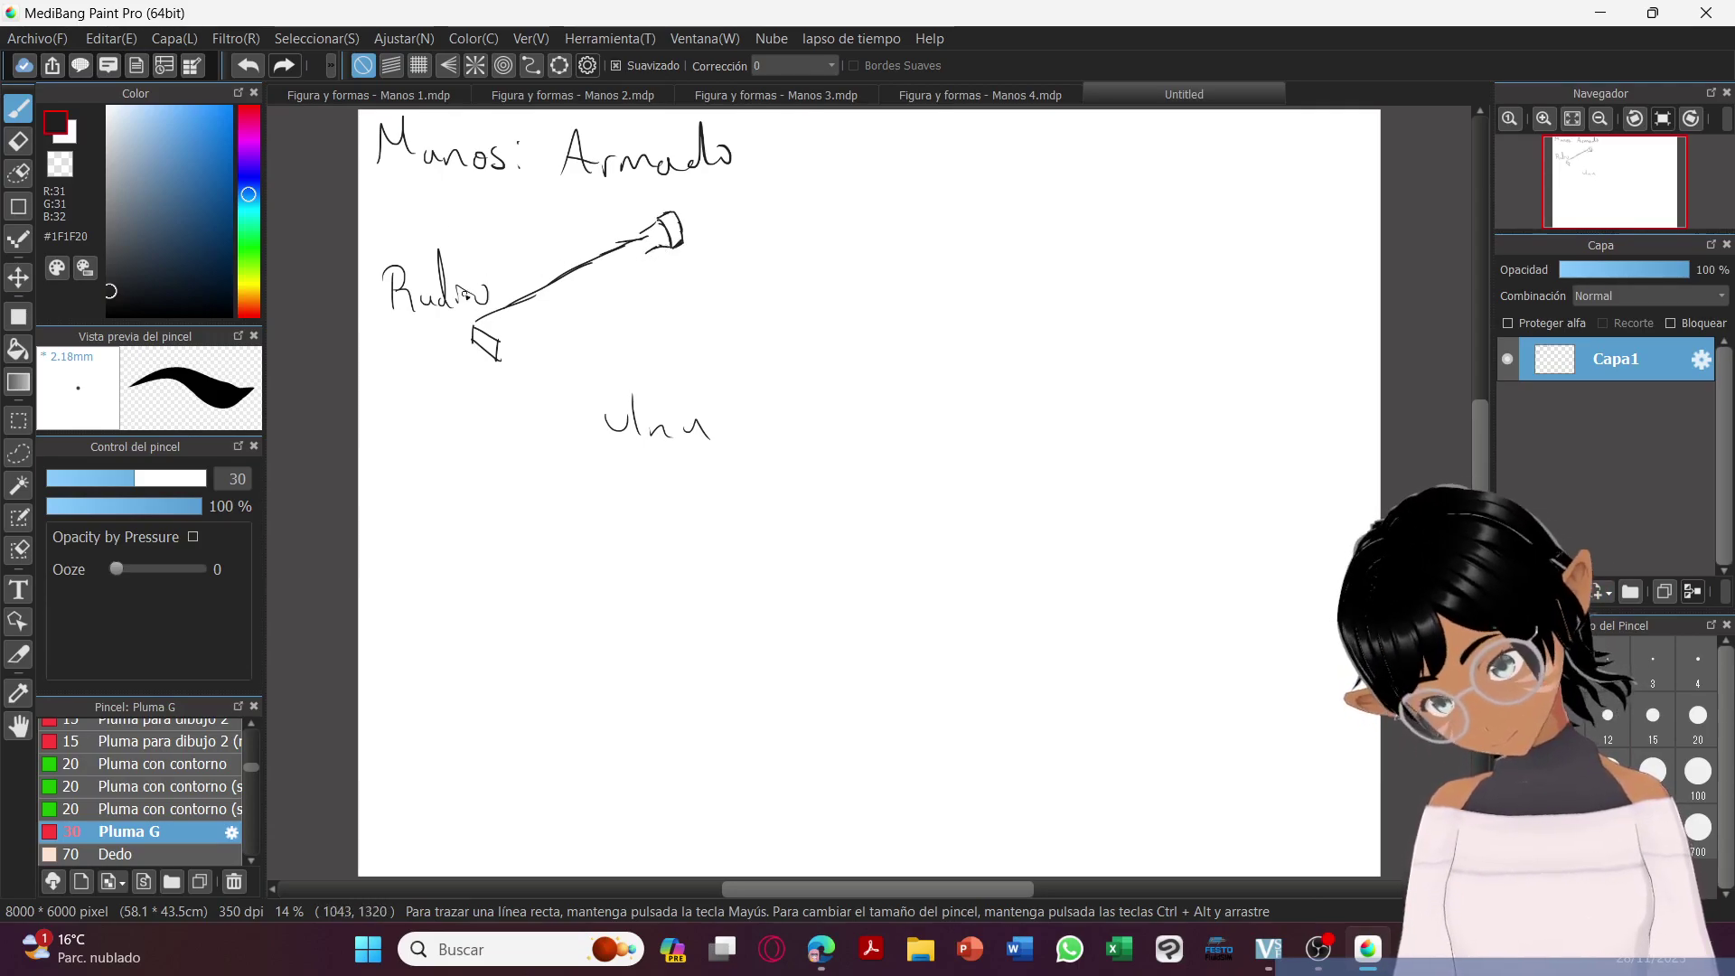
{"action": "mouse_move", "coordinate": [500, 336]}
{"action": "left_mouse_down"}
{"action": "mouse_move", "coordinate": [662, 244]}
{"action": "mouse_move", "coordinate": [554, 331]}
{"action": "left_mouse_up"}
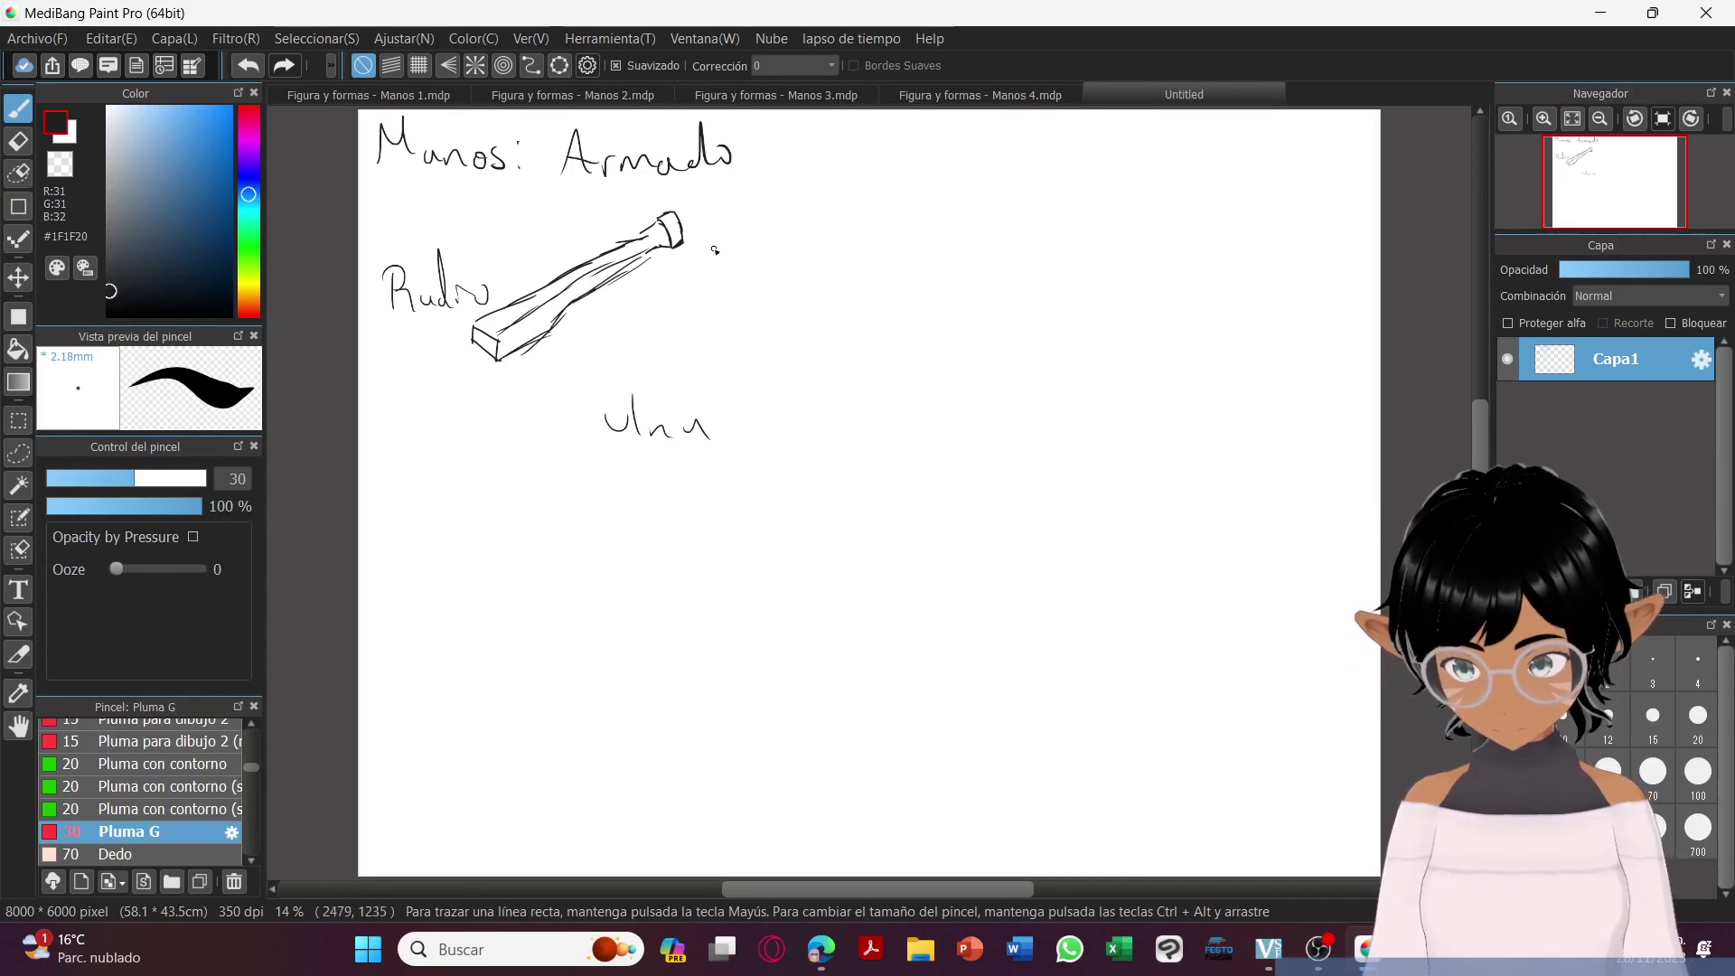
{"action": "left_click_drag", "start_coordinate": [673, 265], "coordinate": [554, 384]}
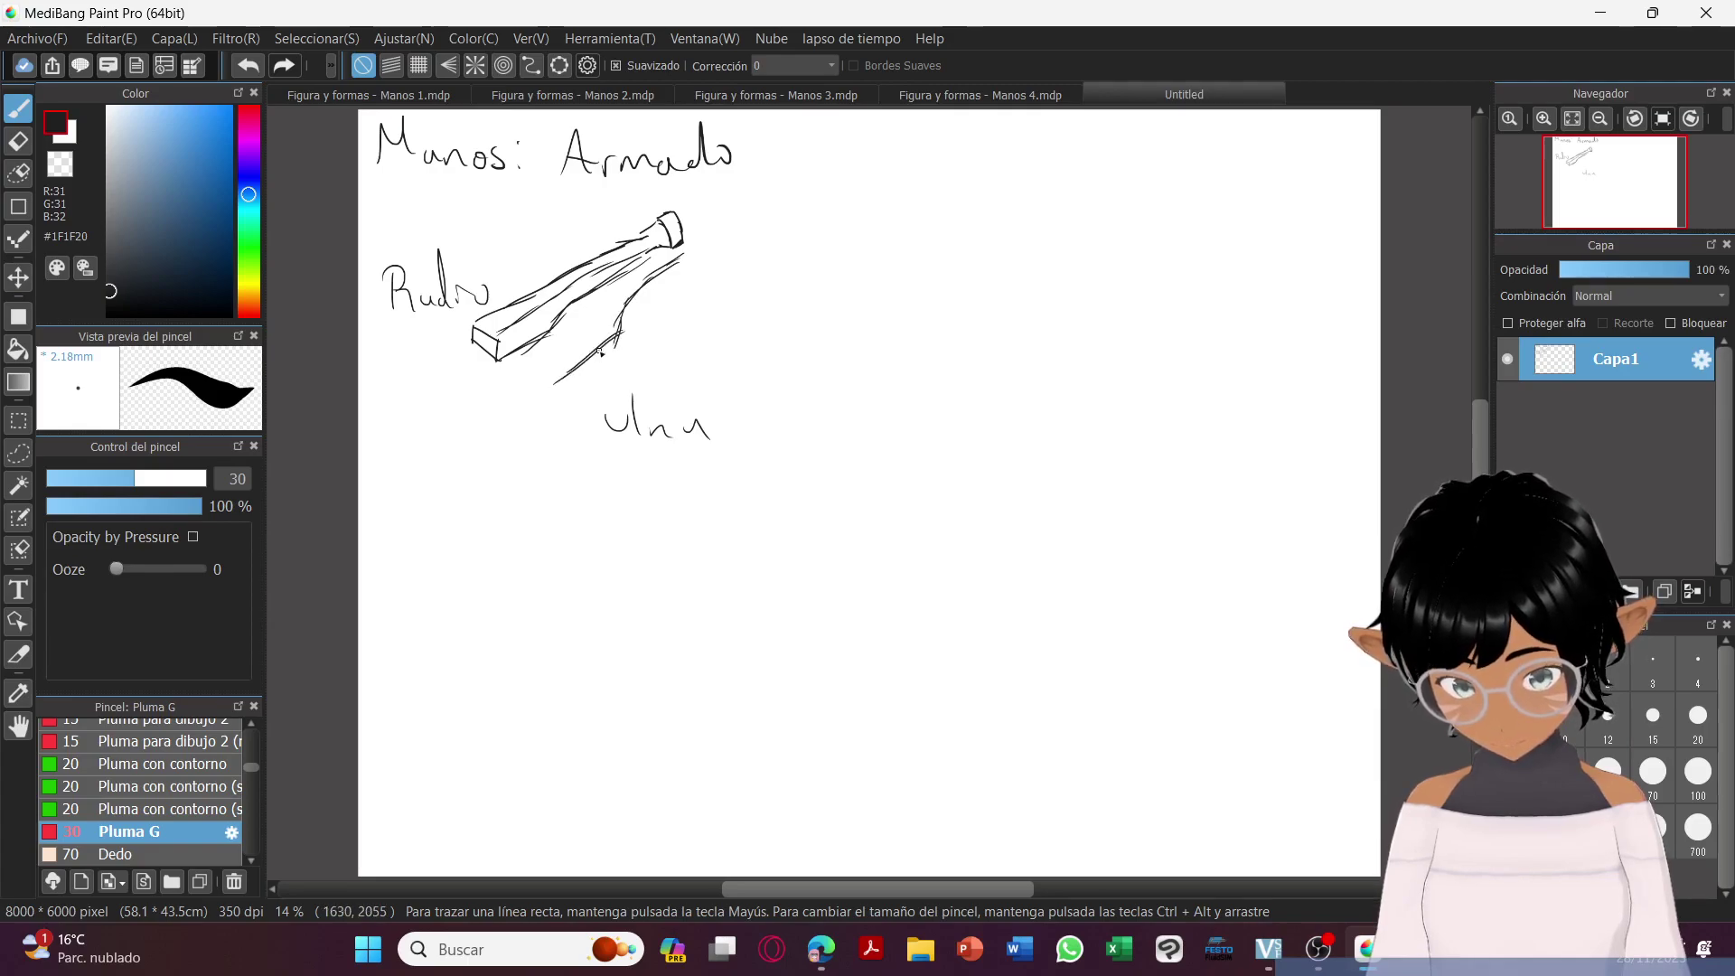
{"action": "left_click_drag", "start_coordinate": [720, 280], "coordinate": [563, 393]}
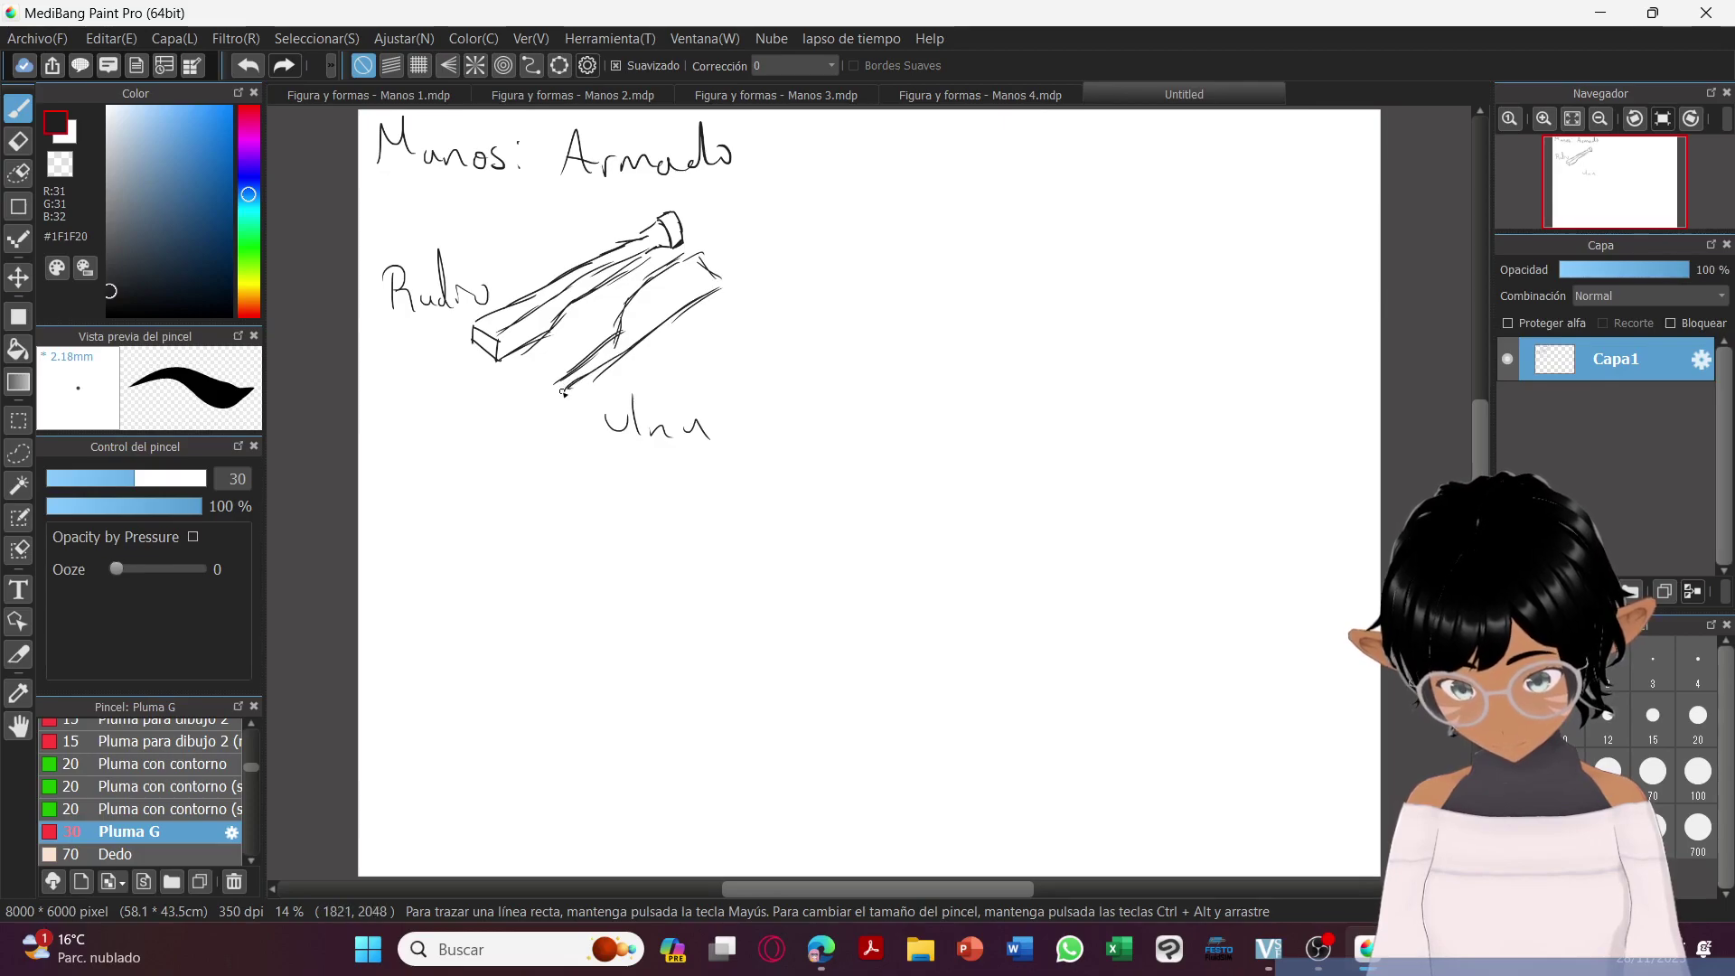
{"action": "left_click_drag", "start_coordinate": [720, 310], "coordinate": [564, 408]}
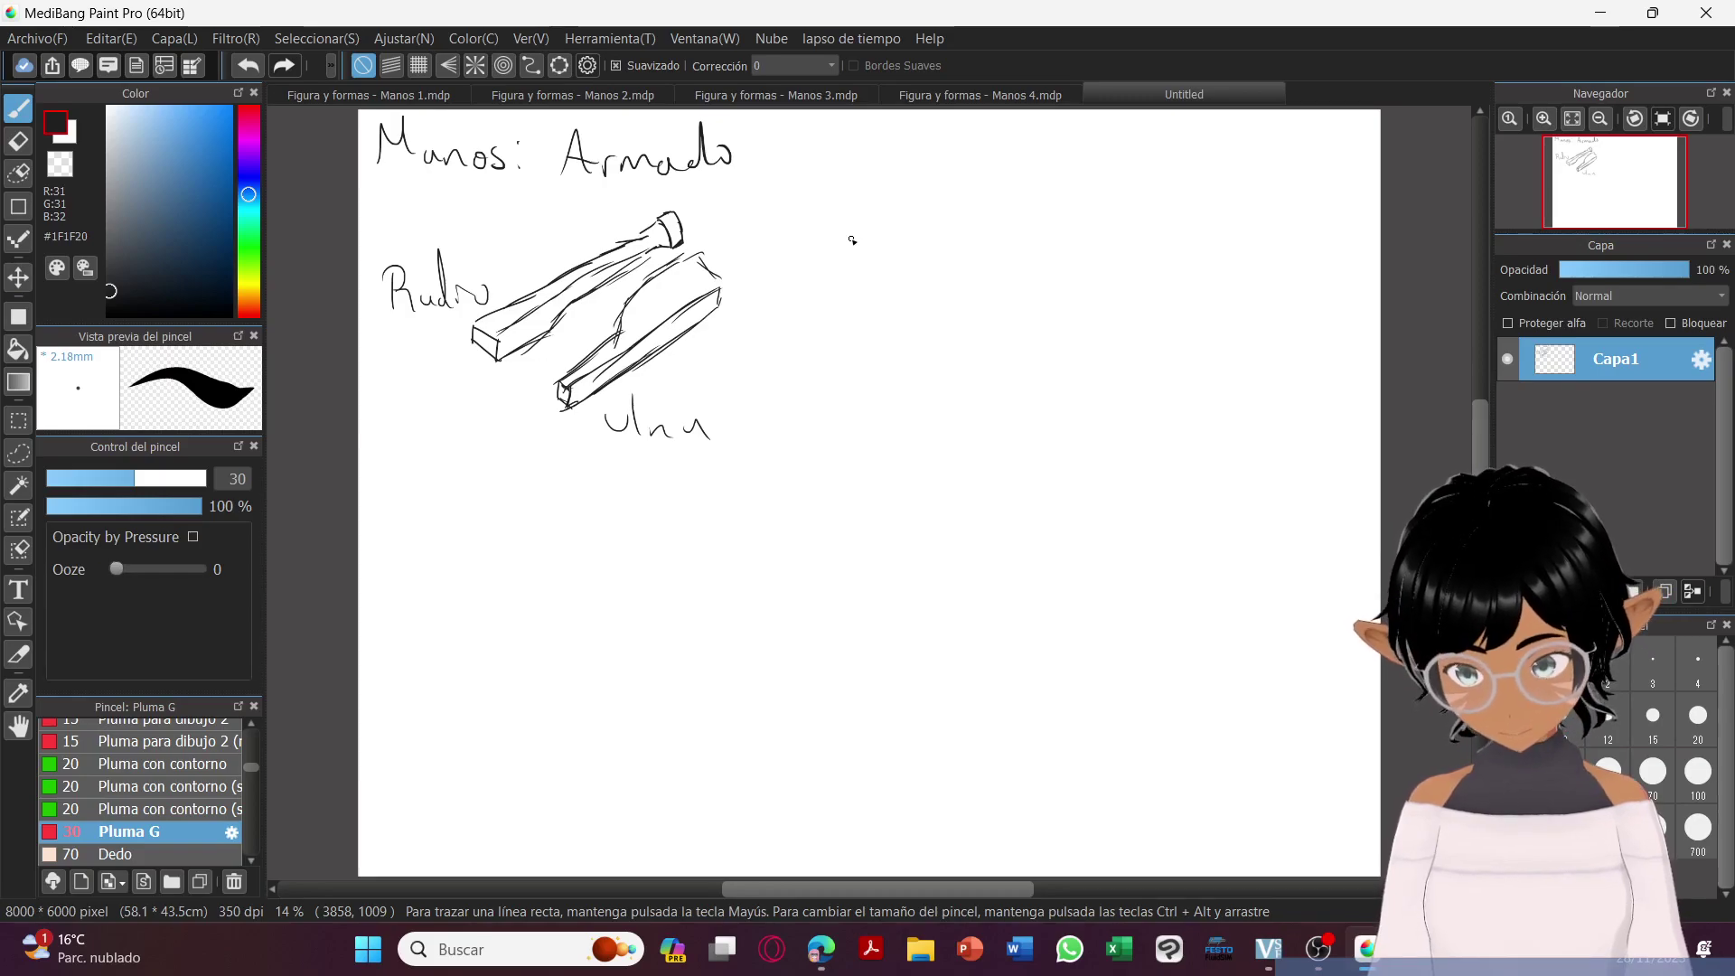
Sketch a hand on the canvas's right half with a block palm, round knuckles, curled fingers, a side plane and a flat wrist block.
{"action": "mouse_move", "coordinate": [1004, 332]}
{"action": "left_mouse_down"}
{"action": "mouse_move", "coordinate": [1011, 422]}
{"action": "mouse_move", "coordinate": [1080, 452]}
{"action": "mouse_move", "coordinate": [1082, 398]}
{"action": "mouse_move", "coordinate": [1018, 329]}
{"action": "mouse_move", "coordinate": [1053, 319]}
{"action": "mouse_move", "coordinate": [1087, 371]}
{"action": "mouse_move", "coordinate": [1088, 447]}
{"action": "left_mouse_up"}
{"action": "left_click_drag", "start_coordinate": [1019, 329], "coordinate": [1028, 311]}
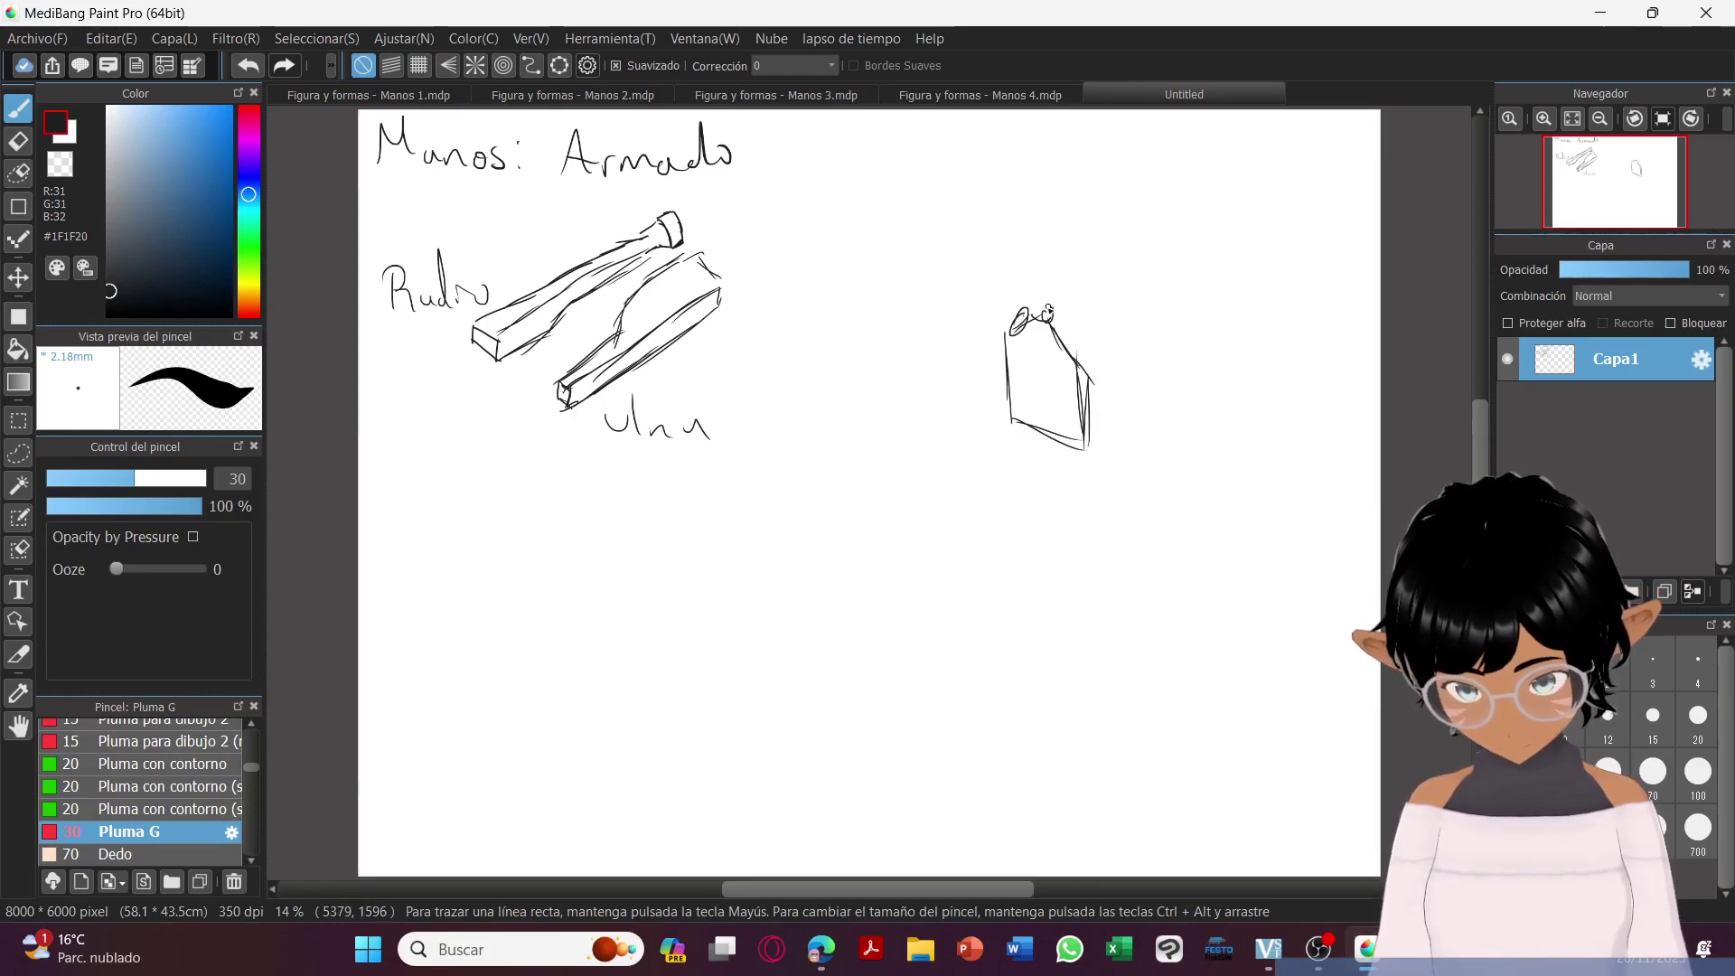
{"action": "mouse_move", "coordinate": [1048, 310]}
{"action": "left_mouse_down"}
{"action": "mouse_move", "coordinate": [1081, 353]}
{"action": "mouse_move", "coordinate": [1030, 276]}
{"action": "mouse_move", "coordinate": [1011, 328]}
{"action": "mouse_move", "coordinate": [1023, 275]}
{"action": "mouse_move", "coordinate": [1053, 304]}
{"action": "mouse_move", "coordinate": [1062, 268]}
{"action": "mouse_move", "coordinate": [1065, 315]}
{"action": "mouse_move", "coordinate": [1077, 262]}
{"action": "mouse_move", "coordinate": [1089, 288]}
{"action": "mouse_move", "coordinate": [1065, 322]}
{"action": "mouse_move", "coordinate": [1083, 325]}
{"action": "mouse_move", "coordinate": [1074, 337]}
{"action": "mouse_move", "coordinate": [1089, 304]}
{"action": "mouse_move", "coordinate": [1103, 311]}
{"action": "mouse_move", "coordinate": [1093, 347]}
{"action": "mouse_move", "coordinate": [1134, 389]}
{"action": "left_mouse_up"}
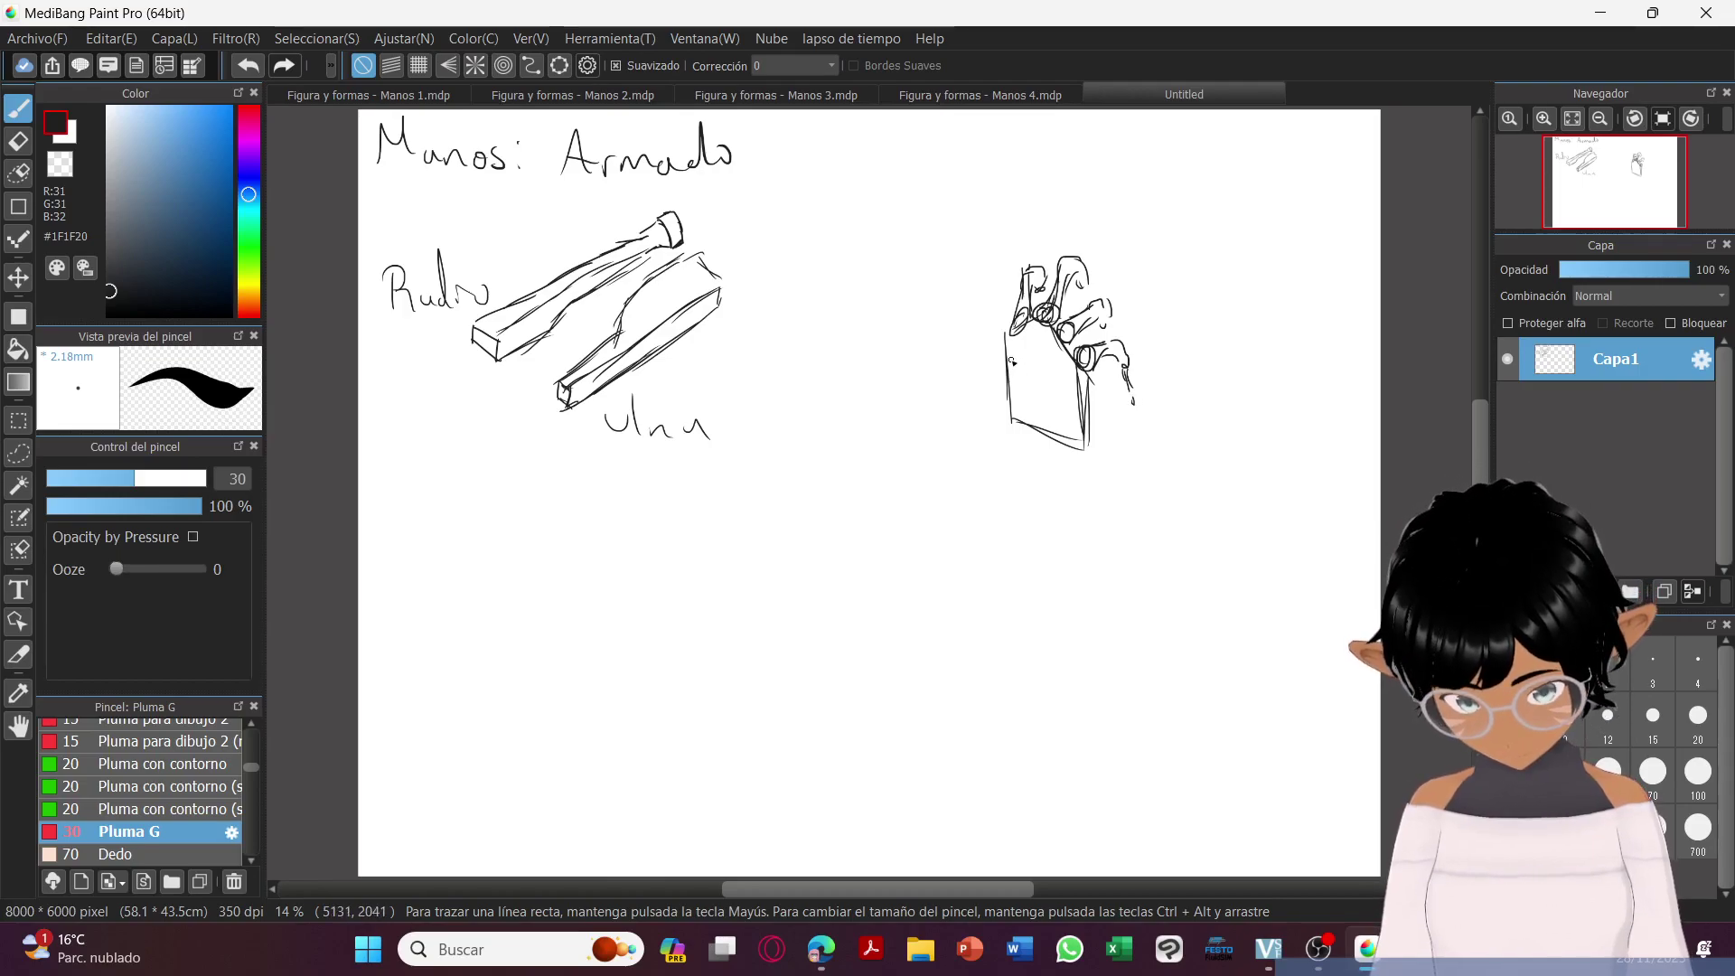
{"action": "mouse_move", "coordinate": [1011, 346]}
{"action": "left_mouse_down"}
{"action": "mouse_move", "coordinate": [1011, 417]}
{"action": "mouse_move", "coordinate": [991, 374]}
{"action": "mouse_move", "coordinate": [1087, 447]}
{"action": "left_mouse_up"}
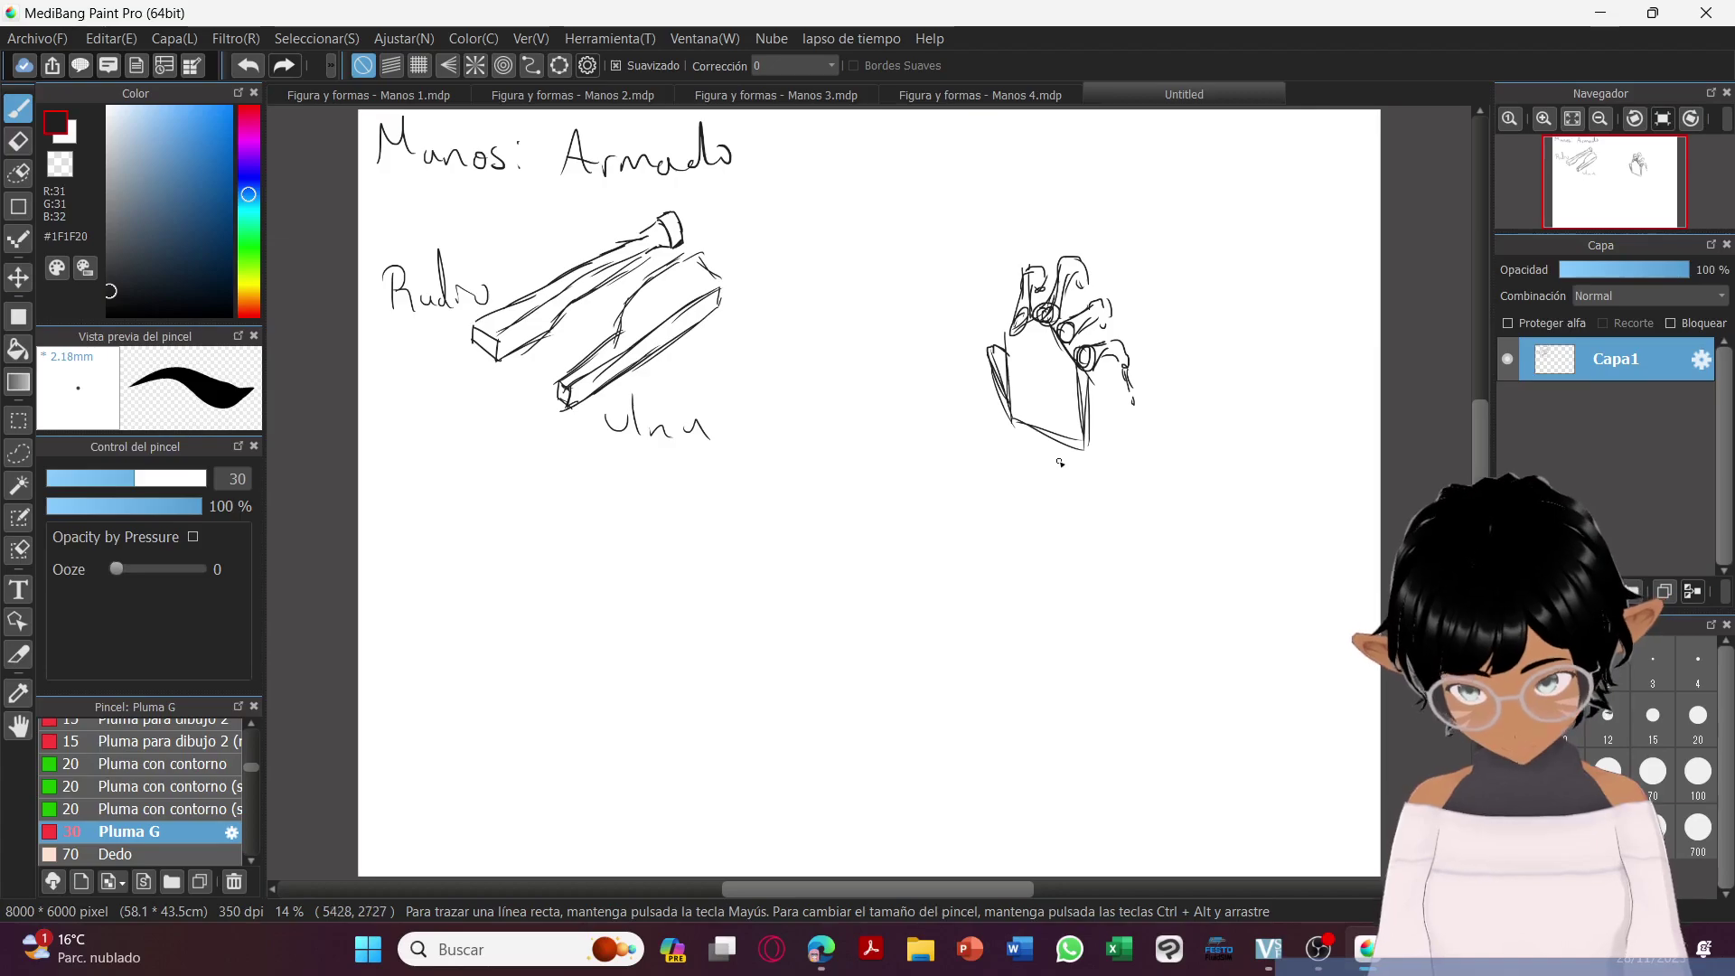
{"action": "mouse_move", "coordinate": [1058, 457]}
{"action": "left_mouse_down"}
{"action": "mouse_move", "coordinate": [1007, 452]}
{"action": "mouse_move", "coordinate": [1086, 482]}
{"action": "left_mouse_up"}
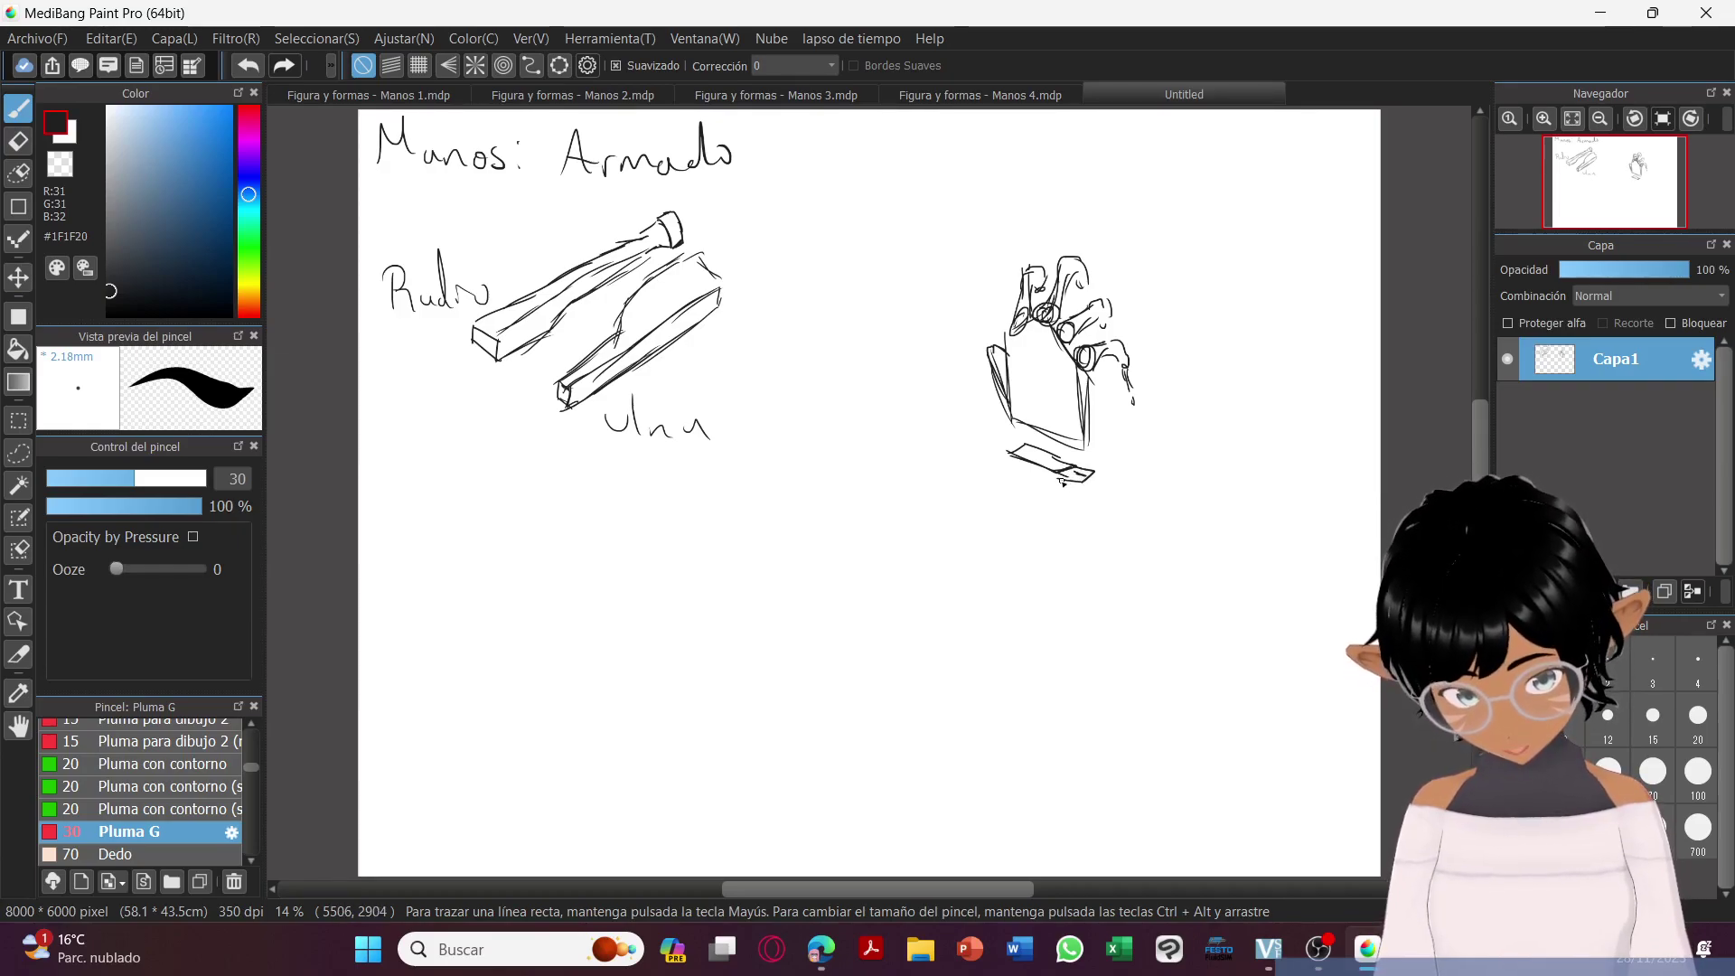
Draw the two long forearm bones below the wrist block, with small joint shapes and a rounded elbow end.
{"action": "mouse_move", "coordinate": [1053, 501]}
{"action": "left_mouse_down"}
{"action": "mouse_move", "coordinate": [1052, 554]}
{"action": "mouse_move", "coordinate": [1049, 524]}
{"action": "mouse_move", "coordinate": [1020, 658]}
{"action": "left_mouse_up"}
{"action": "mouse_move", "coordinate": [1010, 452]}
{"action": "left_mouse_down"}
{"action": "mouse_move", "coordinate": [1000, 669]}
{"action": "mouse_move", "coordinate": [1004, 709]}
{"action": "mouse_move", "coordinate": [1021, 712]}
{"action": "left_mouse_up"}
{"action": "left_click_drag", "start_coordinate": [1086, 487], "coordinate": [1075, 652]}
{"action": "left_click_drag", "start_coordinate": [1077, 569], "coordinate": [1070, 689]}
{"action": "left_click_drag", "start_coordinate": [1075, 623], "coordinate": [1066, 710]}
{"action": "left_click_drag", "start_coordinate": [1080, 504], "coordinate": [1073, 759]}
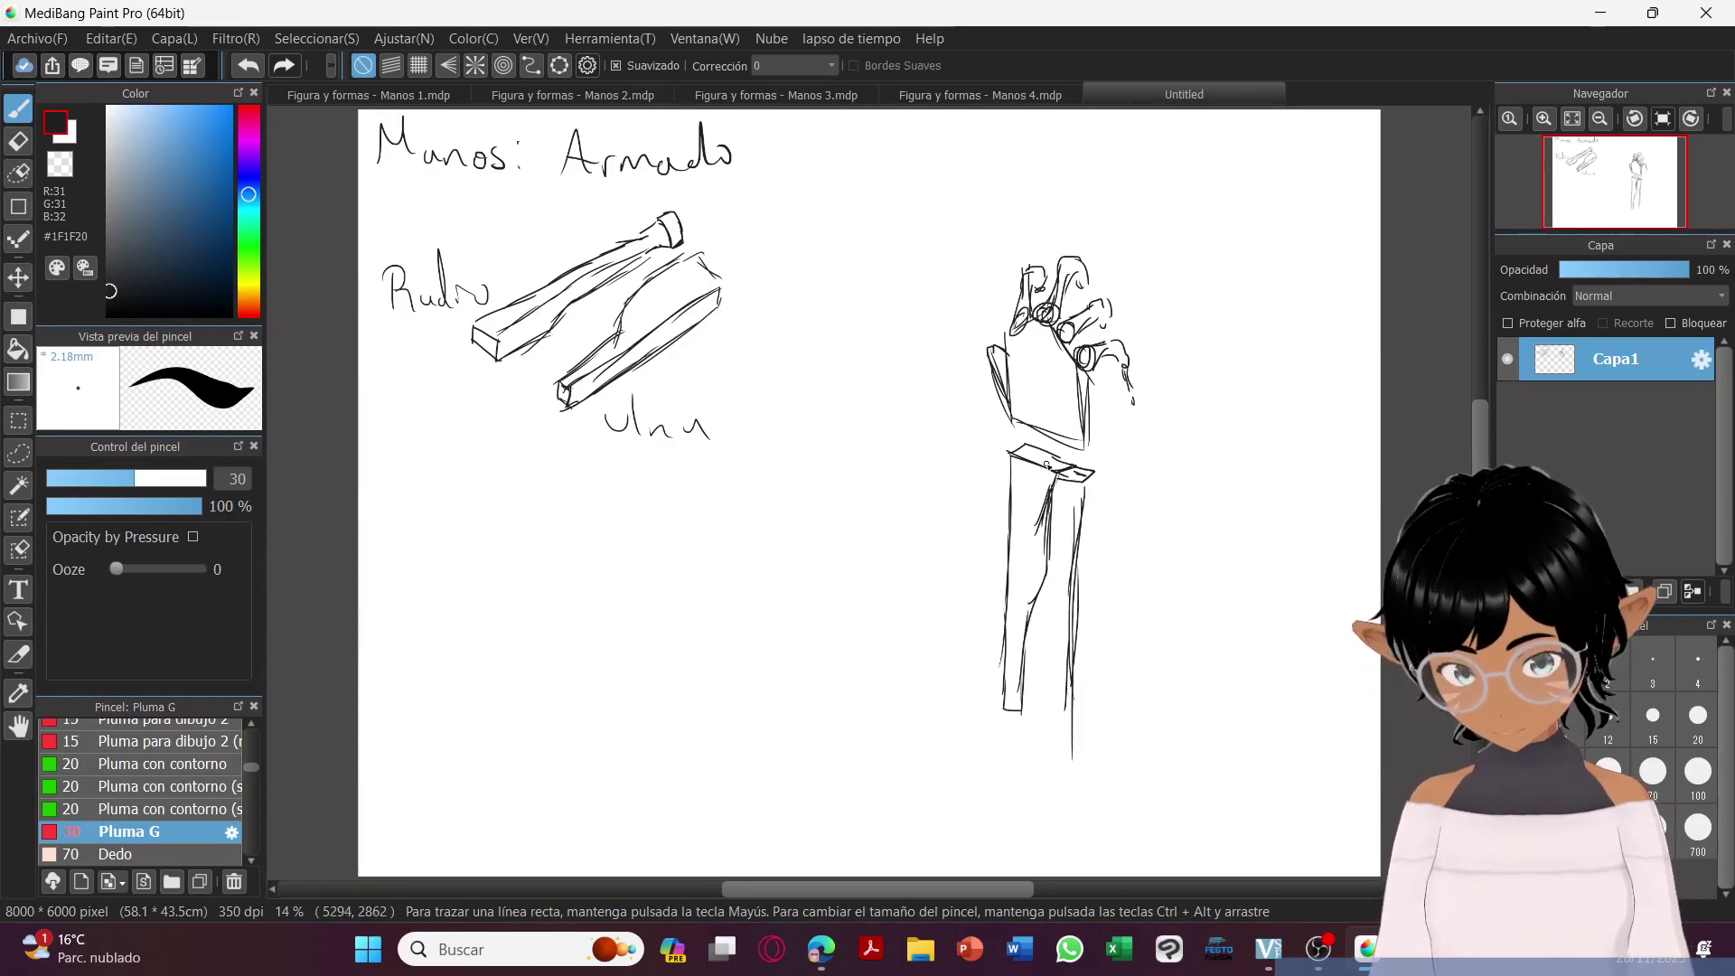
{"action": "mouse_move", "coordinate": [1085, 493]}
{"action": "left_mouse_down"}
{"action": "mouse_move", "coordinate": [1046, 737]}
{"action": "mouse_move", "coordinate": [1044, 788]}
{"action": "mouse_move", "coordinate": [1073, 811]}
{"action": "left_mouse_up"}
{"action": "mouse_move", "coordinate": [1076, 731]}
{"action": "left_mouse_down"}
{"action": "mouse_move", "coordinate": [1075, 710]}
{"action": "mouse_move", "coordinate": [1005, 736]}
{"action": "mouse_move", "coordinate": [1082, 817]}
{"action": "left_mouse_up"}
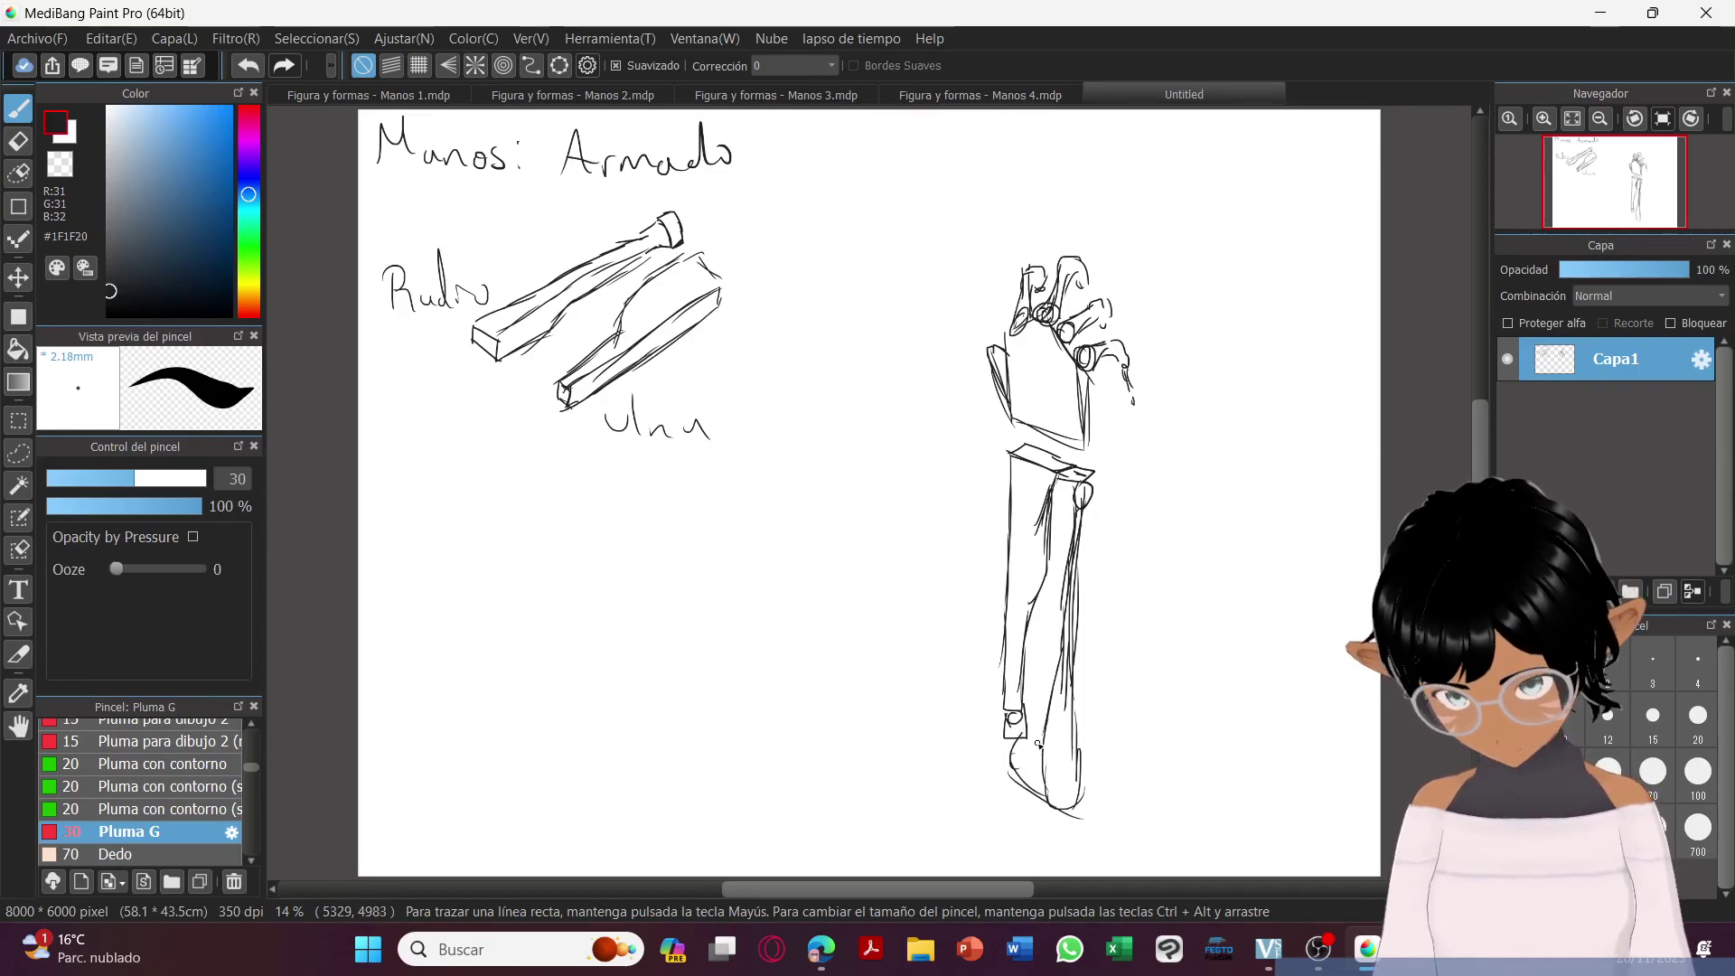
Complete the elbow joint with rounded forms and extend the upper-arm bone sideways from it.
{"action": "mouse_move", "coordinate": [1029, 743]}
{"action": "left_mouse_down"}
{"action": "mouse_move", "coordinate": [1047, 739]}
{"action": "mouse_move", "coordinate": [1053, 811]}
{"action": "left_mouse_up"}
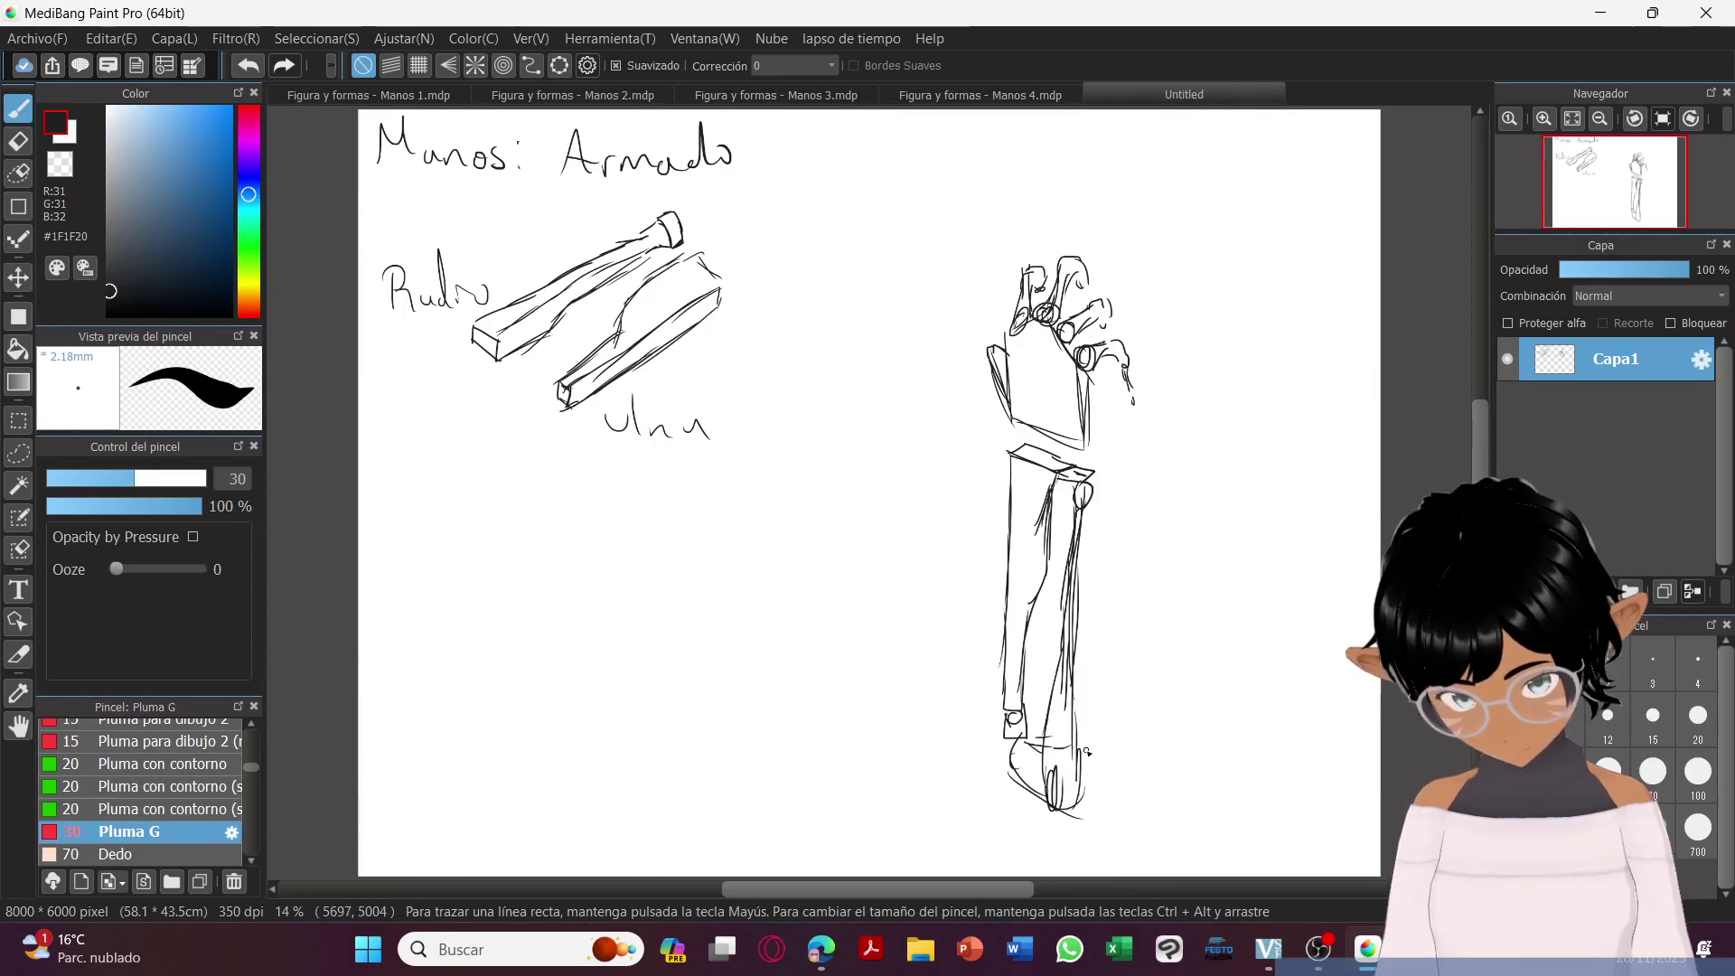
{"action": "left_click_drag", "start_coordinate": [1083, 746], "coordinate": [1103, 751]}
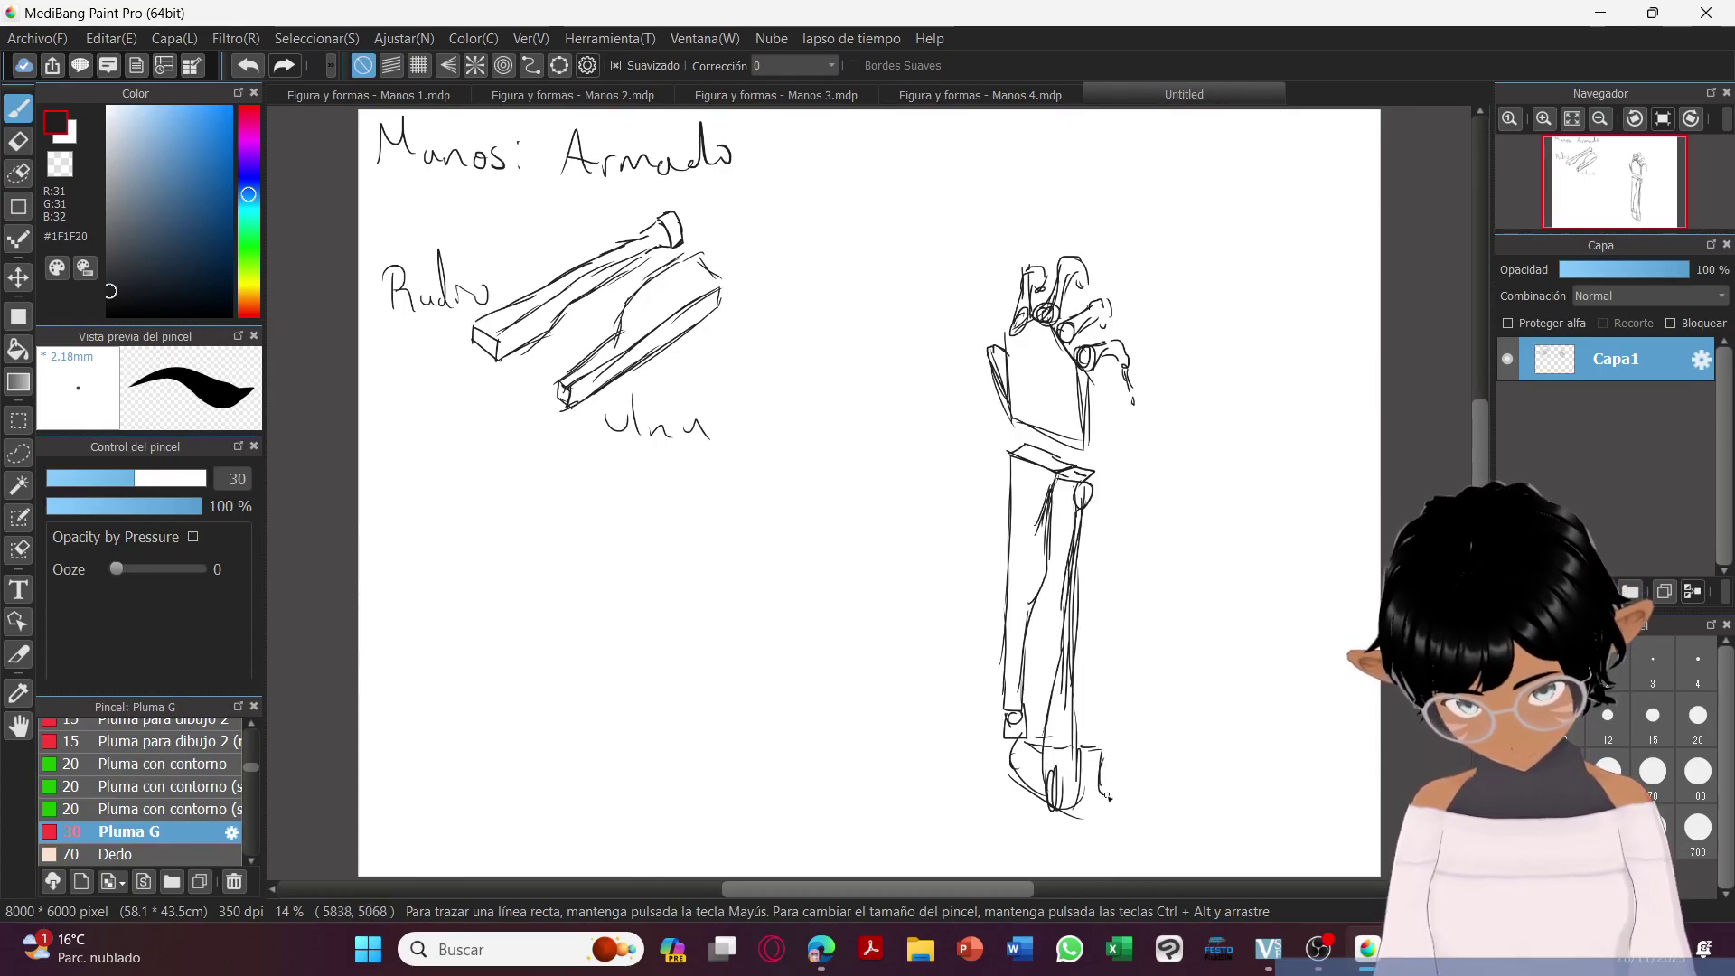
{"action": "mouse_move", "coordinate": [1084, 801]}
{"action": "left_mouse_down"}
{"action": "mouse_move", "coordinate": [1096, 787]}
{"action": "mouse_move", "coordinate": [1070, 816]}
{"action": "mouse_move", "coordinate": [1088, 748]}
{"action": "mouse_move", "coordinate": [1140, 739]}
{"action": "mouse_move", "coordinate": [1213, 767]}
{"action": "mouse_move", "coordinate": [1206, 728]}
{"action": "left_mouse_up"}
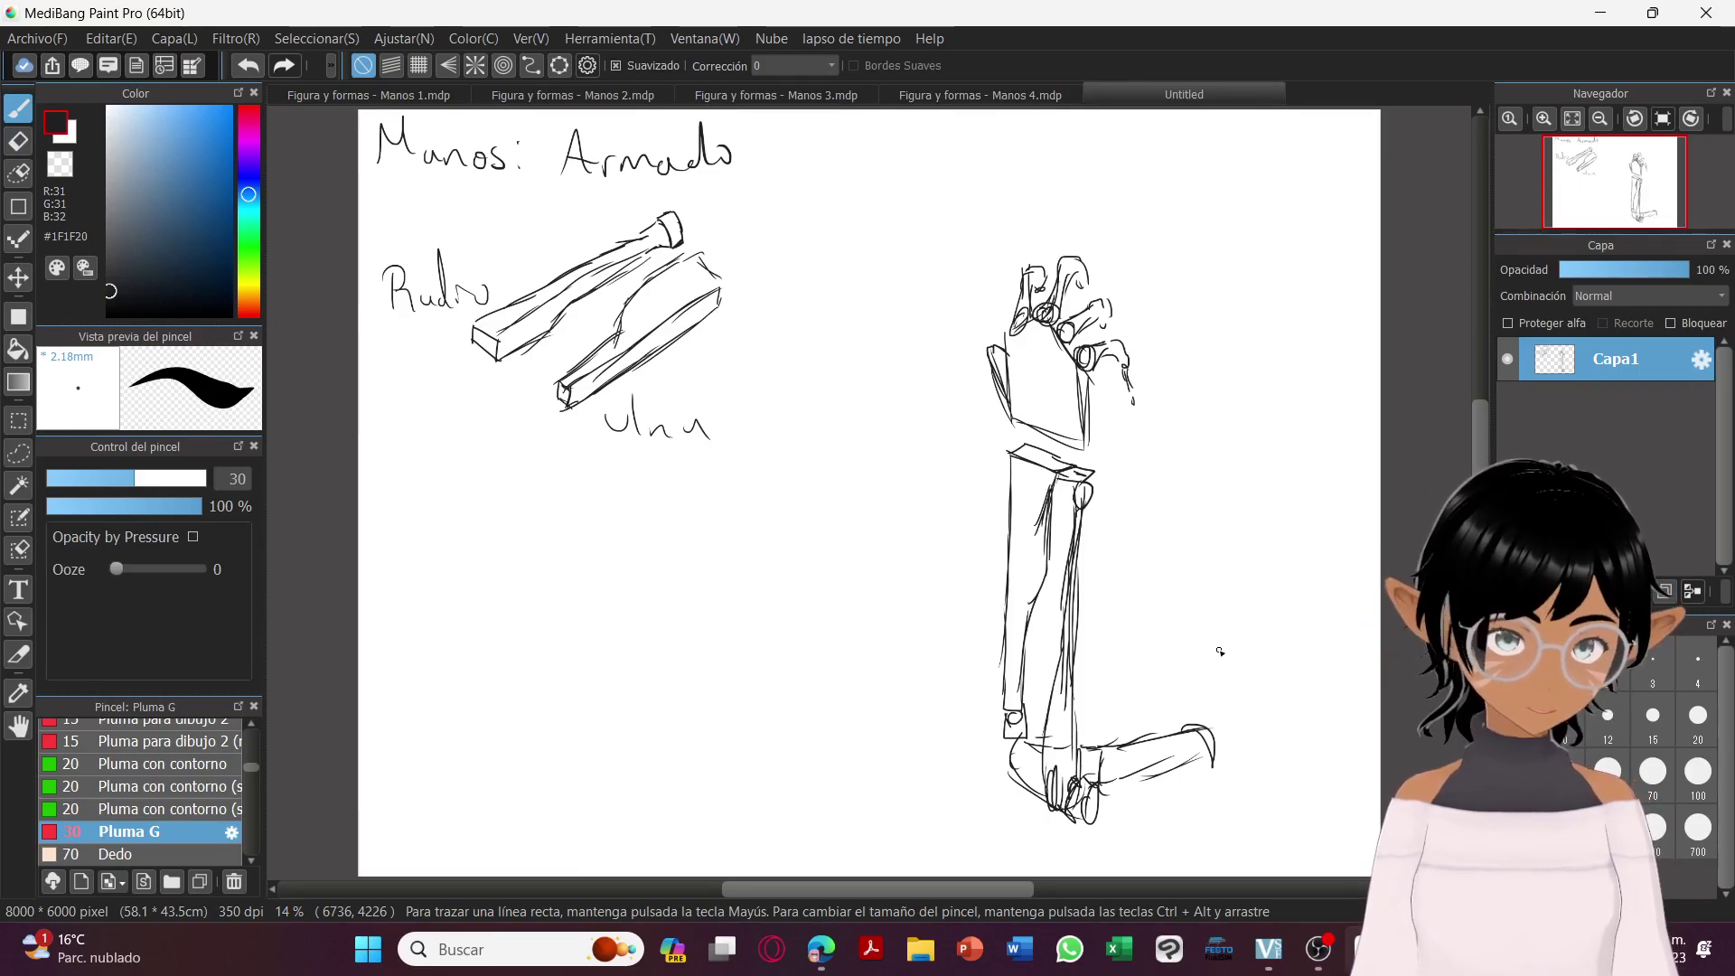
Sketch a second elbow study in the canvas's lower-left area, with an angled upper arm, rounded joints and two upright forearm bones ending in a wrist.
{"action": "mouse_move", "coordinate": [588, 706]}
{"action": "left_mouse_down"}
{"action": "mouse_move", "coordinate": [526, 822]}
{"action": "mouse_move", "coordinate": [624, 742]}
{"action": "mouse_move", "coordinate": [645, 801]}
{"action": "mouse_move", "coordinate": [603, 799]}
{"action": "mouse_move", "coordinate": [535, 860]}
{"action": "left_mouse_up"}
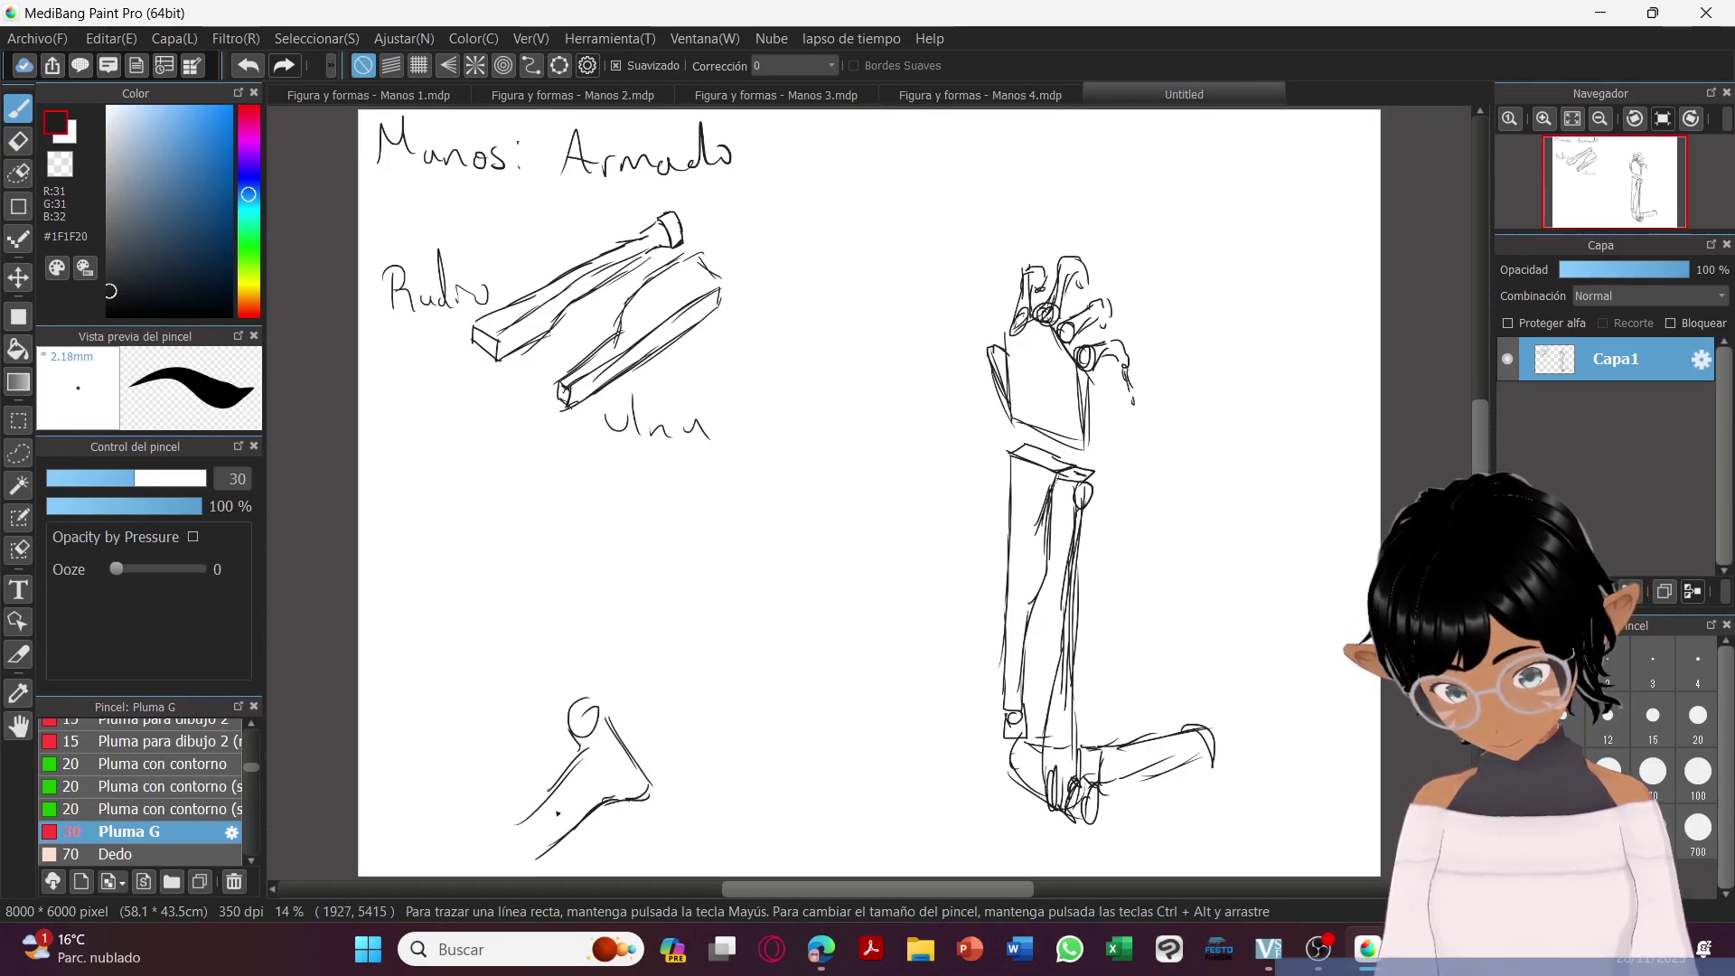
{"action": "mouse_move", "coordinate": [583, 712]}
{"action": "left_mouse_down"}
{"action": "mouse_move", "coordinate": [547, 676]}
{"action": "mouse_move", "coordinate": [553, 702]}
{"action": "mouse_move", "coordinate": [610, 639]}
{"action": "mouse_move", "coordinate": [594, 548]}
{"action": "left_mouse_up"}
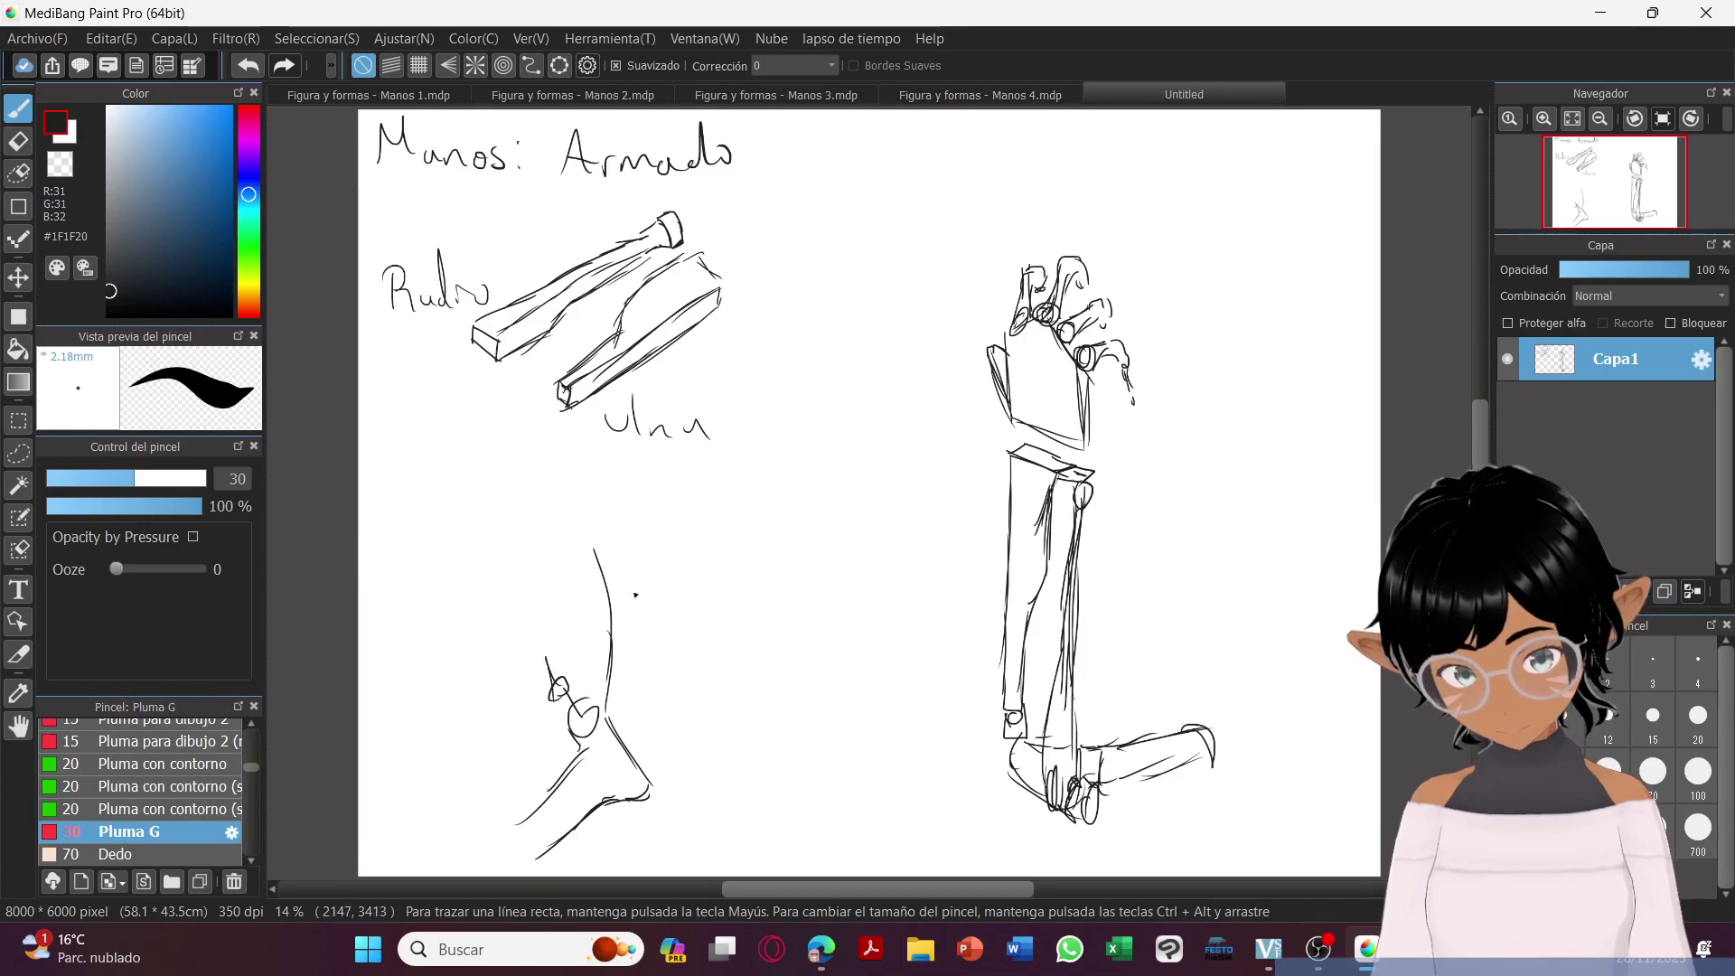
{"action": "left_click_drag", "start_coordinate": [619, 727], "coordinate": [612, 703]}
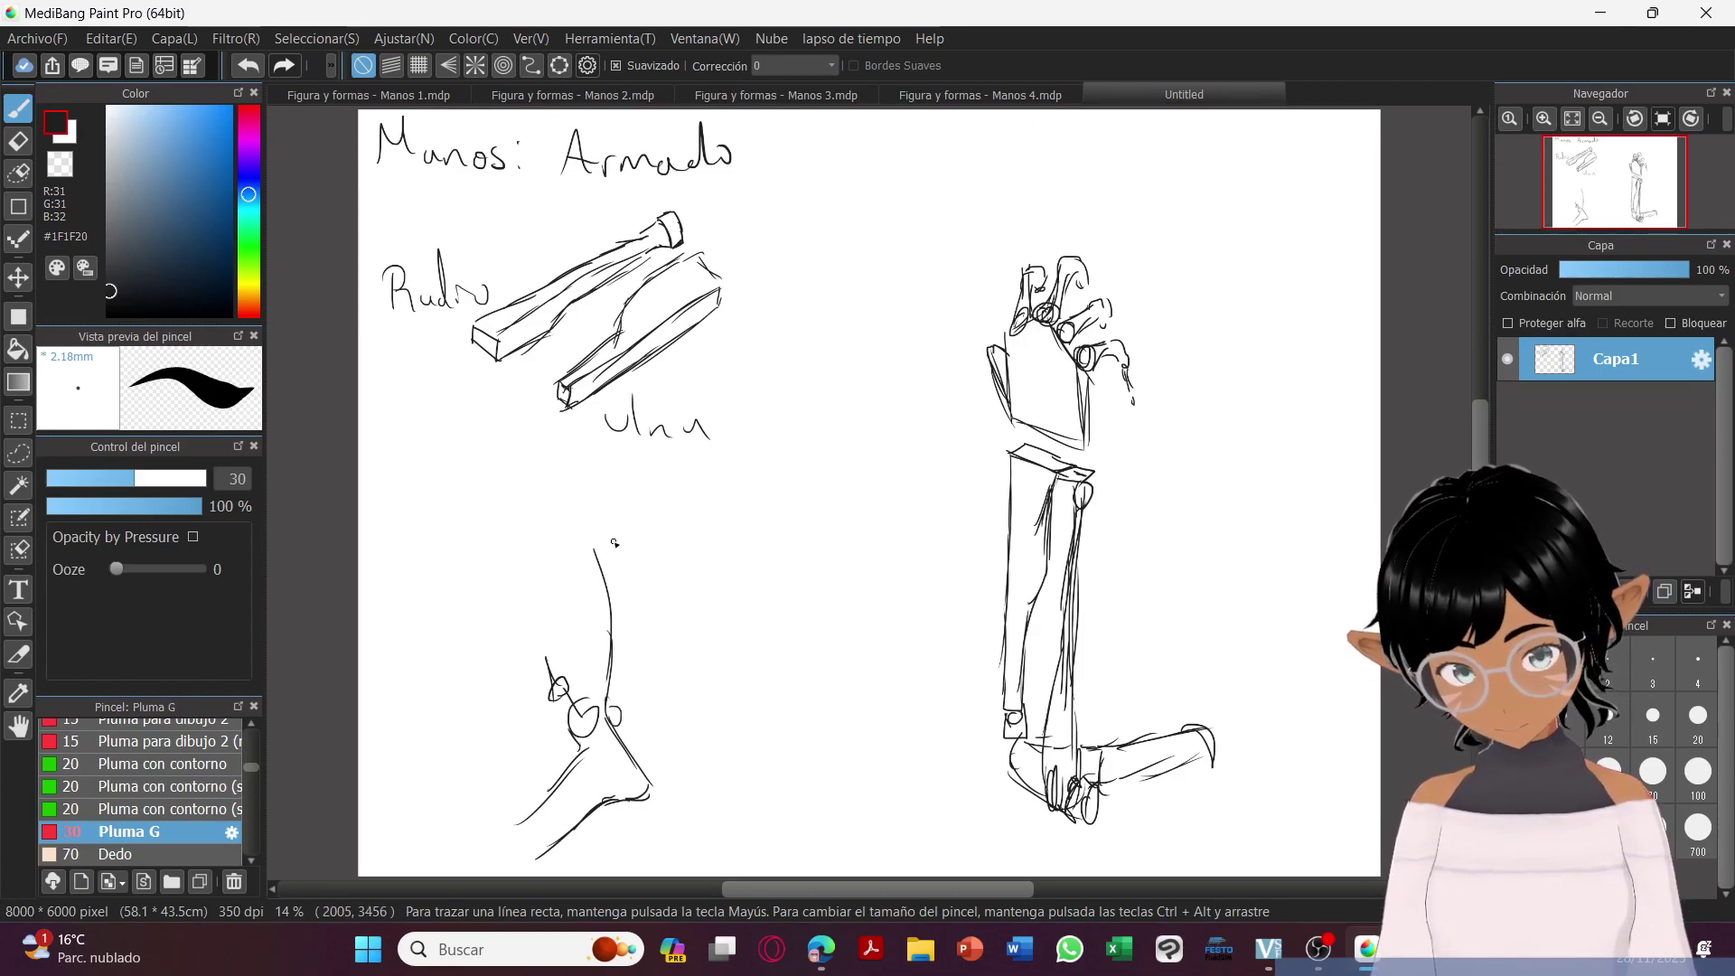
{"action": "mouse_move", "coordinate": [623, 523]}
{"action": "left_mouse_down"}
{"action": "mouse_move", "coordinate": [630, 673]}
{"action": "mouse_move", "coordinate": [610, 633]}
{"action": "left_mouse_up"}
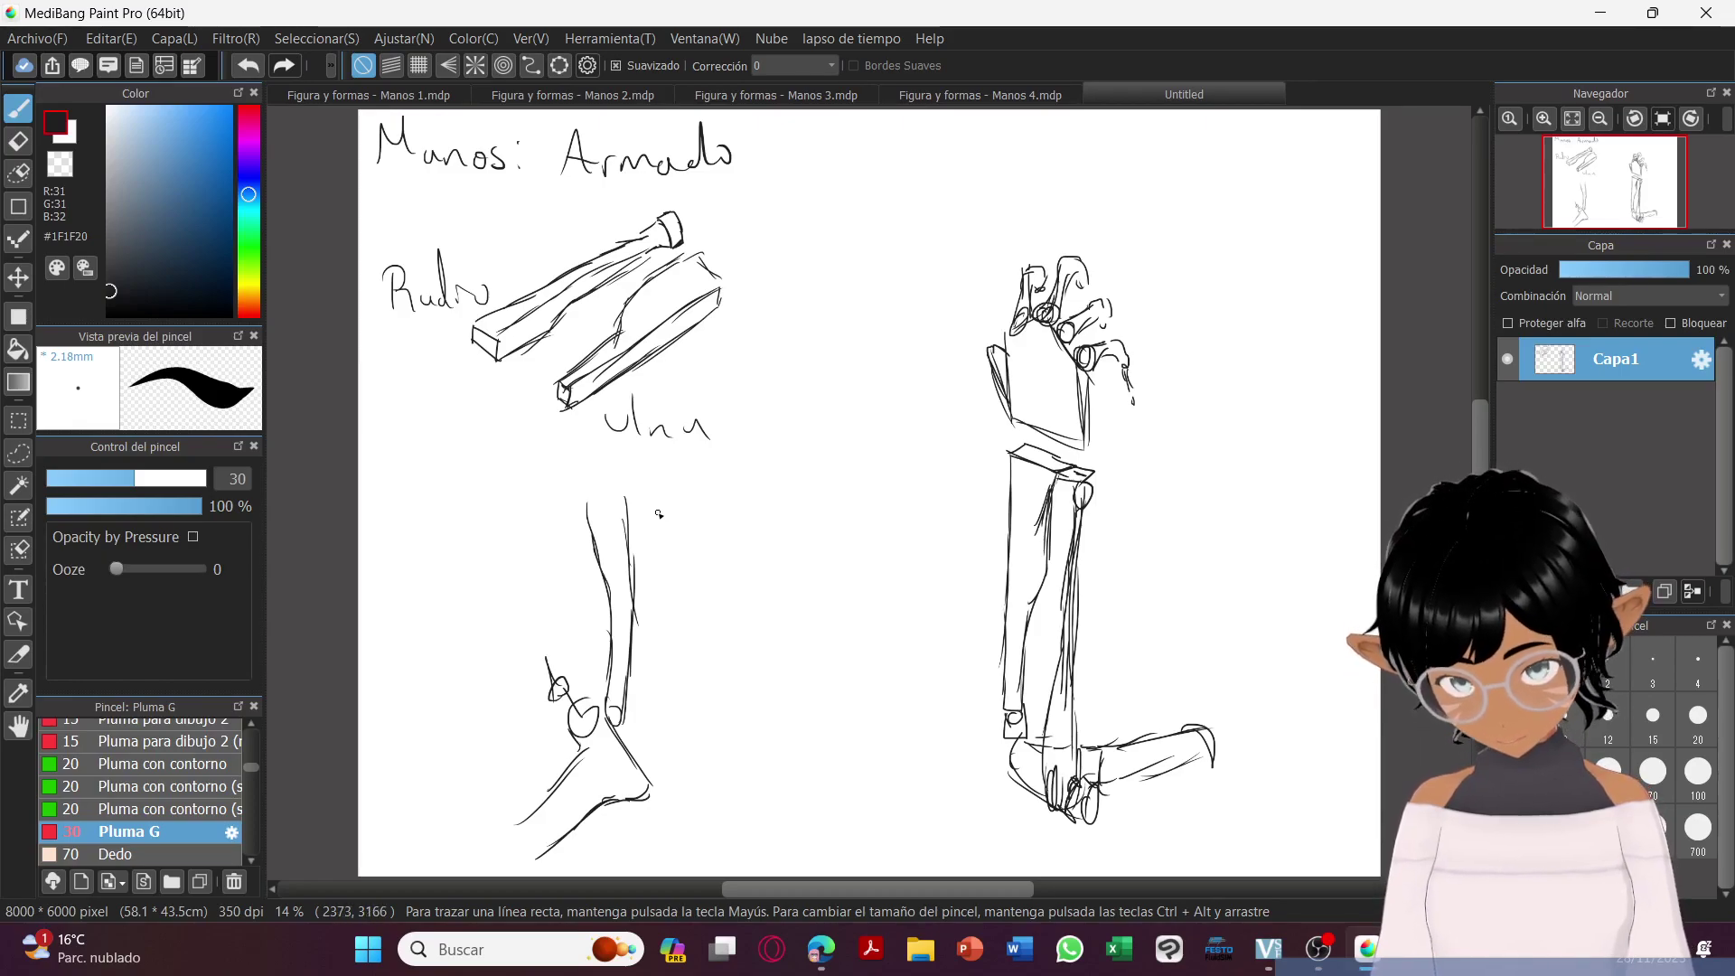
{"action": "mouse_move", "coordinate": [646, 489]}
{"action": "left_mouse_down"}
{"action": "mouse_move", "coordinate": [668, 716]}
{"action": "mouse_move", "coordinate": [657, 751]}
{"action": "mouse_move", "coordinate": [633, 727]}
{"action": "mouse_move", "coordinate": [650, 768]}
{"action": "left_mouse_up"}
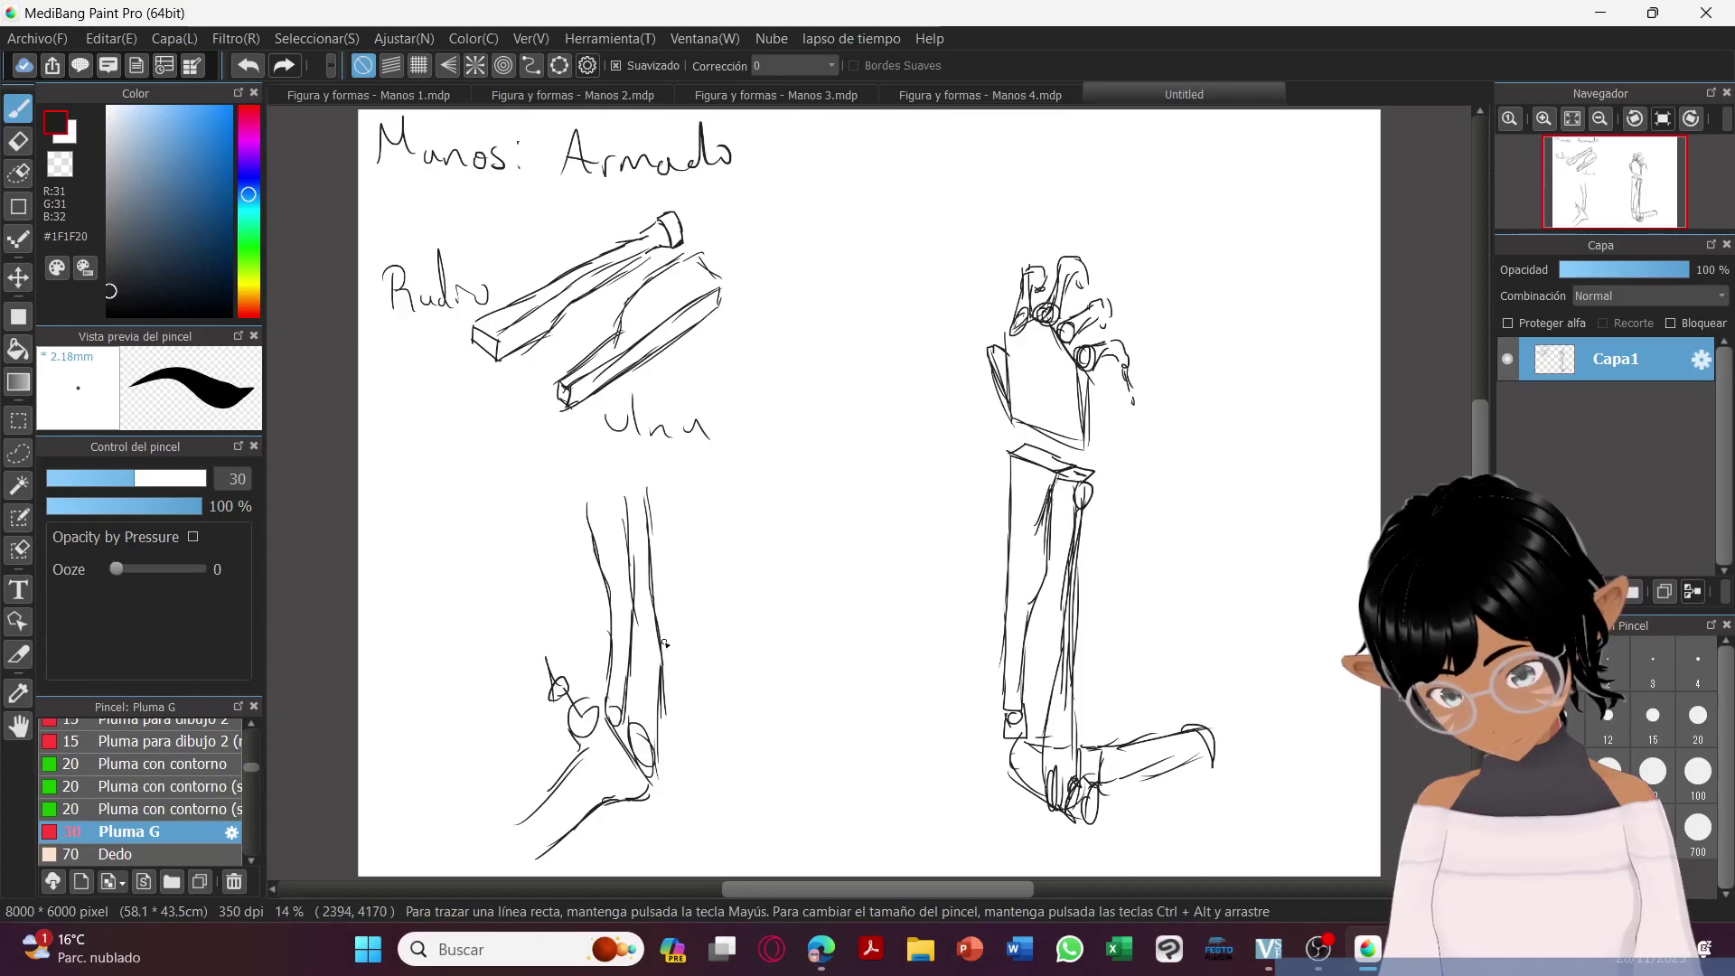
{"action": "mouse_move", "coordinate": [623, 488]}
{"action": "left_mouse_down"}
{"action": "mouse_move", "coordinate": [594, 498]}
{"action": "mouse_move", "coordinate": [621, 495]}
{"action": "mouse_move", "coordinate": [578, 463]}
{"action": "mouse_move", "coordinate": [592, 447]}
{"action": "mouse_move", "coordinate": [628, 463]}
{"action": "left_mouse_up"}
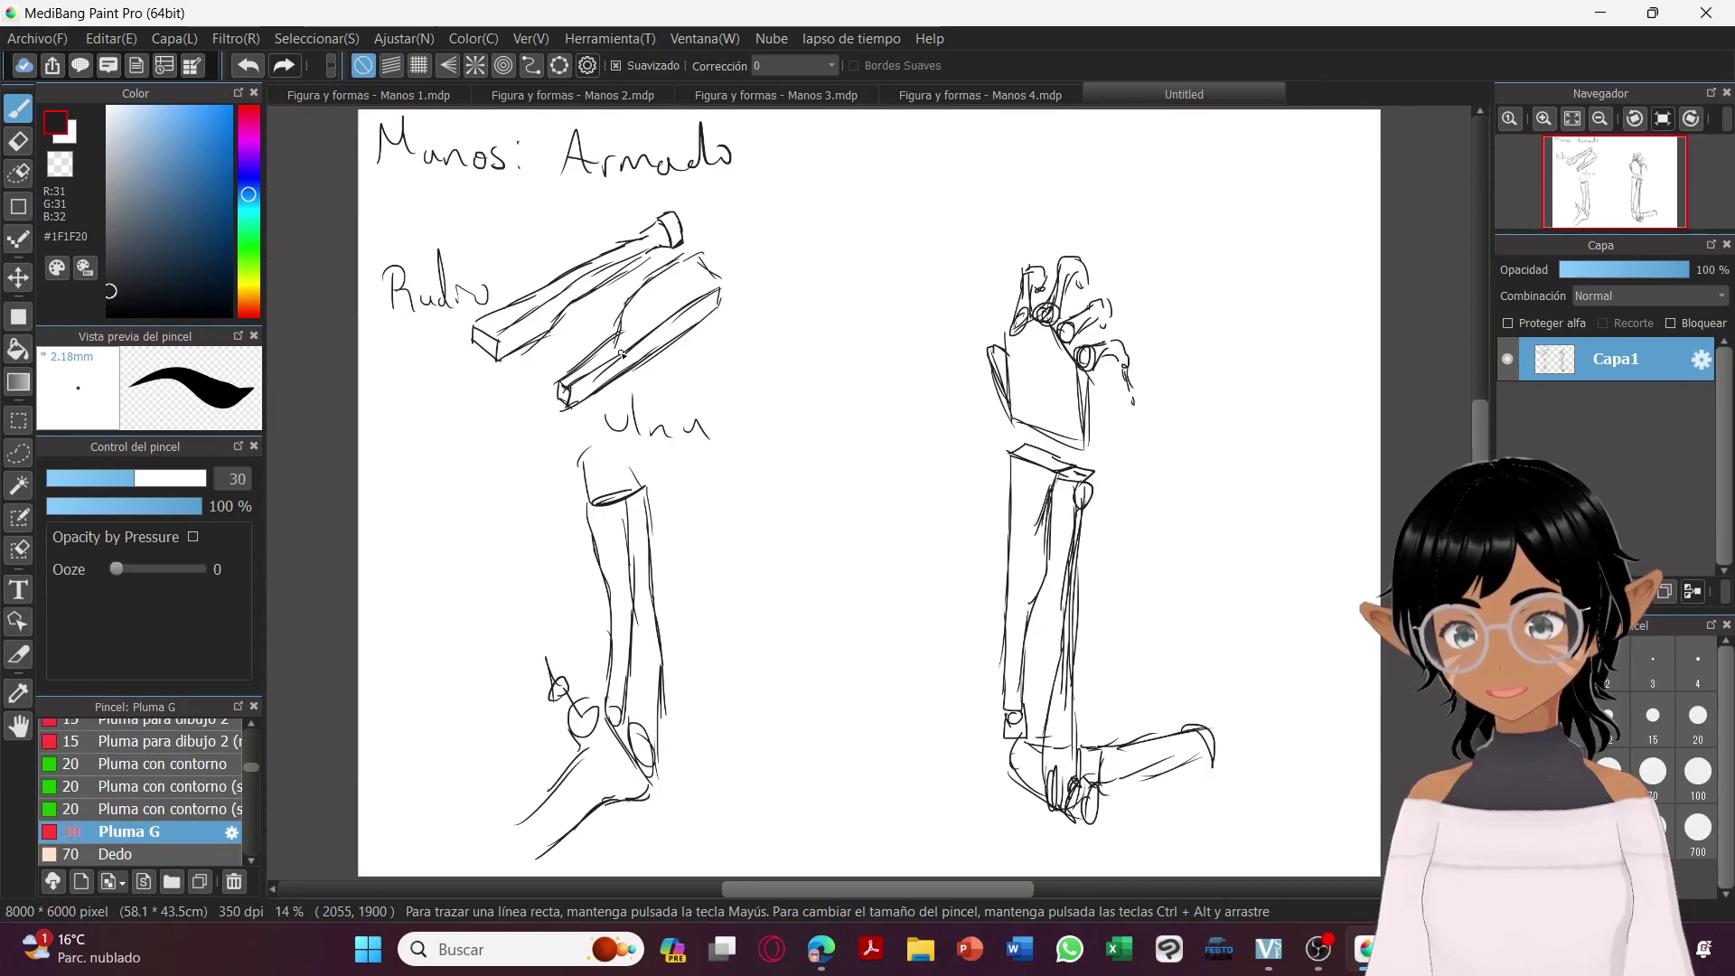
Save the sheet as "Figura y formas - Manos 5" in MediBang Paint Pro (*.mdp) format in the Practica folder.
{"action": "left_click", "coordinate": [41, 39]}
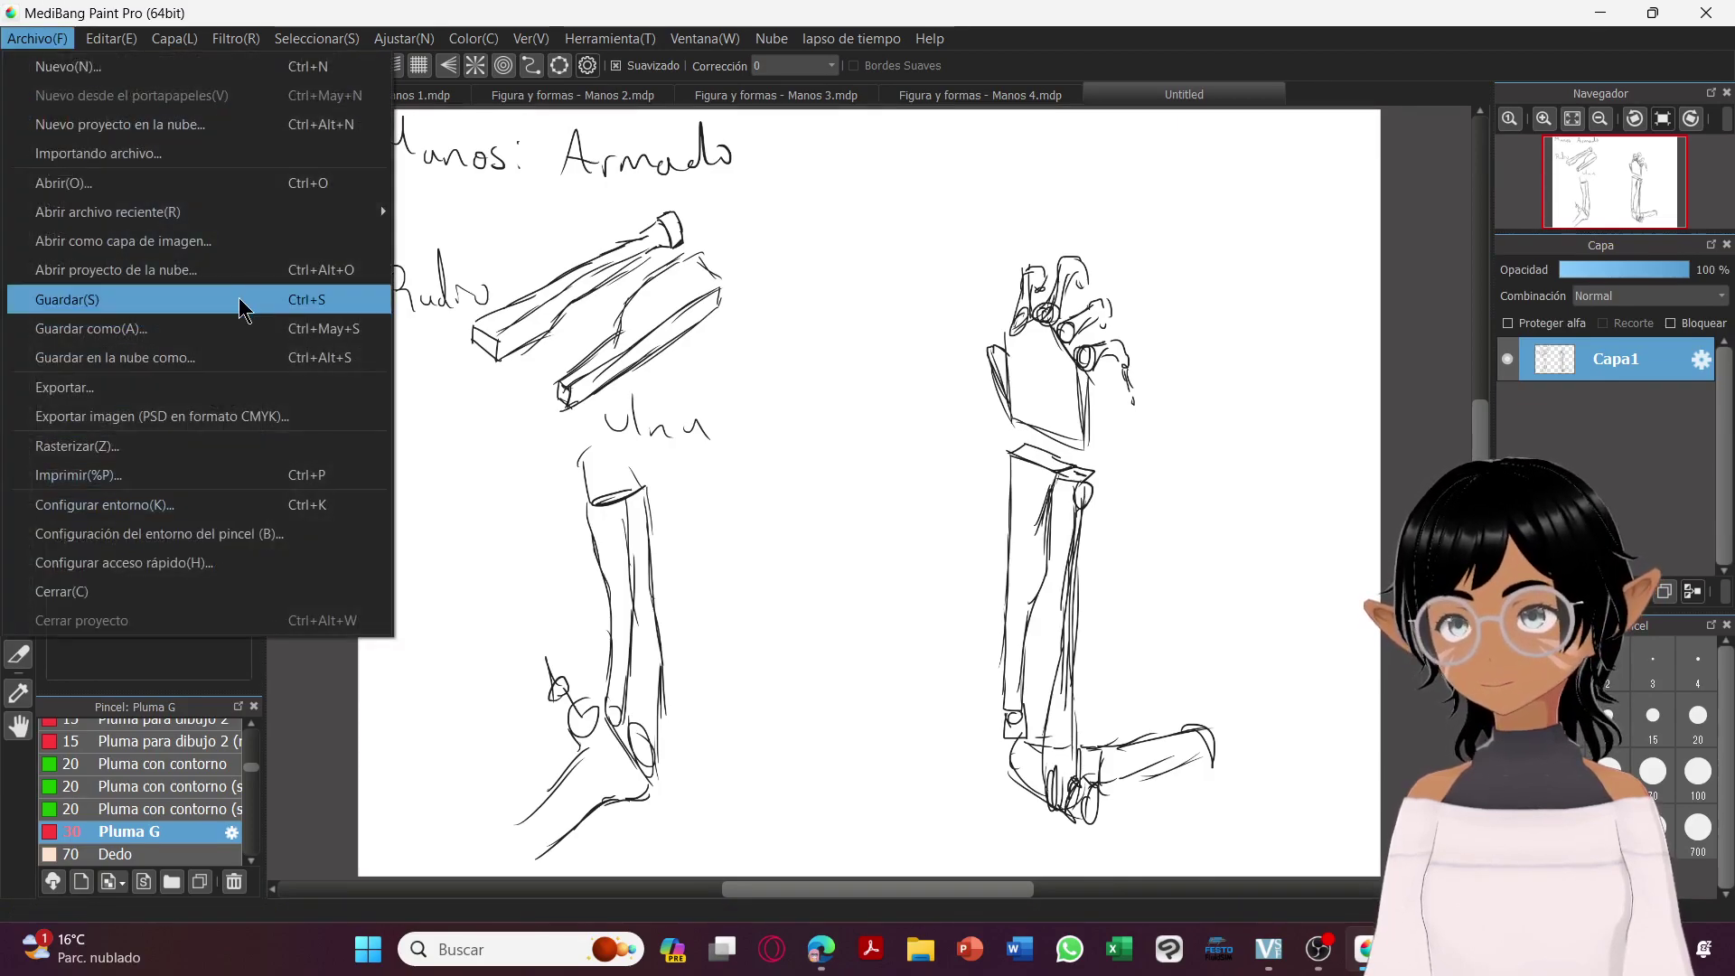
{"action": "left_click", "coordinate": [212, 331]}
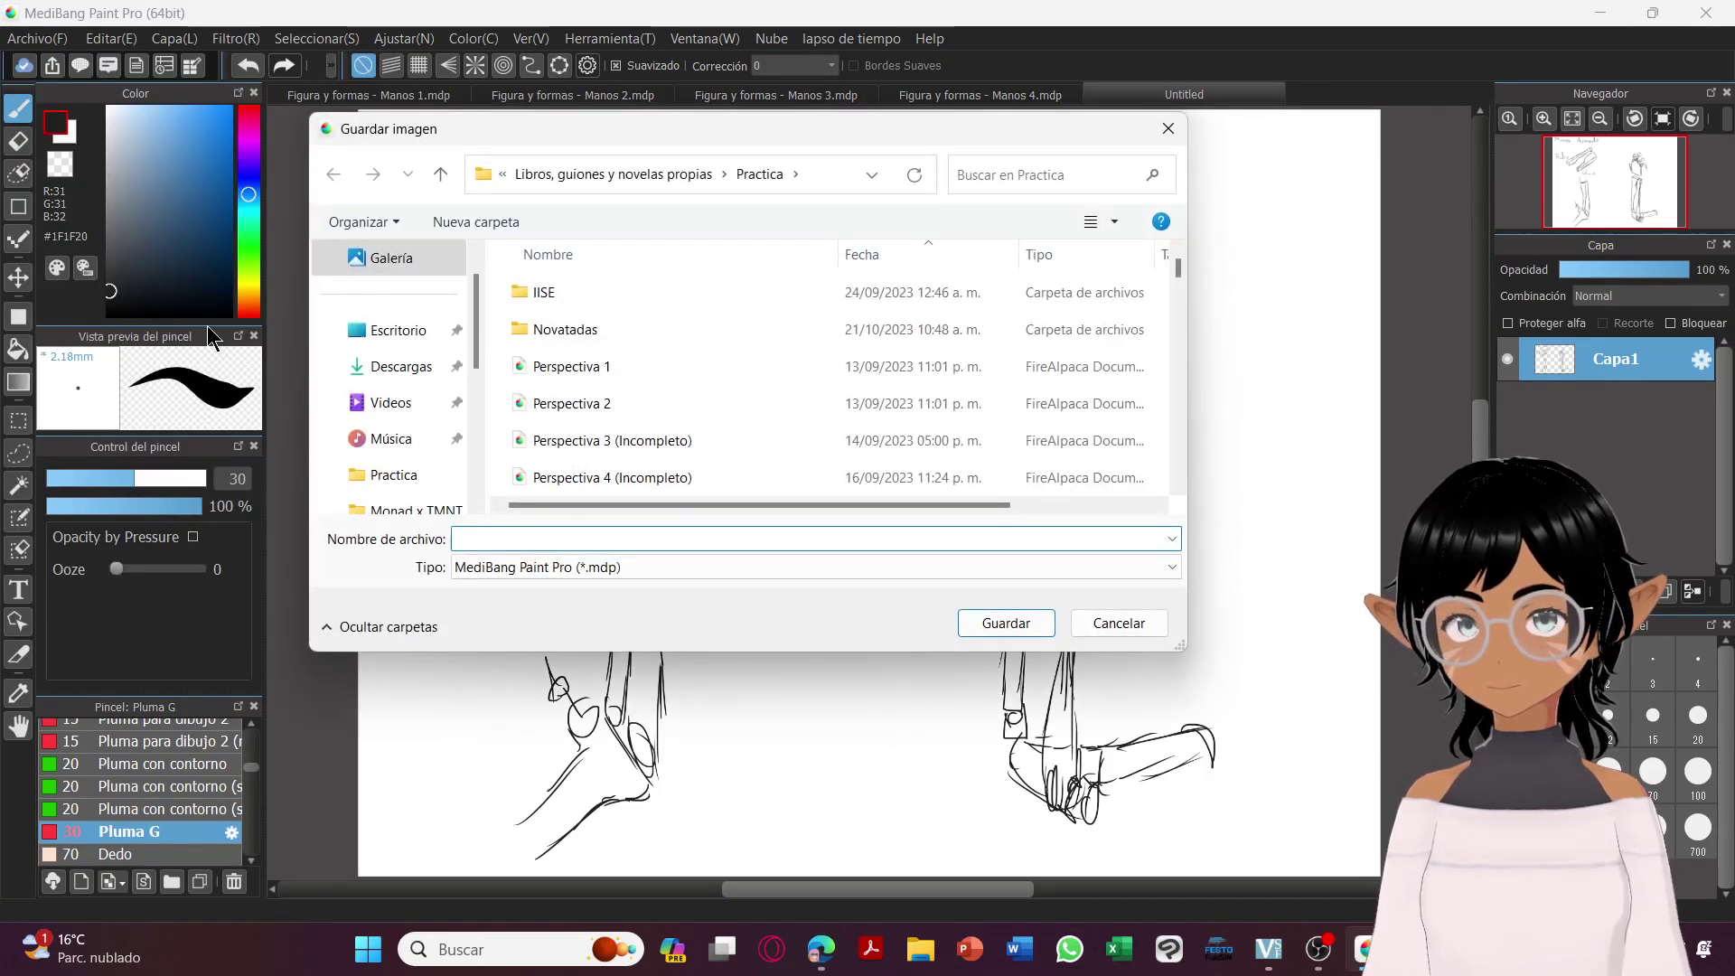
{"action": "scroll", "coordinate": [1173, 474], "scroll_direction": "down", "scroll_amount": 1}
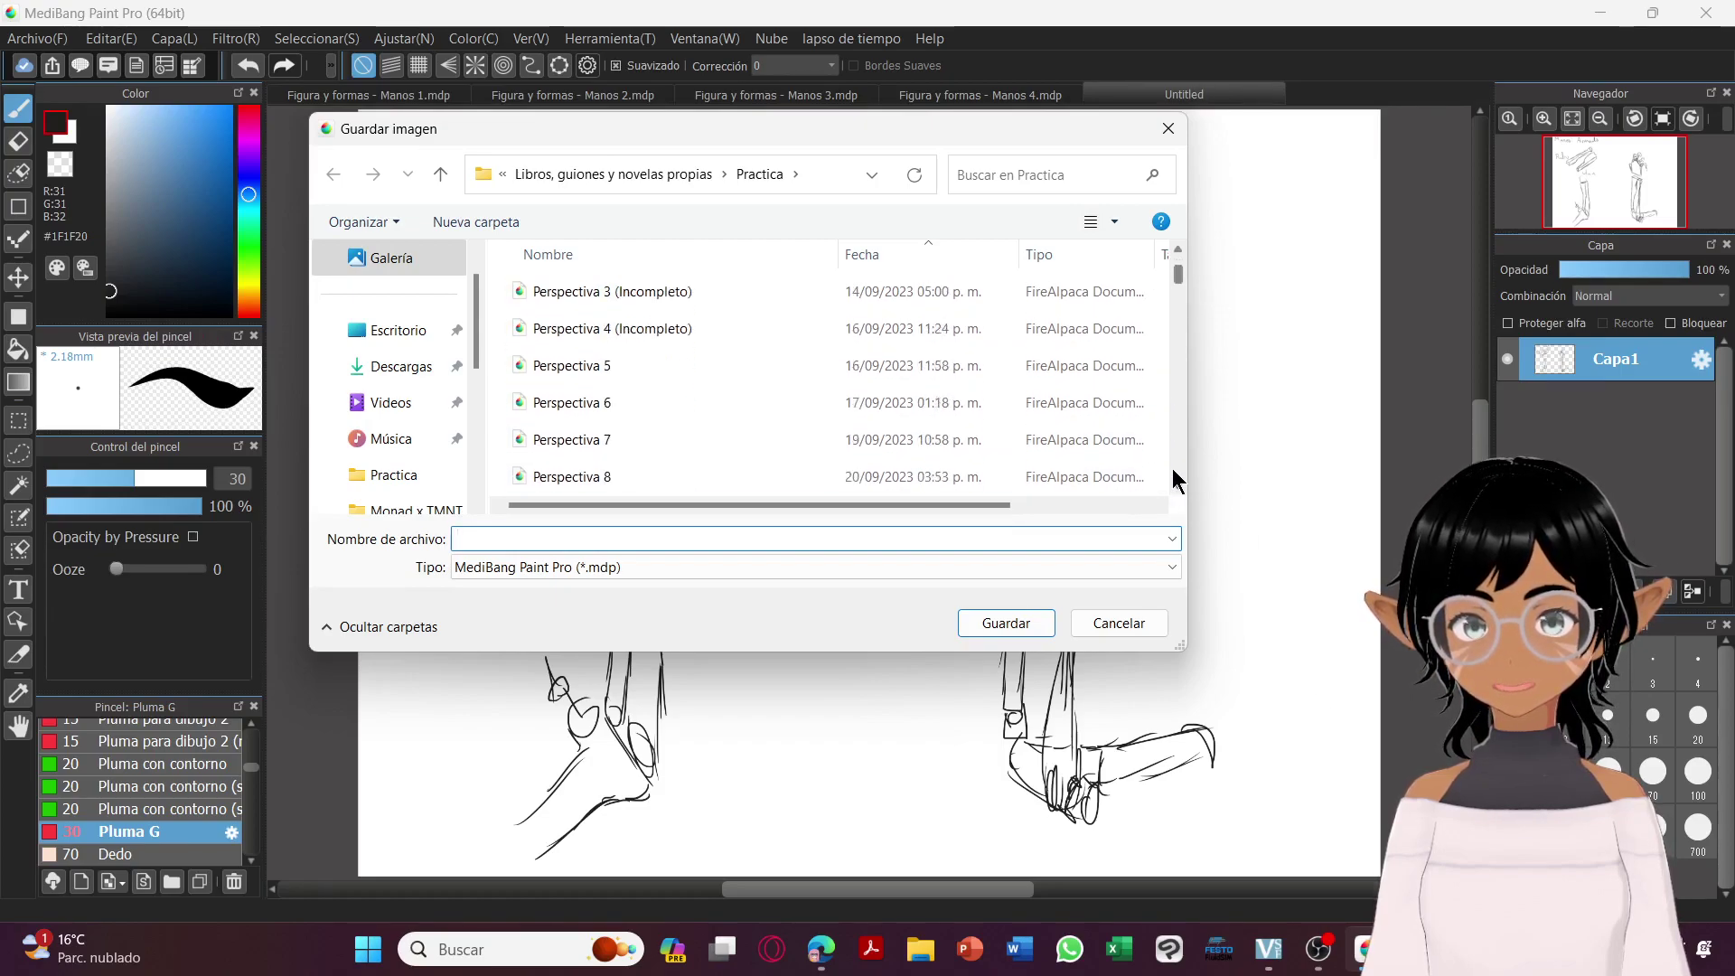
{"action": "scroll", "coordinate": [1172, 476], "scroll_direction": "down", "scroll_amount": 8}
{"action": "left_click_drag", "start_coordinate": [1177, 354], "coordinate": [1177, 471]}
{"action": "left_click", "coordinate": [1075, 481]}
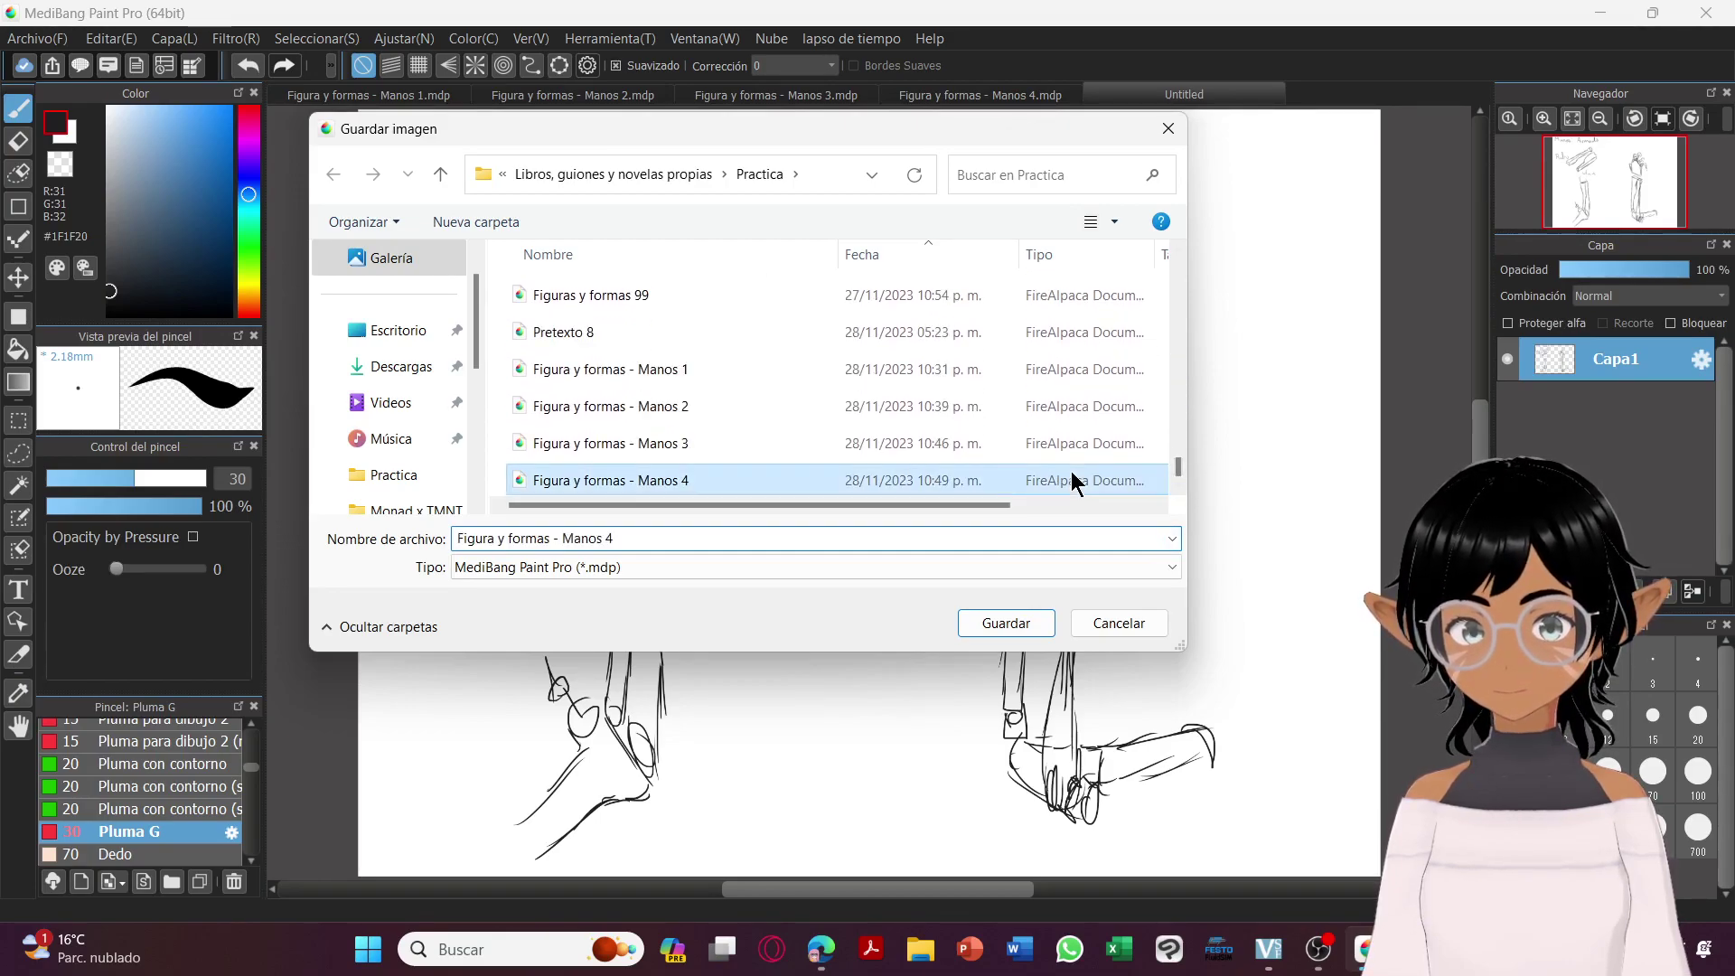
{"action": "left_click", "coordinate": [1001, 533]}
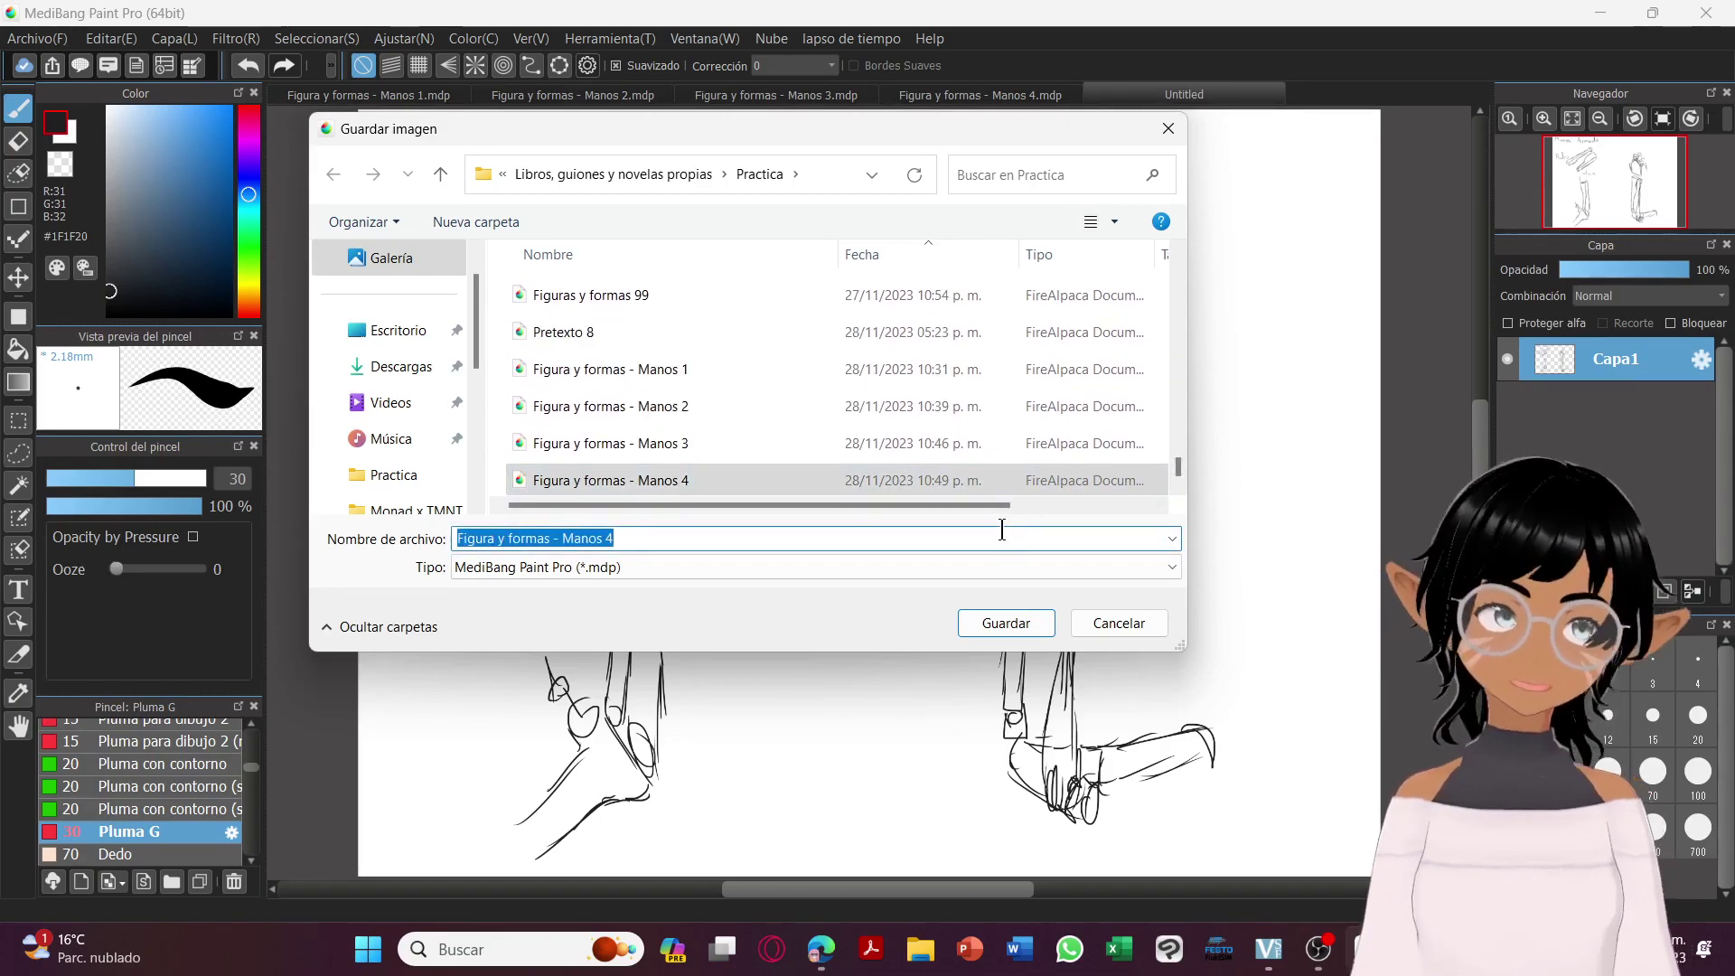
{"action": "key", "text": "BackSpace"}
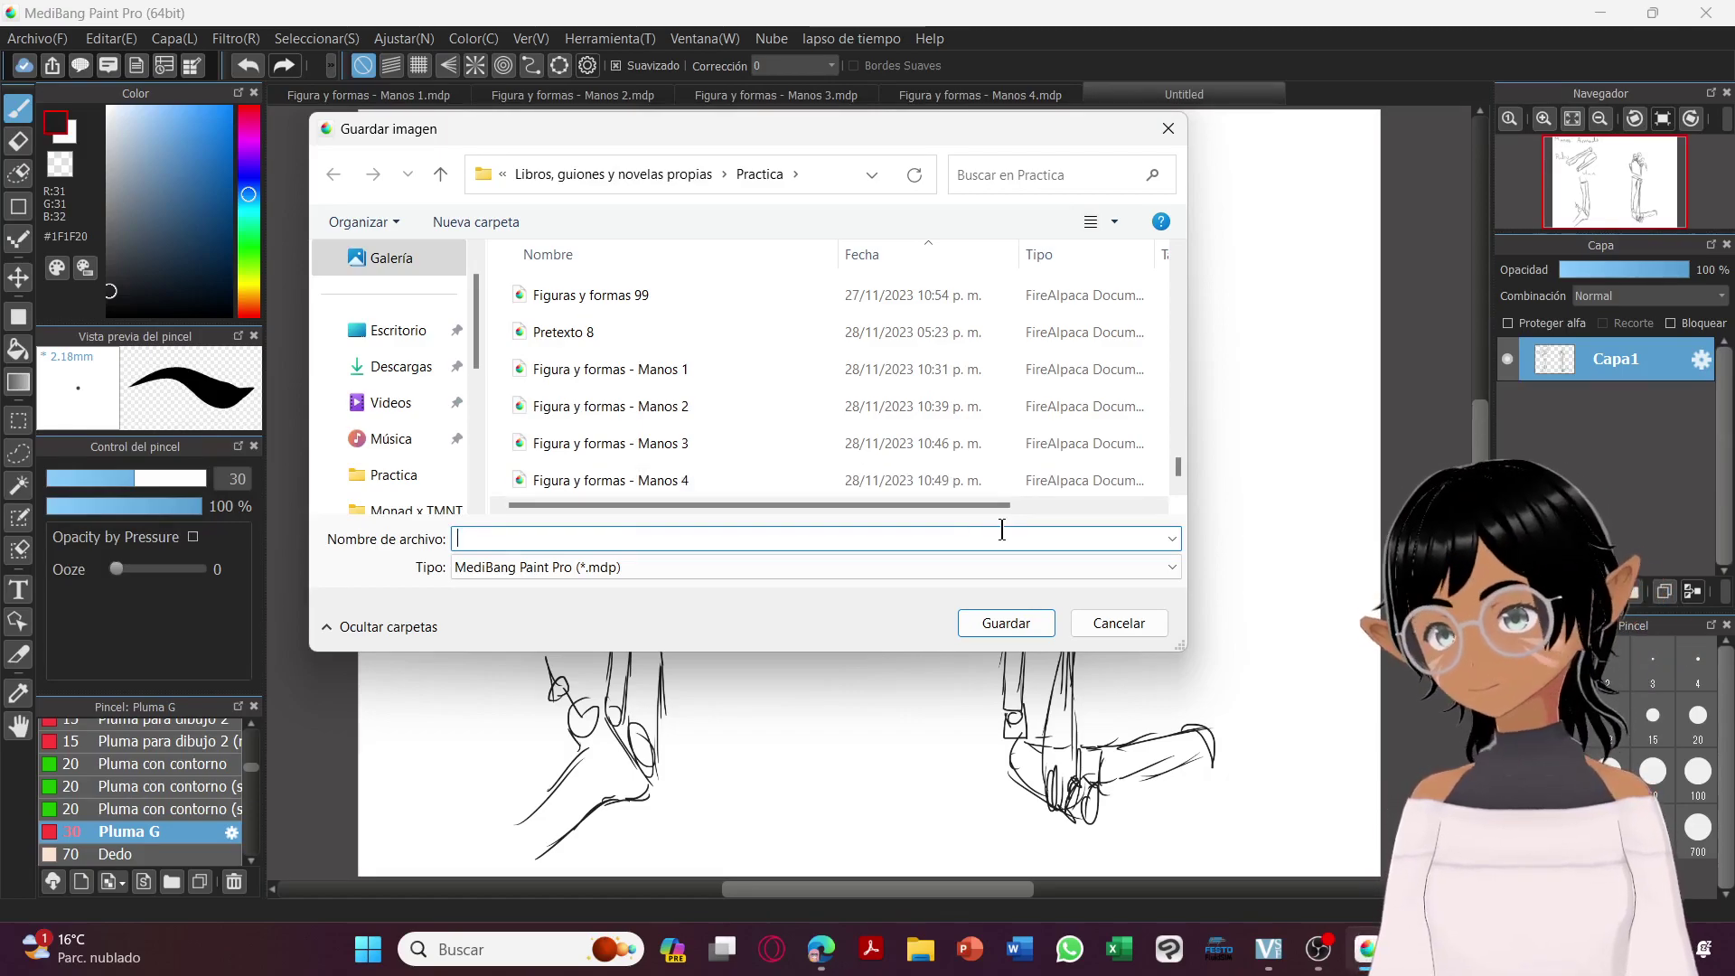
{"action": "type", "text": "5"}
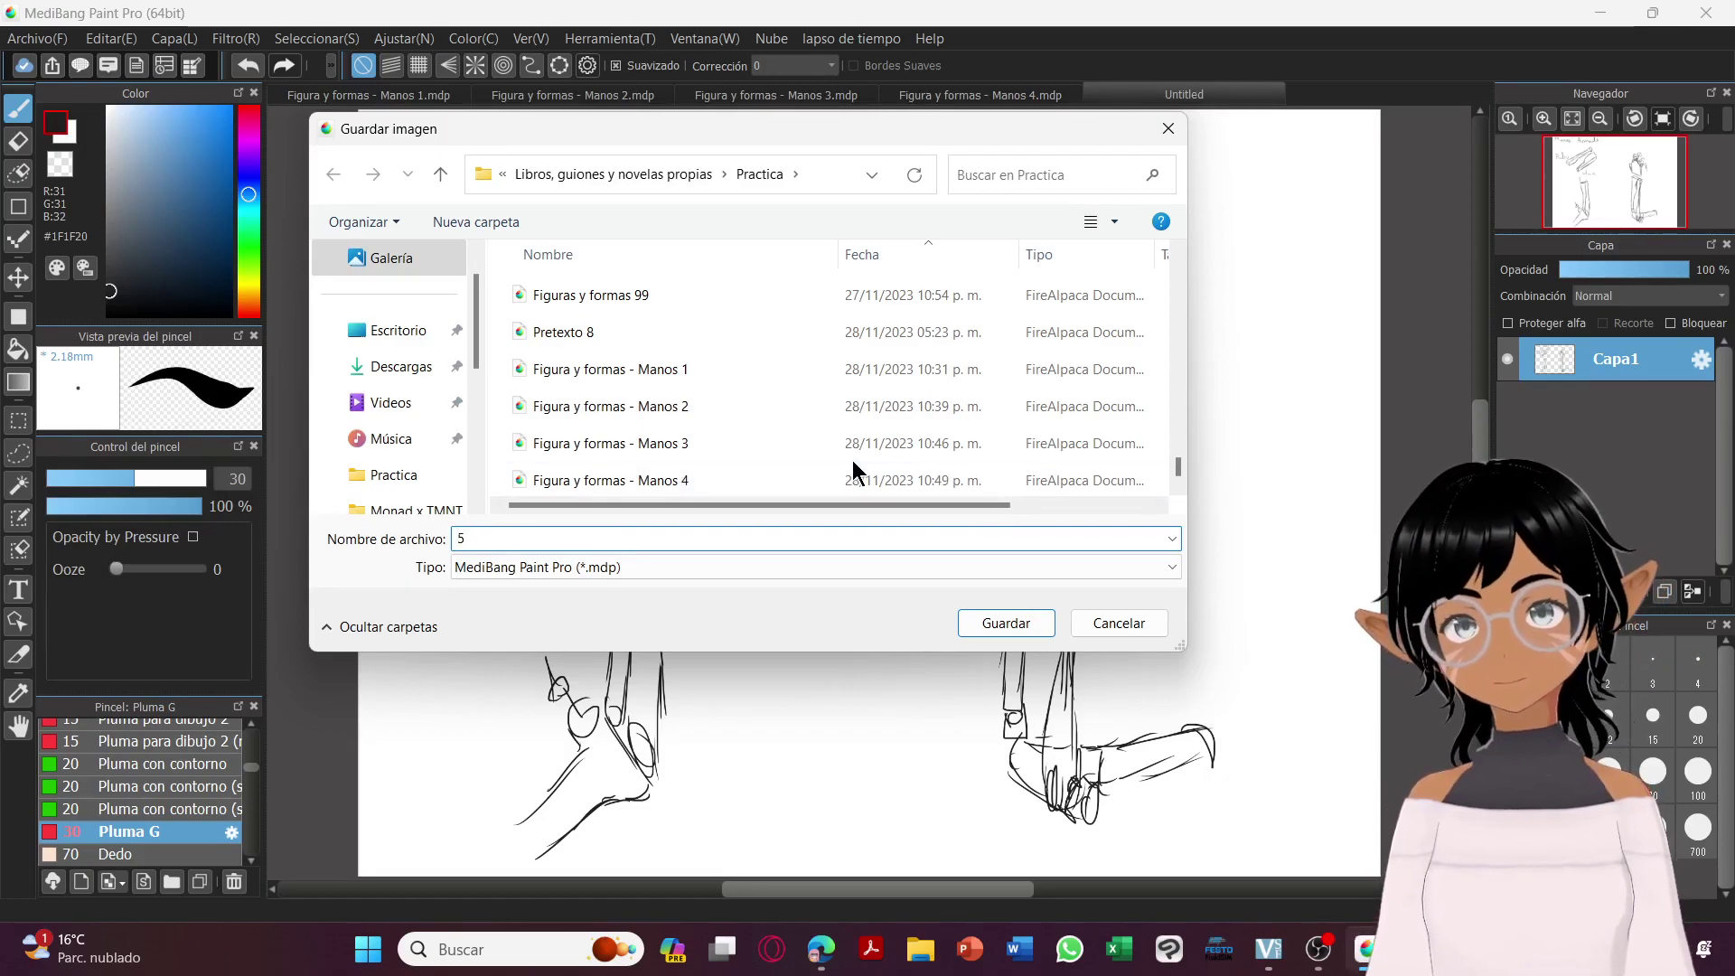
{"action": "left_click", "coordinate": [837, 469]}
{"action": "double_click", "coordinate": [798, 545]}
{"action": "key", "text": "BackSpace"}
{"action": "key", "text": "Escape"}
{"action": "key", "text": "Return"}
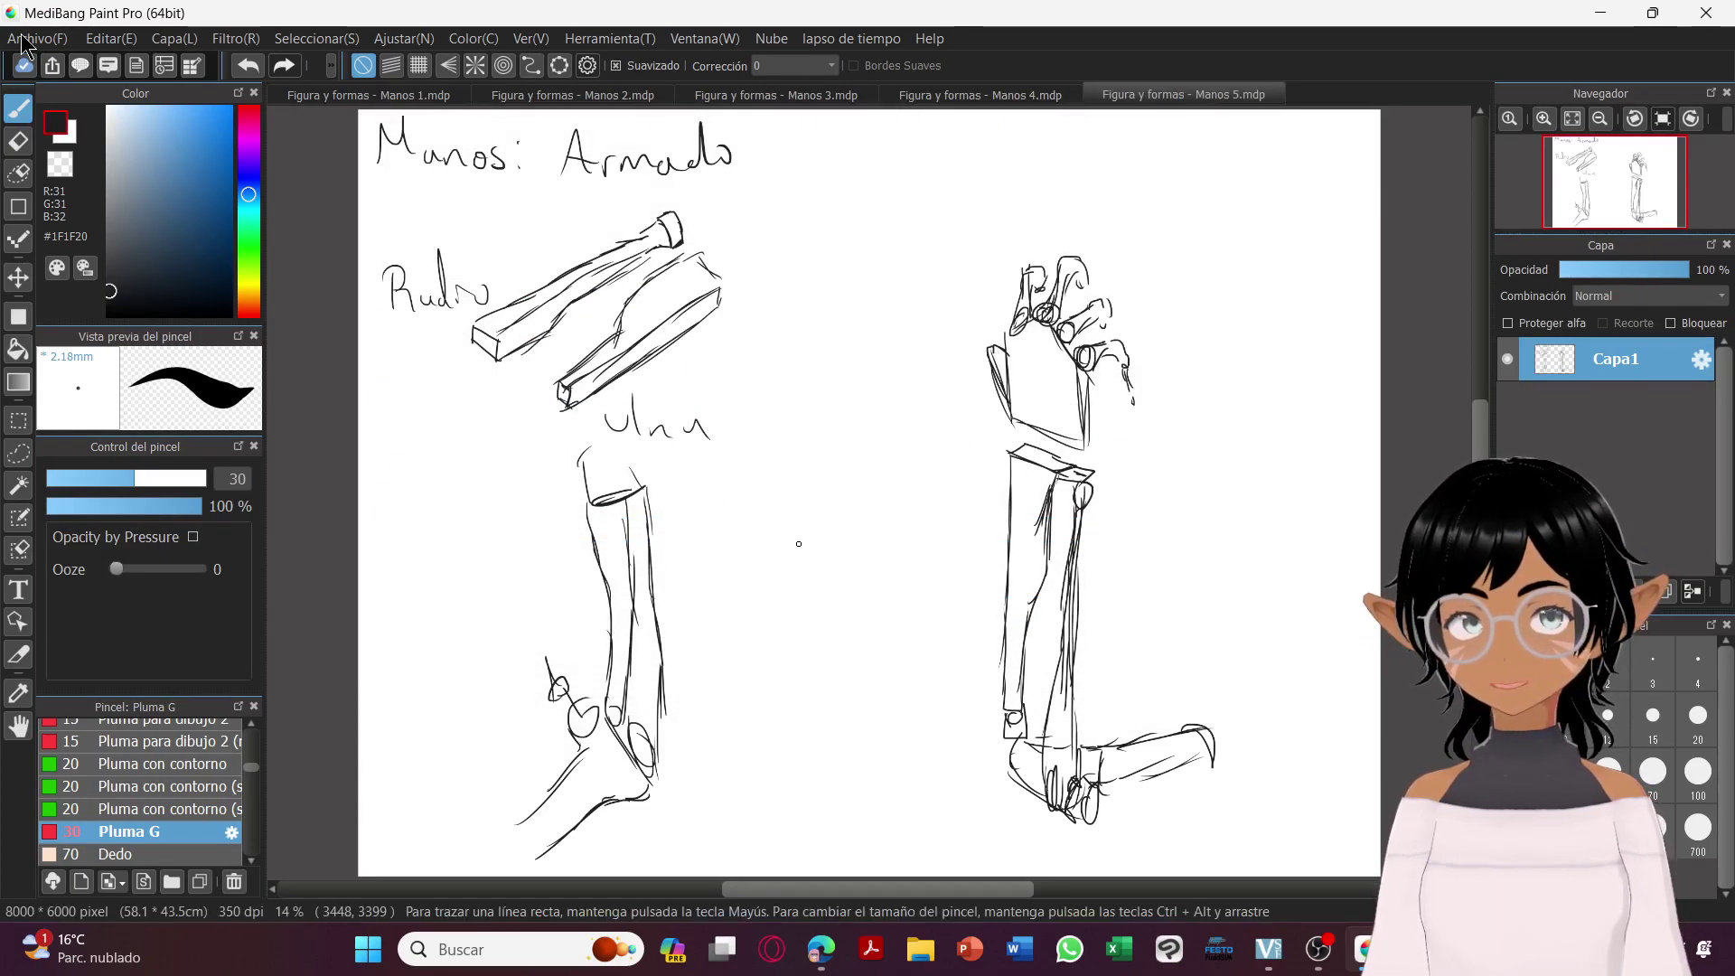
Create a new blank 8000 × 6000 pixel canvas at 350 dpi.
{"action": "left_click", "coordinate": [35, 39]}
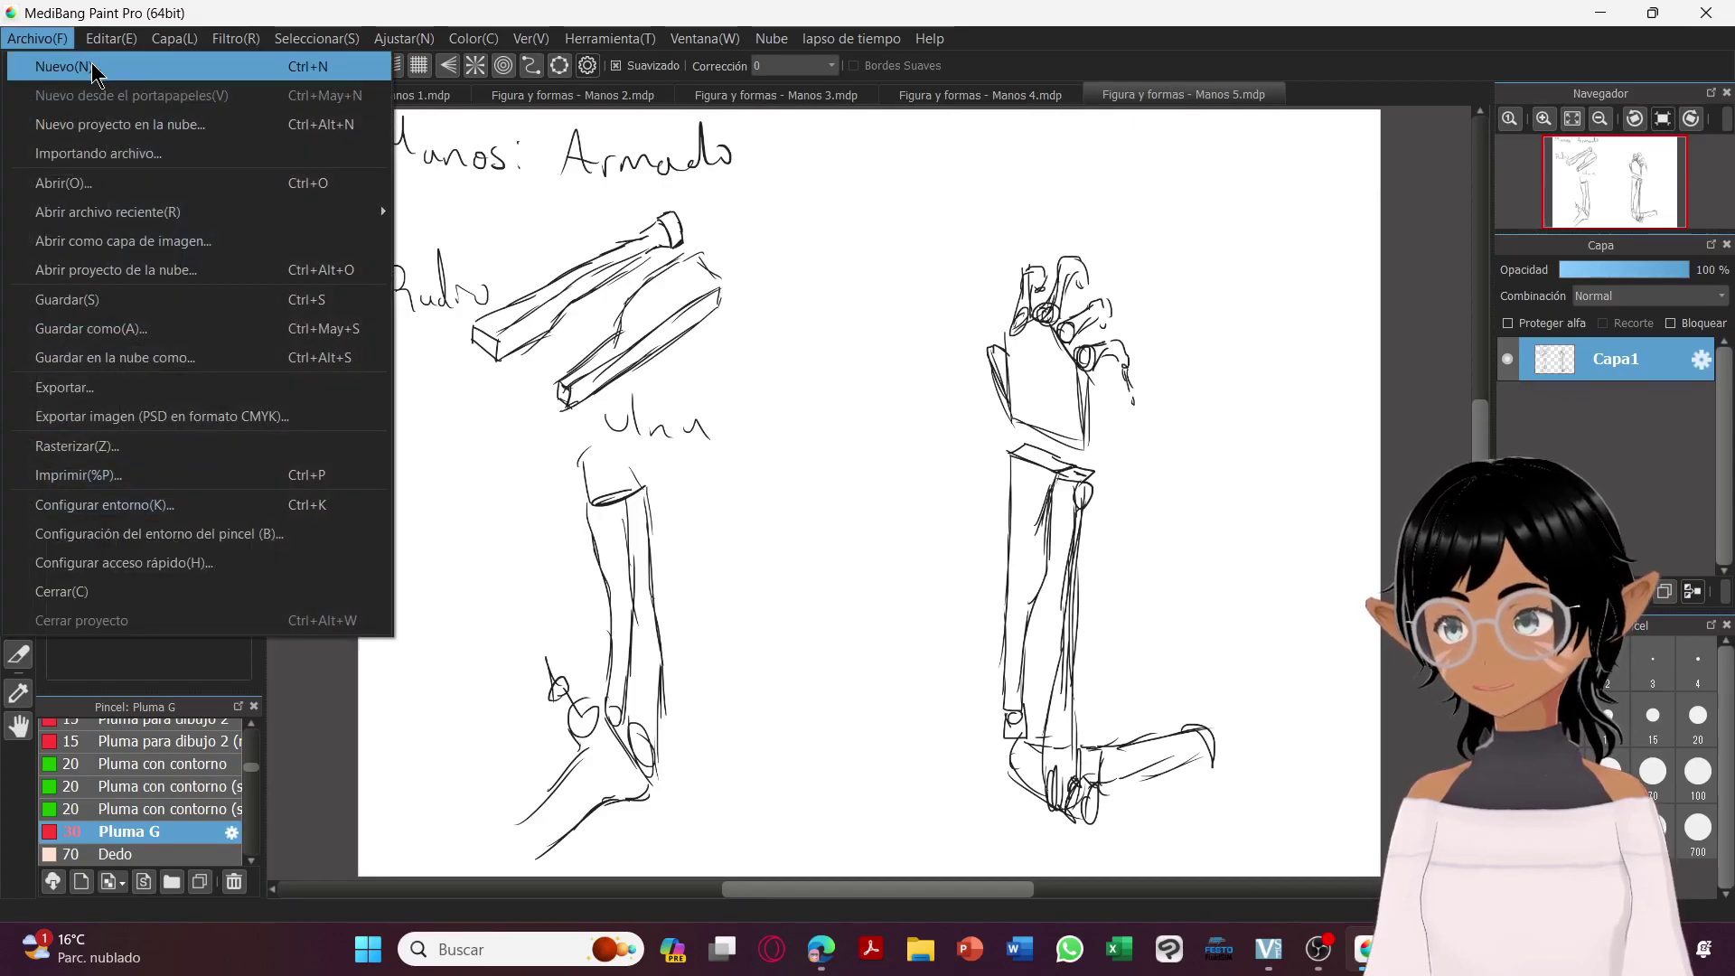
{"action": "left_click", "coordinate": [95, 70]}
{"action": "key", "text": "Return"}
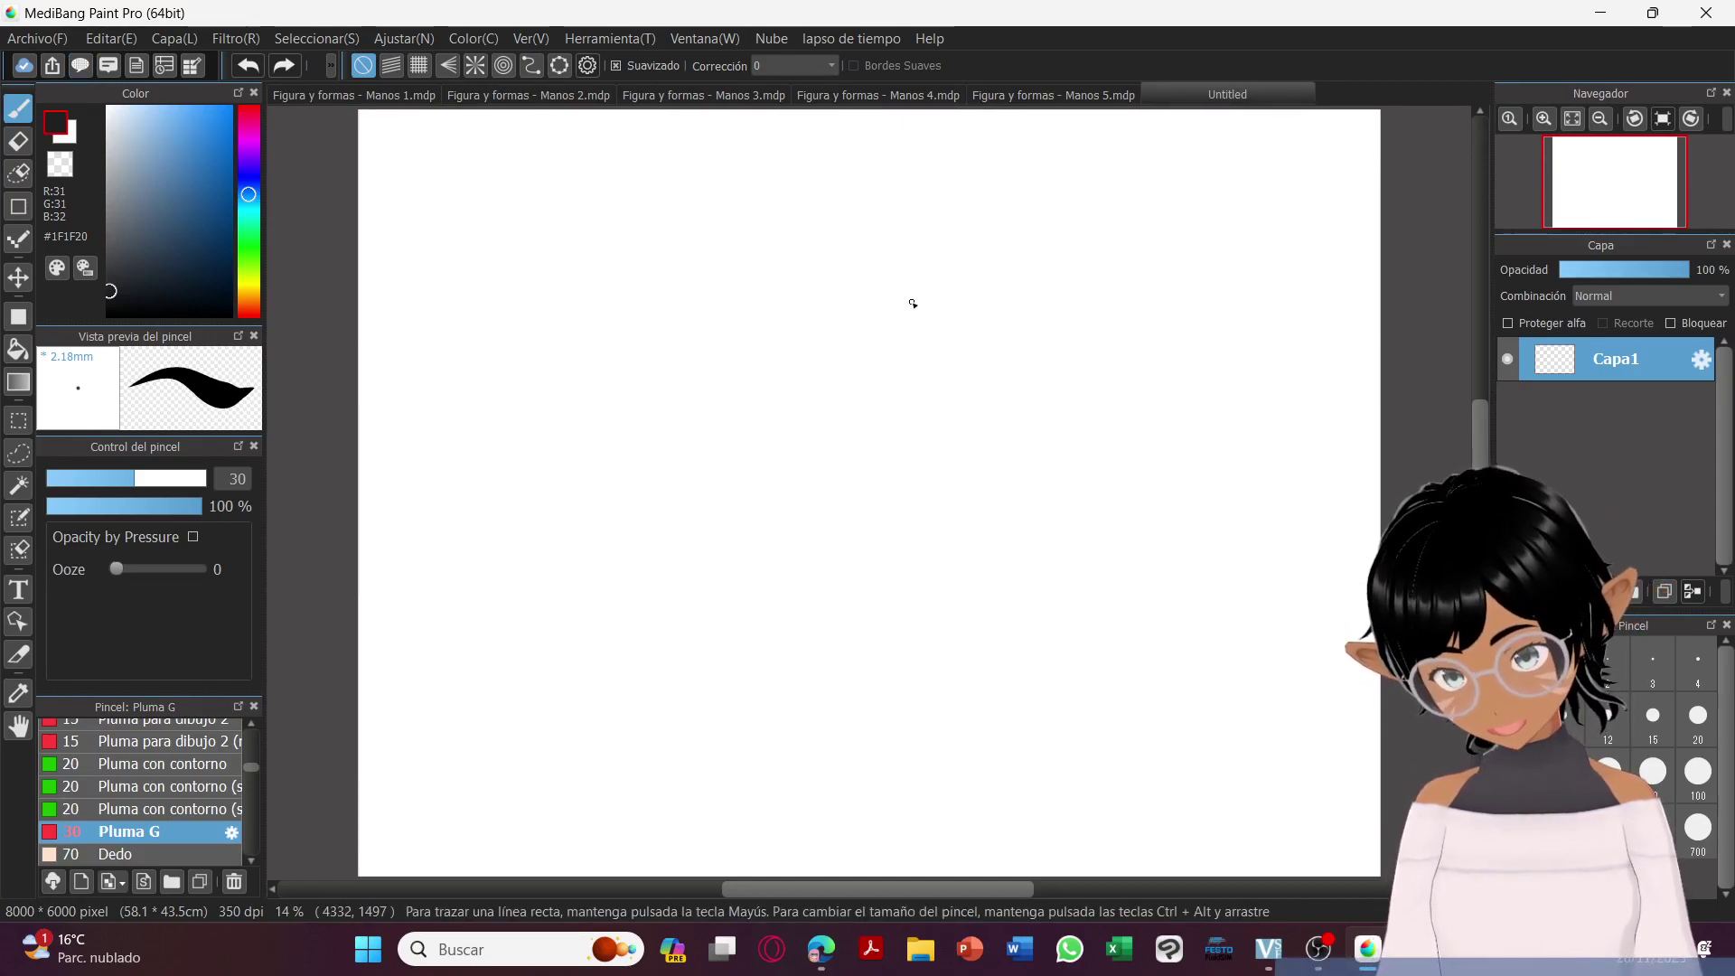
Sketch an upper-arm bone with a cylindrical elbow end right of the canvas's centre, and two forearm bones crossing below it down to the wrist.
{"action": "mouse_move", "coordinate": [906, 315]}
{"action": "left_mouse_down"}
{"action": "mouse_move", "coordinate": [929, 244]}
{"action": "mouse_move", "coordinate": [919, 206]}
{"action": "mouse_move", "coordinate": [995, 297]}
{"action": "left_mouse_up"}
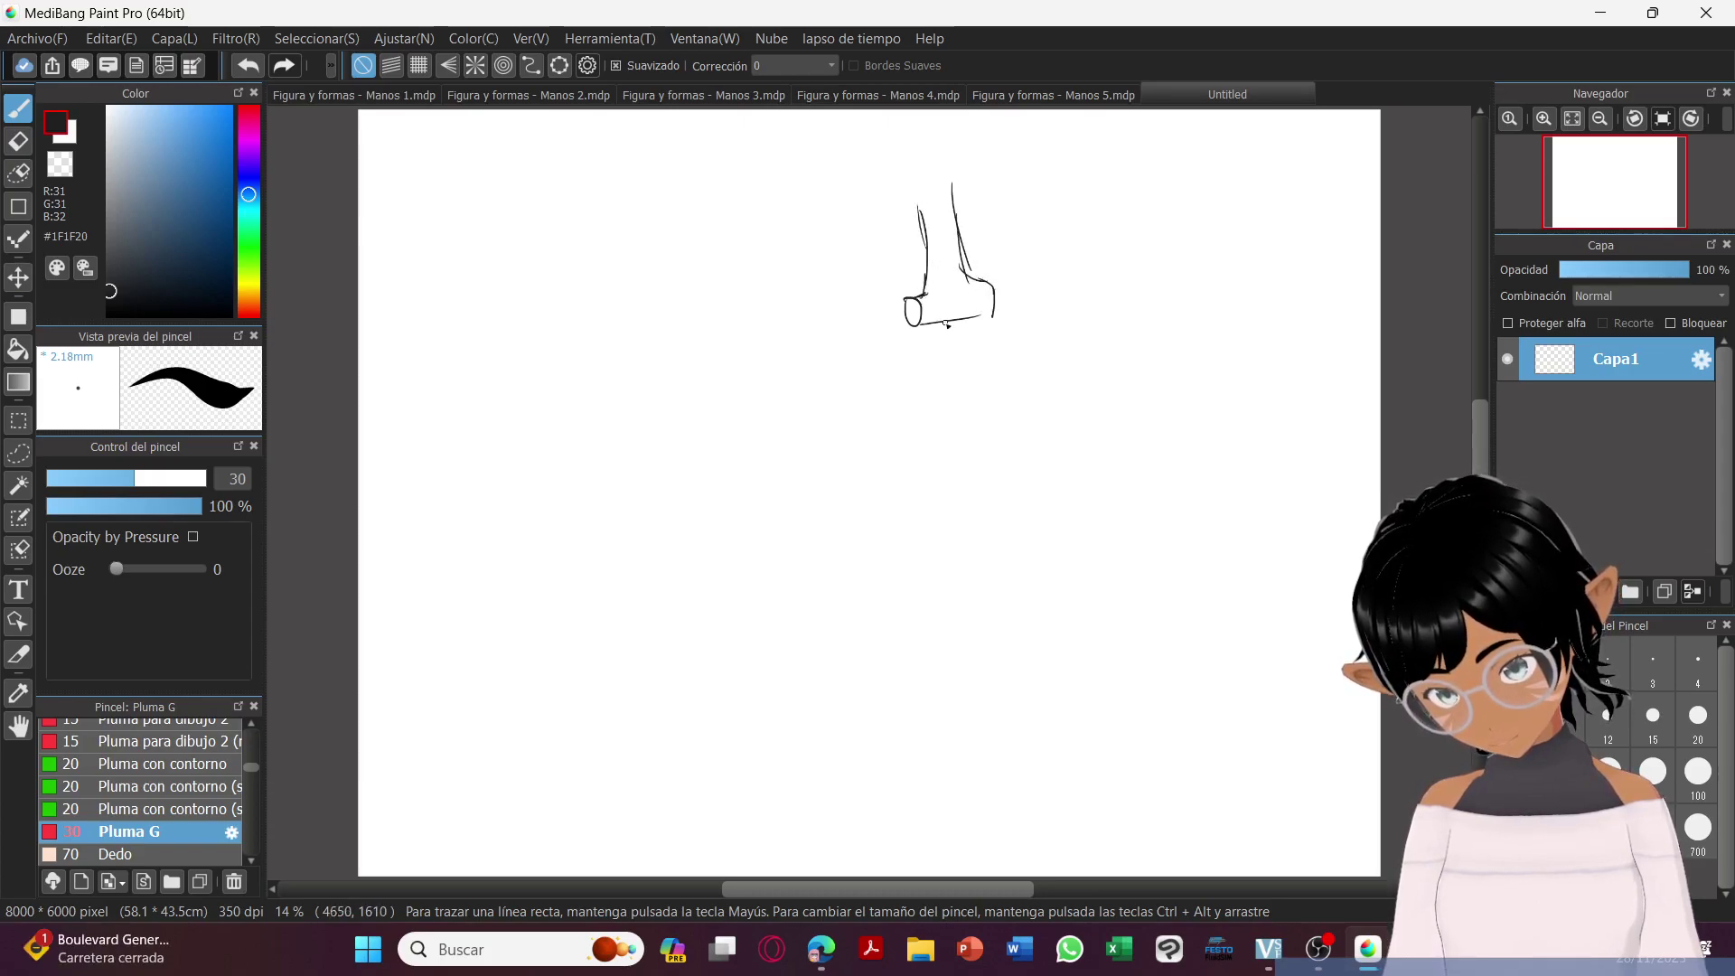
{"action": "mouse_move", "coordinate": [937, 260]}
{"action": "left_mouse_down"}
{"action": "mouse_move", "coordinate": [965, 268]}
{"action": "mouse_move", "coordinate": [949, 223]}
{"action": "left_mouse_up"}
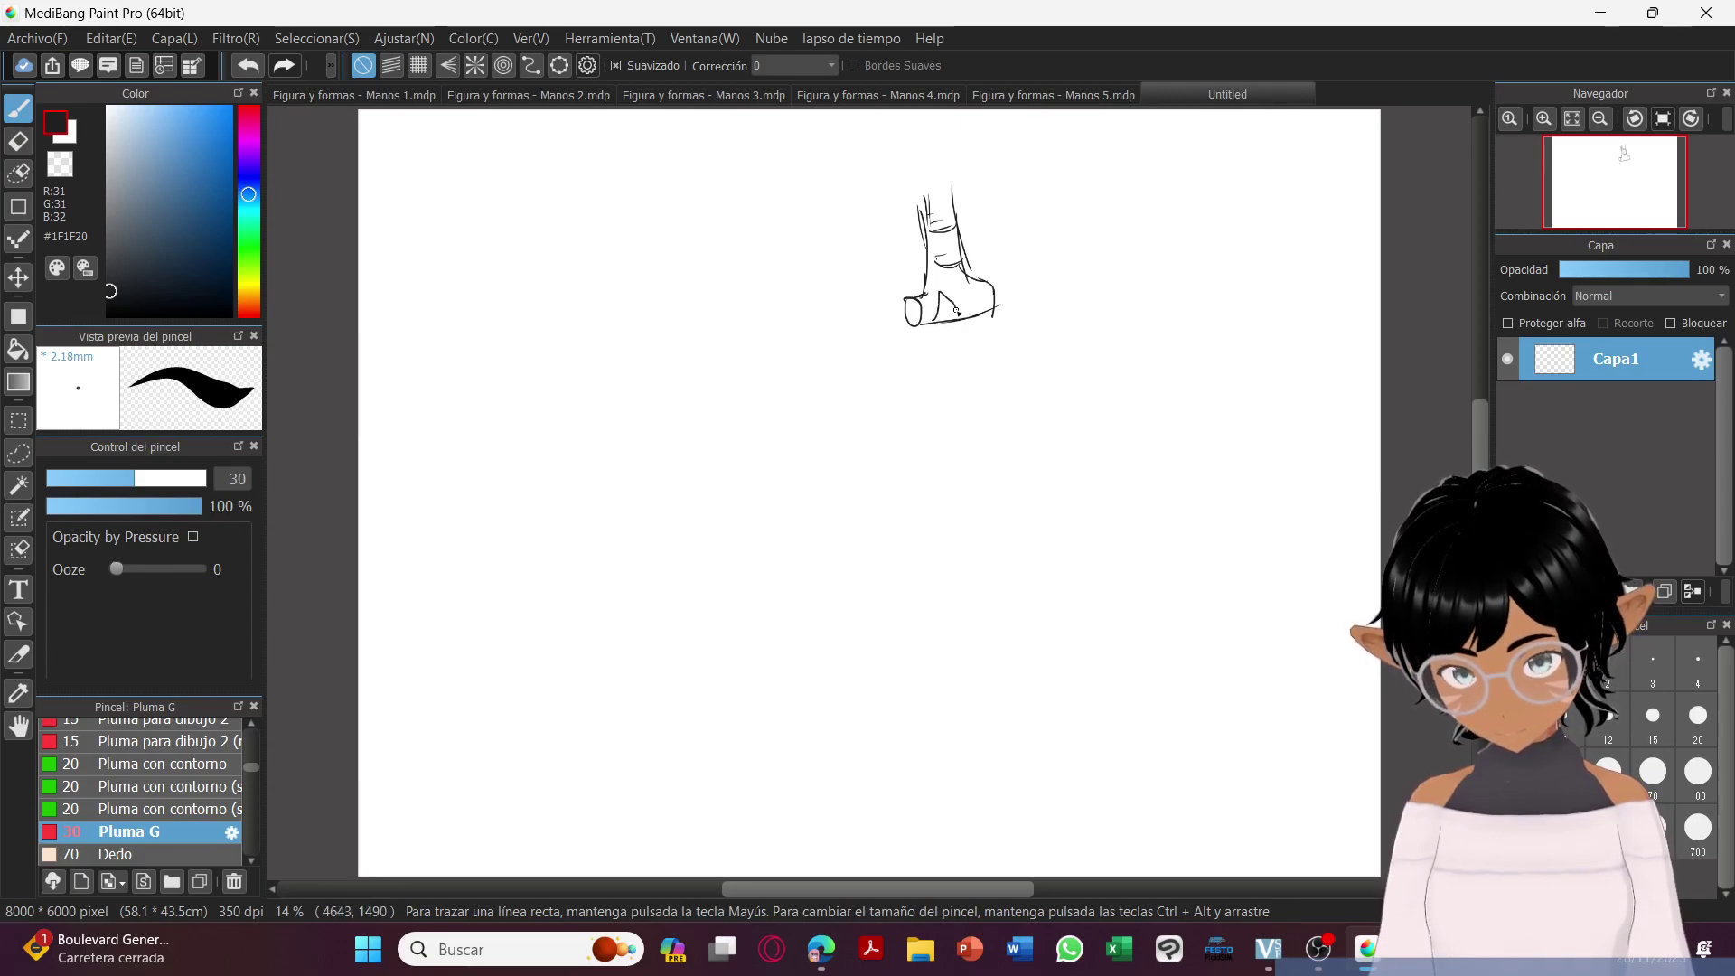
{"action": "mouse_move", "coordinate": [951, 332]}
{"action": "left_mouse_down"}
{"action": "mouse_move", "coordinate": [959, 387]}
{"action": "mouse_move", "coordinate": [1000, 440]}
{"action": "left_mouse_up"}
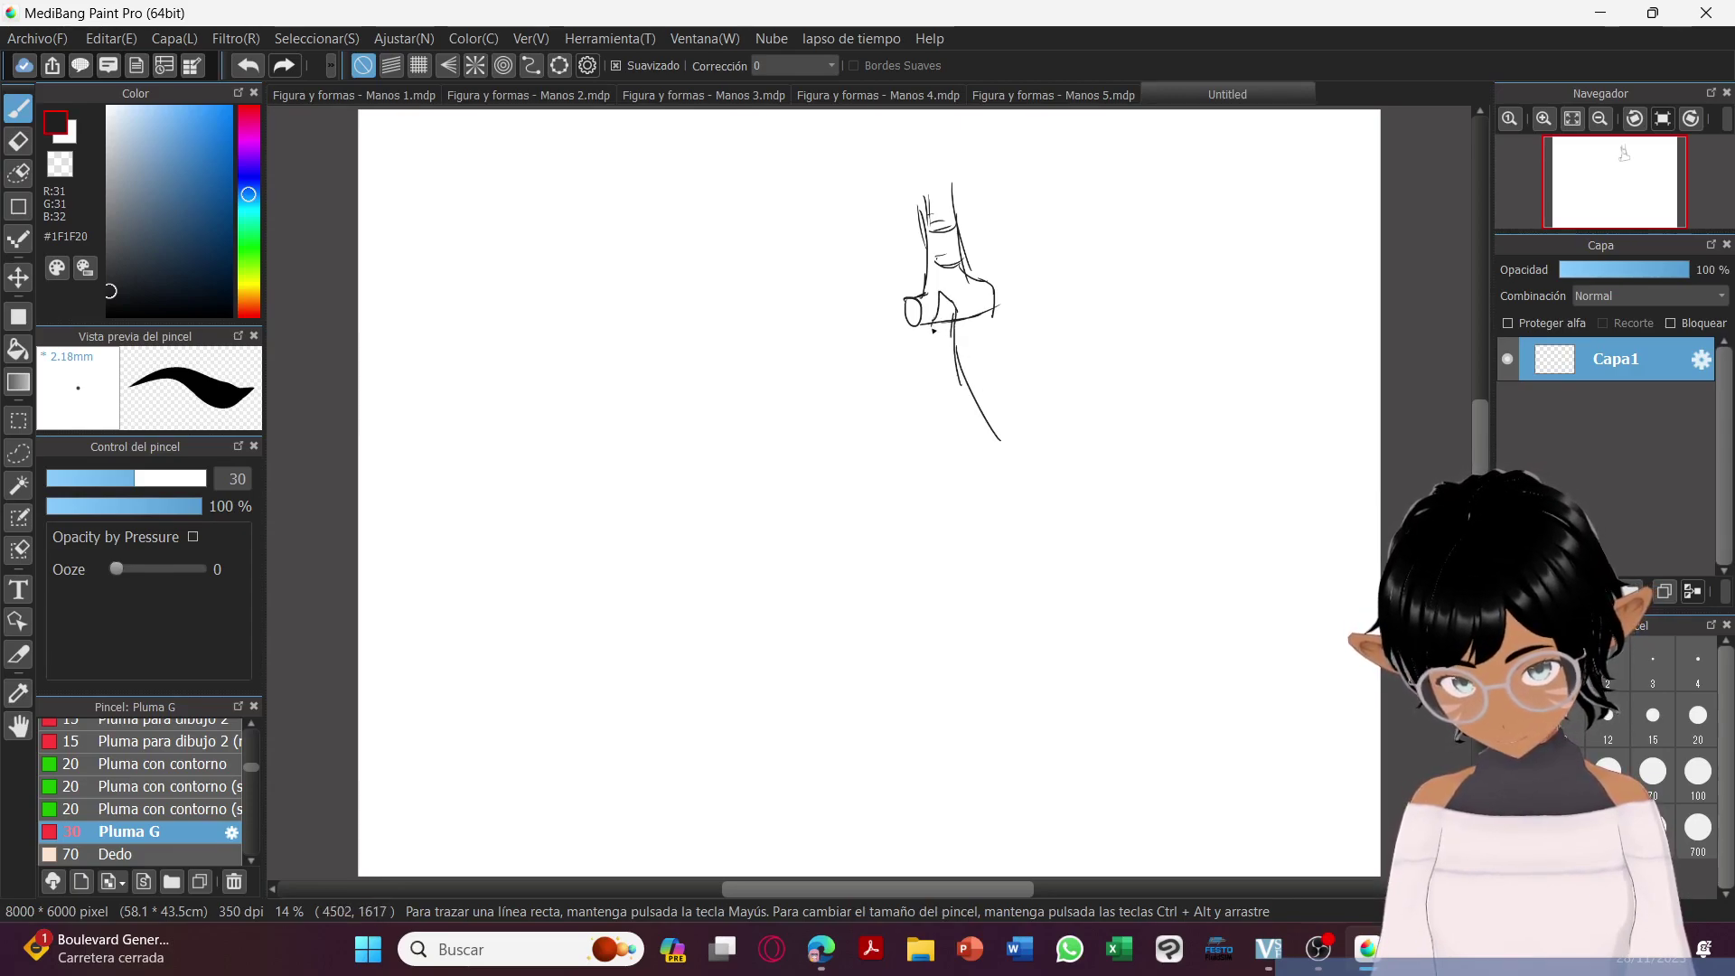
{"action": "mouse_move", "coordinate": [934, 346]}
{"action": "left_mouse_down"}
{"action": "mouse_move", "coordinate": [1015, 497]}
{"action": "mouse_move", "coordinate": [1039, 524]}
{"action": "mouse_move", "coordinate": [997, 425]}
{"action": "mouse_move", "coordinate": [1052, 520]}
{"action": "left_mouse_up"}
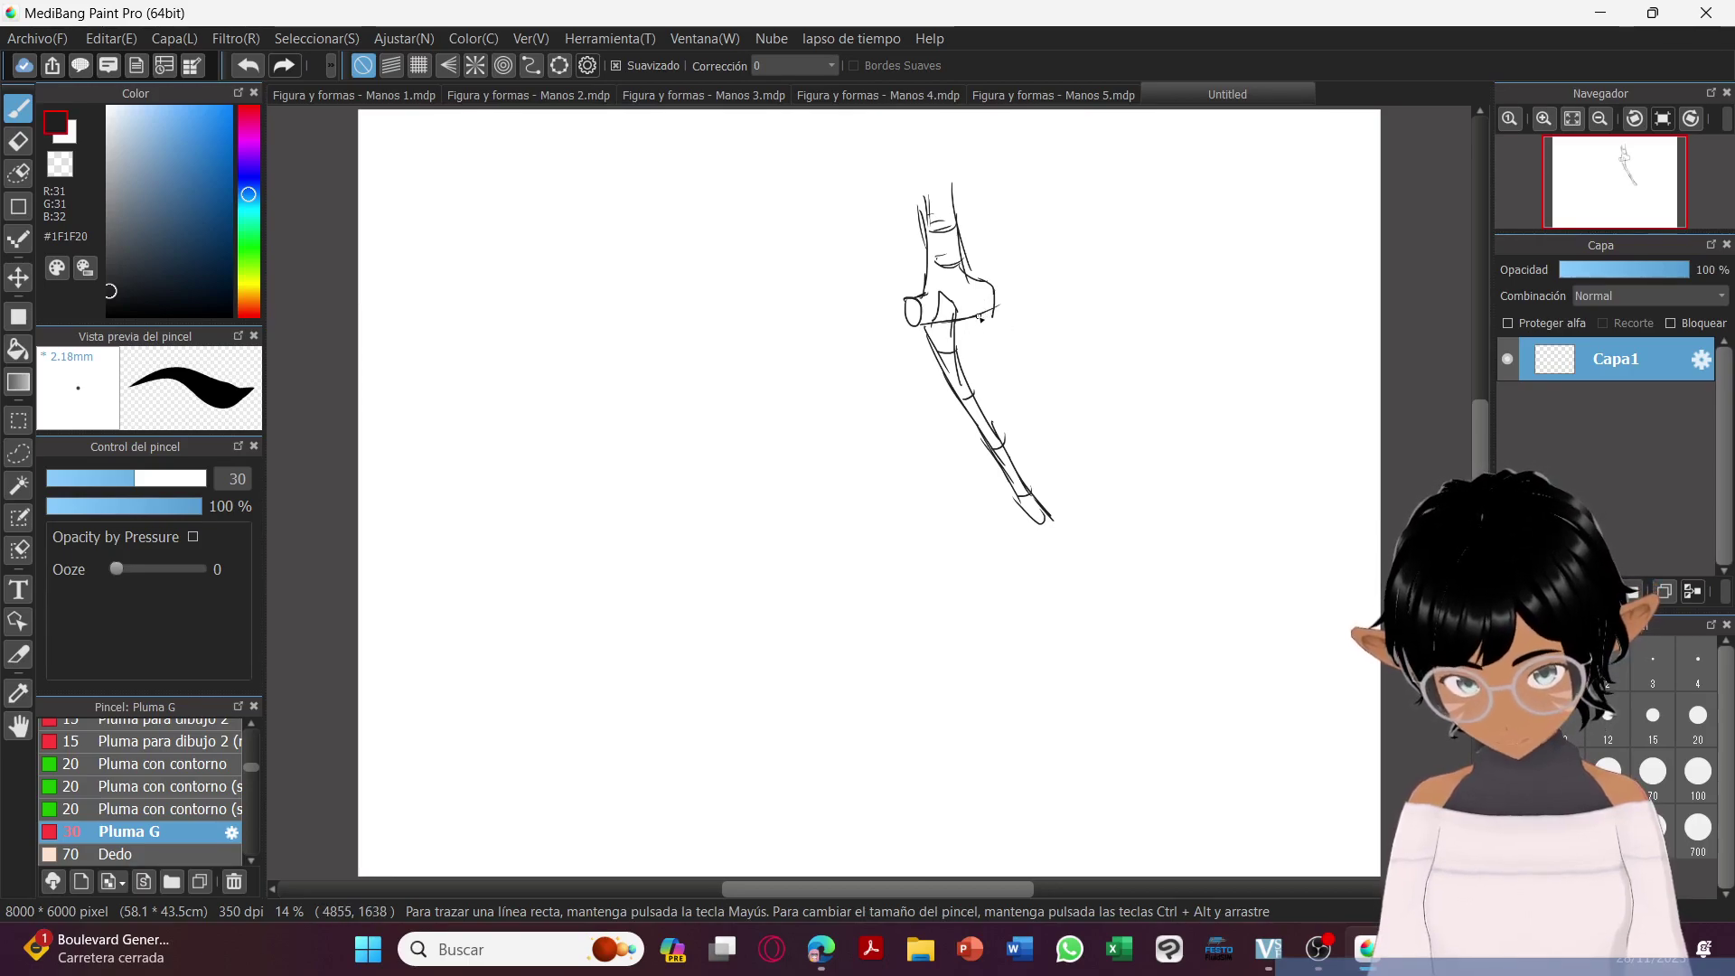
{"action": "mouse_move", "coordinate": [989, 318]}
{"action": "left_mouse_down"}
{"action": "mouse_move", "coordinate": [1003, 426]}
{"action": "mouse_move", "coordinate": [982, 347]}
{"action": "mouse_move", "coordinate": [994, 413]}
{"action": "left_mouse_up"}
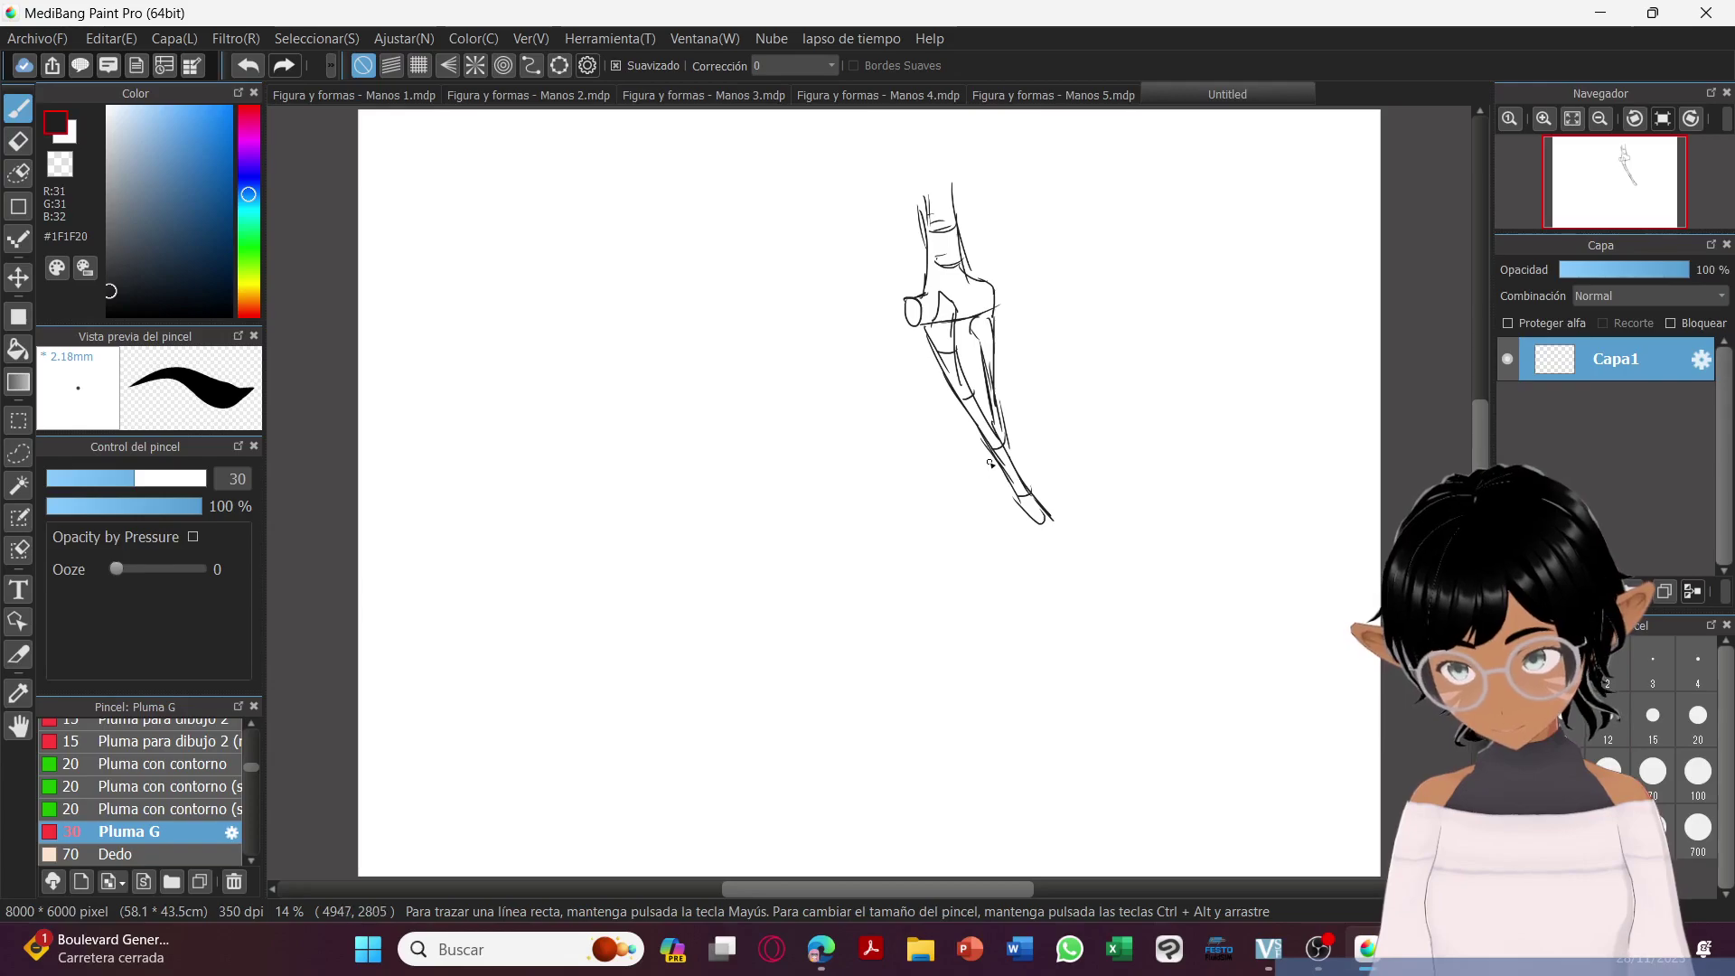
{"action": "left_click_drag", "start_coordinate": [1001, 483], "coordinate": [1011, 521]}
{"action": "mouse_move", "coordinate": [985, 439]}
{"action": "left_mouse_down"}
{"action": "mouse_move", "coordinate": [982, 503]}
{"action": "mouse_move", "coordinate": [985, 386]}
{"action": "mouse_move", "coordinate": [975, 530]}
{"action": "mouse_move", "coordinate": [1005, 529]}
{"action": "mouse_move", "coordinate": [994, 510]}
{"action": "mouse_move", "coordinate": [968, 514]}
{"action": "mouse_move", "coordinate": [974, 533]}
{"action": "mouse_move", "coordinate": [1059, 521]}
{"action": "left_mouse_up"}
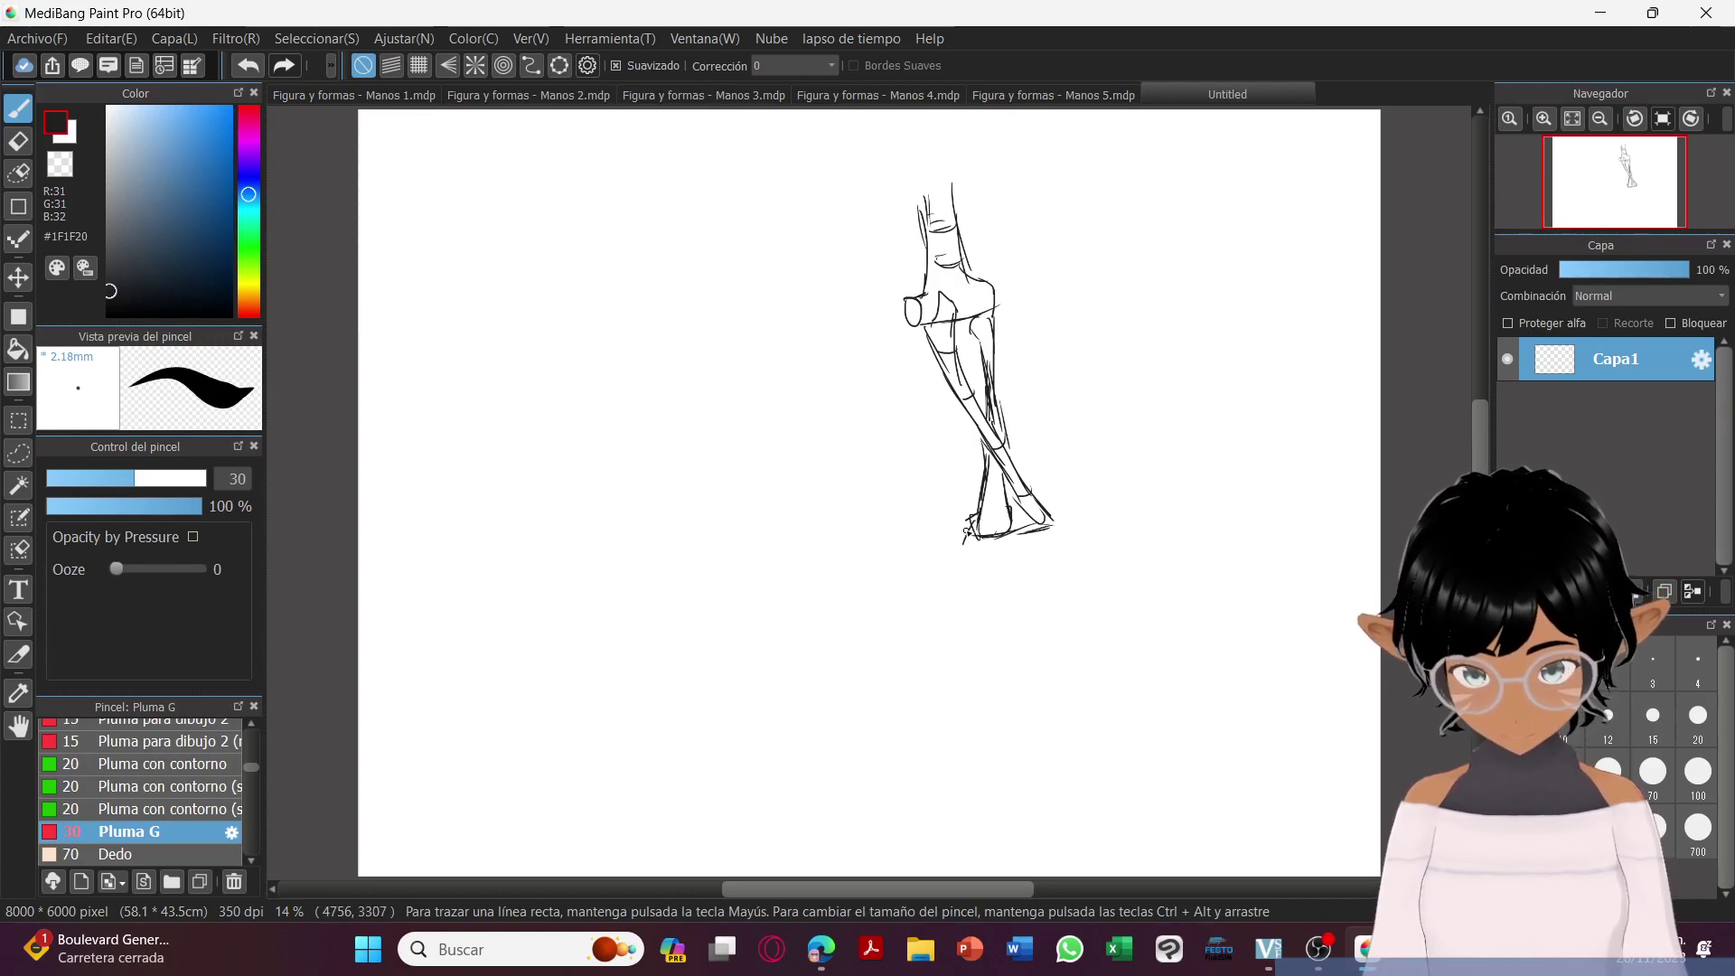
Draw a hand below the crossed forearm bones, with a block palm and curled fingers gripping a diagonal rod.
{"action": "mouse_move", "coordinate": [968, 539]}
{"action": "left_mouse_down"}
{"action": "mouse_move", "coordinate": [974, 555]}
{"action": "mouse_move", "coordinate": [937, 576]}
{"action": "mouse_move", "coordinate": [940, 612]}
{"action": "mouse_move", "coordinate": [963, 592]}
{"action": "left_mouse_up"}
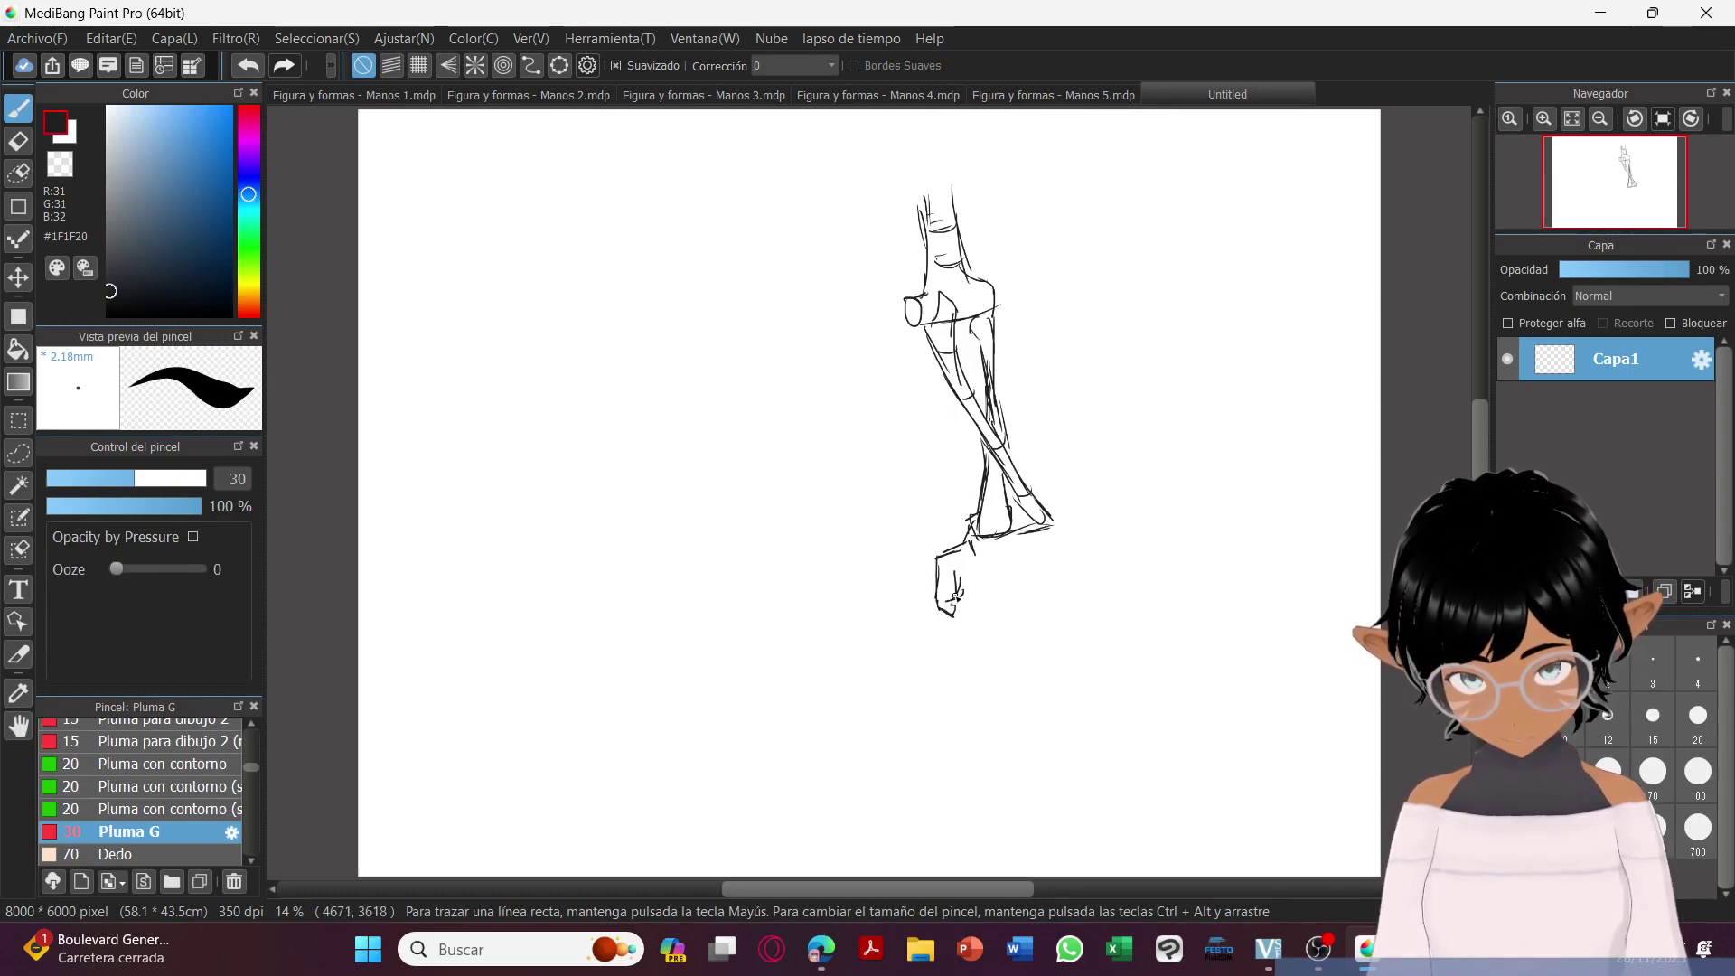
{"action": "mouse_move", "coordinate": [975, 586]}
{"action": "left_mouse_down"}
{"action": "mouse_move", "coordinate": [960, 592]}
{"action": "mouse_move", "coordinate": [998, 558]}
{"action": "left_mouse_up"}
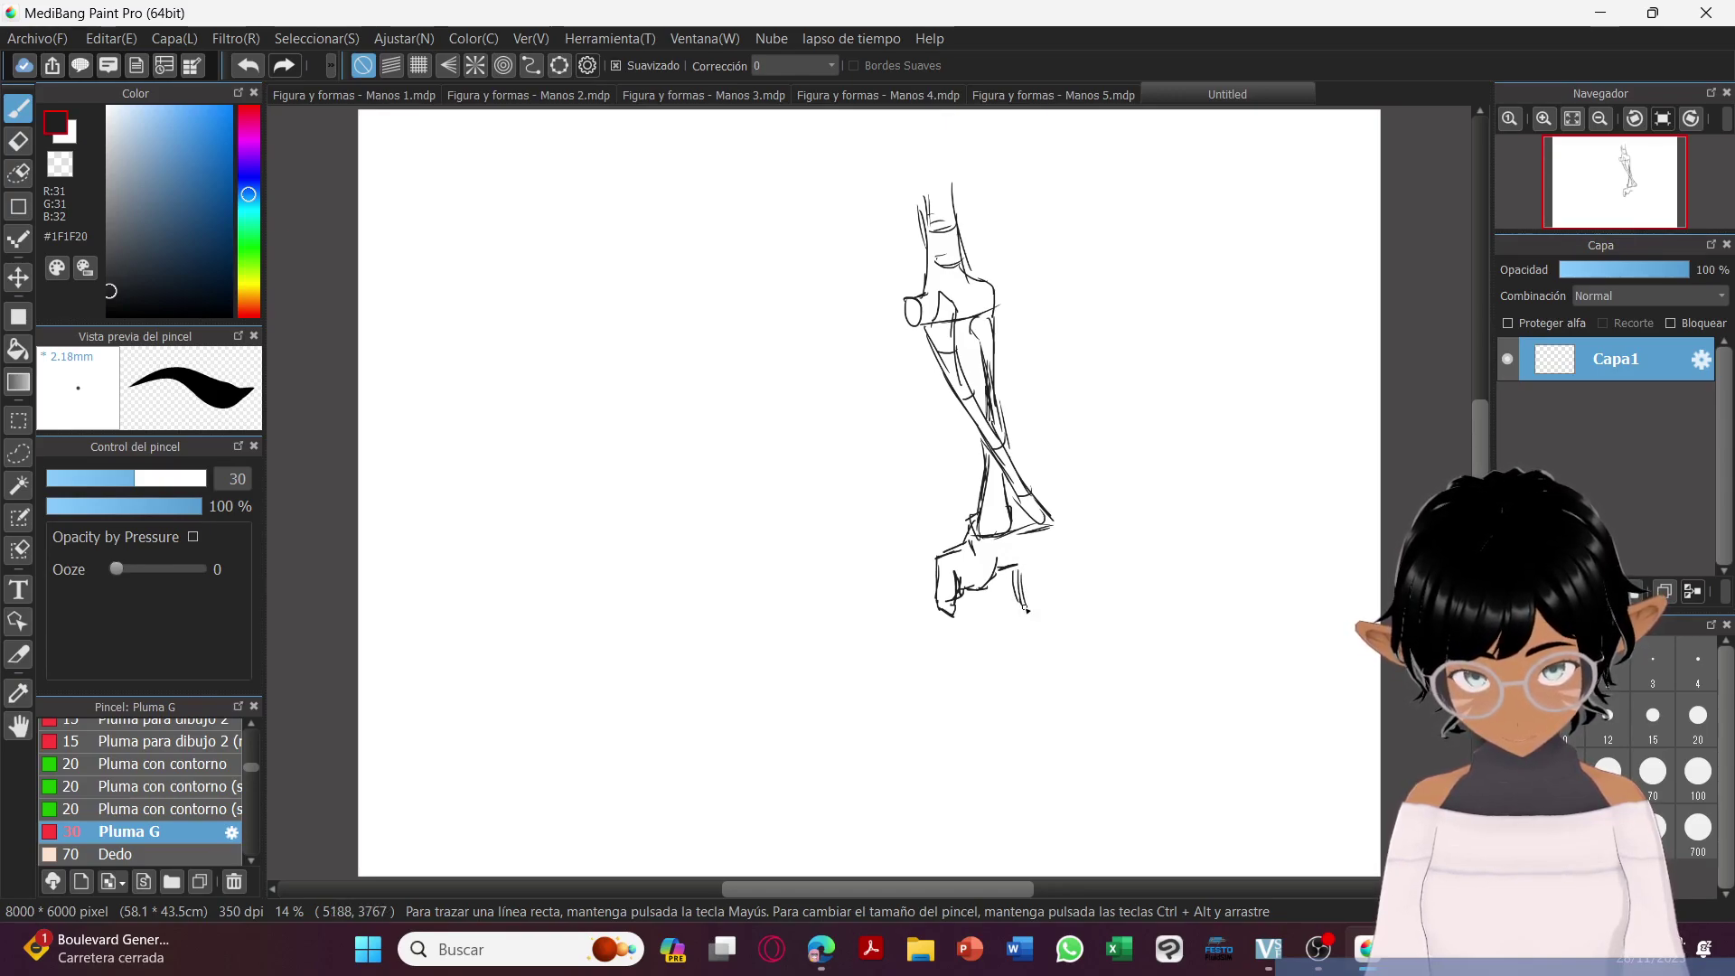
{"action": "mouse_move", "coordinate": [1056, 545]}
{"action": "left_mouse_down"}
{"action": "mouse_move", "coordinate": [1041, 607]}
{"action": "mouse_move", "coordinate": [1015, 611]}
{"action": "mouse_move", "coordinate": [1123, 651]}
{"action": "left_mouse_up"}
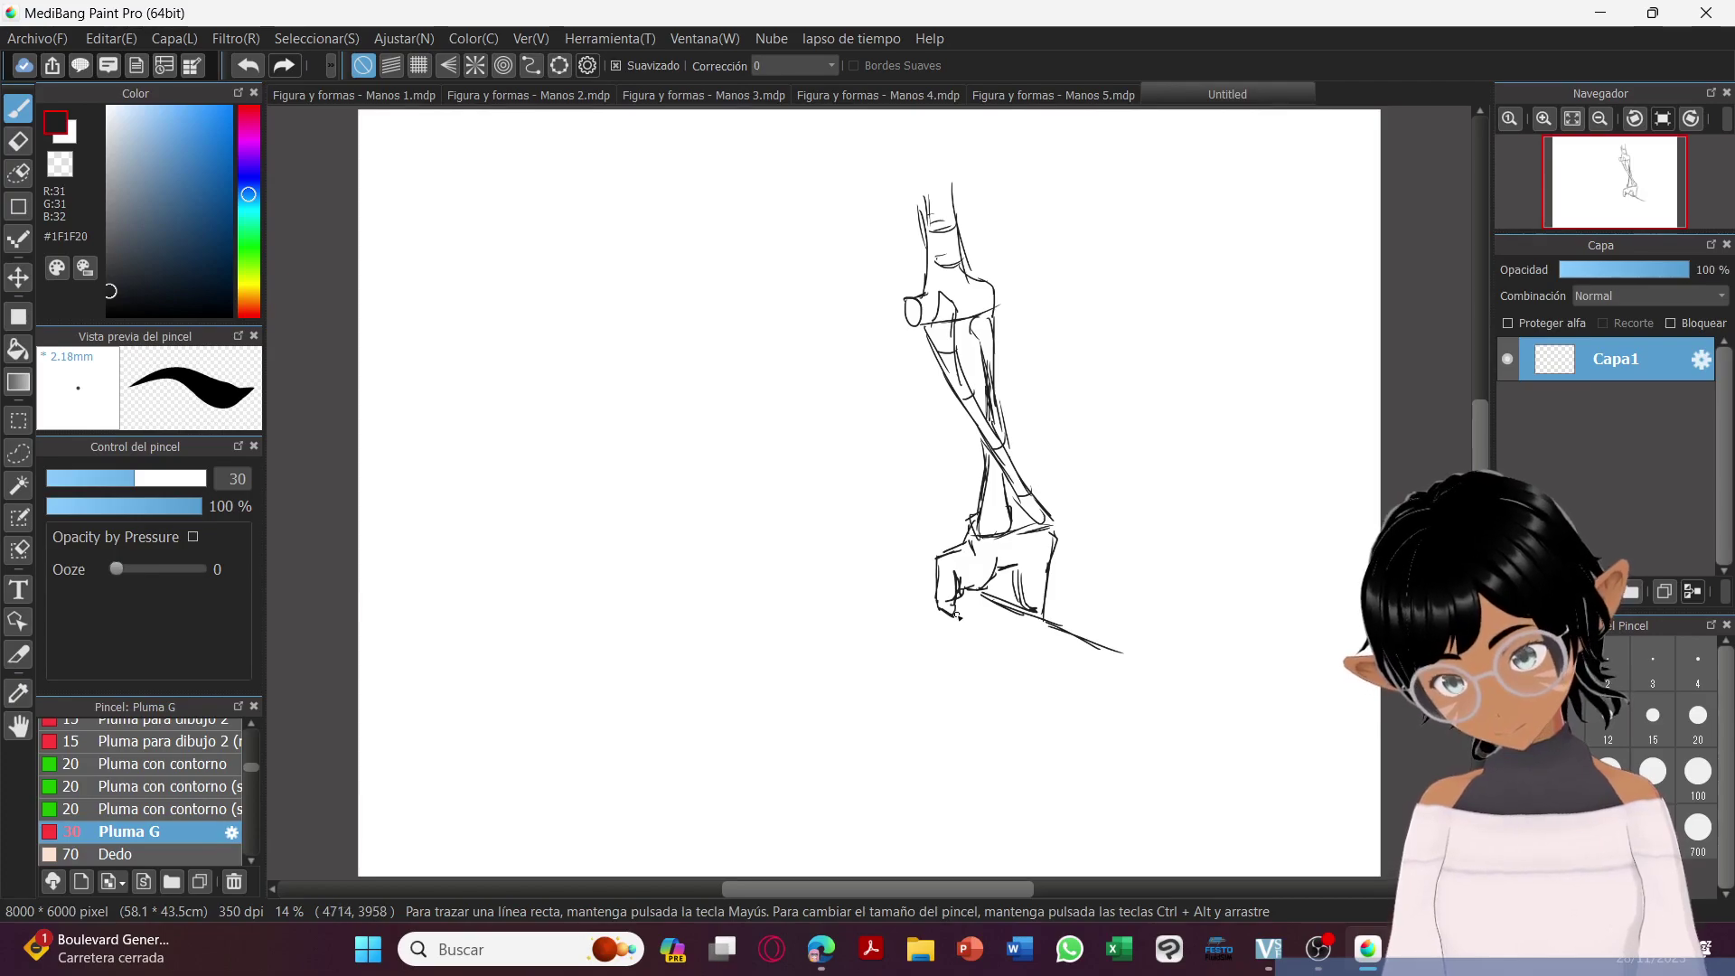
{"action": "mouse_move", "coordinate": [965, 608]}
{"action": "left_mouse_down"}
{"action": "mouse_move", "coordinate": [991, 625]}
{"action": "mouse_move", "coordinate": [986, 644]}
{"action": "left_mouse_up"}
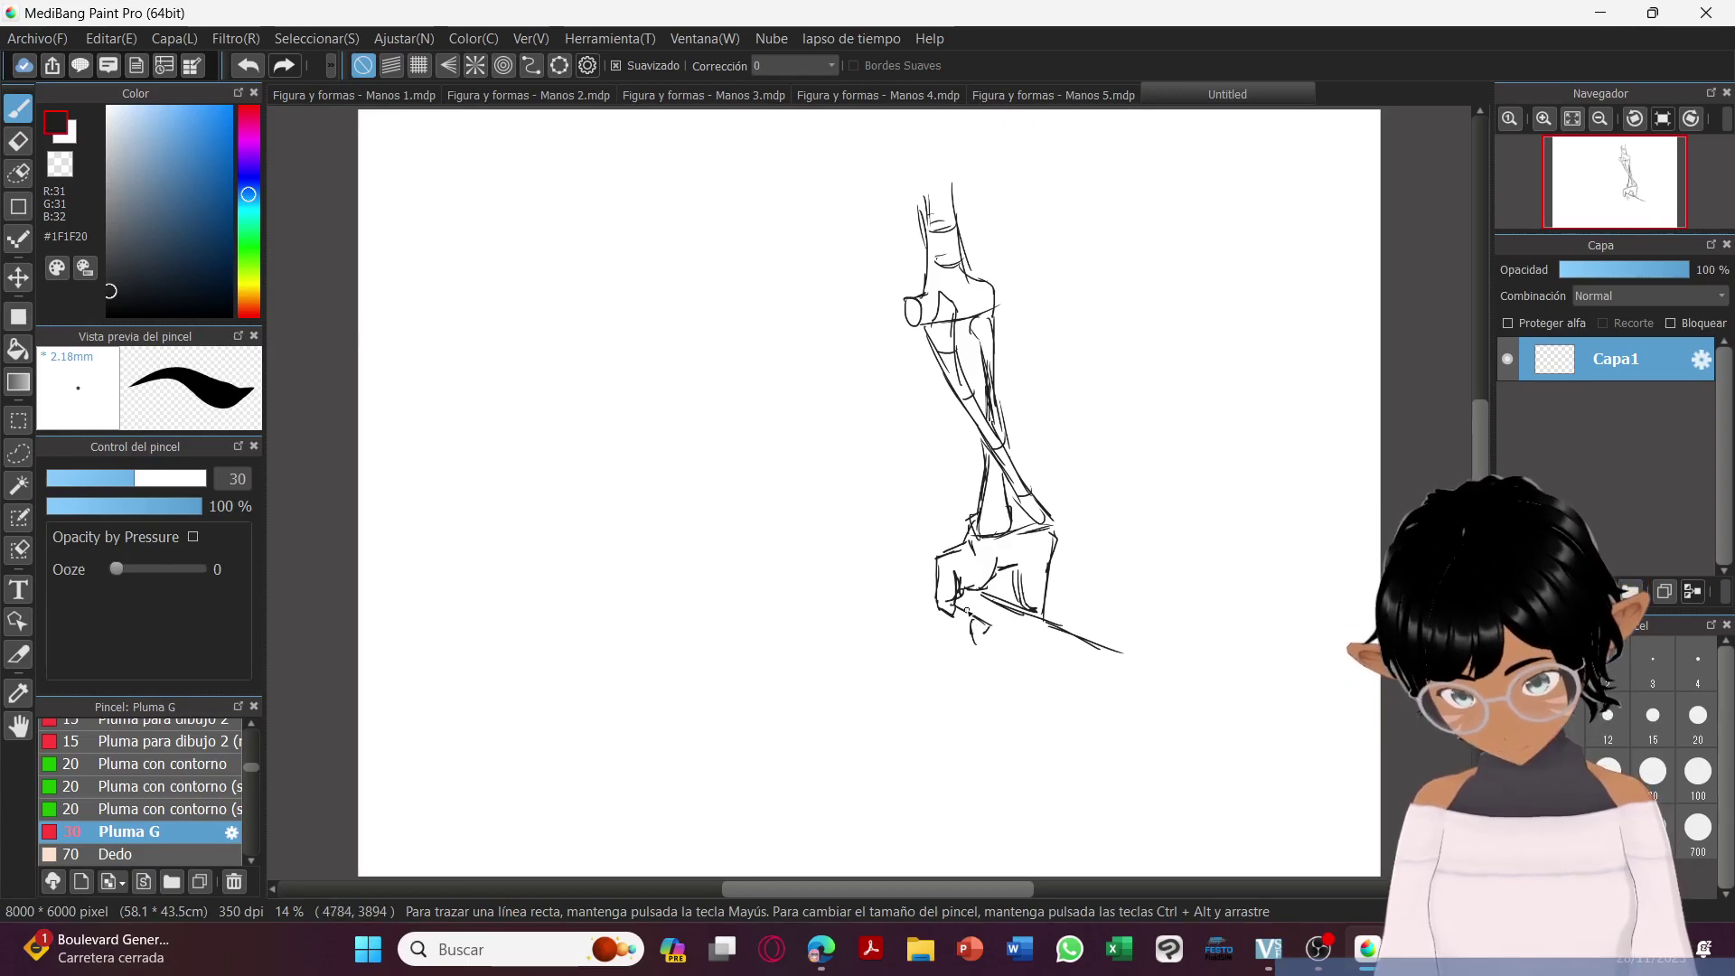
{"action": "mouse_move", "coordinate": [956, 611]}
{"action": "left_mouse_down"}
{"action": "mouse_move", "coordinate": [977, 652]}
{"action": "mouse_move", "coordinate": [987, 634]}
{"action": "mouse_move", "coordinate": [993, 648]}
{"action": "left_mouse_up"}
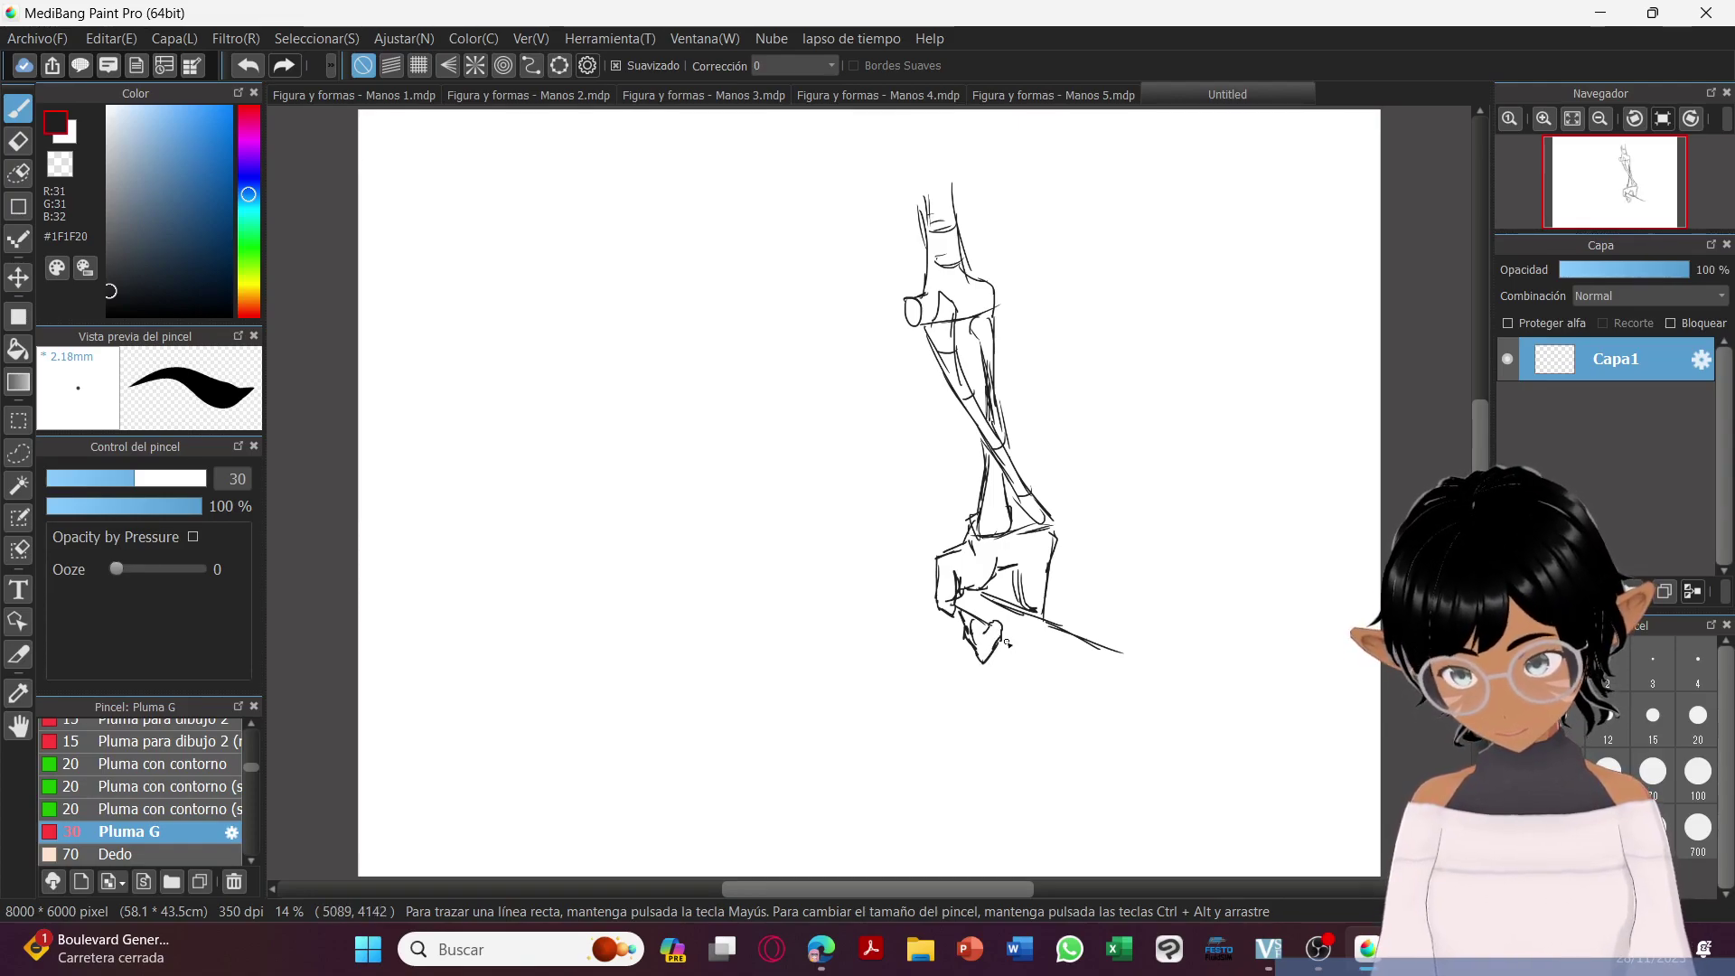
{"action": "left_click_drag", "start_coordinate": [1005, 636], "coordinate": [1051, 649]}
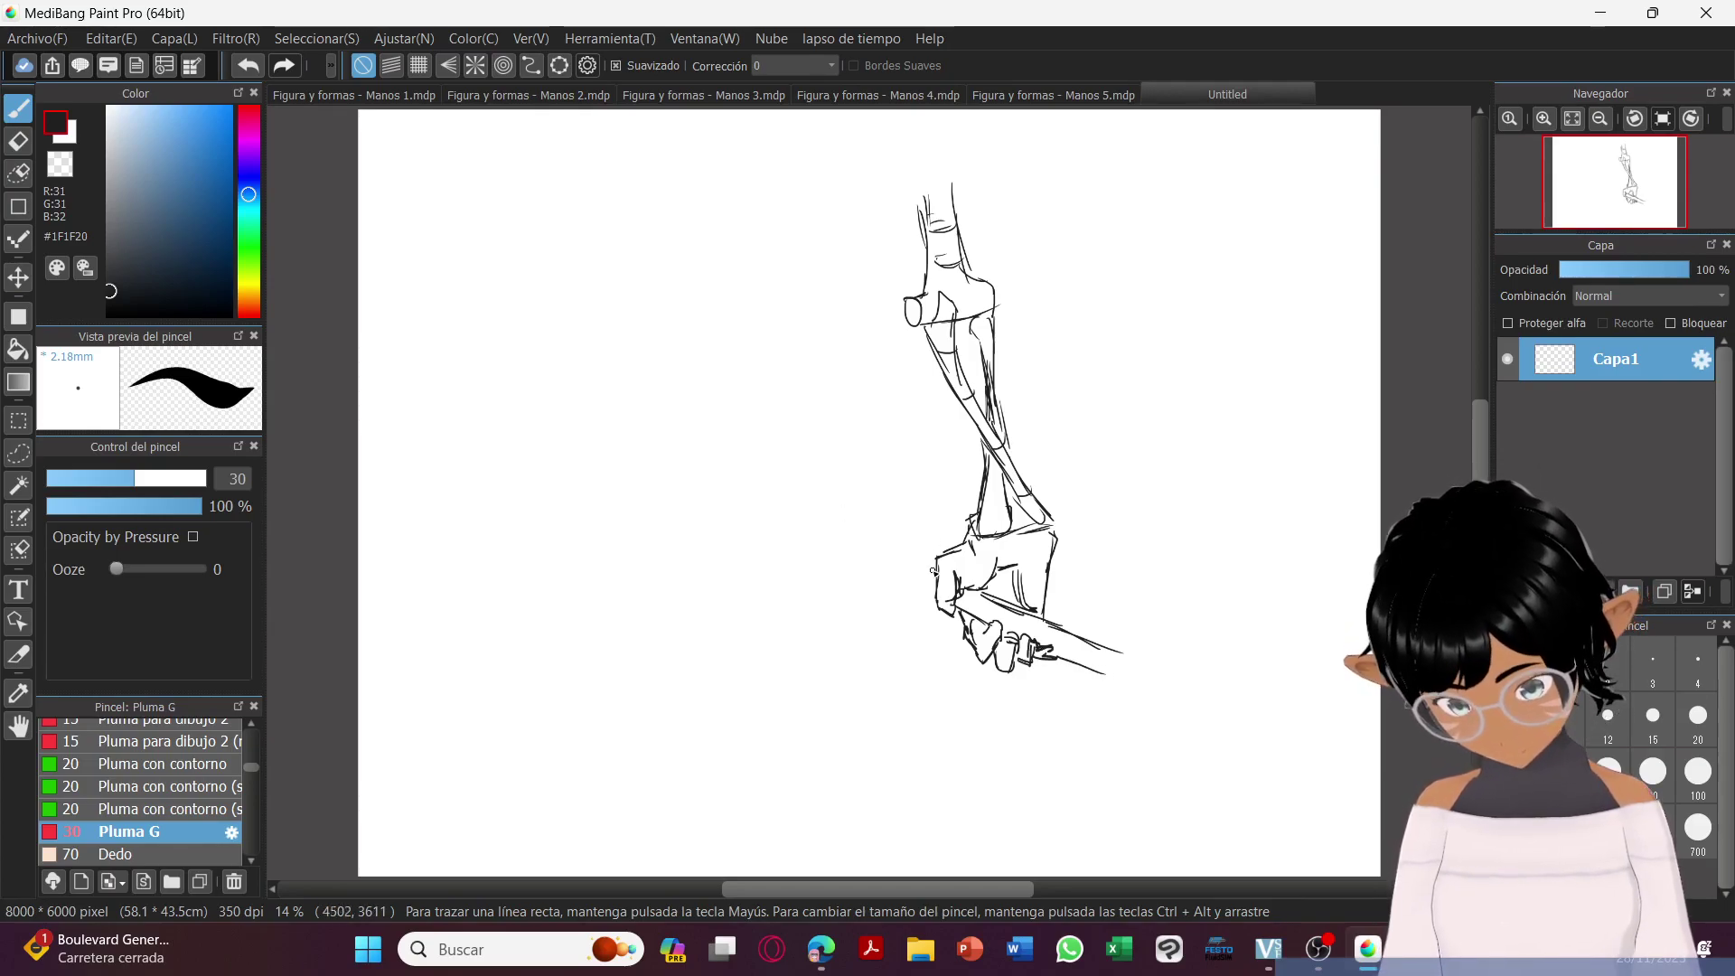
Extend the gripped rod on both sides of the hand and add direction arrows at the elbow and wrist.
{"action": "mouse_move", "coordinate": [861, 558]}
{"action": "left_mouse_down"}
{"action": "mouse_move", "coordinate": [931, 592]}
{"action": "mouse_move", "coordinate": [875, 534]}
{"action": "mouse_move", "coordinate": [872, 561]}
{"action": "mouse_move", "coordinate": [913, 575]}
{"action": "left_mouse_up"}
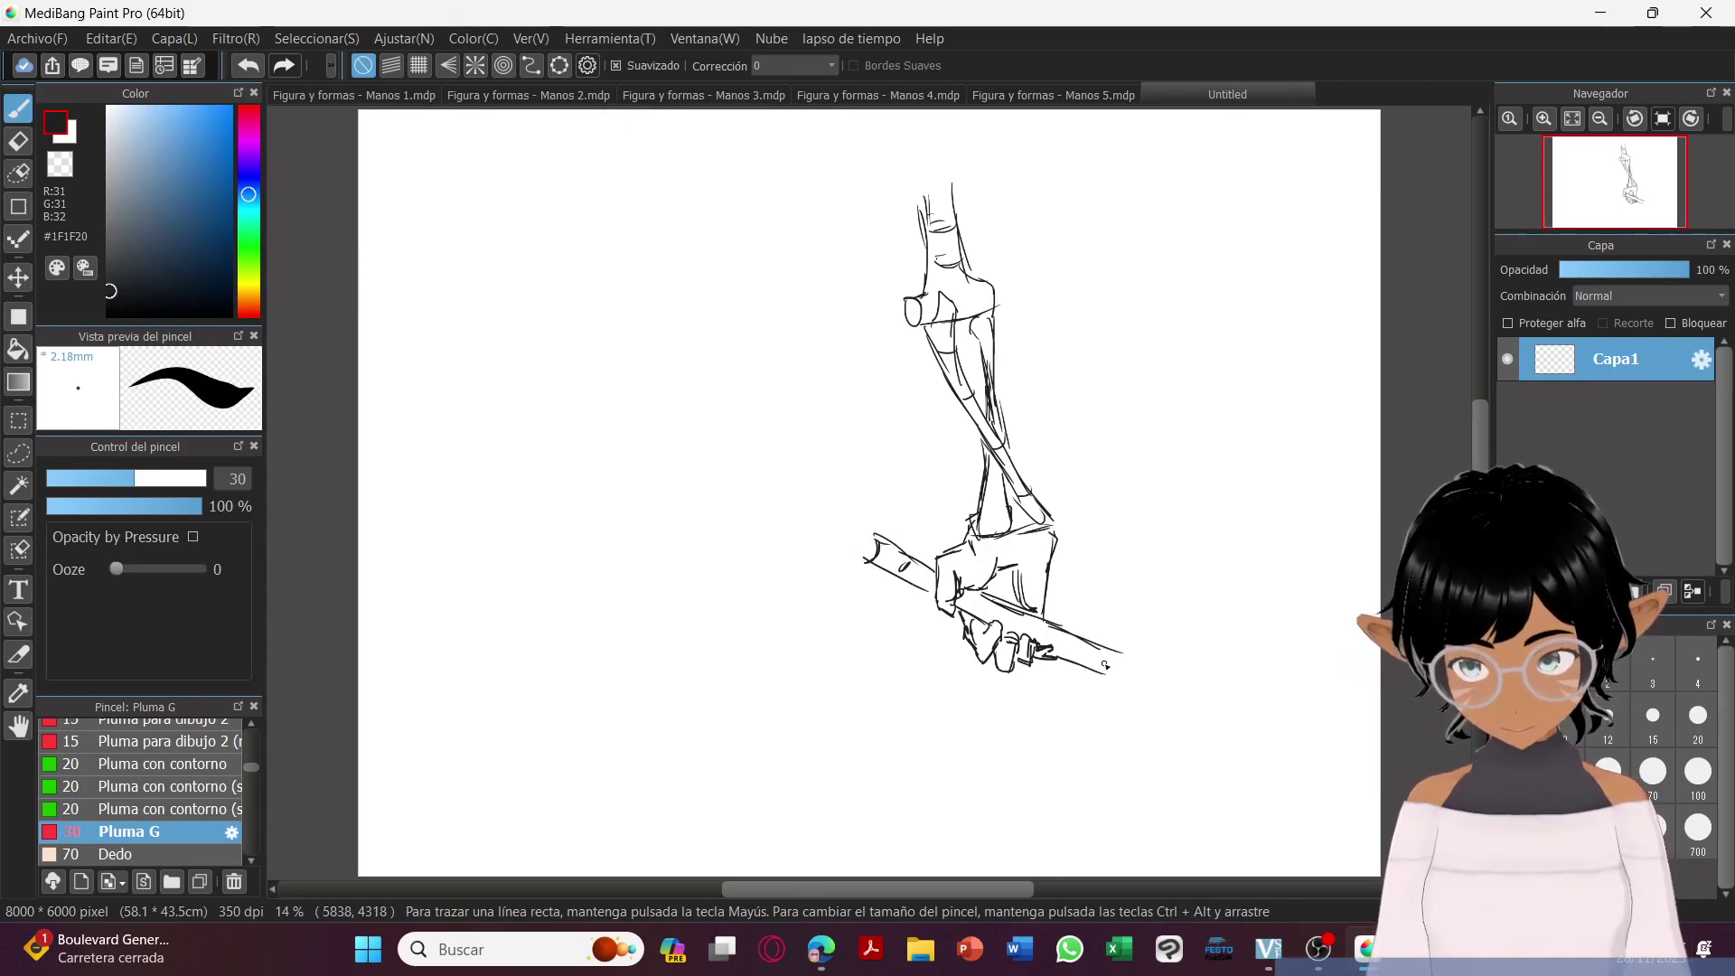
{"action": "left_click_drag", "start_coordinate": [1089, 658], "coordinate": [1133, 680]}
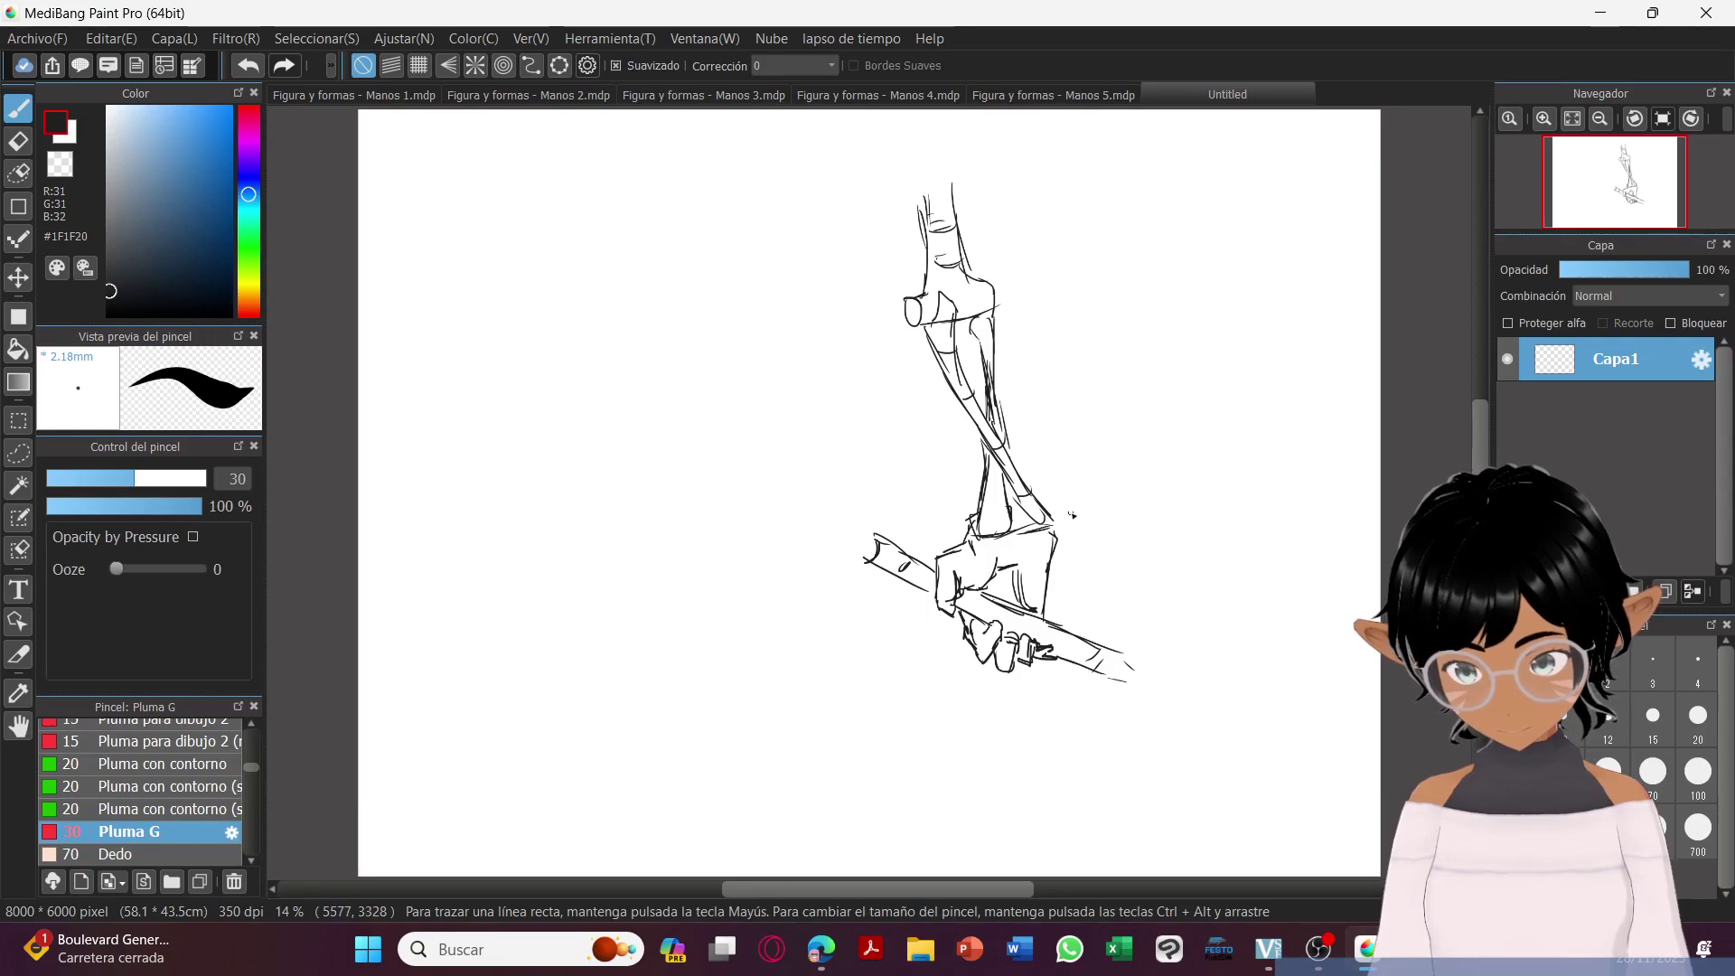
{"action": "left_click_drag", "start_coordinate": [1055, 532], "coordinate": [1058, 494]}
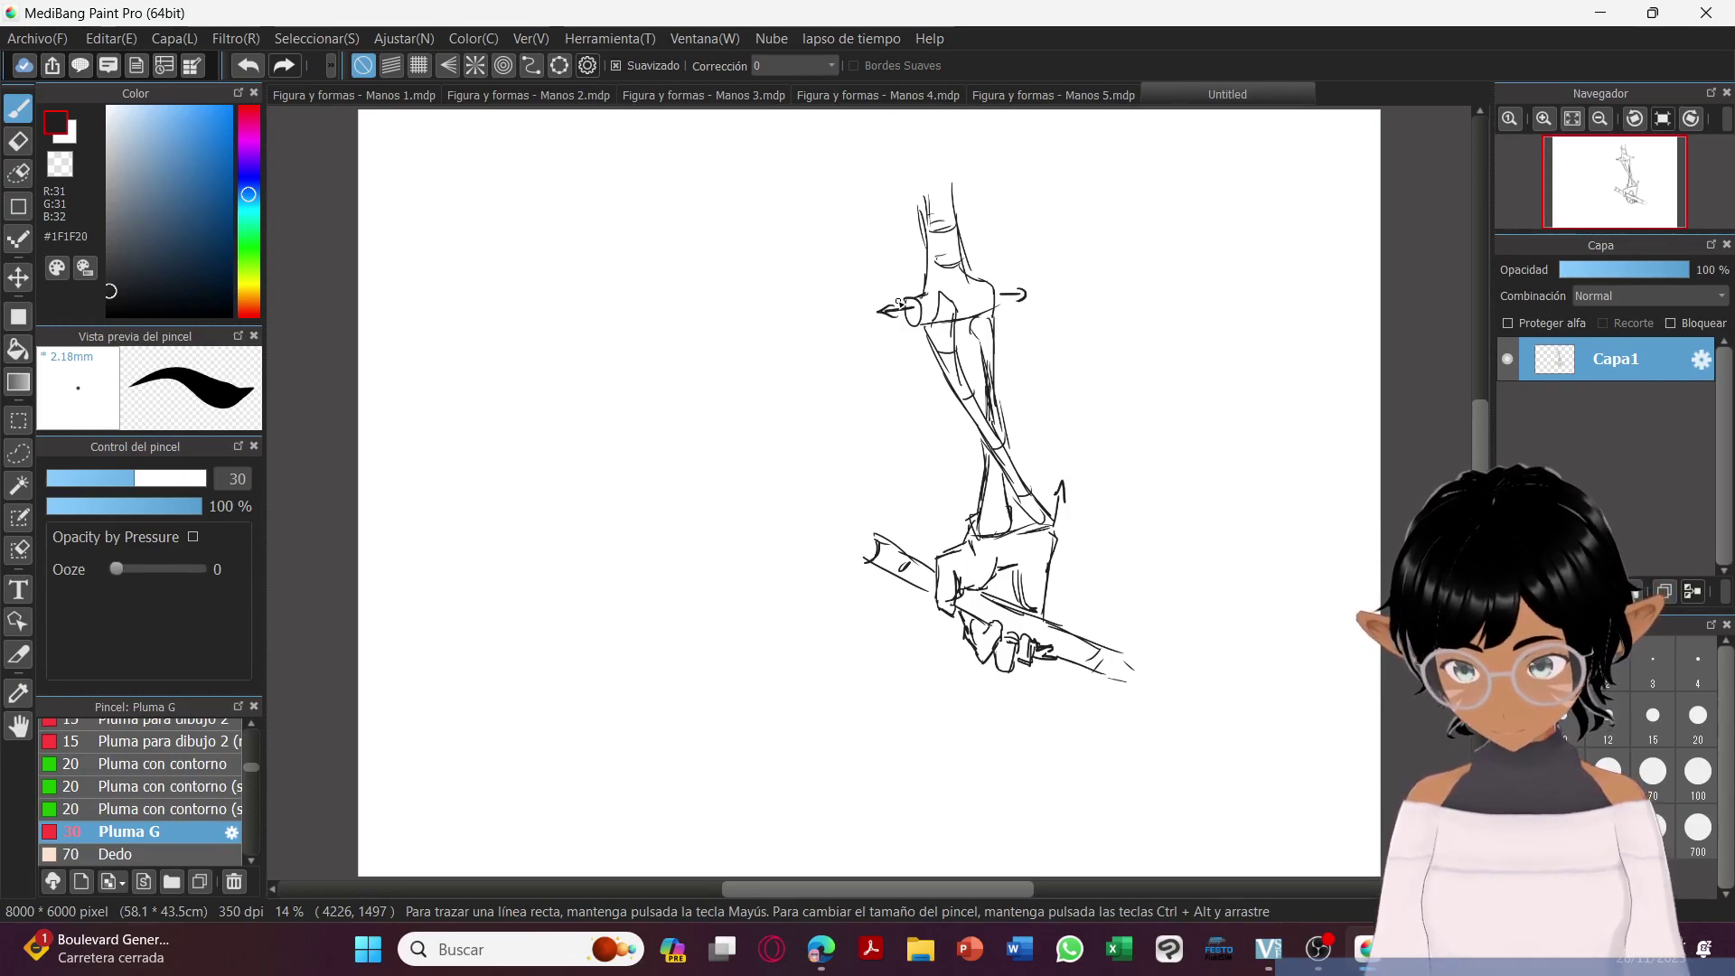
Sketch a bent arm in the canvas's upper-left area, with a diagonal upper arm, rounded elbow joints and near-horizontal forearm bones ending at the wrist.
{"action": "mouse_move", "coordinate": [395, 283]}
{"action": "left_mouse_down"}
{"action": "mouse_move", "coordinate": [440, 335]}
{"action": "mouse_move", "coordinate": [417, 256]}
{"action": "mouse_move", "coordinate": [488, 337]}
{"action": "mouse_move", "coordinate": [458, 393]}
{"action": "left_mouse_up"}
{"action": "mouse_move", "coordinate": [484, 315]}
{"action": "left_mouse_down"}
{"action": "mouse_move", "coordinate": [484, 360]}
{"action": "mouse_move", "coordinate": [460, 349]}
{"action": "mouse_move", "coordinate": [487, 385]}
{"action": "mouse_move", "coordinate": [692, 398]}
{"action": "left_mouse_up"}
{"action": "mouse_move", "coordinate": [506, 337]}
{"action": "left_mouse_down"}
{"action": "mouse_move", "coordinate": [499, 358]}
{"action": "mouse_move", "coordinate": [612, 383]}
{"action": "left_mouse_up"}
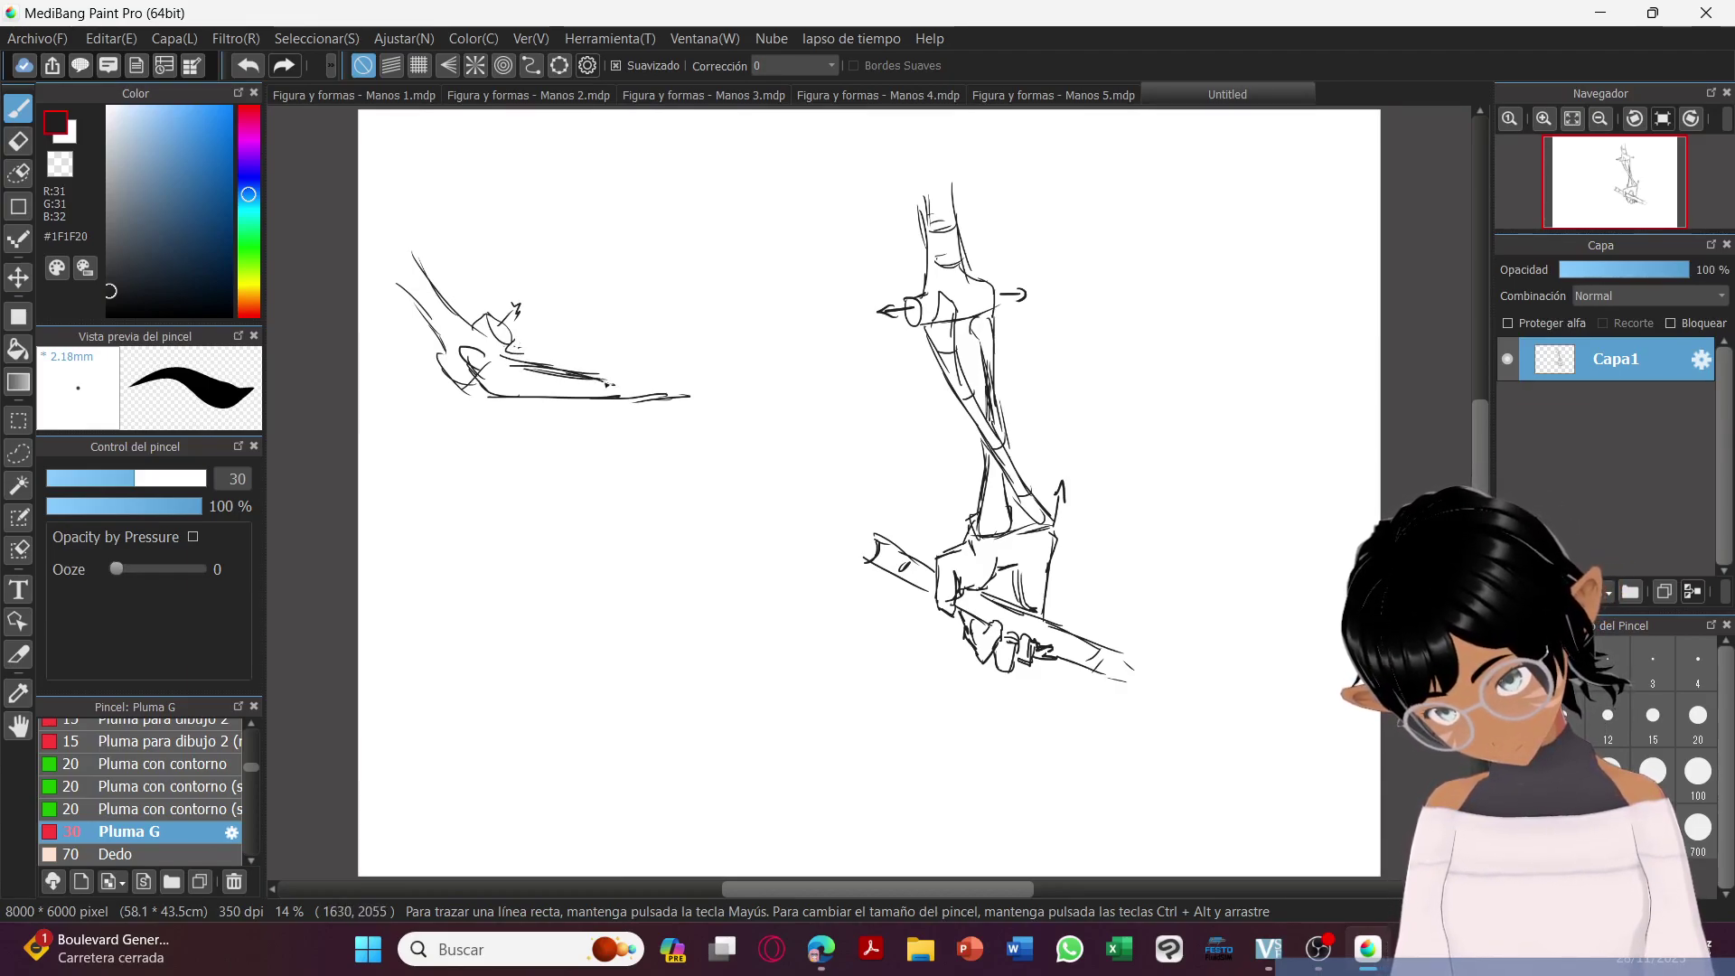
{"action": "mouse_move", "coordinate": [517, 346]}
{"action": "left_mouse_down"}
{"action": "mouse_move", "coordinate": [681, 376]}
{"action": "mouse_move", "coordinate": [685, 358]}
{"action": "mouse_move", "coordinate": [653, 365]}
{"action": "mouse_move", "coordinate": [691, 355]}
{"action": "mouse_move", "coordinate": [715, 372]}
{"action": "mouse_move", "coordinate": [684, 398]}
{"action": "mouse_move", "coordinate": [741, 396]}
{"action": "left_mouse_up"}
{"action": "mouse_move", "coordinate": [560, 408]}
{"action": "left_mouse_down"}
{"action": "mouse_move", "coordinate": [609, 415]}
{"action": "mouse_move", "coordinate": [565, 406]}
{"action": "mouse_move", "coordinate": [687, 426]}
{"action": "mouse_move", "coordinate": [631, 411]}
{"action": "mouse_move", "coordinate": [706, 419]}
{"action": "left_mouse_up"}
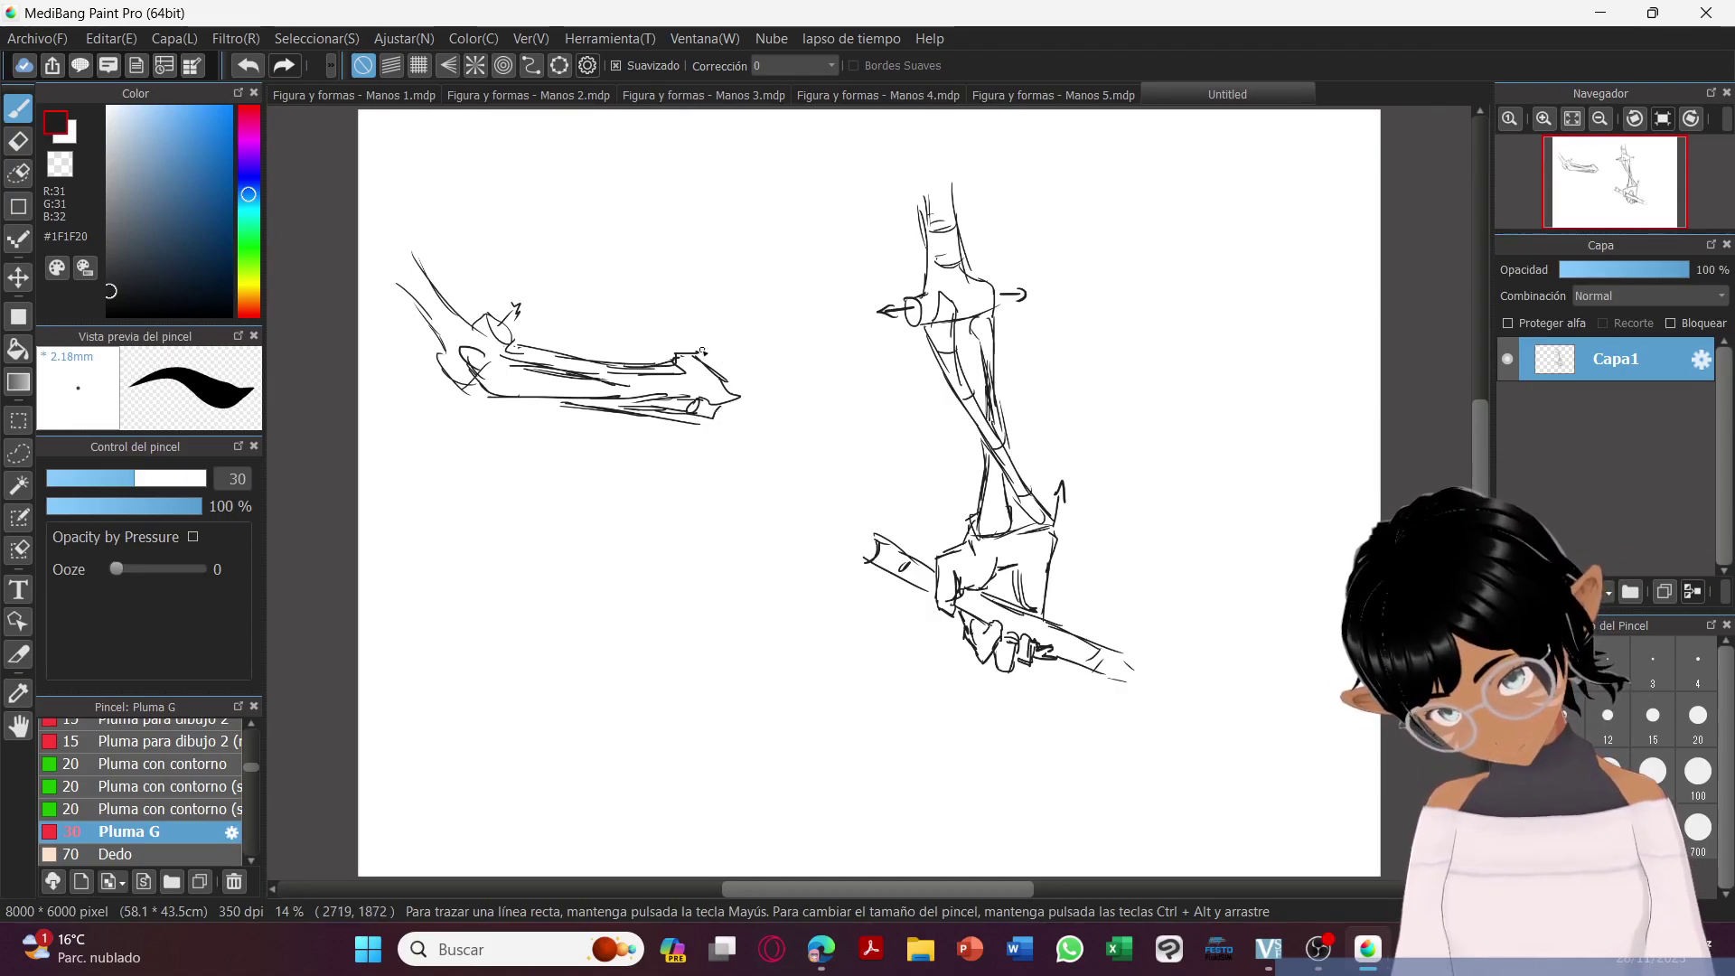
Draw a hand at the wrist of the upper-left bent arm, with an angular palm block and bent fingers reaching sideways.
{"action": "mouse_move", "coordinate": [697, 303]}
{"action": "left_mouse_down"}
{"action": "mouse_move", "coordinate": [706, 346]}
{"action": "mouse_move", "coordinate": [742, 276]}
{"action": "mouse_move", "coordinate": [790, 329]}
{"action": "mouse_move", "coordinate": [760, 371]}
{"action": "mouse_move", "coordinate": [767, 356]}
{"action": "mouse_move", "coordinate": [734, 356]}
{"action": "mouse_move", "coordinate": [739, 374]}
{"action": "mouse_move", "coordinate": [711, 343]}
{"action": "mouse_move", "coordinate": [737, 375]}
{"action": "left_mouse_up"}
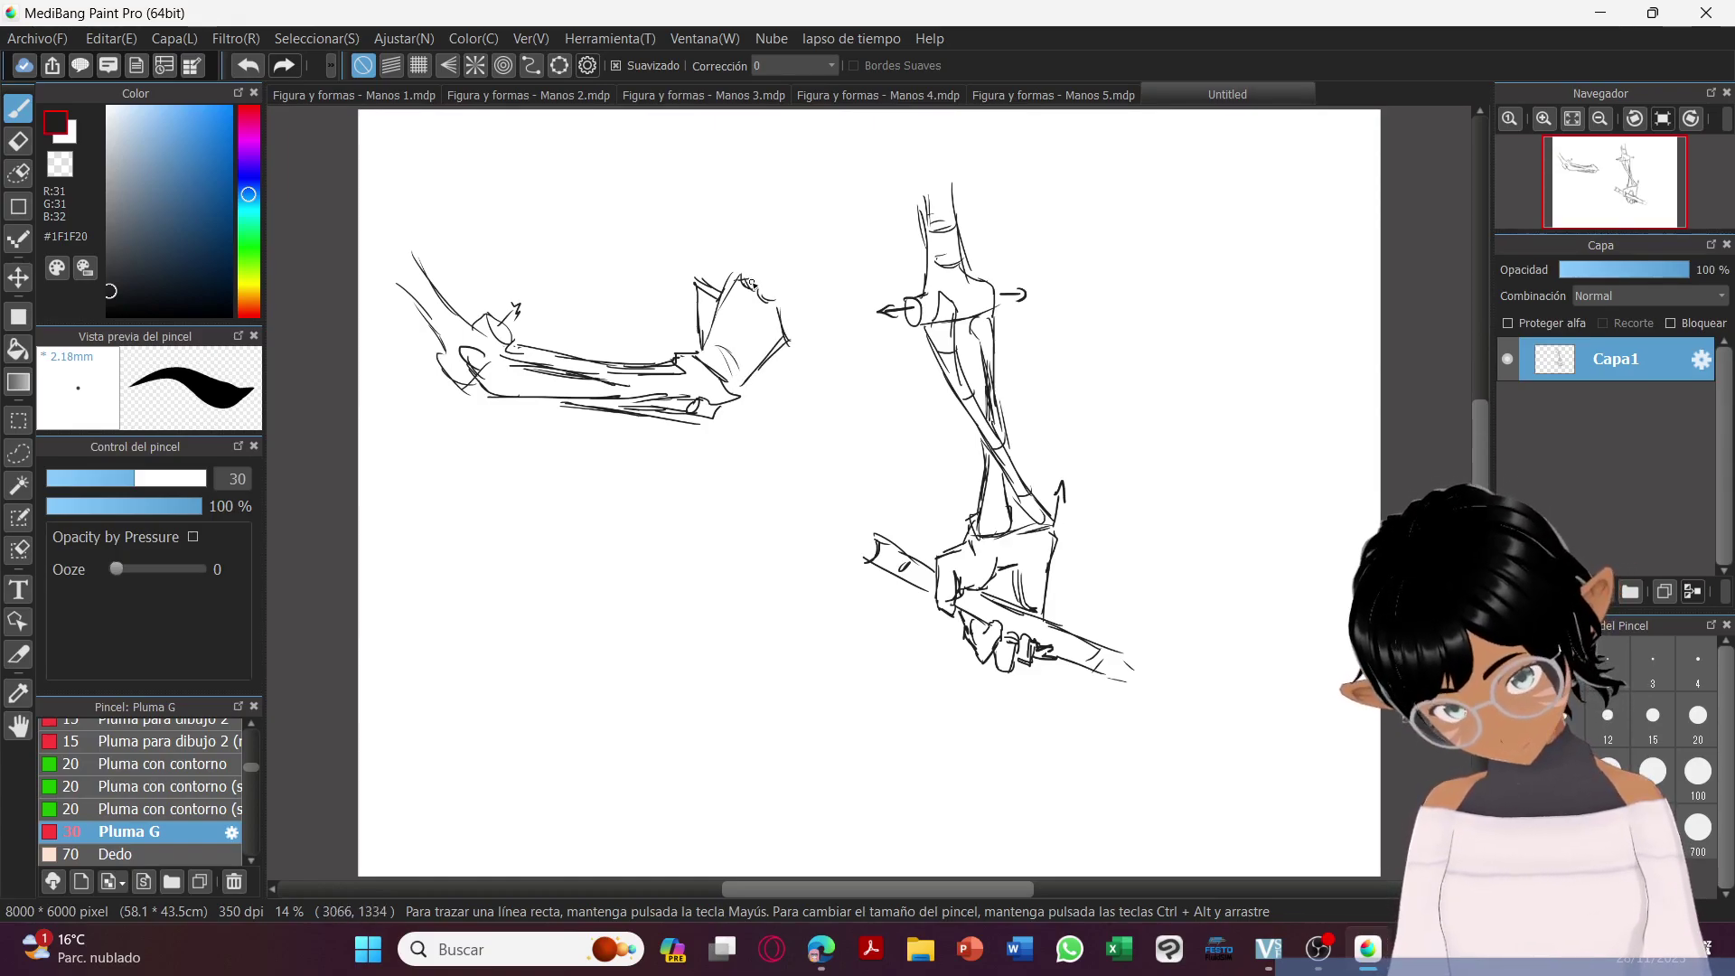
{"action": "mouse_move", "coordinate": [750, 282]}
{"action": "left_mouse_down"}
{"action": "mouse_move", "coordinate": [767, 294]}
{"action": "mouse_move", "coordinate": [796, 273]}
{"action": "mouse_move", "coordinate": [784, 299]}
{"action": "mouse_move", "coordinate": [798, 281]}
{"action": "left_mouse_up"}
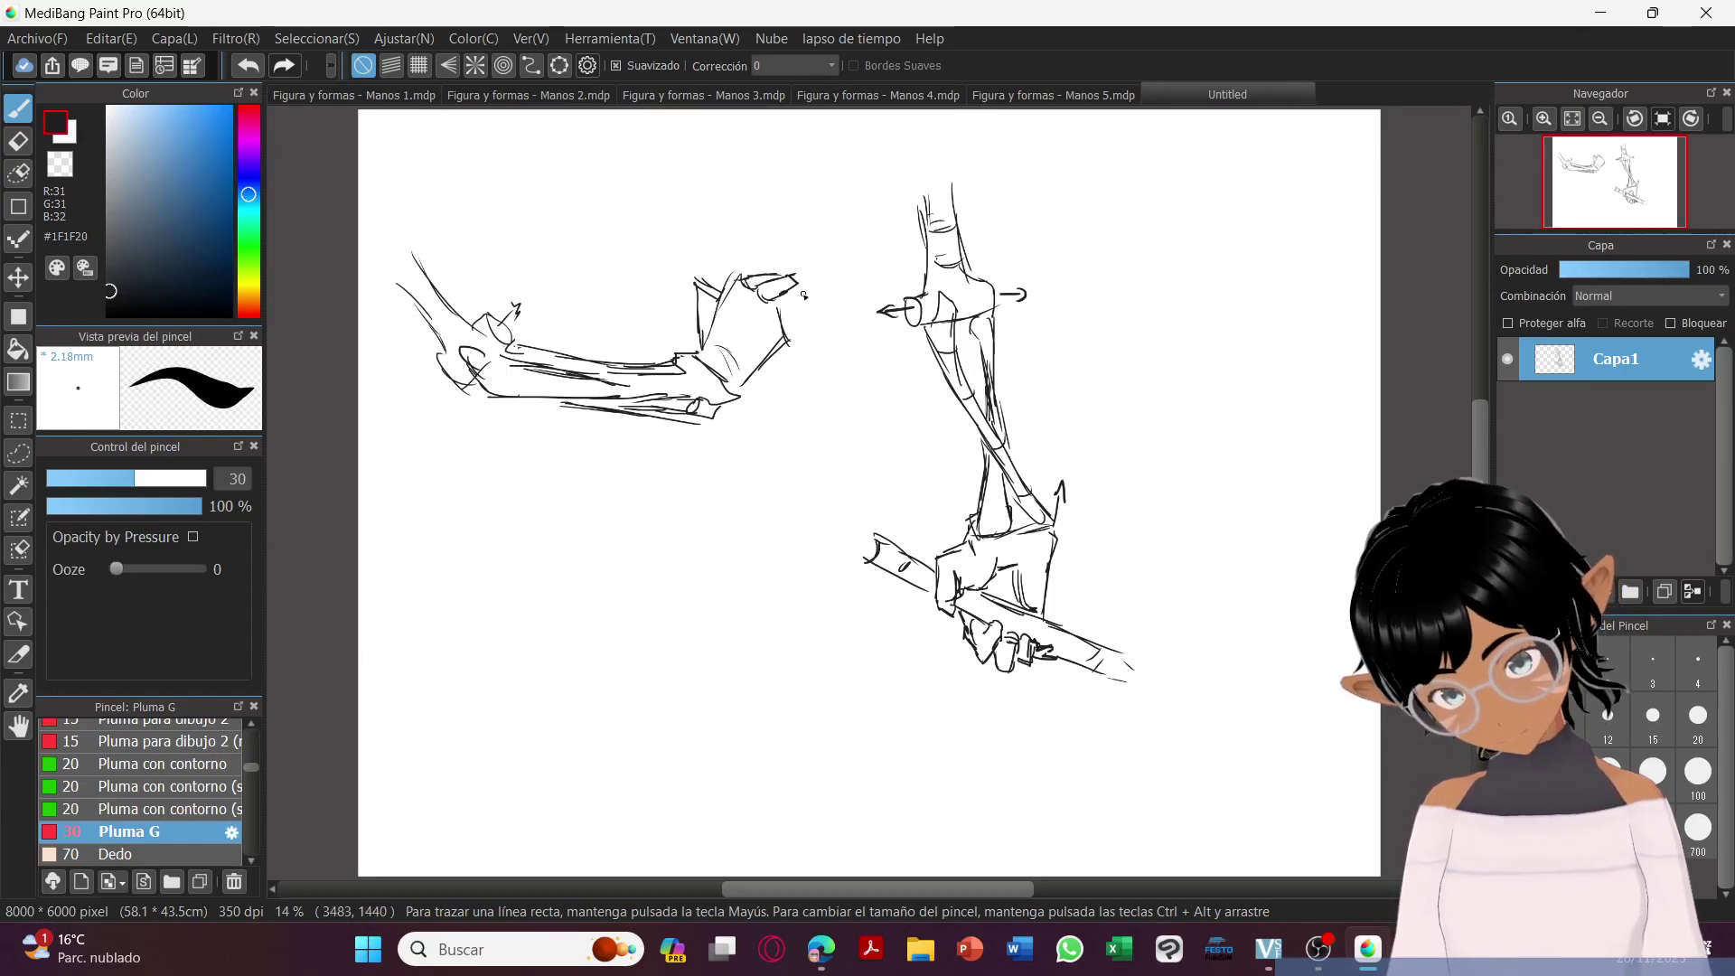
{"action": "mouse_move", "coordinate": [792, 291]}
{"action": "left_mouse_down"}
{"action": "mouse_move", "coordinate": [838, 302]}
{"action": "mouse_move", "coordinate": [833, 317]}
{"action": "mouse_move", "coordinate": [794, 336]}
{"action": "mouse_move", "coordinate": [770, 305]}
{"action": "mouse_move", "coordinate": [776, 322]}
{"action": "mouse_move", "coordinate": [726, 356]}
{"action": "left_mouse_up"}
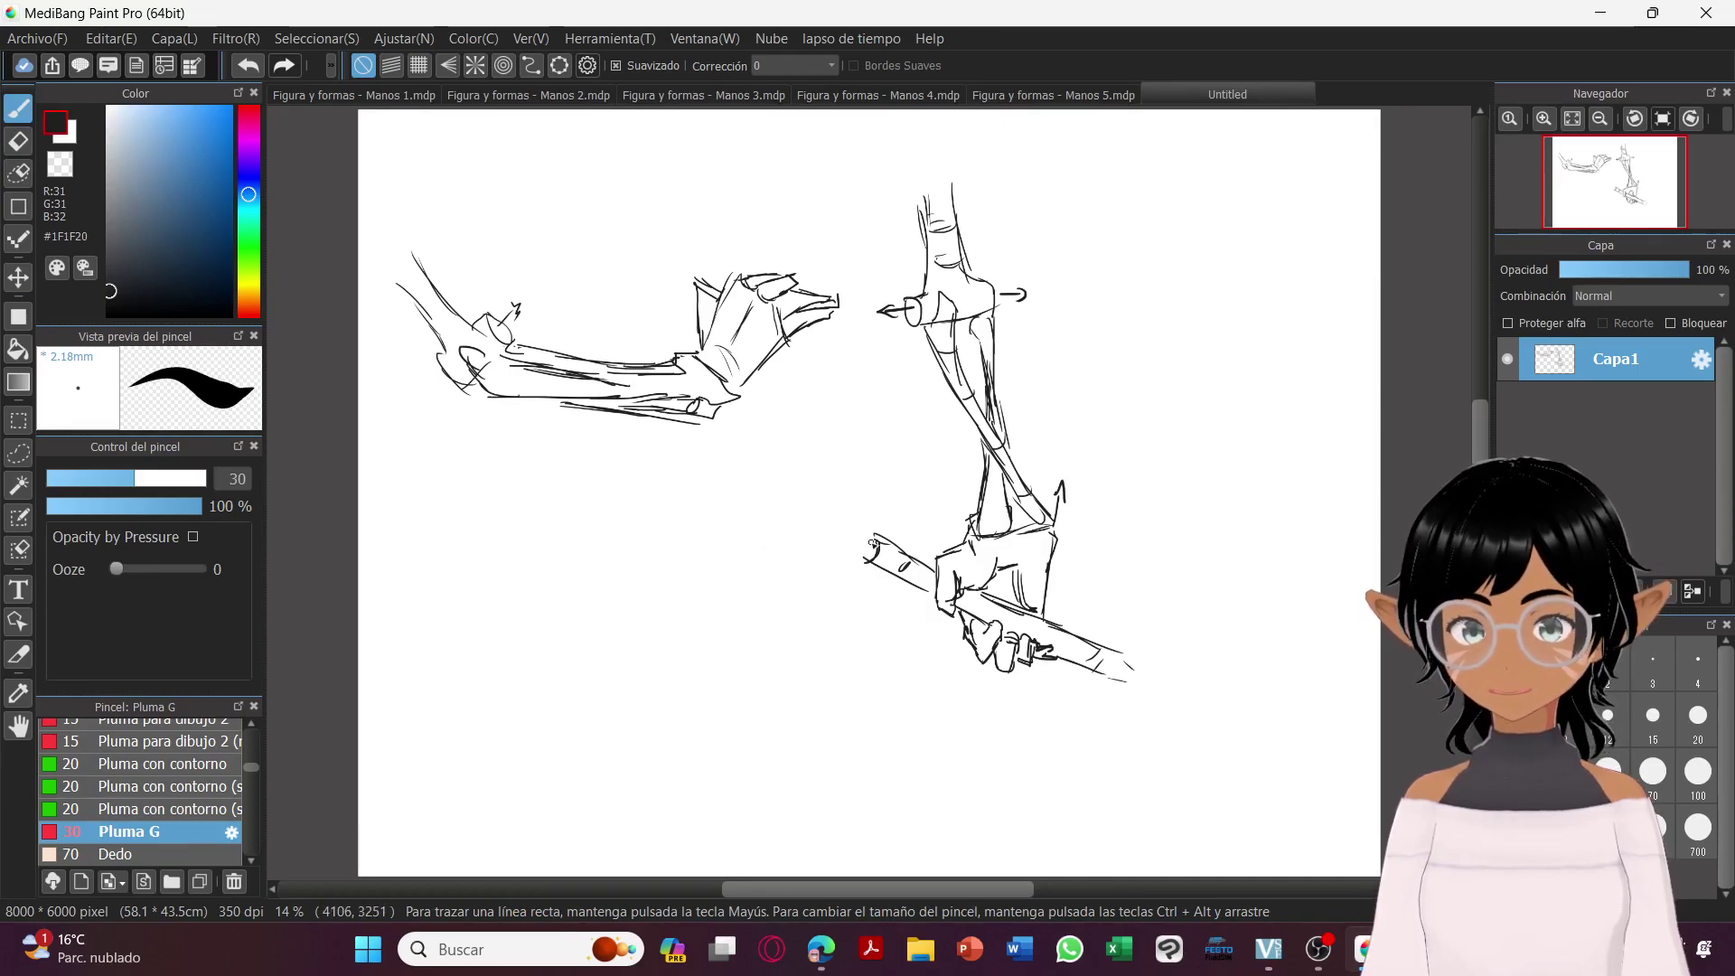
Save the sheet in the Practica folder as Figura y formas - Manos 6 in MediBang Paint Pro (*.mdp) format.
{"action": "left_click", "coordinate": [27, 39]}
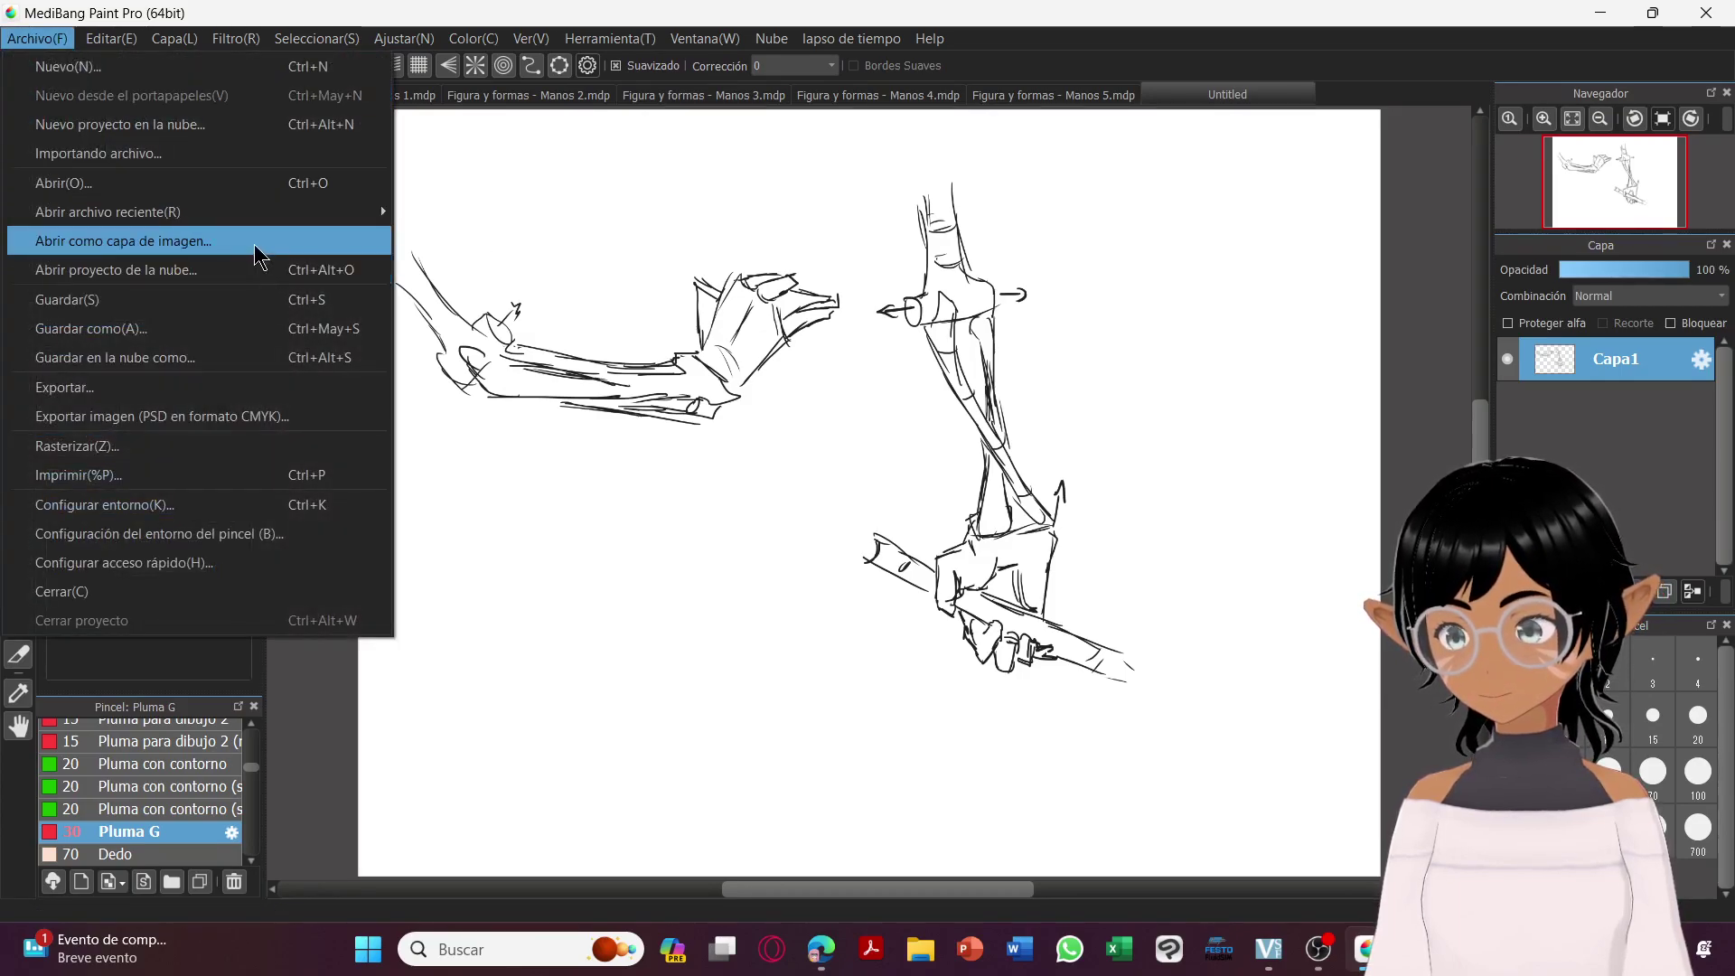
{"action": "left_click", "coordinate": [189, 329]}
{"action": "scroll", "coordinate": [708, 466], "scroll_direction": "down", "scroll_amount": 10}
{"action": "left_click", "coordinate": [707, 480]}
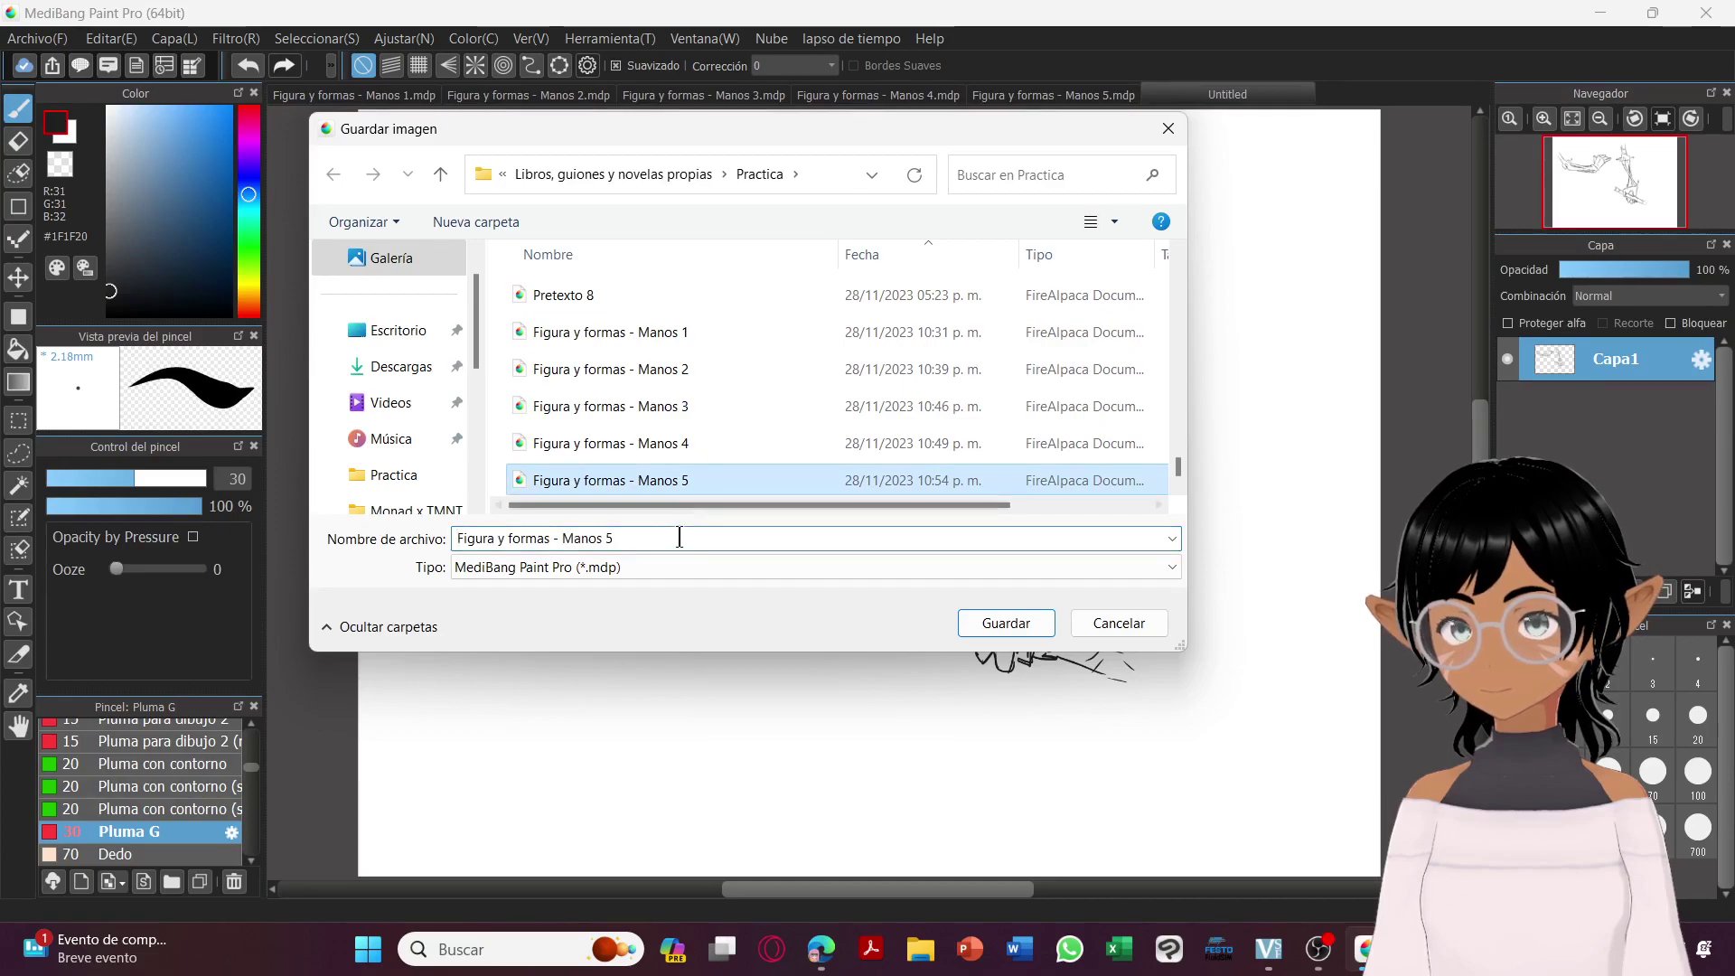
{"action": "double_click", "coordinate": [686, 539]}
{"action": "type", "text": "6"}
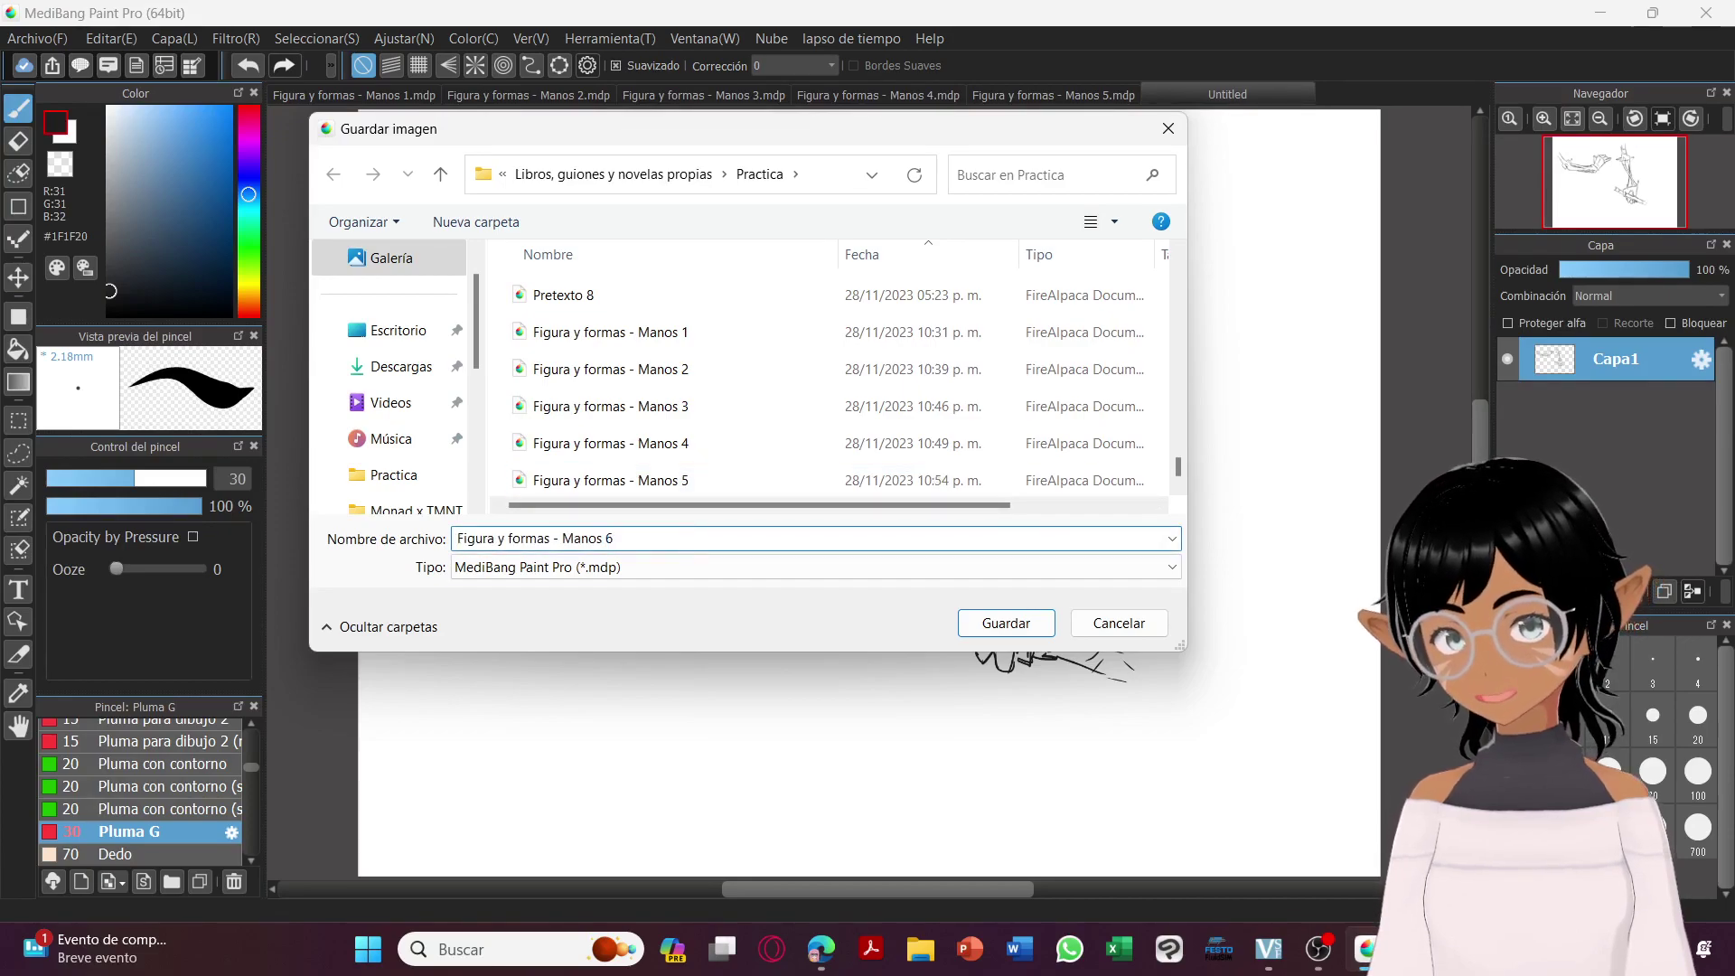
{"action": "key", "text": "Return"}
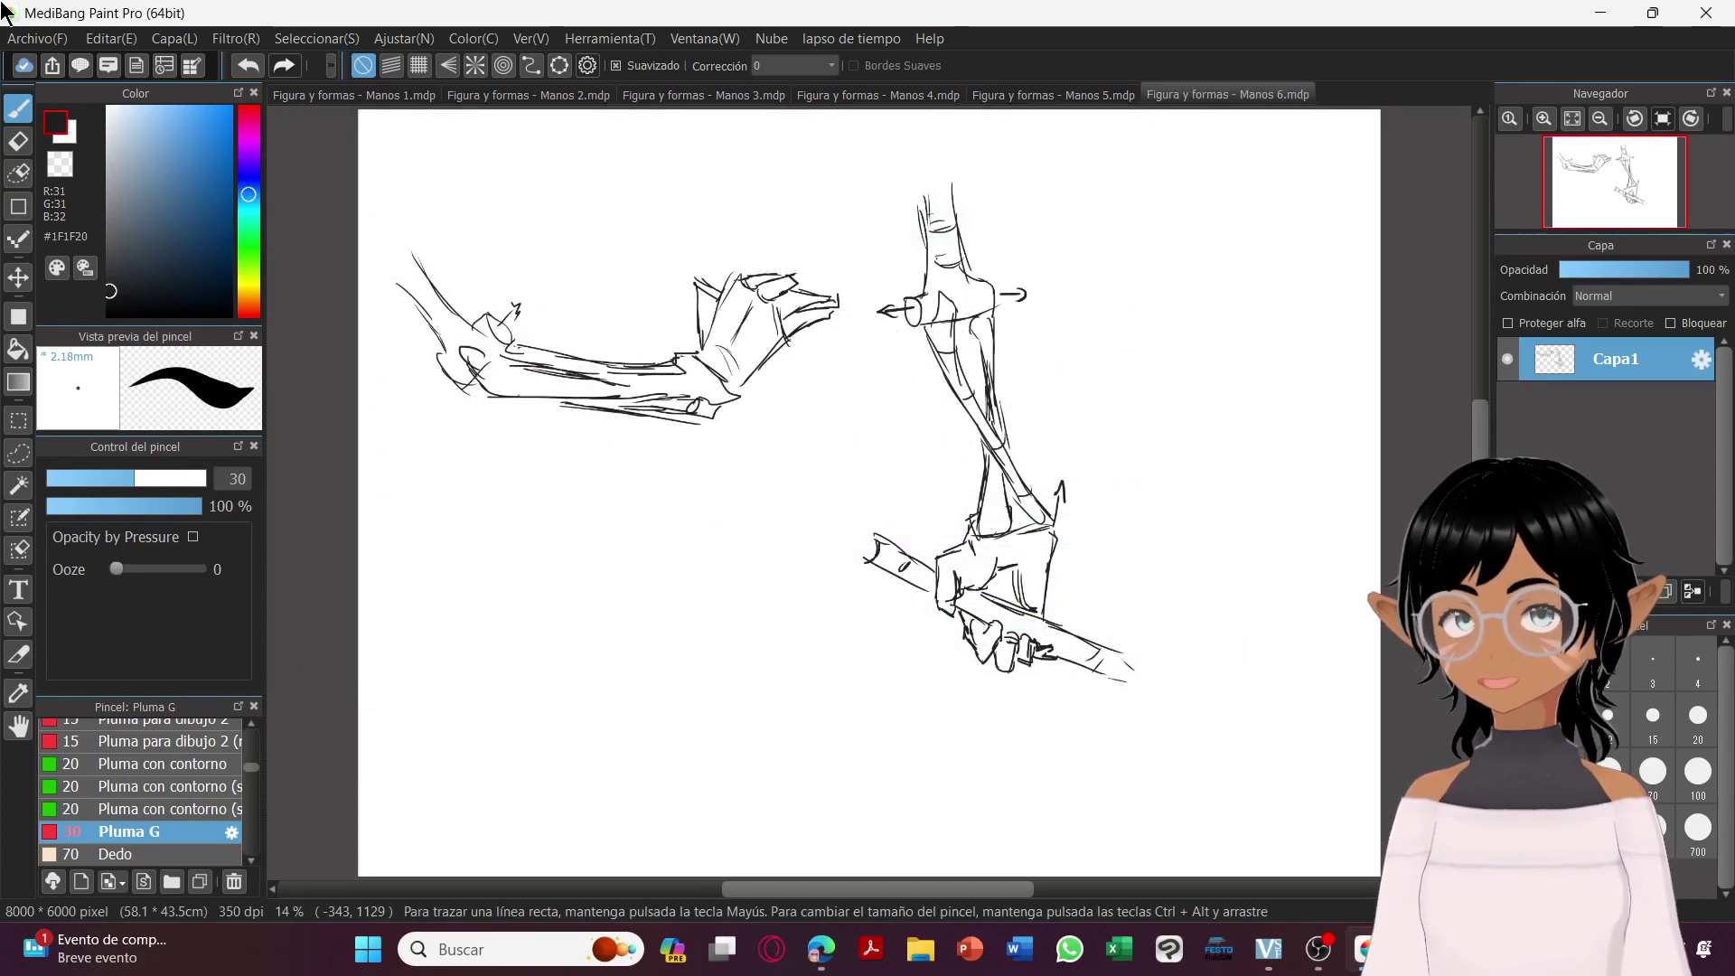
Create a new blank 8000 × 6000 px image at 350 dpi.
{"action": "left_click", "coordinate": [34, 39]}
{"action": "left_click", "coordinate": [133, 73]}
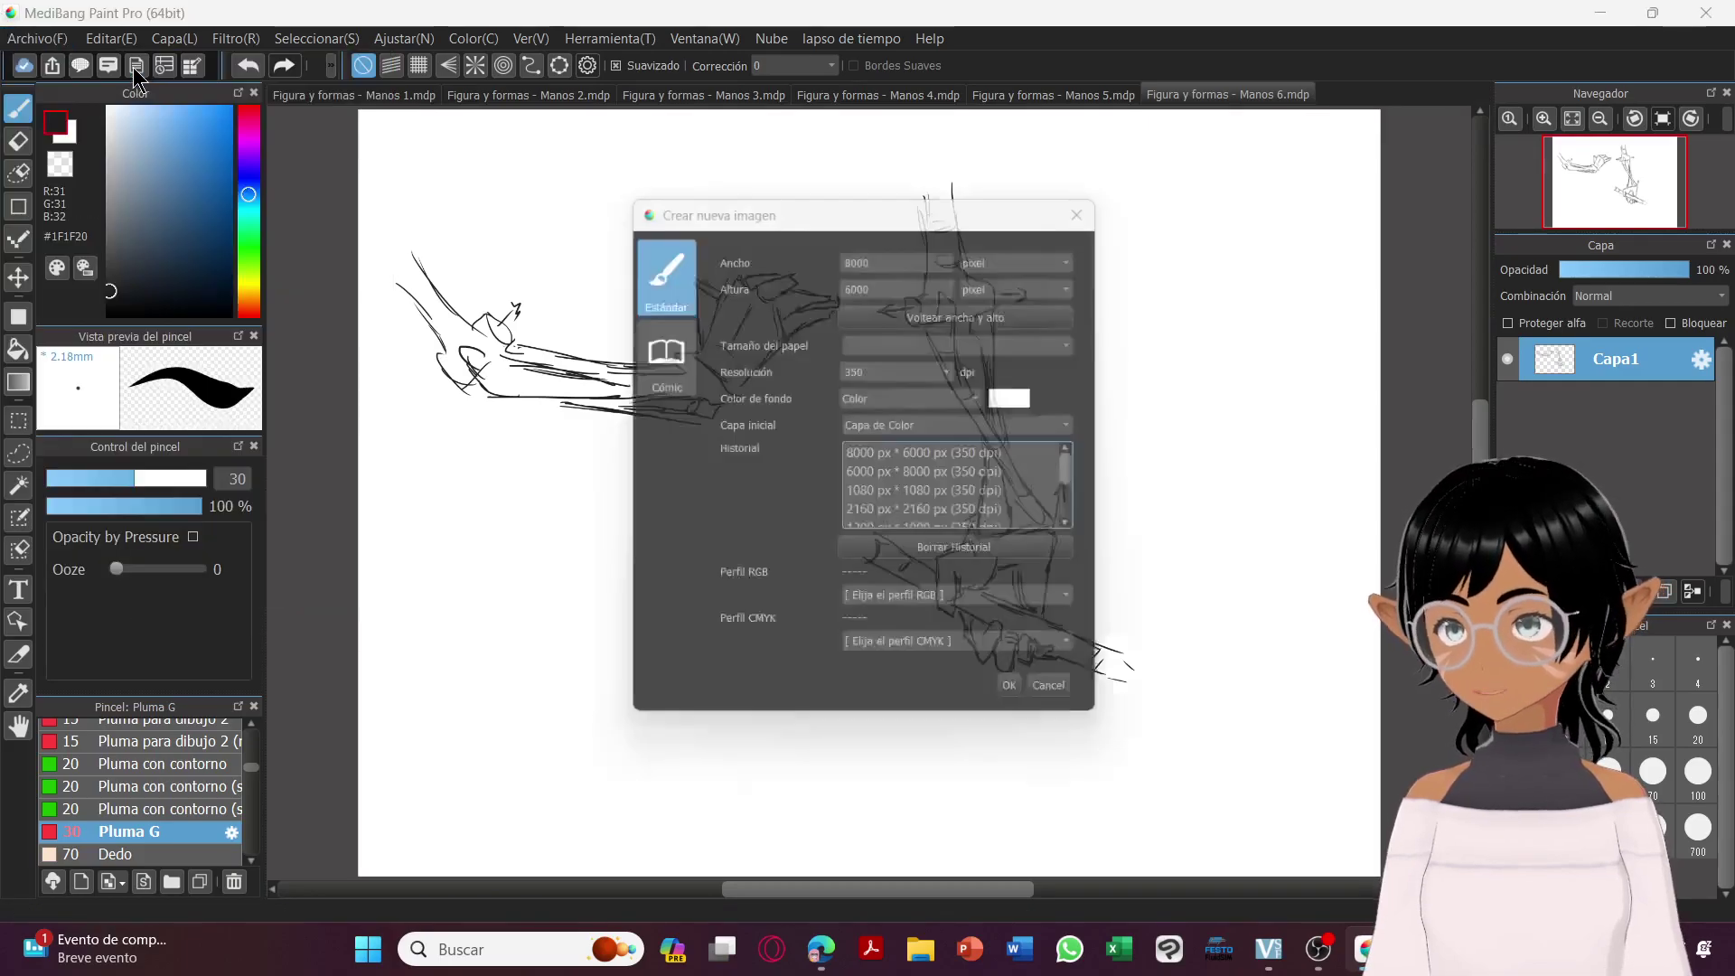
{"action": "key", "text": "Return"}
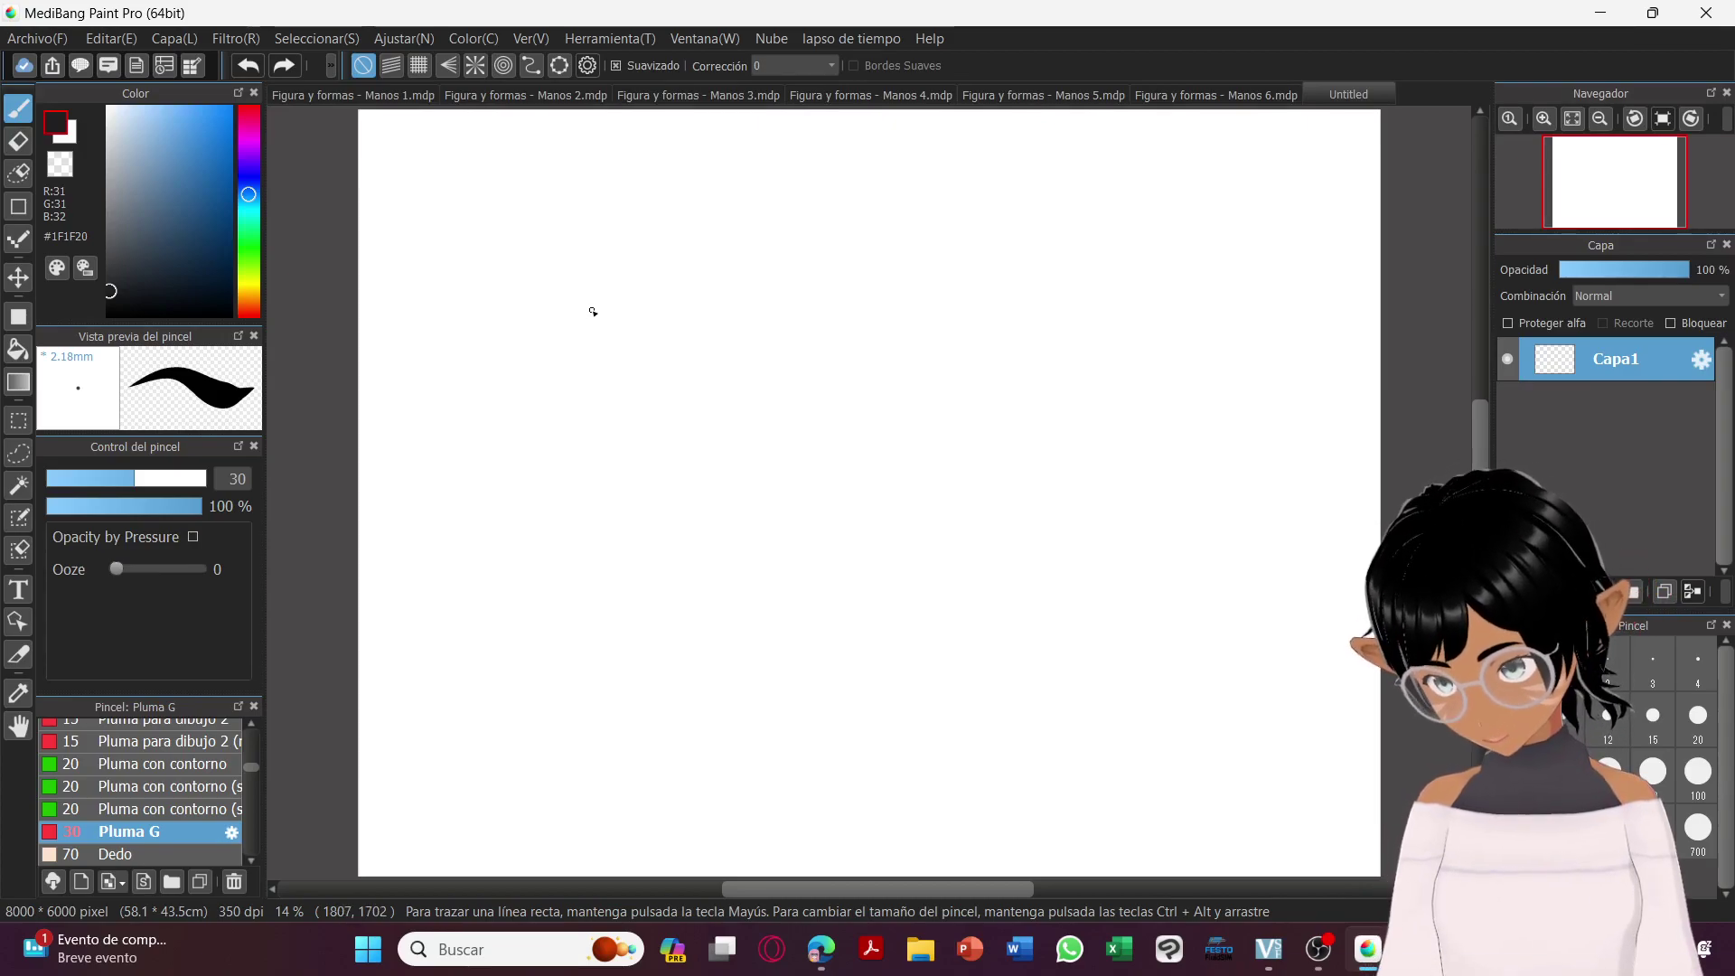
Sketch an upper-arm bone left of the canvas's centre and two forearm bones running diagonally from its elbow joint to a block-shaped wrist end.
{"action": "mouse_move", "coordinate": [596, 286]}
{"action": "left_mouse_down"}
{"action": "mouse_move", "coordinate": [653, 418]}
{"action": "mouse_move", "coordinate": [714, 395]}
{"action": "mouse_move", "coordinate": [645, 251]}
{"action": "mouse_move", "coordinate": [621, 331]}
{"action": "mouse_move", "coordinate": [643, 403]}
{"action": "left_mouse_up"}
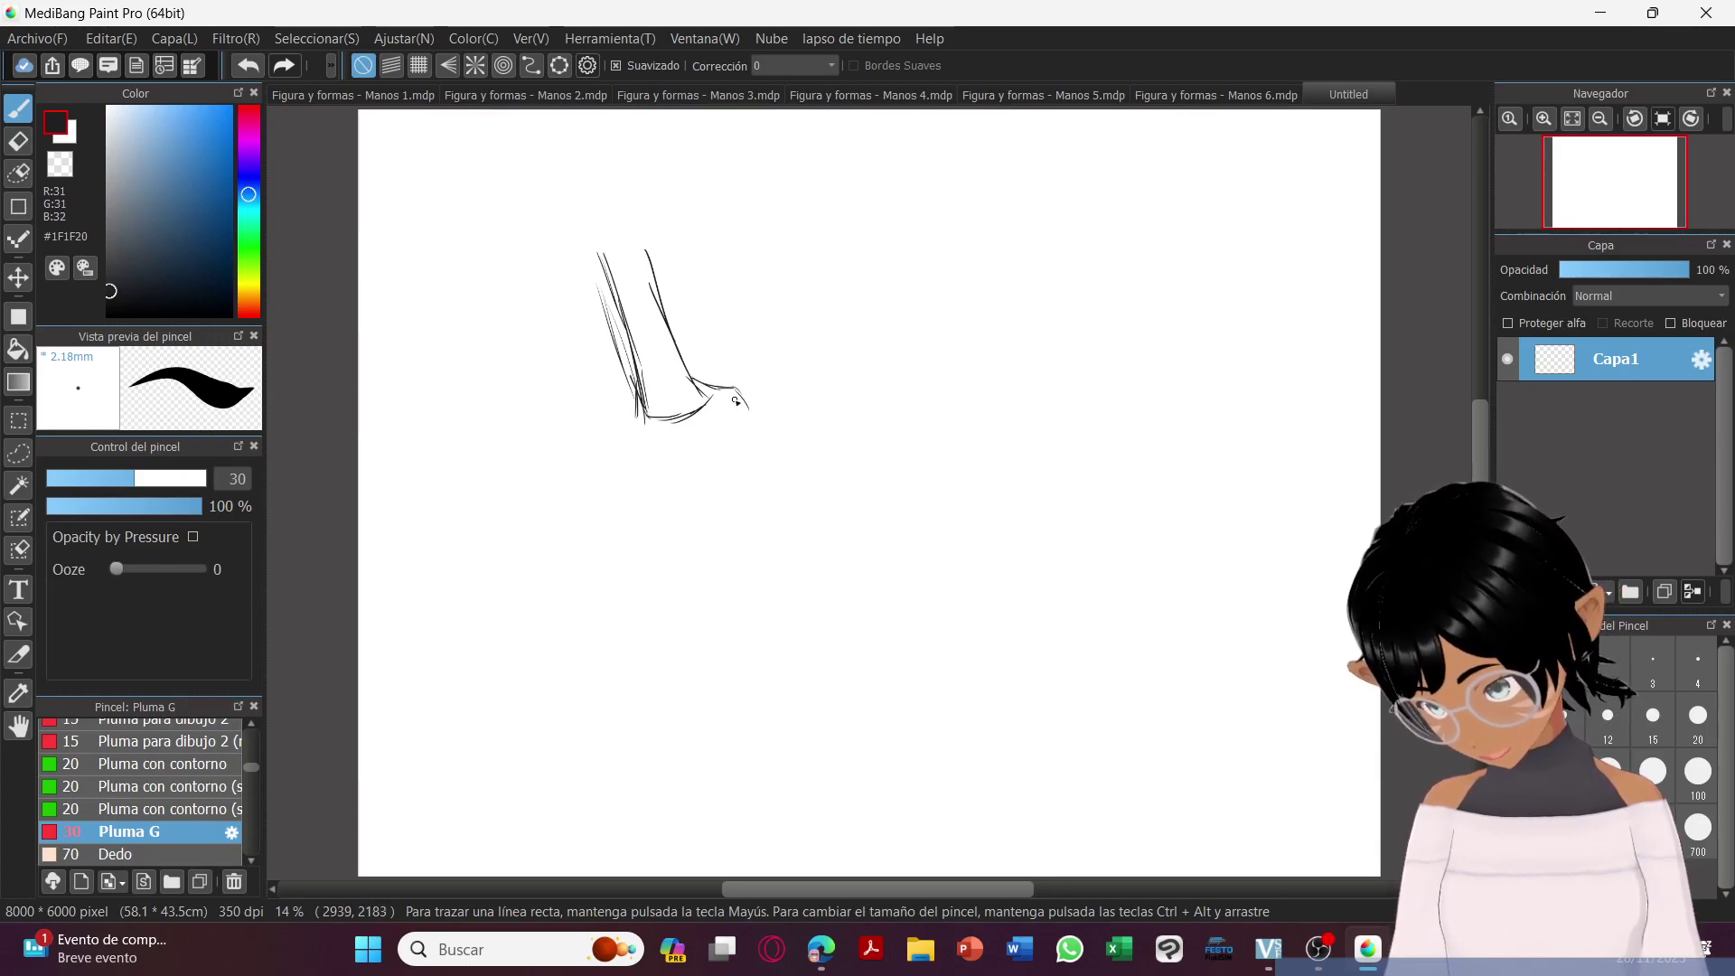
{"action": "mouse_move", "coordinate": [620, 442]}
{"action": "left_mouse_down"}
{"action": "mouse_move", "coordinate": [636, 503]}
{"action": "mouse_move", "coordinate": [626, 488]}
{"action": "mouse_move", "coordinate": [664, 495]}
{"action": "mouse_move", "coordinate": [688, 457]}
{"action": "mouse_move", "coordinate": [918, 588]}
{"action": "left_mouse_up"}
{"action": "mouse_move", "coordinate": [737, 545]}
{"action": "left_mouse_down"}
{"action": "mouse_move", "coordinate": [671, 517]}
{"action": "mouse_move", "coordinate": [984, 618]}
{"action": "left_mouse_up"}
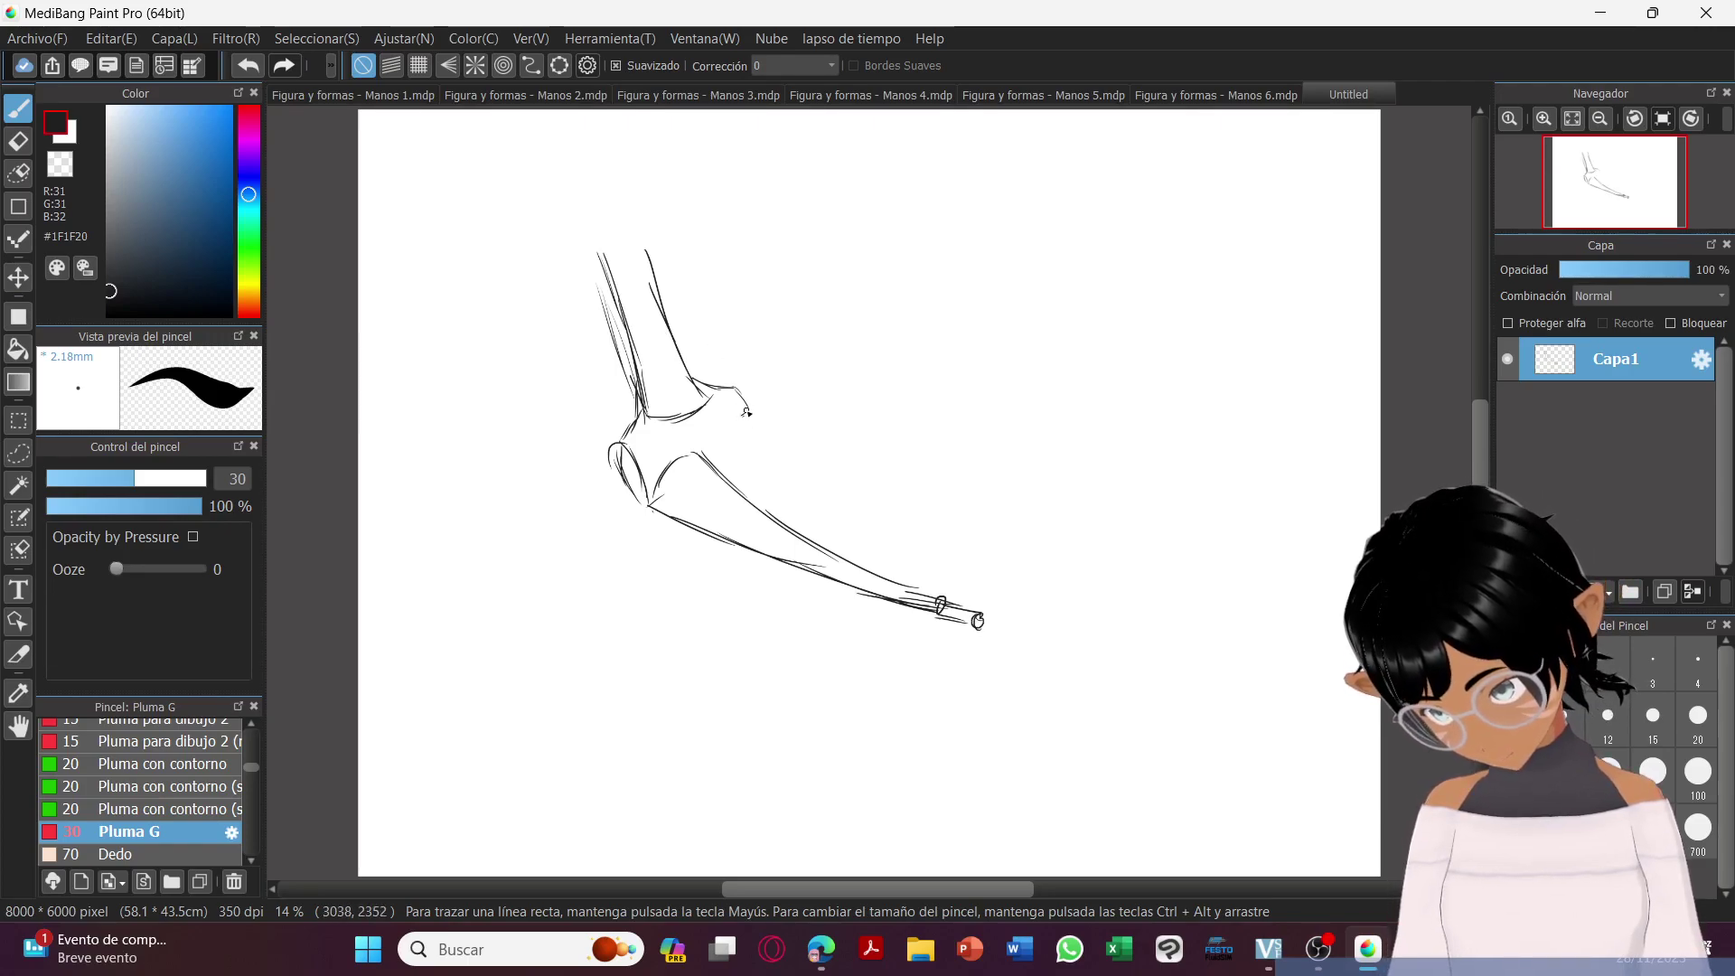
{"action": "mouse_move", "coordinate": [739, 421]}
{"action": "left_mouse_down"}
{"action": "mouse_move", "coordinate": [832, 489]}
{"action": "mouse_move", "coordinate": [875, 554]}
{"action": "mouse_move", "coordinate": [963, 596]}
{"action": "left_mouse_up"}
{"action": "mouse_move", "coordinate": [833, 500]}
{"action": "left_mouse_down"}
{"action": "mouse_move", "coordinate": [956, 594]}
{"action": "mouse_move", "coordinate": [997, 546]}
{"action": "mouse_move", "coordinate": [970, 599]}
{"action": "mouse_move", "coordinate": [1015, 554]}
{"action": "mouse_move", "coordinate": [1013, 571]}
{"action": "left_mouse_up"}
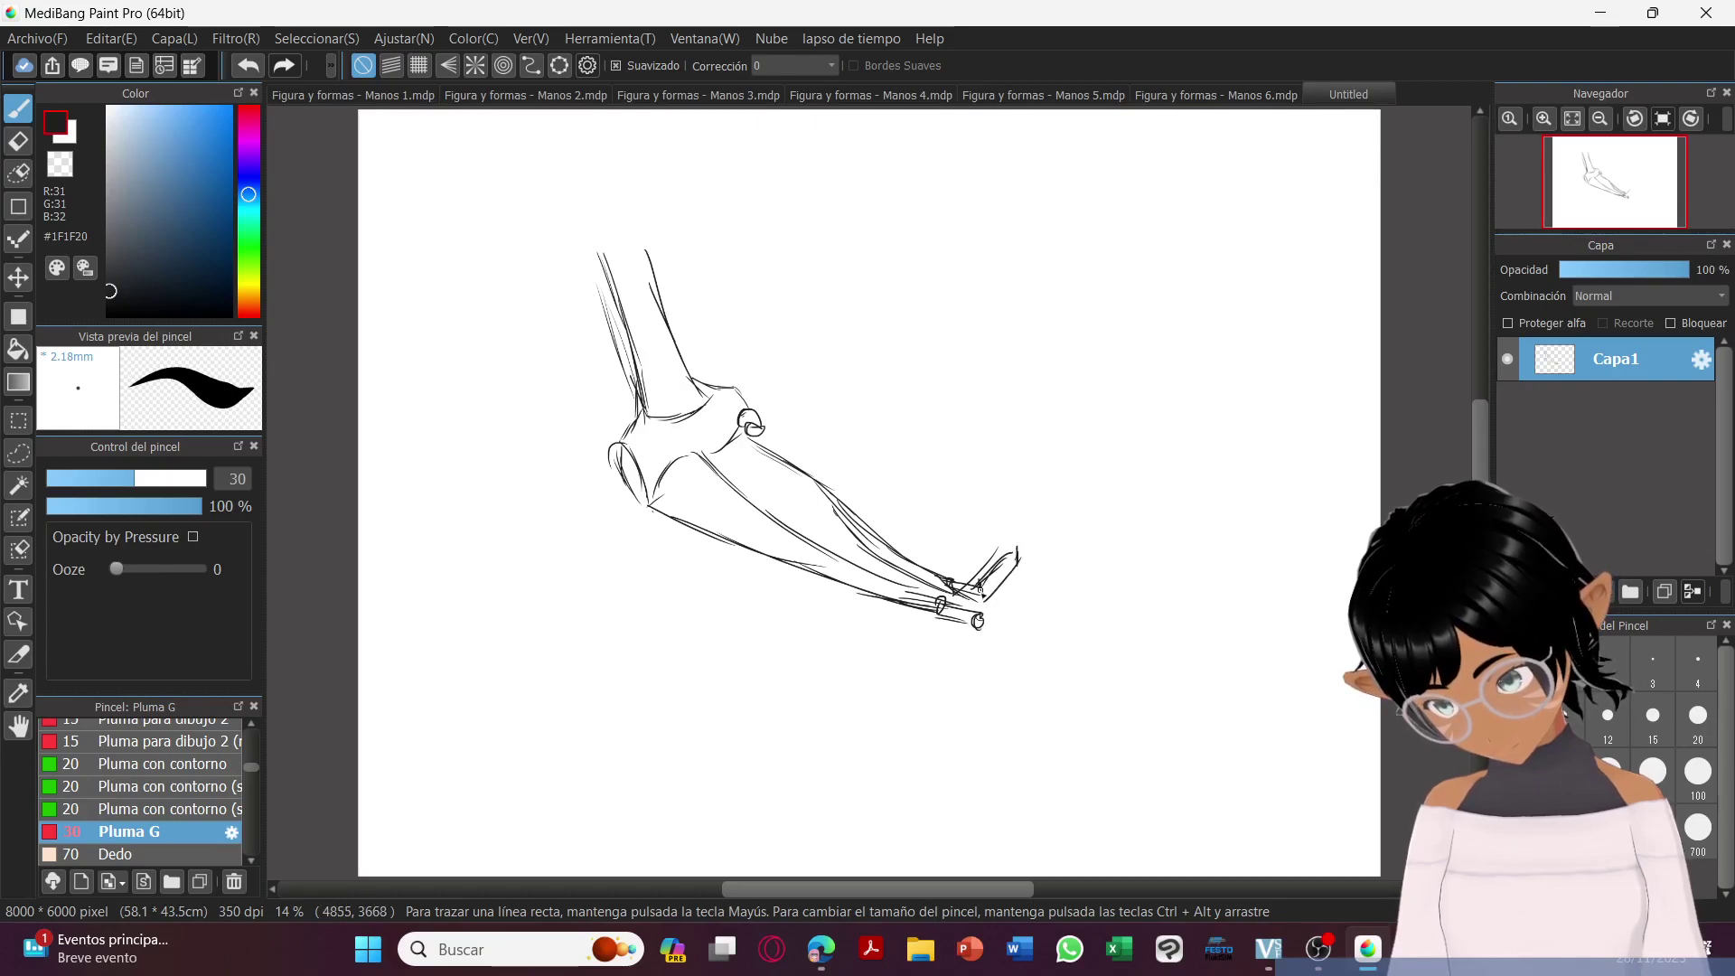
{"action": "left_click_drag", "start_coordinate": [770, 432], "coordinate": [1010, 547]}
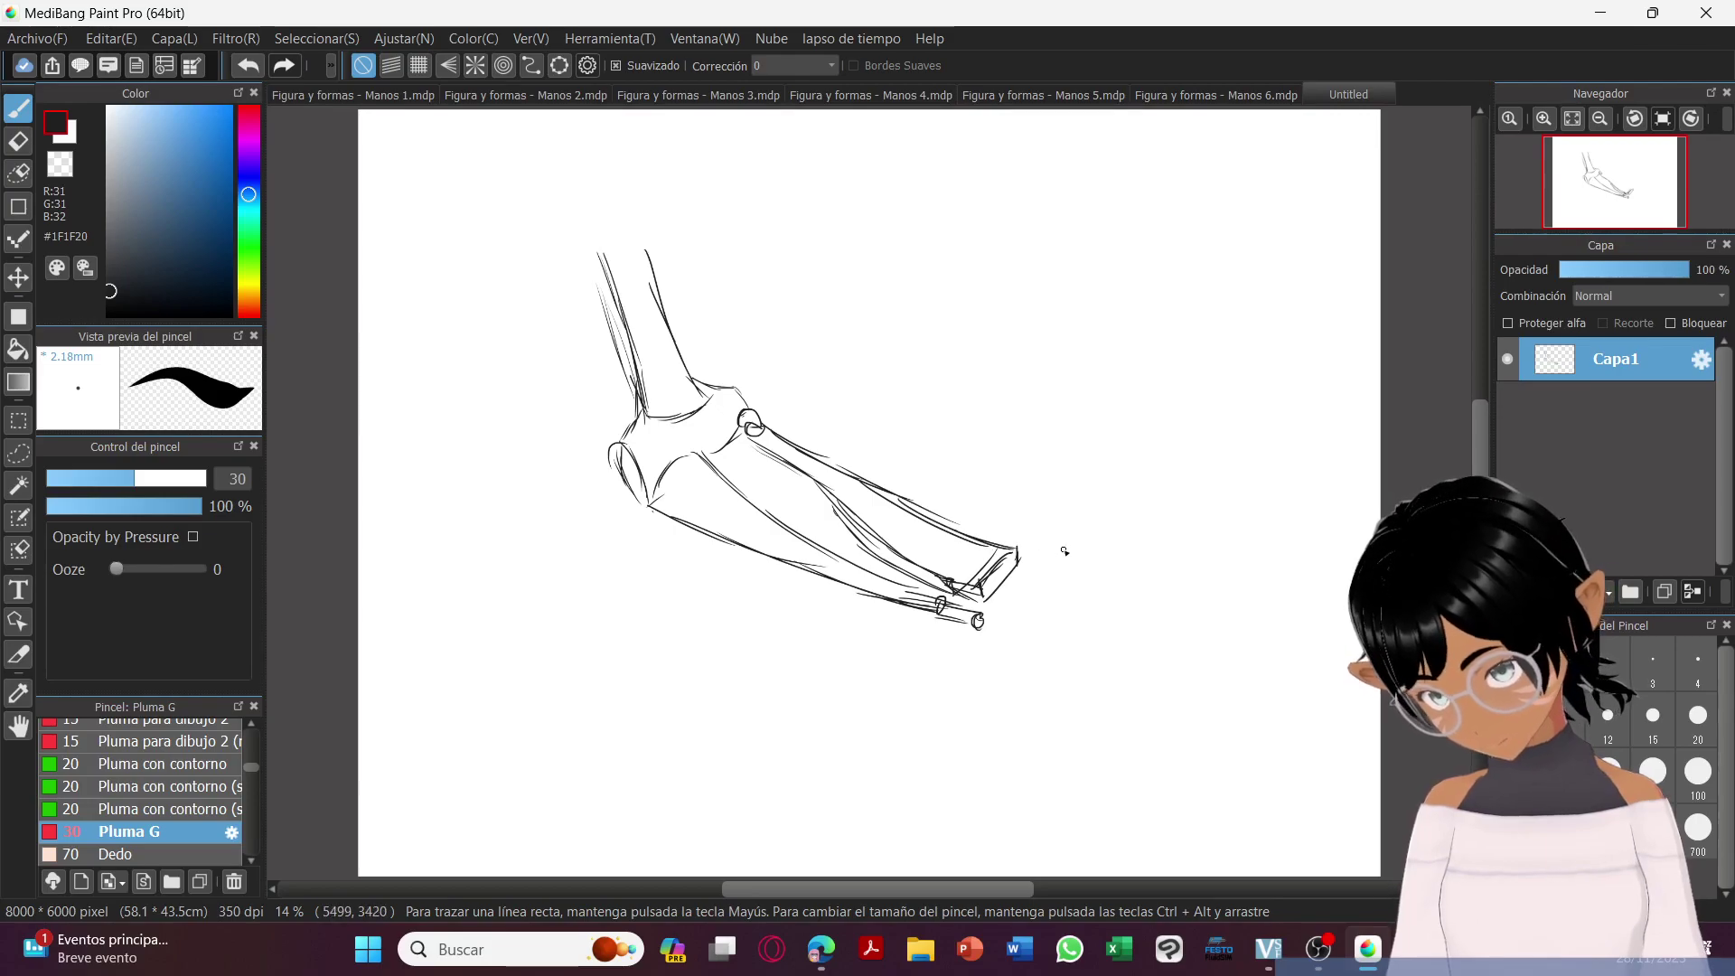
Draw a block palm beyond the forearm bones' wrist end, with side thickness, a central circle and dividing lines.
{"action": "left_click_drag", "start_coordinate": [992, 638], "coordinate": [1057, 575]}
{"action": "mouse_move", "coordinate": [995, 634]}
{"action": "left_mouse_down"}
{"action": "mouse_move", "coordinate": [1034, 577]}
{"action": "mouse_move", "coordinate": [1109, 647]}
{"action": "left_mouse_up"}
{"action": "mouse_move", "coordinate": [993, 642]}
{"action": "left_mouse_down"}
{"action": "mouse_move", "coordinate": [1056, 706]}
{"action": "mouse_move", "coordinate": [1102, 678]}
{"action": "left_mouse_up"}
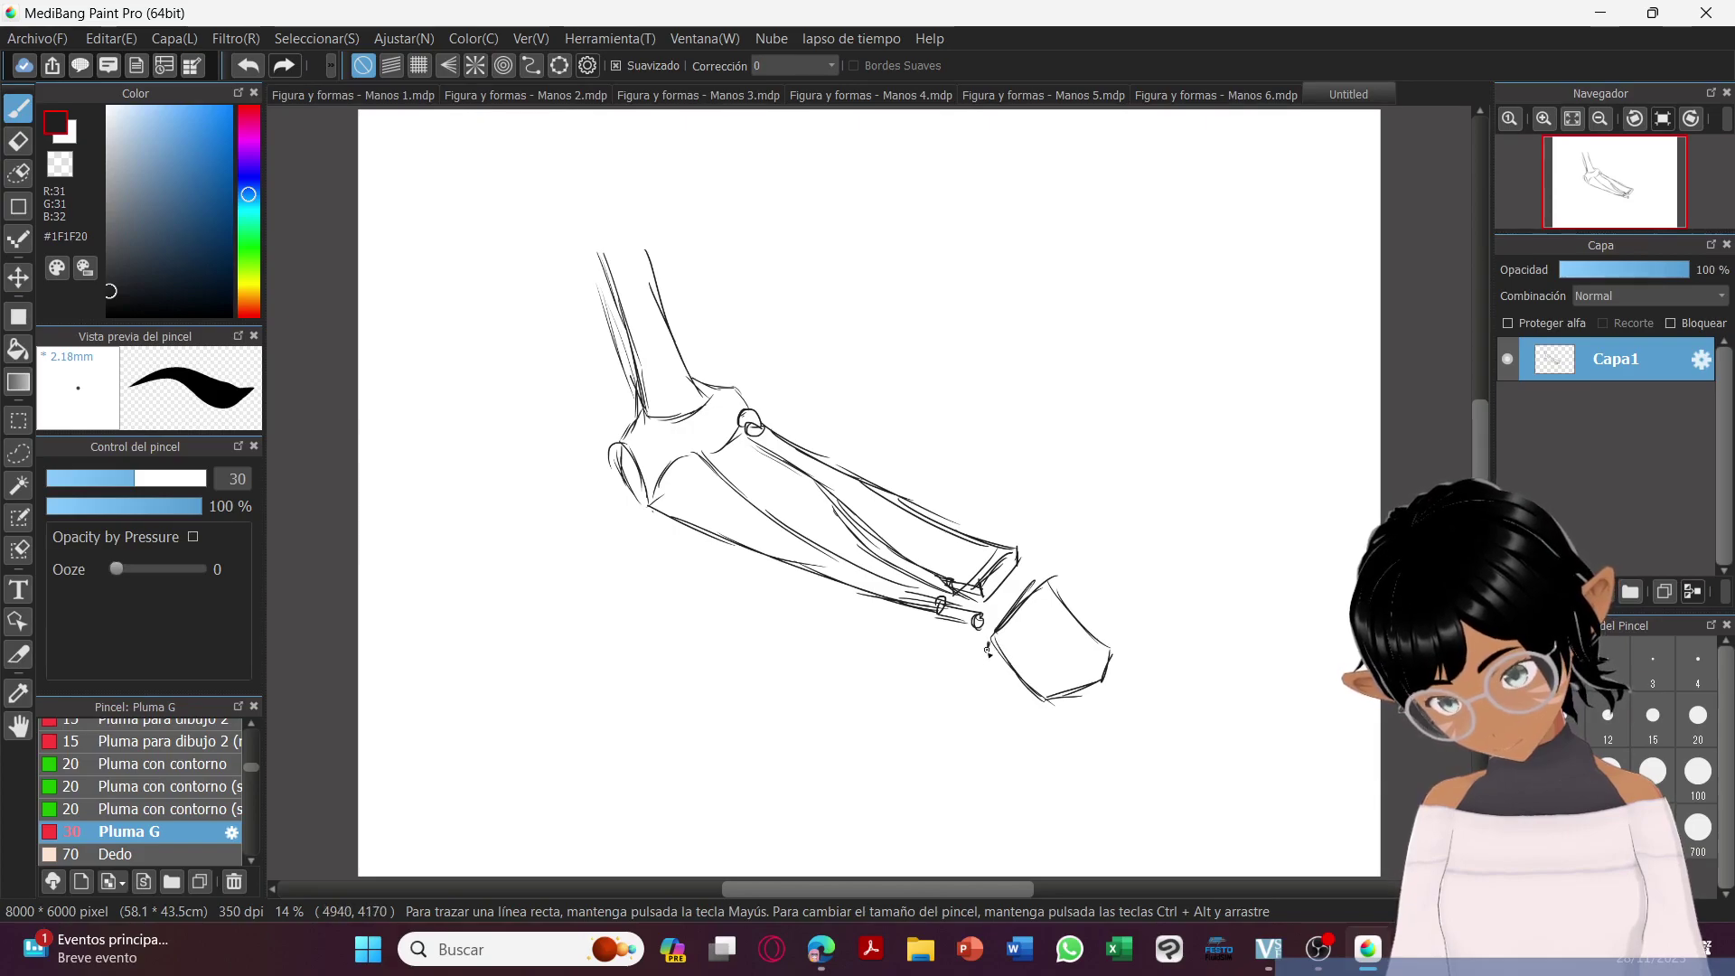
{"action": "left_click_drag", "start_coordinate": [987, 657], "coordinate": [1043, 713]}
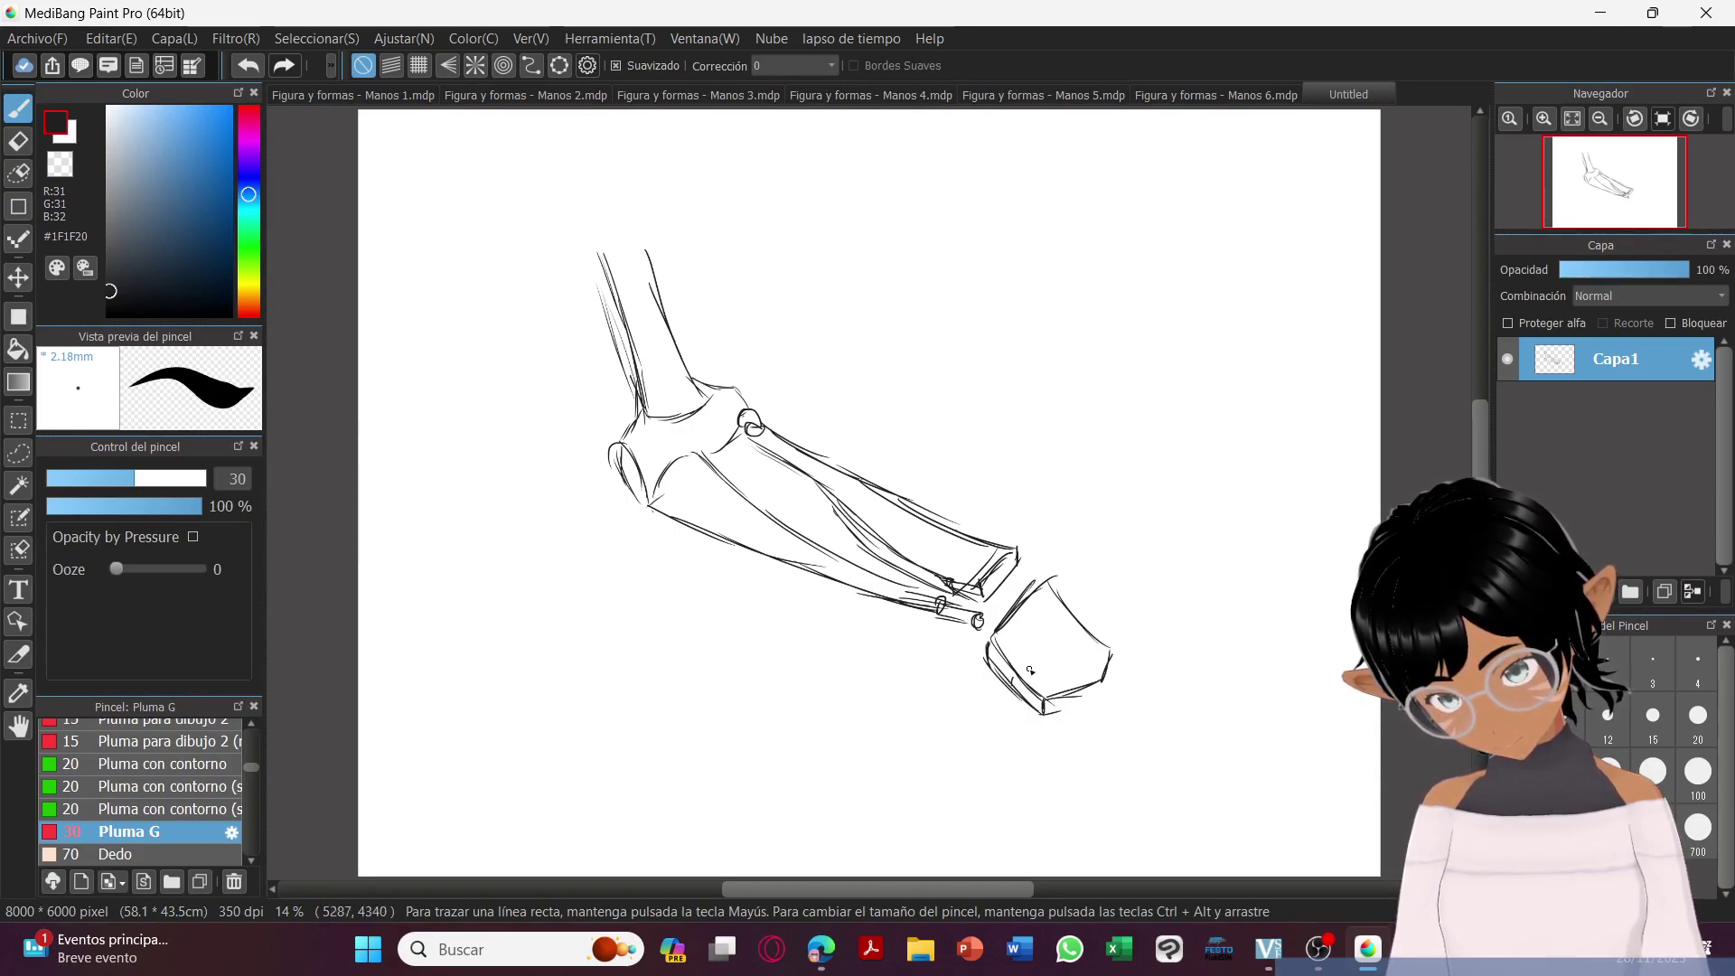
{"action": "mouse_move", "coordinate": [1018, 678]}
{"action": "left_mouse_down"}
{"action": "mouse_move", "coordinate": [1040, 640]}
{"action": "mouse_move", "coordinate": [1061, 667]}
{"action": "mouse_move", "coordinate": [1052, 631]}
{"action": "left_mouse_up"}
{"action": "mouse_move", "coordinate": [1079, 645]}
{"action": "left_mouse_down"}
{"action": "mouse_move", "coordinate": [1048, 665]}
{"action": "mouse_move", "coordinate": [1077, 671]}
{"action": "left_mouse_up"}
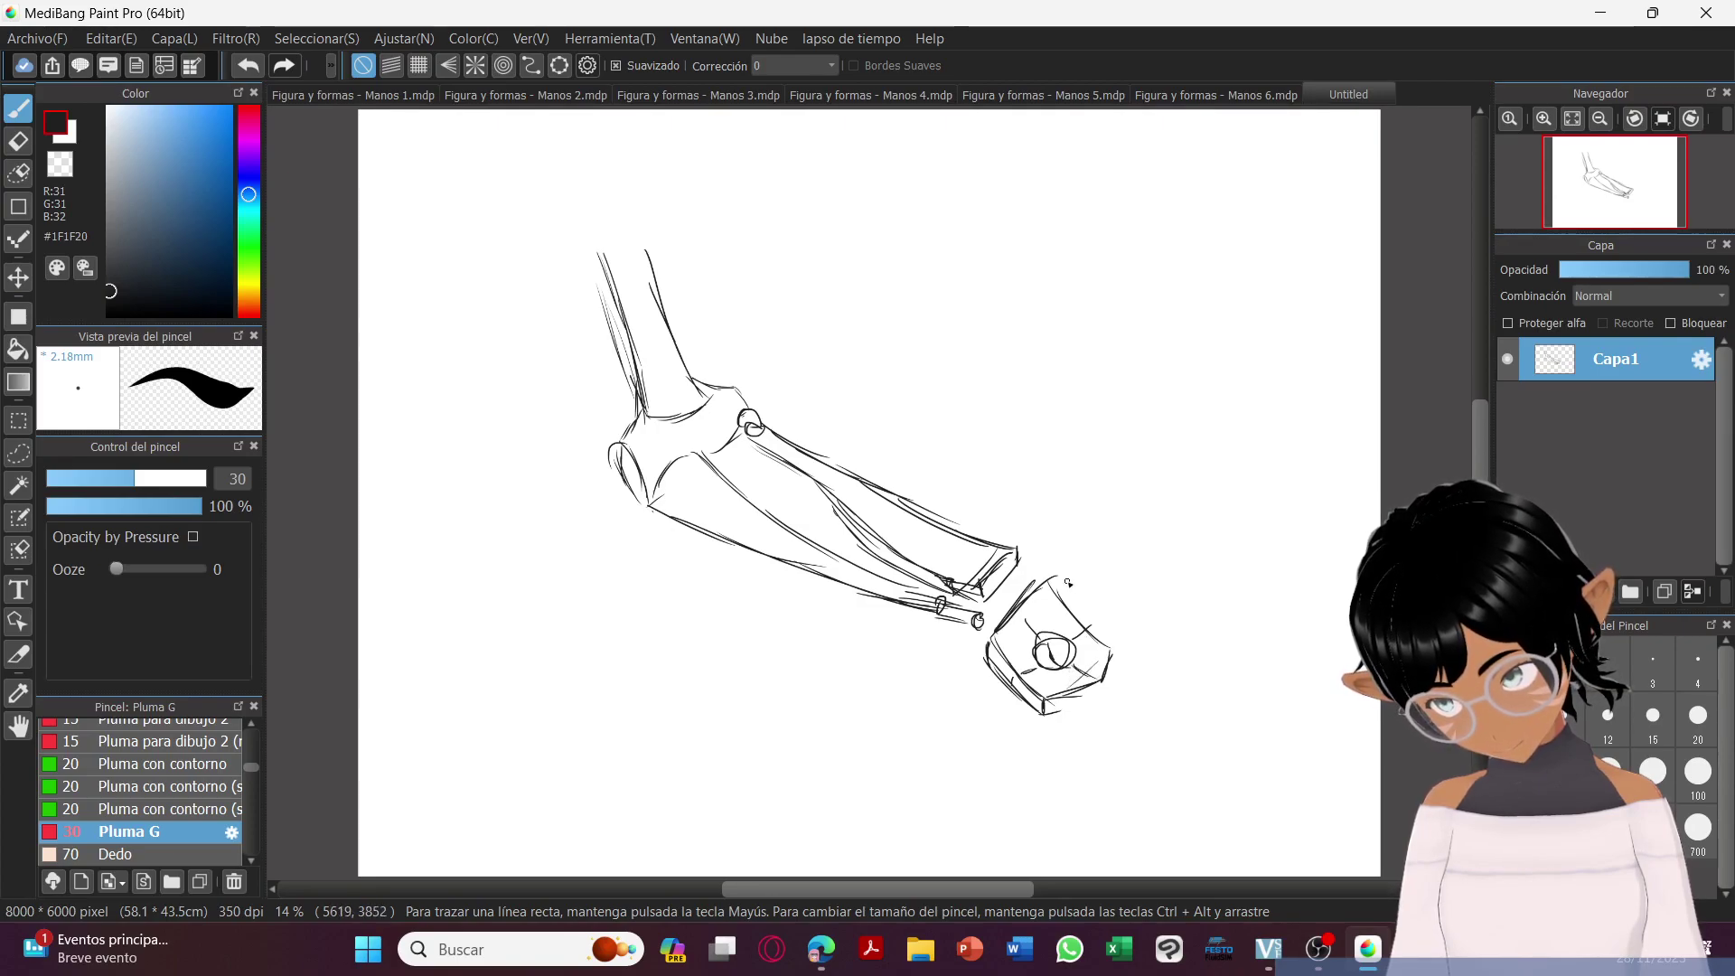
{"action": "left_click_drag", "start_coordinate": [1055, 585], "coordinate": [1111, 626]}
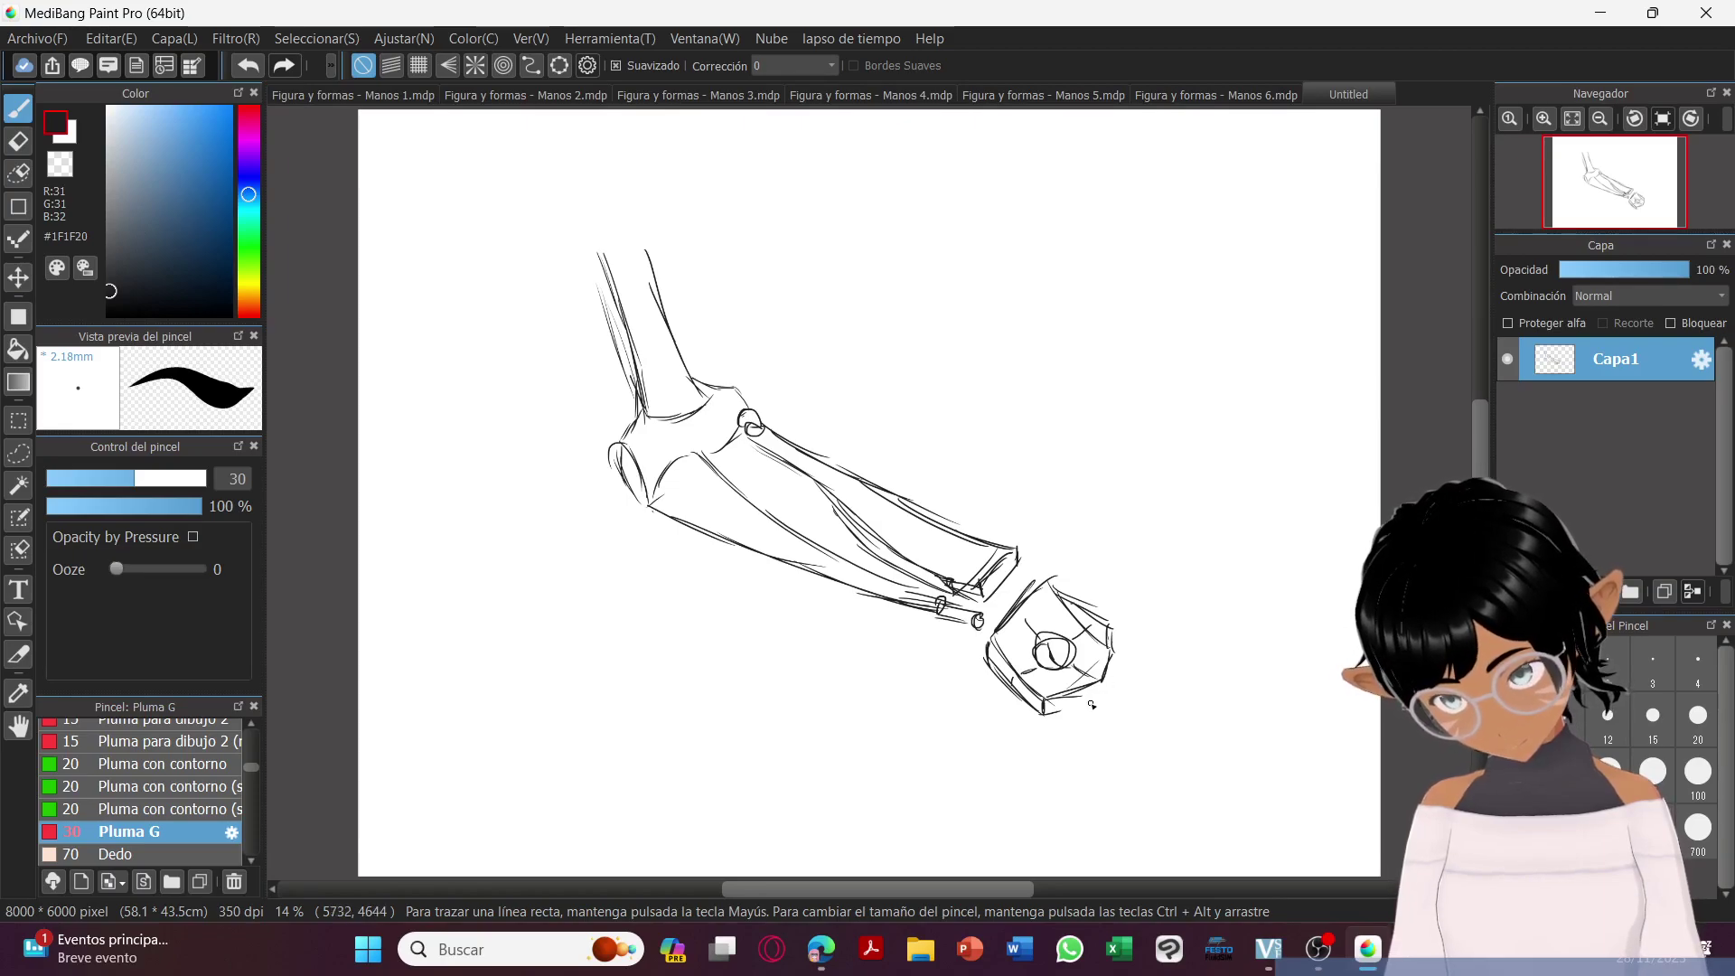
Draw the slightly curved fingers extending diagonally downward from the block palm.
{"action": "mouse_move", "coordinate": [1098, 692]}
{"action": "left_mouse_down"}
{"action": "mouse_move", "coordinate": [1130, 743]}
{"action": "mouse_move", "coordinate": [1098, 716]}
{"action": "mouse_move", "coordinate": [1131, 754]}
{"action": "mouse_move", "coordinate": [1088, 730]}
{"action": "mouse_move", "coordinate": [1127, 764]}
{"action": "left_mouse_up"}
{"action": "left_click_drag", "start_coordinate": [1045, 703], "coordinate": [1084, 748]}
{"action": "mouse_move", "coordinate": [1051, 716]}
{"action": "left_mouse_down"}
{"action": "mouse_move", "coordinate": [1120, 766]}
{"action": "mouse_move", "coordinate": [1106, 764]}
{"action": "mouse_move", "coordinate": [1125, 768]}
{"action": "mouse_move", "coordinate": [1122, 745]}
{"action": "left_mouse_up"}
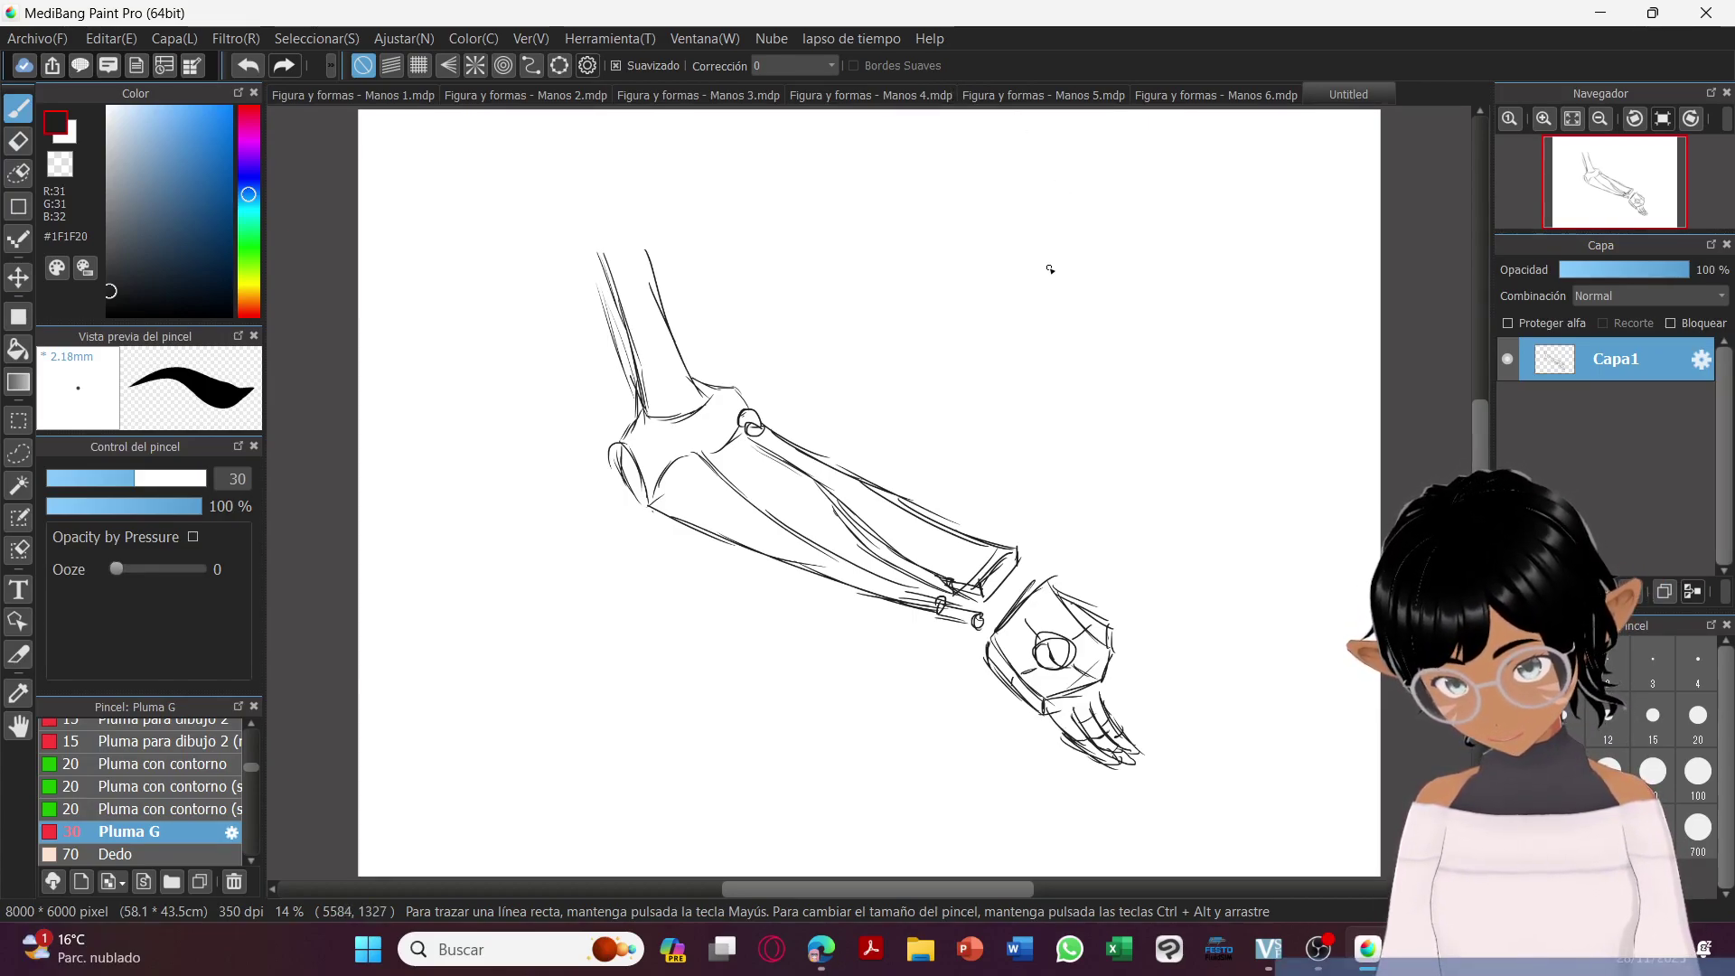
Sketch a forearm descending diagonally in the canvas's upper-right area, ending in a curved wrist edge with a thin band below.
{"action": "left_click_drag", "start_coordinate": [1047, 266], "coordinate": [1122, 327]}
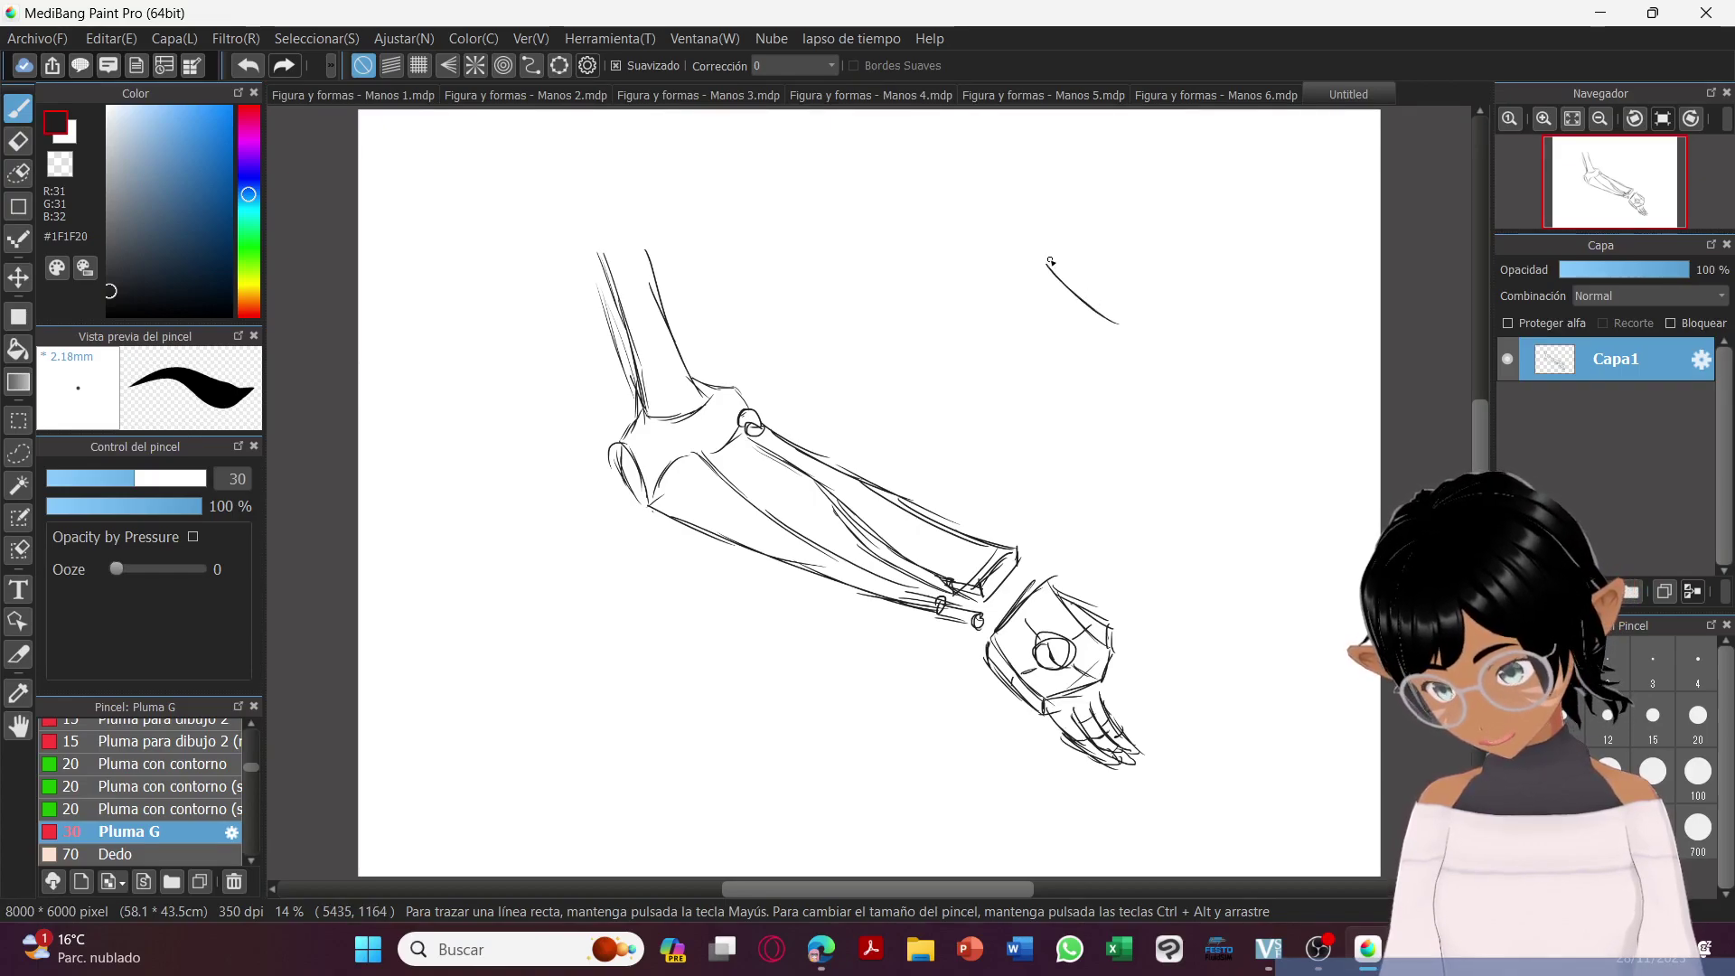
{"action": "left_click_drag", "start_coordinate": [1055, 267], "coordinate": [1084, 214]}
{"action": "mouse_move", "coordinate": [1052, 271]}
{"action": "left_mouse_down"}
{"action": "mouse_move", "coordinate": [1035, 218]}
{"action": "mouse_move", "coordinate": [1105, 184]}
{"action": "left_mouse_up"}
{"action": "mouse_move", "coordinate": [1117, 334]}
{"action": "left_mouse_down"}
{"action": "mouse_move", "coordinate": [1120, 257]}
{"action": "mouse_move", "coordinate": [1184, 163]}
{"action": "left_mouse_up"}
{"action": "left_click_drag", "start_coordinate": [1120, 311], "coordinate": [1178, 190]}
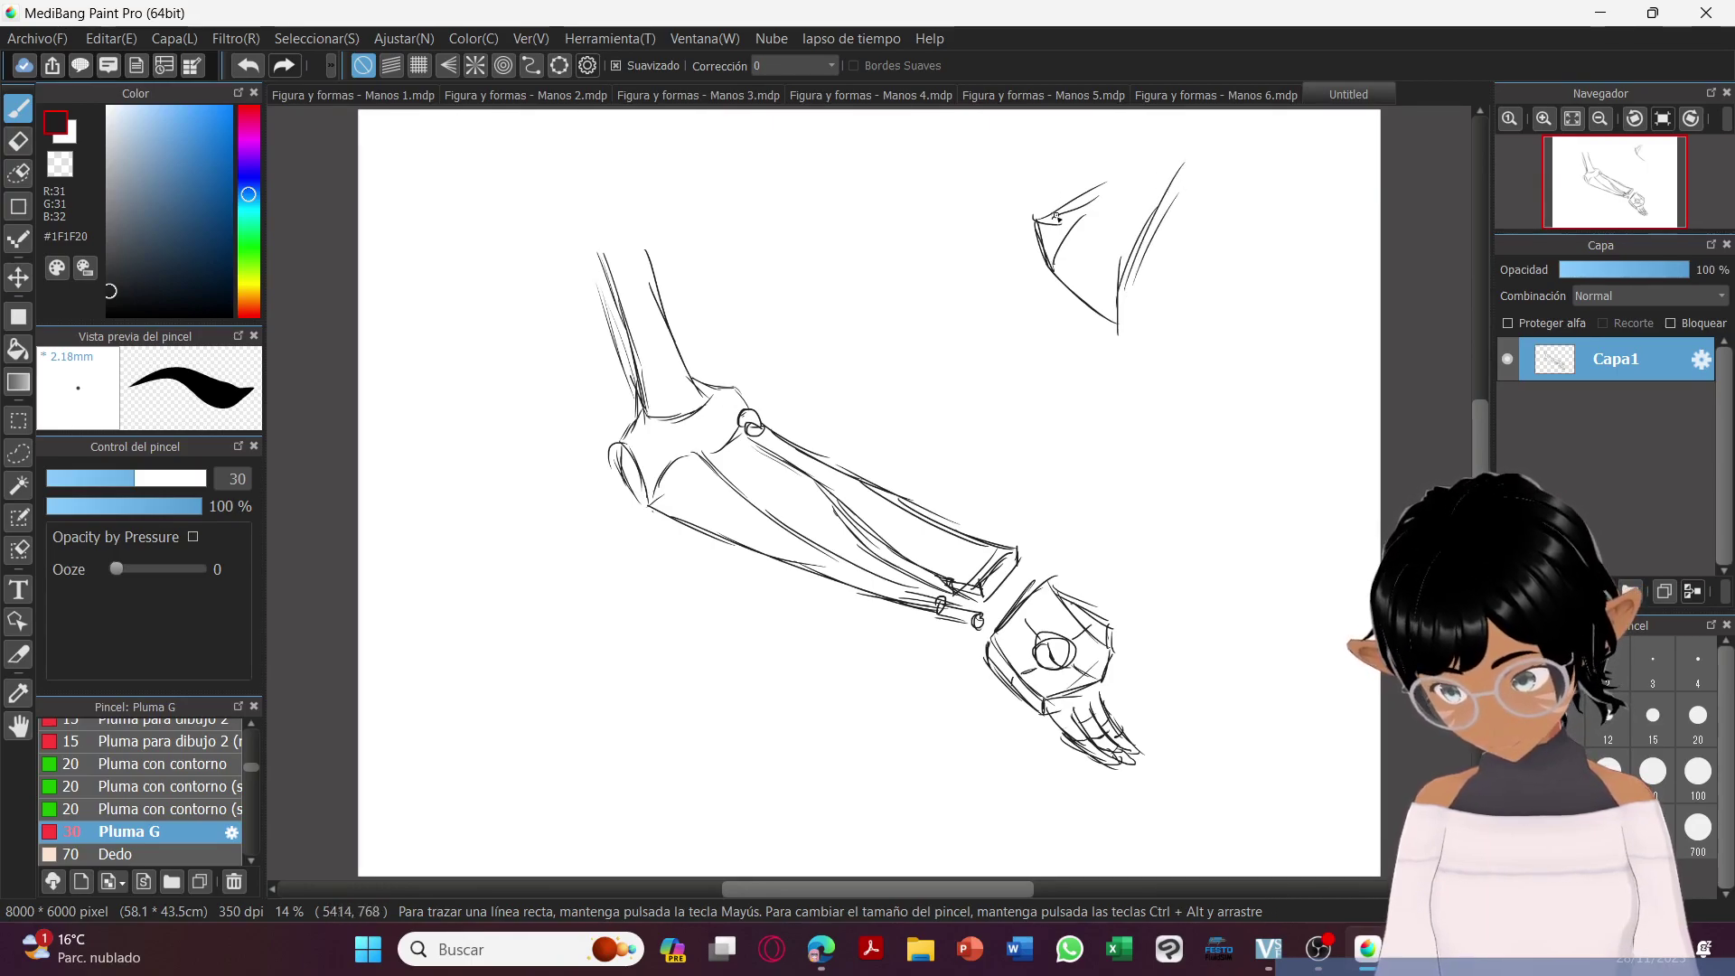
{"action": "mouse_move", "coordinate": [1035, 239]}
{"action": "left_mouse_down"}
{"action": "mouse_move", "coordinate": [1020, 246]}
{"action": "mouse_move", "coordinate": [1034, 287]}
{"action": "mouse_move", "coordinate": [1108, 328]}
{"action": "left_mouse_up"}
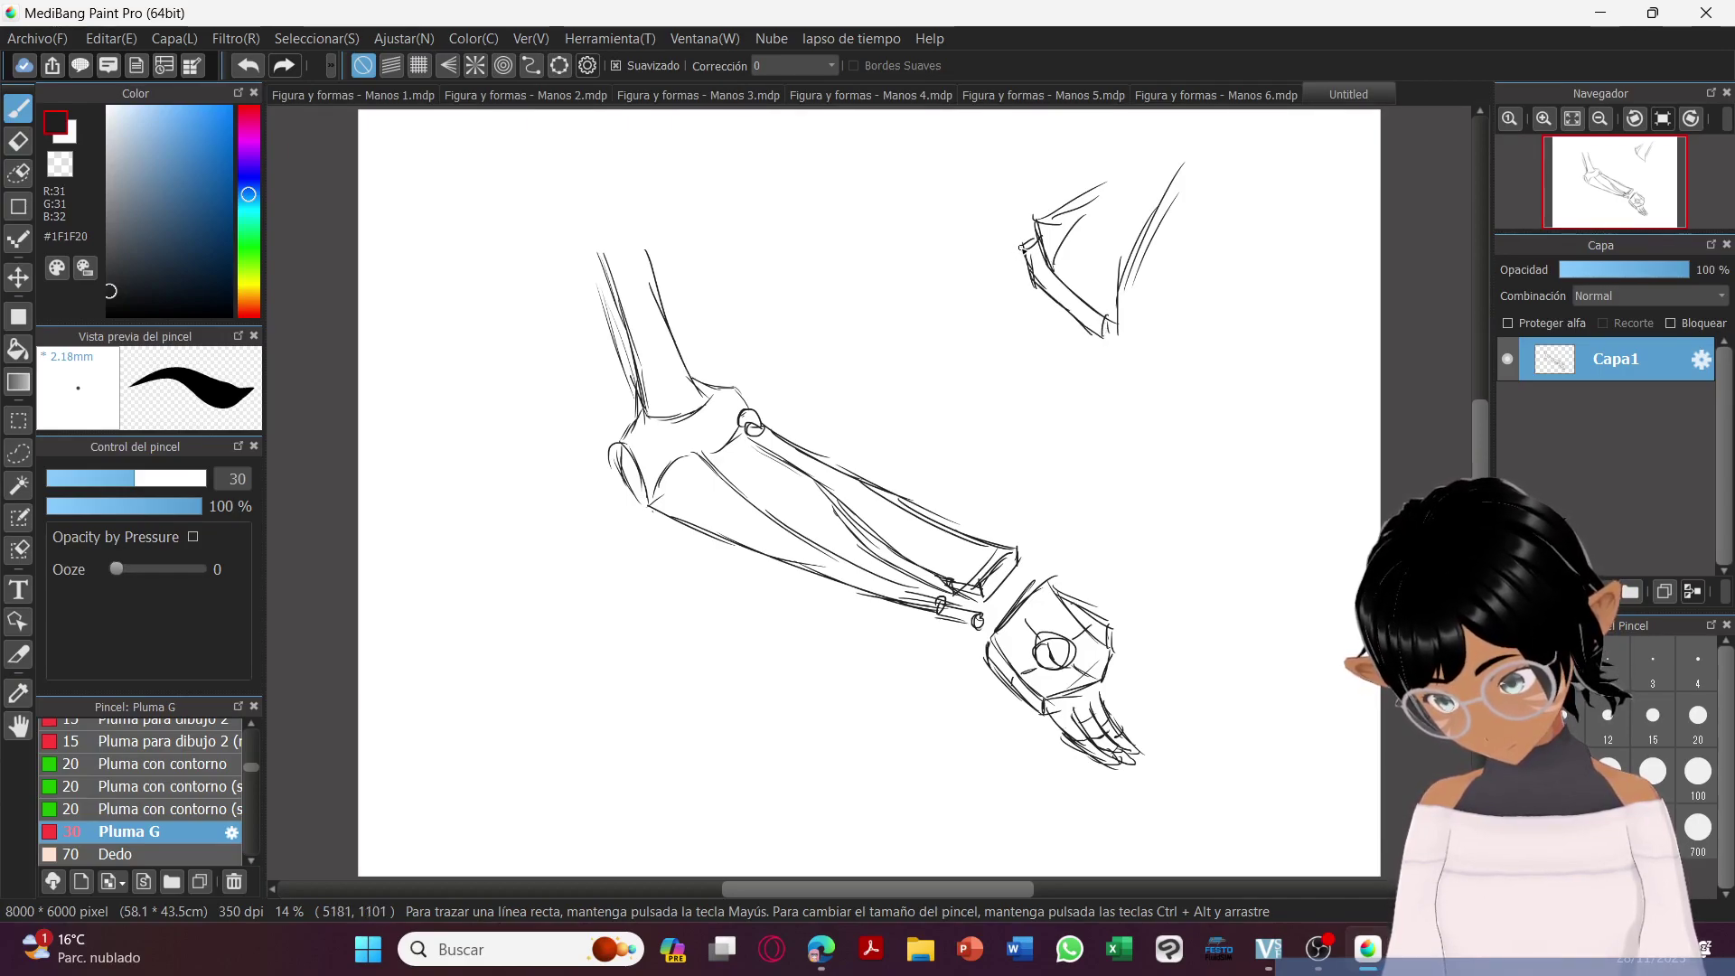
Draw an angular block palm below the upper-right wrist, with a narrow side face showing its thickness.
{"action": "mouse_move", "coordinate": [1021, 244]}
{"action": "left_mouse_down"}
{"action": "mouse_move", "coordinate": [963, 312]}
{"action": "mouse_move", "coordinate": [965, 350]}
{"action": "mouse_move", "coordinate": [1053, 416]}
{"action": "left_mouse_up"}
{"action": "mouse_move", "coordinate": [1104, 343]}
{"action": "left_mouse_down"}
{"action": "mouse_move", "coordinate": [1051, 423]}
{"action": "mouse_move", "coordinate": [1087, 412]}
{"action": "left_mouse_up"}
{"action": "left_click_drag", "start_coordinate": [1055, 420], "coordinate": [1108, 394]}
{"action": "left_click_drag", "start_coordinate": [1108, 334], "coordinate": [1094, 413]}
{"action": "left_click_drag", "start_coordinate": [1106, 346], "coordinate": [1095, 414]}
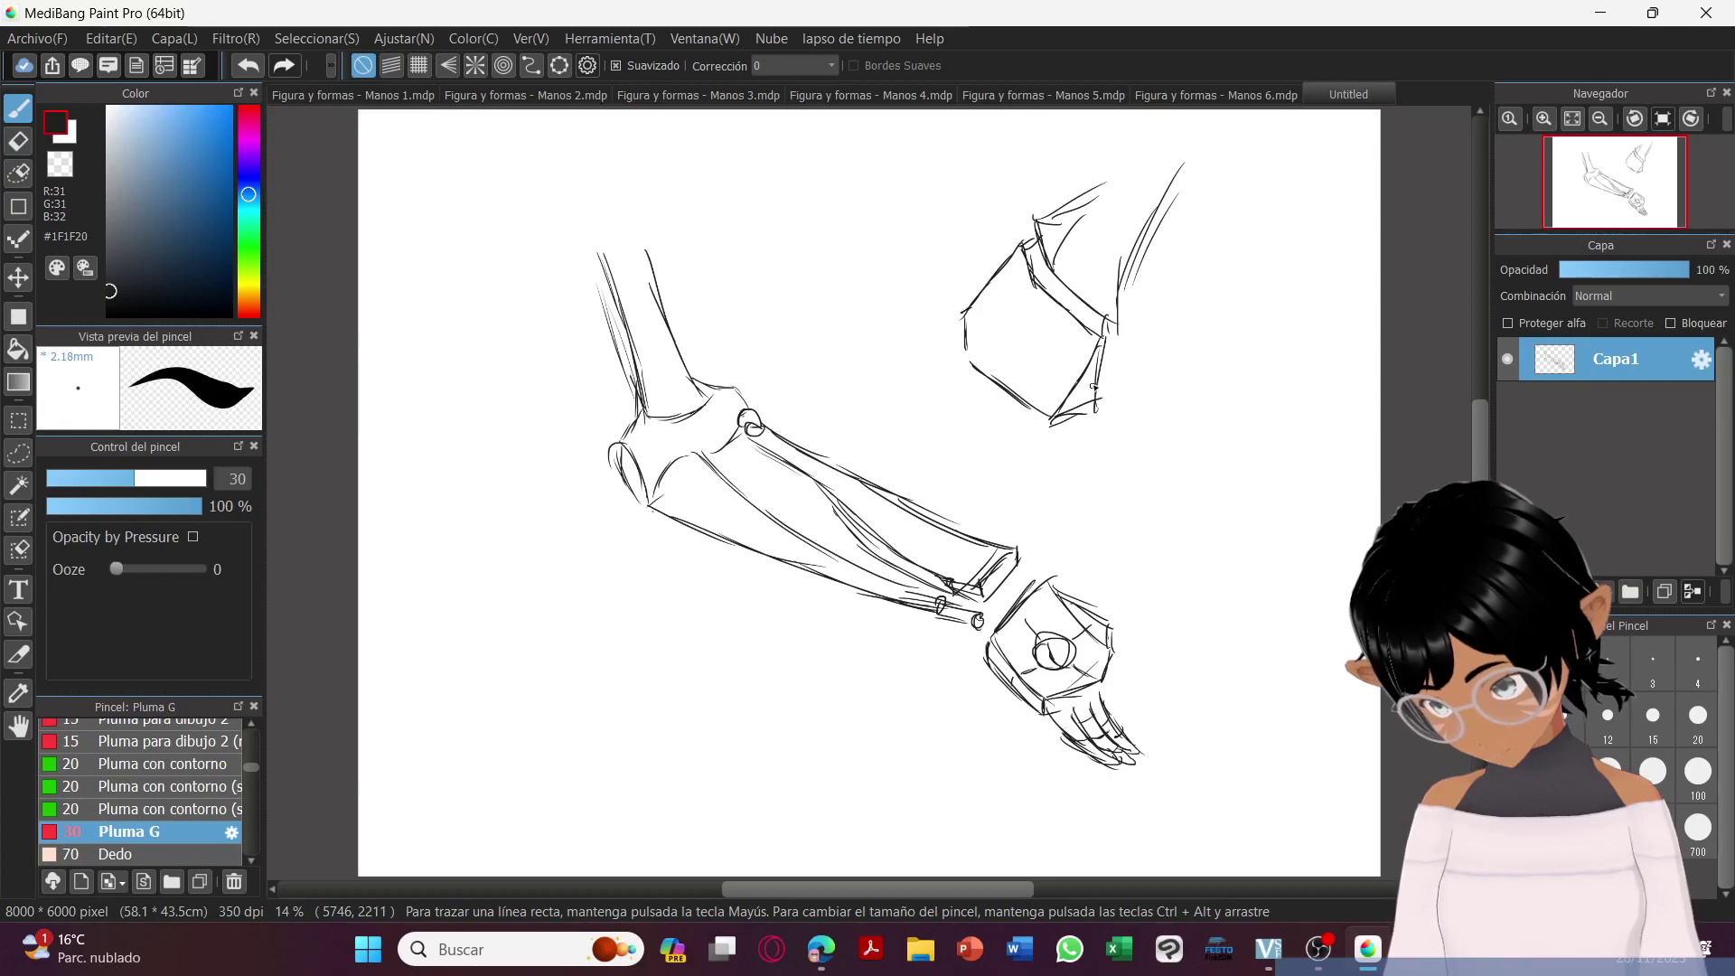
Add a central circle and dividing lines to the upper-right palm, and clean up the circle with the Eraser.
{"action": "mouse_move", "coordinate": [1025, 368]}
{"action": "left_mouse_down"}
{"action": "mouse_move", "coordinate": [1035, 334]}
{"action": "mouse_move", "coordinate": [1016, 372]}
{"action": "mouse_move", "coordinate": [1052, 375]}
{"action": "mouse_move", "coordinate": [1044, 318]}
{"action": "mouse_move", "coordinate": [1016, 361]}
{"action": "left_mouse_up"}
{"action": "mouse_move", "coordinate": [1035, 266]}
{"action": "left_mouse_down"}
{"action": "mouse_move", "coordinate": [968, 361]}
{"action": "mouse_move", "coordinate": [1025, 284]}
{"action": "mouse_move", "coordinate": [1006, 310]}
{"action": "mouse_move", "coordinate": [1021, 343]}
{"action": "mouse_move", "coordinate": [1100, 383]}
{"action": "mouse_move", "coordinate": [1048, 337]}
{"action": "mouse_move", "coordinate": [1065, 310]}
{"action": "mouse_move", "coordinate": [1027, 381]}
{"action": "left_mouse_up"}
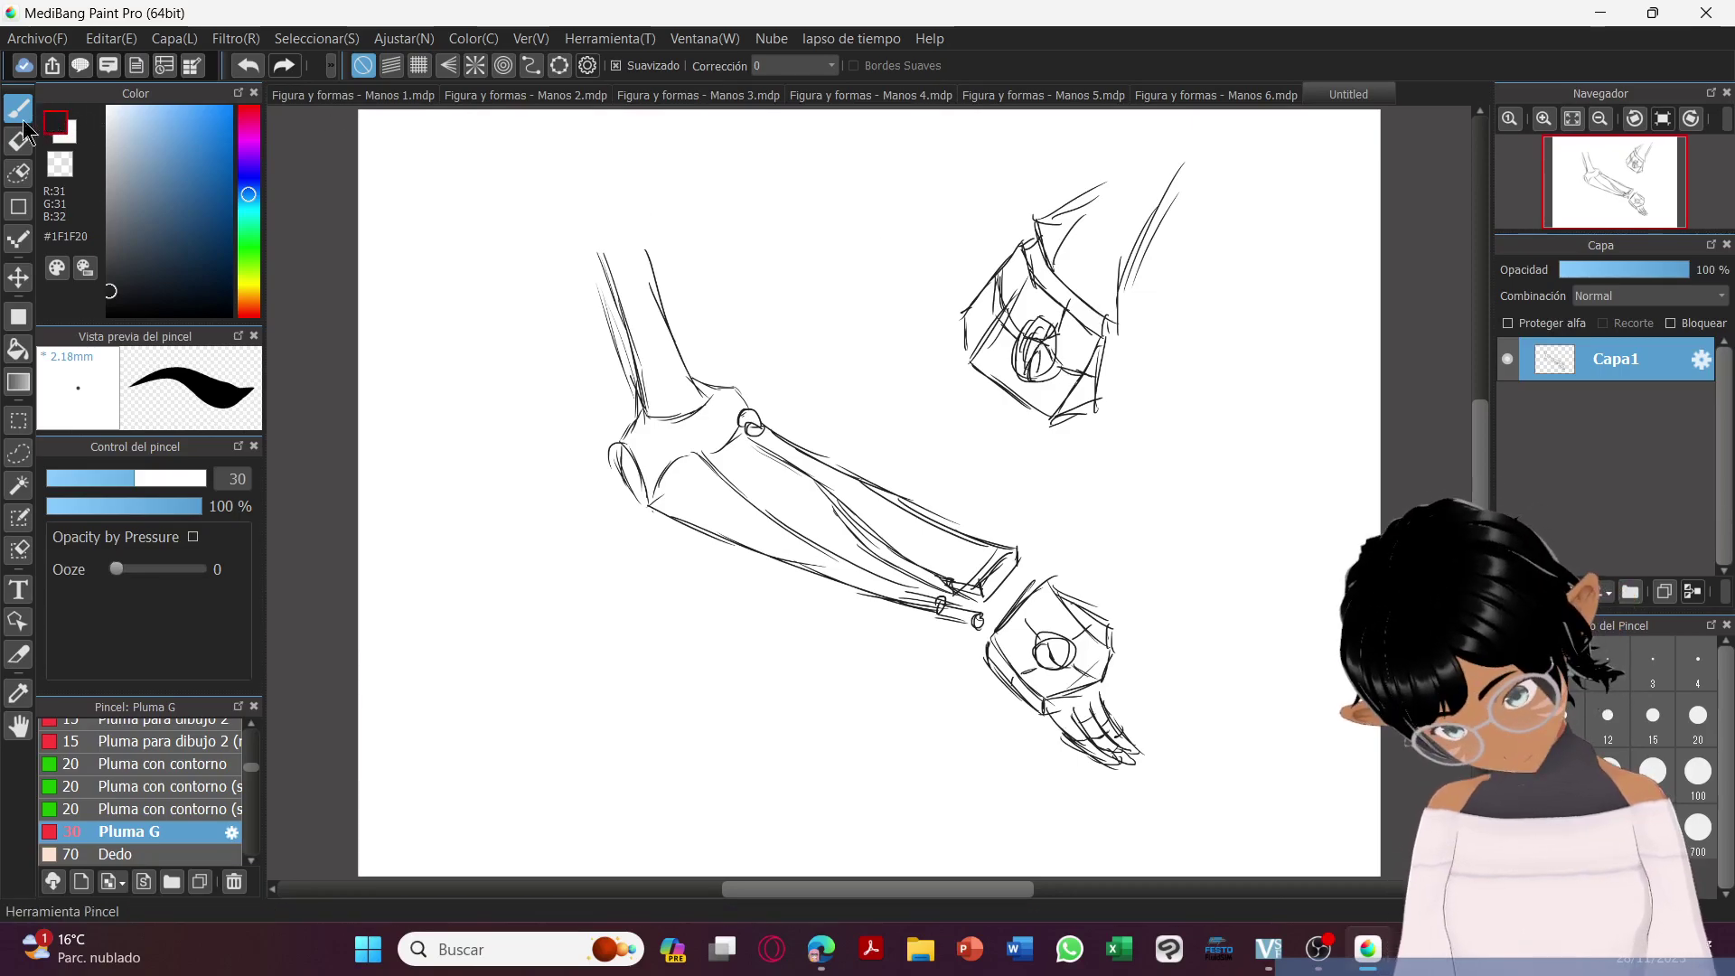
{"action": "key", "text": "e"}
{"action": "mouse_move", "coordinate": [1003, 343]}
{"action": "left_mouse_down"}
{"action": "mouse_move", "coordinate": [1041, 354]}
{"action": "mouse_move", "coordinate": [1037, 372]}
{"action": "mouse_move", "coordinate": [1053, 341]}
{"action": "left_mouse_up"}
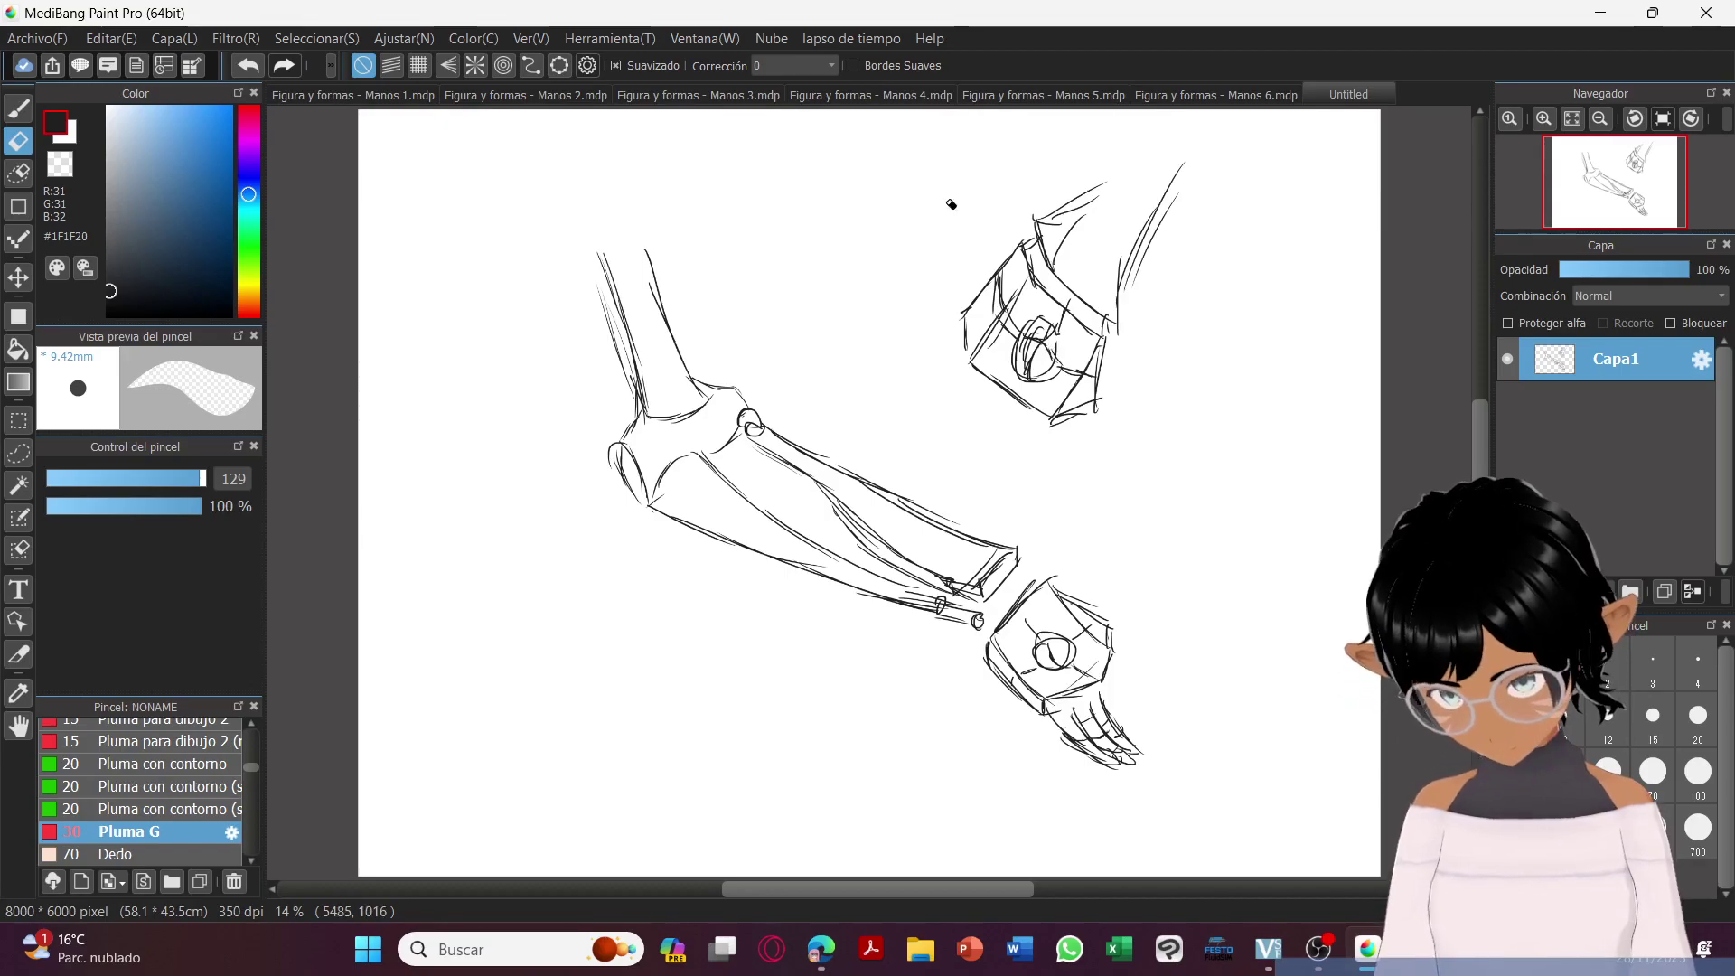
{"action": "key", "text": "b"}
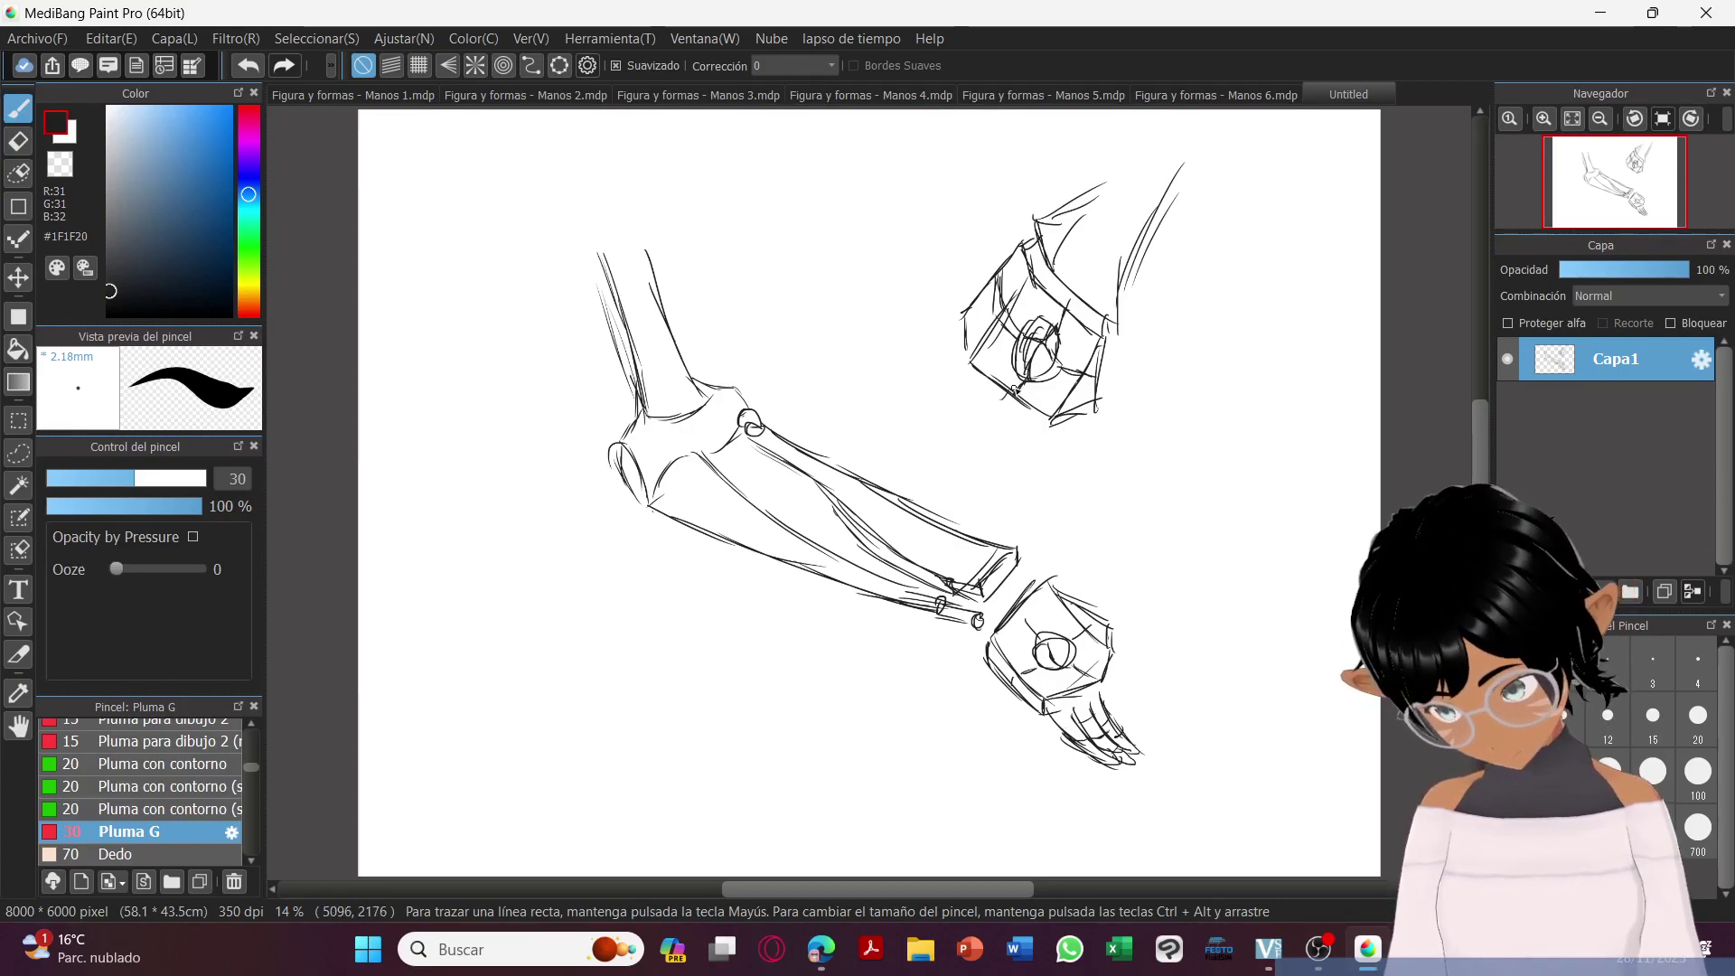
Draw rounded finger segments on both sides of the upper-right palm, curving inward below it.
{"action": "mouse_move", "coordinate": [961, 311]}
{"action": "left_mouse_down"}
{"action": "mouse_move", "coordinate": [950, 425]}
{"action": "mouse_move", "coordinate": [956, 404]}
{"action": "mouse_move", "coordinate": [980, 465]}
{"action": "left_mouse_up"}
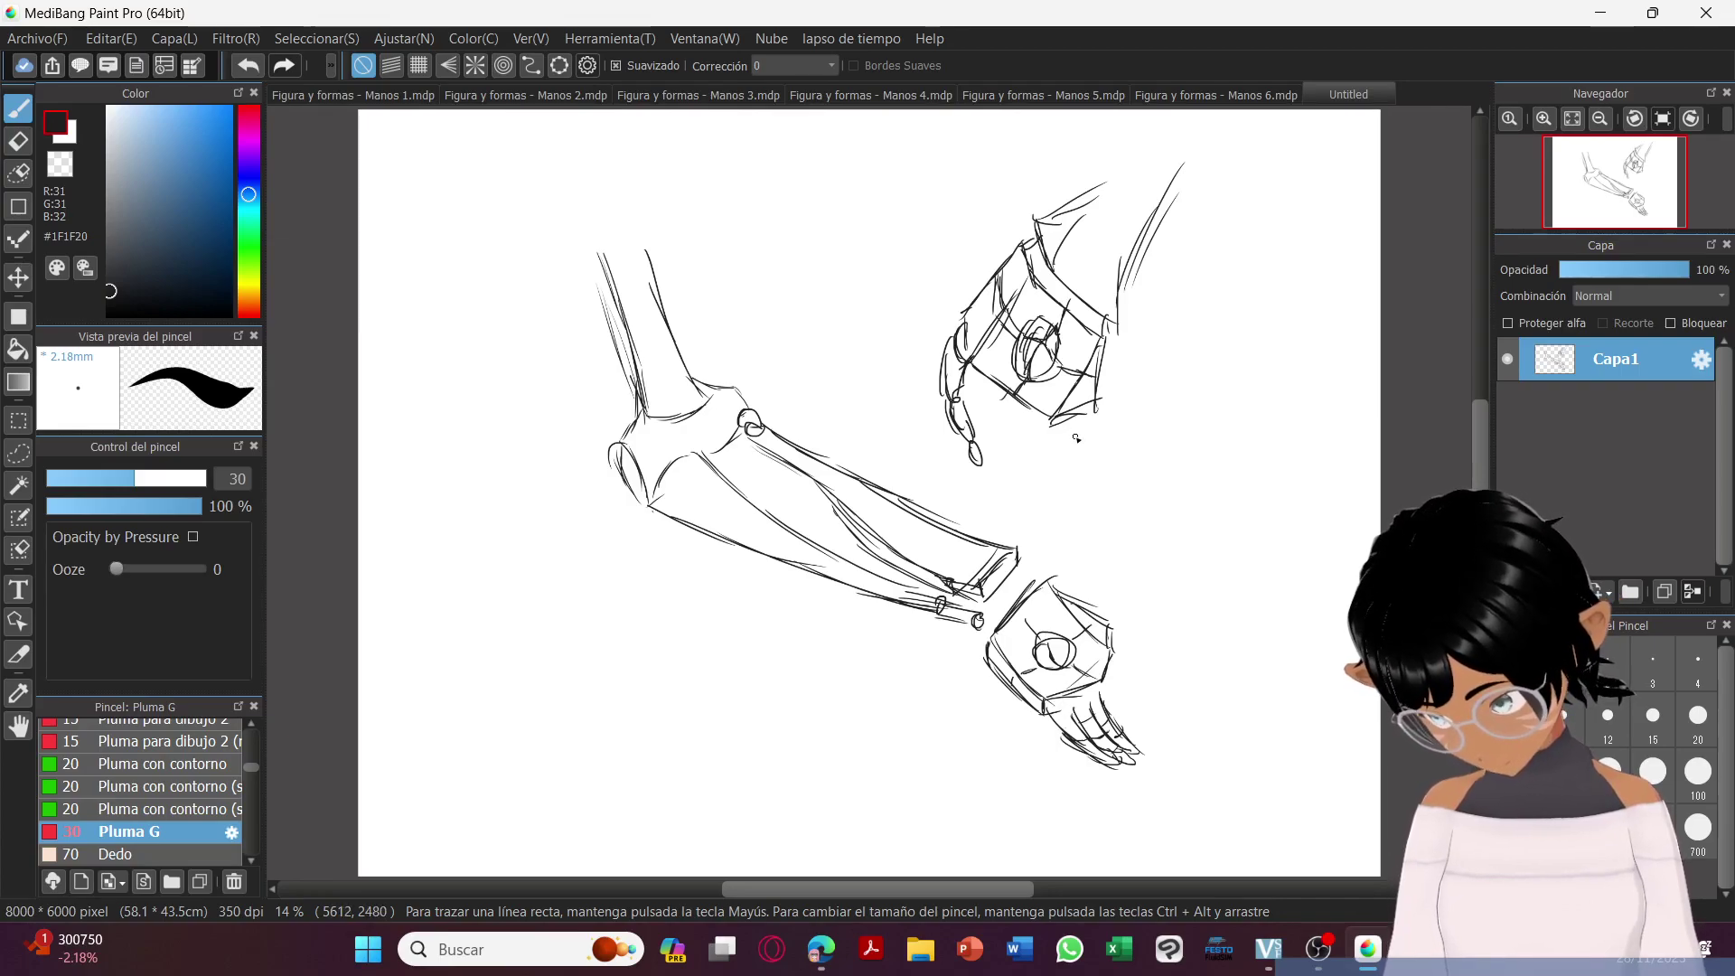
{"action": "left_click_drag", "start_coordinate": [1075, 432], "coordinate": [1013, 488]}
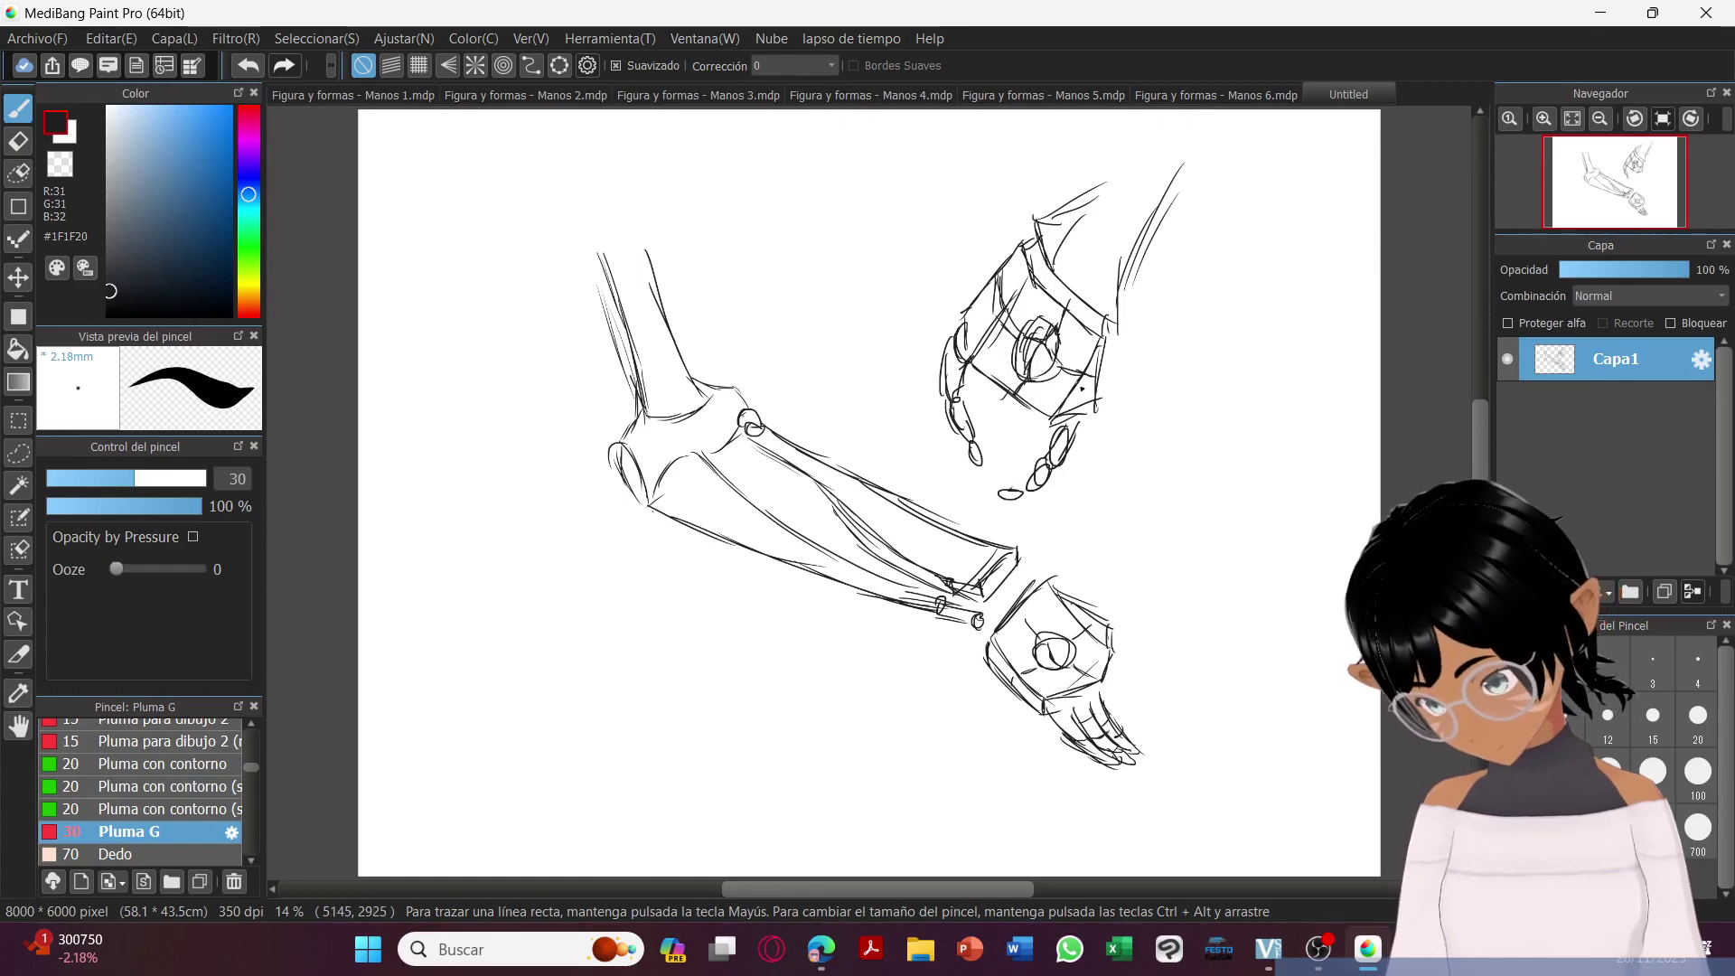
{"action": "mouse_move", "coordinate": [949, 403]}
{"action": "left_mouse_down"}
{"action": "mouse_move", "coordinate": [944, 452]}
{"action": "mouse_move", "coordinate": [980, 495]}
{"action": "left_mouse_up"}
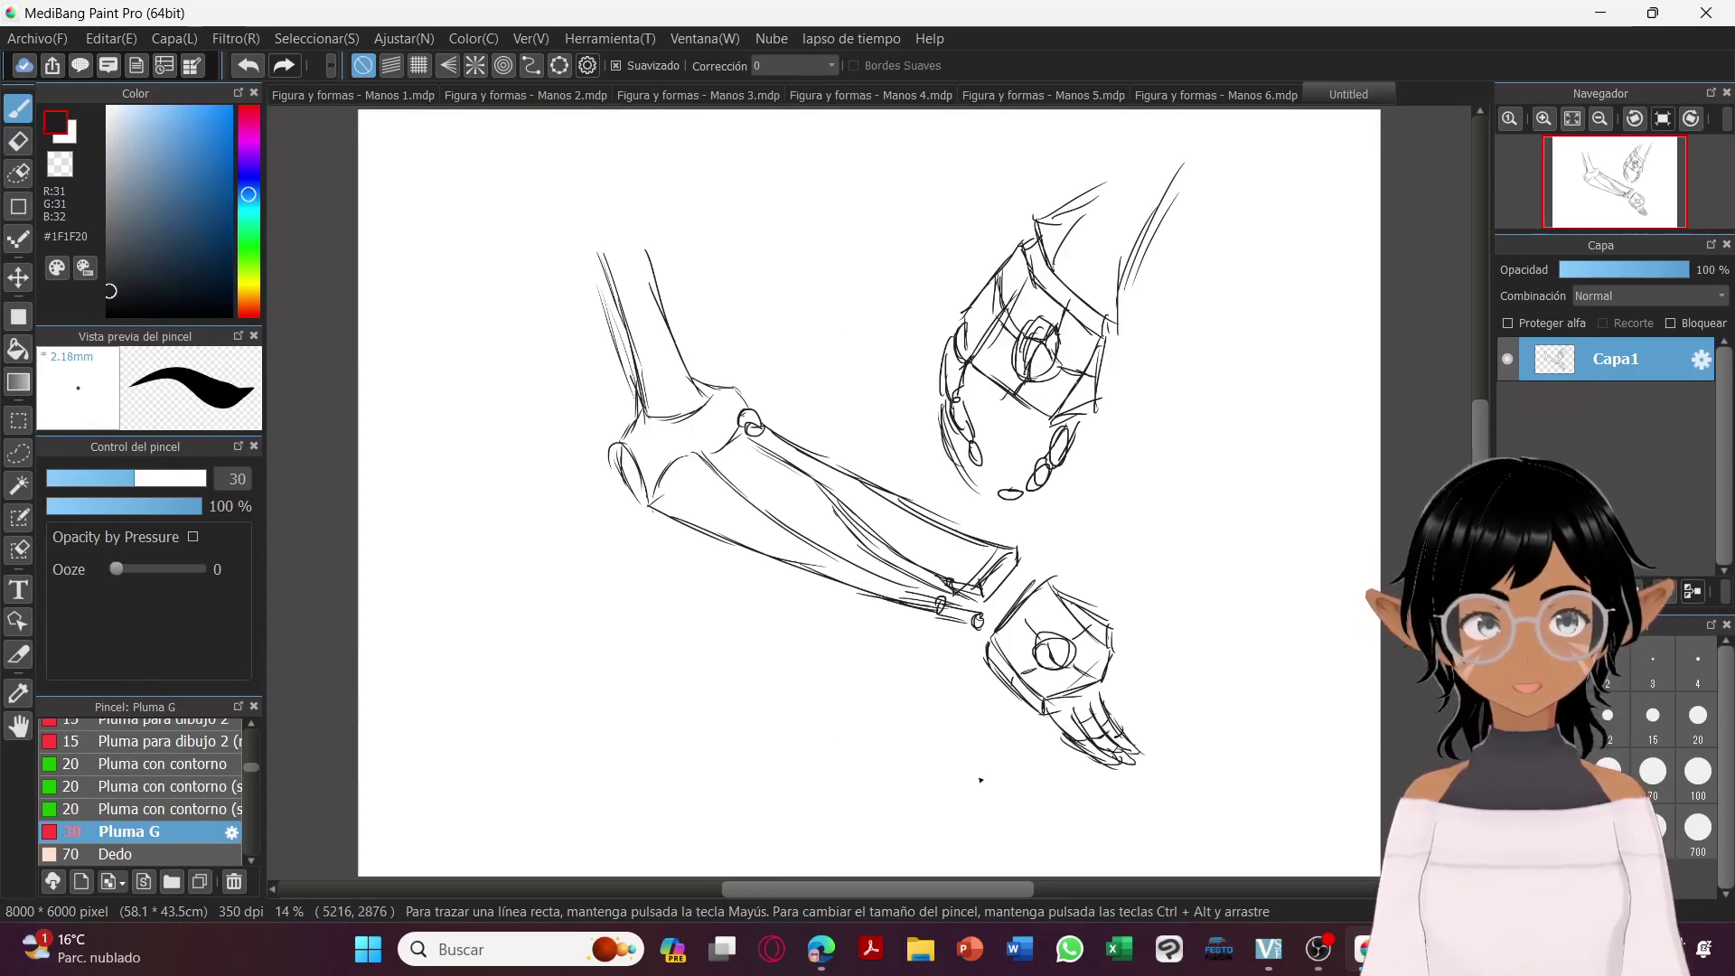
Save the sheet in the Practica folder as Figura y formas - Manos 7 in MediBang Paint Pro (*.mdp) format.
{"action": "left_click", "coordinate": [47, 34]}
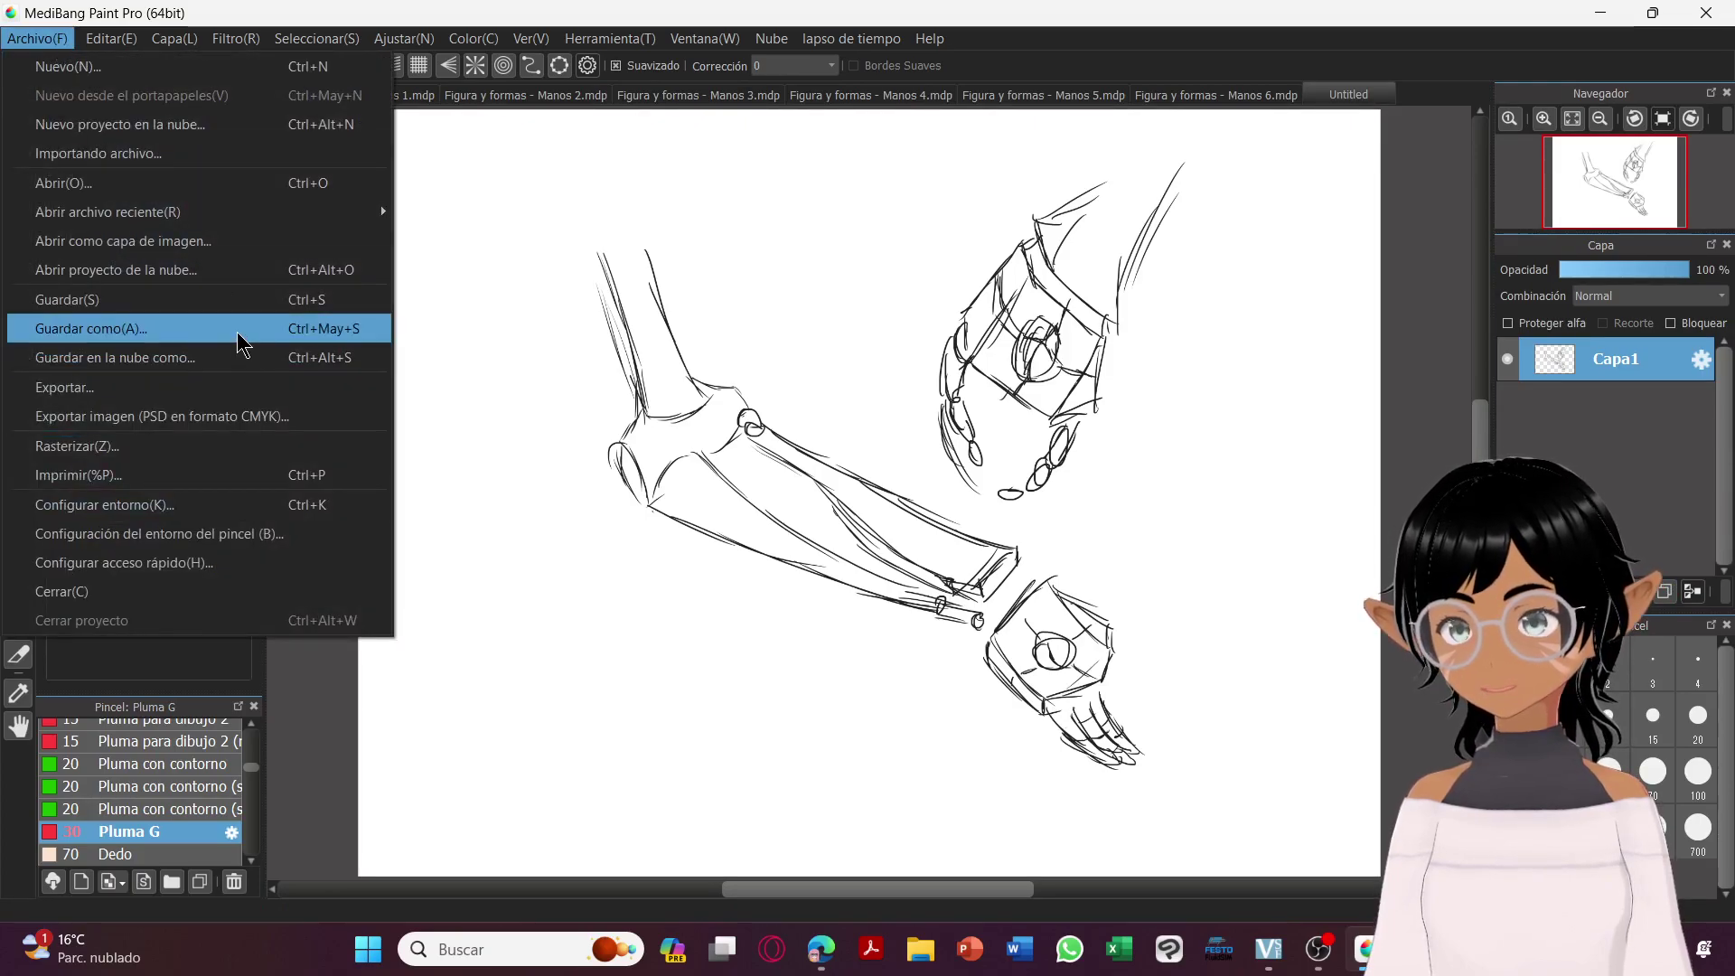
{"action": "left_click", "coordinate": [202, 332]}
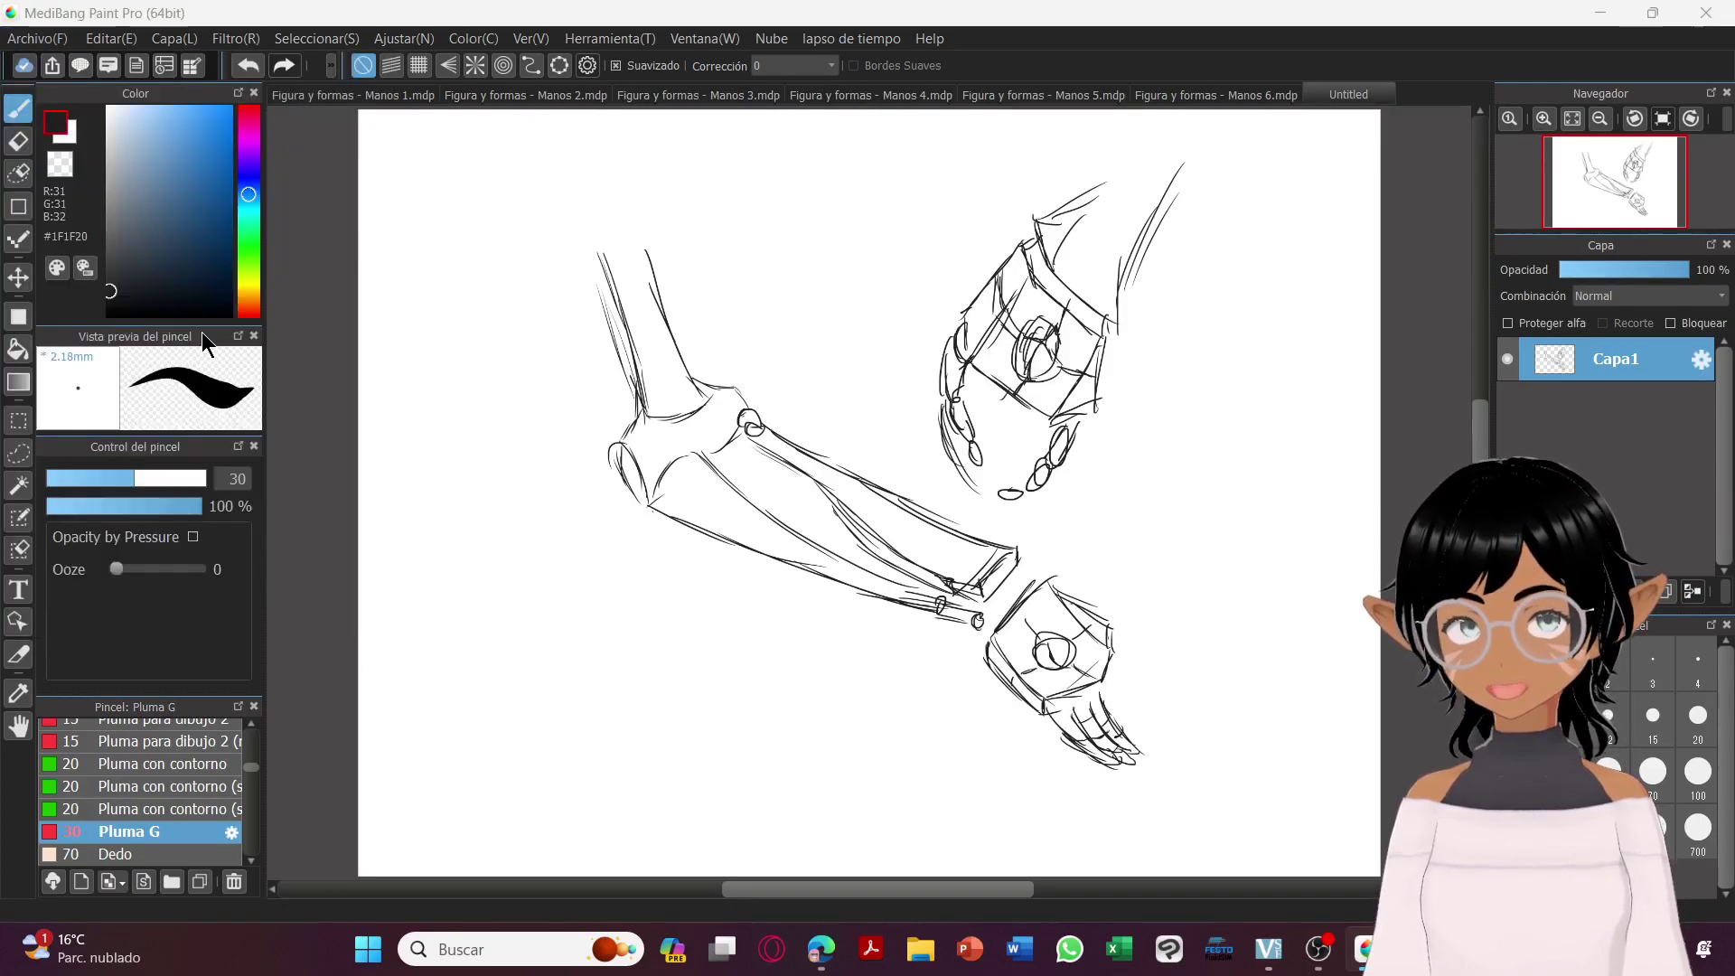
{"action": "scroll", "coordinate": [555, 363], "scroll_direction": "down", "scroll_amount": 15}
{"action": "scroll", "coordinate": [555, 364], "scroll_direction": "down", "scroll_amount": 5}
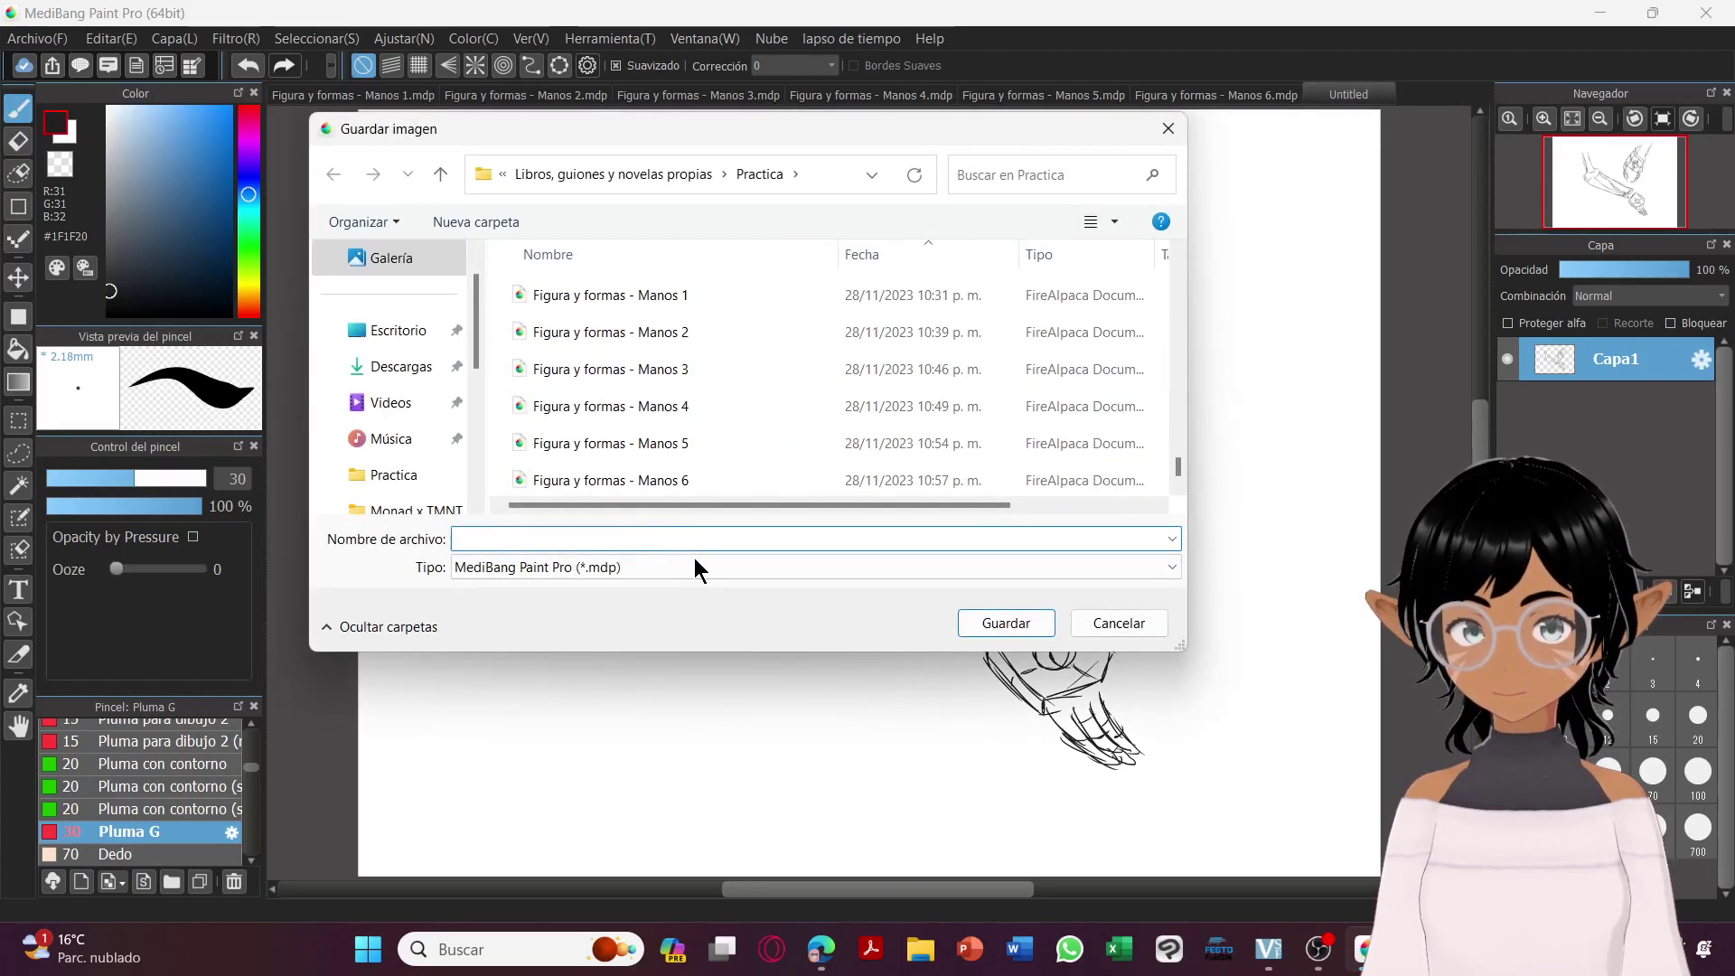
{"action": "mouse_move", "coordinate": [687, 481]}
{"action": "left_mouse_down"}
{"action": "mouse_move", "coordinate": [677, 547]}
{"action": "mouse_move", "coordinate": [692, 479]}
{"action": "left_mouse_up"}
{"action": "left_click", "coordinate": [668, 537]}
{"action": "double_click", "coordinate": [668, 537]}
{"action": "type", "text": "7"}
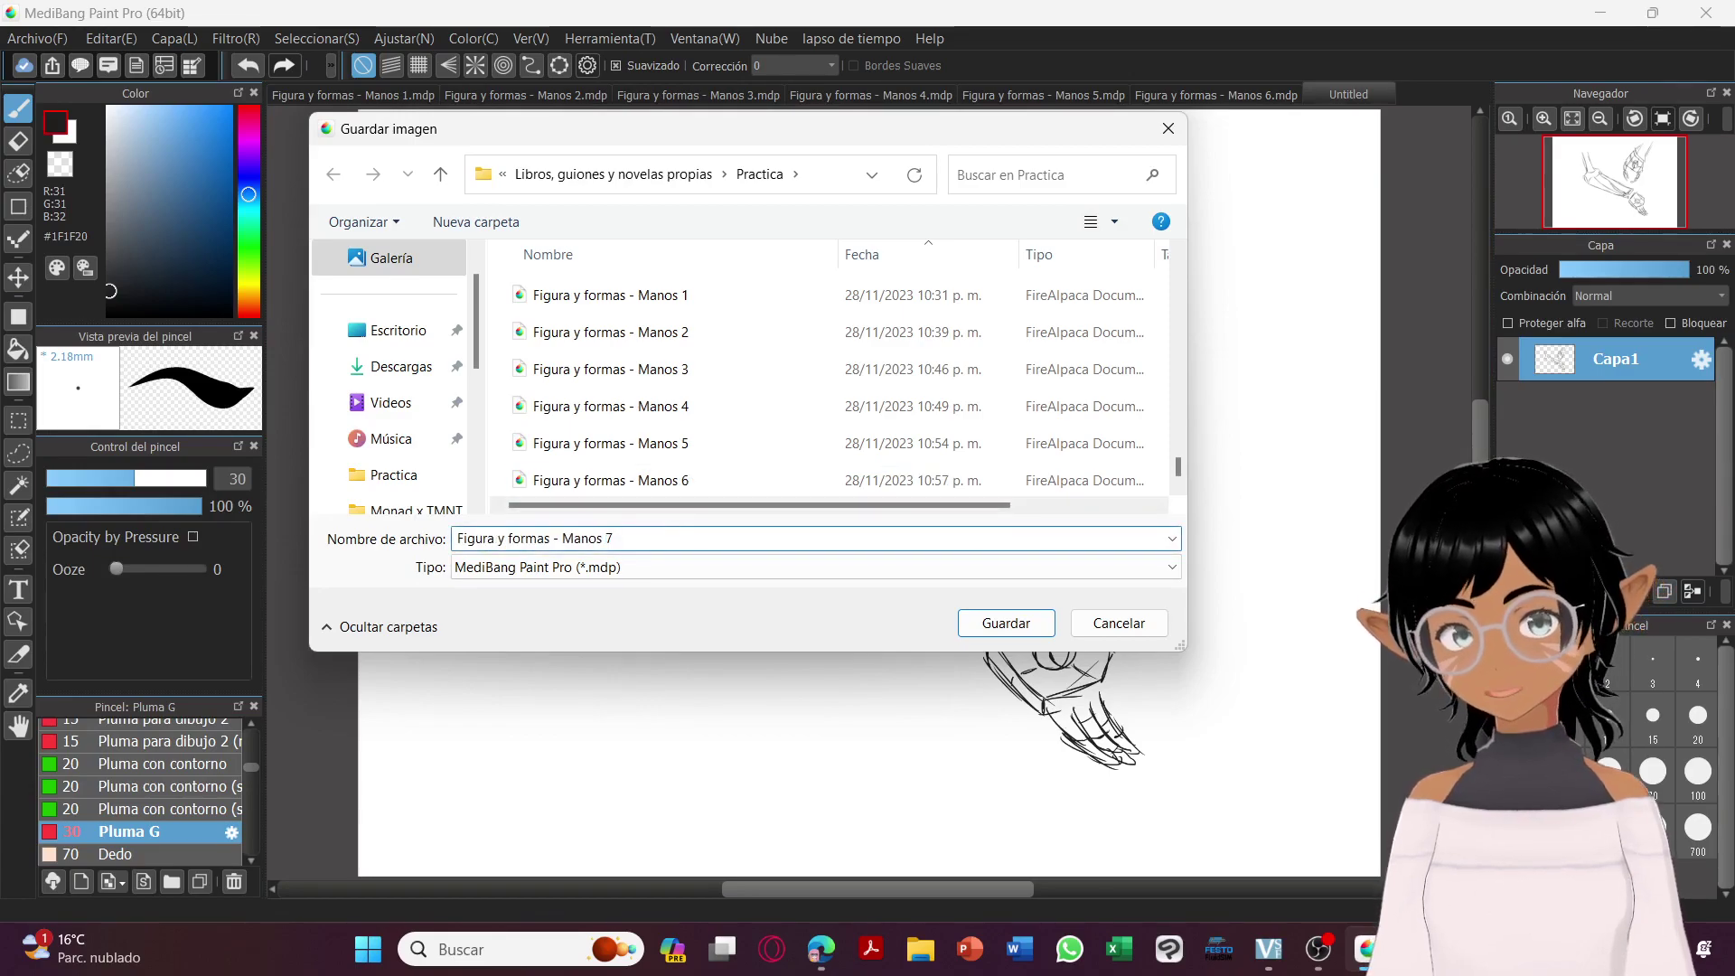
{"action": "key", "text": "Return"}
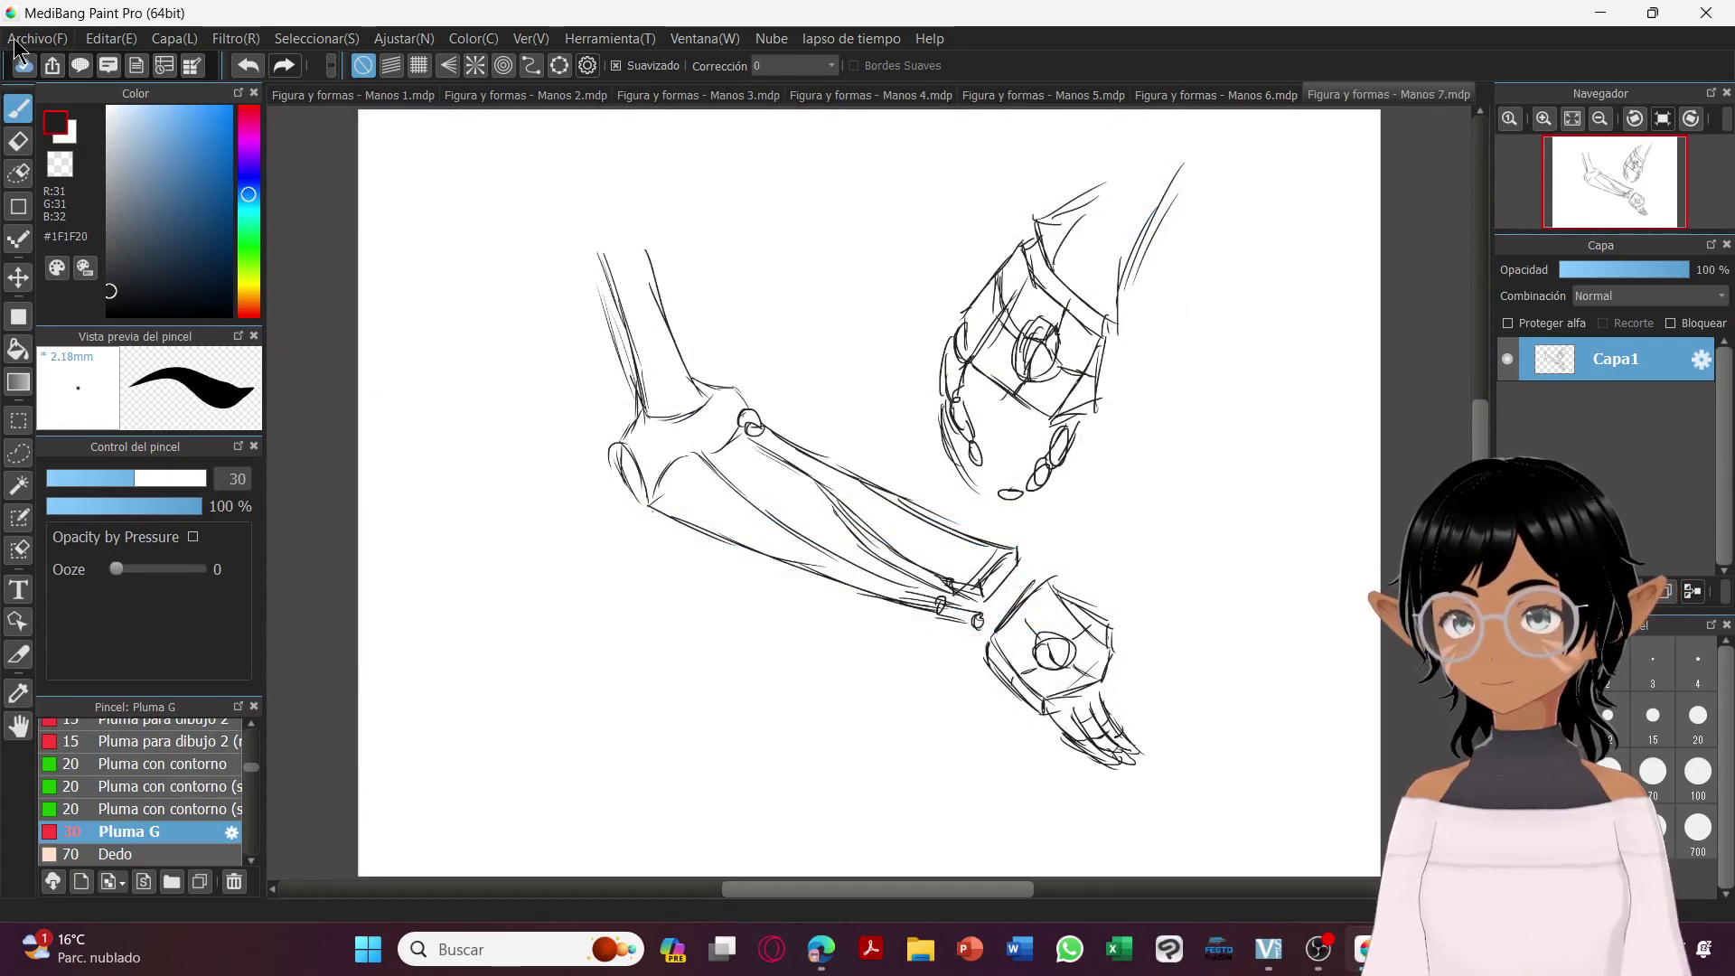
Create another blank image of 8000 × 6000 px at 350 dpi for the next hand study.
{"action": "left_click", "coordinate": [17, 43]}
{"action": "left_click", "coordinate": [65, 67]}
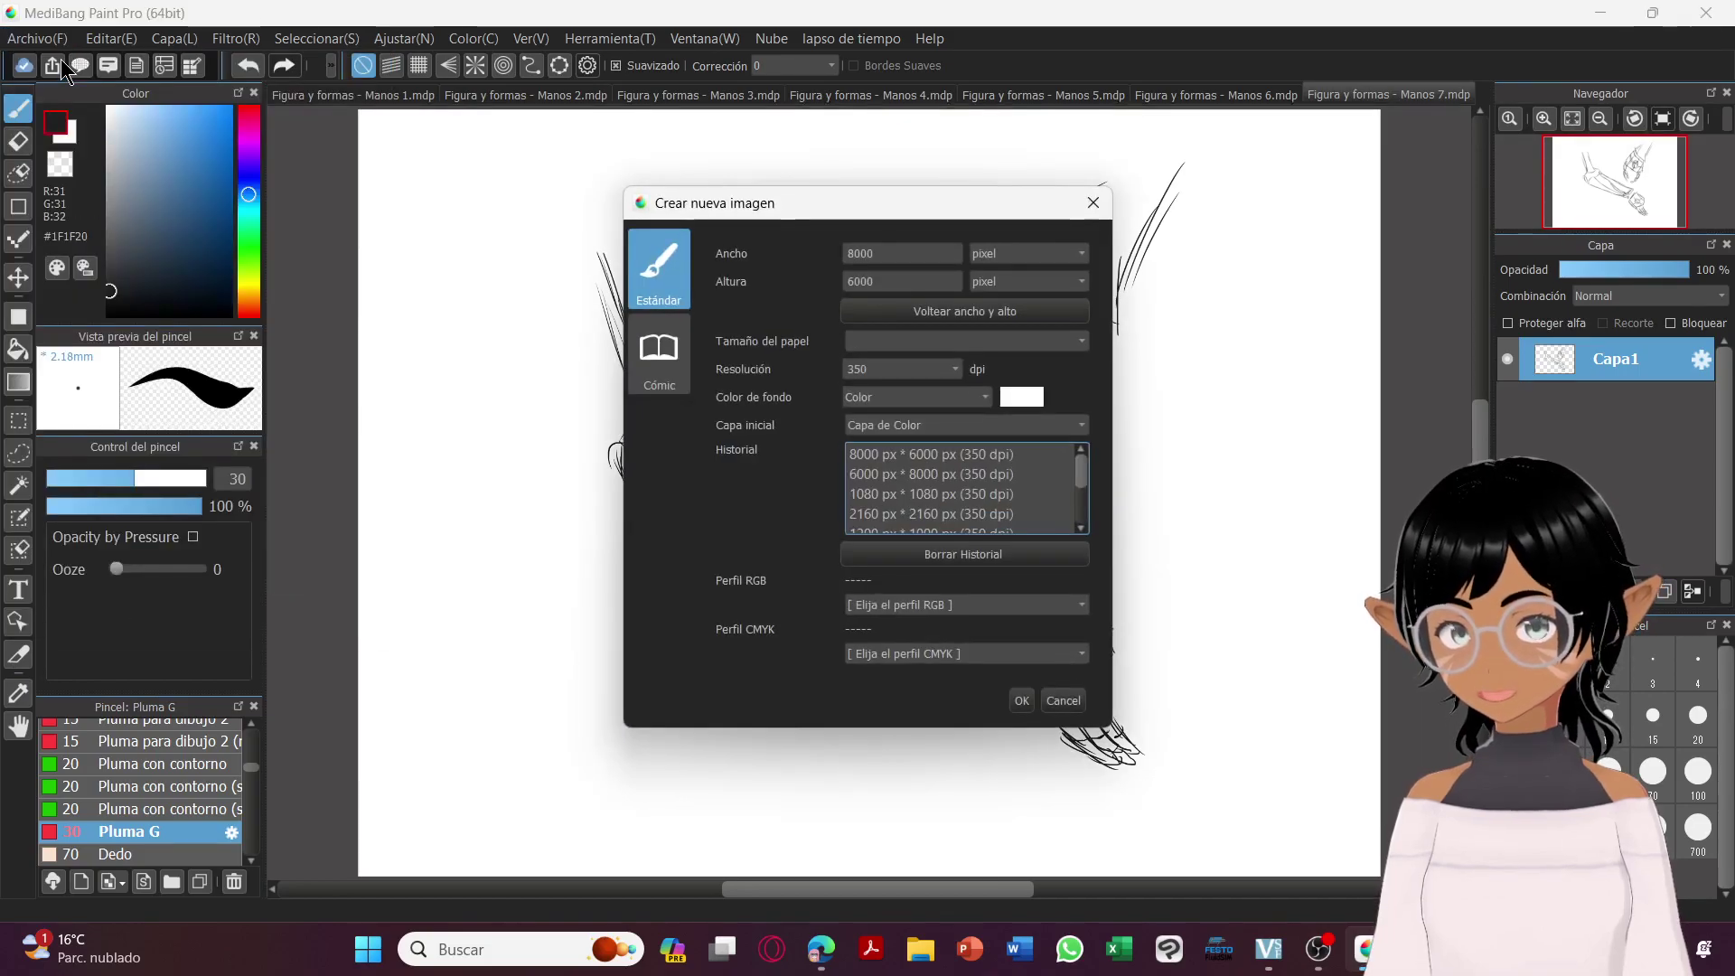
{"action": "key", "text": "Return"}
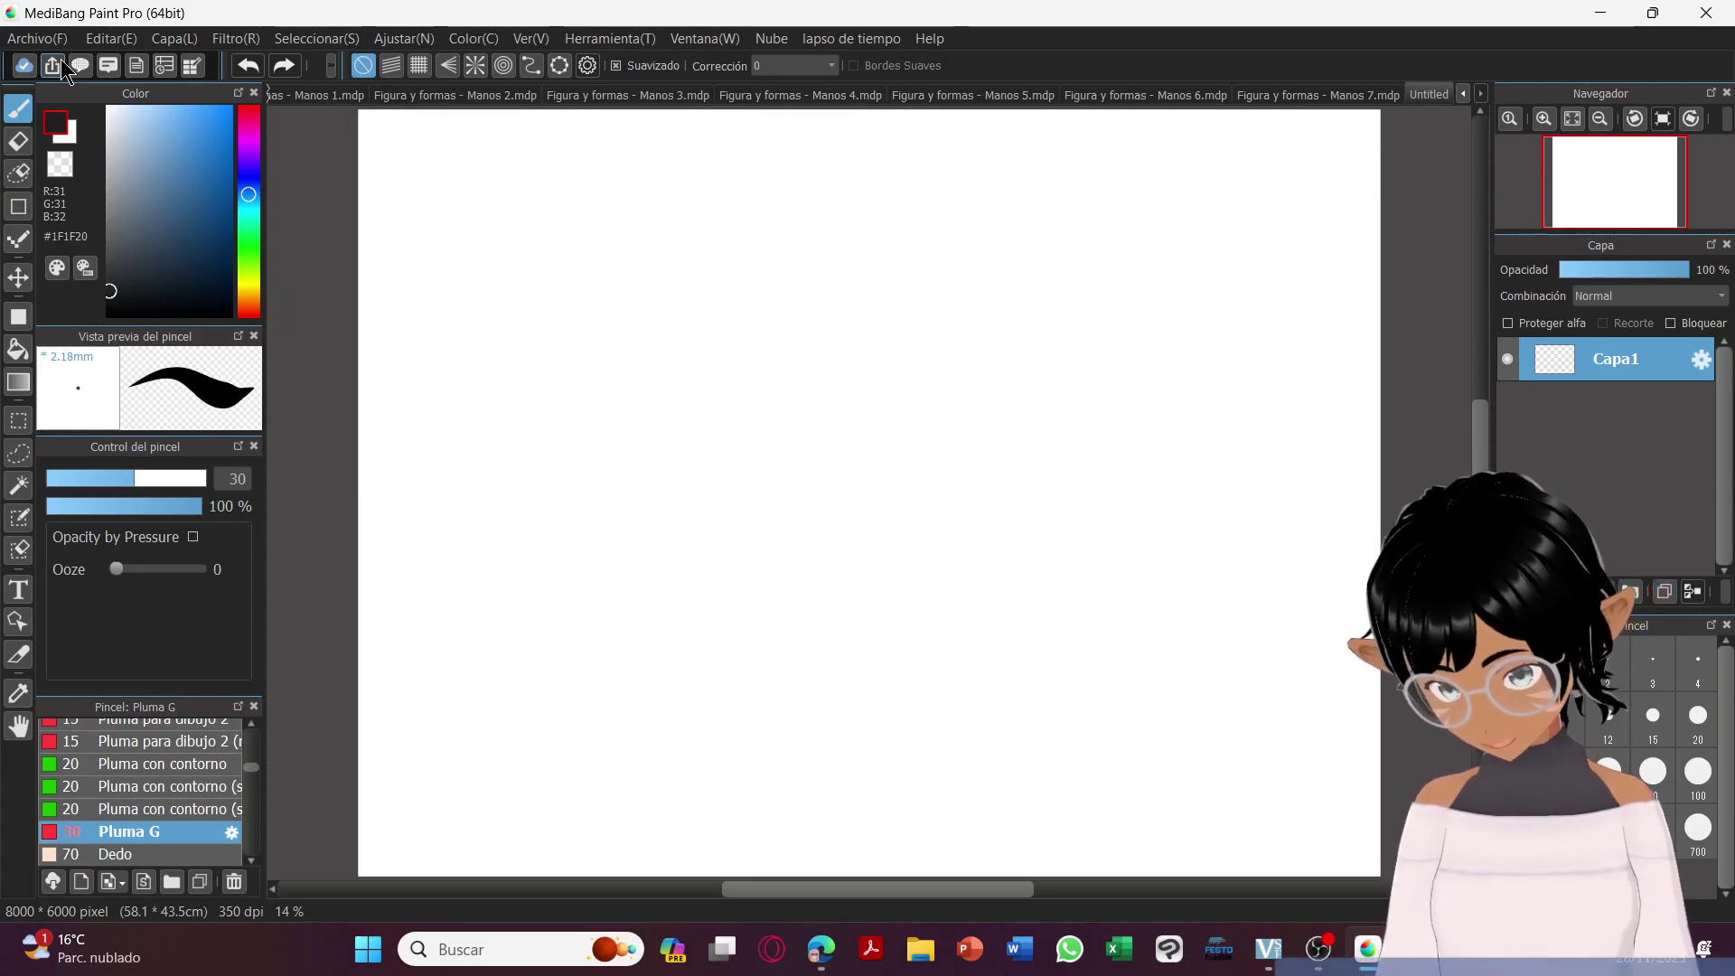
Handwrite the title "La mano" and sketch the wrist as a circle crossed by horizontal bands and a vertical centre line.
{"action": "mouse_move", "coordinate": [387, 143]}
{"action": "left_mouse_down"}
{"action": "mouse_move", "coordinate": [448, 186]}
{"action": "mouse_move", "coordinate": [542, 172]}
{"action": "mouse_move", "coordinate": [607, 188]}
{"action": "left_mouse_up"}
{"action": "mouse_move", "coordinate": [632, 166]}
{"action": "left_mouse_down"}
{"action": "mouse_move", "coordinate": [621, 183]}
{"action": "mouse_move", "coordinate": [634, 168]}
{"action": "left_mouse_up"}
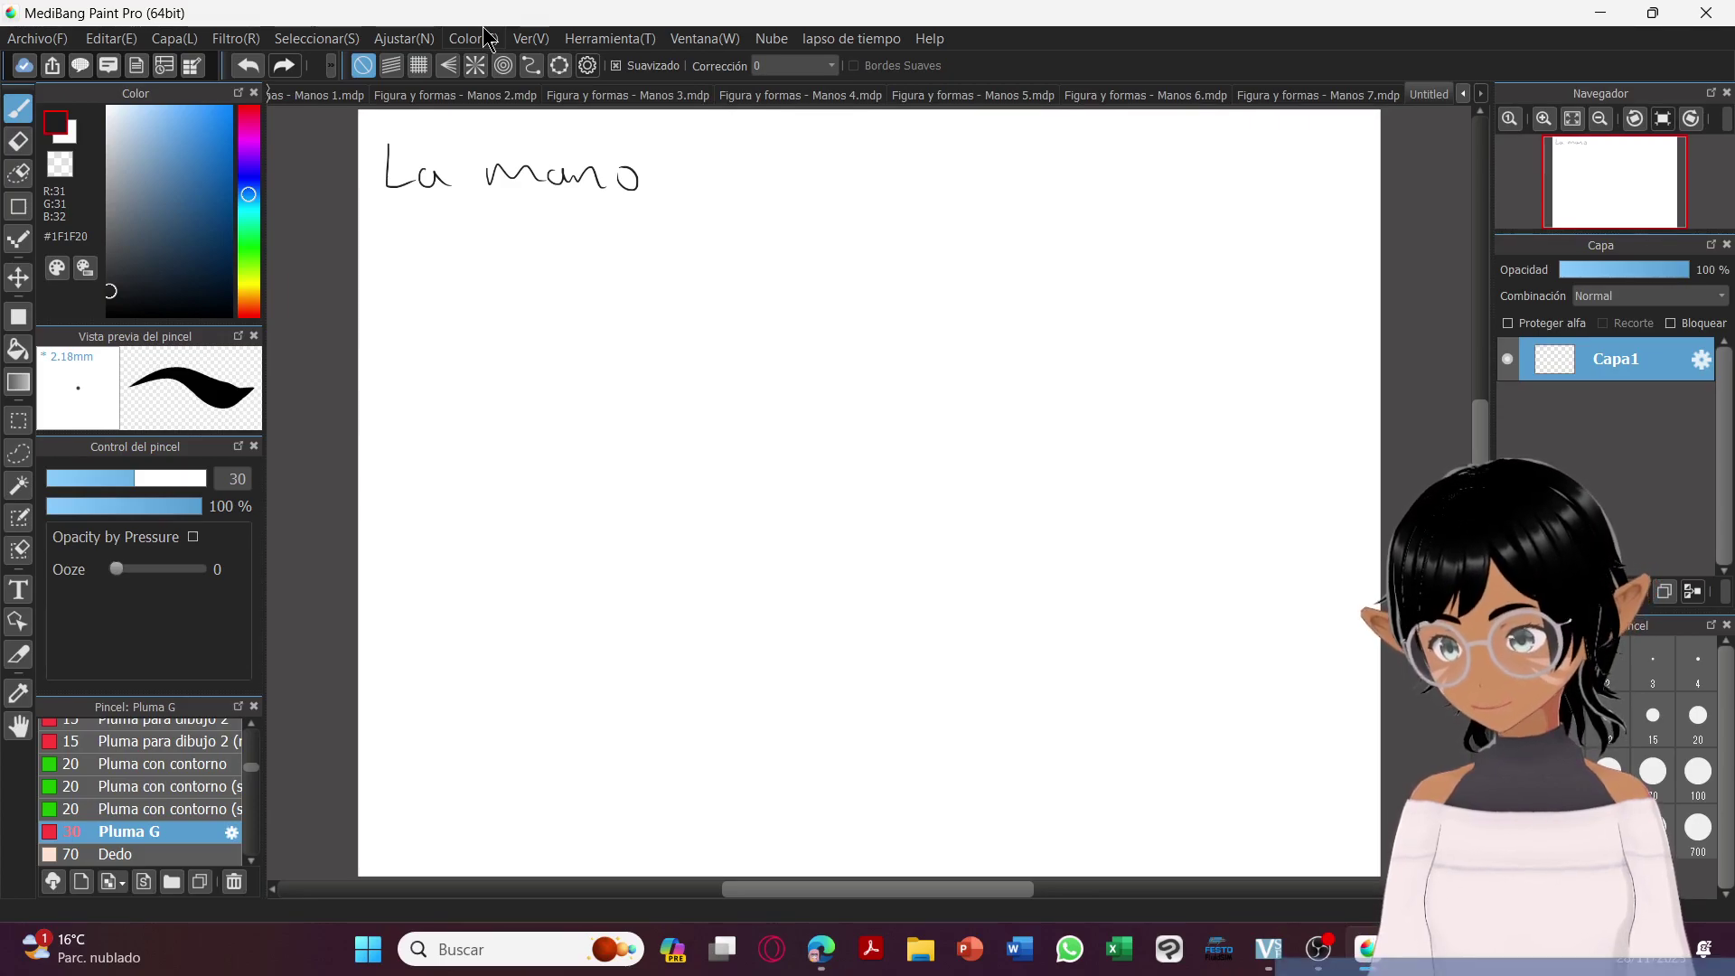
{"action": "mouse_move", "coordinate": [751, 262]}
{"action": "left_mouse_down"}
{"action": "mouse_move", "coordinate": [859, 302]}
{"action": "mouse_move", "coordinate": [831, 338]}
{"action": "mouse_move", "coordinate": [756, 238]}
{"action": "mouse_move", "coordinate": [832, 203]}
{"action": "mouse_move", "coordinate": [869, 303]}
{"action": "mouse_move", "coordinate": [764, 271]}
{"action": "mouse_move", "coordinate": [841, 267]}
{"action": "left_mouse_up"}
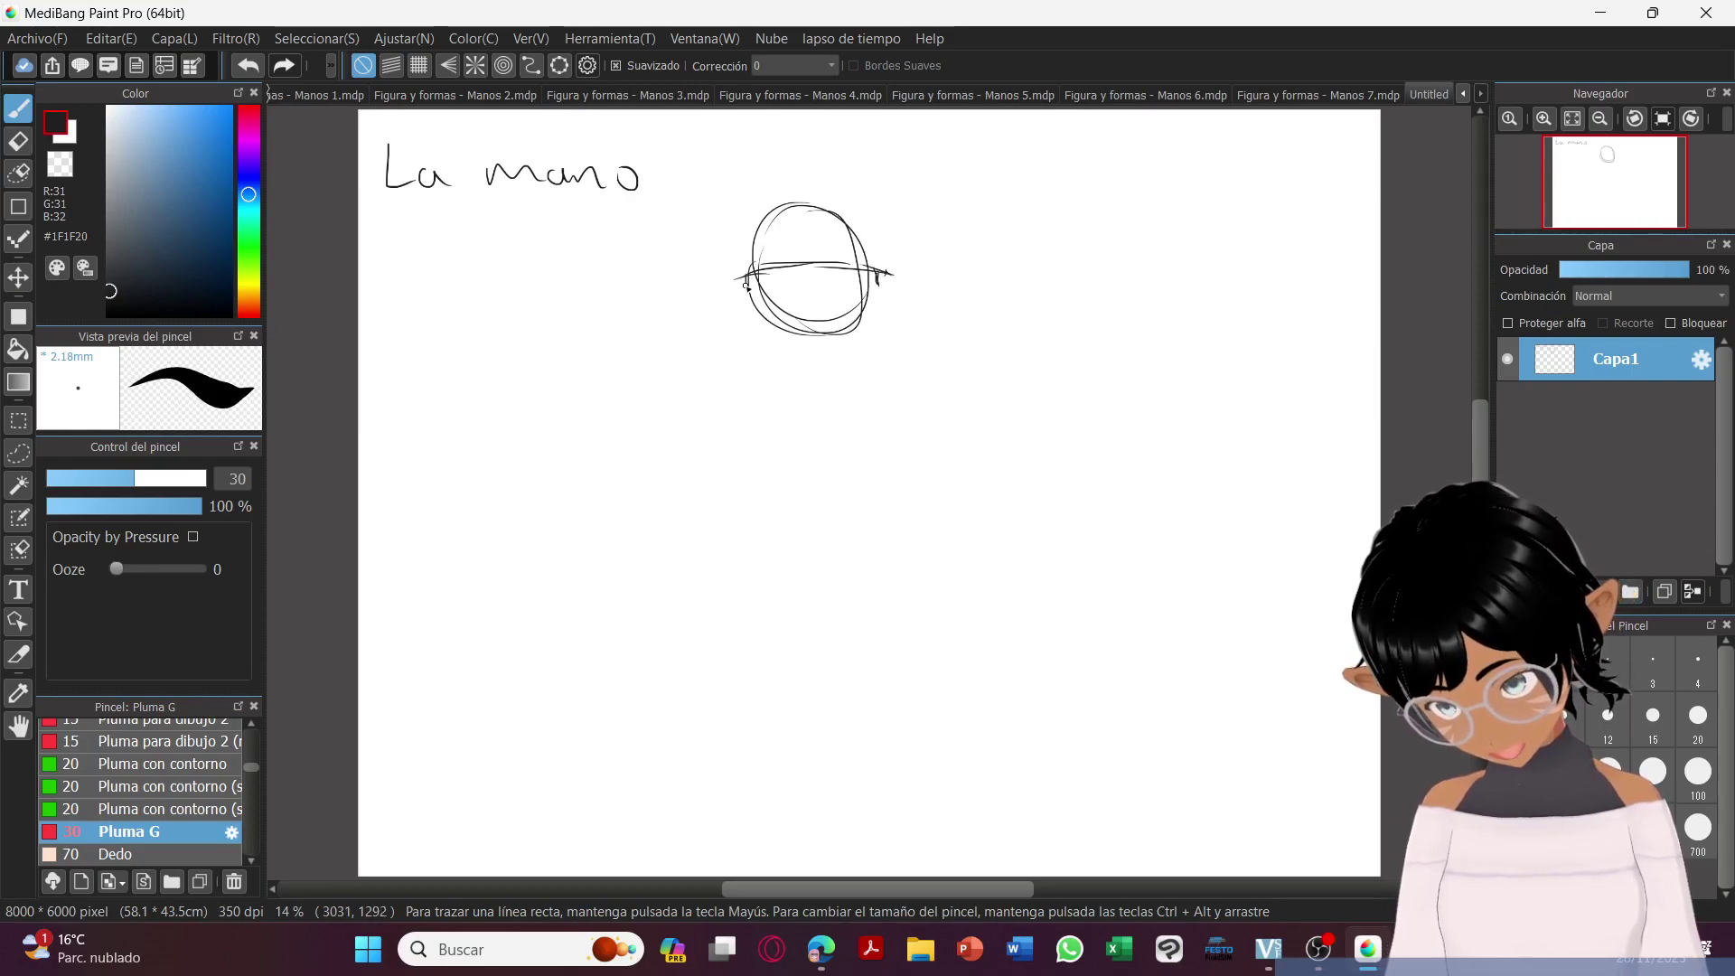
{"action": "mouse_move", "coordinate": [794, 295]}
{"action": "left_mouse_down"}
{"action": "mouse_move", "coordinate": [888, 294]}
{"action": "mouse_move", "coordinate": [903, 316]}
{"action": "left_mouse_up"}
{"action": "mouse_move", "coordinate": [718, 318]}
{"action": "left_mouse_down"}
{"action": "mouse_move", "coordinate": [931, 335]}
{"action": "mouse_move", "coordinate": [909, 328]}
{"action": "left_mouse_up"}
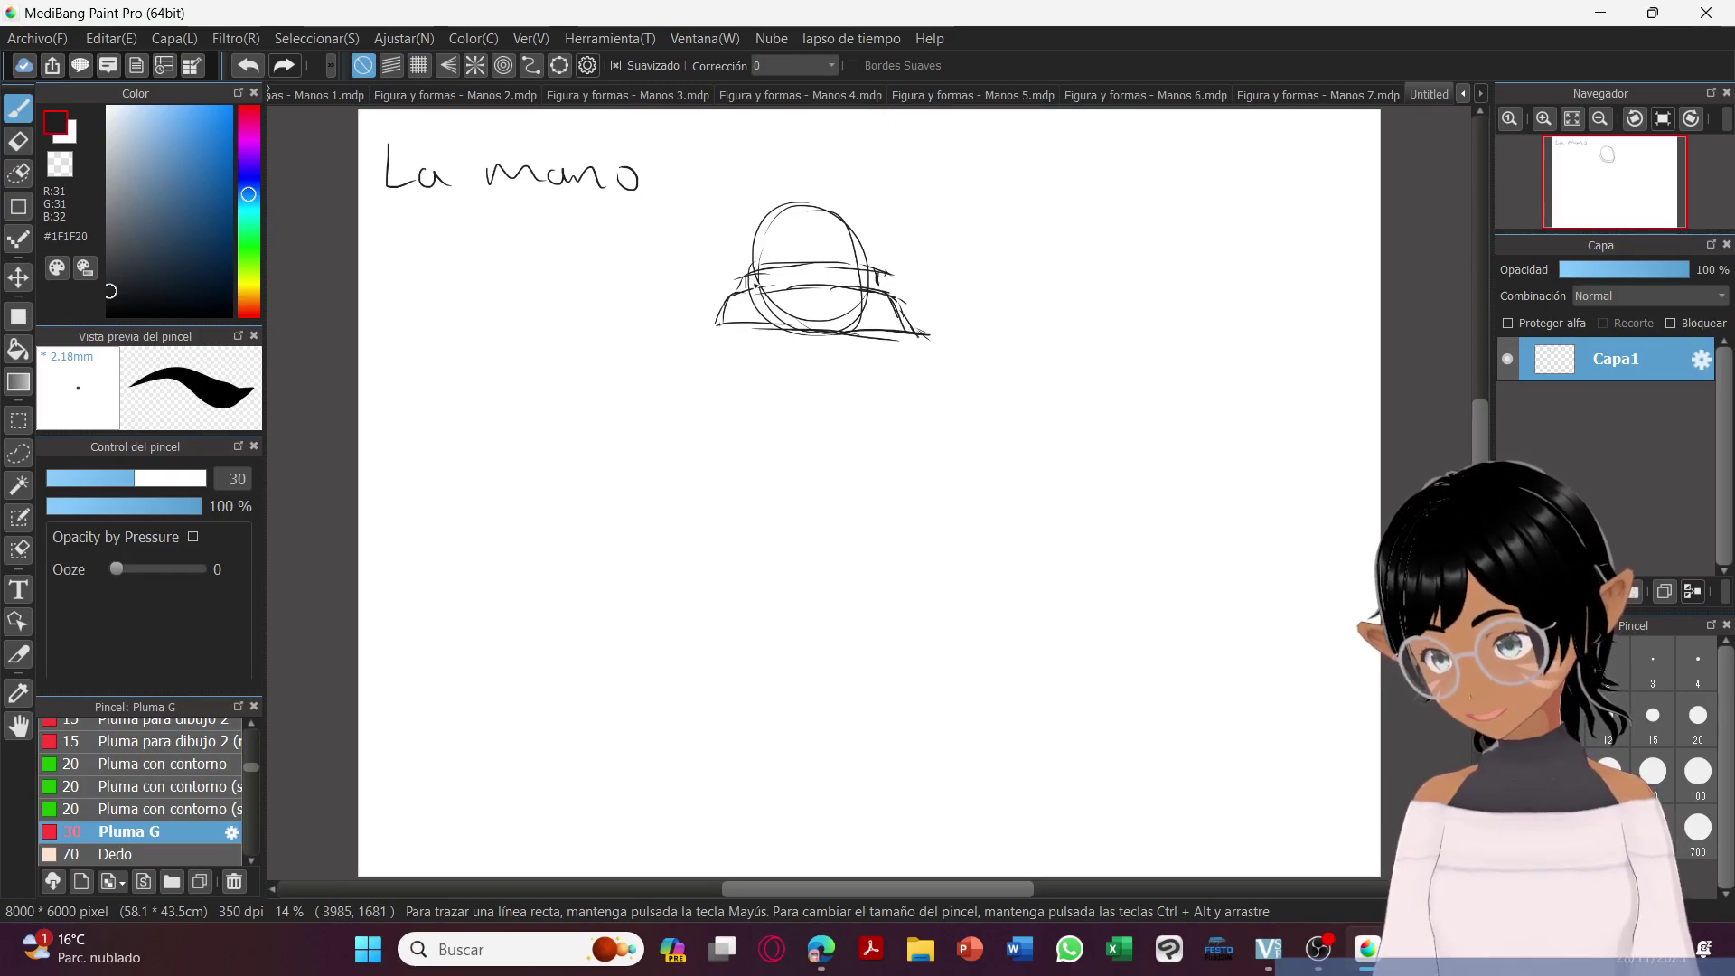
{"action": "left_click_drag", "start_coordinate": [804, 174], "coordinate": [818, 339]}
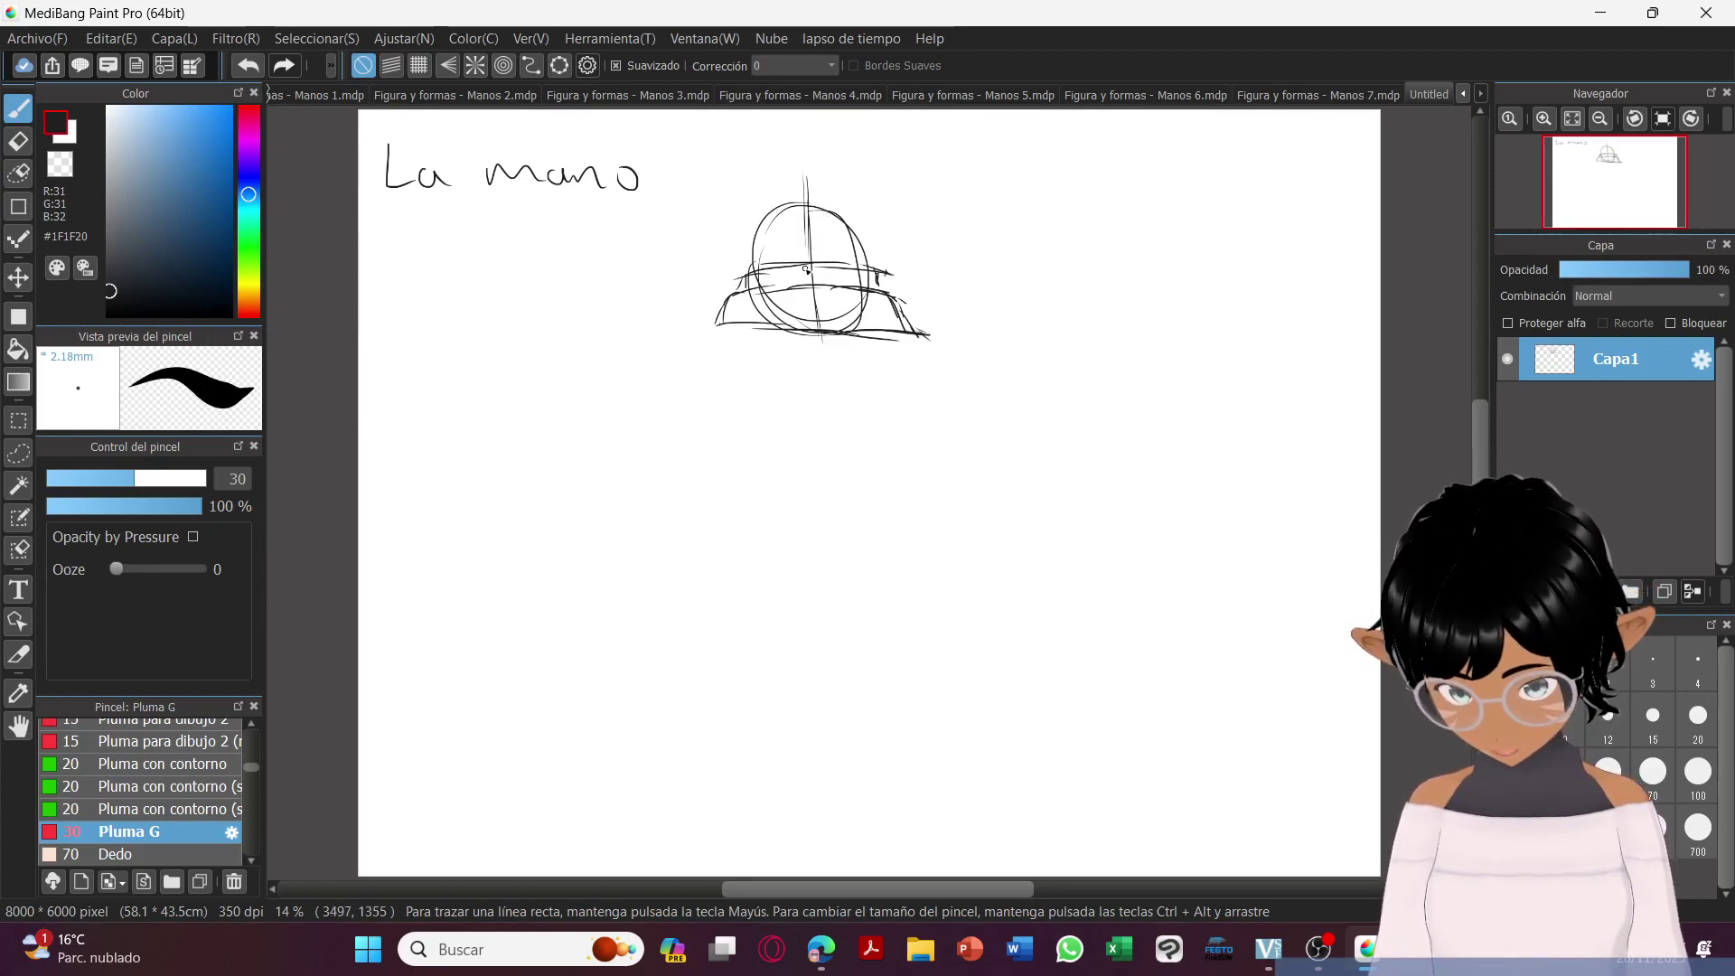
Draw five guide lines fanning down from the wrist for the direction of the palm bones and thumb.
{"action": "left_click_drag", "start_coordinate": [824, 336], "coordinate": [831, 621]}
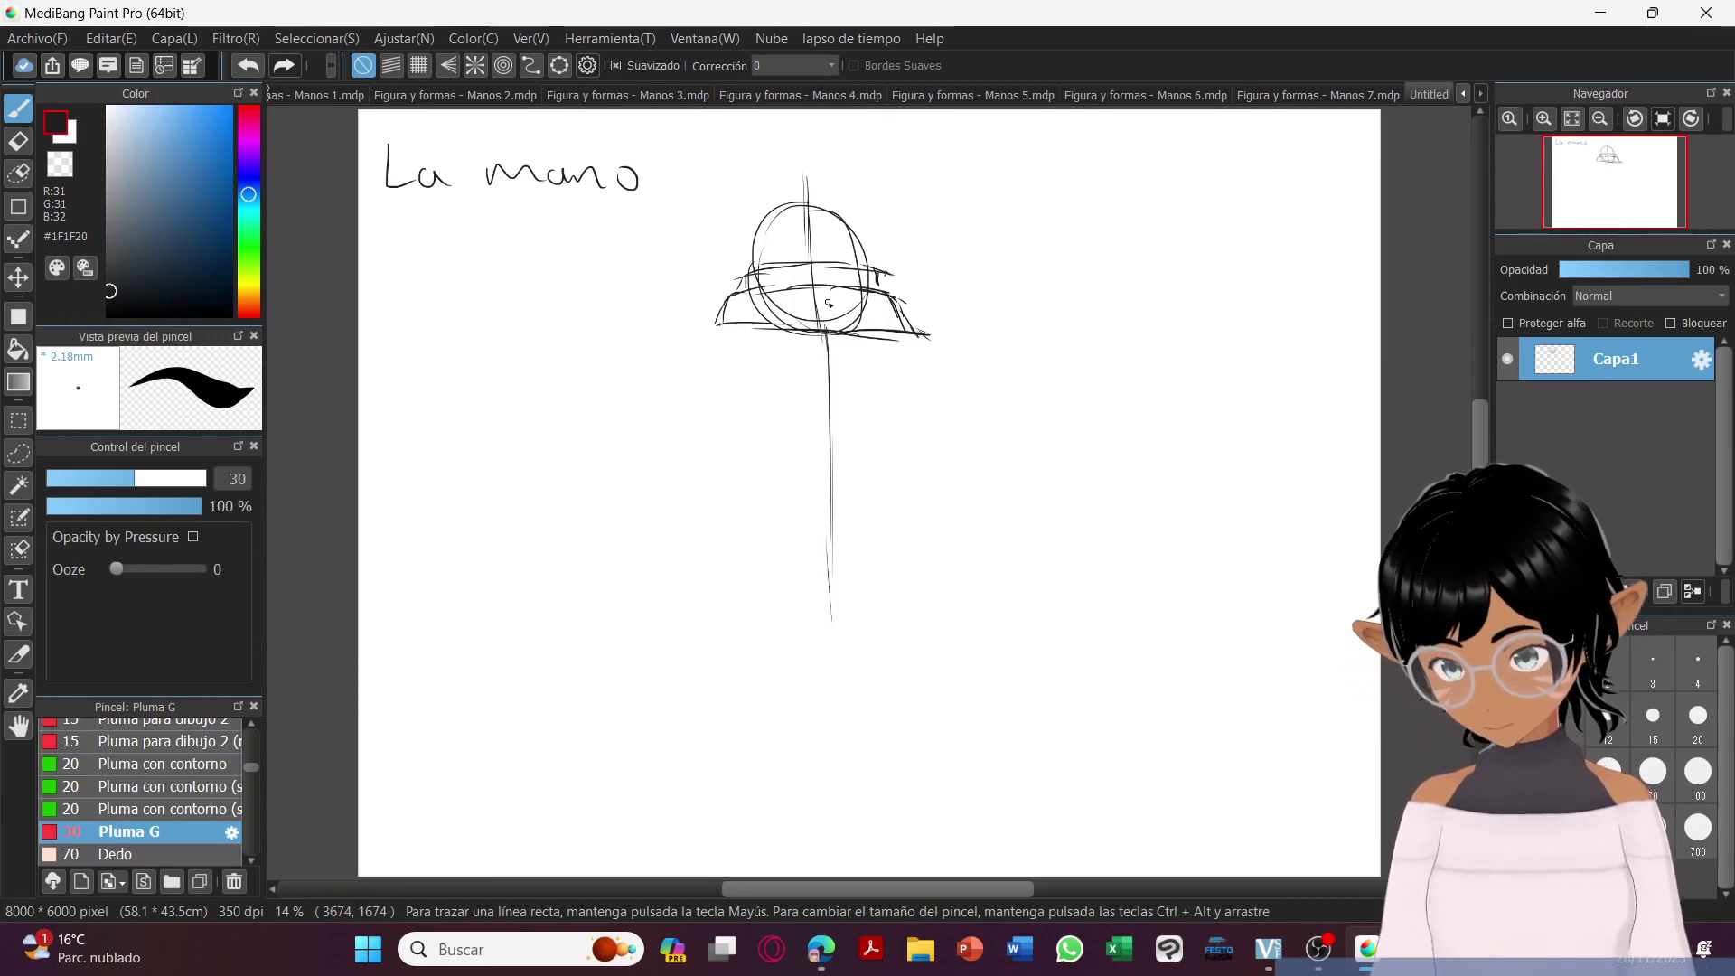
{"action": "left_click_drag", "start_coordinate": [855, 344], "coordinate": [935, 617]}
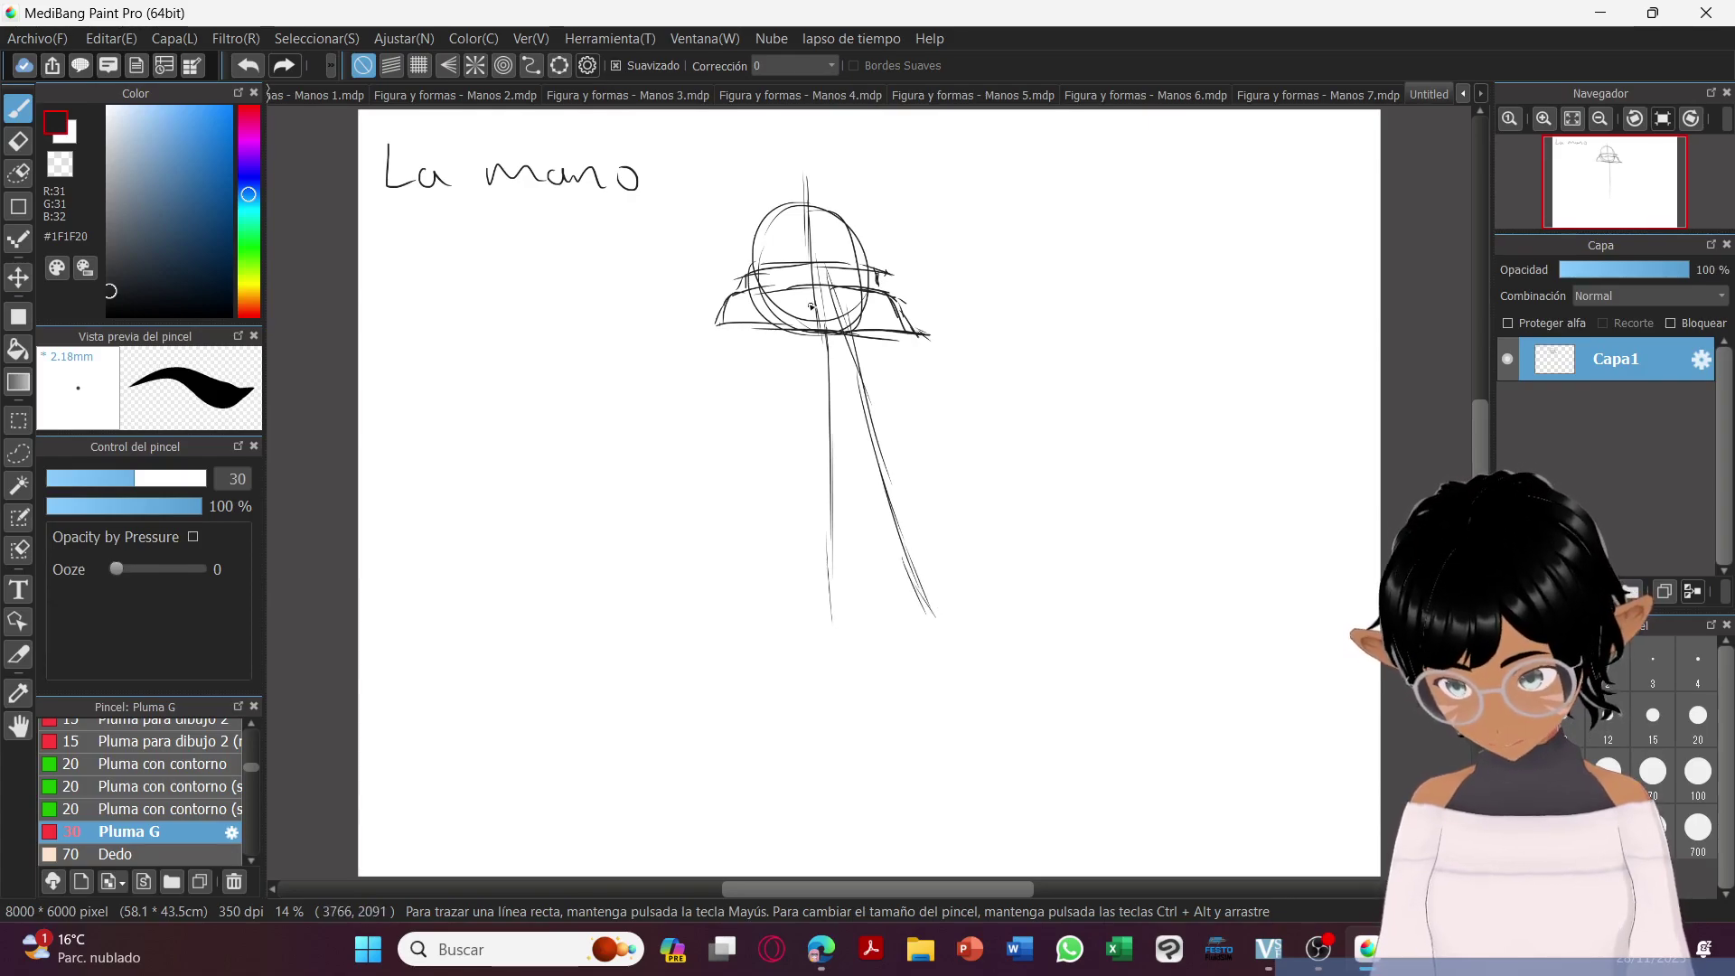
{"action": "mouse_move", "coordinate": [794, 260]}
{"action": "left_mouse_down"}
{"action": "mouse_move", "coordinate": [764, 618]}
{"action": "mouse_move", "coordinate": [768, 583]}
{"action": "left_mouse_up"}
{"action": "left_click_drag", "start_coordinate": [777, 282], "coordinate": [718, 443]}
{"action": "left_click_drag", "start_coordinate": [750, 334], "coordinate": [673, 551]}
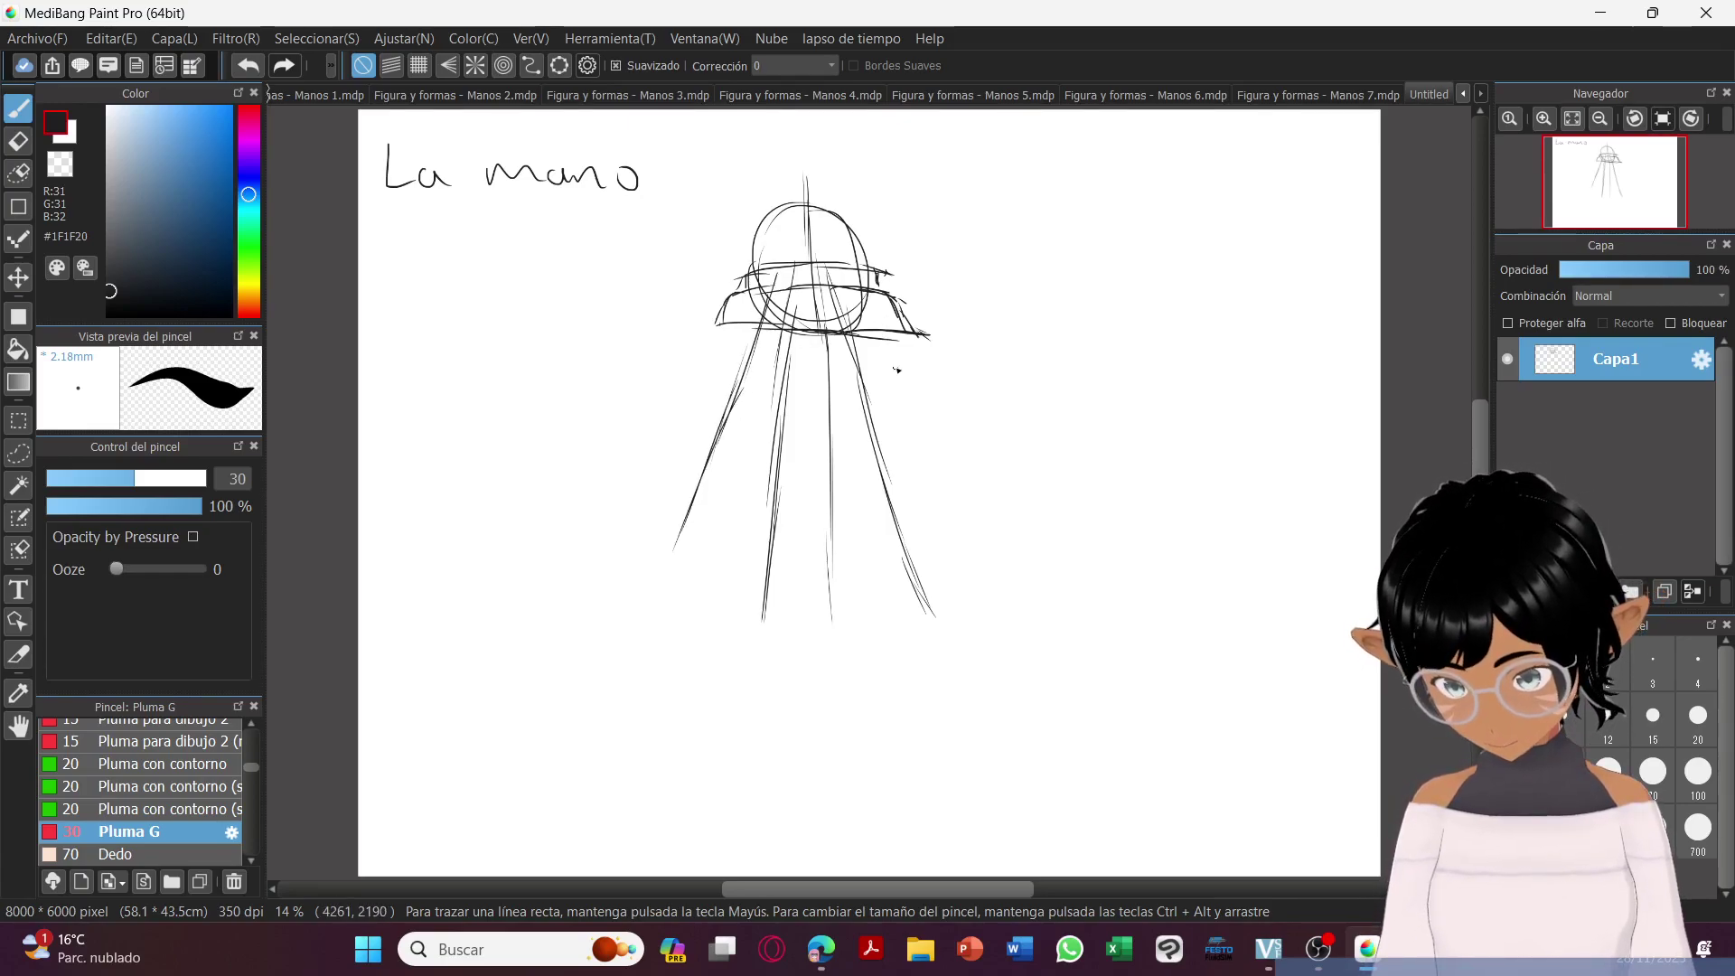
{"action": "left_click_drag", "start_coordinate": [869, 312], "coordinate": [975, 421]}
{"action": "left_click_drag", "start_coordinate": [890, 342], "coordinate": [982, 430]}
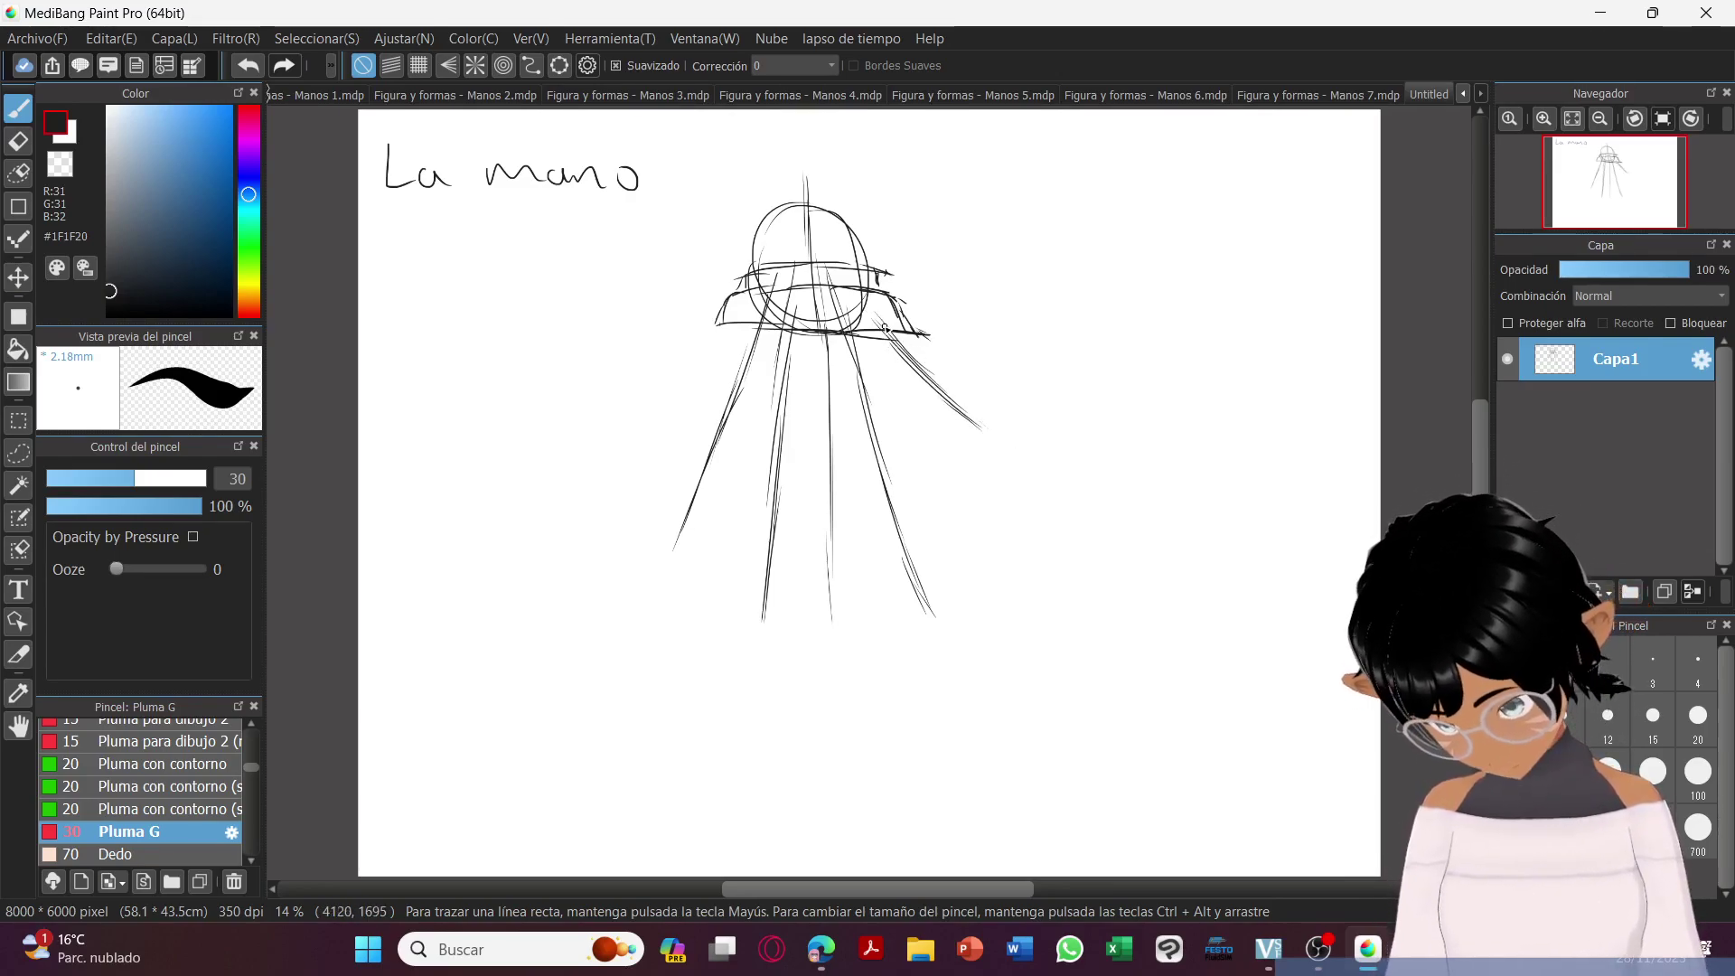
Outline the outer palm bone and the first thumb bones along the right side of the hand.
{"action": "mouse_move", "coordinate": [883, 335]}
{"action": "left_mouse_down"}
{"action": "mouse_move", "coordinate": [927, 334]}
{"action": "mouse_move", "coordinate": [901, 398]}
{"action": "mouse_move", "coordinate": [942, 464]}
{"action": "mouse_move", "coordinate": [940, 521]}
{"action": "mouse_move", "coordinate": [935, 494]}
{"action": "mouse_move", "coordinate": [979, 608]}
{"action": "left_mouse_up"}
{"action": "left_click_drag", "start_coordinate": [925, 501], "coordinate": [998, 652]}
{"action": "mouse_move", "coordinate": [960, 463]}
{"action": "left_mouse_down"}
{"action": "mouse_move", "coordinate": [970, 477]}
{"action": "mouse_move", "coordinate": [958, 447]}
{"action": "mouse_move", "coordinate": [1010, 535]}
{"action": "left_mouse_up"}
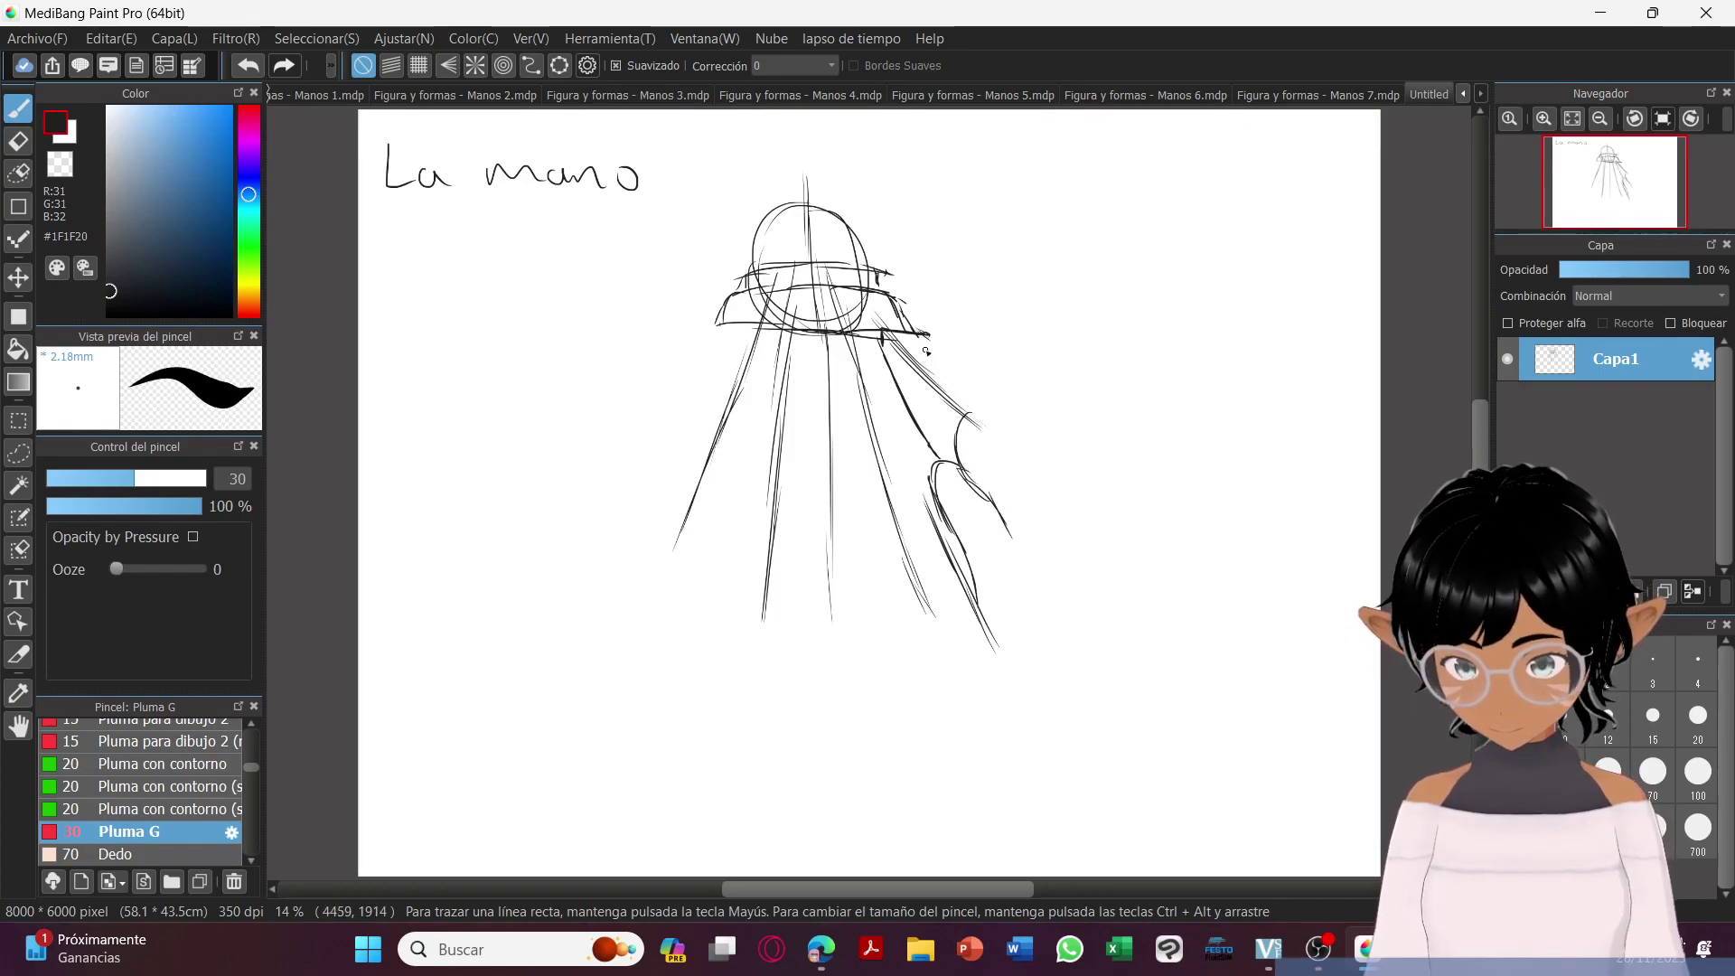
{"action": "mouse_move", "coordinate": [927, 336]}
{"action": "left_mouse_down"}
{"action": "mouse_move", "coordinate": [997, 429]}
{"action": "mouse_move", "coordinate": [959, 439]}
{"action": "left_mouse_up"}
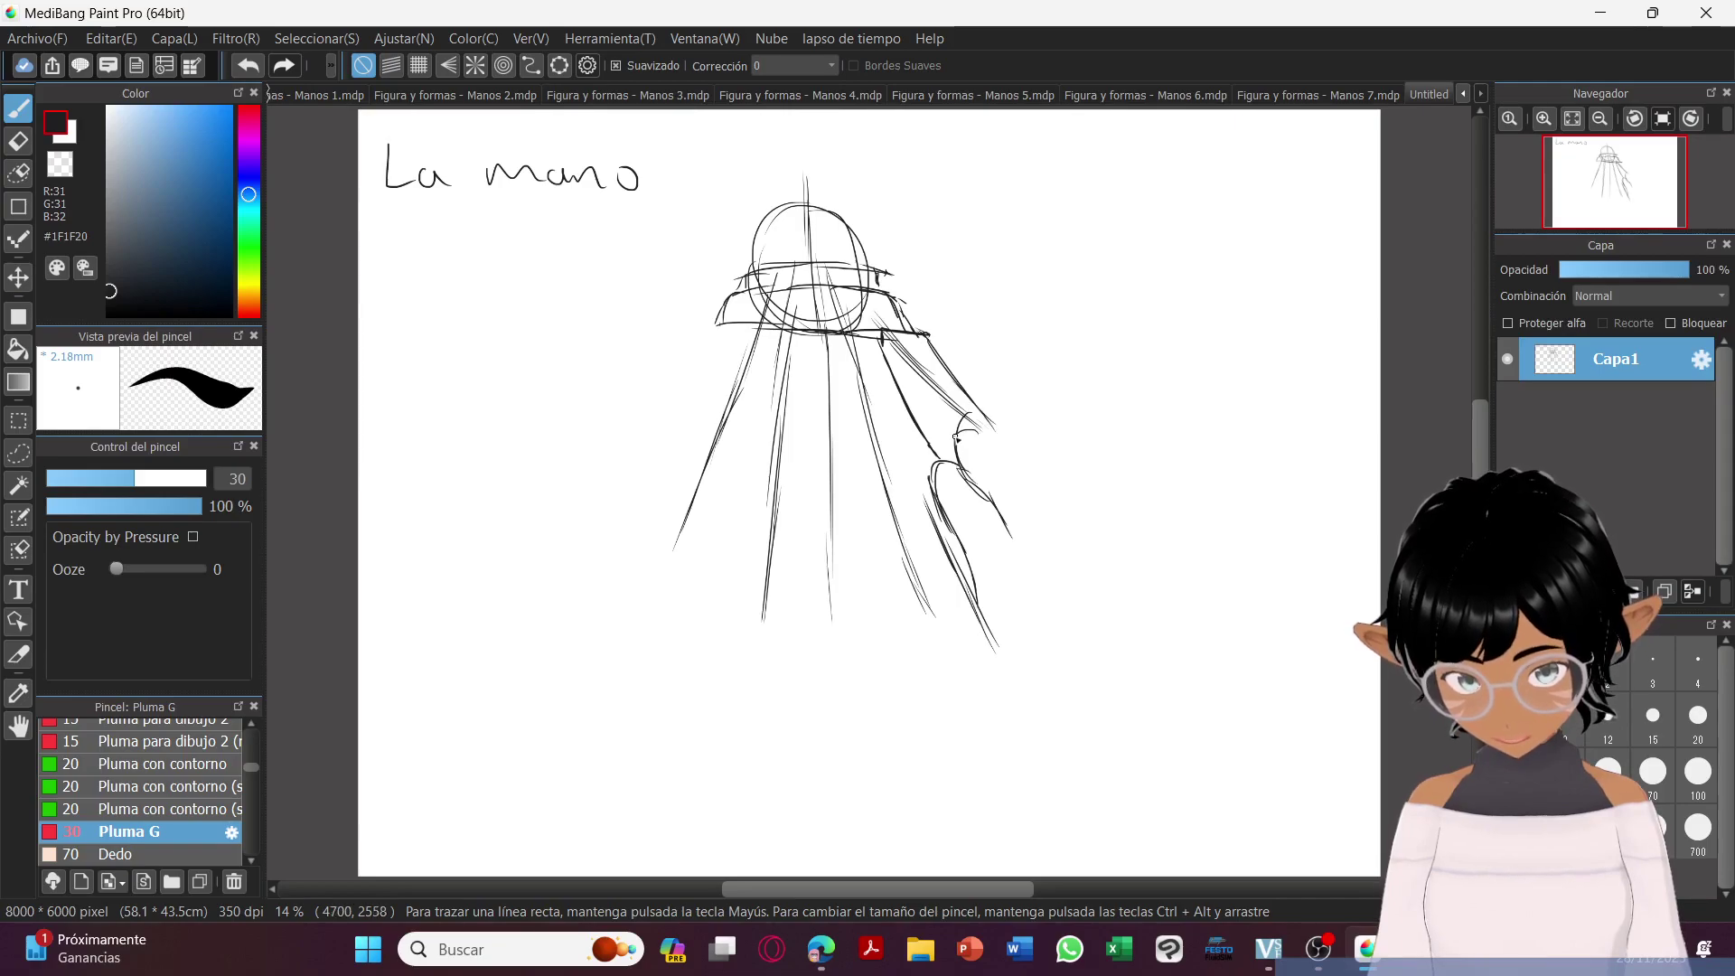
{"action": "left_click_drag", "start_coordinate": [916, 380], "coordinate": [954, 436]}
{"action": "mouse_move", "coordinate": [910, 347]}
{"action": "left_mouse_down"}
{"action": "mouse_move", "coordinate": [955, 430]}
{"action": "mouse_move", "coordinate": [1001, 438]}
{"action": "mouse_move", "coordinate": [1028, 522]}
{"action": "mouse_move", "coordinate": [1012, 473]}
{"action": "mouse_move", "coordinate": [1015, 528]}
{"action": "left_mouse_up"}
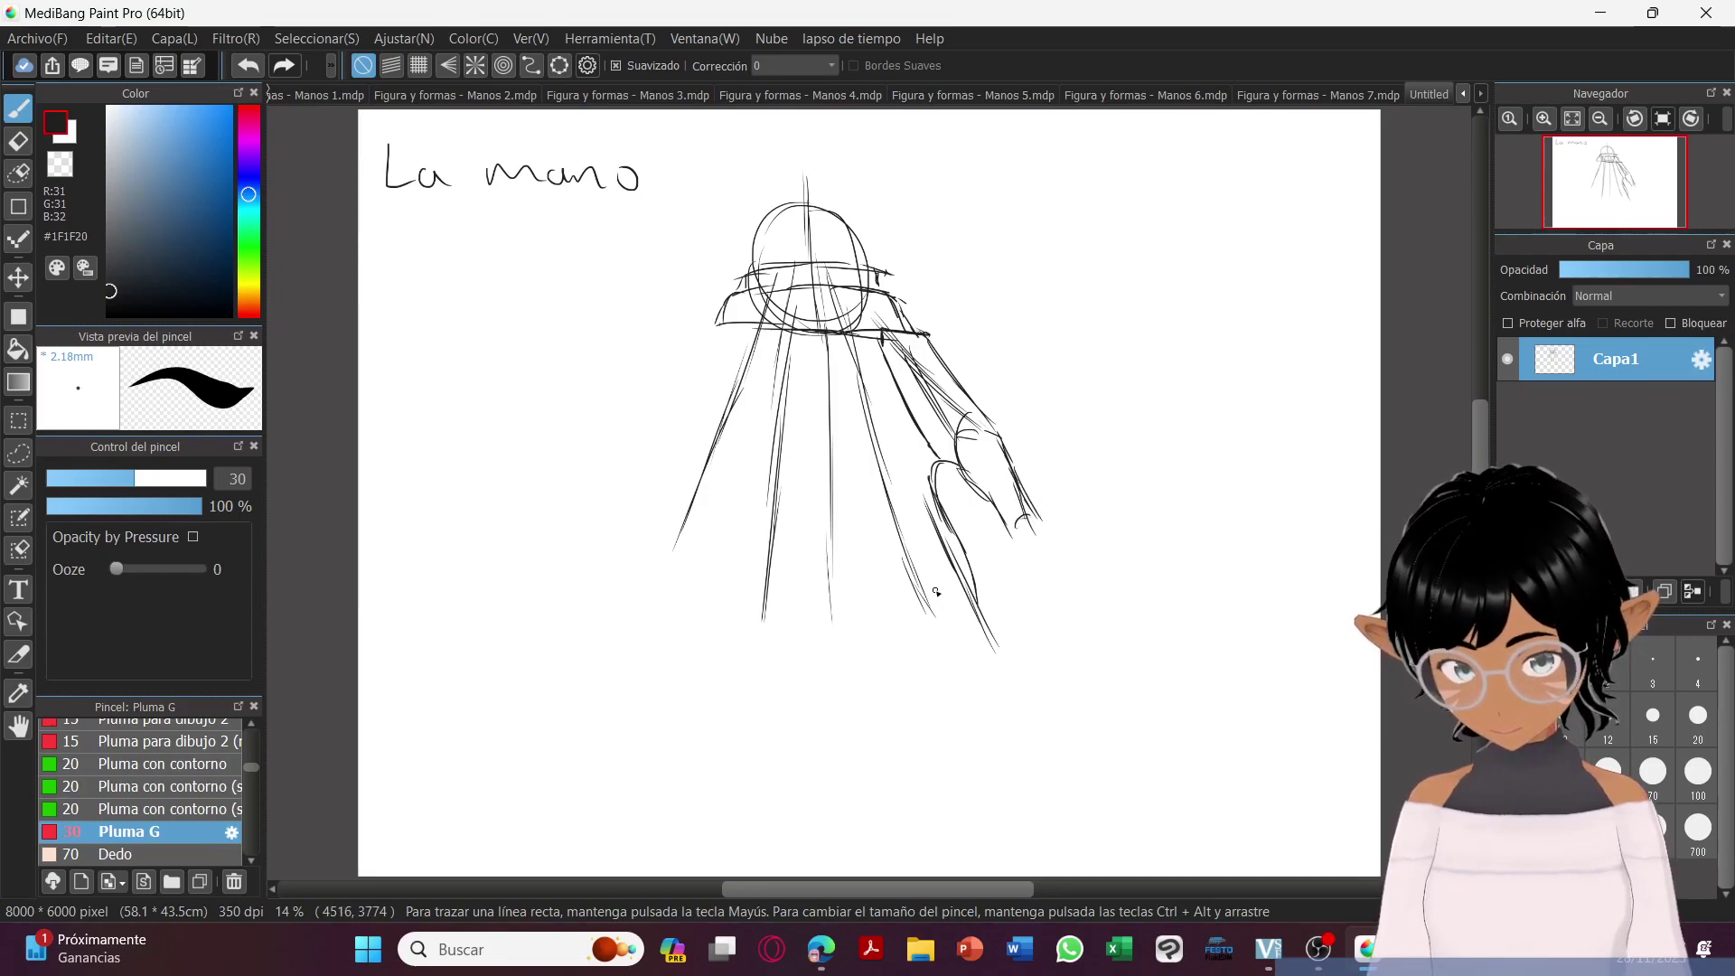
Outline the remaining long palm bones around their guide lines, with rounded ends and the hand's left contour.
{"action": "mouse_move", "coordinate": [906, 552]}
{"action": "left_mouse_down"}
{"action": "mouse_move", "coordinate": [947, 602]}
{"action": "mouse_move", "coordinate": [905, 592]}
{"action": "mouse_move", "coordinate": [944, 604]}
{"action": "mouse_move", "coordinate": [927, 609]}
{"action": "mouse_move", "coordinate": [946, 581]}
{"action": "mouse_move", "coordinate": [934, 597]}
{"action": "mouse_move", "coordinate": [892, 547]}
{"action": "mouse_move", "coordinate": [933, 613]}
{"action": "mouse_move", "coordinate": [905, 485]}
{"action": "mouse_move", "coordinate": [871, 452]}
{"action": "mouse_move", "coordinate": [888, 561]}
{"action": "mouse_move", "coordinate": [845, 440]}
{"action": "mouse_move", "coordinate": [836, 606]}
{"action": "left_mouse_up"}
{"action": "mouse_move", "coordinate": [806, 419]}
{"action": "left_mouse_down"}
{"action": "mouse_move", "coordinate": [819, 586]}
{"action": "mouse_move", "coordinate": [851, 614]}
{"action": "left_mouse_up"}
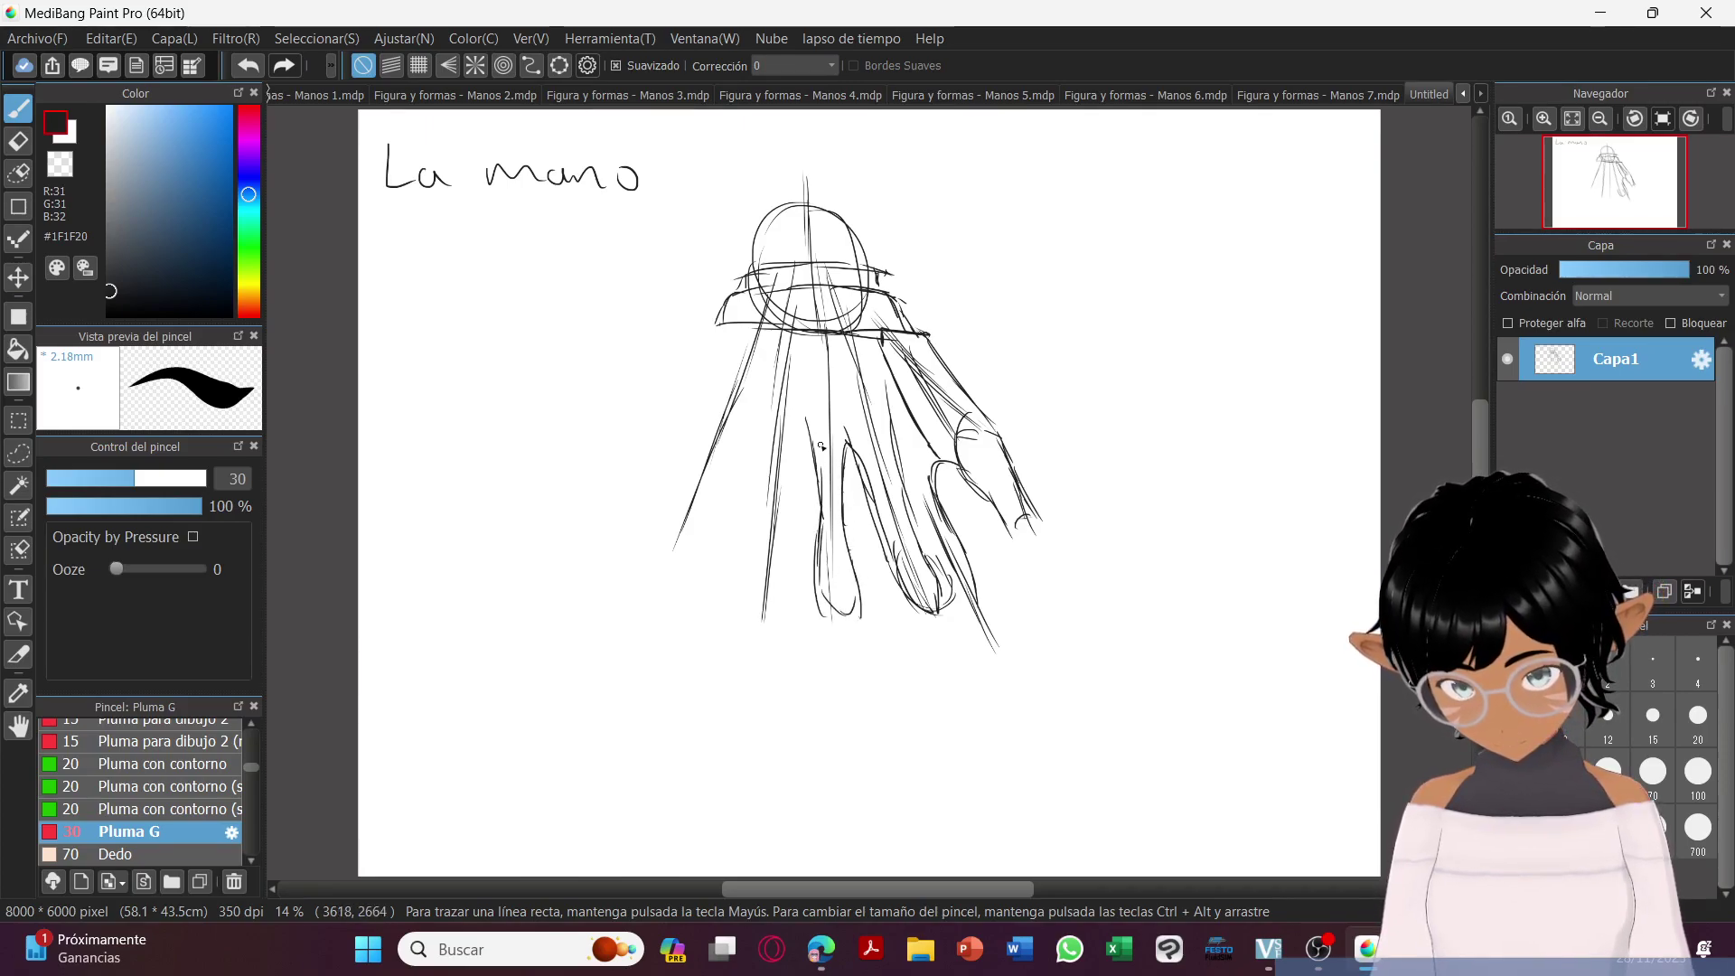
{"action": "mouse_move", "coordinate": [808, 425]}
{"action": "left_mouse_down"}
{"action": "mouse_move", "coordinate": [787, 606]}
{"action": "mouse_move", "coordinate": [768, 627]}
{"action": "mouse_move", "coordinate": [748, 582]}
{"action": "left_mouse_up"}
{"action": "mouse_move", "coordinate": [762, 440]}
{"action": "left_mouse_down"}
{"action": "mouse_move", "coordinate": [750, 582]}
{"action": "mouse_move", "coordinate": [755, 428]}
{"action": "mouse_move", "coordinate": [684, 575]}
{"action": "left_mouse_up"}
{"action": "left_click_drag", "start_coordinate": [734, 318], "coordinate": [673, 443]}
{"action": "left_click_drag", "start_coordinate": [685, 404], "coordinate": [663, 558]}
Draw the first row of finger bones and curved knuckle joints below the palm bones.
{"action": "mouse_move", "coordinate": [701, 446]}
{"action": "left_mouse_down"}
{"action": "mouse_move", "coordinate": [656, 596]}
{"action": "mouse_move", "coordinate": [660, 562]}
{"action": "mouse_move", "coordinate": [656, 678]}
{"action": "left_mouse_up"}
{"action": "left_click_drag", "start_coordinate": [683, 583], "coordinate": [691, 687]}
{"action": "mouse_move", "coordinate": [750, 623]}
{"action": "left_mouse_down"}
{"action": "mouse_move", "coordinate": [748, 698]}
{"action": "mouse_move", "coordinate": [771, 695]}
{"action": "mouse_move", "coordinate": [780, 741]}
{"action": "left_mouse_up"}
{"action": "mouse_move", "coordinate": [698, 569]}
{"action": "left_mouse_down"}
{"action": "mouse_move", "coordinate": [739, 578]}
{"action": "mouse_move", "coordinate": [840, 694]}
{"action": "mouse_move", "coordinate": [836, 754]}
{"action": "left_mouse_up"}
{"action": "mouse_move", "coordinate": [856, 618]}
{"action": "left_mouse_down"}
{"action": "mouse_move", "coordinate": [889, 753]}
{"action": "mouse_move", "coordinate": [944, 721]}
{"action": "left_mouse_up"}
Continue the four fingers downward with widened joints and a second row of finger bones.
{"action": "mouse_move", "coordinate": [950, 606]}
{"action": "left_mouse_down"}
{"action": "mouse_move", "coordinate": [989, 727]}
{"action": "mouse_move", "coordinate": [979, 829]}
{"action": "left_mouse_up"}
{"action": "left_click_drag", "start_coordinate": [992, 758], "coordinate": [983, 860]}
{"action": "left_click_drag", "start_coordinate": [947, 710], "coordinate": [958, 822]}
{"action": "left_click_drag", "start_coordinate": [960, 739], "coordinate": [965, 860]}
{"action": "left_click_drag", "start_coordinate": [881, 743], "coordinate": [882, 842]}
{"action": "left_click_drag", "start_coordinate": [824, 742], "coordinate": [854, 864]}
{"action": "left_click_drag", "start_coordinate": [845, 793], "coordinate": [849, 876]}
{"action": "left_click_drag", "start_coordinate": [876, 799], "coordinate": [869, 877]}
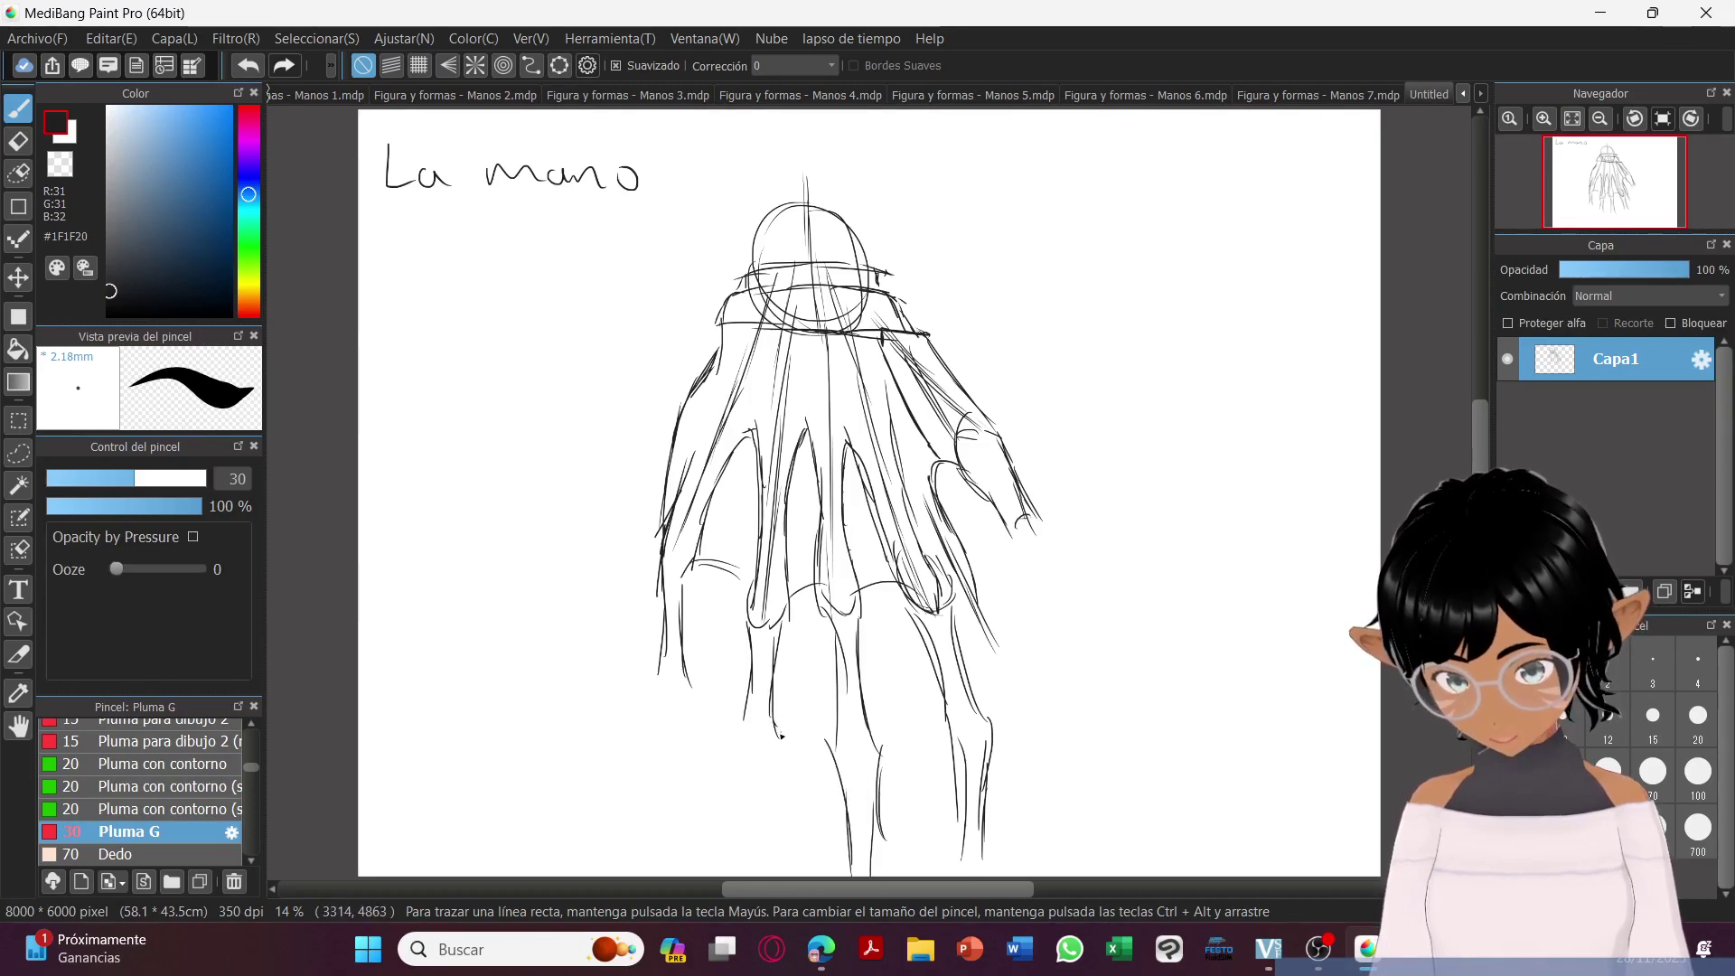
{"action": "mouse_move", "coordinate": [772, 709]}
{"action": "left_mouse_down"}
{"action": "mouse_move", "coordinate": [786, 755]}
{"action": "mouse_move", "coordinate": [768, 876]}
{"action": "mouse_move", "coordinate": [734, 733]}
{"action": "mouse_move", "coordinate": [737, 874]}
{"action": "left_mouse_up"}
{"action": "left_click_drag", "start_coordinate": [685, 570], "coordinate": [716, 566]}
{"action": "mouse_move", "coordinate": [679, 583]}
{"action": "left_mouse_down"}
{"action": "mouse_move", "coordinate": [696, 750]}
{"action": "mouse_move", "coordinate": [682, 824]}
{"action": "left_mouse_up"}
{"action": "mouse_move", "coordinate": [660, 666]}
{"action": "left_mouse_down"}
{"action": "mouse_move", "coordinate": [643, 688]}
{"action": "mouse_move", "coordinate": [666, 750]}
{"action": "left_mouse_up"}
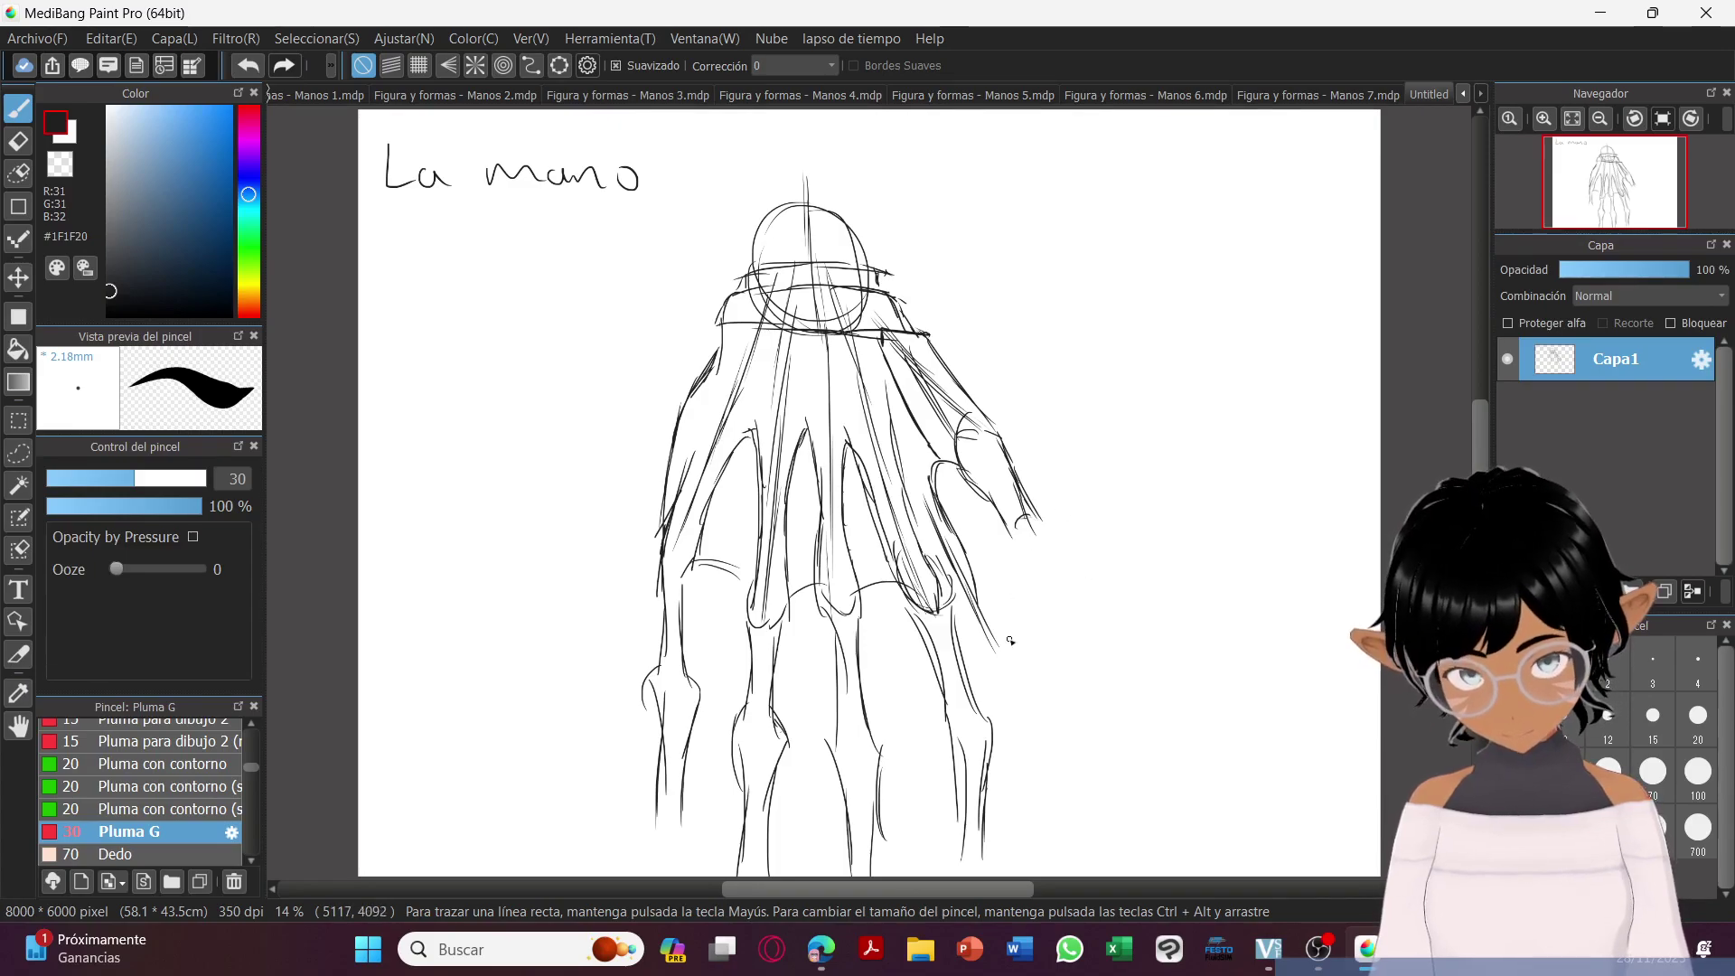
Draw the thumb's end bone tapering down from its joint on the right side of the hand.
{"action": "mouse_move", "coordinate": [1019, 546]}
{"action": "left_mouse_down"}
{"action": "mouse_move", "coordinate": [1039, 633]}
{"action": "mouse_move", "coordinate": [1055, 629]}
{"action": "left_mouse_up"}
{"action": "mouse_move", "coordinate": [1039, 562]}
{"action": "left_mouse_down"}
{"action": "mouse_move", "coordinate": [1071, 598]}
{"action": "mouse_move", "coordinate": [1050, 617]}
{"action": "left_mouse_up"}
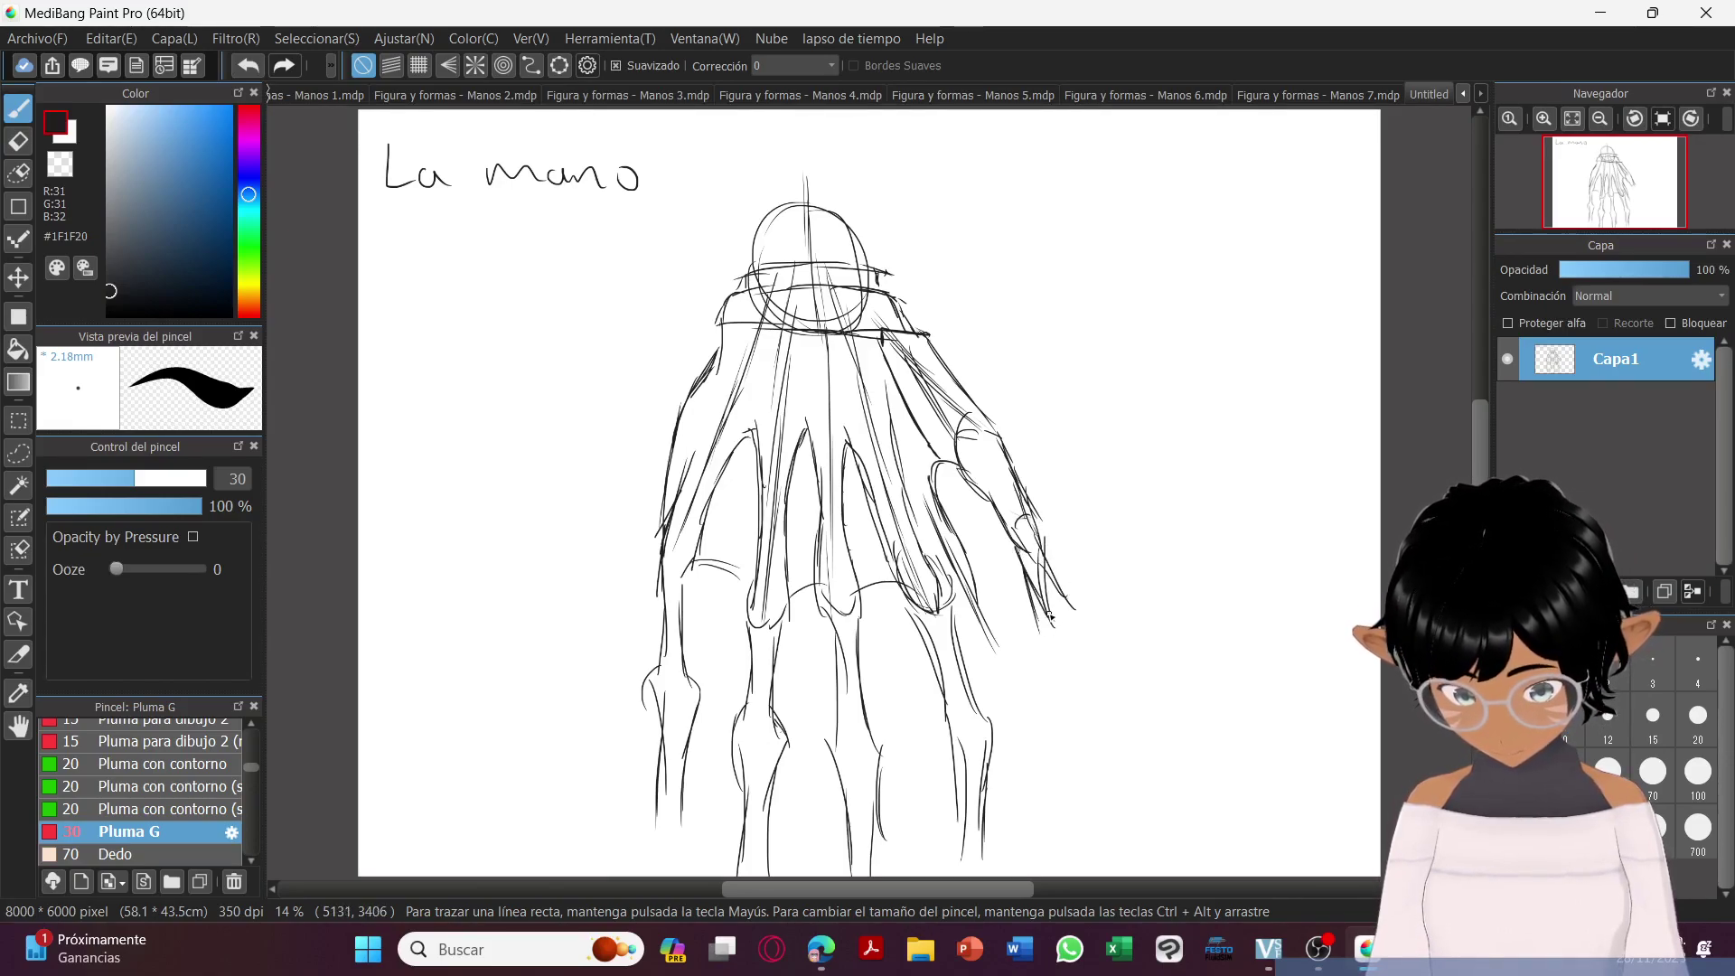
{"action": "left_click_drag", "start_coordinate": [1030, 475], "coordinate": [1059, 583]}
{"action": "left_click_drag", "start_coordinate": [1030, 485], "coordinate": [1088, 602]}
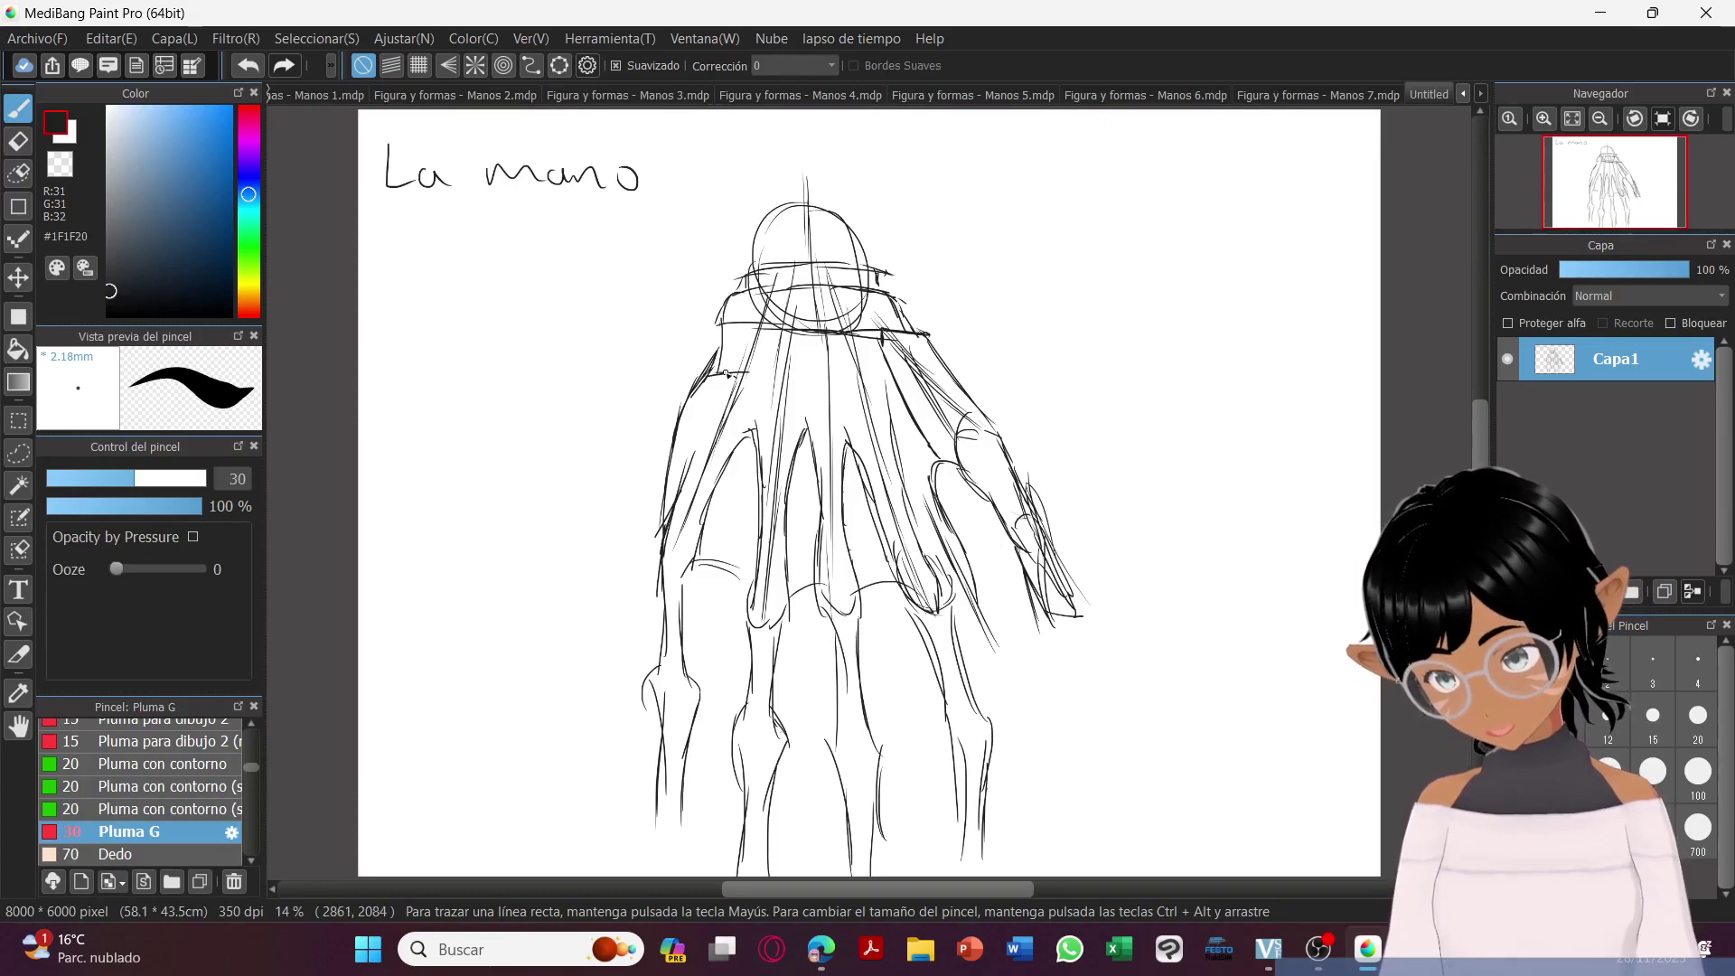
Draw two bumpy cross-contour lines across the palm bones to show the volume of the back of the hand.
{"action": "mouse_move", "coordinate": [670, 452]}
{"action": "left_mouse_down"}
{"action": "mouse_move", "coordinate": [753, 455]}
{"action": "mouse_move", "coordinate": [695, 455]}
{"action": "mouse_move", "coordinate": [718, 449]}
{"action": "mouse_move", "coordinate": [703, 444]}
{"action": "mouse_move", "coordinate": [743, 477]}
{"action": "mouse_move", "coordinate": [729, 468]}
{"action": "mouse_move", "coordinate": [848, 455]}
{"action": "mouse_move", "coordinate": [795, 479]}
{"action": "mouse_move", "coordinate": [822, 480]}
{"action": "mouse_move", "coordinate": [787, 467]}
{"action": "mouse_move", "coordinate": [839, 461]}
{"action": "mouse_move", "coordinate": [852, 481]}
{"action": "mouse_move", "coordinate": [931, 438]}
{"action": "mouse_move", "coordinate": [959, 391]}
{"action": "left_mouse_up"}
{"action": "mouse_move", "coordinate": [847, 374]}
{"action": "left_mouse_down"}
{"action": "mouse_move", "coordinate": [873, 370]}
{"action": "mouse_move", "coordinate": [696, 350]}
{"action": "left_mouse_up"}
{"action": "left_click_drag", "start_coordinate": [871, 367], "coordinate": [944, 350]}
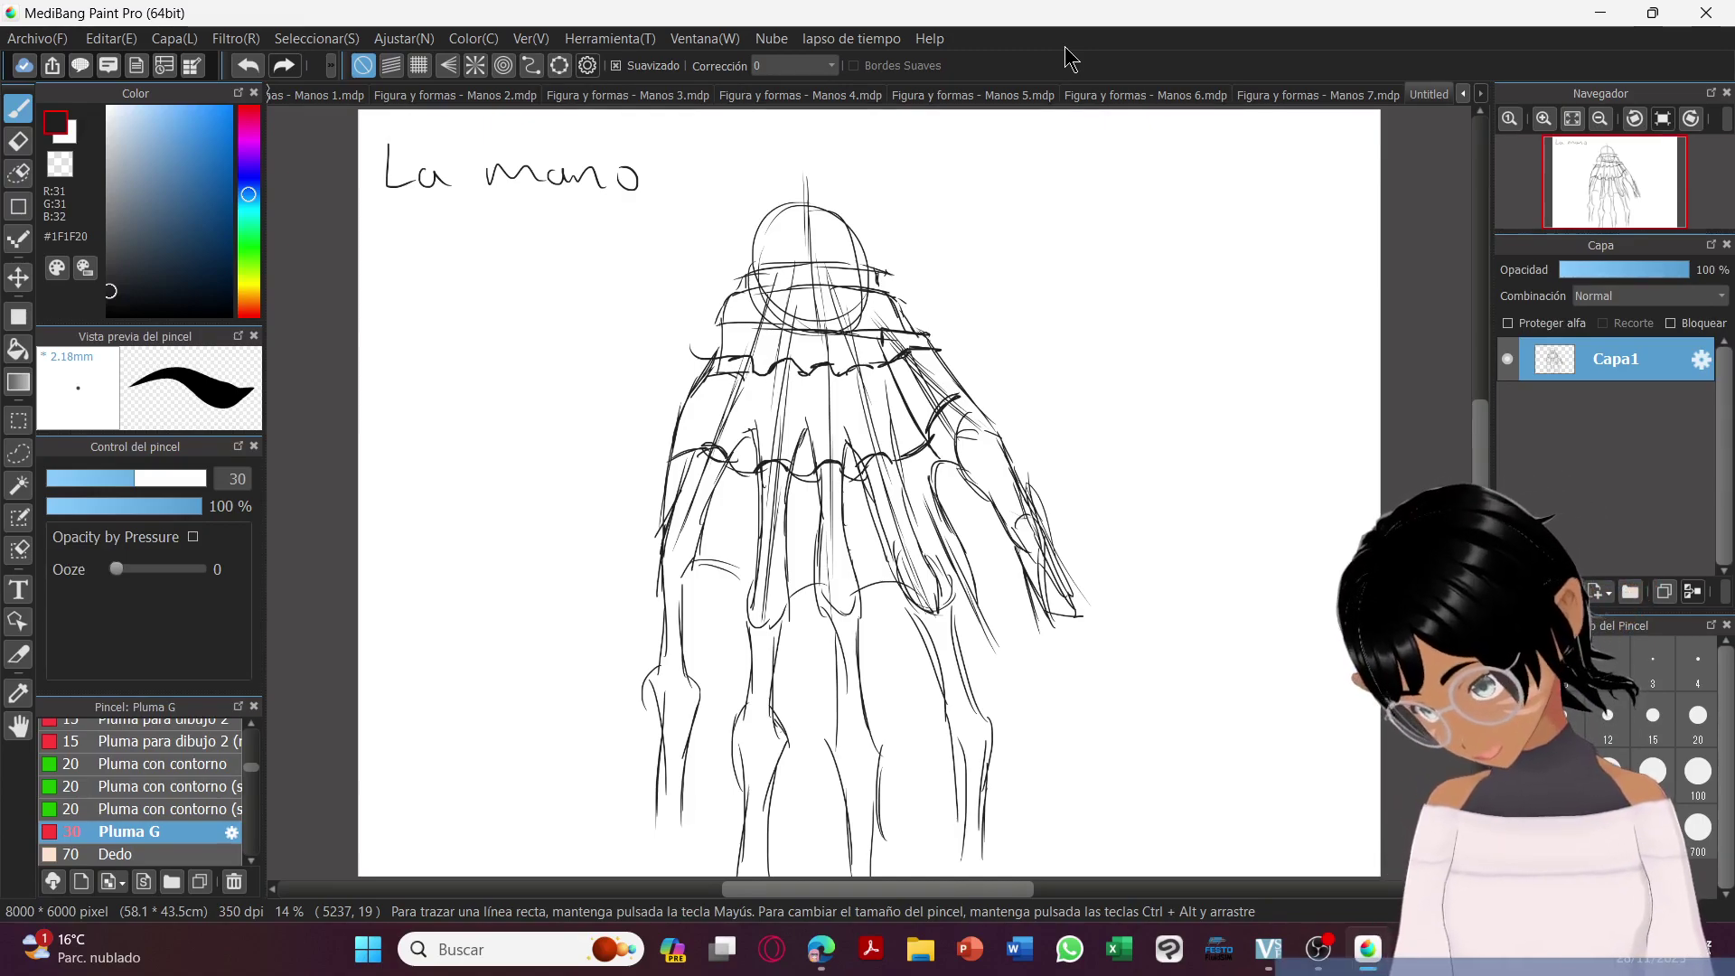
Save the sheet in the Practica folder as Figura y formas - Manos 8 in MediBang Paint Pro (*.mdp) format.
{"action": "left_click", "coordinate": [36, 38]}
{"action": "left_click", "coordinate": [143, 310]}
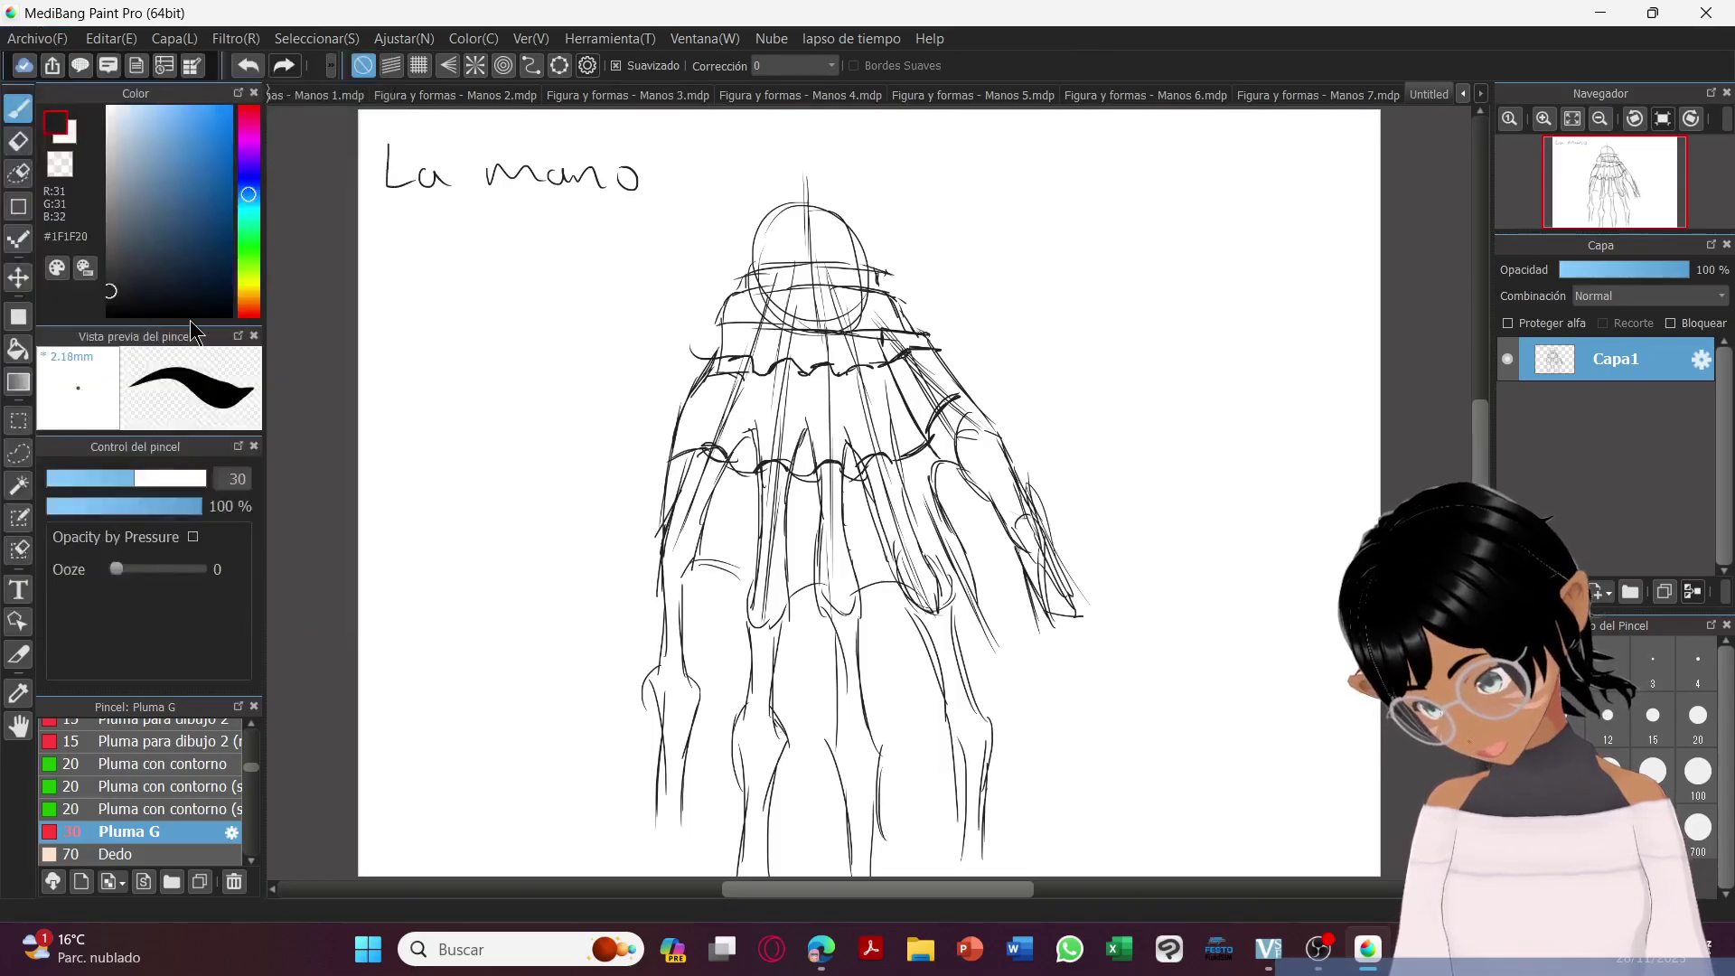
{"action": "left_click_drag", "start_coordinate": [1180, 269], "coordinate": [1178, 467]}
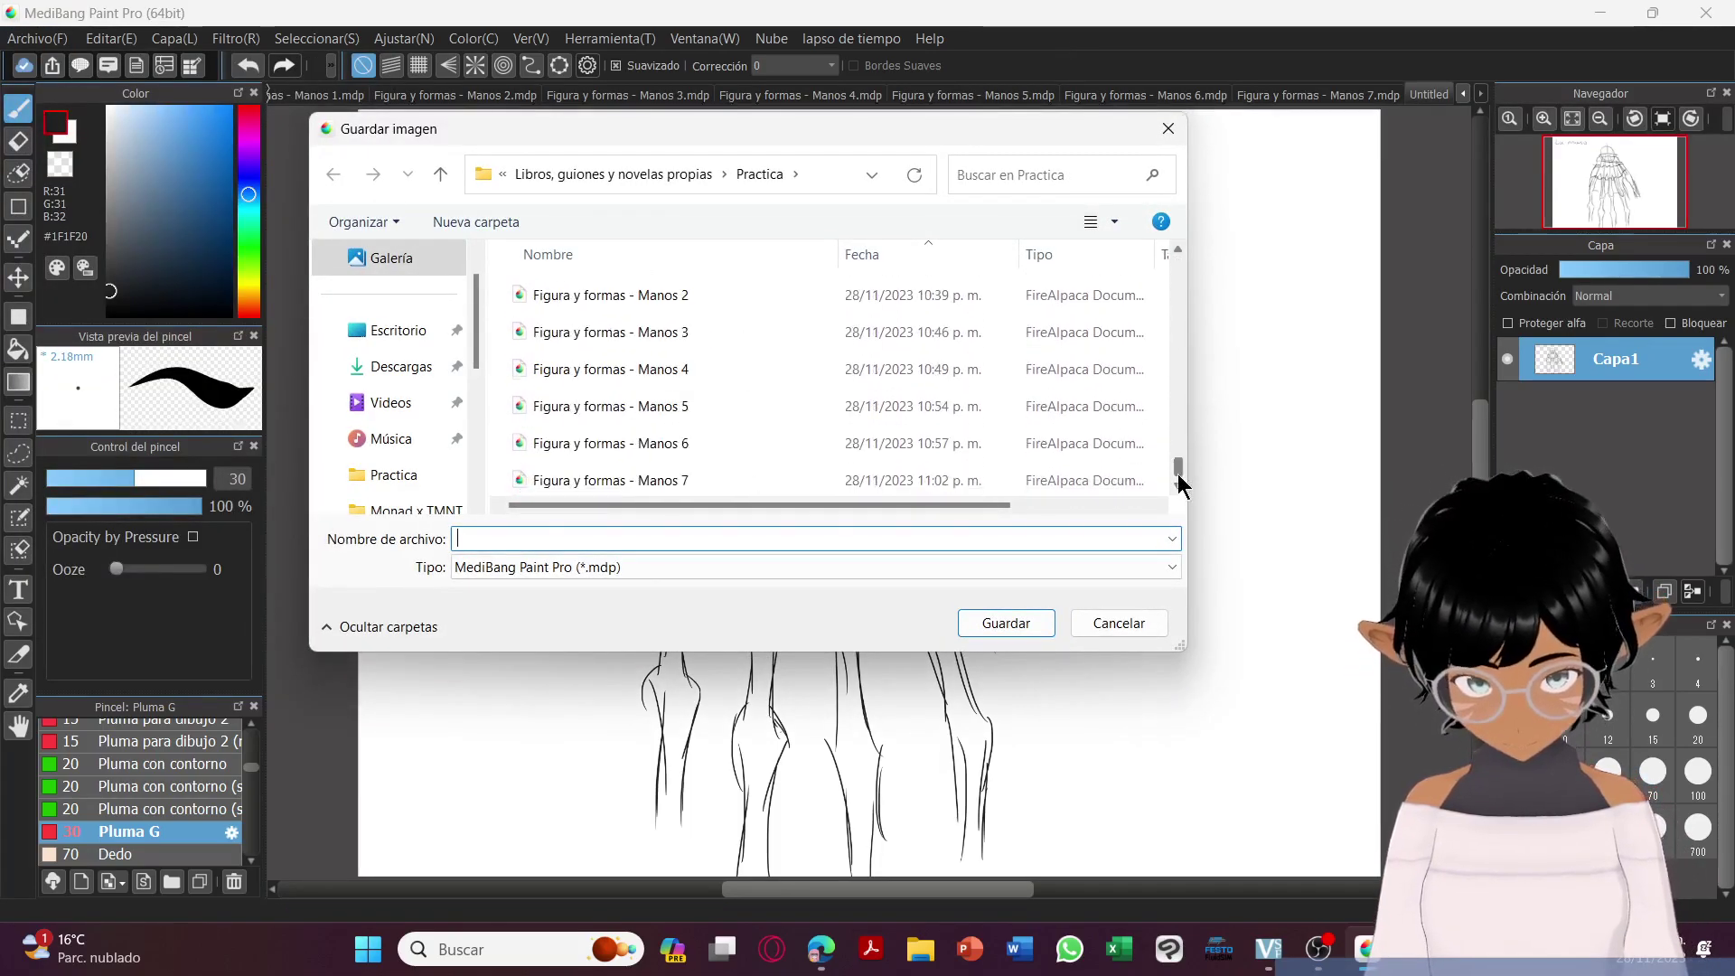
{"action": "left_click", "coordinate": [1093, 483]}
{"action": "left_click", "coordinate": [1075, 543]}
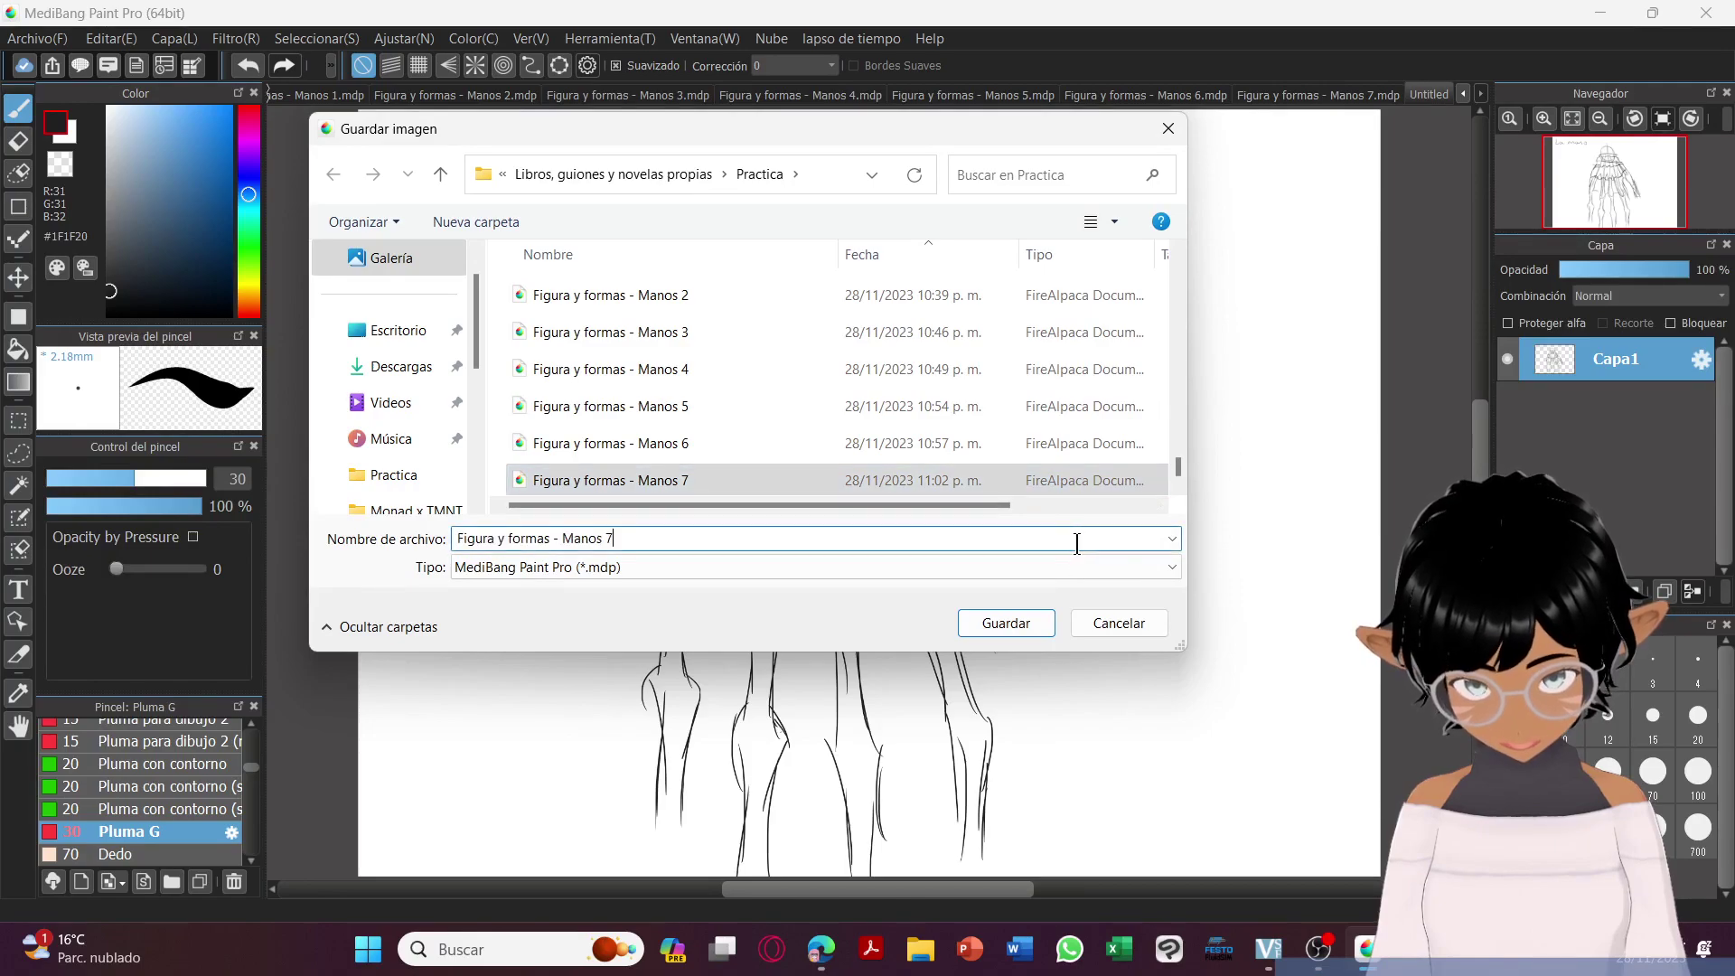
{"action": "key", "text": "BackSpace"}
{"action": "type", "text": "8"}
{"action": "key", "text": "Return"}
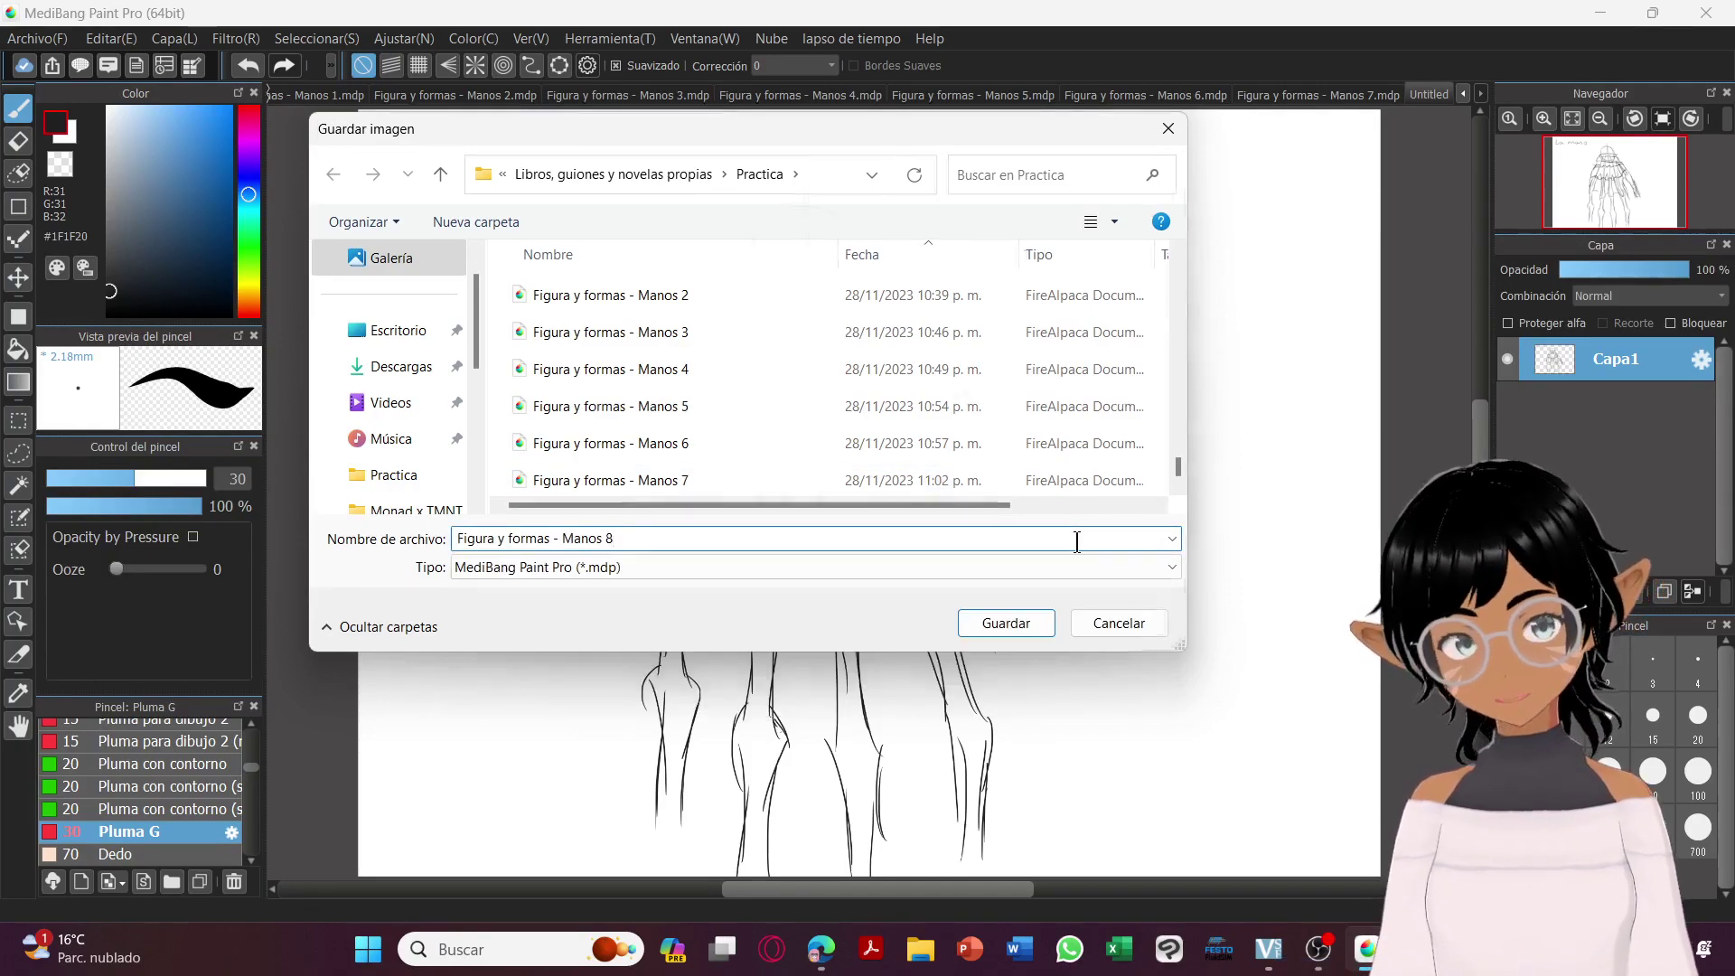
Create another blank image of 8000 × 6000 px at 350 dpi and set the brush colour to red #FF0D31.
{"action": "left_click", "coordinate": [36, 38]}
{"action": "left_click", "coordinate": [106, 80]}
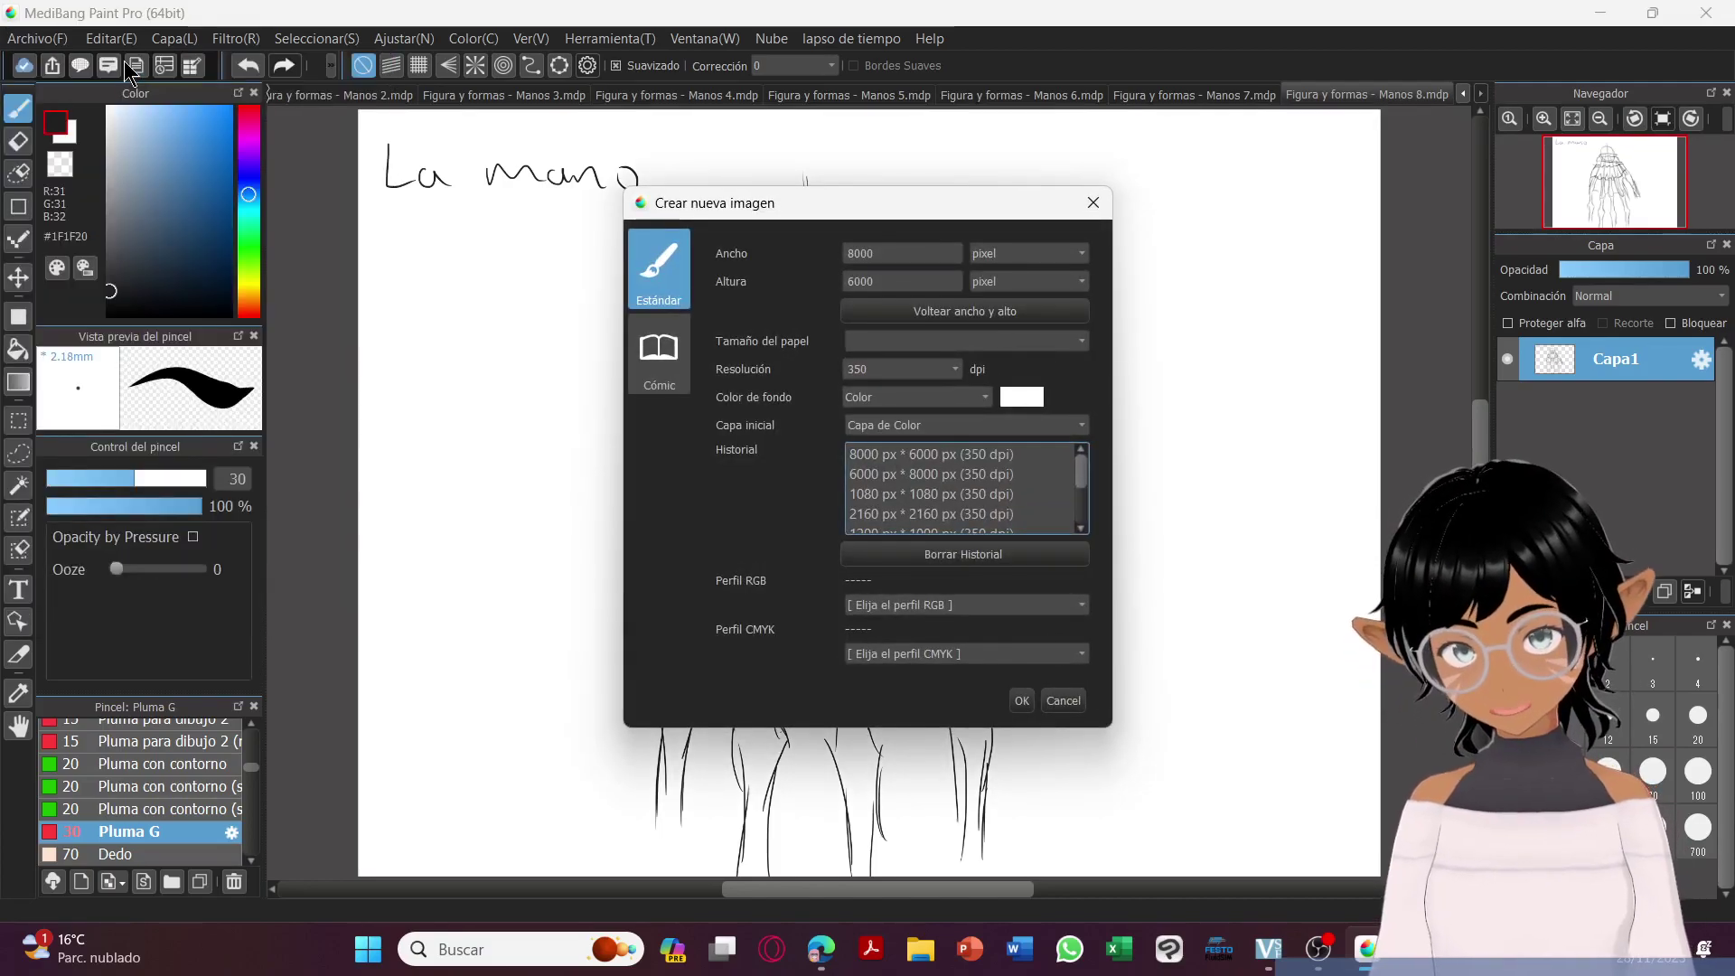
{"action": "key", "text": "Return"}
{"action": "left_click", "coordinate": [249, 110]}
{"action": "left_click", "coordinate": [230, 108]}
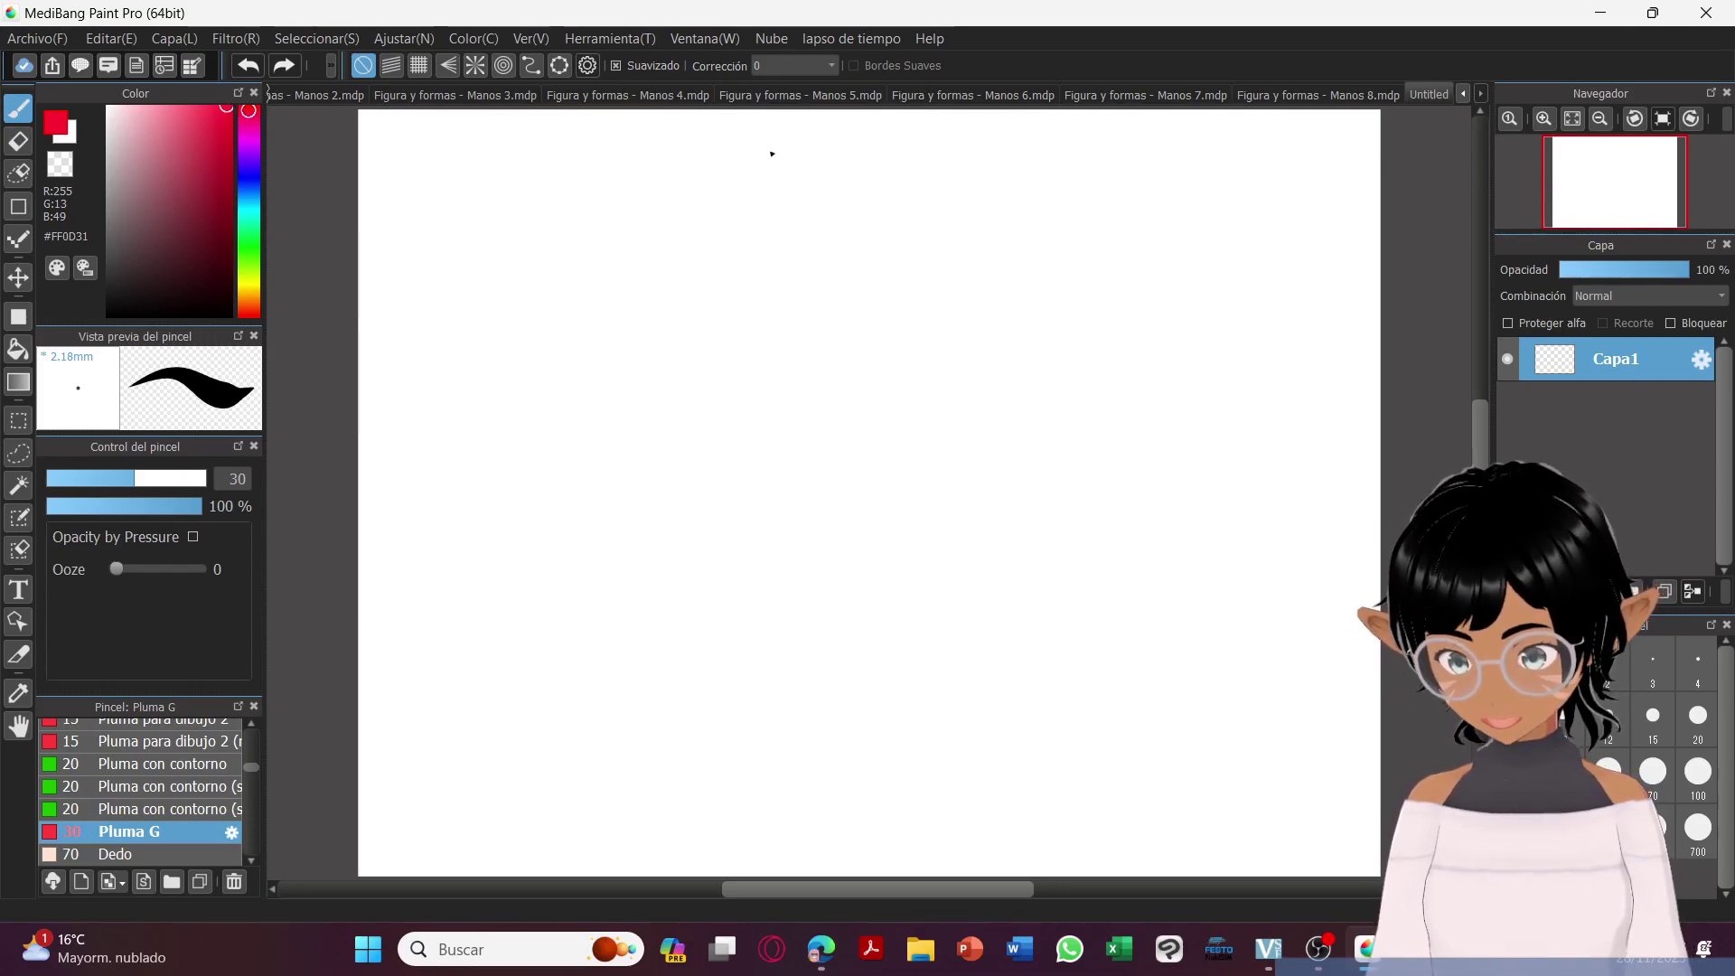
Sketch in red the right edge of the forearm, a horizontal wrist line and the right contour of the hand.
{"action": "left_click_drag", "start_coordinate": [859, 185], "coordinate": [970, 425]}
{"action": "left_click_drag", "start_coordinate": [853, 228], "coordinate": [960, 402]}
{"action": "mouse_move", "coordinate": [804, 425]}
{"action": "left_mouse_down"}
{"action": "mouse_move", "coordinate": [981, 423]}
{"action": "mouse_move", "coordinate": [961, 480]}
{"action": "mouse_move", "coordinate": [967, 465]}
{"action": "mouse_move", "coordinate": [992, 636]}
{"action": "mouse_move", "coordinate": [909, 800]}
{"action": "left_mouse_up"}
Transform the red sketch to a smaller size, move it up the canvas, and apply the transformation.
{"action": "left_click", "coordinate": [317, 38]}
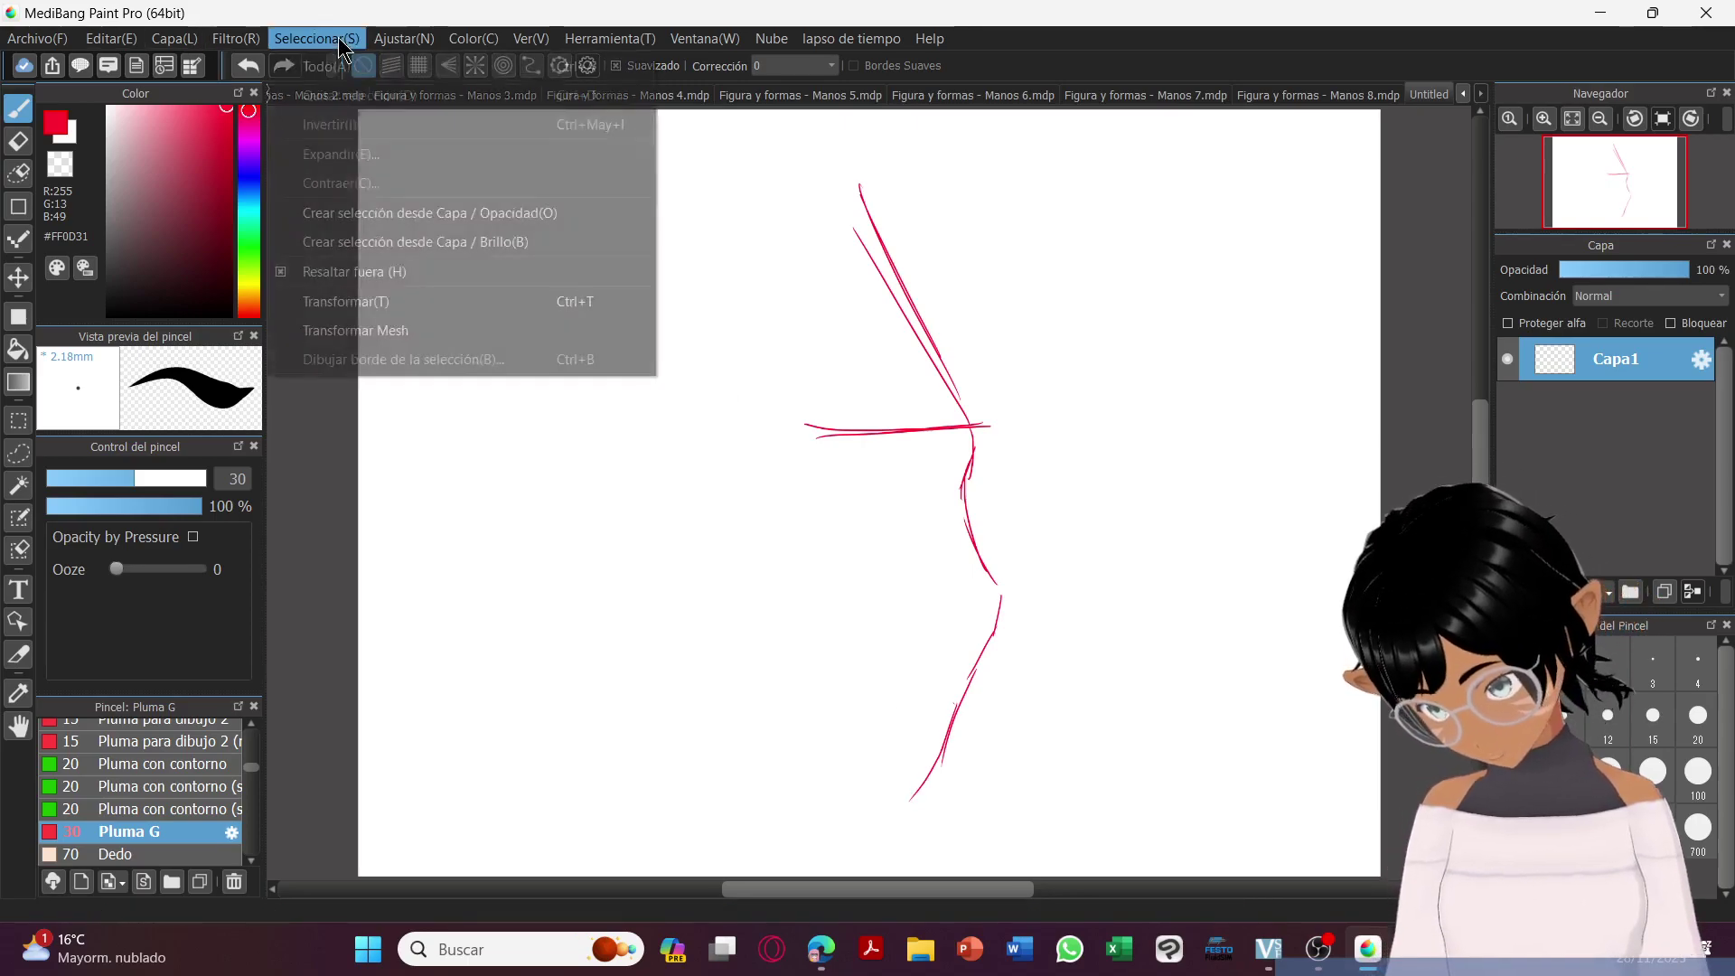
{"action": "left_click", "coordinate": [398, 301]}
{"action": "left_click_drag", "start_coordinate": [904, 761], "coordinate": [904, 679]}
{"action": "left_click_drag", "start_coordinate": [1003, 454], "coordinate": [921, 364]}
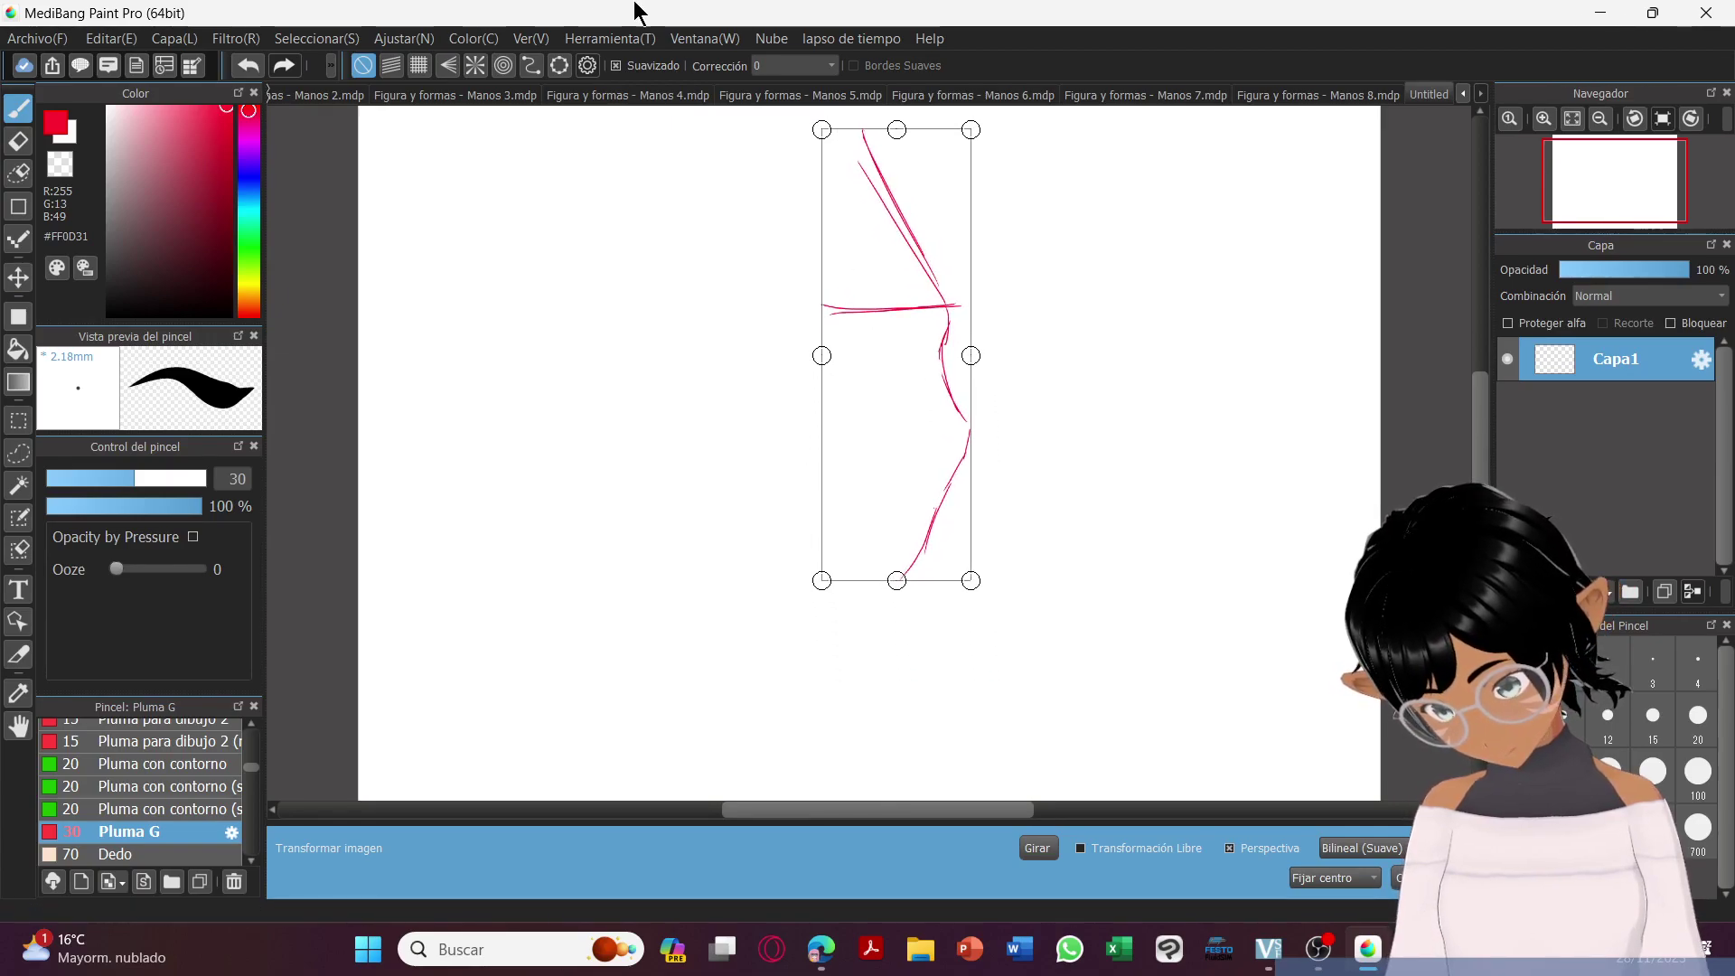
{"action": "left_click", "coordinate": [29, 101]}
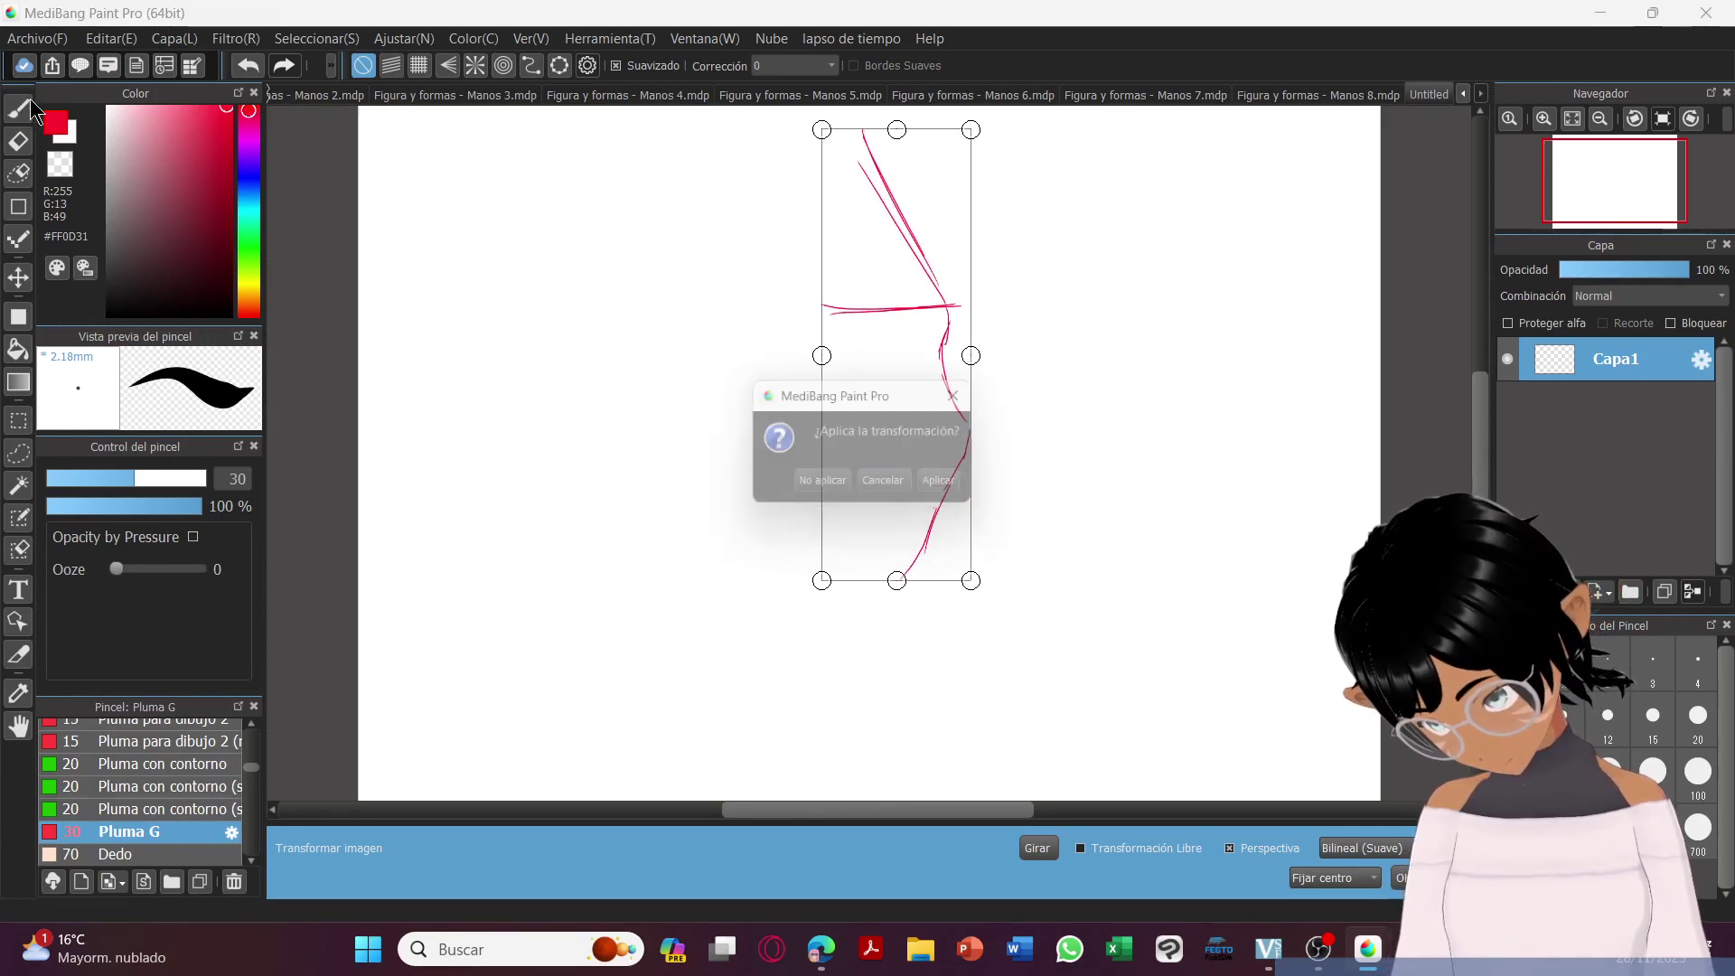
{"action": "left_click", "coordinate": [940, 470]}
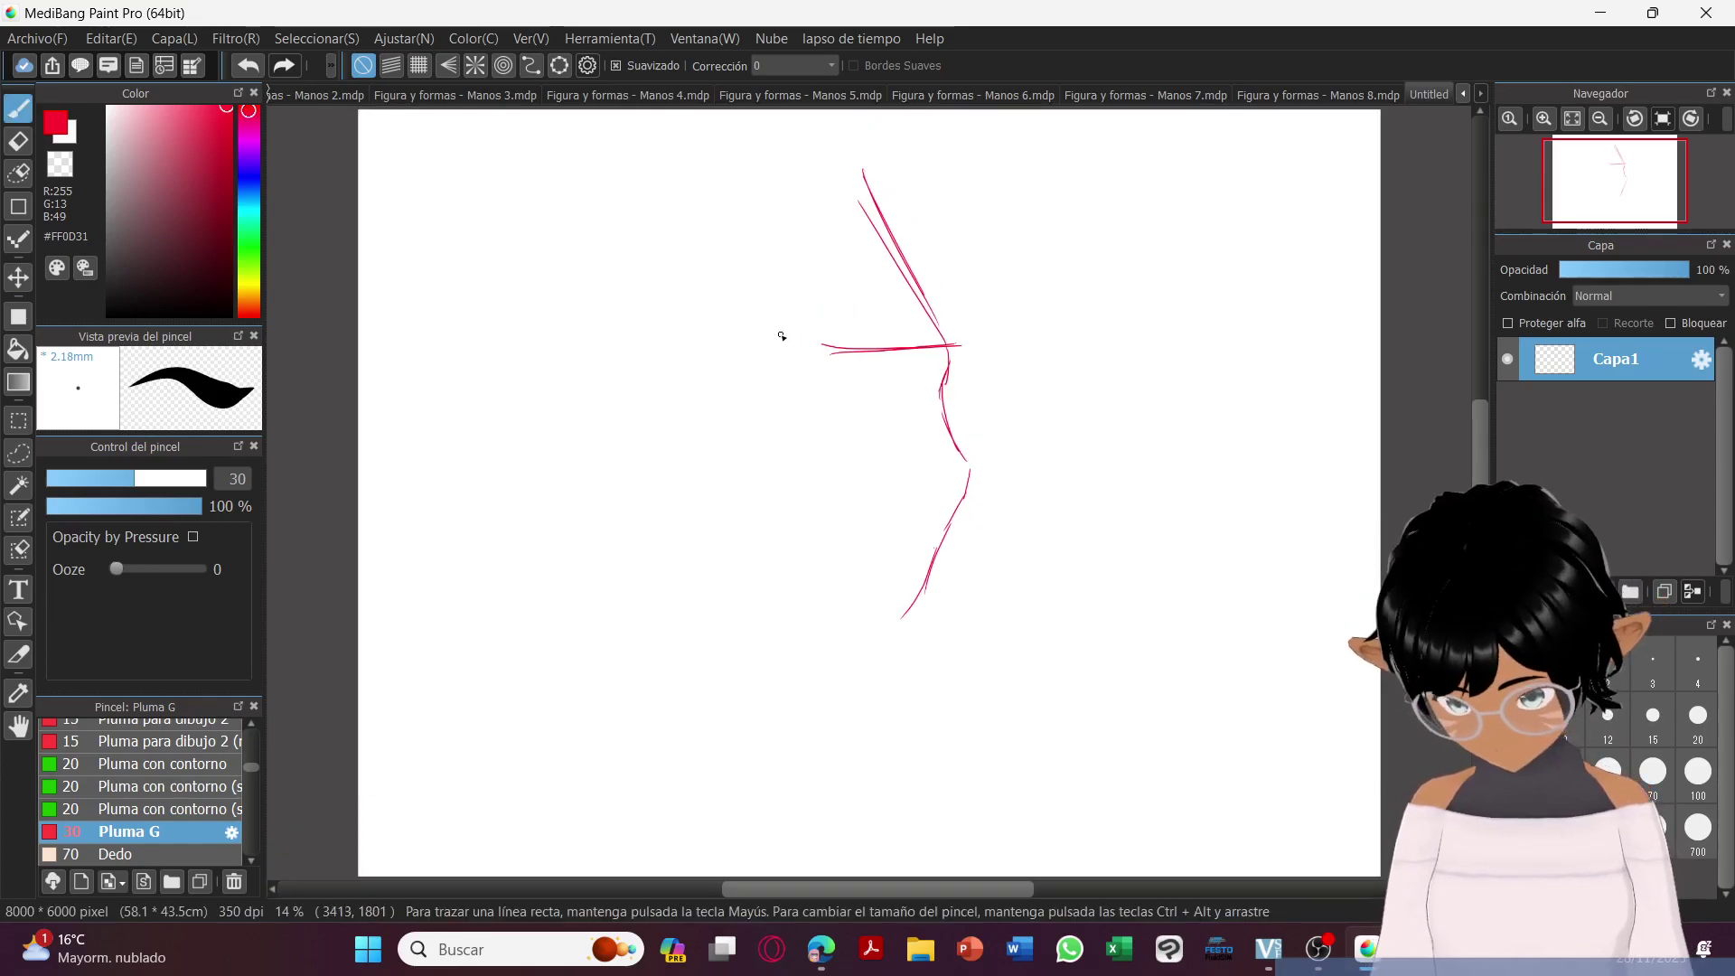
Draw the left wrist and hand contour, the rounded forearm outline above it, and inner wrist lines.
{"action": "left_click_drag", "start_coordinate": [767, 325], "coordinate": [791, 378]}
{"action": "left_click_drag", "start_coordinate": [771, 291], "coordinate": [795, 387]}
{"action": "mouse_move", "coordinate": [773, 325]}
{"action": "left_mouse_down"}
{"action": "mouse_move", "coordinate": [797, 384]}
{"action": "mouse_move", "coordinate": [779, 404]}
{"action": "mouse_move", "coordinate": [812, 396]}
{"action": "left_mouse_up"}
{"action": "mouse_move", "coordinate": [750, 302]}
{"action": "left_mouse_down"}
{"action": "mouse_move", "coordinate": [749, 406]}
{"action": "mouse_move", "coordinate": [768, 396]}
{"action": "mouse_move", "coordinate": [683, 568]}
{"action": "left_mouse_up"}
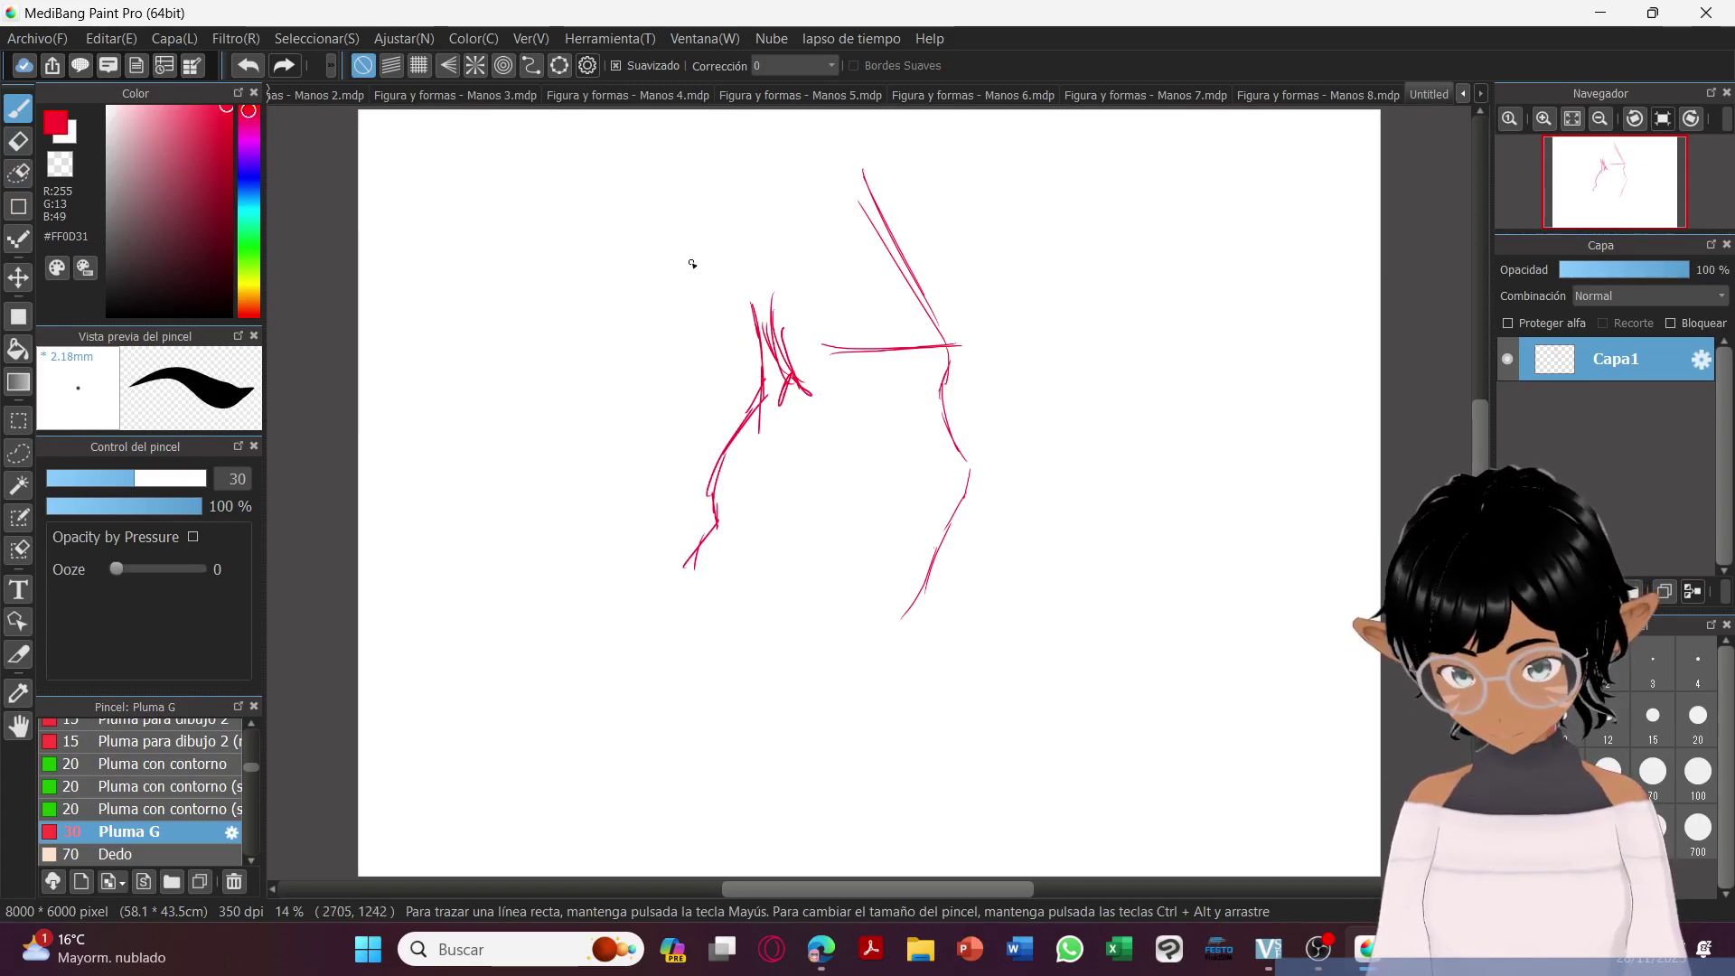
{"action": "mouse_move", "coordinate": [758, 349]}
{"action": "left_mouse_down"}
{"action": "mouse_move", "coordinate": [695, 222]}
{"action": "mouse_move", "coordinate": [727, 185]}
{"action": "mouse_move", "coordinate": [872, 191]}
{"action": "mouse_move", "coordinate": [946, 335]}
{"action": "left_mouse_up"}
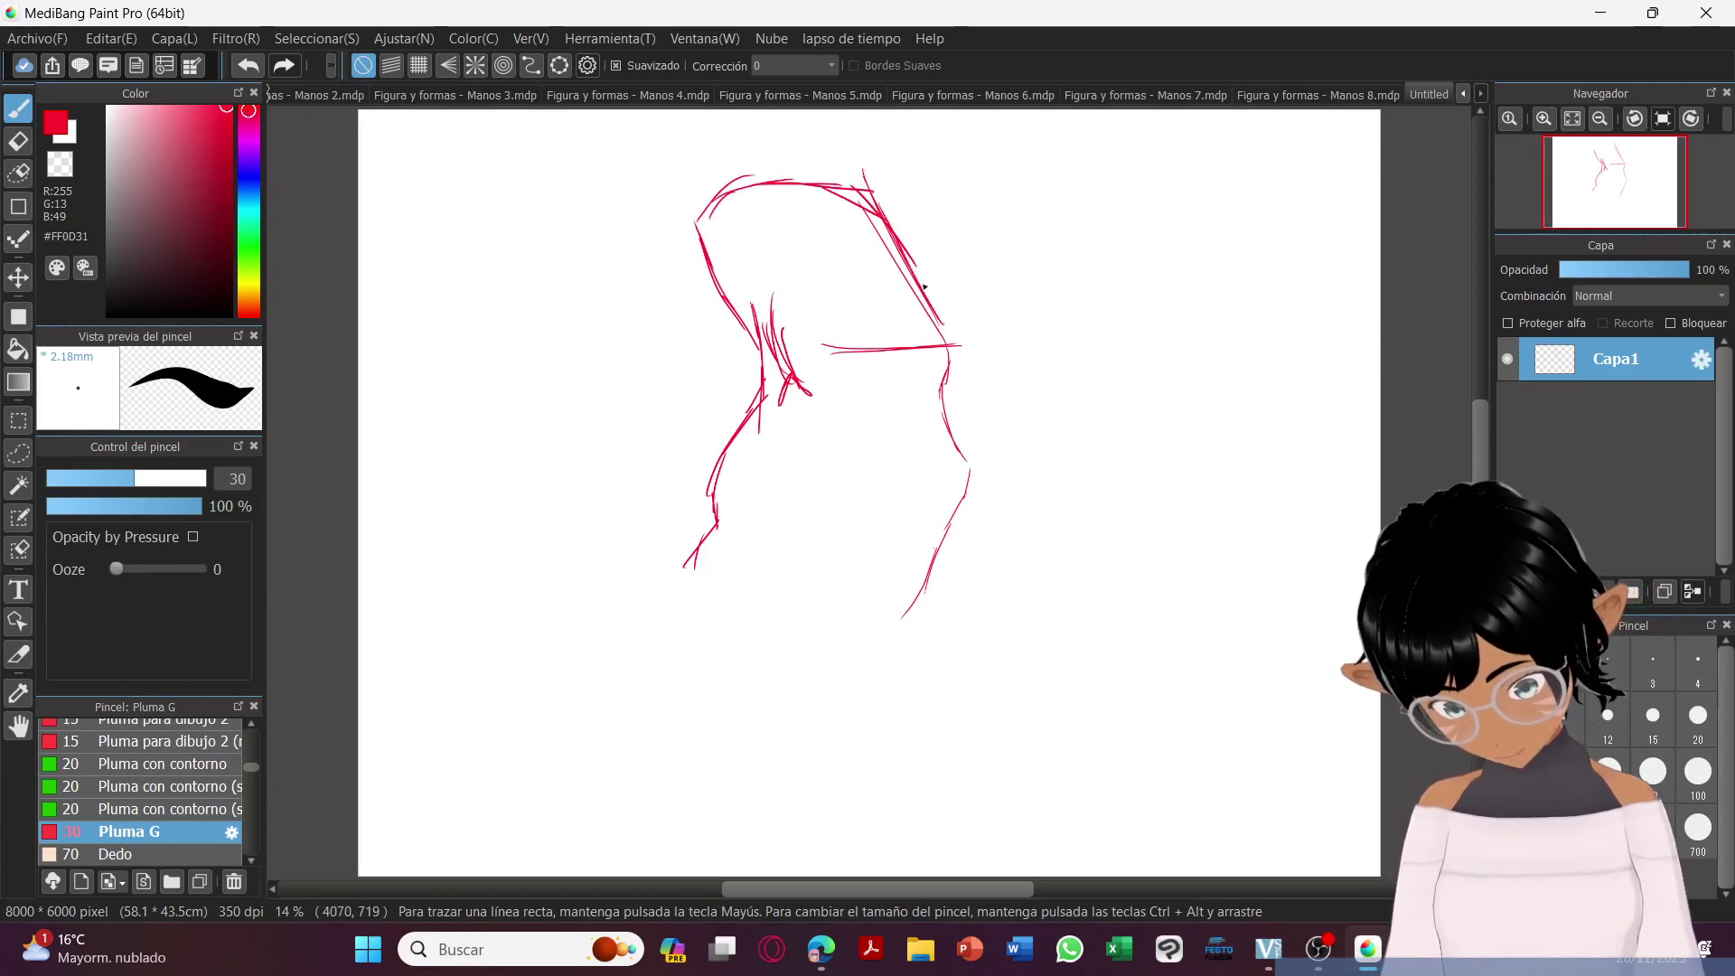
{"action": "left_click_drag", "start_coordinate": [844, 247], "coordinate": [890, 372]}
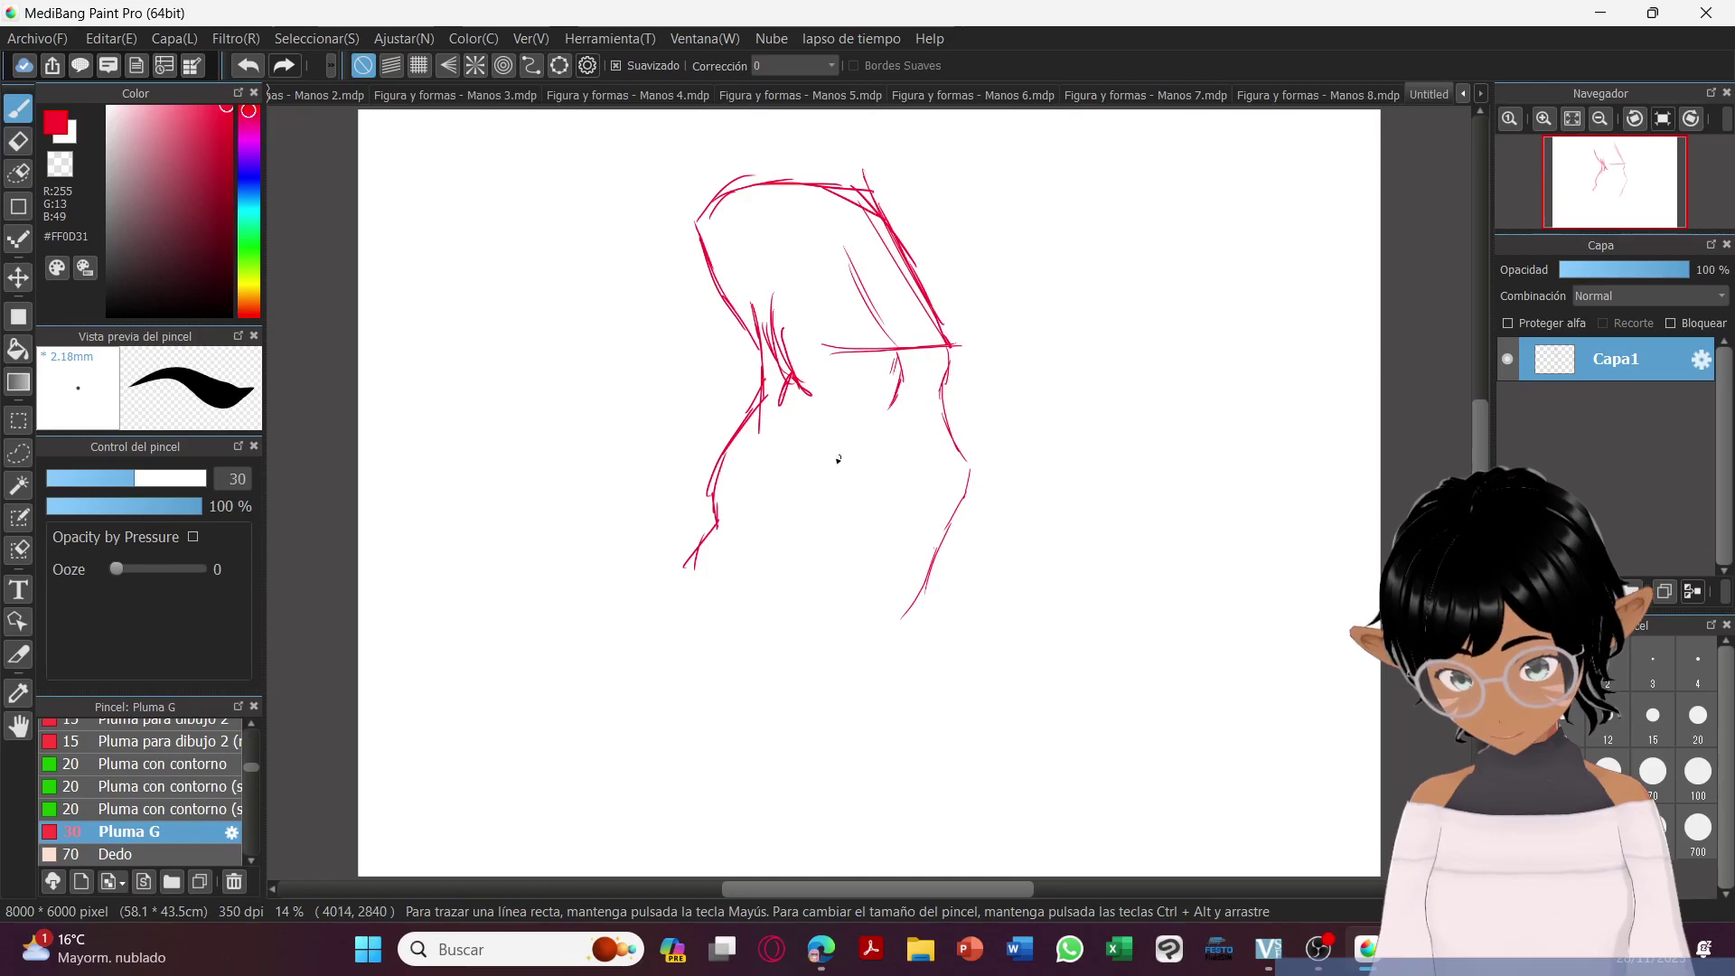
Draw the two leftmost fingers of the red hand as bent segments with rounded tips.
{"action": "mouse_move", "coordinate": [713, 549]}
{"action": "left_mouse_down"}
{"action": "mouse_move", "coordinate": [678, 598]}
{"action": "mouse_move", "coordinate": [714, 595]}
{"action": "mouse_move", "coordinate": [672, 611]}
{"action": "left_mouse_up"}
{"action": "left_click_drag", "start_coordinate": [693, 633], "coordinate": [690, 683]}
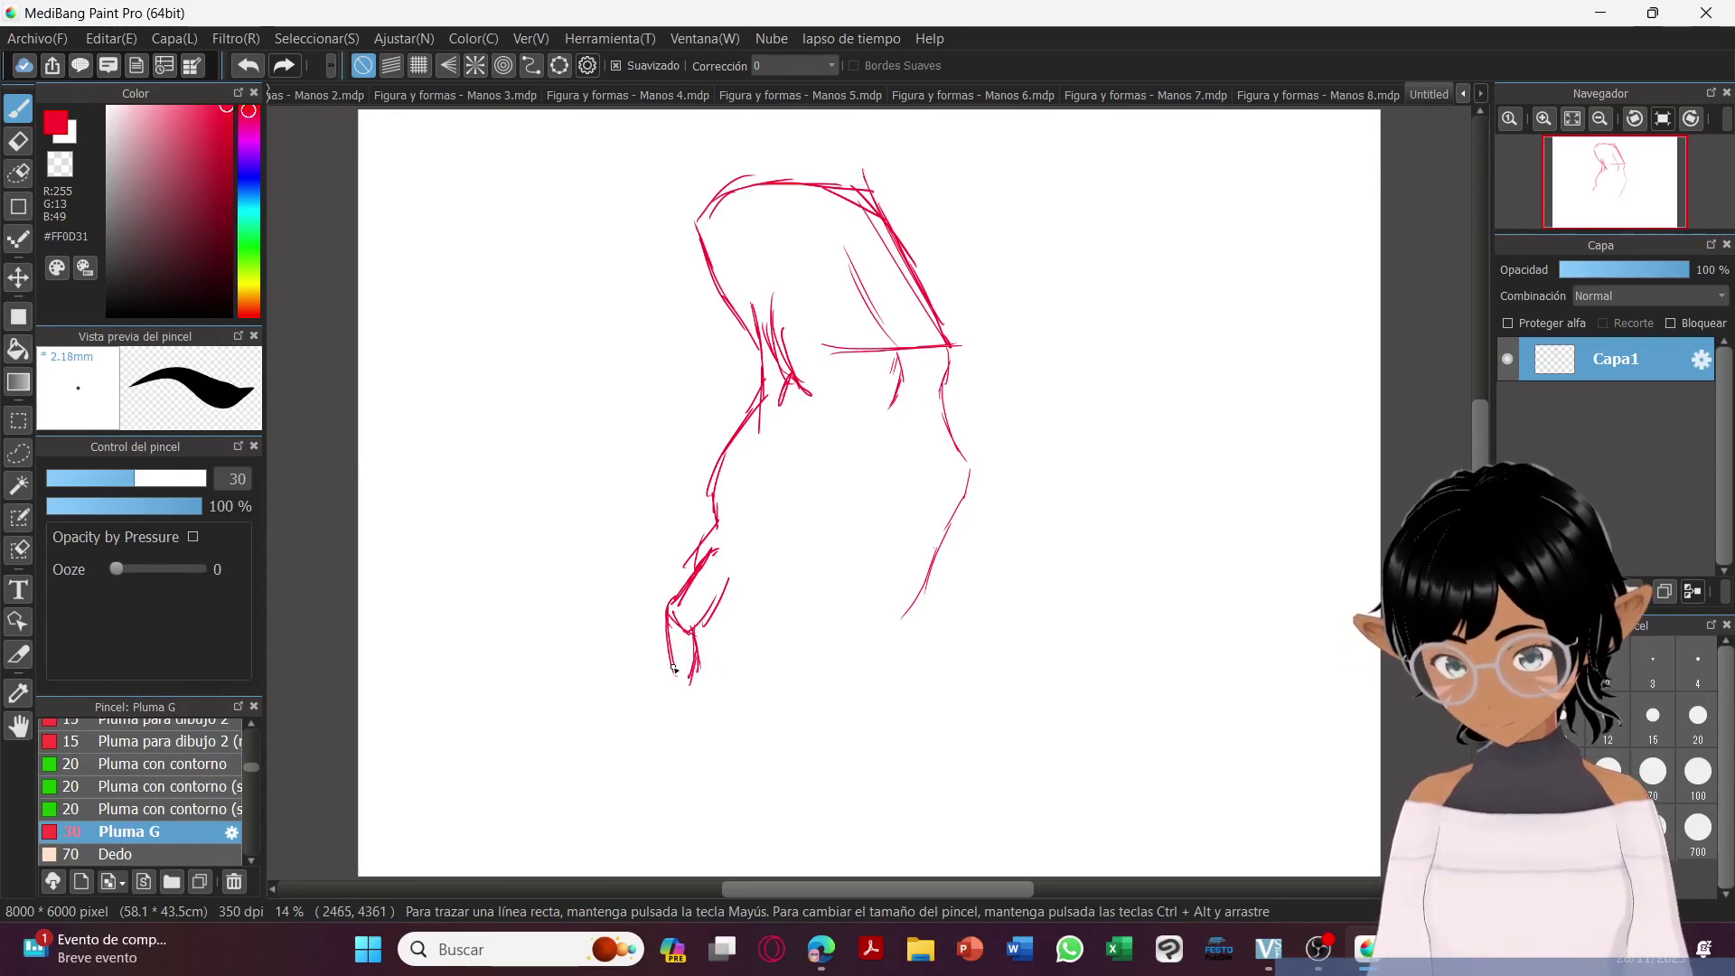
{"action": "left_click_drag", "start_coordinate": [678, 689], "coordinate": [710, 704]}
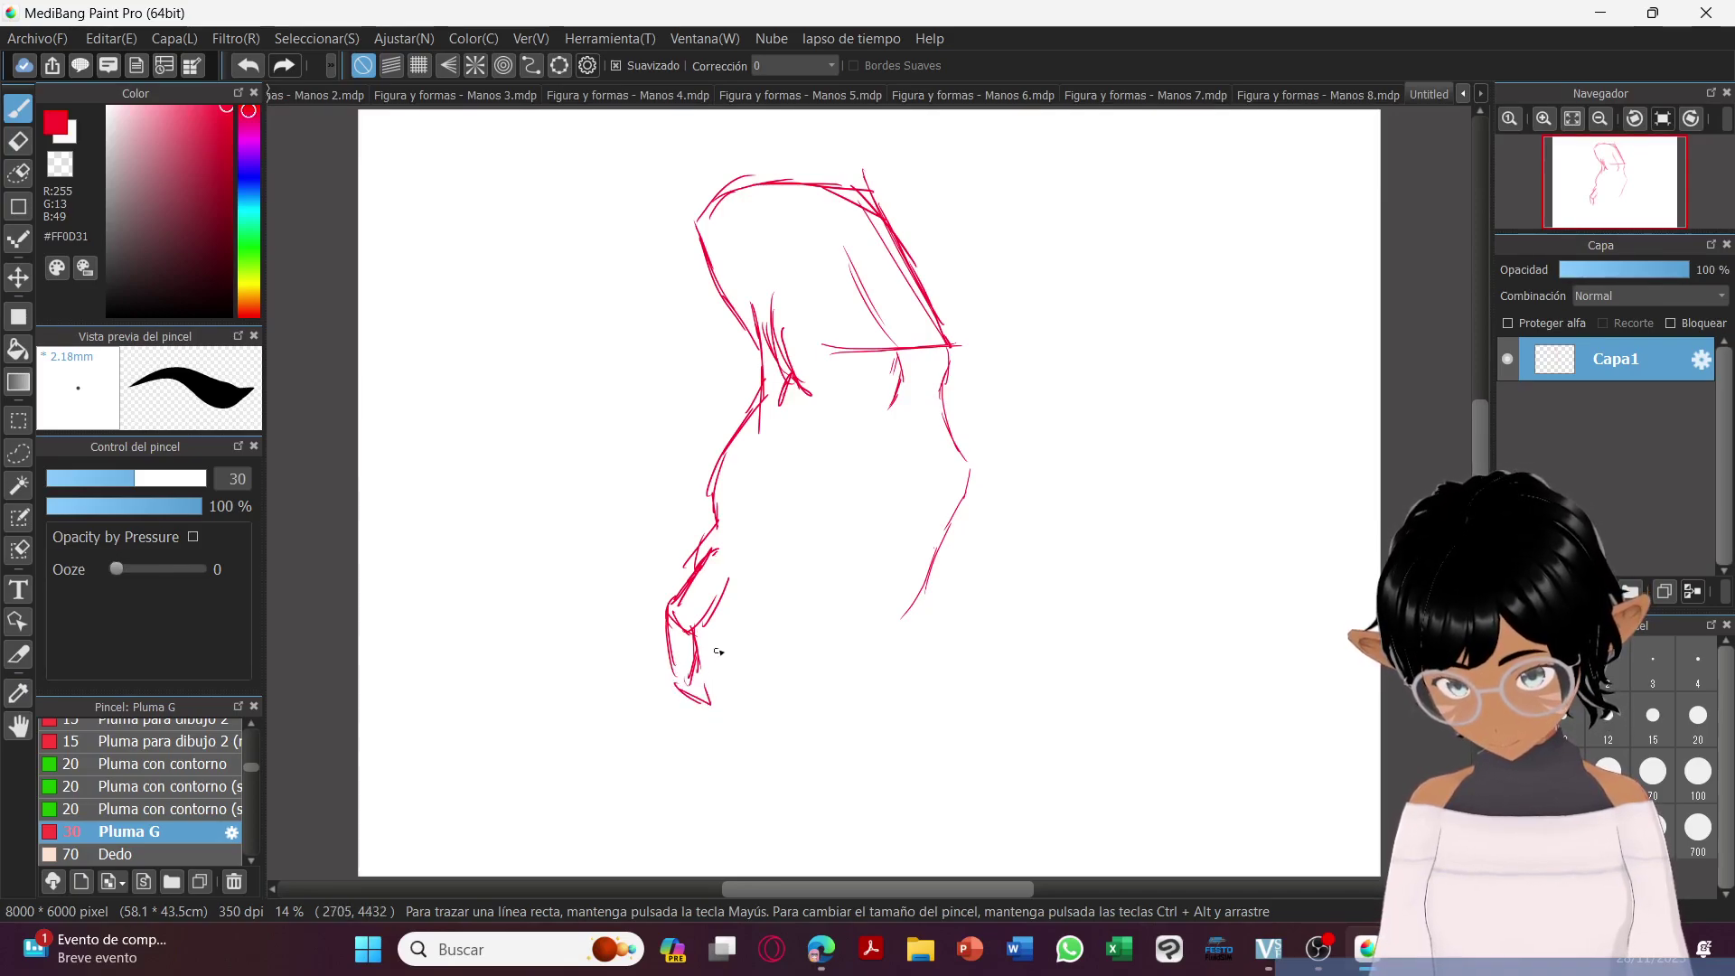
{"action": "left_click_drag", "start_coordinate": [727, 611], "coordinate": [770, 604]}
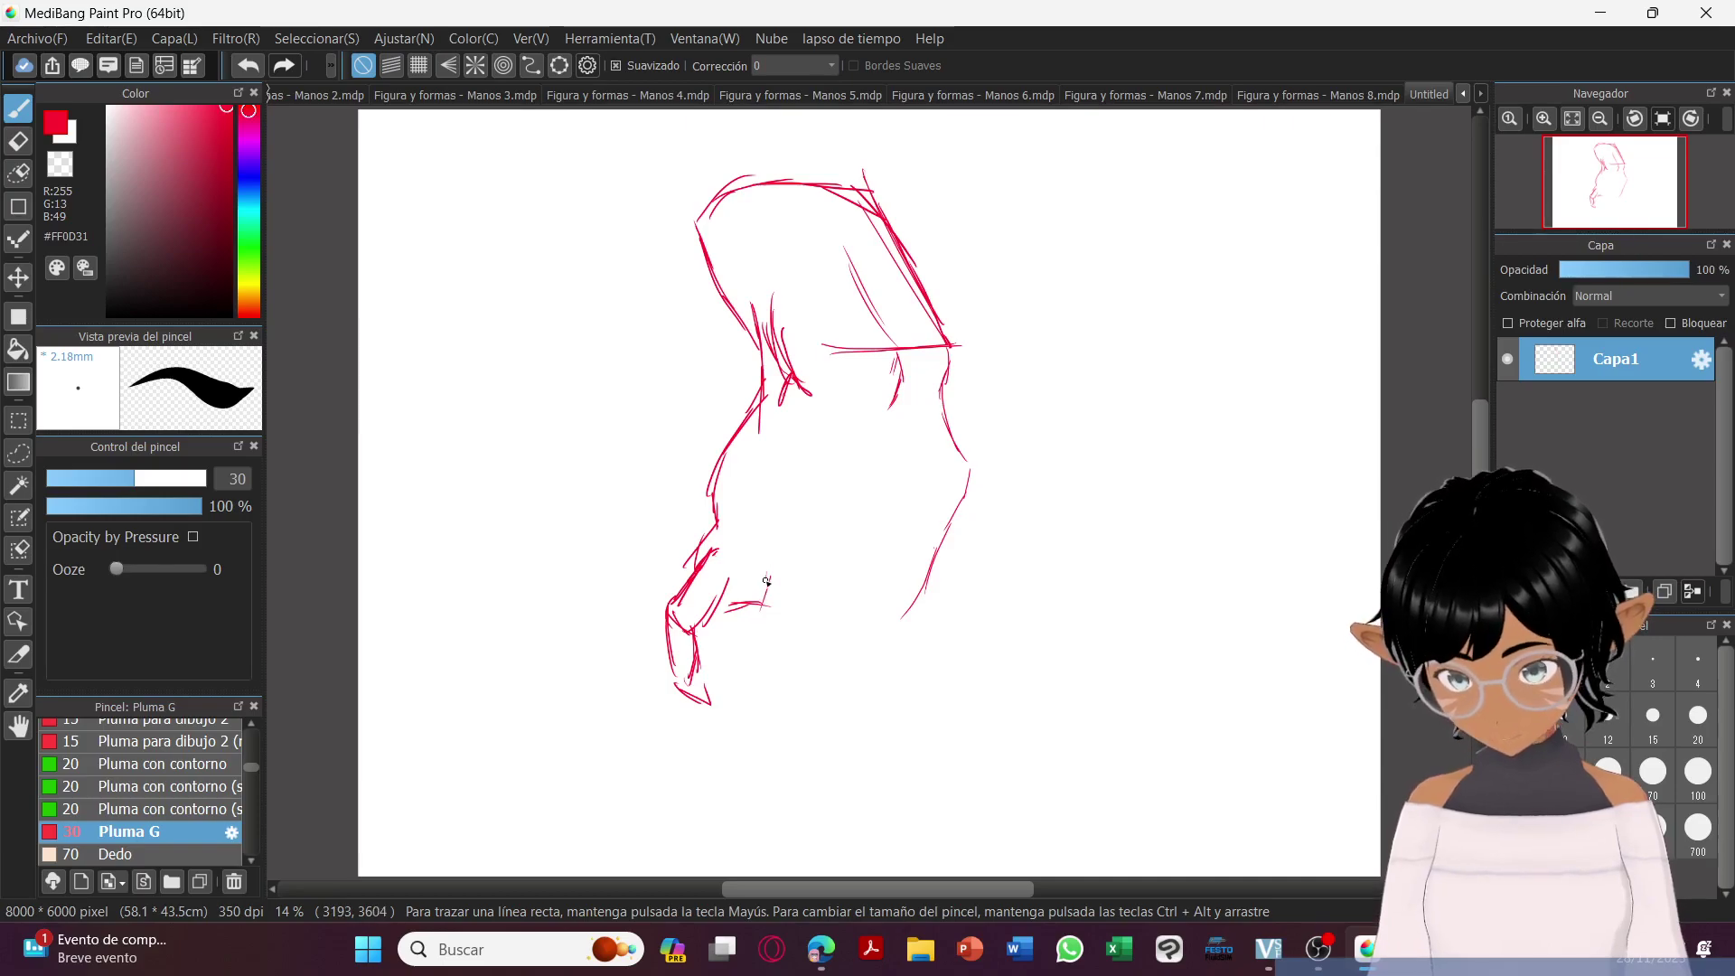
{"action": "mouse_move", "coordinate": [726, 559]}
{"action": "left_mouse_down"}
{"action": "mouse_move", "coordinate": [754, 531]}
{"action": "mouse_move", "coordinate": [728, 563]}
{"action": "mouse_move", "coordinate": [769, 441]}
{"action": "mouse_move", "coordinate": [723, 542]}
{"action": "mouse_move", "coordinate": [770, 564]}
{"action": "mouse_move", "coordinate": [747, 671]}
{"action": "left_mouse_up"}
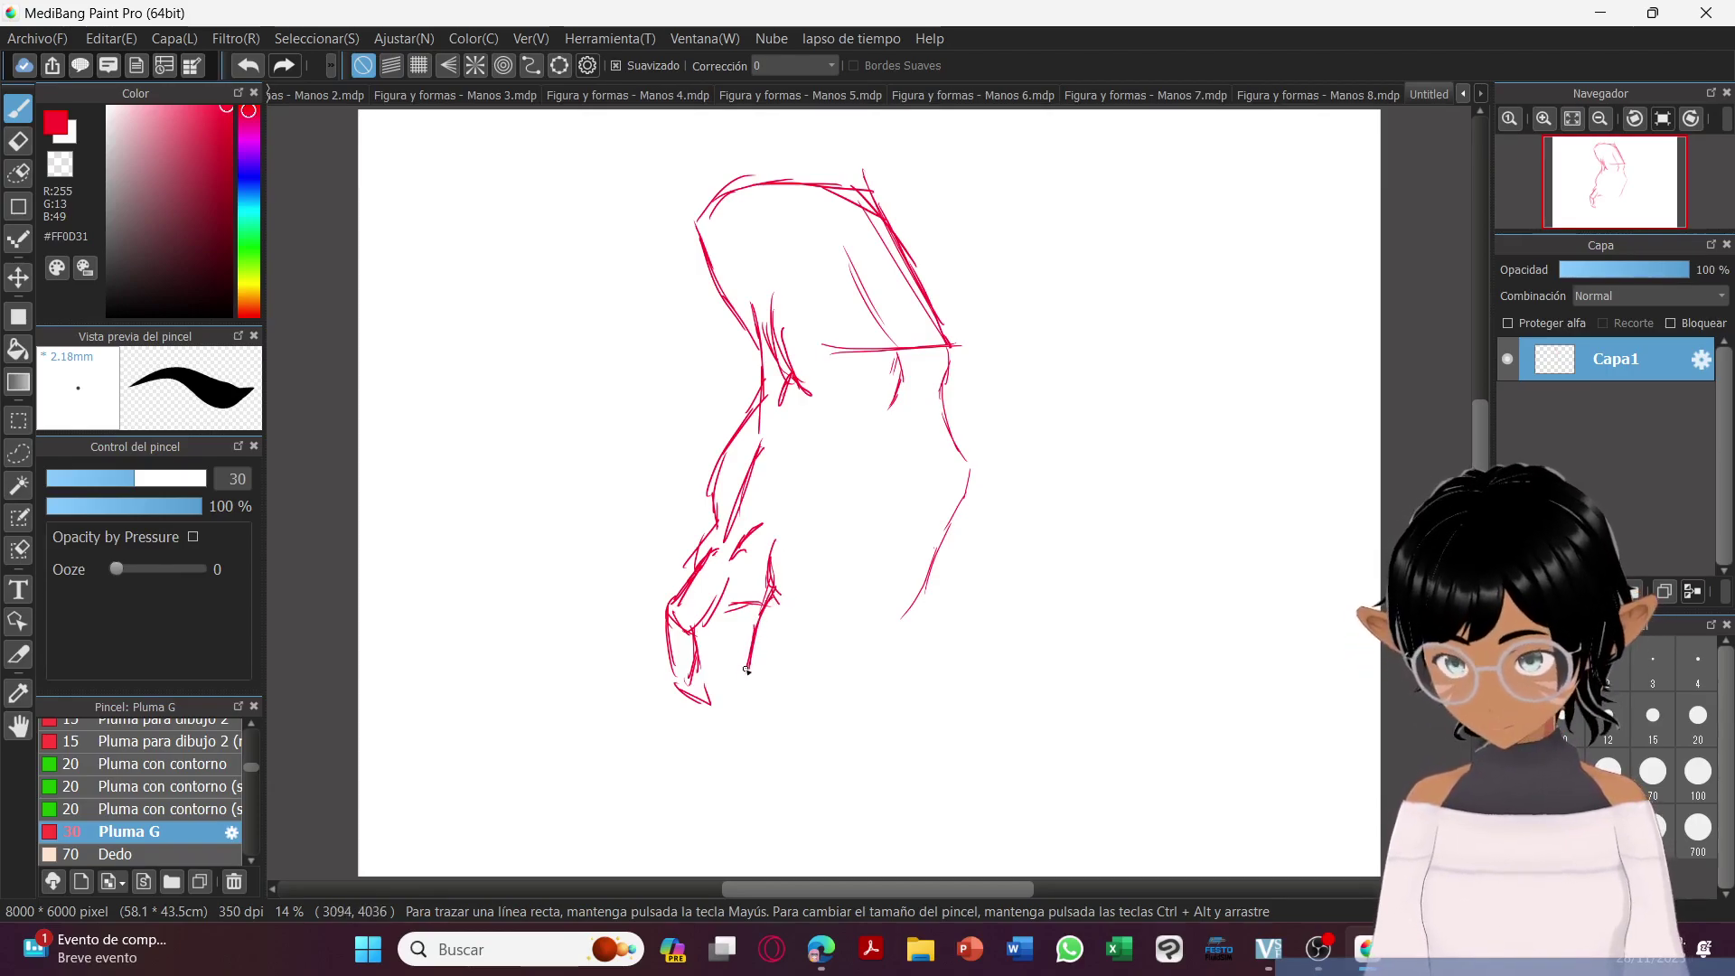
{"action": "mouse_move", "coordinate": [803, 612]}
{"action": "left_mouse_down"}
{"action": "mouse_move", "coordinate": [776, 725]}
{"action": "mouse_move", "coordinate": [747, 695]}
{"action": "mouse_move", "coordinate": [759, 733]}
{"action": "mouse_move", "coordinate": [772, 696]}
{"action": "mouse_move", "coordinate": [785, 730]}
{"action": "left_mouse_up"}
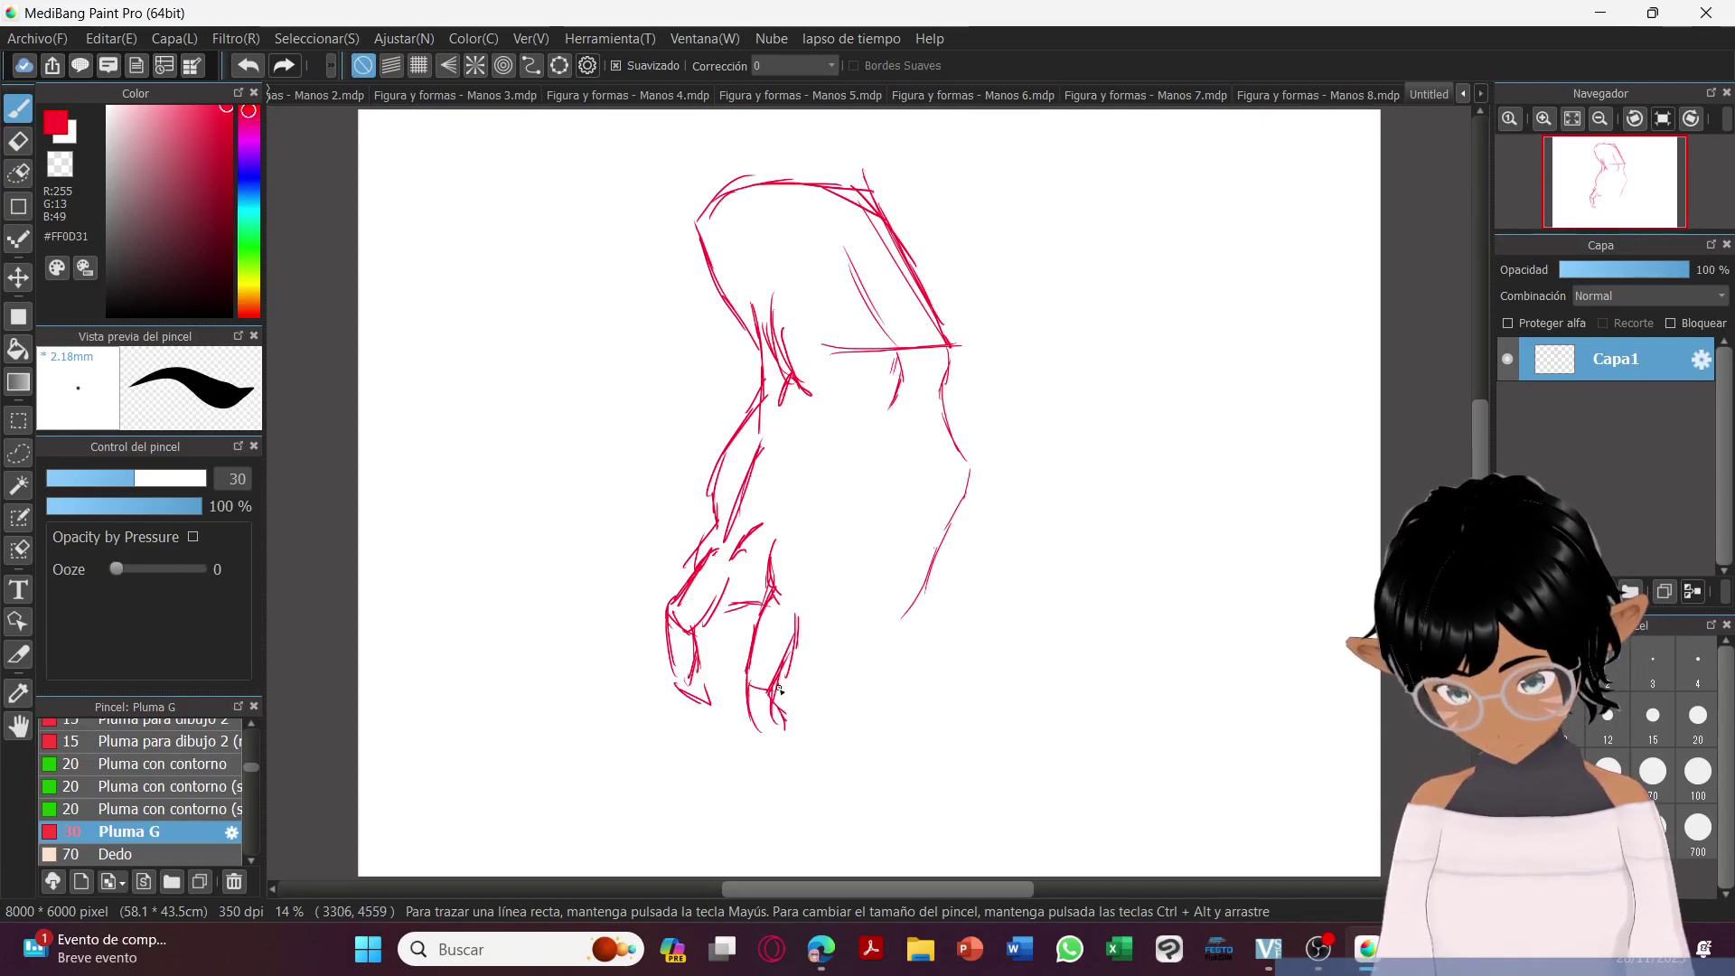
Draw the two remaining fingers of the red hand and the start of the thumb on its right side.
{"action": "mouse_move", "coordinate": [809, 608]}
{"action": "left_mouse_down"}
{"action": "mouse_move", "coordinate": [804, 634]}
{"action": "mouse_move", "coordinate": [829, 599]}
{"action": "mouse_move", "coordinate": [827, 693]}
{"action": "left_mouse_up"}
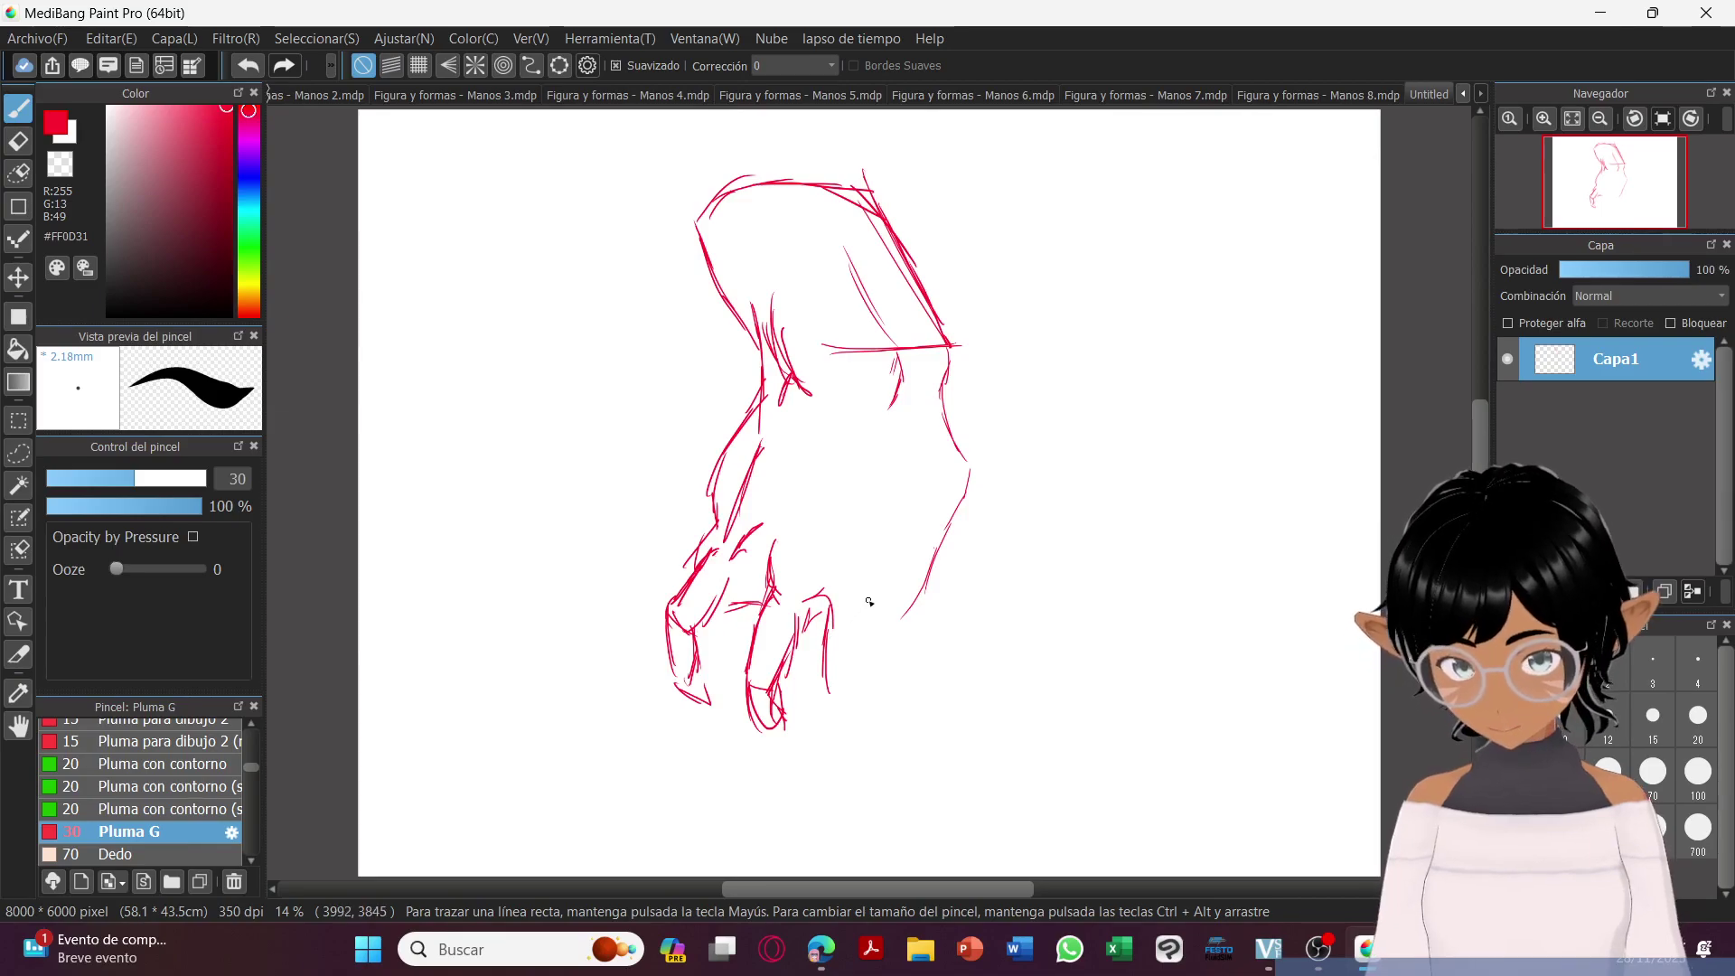
{"action": "left_click_drag", "start_coordinate": [869, 583], "coordinate": [858, 639]}
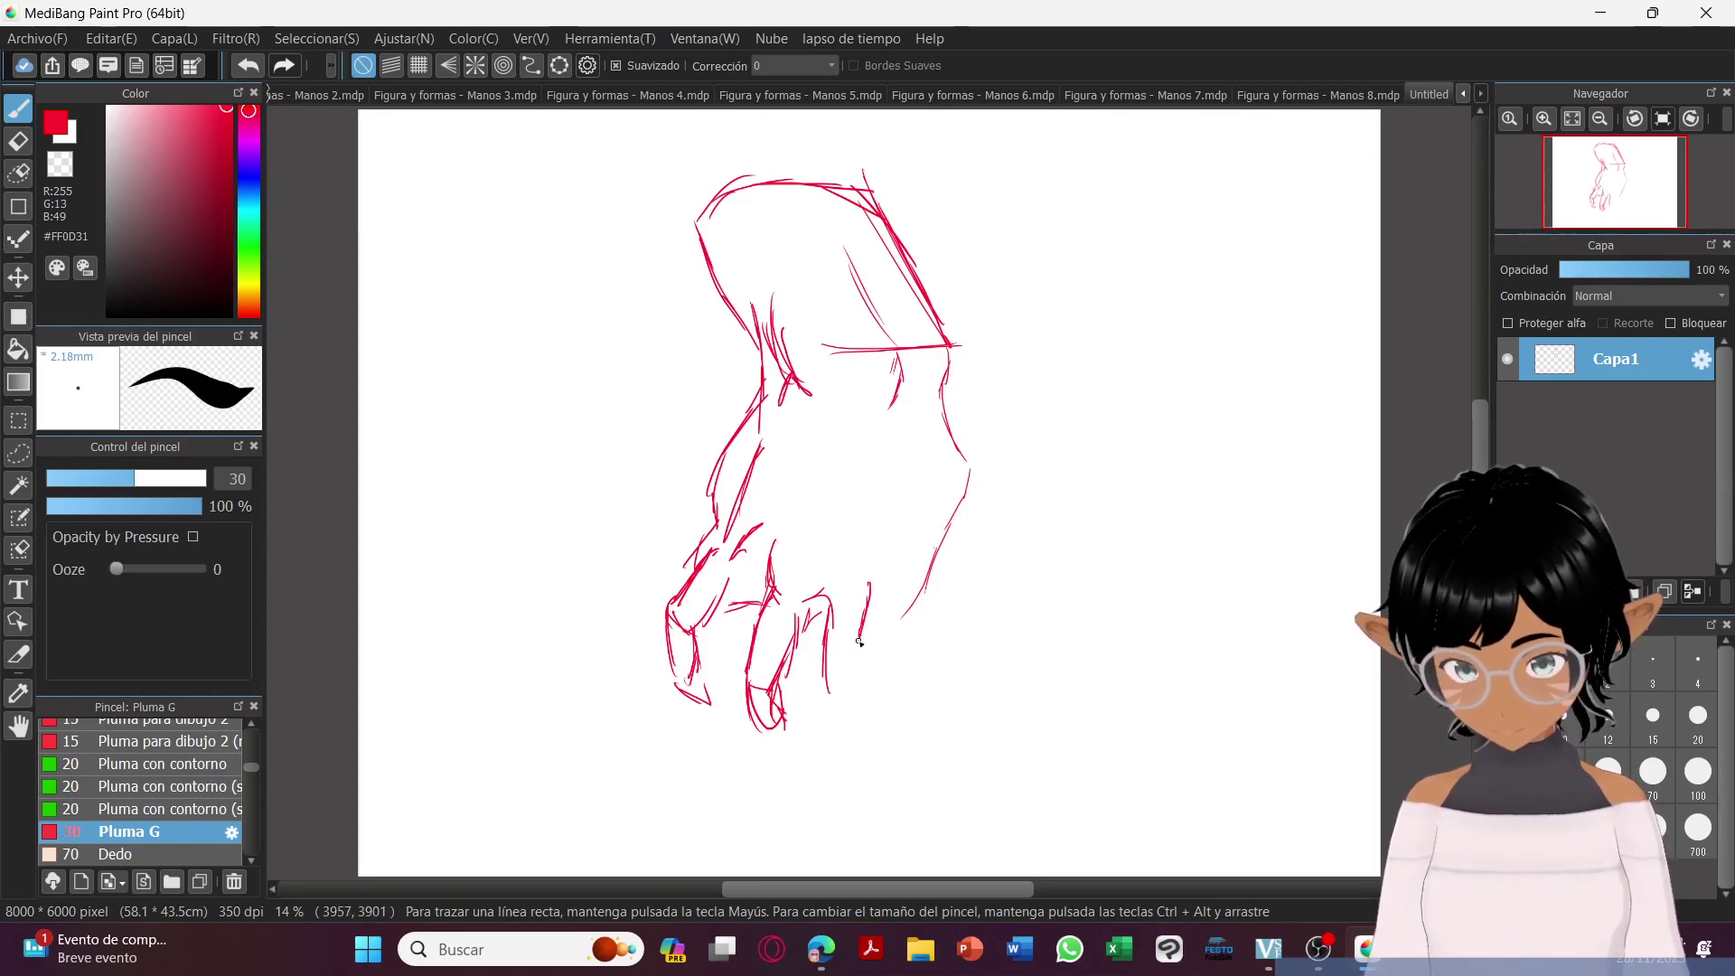
{"action": "mouse_move", "coordinate": [855, 710]}
{"action": "left_mouse_down"}
{"action": "mouse_move", "coordinate": [835, 701]}
{"action": "mouse_move", "coordinate": [813, 743]}
{"action": "mouse_move", "coordinate": [847, 742]}
{"action": "mouse_move", "coordinate": [831, 786]}
{"action": "mouse_move", "coordinate": [816, 757]}
{"action": "mouse_move", "coordinate": [799, 781]}
{"action": "mouse_move", "coordinate": [815, 786]}
{"action": "left_mouse_up"}
{"action": "mouse_move", "coordinate": [822, 744]}
{"action": "left_mouse_down"}
{"action": "mouse_move", "coordinate": [802, 784]}
{"action": "mouse_move", "coordinate": [817, 788]}
{"action": "left_mouse_up"}
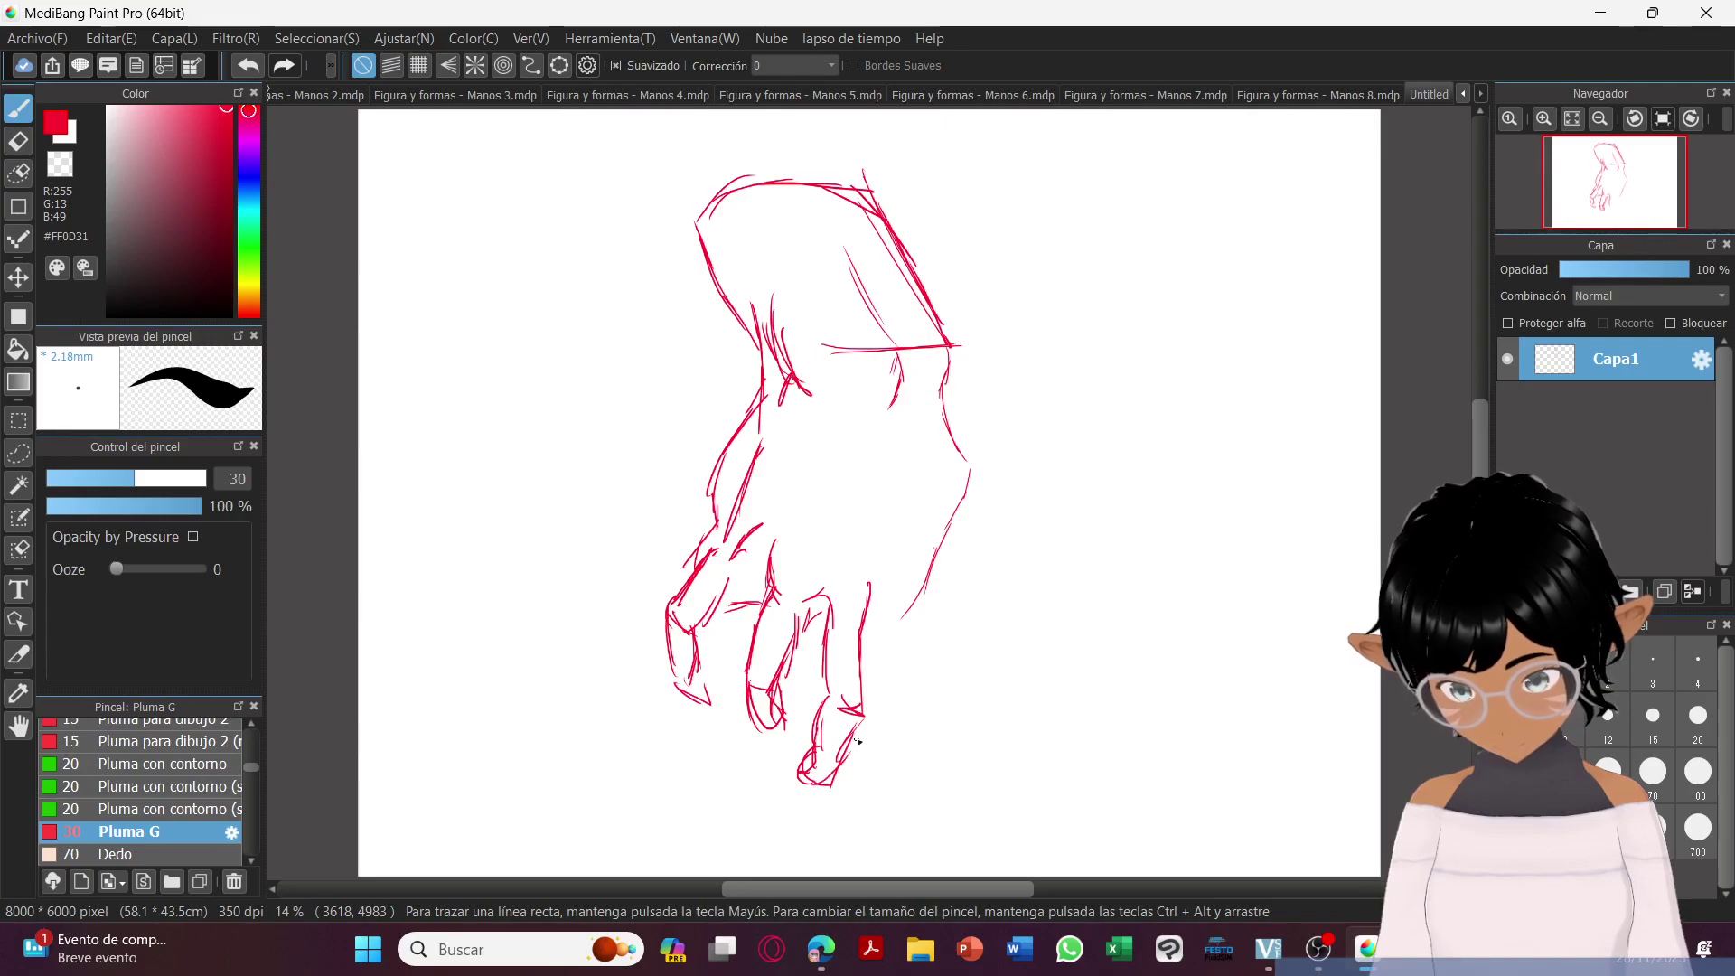
{"action": "mouse_move", "coordinate": [870, 653]}
{"action": "left_mouse_down"}
{"action": "mouse_move", "coordinate": [894, 639]}
{"action": "mouse_move", "coordinate": [902, 779]}
{"action": "mouse_move", "coordinate": [940, 714]}
{"action": "mouse_move", "coordinate": [921, 619]}
{"action": "mouse_move", "coordinate": [924, 636]}
{"action": "mouse_move", "coordinate": [970, 493]}
{"action": "mouse_move", "coordinate": [953, 442]}
{"action": "mouse_move", "coordinate": [1010, 543]}
{"action": "mouse_move", "coordinate": [966, 576]}
{"action": "mouse_move", "coordinate": [978, 595]}
{"action": "left_mouse_up"}
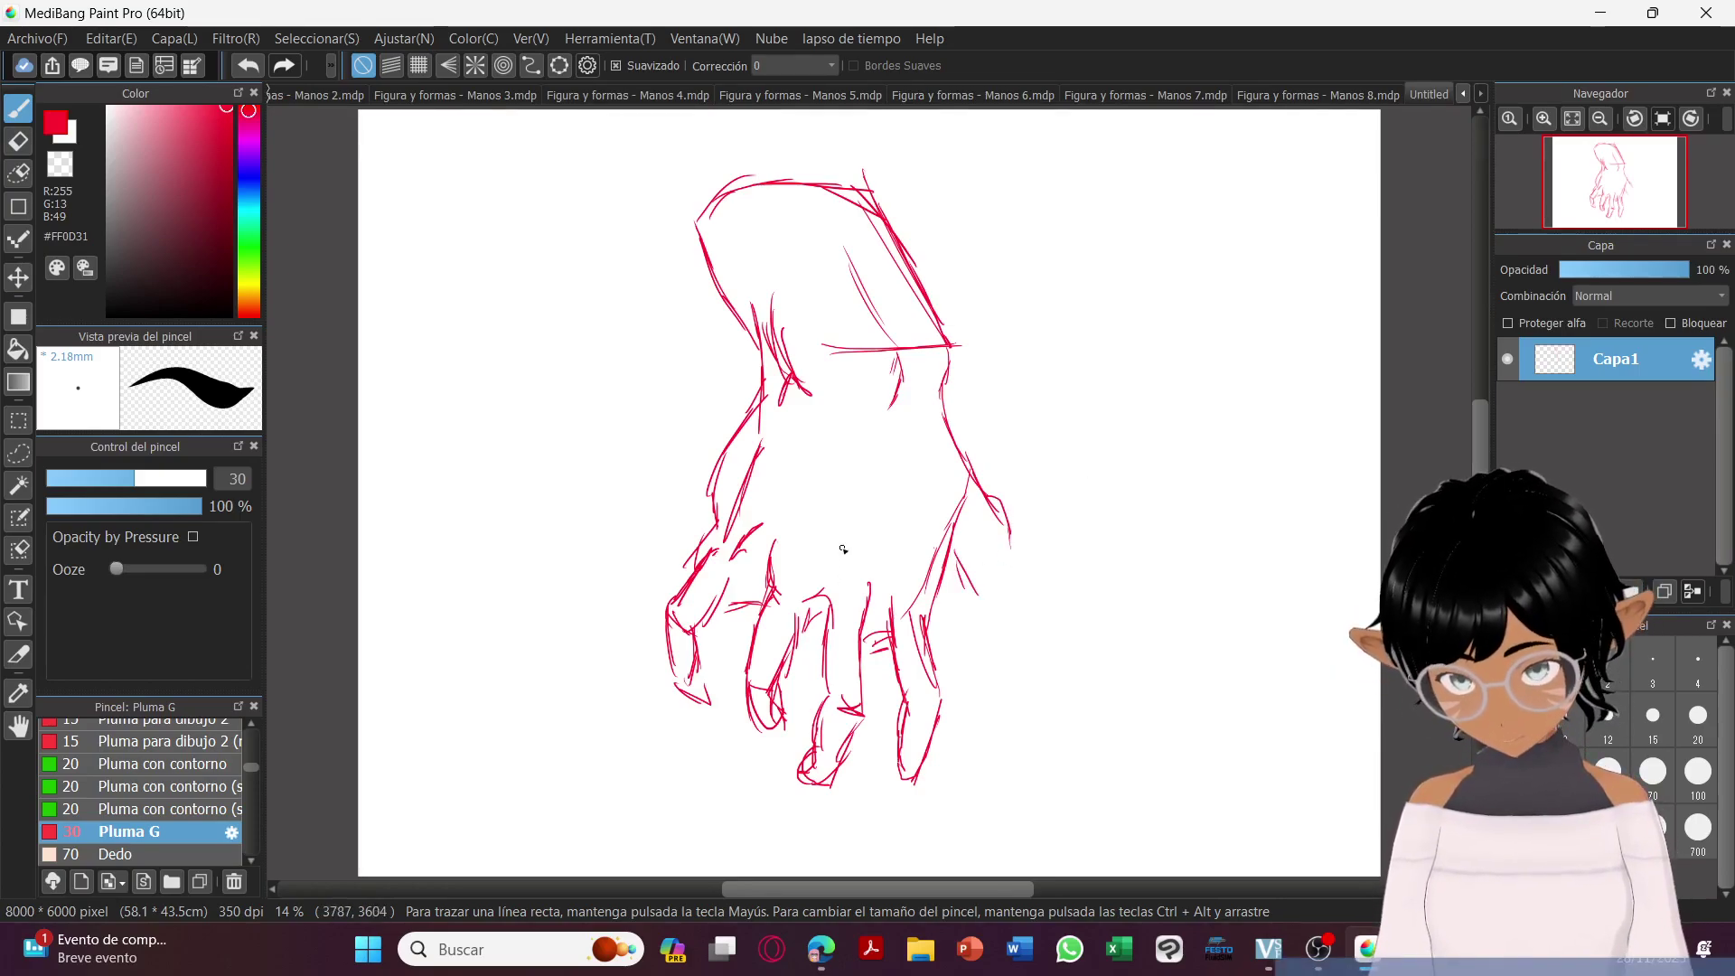
Draw tendon lines from the wrist toward the knuckles across the back of the red hand, with contour marks near its left edge.
{"action": "left_click_drag", "start_coordinate": [813, 581], "coordinate": [826, 503]}
{"action": "mouse_move", "coordinate": [849, 432]}
{"action": "left_mouse_down"}
{"action": "mouse_move", "coordinate": [813, 550]}
{"action": "mouse_move", "coordinate": [792, 551]}
{"action": "left_mouse_up"}
{"action": "left_click_drag", "start_coordinate": [793, 551], "coordinate": [784, 574]}
{"action": "left_click_drag", "start_coordinate": [823, 479], "coordinate": [781, 555]}
{"action": "left_click_drag", "start_coordinate": [839, 448], "coordinate": [859, 586]}
{"action": "mouse_move", "coordinate": [889, 437]}
{"action": "left_mouse_down"}
{"action": "mouse_move", "coordinate": [871, 480]}
{"action": "mouse_move", "coordinate": [890, 508]}
{"action": "mouse_move", "coordinate": [918, 480]}
{"action": "mouse_move", "coordinate": [924, 600]}
{"action": "left_mouse_up"}
{"action": "mouse_move", "coordinate": [907, 461]}
{"action": "left_mouse_down"}
{"action": "mouse_move", "coordinate": [928, 602]}
{"action": "mouse_move", "coordinate": [900, 486]}
{"action": "mouse_move", "coordinate": [916, 609]}
{"action": "left_mouse_up"}
{"action": "left_click_drag", "start_coordinate": [942, 446], "coordinate": [974, 517]}
{"action": "left_click_drag", "start_coordinate": [760, 486], "coordinate": [739, 551]}
{"action": "left_click_drag", "start_coordinate": [789, 449], "coordinate": [750, 532]}
{"action": "left_click_drag", "start_coordinate": [773, 456], "coordinate": [748, 530]}
{"action": "mouse_move", "coordinate": [806, 406]}
{"action": "left_mouse_down"}
{"action": "mouse_move", "coordinate": [772, 459]}
{"action": "mouse_move", "coordinate": [739, 450]}
{"action": "left_mouse_up"}
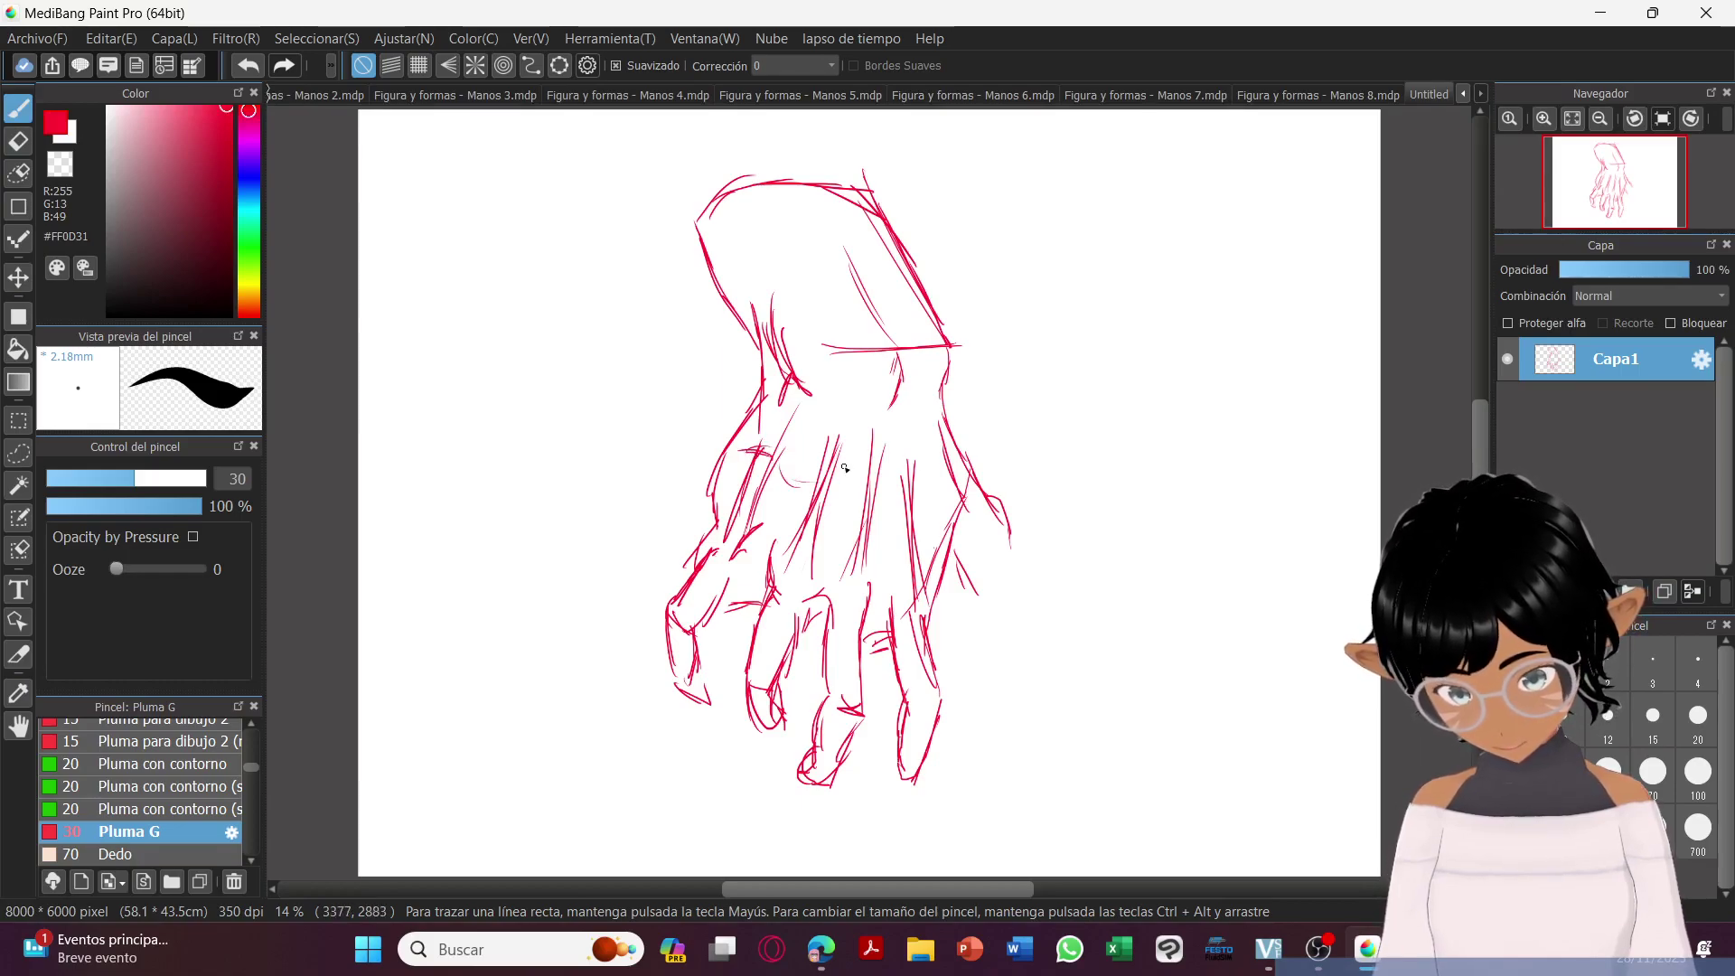
Sketch curved red guide lines across the back of the hand to mark the knuckle rows.
{"action": "mouse_move", "coordinate": [833, 488]}
{"action": "left_mouse_down"}
{"action": "mouse_move", "coordinate": [931, 504]}
{"action": "mouse_move", "coordinate": [965, 456]}
{"action": "left_mouse_up"}
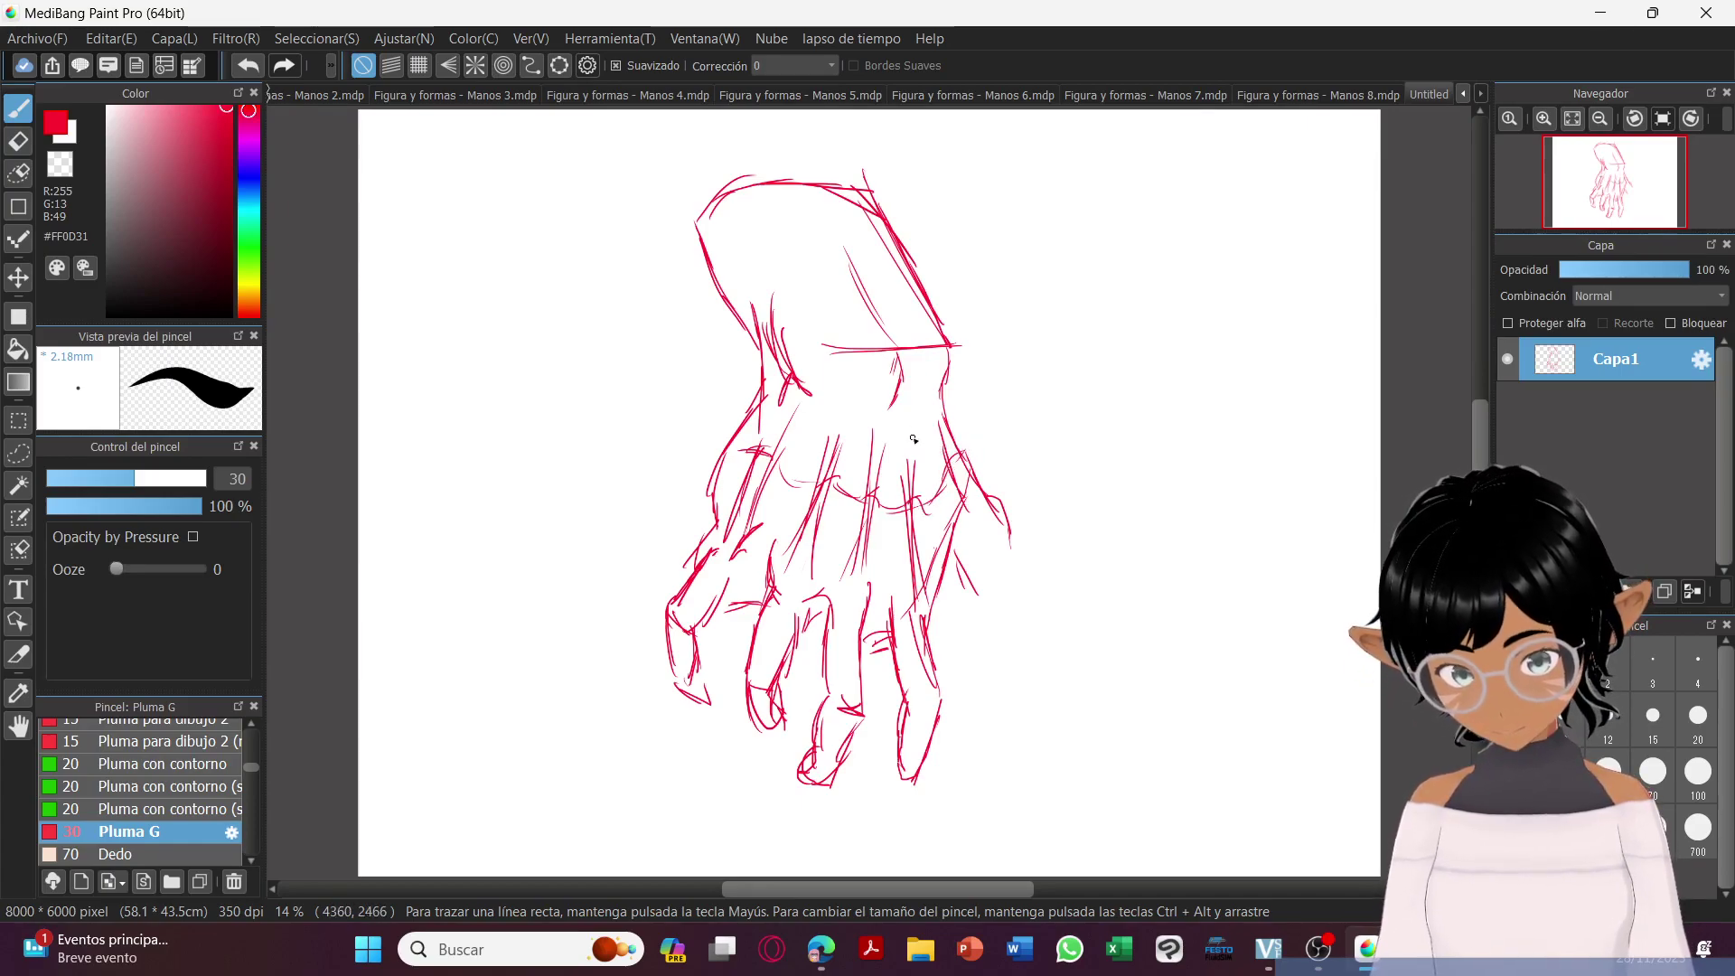
{"action": "left_click_drag", "start_coordinate": [850, 569], "coordinate": [803, 546]}
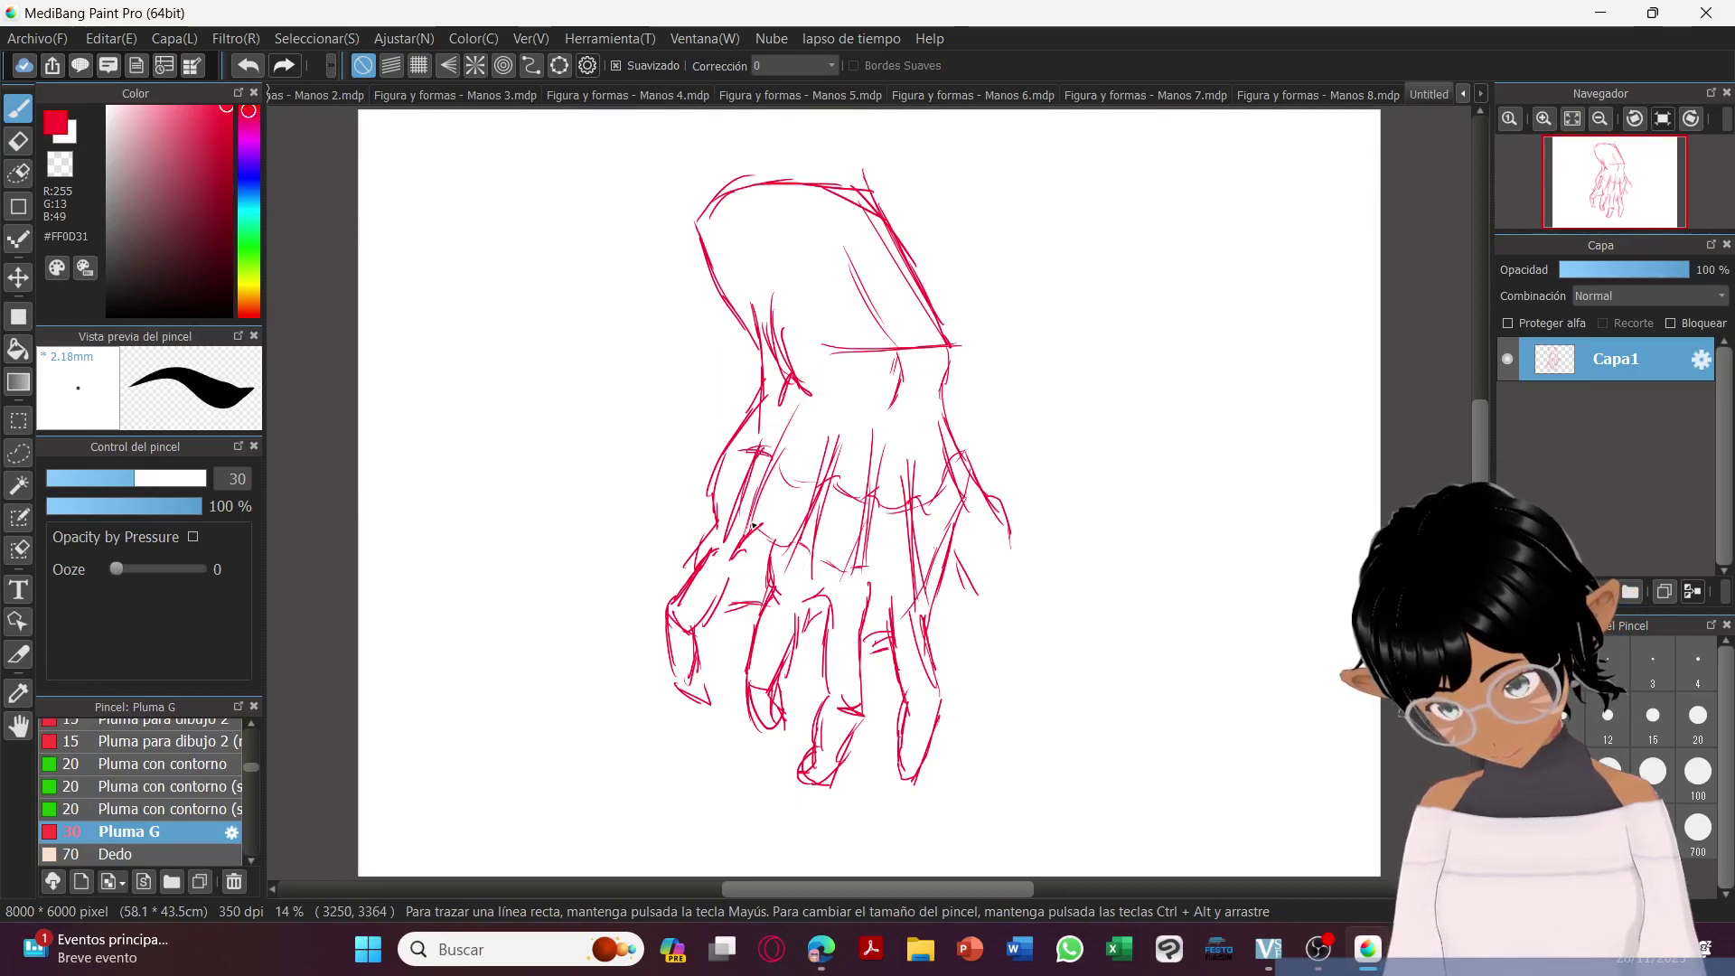
{"action": "left_click_drag", "start_coordinate": [873, 568], "coordinate": [913, 571]}
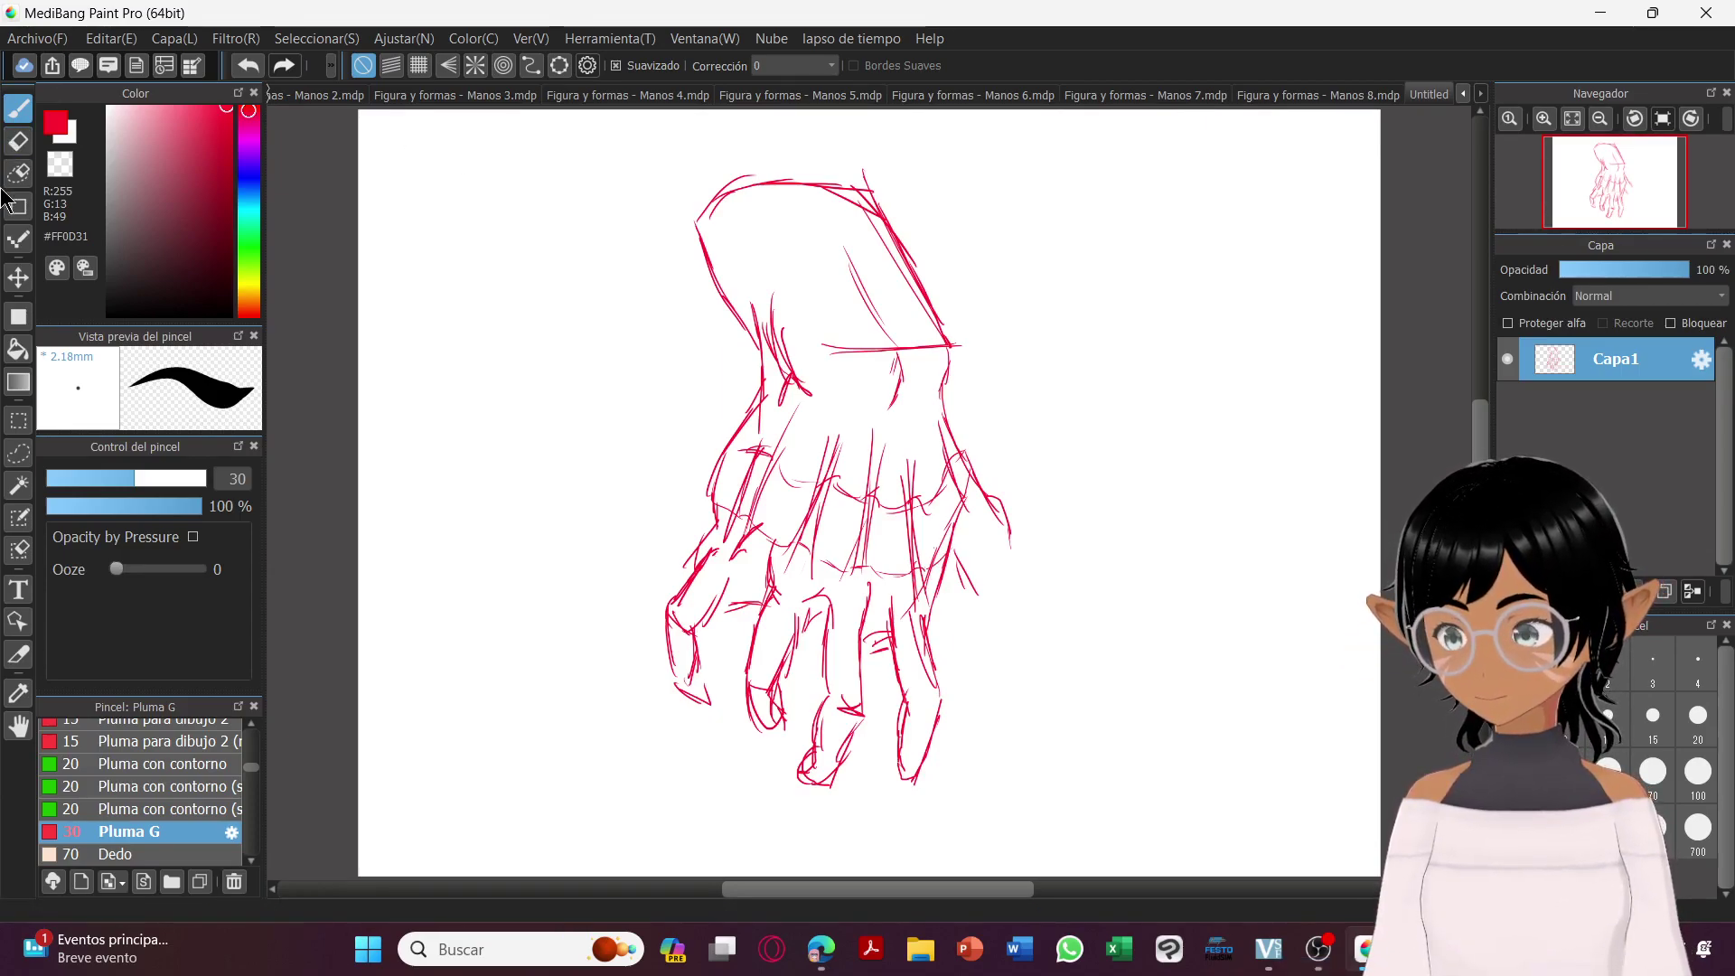
Save the hand drawing in the Practica folder as "Figura y formas - Manos 9" in MDP format.
{"action": "left_click", "coordinate": [38, 38]}
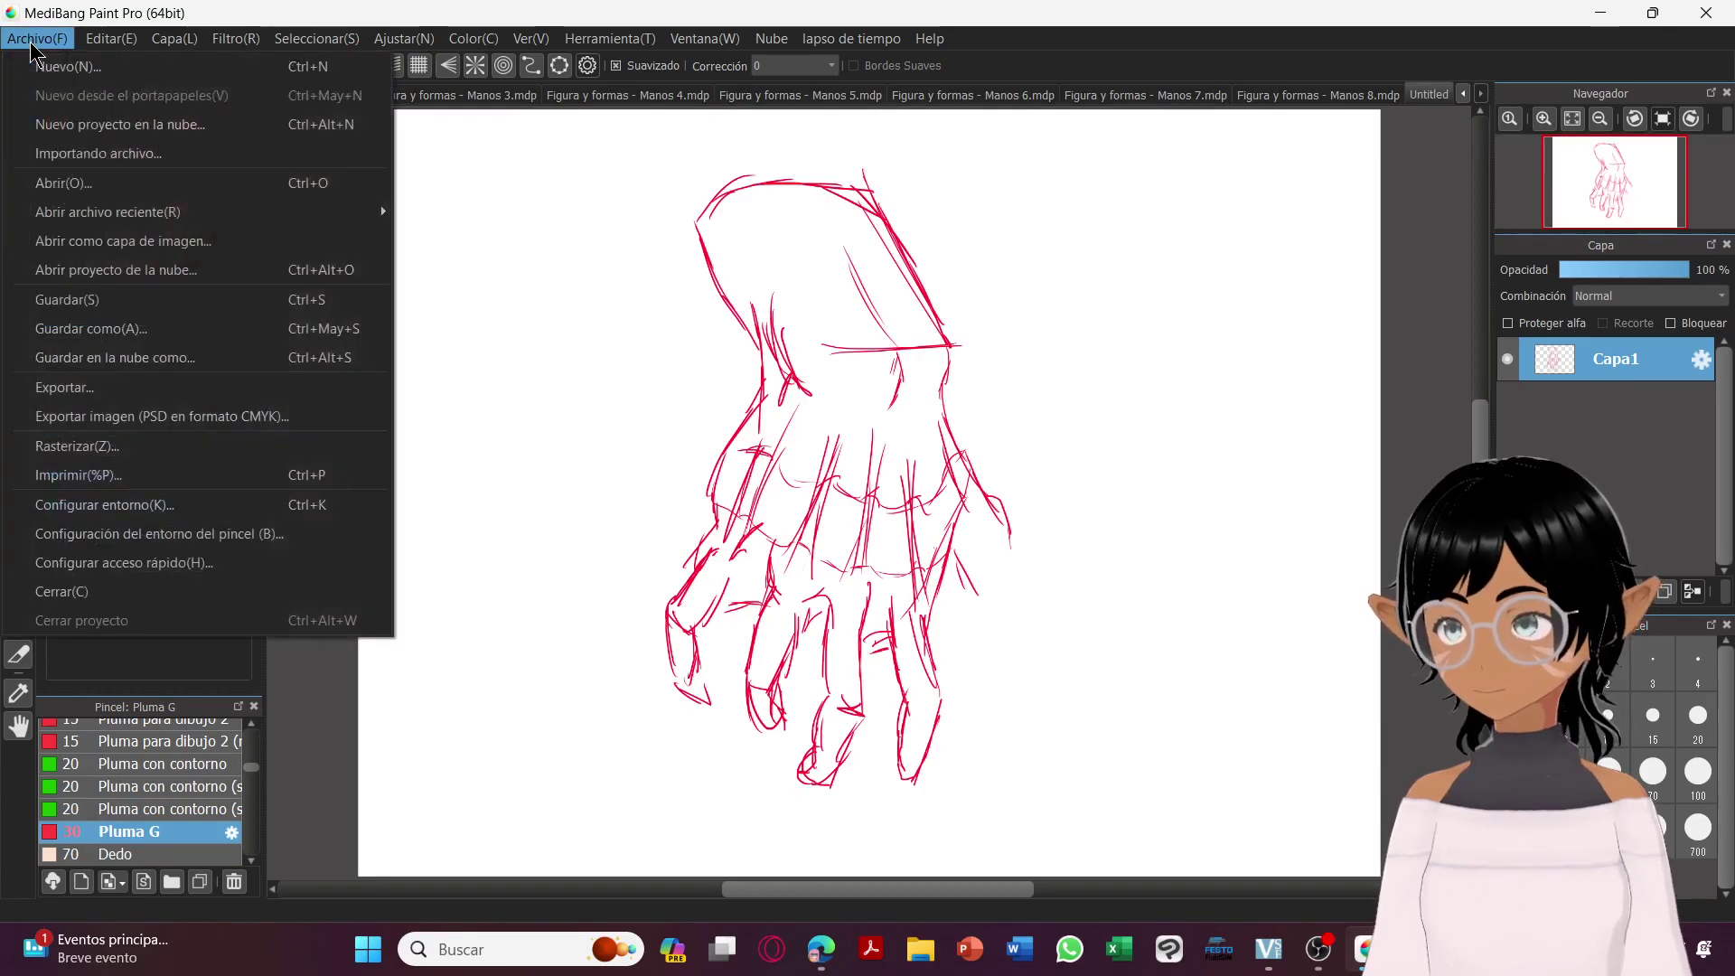
{"action": "left_click", "coordinate": [177, 330]}
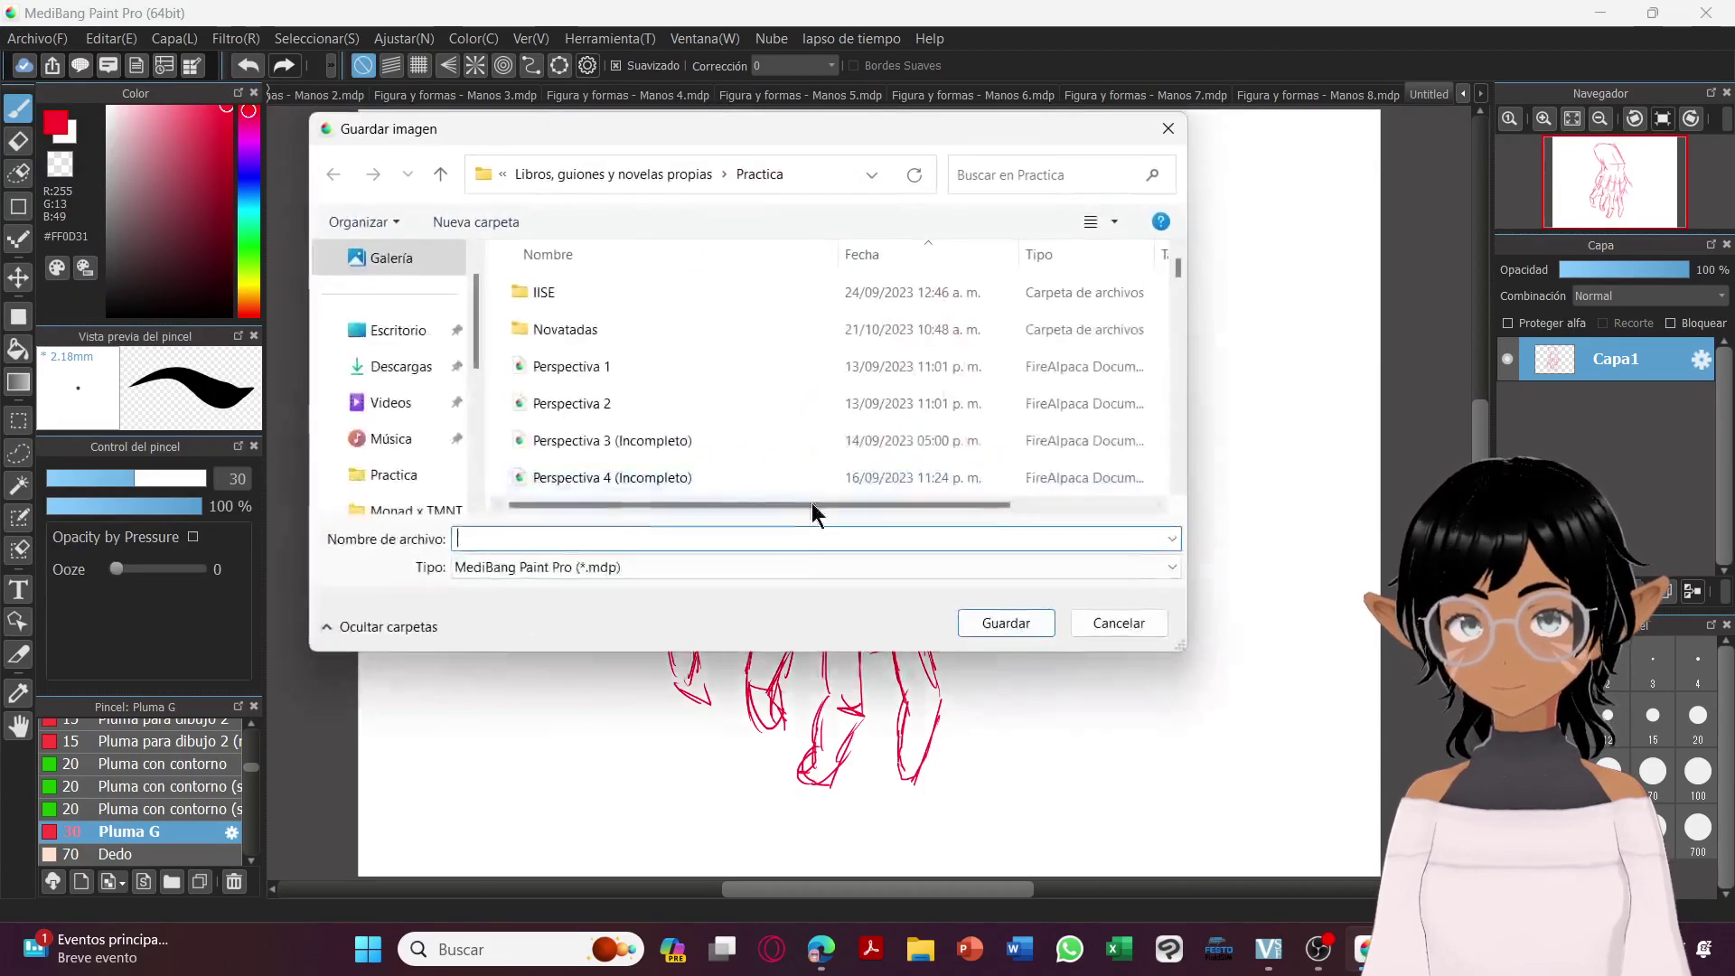
{"action": "scroll", "coordinate": [783, 404], "scroll_direction": "down", "scroll_amount": 10}
{"action": "scroll", "coordinate": [782, 400], "scroll_direction": "down", "scroll_amount": 5}
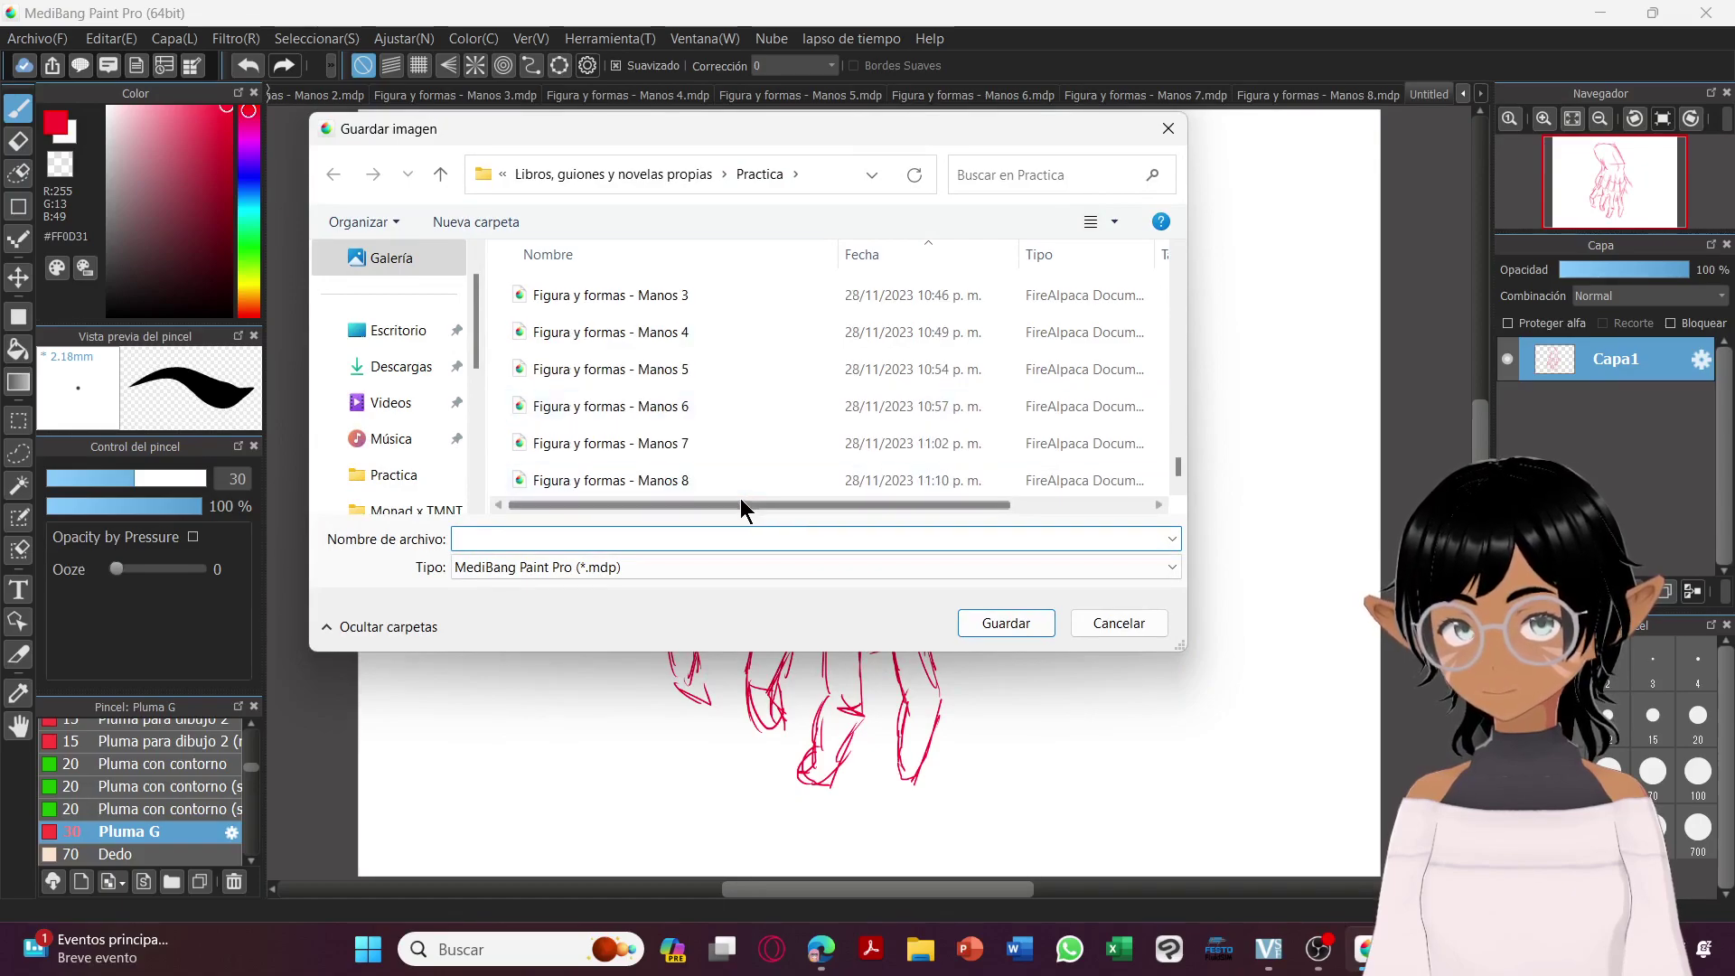
{"action": "mouse_move", "coordinate": [750, 485]}
{"action": "left_mouse_down"}
{"action": "mouse_move", "coordinate": [736, 552]}
{"action": "mouse_move", "coordinate": [756, 485]}
{"action": "left_mouse_up"}
{"action": "left_click", "coordinate": [738, 538]}
{"action": "left_click", "coordinate": [739, 538]}
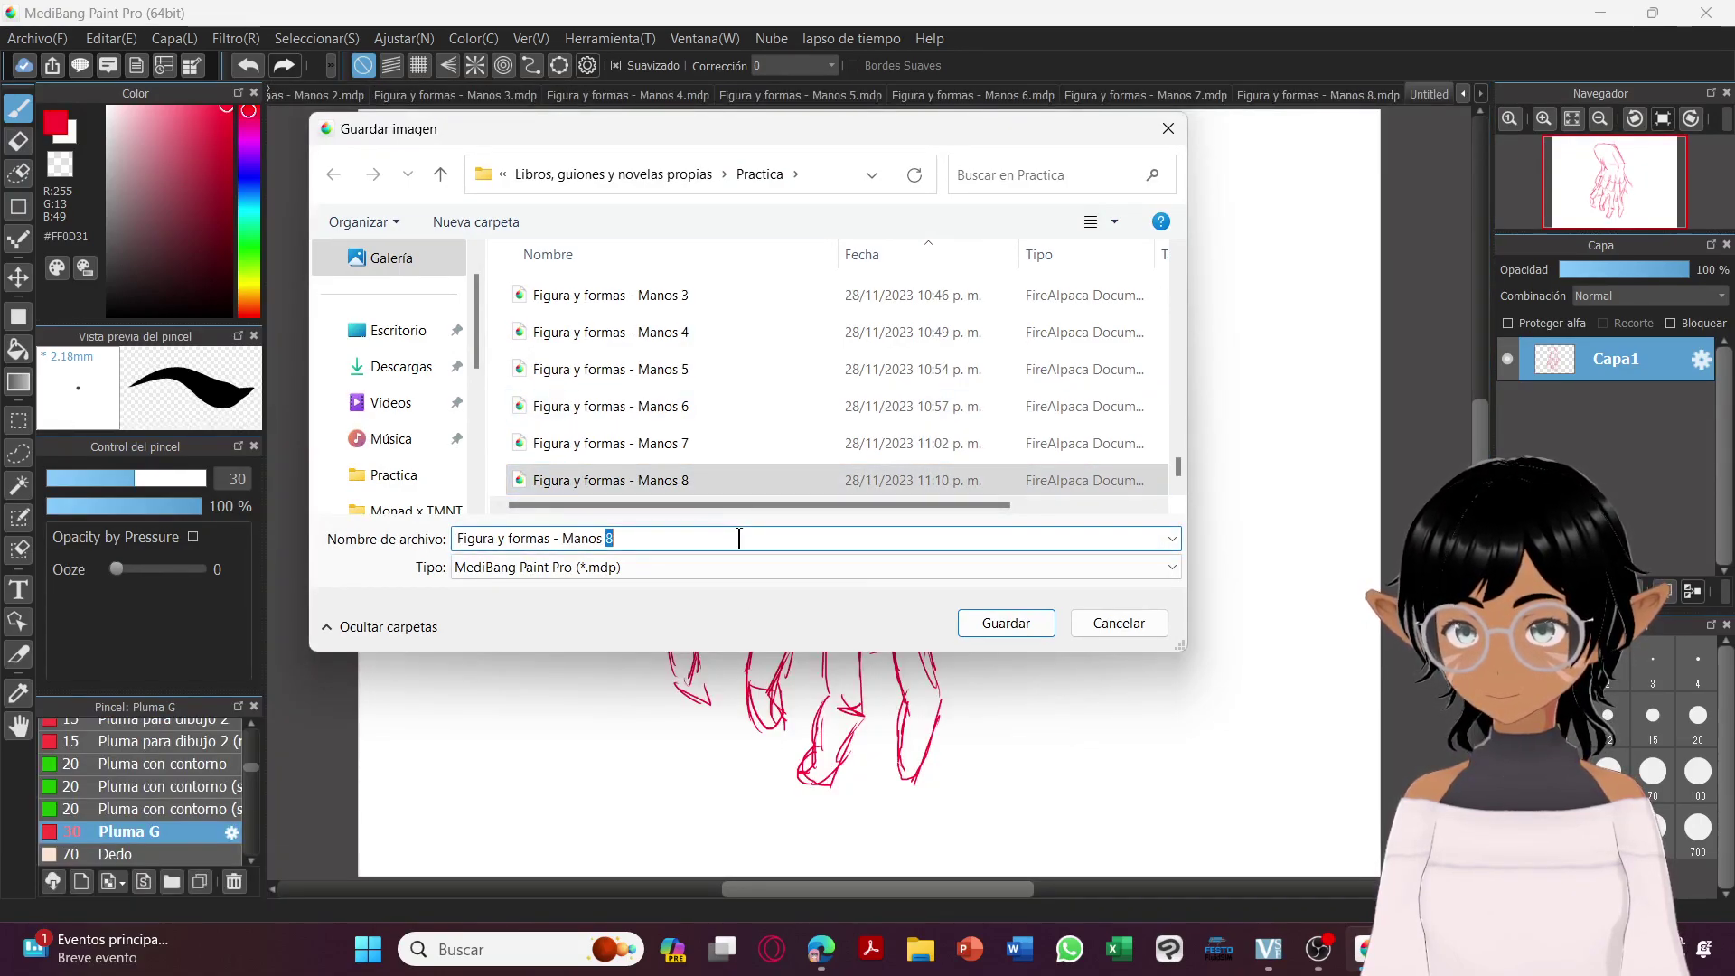
{"action": "key", "text": "BackSpace"}
{"action": "type", "text": "9"}
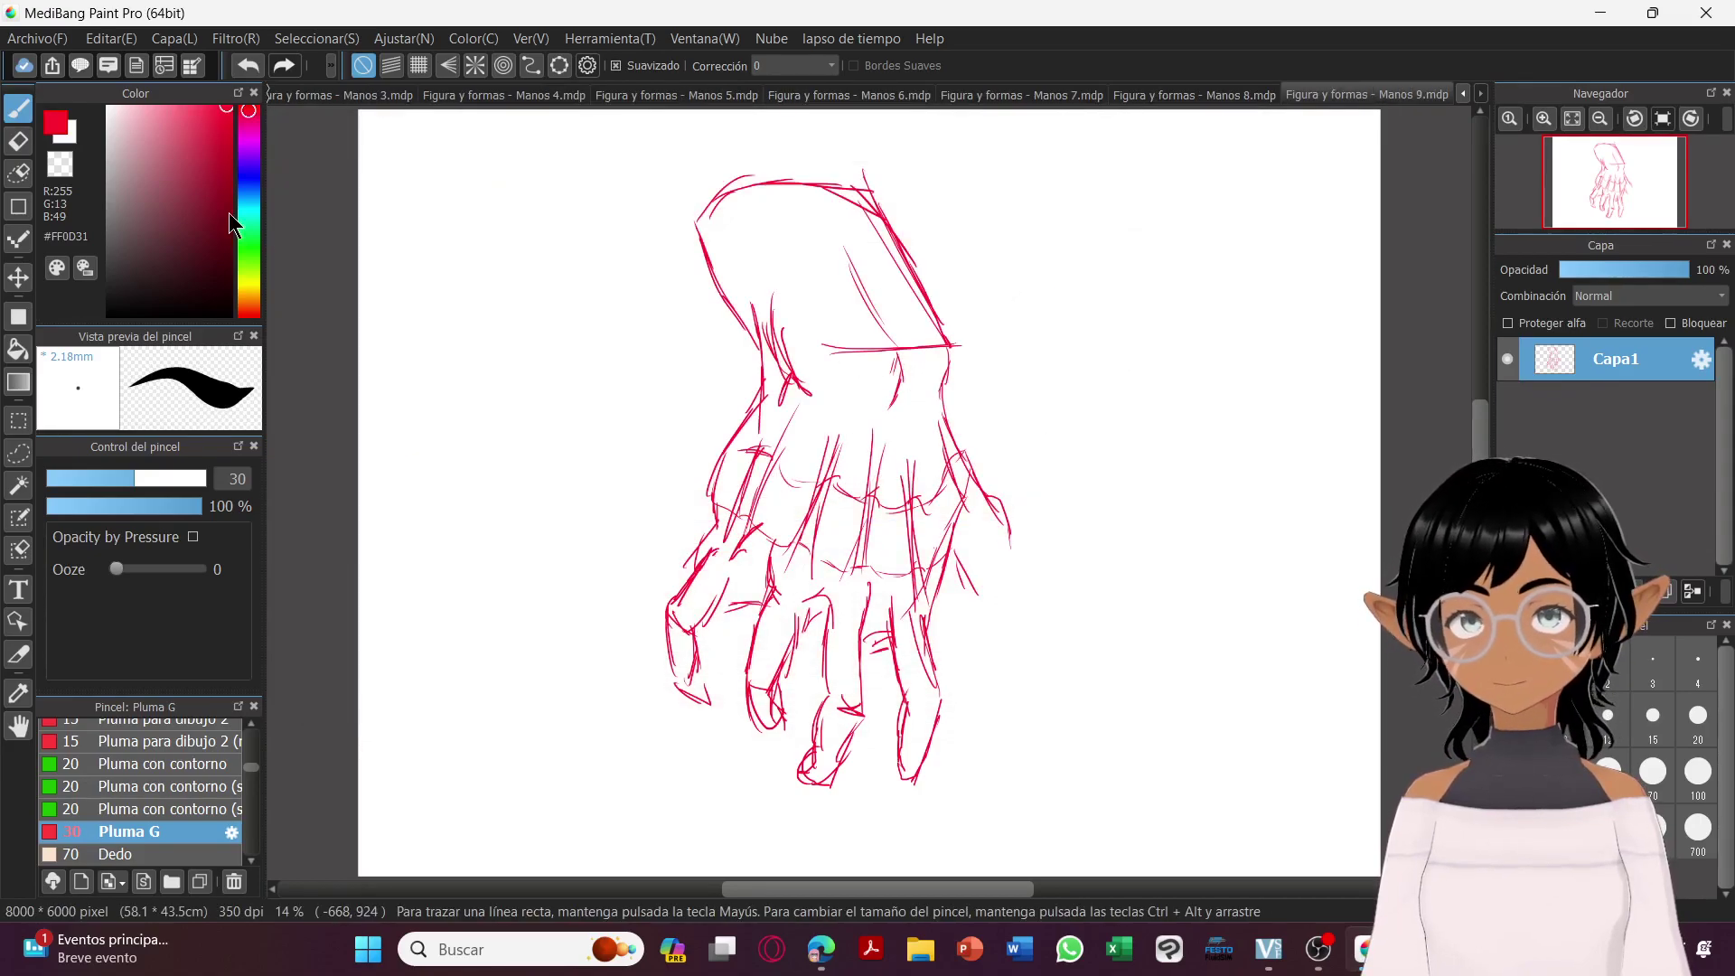
Create a new 8000 × 6000 pixel canvas and reset its view rotation.
{"action": "left_click", "coordinate": [27, 39]}
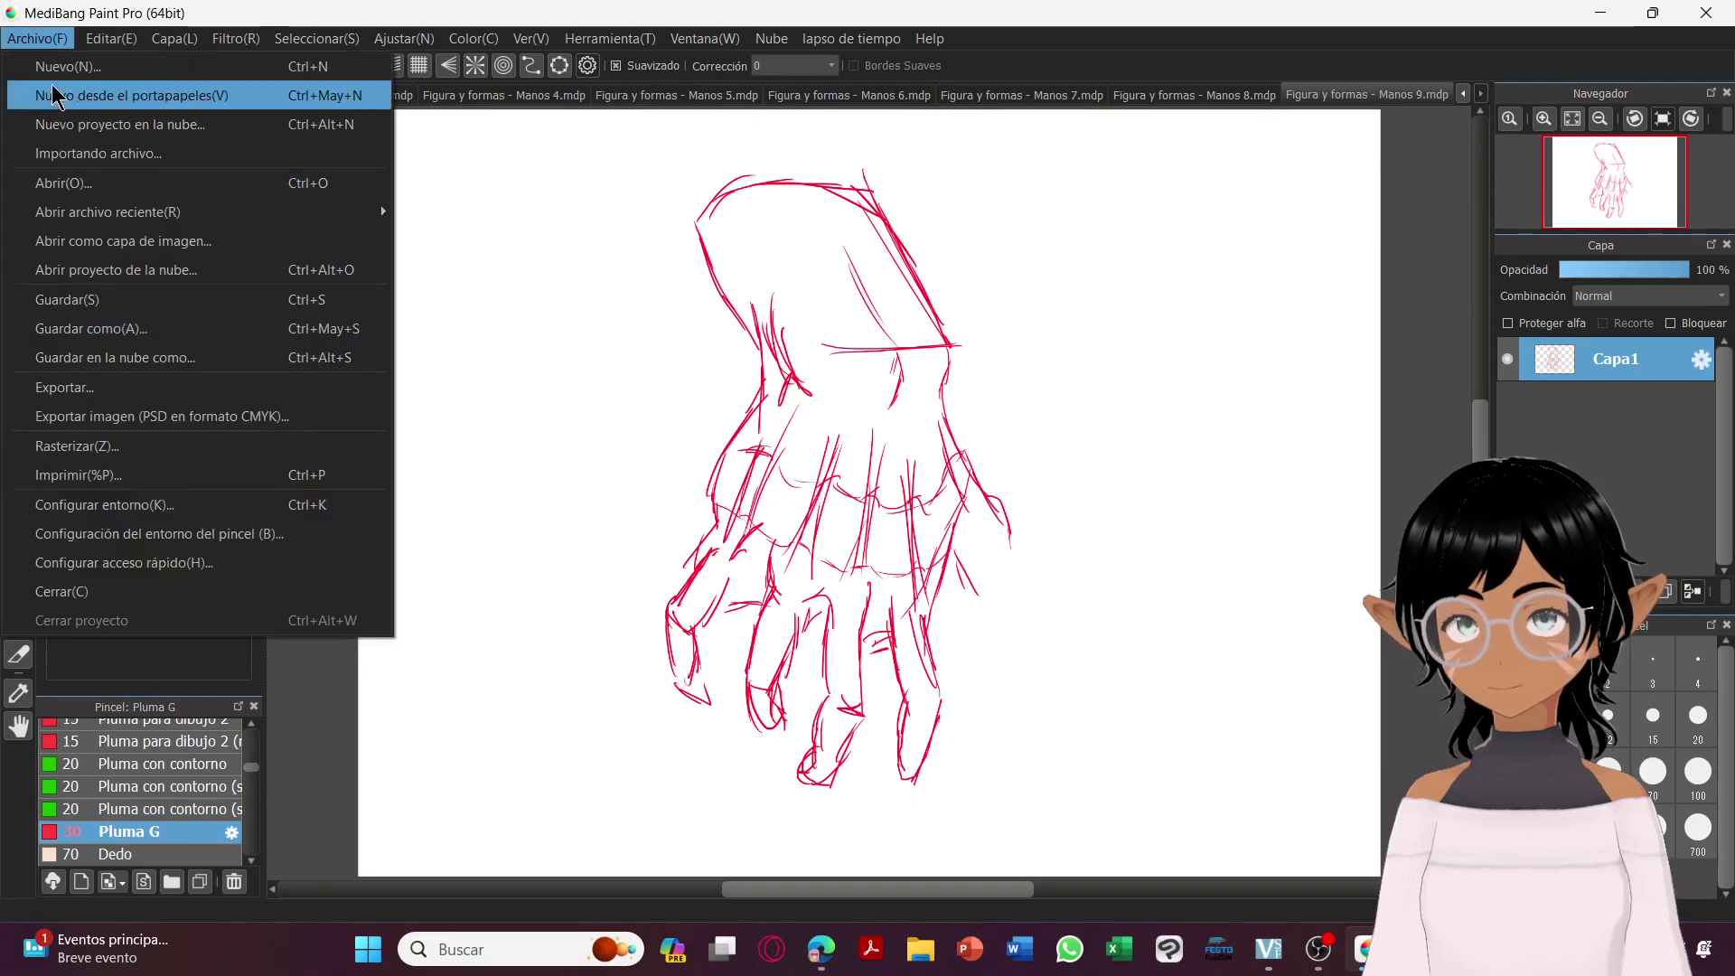
{"action": "left_click", "coordinate": [72, 72]}
{"action": "key", "text": "Return"}
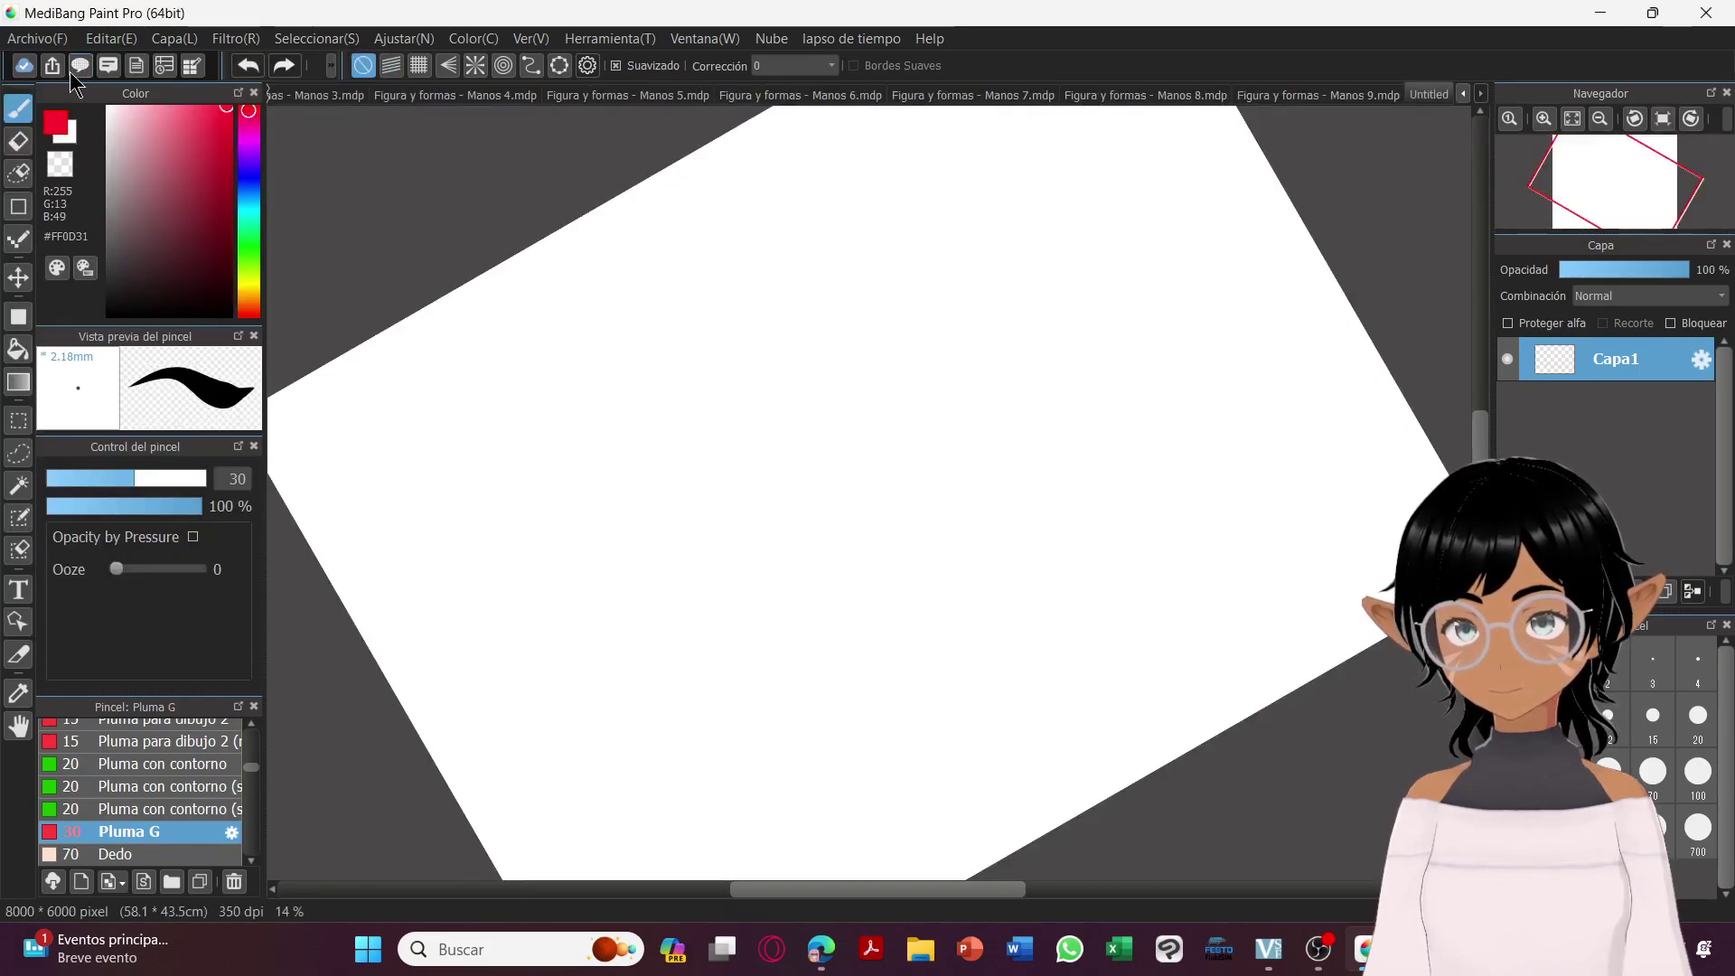
{"action": "left_click", "coordinate": [1659, 123]}
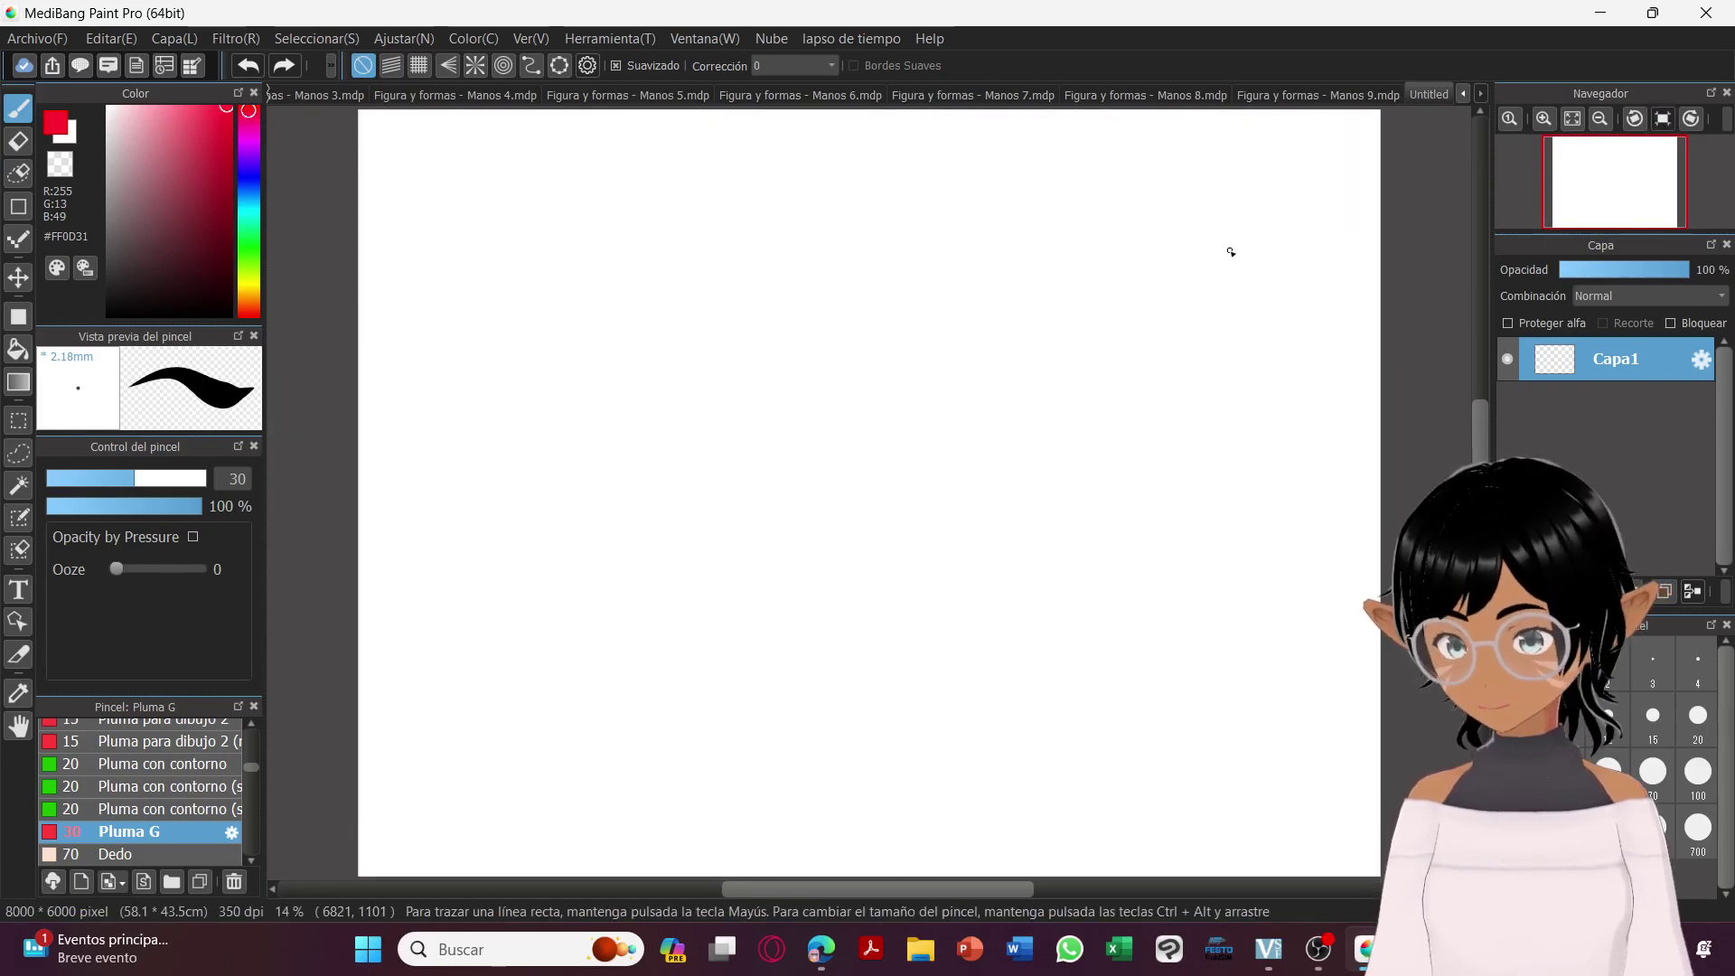
Sketch in black (#000000) a tall oval in the canvas's upper left, divided by a vertical centre line and two horizontal lines.
{"action": "left_click", "coordinate": [109, 313]}
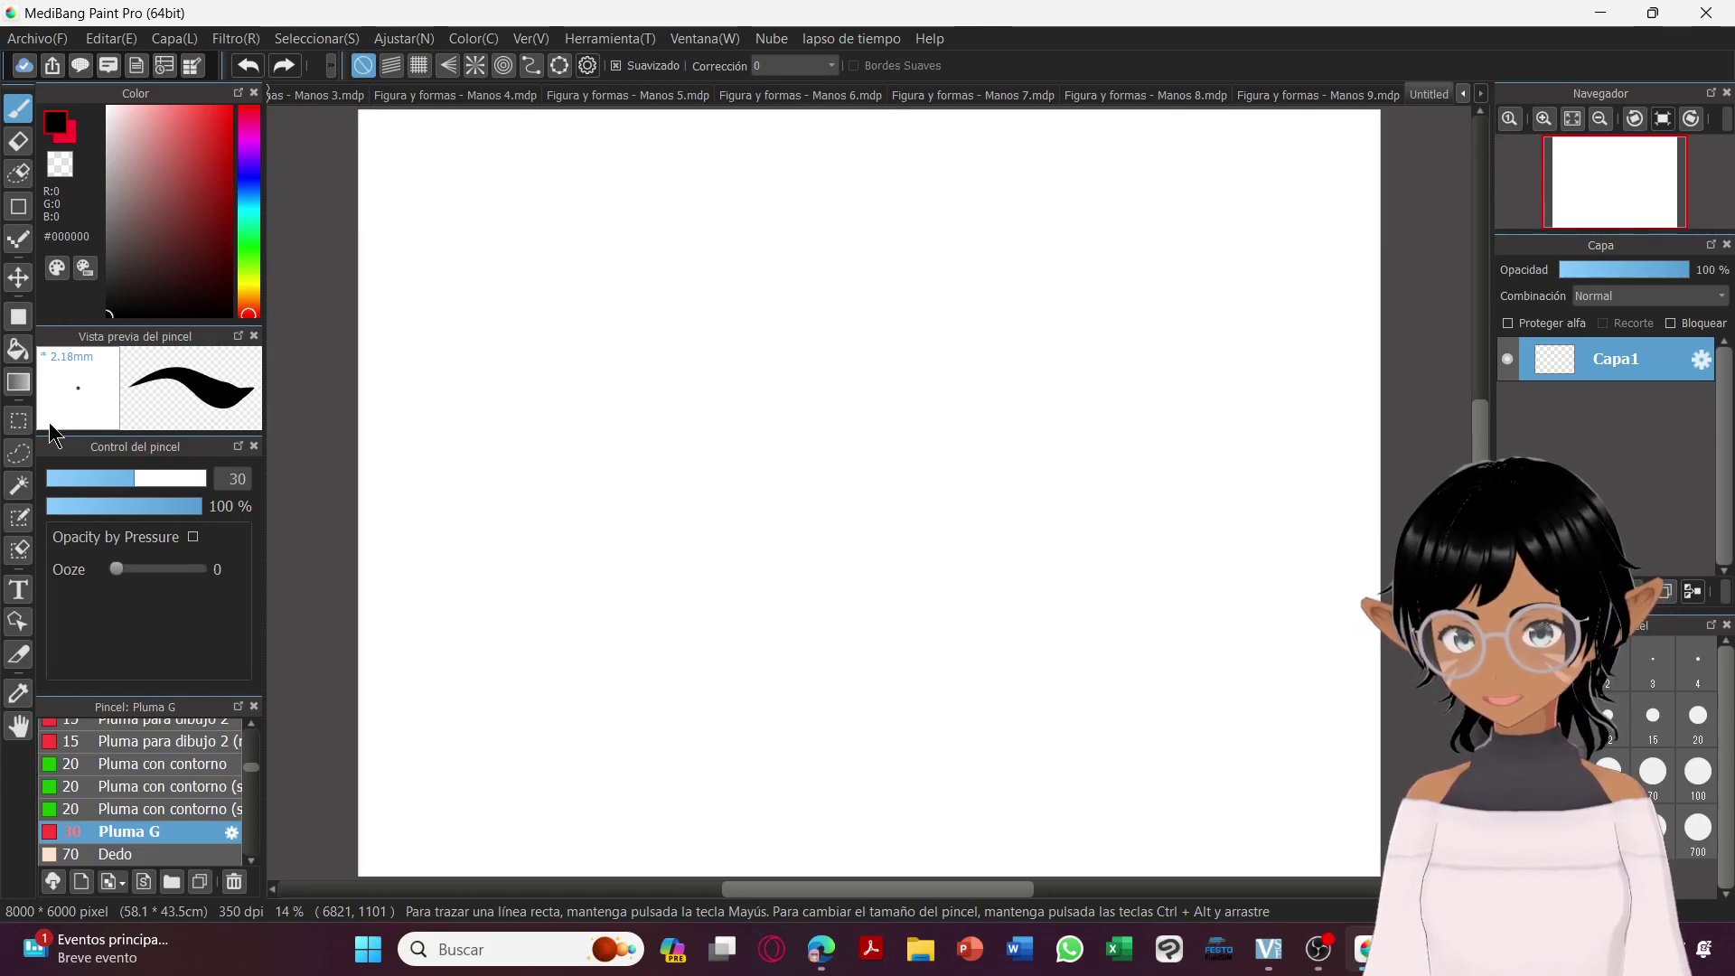
{"action": "mouse_move", "coordinate": [489, 143]}
{"action": "left_mouse_down"}
{"action": "mouse_move", "coordinate": [466, 243]}
{"action": "mouse_move", "coordinate": [463, 189]}
{"action": "mouse_move", "coordinate": [478, 268]}
{"action": "mouse_move", "coordinate": [545, 132]}
{"action": "mouse_move", "coordinate": [602, 214]}
{"action": "mouse_move", "coordinate": [568, 376]}
{"action": "left_mouse_up"}
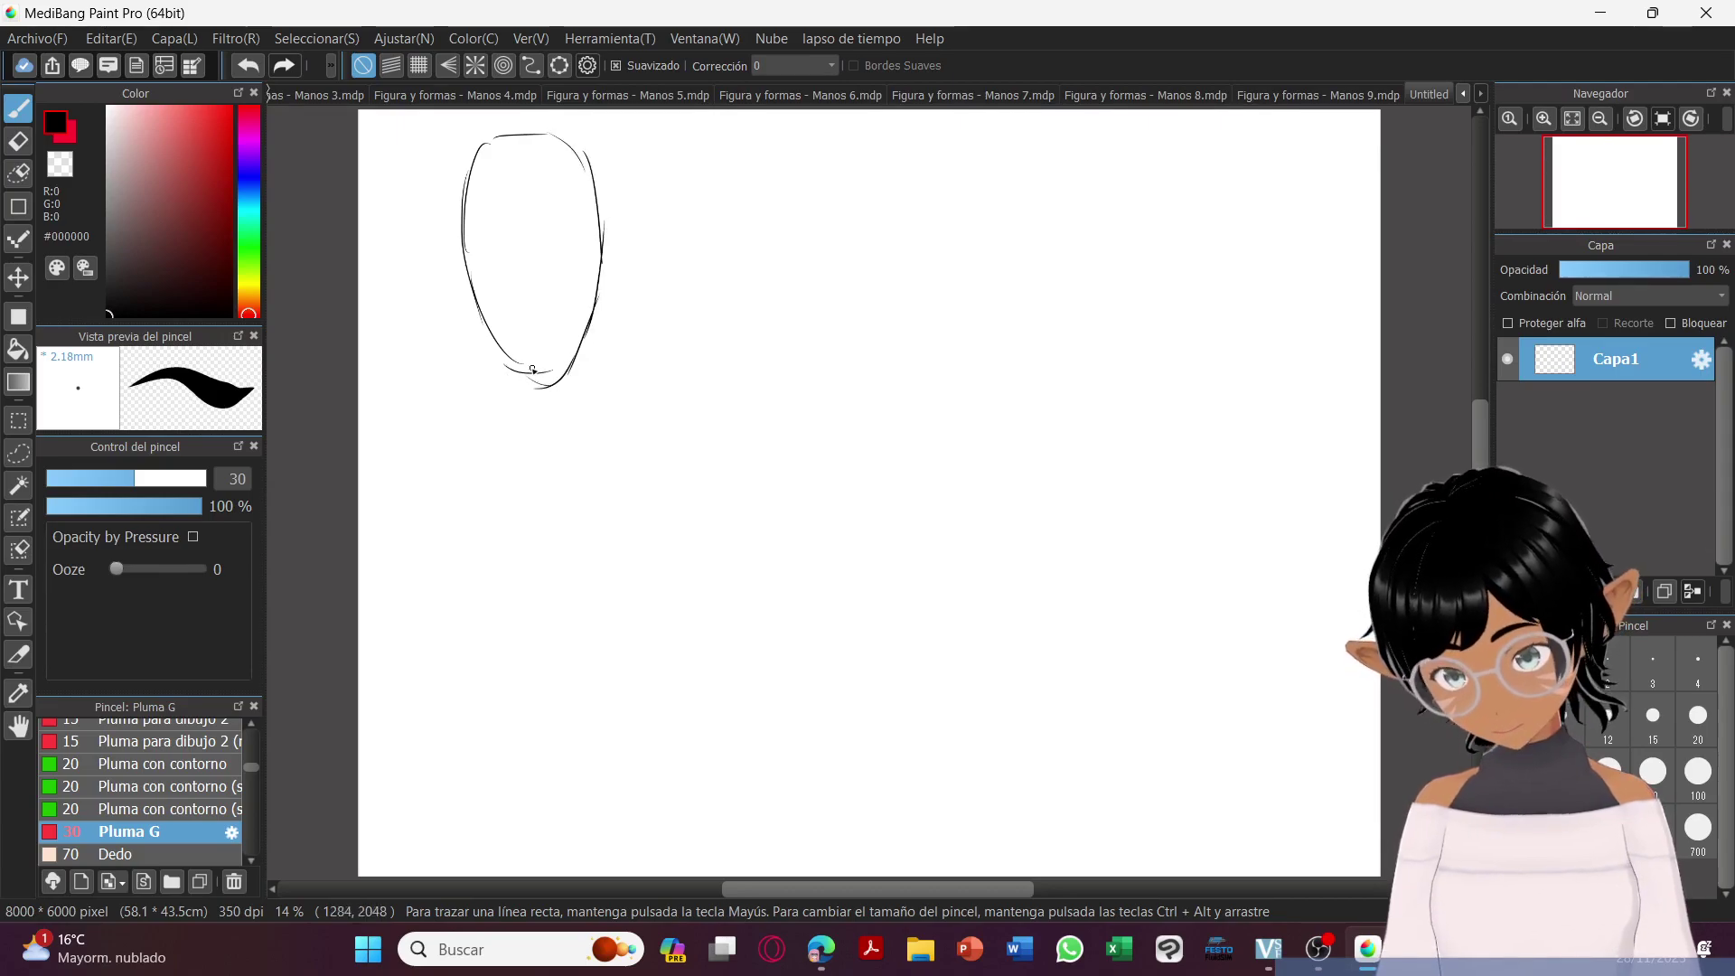
{"action": "left_click_drag", "start_coordinate": [529, 135], "coordinate": [542, 364]}
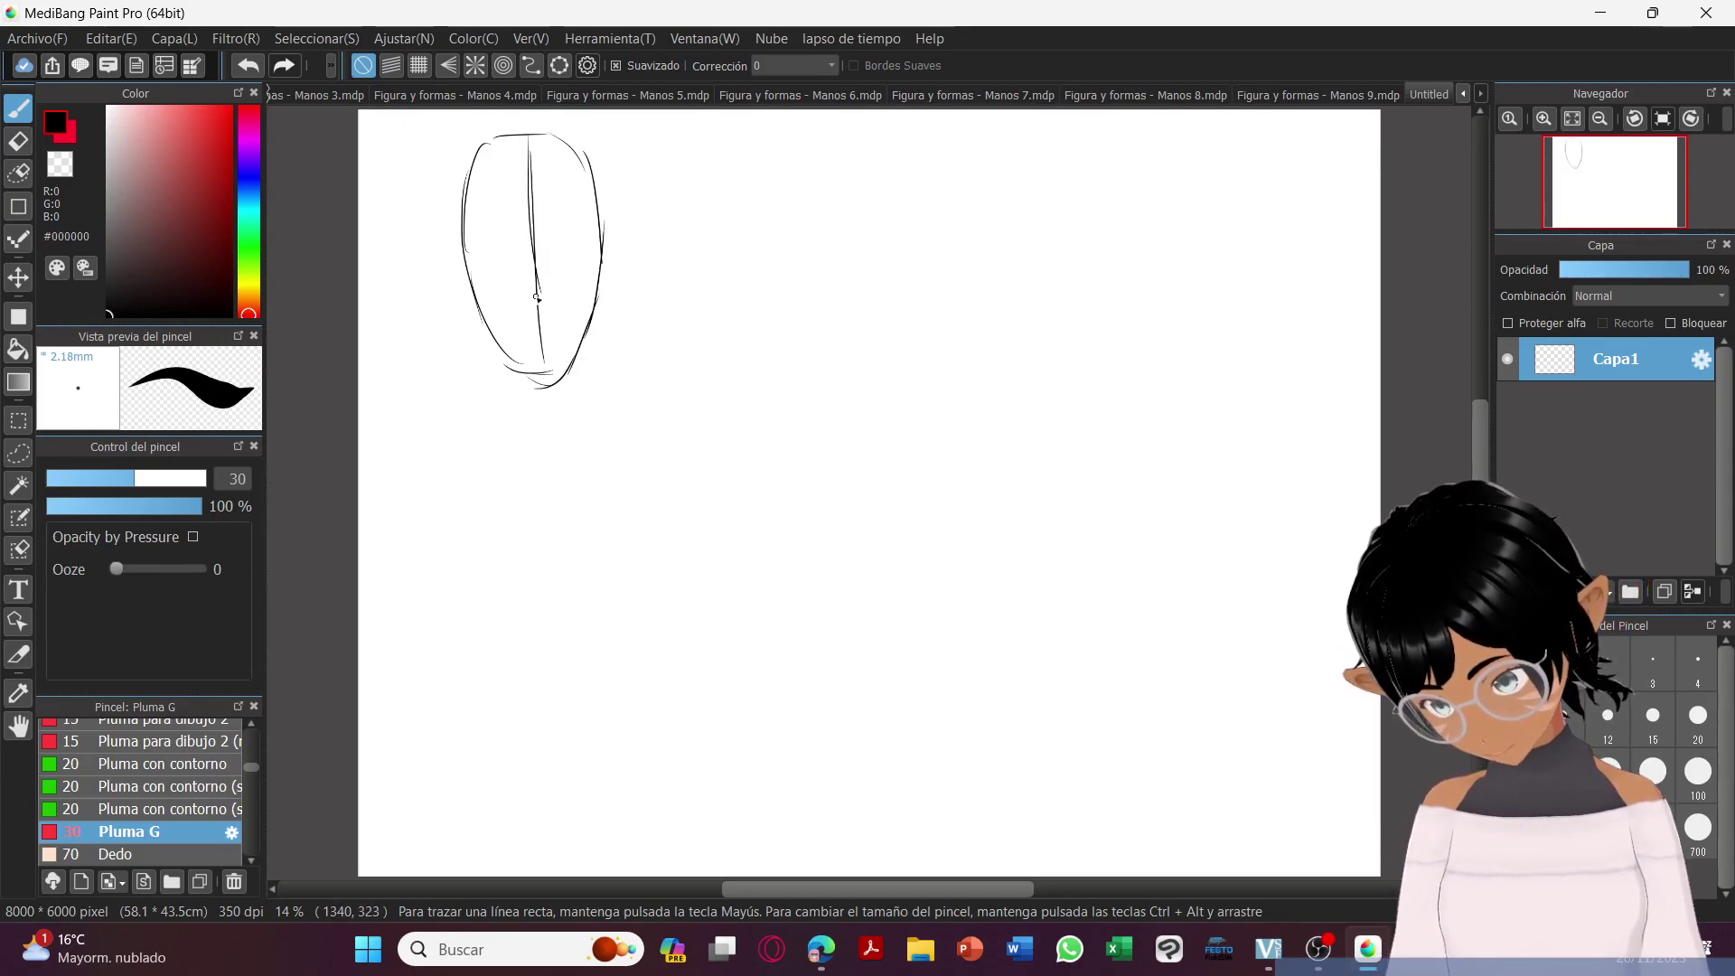
{"action": "left_click_drag", "start_coordinate": [465, 250], "coordinate": [588, 255]}
{"action": "left_click_drag", "start_coordinate": [471, 197], "coordinate": [596, 194]}
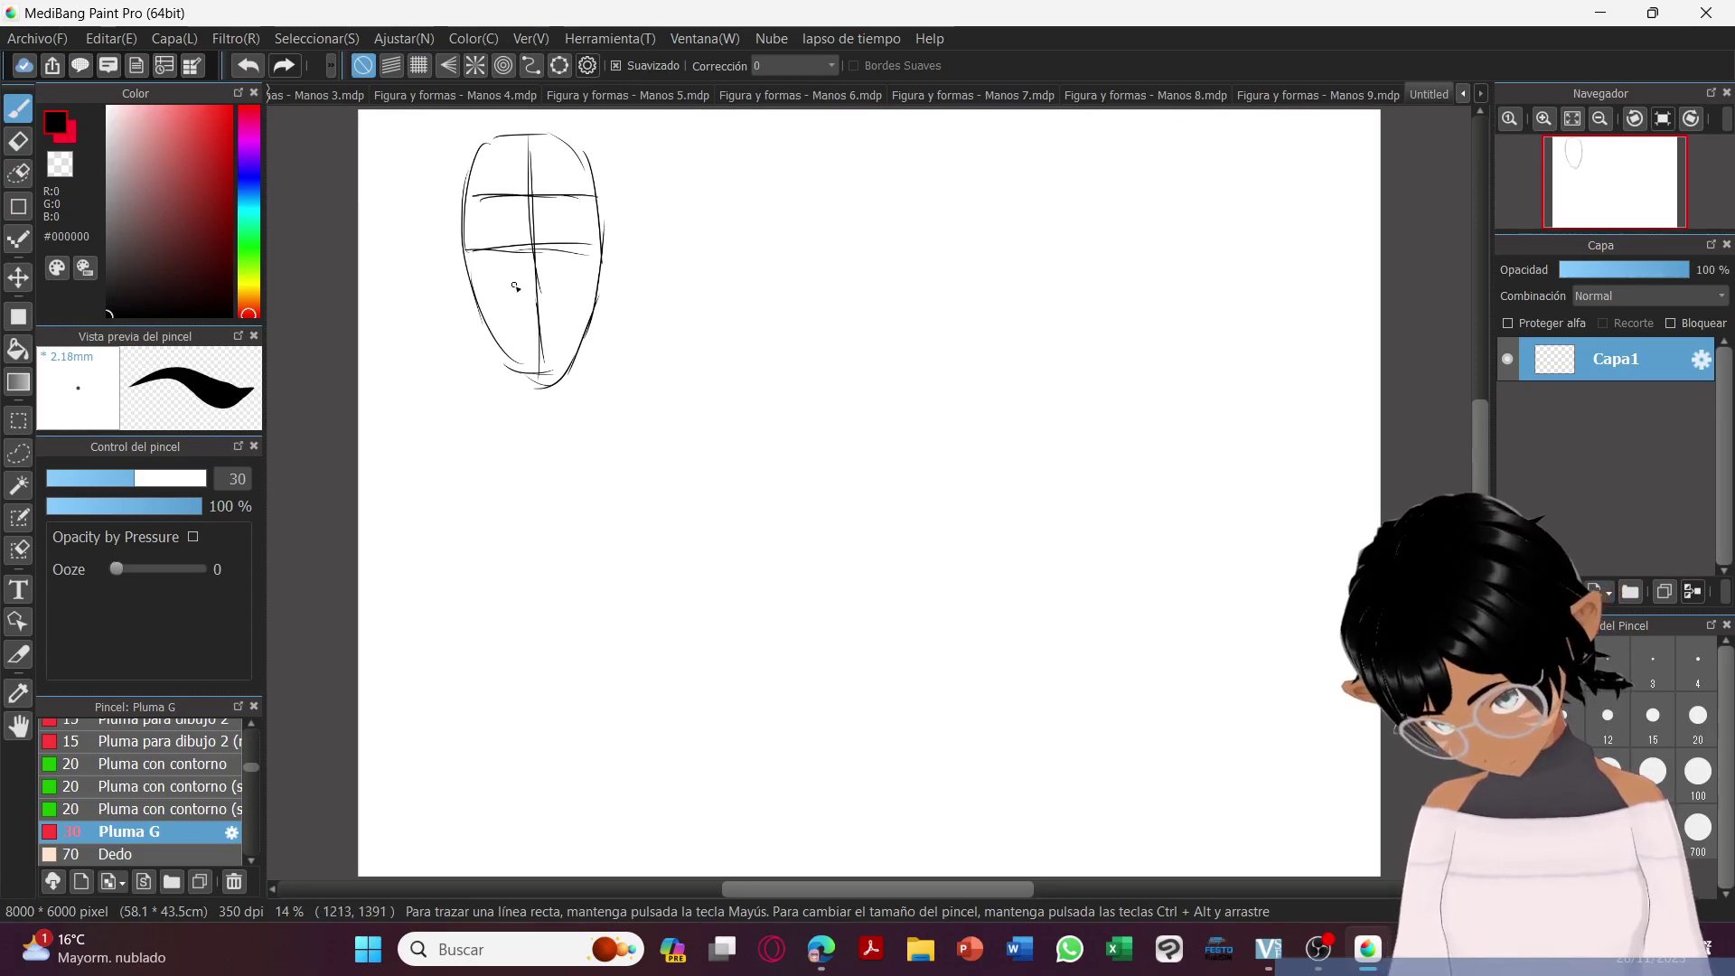
Label the oval's sections by hand, from lowest to highest, with 1/2, 2/3 and 1/3.
{"action": "left_click_drag", "start_coordinate": [551, 262], "coordinate": [528, 321]}
{"action": "left_click_drag", "start_coordinate": [555, 296], "coordinate": [573, 310]}
{"action": "left_click_drag", "start_coordinate": [499, 206], "coordinate": [504, 220]}
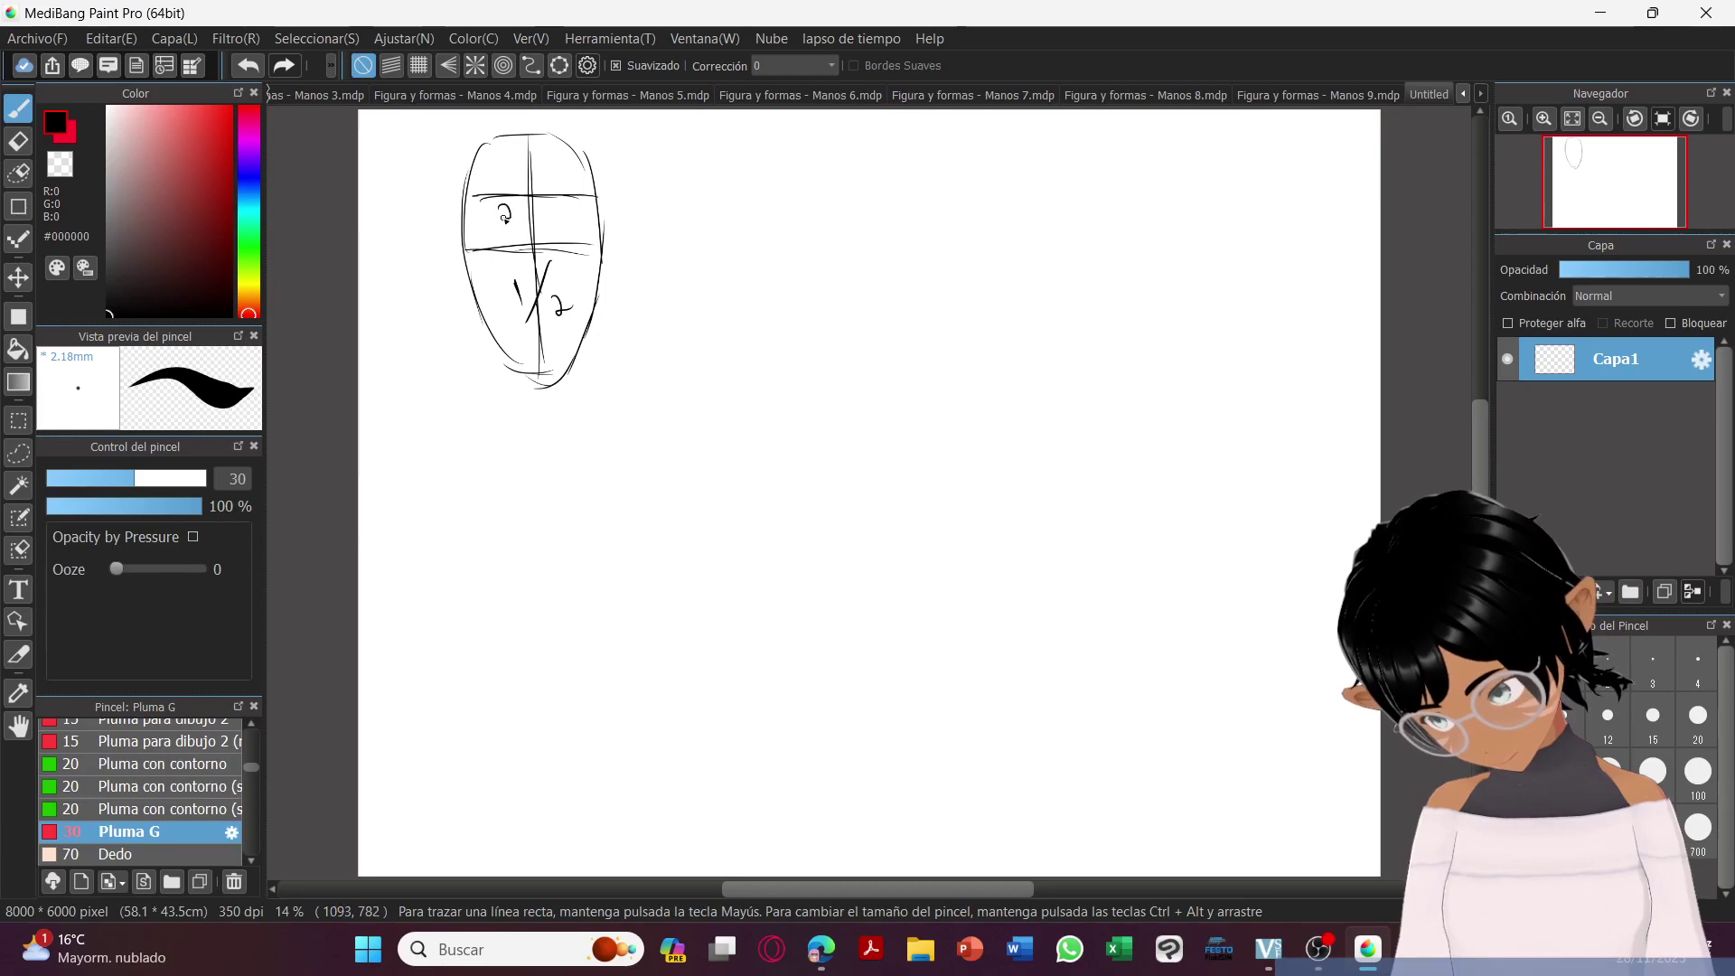
{"action": "left_click_drag", "start_coordinate": [512, 152], "coordinate": [520, 165]}
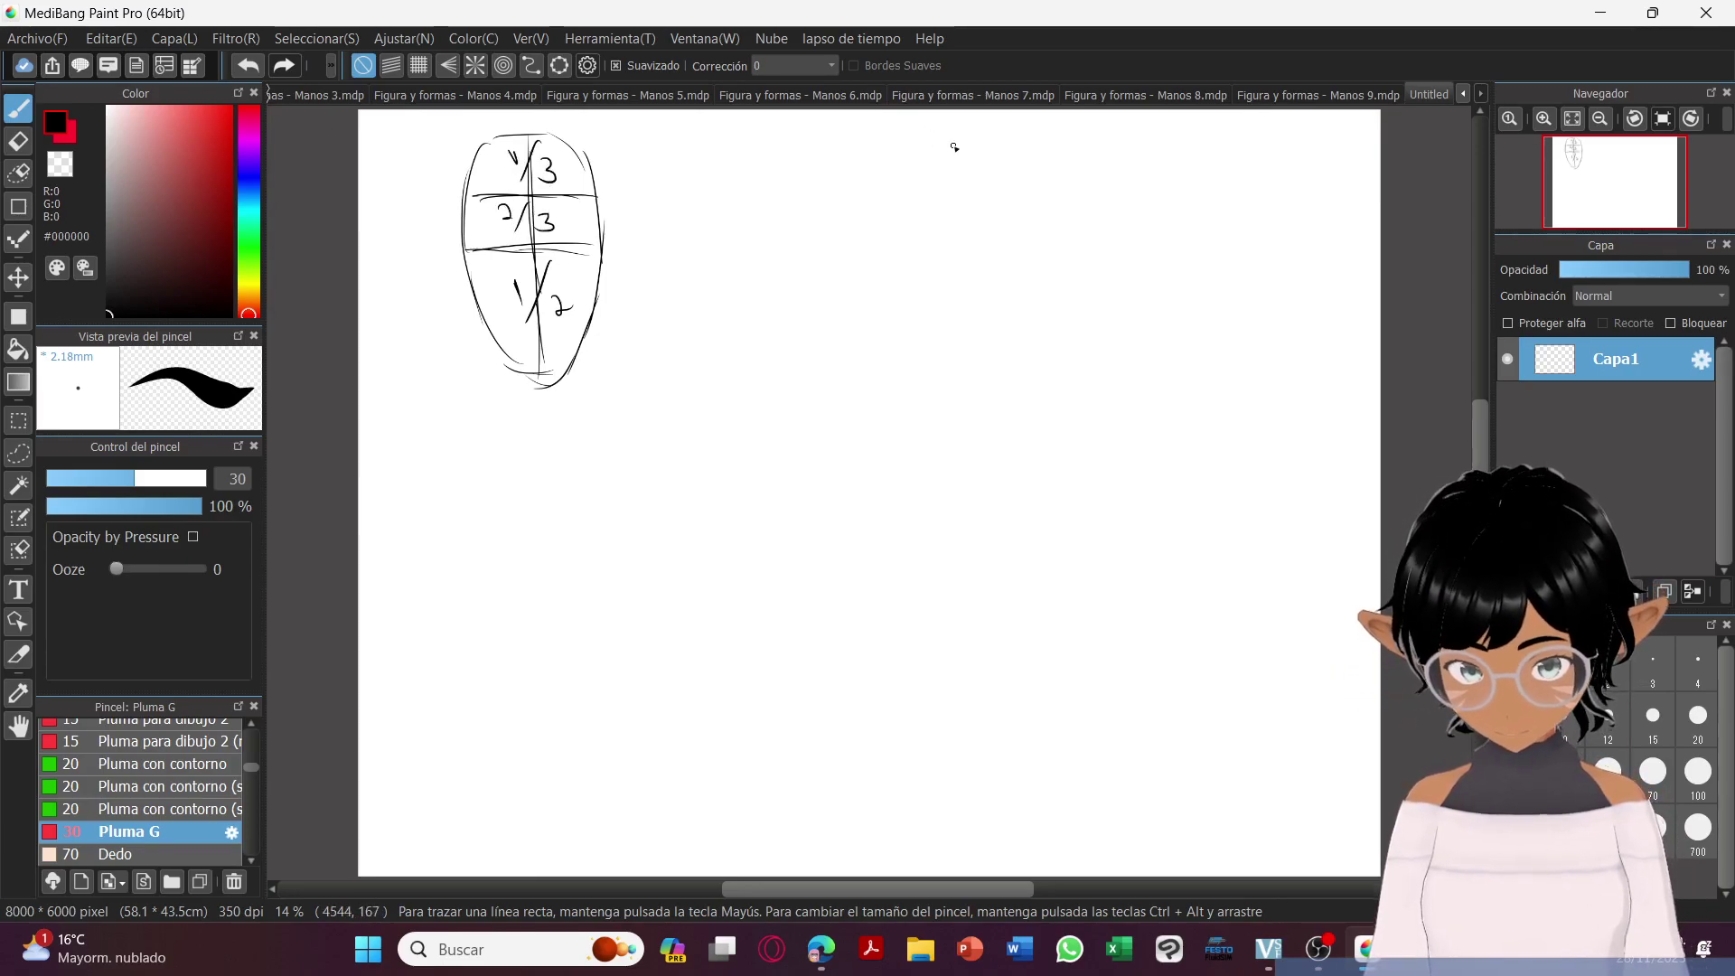
Sketch a vertical chain of rounded finger bones to the right of the oval, the lowest one running off the canvas's lower edge.
{"action": "mouse_move", "coordinate": [935, 214]}
{"action": "left_mouse_down"}
{"action": "mouse_move", "coordinate": [947, 294]}
{"action": "mouse_move", "coordinate": [979, 303]}
{"action": "mouse_move", "coordinate": [1000, 260]}
{"action": "mouse_move", "coordinate": [942, 184]}
{"action": "mouse_move", "coordinate": [1004, 227]}
{"action": "mouse_move", "coordinate": [1004, 299]}
{"action": "mouse_move", "coordinate": [951, 290]}
{"action": "mouse_move", "coordinate": [945, 444]}
{"action": "left_mouse_up"}
{"action": "left_click_drag", "start_coordinate": [992, 299], "coordinate": [995, 483]}
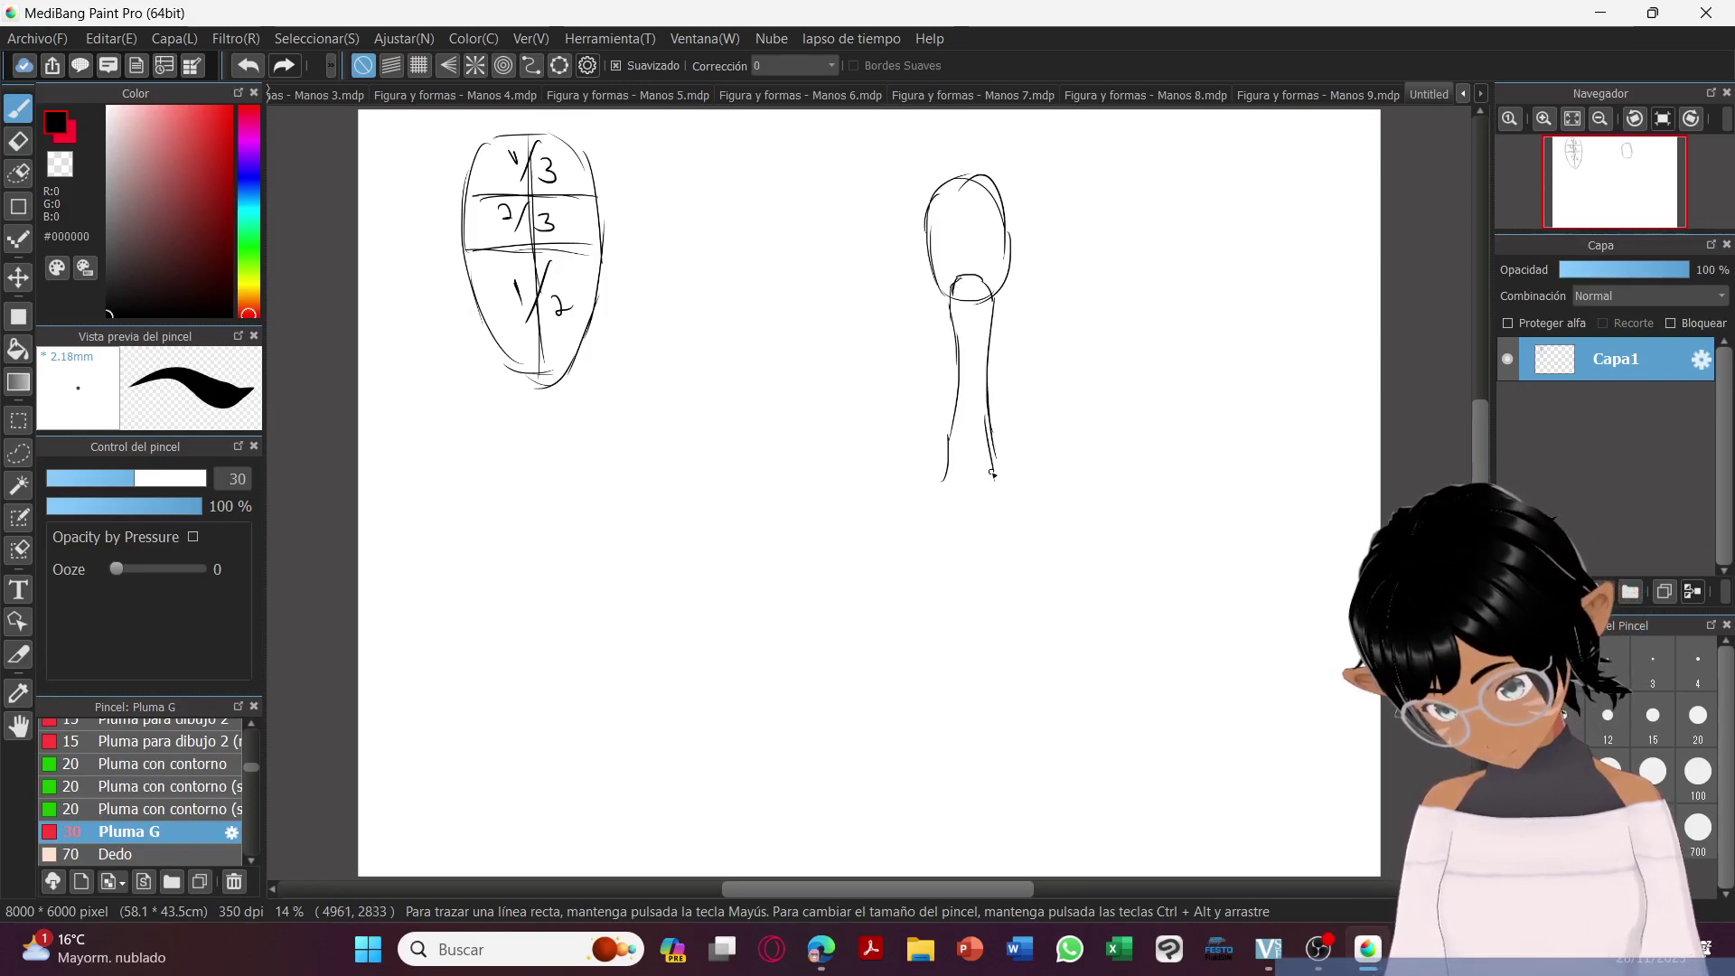
{"action": "mouse_move", "coordinate": [947, 458]}
{"action": "left_mouse_down"}
{"action": "mouse_move", "coordinate": [946, 538]}
{"action": "mouse_move", "coordinate": [992, 457]}
{"action": "mouse_move", "coordinate": [1002, 670]}
{"action": "left_mouse_up"}
{"action": "mouse_move", "coordinate": [965, 542]}
{"action": "left_mouse_down"}
{"action": "mouse_move", "coordinate": [957, 722]}
{"action": "mouse_move", "coordinate": [997, 705]}
{"action": "mouse_move", "coordinate": [997, 739]}
{"action": "left_mouse_up"}
{"action": "mouse_move", "coordinate": [971, 648]}
{"action": "left_mouse_down"}
{"action": "mouse_move", "coordinate": [951, 789]}
{"action": "mouse_move", "coordinate": [1017, 823]}
{"action": "mouse_move", "coordinate": [1000, 676]}
{"action": "left_mouse_up"}
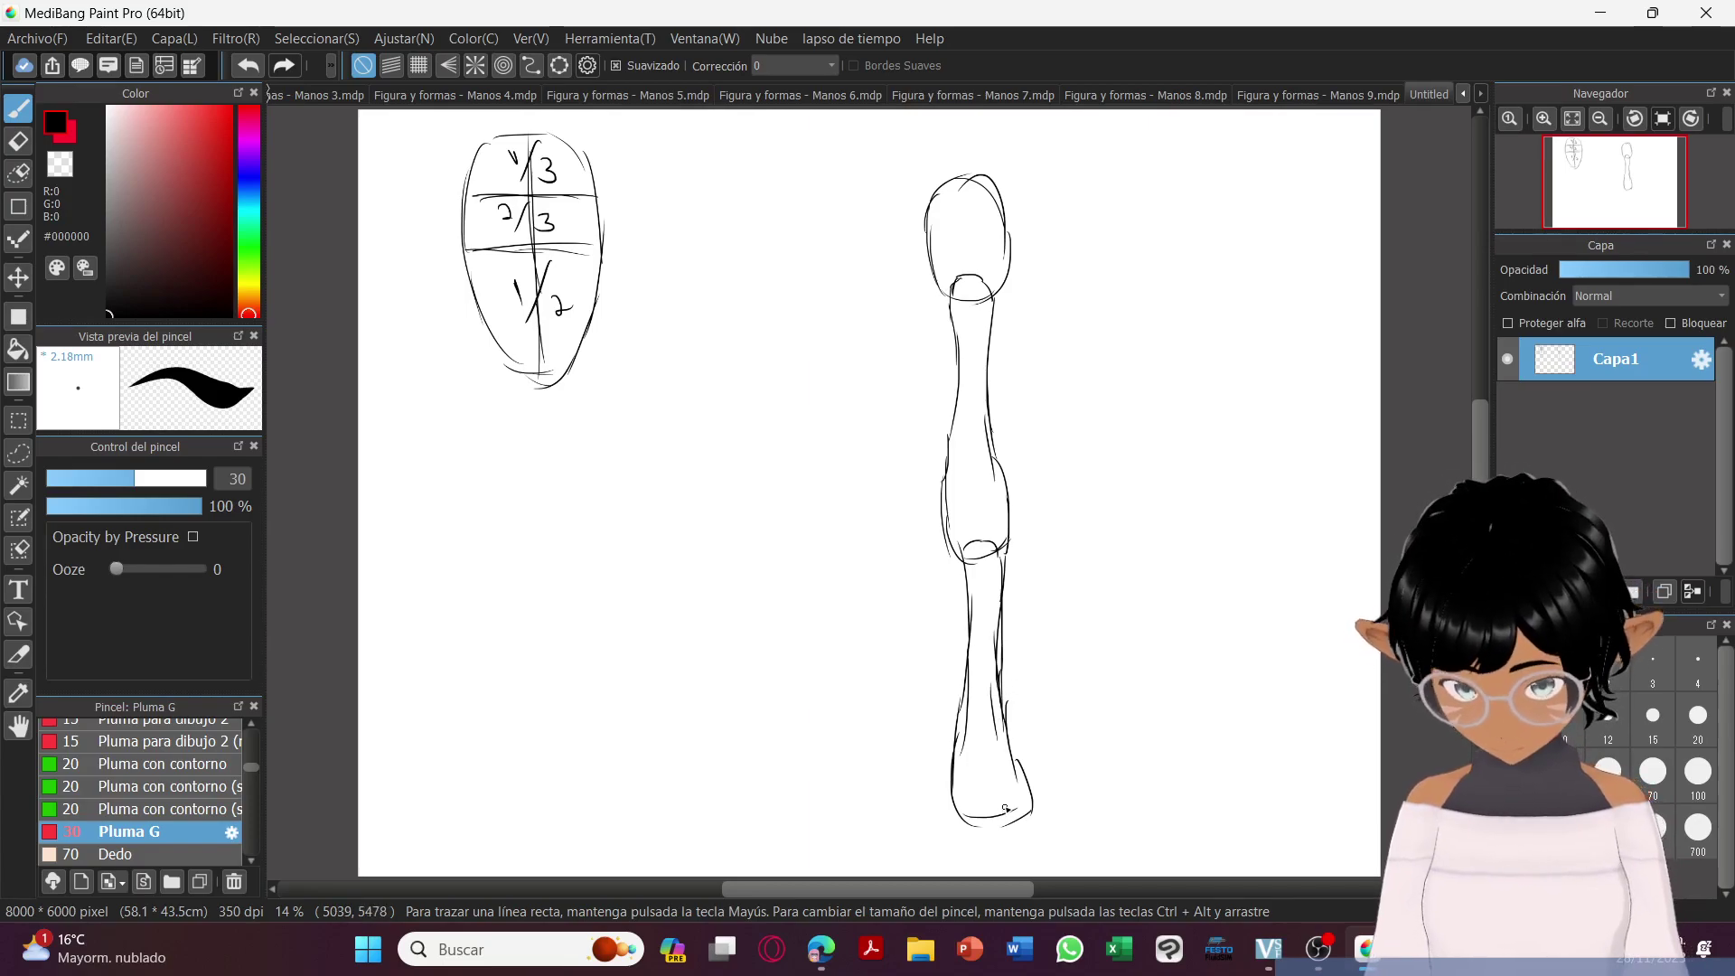
{"action": "mouse_move", "coordinate": [997, 798]}
{"action": "left_mouse_down"}
{"action": "mouse_move", "coordinate": [977, 795]}
{"action": "mouse_move", "coordinate": [974, 874]}
{"action": "left_mouse_up"}
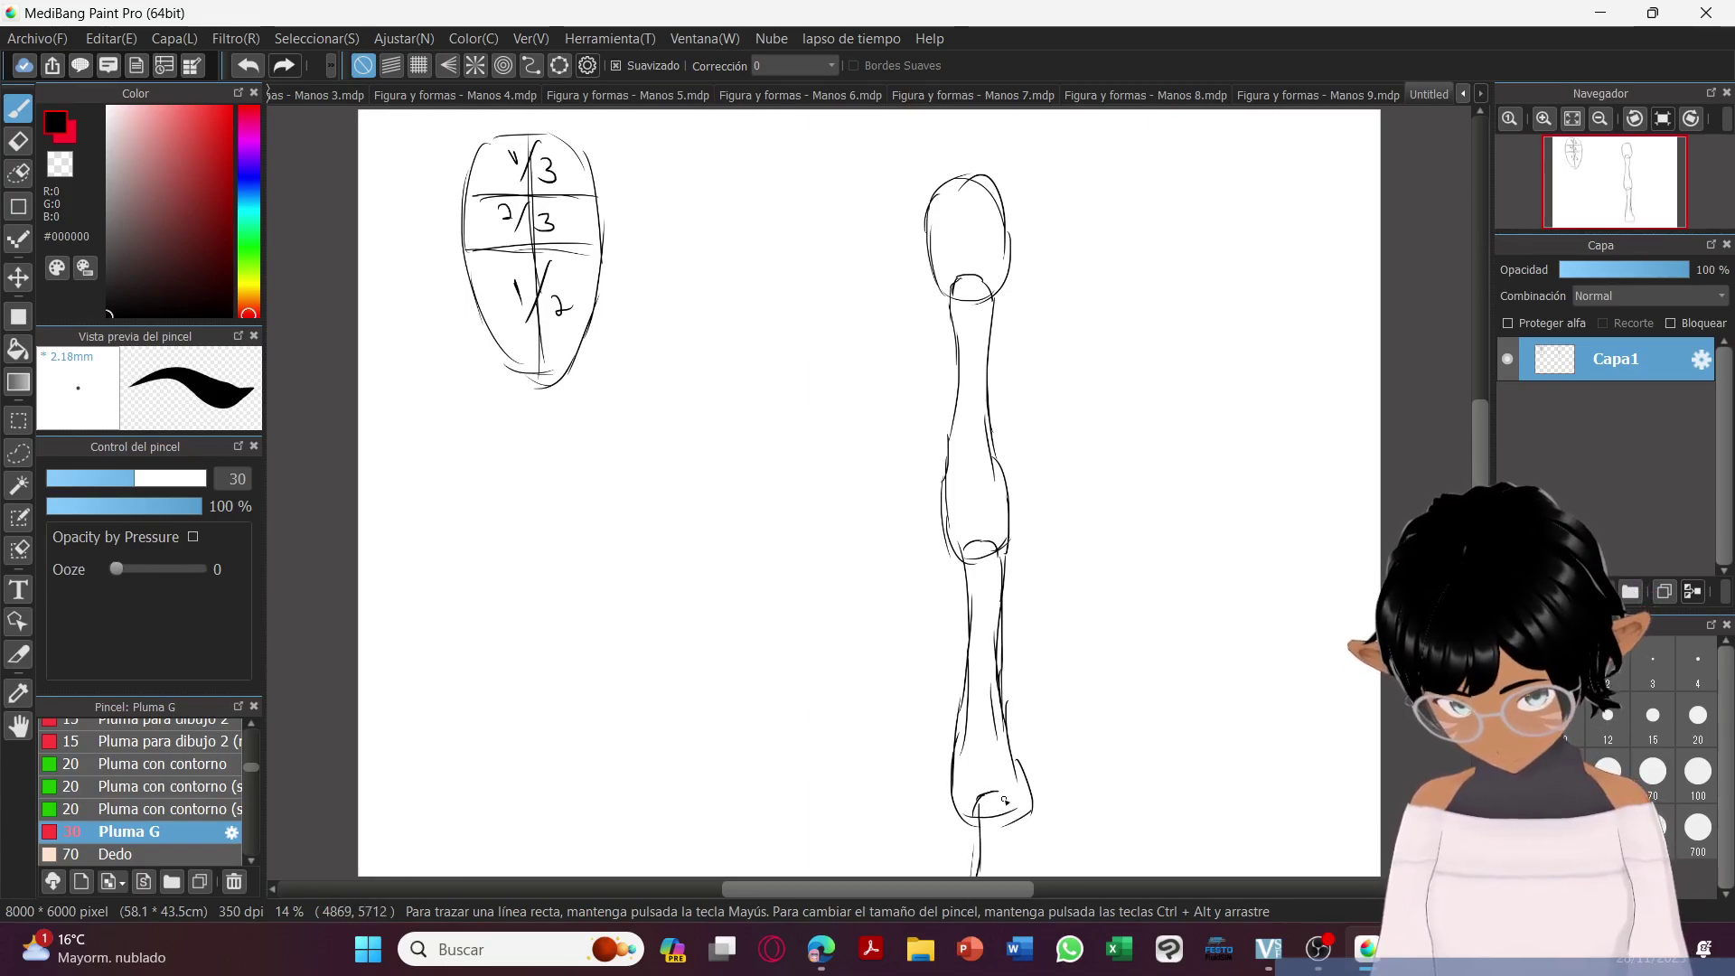
{"action": "mouse_move", "coordinate": [995, 795]}
{"action": "left_mouse_down"}
{"action": "mouse_move", "coordinate": [1016, 804]}
{"action": "mouse_move", "coordinate": [1008, 881]}
{"action": "mouse_move", "coordinate": [992, 864]}
{"action": "left_mouse_up"}
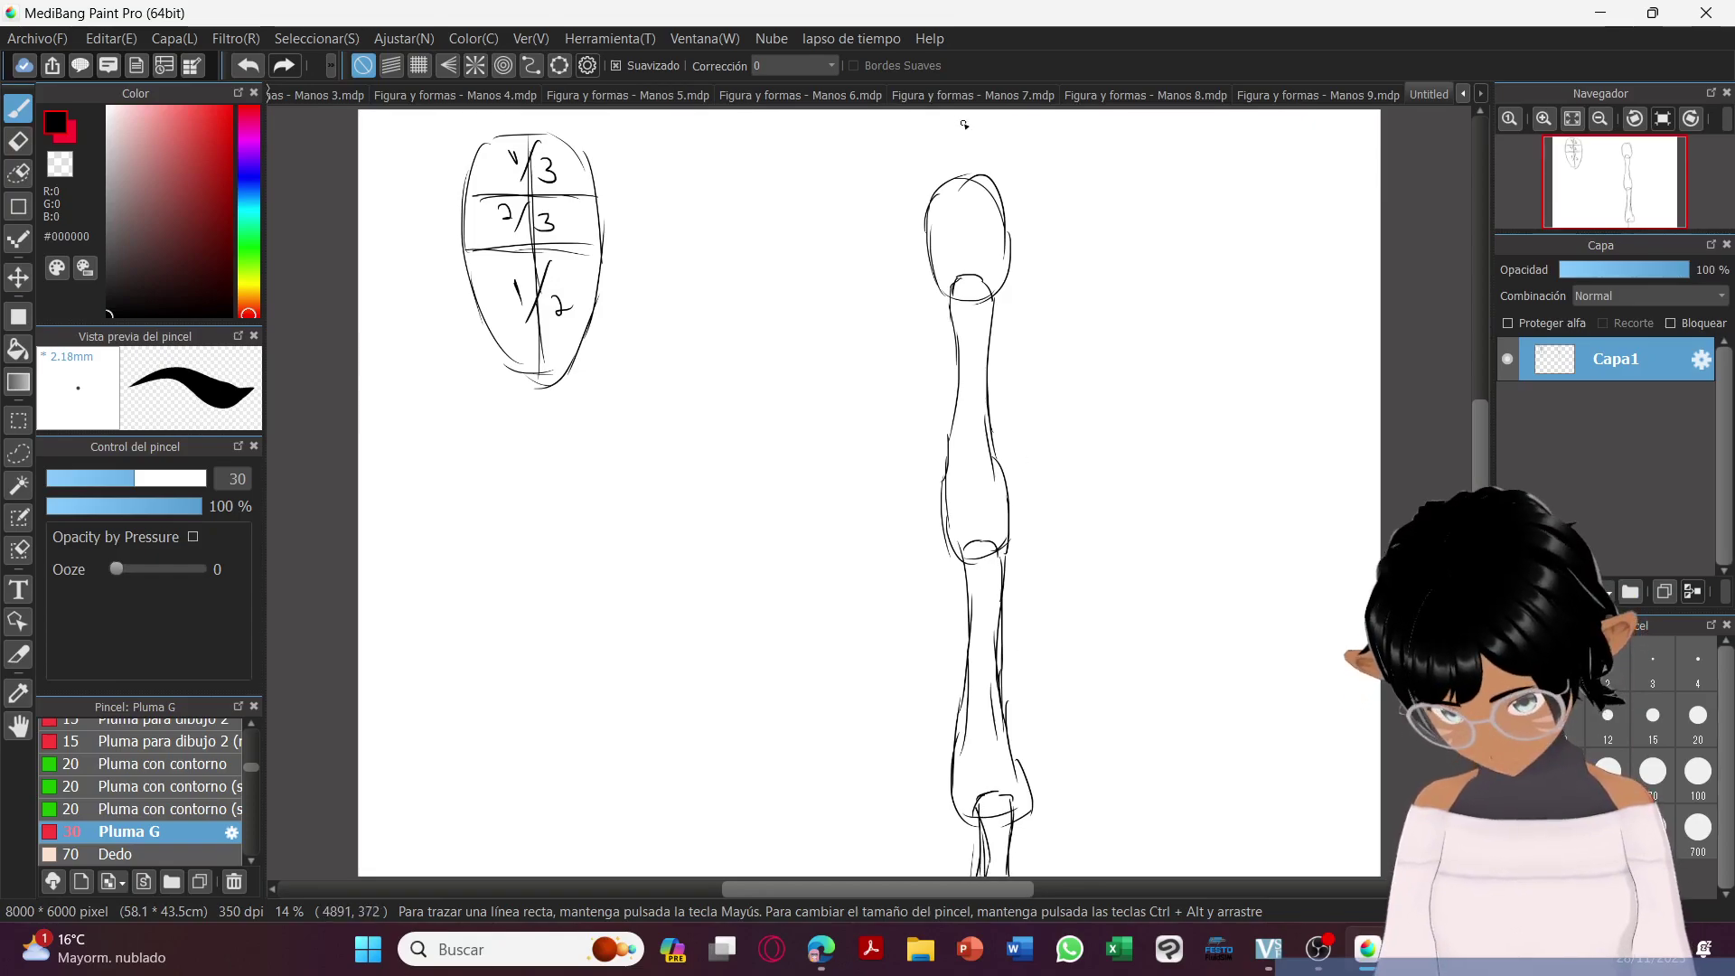
Add a partial bone entering from the canvas's upper edge and erase the overlapping lines at its joint.
{"action": "mouse_move", "coordinate": [984, 152]}
{"action": "left_mouse_down"}
{"action": "mouse_move", "coordinate": [991, 183]}
{"action": "mouse_move", "coordinate": [978, 133]}
{"action": "left_mouse_up"}
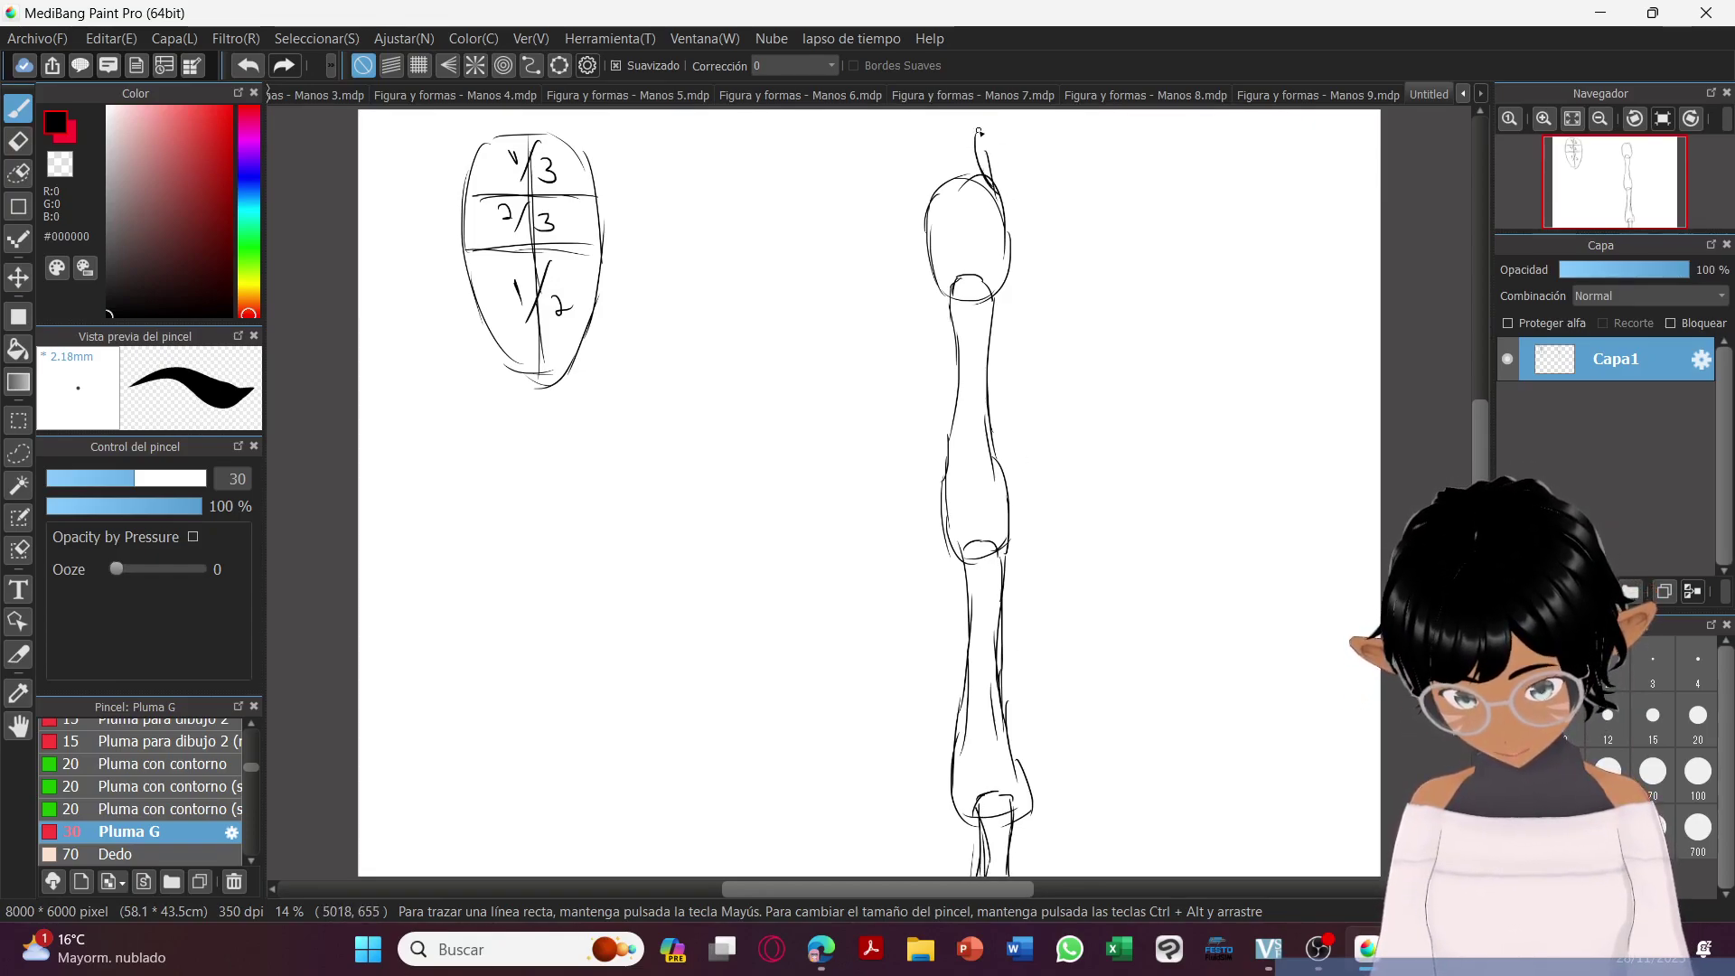
{"action": "left_click_drag", "start_coordinate": [939, 201], "coordinate": [947, 113]}
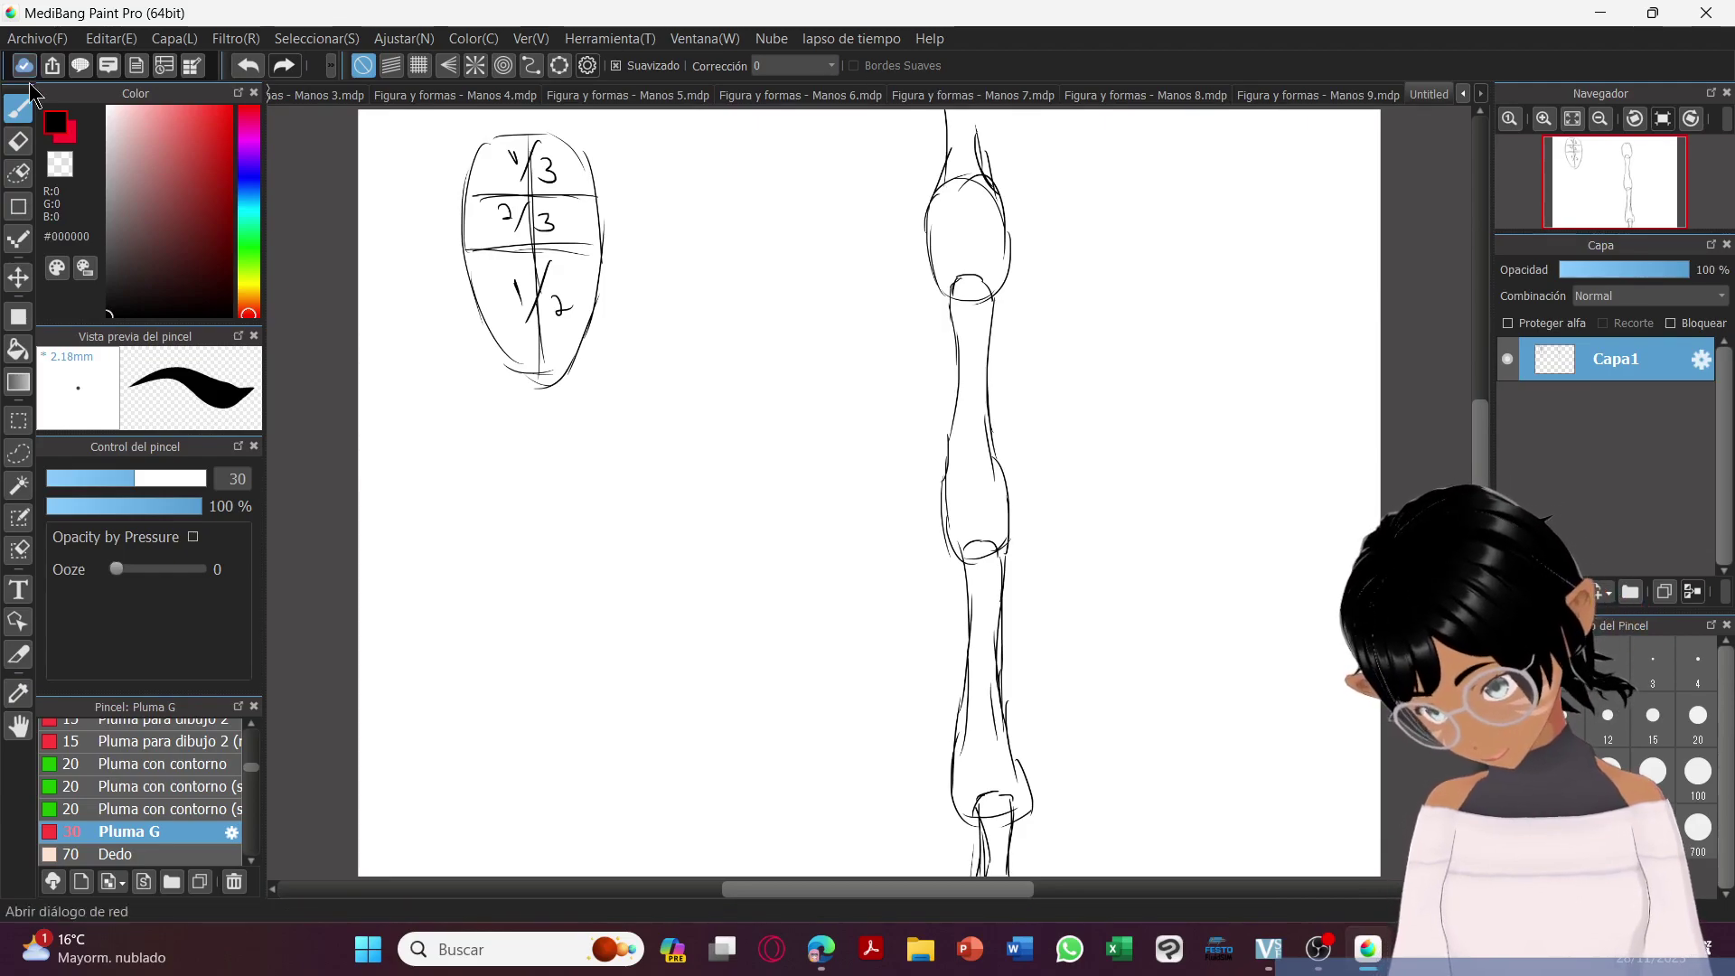
{"action": "left_click", "coordinate": [18, 140]}
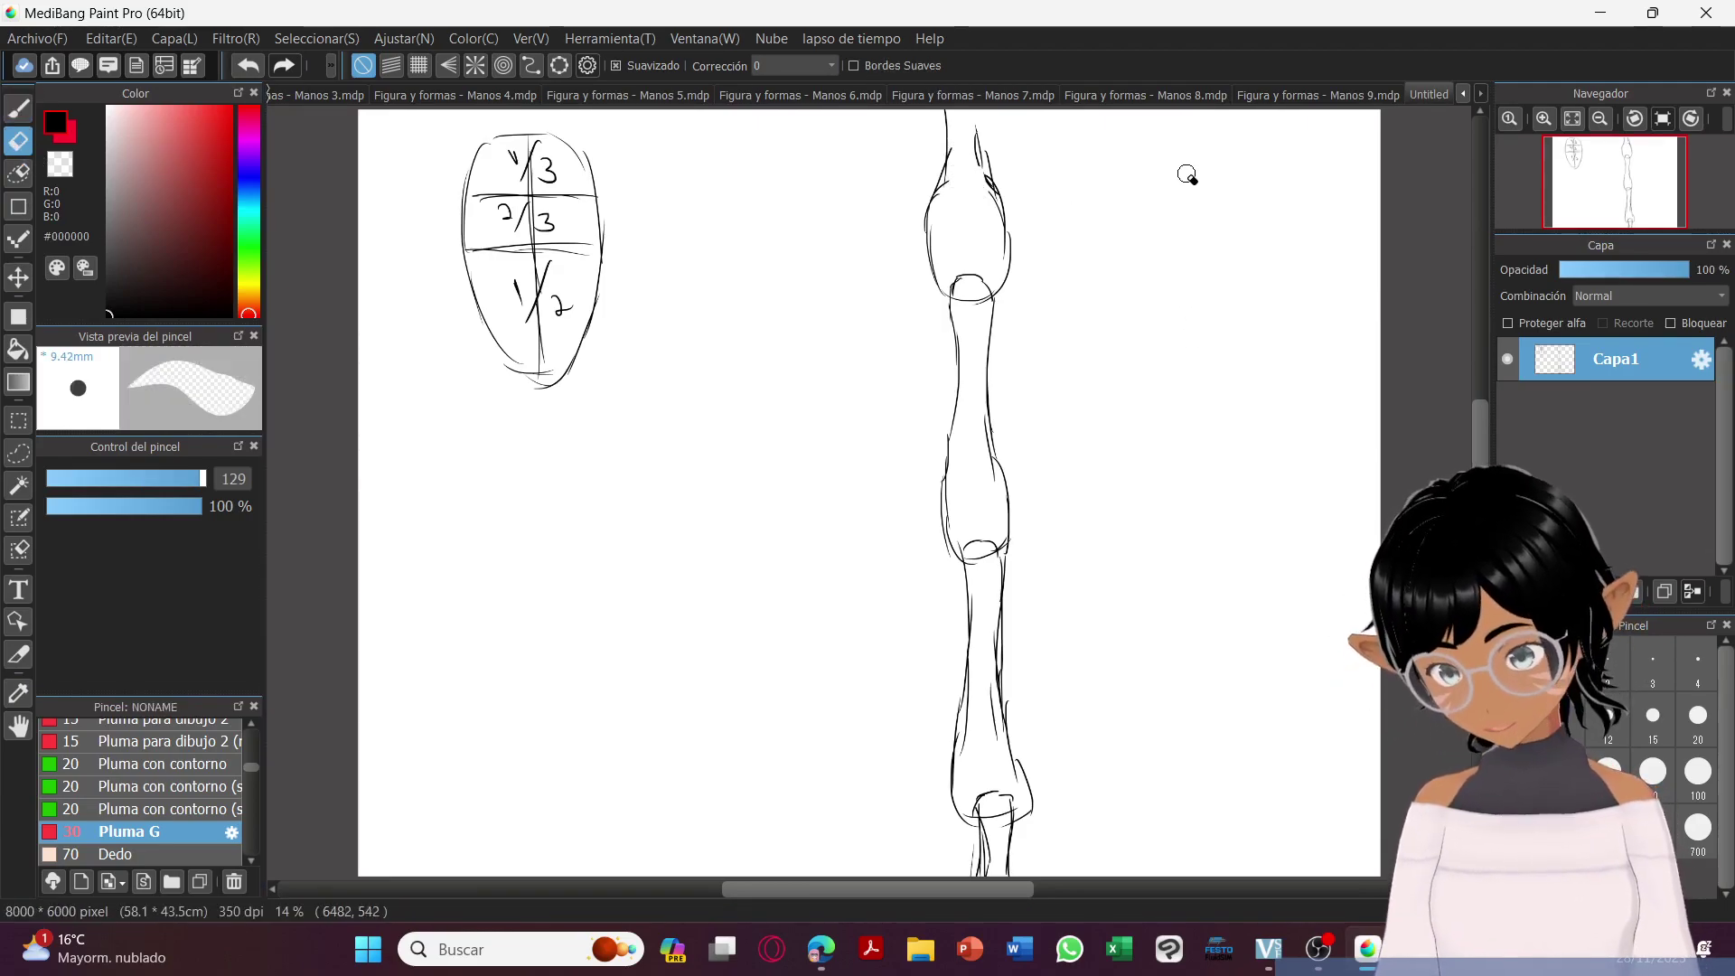
Write the ratio 3:2 by hand with the brush in the canvas's lower right area.
{"action": "left_click", "coordinate": [19, 109]}
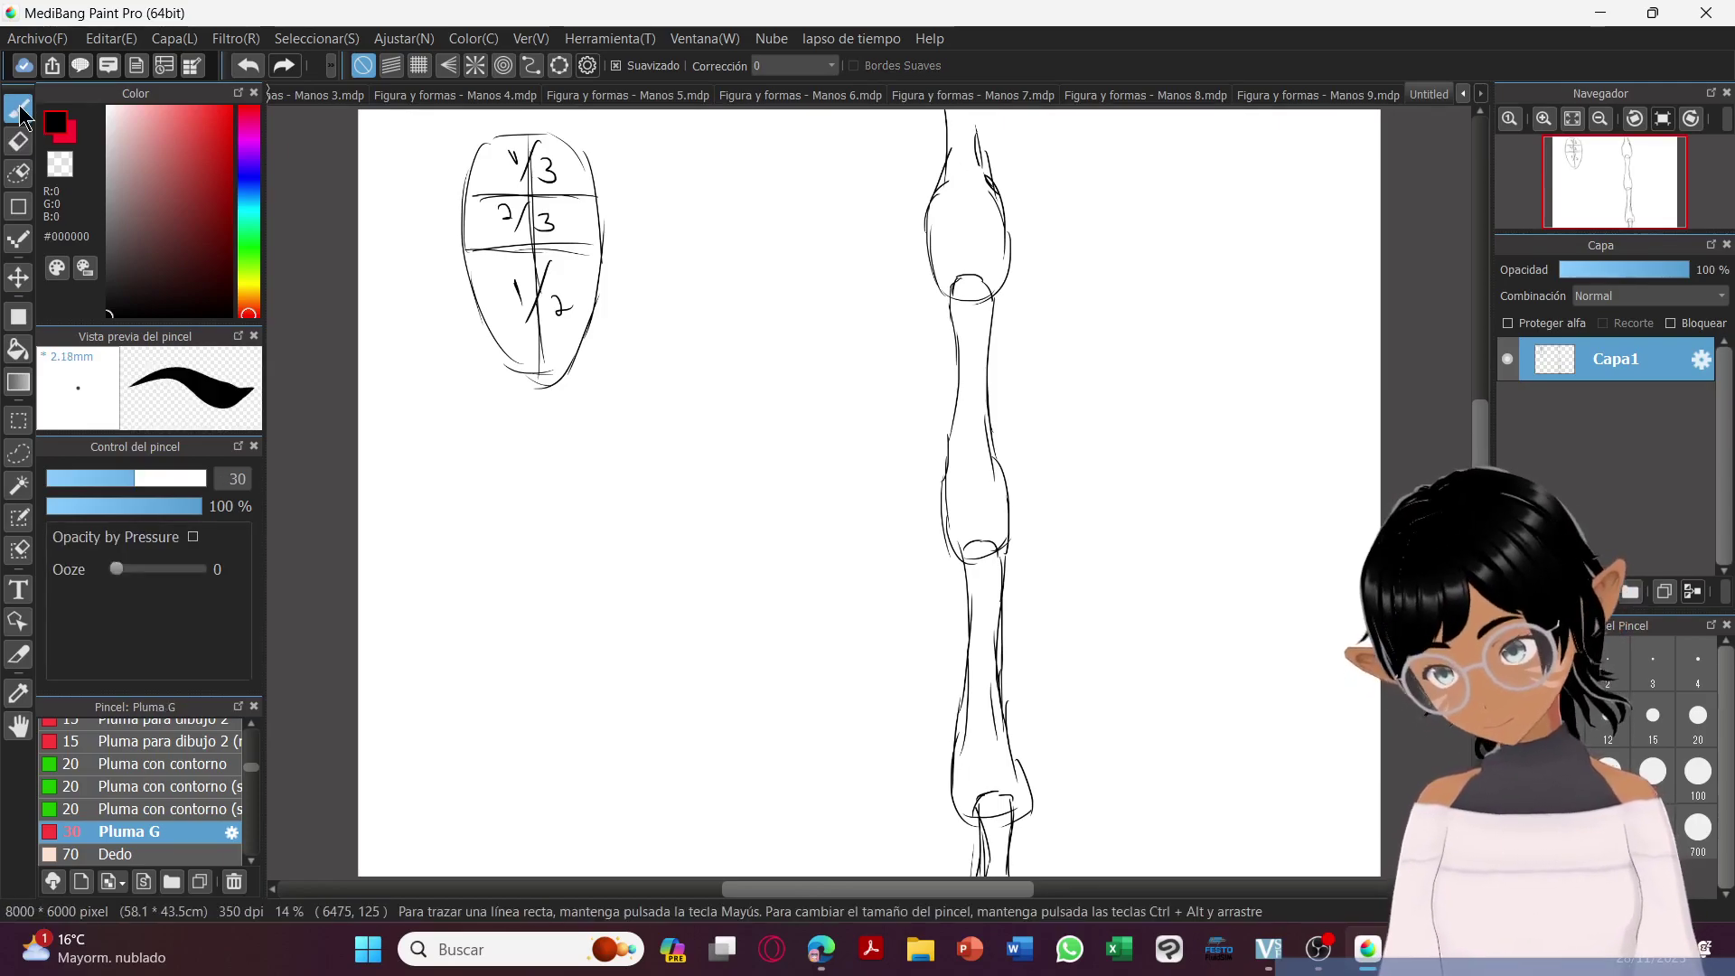
{"action": "mouse_move", "coordinate": [1144, 797]}
{"action": "left_mouse_down"}
{"action": "mouse_move", "coordinate": [1144, 836]}
{"action": "mouse_move", "coordinate": [1182, 810]}
{"action": "mouse_move", "coordinate": [1233, 836]}
{"action": "left_mouse_up"}
{"action": "left_click", "coordinate": [1181, 832]}
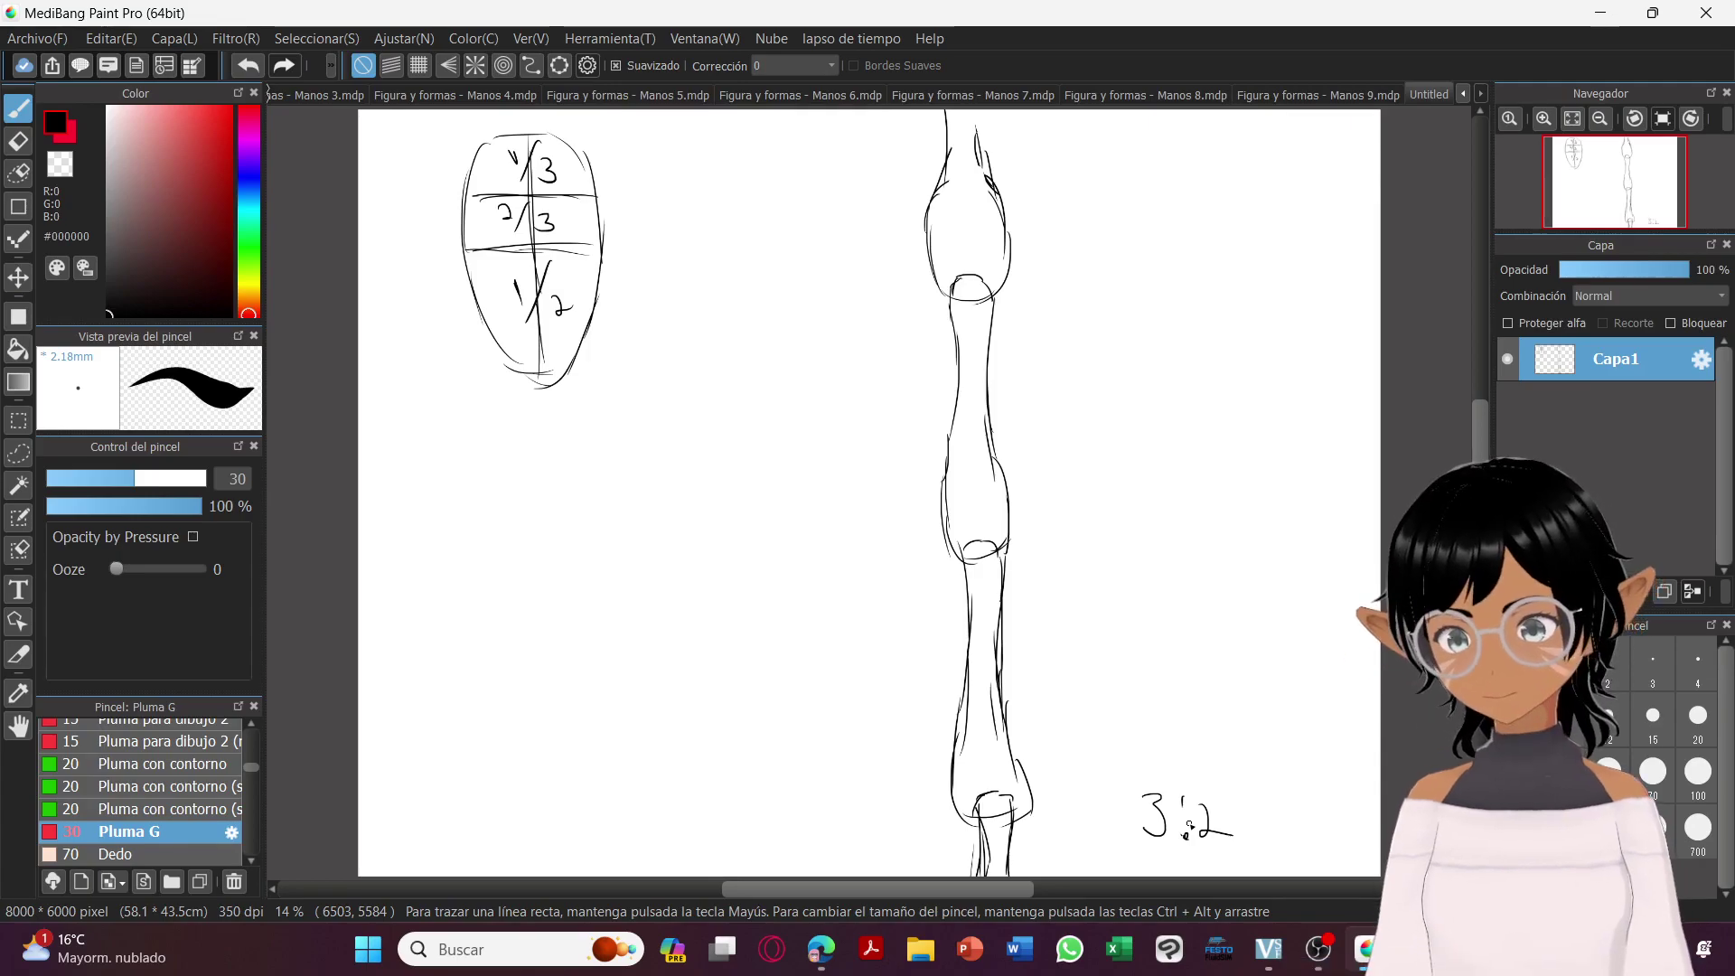
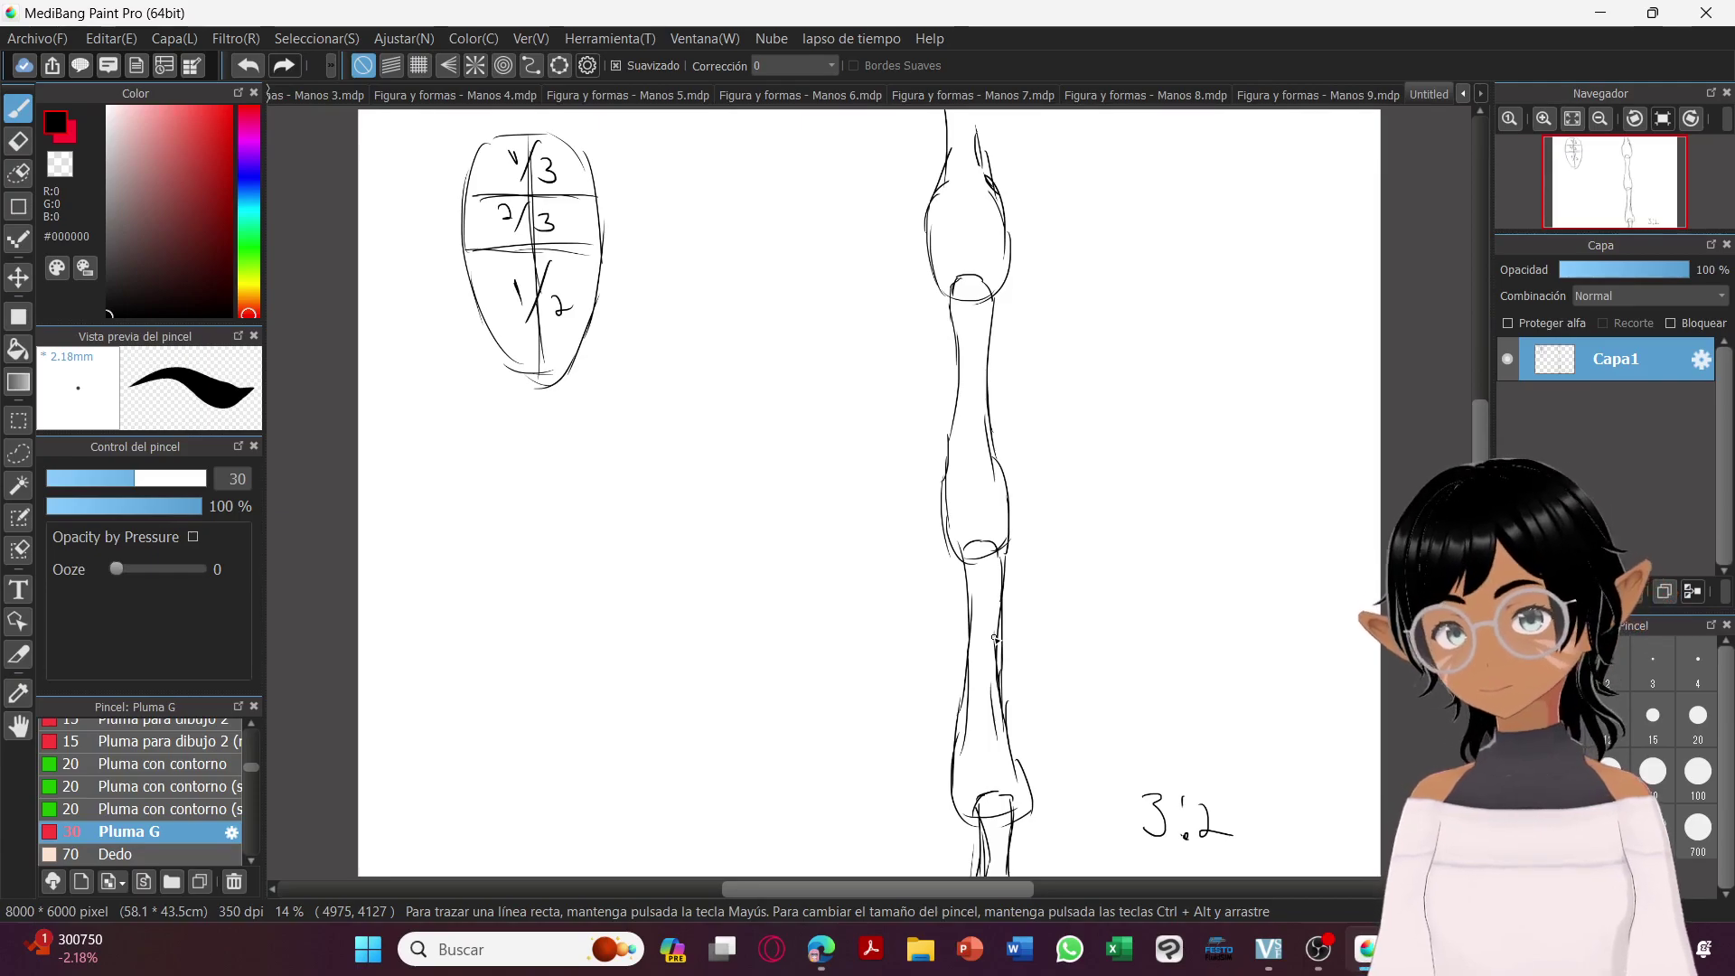
Save the proportions sketch in the Practica folder as "Figura y formas - Manos 10" in MDP format.
{"action": "left_click", "coordinate": [35, 39]}
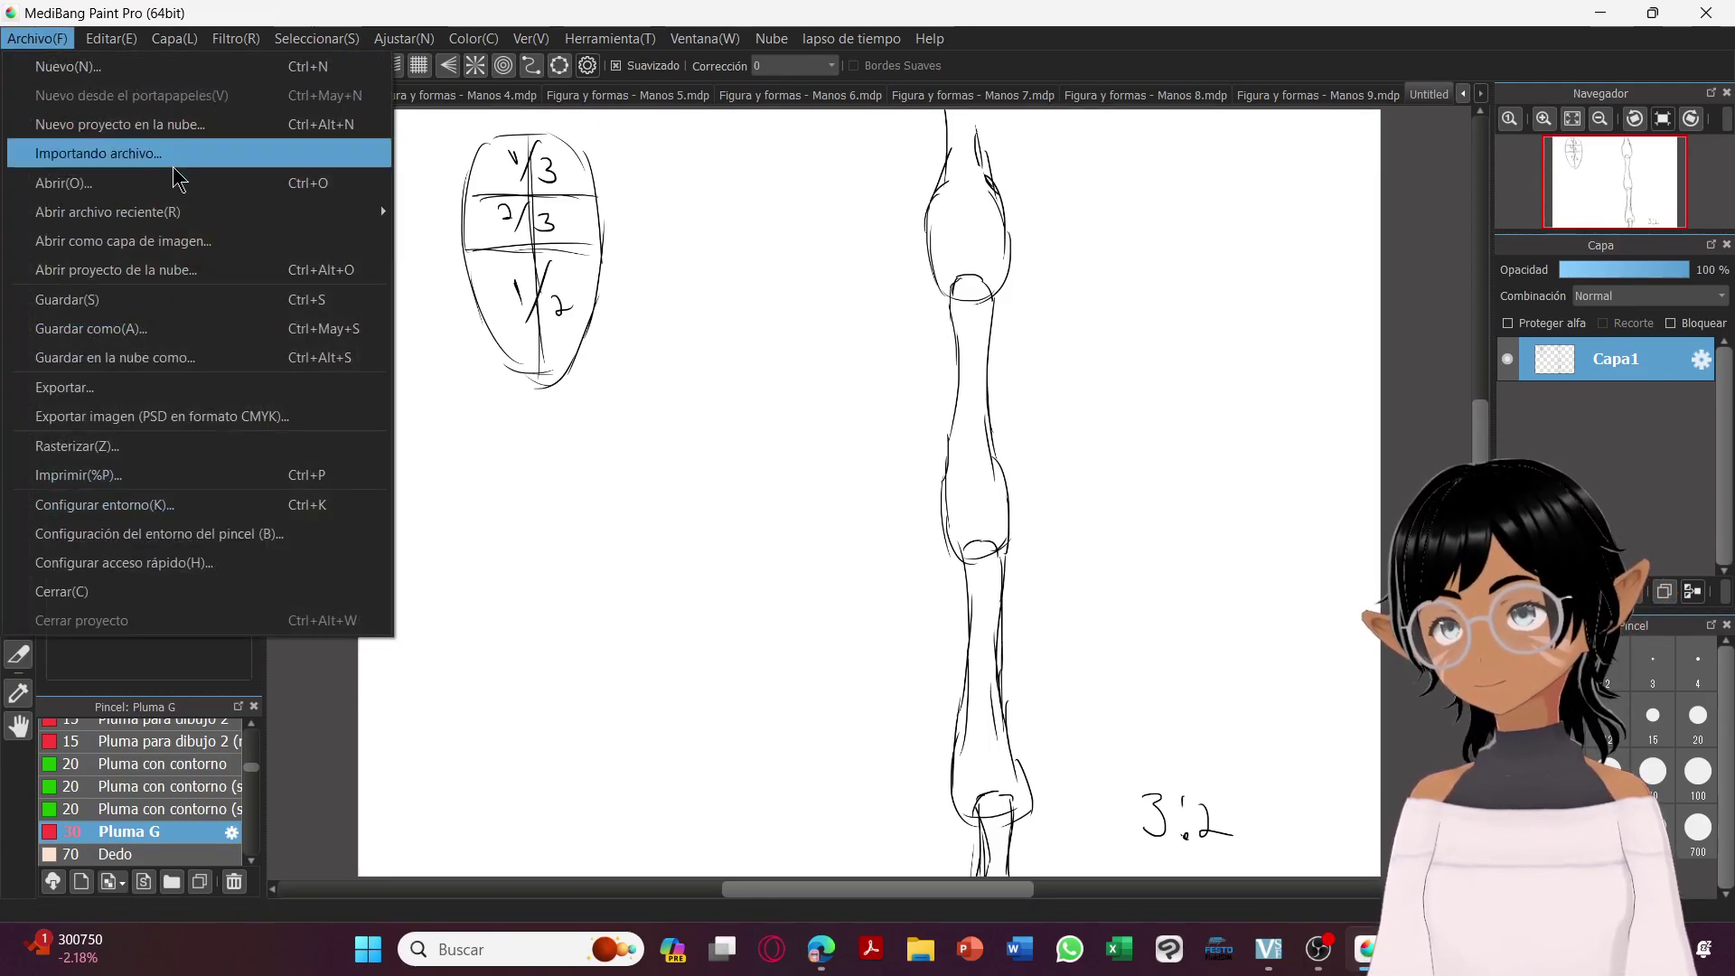
{"action": "left_click", "coordinate": [160, 329]}
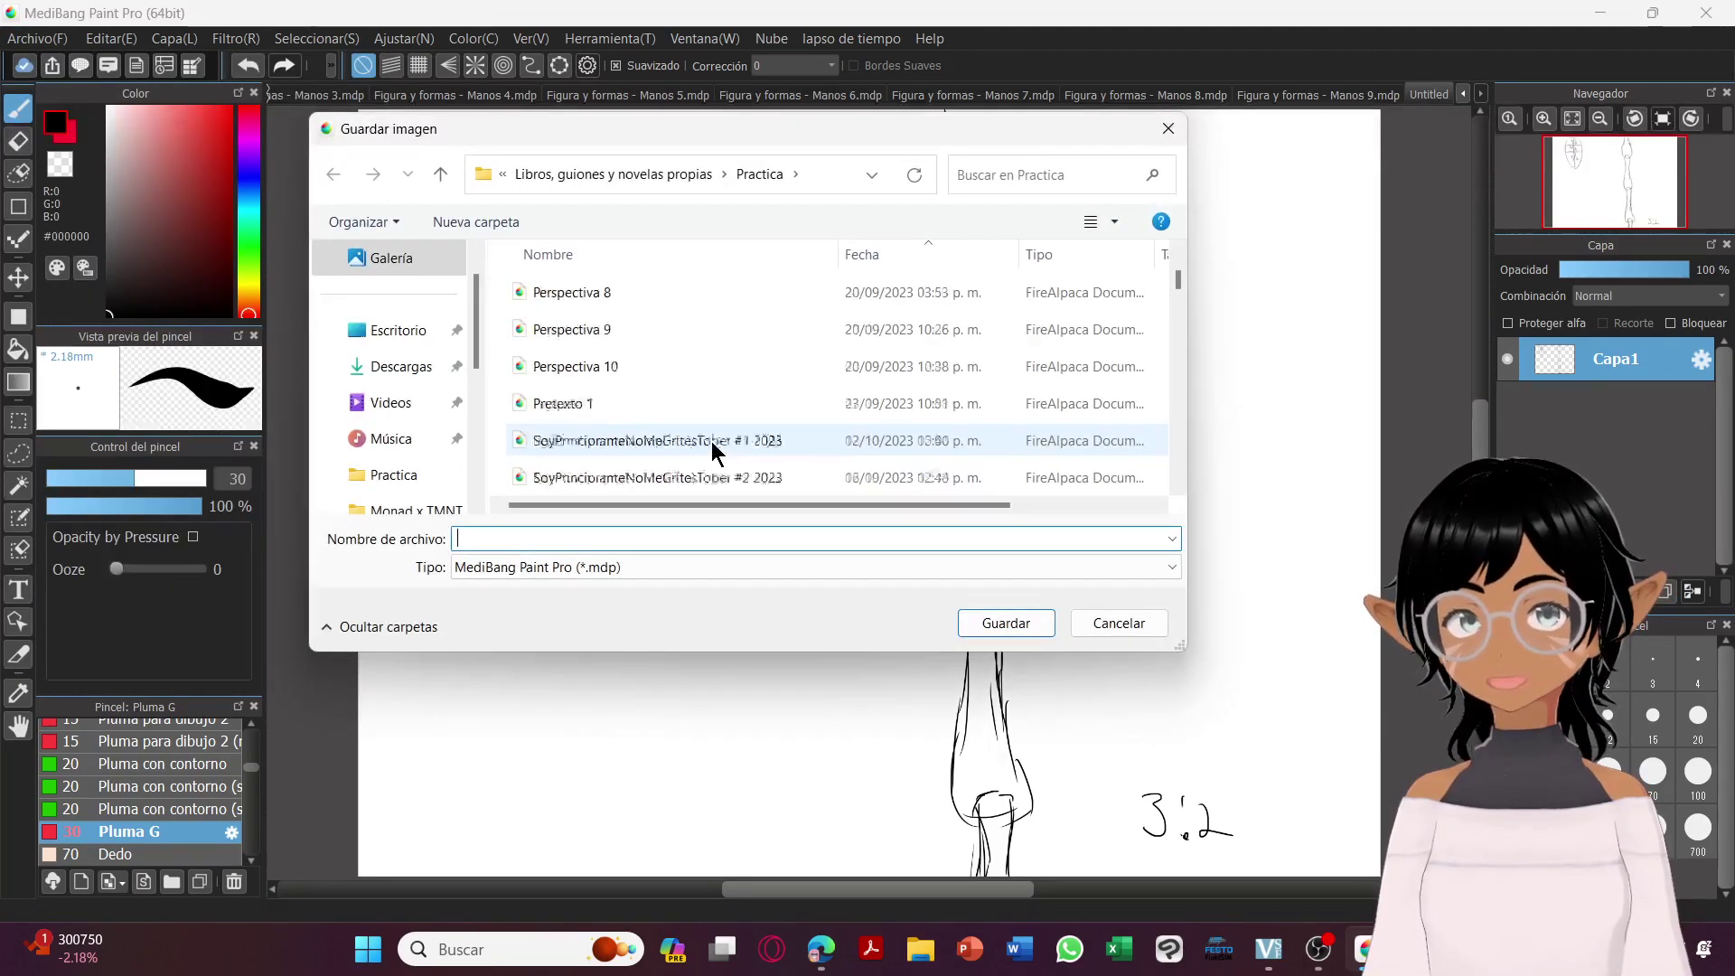
{"action": "scroll", "coordinate": [712, 441], "scroll_direction": "down", "scroll_amount": 5}
{"action": "left_click", "coordinate": [695, 477]}
{"action": "left_click", "coordinate": [701, 534]}
{"action": "double_click", "coordinate": [701, 535]}
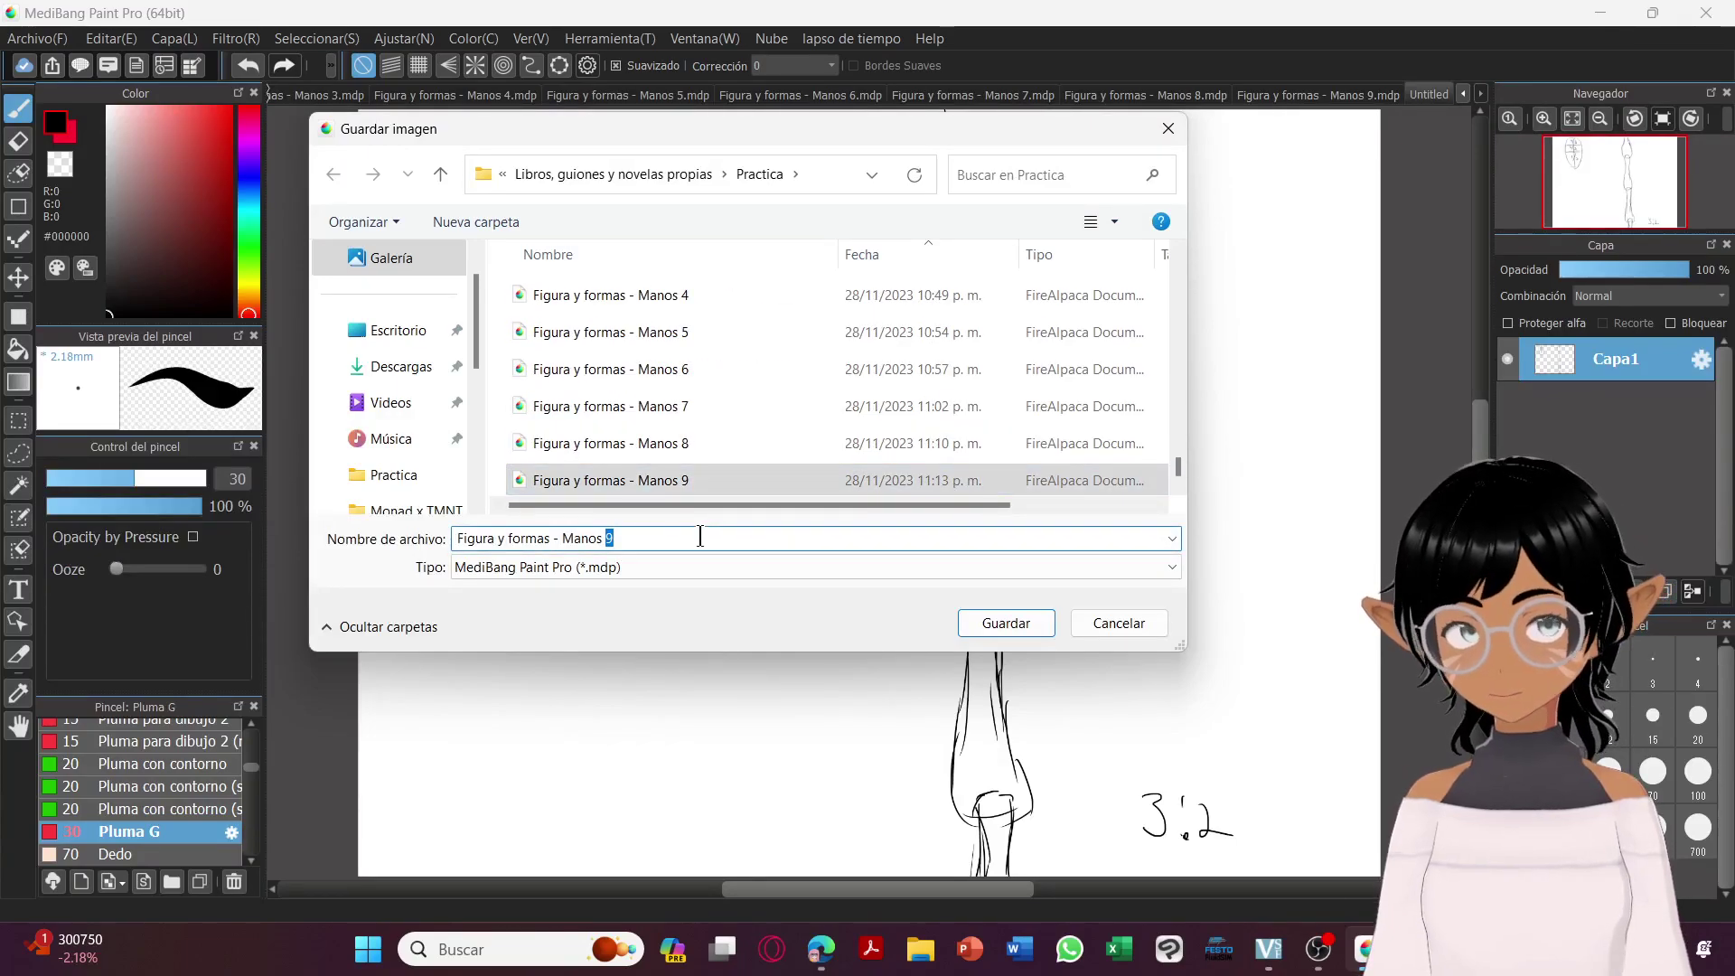
{"action": "type", "text": "10"}
{"action": "key", "text": "Return"}
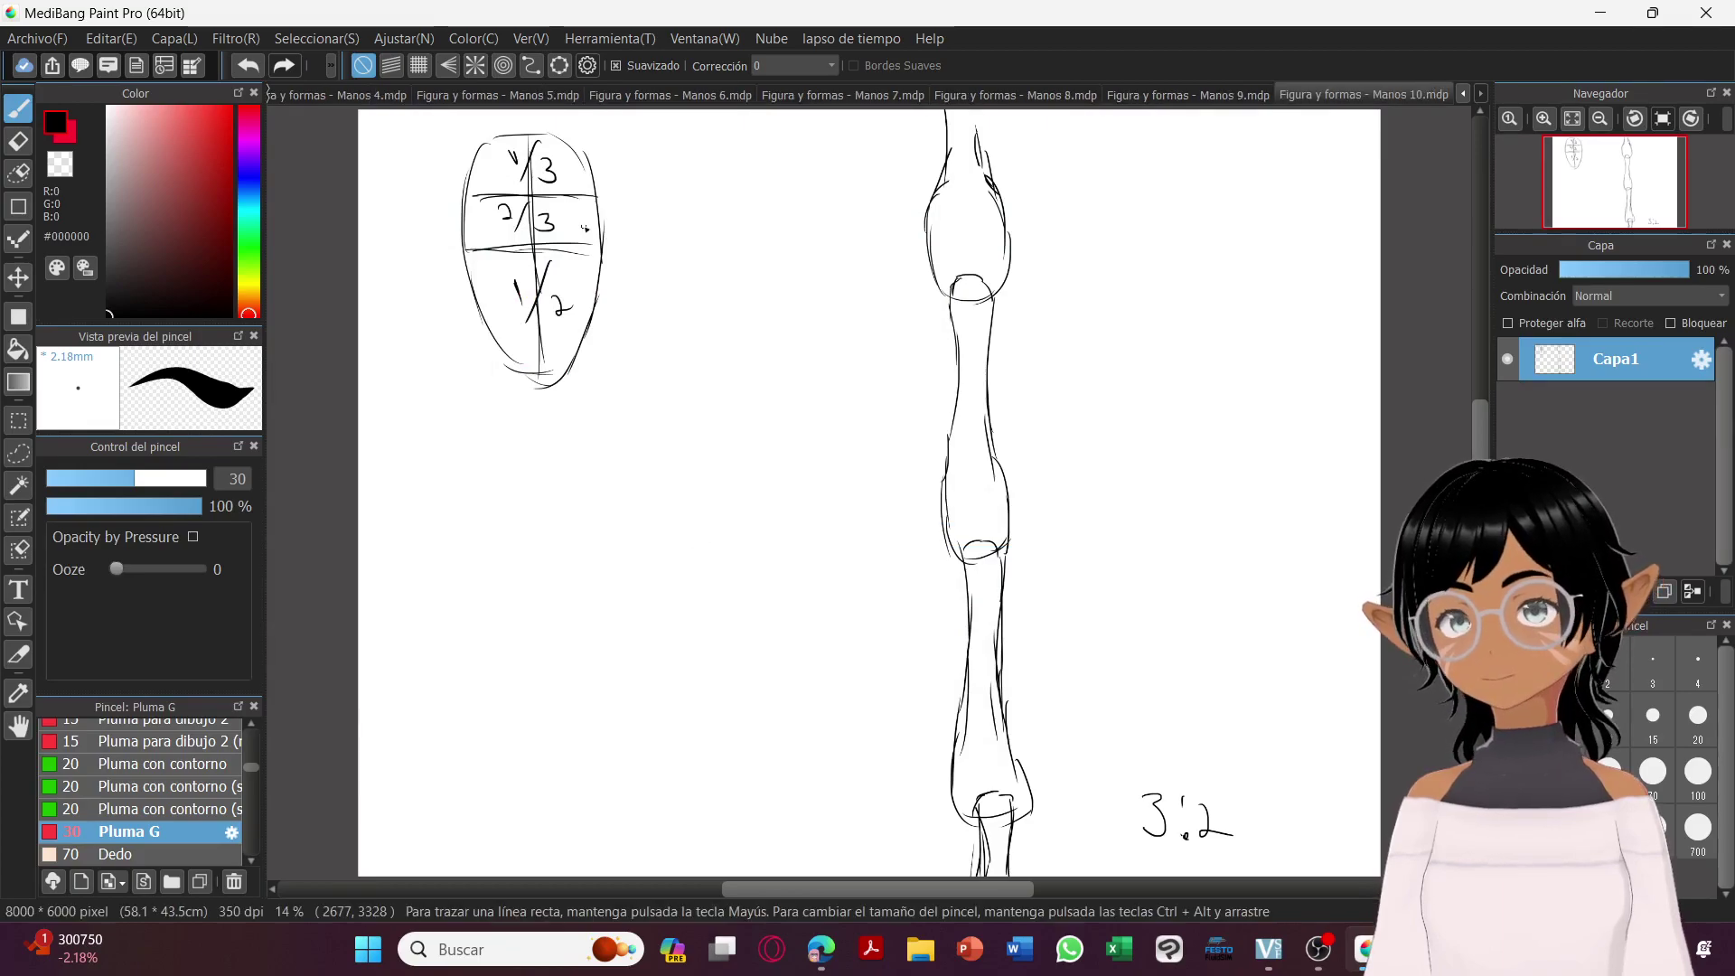
Create a new 8000 × 6000 pixel canvas at 350 dpi with a white background.
{"action": "left_click", "coordinate": [44, 39]}
{"action": "left_click", "coordinate": [105, 65]}
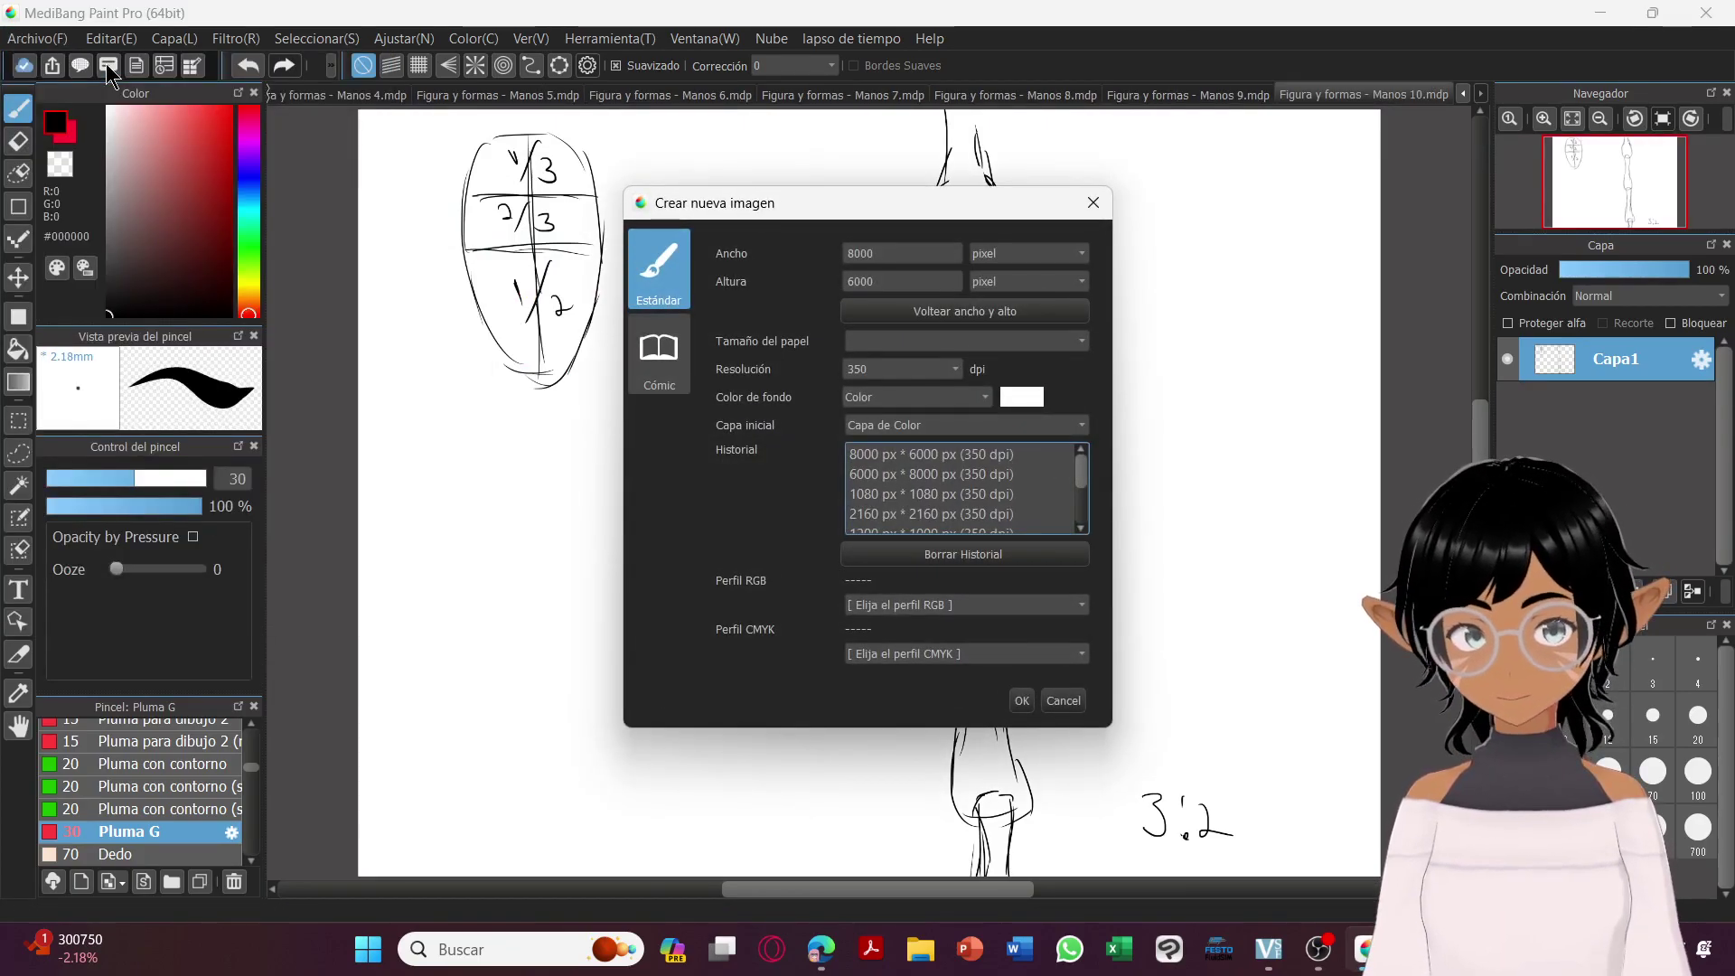
{"action": "key", "text": "Return"}
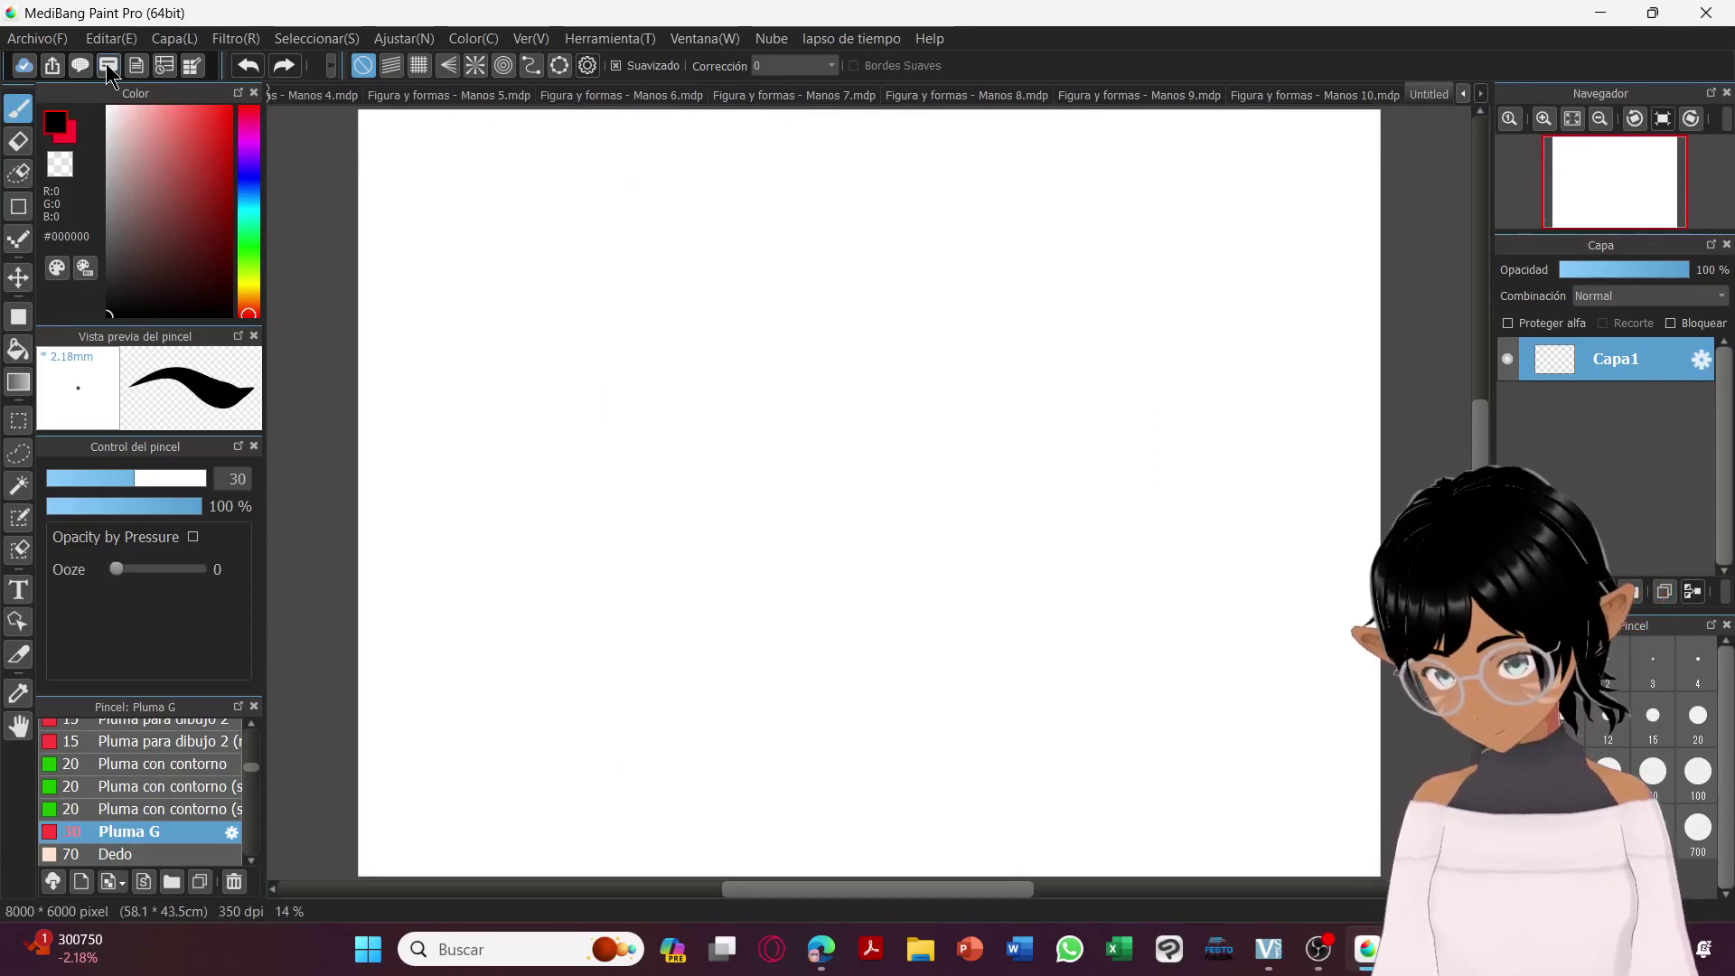
Sketch the wrist line, thumb-side contour, pointed thumb and tapered inner gap of a front-view hand in the canvas's left half.
{"action": "mouse_move", "coordinate": [515, 196]}
{"action": "left_mouse_down"}
{"action": "mouse_move", "coordinate": [667, 219]}
{"action": "mouse_move", "coordinate": [661, 334]}
{"action": "mouse_move", "coordinate": [692, 418]}
{"action": "mouse_move", "coordinate": [685, 456]}
{"action": "left_mouse_up"}
{"action": "left_click_drag", "start_coordinate": [675, 418], "coordinate": [700, 542]}
{"action": "mouse_move", "coordinate": [628, 442]}
{"action": "left_mouse_down"}
{"action": "mouse_move", "coordinate": [654, 504]}
{"action": "mouse_move", "coordinate": [648, 470]}
{"action": "mouse_move", "coordinate": [688, 543]}
{"action": "left_mouse_up"}
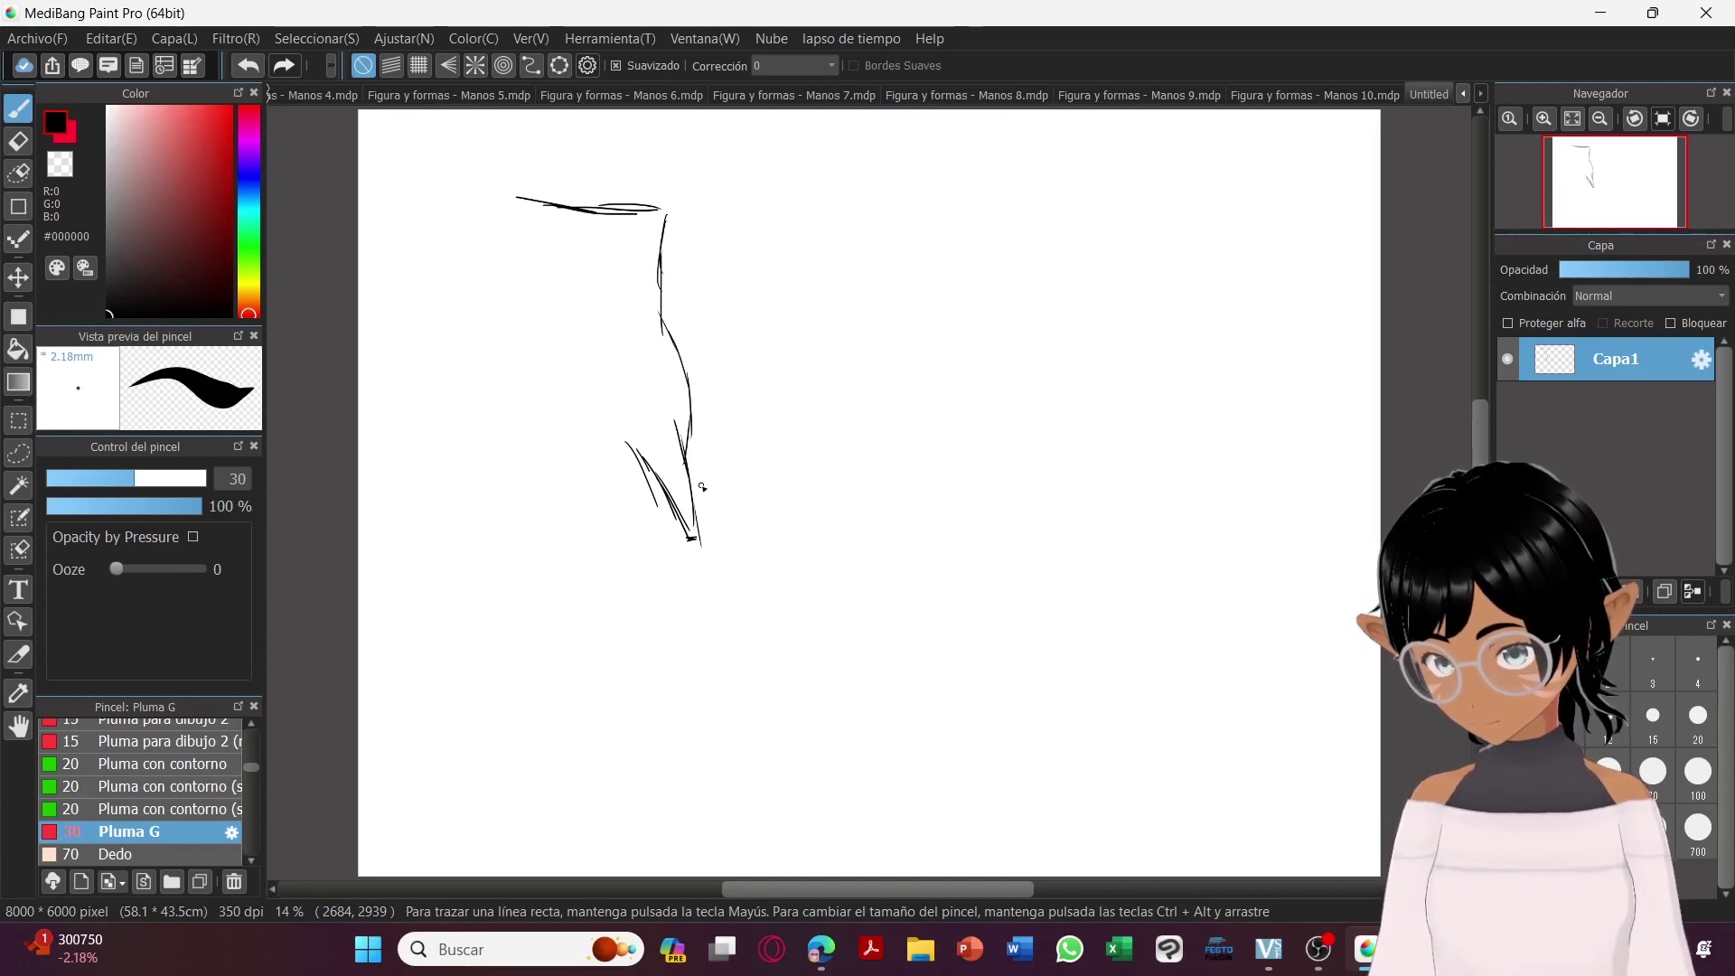
{"action": "left_click_drag", "start_coordinate": [622, 420], "coordinate": [597, 557]}
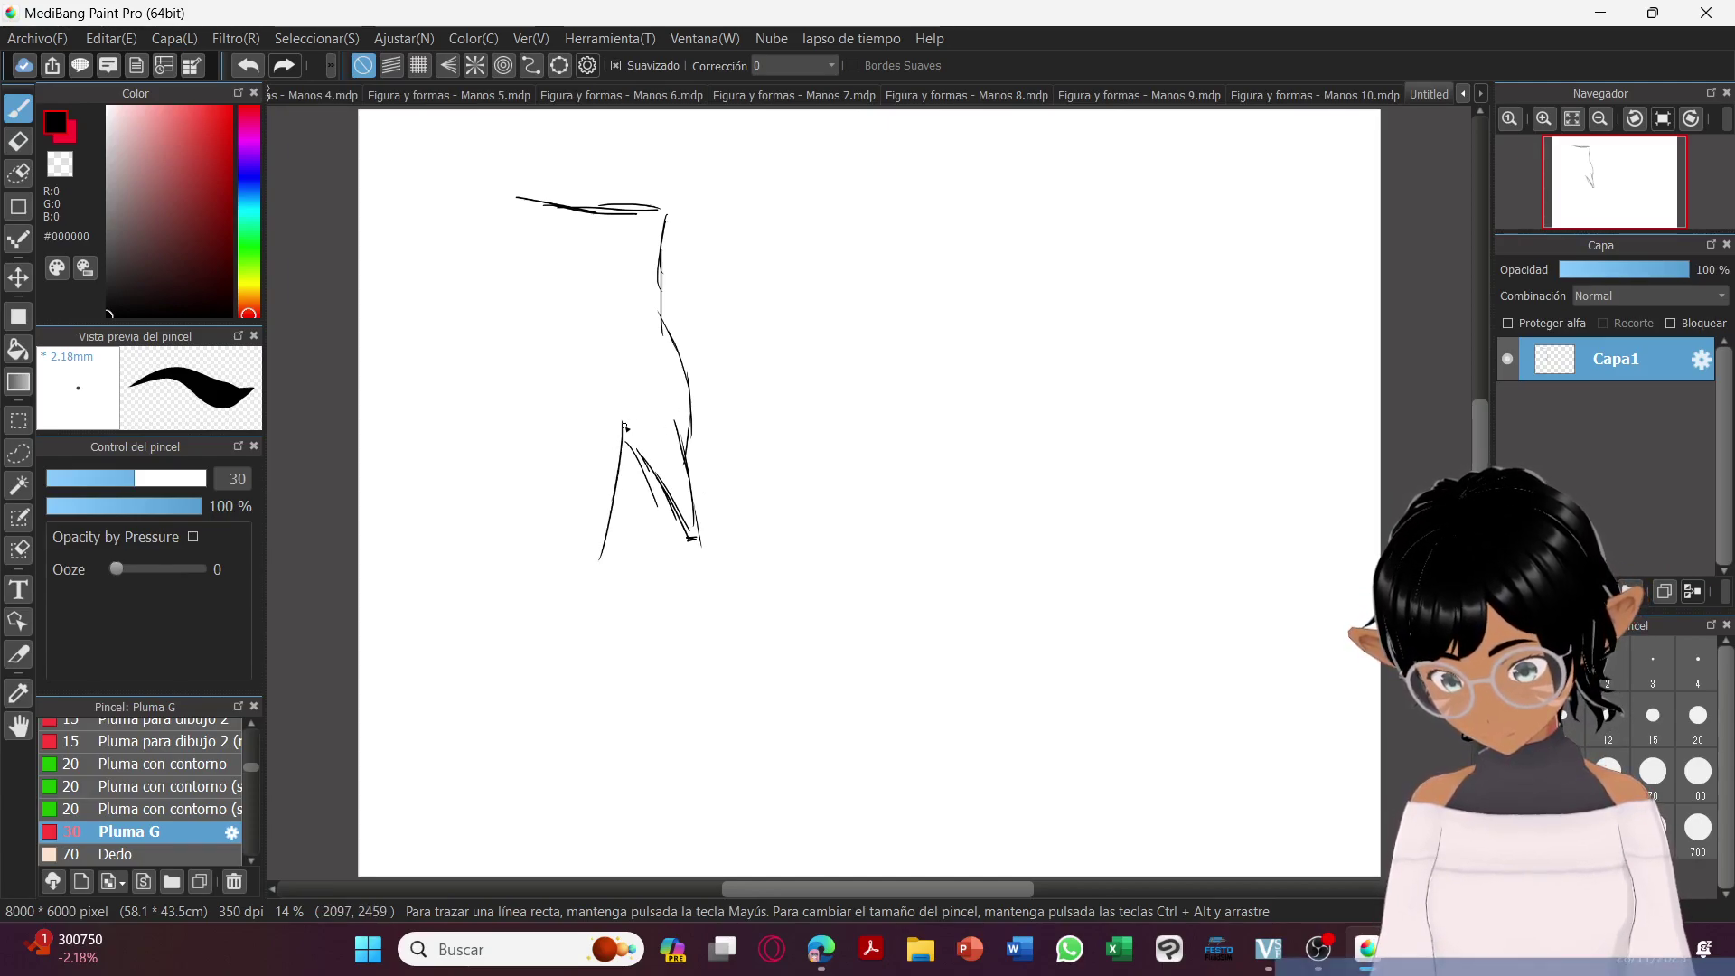
{"action": "mouse_move", "coordinate": [610, 394]}
{"action": "left_mouse_down"}
{"action": "mouse_move", "coordinate": [567, 387]}
{"action": "mouse_move", "coordinate": [547, 411]}
{"action": "mouse_move", "coordinate": [593, 557]}
{"action": "mouse_move", "coordinate": [569, 779]}
{"action": "left_mouse_up"}
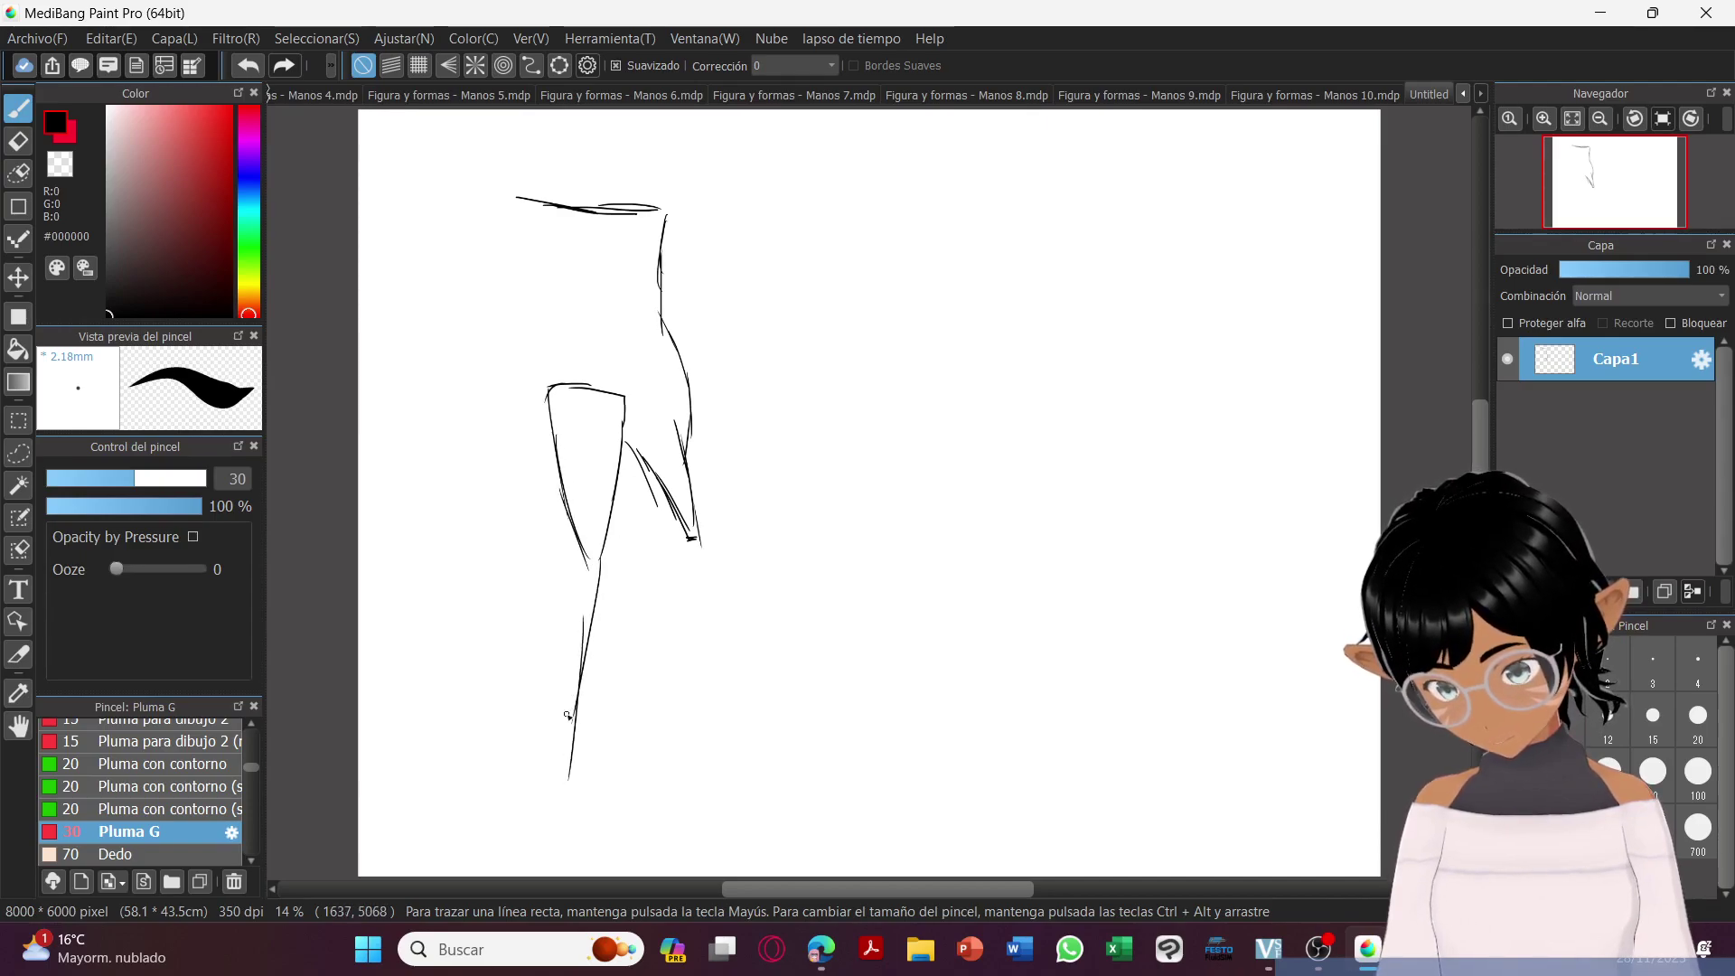
Complete the front-view hand with its outer contour and long narrow fingertip, and write "Frontal" by hand beneath it.
{"action": "mouse_move", "coordinate": [522, 206]}
{"action": "left_mouse_down"}
{"action": "mouse_move", "coordinate": [543, 290]}
{"action": "mouse_move", "coordinate": [503, 386]}
{"action": "mouse_move", "coordinate": [560, 684]}
{"action": "mouse_move", "coordinate": [557, 799]}
{"action": "left_mouse_up"}
{"action": "mouse_move", "coordinate": [552, 667]}
{"action": "left_mouse_down"}
{"action": "mouse_move", "coordinate": [549, 760]}
{"action": "mouse_move", "coordinate": [549, 732]}
{"action": "mouse_move", "coordinate": [579, 795]}
{"action": "left_mouse_up"}
{"action": "left_click_drag", "start_coordinate": [598, 583], "coordinate": [579, 757]}
{"action": "left_click_drag", "start_coordinate": [583, 700], "coordinate": [574, 795]}
{"action": "left_click_drag", "start_coordinate": [536, 678], "coordinate": [545, 748]}
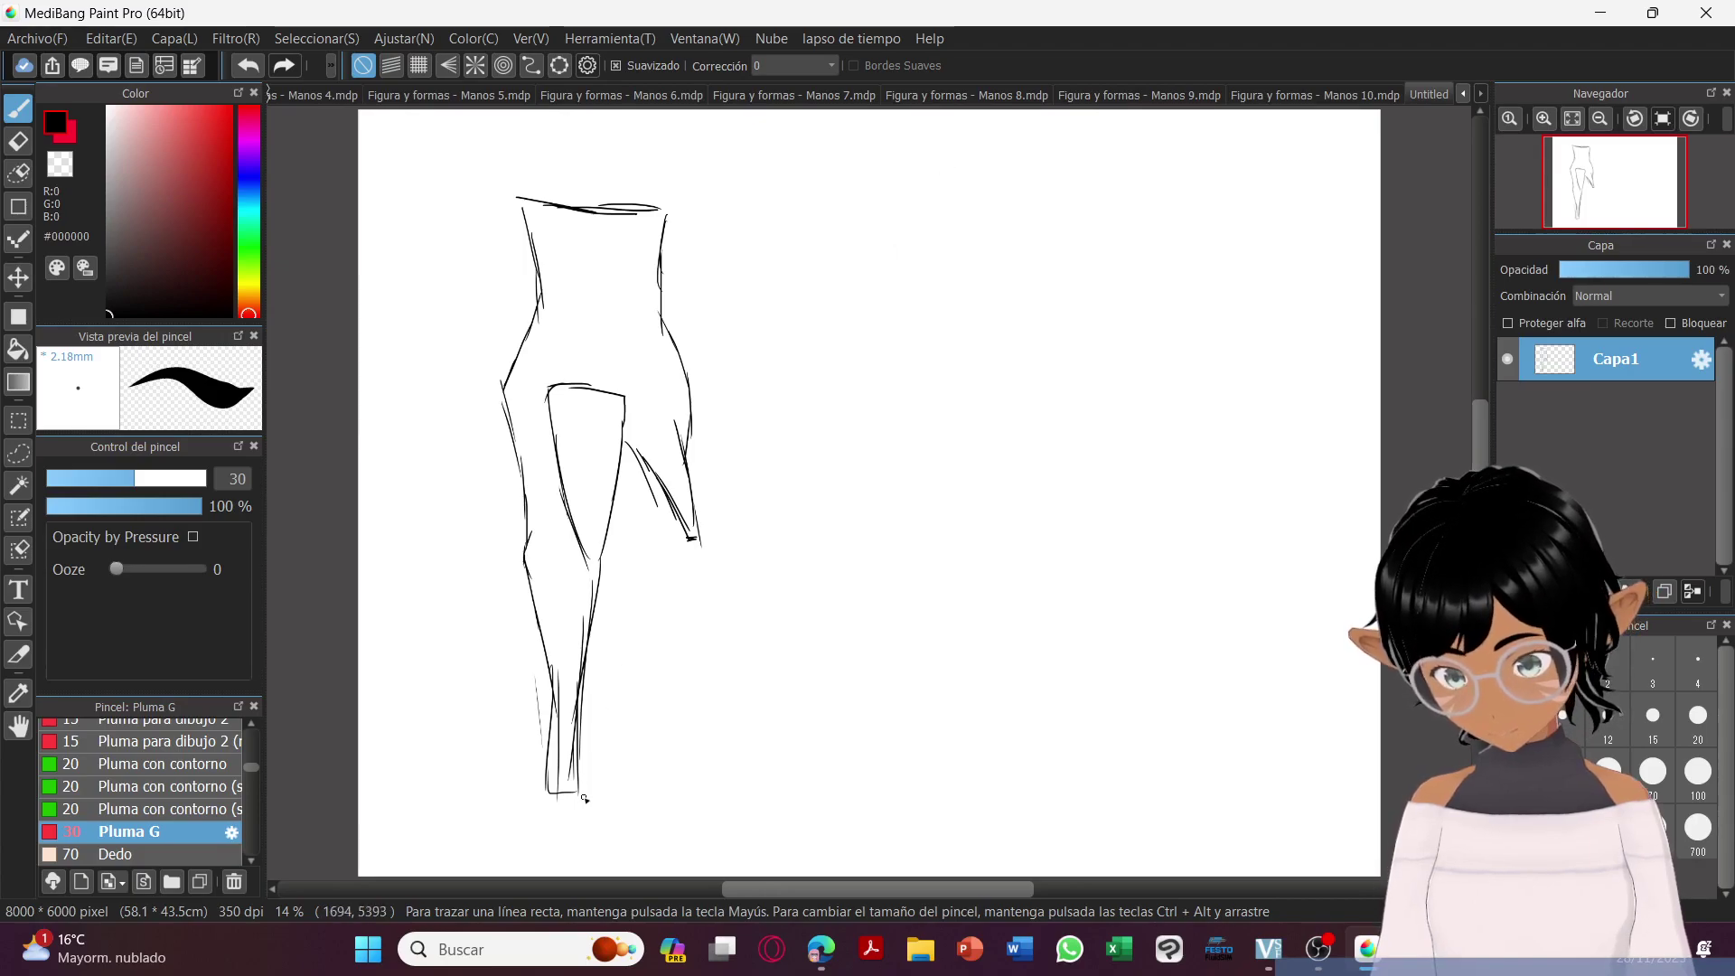
{"action": "mouse_move", "coordinate": [610, 819]}
{"action": "left_mouse_down"}
{"action": "mouse_move", "coordinate": [598, 853]}
{"action": "mouse_move", "coordinate": [708, 866]}
{"action": "left_mouse_up"}
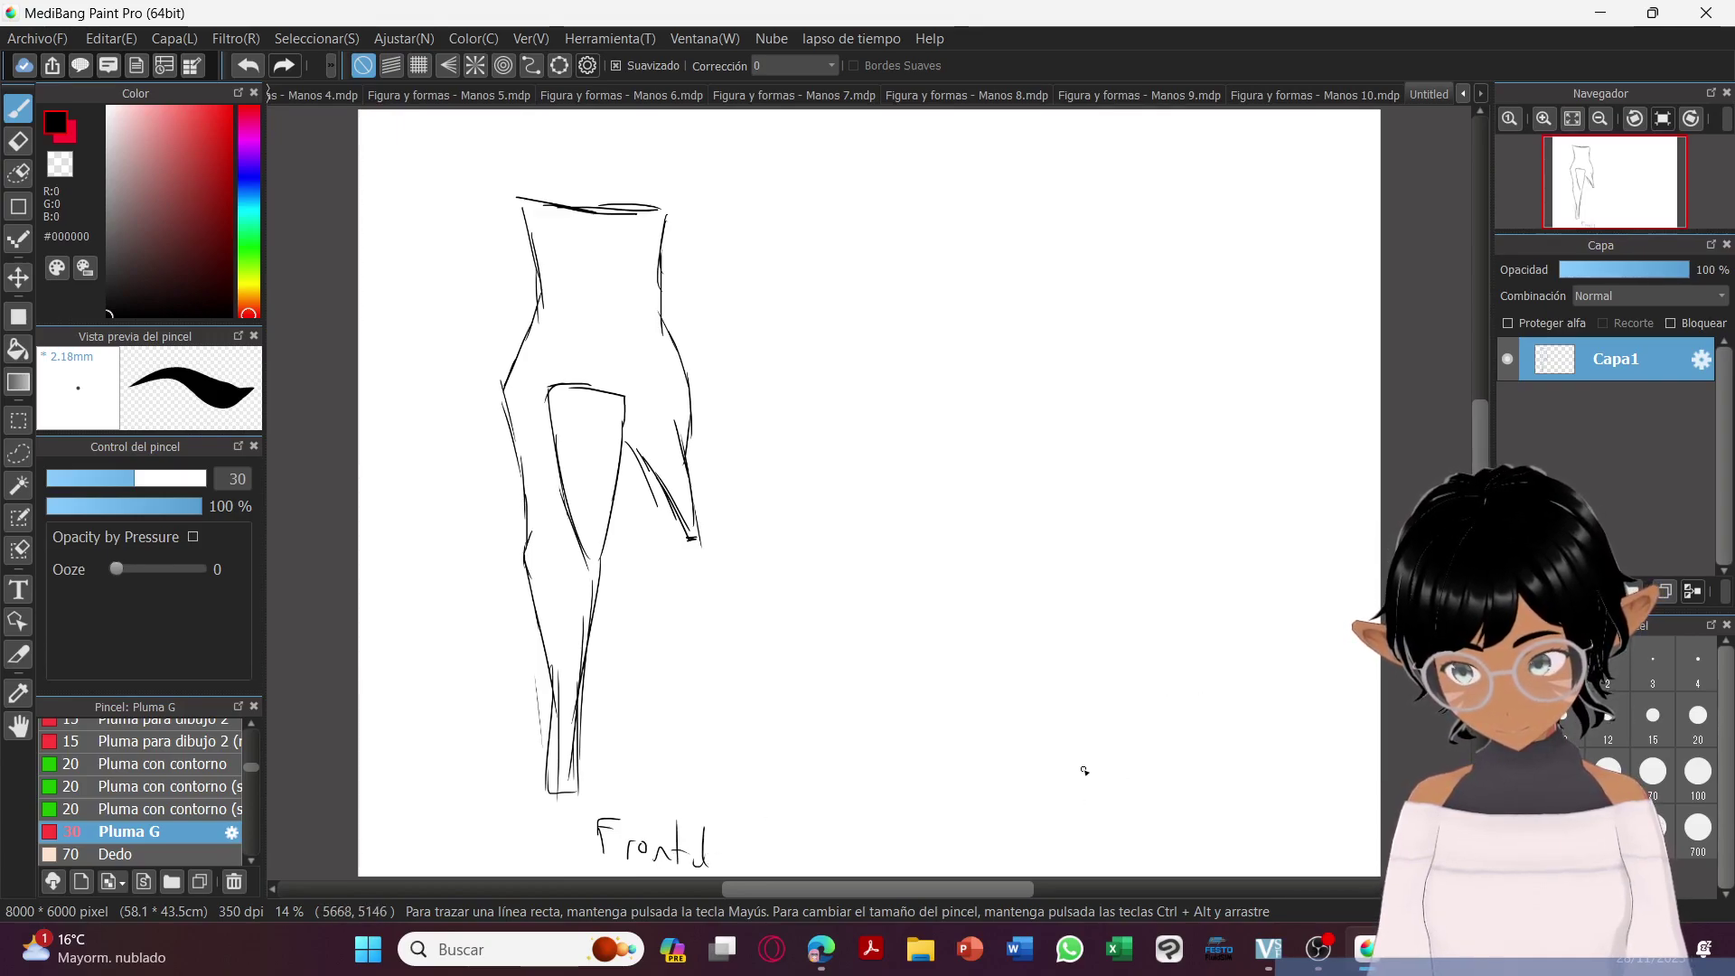
Write "Atras" by hand in the canvas's lower right area and outline the wrist and sides of a second hand above it.
{"action": "mouse_move", "coordinate": [1035, 827]}
{"action": "left_mouse_down"}
{"action": "mouse_move", "coordinate": [1071, 795]}
{"action": "mouse_move", "coordinate": [1099, 824]}
{"action": "left_mouse_up"}
{"action": "left_click_drag", "start_coordinate": [1108, 825], "coordinate": [1125, 842]}
{"action": "mouse_move", "coordinate": [1021, 219]}
{"action": "left_mouse_down"}
{"action": "mouse_move", "coordinate": [1181, 221]}
{"action": "mouse_move", "coordinate": [1201, 274]}
{"action": "mouse_move", "coordinate": [1199, 440]}
{"action": "mouse_move", "coordinate": [1177, 493]}
{"action": "mouse_move", "coordinate": [1187, 226]}
{"action": "left_mouse_up"}
{"action": "mouse_move", "coordinate": [1021, 225]}
{"action": "left_mouse_down"}
{"action": "mouse_move", "coordinate": [1020, 394]}
{"action": "mouse_move", "coordinate": [968, 485]}
{"action": "left_mouse_up"}
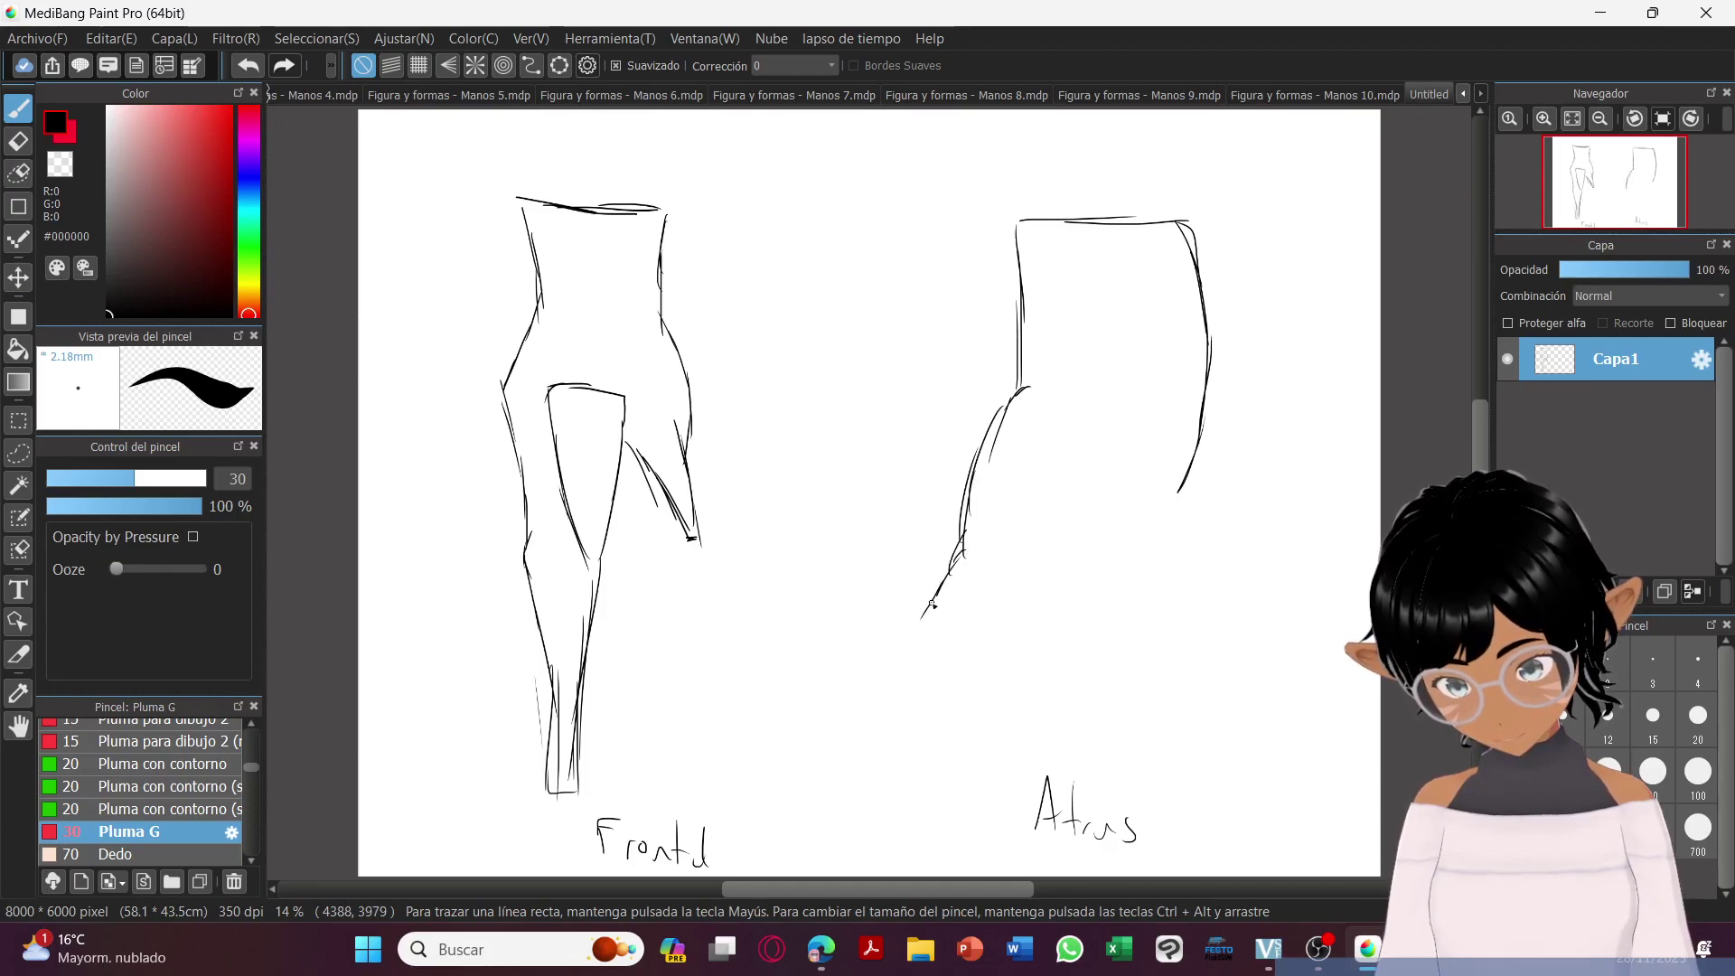
Draw the slanted pointed digit and adjoining triangular plane of the back-view hand, and extend its opposite contour downward.
{"action": "mouse_move", "coordinate": [908, 632]}
{"action": "left_mouse_down"}
{"action": "mouse_move", "coordinate": [974, 595]}
{"action": "mouse_move", "coordinate": [1007, 605]}
{"action": "mouse_move", "coordinate": [1089, 543]}
{"action": "left_mouse_up"}
{"action": "left_click_drag", "start_coordinate": [984, 592], "coordinate": [1037, 504]}
{"action": "left_click_drag", "start_coordinate": [991, 562], "coordinate": [1068, 455]}
{"action": "mouse_move", "coordinate": [979, 579]}
{"action": "left_mouse_down"}
{"action": "mouse_move", "coordinate": [1062, 462]}
{"action": "mouse_move", "coordinate": [1084, 545]}
{"action": "mouse_move", "coordinate": [1068, 476]}
{"action": "mouse_move", "coordinate": [1085, 544]}
{"action": "mouse_move", "coordinate": [1115, 550]}
{"action": "mouse_move", "coordinate": [1198, 480]}
{"action": "mouse_move", "coordinate": [1218, 623]}
{"action": "left_mouse_up"}
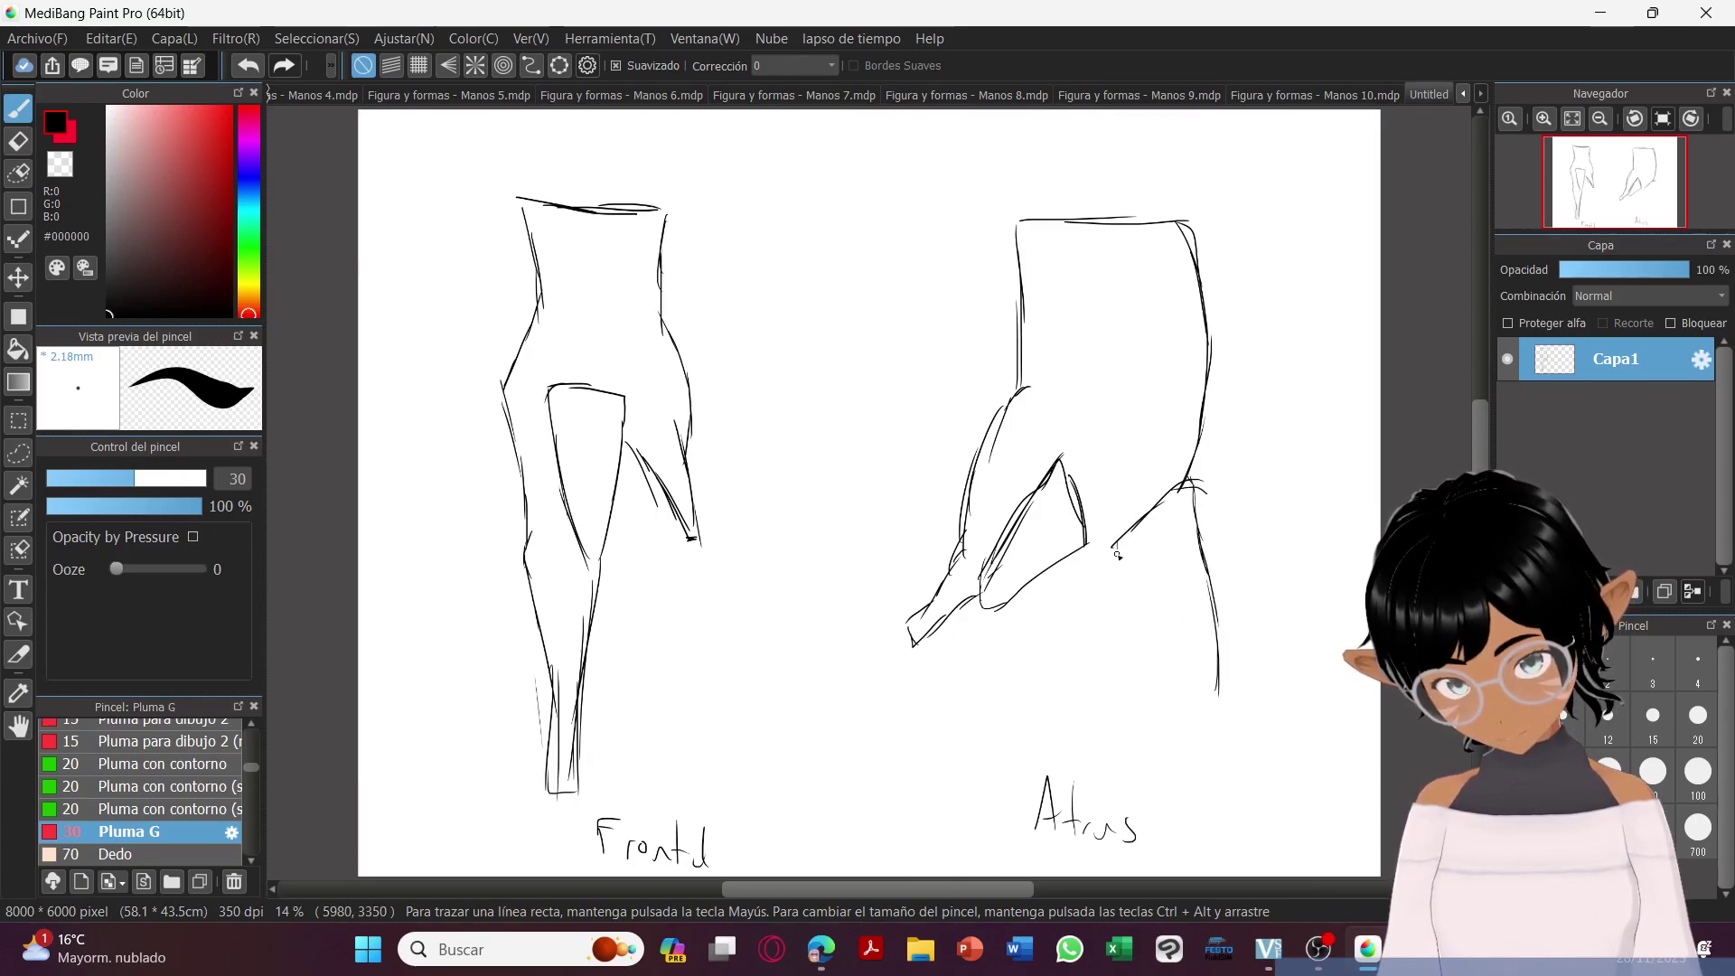
Draw the long tapering digit on the outer side of the back-view hand, with its inner contour lines and pointed tip.
{"action": "left_click_drag", "start_coordinate": [1137, 563], "coordinate": [1207, 707]}
{"action": "mouse_move", "coordinate": [1189, 646]}
{"action": "left_mouse_down"}
{"action": "mouse_move", "coordinate": [1218, 736]}
{"action": "mouse_move", "coordinate": [1213, 710]}
{"action": "left_mouse_up"}
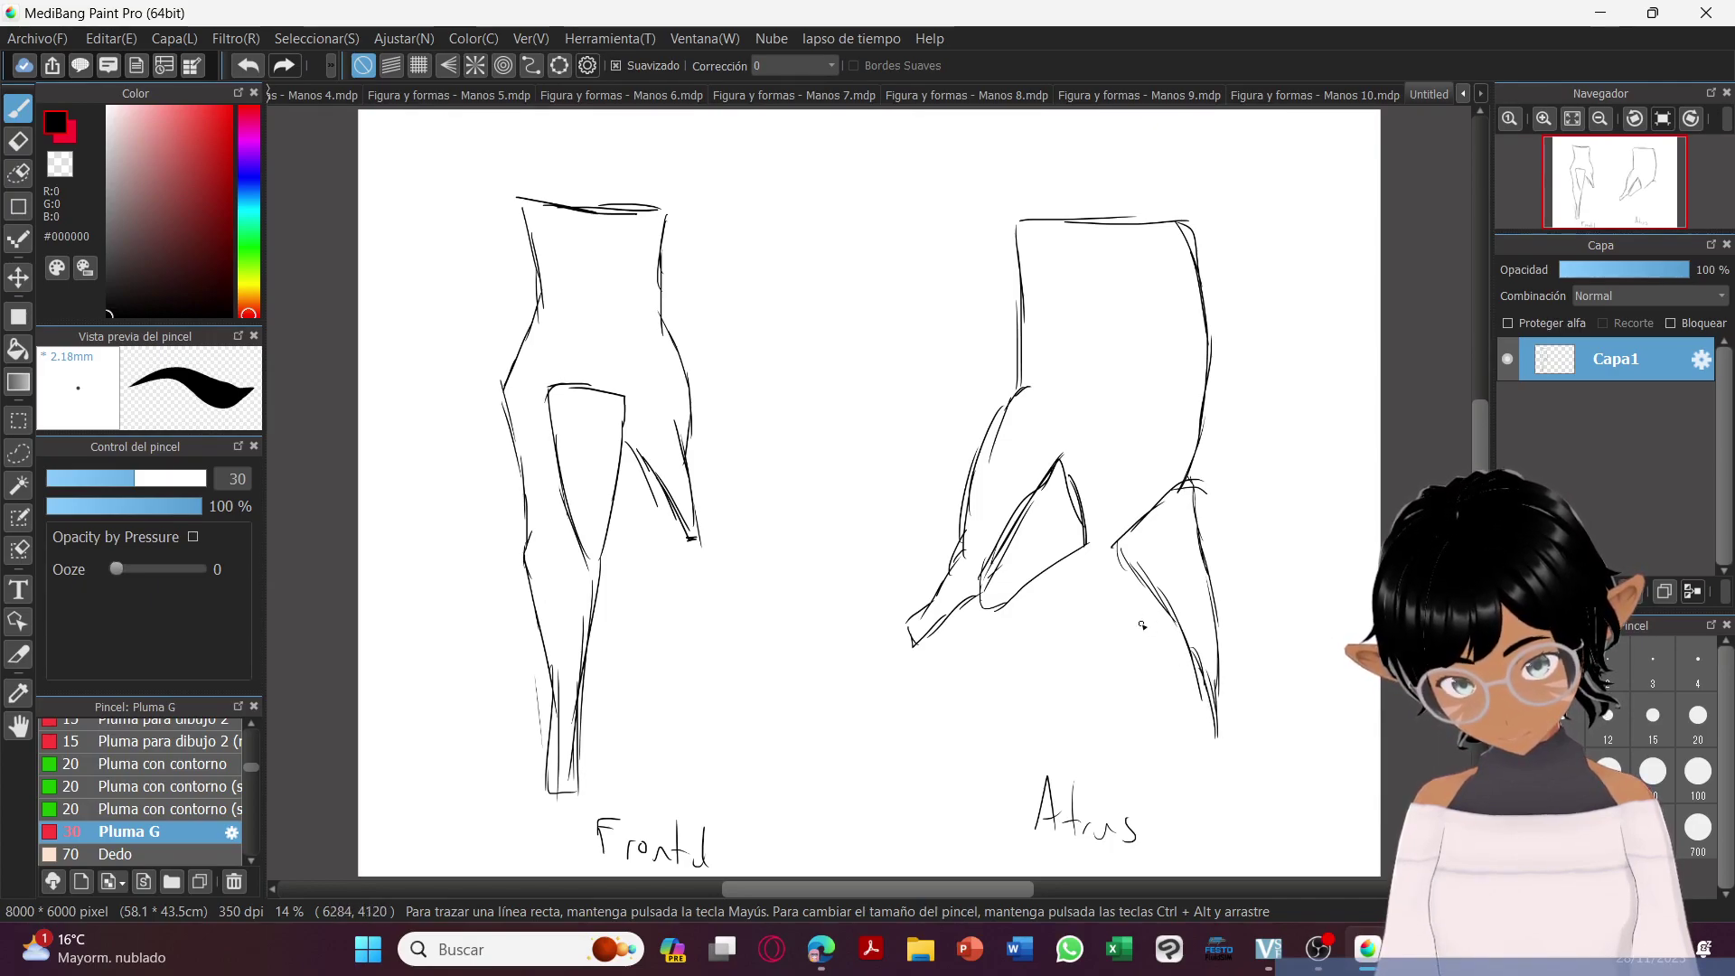
{"action": "left_click_drag", "start_coordinate": [1146, 620], "coordinate": [1207, 809]}
{"action": "left_click_drag", "start_coordinate": [1220, 721], "coordinate": [1215, 816]}
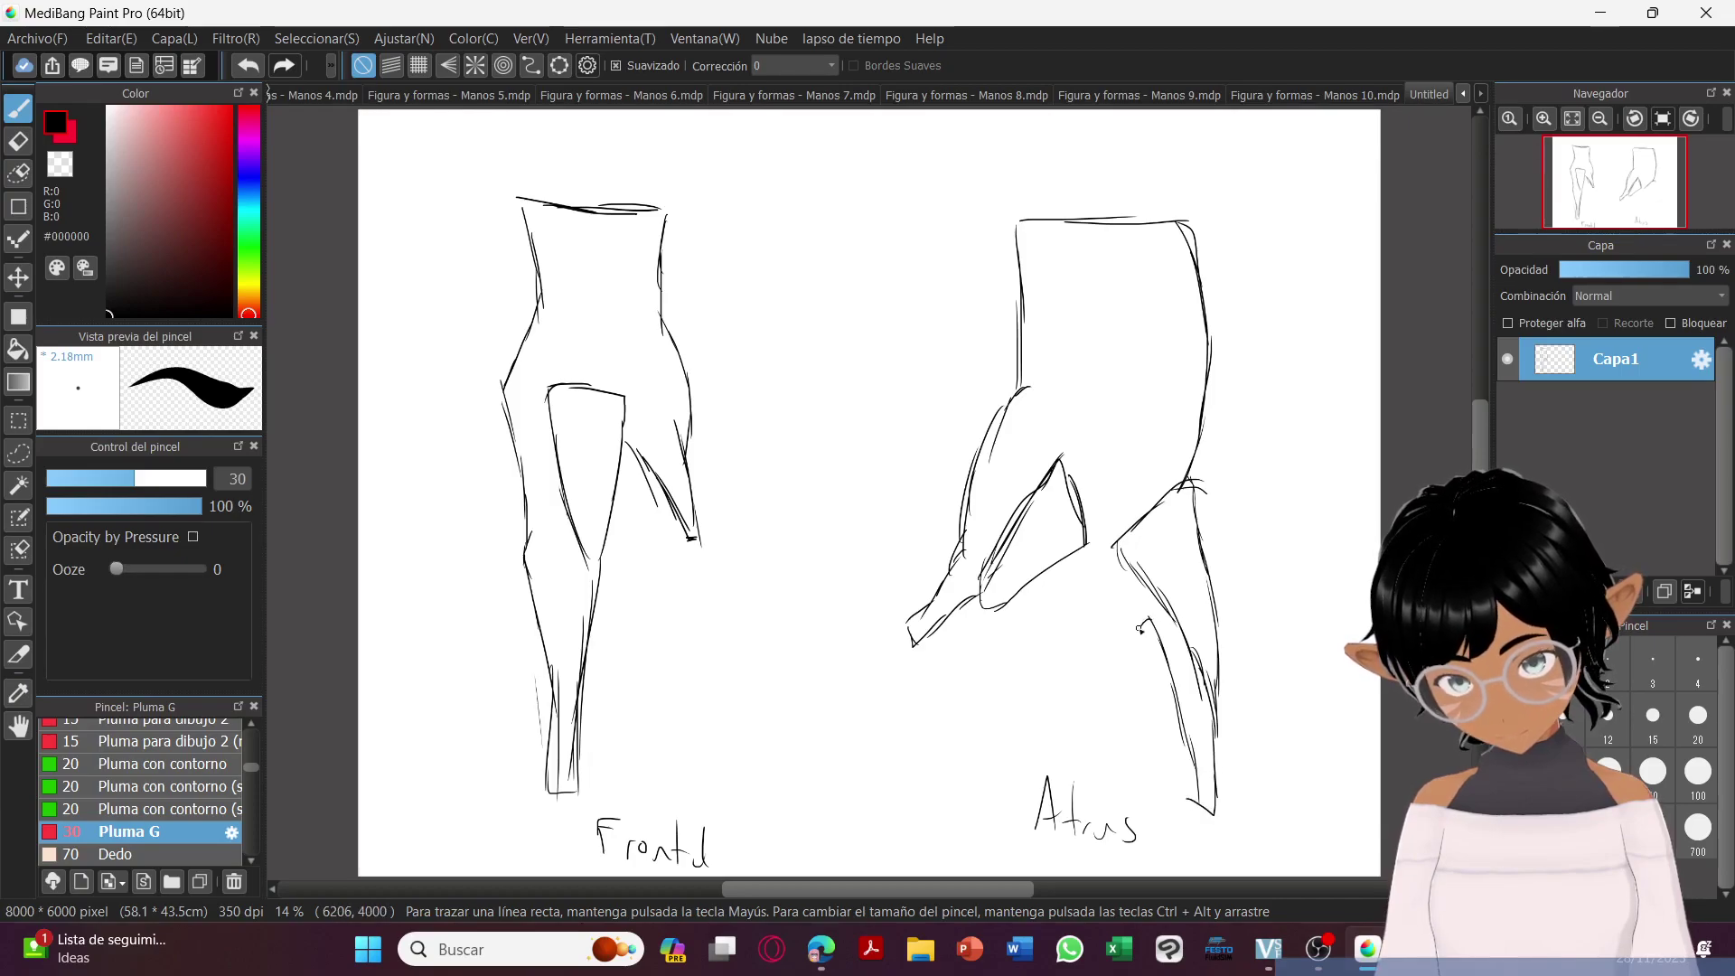
Close the back-view hand with an arched inner edge and a rectangular finger block above the "Atras" label.
{"action": "left_click_drag", "start_coordinate": [1145, 624], "coordinate": [1130, 781]}
{"action": "left_click_drag", "start_coordinate": [980, 769], "coordinate": [1137, 774]}
{"action": "left_click_drag", "start_coordinate": [1008, 618], "coordinate": [994, 766]}
{"action": "left_click_drag", "start_coordinate": [1004, 640], "coordinate": [1010, 774]}
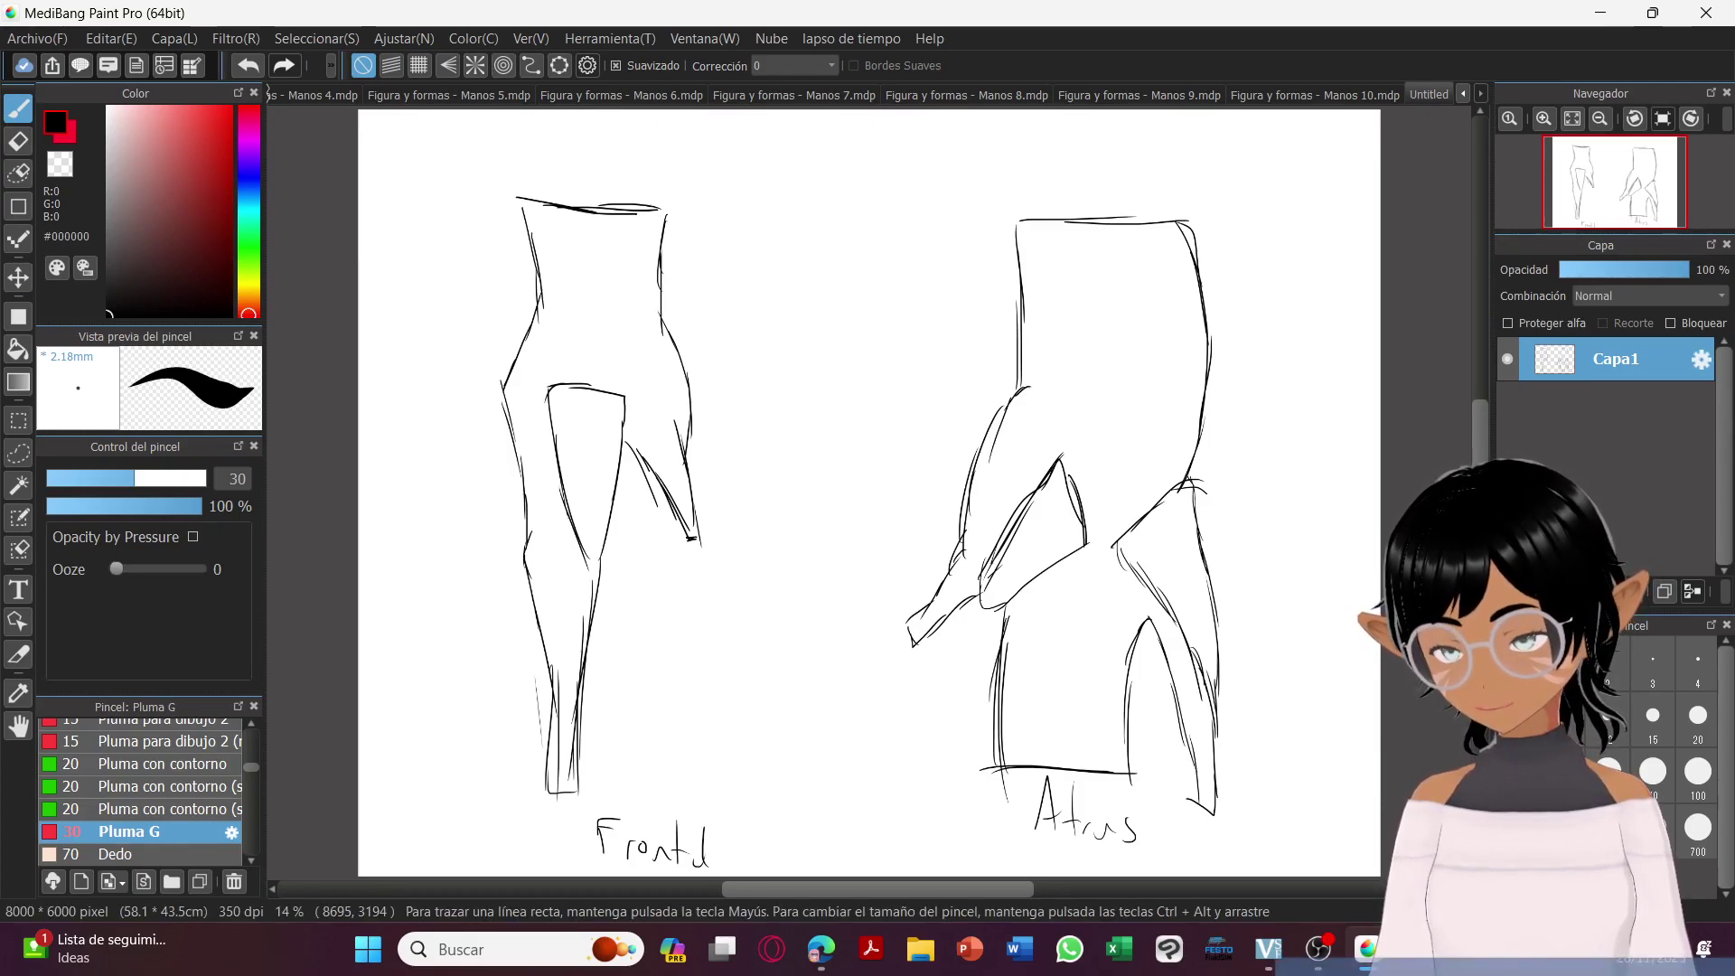
{"action": "left_click_drag", "start_coordinate": [1127, 553], "coordinate": [1209, 612]}
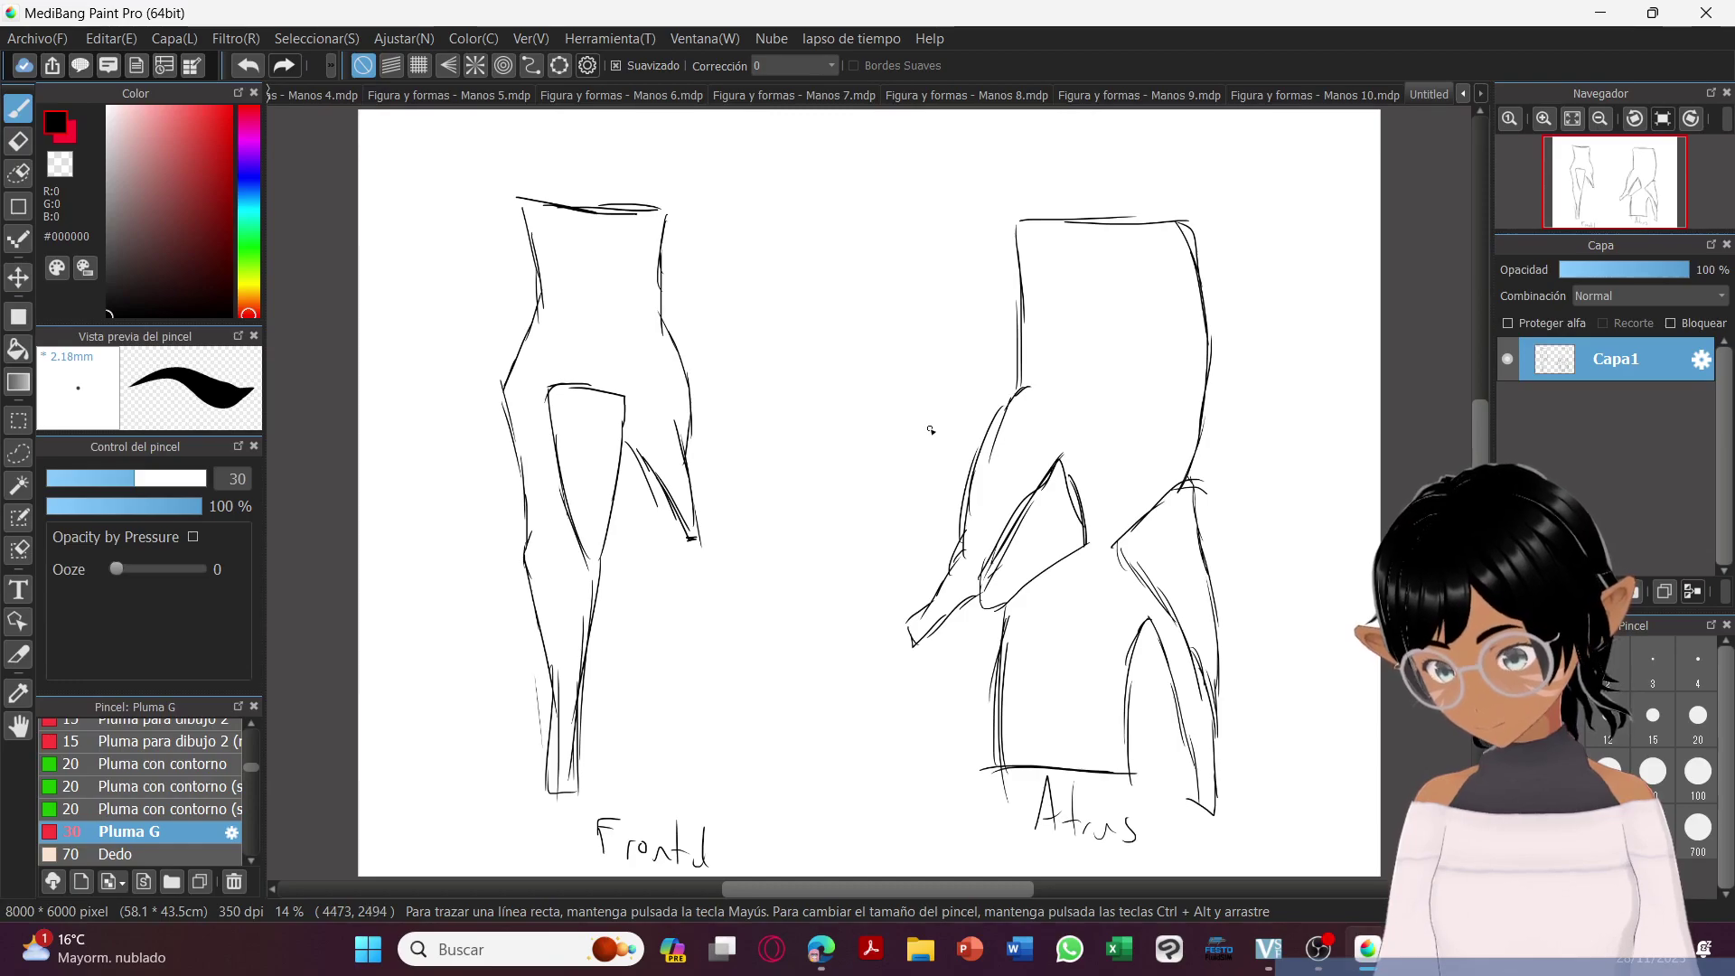
Save the front and back view sketch in the Practica folder as "Figura y formas - Manos 11" in MDP format.
{"action": "left_click", "coordinate": [36, 38]}
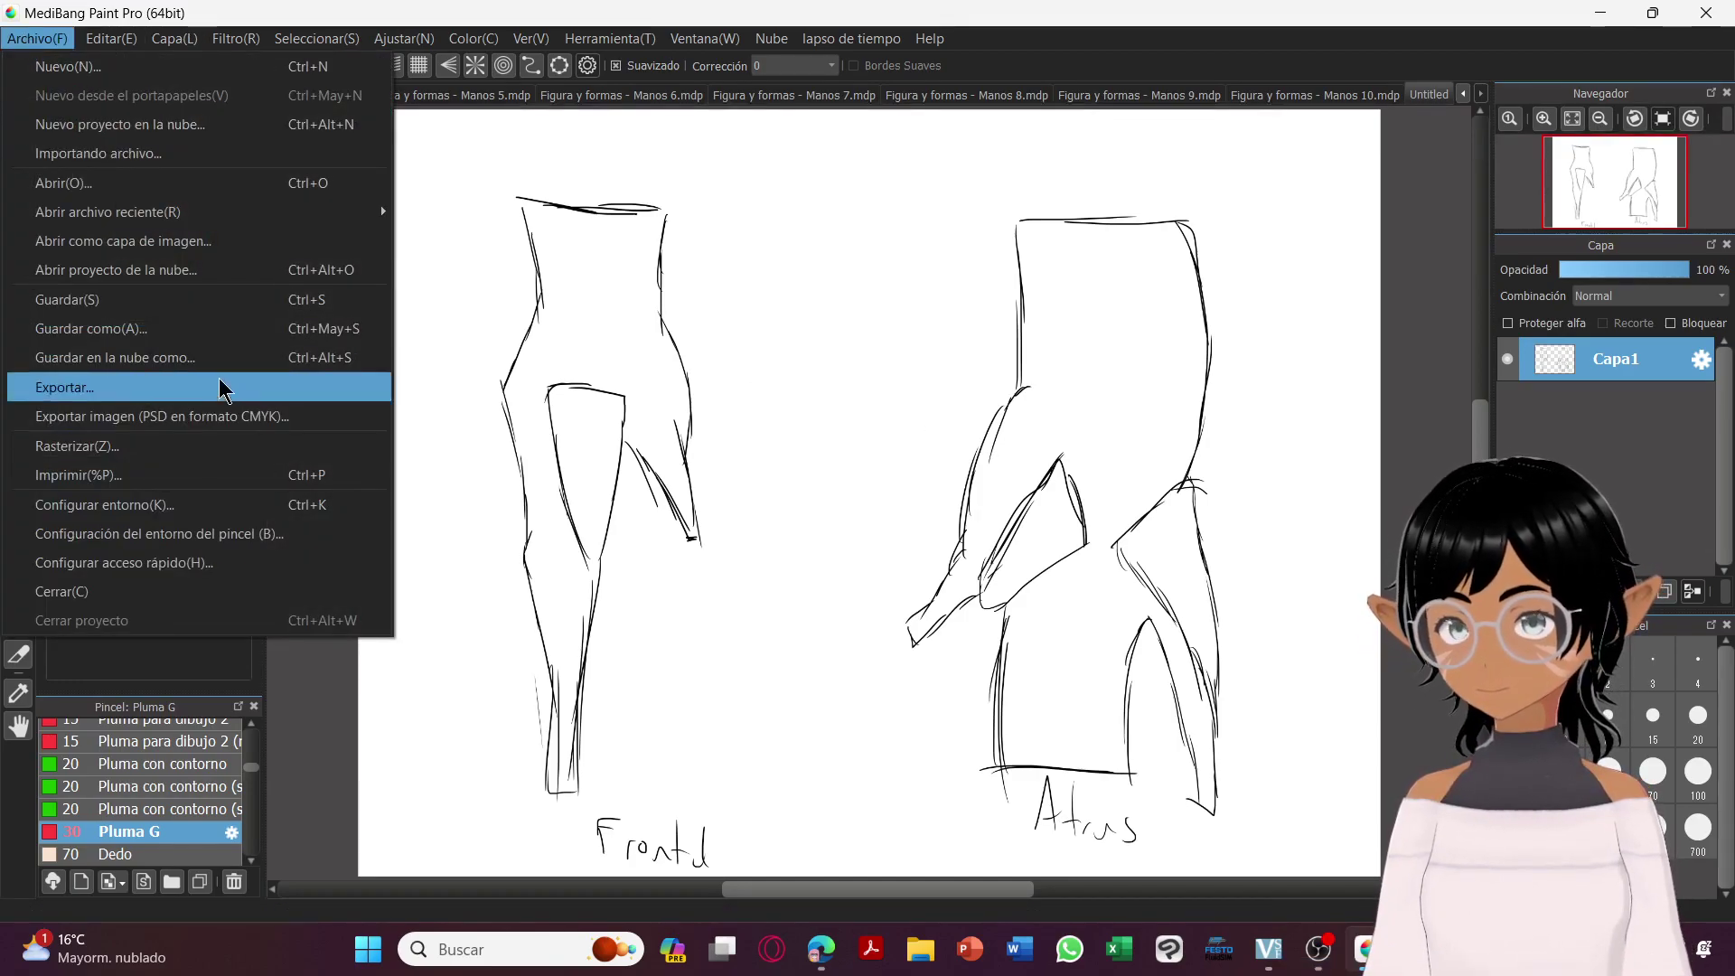
{"action": "left_click", "coordinate": [209, 328]}
{"action": "scroll", "coordinate": [571, 439], "scroll_direction": "down", "scroll_amount": 6}
{"action": "left_click", "coordinate": [636, 479]}
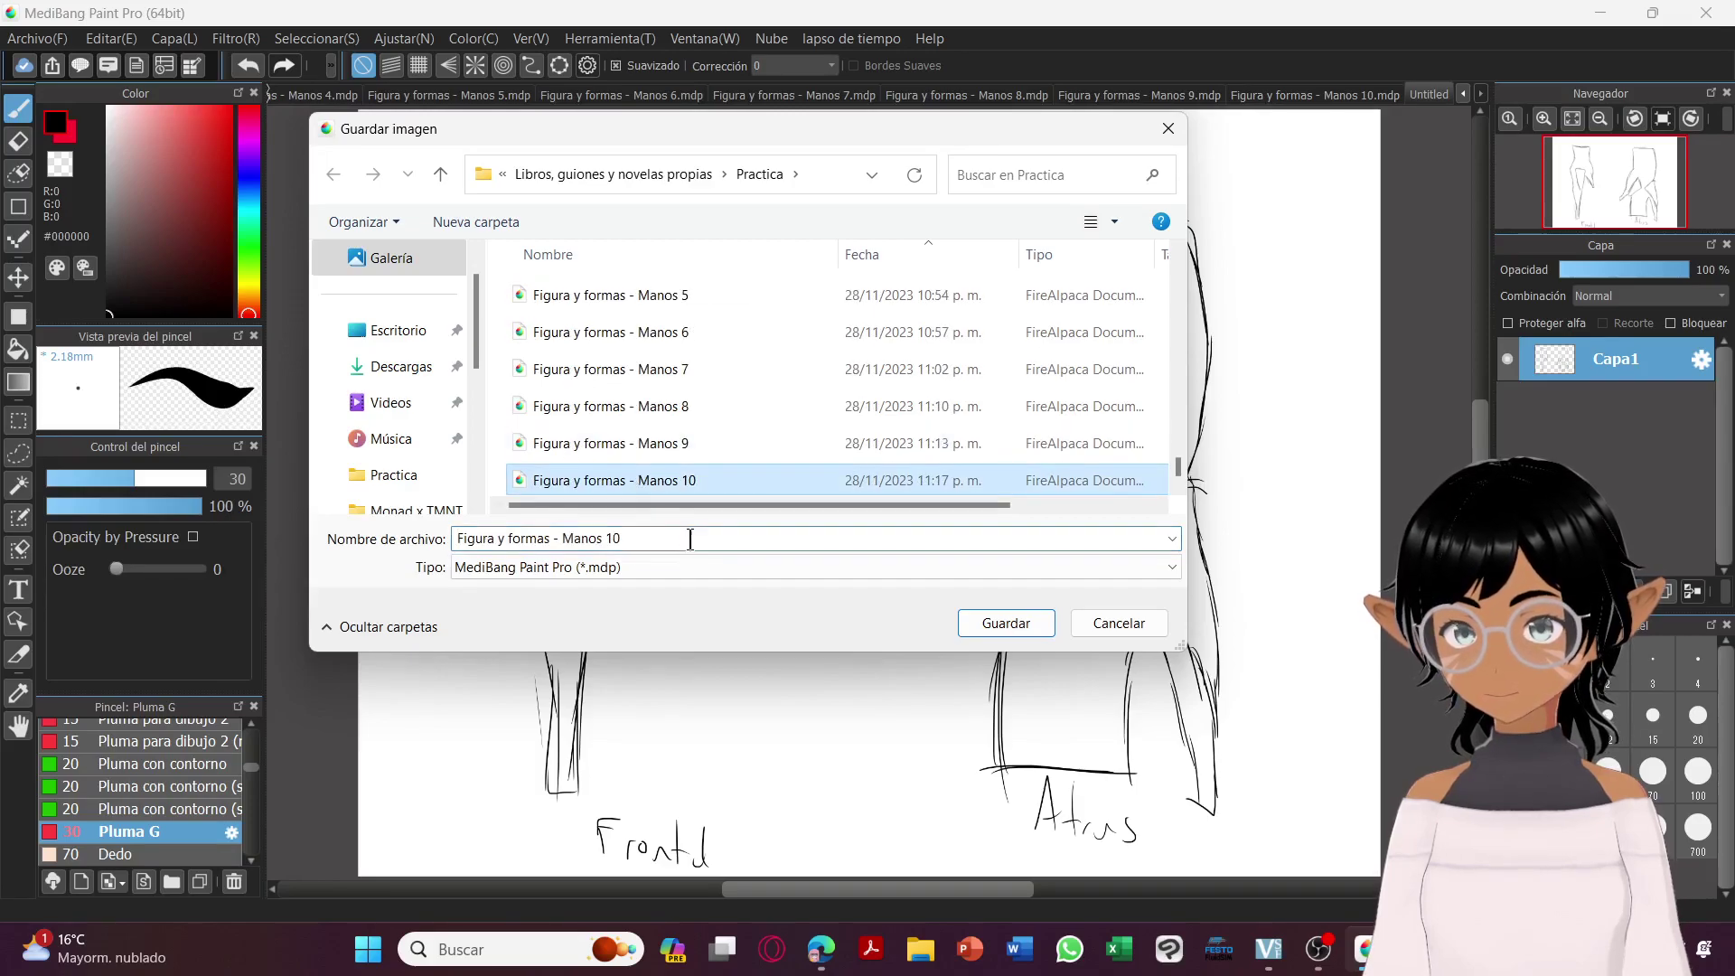
{"action": "double_click", "coordinate": [690, 537]}
{"action": "type", "text": "11"}
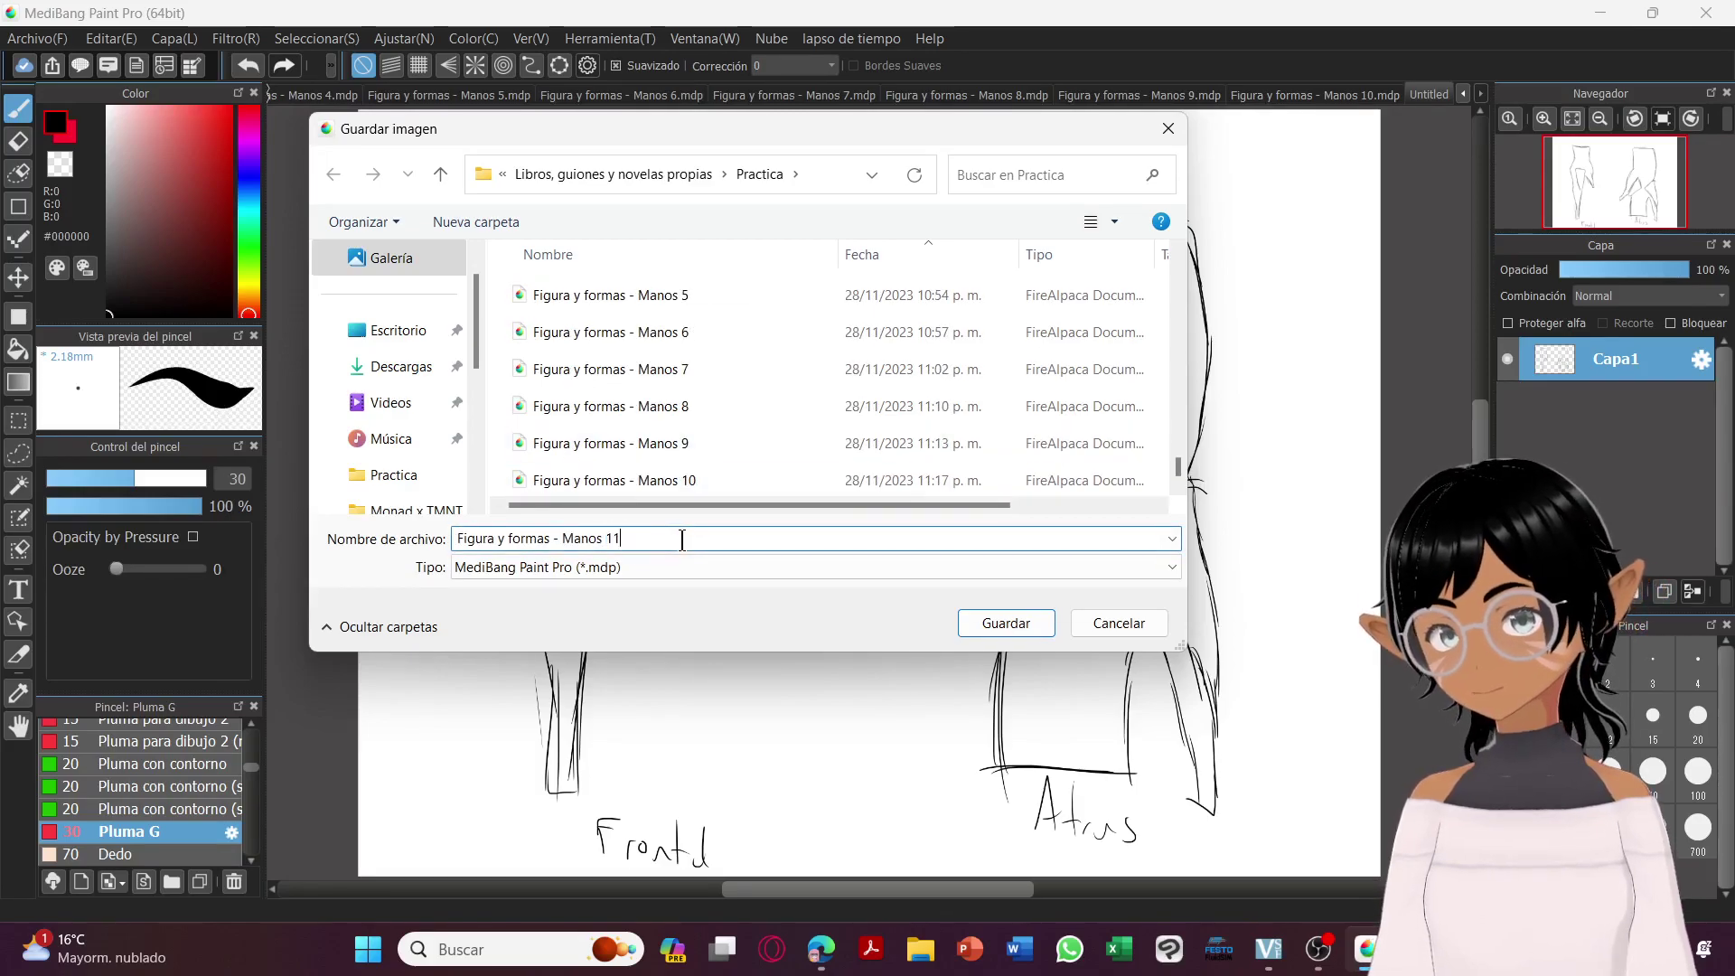
{"action": "key", "text": "Return"}
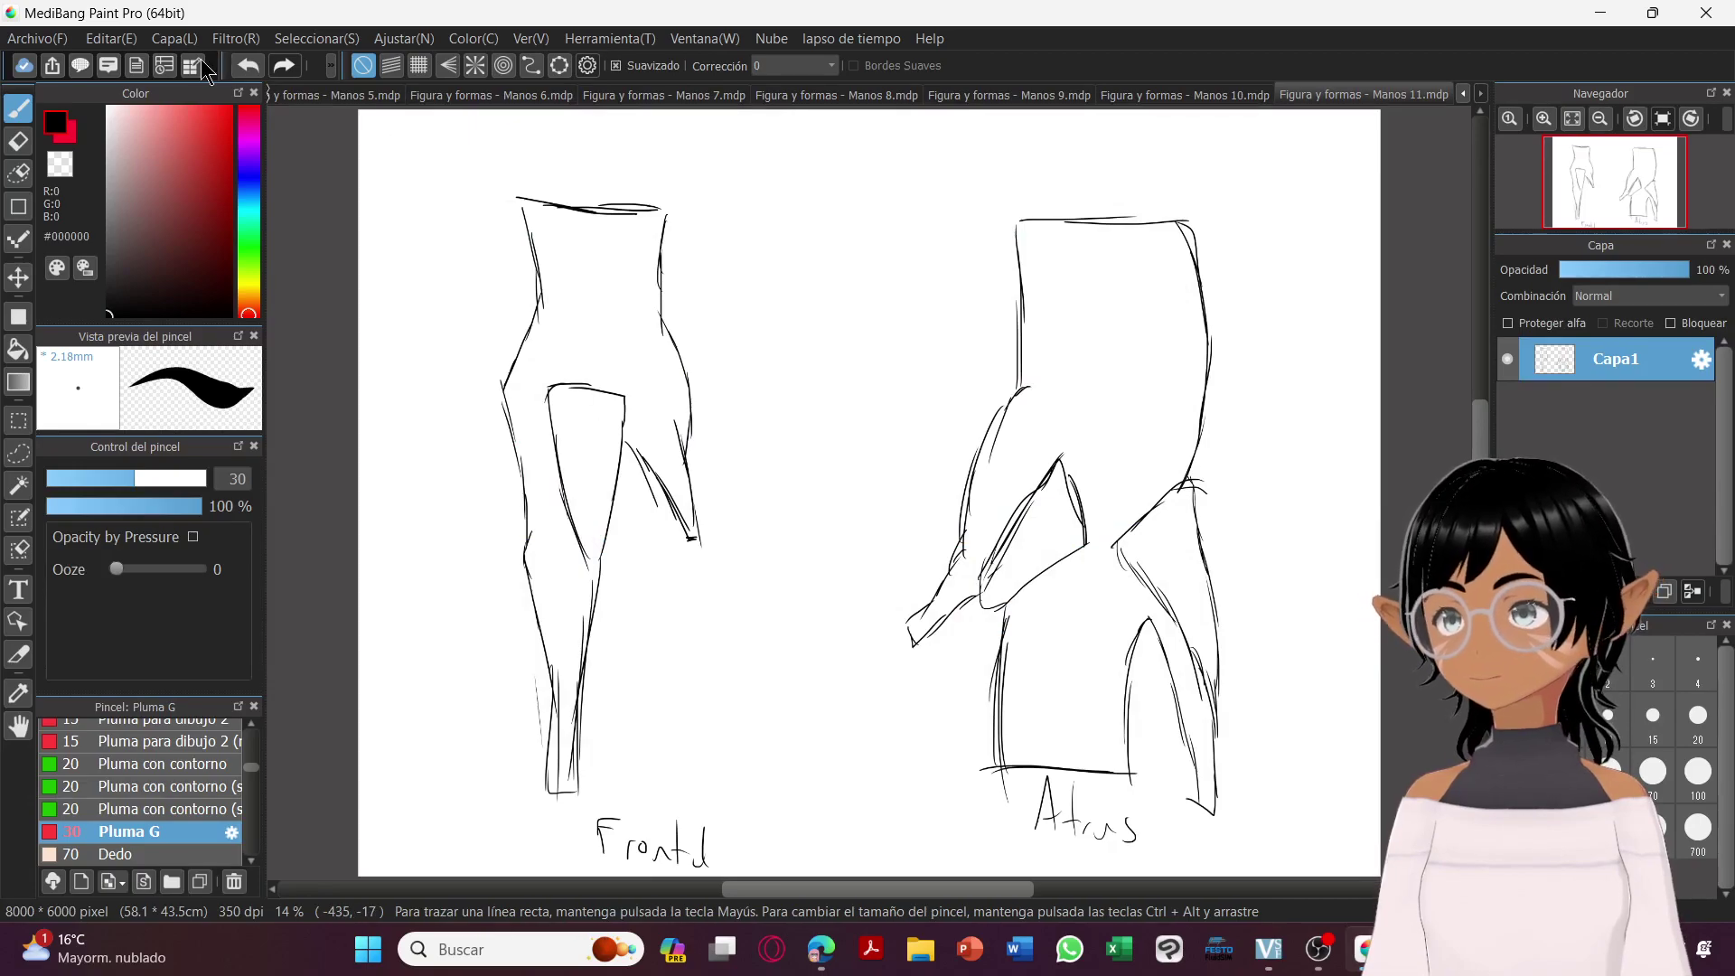
Create a new 8000 × 6000 pixel canvas at 350 dpi.
{"action": "left_click", "coordinate": [41, 39]}
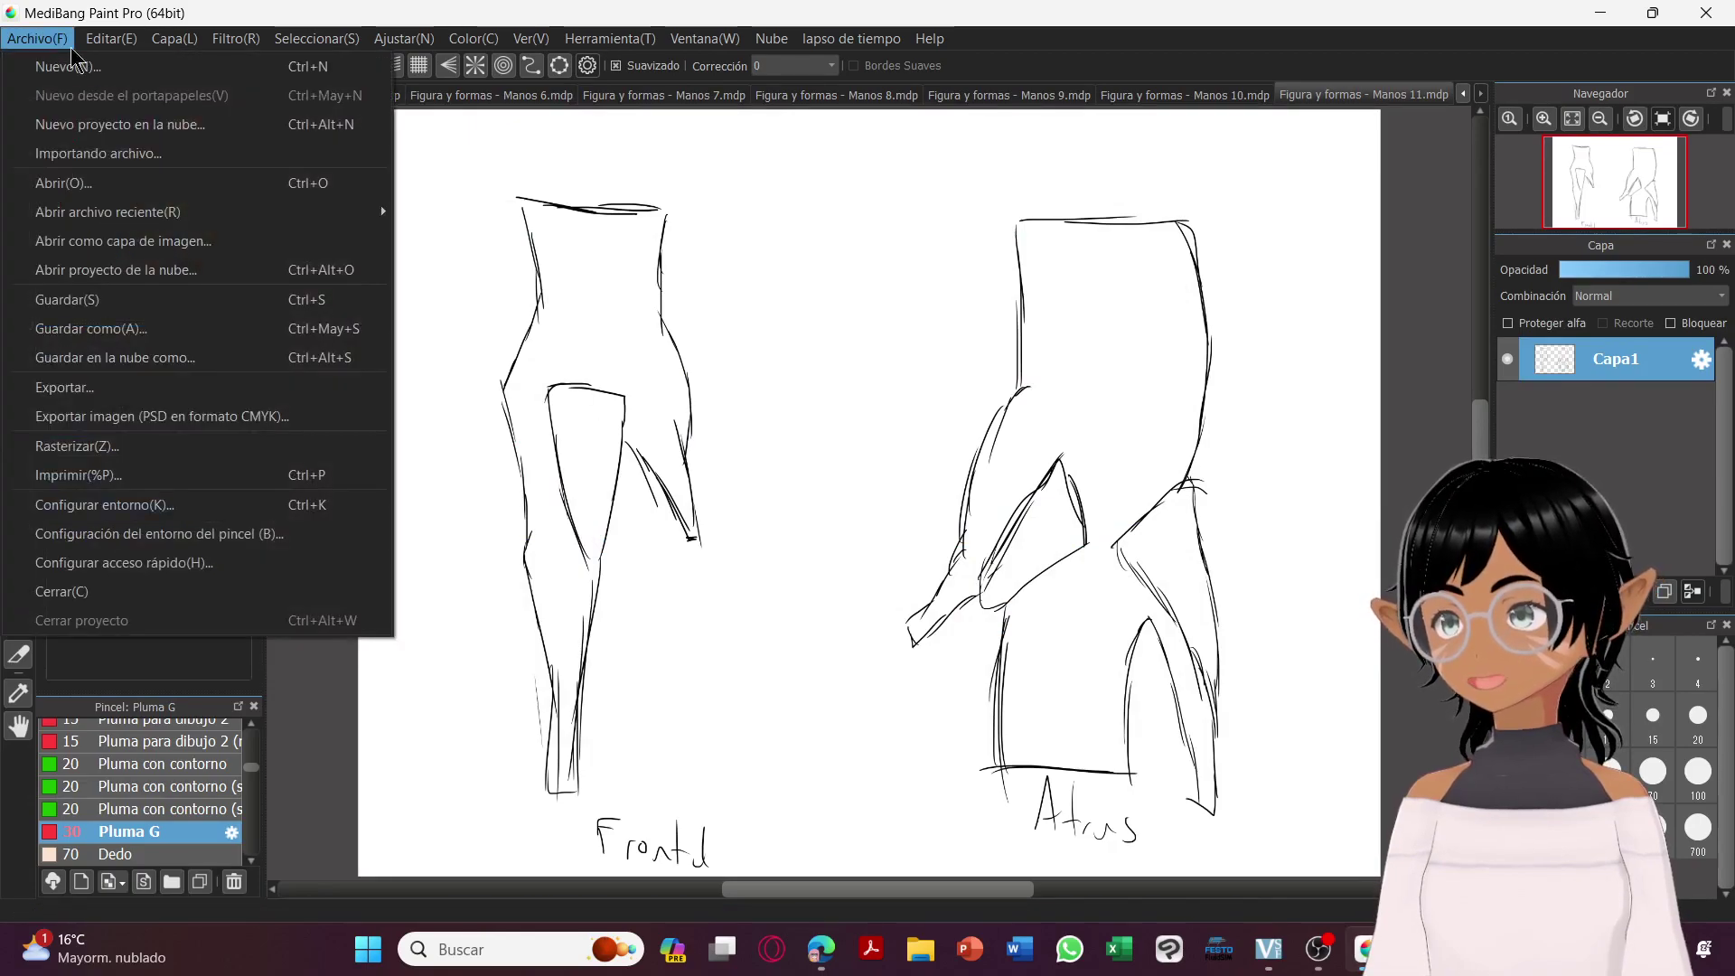
{"action": "left_click", "coordinate": [140, 75]}
{"action": "key", "text": "Return"}
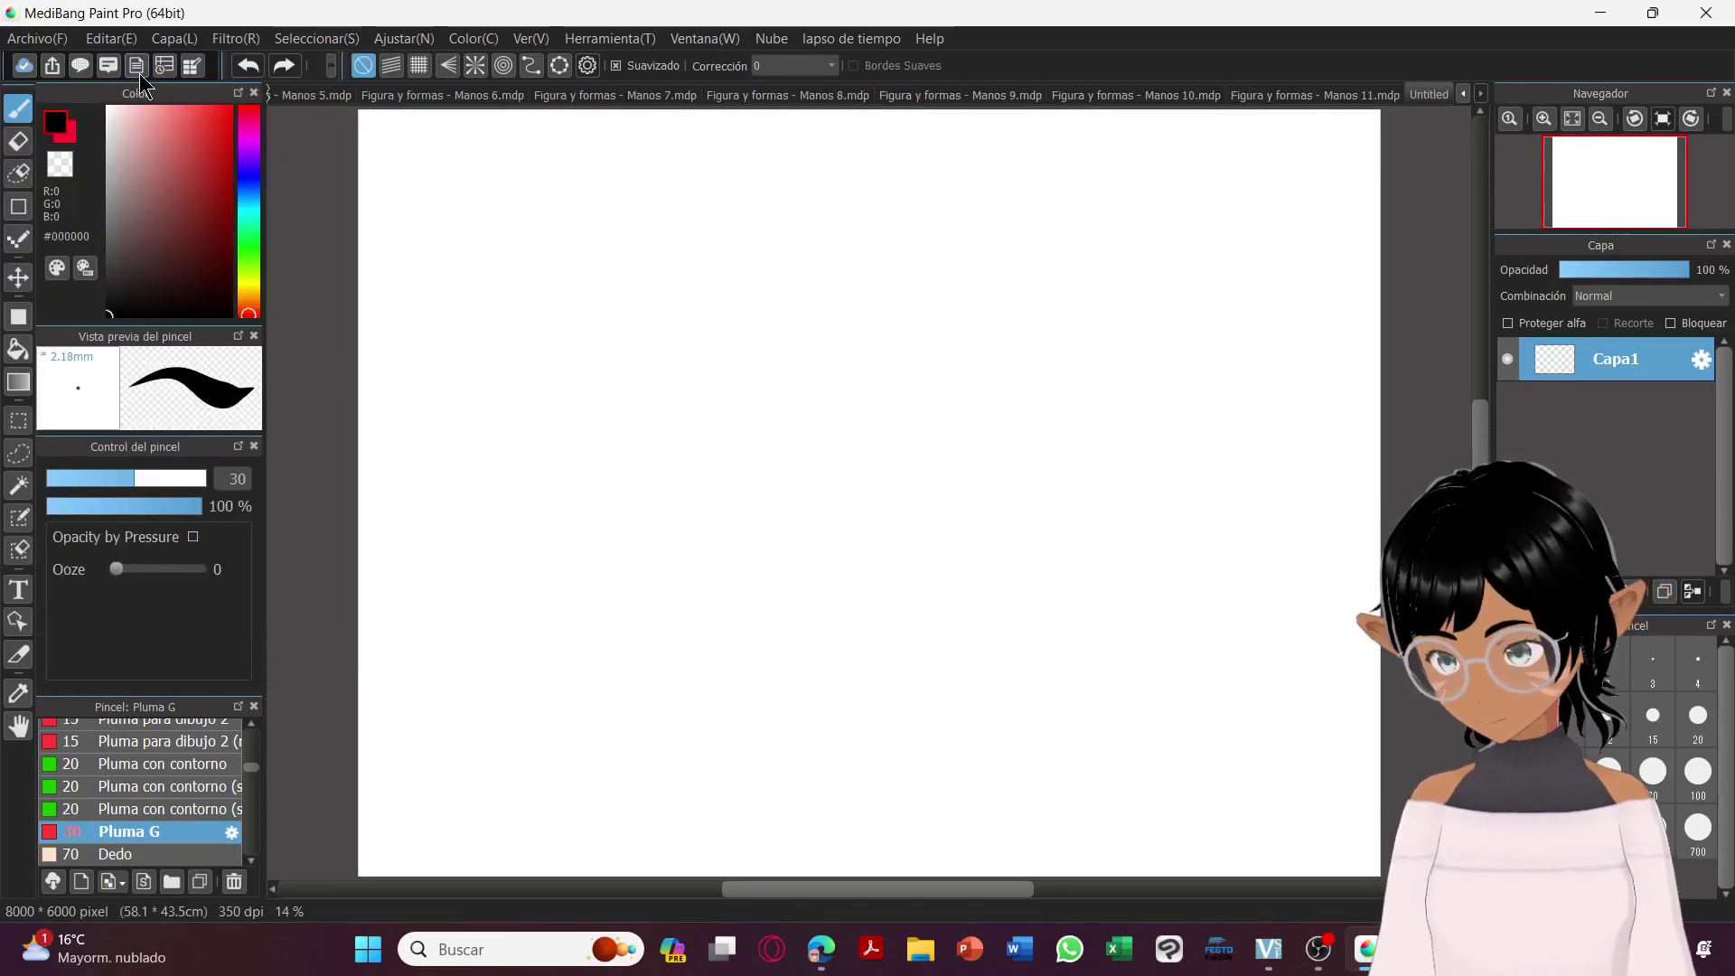
Set the brush colour to red (#FB1503) and sketch a diagonal forearm bar, the wrist and the upper back of a hand.
{"action": "left_click", "coordinate": [228, 110]}
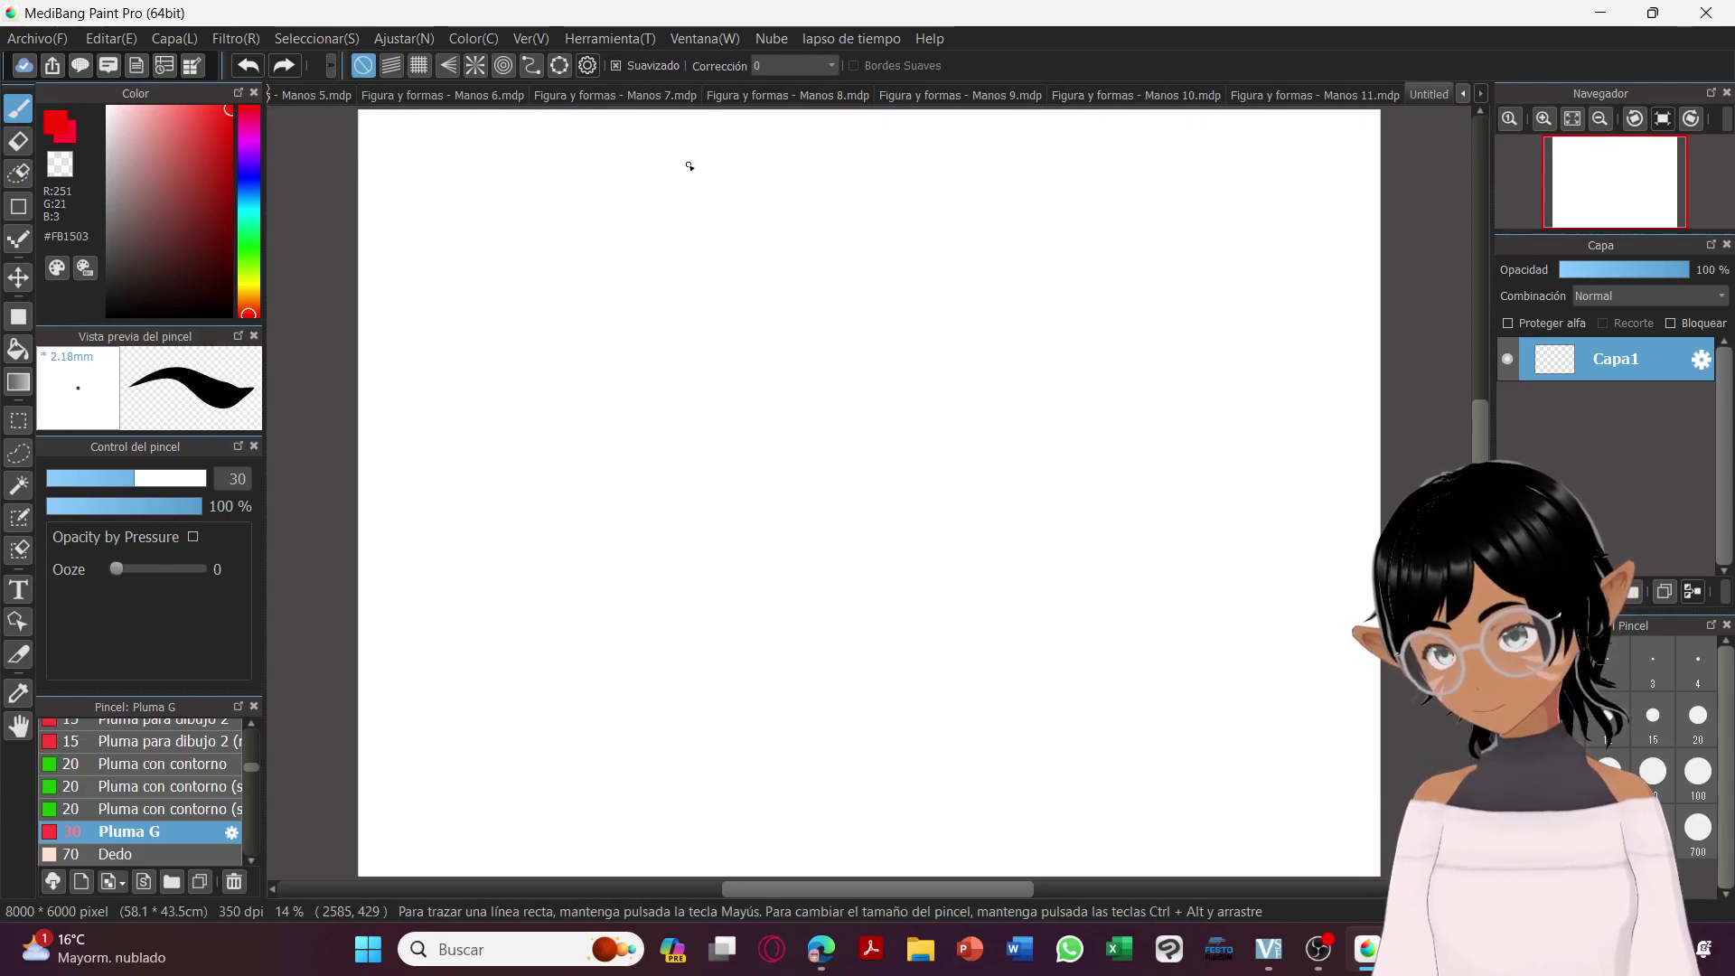
{"action": "mouse_move", "coordinate": [738, 266]}
{"action": "left_mouse_down"}
{"action": "mouse_move", "coordinate": [949, 447]}
{"action": "mouse_move", "coordinate": [935, 418]}
{"action": "left_mouse_up"}
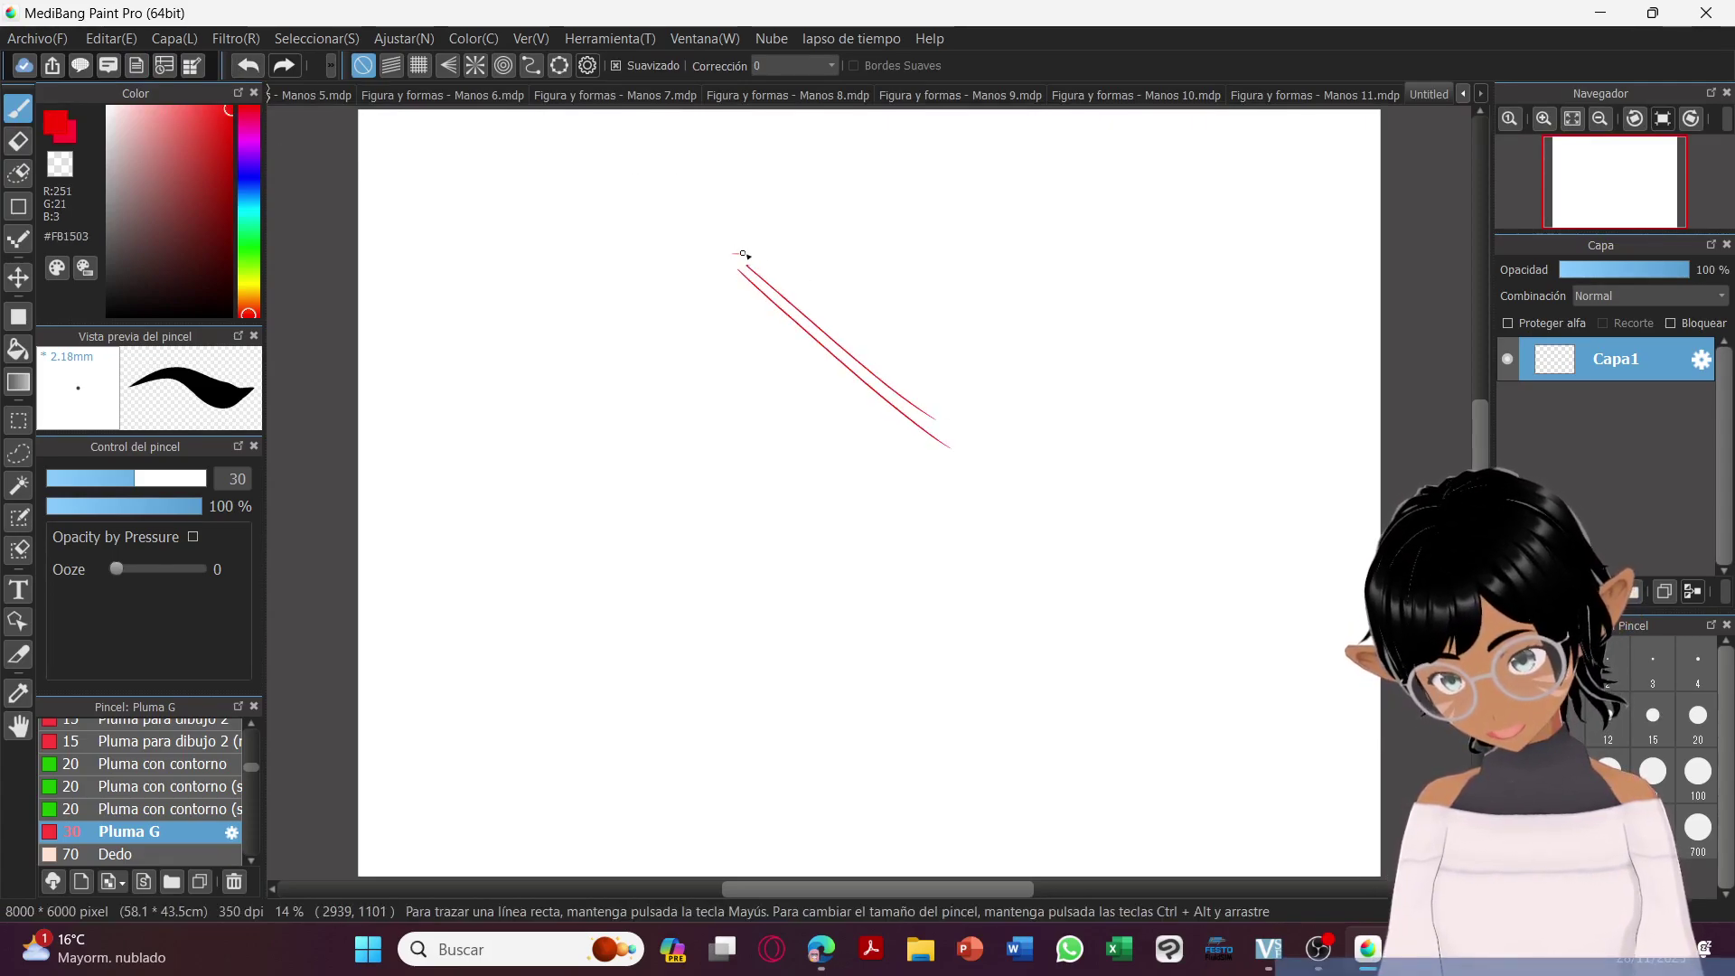
{"action": "left_click_drag", "start_coordinate": [791, 244], "coordinate": [949, 366]}
{"action": "left_click_drag", "start_coordinate": [828, 279], "coordinate": [1014, 436]}
{"action": "mouse_move", "coordinate": [946, 384]}
{"action": "left_mouse_down"}
{"action": "mouse_move", "coordinate": [1022, 441]}
{"action": "mouse_move", "coordinate": [971, 406]}
{"action": "mouse_move", "coordinate": [962, 418]}
{"action": "mouse_move", "coordinate": [1023, 426]}
{"action": "mouse_move", "coordinate": [1070, 506]}
{"action": "left_mouse_up"}
{"action": "left_click_drag", "start_coordinate": [1033, 444], "coordinate": [1073, 522]}
{"action": "mouse_move", "coordinate": [953, 460]}
{"action": "left_mouse_down"}
{"action": "mouse_move", "coordinate": [996, 533]}
{"action": "mouse_move", "coordinate": [1019, 525]}
{"action": "mouse_move", "coordinate": [1126, 611]}
{"action": "left_mouse_up"}
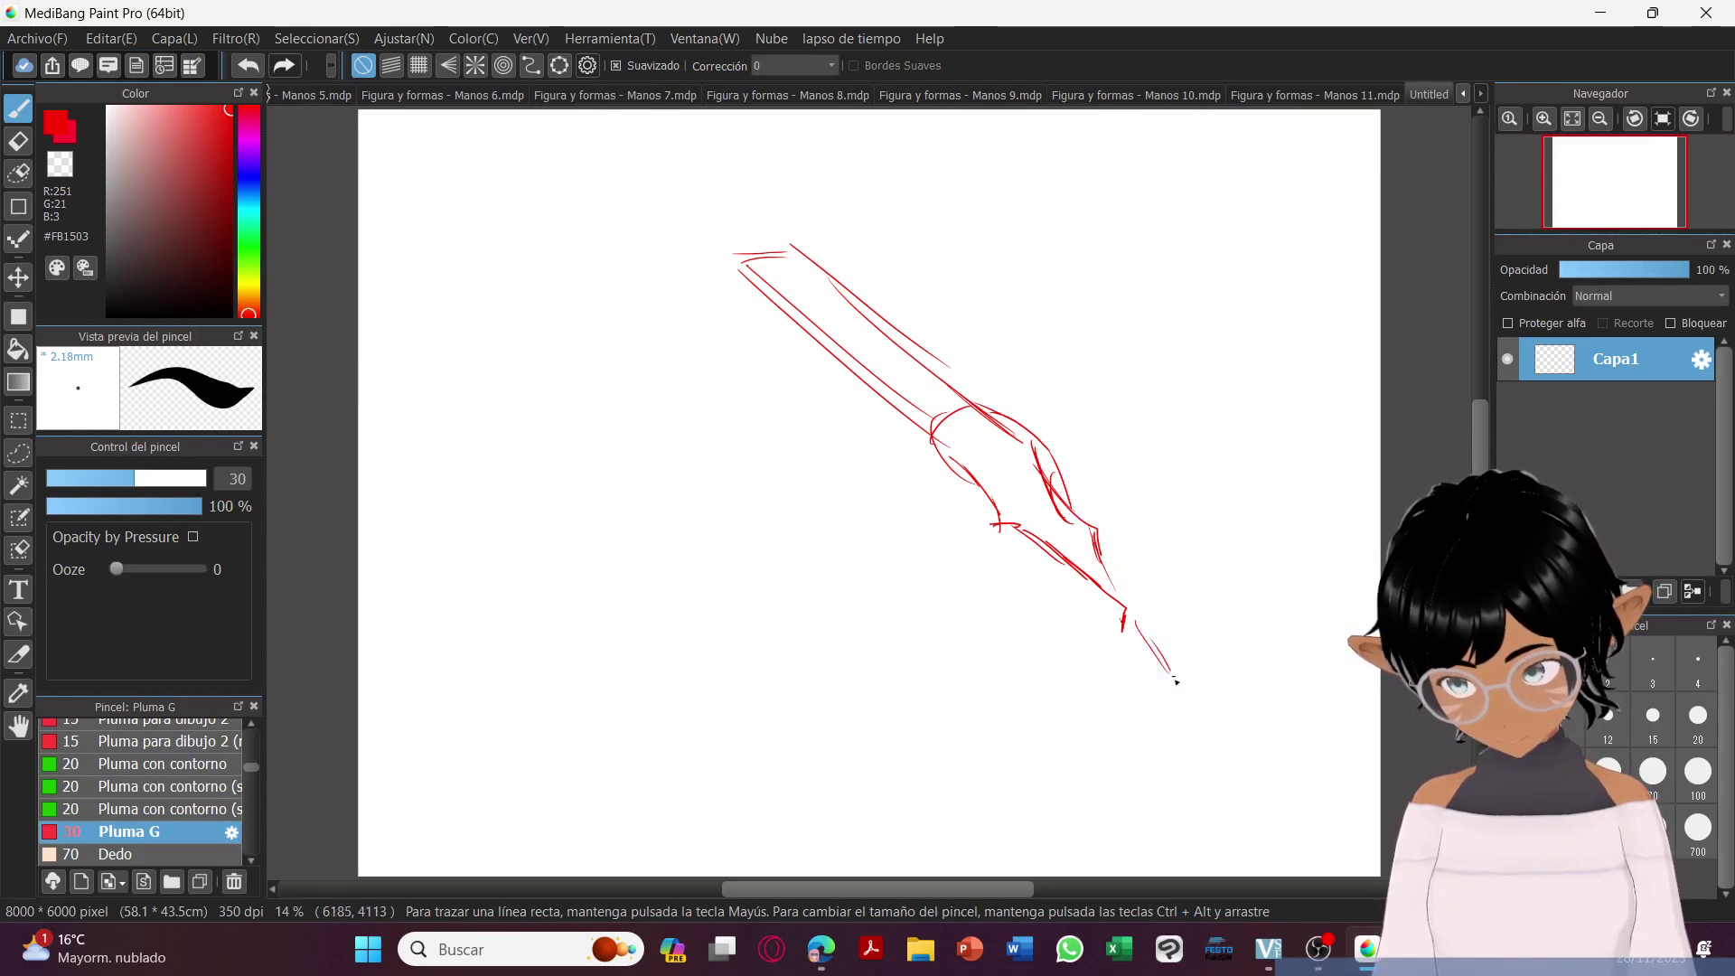
Sketch the bent finger at the end of the hand's back, with its rounded tip, nail and knuckle creases.
{"action": "mouse_move", "coordinate": [1126, 643]}
{"action": "left_mouse_down"}
{"action": "mouse_move", "coordinate": [1102, 639]}
{"action": "mouse_move", "coordinate": [1138, 704]}
{"action": "left_mouse_up"}
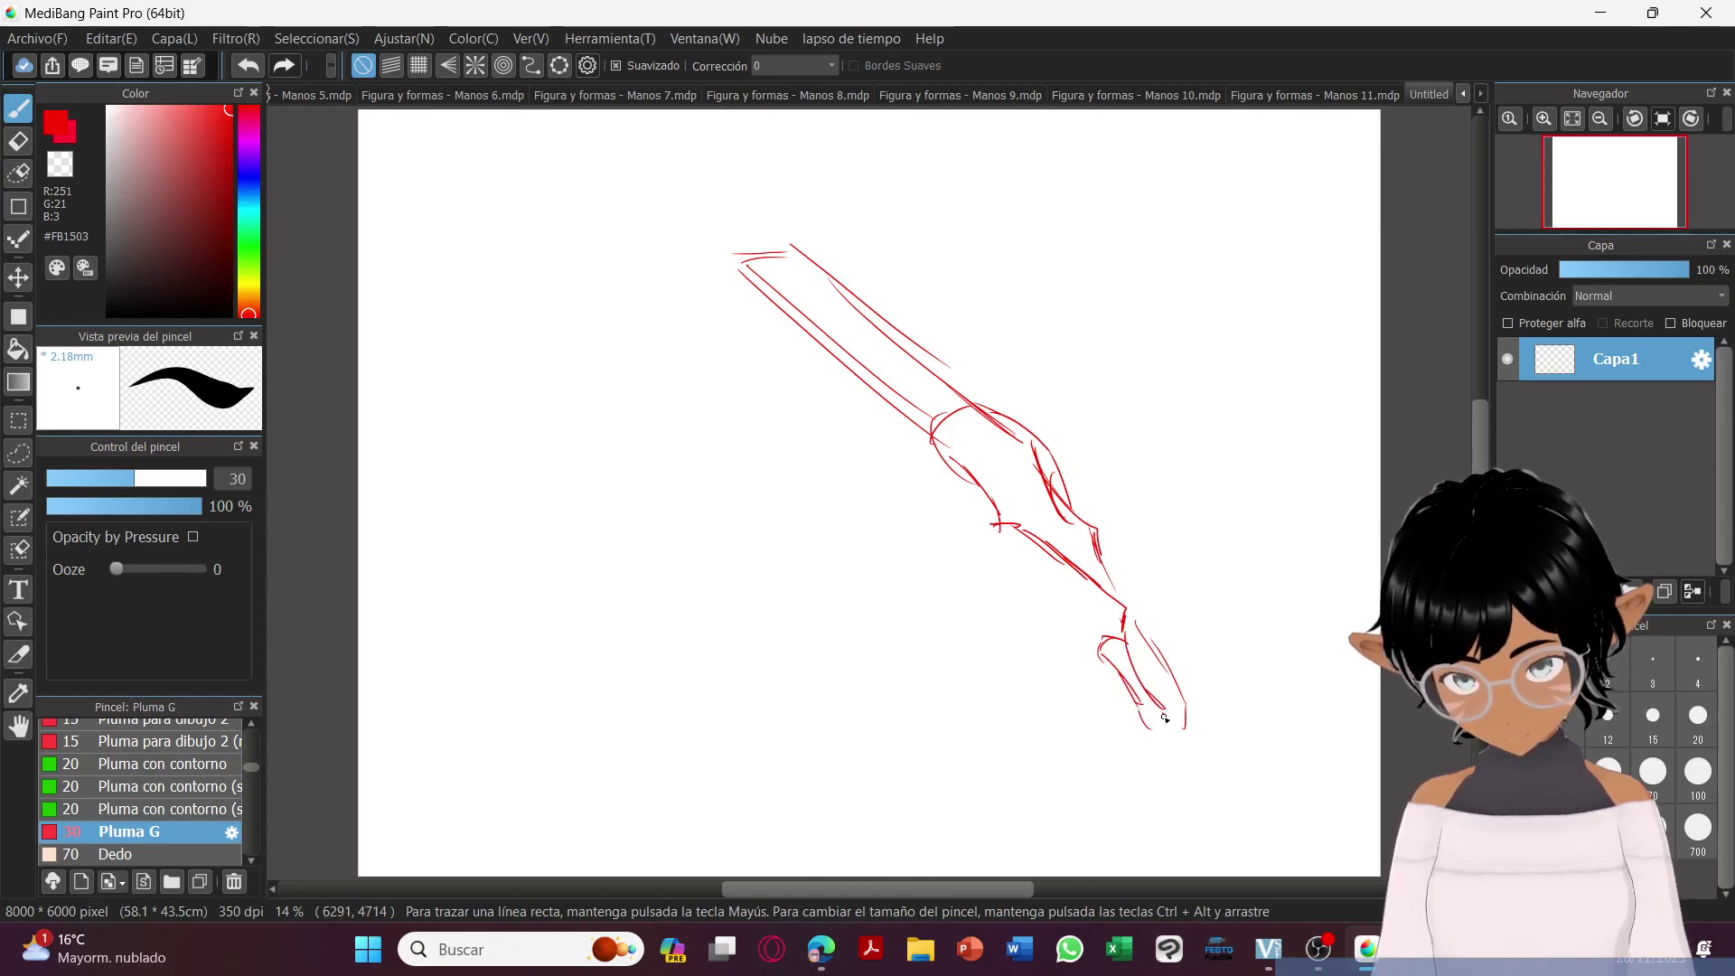
{"action": "left_click_drag", "start_coordinate": [1138, 738], "coordinate": [1176, 748]}
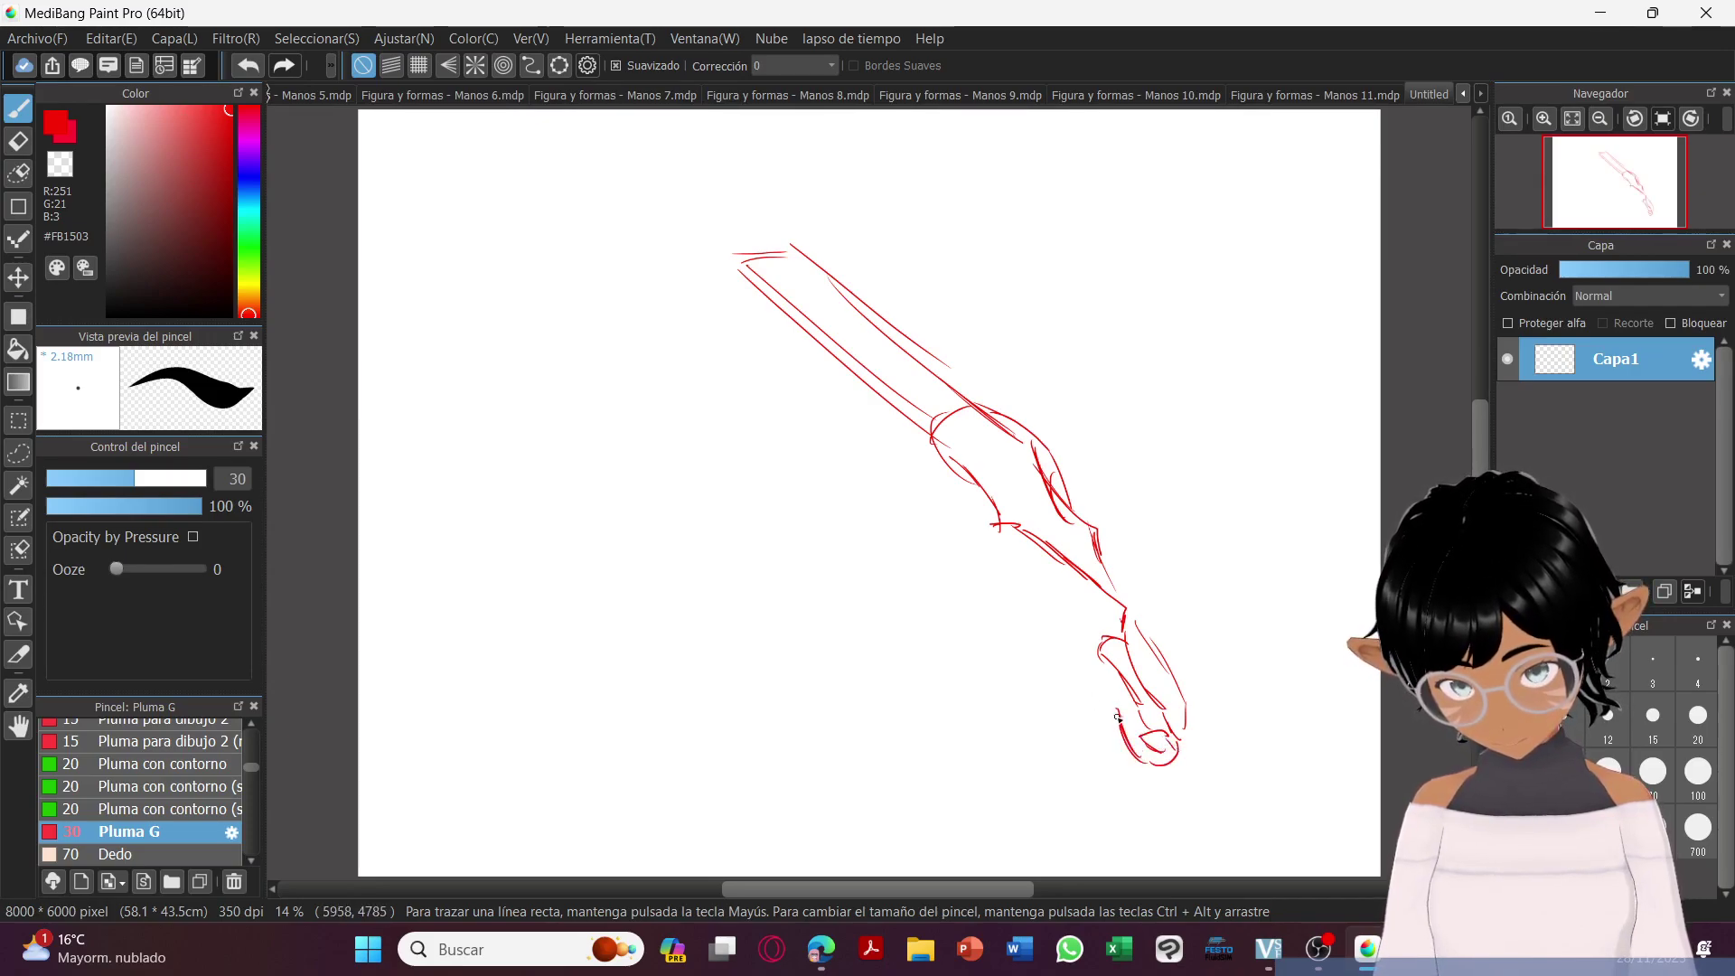
{"action": "left_click_drag", "start_coordinate": [1076, 642], "coordinate": [1087, 673]}
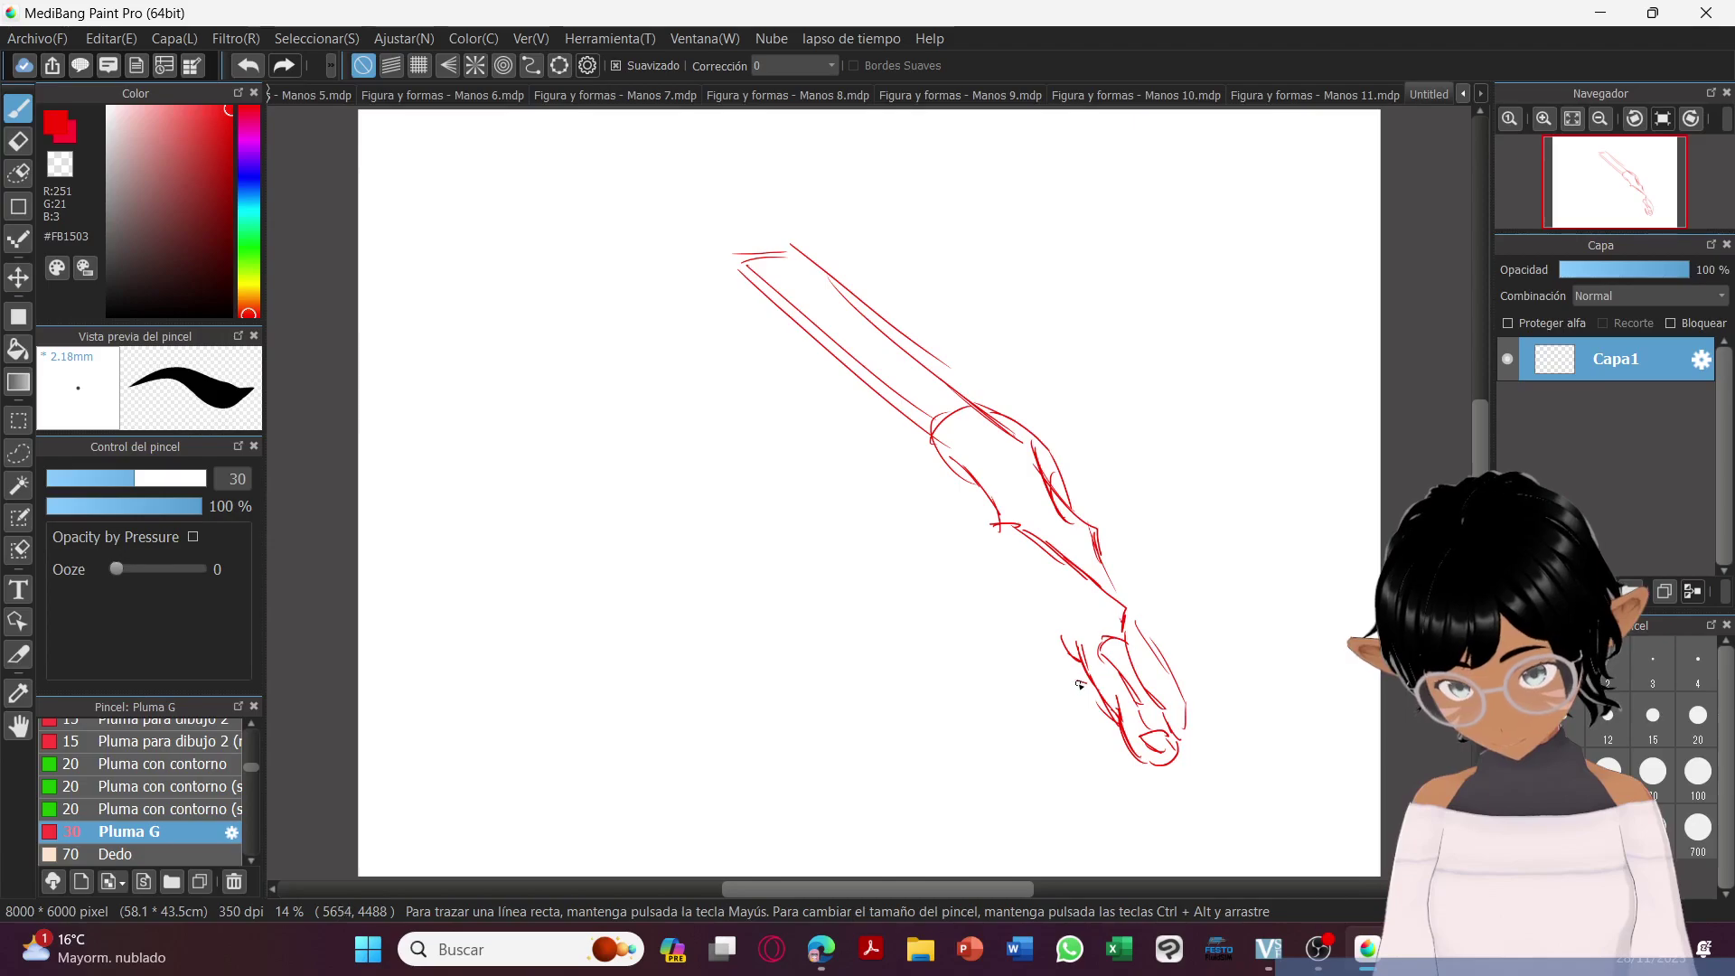
{"action": "left_click_drag", "start_coordinate": [1067, 668], "coordinate": [1057, 679]}
Draw the inner edge of the hand's back with its knuckle marks and a finger reaching down to the canvas's lower edge.
{"action": "mouse_move", "coordinate": [984, 535]}
{"action": "left_mouse_down"}
{"action": "mouse_move", "coordinate": [984, 610]}
{"action": "mouse_move", "coordinate": [985, 584]}
{"action": "mouse_move", "coordinate": [1006, 620]}
{"action": "mouse_move", "coordinate": [978, 595]}
{"action": "mouse_move", "coordinate": [980, 644]}
{"action": "mouse_move", "coordinate": [999, 712]}
{"action": "left_mouse_up"}
{"action": "left_click_drag", "start_coordinate": [980, 648], "coordinate": [1029, 645]}
{"action": "mouse_move", "coordinate": [1006, 710]}
{"action": "left_mouse_down"}
{"action": "mouse_move", "coordinate": [1050, 693]}
{"action": "mouse_move", "coordinate": [1037, 753]}
{"action": "mouse_move", "coordinate": [1053, 767]}
{"action": "mouse_move", "coordinate": [1104, 740]}
{"action": "left_mouse_up"}
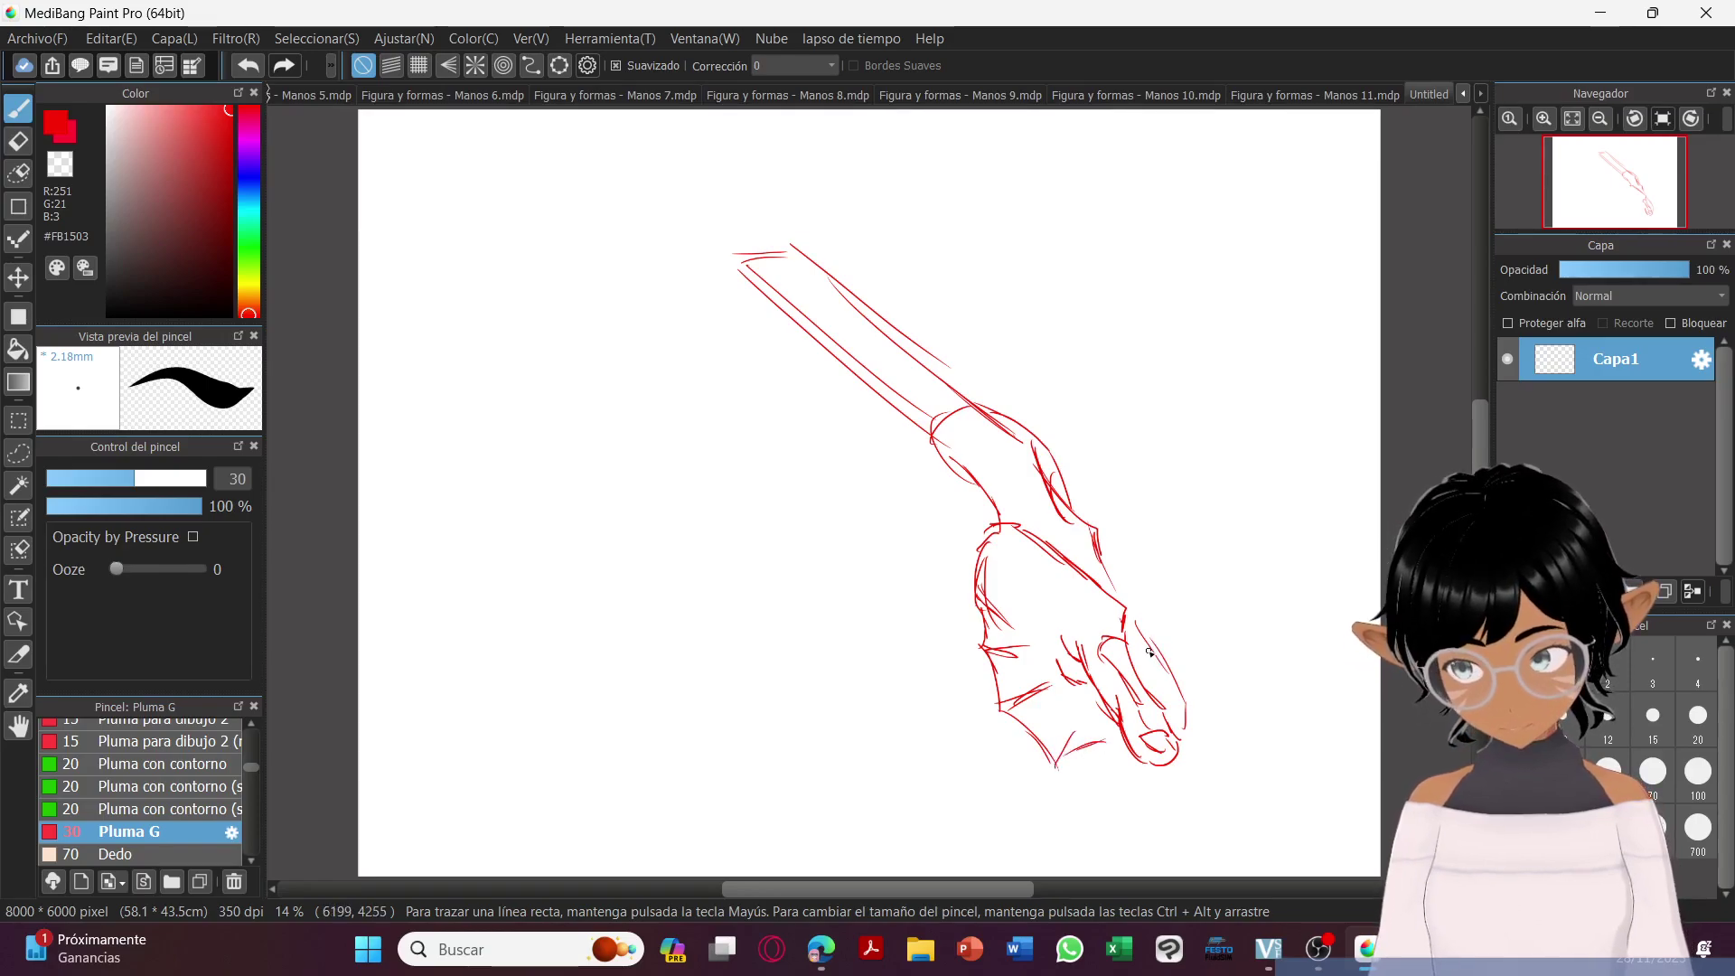
{"action": "mouse_move", "coordinate": [1100, 743]}
{"action": "left_mouse_down"}
{"action": "mouse_move", "coordinate": [1078, 775]}
{"action": "mouse_move", "coordinate": [1111, 829]}
{"action": "mouse_move", "coordinate": [1144, 829]}
{"action": "mouse_move", "coordinate": [1136, 872]}
{"action": "left_mouse_up"}
{"action": "mouse_move", "coordinate": [1106, 814]}
{"action": "left_mouse_down"}
{"action": "mouse_move", "coordinate": [1135, 833]}
{"action": "mouse_move", "coordinate": [1116, 874]}
{"action": "left_mouse_up"}
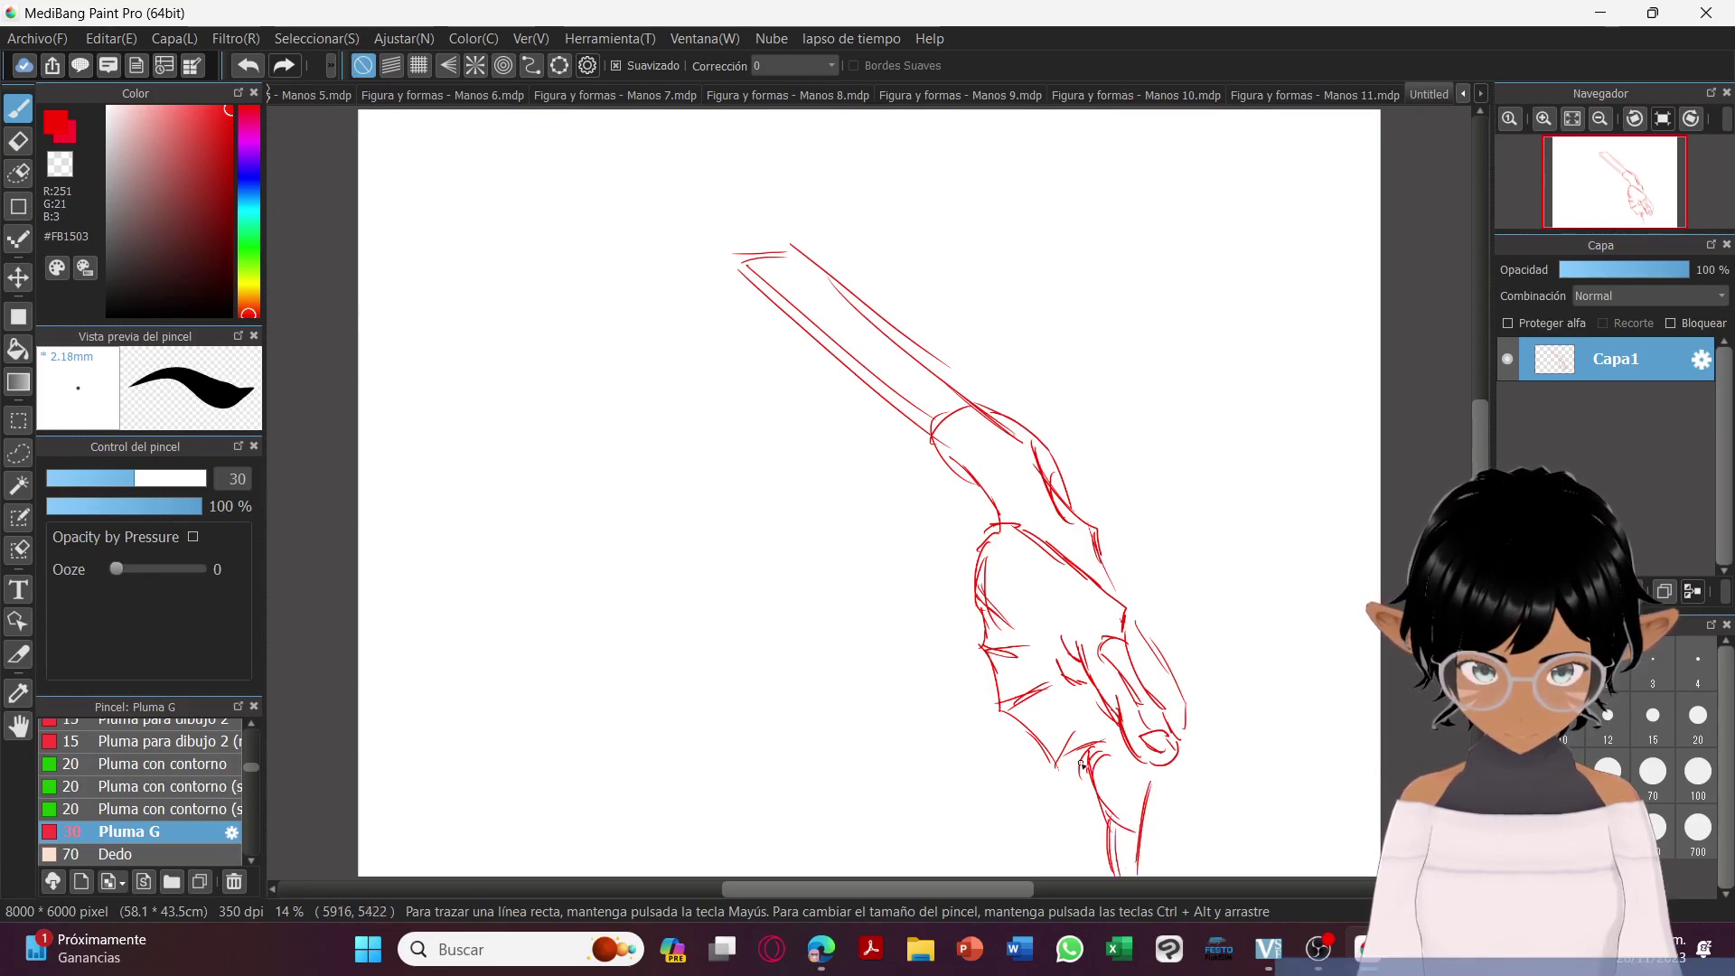
Add the curled fingers and overlapping thumb shapes beneath the knuckles at the lower inner side of the hand.
{"action": "mouse_move", "coordinate": [1042, 852]}
{"action": "left_mouse_down"}
{"action": "mouse_move", "coordinate": [1006, 812]}
{"action": "mouse_move", "coordinate": [1006, 782]}
{"action": "mouse_move", "coordinate": [1043, 794]}
{"action": "mouse_move", "coordinate": [1013, 781]}
{"action": "mouse_move", "coordinate": [1003, 805]}
{"action": "mouse_move", "coordinate": [1028, 789]}
{"action": "mouse_move", "coordinate": [1041, 821]}
{"action": "mouse_move", "coordinate": [1014, 814]}
{"action": "mouse_move", "coordinate": [1062, 848]}
{"action": "left_mouse_up"}
{"action": "mouse_move", "coordinate": [1035, 763]}
{"action": "left_mouse_down"}
{"action": "mouse_move", "coordinate": [1047, 784]}
{"action": "mouse_move", "coordinate": [1004, 734]}
{"action": "left_mouse_up"}
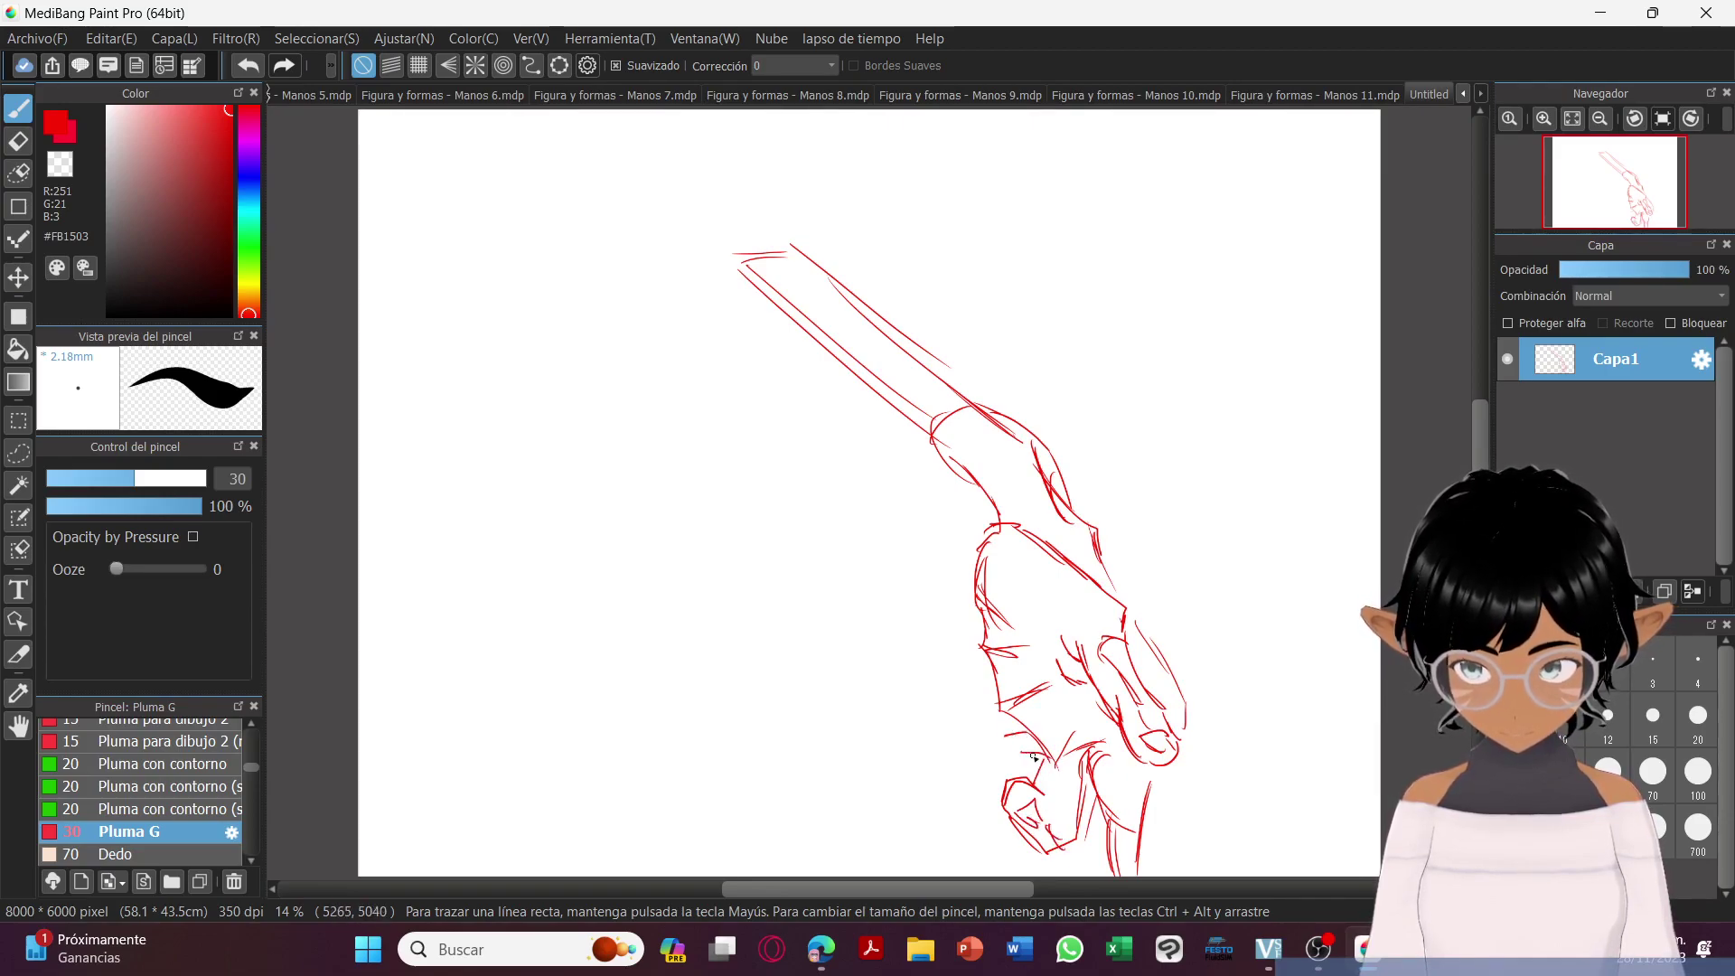
{"action": "mouse_move", "coordinate": [960, 696]}
{"action": "left_mouse_down"}
{"action": "mouse_move", "coordinate": [944, 702]}
{"action": "mouse_move", "coordinate": [960, 755]}
{"action": "mouse_move", "coordinate": [1034, 762]}
{"action": "left_mouse_up"}
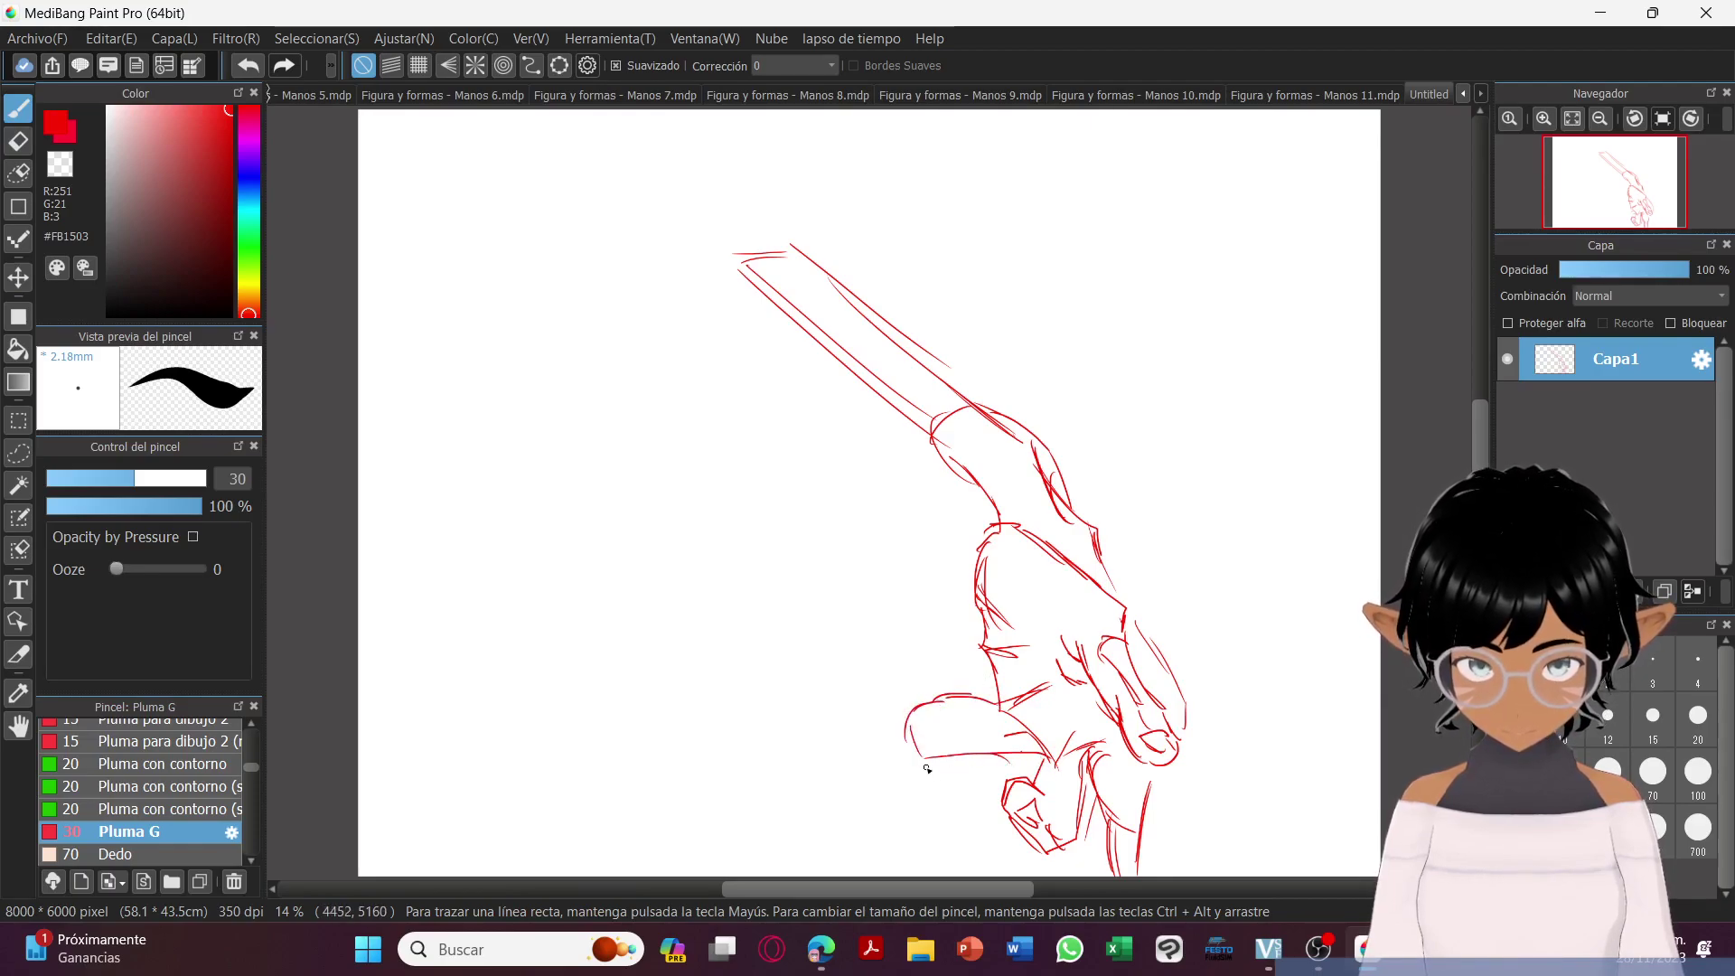
{"action": "mouse_move", "coordinate": [923, 785]}
{"action": "left_mouse_down"}
{"action": "mouse_move", "coordinate": [951, 829]}
{"action": "mouse_move", "coordinate": [951, 815]}
{"action": "mouse_move", "coordinate": [1006, 845]}
{"action": "left_mouse_up"}
{"action": "mouse_move", "coordinate": [959, 788]}
{"action": "left_mouse_down"}
{"action": "mouse_move", "coordinate": [980, 841]}
{"action": "mouse_move", "coordinate": [929, 787]}
{"action": "mouse_move", "coordinate": [974, 818]}
{"action": "mouse_move", "coordinate": [932, 778]}
{"action": "mouse_move", "coordinate": [946, 786]}
{"action": "mouse_move", "coordinate": [936, 703]}
{"action": "mouse_move", "coordinate": [929, 754]}
{"action": "left_mouse_up"}
{"action": "left_click_drag", "start_coordinate": [928, 728], "coordinate": [998, 703]}
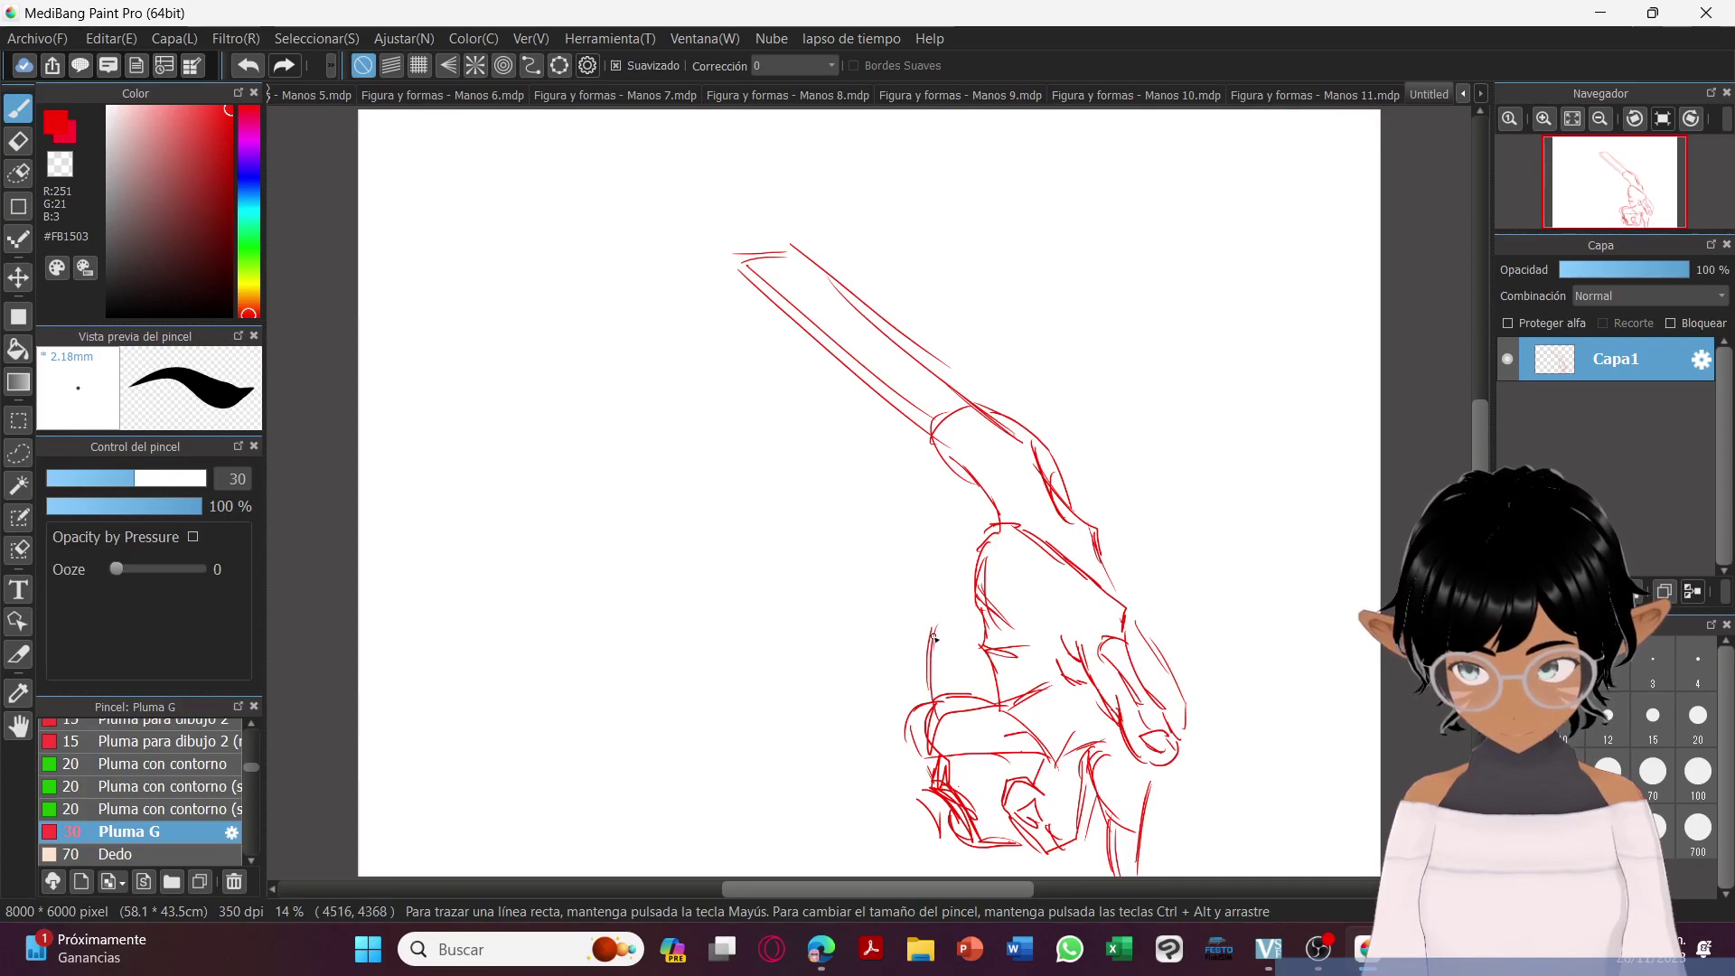
Draw the palm-side contour up to the wrist and complete the forearm with its lower edge and end plane.
{"action": "left_click_drag", "start_coordinate": [933, 583], "coordinate": [940, 608]}
{"action": "mouse_move", "coordinate": [930, 504]}
{"action": "left_mouse_down"}
{"action": "mouse_move", "coordinate": [922, 603]}
{"action": "mouse_move", "coordinate": [960, 488]}
{"action": "mouse_move", "coordinate": [920, 547]}
{"action": "left_mouse_up"}
{"action": "left_click_drag", "start_coordinate": [679, 378], "coordinate": [908, 553]}
{"action": "left_click_drag", "start_coordinate": [763, 468], "coordinate": [905, 552]}
{"action": "left_click_drag", "start_coordinate": [635, 398], "coordinate": [767, 495]}
{"action": "left_click_drag", "start_coordinate": [749, 287], "coordinate": [700, 372]}
{"action": "left_click_drag", "start_coordinate": [726, 322], "coordinate": [701, 387]}
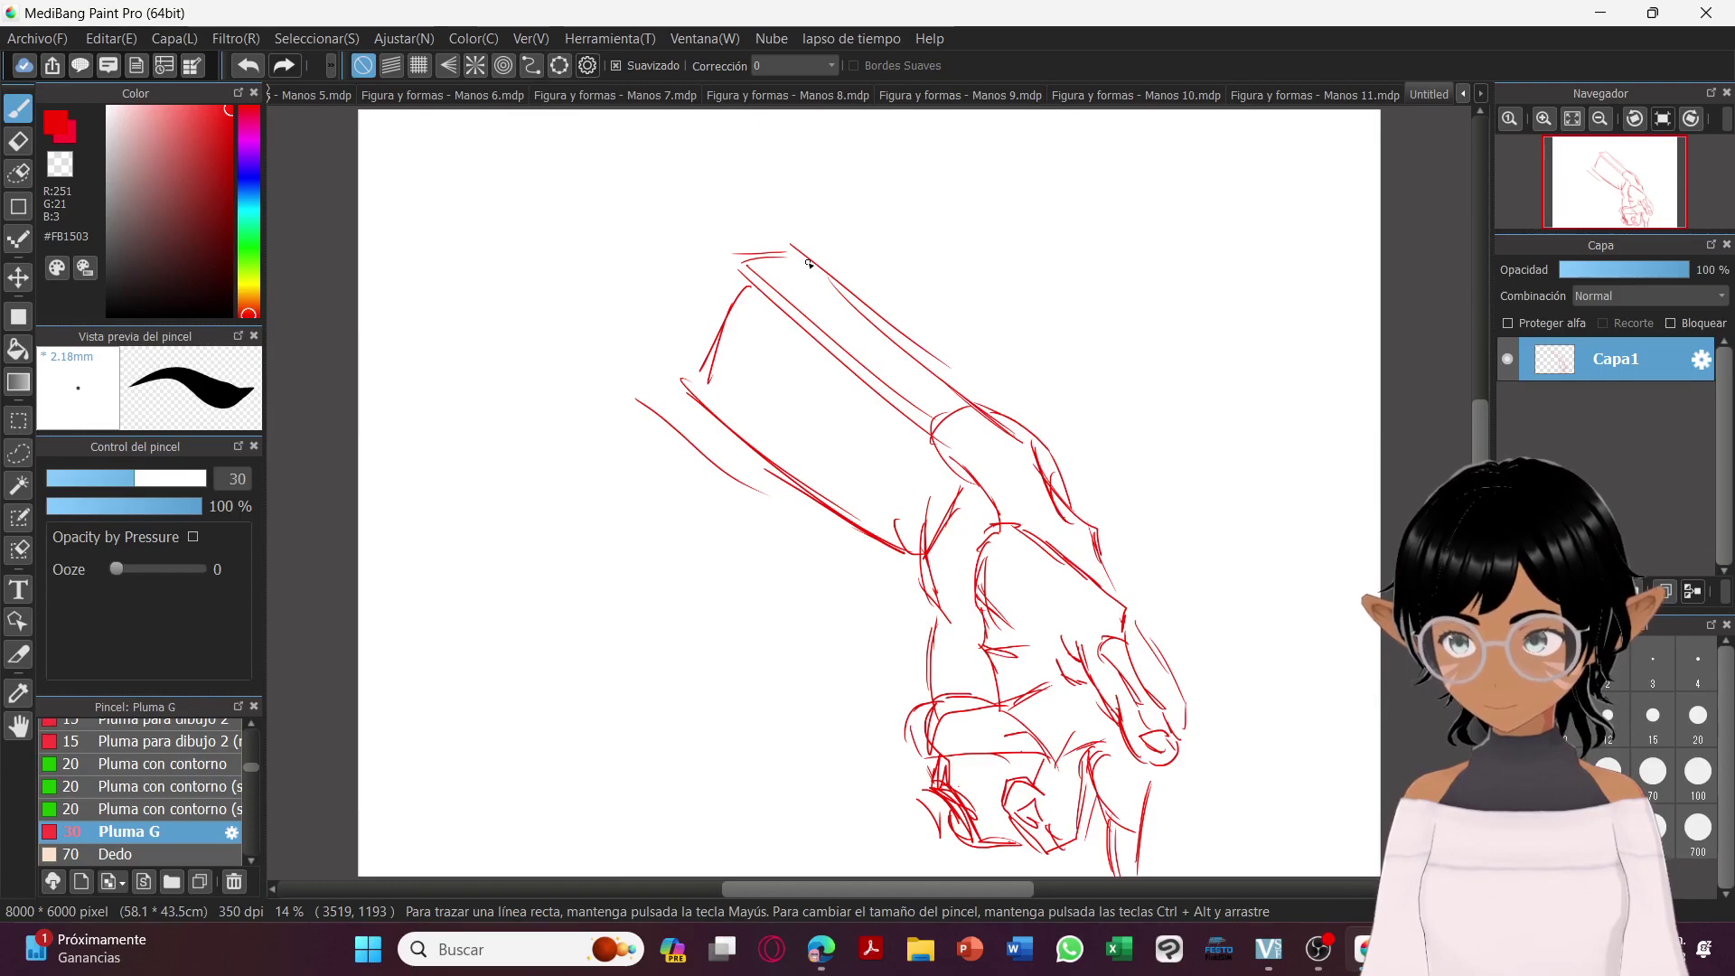
Sketch a round-topped block in perspective in the canvas's lower left area, with centre and cross contour lines and a side face.
{"action": "mouse_move", "coordinate": [489, 743]}
{"action": "left_mouse_down"}
{"action": "mouse_move", "coordinate": [526, 694]}
{"action": "mouse_move", "coordinate": [505, 712]}
{"action": "mouse_move", "coordinate": [618, 687]}
{"action": "mouse_move", "coordinate": [590, 682]}
{"action": "mouse_move", "coordinate": [681, 742]}
{"action": "left_mouse_up"}
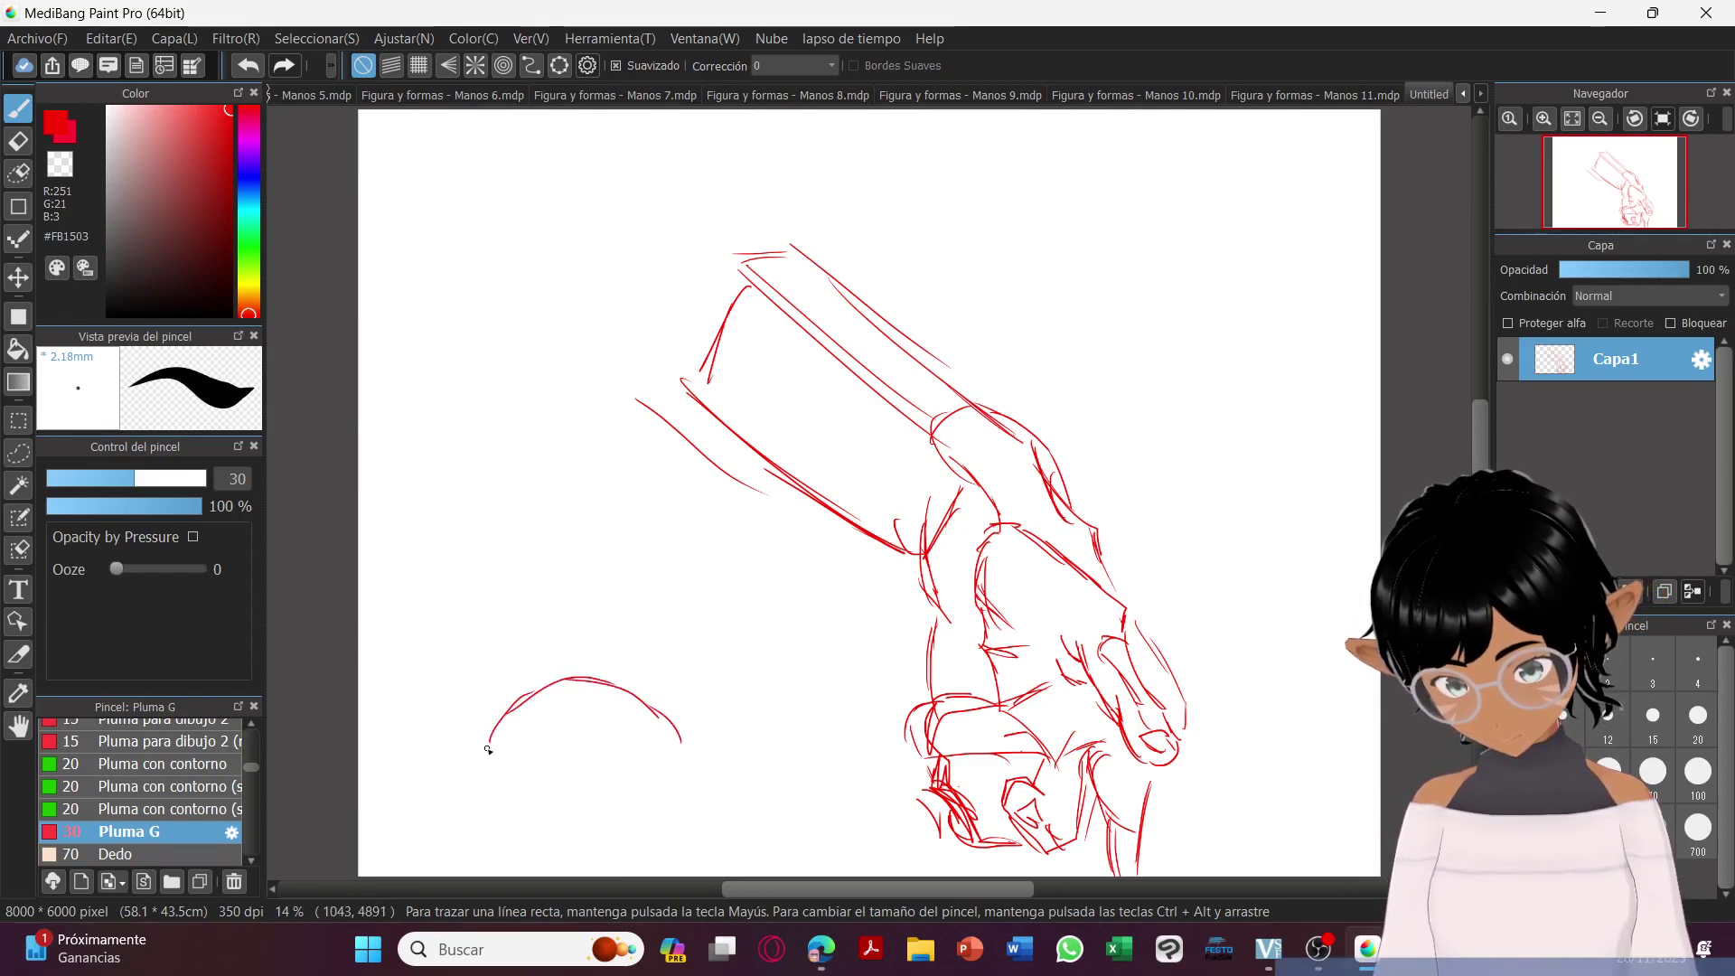
{"action": "mouse_move", "coordinate": [493, 795]}
{"action": "left_mouse_down"}
{"action": "mouse_move", "coordinate": [628, 786]}
{"action": "mouse_move", "coordinate": [597, 787]}
{"action": "mouse_move", "coordinate": [691, 779]}
{"action": "mouse_move", "coordinate": [683, 792]}
{"action": "left_mouse_up"}
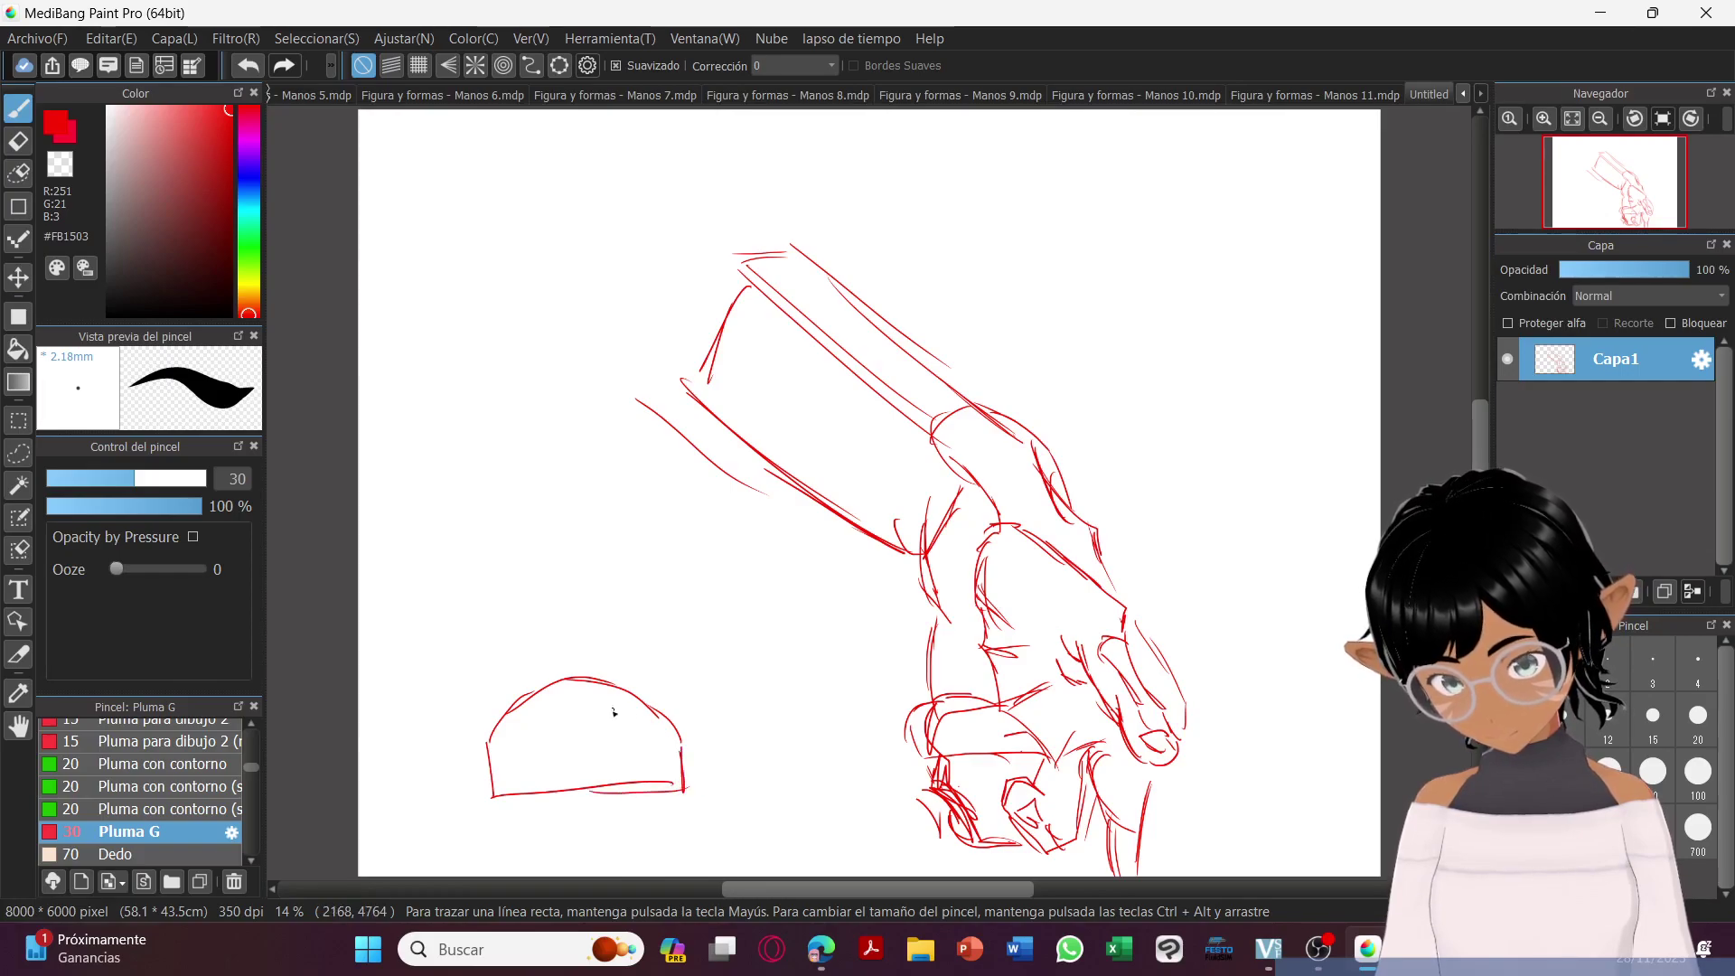
{"action": "mouse_move", "coordinate": [486, 749]}
{"action": "left_mouse_down"}
{"action": "mouse_move", "coordinate": [456, 709]}
{"action": "mouse_move", "coordinate": [488, 598]}
{"action": "mouse_move", "coordinate": [569, 591]}
{"action": "mouse_move", "coordinate": [693, 737]}
{"action": "left_mouse_up"}
{"action": "mouse_move", "coordinate": [515, 610]}
{"action": "left_mouse_down"}
{"action": "mouse_move", "coordinate": [581, 691]}
{"action": "mouse_move", "coordinate": [587, 768]}
{"action": "left_mouse_up"}
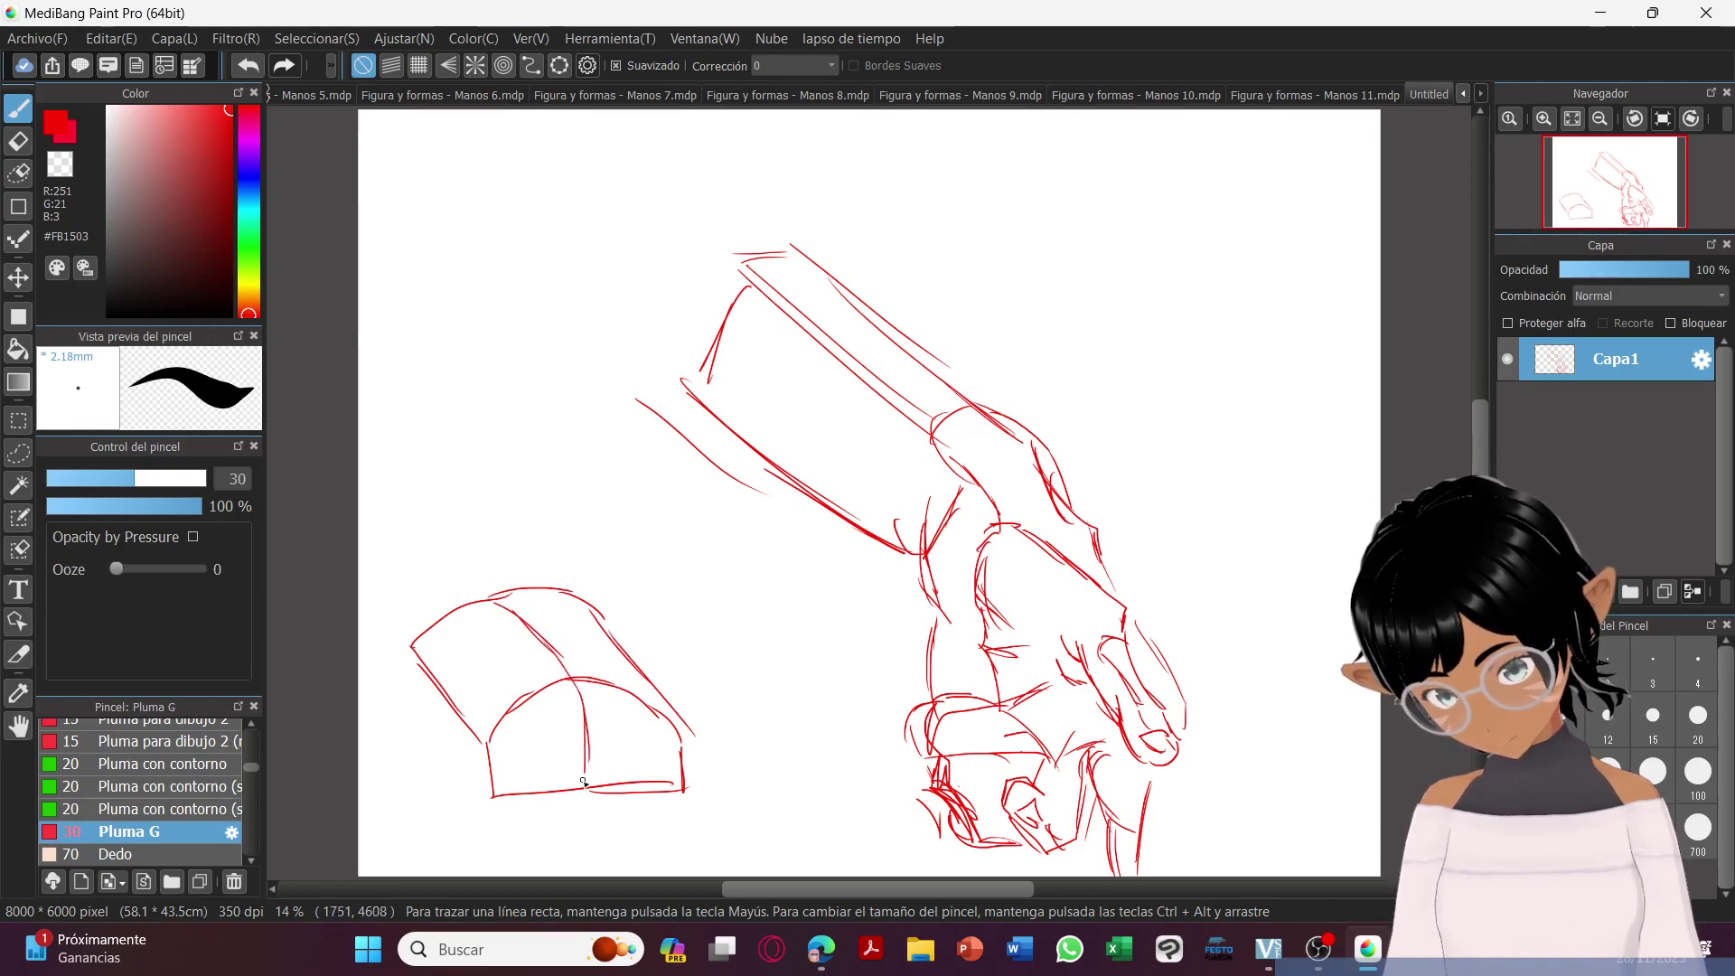
{"action": "mouse_move", "coordinate": [449, 680]}
{"action": "left_mouse_down"}
{"action": "mouse_move", "coordinate": [543, 640]}
{"action": "mouse_move", "coordinate": [625, 655]}
{"action": "left_mouse_up"}
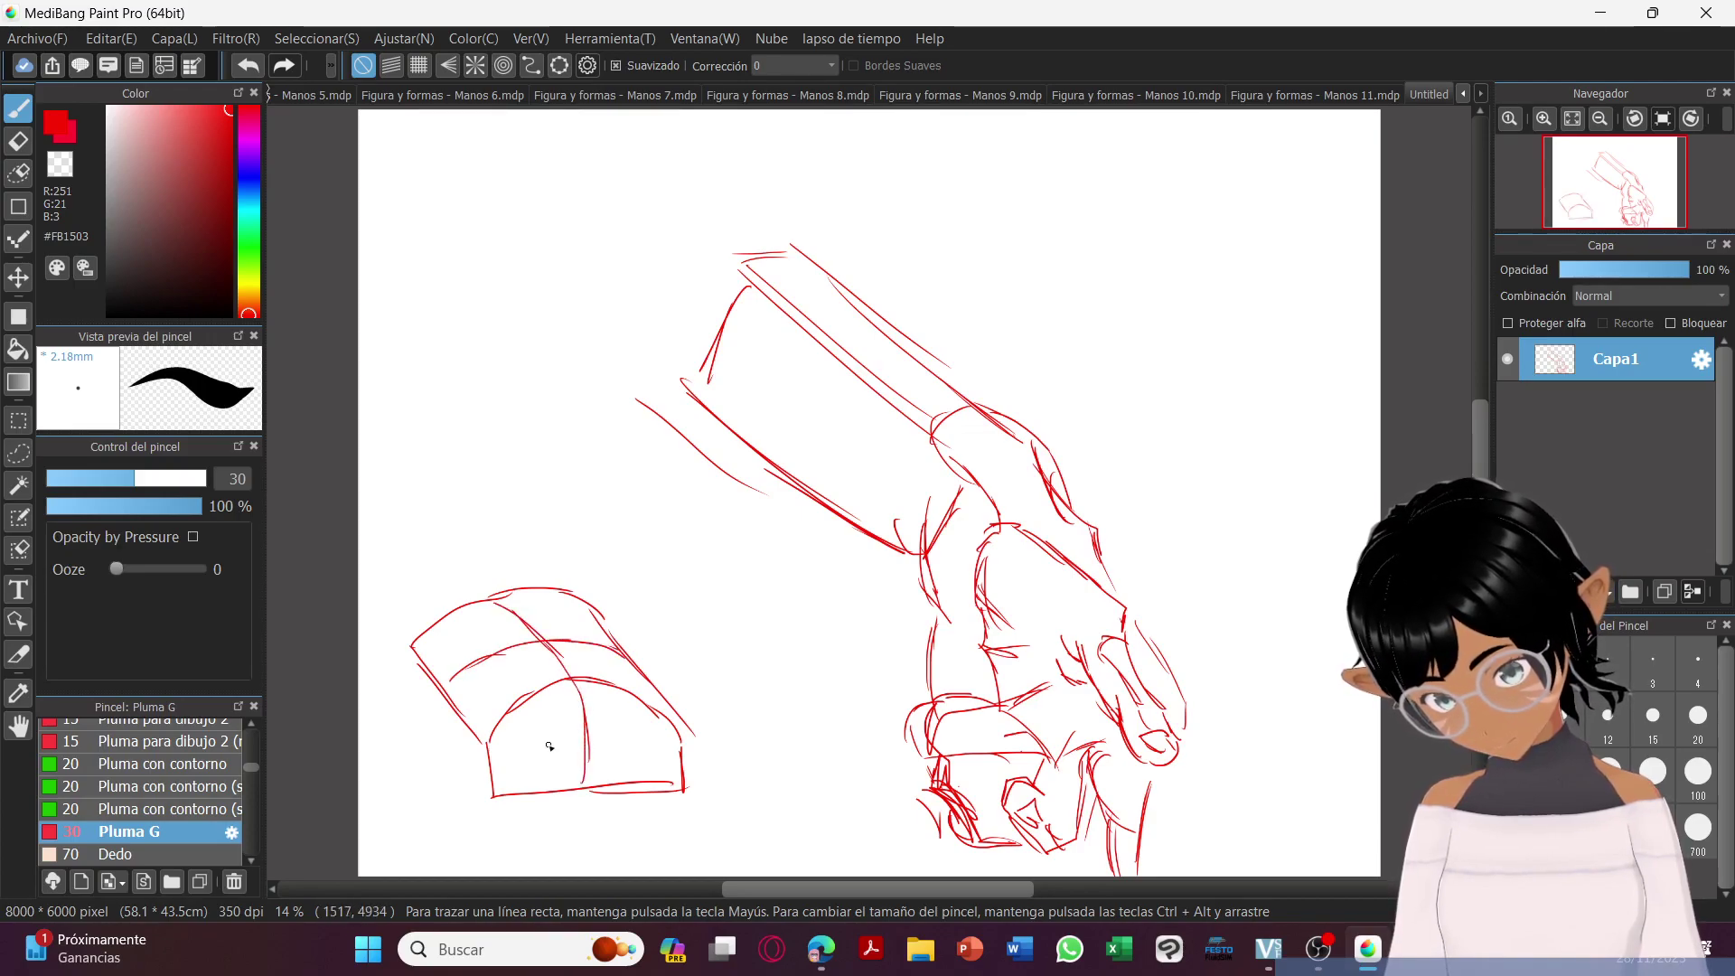
{"action": "left_click_drag", "start_coordinate": [437, 697], "coordinate": [439, 741]}
{"action": "mouse_move", "coordinate": [415, 651]}
{"action": "left_mouse_down"}
{"action": "mouse_move", "coordinate": [406, 703]}
{"action": "mouse_move", "coordinate": [512, 822]}
{"action": "left_mouse_up"}
Set the brush colour to black and save the drawing in the Practica folder as "Figura y formas - Manos 12".
{"action": "left_click", "coordinate": [109, 312]}
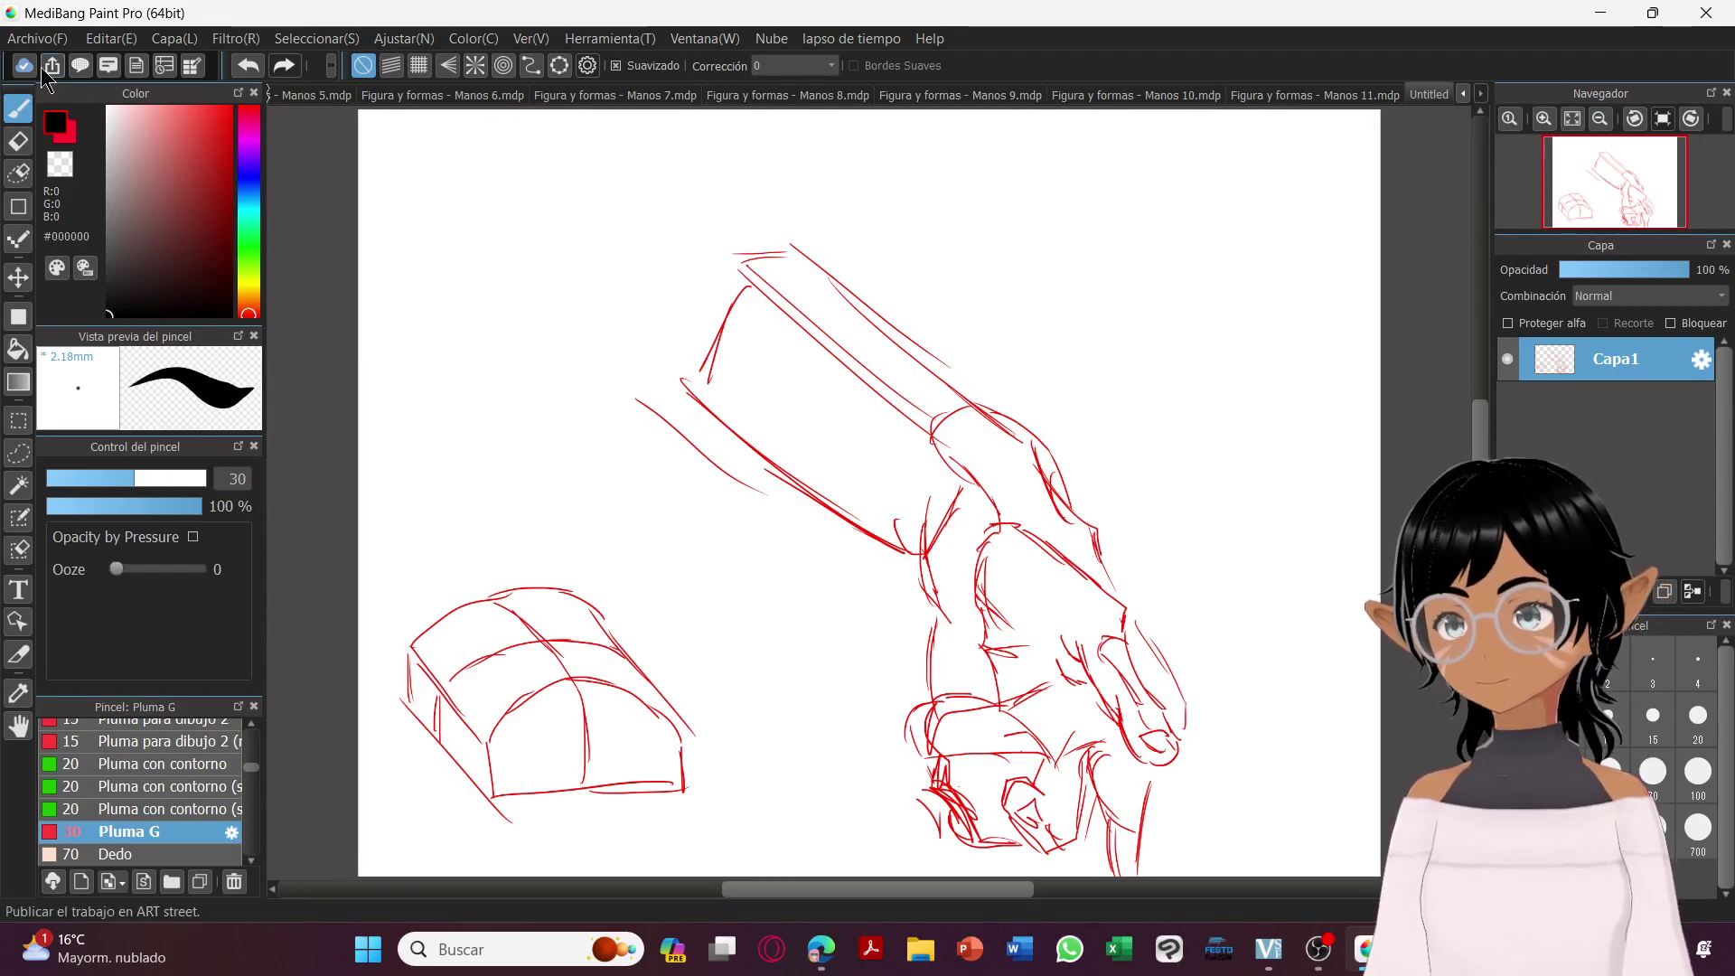
{"action": "left_click", "coordinate": [46, 40]}
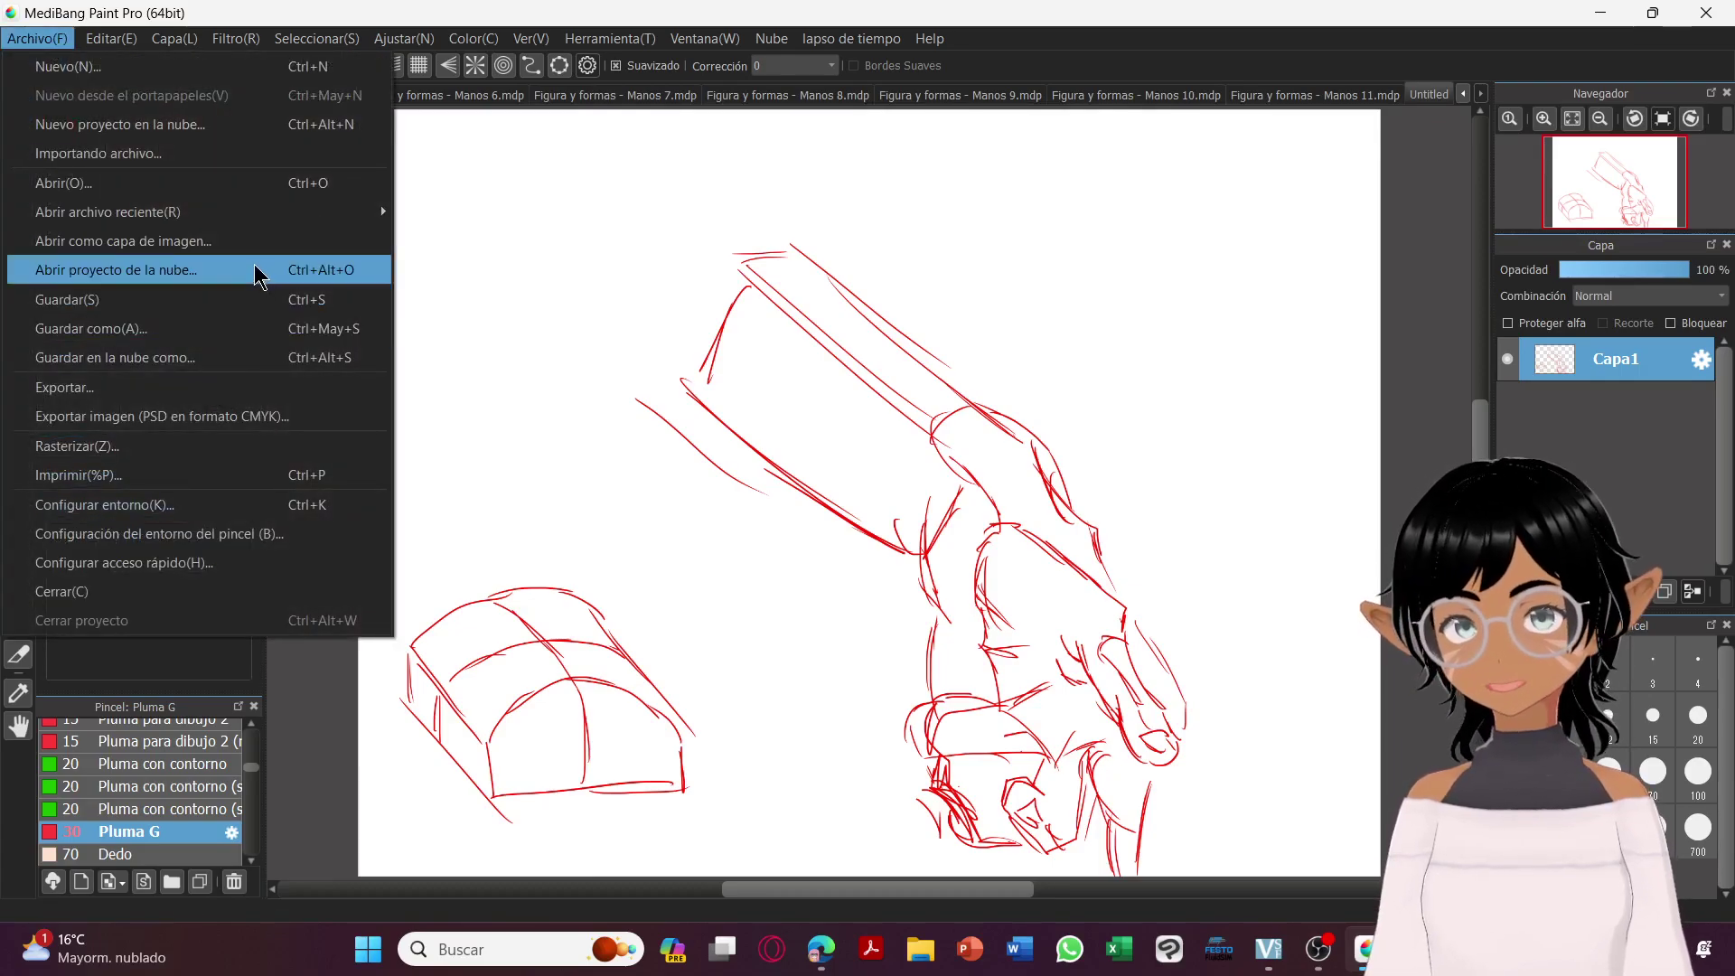
{"action": "left_click", "coordinate": [283, 340]}
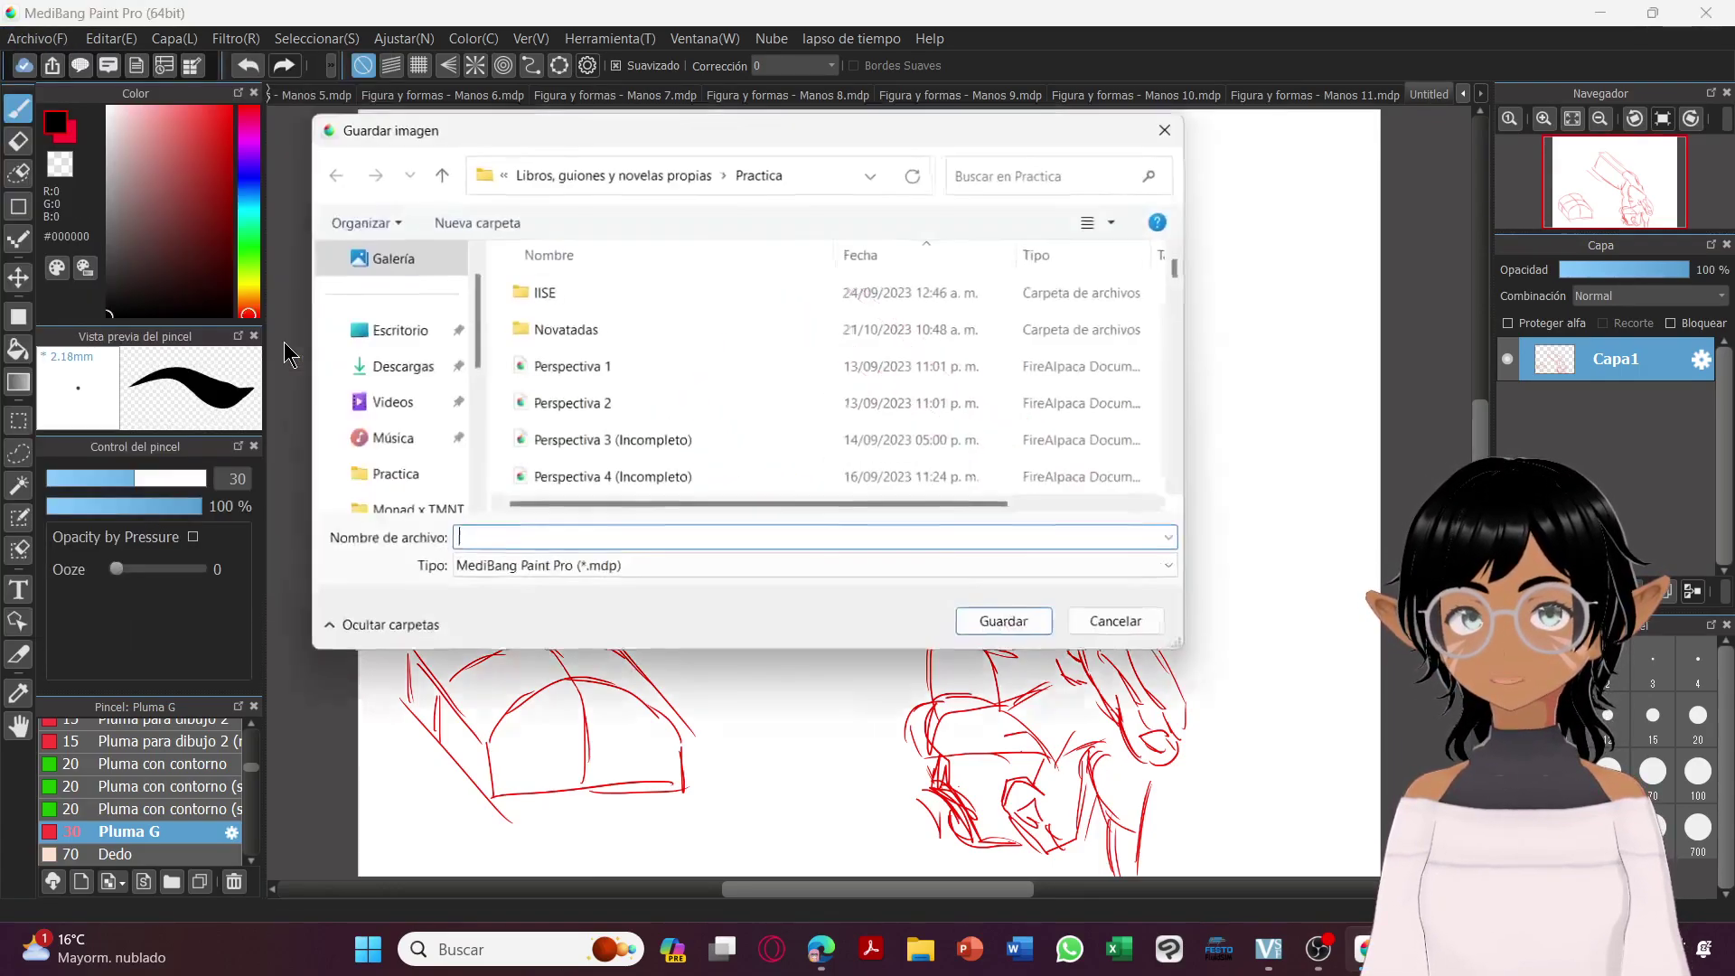
{"action": "scroll", "coordinate": [756, 344], "scroll_direction": "down", "scroll_amount": 10}
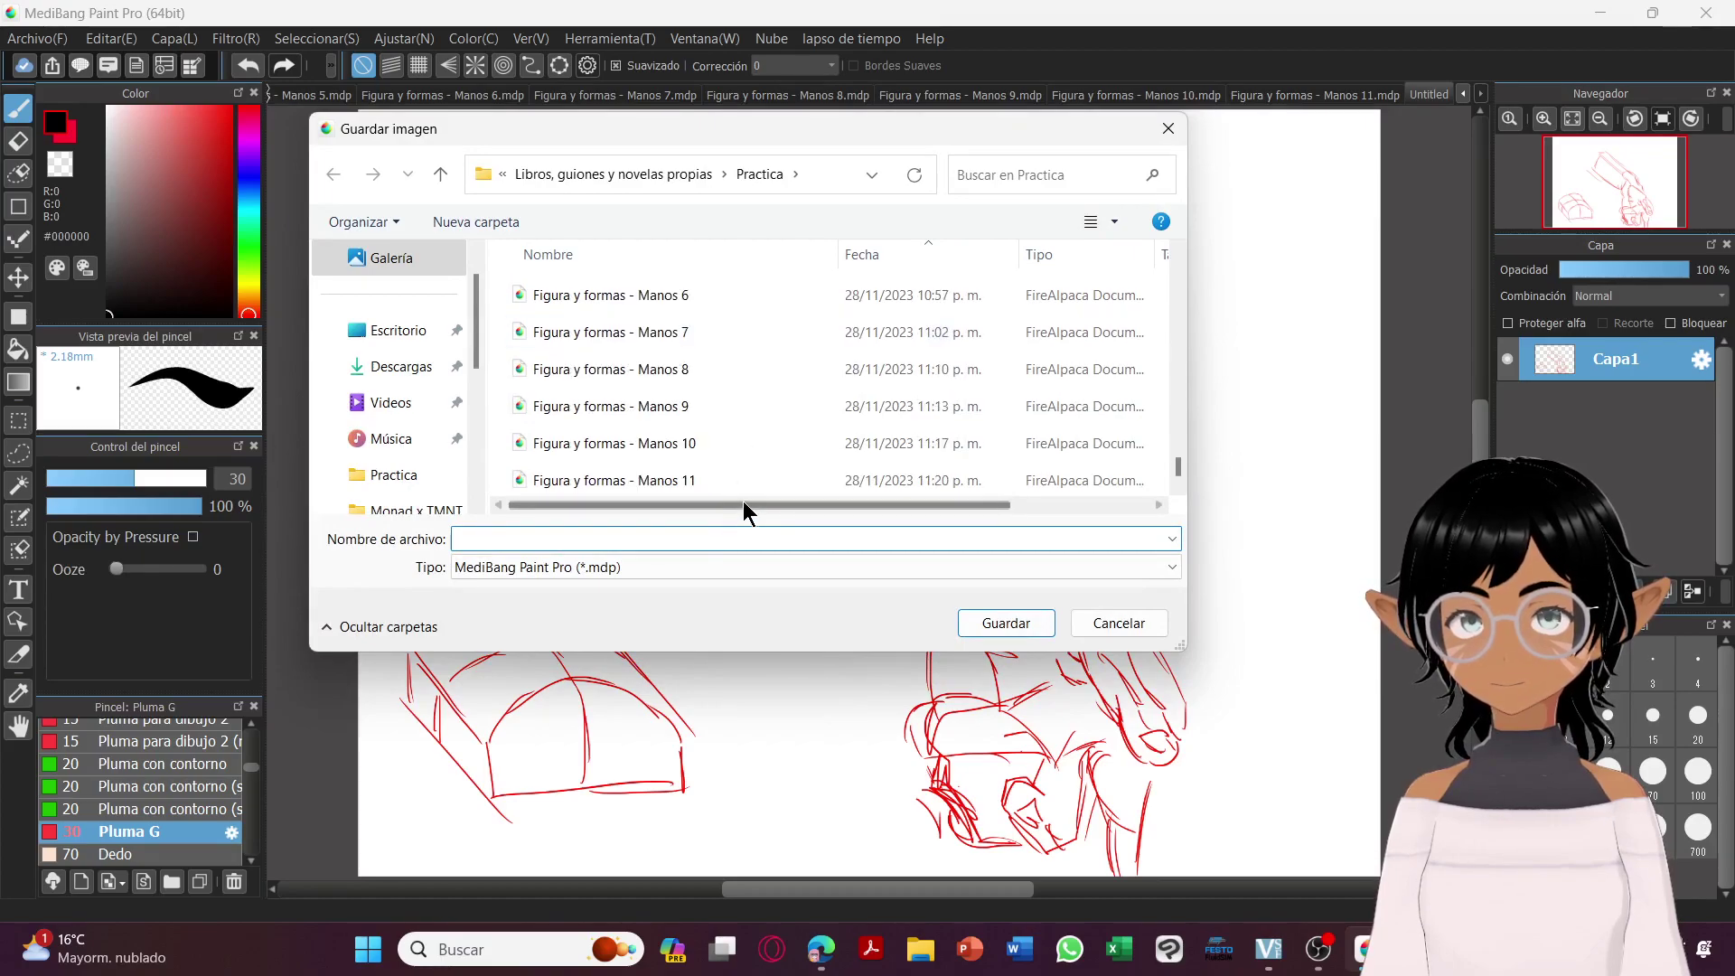
{"action": "left_click", "coordinate": [759, 477]}
{"action": "mouse_move", "coordinate": [759, 476]}
{"action": "left_mouse_down"}
{"action": "mouse_move", "coordinate": [756, 542]}
{"action": "mouse_move", "coordinate": [767, 475]}
{"action": "left_mouse_up"}
{"action": "double_click", "coordinate": [749, 538]}
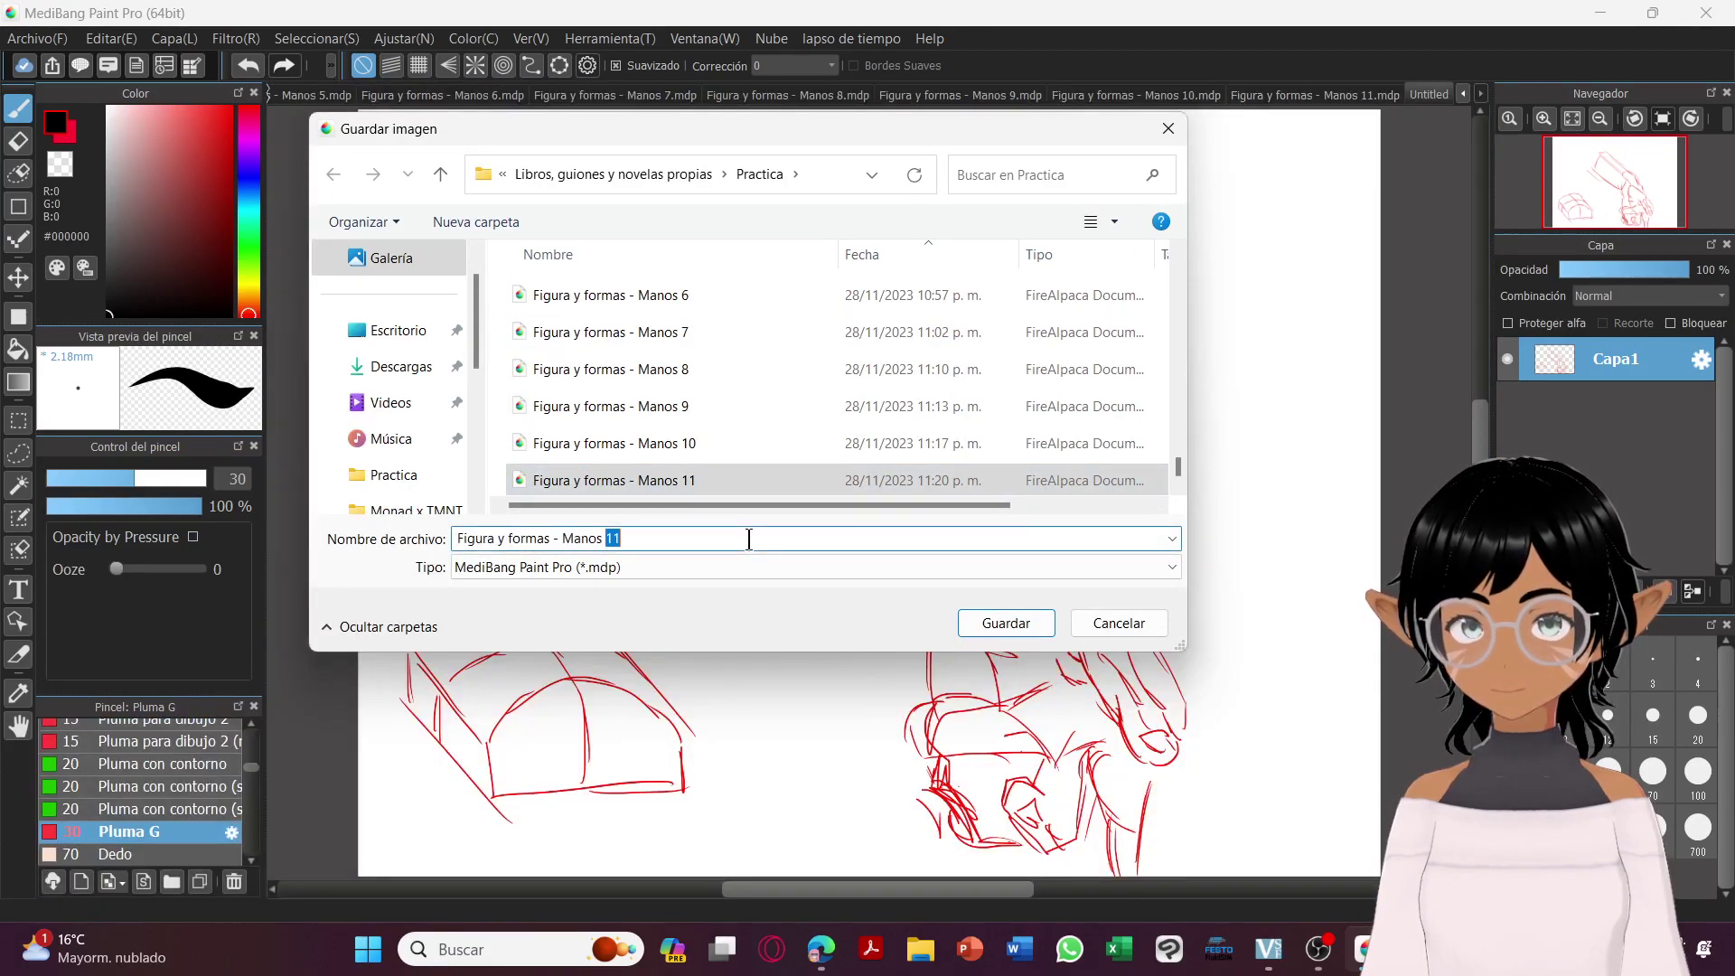
{"action": "type", "text": "12"}
{"action": "key", "text": "Return"}
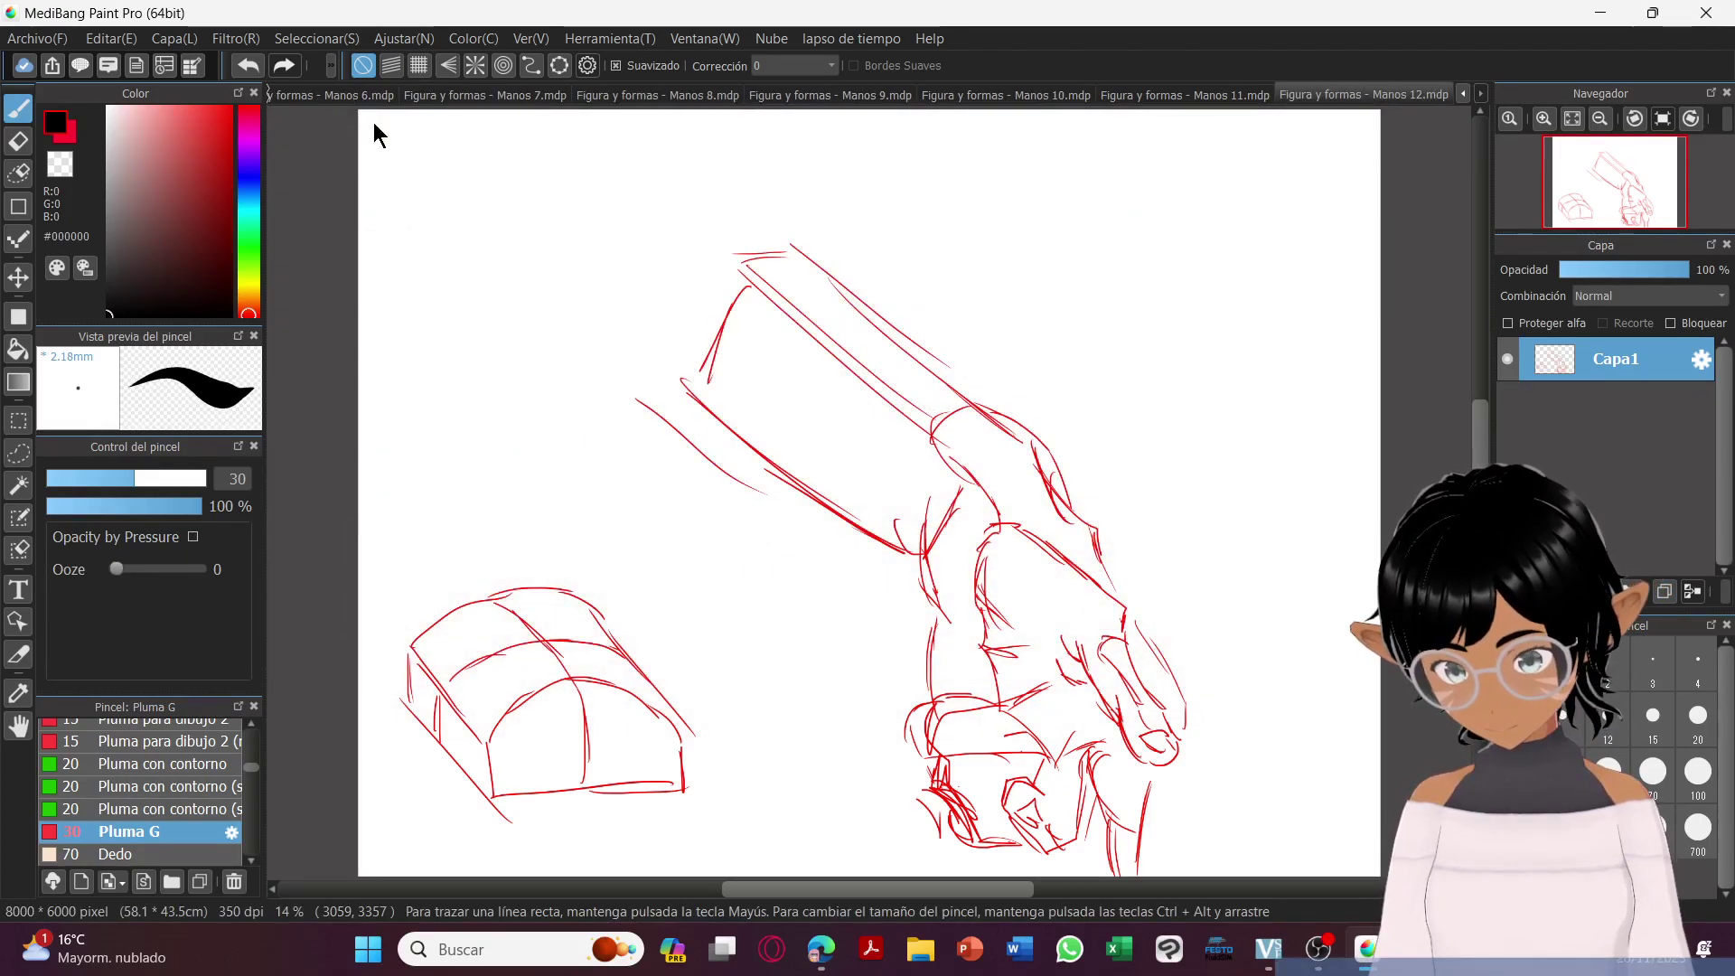
Create a new blank canvas with the default settings.
{"action": "left_click", "coordinate": [36, 38]}
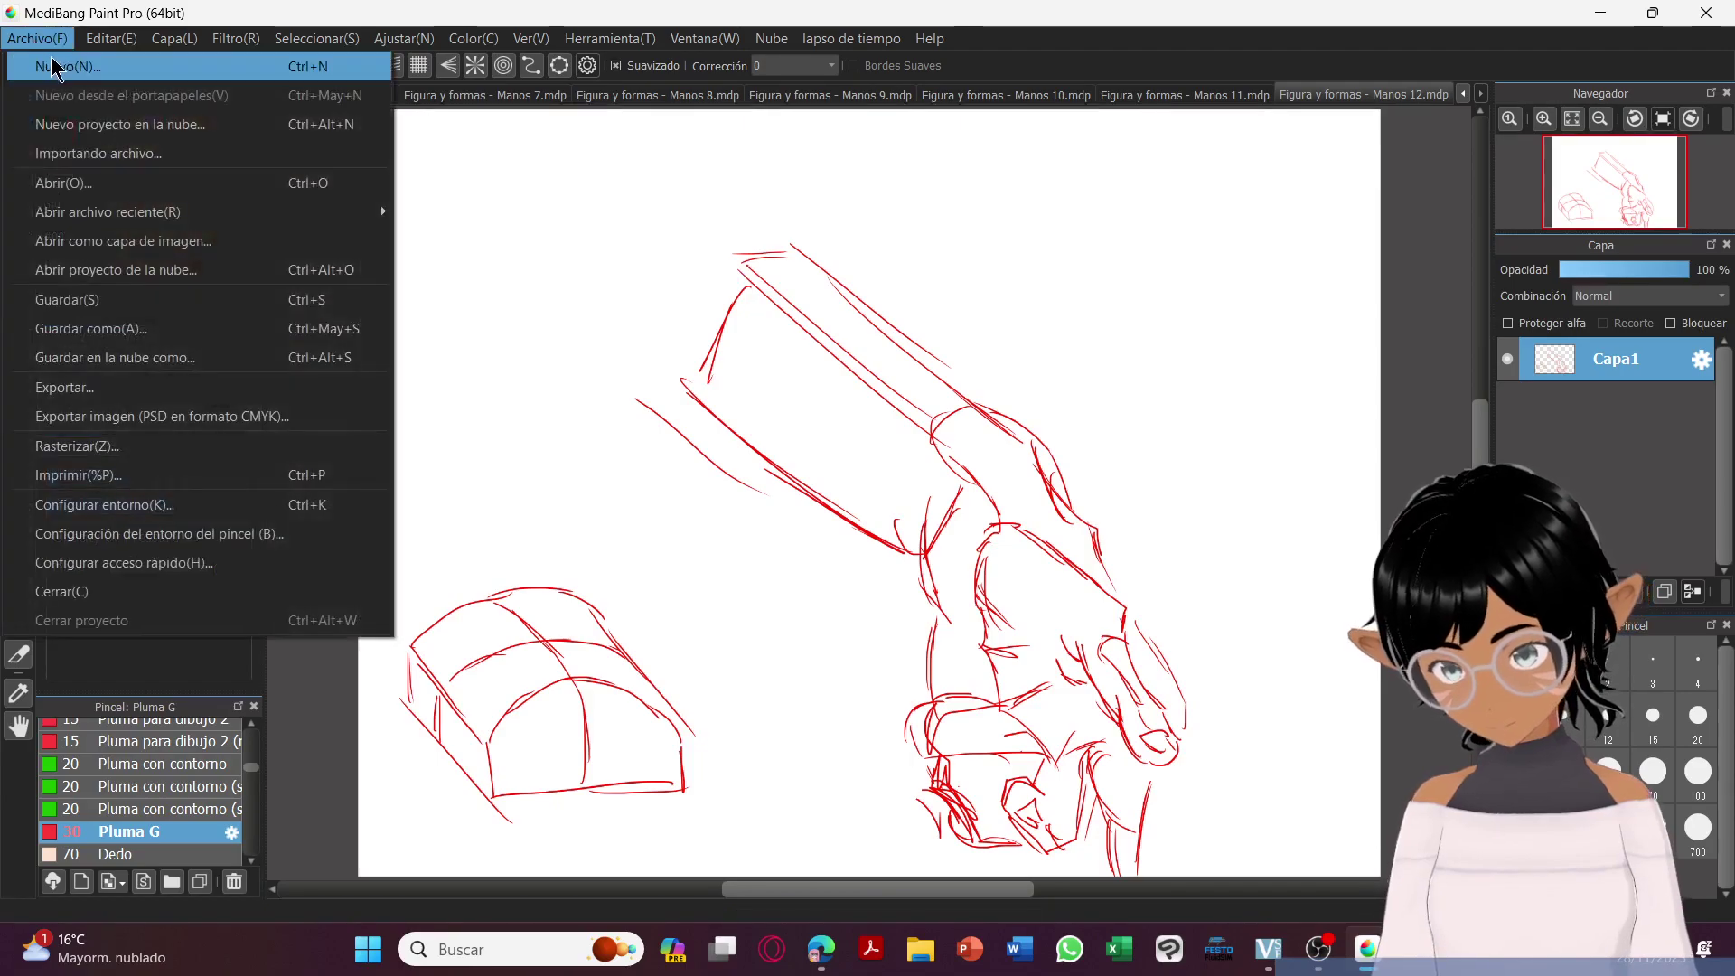
{"action": "key", "text": "Escape"}
{"action": "left_click", "coordinate": [72, 67]}
{"action": "key", "text": "Return"}
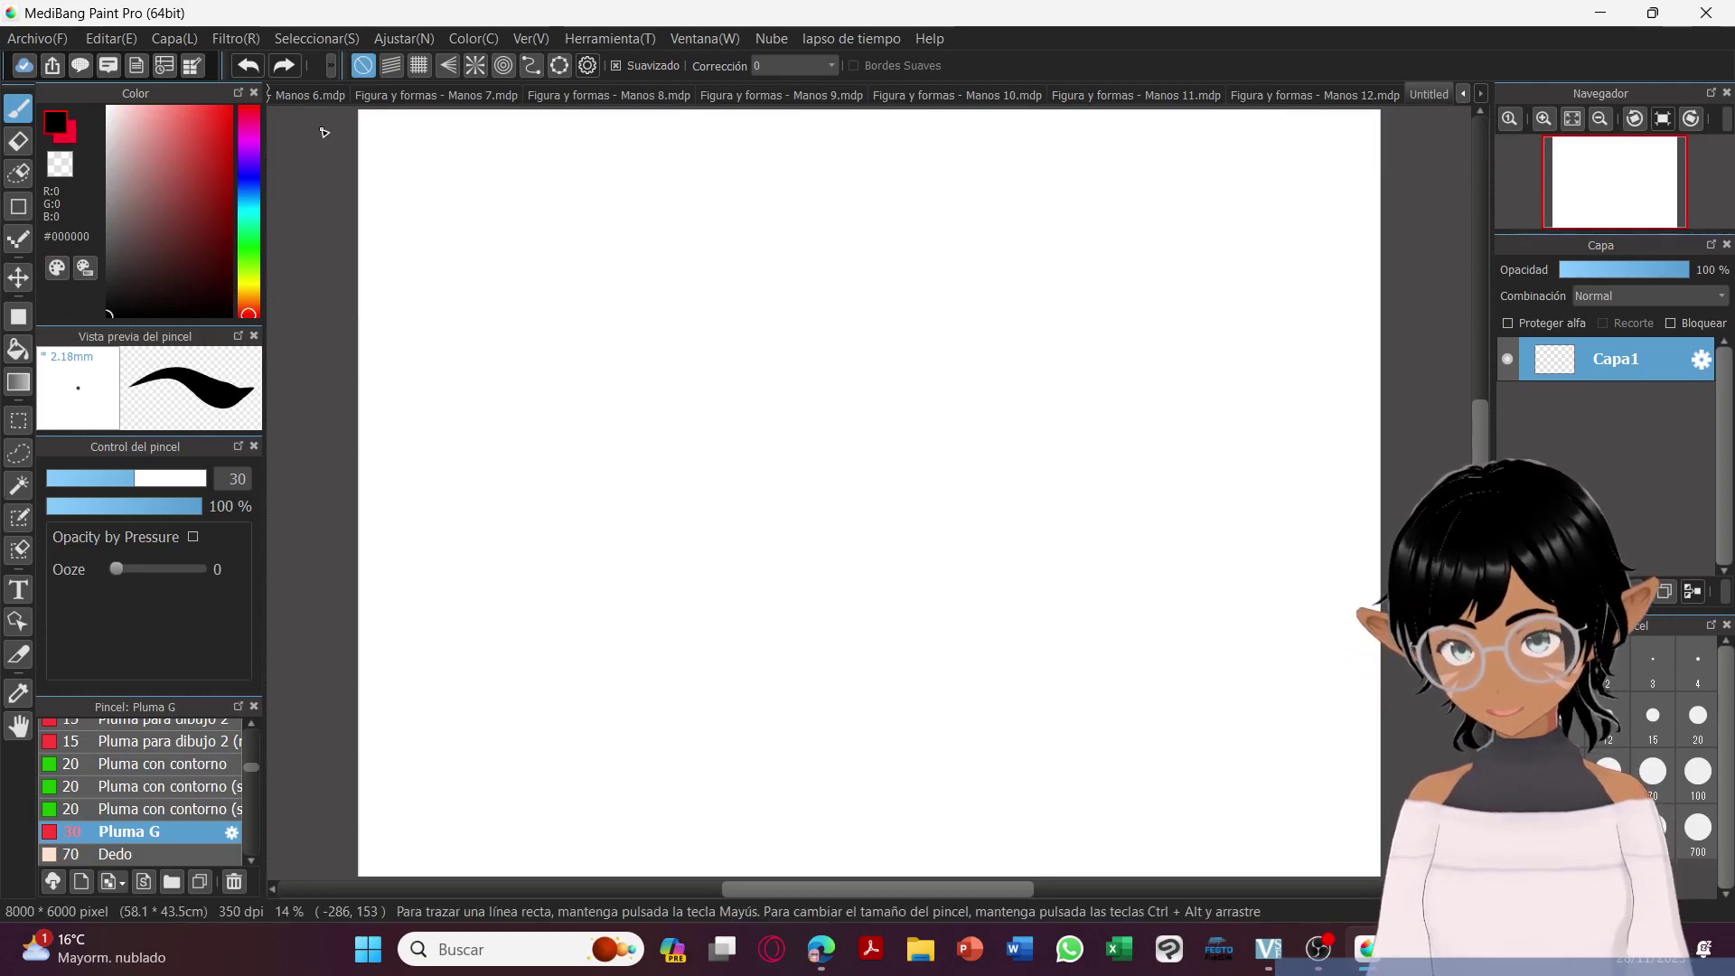
Sketch a curved palm block in the canvas's upper area, with an arched knuckle face, slanted sides and a curved wrist edge.
{"action": "mouse_move", "coordinate": [647, 260]}
{"action": "left_mouse_down"}
{"action": "mouse_move", "coordinate": [692, 314]}
{"action": "mouse_move", "coordinate": [843, 284]}
{"action": "mouse_move", "coordinate": [815, 281]}
{"action": "mouse_move", "coordinate": [944, 307]}
{"action": "left_mouse_up"}
{"action": "mouse_move", "coordinate": [647, 254]}
{"action": "left_mouse_down"}
{"action": "mouse_move", "coordinate": [778, 210]}
{"action": "mouse_move", "coordinate": [894, 245]}
{"action": "mouse_move", "coordinate": [949, 283]}
{"action": "mouse_move", "coordinate": [944, 315]}
{"action": "left_mouse_up"}
{"action": "mouse_move", "coordinate": [838, 276]}
{"action": "left_mouse_down"}
{"action": "mouse_move", "coordinate": [925, 311]}
{"action": "mouse_move", "coordinate": [939, 270]}
{"action": "mouse_move", "coordinate": [890, 447]}
{"action": "left_mouse_up"}
{"action": "mouse_move", "coordinate": [947, 325]}
{"action": "left_mouse_down"}
{"action": "mouse_move", "coordinate": [875, 478]}
{"action": "mouse_move", "coordinate": [755, 435]}
{"action": "mouse_move", "coordinate": [676, 493]}
{"action": "left_mouse_up"}
{"action": "left_click_drag", "start_coordinate": [686, 331], "coordinate": [643, 470]}
{"action": "left_click_drag", "start_coordinate": [673, 384], "coordinate": [628, 520]}
{"action": "left_click_drag", "start_coordinate": [686, 468], "coordinate": [639, 504]}
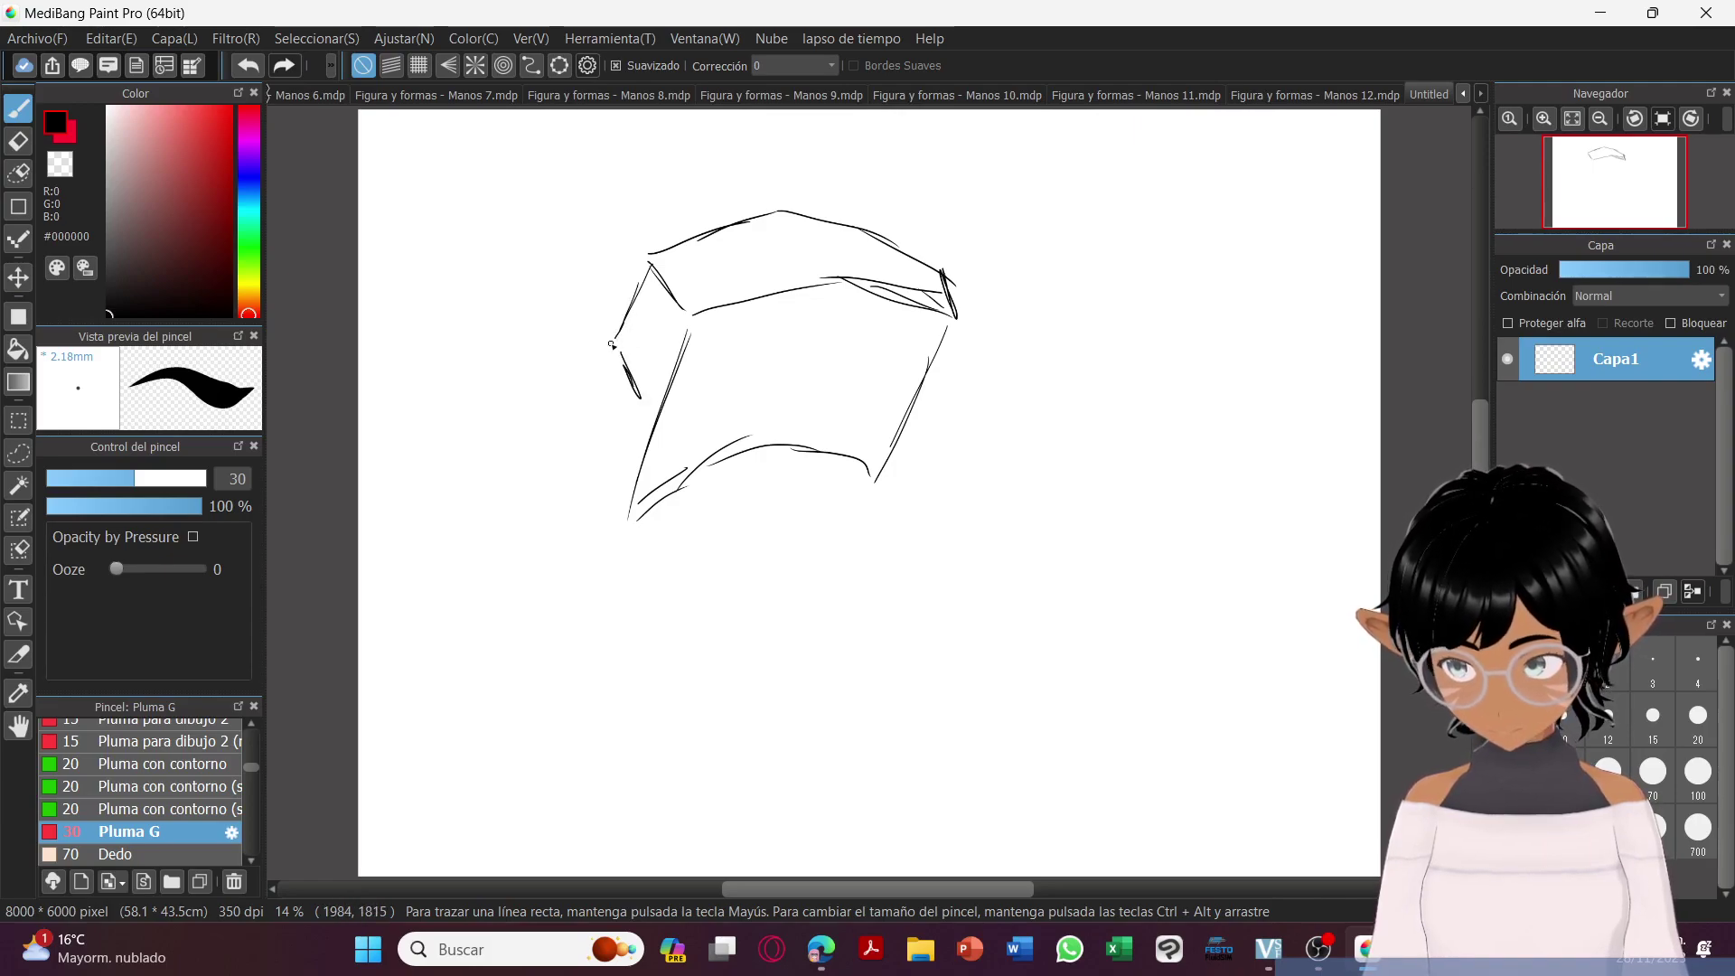
Add a small thumb box and side plane along the palm block's outer side, and four finger-socket circles on its knuckle face.
{"action": "mouse_move", "coordinate": [563, 351]}
{"action": "left_mouse_down"}
{"action": "mouse_move", "coordinate": [582, 416]}
{"action": "mouse_move", "coordinate": [622, 398]}
{"action": "mouse_move", "coordinate": [598, 497]}
{"action": "left_mouse_up"}
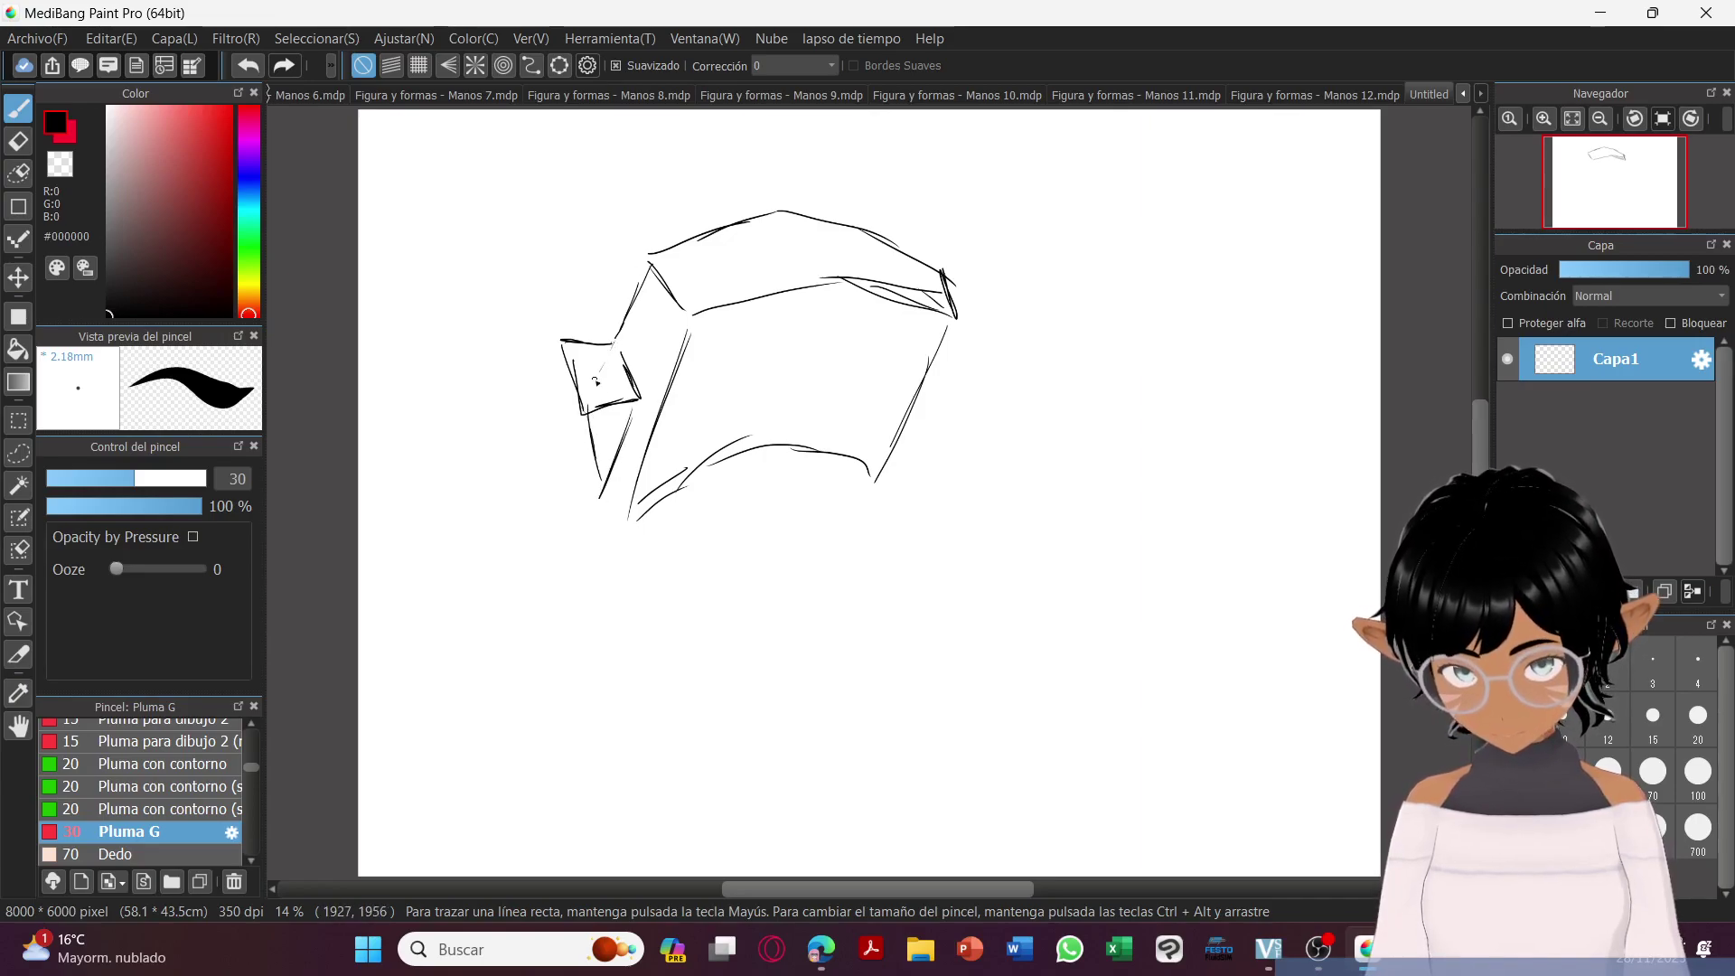
{"action": "left_click_drag", "start_coordinate": [611, 363], "coordinate": [558, 486]}
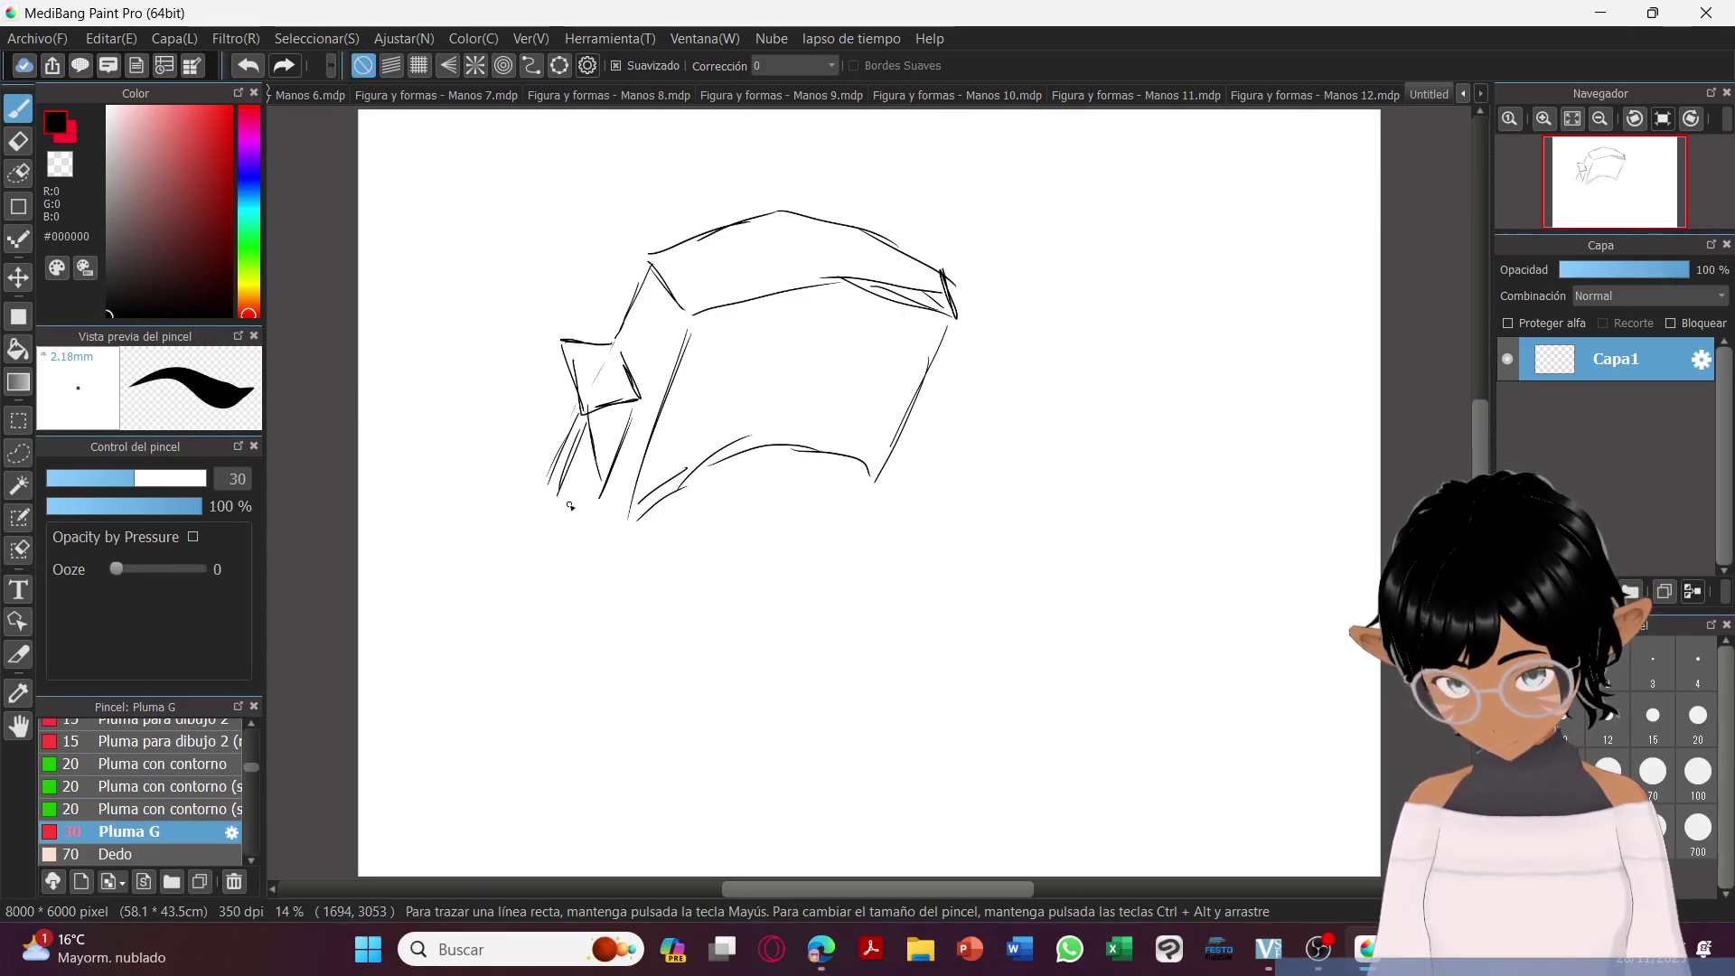
{"action": "left_click_drag", "start_coordinate": [674, 378], "coordinate": [618, 541]}
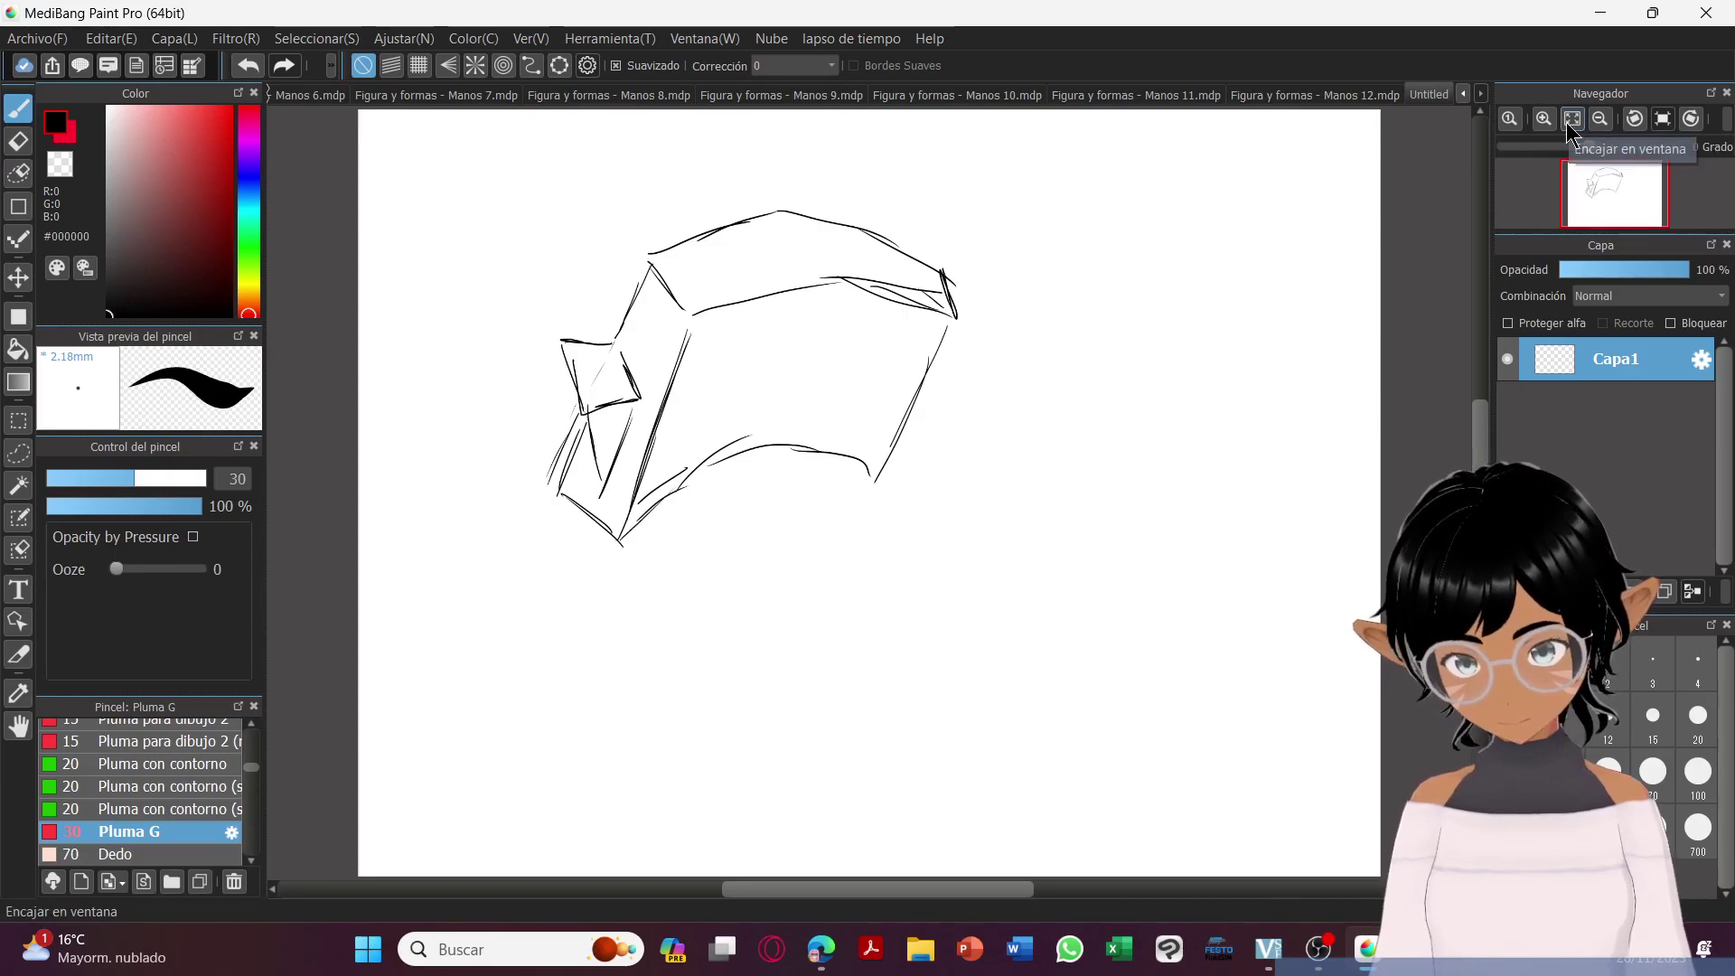
{"action": "mouse_move", "coordinate": [712, 261]}
{"action": "left_mouse_down"}
{"action": "mouse_move", "coordinate": [725, 287]}
{"action": "mouse_move", "coordinate": [711, 255]}
{"action": "mouse_move", "coordinate": [778, 231]}
{"action": "mouse_move", "coordinate": [838, 265]}
{"action": "mouse_move", "coordinate": [918, 272]}
{"action": "left_mouse_up"}
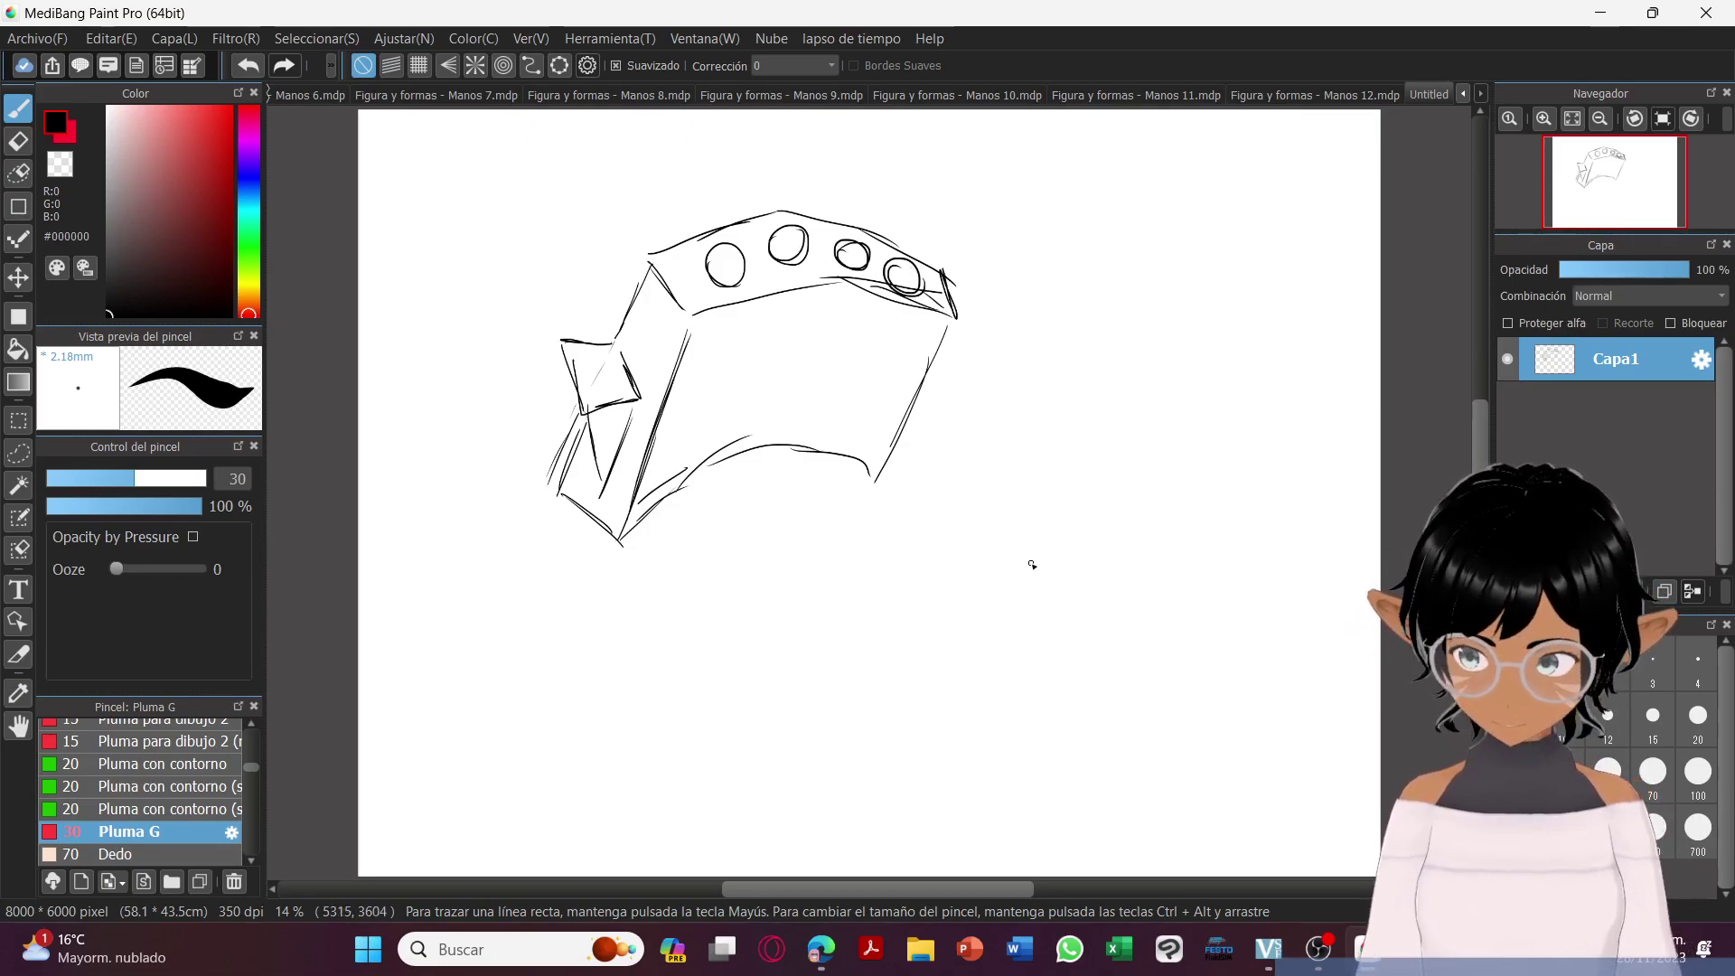
Sketch a second palm block in the canvas's lower right area, with an arched back and a curved front face.
{"action": "mouse_move", "coordinate": [885, 571]}
{"action": "left_mouse_down"}
{"action": "mouse_move", "coordinate": [995, 509]}
{"action": "mouse_move", "coordinate": [1146, 572]}
{"action": "mouse_move", "coordinate": [1178, 637]}
{"action": "mouse_move", "coordinate": [948, 700]}
{"action": "left_mouse_up"}
{"action": "mouse_move", "coordinate": [897, 604]}
{"action": "left_mouse_down"}
{"action": "mouse_move", "coordinate": [1001, 766]}
{"action": "mouse_move", "coordinate": [1200, 737]}
{"action": "mouse_move", "coordinate": [1216, 819]}
{"action": "mouse_move", "coordinate": [1104, 790]}
{"action": "mouse_move", "coordinate": [1008, 854]}
{"action": "left_mouse_up"}
{"action": "left_click_drag", "start_coordinate": [1109, 798], "coordinate": [994, 860]}
{"action": "left_click_drag", "start_coordinate": [1005, 777], "coordinate": [997, 858]}
Draw the second block's side plane with a thumb wedge and a small box beneath it.
{"action": "mouse_move", "coordinate": [886, 657]}
{"action": "left_mouse_down"}
{"action": "mouse_move", "coordinate": [892, 734]}
{"action": "mouse_move", "coordinate": [939, 748]}
{"action": "left_mouse_up"}
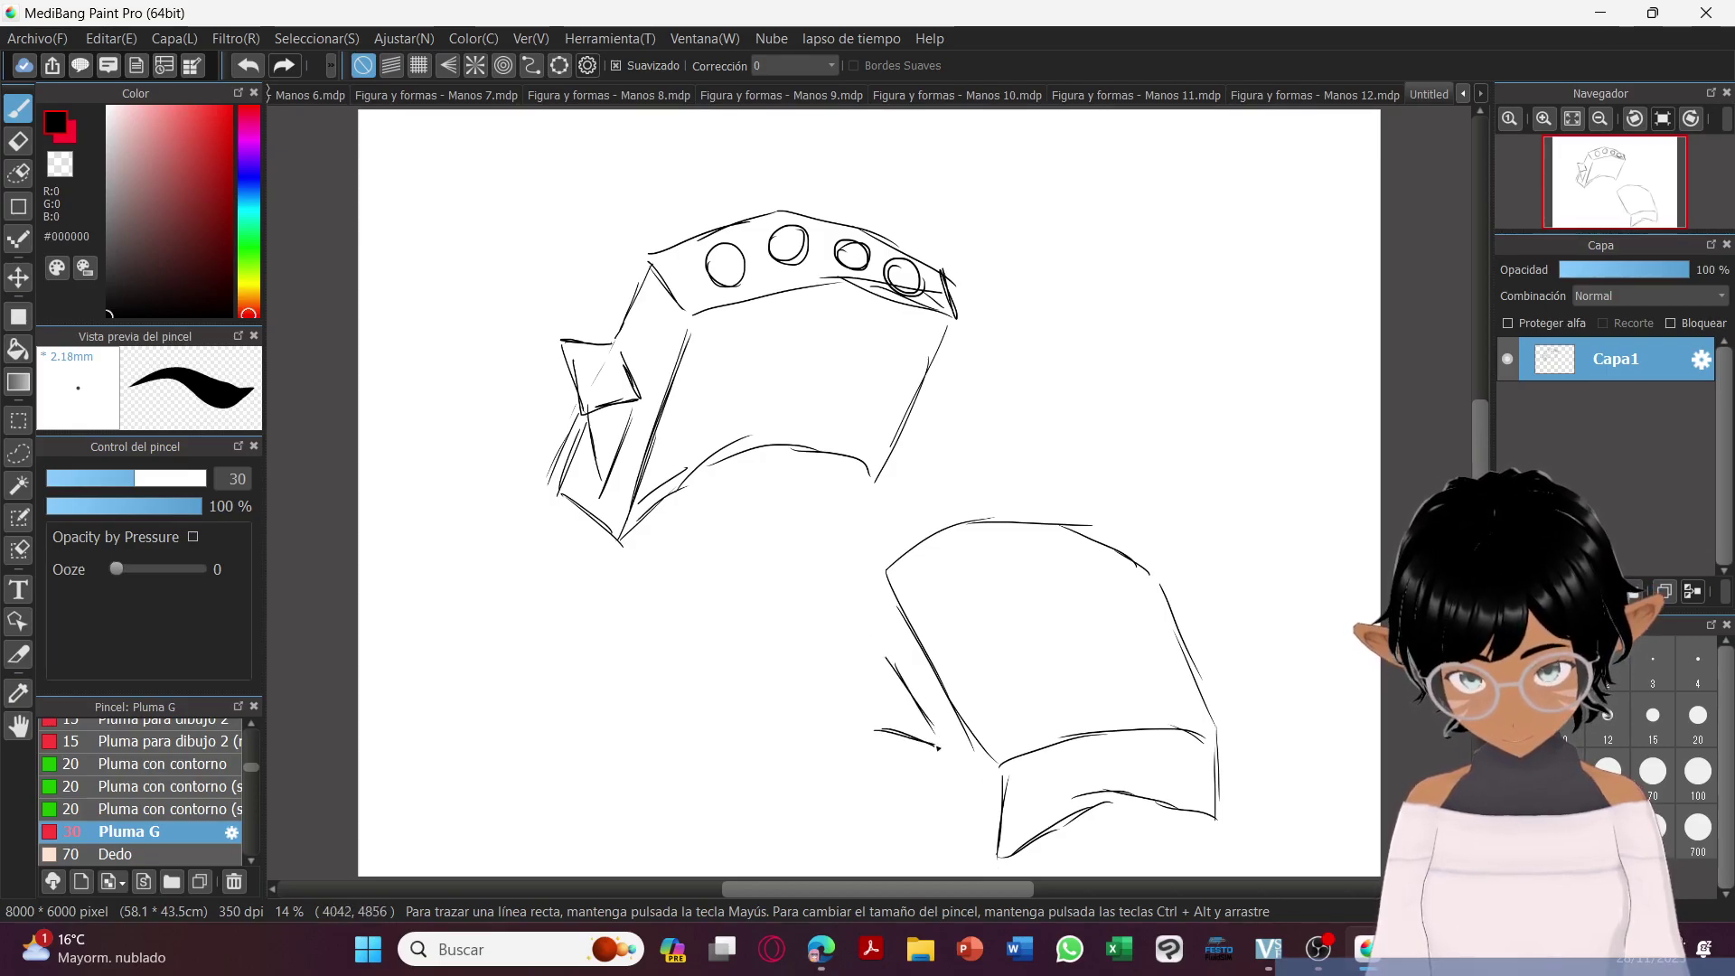
{"action": "left_click_drag", "start_coordinate": [878, 576], "coordinate": [859, 649]}
{"action": "left_click_drag", "start_coordinate": [908, 746], "coordinate": [984, 856]}
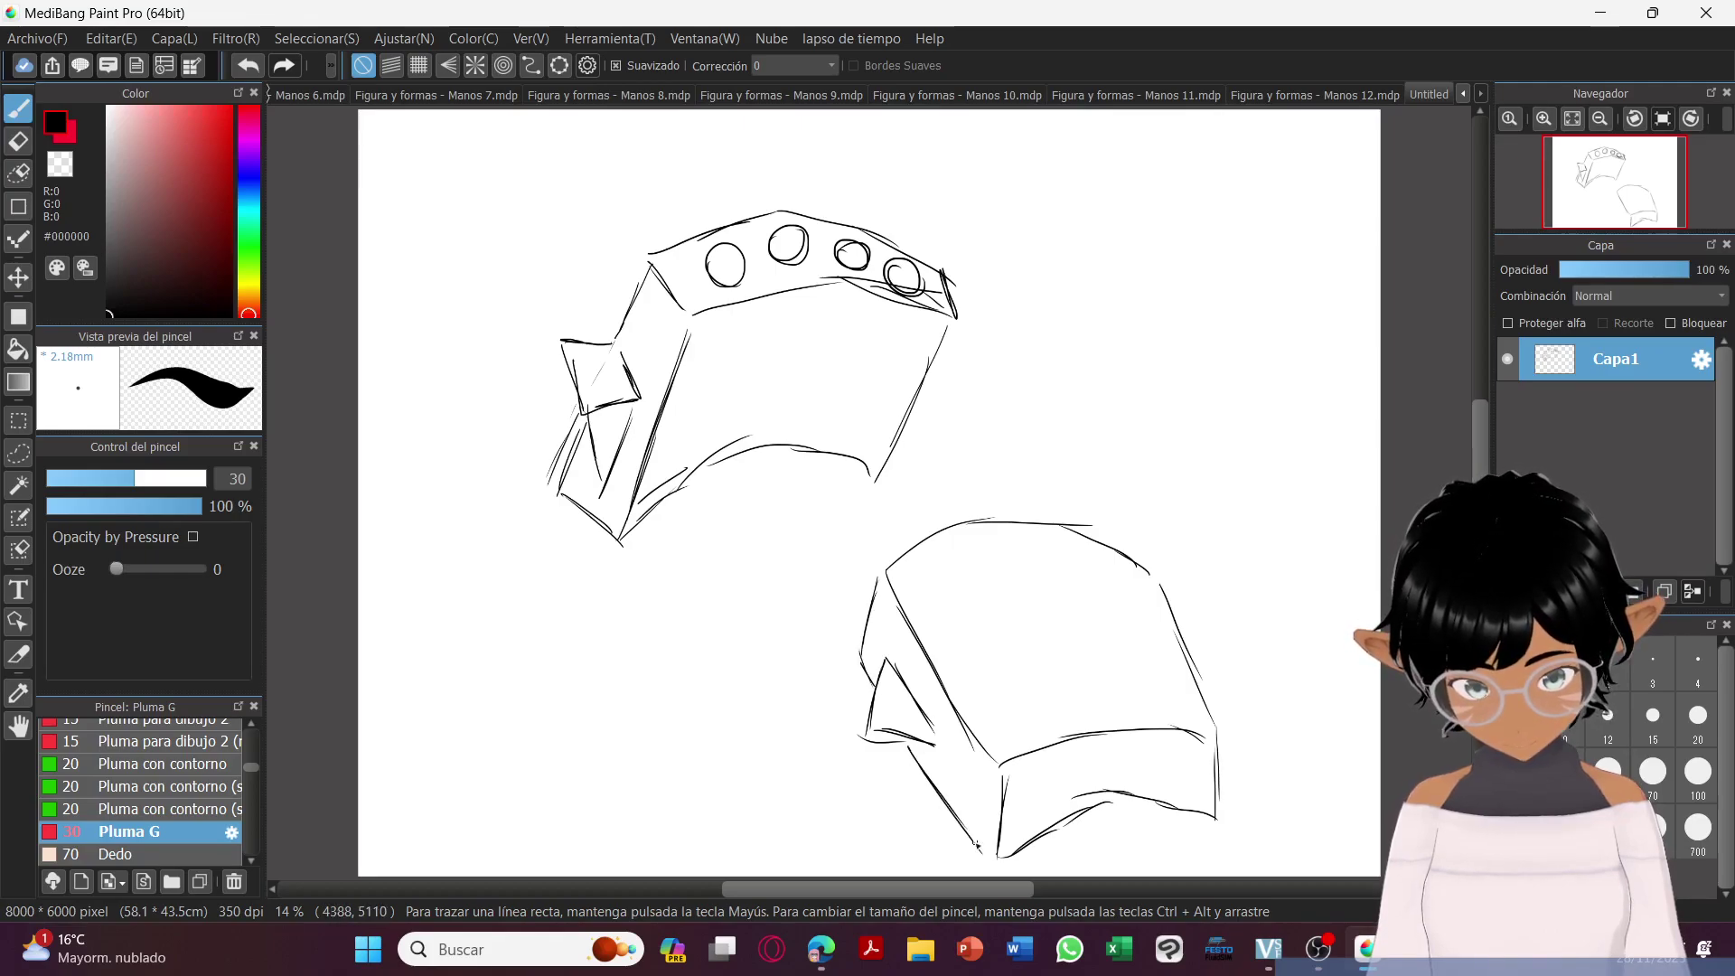
{"action": "mouse_move", "coordinate": [874, 739]}
{"action": "left_mouse_down"}
{"action": "mouse_move", "coordinate": [910, 779]}
{"action": "mouse_move", "coordinate": [889, 776]}
{"action": "mouse_move", "coordinate": [936, 788]}
{"action": "left_mouse_up"}
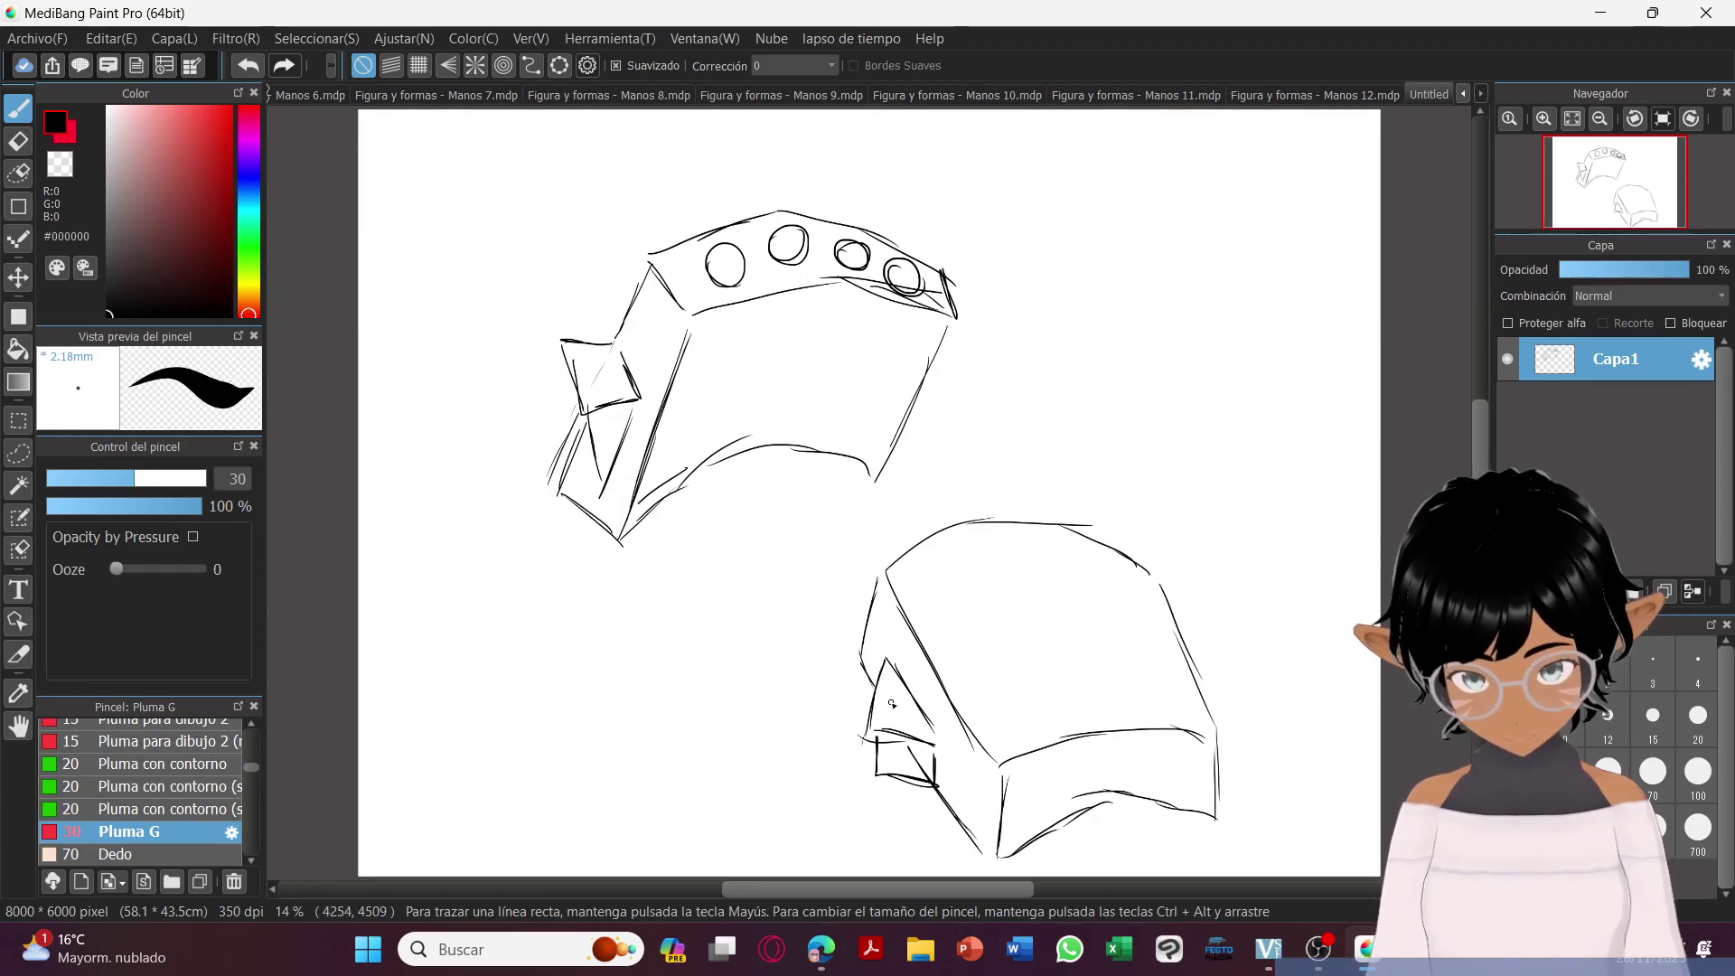
Add cross contours and an upward arrow to the second block's back, and four finger-socket circles on its front face.
{"action": "mouse_move", "coordinate": [936, 667]}
{"action": "left_mouse_down"}
{"action": "mouse_move", "coordinate": [994, 630]}
{"action": "mouse_move", "coordinate": [1080, 615]}
{"action": "mouse_move", "coordinate": [1188, 649]}
{"action": "left_mouse_up"}
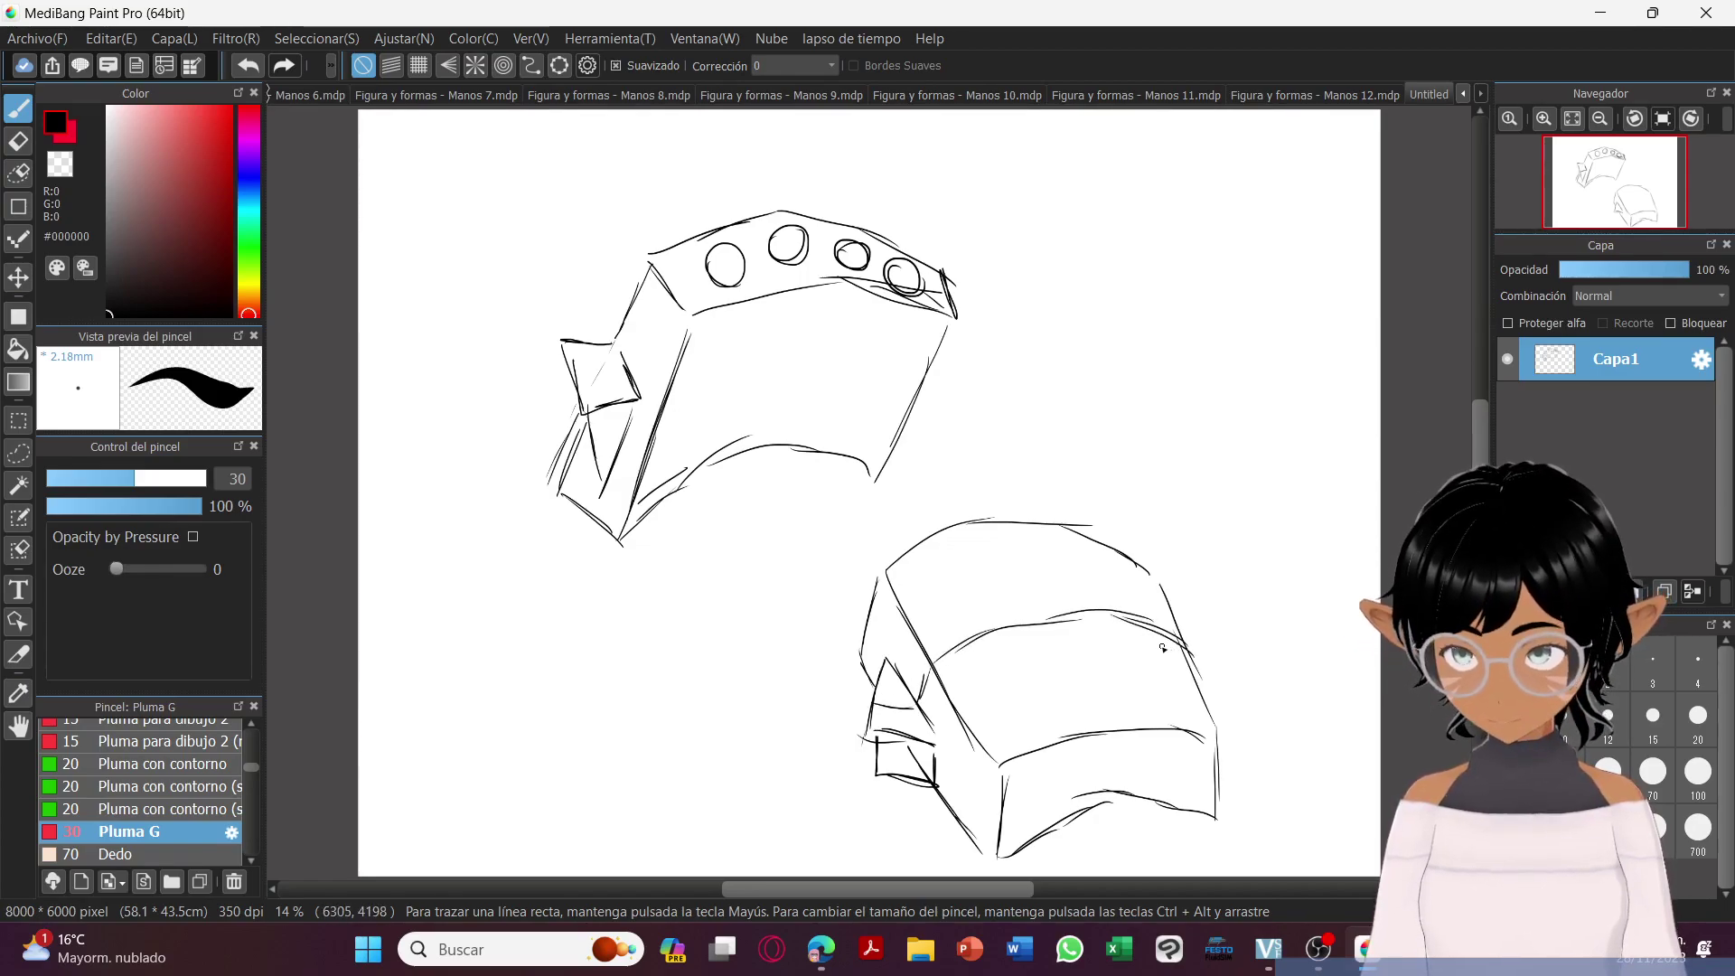
{"action": "mouse_move", "coordinate": [1047, 627]}
{"action": "left_mouse_down"}
{"action": "mouse_move", "coordinate": [1060, 450]}
{"action": "mouse_move", "coordinate": [1058, 502]}
{"action": "mouse_move", "coordinate": [1039, 438]}
{"action": "mouse_move", "coordinate": [1081, 428]}
{"action": "mouse_move", "coordinate": [1083, 444]}
{"action": "mouse_move", "coordinate": [1044, 437]}
{"action": "mouse_move", "coordinate": [1071, 385]}
{"action": "left_mouse_up"}
{"action": "mouse_move", "coordinate": [1060, 631]}
{"action": "left_mouse_down"}
{"action": "mouse_move", "coordinate": [1109, 723]}
{"action": "mouse_move", "coordinate": [1094, 687]}
{"action": "mouse_move", "coordinate": [1093, 787]}
{"action": "mouse_move", "coordinate": [1053, 782]}
{"action": "left_mouse_up"}
{"action": "left_click_drag", "start_coordinate": [1159, 764], "coordinate": [1201, 775]}
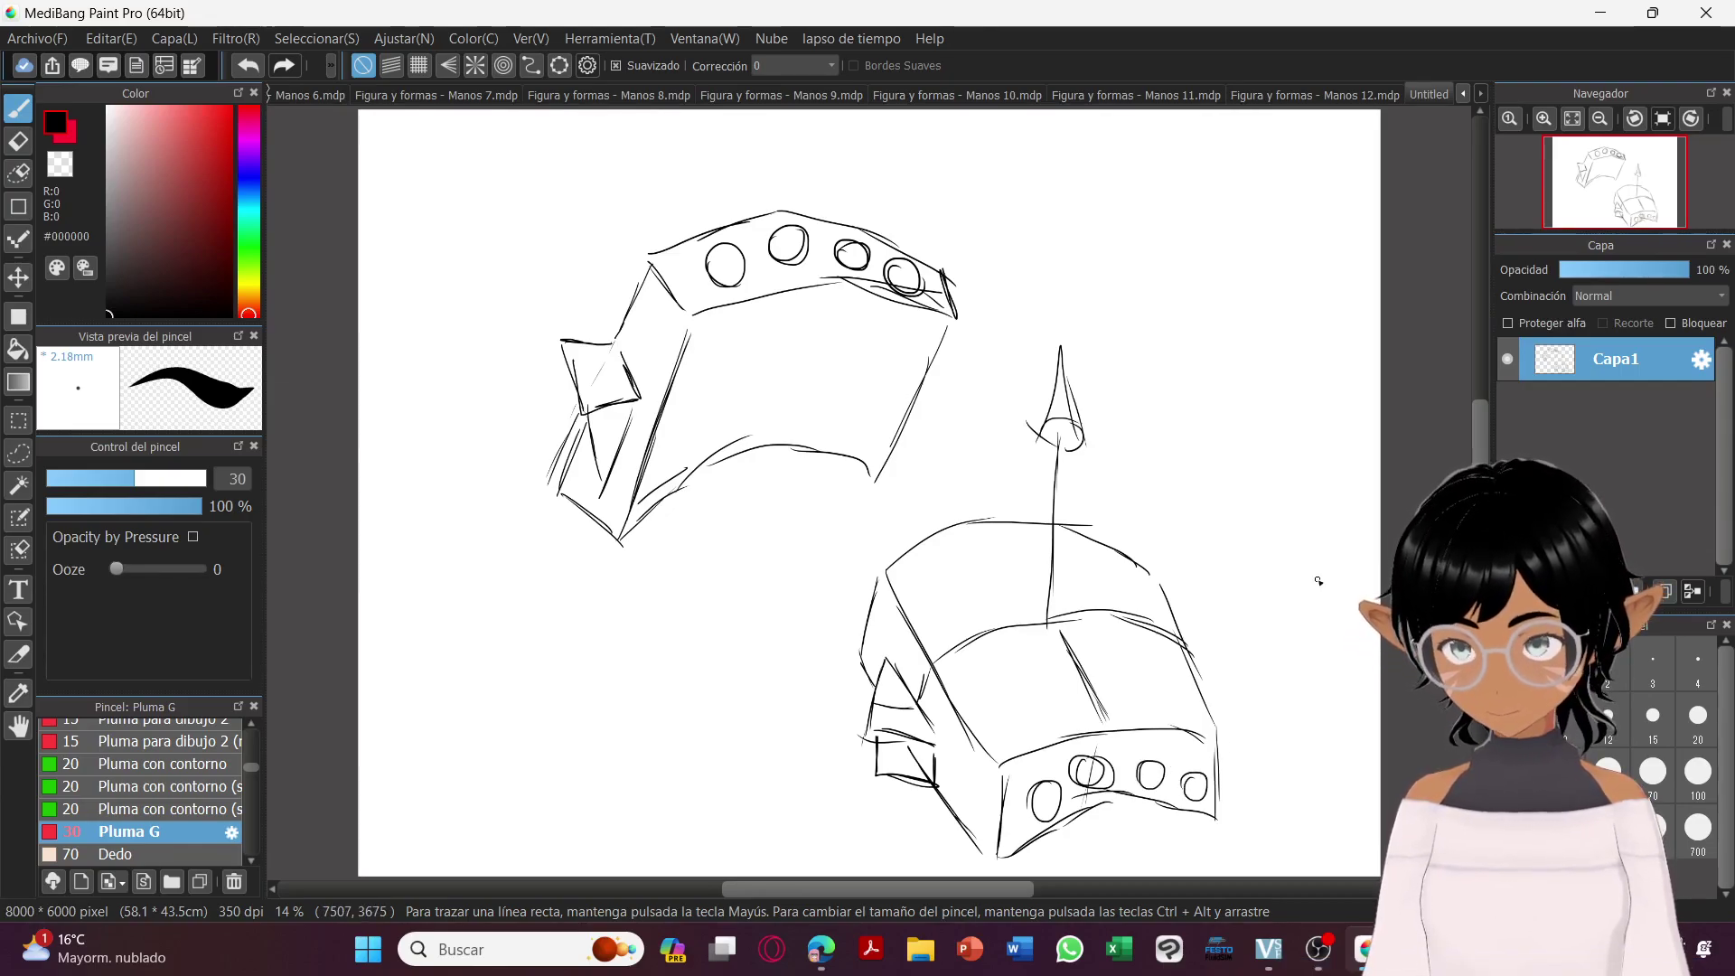
Start a third palm block in the canvas's lower left area by drawing its angular side plane and narrow front edge.
{"action": "mouse_move", "coordinate": [461, 696]}
{"action": "left_mouse_down"}
{"action": "mouse_move", "coordinate": [576, 713]}
{"action": "mouse_move", "coordinate": [642, 798]}
{"action": "left_mouse_up"}
{"action": "left_click_drag", "start_coordinate": [607, 714], "coordinate": [670, 809]}
{"action": "mouse_move", "coordinate": [460, 699]}
{"action": "left_mouse_down"}
{"action": "mouse_move", "coordinate": [435, 742]}
{"action": "mouse_move", "coordinate": [494, 793]}
{"action": "mouse_move", "coordinate": [442, 756]}
{"action": "mouse_move", "coordinate": [629, 867]}
{"action": "left_mouse_up"}
{"action": "mouse_move", "coordinate": [664, 800]}
{"action": "left_mouse_down"}
{"action": "mouse_move", "coordinate": [631, 864]}
{"action": "mouse_move", "coordinate": [739, 817]}
{"action": "left_mouse_up"}
{"action": "left_click_drag", "start_coordinate": [653, 869], "coordinate": [772, 780]}
{"action": "mouse_move", "coordinate": [670, 805]}
{"action": "left_mouse_down"}
{"action": "mouse_move", "coordinate": [724, 779]}
{"action": "mouse_move", "coordinate": [680, 809]}
{"action": "mouse_move", "coordinate": [786, 738]}
{"action": "left_mouse_up"}
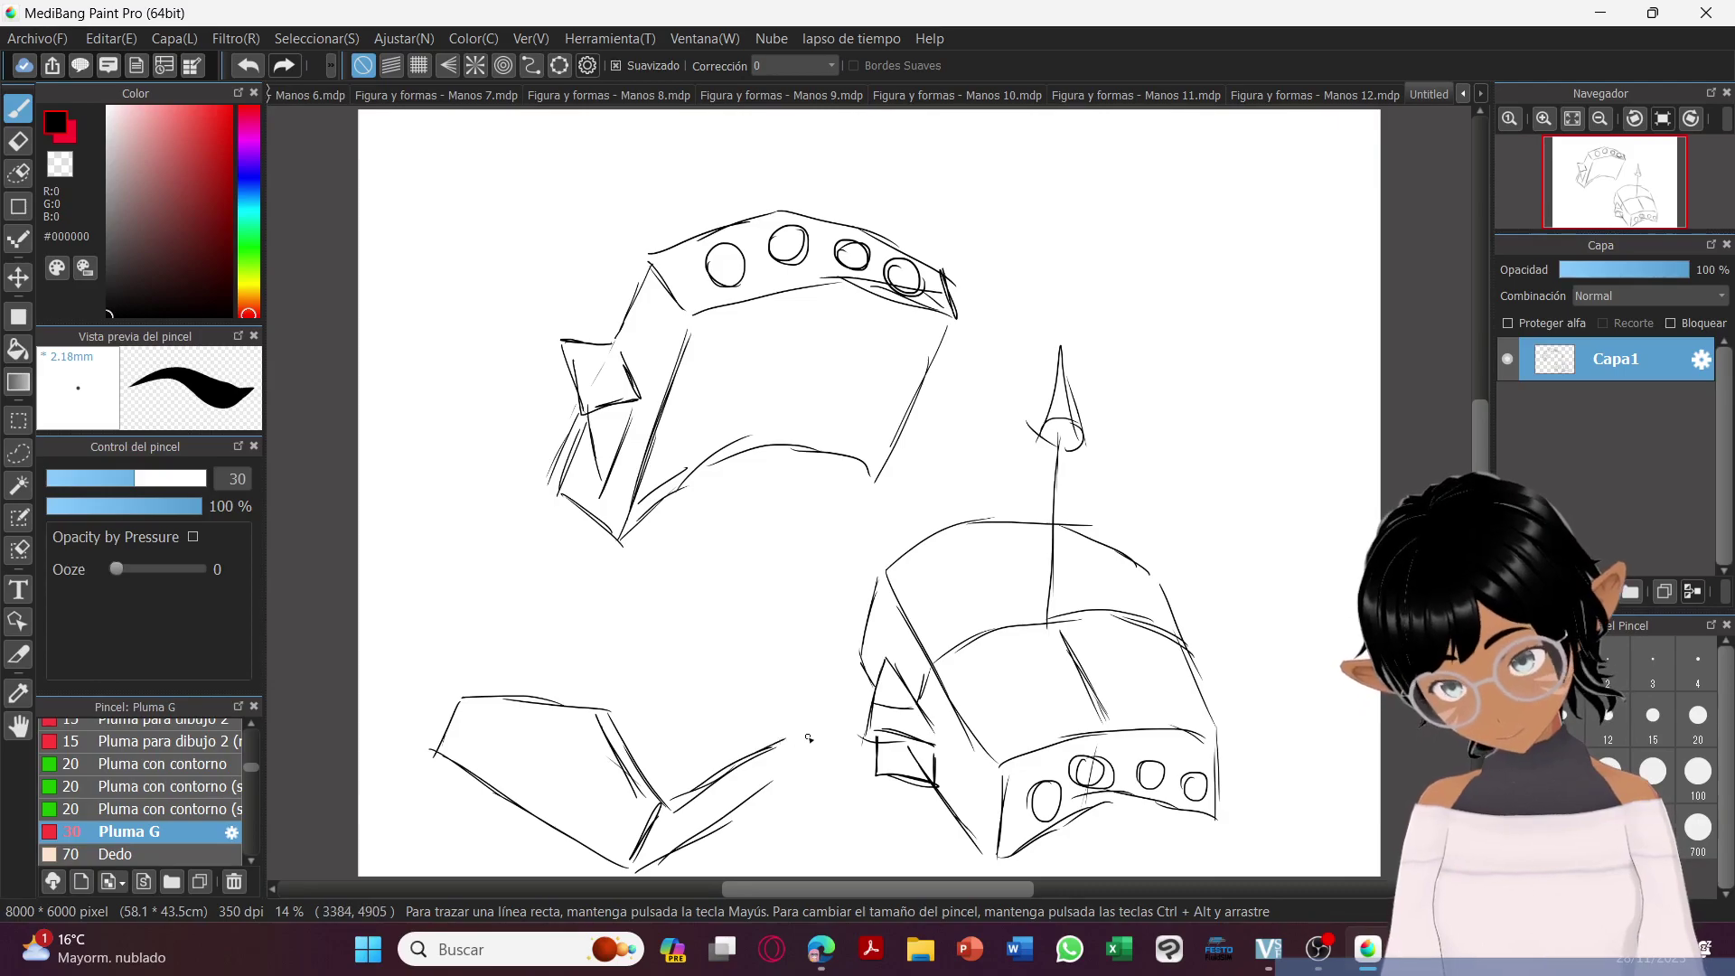
Draw a small crossed box on the third block's front edge and darken the thumb box lines on the upper block.
{"action": "left_click_drag", "start_coordinate": [664, 803], "coordinate": [747, 748]}
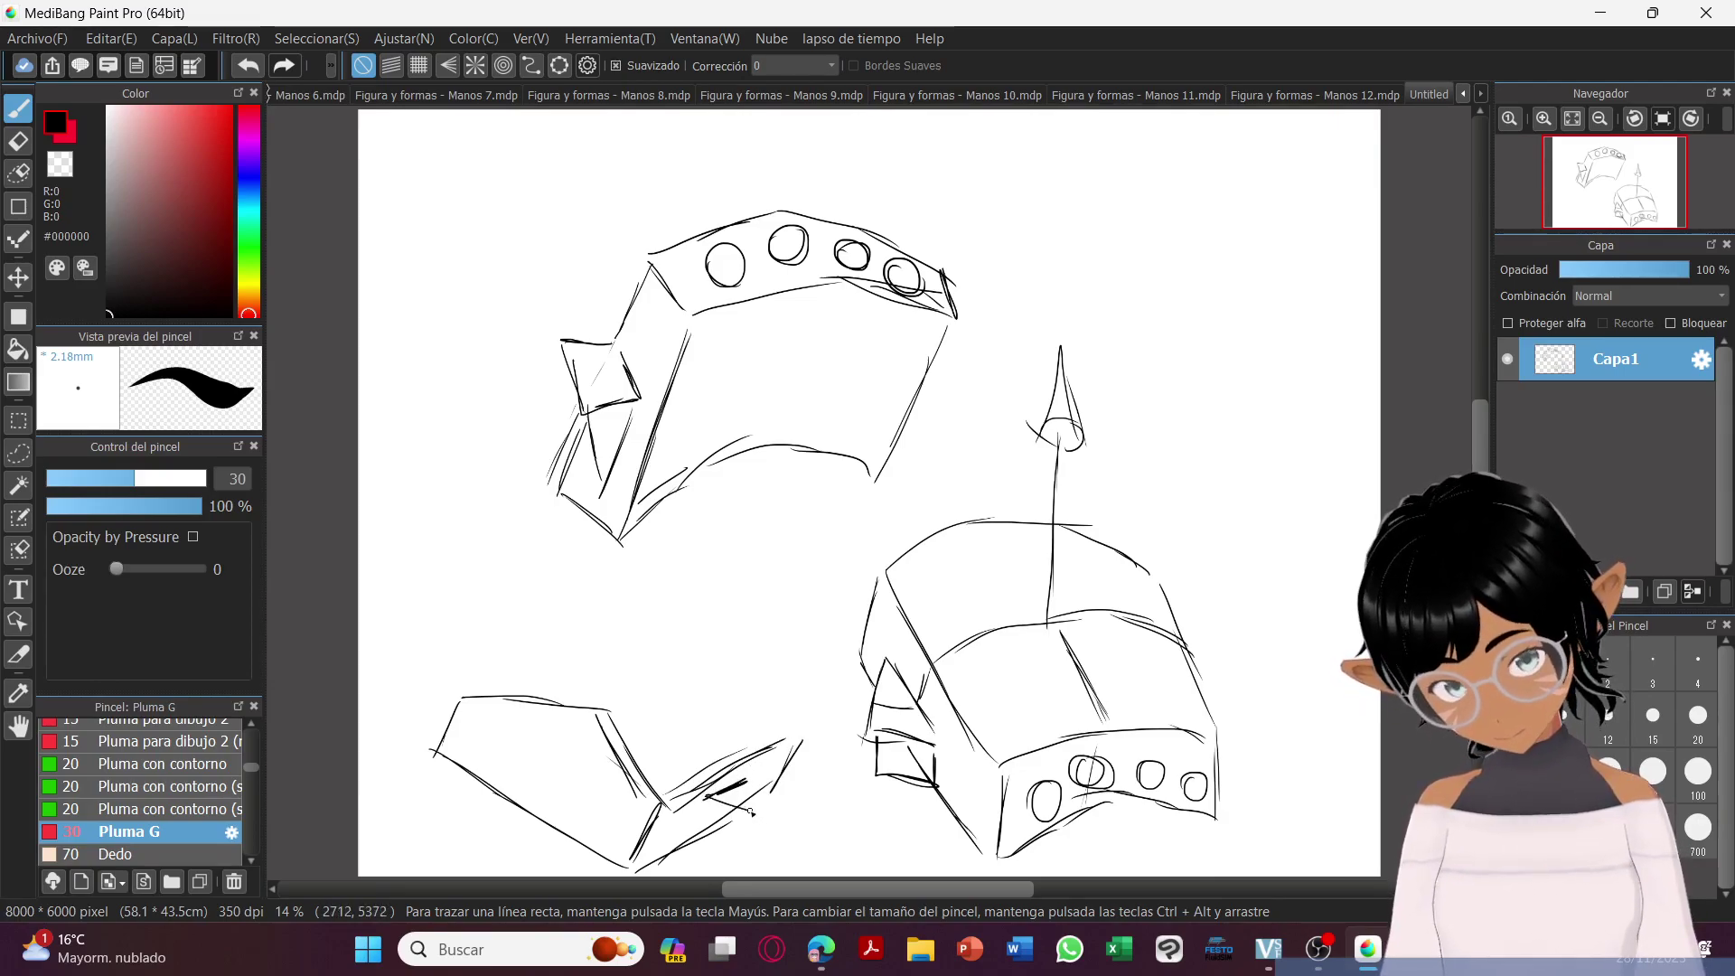
{"action": "mouse_move", "coordinate": [755, 787]}
{"action": "left_mouse_down"}
{"action": "mouse_move", "coordinate": [708, 799]}
{"action": "mouse_move", "coordinate": [697, 839]}
{"action": "left_mouse_up"}
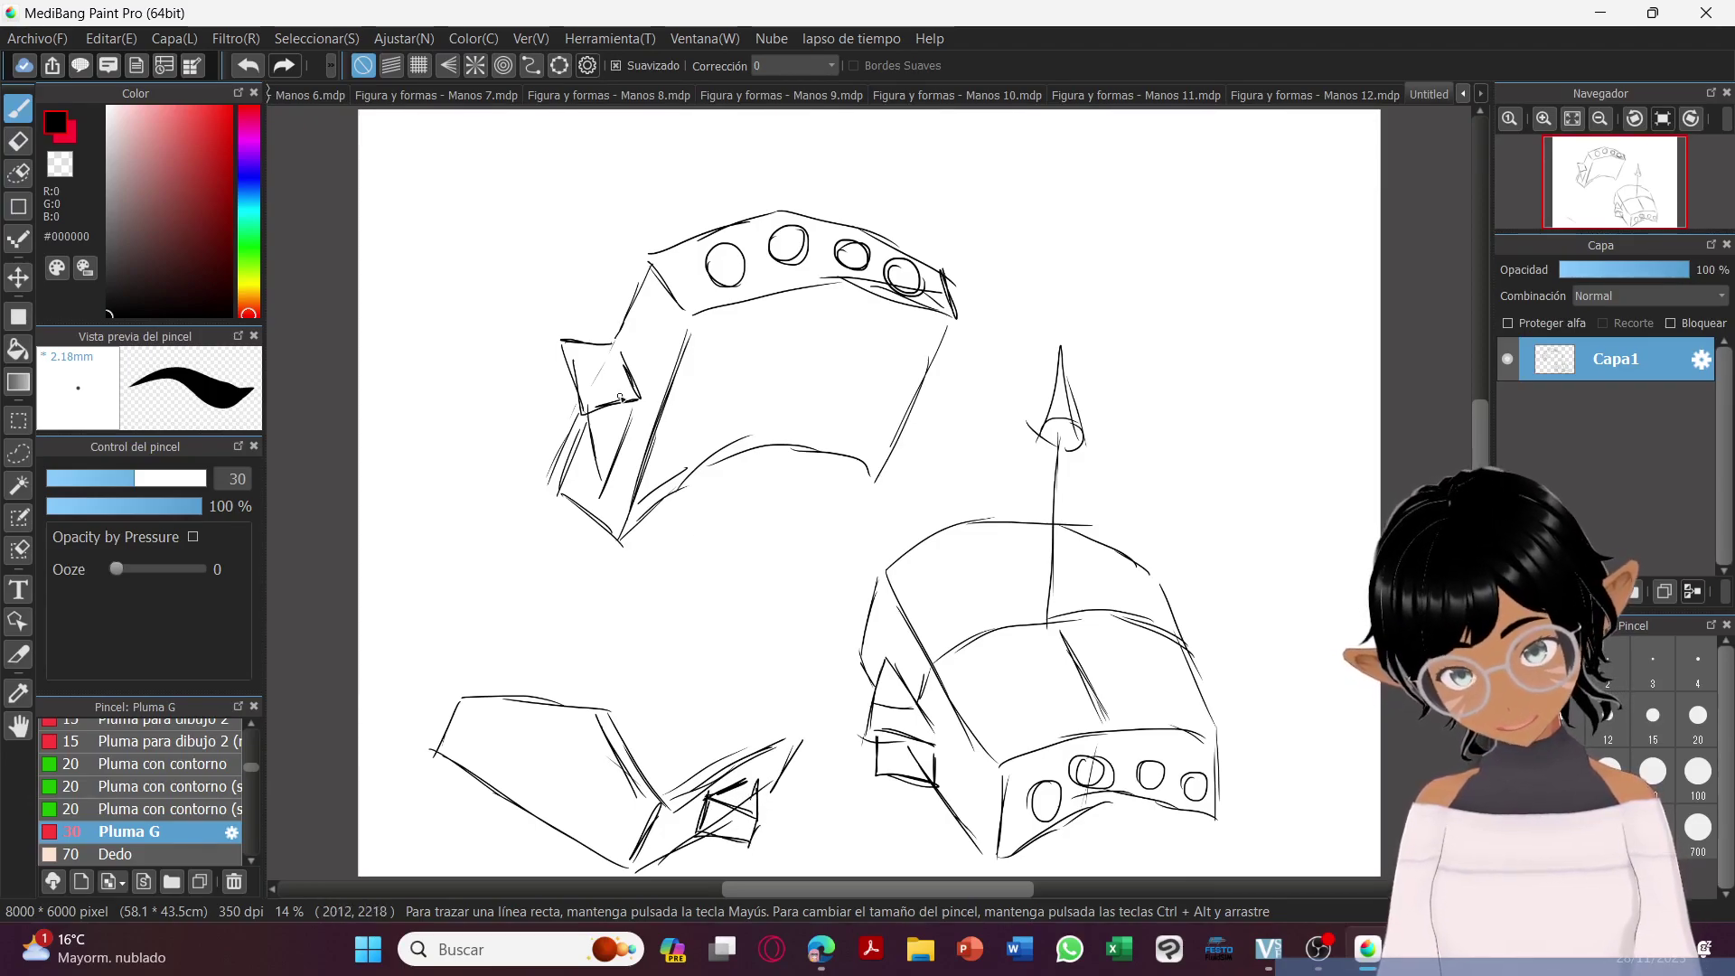
{"action": "left_click_drag", "start_coordinate": [611, 471], "coordinate": [576, 407]}
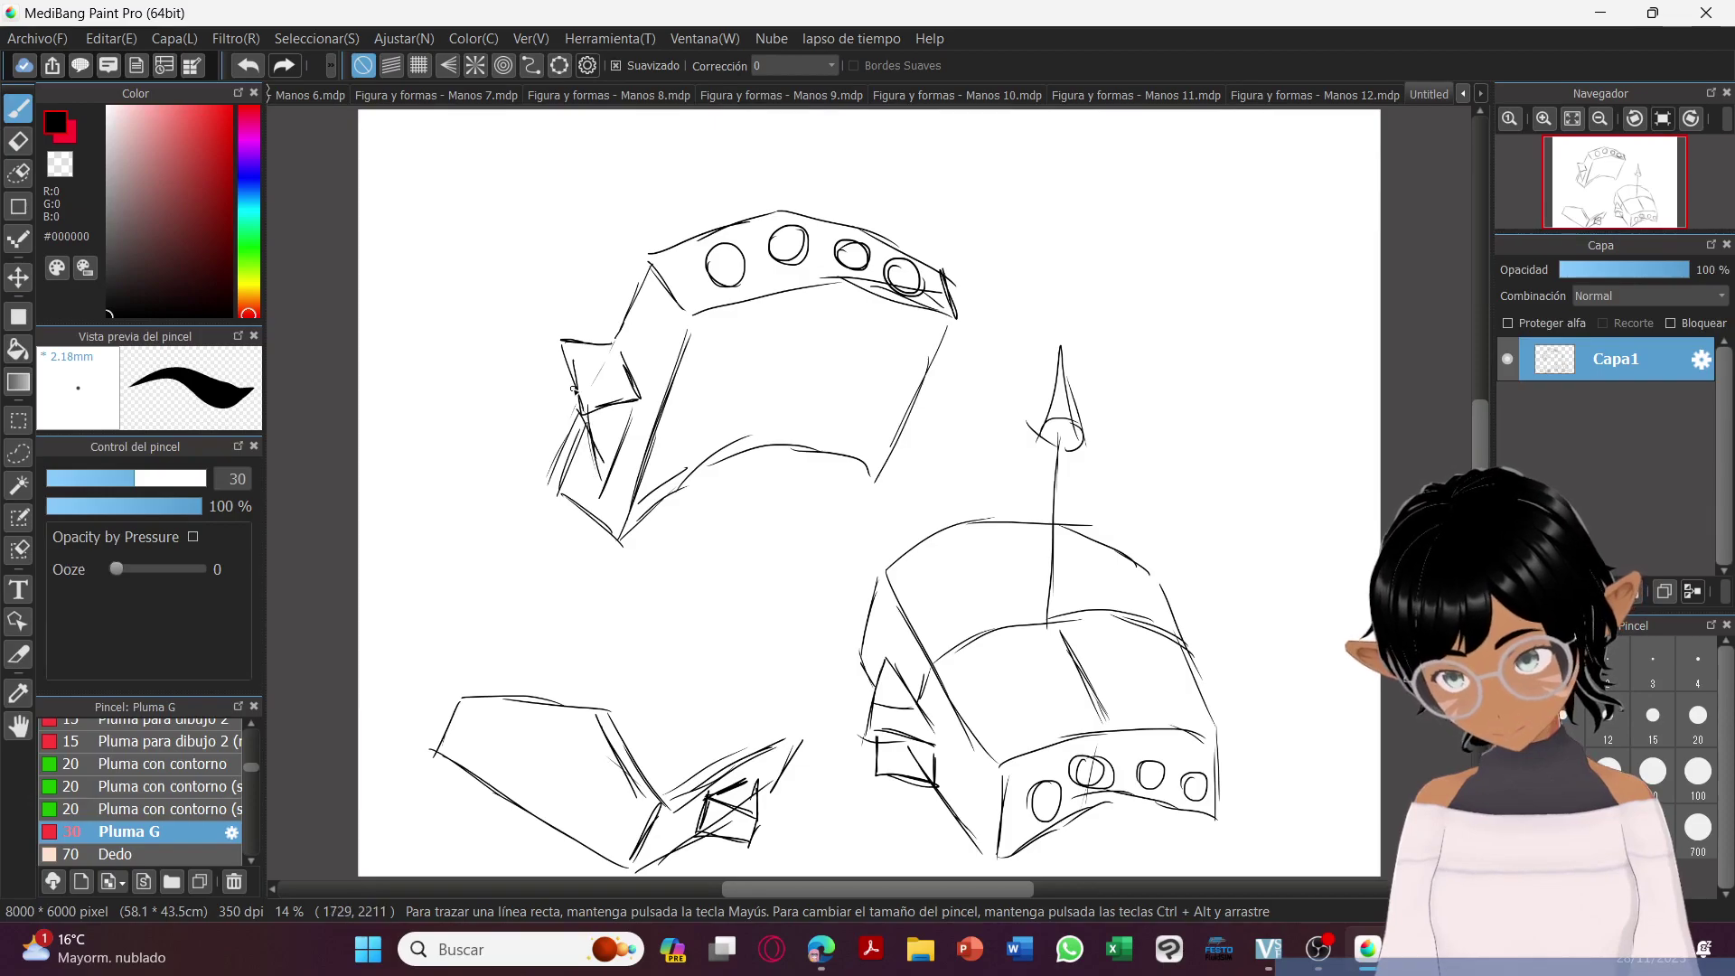
{"action": "left_click_drag", "start_coordinate": [560, 346], "coordinate": [587, 458]}
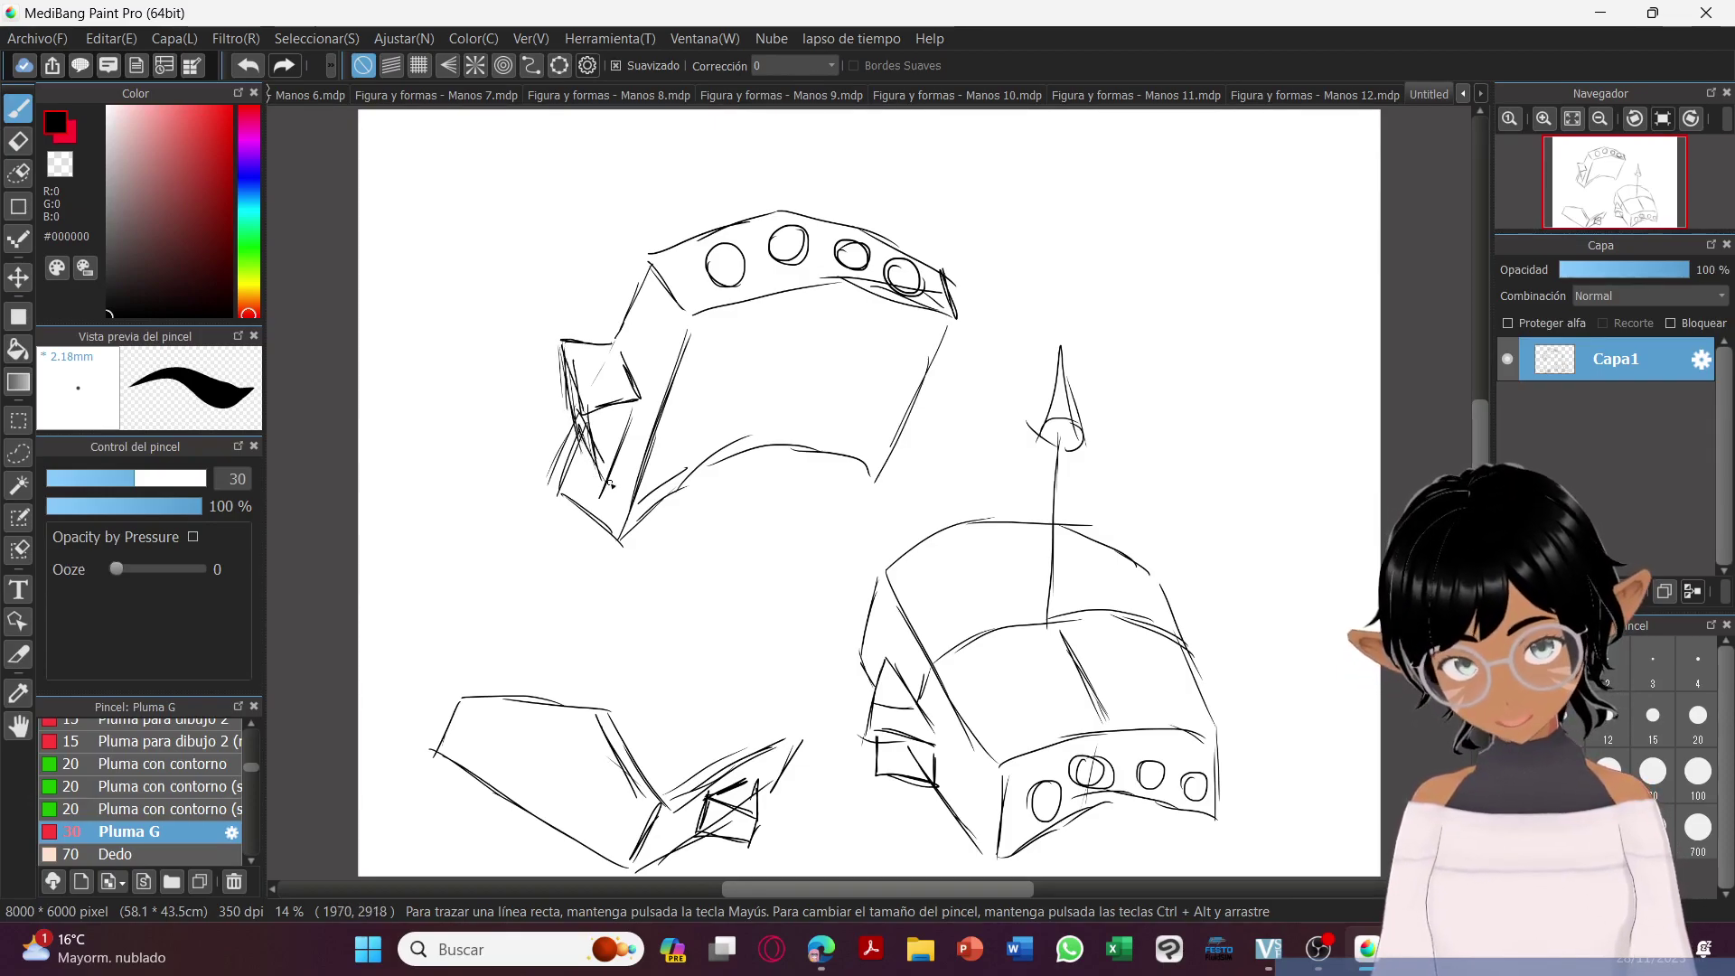
Close the third block with its top plane and rounded far edge, then add the thumb wedge and reinforced lower edge on its side.
{"action": "left_click_drag", "start_coordinate": [635, 709], "coordinate": [766, 653]}
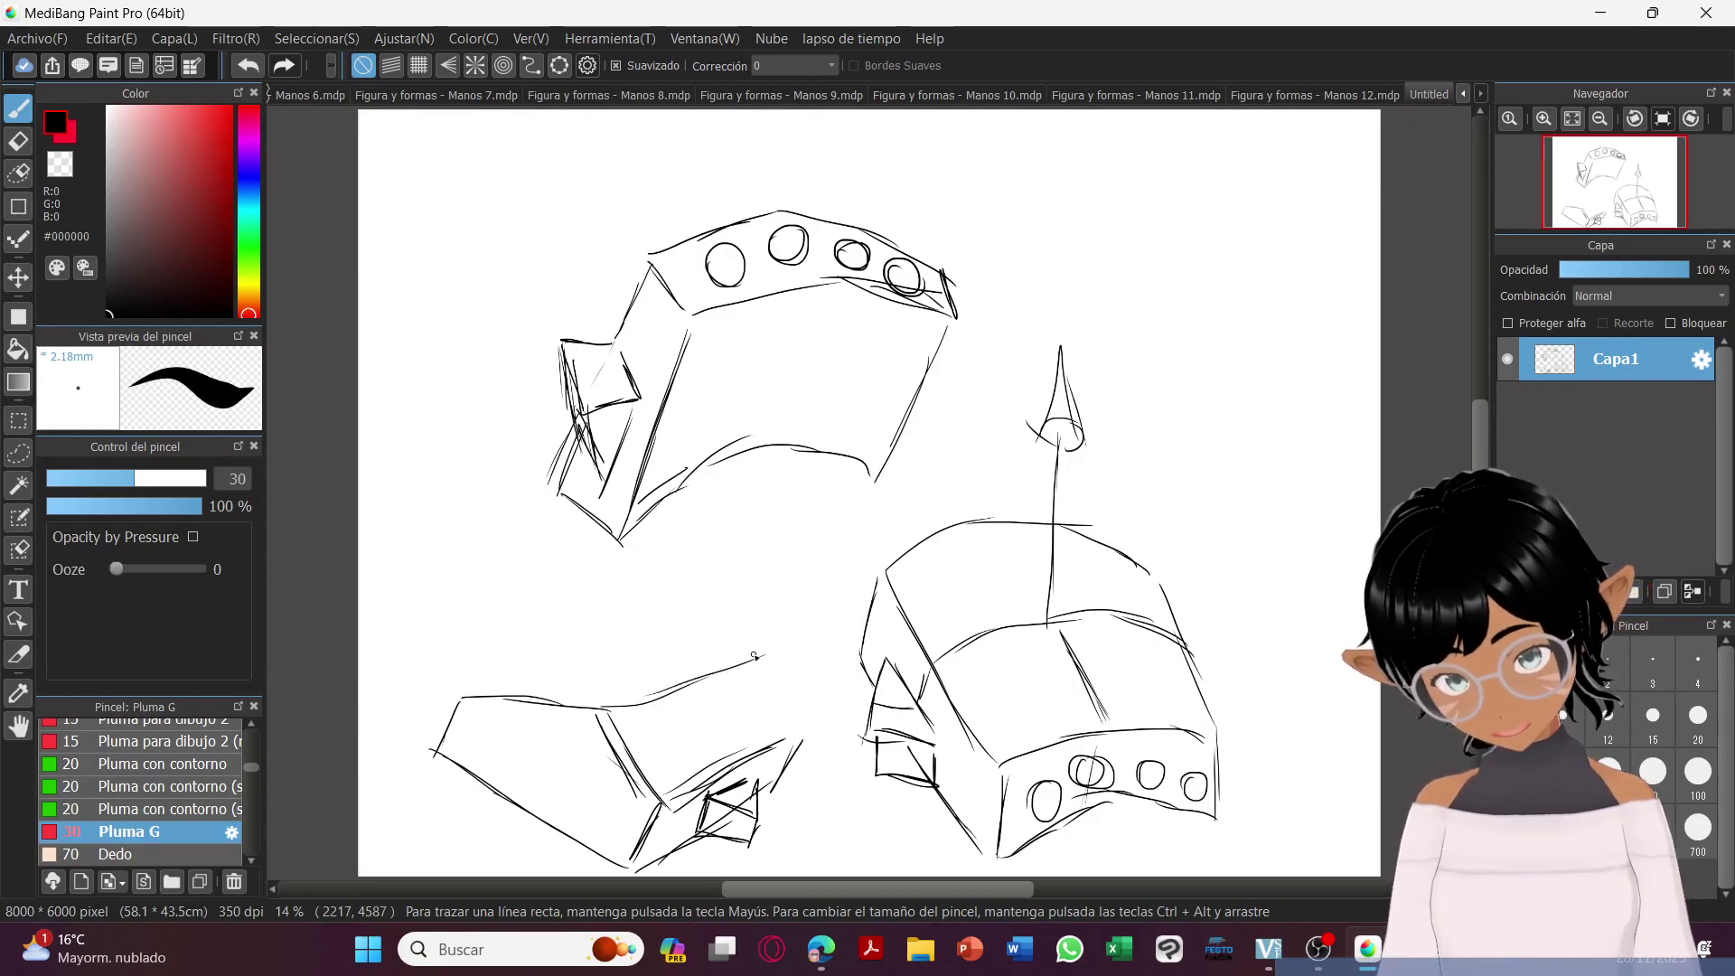
{"action": "mouse_move", "coordinate": [470, 685]}
{"action": "left_mouse_down"}
{"action": "mouse_move", "coordinate": [648, 639]}
{"action": "mouse_move", "coordinate": [661, 618]}
{"action": "mouse_move", "coordinate": [721, 618]}
{"action": "mouse_move", "coordinate": [763, 654]}
{"action": "mouse_move", "coordinate": [799, 752]}
{"action": "left_mouse_up"}
{"action": "left_click_drag", "start_coordinate": [768, 664], "coordinate": [793, 727]}
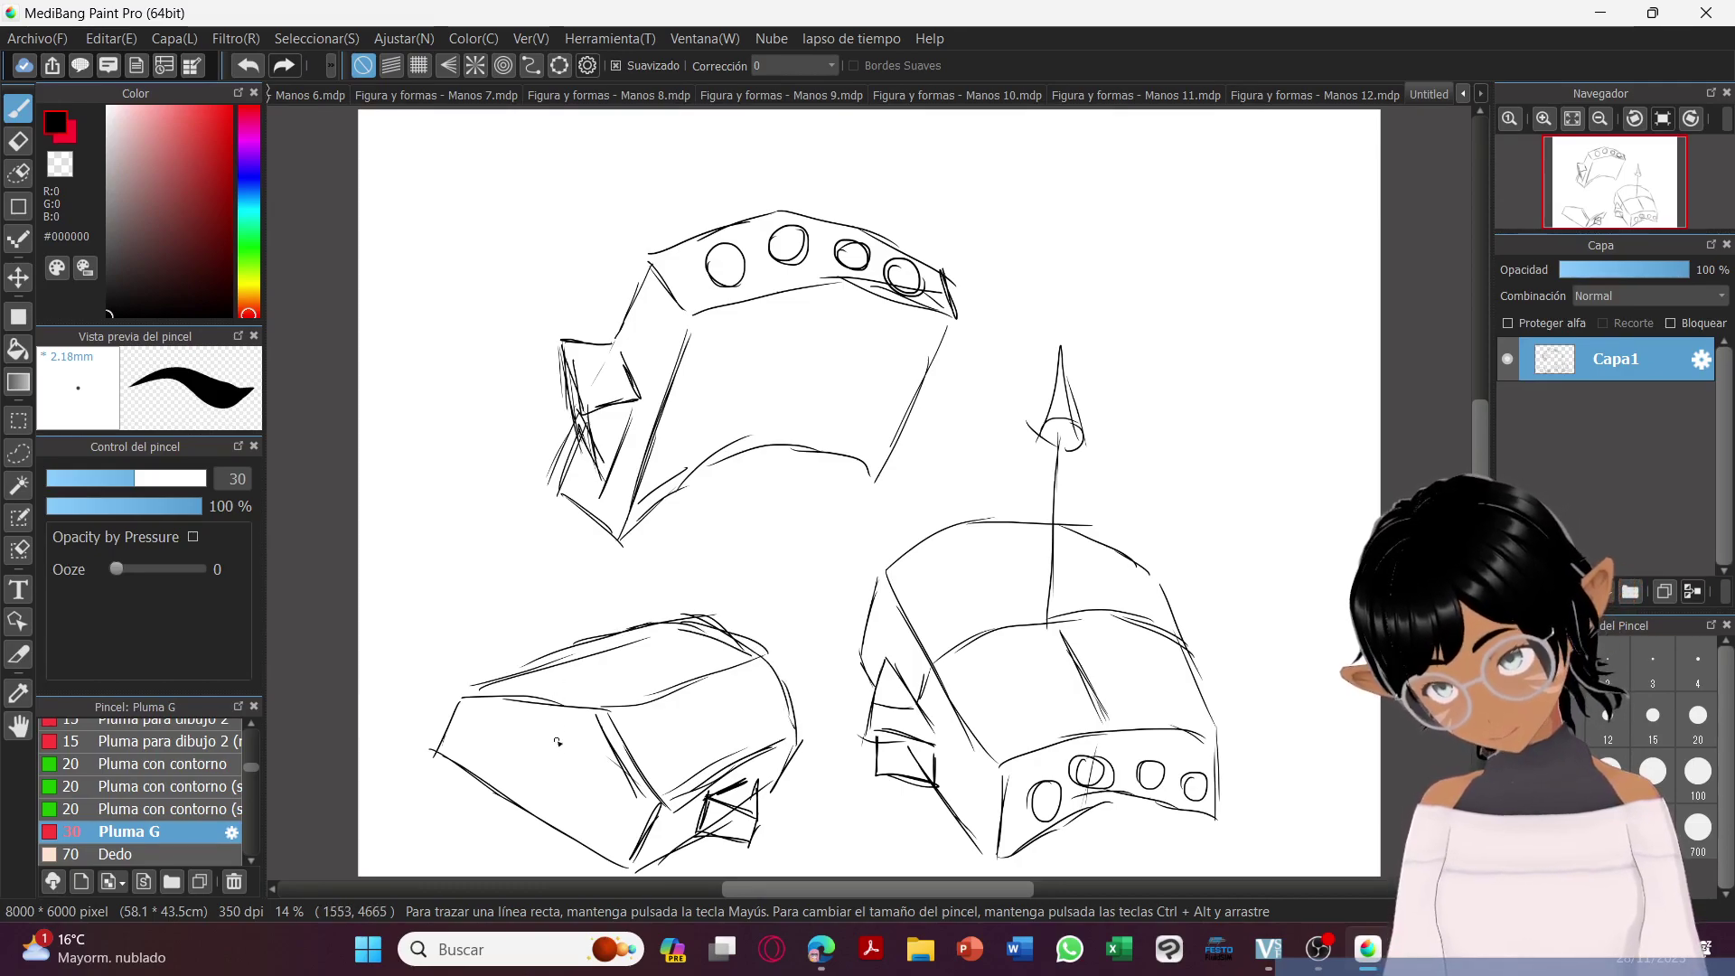
{"action": "left_click_drag", "start_coordinate": [600, 712], "coordinate": [526, 822]}
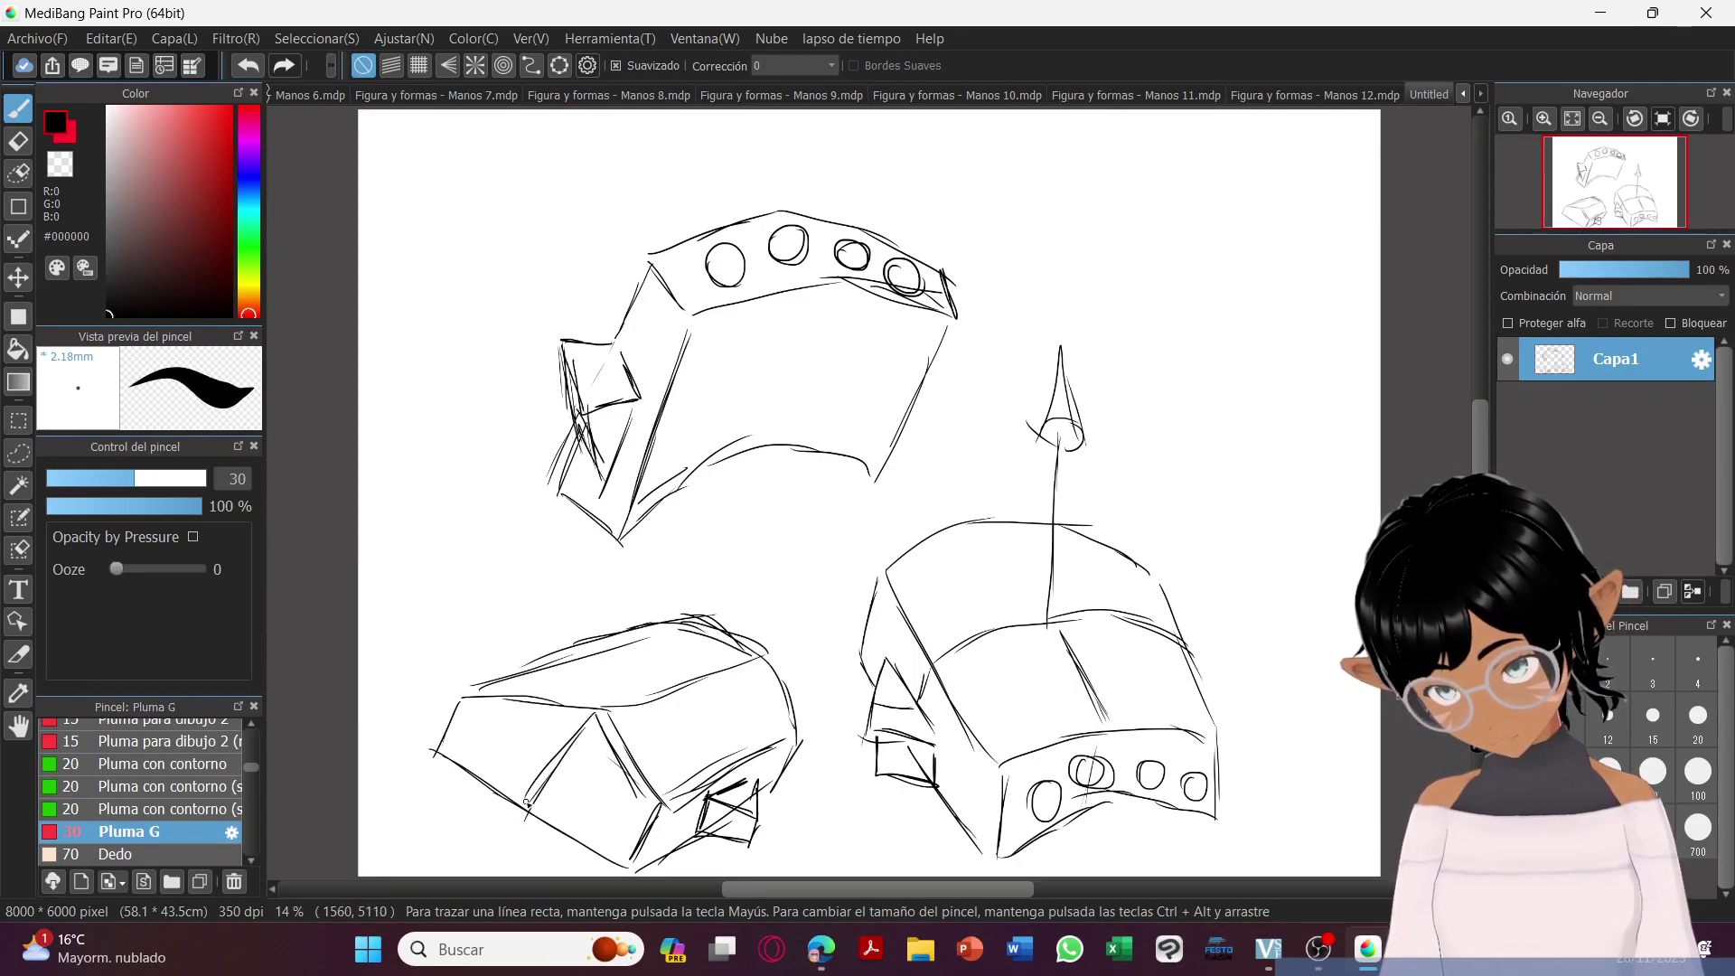
{"action": "left_click_drag", "start_coordinate": [442, 739], "coordinate": [615, 854]}
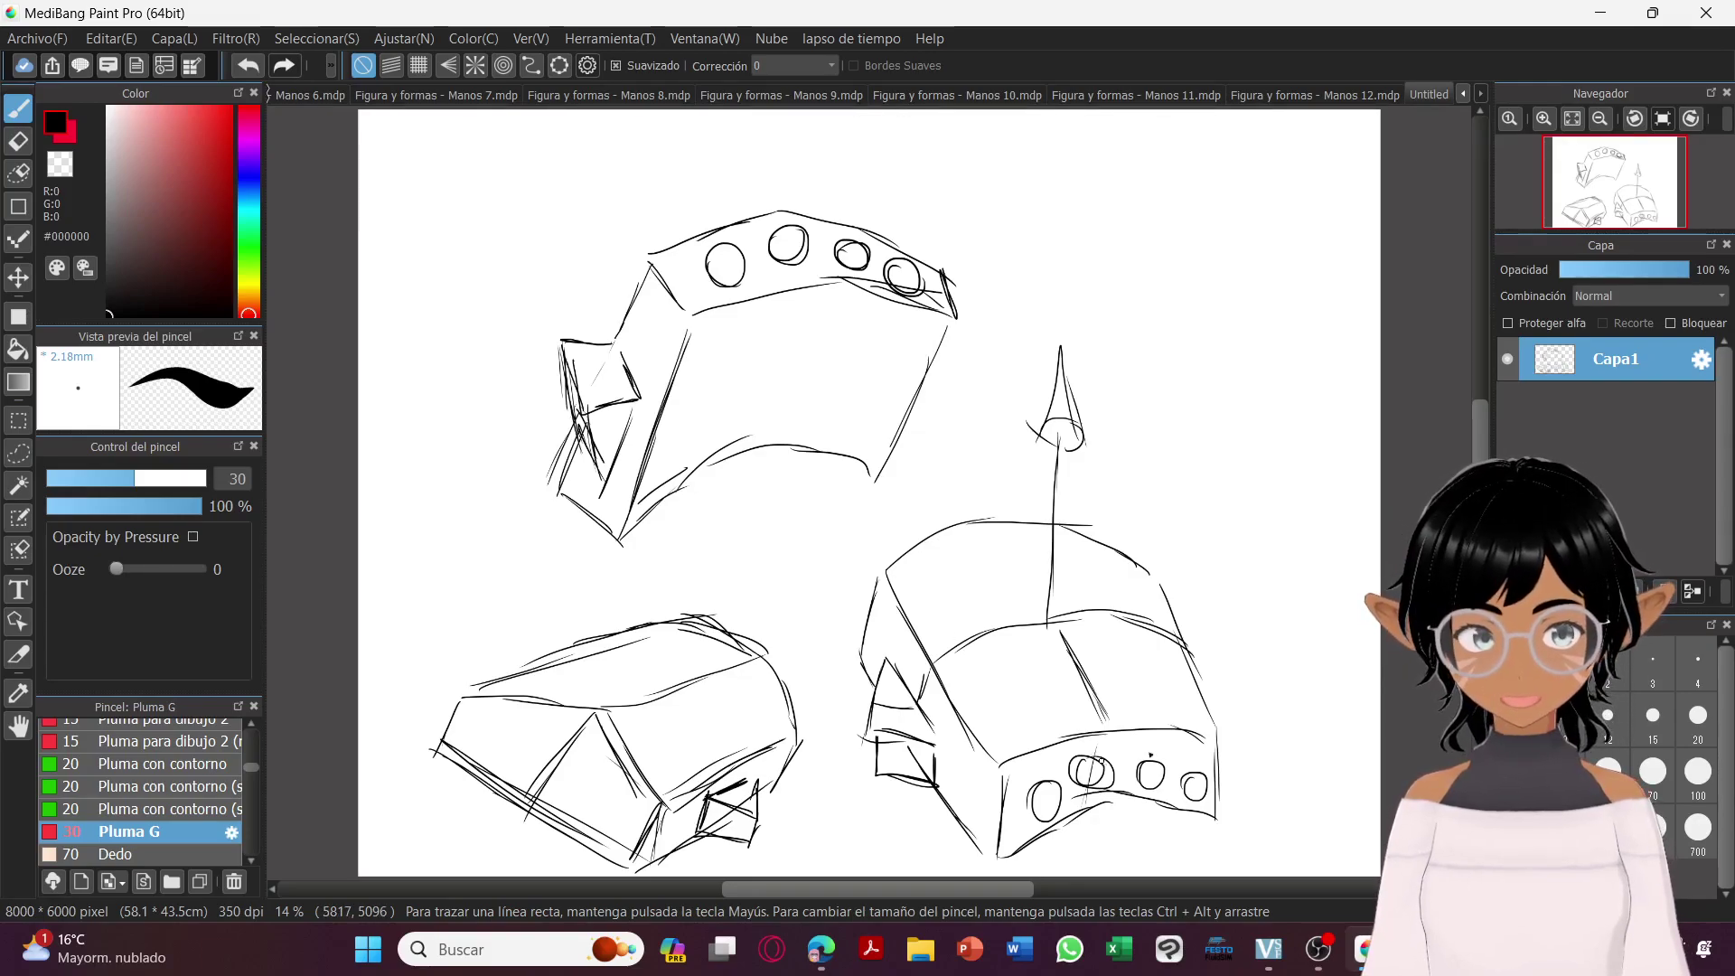
Check the stream and its chat in OBS, and return to MediBang Paint Pro.
{"action": "left_click", "coordinate": [1317, 950]}
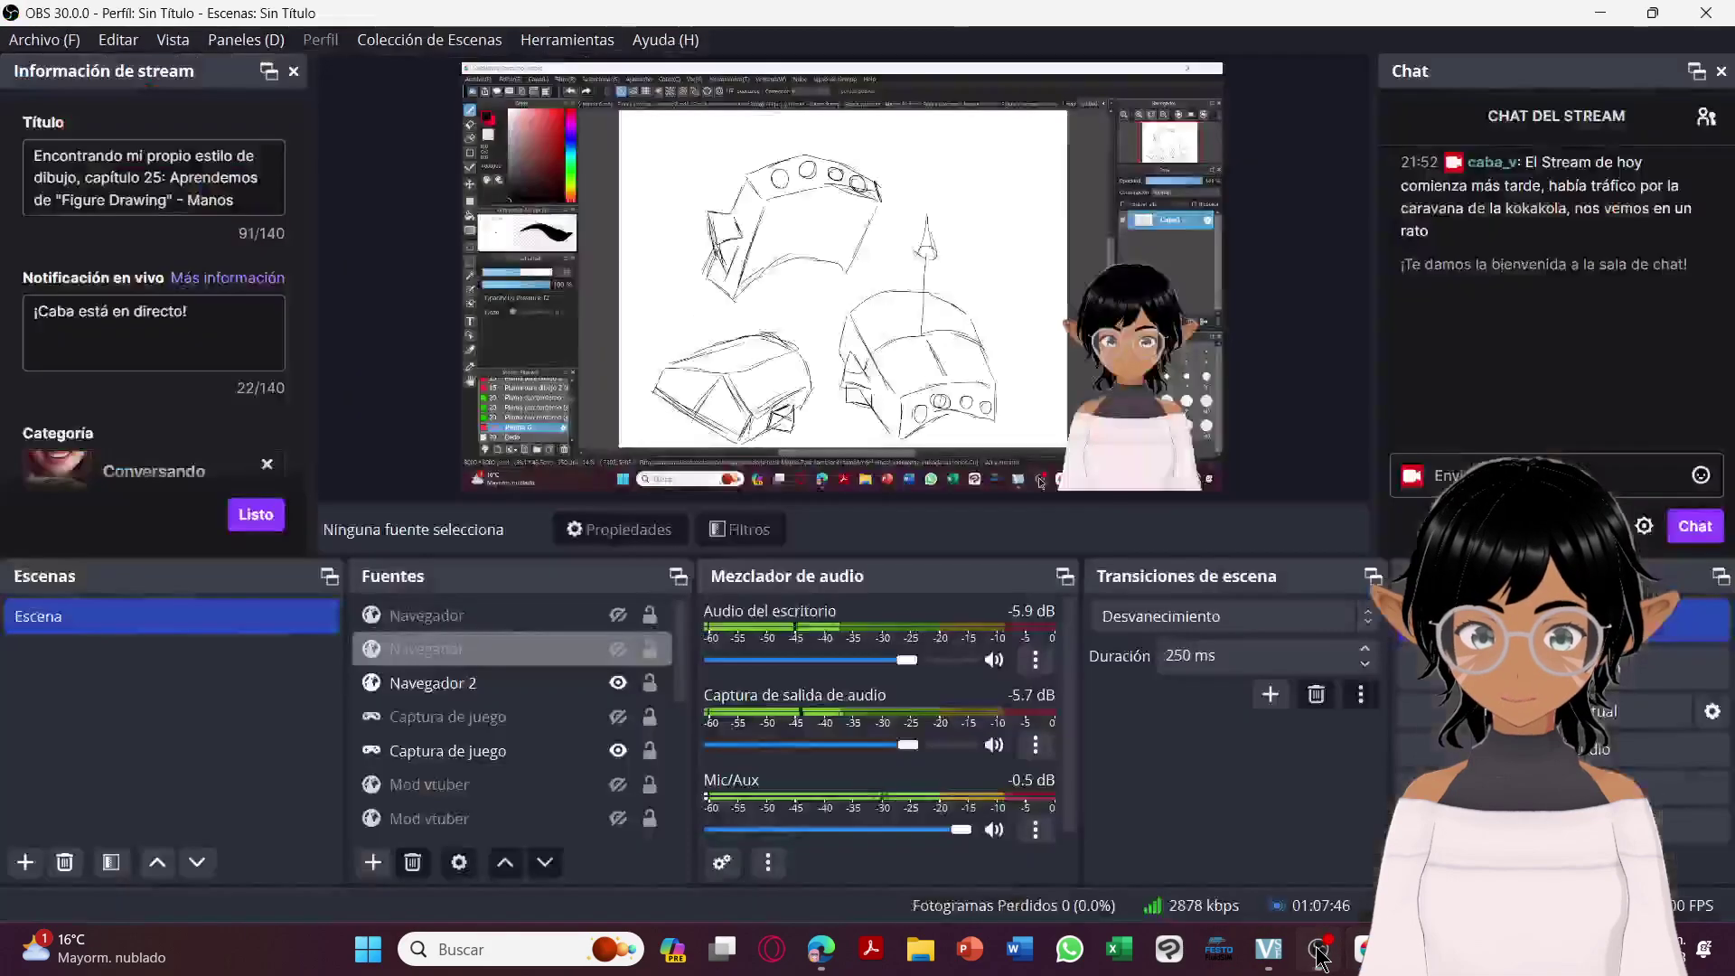
{"action": "left_click", "coordinate": [1317, 951]}
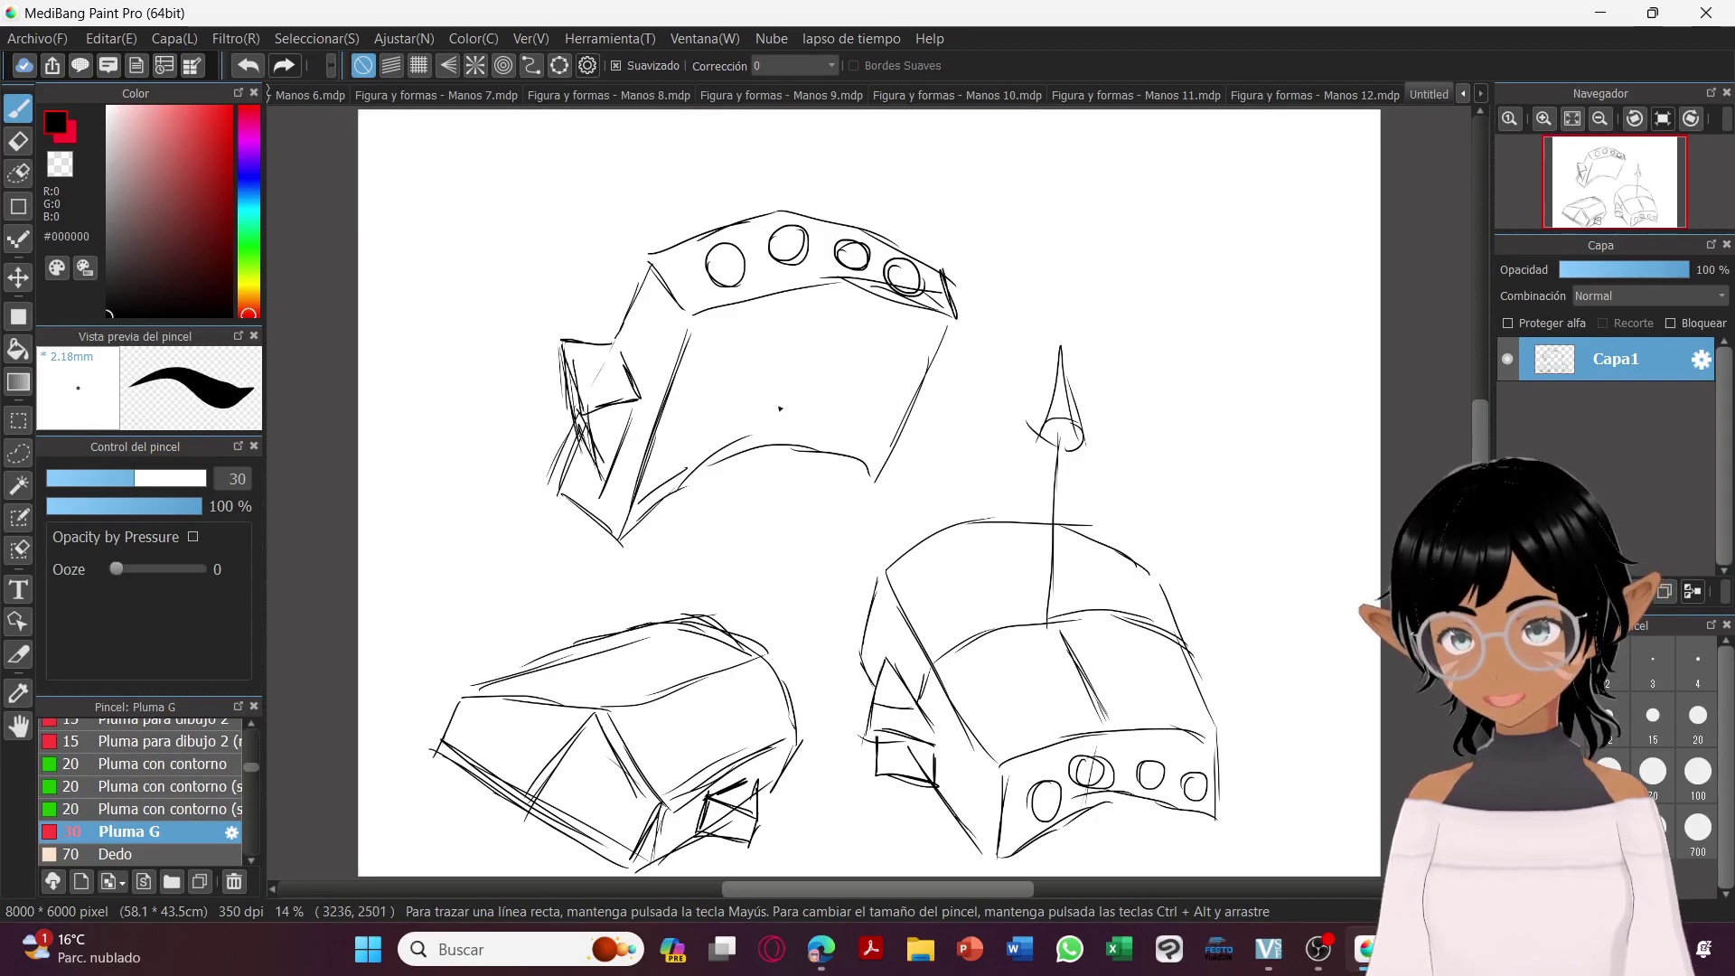
Draw a rounded hollow in the upper block's palm, with contour lines running out from it to the block's edges.
{"action": "mouse_move", "coordinate": [793, 336]}
{"action": "left_mouse_down"}
{"action": "mouse_move", "coordinate": [832, 358]}
{"action": "mouse_move", "coordinate": [777, 373]}
{"action": "mouse_move", "coordinate": [789, 347]}
{"action": "mouse_move", "coordinate": [773, 377]}
{"action": "left_mouse_up"}
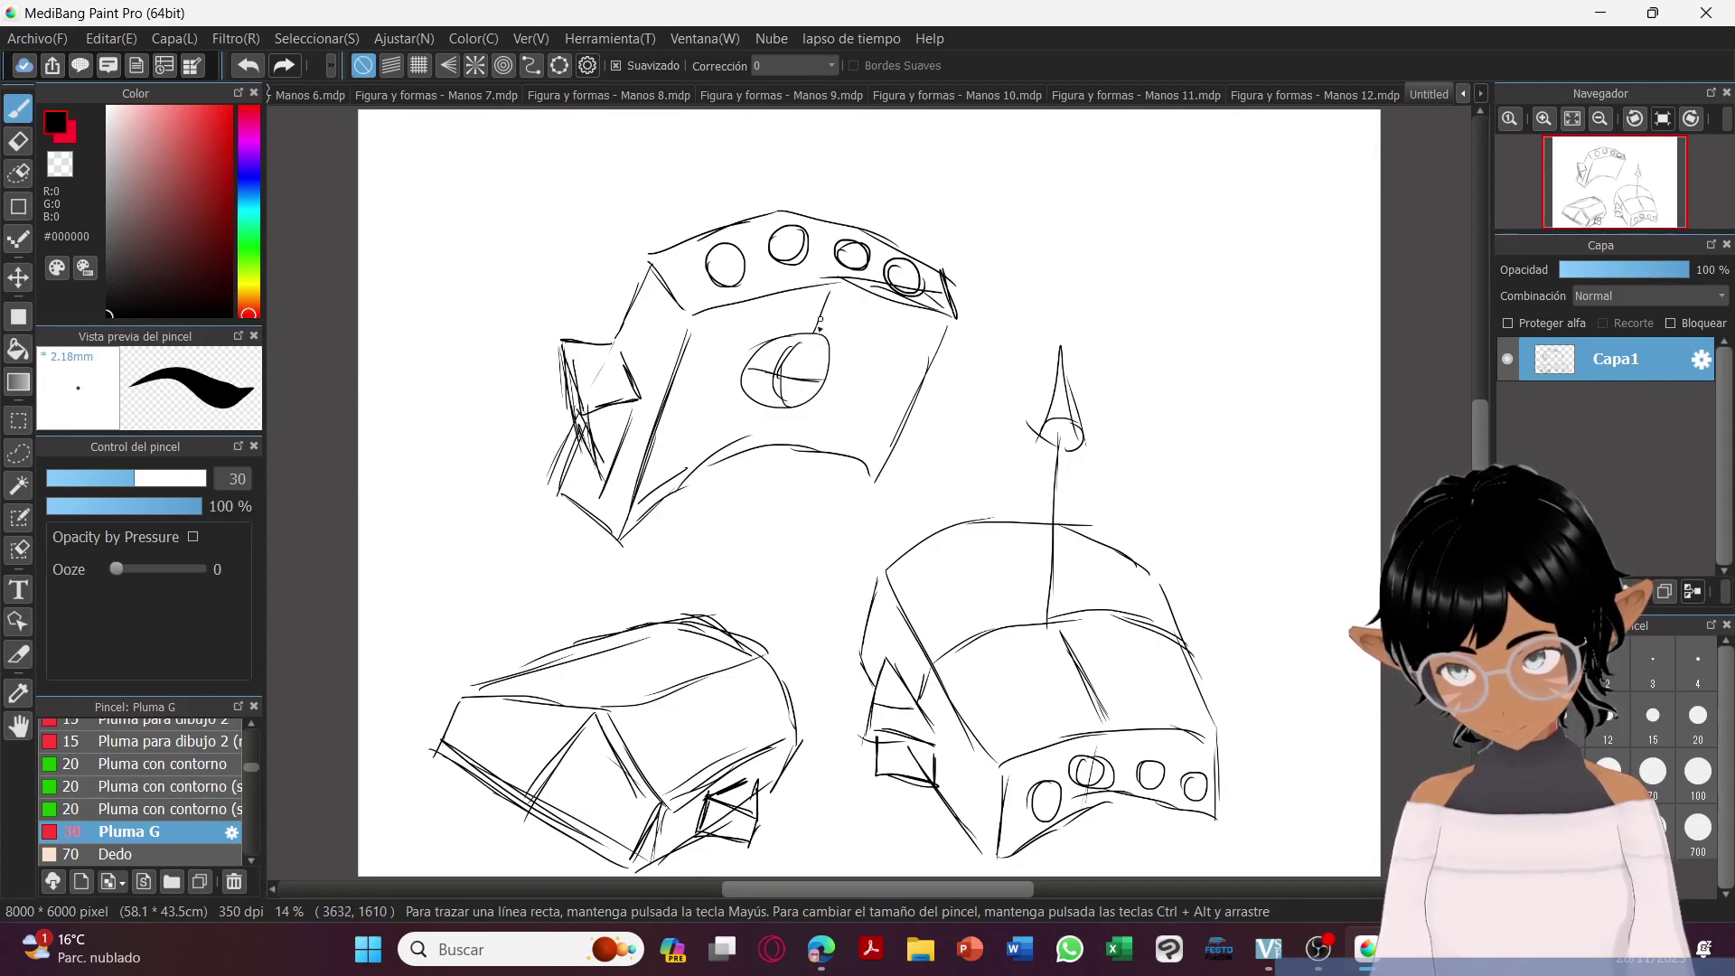
{"action": "left_click_drag", "start_coordinate": [794, 440], "coordinate": [775, 451]}
{"action": "left_click_drag", "start_coordinate": [830, 387], "coordinate": [866, 397]}
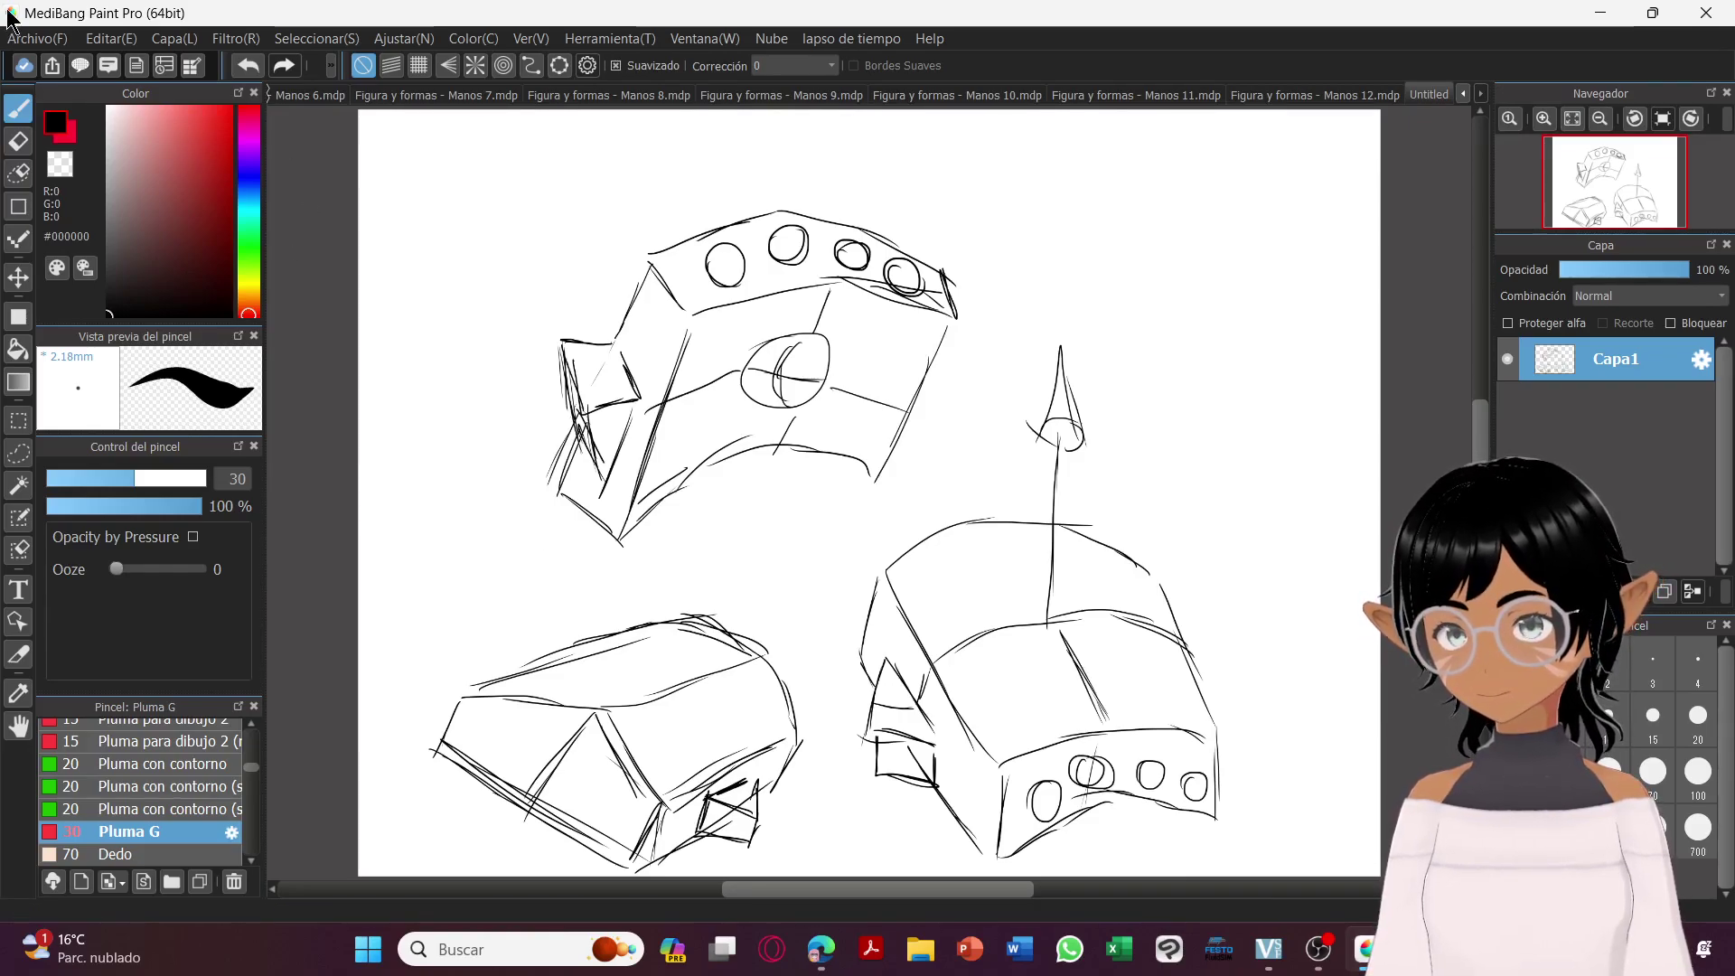
Save the palm-block sketch as "Figura y formas - Manos 13" in the Practica folder, in MediBang Paint Pro (*.mdp) format.
{"action": "left_click", "coordinate": [38, 41]}
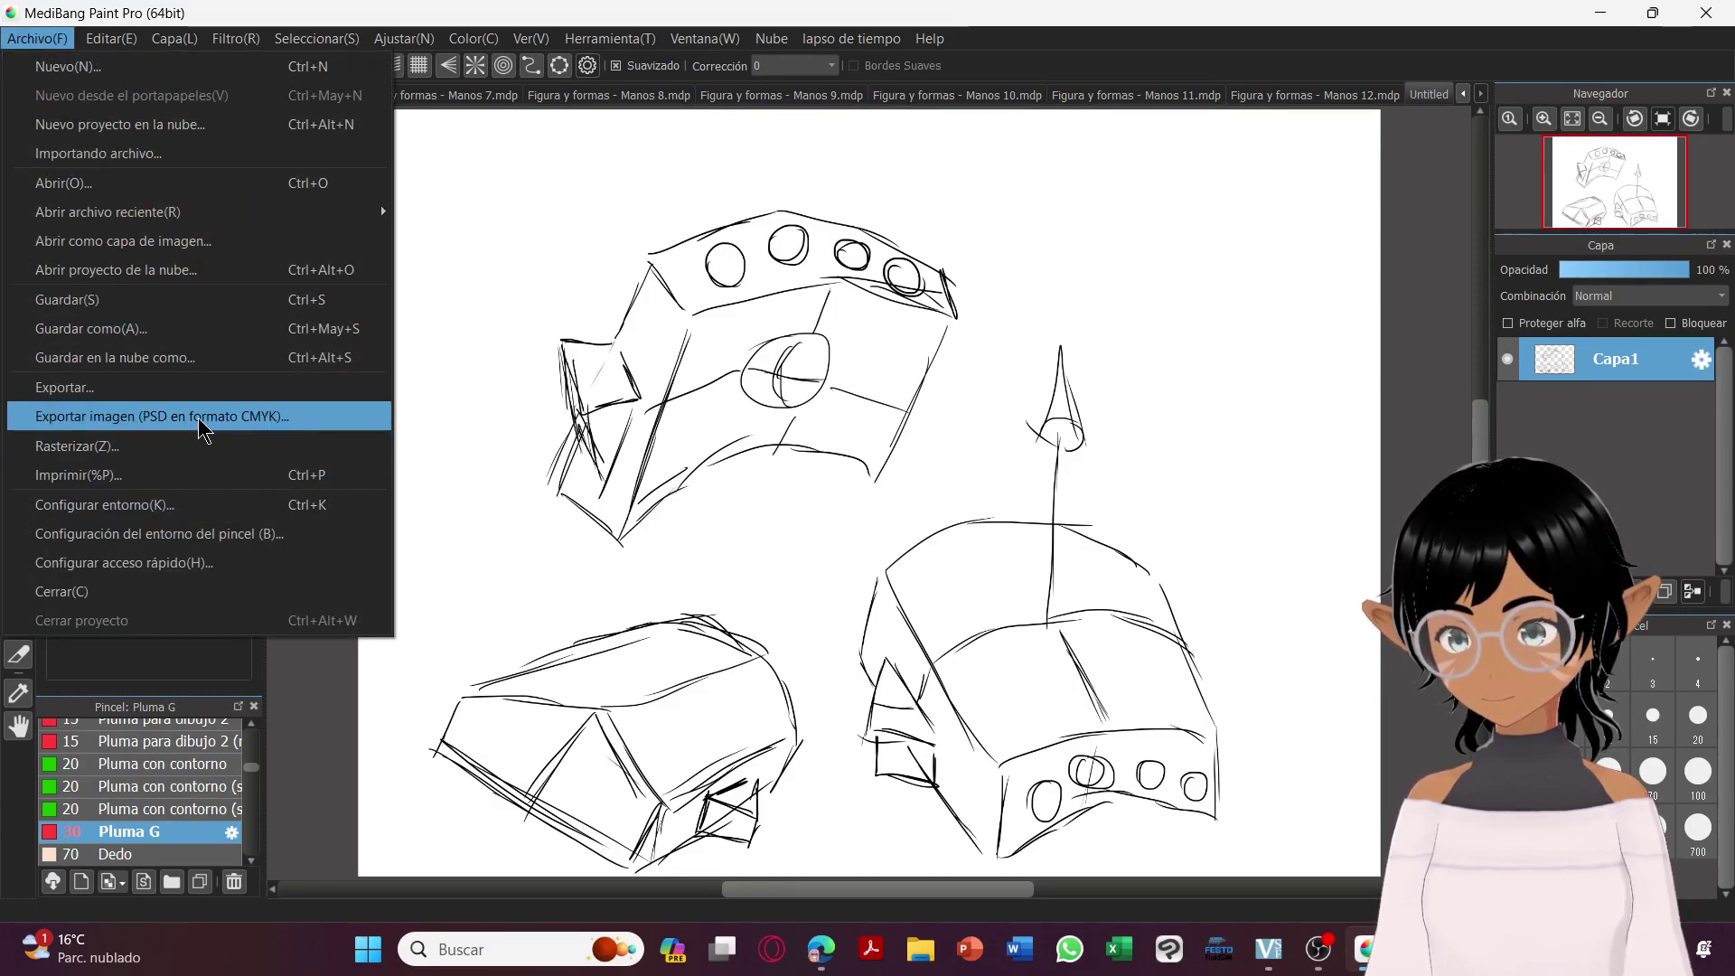
{"action": "left_click", "coordinate": [170, 329]}
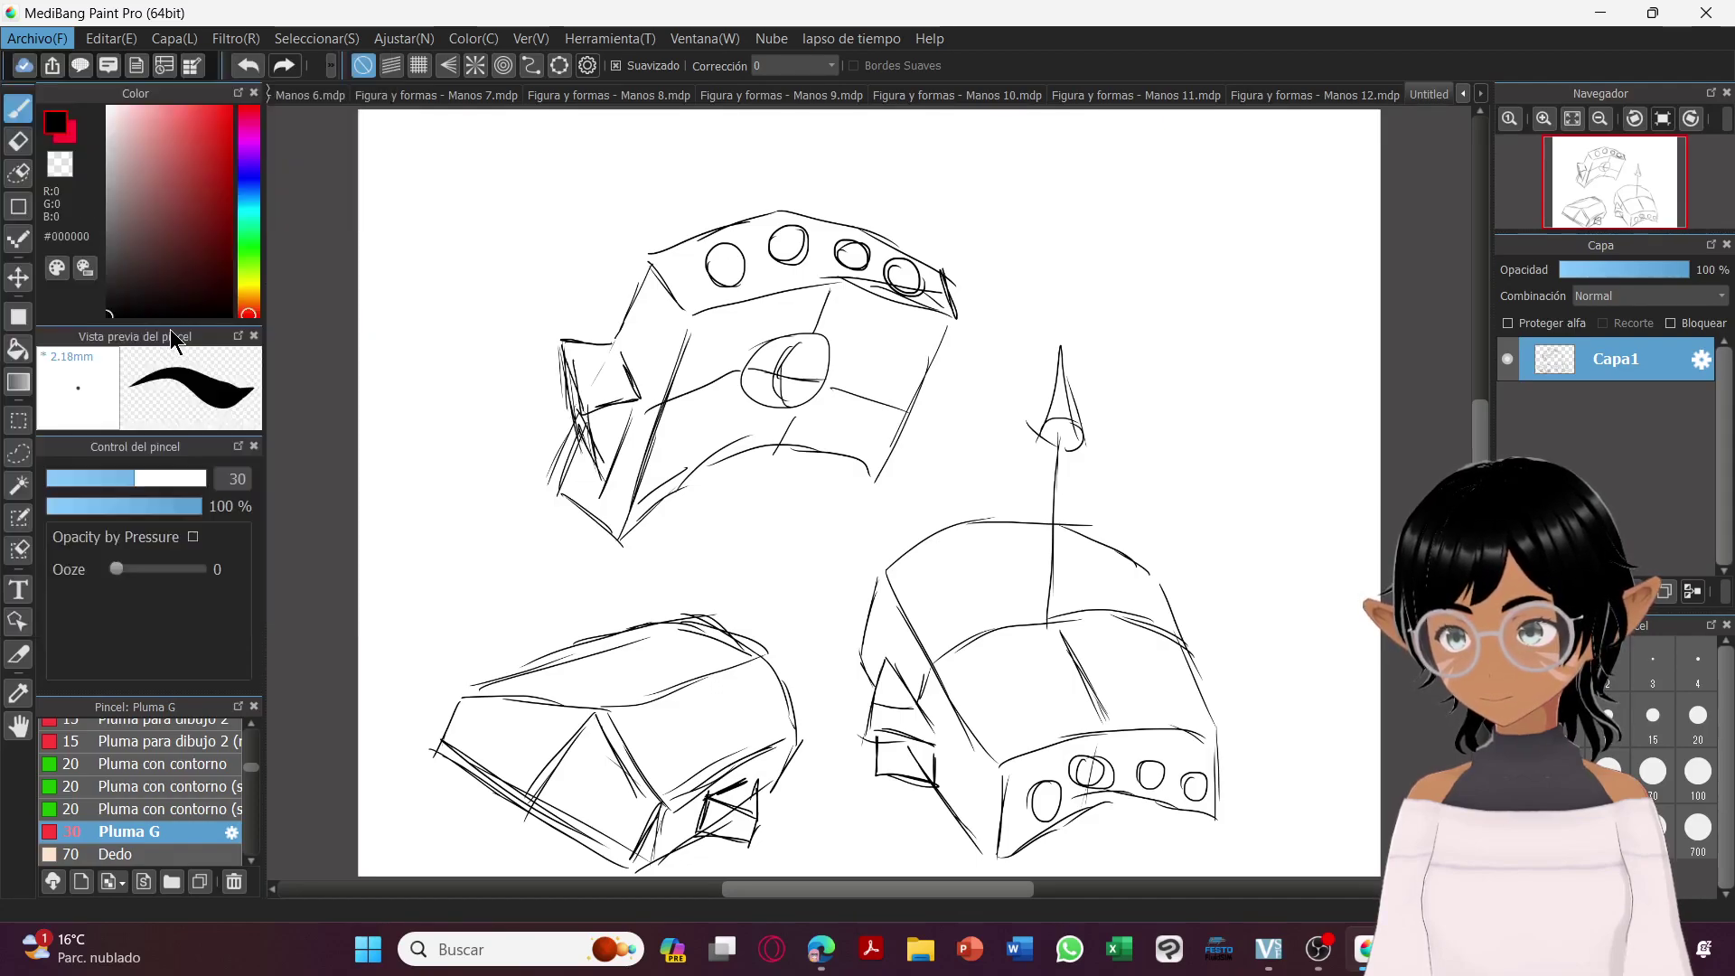
{"action": "scroll", "coordinate": [581, 442], "scroll_direction": "down", "scroll_amount": 10}
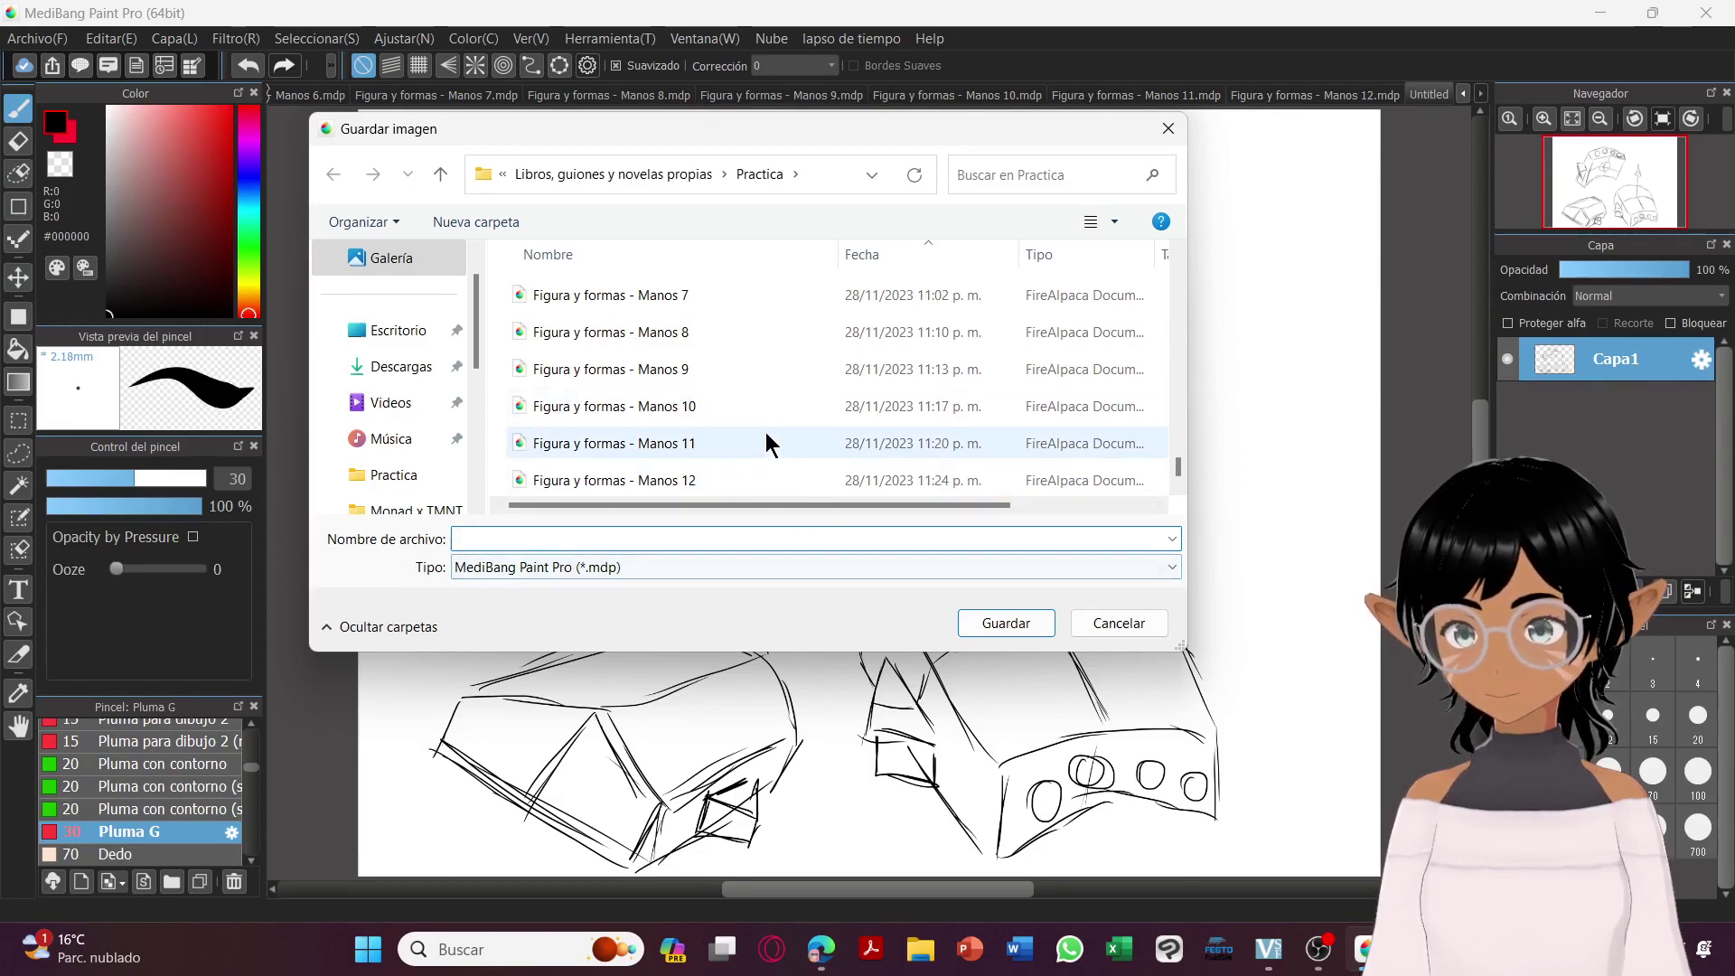
{"action": "left_click", "coordinate": [745, 476]}
{"action": "left_click", "coordinate": [717, 542]}
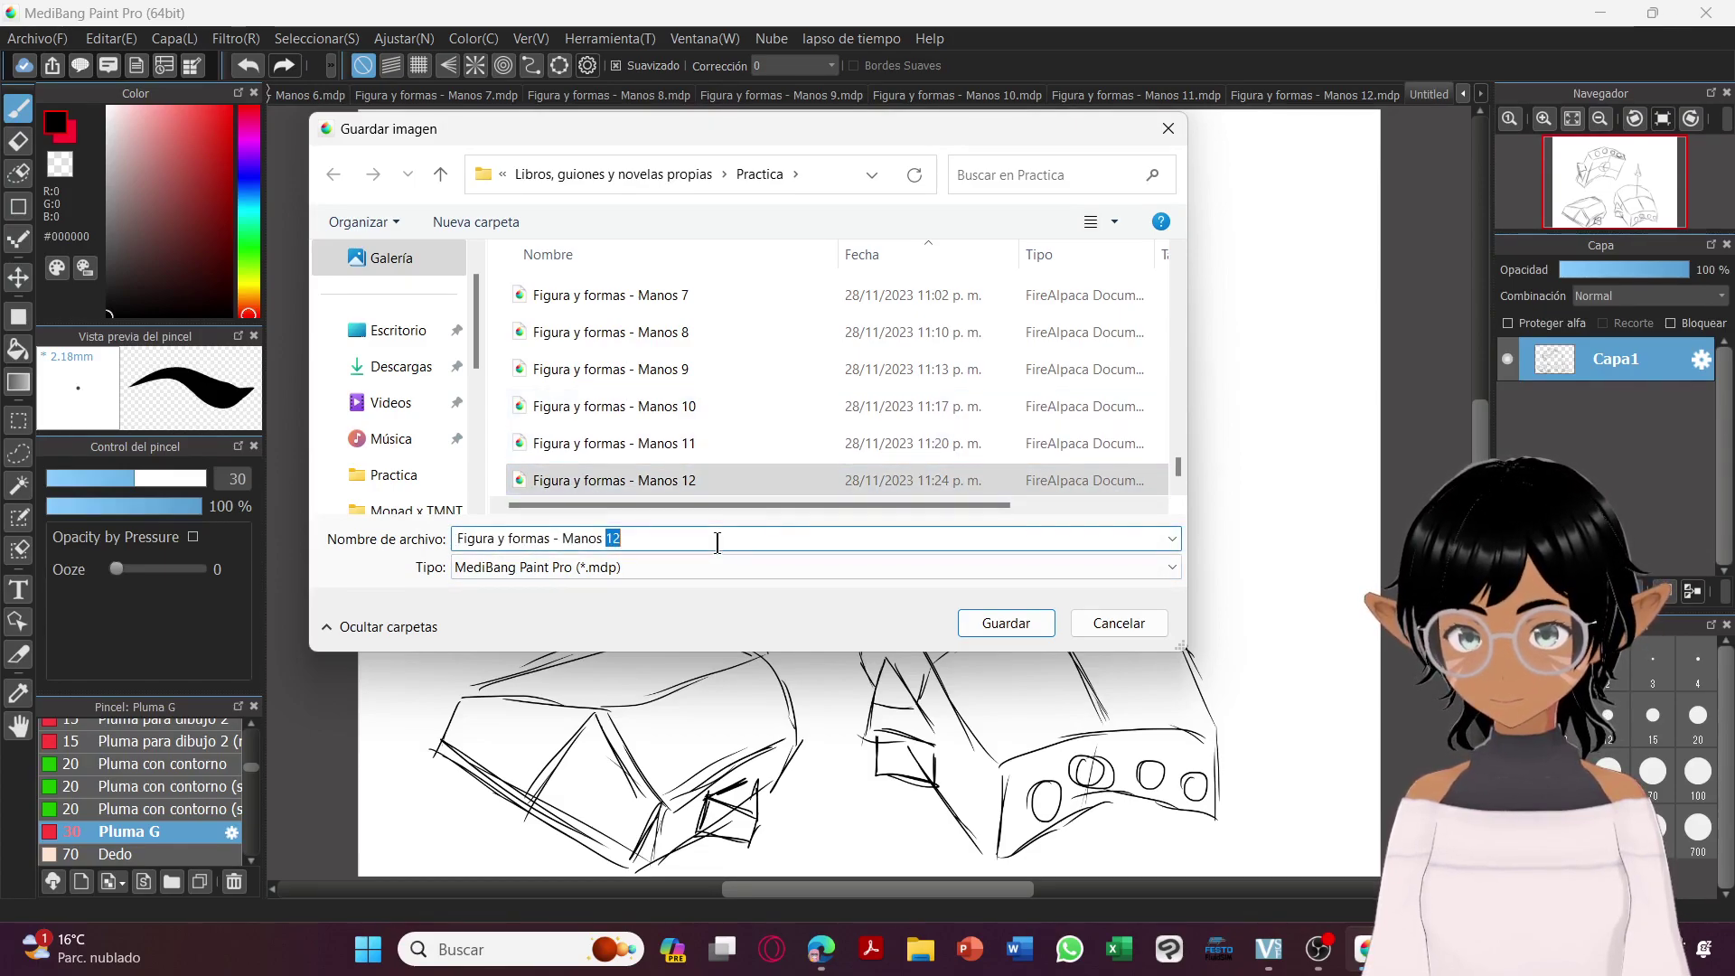
{"action": "key", "text": "BackSpace"}
{"action": "type", "text": "3"}
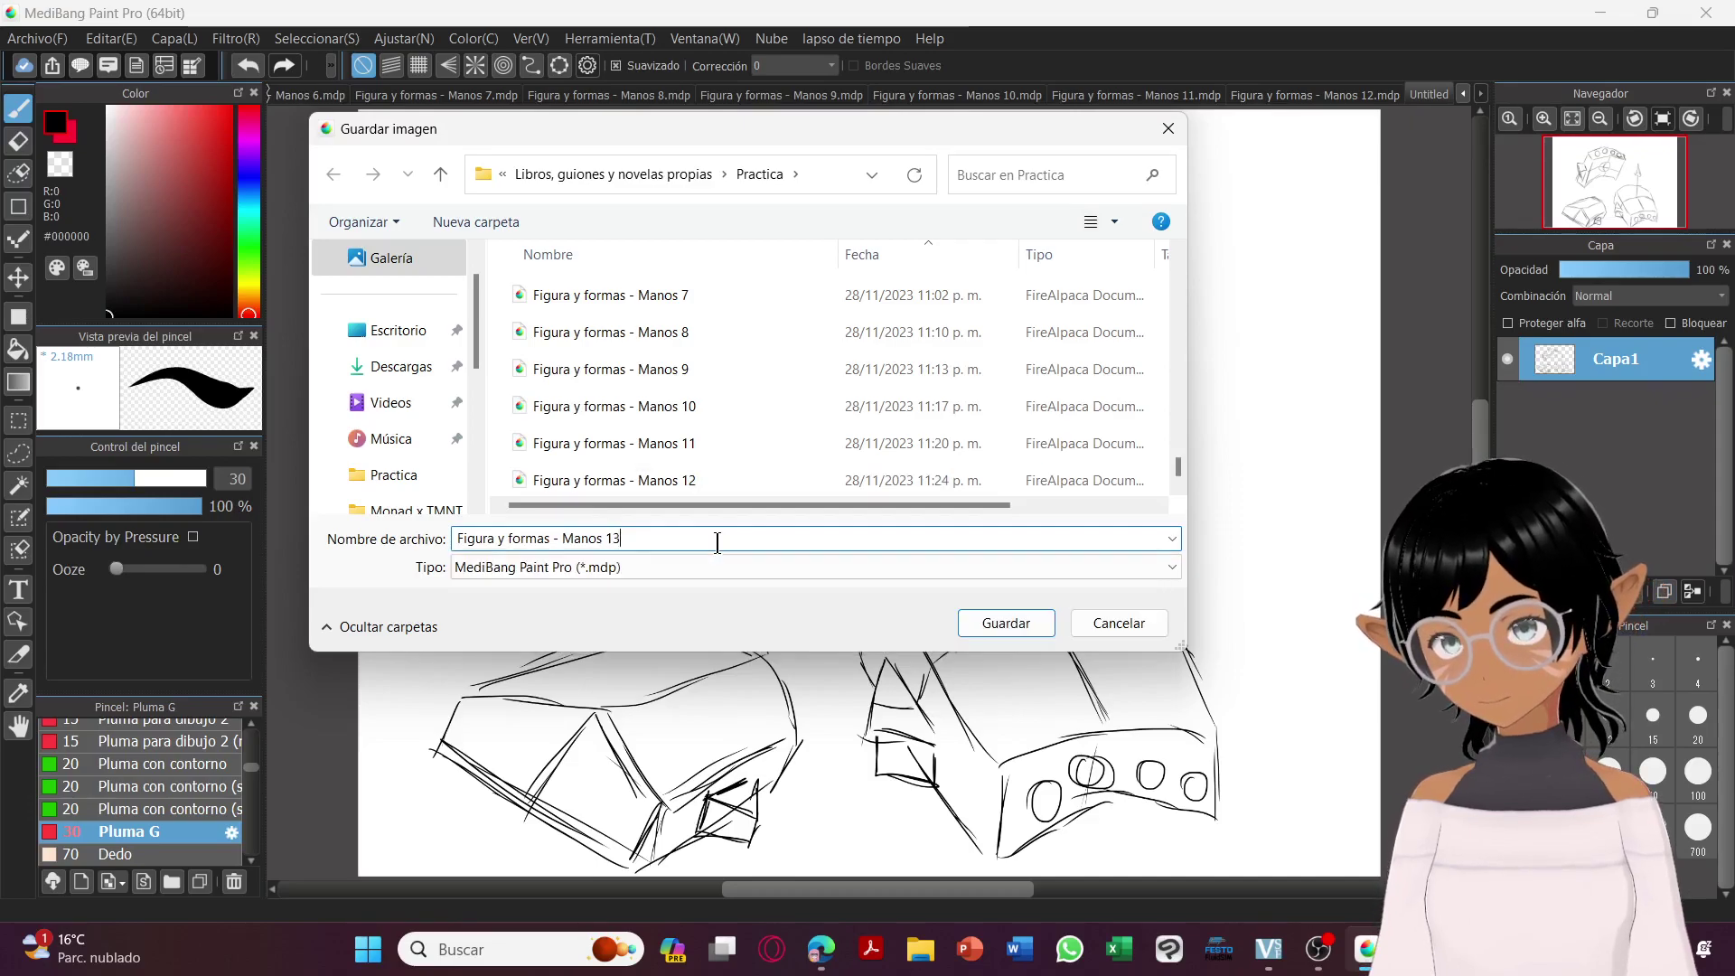
{"action": "key", "text": "Return"}
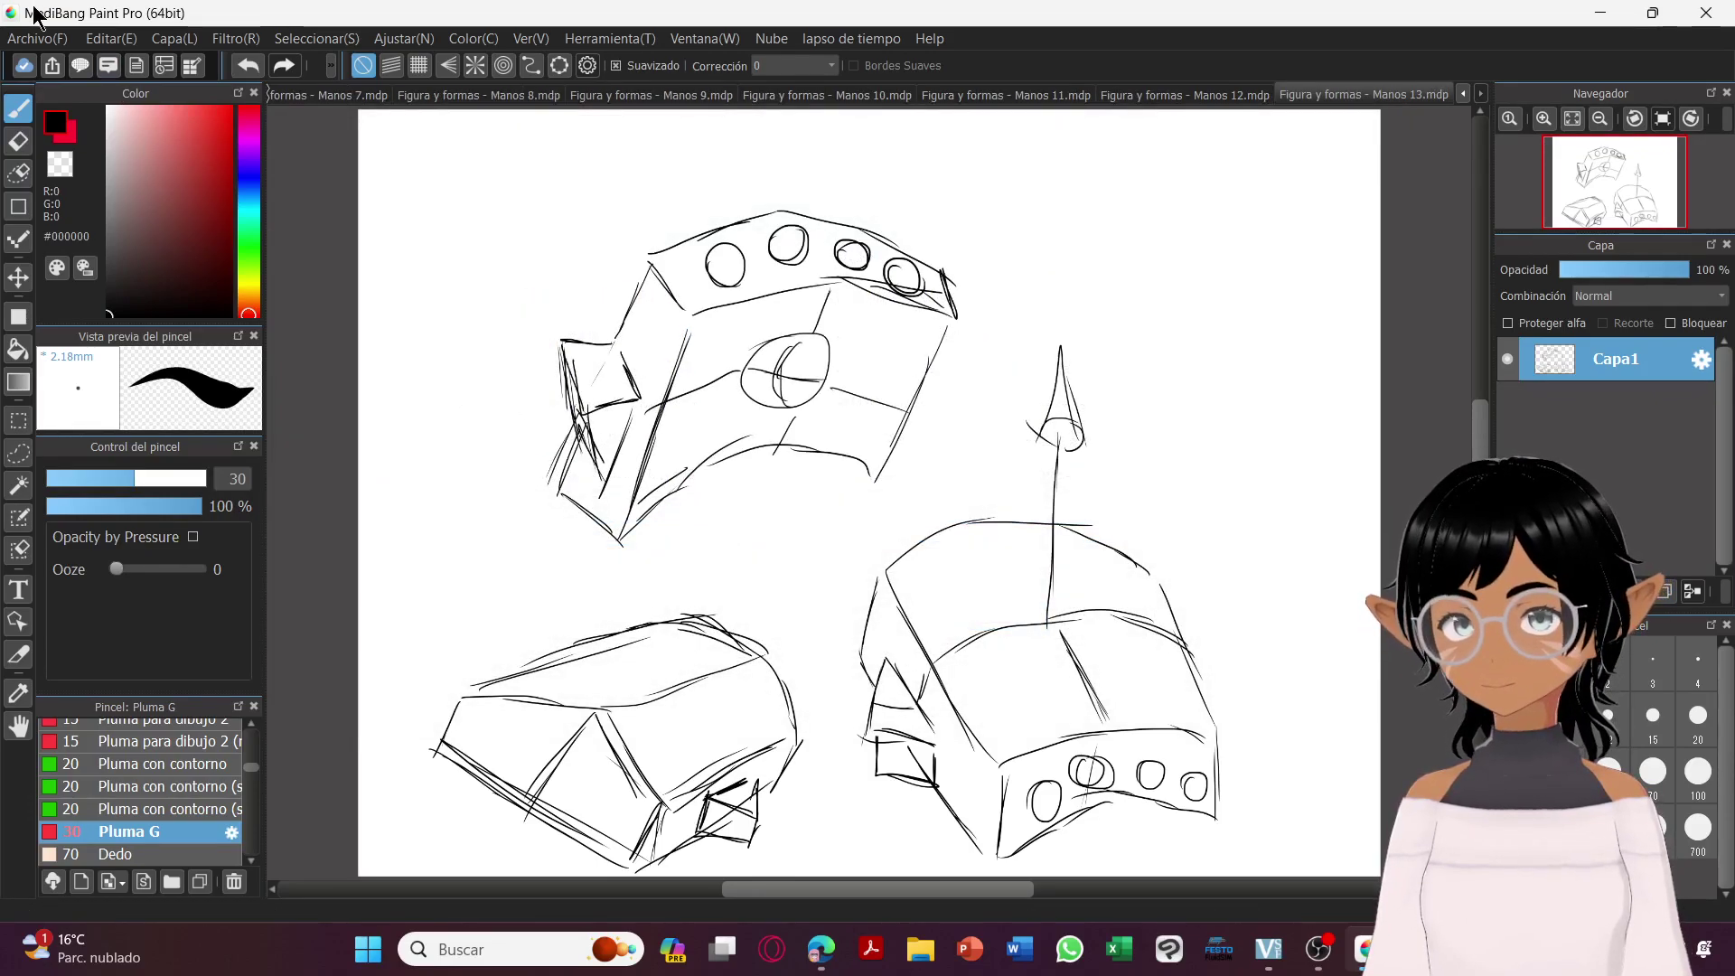
Create a new blank 8000 x 6000 pixel canvas for the finger studies.
{"action": "left_click", "coordinate": [36, 39]}
{"action": "left_click", "coordinate": [110, 71]}
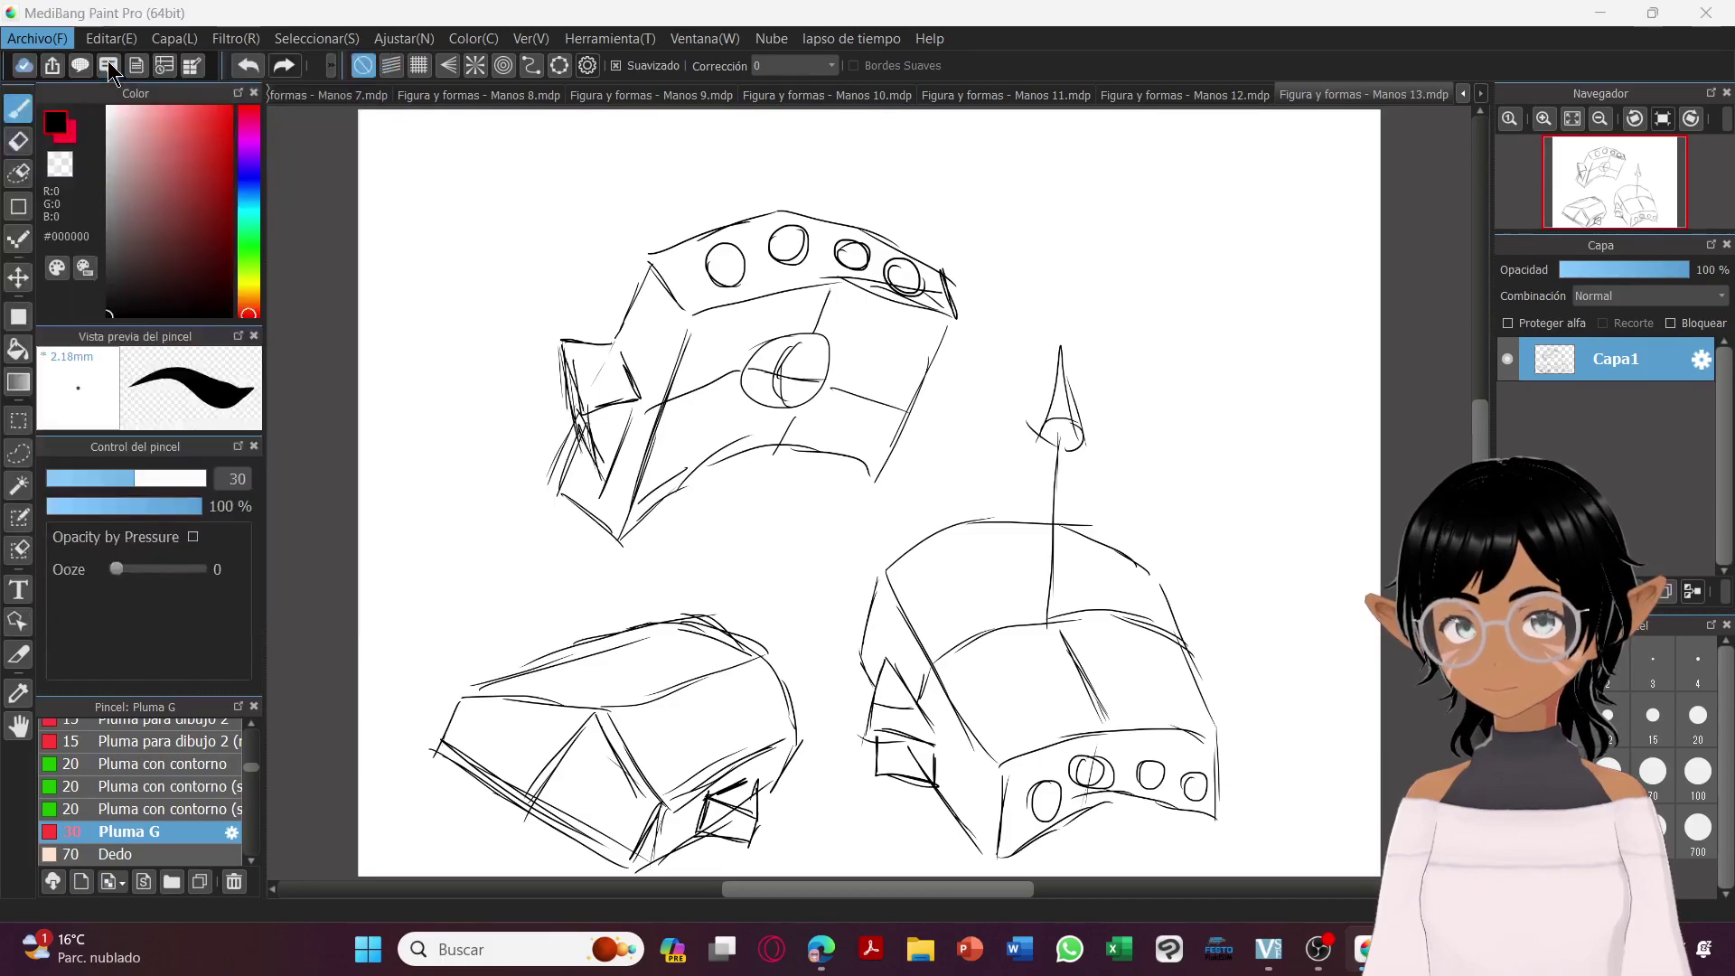
{"action": "key", "text": "Return"}
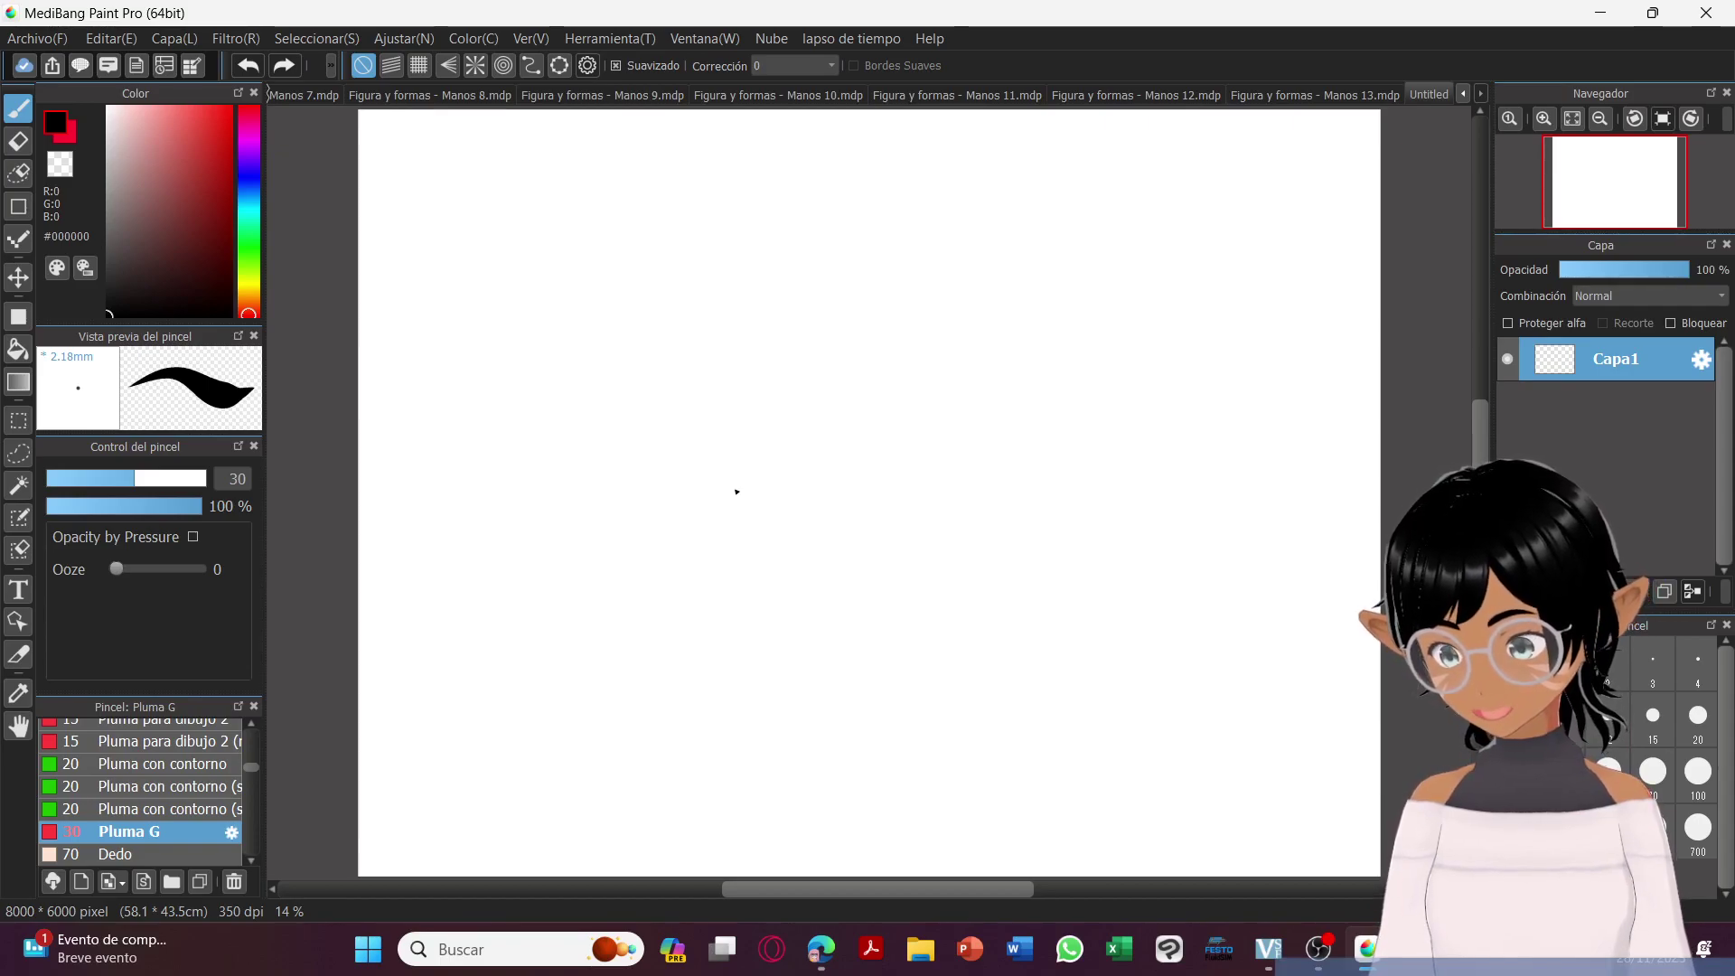
Draw a foreshortened cylinder projecting from a rounded form in the canvas's upper left, and a short cylinder with a cupped end below it.
{"action": "mouse_move", "coordinate": [523, 280]}
{"action": "left_mouse_down"}
{"action": "mouse_move", "coordinate": [530, 232]}
{"action": "mouse_move", "coordinate": [608, 242]}
{"action": "mouse_move", "coordinate": [622, 334]}
{"action": "mouse_move", "coordinate": [558, 347]}
{"action": "mouse_move", "coordinate": [556, 277]}
{"action": "mouse_move", "coordinate": [504, 318]}
{"action": "mouse_move", "coordinate": [565, 255]}
{"action": "mouse_move", "coordinate": [604, 295]}
{"action": "mouse_move", "coordinate": [545, 370]}
{"action": "mouse_move", "coordinate": [486, 330]}
{"action": "mouse_move", "coordinate": [554, 349]}
{"action": "left_mouse_up"}
{"action": "mouse_move", "coordinate": [502, 520]}
{"action": "left_mouse_down"}
{"action": "mouse_move", "coordinate": [511, 550]}
{"action": "mouse_move", "coordinate": [567, 542]}
{"action": "mouse_move", "coordinate": [585, 490]}
{"action": "left_mouse_up"}
{"action": "mouse_move", "coordinate": [518, 560]}
{"action": "left_mouse_down"}
{"action": "mouse_move", "coordinate": [571, 622]}
{"action": "mouse_move", "coordinate": [612, 592]}
{"action": "mouse_move", "coordinate": [572, 618]}
{"action": "mouse_move", "coordinate": [565, 603]}
{"action": "mouse_move", "coordinate": [621, 583]}
{"action": "left_mouse_up"}
{"action": "left_click_drag", "start_coordinate": [585, 528], "coordinate": [630, 589]}
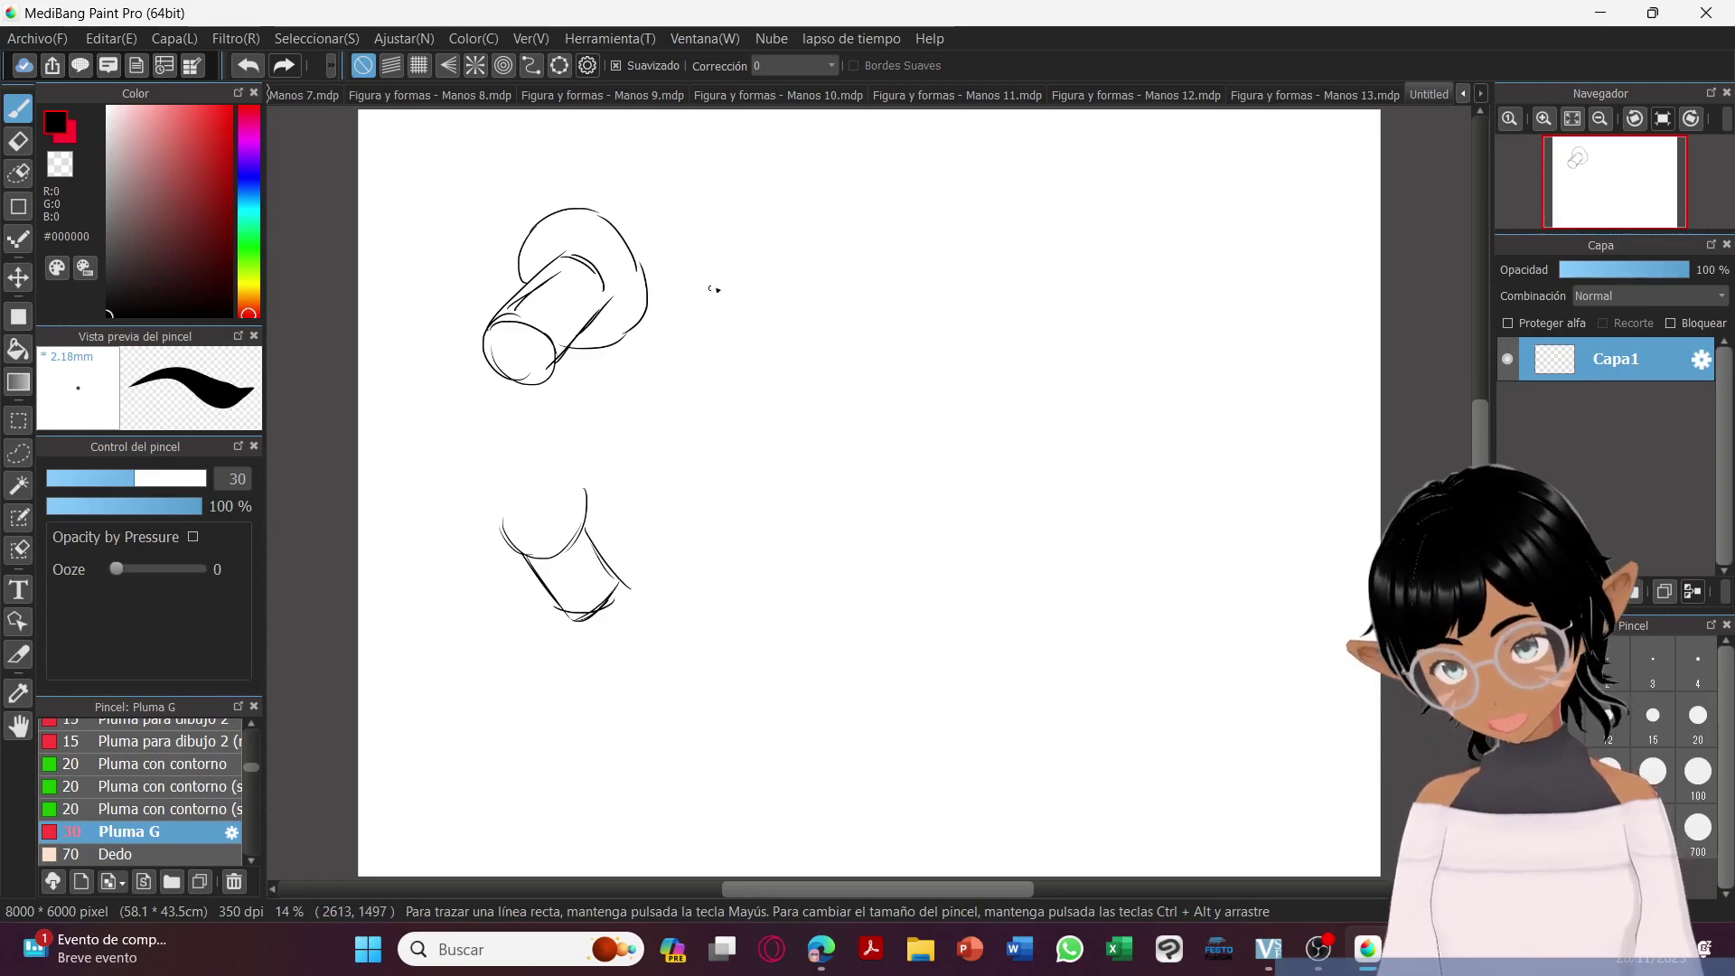
Draw a long, tapering diagonal cylinder in the canvas's upper right, with a flared, curved block around its wide end.
{"action": "mouse_move", "coordinate": [853, 427]}
{"action": "left_mouse_down"}
{"action": "mouse_move", "coordinate": [849, 461]}
{"action": "mouse_move", "coordinate": [865, 432]}
{"action": "mouse_move", "coordinate": [845, 441]}
{"action": "mouse_move", "coordinate": [877, 456]}
{"action": "mouse_move", "coordinate": [1120, 285]}
{"action": "left_mouse_up"}
{"action": "mouse_move", "coordinate": [849, 432]}
{"action": "left_mouse_down"}
{"action": "mouse_move", "coordinate": [1112, 213]}
{"action": "mouse_move", "coordinate": [1126, 271]}
{"action": "mouse_move", "coordinate": [1144, 207]}
{"action": "mouse_move", "coordinate": [1189, 230]}
{"action": "left_mouse_up"}
{"action": "left_click_drag", "start_coordinate": [1152, 291], "coordinate": [1132, 284]}
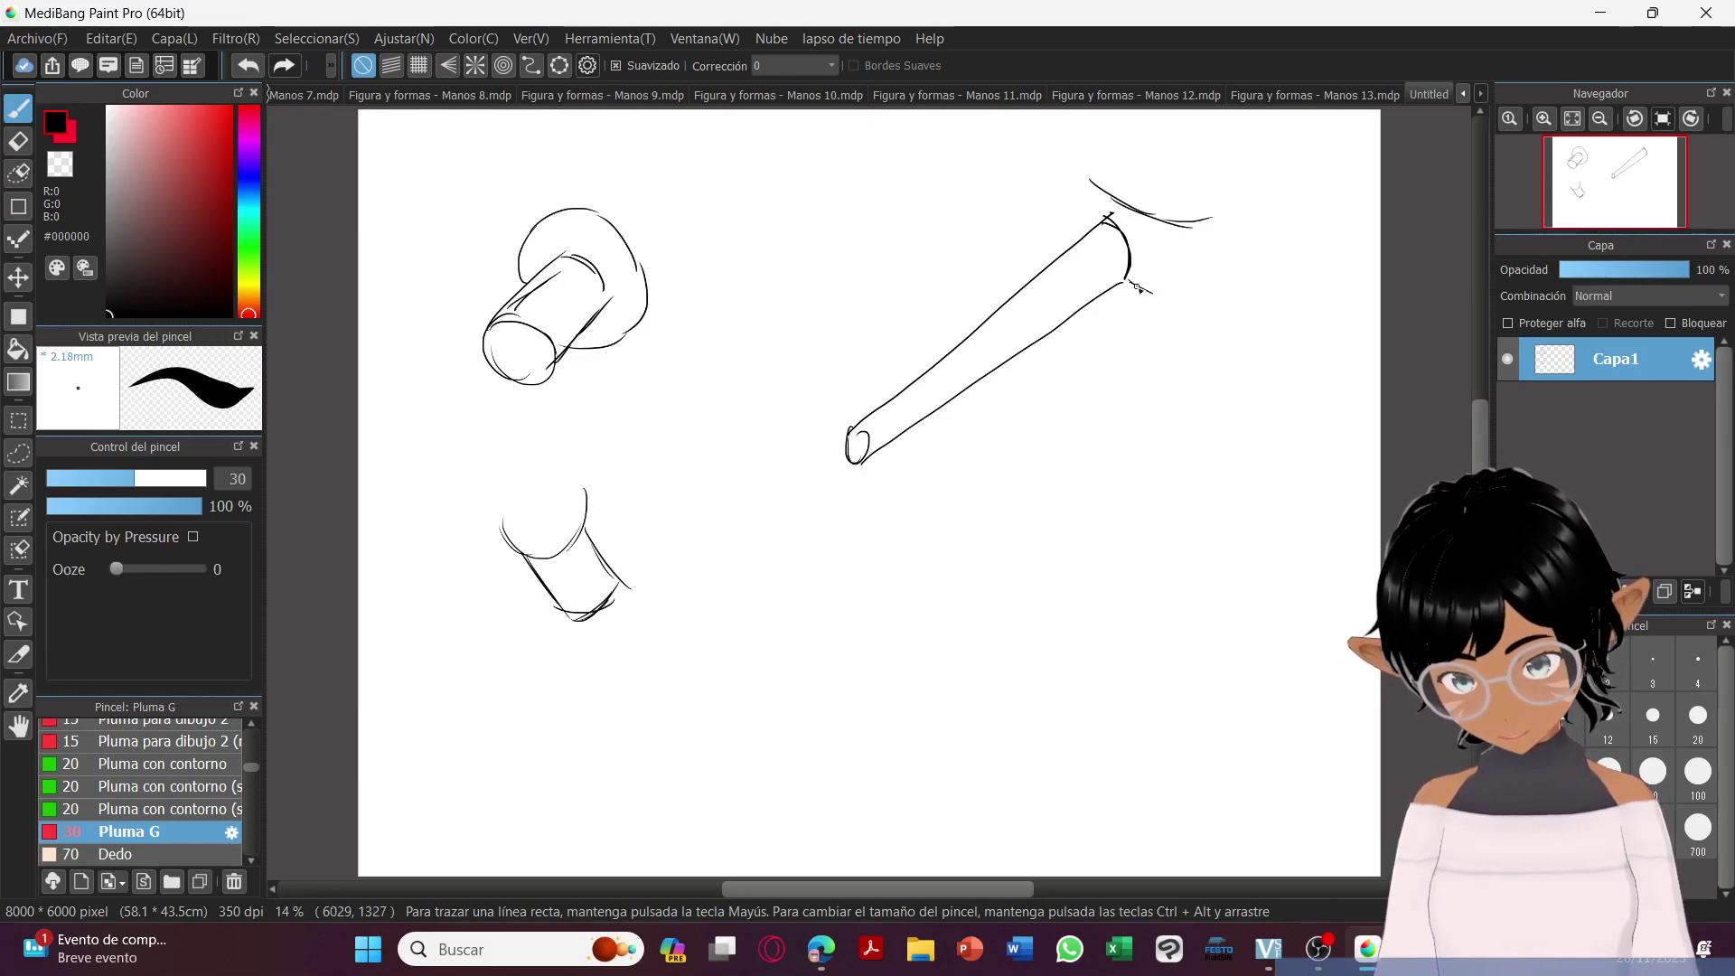
{"action": "left_click_drag", "start_coordinate": [1206, 221], "coordinate": [1174, 302]}
{"action": "mouse_move", "coordinate": [1087, 179]}
{"action": "left_mouse_down"}
{"action": "mouse_move", "coordinate": [1054, 235]}
{"action": "mouse_move", "coordinate": [1067, 238]}
{"action": "left_mouse_up"}
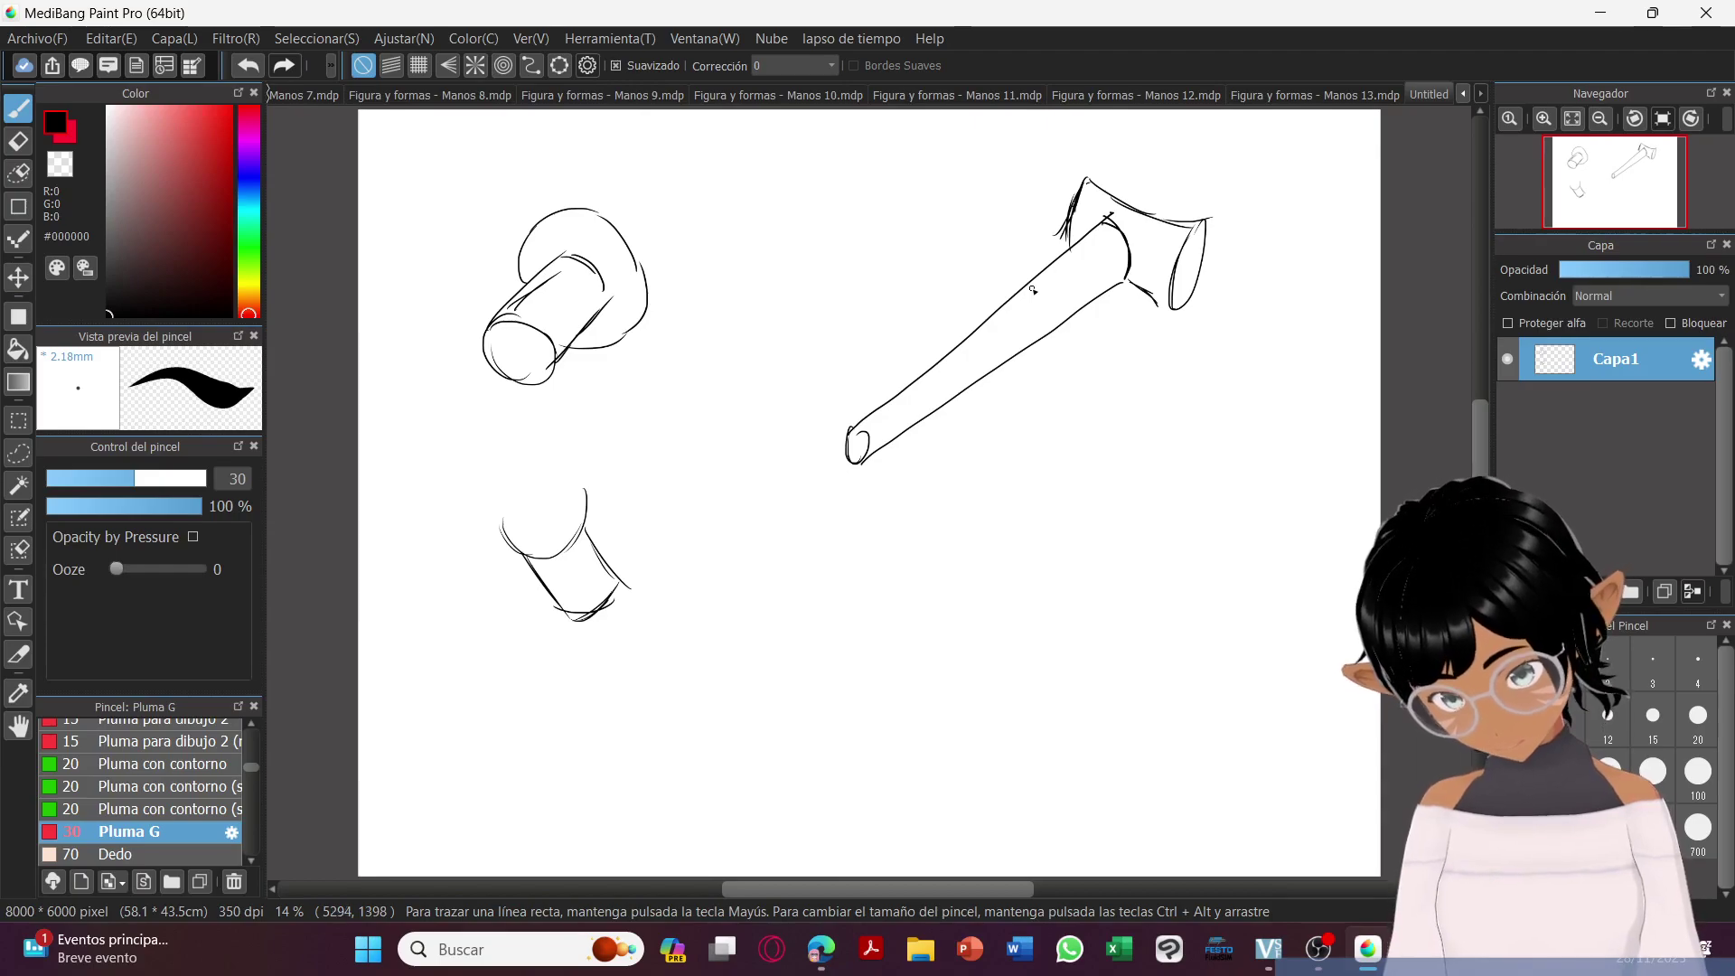
Add two smaller flared collars along the tapering cylinder and run lengthwise contour lines down its shaft.
{"action": "mouse_move", "coordinate": [991, 257]}
{"action": "left_mouse_down"}
{"action": "mouse_move", "coordinate": [1058, 295]}
{"action": "mouse_move", "coordinate": [1034, 297]}
{"action": "mouse_move", "coordinate": [1101, 310]}
{"action": "mouse_move", "coordinate": [981, 316]}
{"action": "left_mouse_up"}
{"action": "mouse_move", "coordinate": [1093, 311]}
{"action": "left_mouse_down"}
{"action": "mouse_move", "coordinate": [1087, 367]}
{"action": "mouse_move", "coordinate": [1070, 359]}
{"action": "mouse_move", "coordinate": [1093, 375]}
{"action": "mouse_move", "coordinate": [1030, 352]}
{"action": "mouse_move", "coordinate": [1095, 377]}
{"action": "left_mouse_up"}
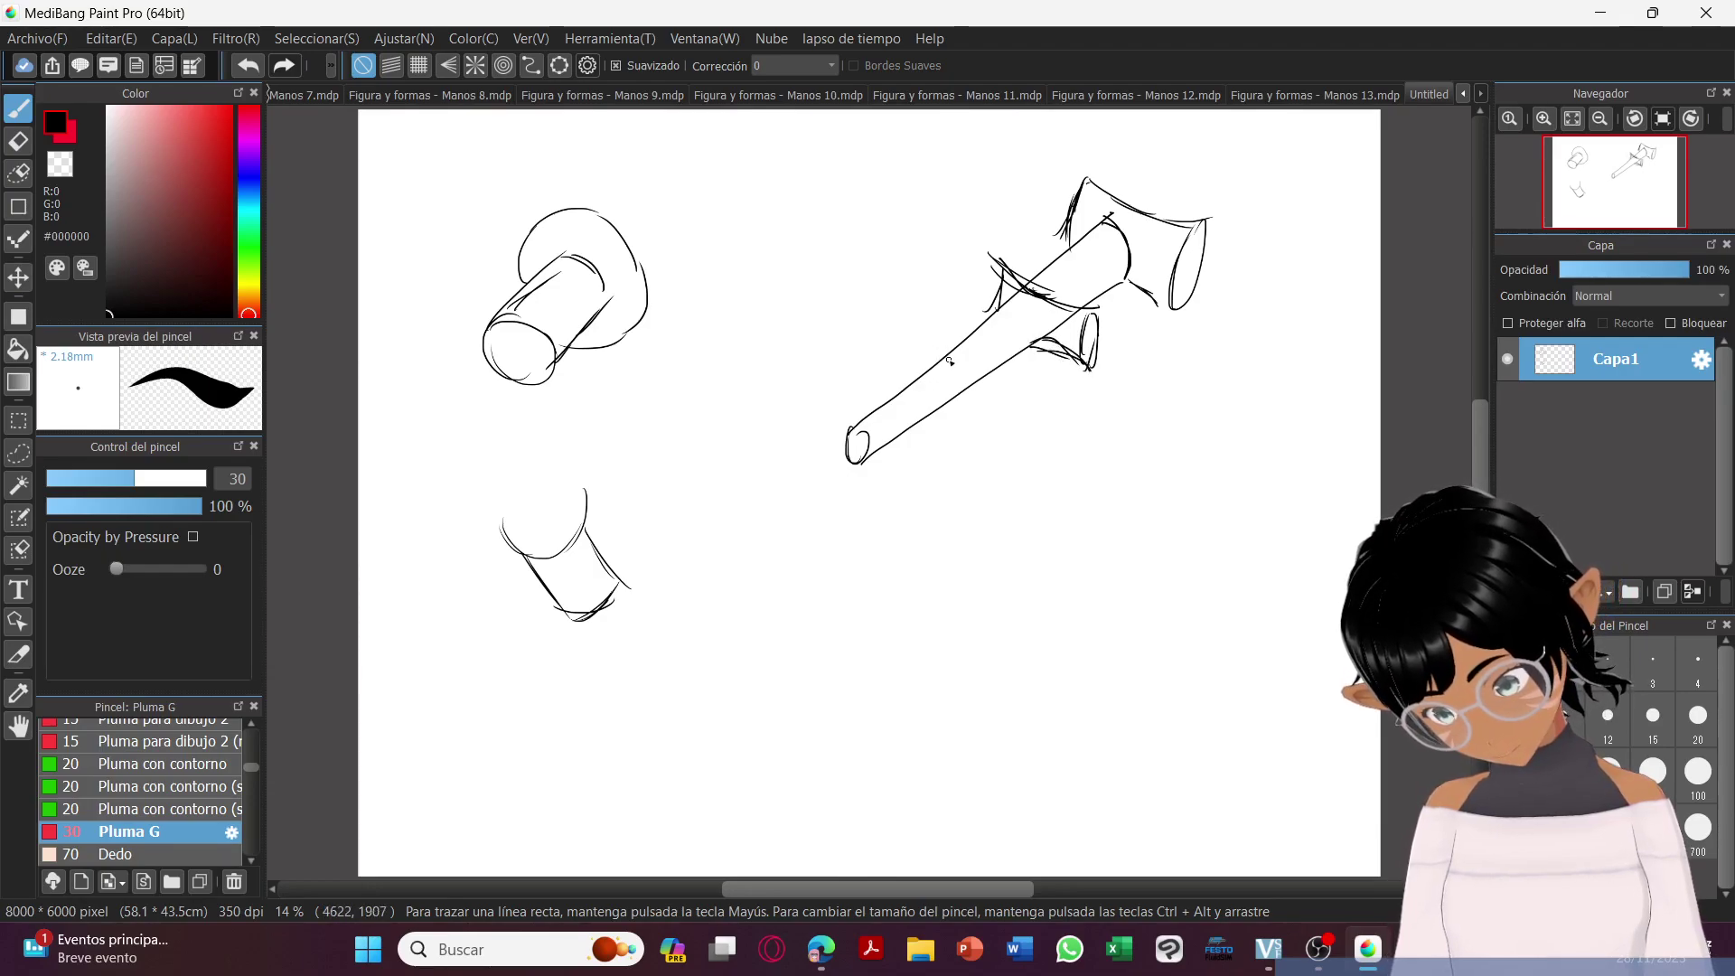
{"action": "mouse_move", "coordinate": [955, 366]}
{"action": "left_mouse_down"}
{"action": "mouse_move", "coordinate": [929, 346]}
{"action": "mouse_move", "coordinate": [997, 397]}
{"action": "mouse_move", "coordinate": [968, 408]}
{"action": "mouse_move", "coordinate": [976, 430]}
{"action": "left_mouse_up"}
{"action": "mouse_move", "coordinate": [927, 343]}
{"action": "left_mouse_down"}
{"action": "mouse_move", "coordinate": [915, 388]}
{"action": "mouse_move", "coordinate": [982, 437]}
{"action": "left_mouse_up"}
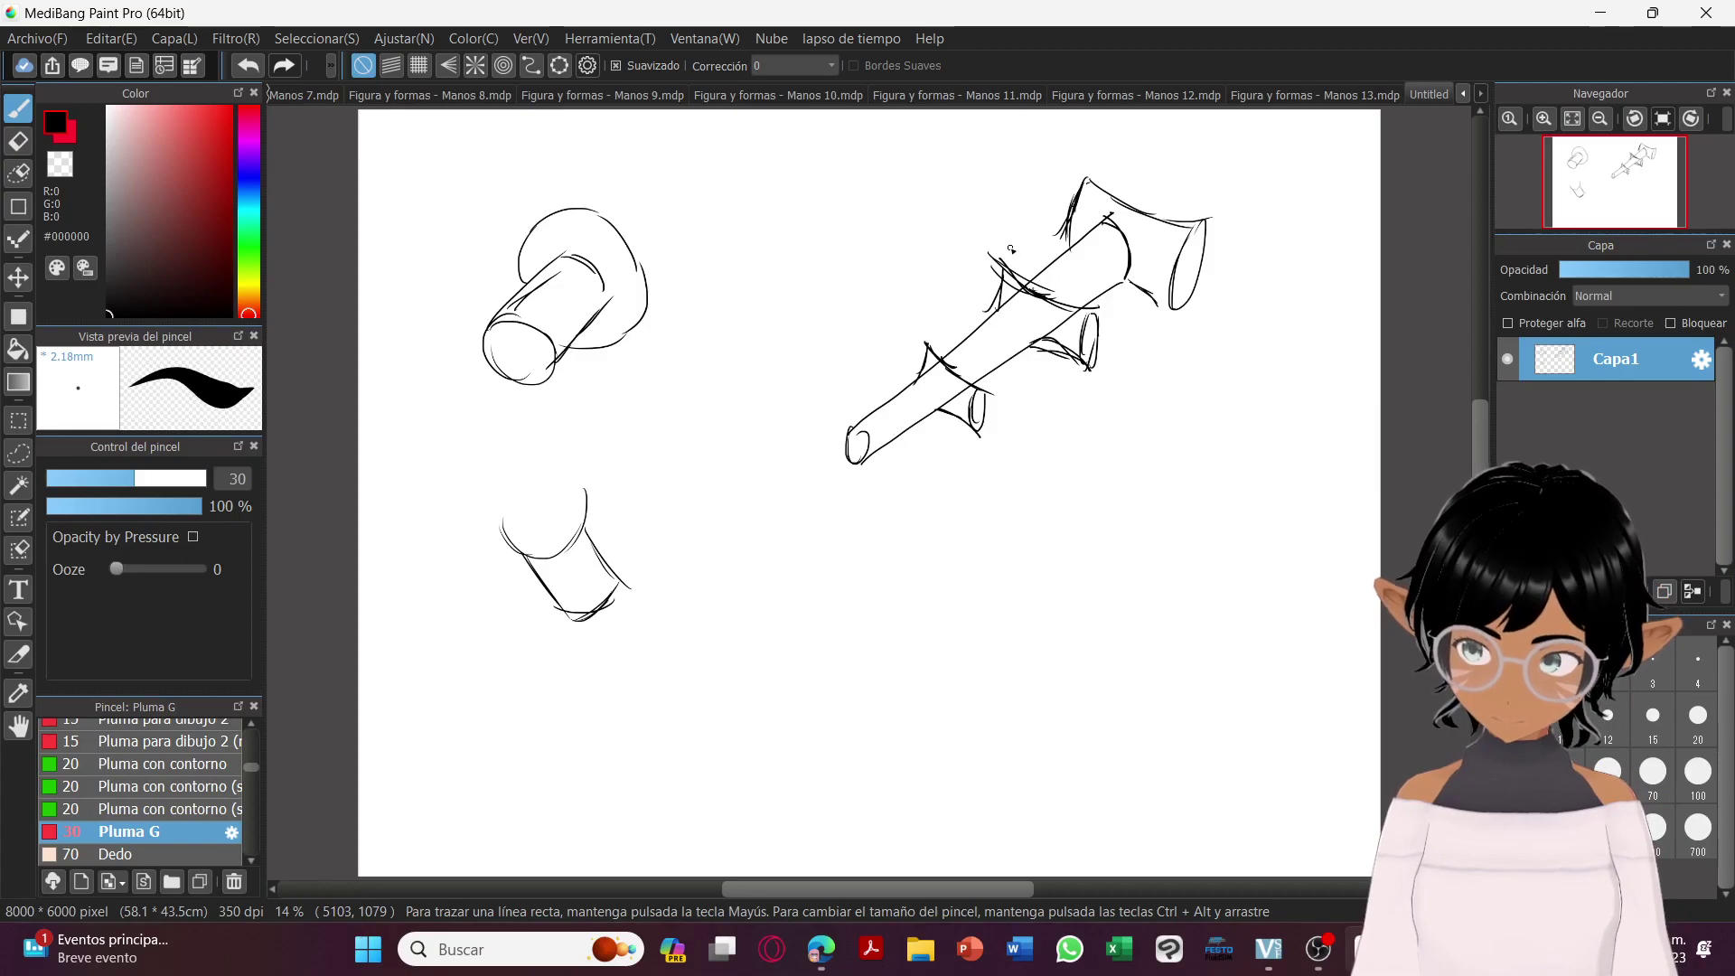
{"action": "left_click_drag", "start_coordinate": [1120, 242], "coordinate": [960, 366]}
{"action": "left_click_drag", "start_coordinate": [1089, 271], "coordinate": [862, 446]}
{"action": "left_click_drag", "start_coordinate": [984, 342], "coordinate": [954, 362]}
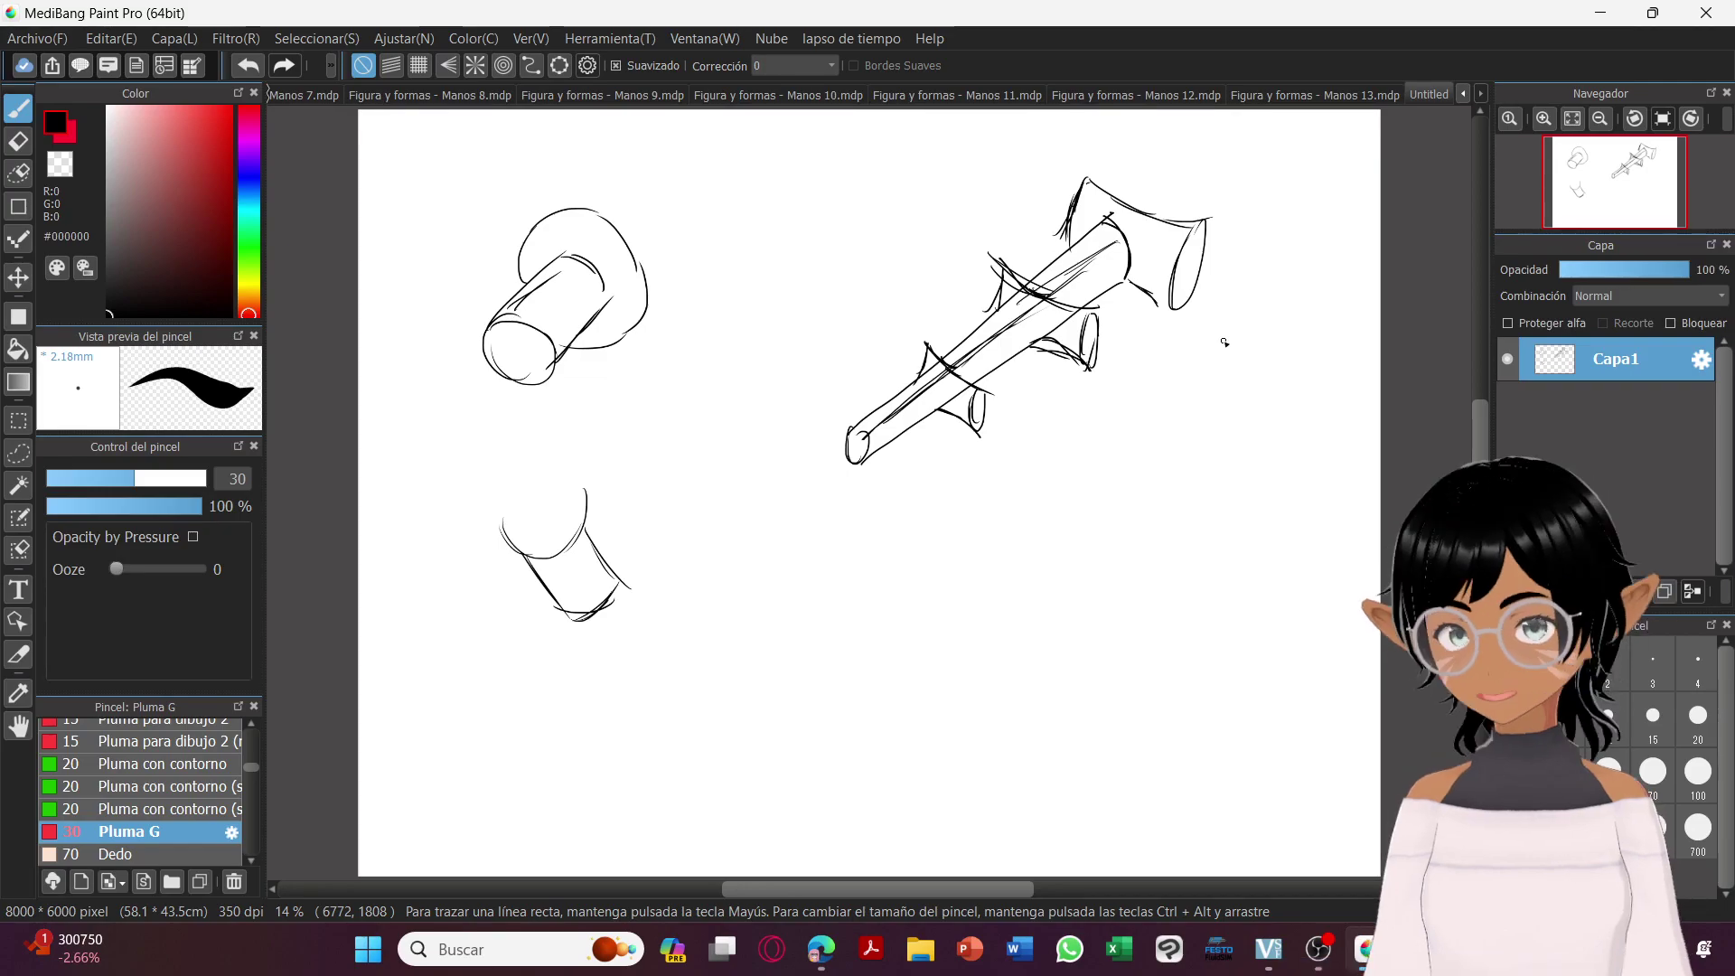
Draw nine joint circles across the canvas's lower right, arranged as three bent groups of three.
{"action": "mouse_move", "coordinate": [875, 590]}
{"action": "left_mouse_down"}
{"action": "mouse_move", "coordinate": [845, 623]}
{"action": "mouse_move", "coordinate": [949, 538]}
{"action": "left_mouse_up"}
{"action": "mouse_move", "coordinate": [844, 719]}
{"action": "left_mouse_down"}
{"action": "mouse_move", "coordinate": [818, 727]}
{"action": "mouse_move", "coordinate": [849, 714]}
{"action": "left_mouse_up"}
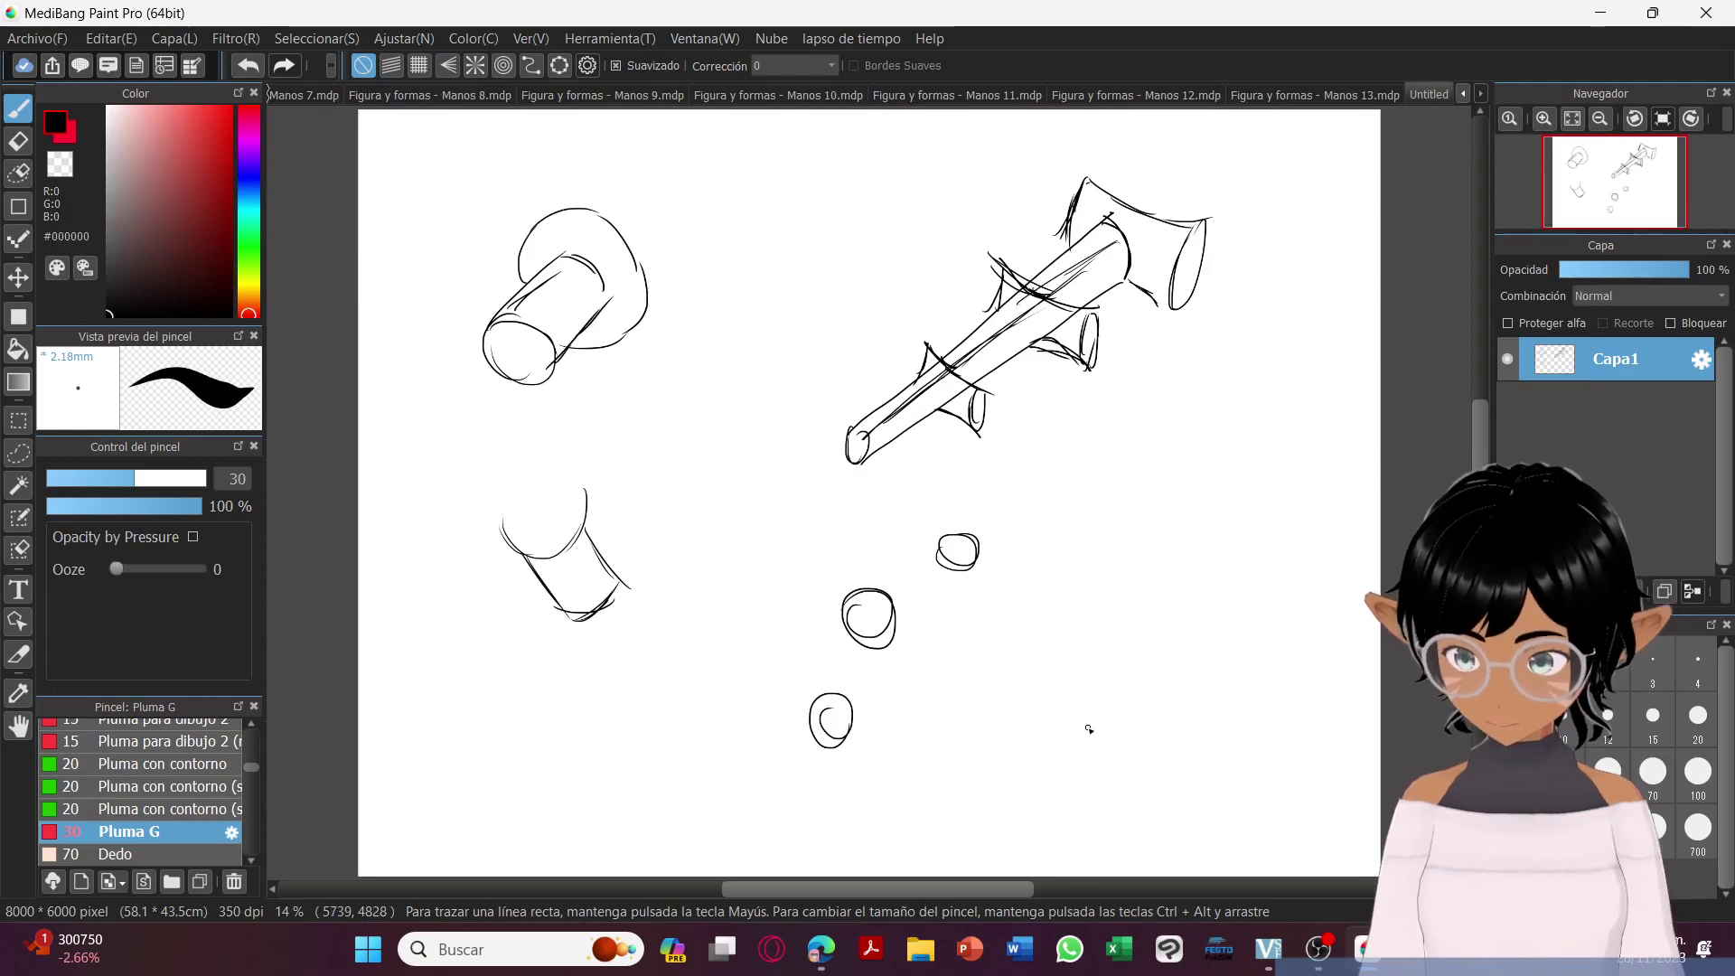
{"action": "left_click_drag", "start_coordinate": [1069, 730], "coordinate": [1093, 725]}
{"action": "mouse_move", "coordinate": [1092, 659]}
{"action": "left_mouse_down"}
{"action": "mouse_move", "coordinate": [1071, 644]}
{"action": "mouse_move", "coordinate": [1106, 637]}
{"action": "left_mouse_up"}
{"action": "mouse_move", "coordinate": [1172, 567]}
{"action": "left_mouse_down"}
{"action": "mouse_move", "coordinate": [1163, 592]}
{"action": "mouse_move", "coordinate": [1207, 576]}
{"action": "left_mouse_up"}
{"action": "mouse_move", "coordinate": [1350, 611]}
{"action": "left_mouse_down"}
{"action": "mouse_move", "coordinate": [1322, 636]}
{"action": "mouse_move", "coordinate": [1355, 614]}
{"action": "left_mouse_up"}
{"action": "left_click_drag", "start_coordinate": [1290, 673], "coordinate": [1284, 722]}
{"action": "left_click_drag", "start_coordinate": [1243, 786], "coordinate": [1263, 769]}
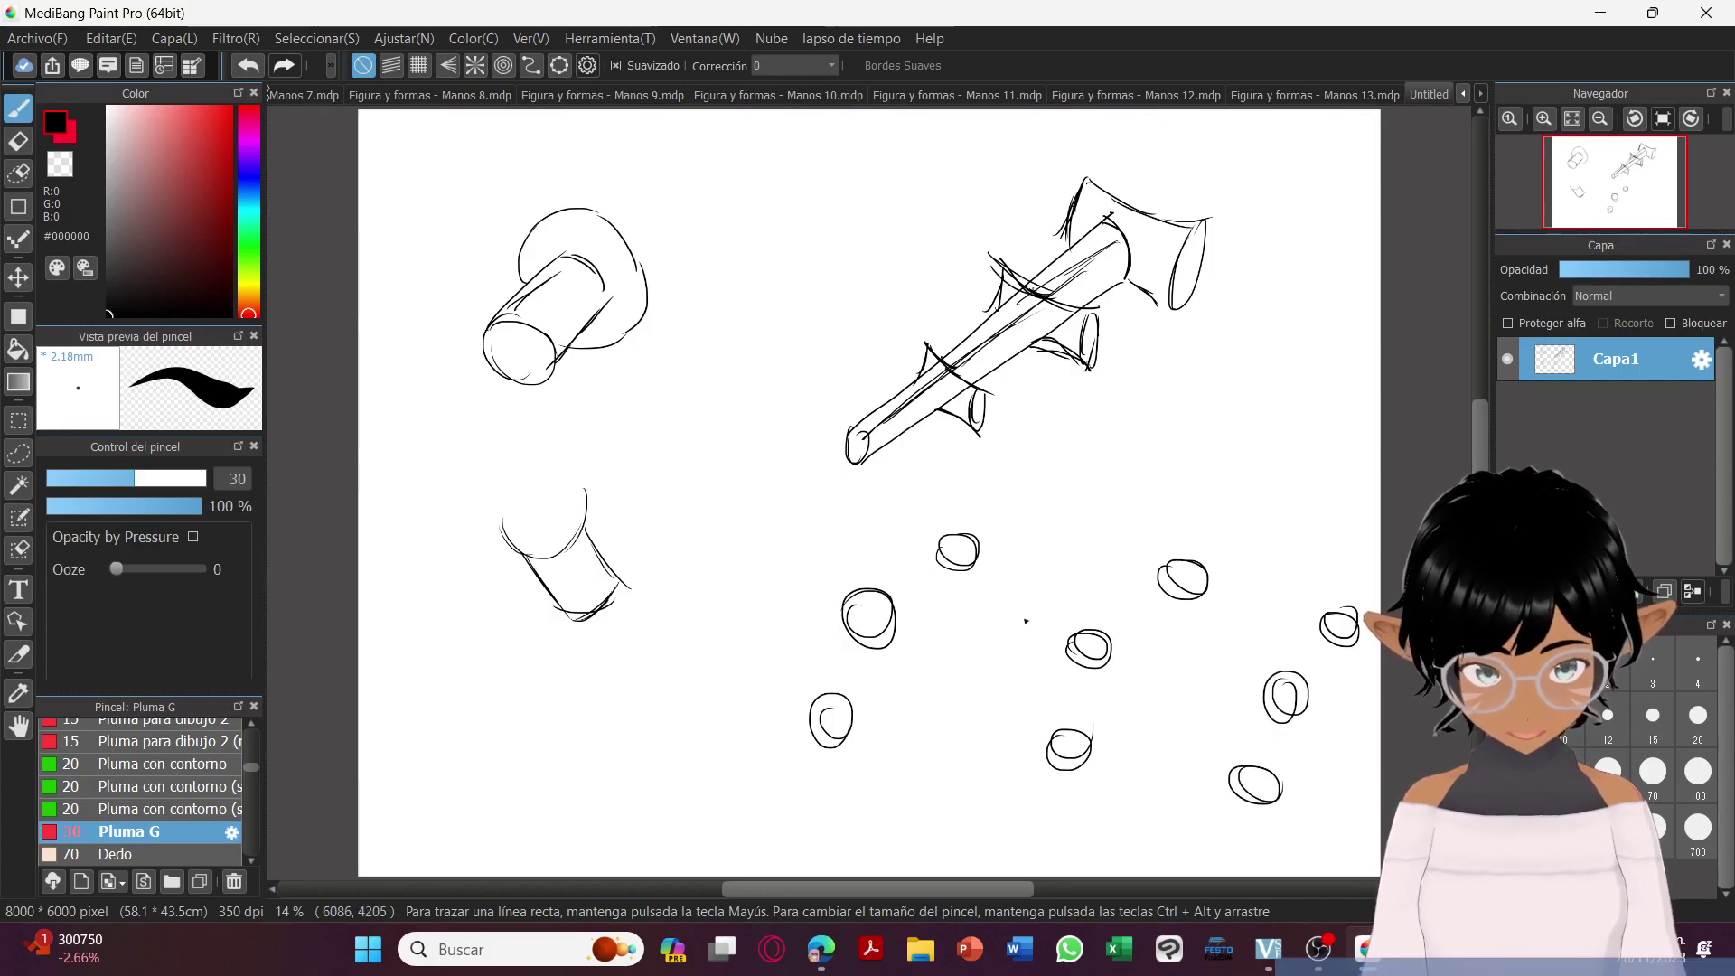
Link the first group of joints with single lines and the second with narrow cylinders, adding a short stub below its lowest joint.
{"action": "left_click_drag", "start_coordinate": [889, 594], "coordinate": [960, 562]}
{"action": "left_click_drag", "start_coordinate": [858, 633], "coordinate": [843, 695]}
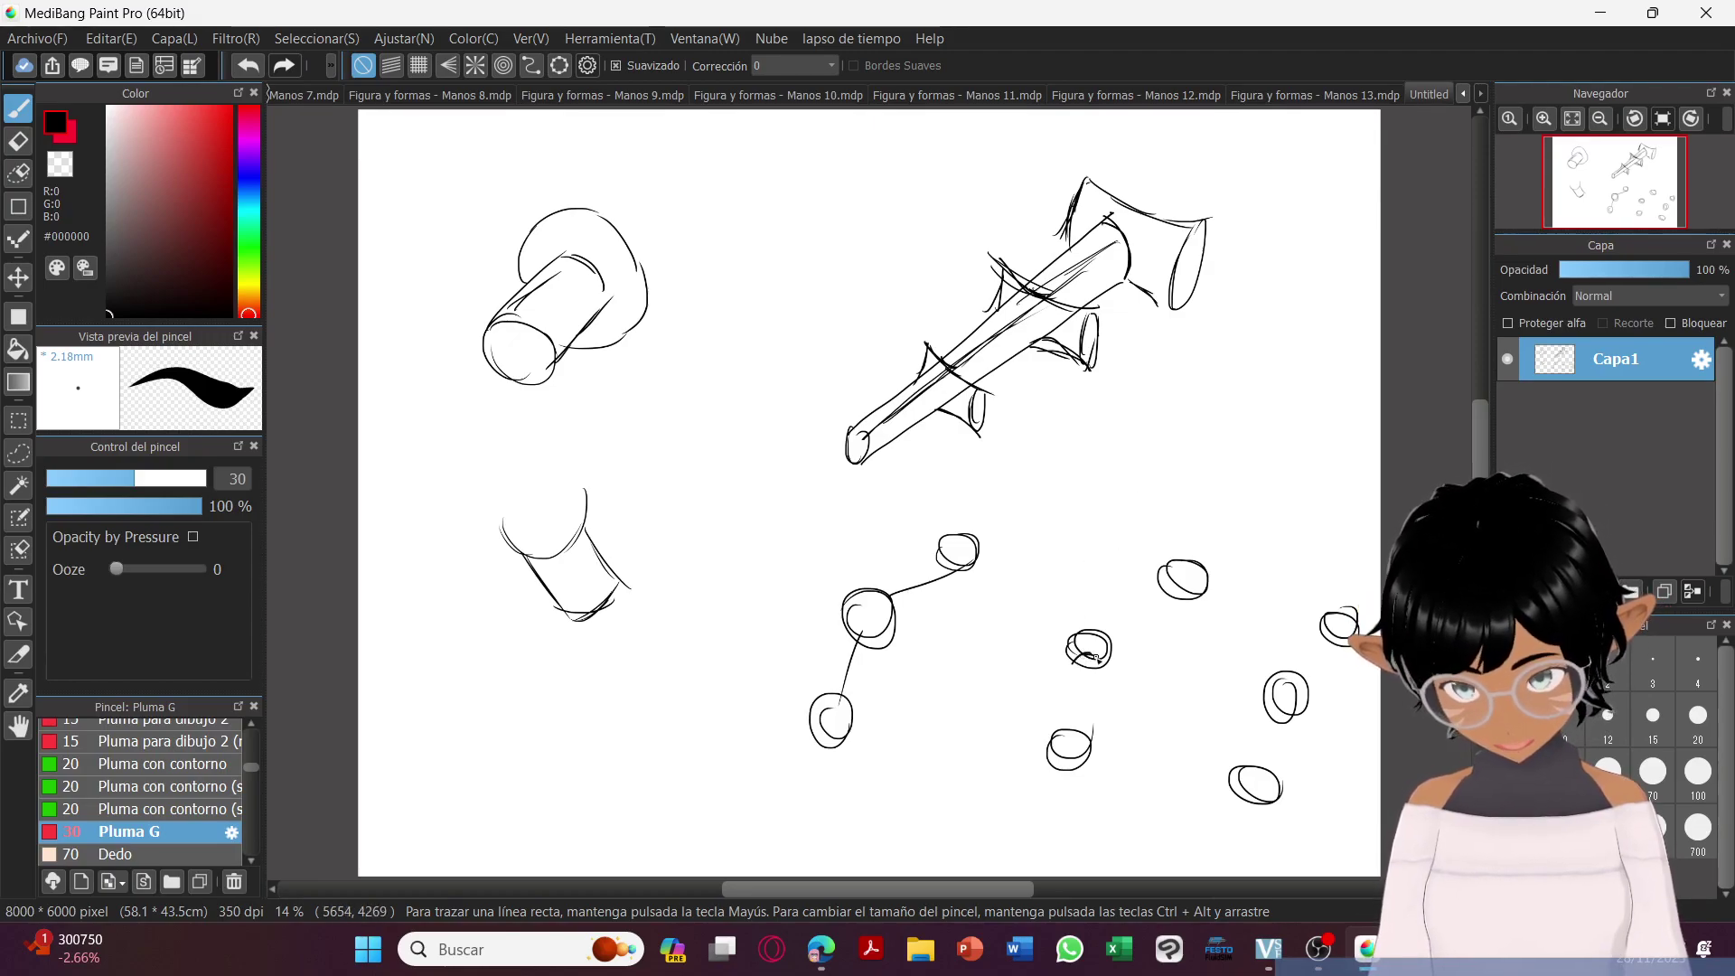
{"action": "left_click_drag", "start_coordinate": [1094, 658], "coordinate": [1080, 728]}
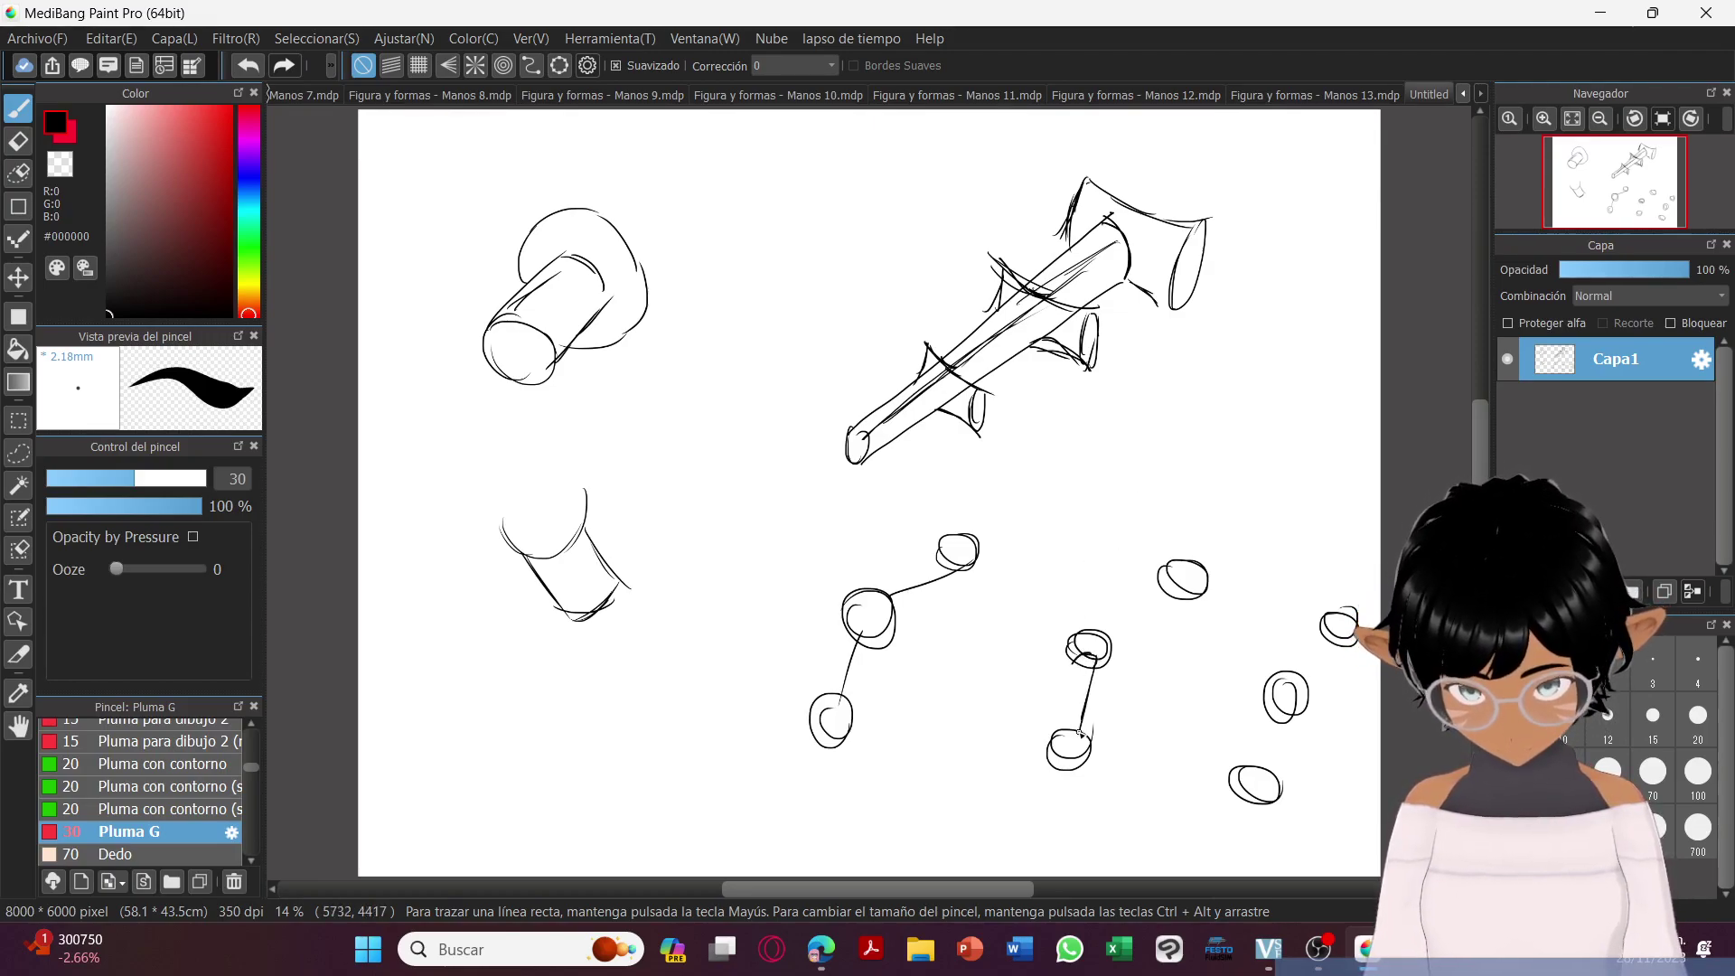
{"action": "left_click_drag", "start_coordinate": [1074, 664], "coordinate": [1064, 734]}
{"action": "mouse_move", "coordinate": [1178, 596]}
{"action": "left_mouse_down"}
{"action": "mouse_move", "coordinate": [1124, 639]}
{"action": "mouse_move", "coordinate": [1139, 623]}
{"action": "mouse_move", "coordinate": [1096, 629]}
{"action": "mouse_move", "coordinate": [1171, 585]}
{"action": "mouse_move", "coordinate": [1165, 610]}
{"action": "mouse_move", "coordinate": [1134, 628]}
{"action": "left_mouse_up"}
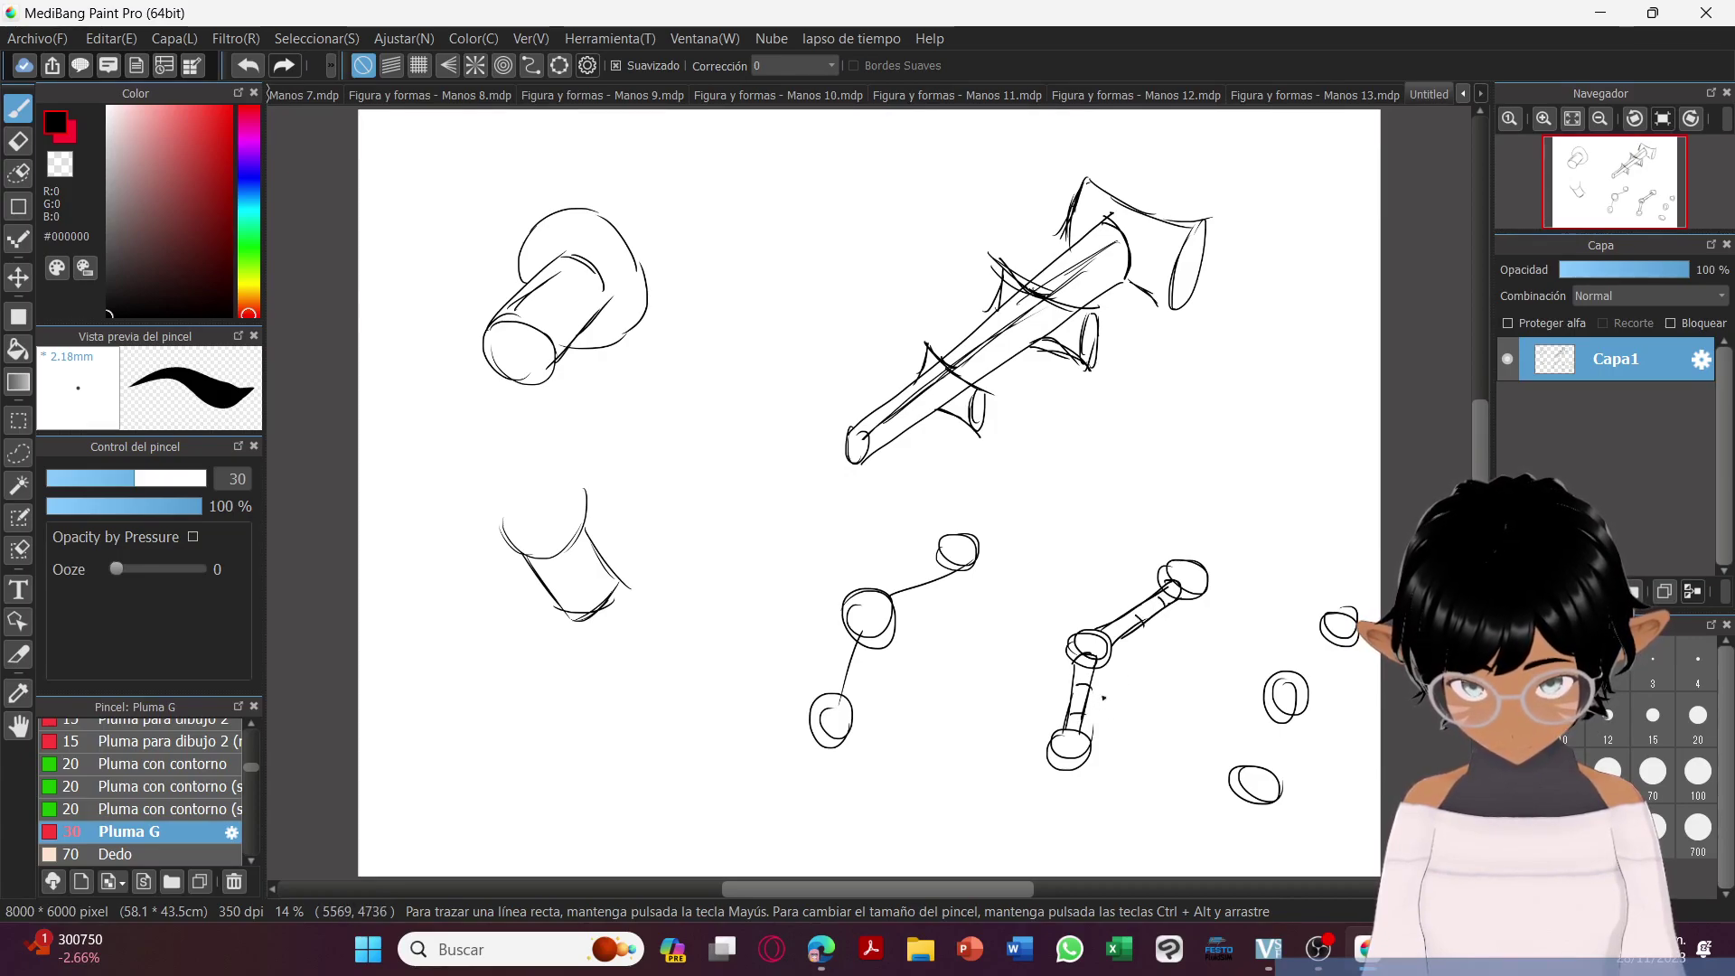
{"action": "left_click_drag", "start_coordinate": [1057, 777], "coordinate": [1070, 803]}
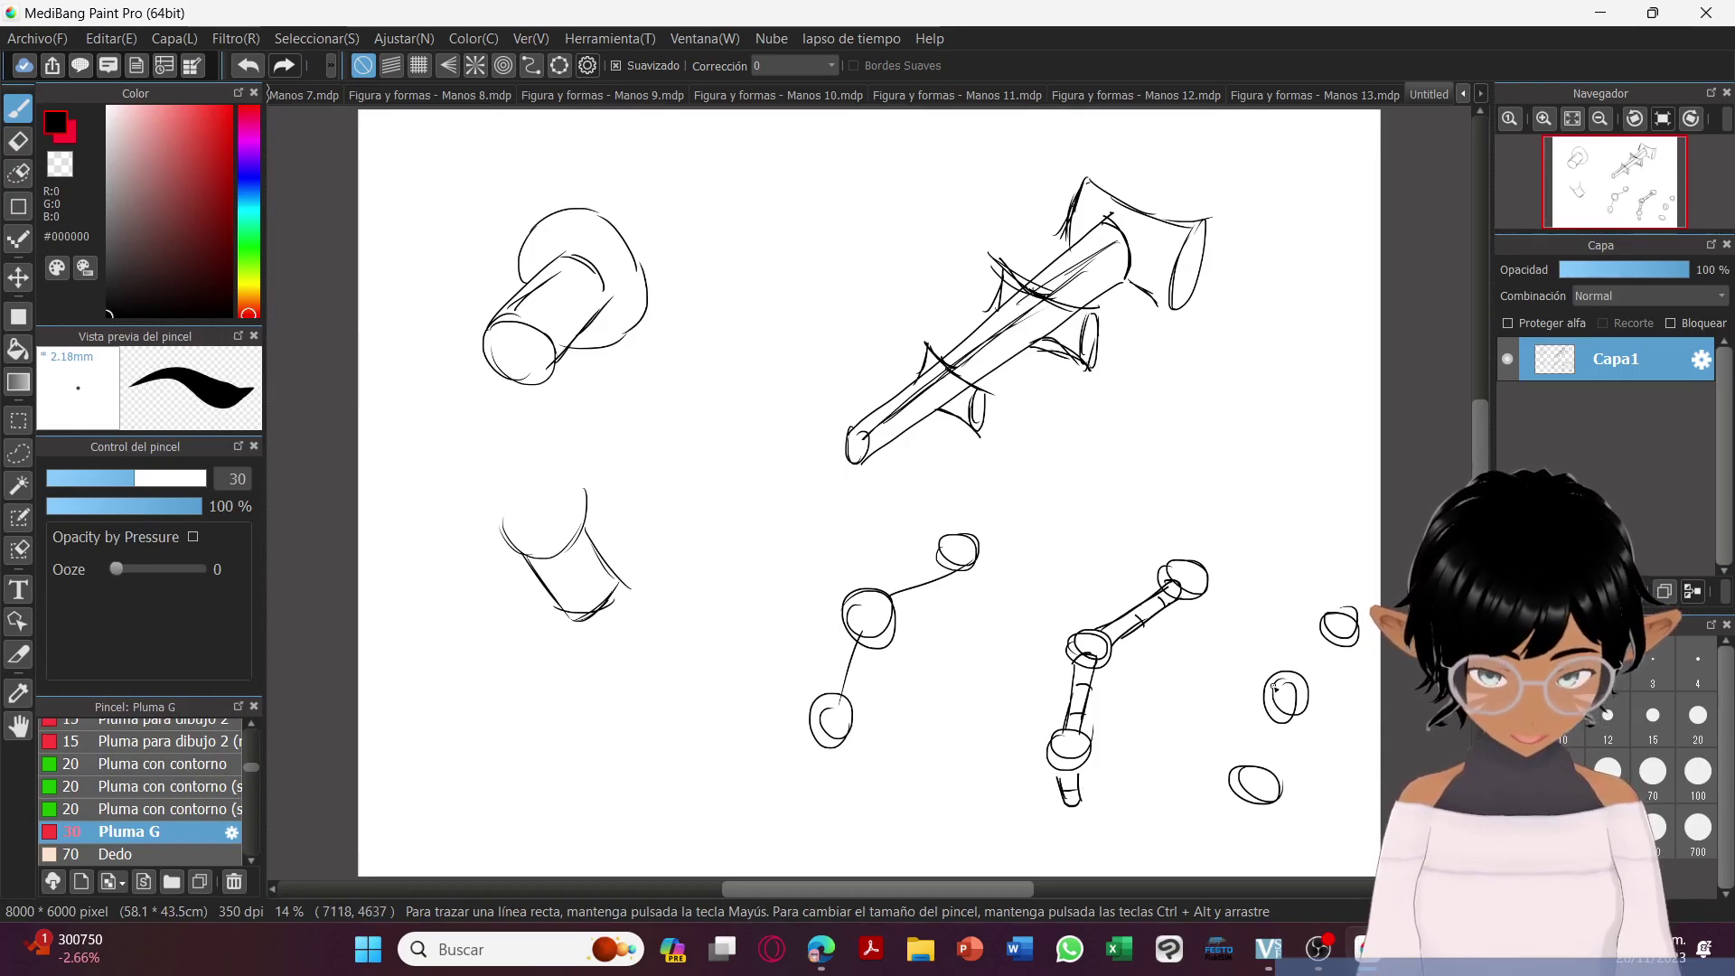
Connect the third group of joints with thicker cylinders, and add a short stub below the lowest joint.
{"action": "mouse_move", "coordinate": [1290, 711]}
{"action": "left_mouse_down"}
{"action": "mouse_move", "coordinate": [1267, 773]}
{"action": "mouse_move", "coordinate": [1249, 774]}
{"action": "left_mouse_up"}
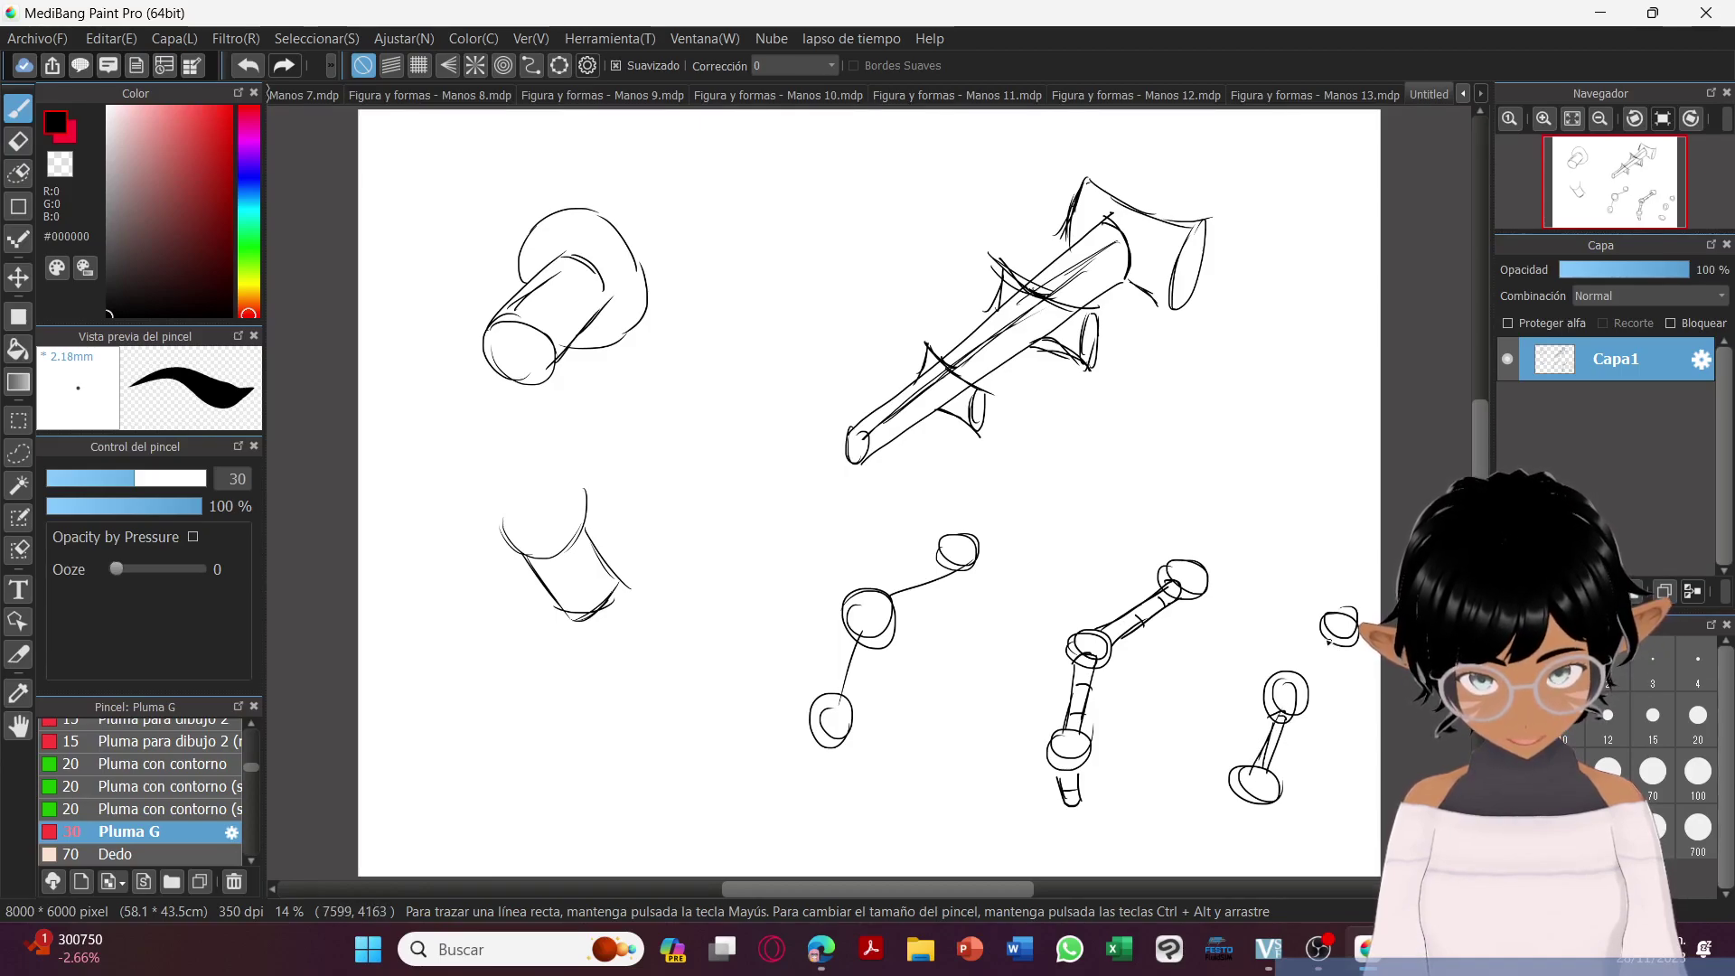
{"action": "mouse_move", "coordinate": [1345, 643]}
{"action": "left_mouse_down"}
{"action": "mouse_move", "coordinate": [1304, 664]}
{"action": "mouse_move", "coordinate": [1300, 632]}
{"action": "mouse_move", "coordinate": [1331, 677]}
{"action": "mouse_move", "coordinate": [1309, 689]}
{"action": "mouse_move", "coordinate": [1315, 625]}
{"action": "left_mouse_up"}
{"action": "mouse_move", "coordinate": [1262, 718]}
{"action": "left_mouse_down"}
{"action": "mouse_move", "coordinate": [1303, 712]}
{"action": "mouse_move", "coordinate": [1281, 815]}
{"action": "mouse_move", "coordinate": [1246, 824]}
{"action": "mouse_move", "coordinate": [1281, 831]}
{"action": "left_mouse_up"}
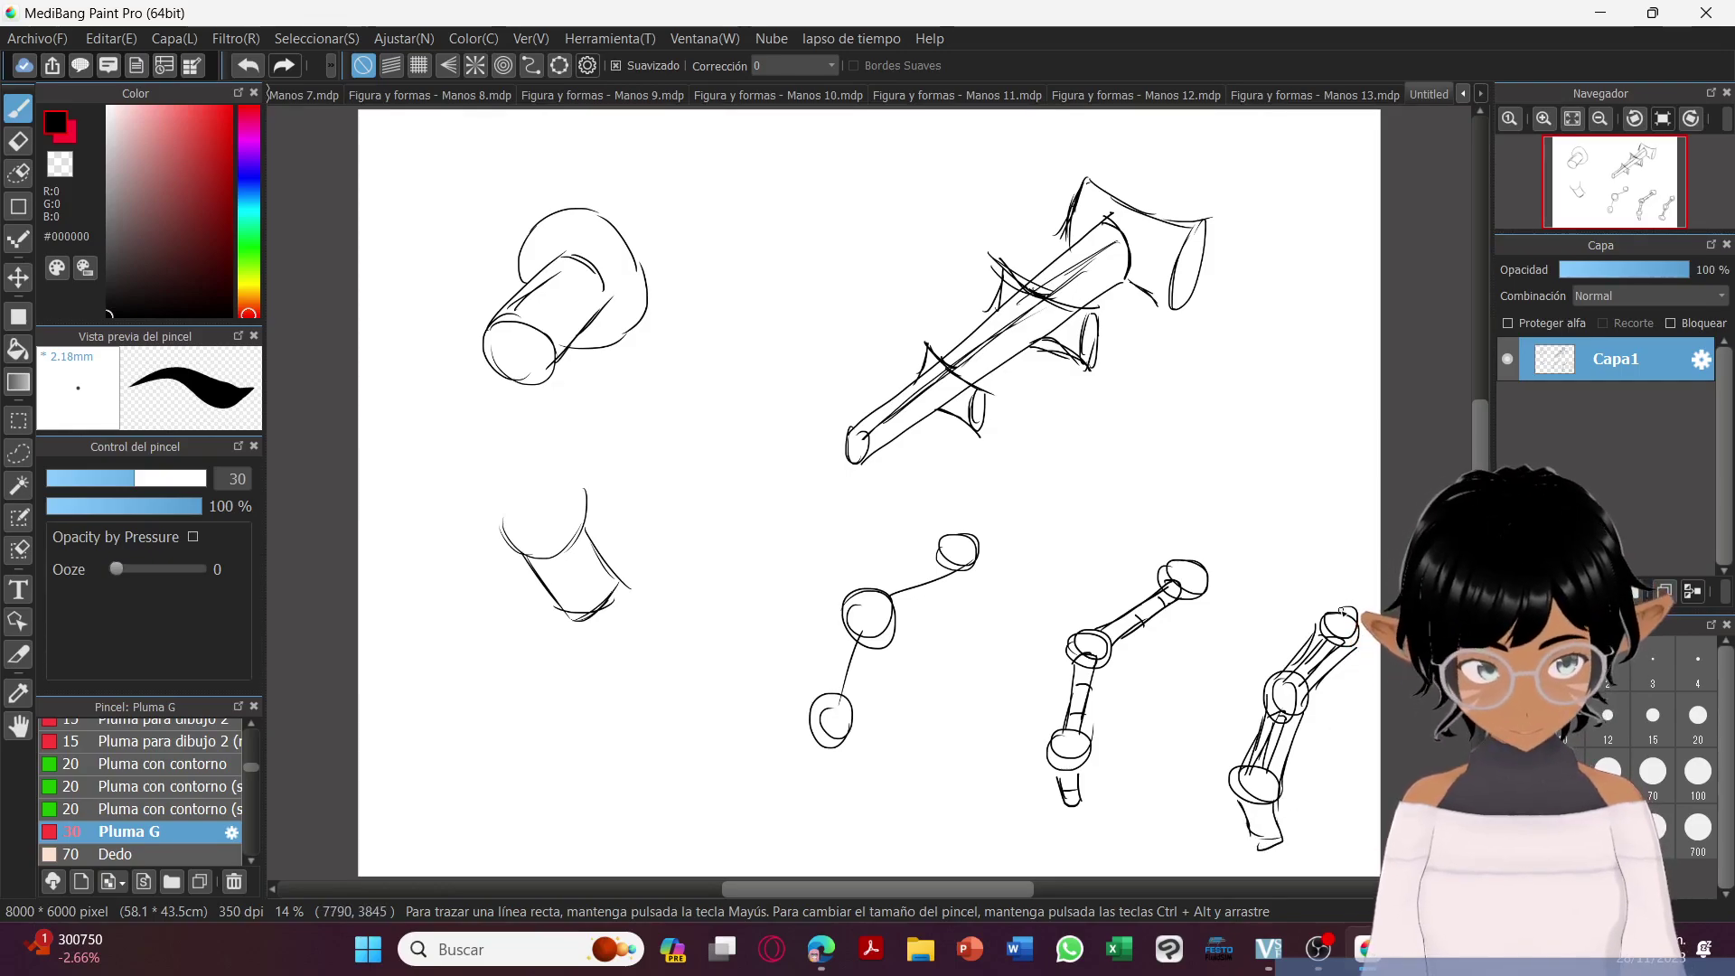
{"action": "left_click_drag", "start_coordinate": [1367, 674], "coordinate": [1362, 653]}
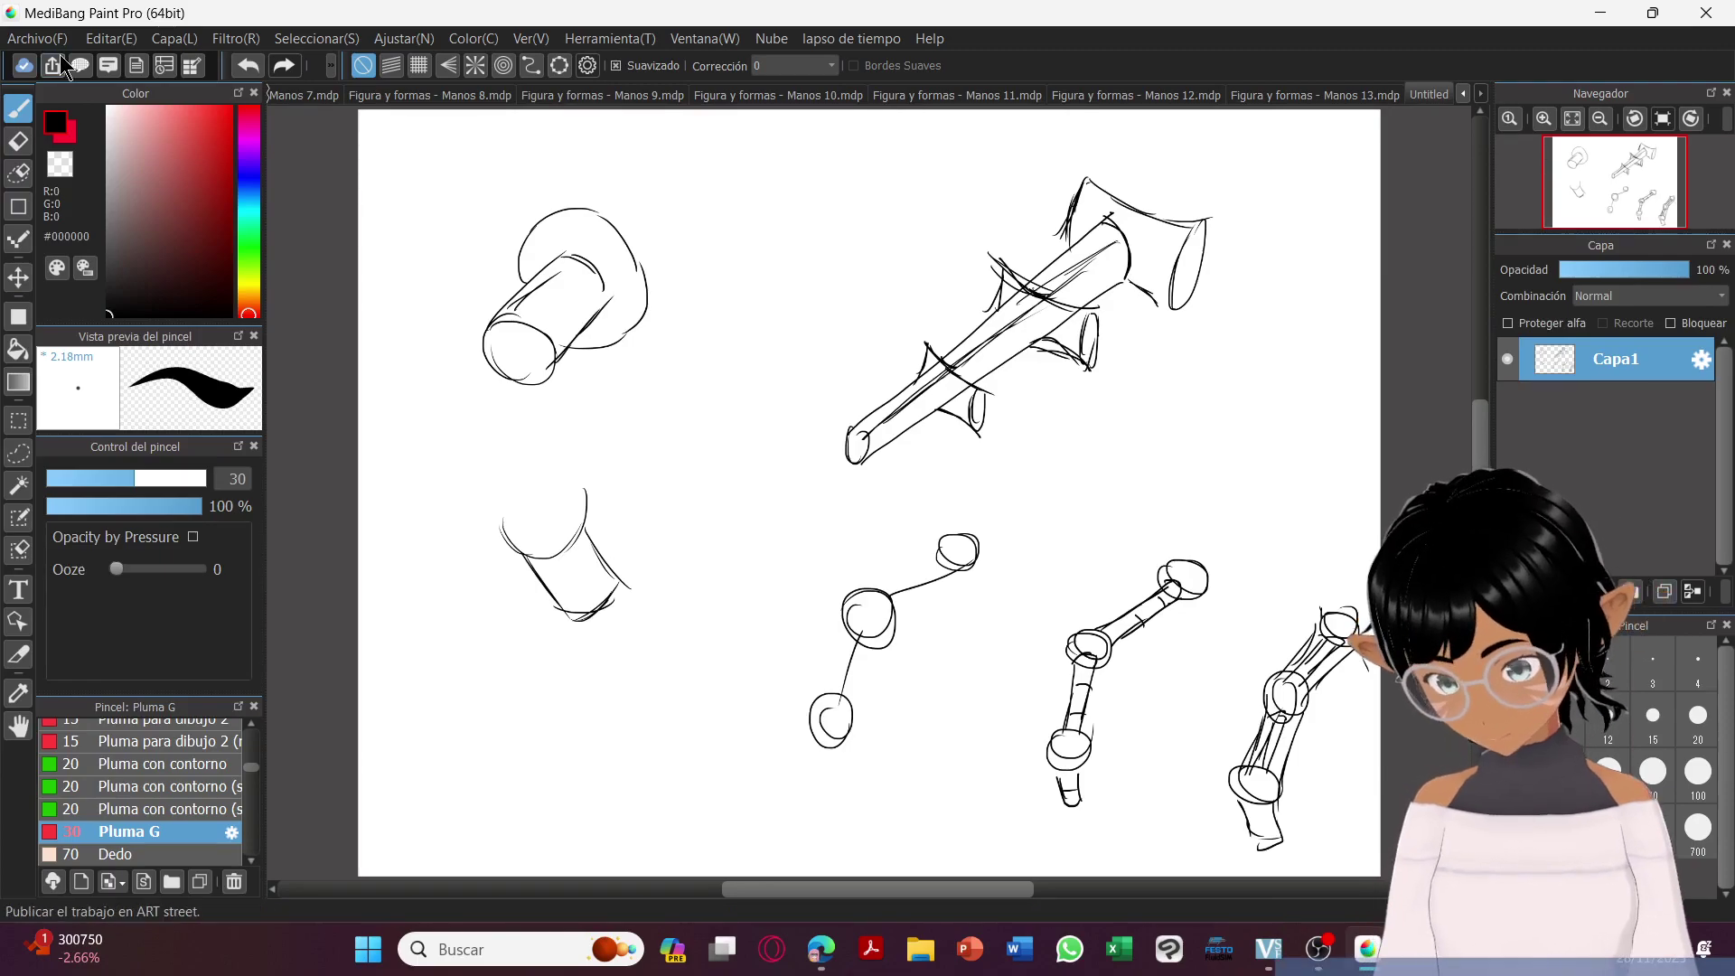
Save the finger study as "Figura y formas - Manos 14" in the Practica folder, in MediBang Paint Pro (*.mdp) format.
{"action": "left_click", "coordinate": [36, 38]}
{"action": "left_click", "coordinate": [163, 329]}
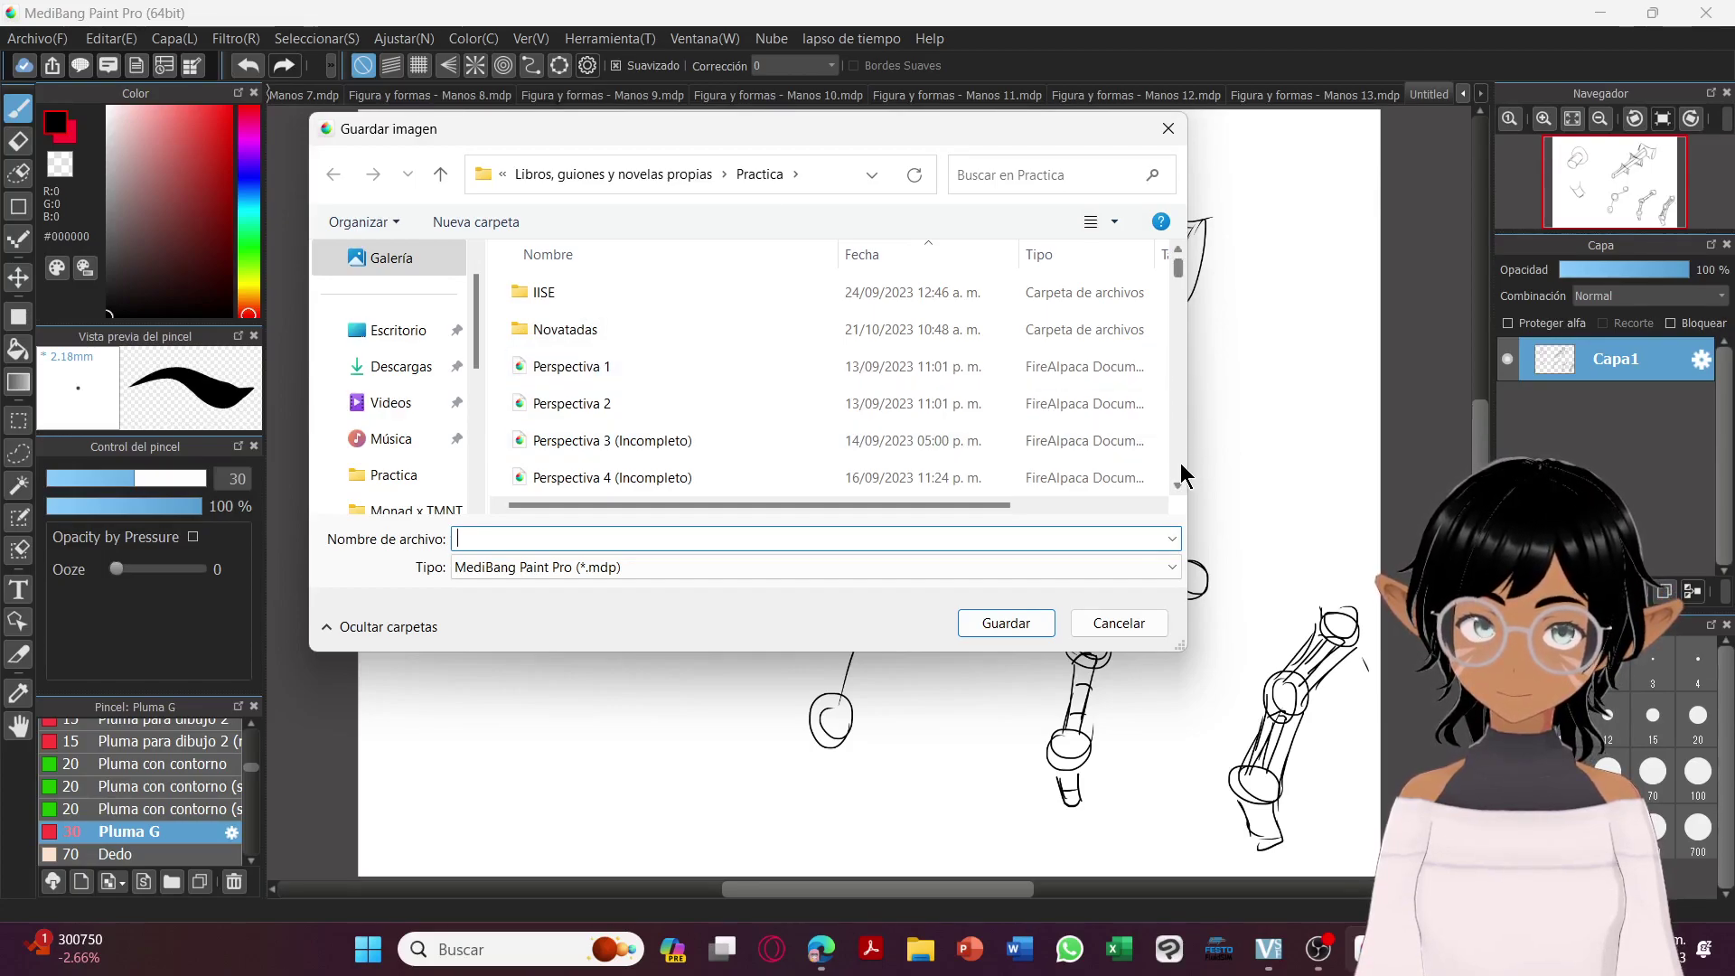
{"action": "scroll", "coordinate": [1180, 457], "scroll_direction": "down", "scroll_amount": 5}
{"action": "scroll", "coordinate": [1181, 476], "scroll_direction": "down", "scroll_amount": 7}
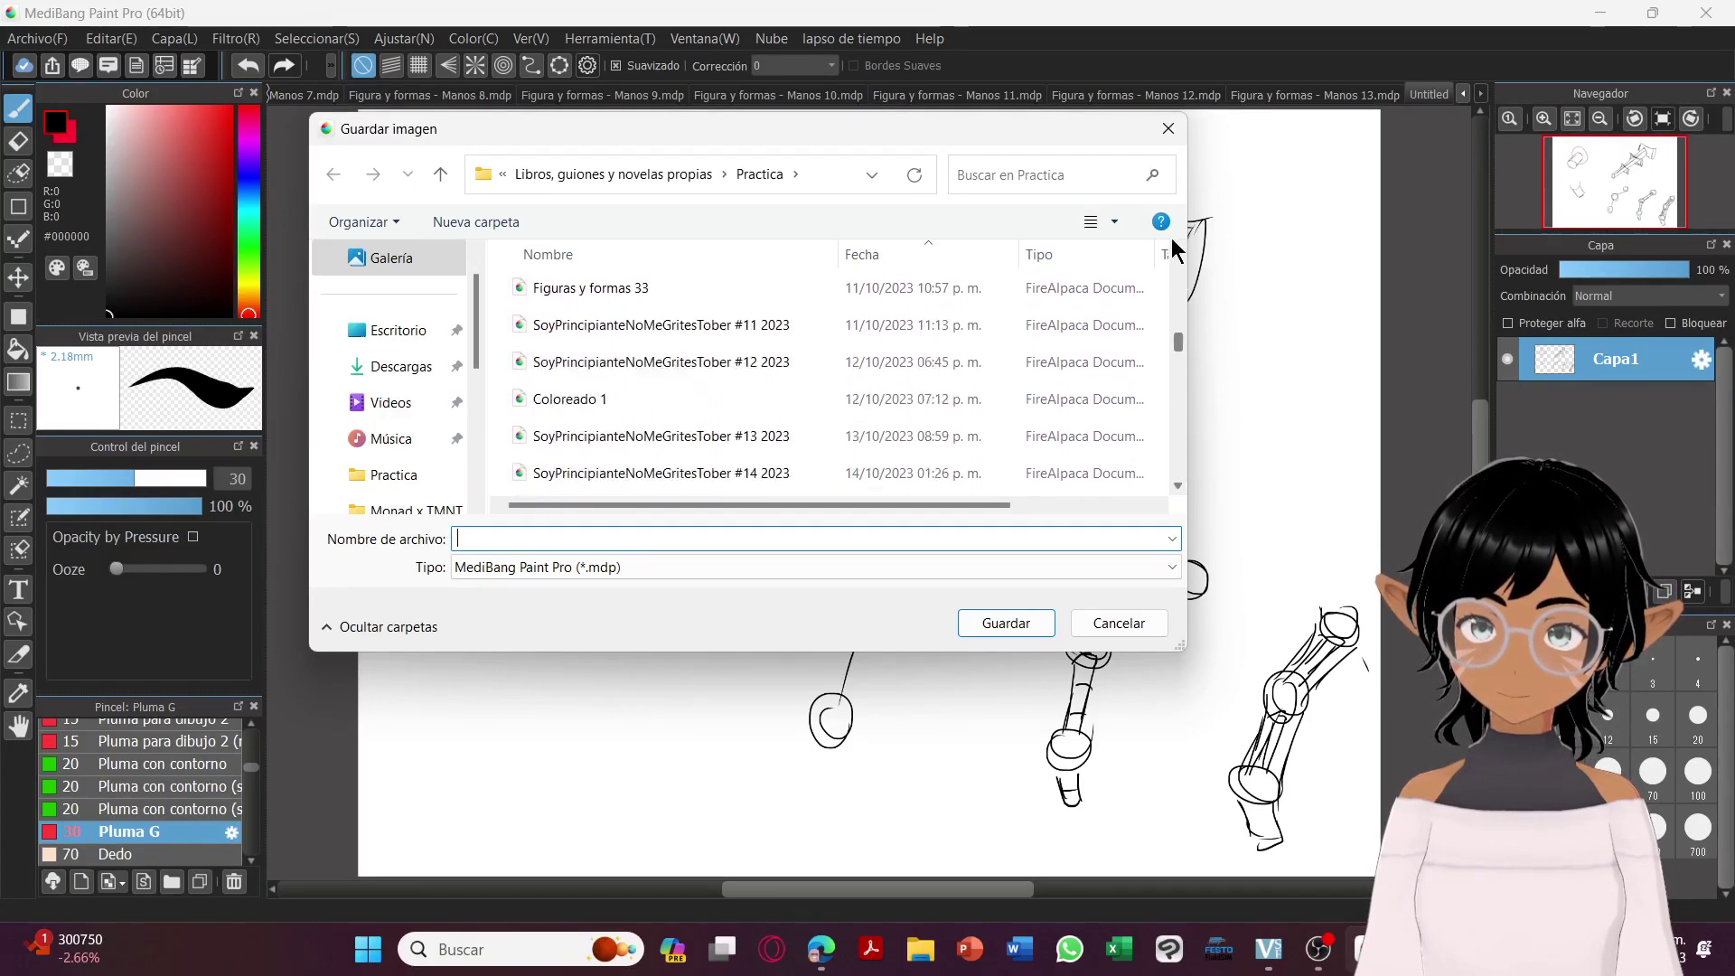
{"action": "scroll", "coordinate": [1172, 368], "scroll_direction": "down", "scroll_amount": 1}
{"action": "left_click", "coordinate": [1207, 430]}
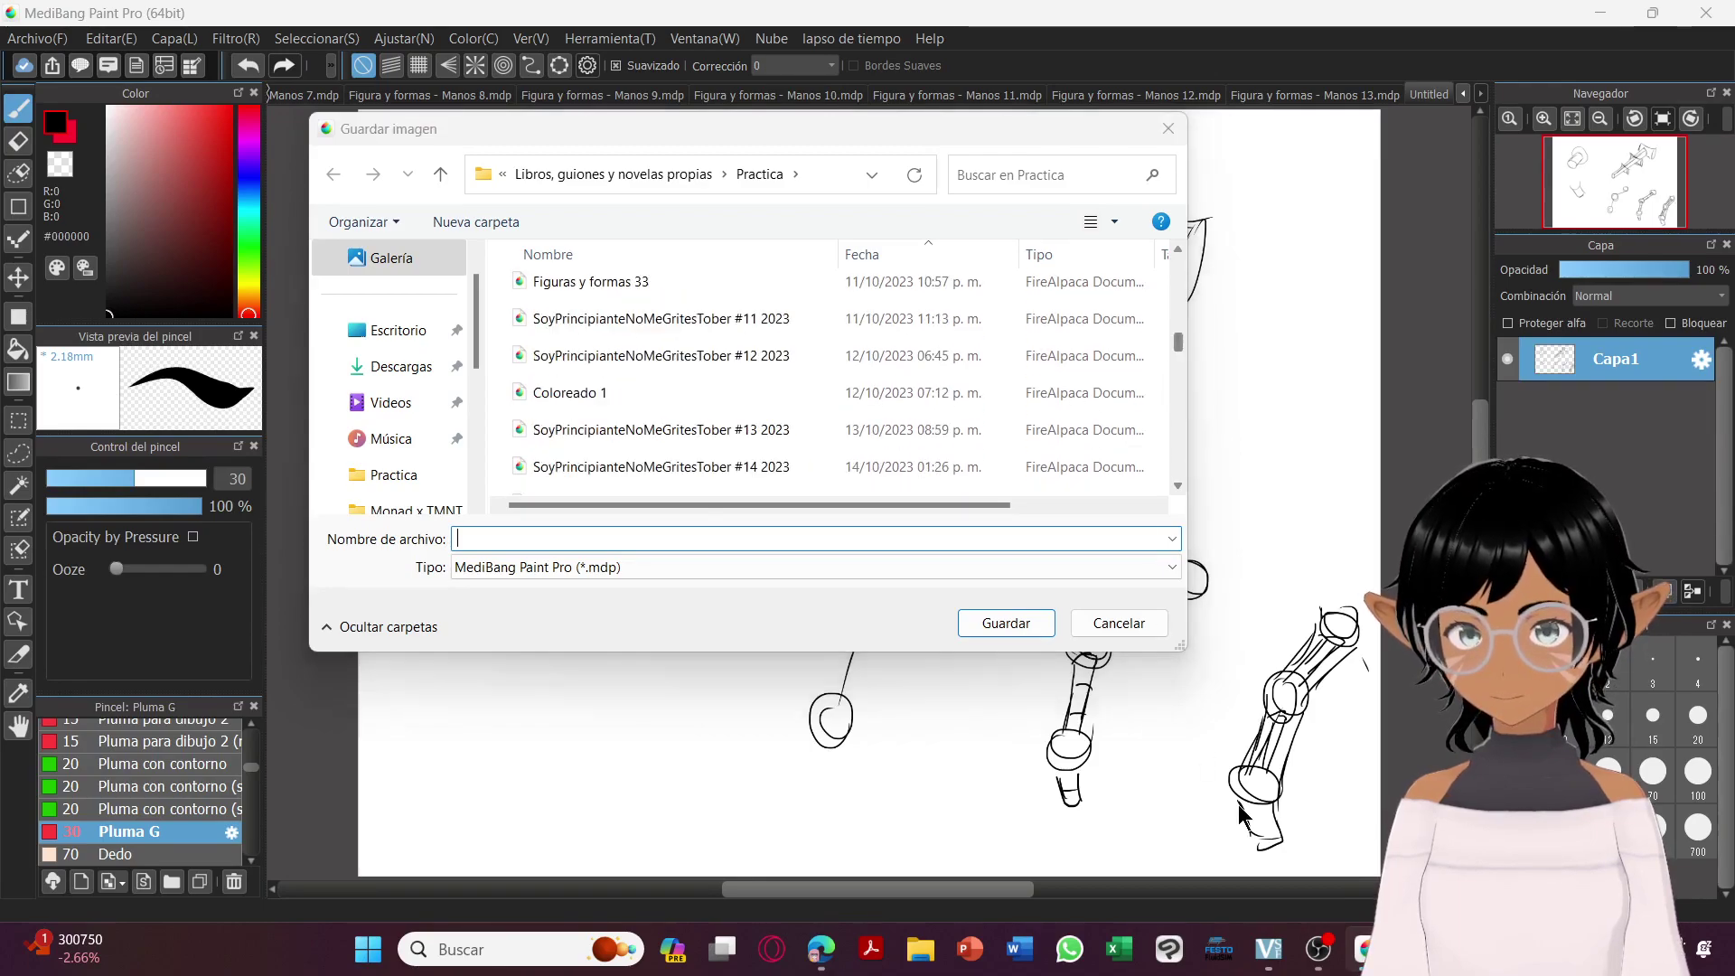
{"action": "left_click", "coordinate": [1158, 359]}
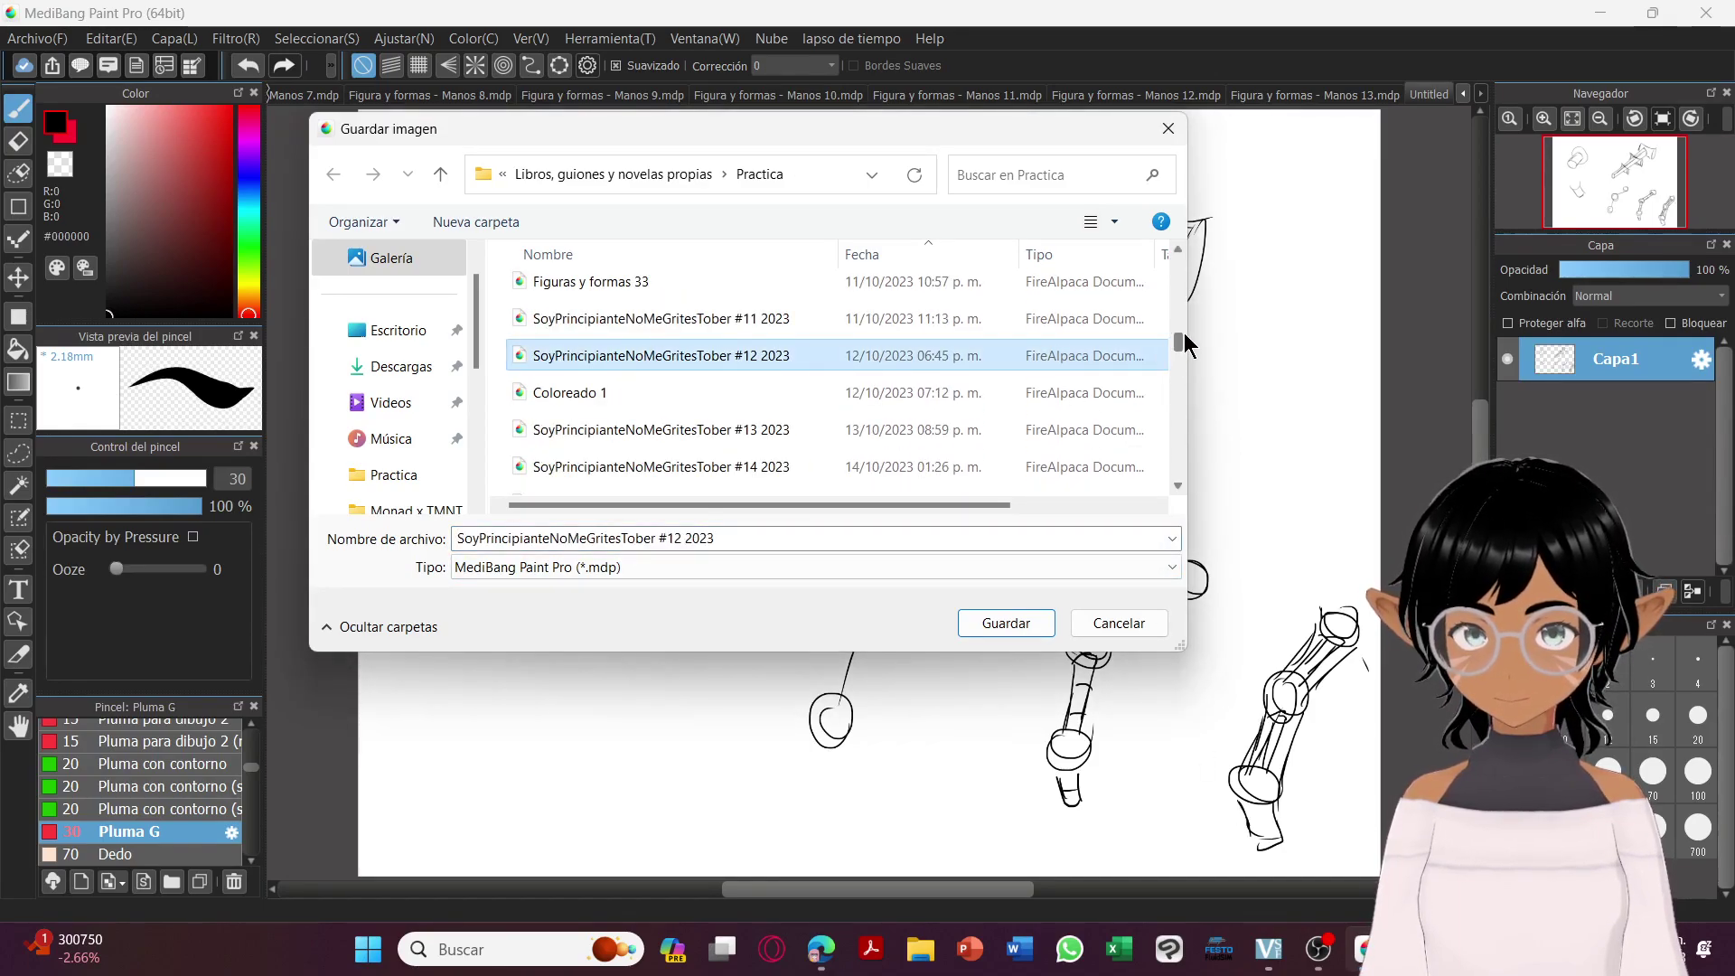
{"action": "left_click_drag", "start_coordinate": [1184, 332], "coordinate": [1195, 496]}
{"action": "left_click", "coordinate": [1120, 482]}
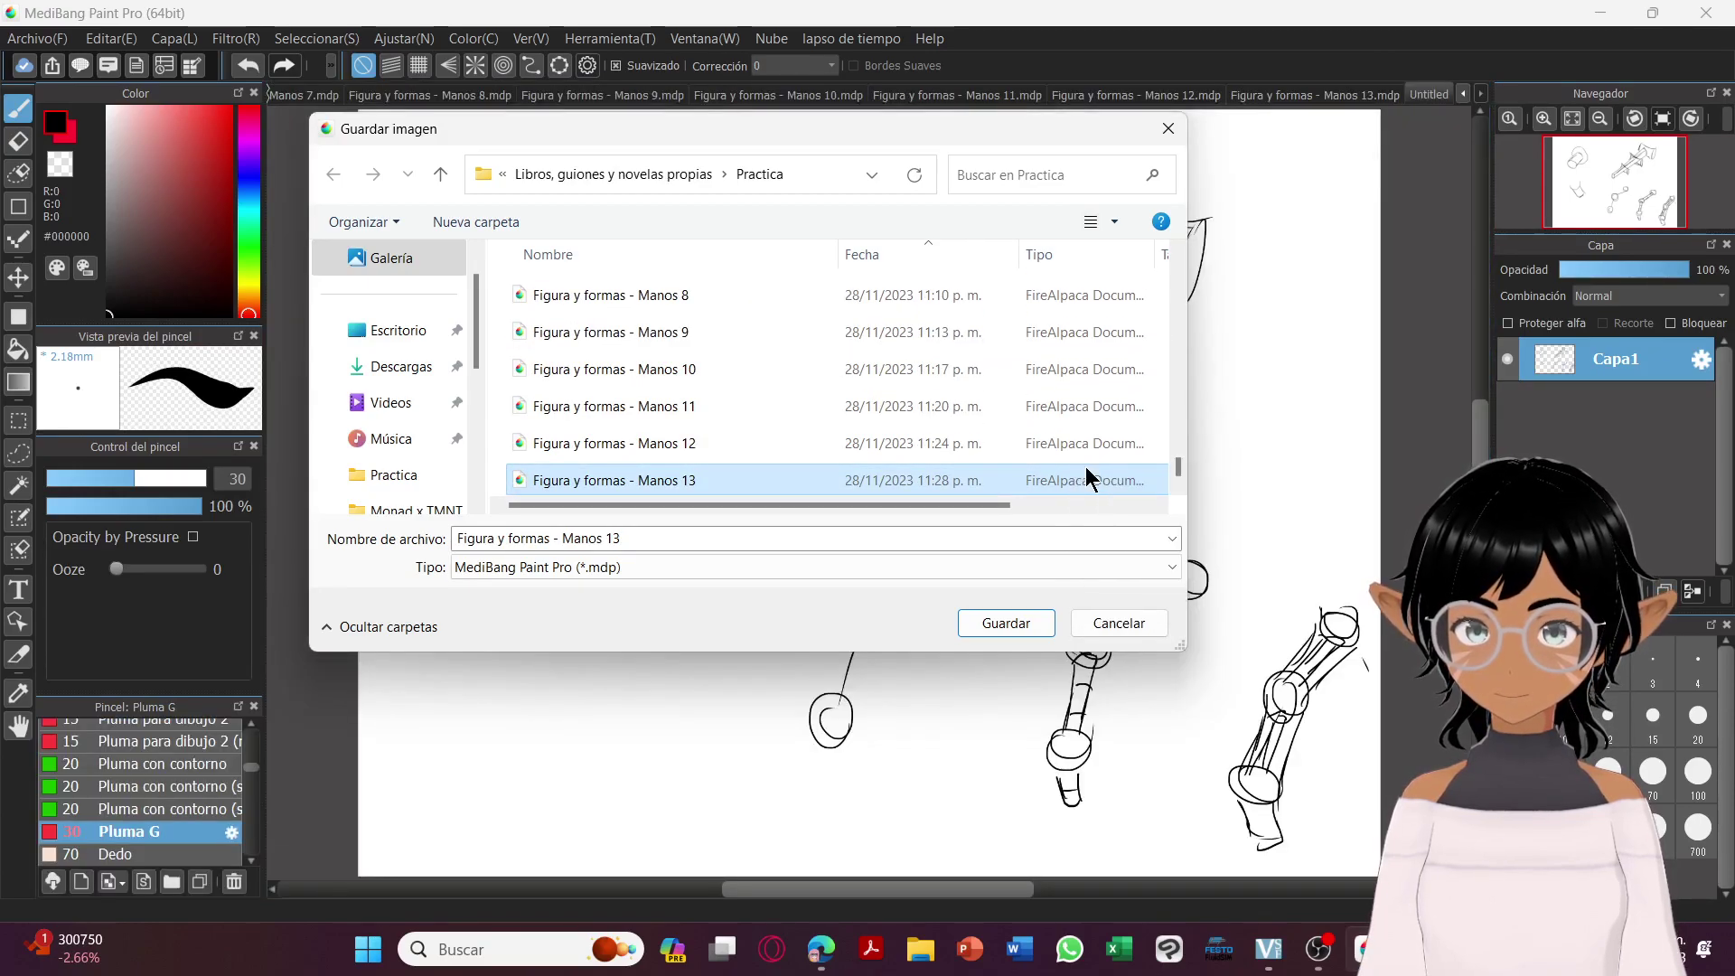
{"action": "left_click", "coordinate": [1064, 542]}
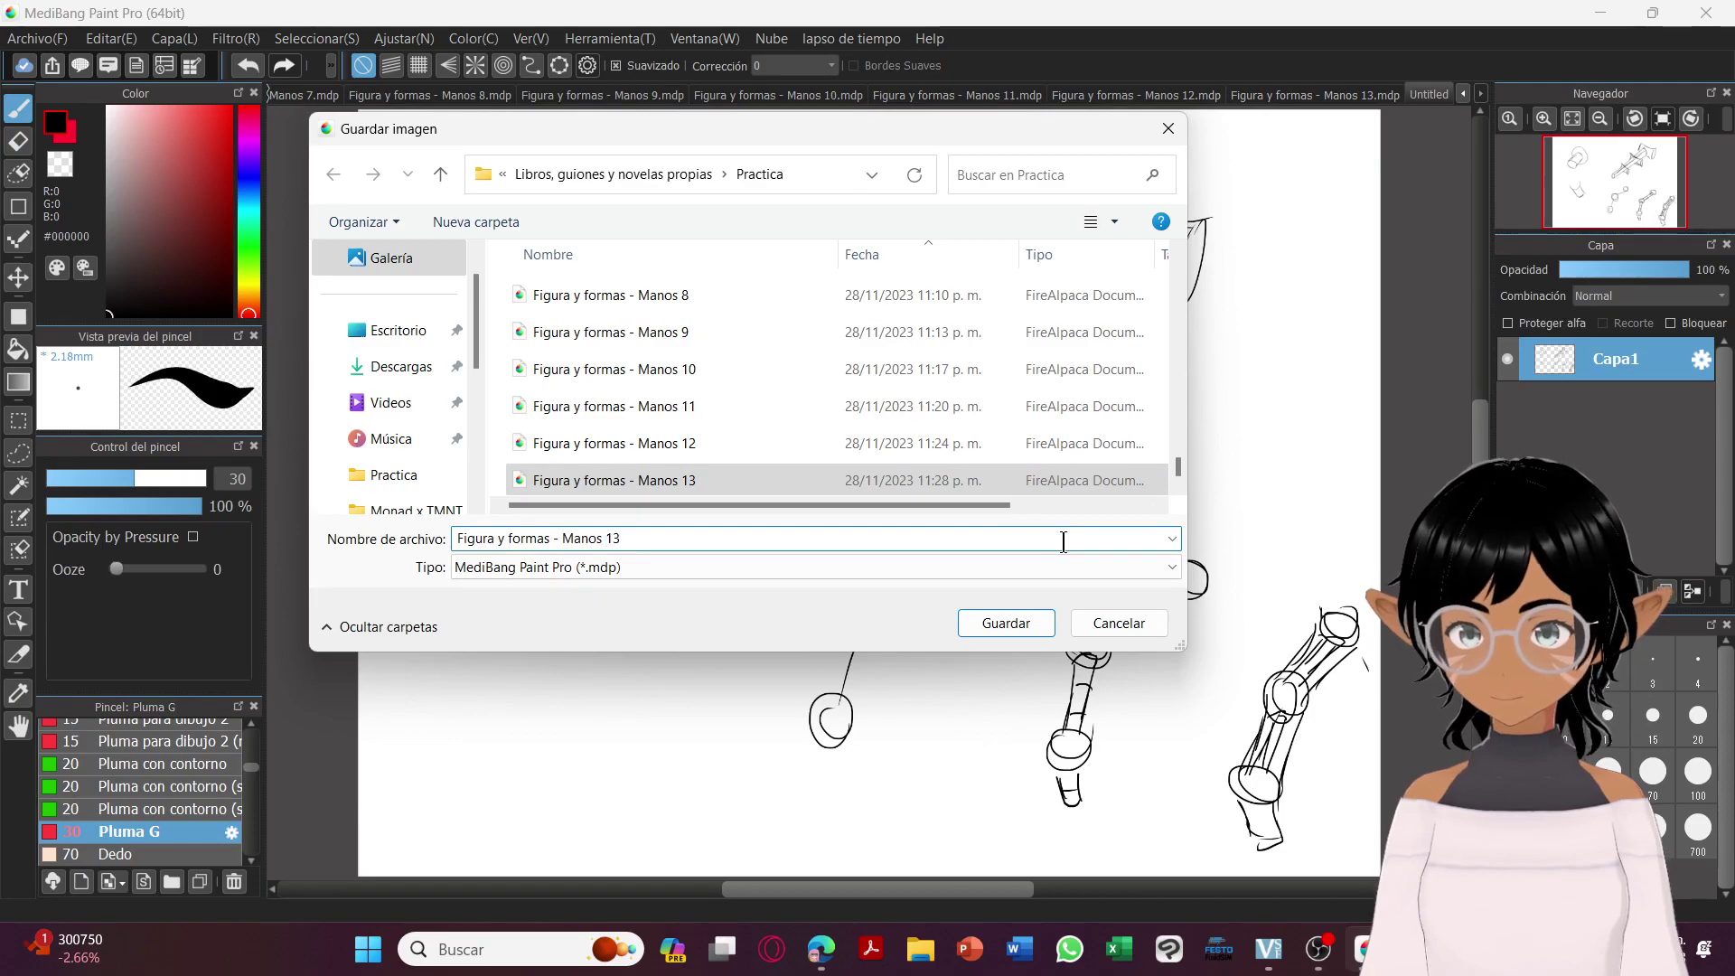
{"action": "key", "text": "BackSpace"}
{"action": "type", "text": "4"}
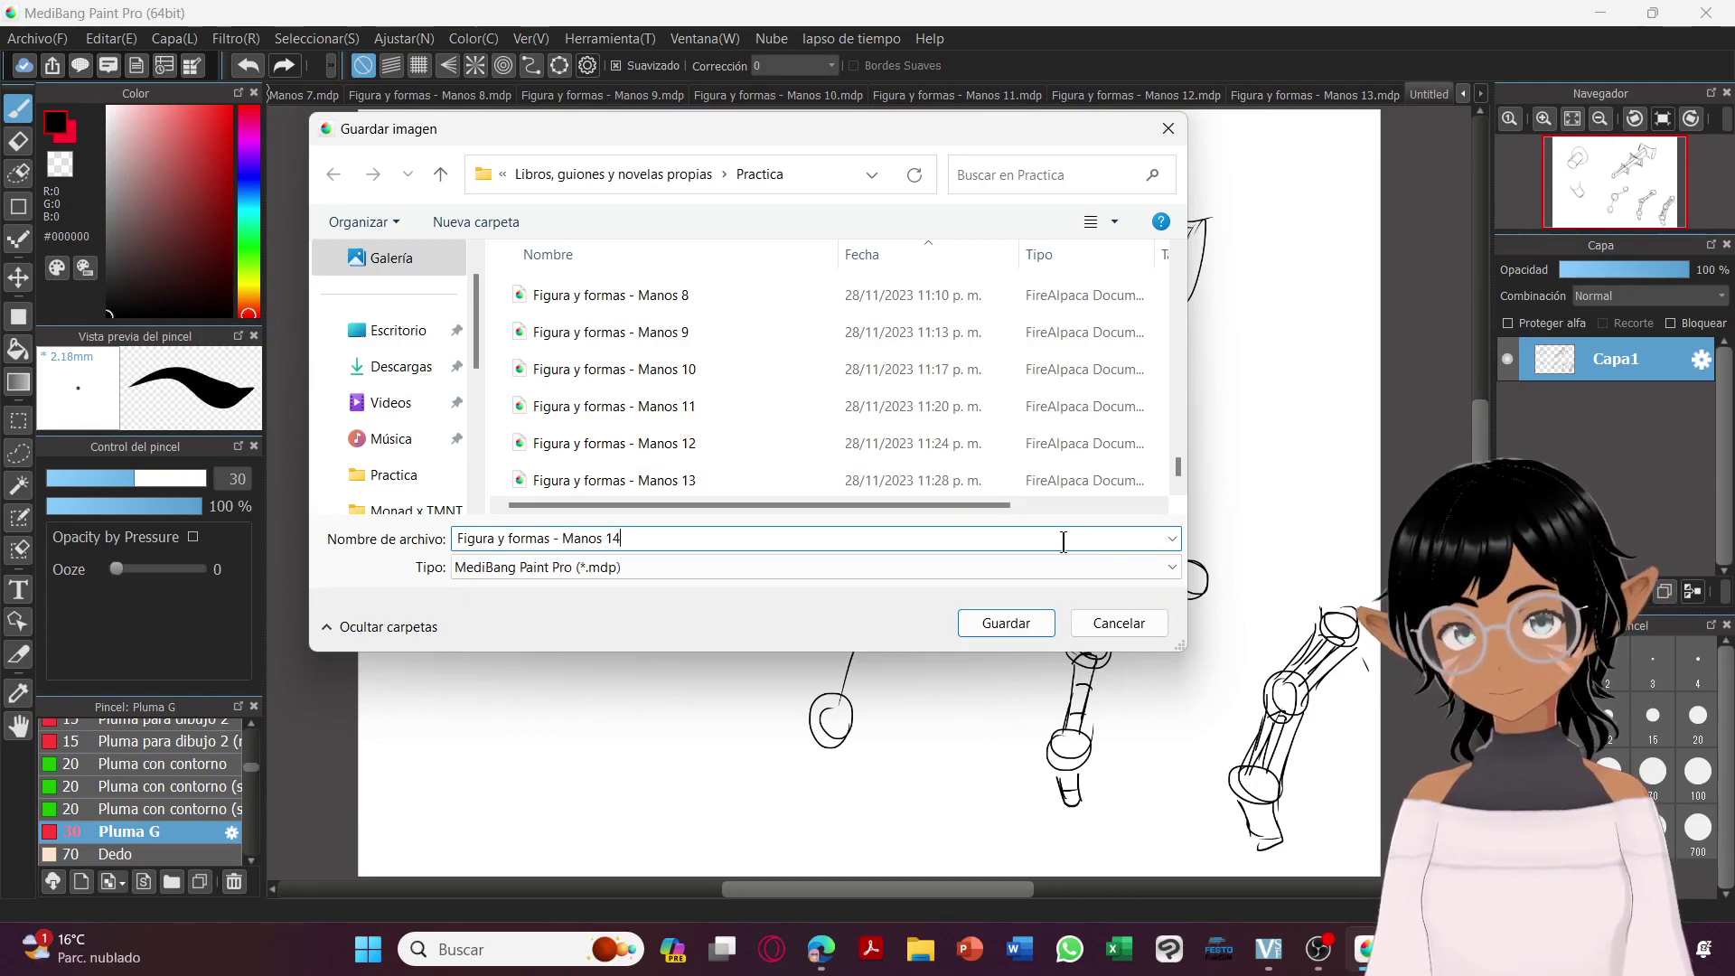
{"action": "key", "text": "Return"}
Create another new blank canvas with the default settings.
{"action": "left_click", "coordinate": [36, 38]}
{"action": "mouse_move", "coordinate": [79, 45]}
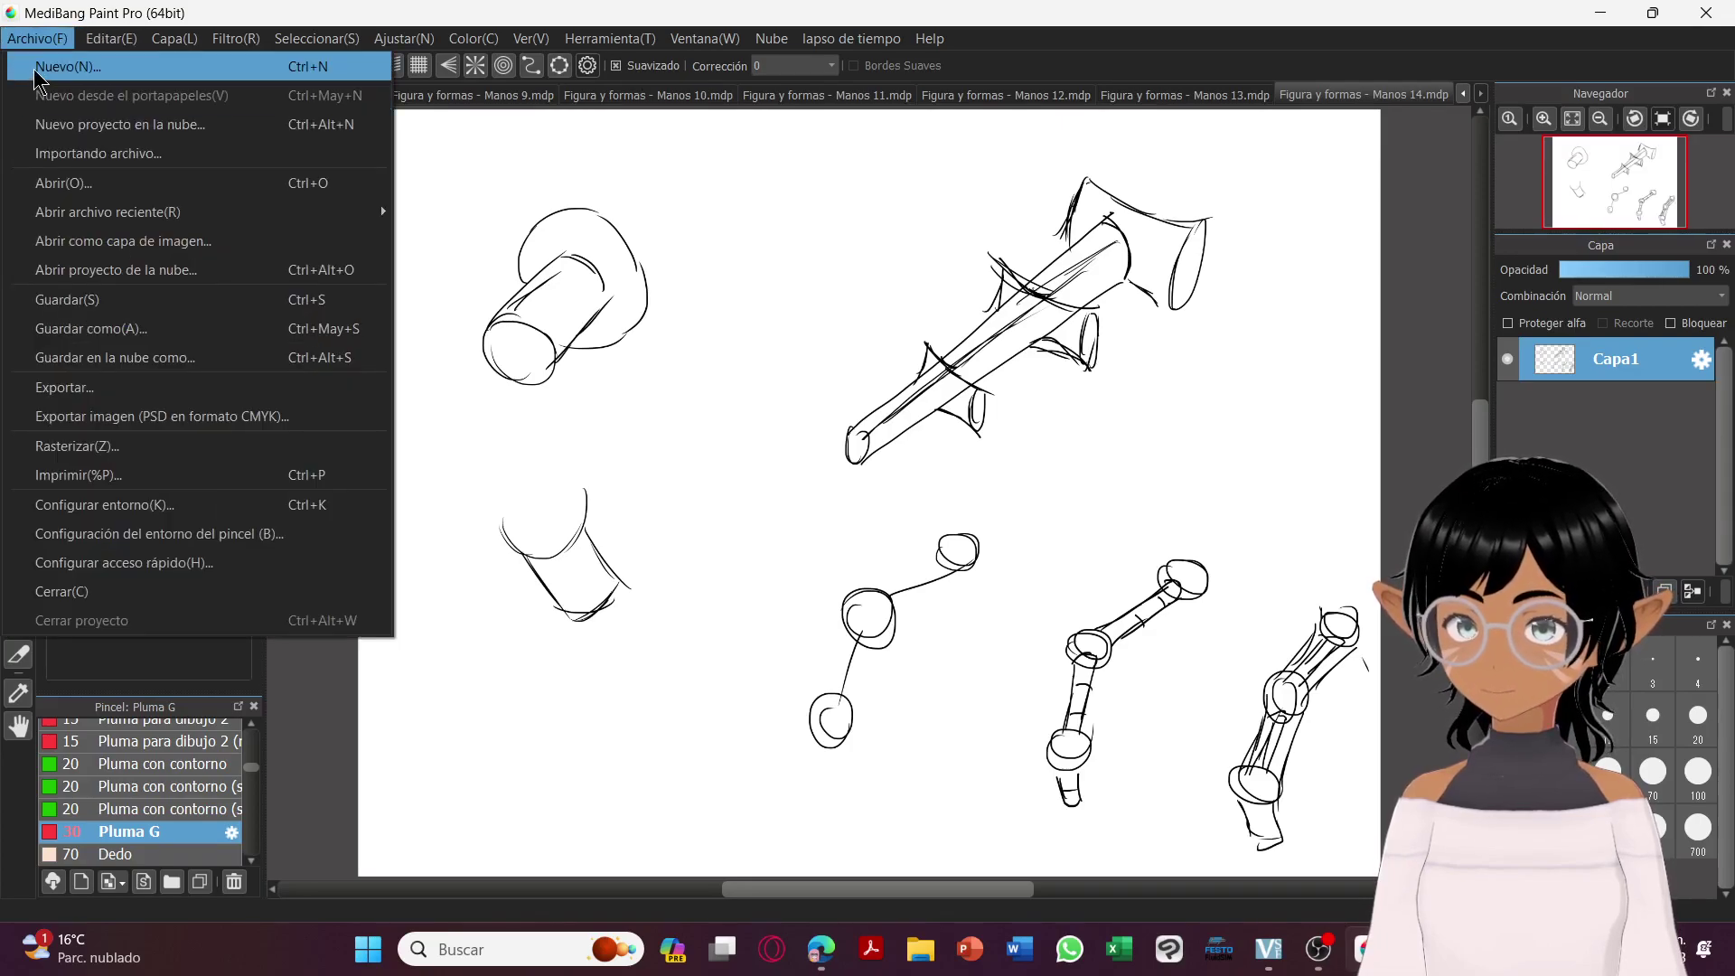
{"action": "left_click", "coordinate": [34, 66]}
{"action": "key", "text": "Return"}
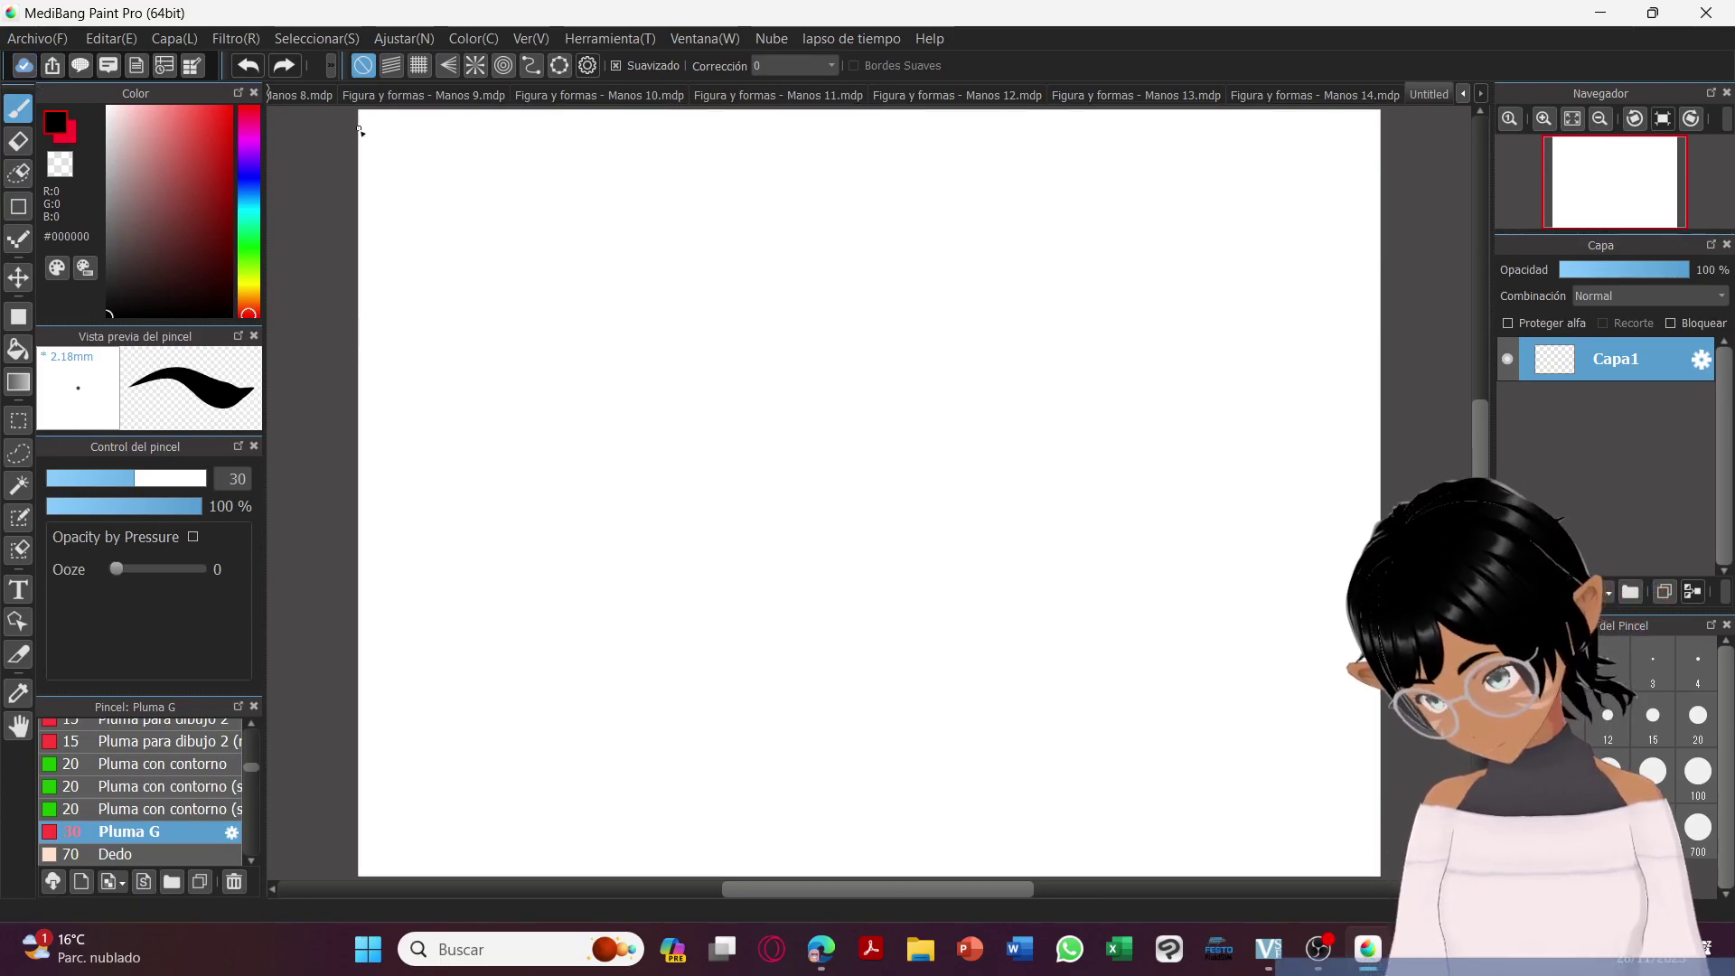
Handwrite the note "Dedo, flexión muscular unión del mismo" across the upper part of the canvas.
{"action": "mouse_move", "coordinate": [384, 160]}
{"action": "left_mouse_down"}
{"action": "mouse_move", "coordinate": [465, 186]}
{"action": "mouse_move", "coordinate": [508, 174]}
{"action": "mouse_move", "coordinate": [502, 212]}
{"action": "left_mouse_up"}
{"action": "mouse_move", "coordinate": [597, 181]}
{"action": "left_mouse_down"}
{"action": "mouse_move", "coordinate": [586, 224]}
{"action": "mouse_move", "coordinate": [613, 126]}
{"action": "left_mouse_up"}
{"action": "left_click_drag", "start_coordinate": [617, 149], "coordinate": [647, 194]}
{"action": "left_click_drag", "start_coordinate": [649, 179], "coordinate": [669, 201]}
{"action": "mouse_move", "coordinate": [667, 181]}
{"action": "left_mouse_down"}
{"action": "mouse_move", "coordinate": [645, 209]}
{"action": "mouse_move", "coordinate": [690, 196]}
{"action": "left_mouse_up"}
{"action": "left_click_drag", "start_coordinate": [711, 183], "coordinate": [740, 194]}
{"action": "left_click_drag", "start_coordinate": [730, 170], "coordinate": [741, 169]}
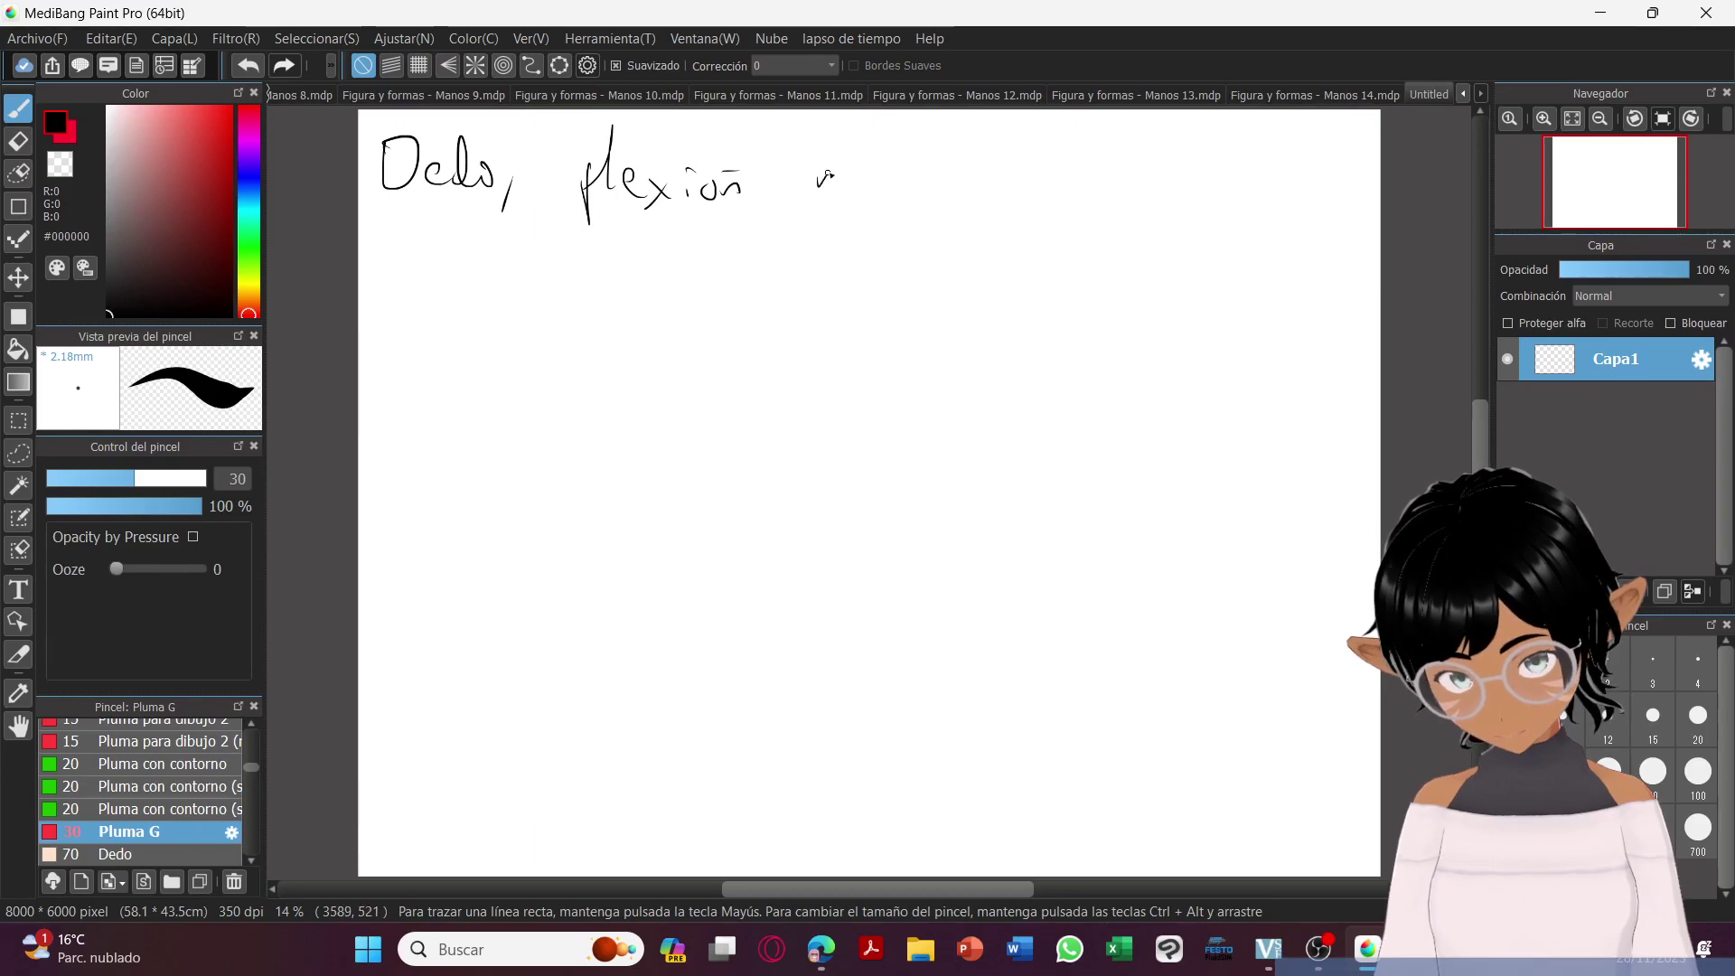
{"action": "mouse_move", "coordinate": [879, 191]}
{"action": "left_mouse_down"}
{"action": "mouse_move", "coordinate": [923, 192]}
{"action": "mouse_move", "coordinate": [940, 168]}
{"action": "mouse_move", "coordinate": [966, 196]}
{"action": "mouse_move", "coordinate": [1091, 170]}
{"action": "mouse_move", "coordinate": [1171, 199]}
{"action": "mouse_move", "coordinate": [1161, 164]}
{"action": "mouse_move", "coordinate": [1251, 182]}
{"action": "mouse_move", "coordinate": [1275, 151]}
{"action": "mouse_move", "coordinate": [1276, 190]}
{"action": "left_mouse_up"}
{"action": "mouse_move", "coordinate": [421, 262]}
{"action": "left_mouse_down"}
{"action": "mouse_move", "coordinate": [468, 245]}
{"action": "mouse_move", "coordinate": [476, 268]}
{"action": "mouse_move", "coordinate": [524, 262]}
{"action": "left_mouse_up"}
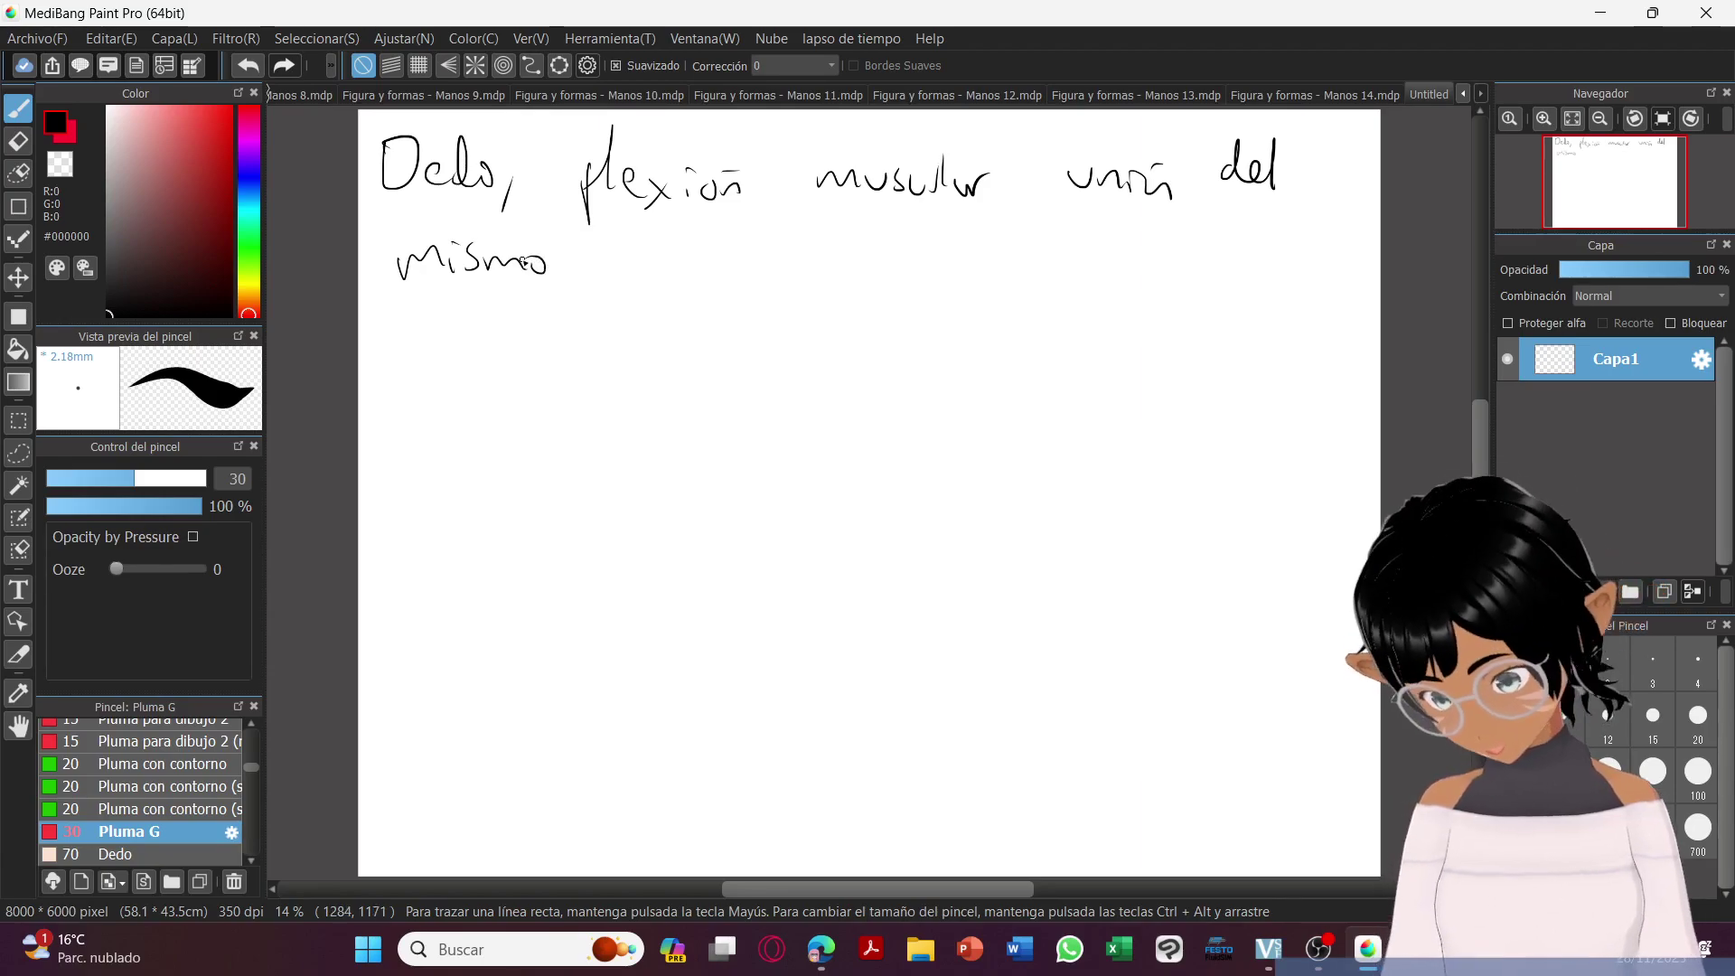
Undo the handwritten note stroke by stroke back to its initial "D".
{"action": "left_click", "coordinate": [248, 65]}
{"action": "left_click", "coordinate": [248, 66]}
{"action": "left_click", "coordinate": [248, 66]}
{"action": "left_click", "coordinate": [248, 65]}
{"action": "left_click", "coordinate": [248, 66]}
{"action": "left_click", "coordinate": [247, 66]}
{"action": "left_click", "coordinate": [248, 65]}
{"action": "left_click", "coordinate": [248, 65]}
{"action": "left_click", "coordinate": [247, 65]}
{"action": "left_click", "coordinate": [247, 65]}
{"action": "left_click", "coordinate": [248, 65]}
{"action": "left_click", "coordinate": [248, 65]}
{"action": "left_click", "coordinate": [247, 65]}
{"action": "left_click", "coordinate": [248, 65]}
{"action": "left_click", "coordinate": [248, 65]}
{"action": "left_click", "coordinate": [248, 65]}
{"action": "left_click", "coordinate": [247, 65]}
{"action": "left_click", "coordinate": [247, 65]}
{"action": "left_click", "coordinate": [247, 65]}
{"action": "left_click", "coordinate": [248, 65]}
{"action": "left_click", "coordinate": [247, 65]}
{"action": "left_click", "coordinate": [247, 65]}
{"action": "left_click", "coordinate": [247, 65]}
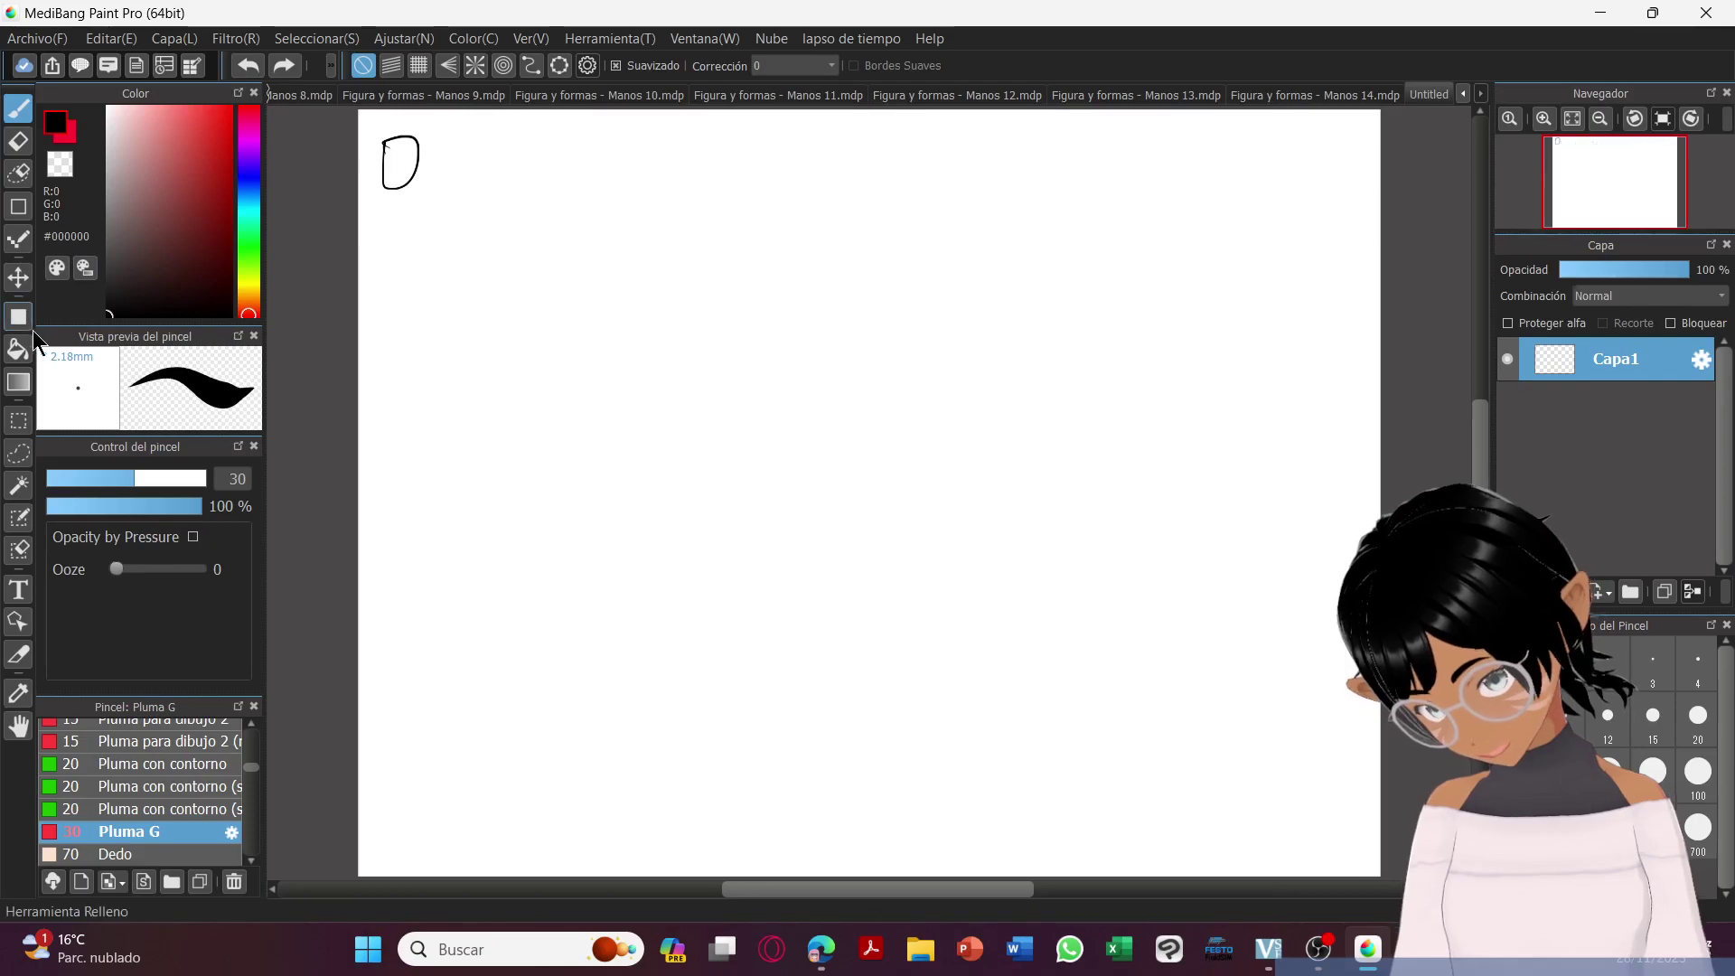
Handwrite the rest of the title after the initial "D" so it reads "Dedo, flexión muscular y unión".
{"action": "mouse_move", "coordinate": [456, 169]}
{"action": "left_mouse_down"}
{"action": "mouse_move", "coordinate": [484, 139]}
{"action": "mouse_move", "coordinate": [486, 183]}
{"action": "left_mouse_up"}
{"action": "left_click_drag", "start_coordinate": [506, 173], "coordinate": [588, 211]}
{"action": "left_click_drag", "start_coordinate": [614, 131], "coordinate": [611, 183]}
{"action": "left_click_drag", "start_coordinate": [626, 167], "coordinate": [649, 195]}
{"action": "mouse_move", "coordinate": [672, 191]}
{"action": "left_mouse_down"}
{"action": "mouse_move", "coordinate": [669, 175]}
{"action": "mouse_move", "coordinate": [855, 173]}
{"action": "mouse_move", "coordinate": [860, 191]}
{"action": "mouse_move", "coordinate": [908, 172]}
{"action": "mouse_move", "coordinate": [920, 192]}
{"action": "mouse_move", "coordinate": [1057, 190]}
{"action": "mouse_move", "coordinate": [1052, 242]}
{"action": "left_mouse_up"}
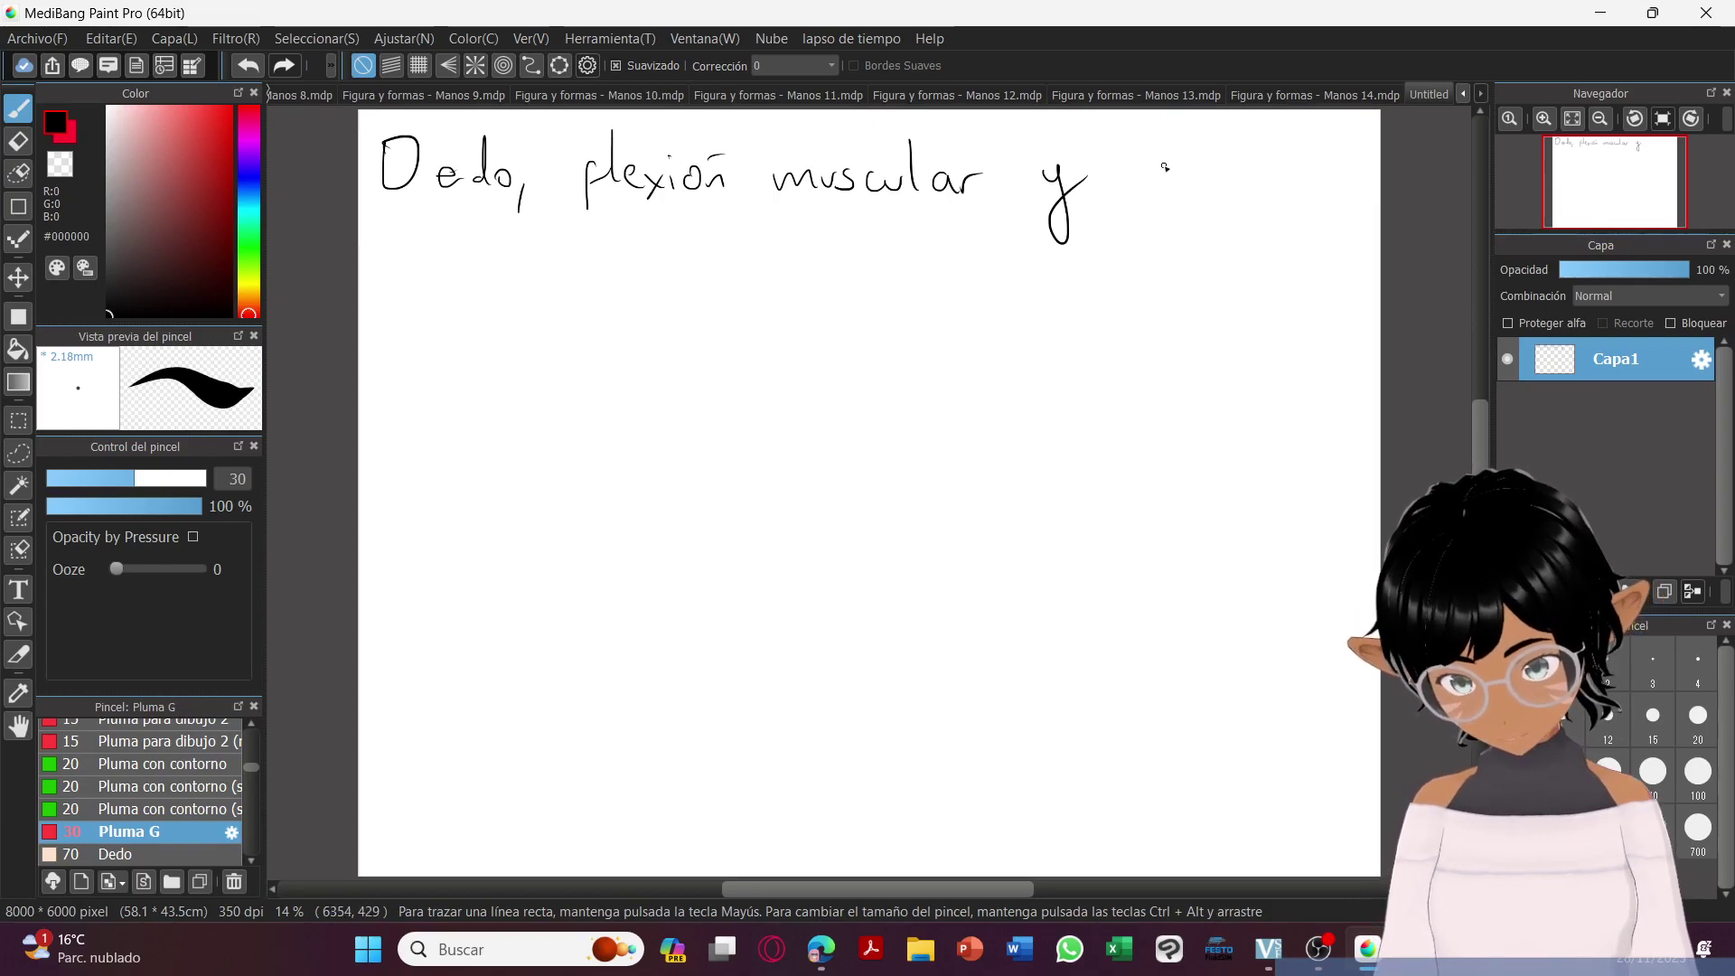
{"action": "mouse_move", "coordinate": [1250, 172]}
{"action": "left_mouse_down"}
{"action": "mouse_move", "coordinate": [1279, 194]}
{"action": "mouse_move", "coordinate": [1279, 147]}
{"action": "left_mouse_up"}
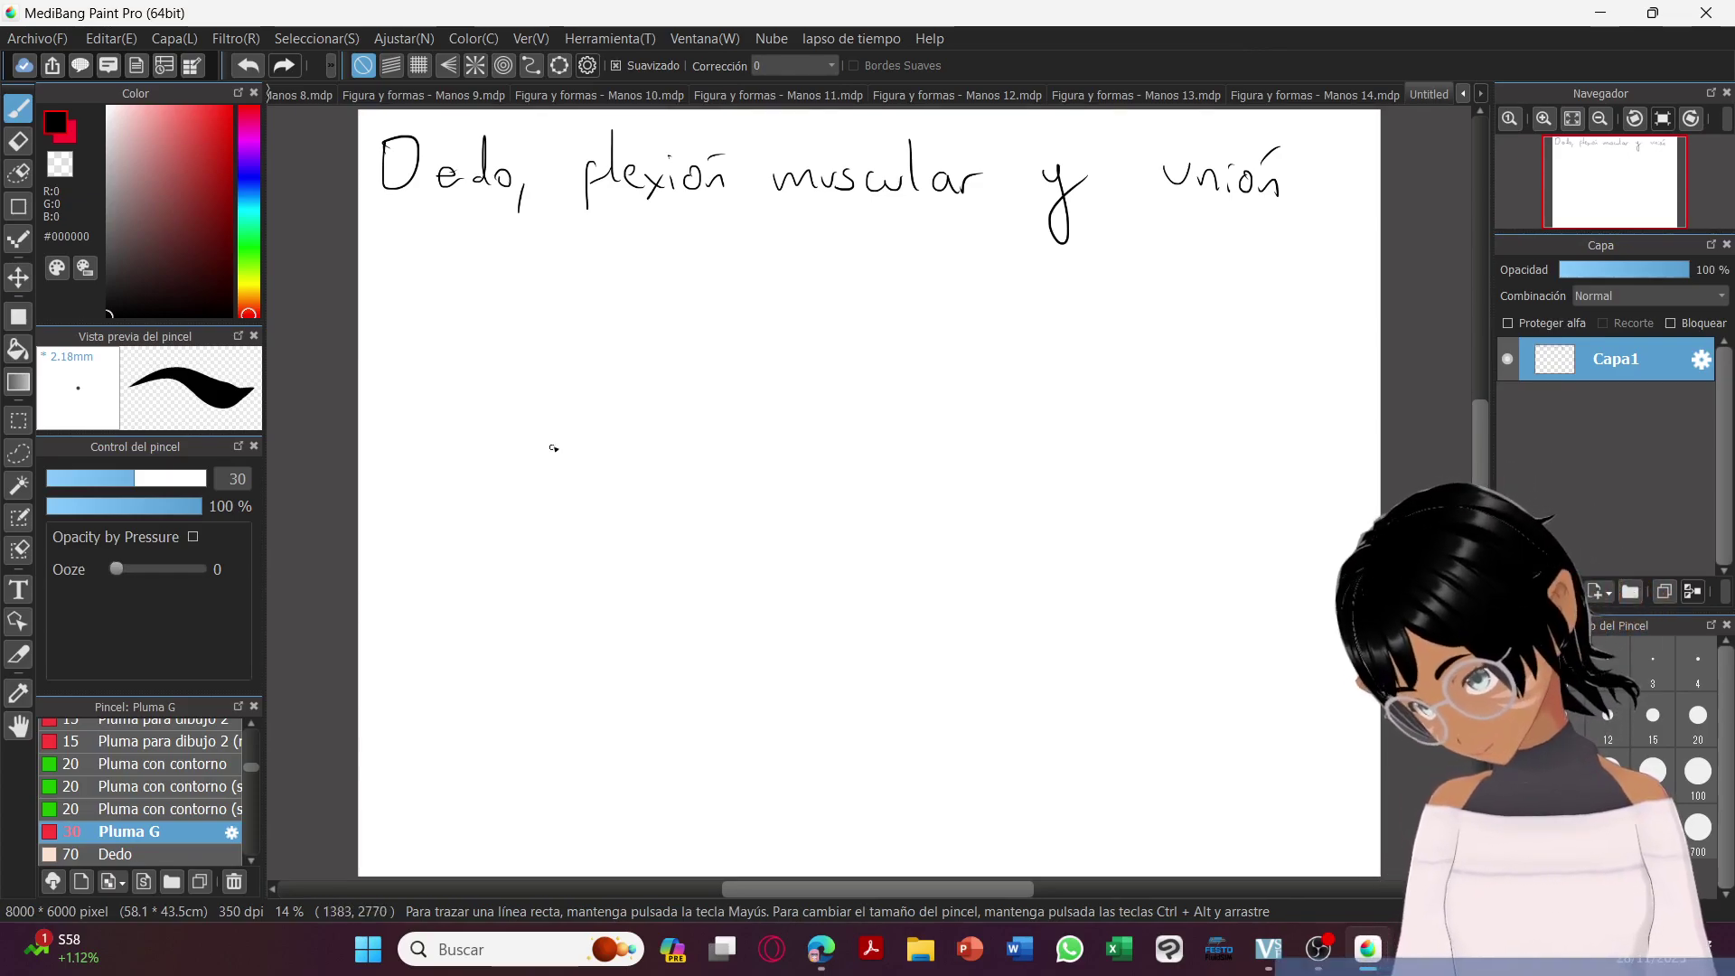
Sketch the outline of a three-segment finger pointing down and to the left, in the left half of the canvas below the title.
{"action": "left_click_drag", "start_coordinate": [620, 360], "coordinate": [688, 308]}
{"action": "left_click_drag", "start_coordinate": [640, 420], "coordinate": [746, 379]}
{"action": "mouse_move", "coordinate": [575, 365]}
{"action": "left_mouse_down"}
{"action": "mouse_move", "coordinate": [538, 425]}
{"action": "mouse_move", "coordinate": [557, 468]}
{"action": "mouse_move", "coordinate": [647, 430]}
{"action": "left_mouse_up"}
{"action": "left_click_drag", "start_coordinate": [596, 470], "coordinate": [647, 432]}
{"action": "mouse_move", "coordinate": [542, 411]}
{"action": "left_mouse_down"}
{"action": "mouse_move", "coordinate": [488, 487]}
{"action": "mouse_move", "coordinate": [481, 474]}
{"action": "mouse_move", "coordinate": [521, 483]}
{"action": "mouse_move", "coordinate": [570, 459]}
{"action": "left_mouse_up"}
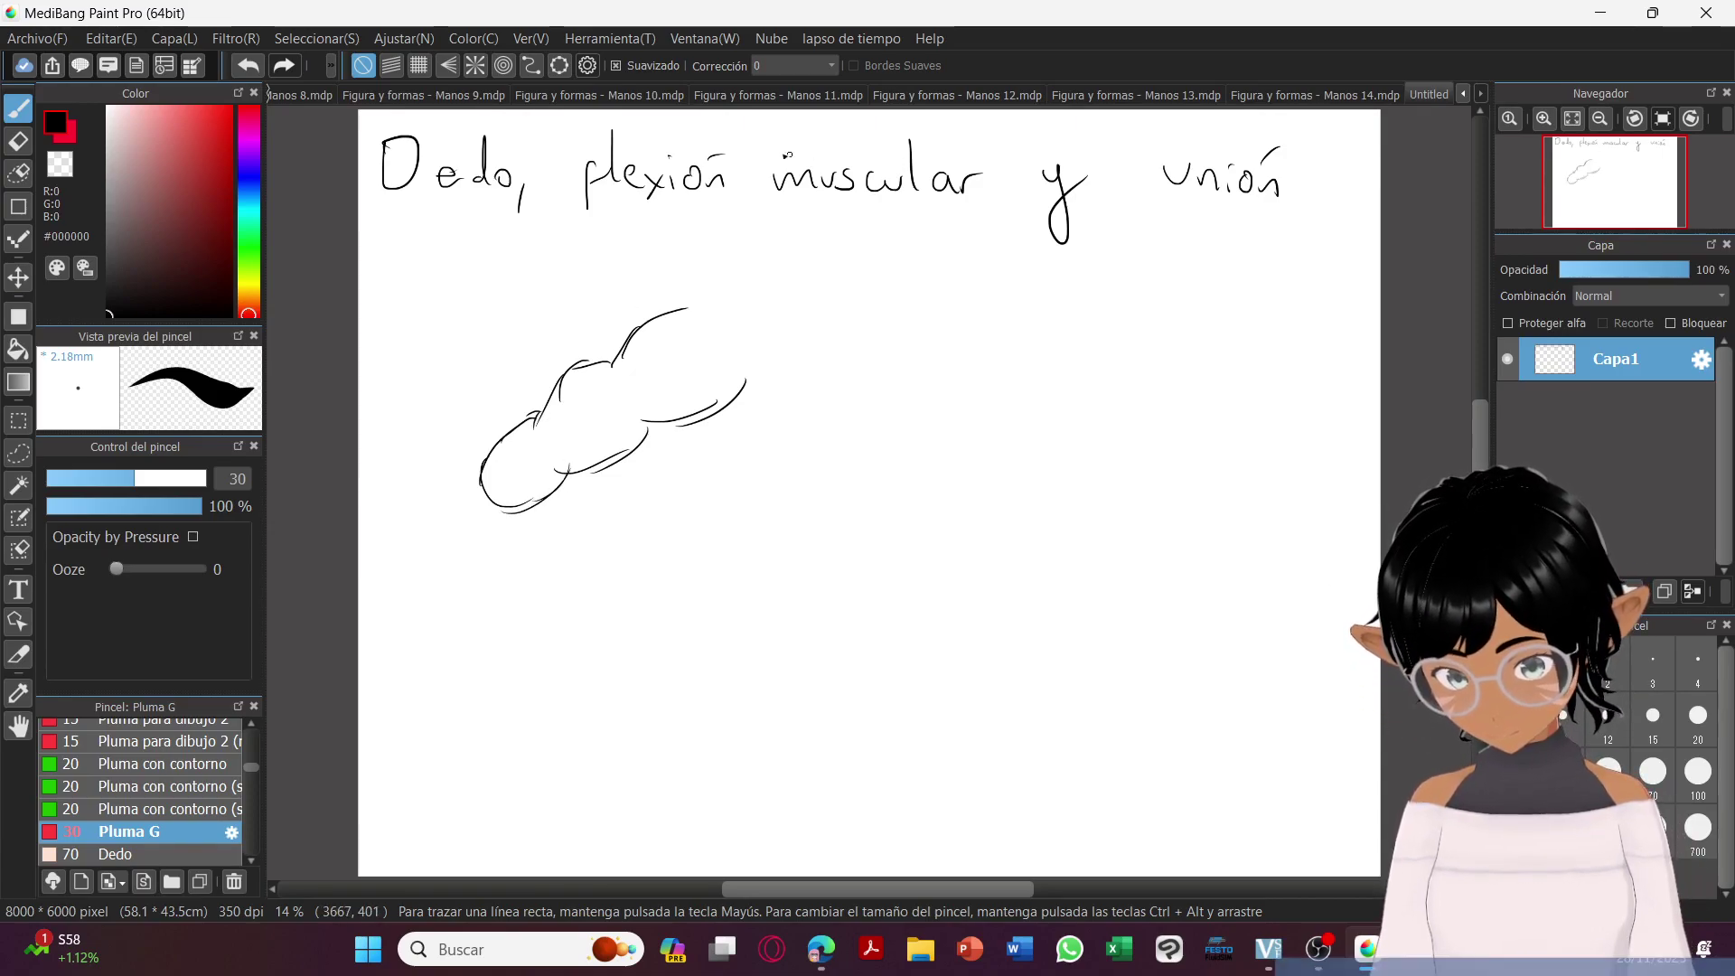
Lasso the finger sketch, duplicate it onto a new layer and move the copy to the right half of the canvas.
{"action": "left_click", "coordinate": [18, 452]}
{"action": "mouse_move", "coordinate": [464, 408]}
{"action": "left_mouse_down"}
{"action": "mouse_move", "coordinate": [631, 589]}
{"action": "mouse_move", "coordinate": [425, 483]}
{"action": "left_mouse_up"}
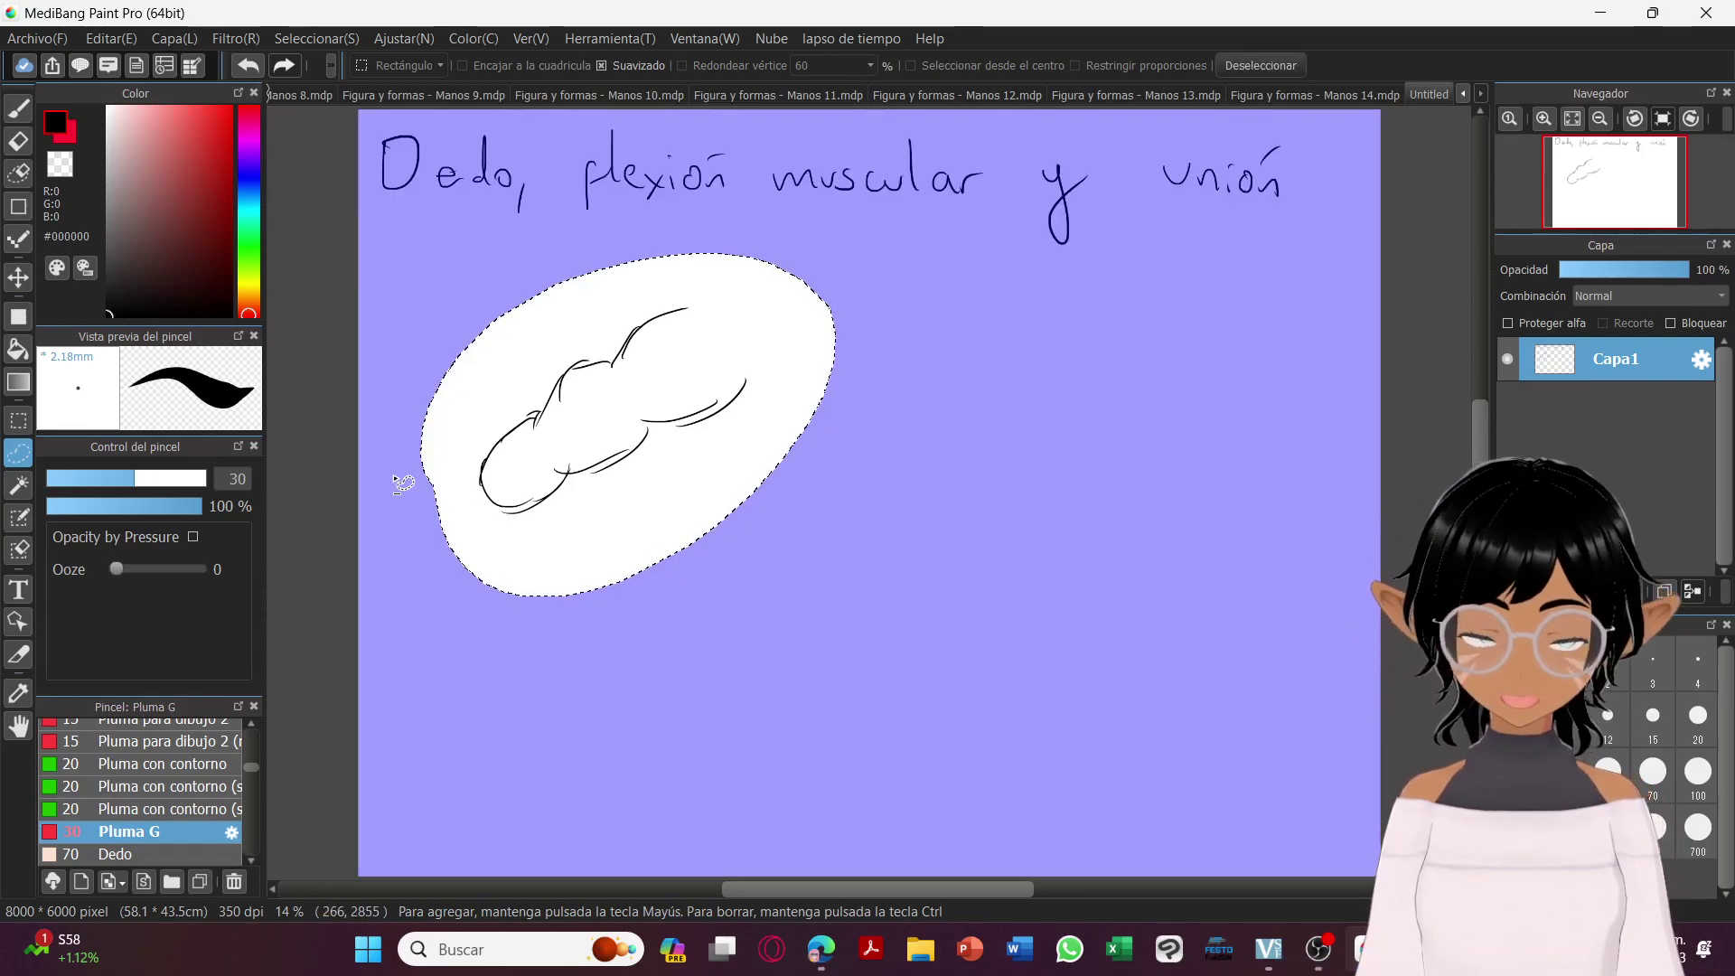
{"action": "key", "text": "ctrl+shift+n"}
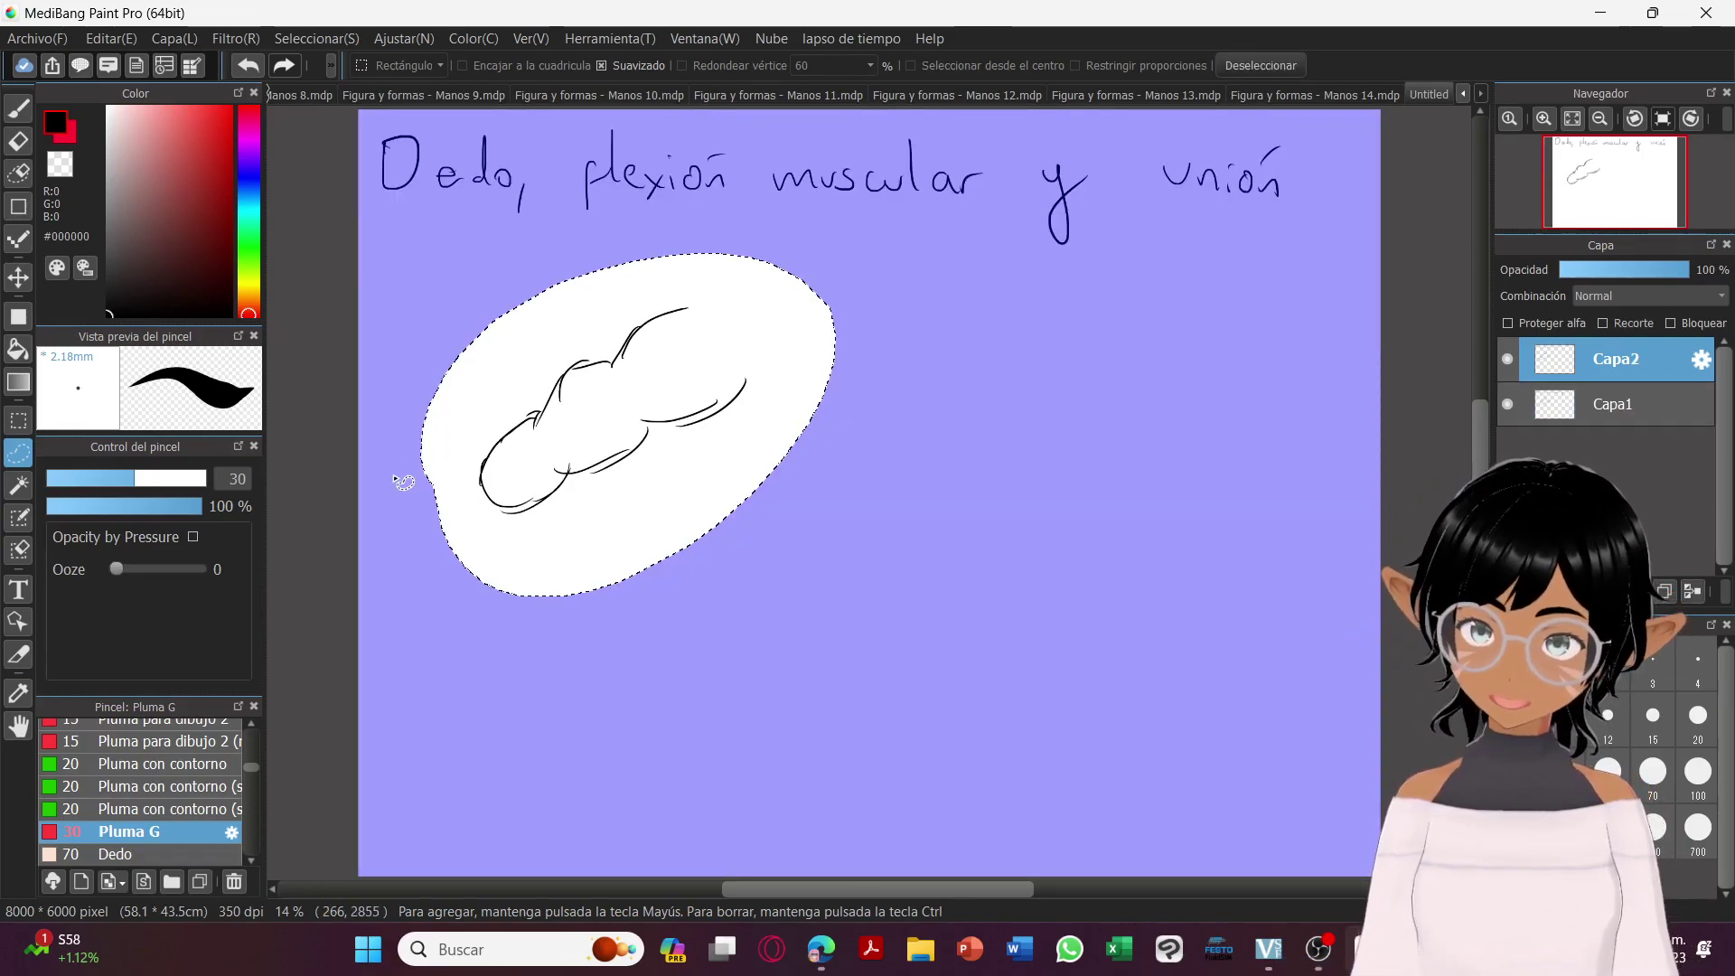
{"action": "left_click", "coordinate": [1262, 65]}
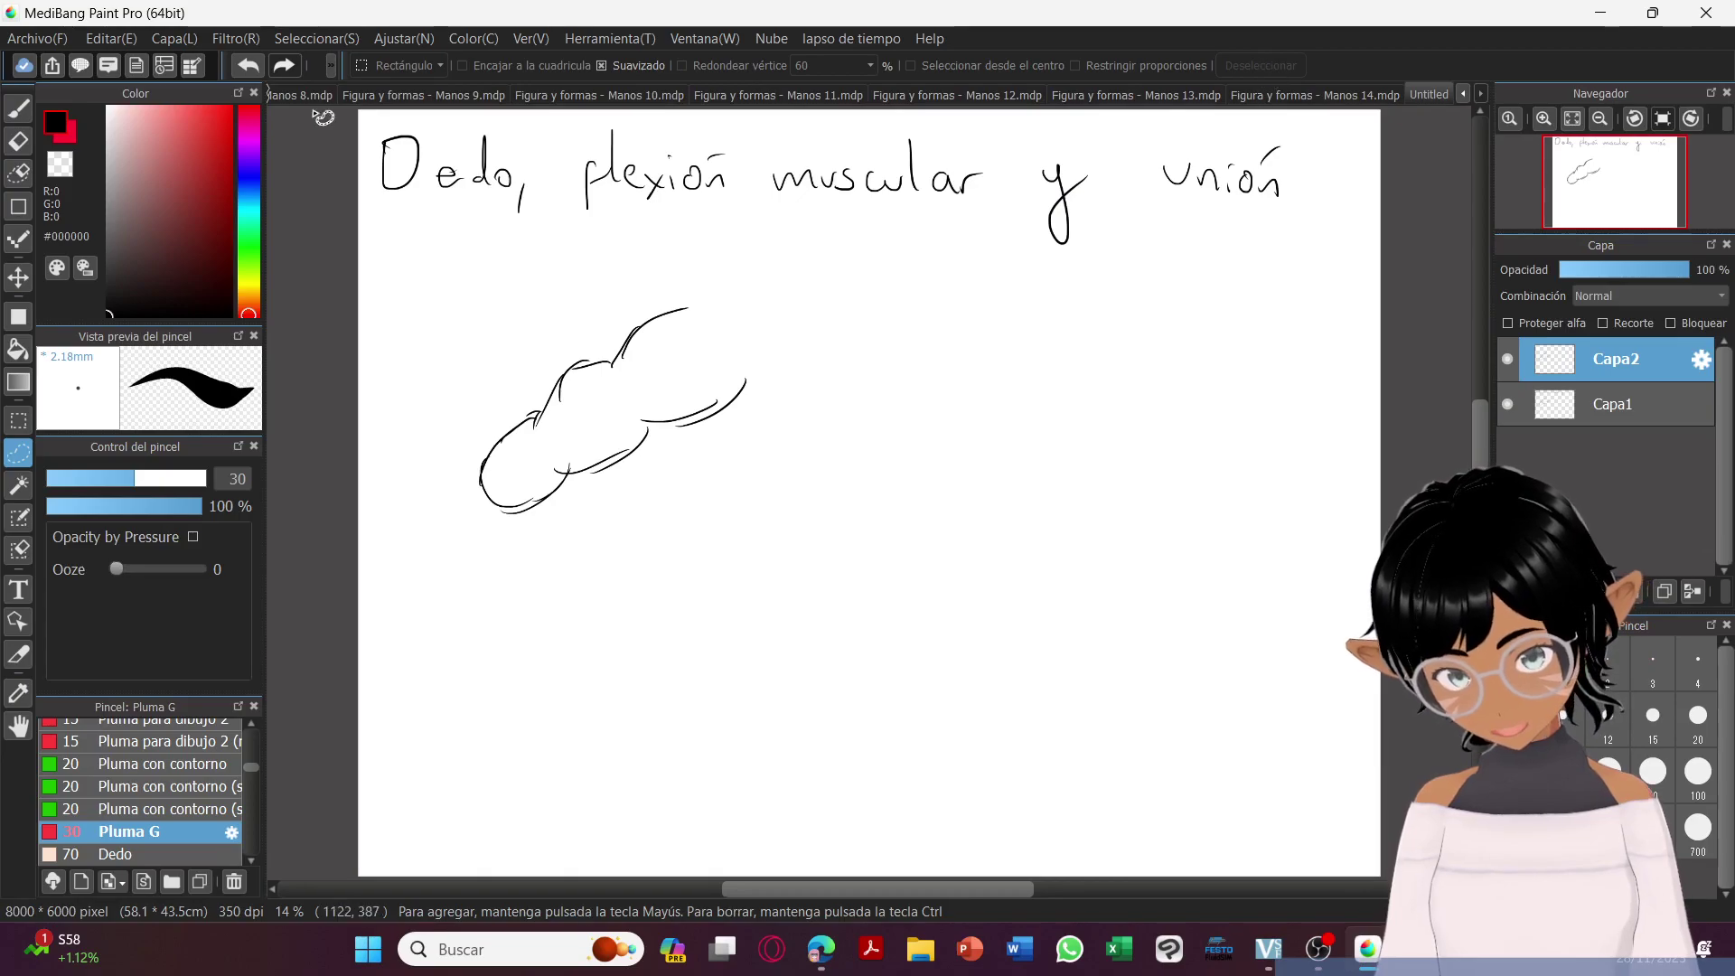
{"action": "left_click", "coordinate": [18, 277]}
{"action": "mouse_move", "coordinate": [673, 369]}
{"action": "left_mouse_down"}
{"action": "mouse_move", "coordinate": [1084, 407]}
{"action": "mouse_move", "coordinate": [1112, 380]}
{"action": "left_mouse_up"}
Trace bold joint, contour and nail lines over the copied finger, and sketch a small angular bent-finger diagram below the two fingers.
{"action": "left_click", "coordinate": [18, 108]}
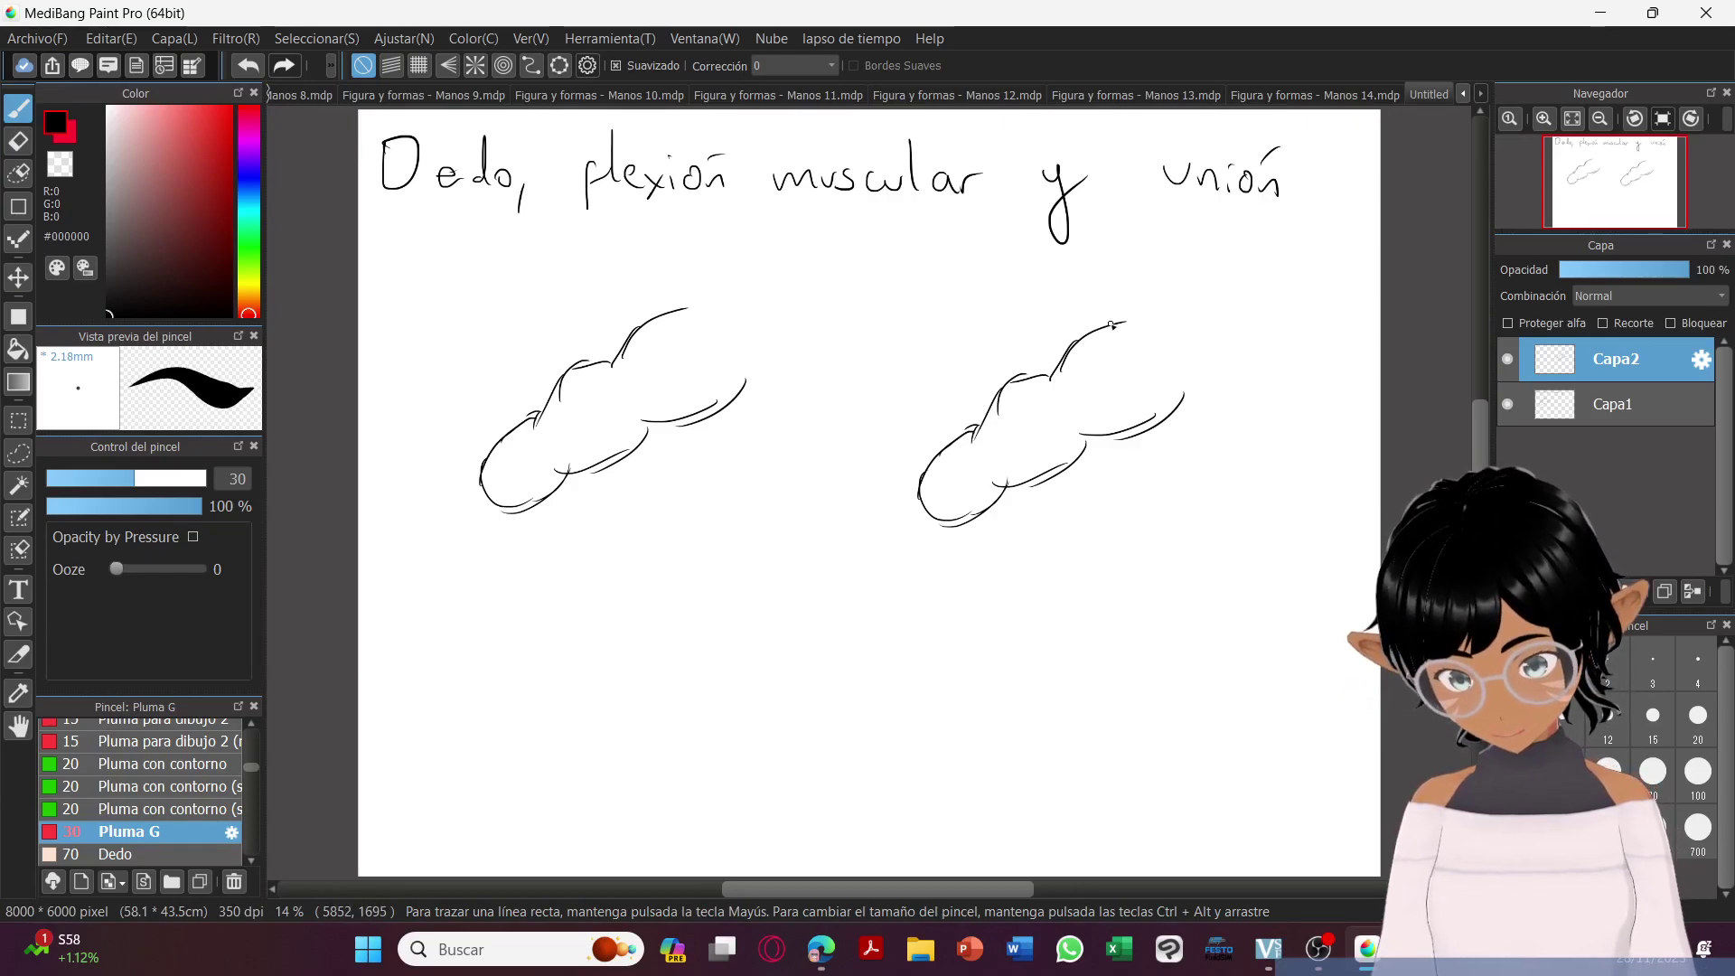
{"action": "mouse_move", "coordinate": [1113, 328]}
{"action": "left_mouse_down"}
{"action": "mouse_move", "coordinate": [1049, 371]}
{"action": "mouse_move", "coordinate": [1065, 353]}
{"action": "mouse_move", "coordinate": [1048, 376]}
{"action": "mouse_move", "coordinate": [1084, 401]}
{"action": "mouse_move", "coordinate": [1040, 388]}
{"action": "mouse_move", "coordinate": [1052, 376]}
{"action": "mouse_move", "coordinate": [1016, 390]}
{"action": "mouse_move", "coordinate": [974, 419]}
{"action": "mouse_move", "coordinate": [1004, 459]}
{"action": "mouse_move", "coordinate": [912, 475]}
{"action": "mouse_move", "coordinate": [942, 497]}
{"action": "mouse_move", "coordinate": [981, 464]}
{"action": "mouse_move", "coordinate": [936, 514]}
{"action": "mouse_move", "coordinate": [1132, 433]}
{"action": "mouse_move", "coordinate": [1215, 353]}
{"action": "left_mouse_up"}
{"action": "mouse_move", "coordinate": [692, 654]}
{"action": "left_mouse_down"}
{"action": "mouse_move", "coordinate": [758, 627]}
{"action": "mouse_move", "coordinate": [844, 630]}
{"action": "mouse_move", "coordinate": [848, 762]}
{"action": "mouse_move", "coordinate": [753, 773]}
{"action": "mouse_move", "coordinate": [854, 773]}
{"action": "mouse_move", "coordinate": [756, 756]}
{"action": "mouse_move", "coordinate": [796, 734]}
{"action": "mouse_move", "coordinate": [817, 746]}
{"action": "mouse_move", "coordinate": [791, 684]}
{"action": "left_mouse_up"}
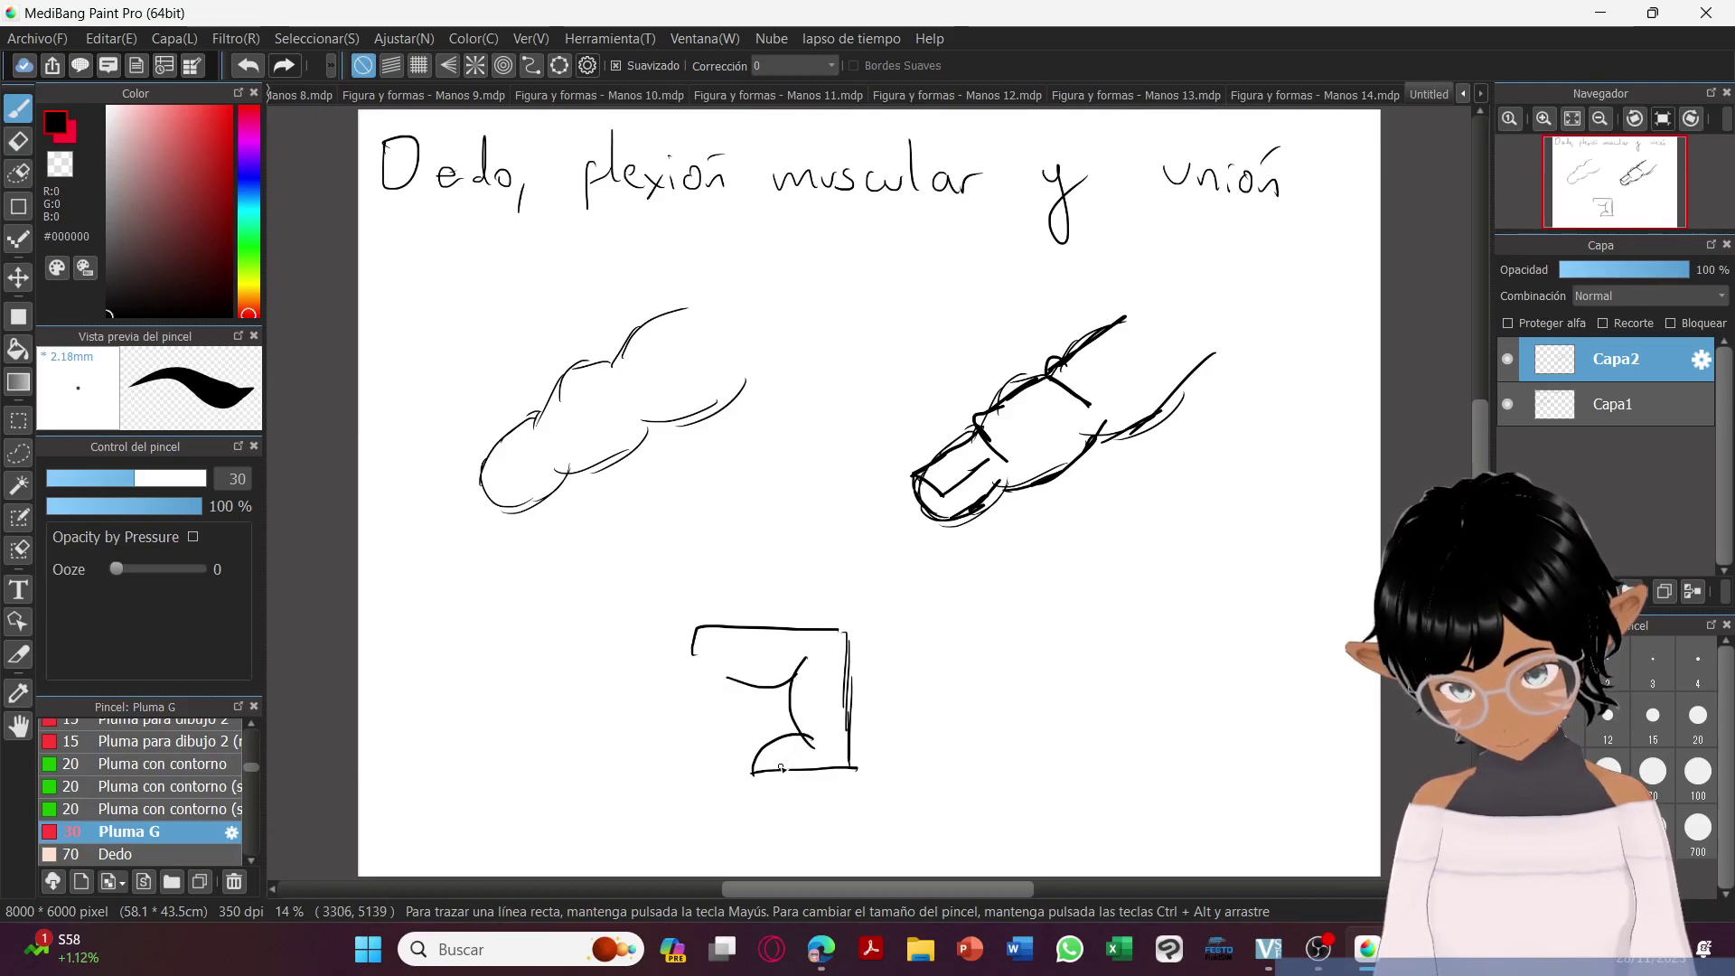
{"action": "left_click_drag", "start_coordinate": [773, 769], "coordinate": [808, 766]}
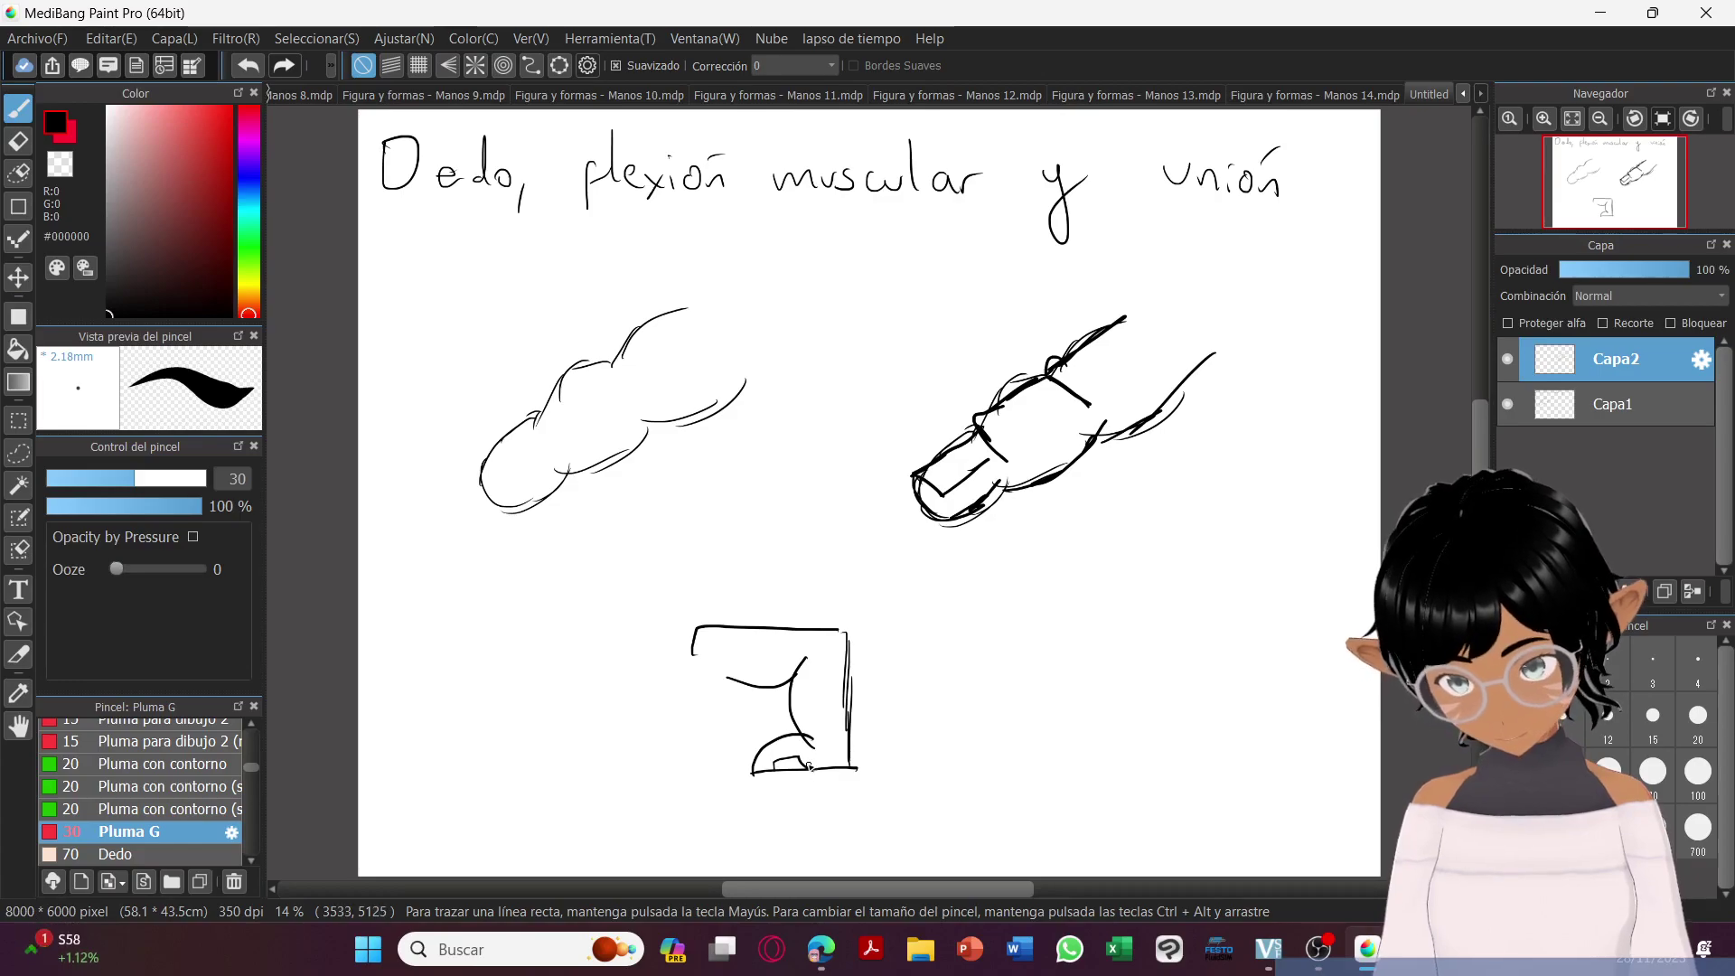
{"action": "left_click_drag", "start_coordinate": [793, 678], "coordinate": [817, 651]}
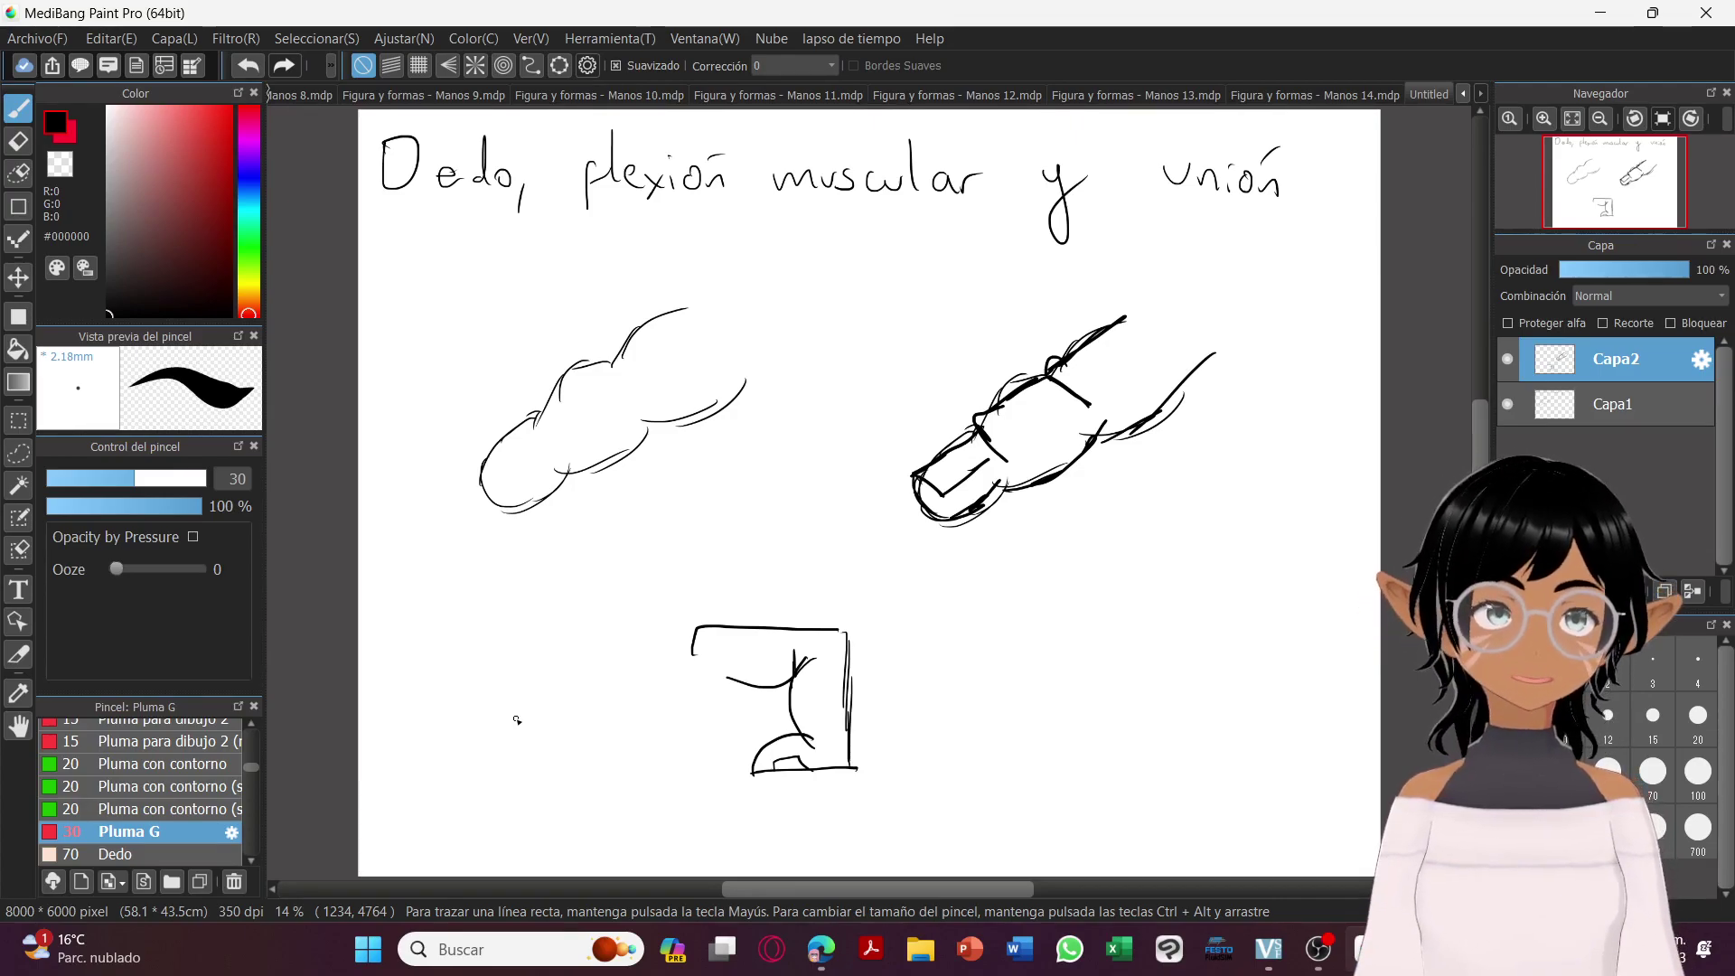
Erase the excess lines around the knuckles of the copied finger and return to the brush.
{"action": "left_click", "coordinate": [18, 141]}
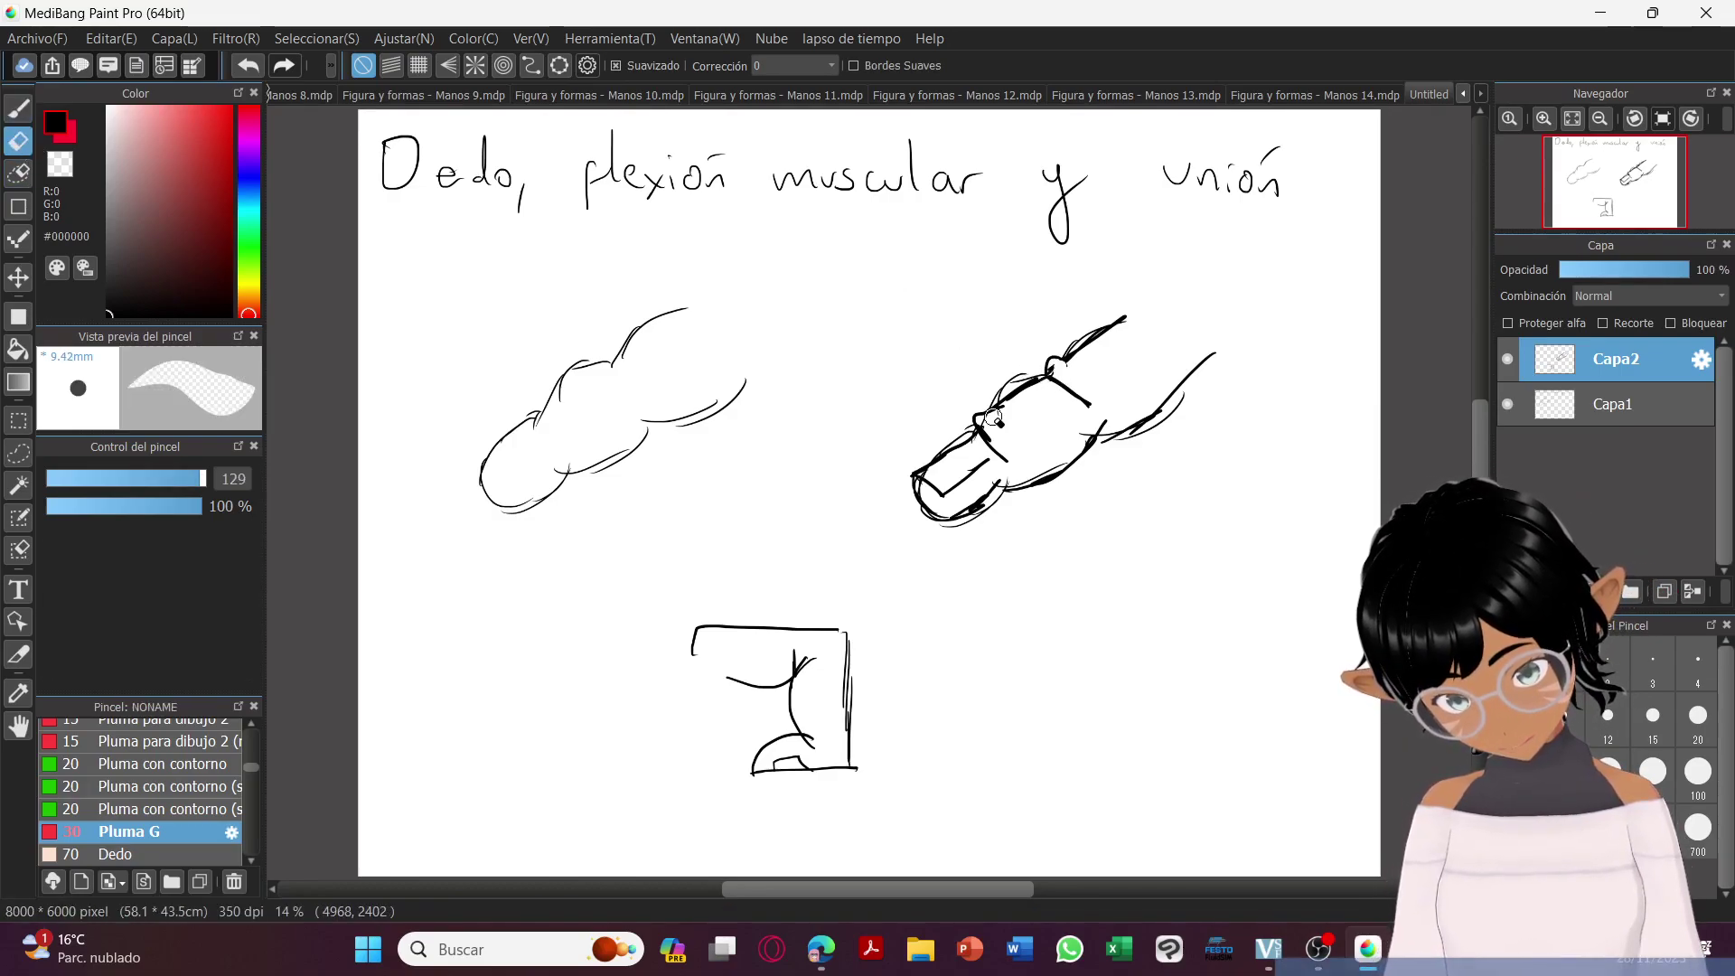
{"action": "mouse_move", "coordinate": [1034, 361]}
{"action": "left_mouse_down"}
{"action": "mouse_move", "coordinate": [1003, 393]}
{"action": "mouse_move", "coordinate": [1025, 370]}
{"action": "left_mouse_up"}
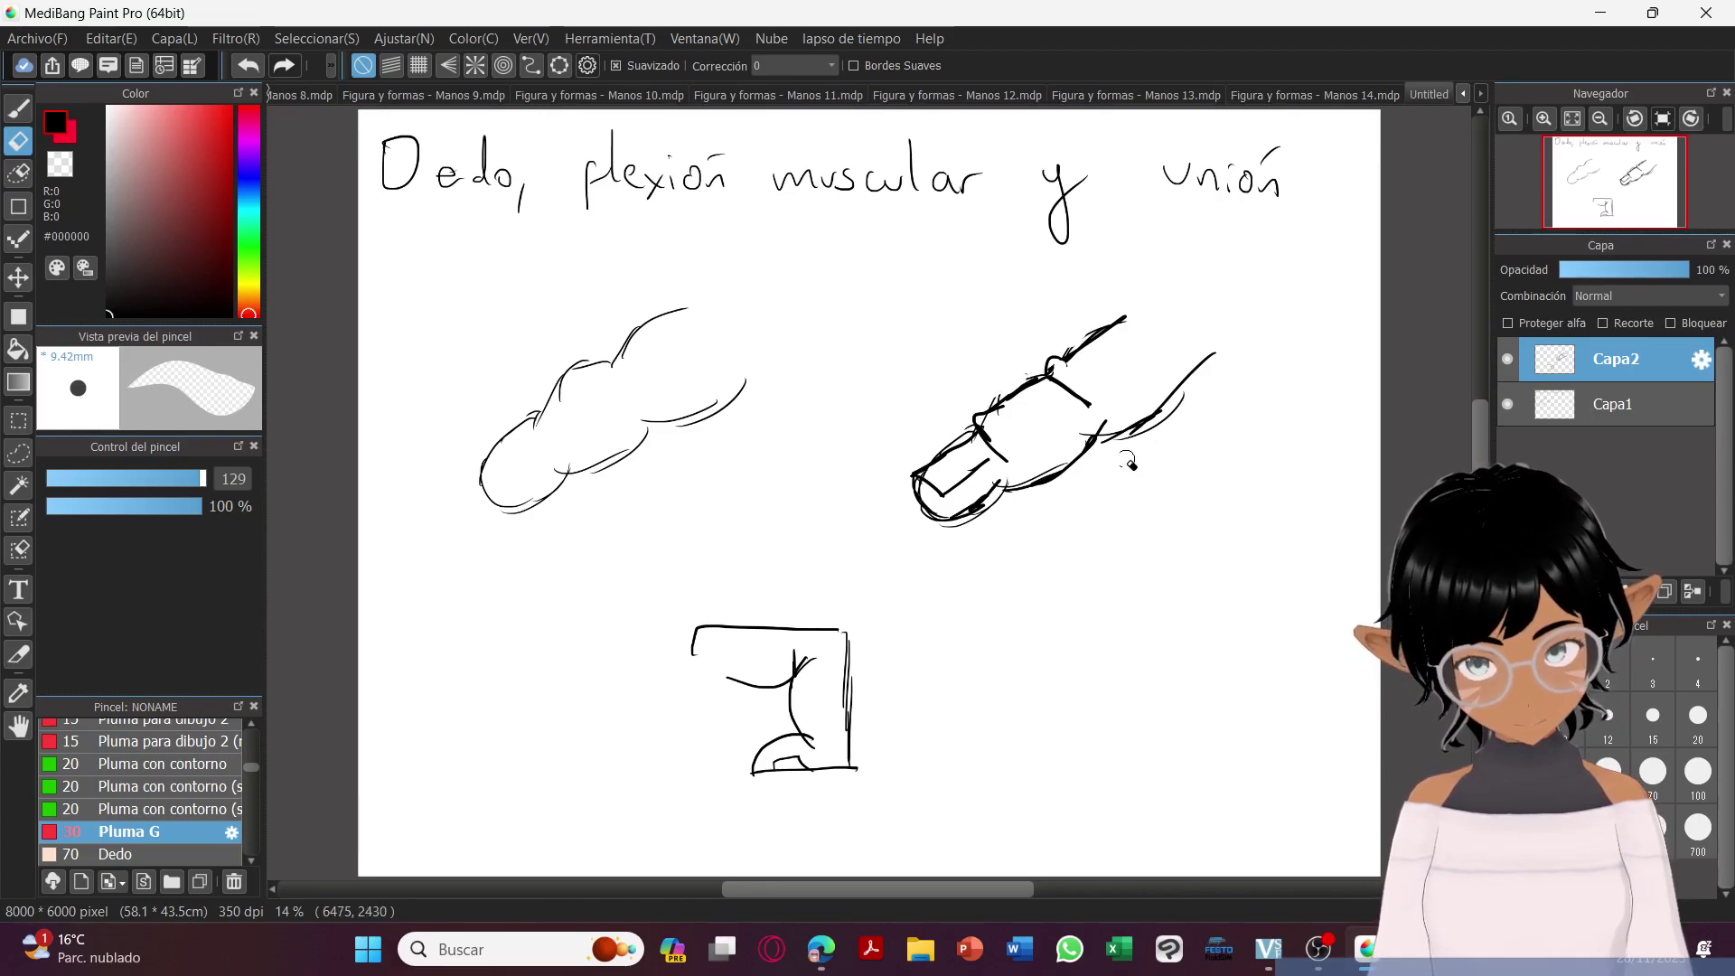
{"action": "left_click", "coordinate": [18, 109]}
Sketch a muscle diagram below the copied finger, with two parallel strands and a tapering form with a lumpy base and rounded top.
{"action": "mouse_move", "coordinate": [1180, 547]}
{"action": "left_mouse_down"}
{"action": "mouse_move", "coordinate": [1244, 711]}
{"action": "mouse_move", "coordinate": [1276, 707]}
{"action": "left_mouse_up"}
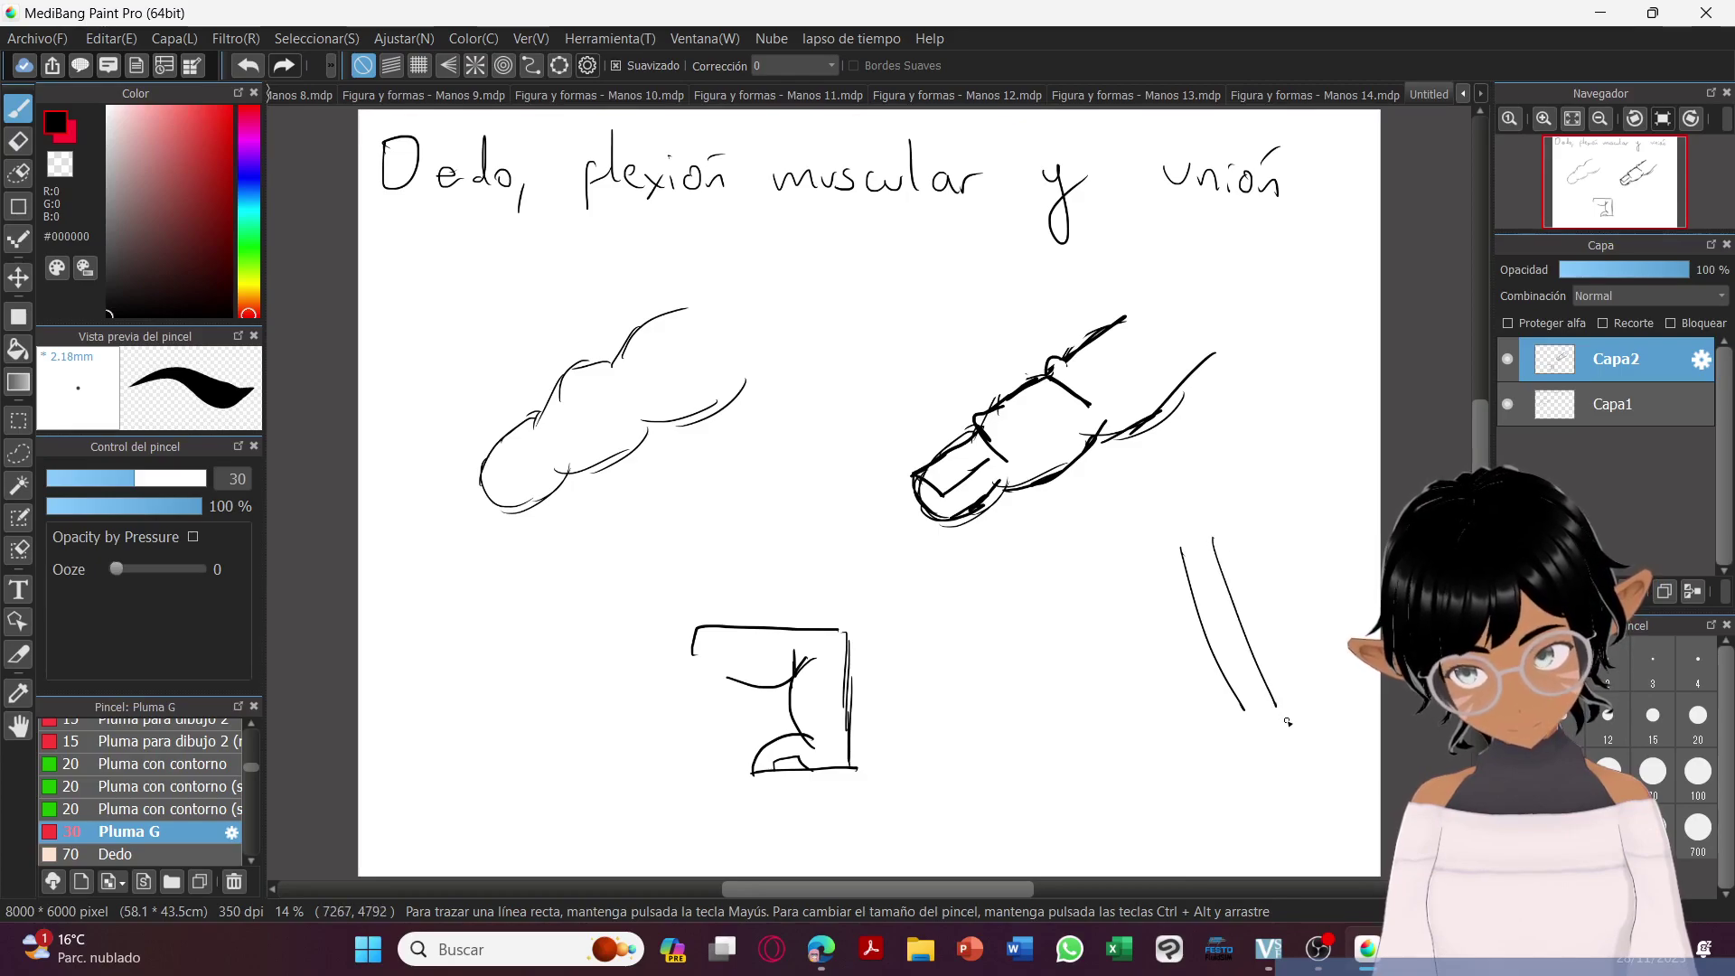
{"action": "left_click_drag", "start_coordinate": [1088, 547], "coordinate": [1053, 696]}
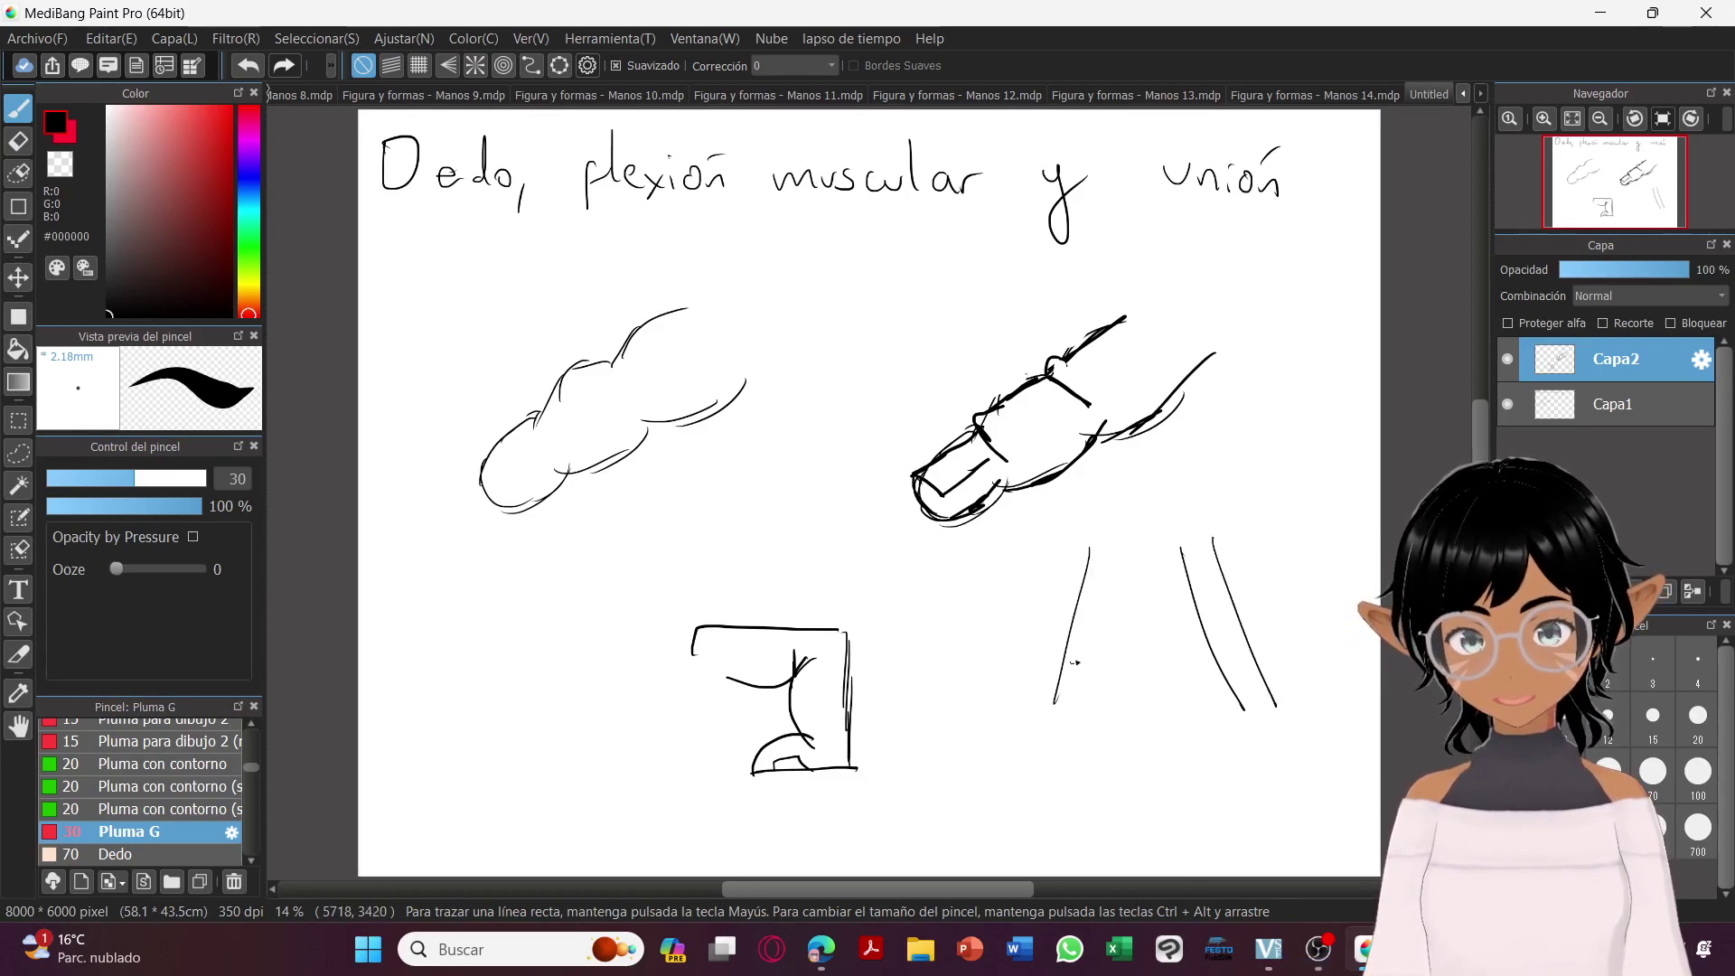
{"action": "left_click_drag", "start_coordinate": [1119, 553], "coordinate": [1168, 707]}
{"action": "mouse_move", "coordinate": [1053, 695]}
{"action": "left_mouse_down"}
{"action": "mouse_move", "coordinate": [1062, 737]}
{"action": "mouse_move", "coordinate": [1126, 761]}
{"action": "mouse_move", "coordinate": [1165, 748]}
{"action": "mouse_move", "coordinate": [1178, 688]}
{"action": "left_mouse_up"}
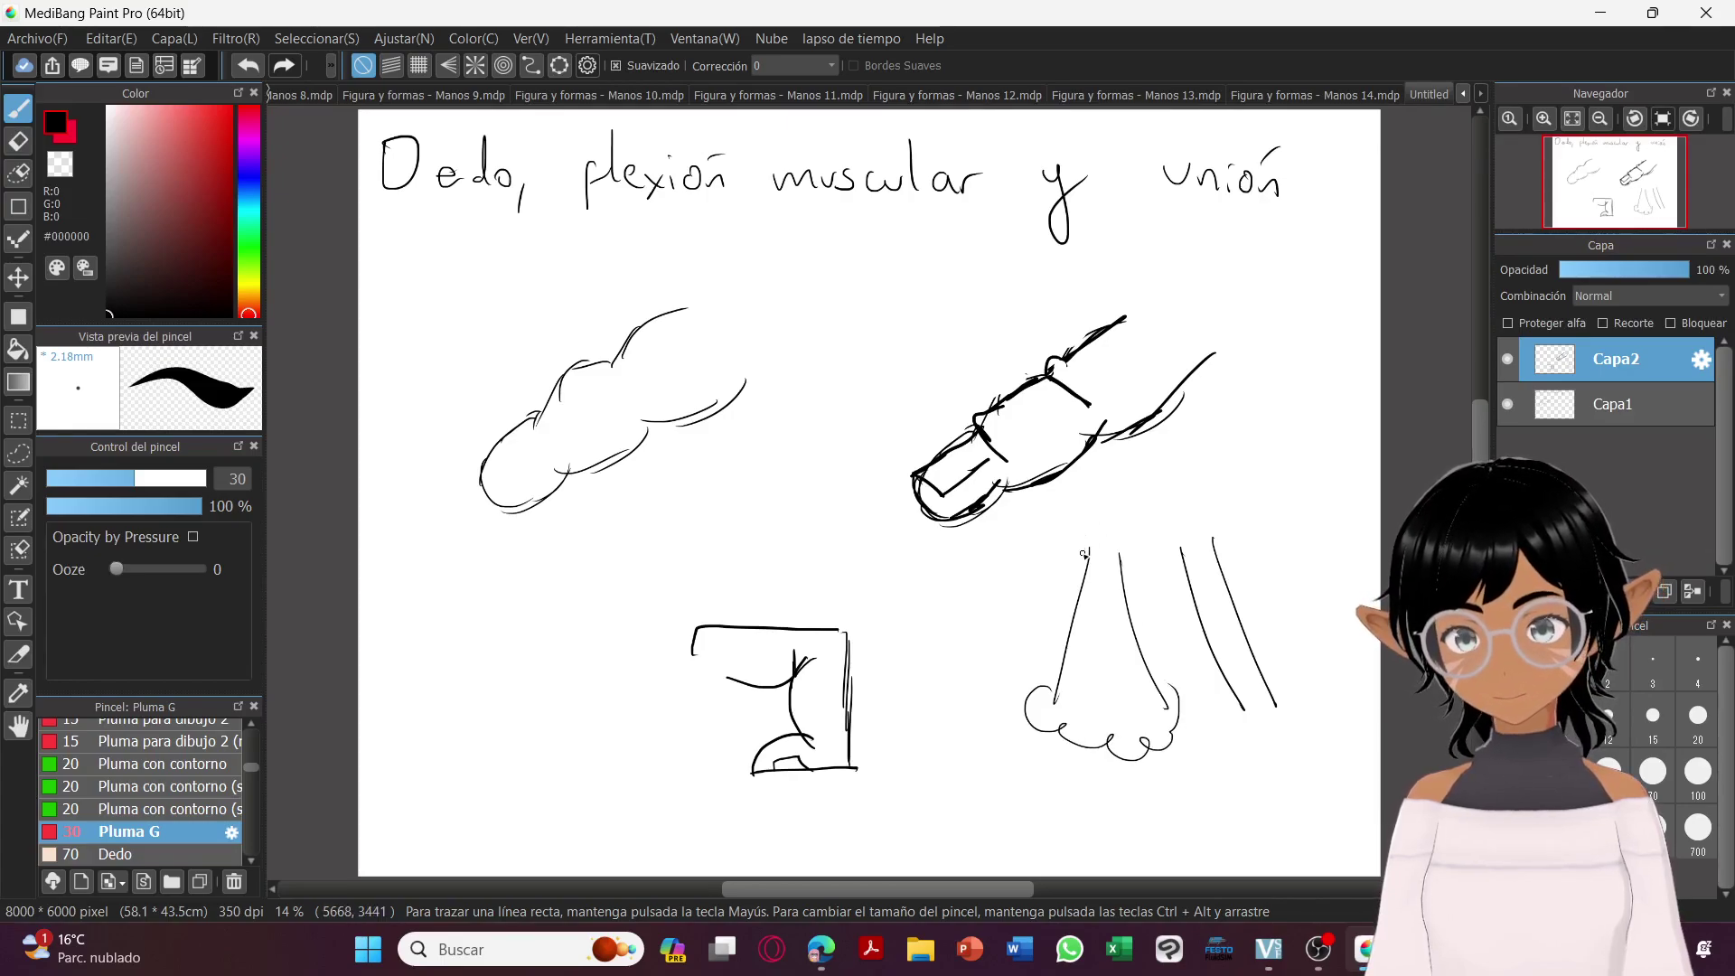
{"action": "left_click_drag", "start_coordinate": [1071, 522], "coordinate": [1135, 575]}
{"action": "left_click_drag", "start_coordinate": [1027, 548], "coordinate": [1088, 570]}
{"action": "left_click_drag", "start_coordinate": [995, 596], "coordinate": [1093, 571]}
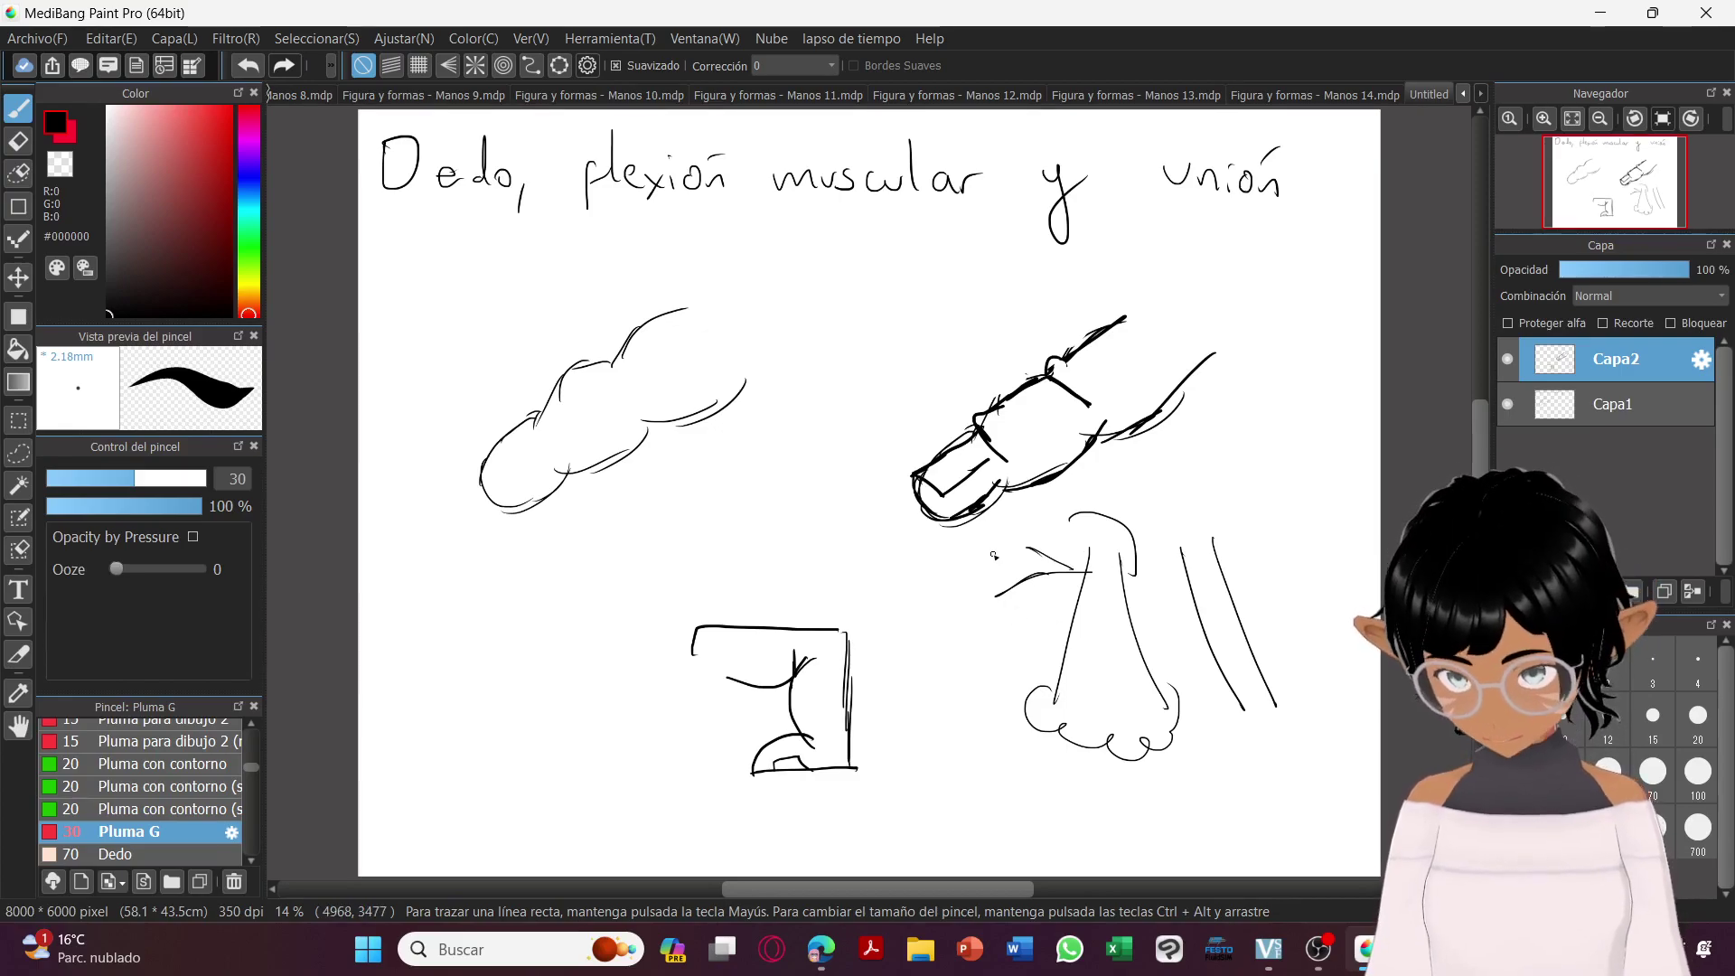
Erase the whole muscle diagram with the eraser enlarged to 1000, and return to the brush.
{"action": "key", "text": "e"}
{"action": "left_click_drag", "start_coordinate": [1112, 537], "coordinate": [1039, 576]}
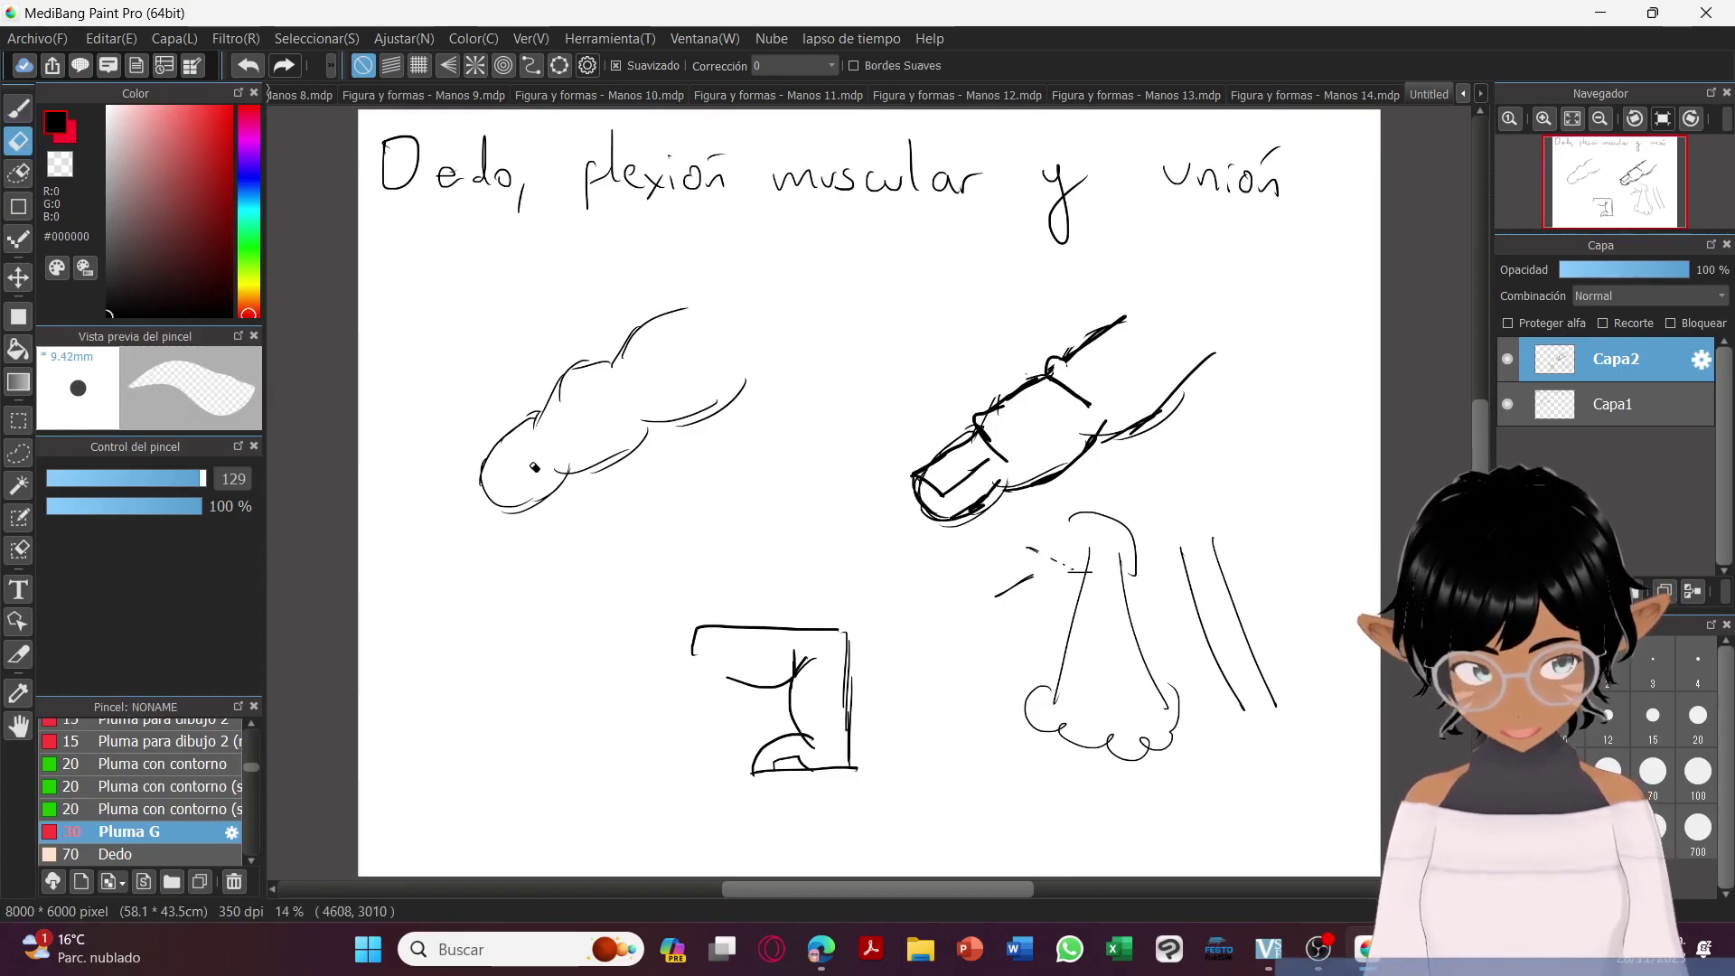
{"action": "left_click_drag", "start_coordinate": [868, 491], "coordinate": [126, 458]}
{"action": "mouse_move", "coordinate": [1055, 551]}
{"action": "left_mouse_down"}
{"action": "mouse_move", "coordinate": [1122, 528]}
{"action": "mouse_move", "coordinate": [1036, 600]}
{"action": "mouse_move", "coordinate": [1248, 505]}
{"action": "mouse_move", "coordinate": [1082, 739]}
{"action": "mouse_move", "coordinate": [1124, 624]}
{"action": "mouse_move", "coordinate": [1224, 585]}
{"action": "mouse_move", "coordinate": [1270, 621]}
{"action": "left_mouse_up"}
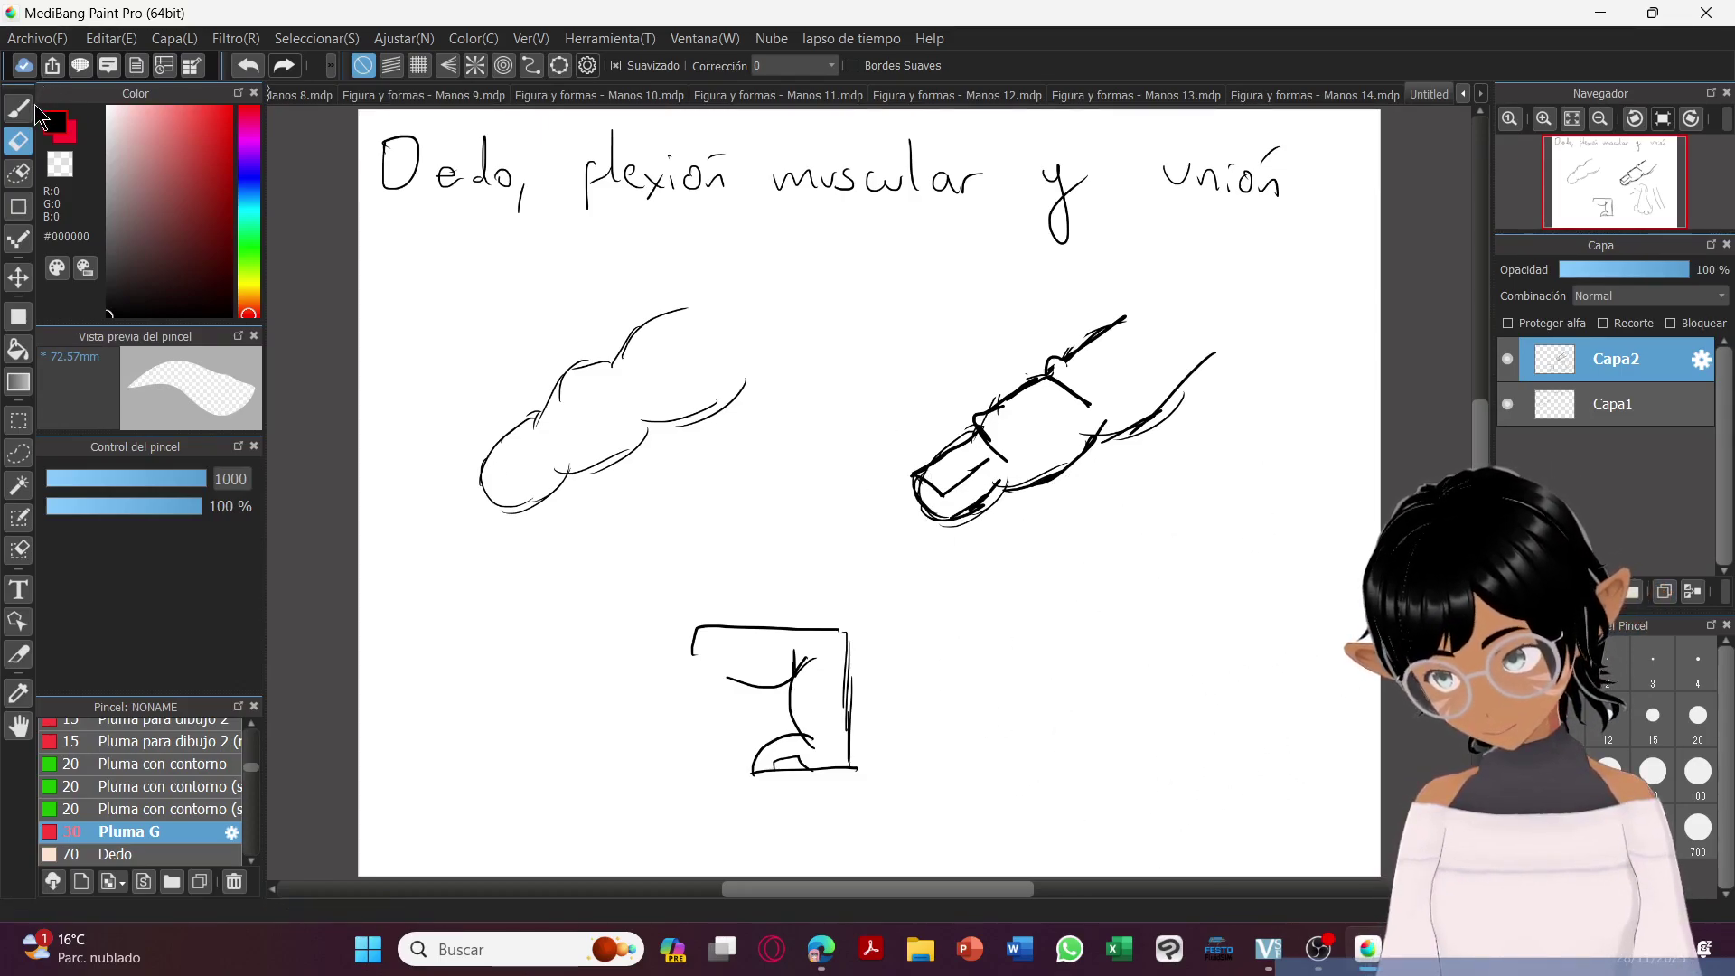
{"action": "left_click", "coordinate": [22, 110]}
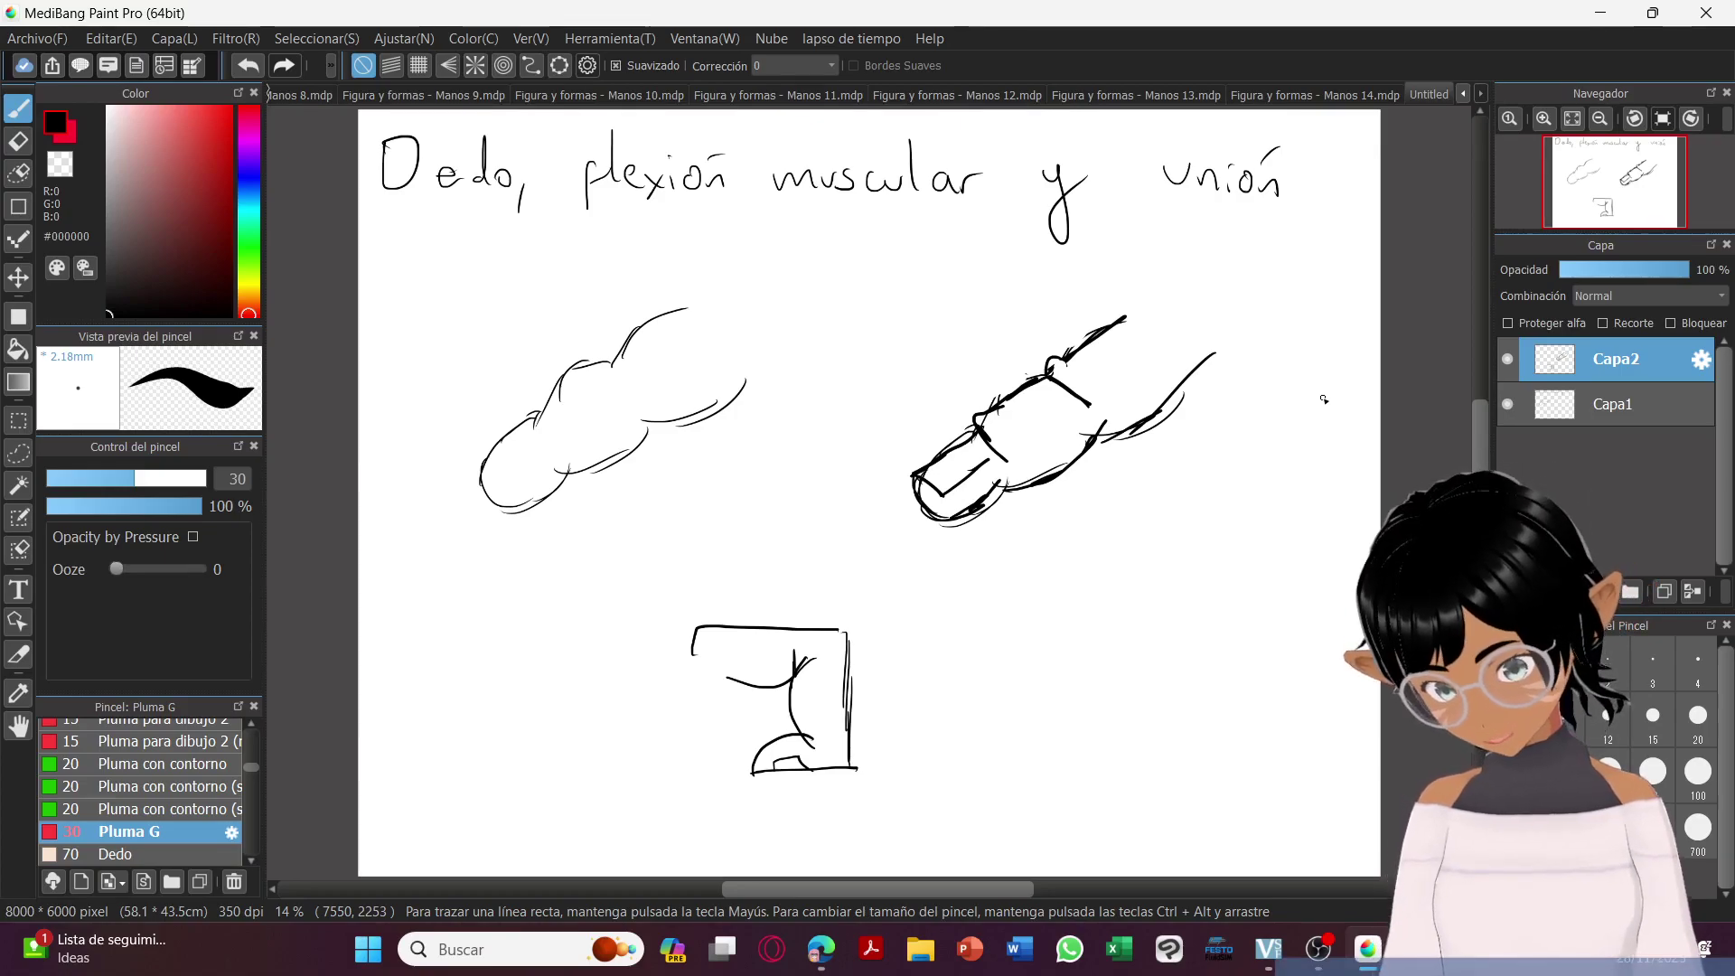
Save the drawing as "Figura y formas - Manos 15" in the Practica folder, in MediBang Paint Pro (*.mdp) format.
{"action": "left_click", "coordinate": [51, 37]}
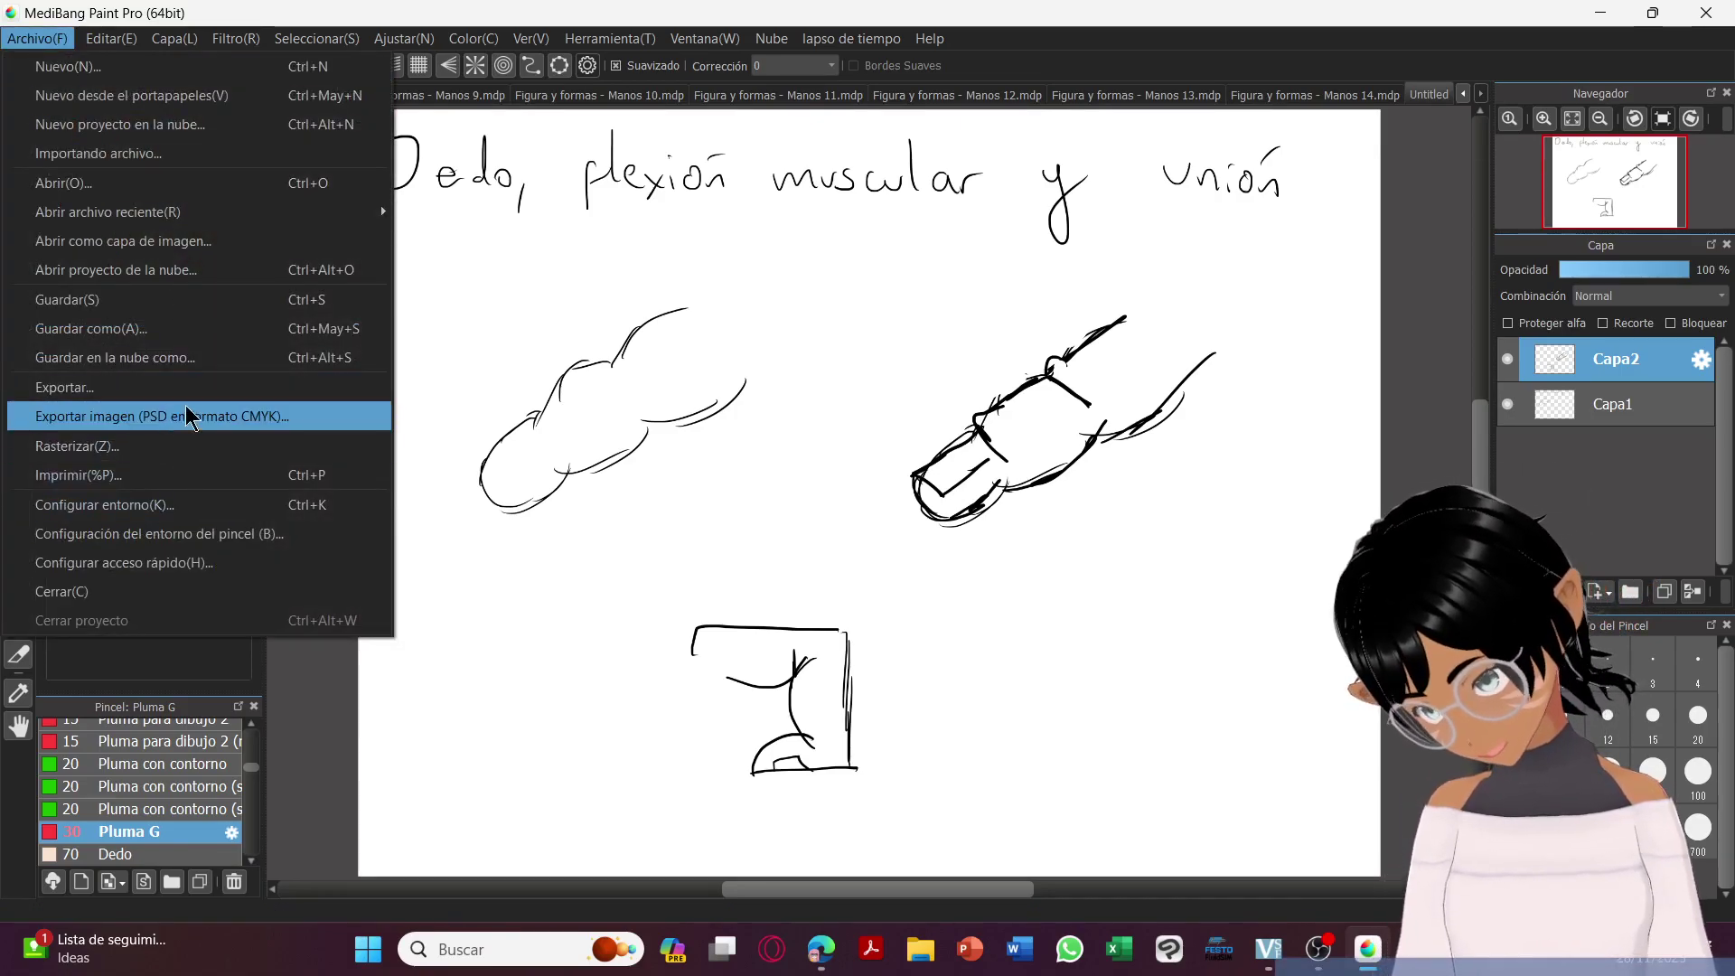
{"action": "left_click", "coordinate": [187, 328]}
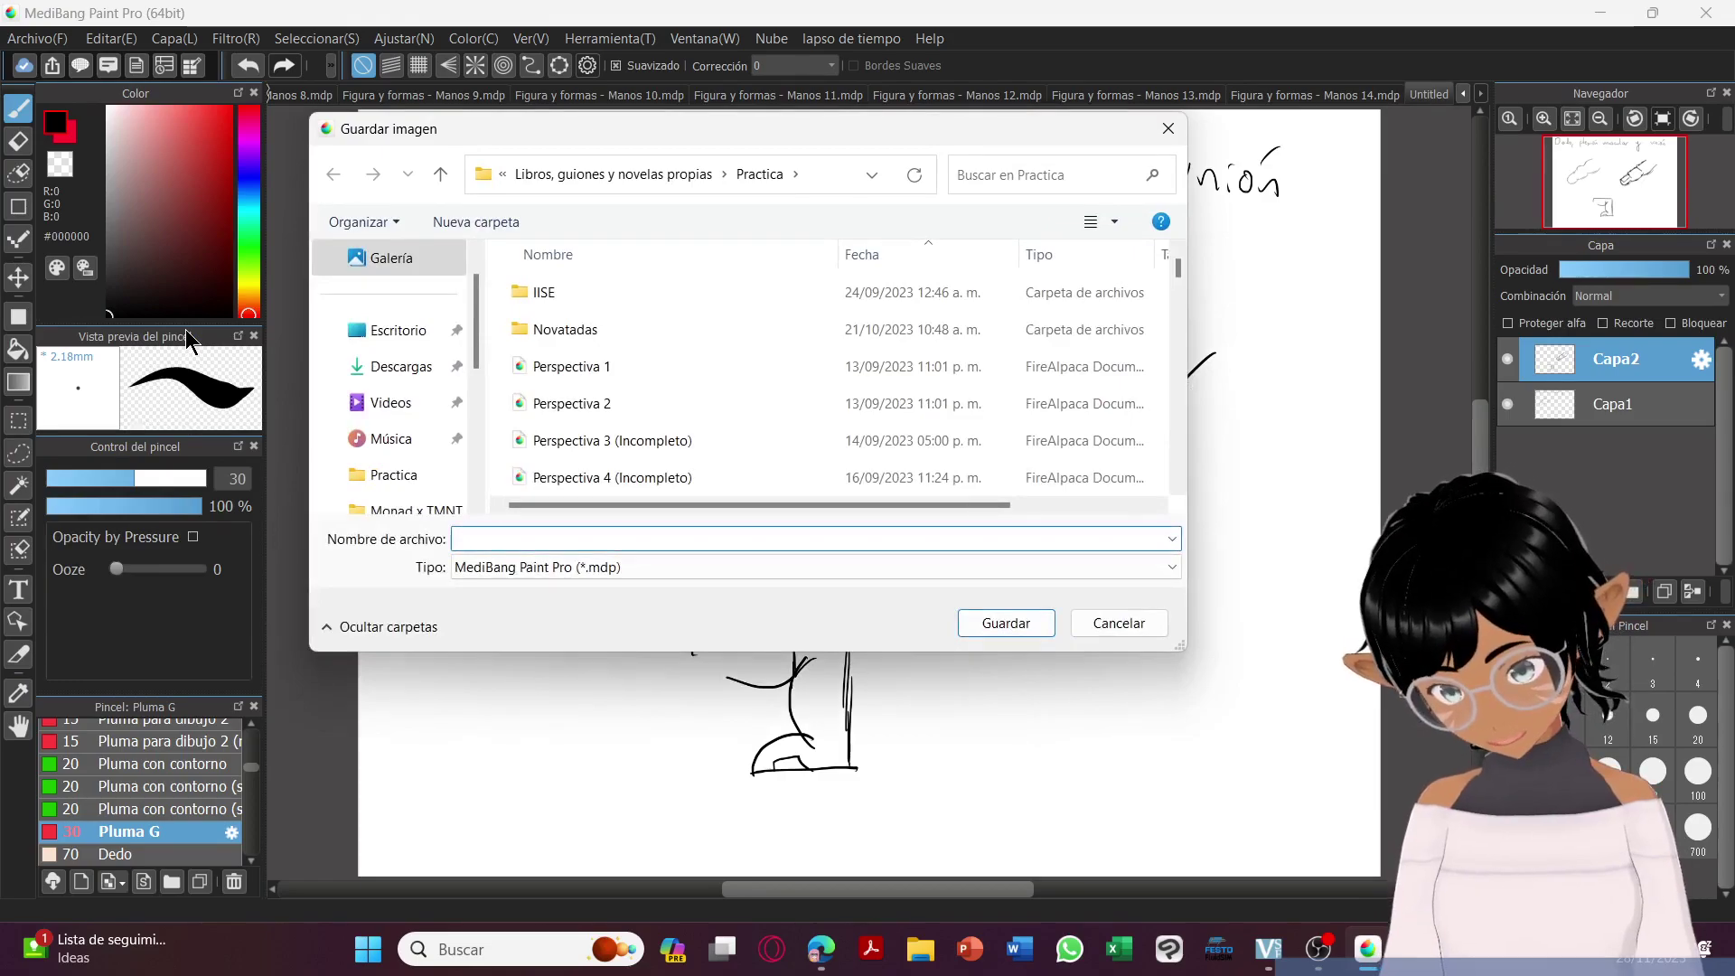
{"action": "left_click_drag", "start_coordinate": [1178, 271], "coordinate": [1175, 472]}
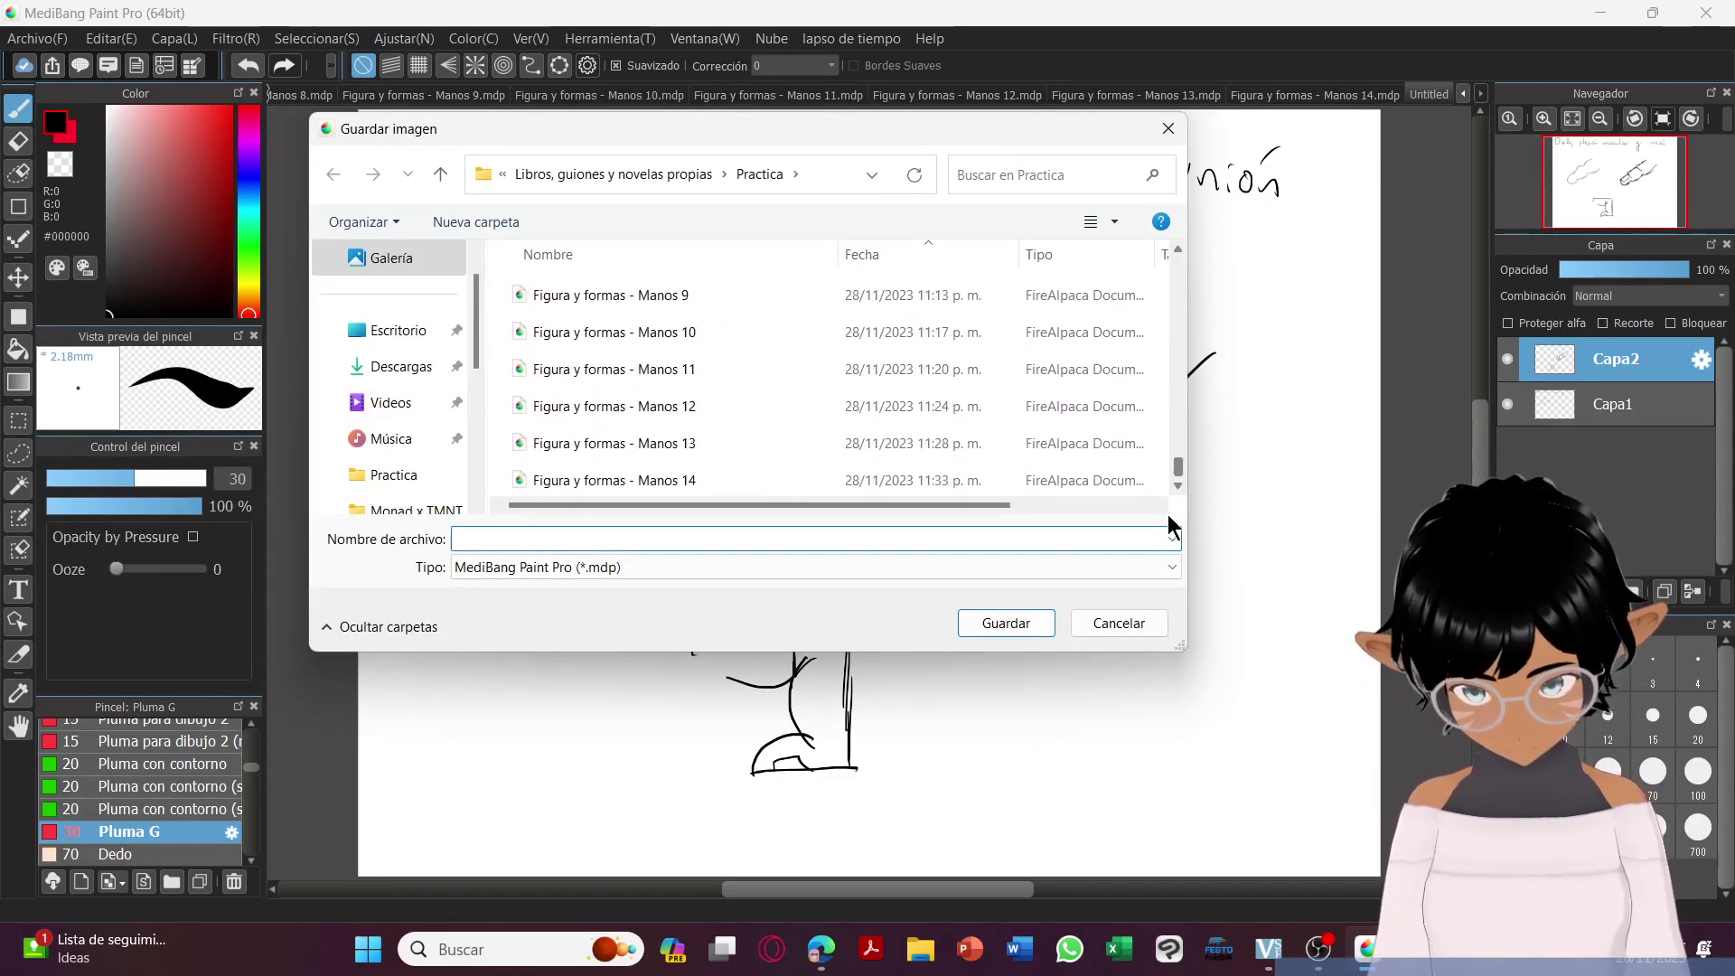
{"action": "left_click", "coordinate": [1075, 481]}
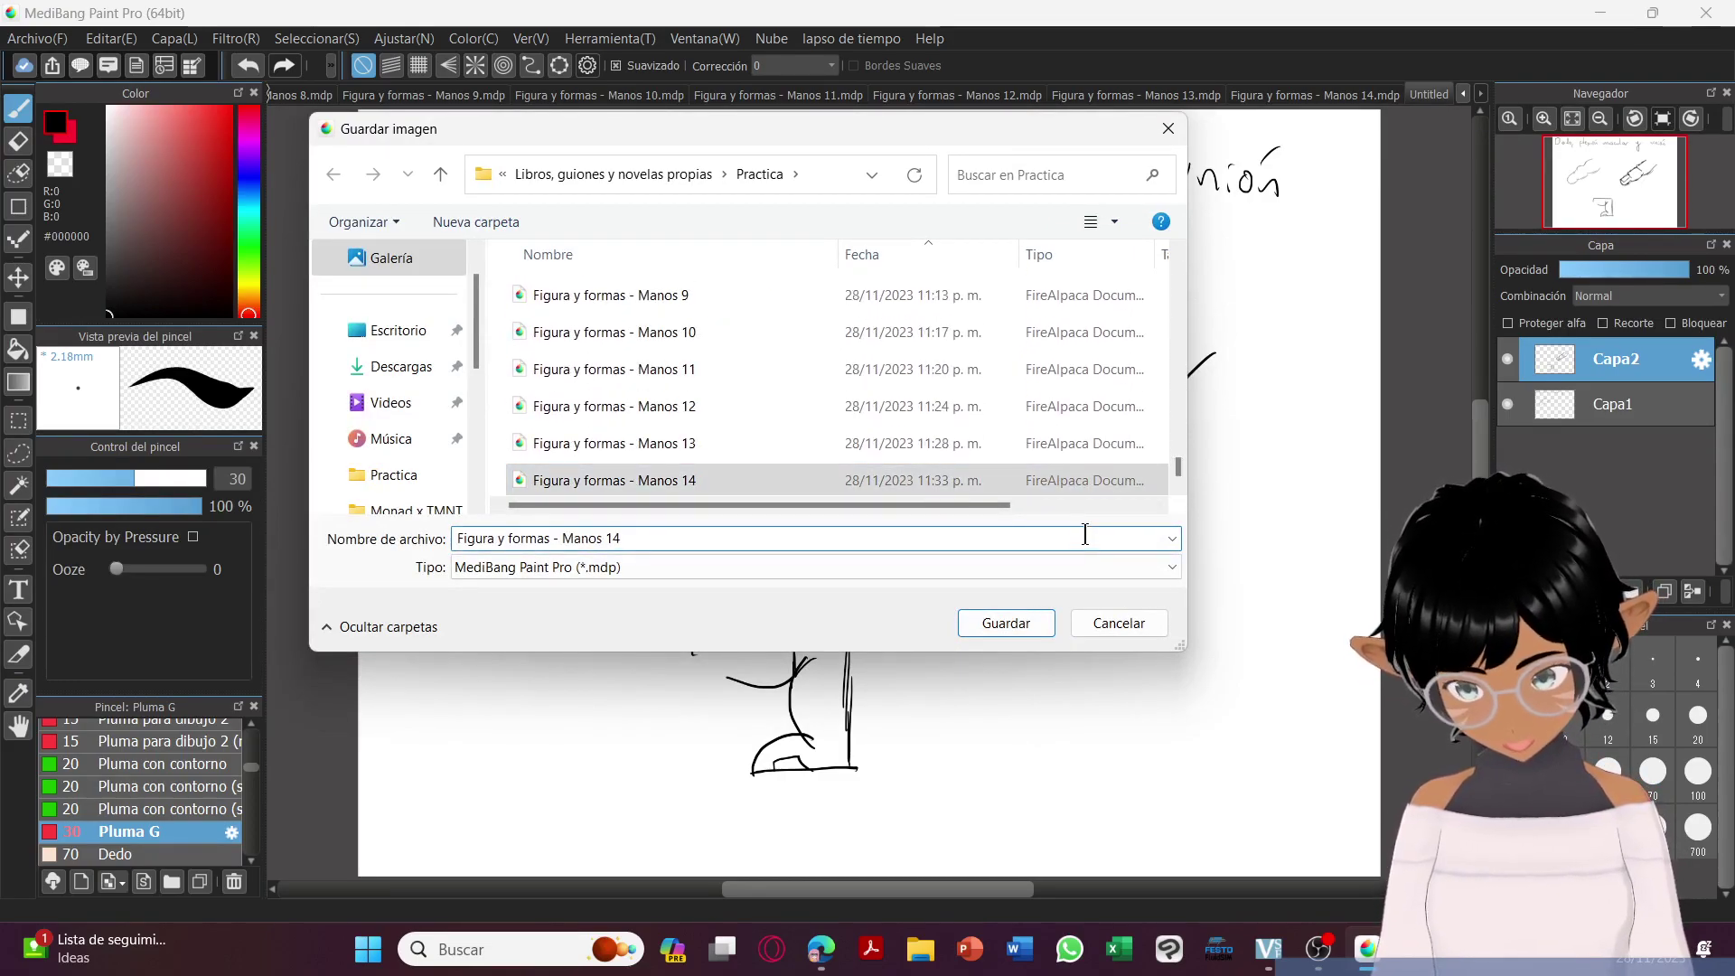
{"action": "left_click", "coordinate": [1085, 534]}
{"action": "key", "text": "BackSpace"}
{"action": "type", "text": "5"}
{"action": "key", "text": "Return"}
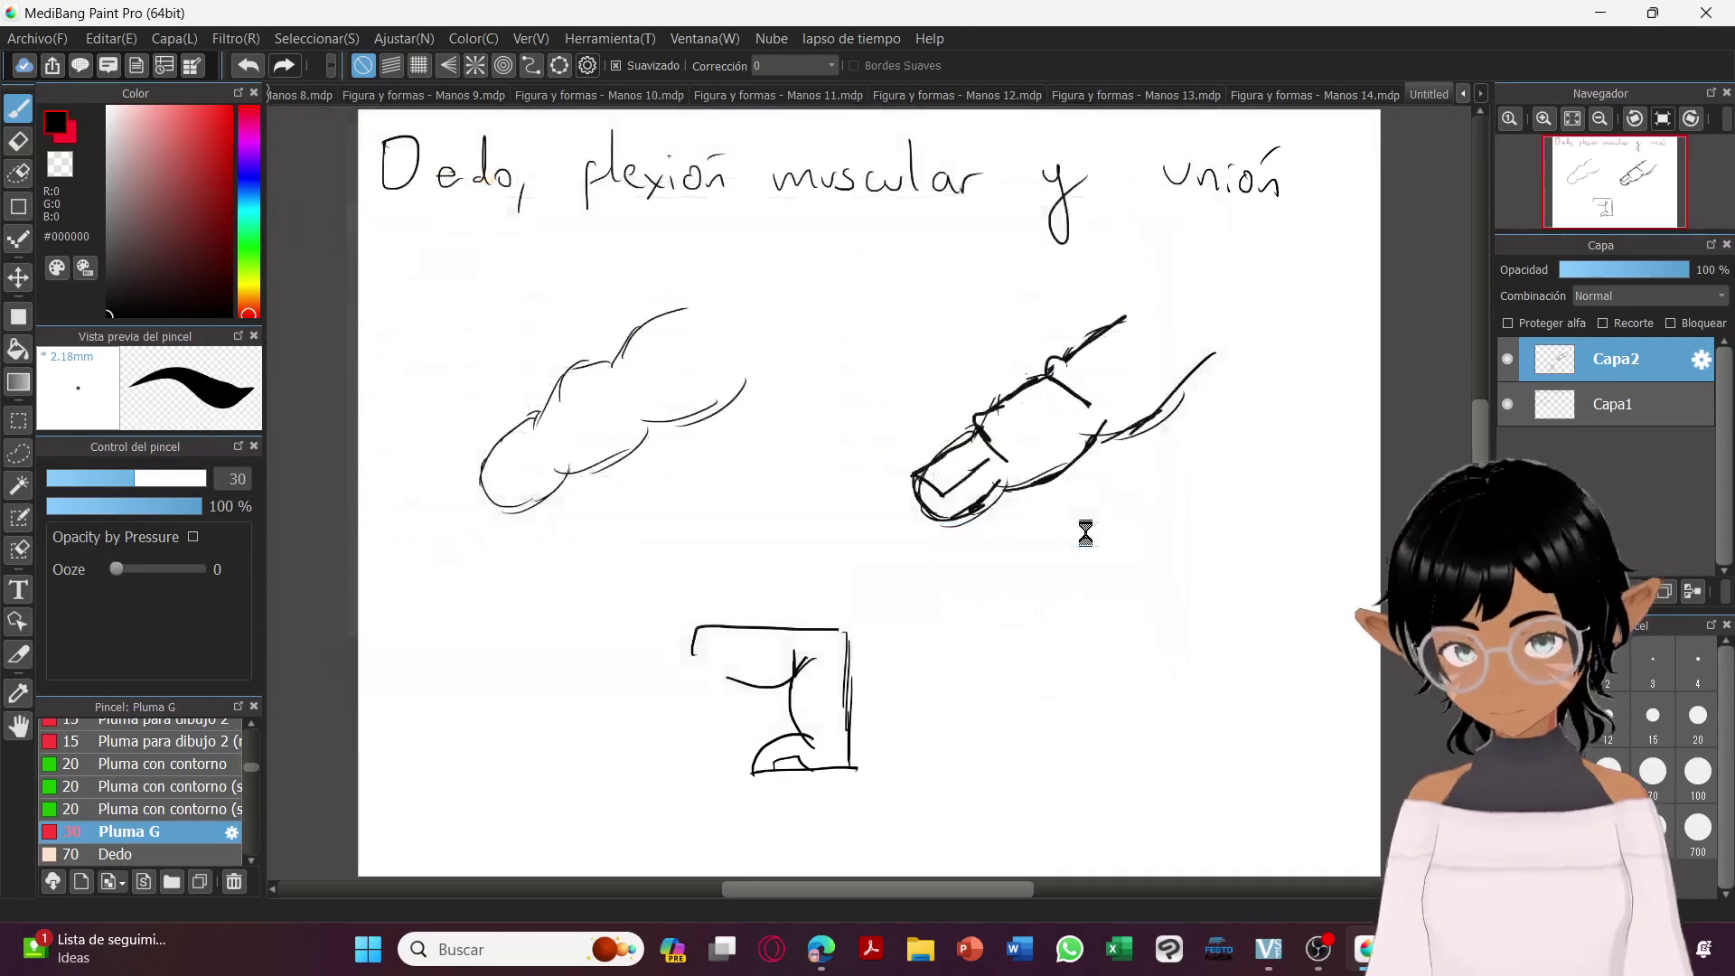
Create a new blank 8000 × 6000 px canvas at 350 dpi with the default settings.
{"action": "key", "text": "alt+f"}
{"action": "key", "text": "Return"}
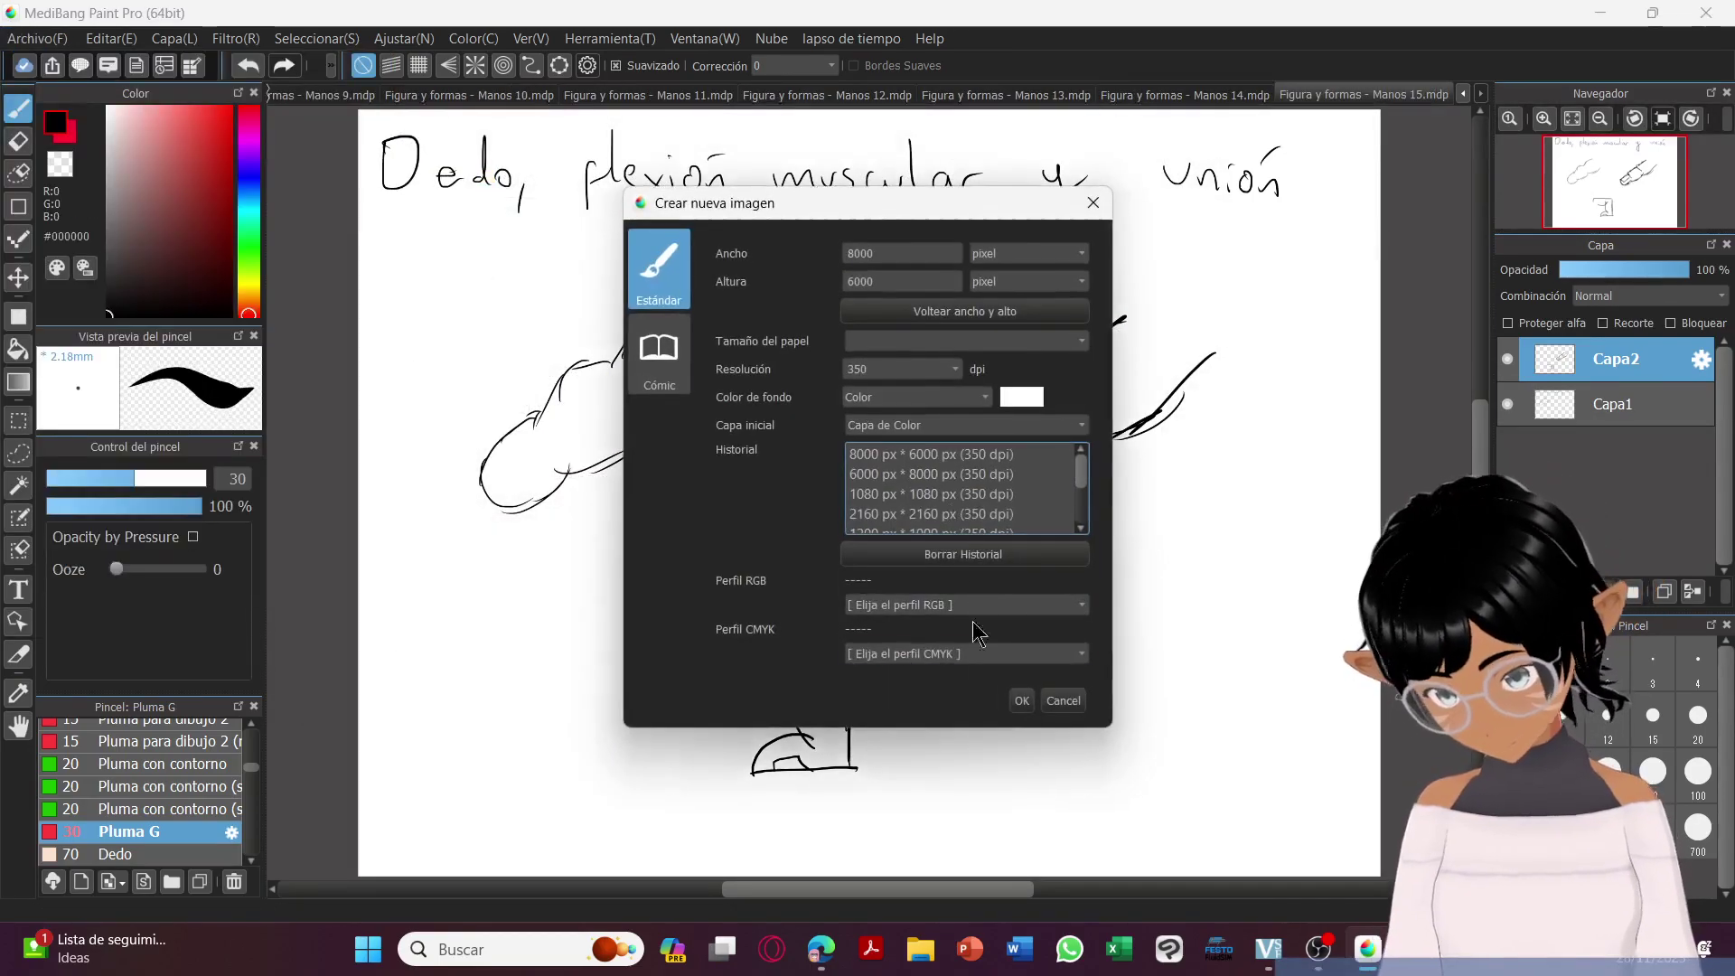
{"action": "left_click", "coordinate": [1019, 700]}
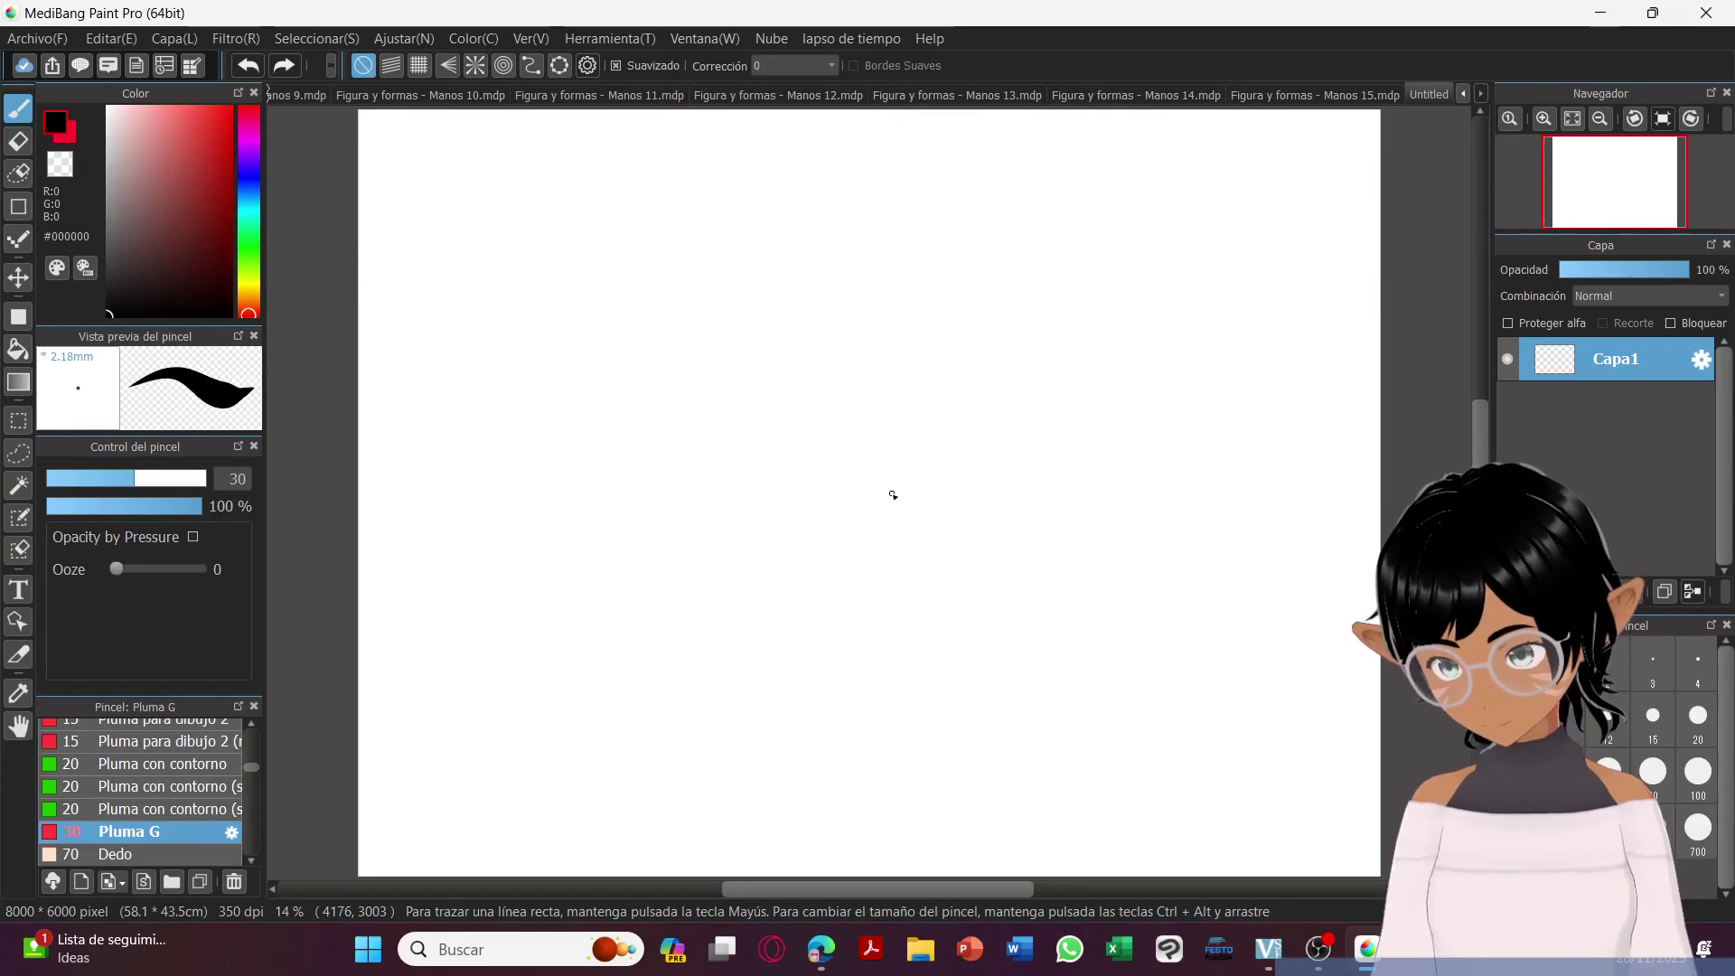
Sketch a side-view fingertip with its nail in the upper left of the canvas and a downward-pointing, nail-side fingertip to its right.
{"action": "mouse_move", "coordinate": [564, 295]}
{"action": "left_mouse_down"}
{"action": "mouse_move", "coordinate": [654, 302]}
{"action": "mouse_move", "coordinate": [636, 349]}
{"action": "mouse_move", "coordinate": [694, 356]}
{"action": "mouse_move", "coordinate": [696, 310]}
{"action": "mouse_move", "coordinate": [750, 317]}
{"action": "mouse_move", "coordinate": [717, 347]}
{"action": "mouse_move", "coordinate": [802, 322]}
{"action": "left_mouse_up"}
{"action": "mouse_move", "coordinate": [571, 417]}
{"action": "left_mouse_down"}
{"action": "mouse_move", "coordinate": [712, 407]}
{"action": "mouse_move", "coordinate": [693, 407]}
{"action": "mouse_move", "coordinate": [788, 320]}
{"action": "left_mouse_up"}
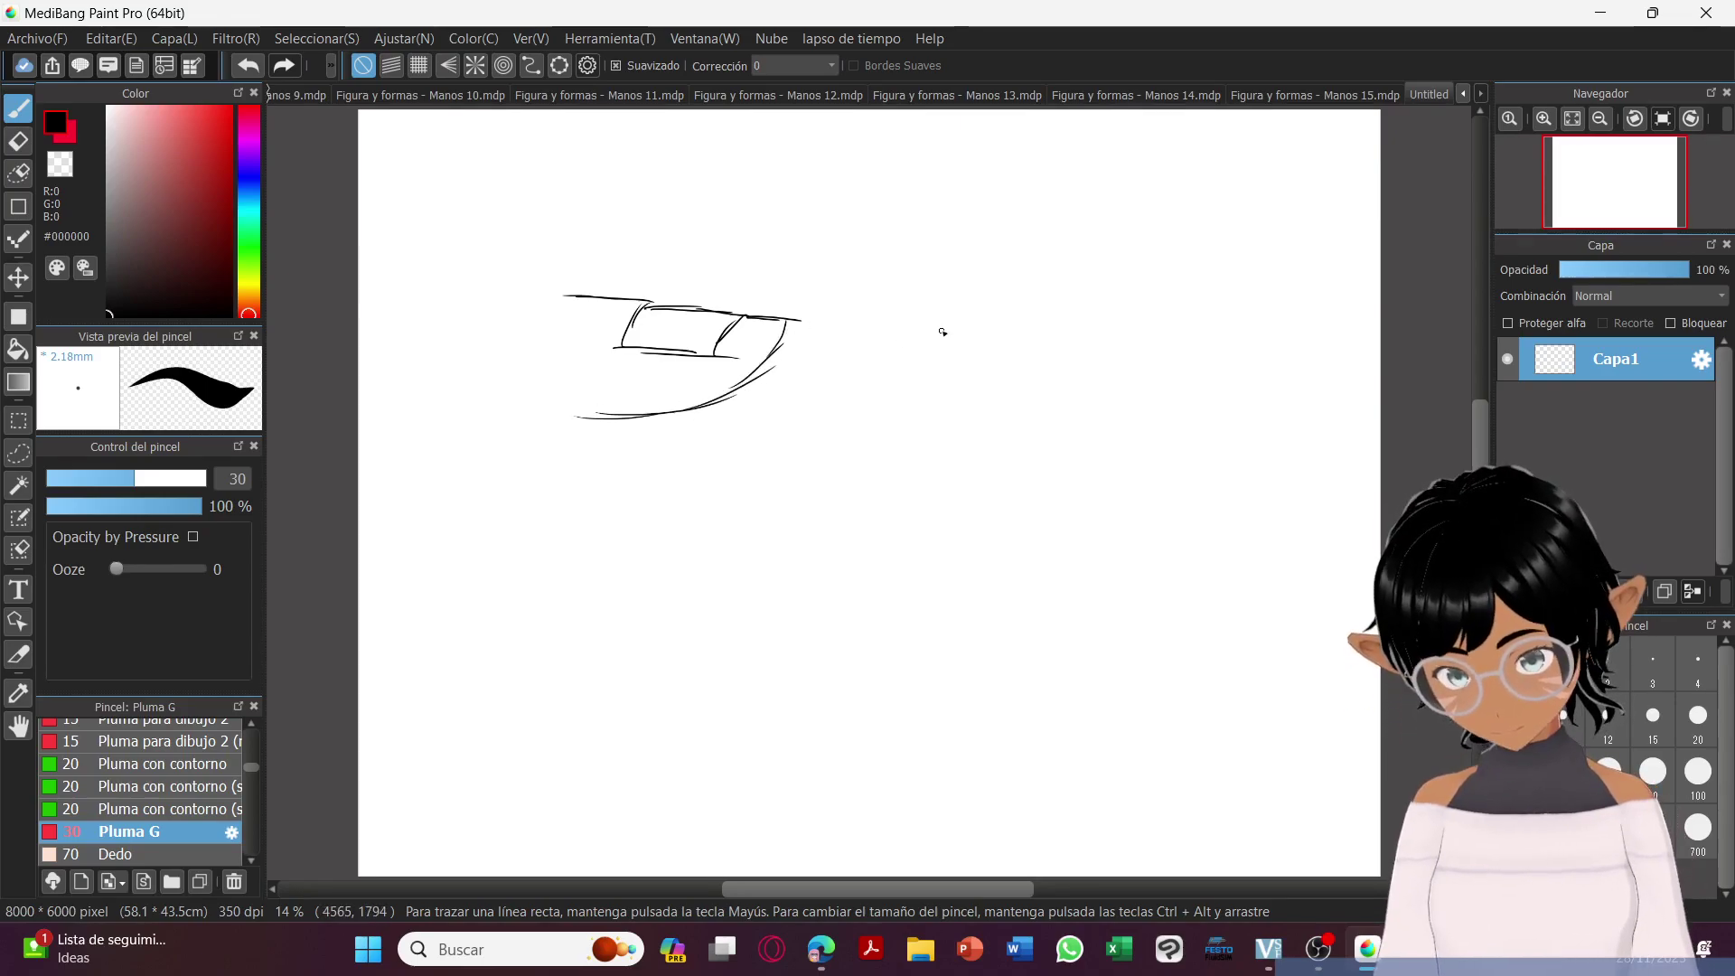
{"action": "left_click_drag", "start_coordinate": [995, 259], "coordinate": [974, 327]}
{"action": "left_click_drag", "start_coordinate": [1091, 259], "coordinate": [1112, 327]}
{"action": "mouse_move", "coordinate": [977, 352]}
{"action": "left_mouse_down"}
{"action": "mouse_move", "coordinate": [1045, 404]}
{"action": "mouse_move", "coordinate": [1118, 336]}
{"action": "left_mouse_up"}
{"action": "left_click_drag", "start_coordinate": [1011, 327], "coordinate": [1089, 326]}
{"action": "left_click_drag", "start_coordinate": [1016, 264], "coordinate": [997, 323]}
{"action": "left_click_drag", "start_coordinate": [1069, 268], "coordinate": [1088, 327]}
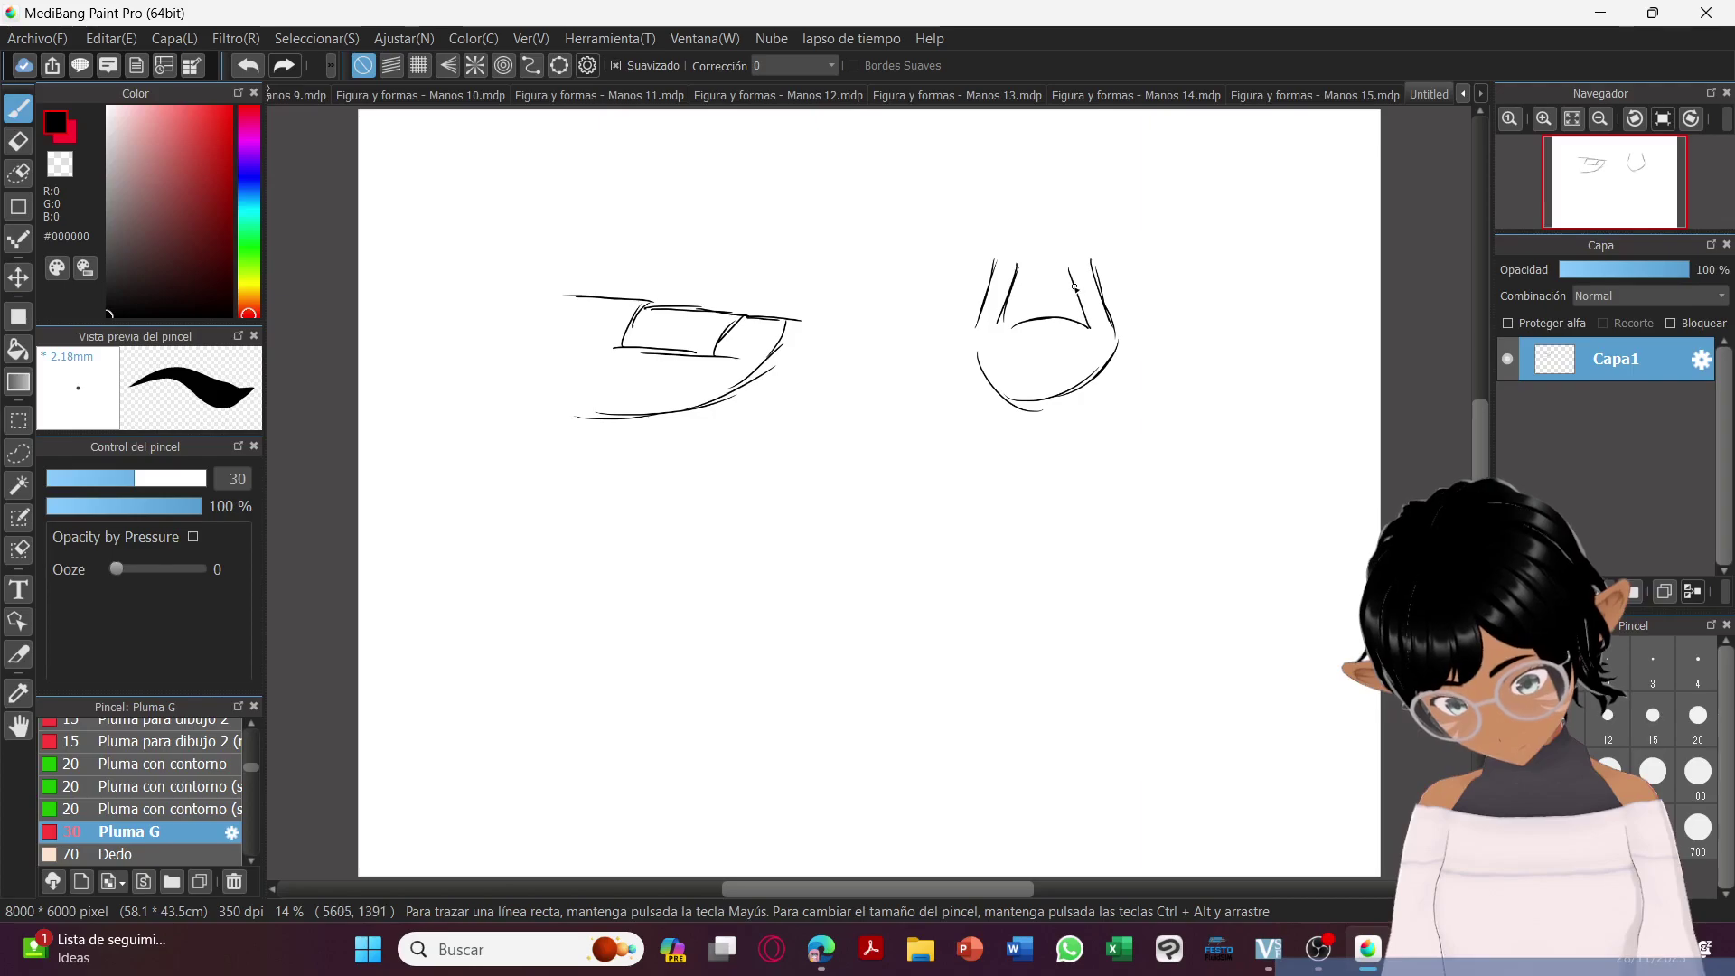
{"action": "left_click_drag", "start_coordinate": [1015, 274], "coordinate": [1080, 284]}
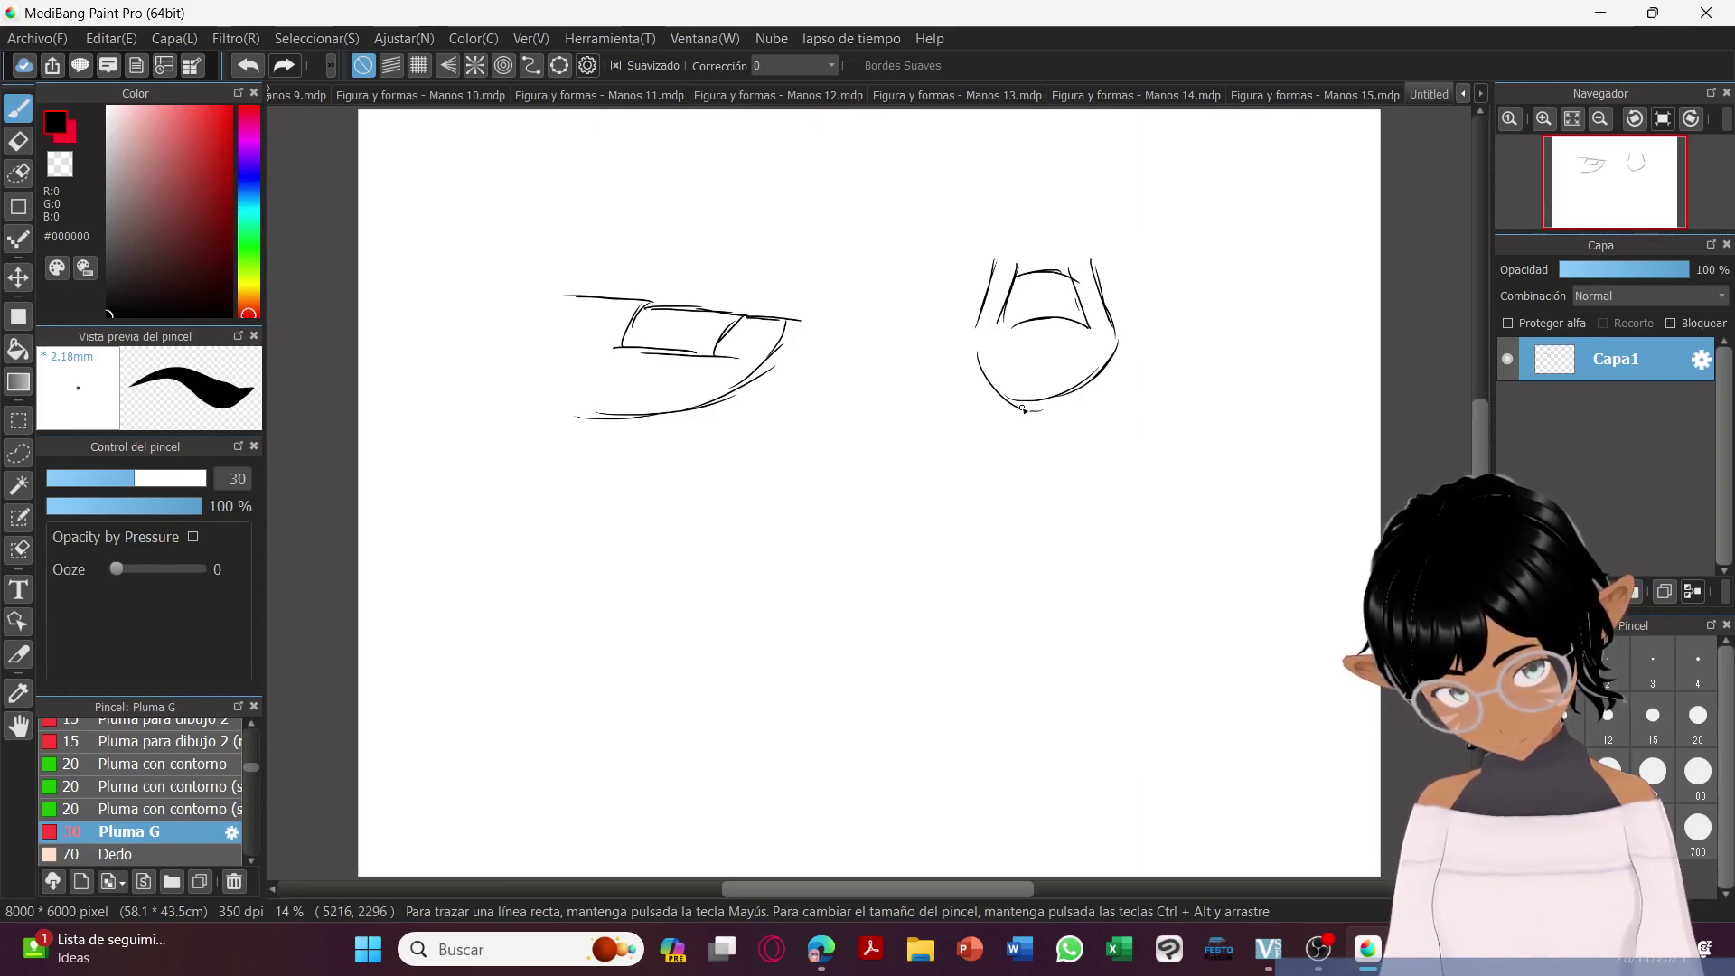
Draw a downward arrow from the right fingertip to a sketch of it flattened against a surface, with its nail and two outward arrows.
{"action": "mouse_move", "coordinate": [1044, 372]}
{"action": "left_mouse_down"}
{"action": "mouse_move", "coordinate": [1059, 475]}
{"action": "mouse_move", "coordinate": [997, 538]}
{"action": "mouse_move", "coordinate": [989, 589]}
{"action": "left_mouse_up"}
{"action": "left_click_drag", "start_coordinate": [1103, 516], "coordinate": [1121, 583]}
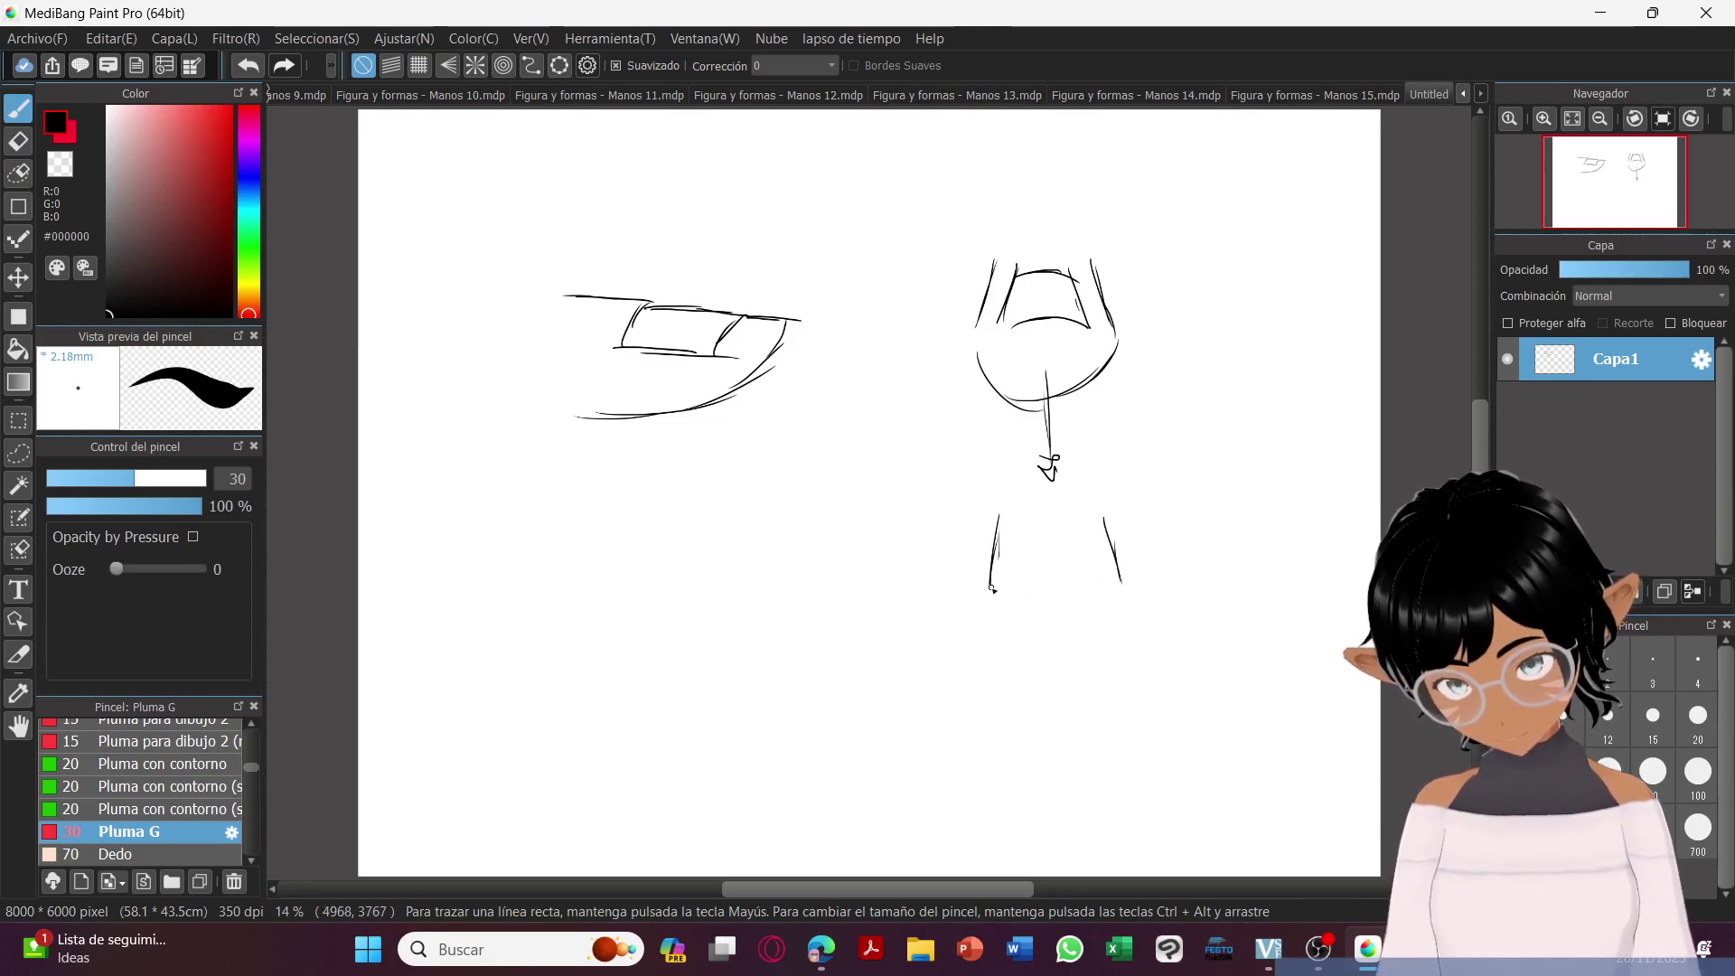
{"action": "mouse_move", "coordinate": [988, 582]}
{"action": "left_mouse_down"}
{"action": "mouse_move", "coordinate": [973, 624]}
{"action": "mouse_move", "coordinate": [1016, 628]}
{"action": "left_mouse_up"}
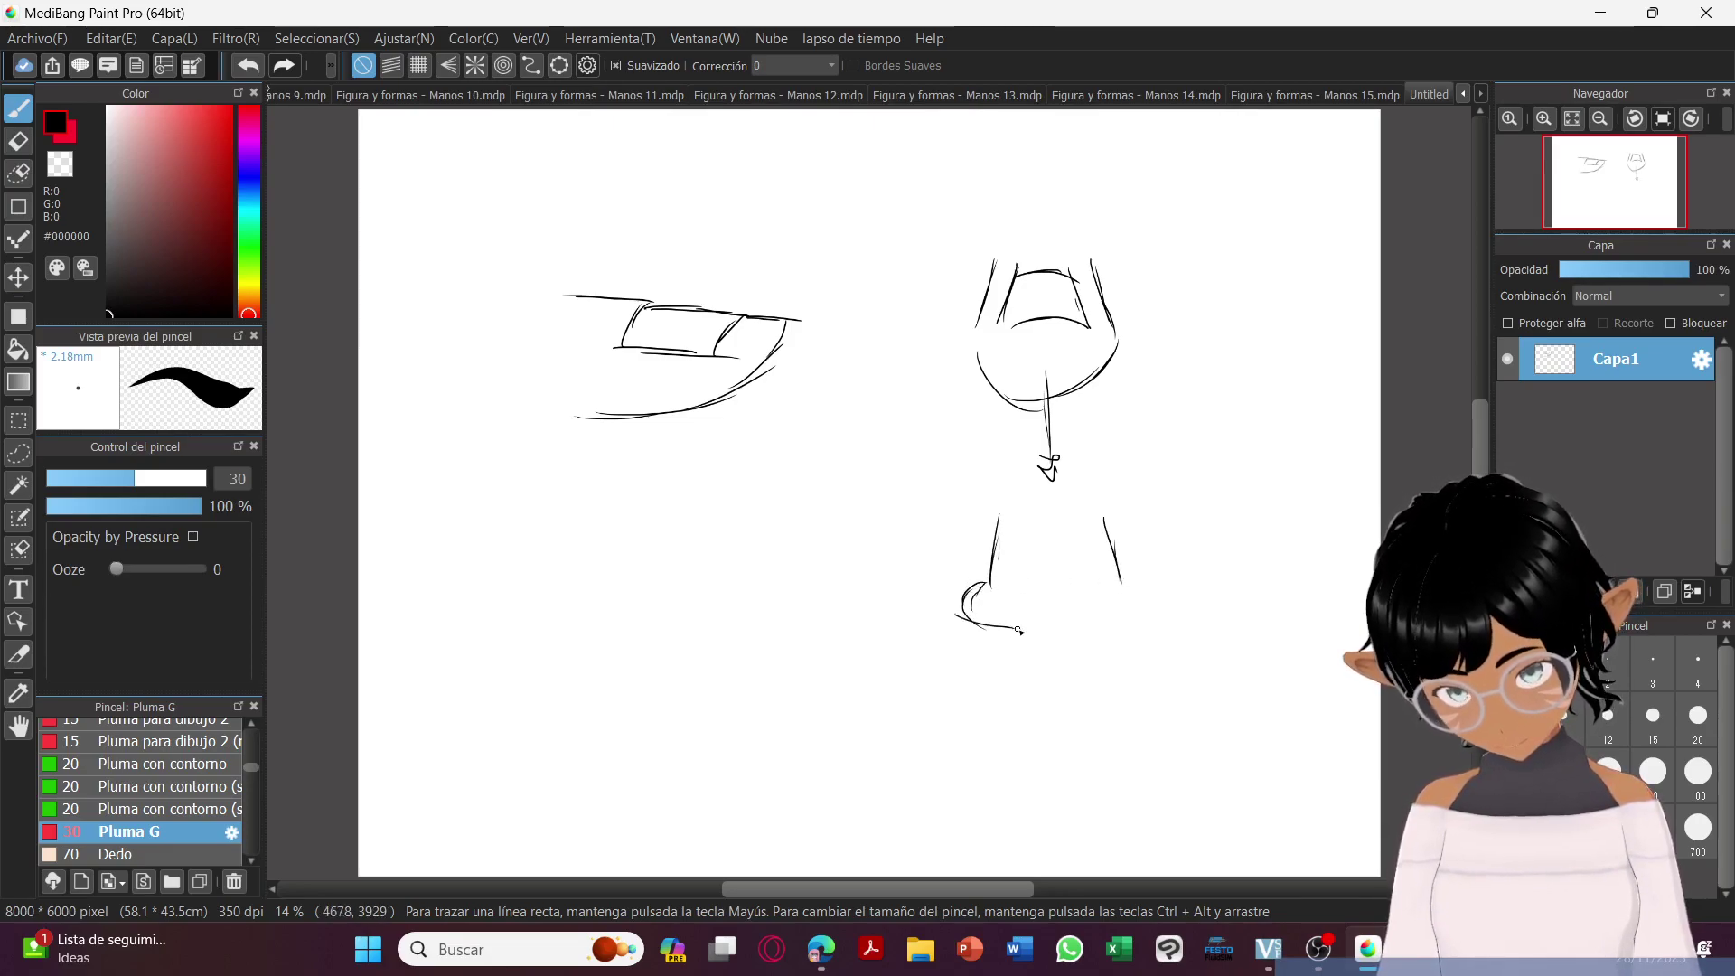
{"action": "left_click_drag", "start_coordinate": [1114, 583], "coordinate": [1141, 598]}
{"action": "left_click_drag", "start_coordinate": [908, 633], "coordinate": [1174, 634]}
{"action": "left_click_drag", "start_coordinate": [1043, 632], "coordinate": [1262, 635]}
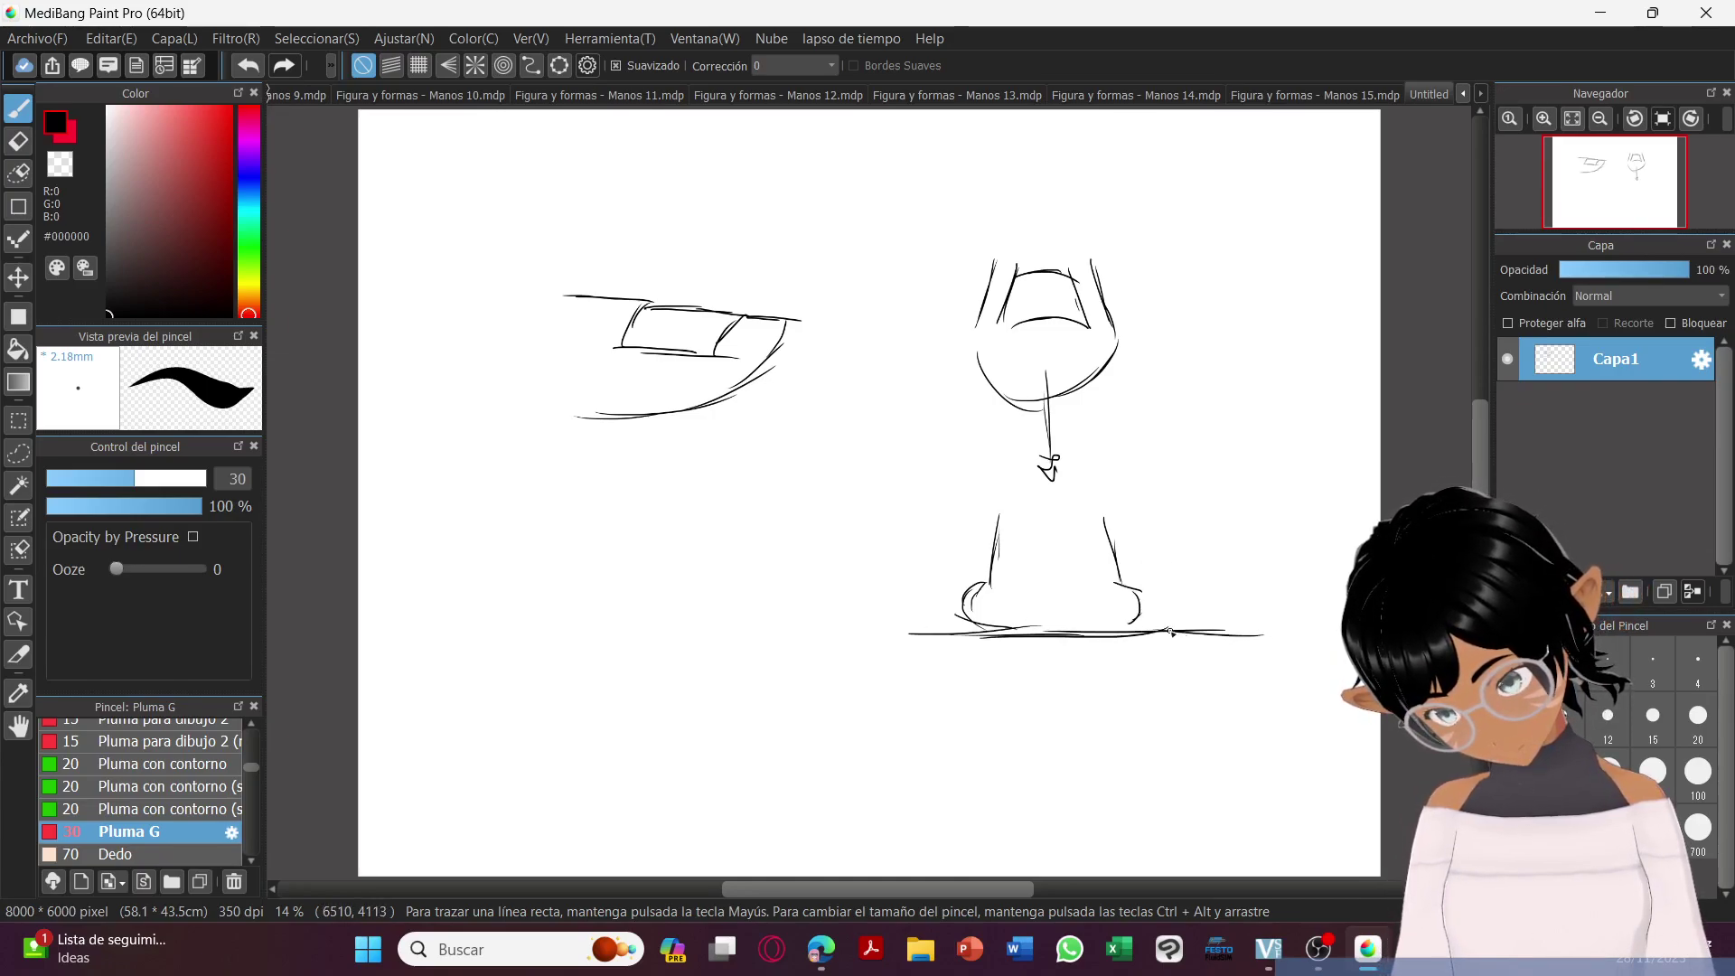
{"action": "mouse_move", "coordinate": [1017, 587]}
{"action": "left_mouse_down"}
{"action": "mouse_move", "coordinate": [1088, 593]}
{"action": "mouse_move", "coordinate": [1015, 581]}
{"action": "mouse_move", "coordinate": [1024, 548]}
{"action": "mouse_move", "coordinate": [1075, 545]}
{"action": "mouse_move", "coordinate": [1093, 593]}
{"action": "left_mouse_up"}
{"action": "mouse_move", "coordinate": [1027, 545]}
{"action": "left_mouse_down"}
{"action": "mouse_move", "coordinate": [1018, 589]}
{"action": "mouse_move", "coordinate": [1046, 614]}
{"action": "mouse_move", "coordinate": [1015, 623]}
{"action": "mouse_move", "coordinate": [1113, 623]}
{"action": "left_mouse_up"}
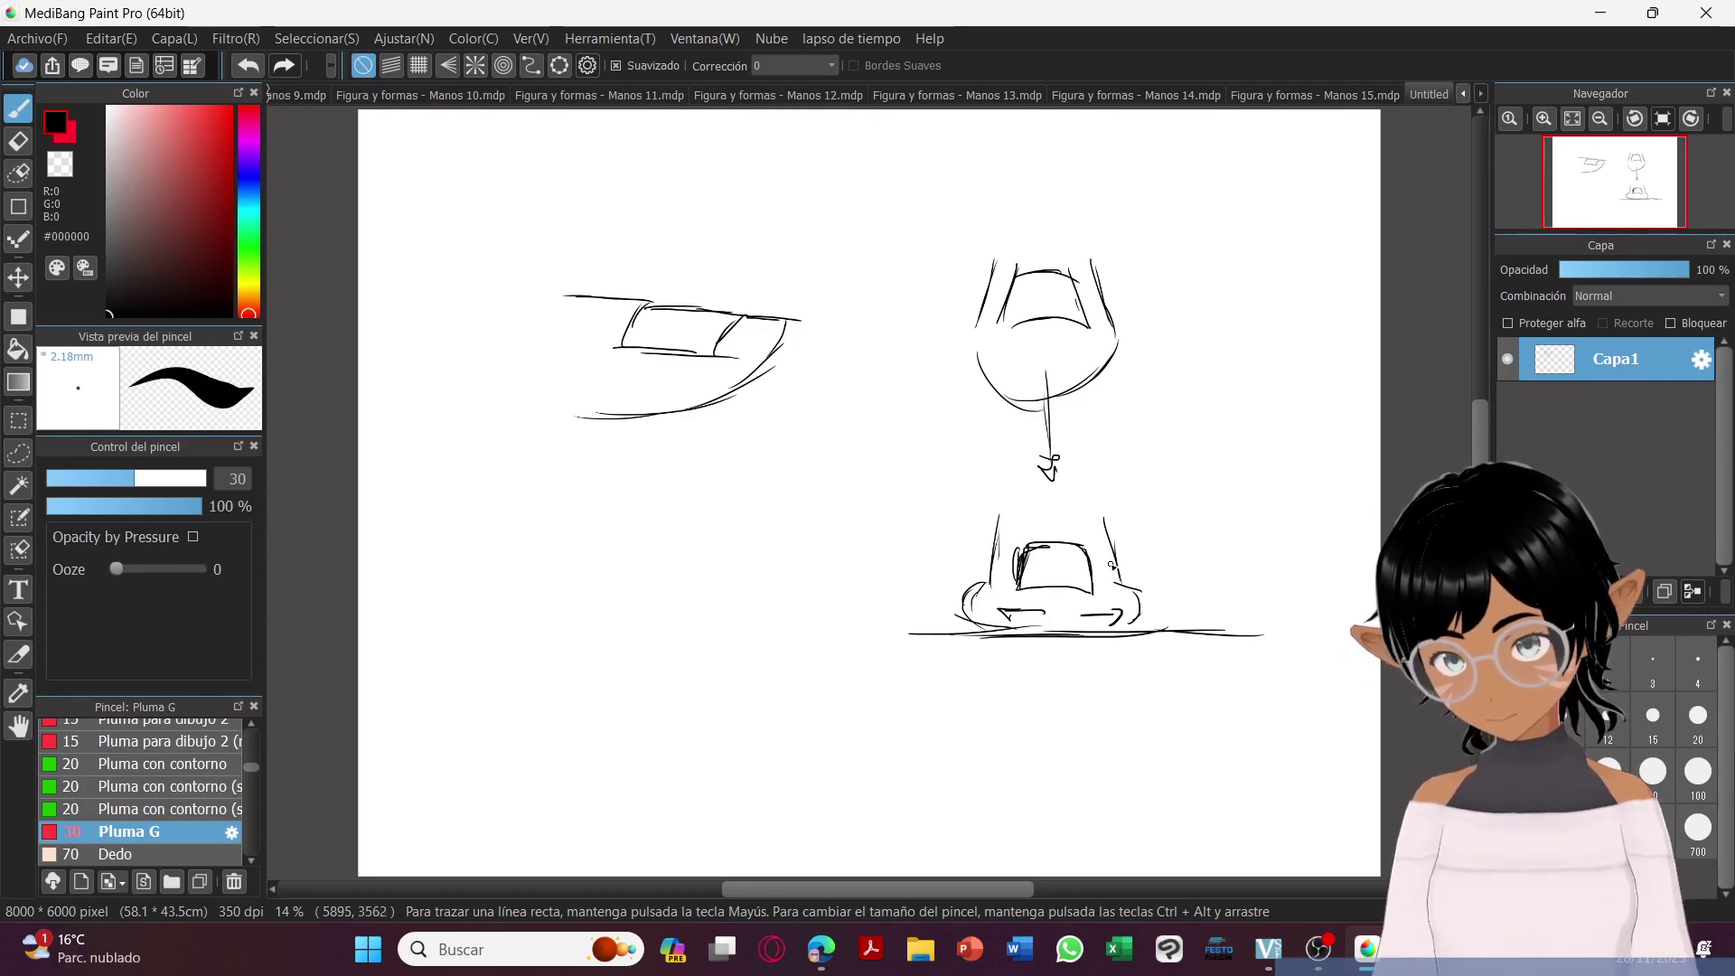
Sketch a tilted fingertip with its nail in the lower left of the canvas, pointing down and to the right.
{"action": "mouse_move", "coordinate": [635, 534]}
{"action": "left_mouse_down"}
{"action": "mouse_move", "coordinate": [705, 539]}
{"action": "mouse_move", "coordinate": [750, 621]}
{"action": "left_mouse_up"}
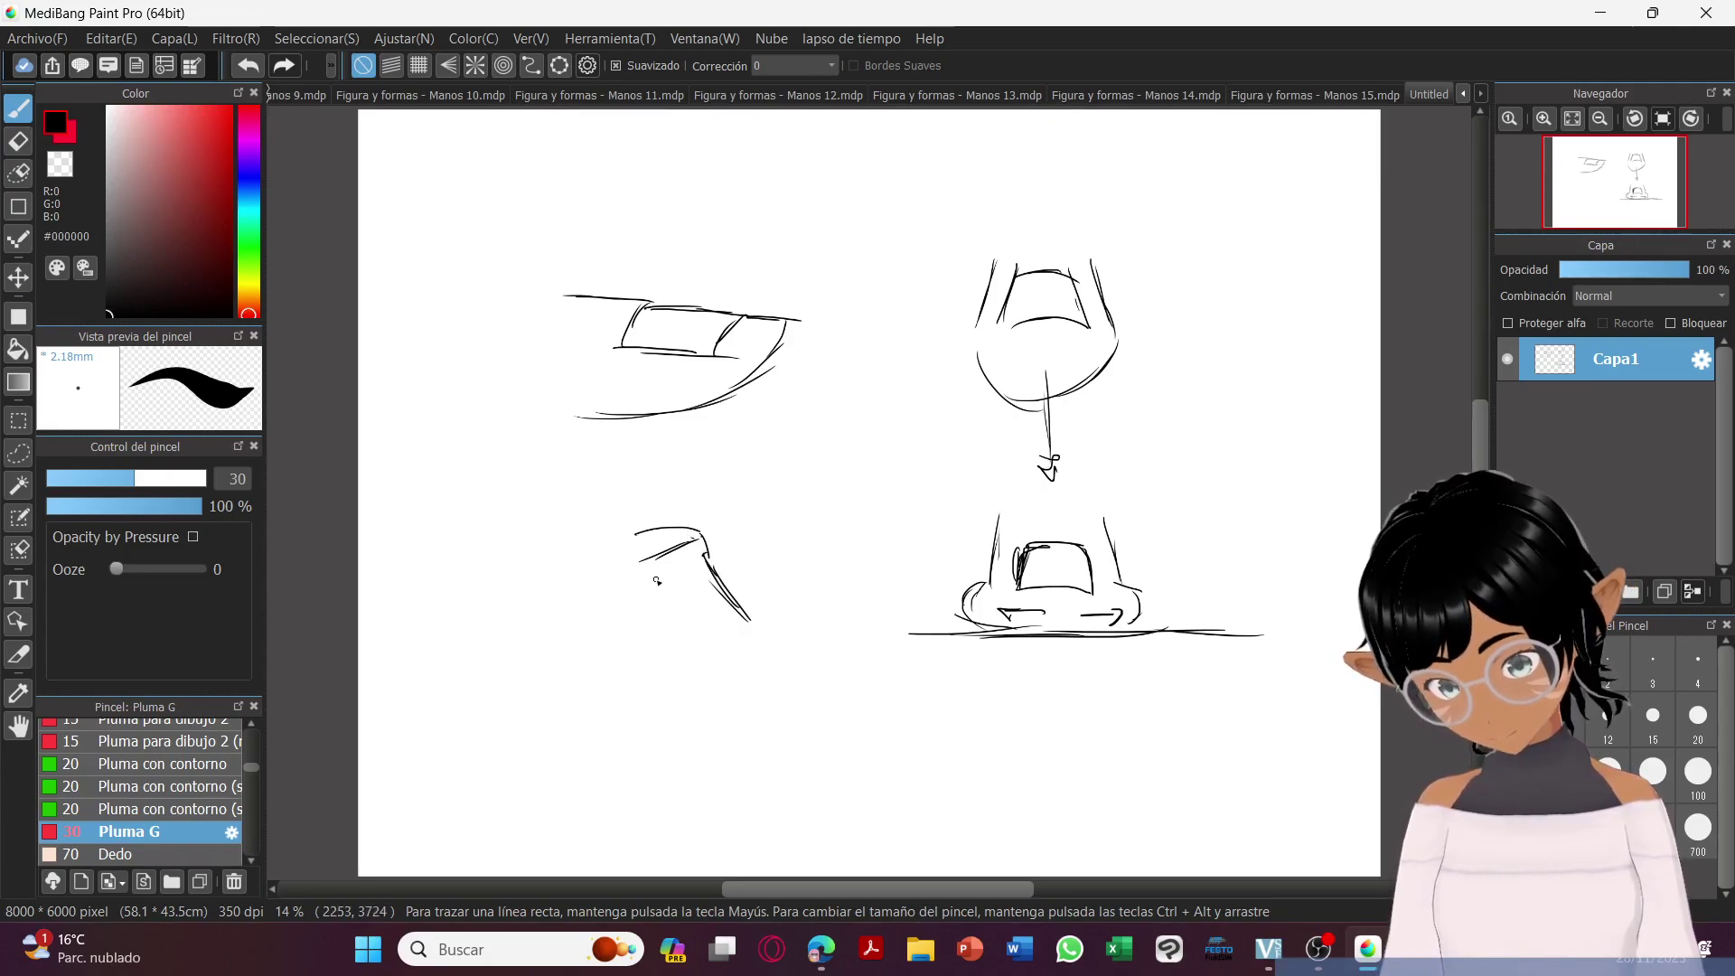
{"action": "mouse_move", "coordinate": [639, 596]}
{"action": "left_mouse_down"}
{"action": "mouse_move", "coordinate": [677, 571]}
{"action": "mouse_move", "coordinate": [704, 584]}
{"action": "mouse_move", "coordinate": [662, 627]}
{"action": "mouse_move", "coordinate": [685, 661]}
{"action": "mouse_move", "coordinate": [716, 604]}
{"action": "mouse_move", "coordinate": [765, 640]}
{"action": "mouse_move", "coordinate": [769, 686]}
{"action": "mouse_move", "coordinate": [696, 720]}
{"action": "left_mouse_up"}
{"action": "left_click_drag", "start_coordinate": [580, 623], "coordinate": [686, 718]}
{"action": "mouse_move", "coordinate": [610, 647]}
{"action": "left_mouse_down"}
{"action": "mouse_move", "coordinate": [707, 725]}
{"action": "mouse_move", "coordinate": [578, 611]}
{"action": "mouse_move", "coordinate": [692, 723]}
{"action": "left_mouse_up"}
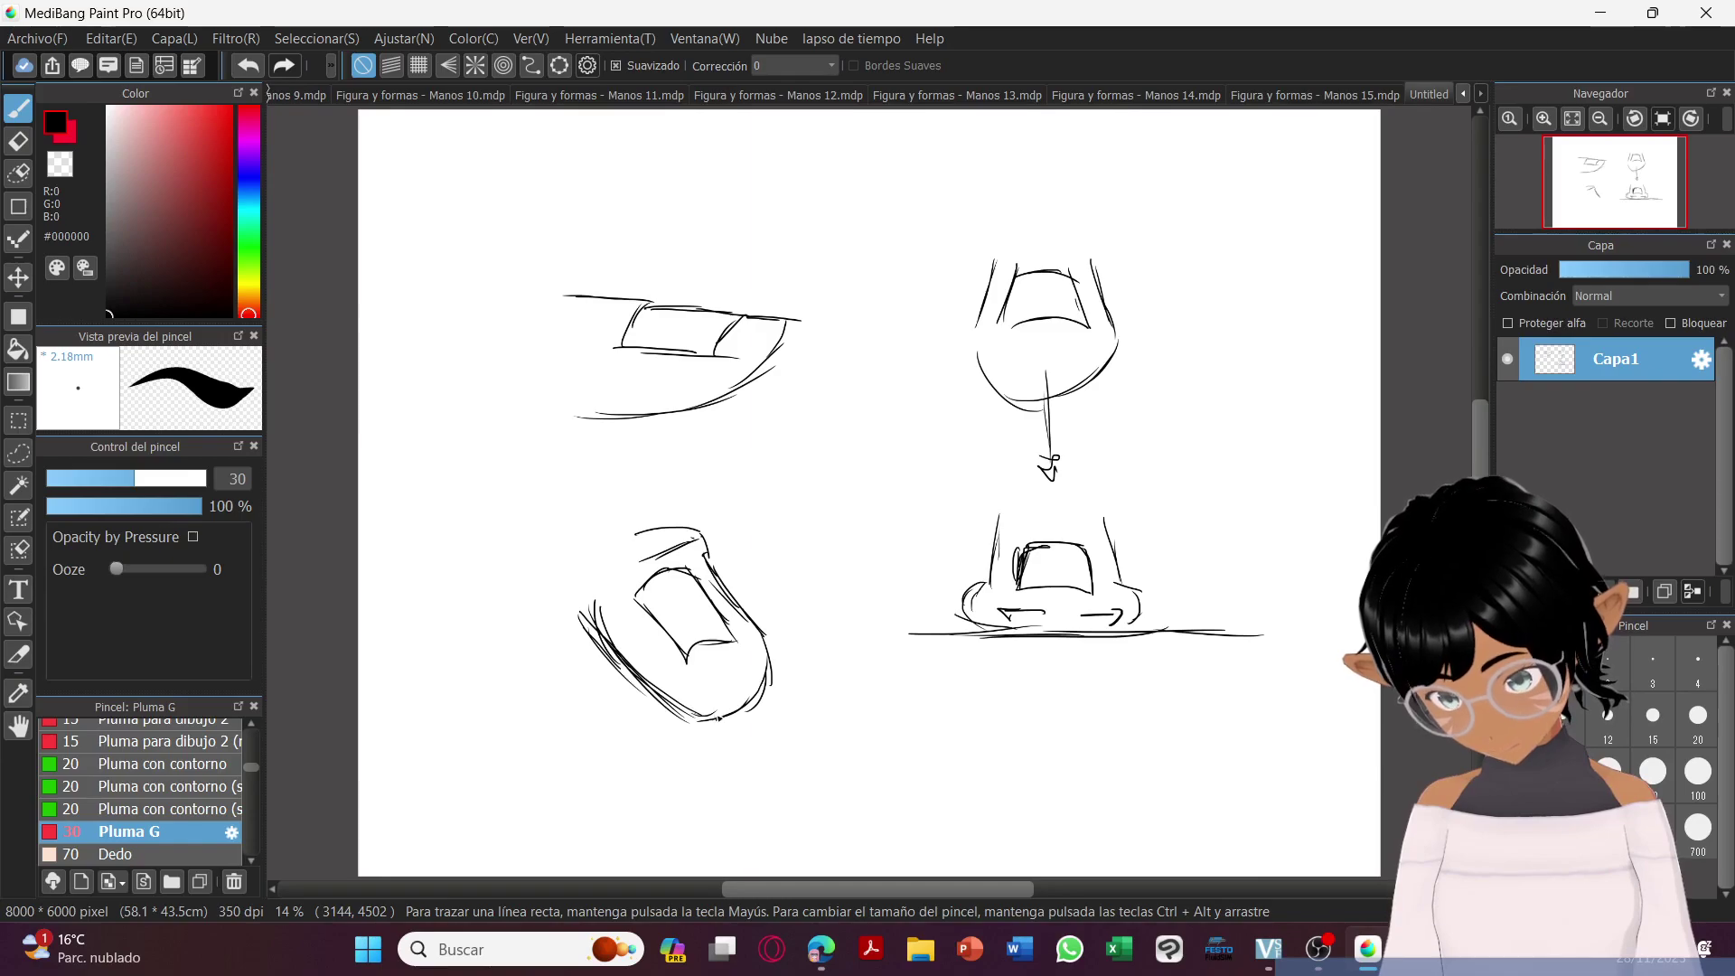
Darken the edges of the nail on the tilted fingertip in the lower left of the canvas.
{"action": "left_click_drag", "start_coordinate": [714, 654], "coordinate": [685, 664]}
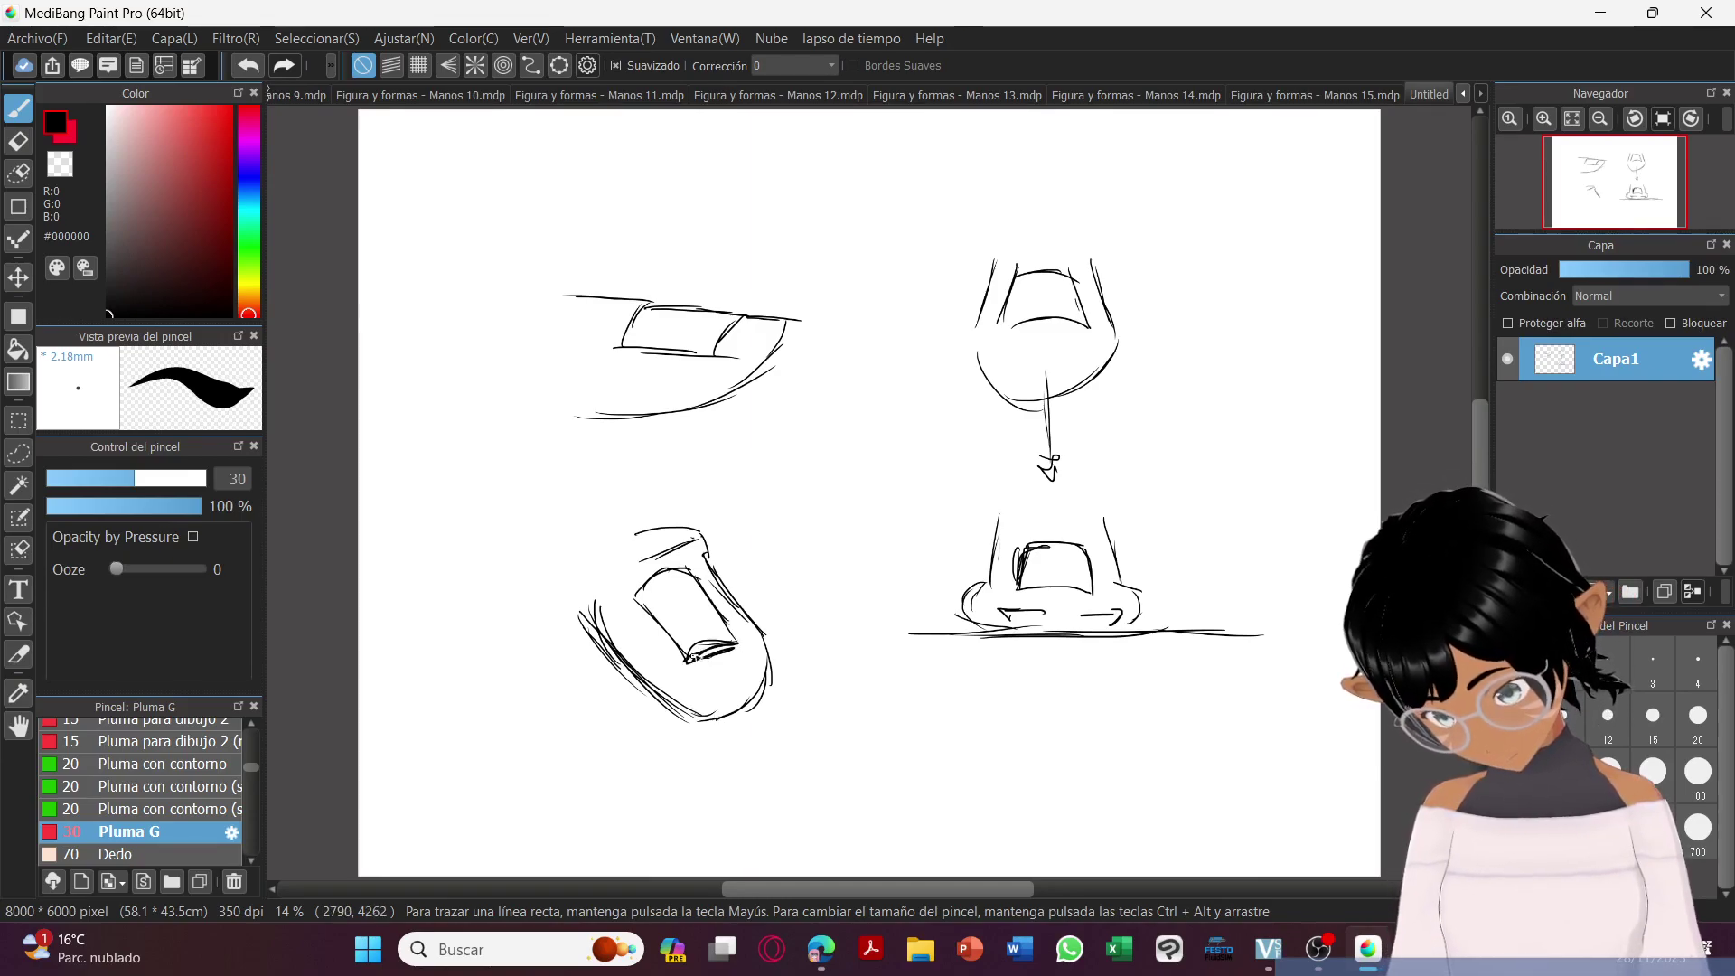
{"action": "left_click_drag", "start_coordinate": [647, 592], "coordinate": [689, 662]}
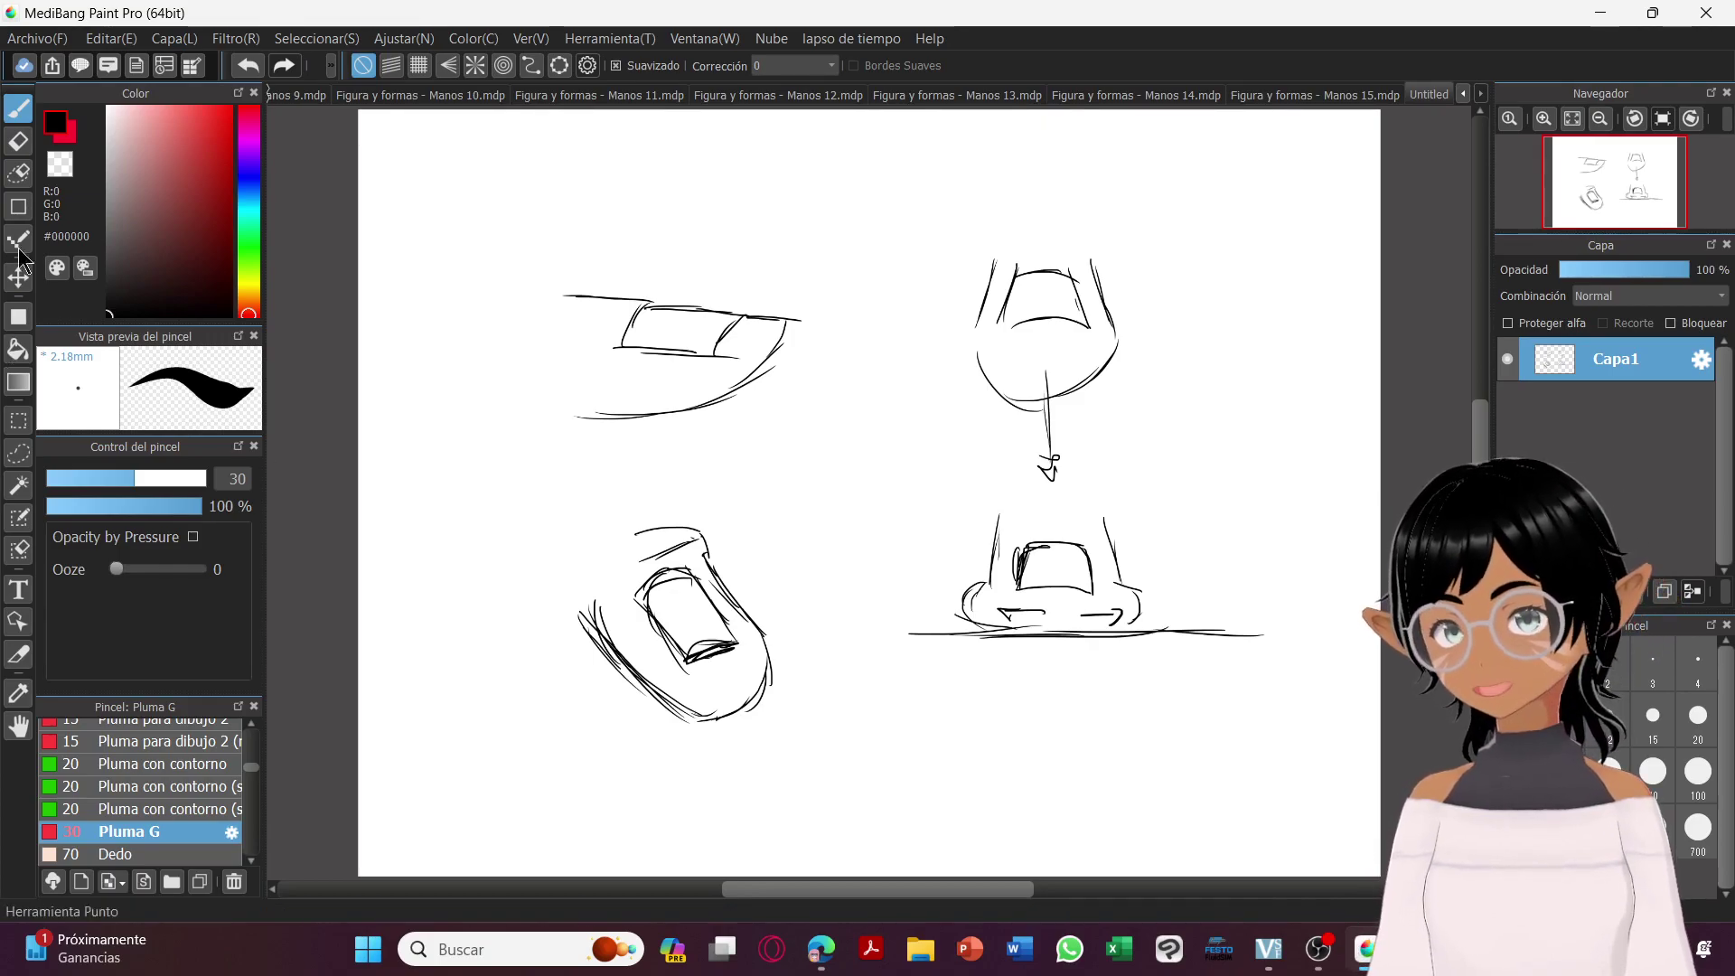
Save the fingertip drawing in the Practica folder as "Figura y formas - Manos 16" in MediBang Paint Pro (*.mdp) format.
{"action": "left_click", "coordinate": [28, 39]}
{"action": "mouse_move", "coordinate": [110, 39]}
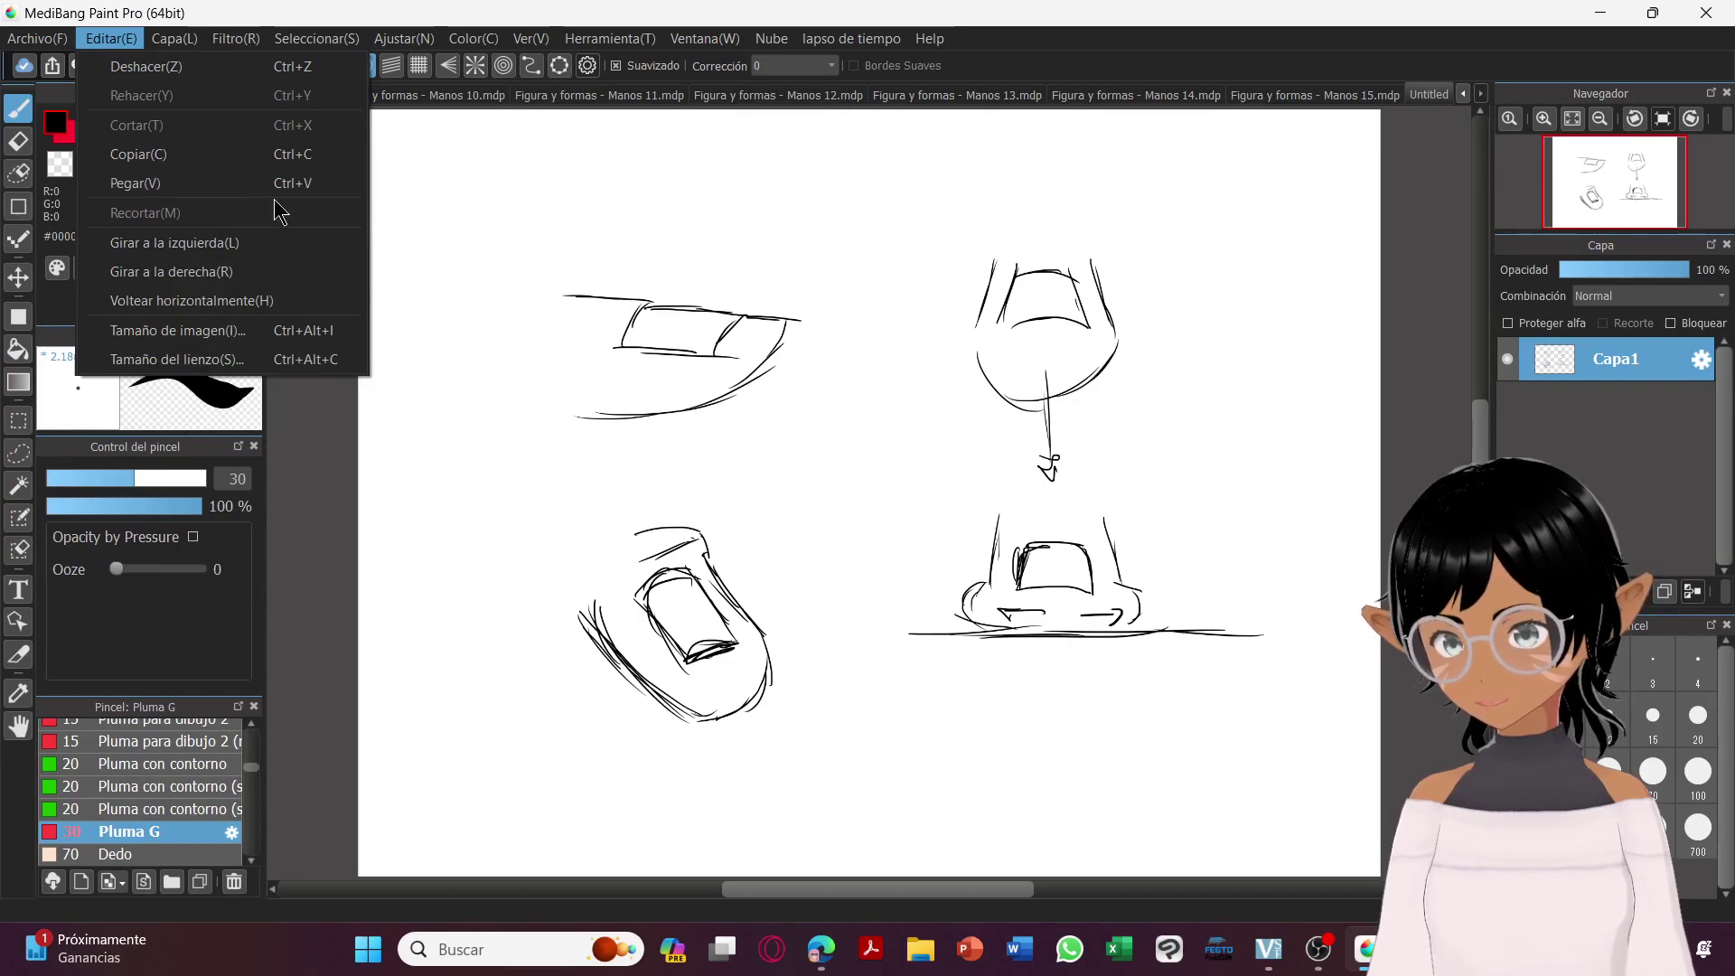
{"action": "left_click", "coordinate": [110, 39]}
{"action": "left_click", "coordinate": [37, 39]}
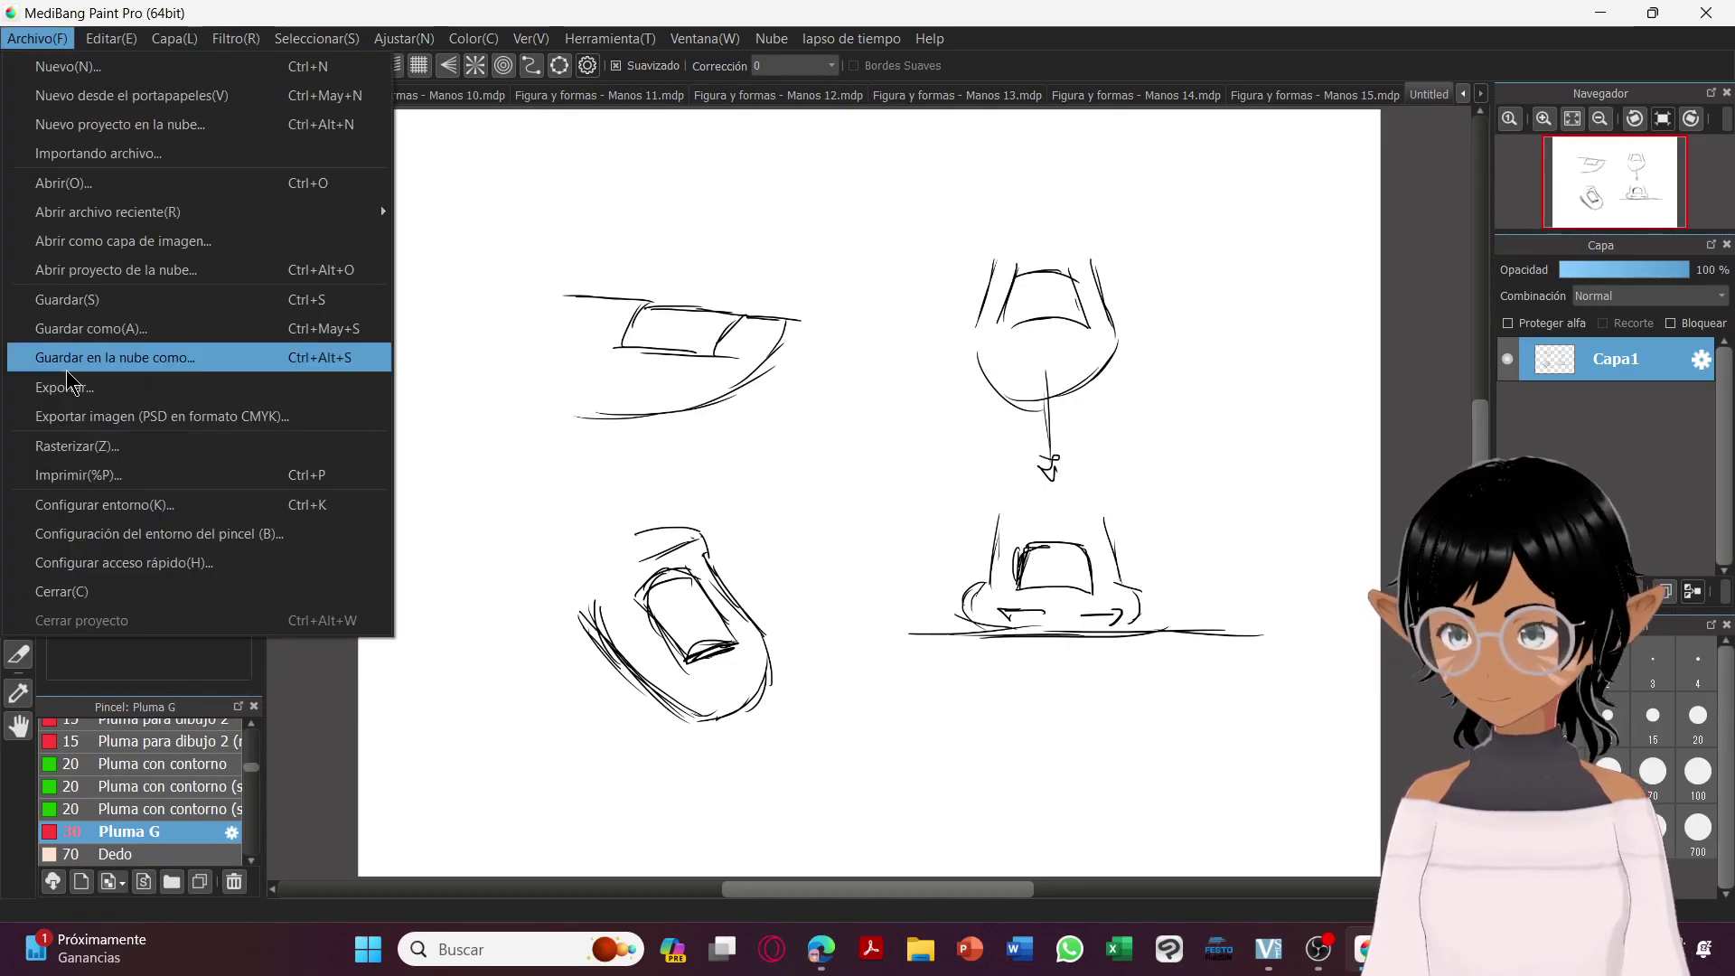
{"action": "left_click", "coordinate": [102, 332]}
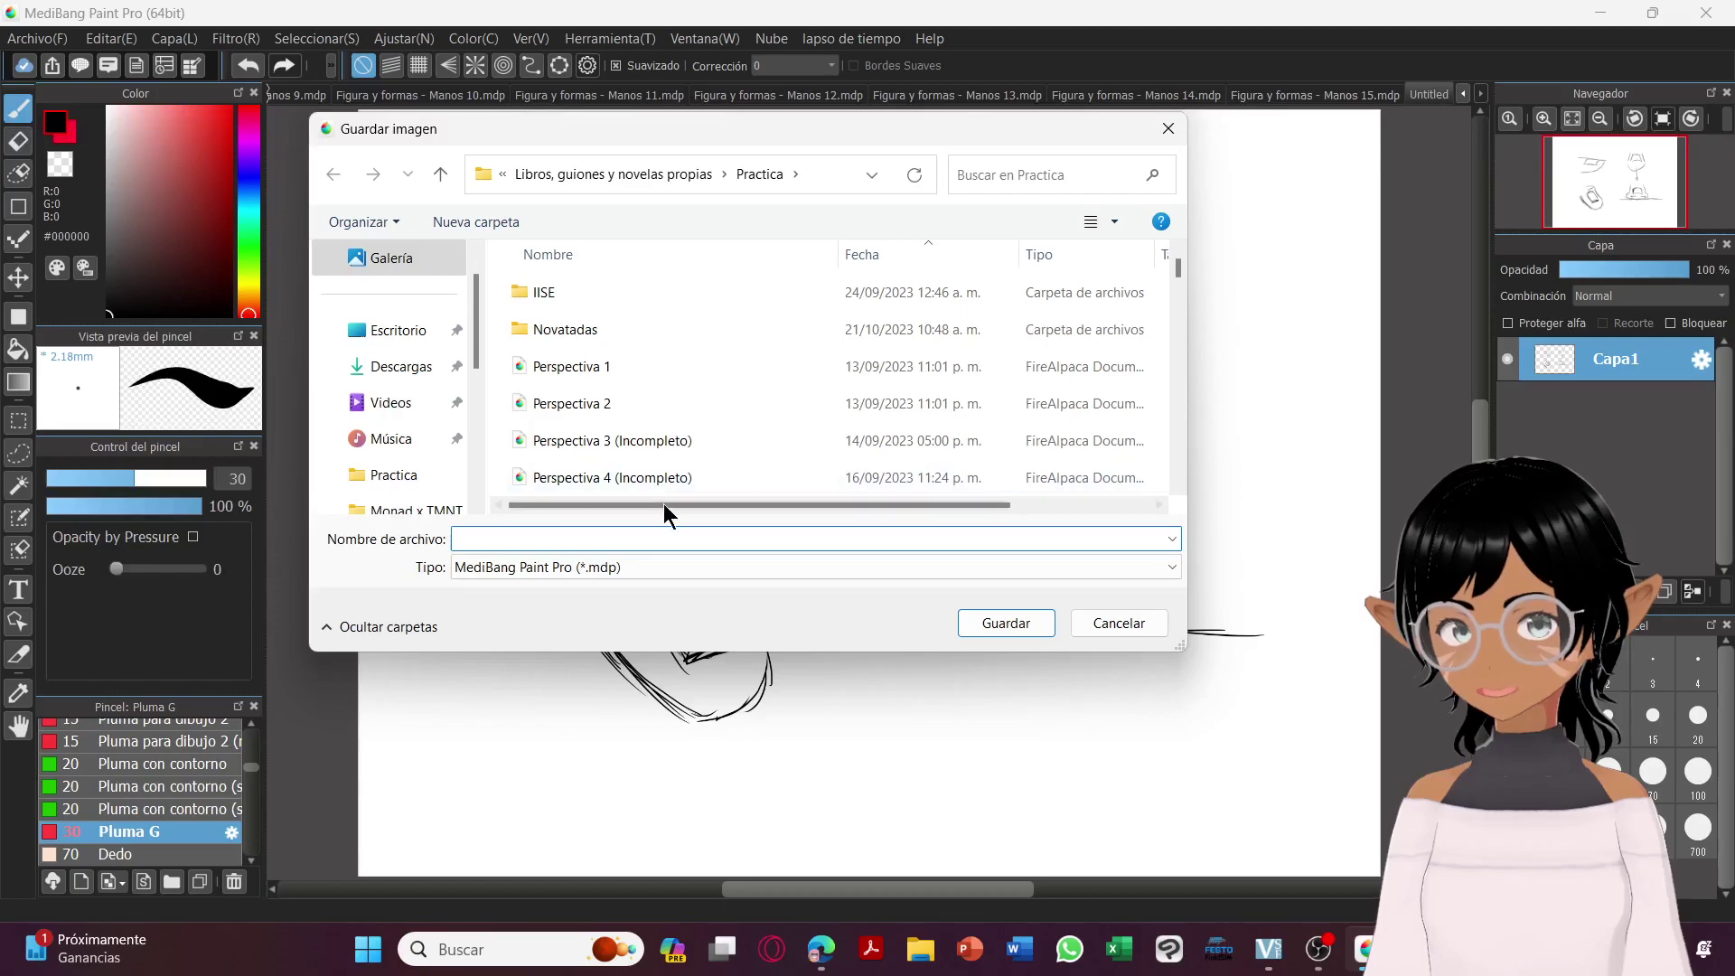
{"action": "scroll", "coordinate": [716, 357], "scroll_direction": "down", "scroll_amount": 15}
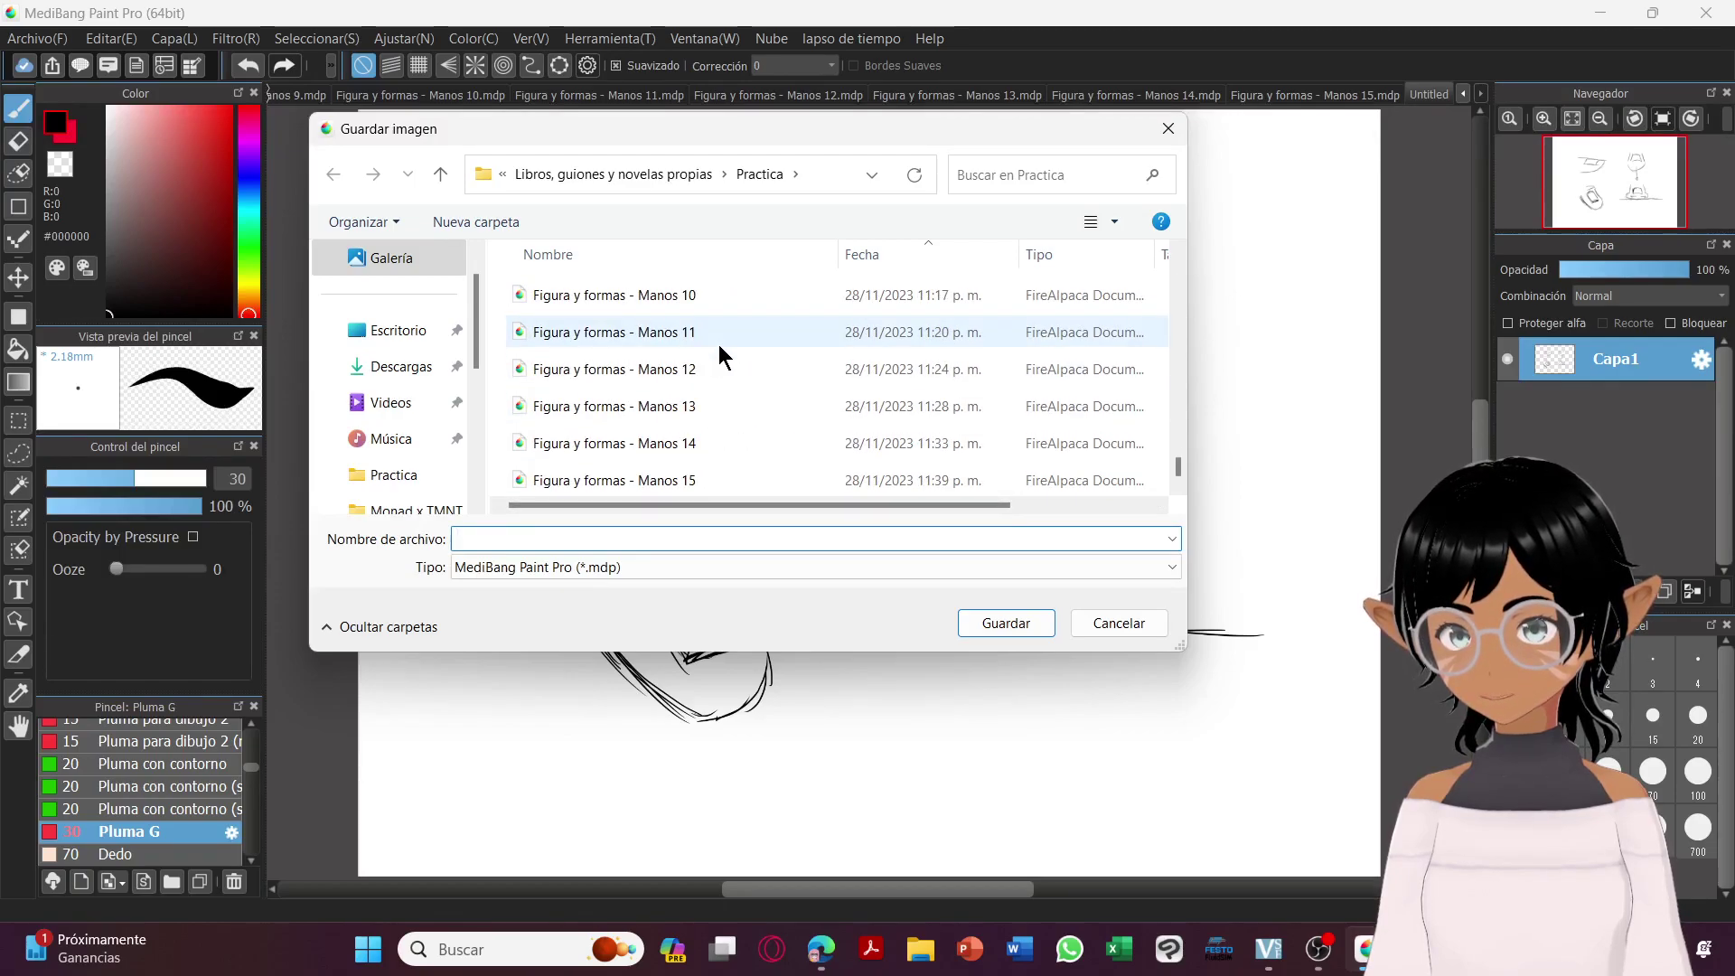
{"action": "left_click", "coordinate": [696, 476]}
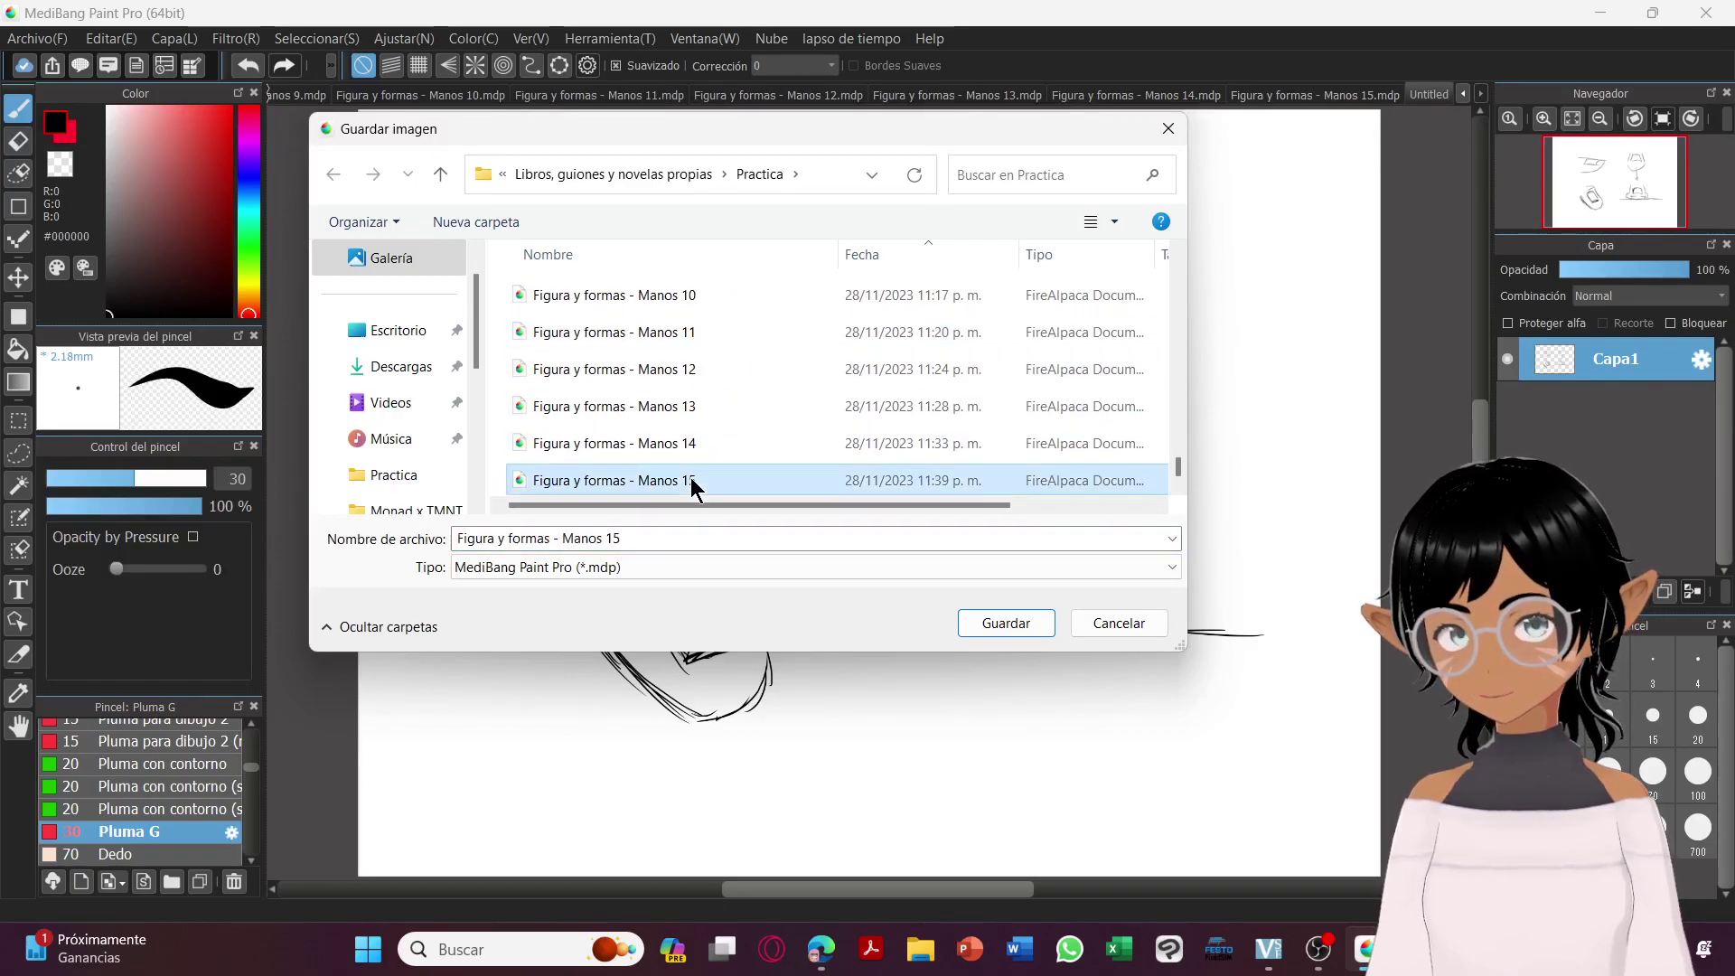
{"action": "left_click", "coordinate": [680, 540]}
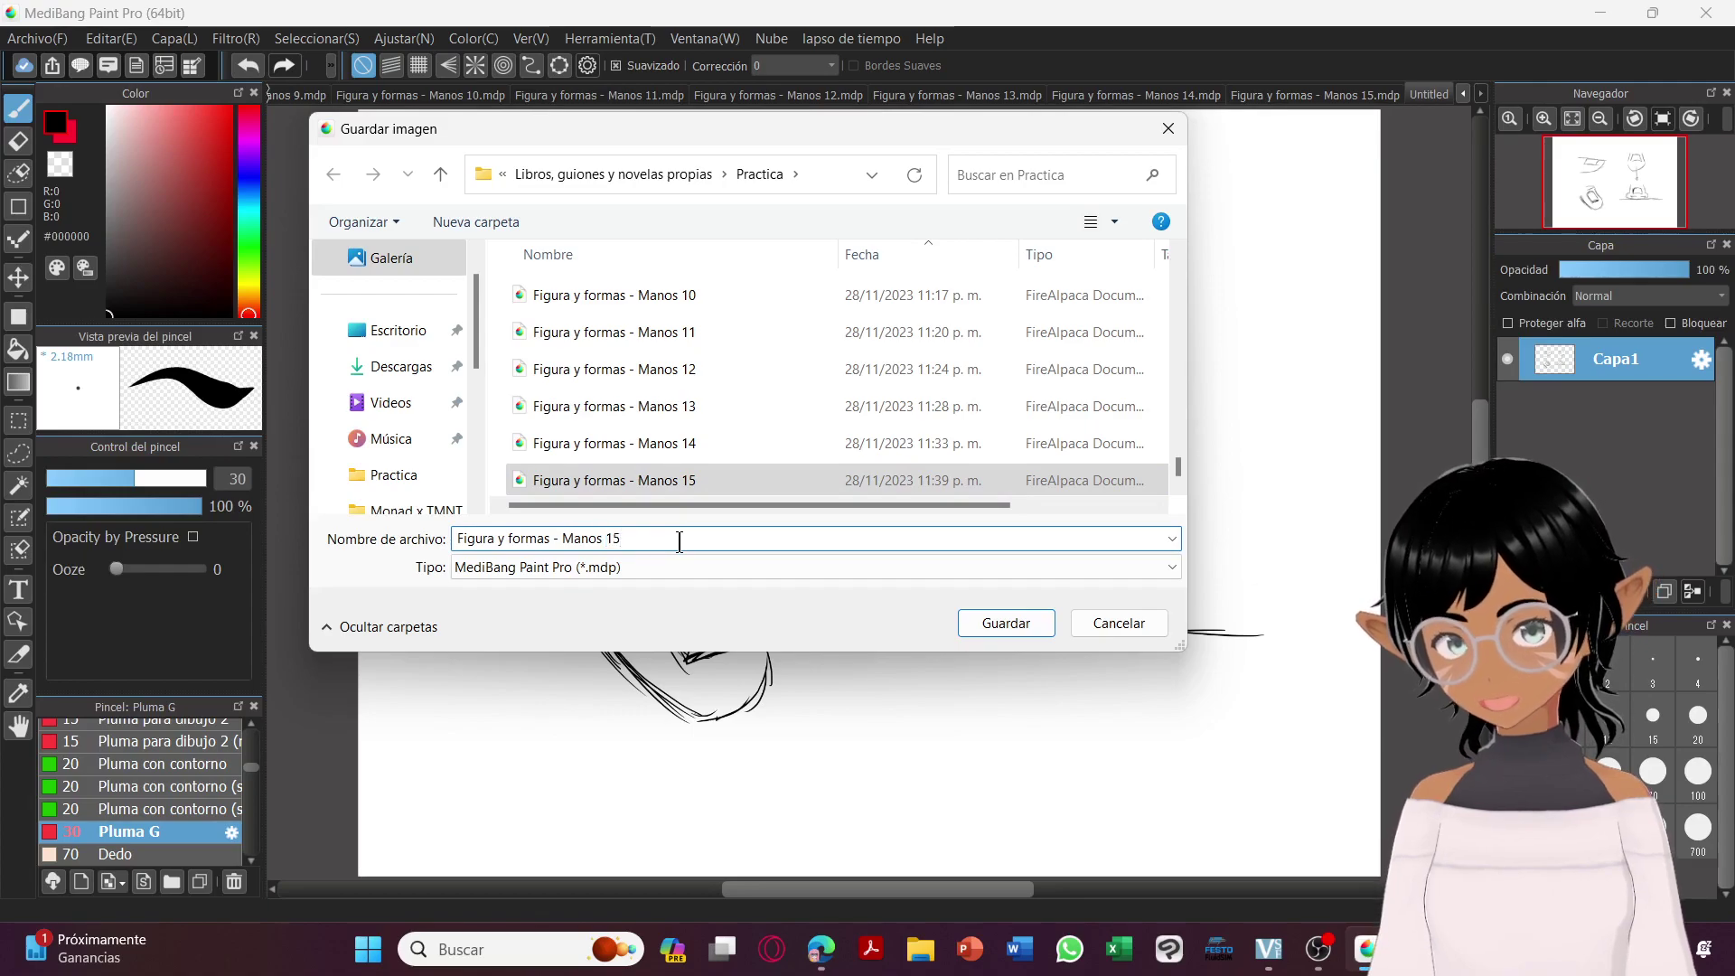
{"action": "key", "text": "BackSpace"}
{"action": "type", "text": "6"}
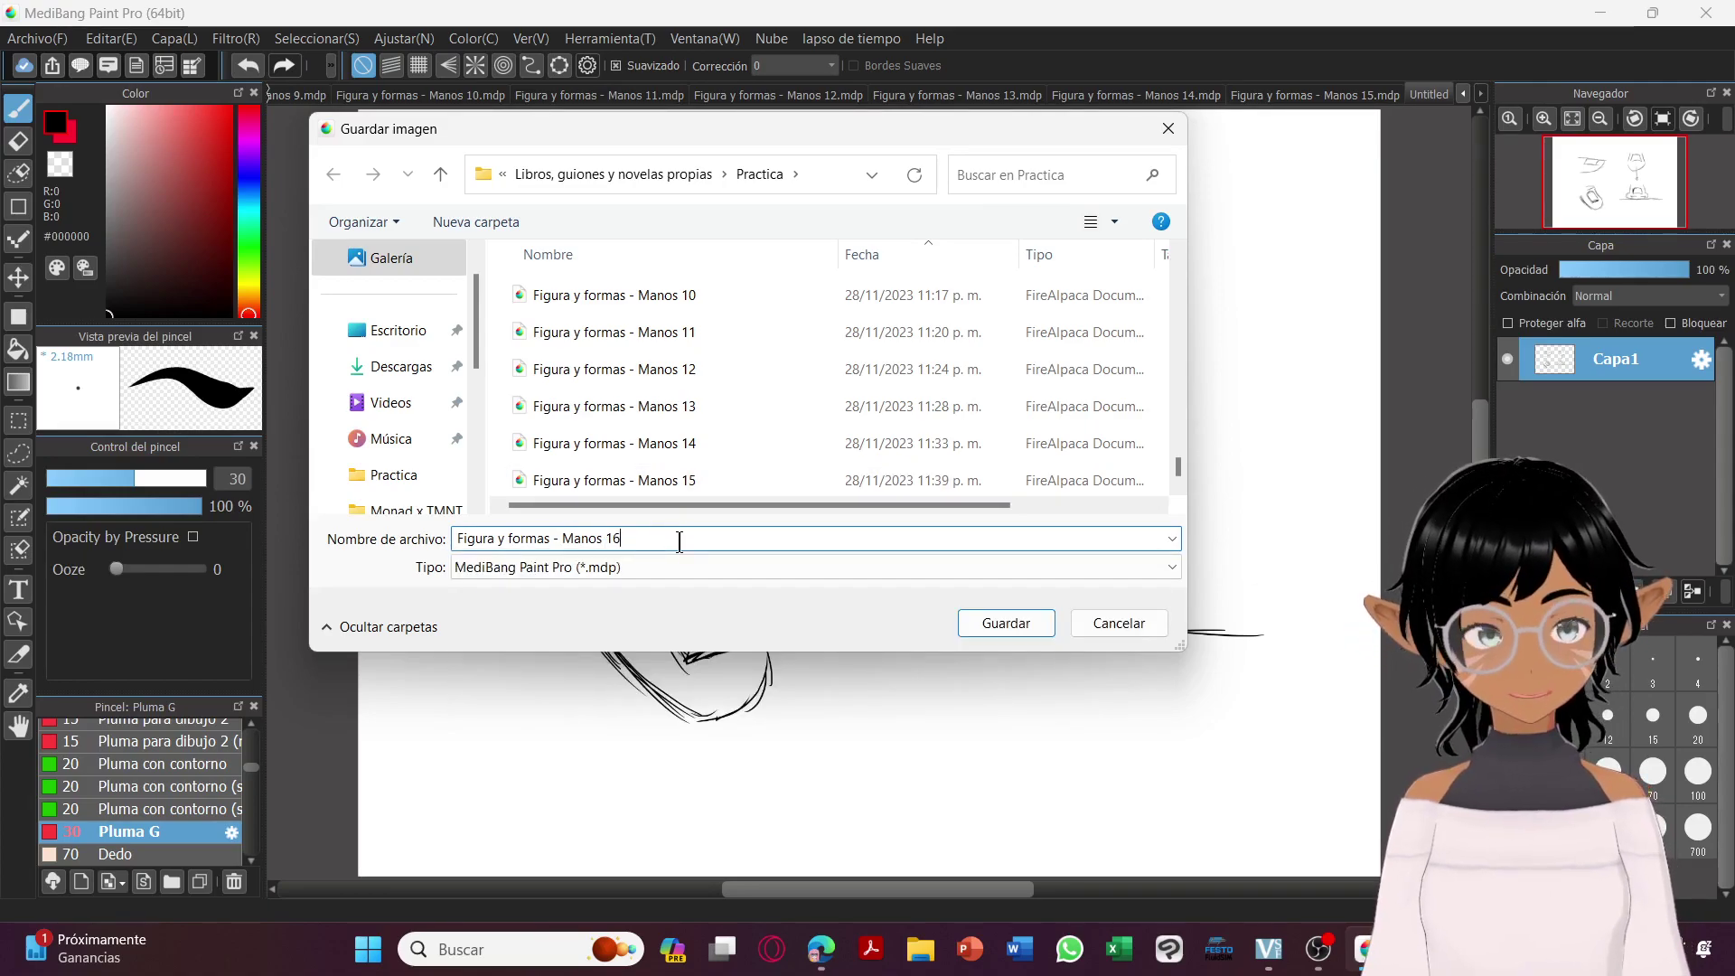
{"action": "key", "text": "Return"}
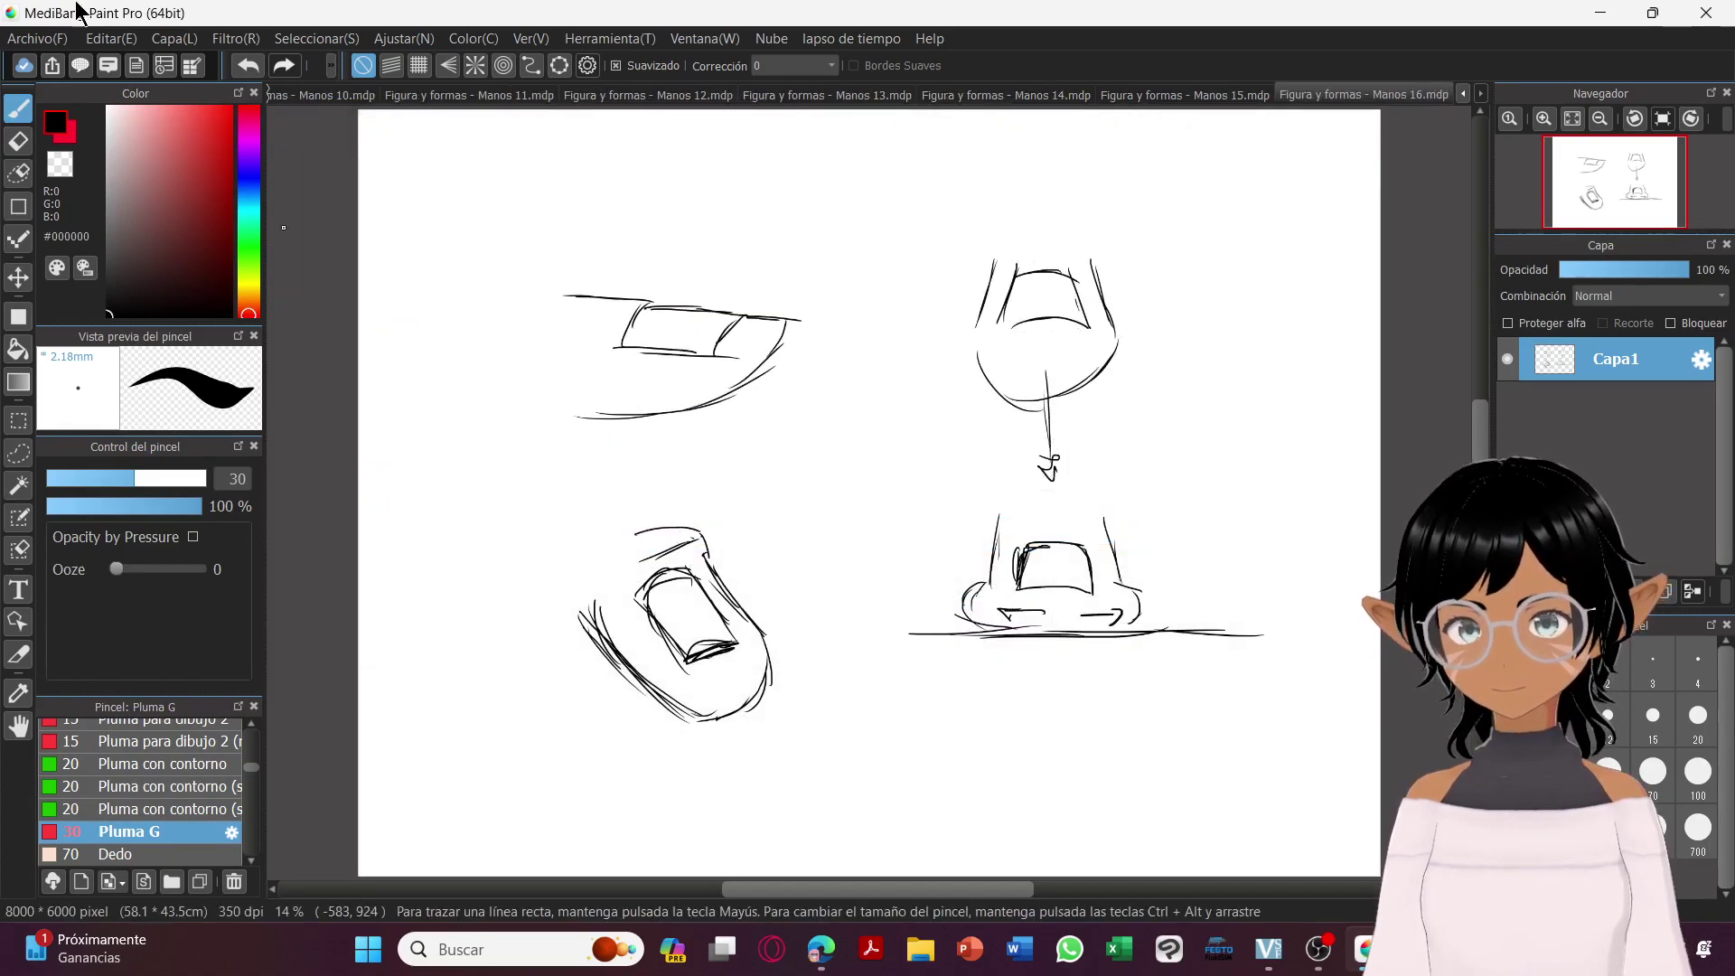
Create a new blank 8000 × 6000 px canvas at 350 dpi.
{"action": "left_click", "coordinate": [30, 39]}
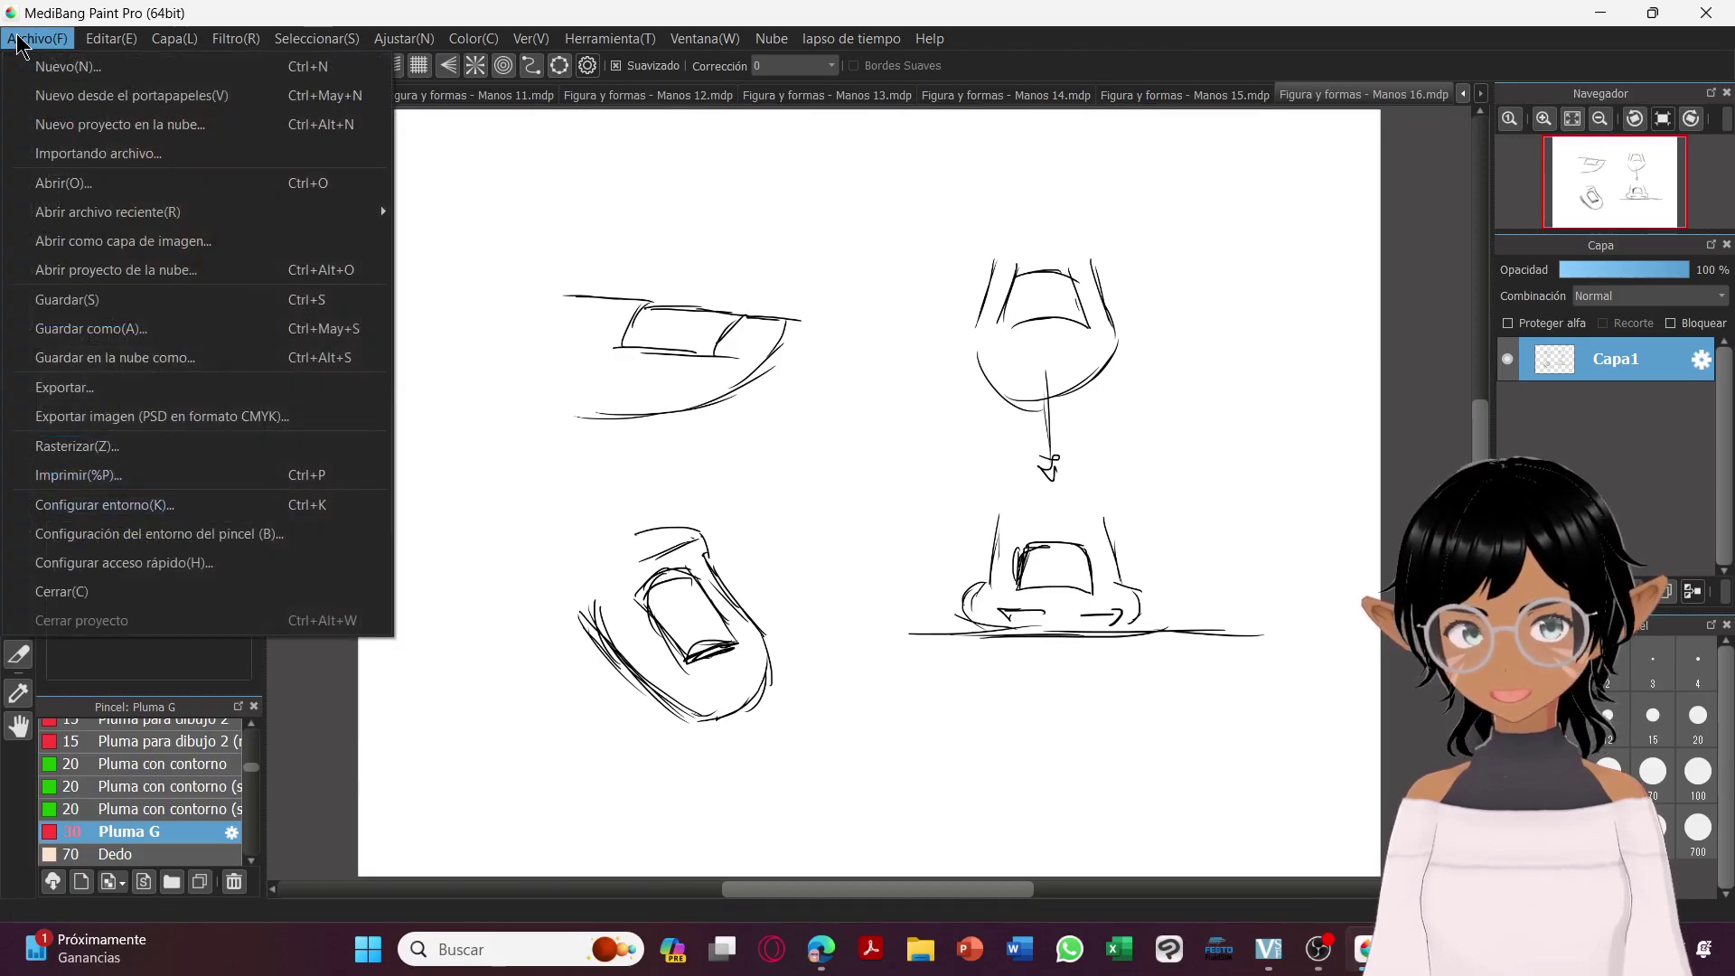
{"action": "left_click", "coordinate": [72, 67]}
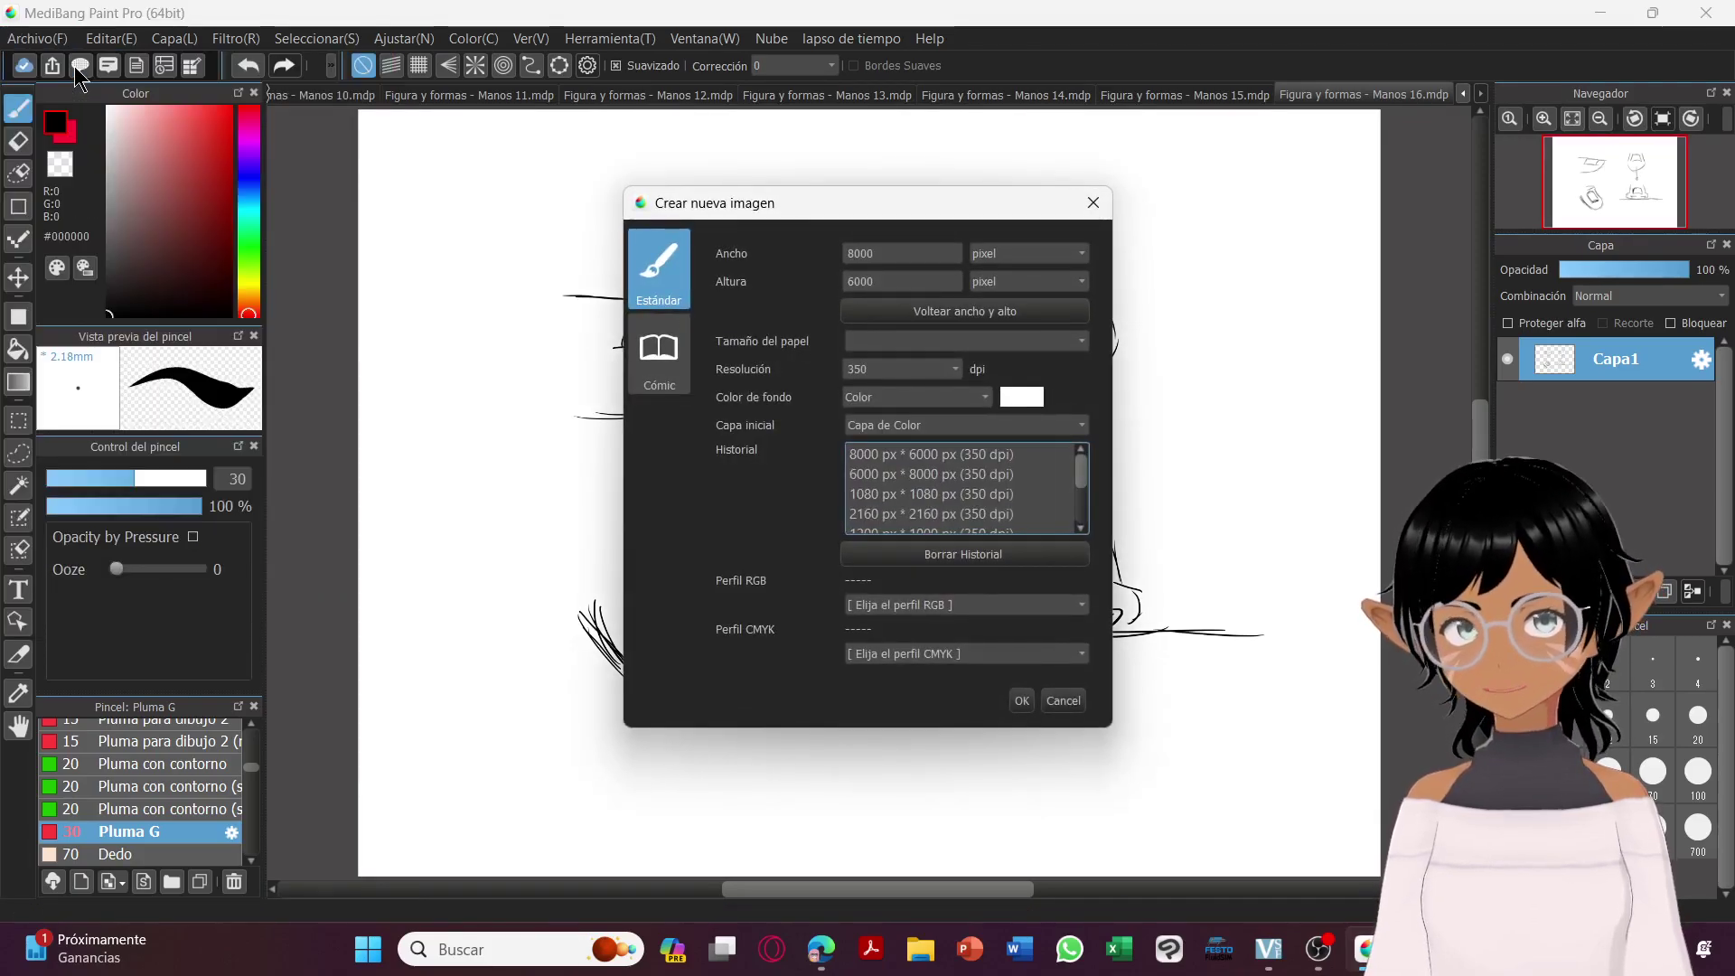
{"action": "key", "text": "Return"}
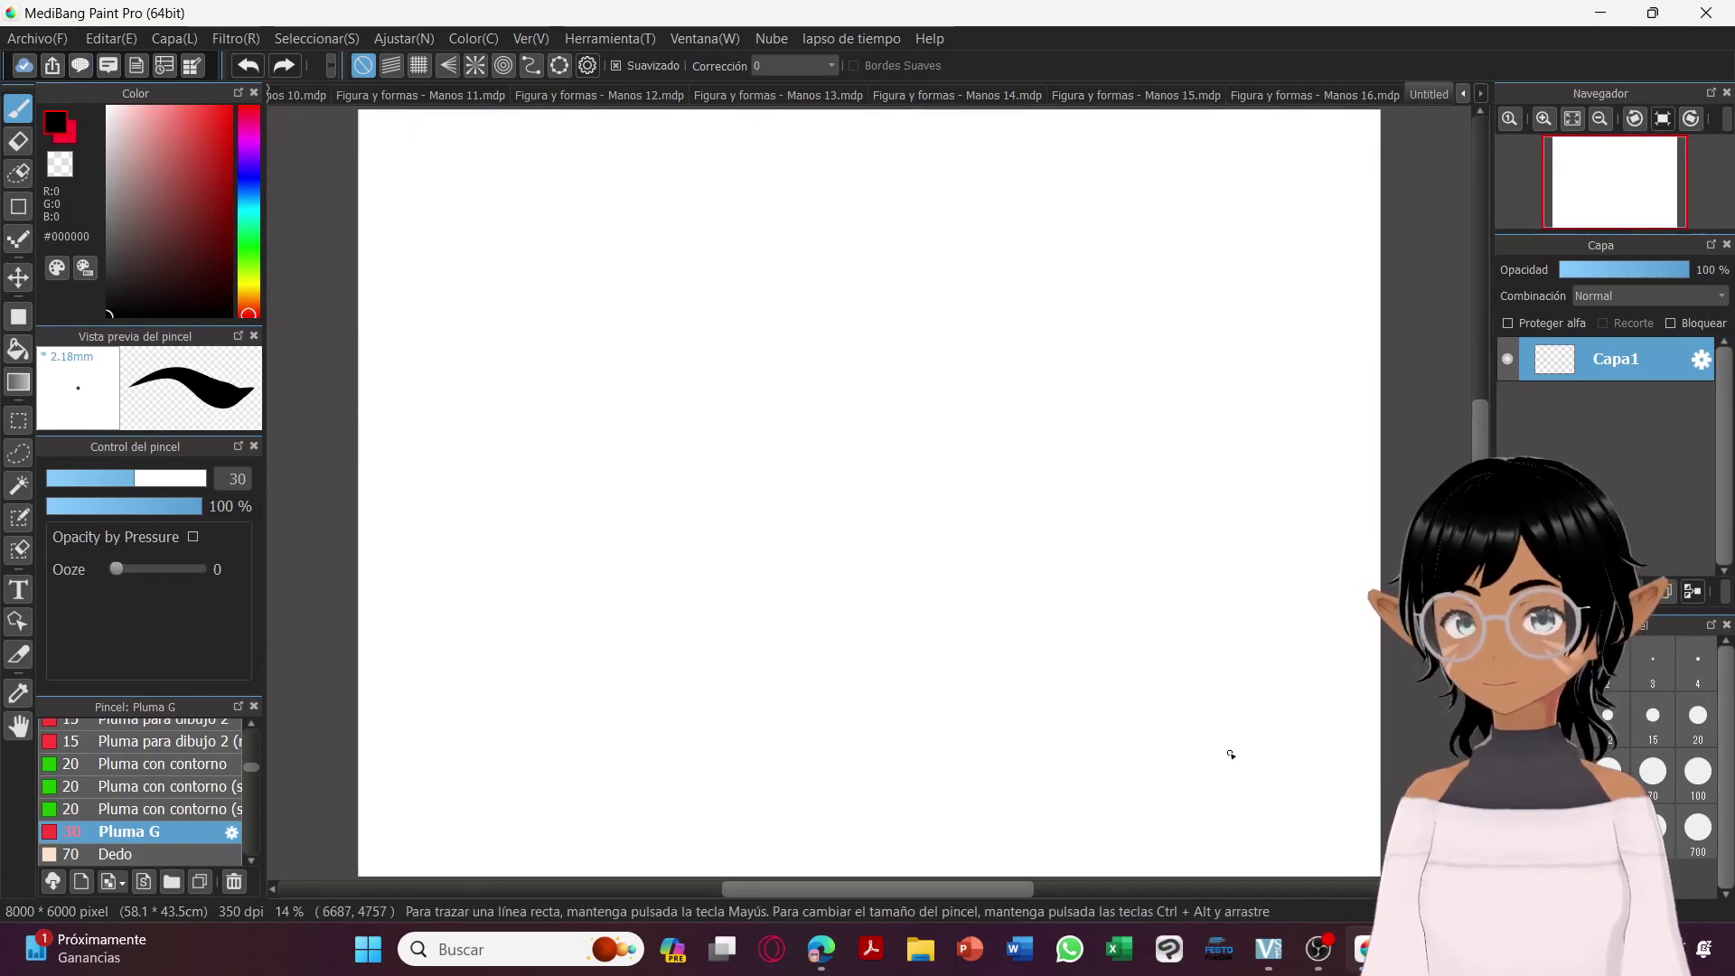
{"action": "left_click", "coordinate": [1316, 950]}
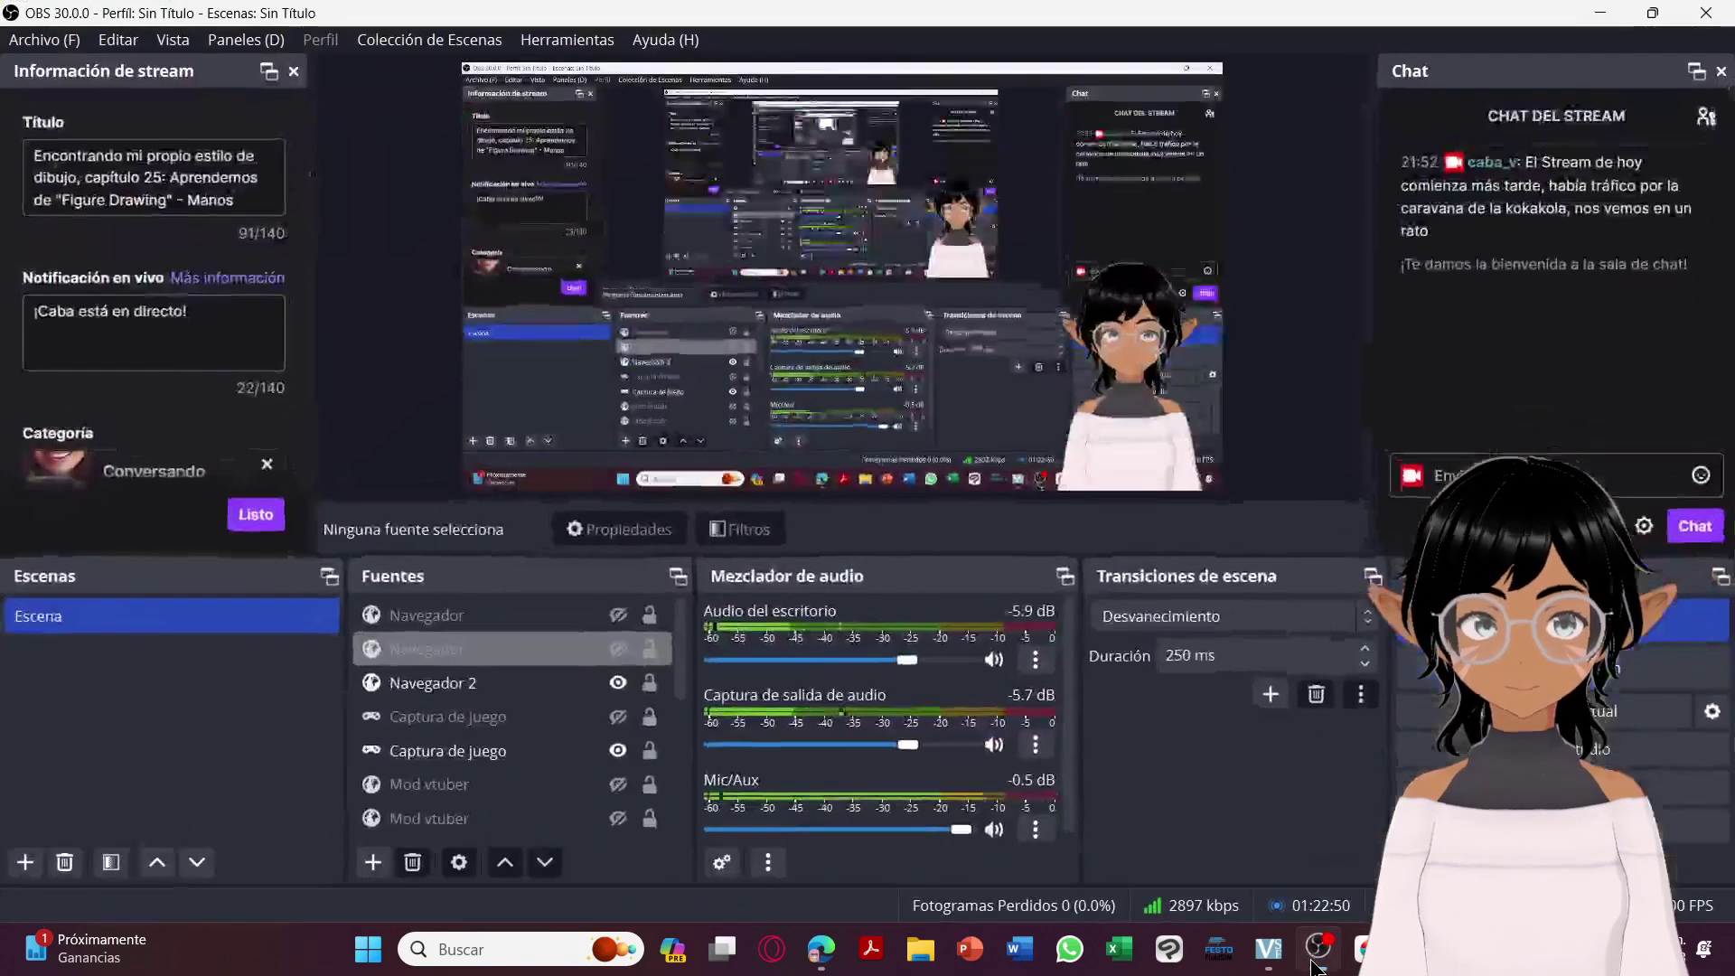
{"action": "left_click", "coordinate": [1365, 950]}
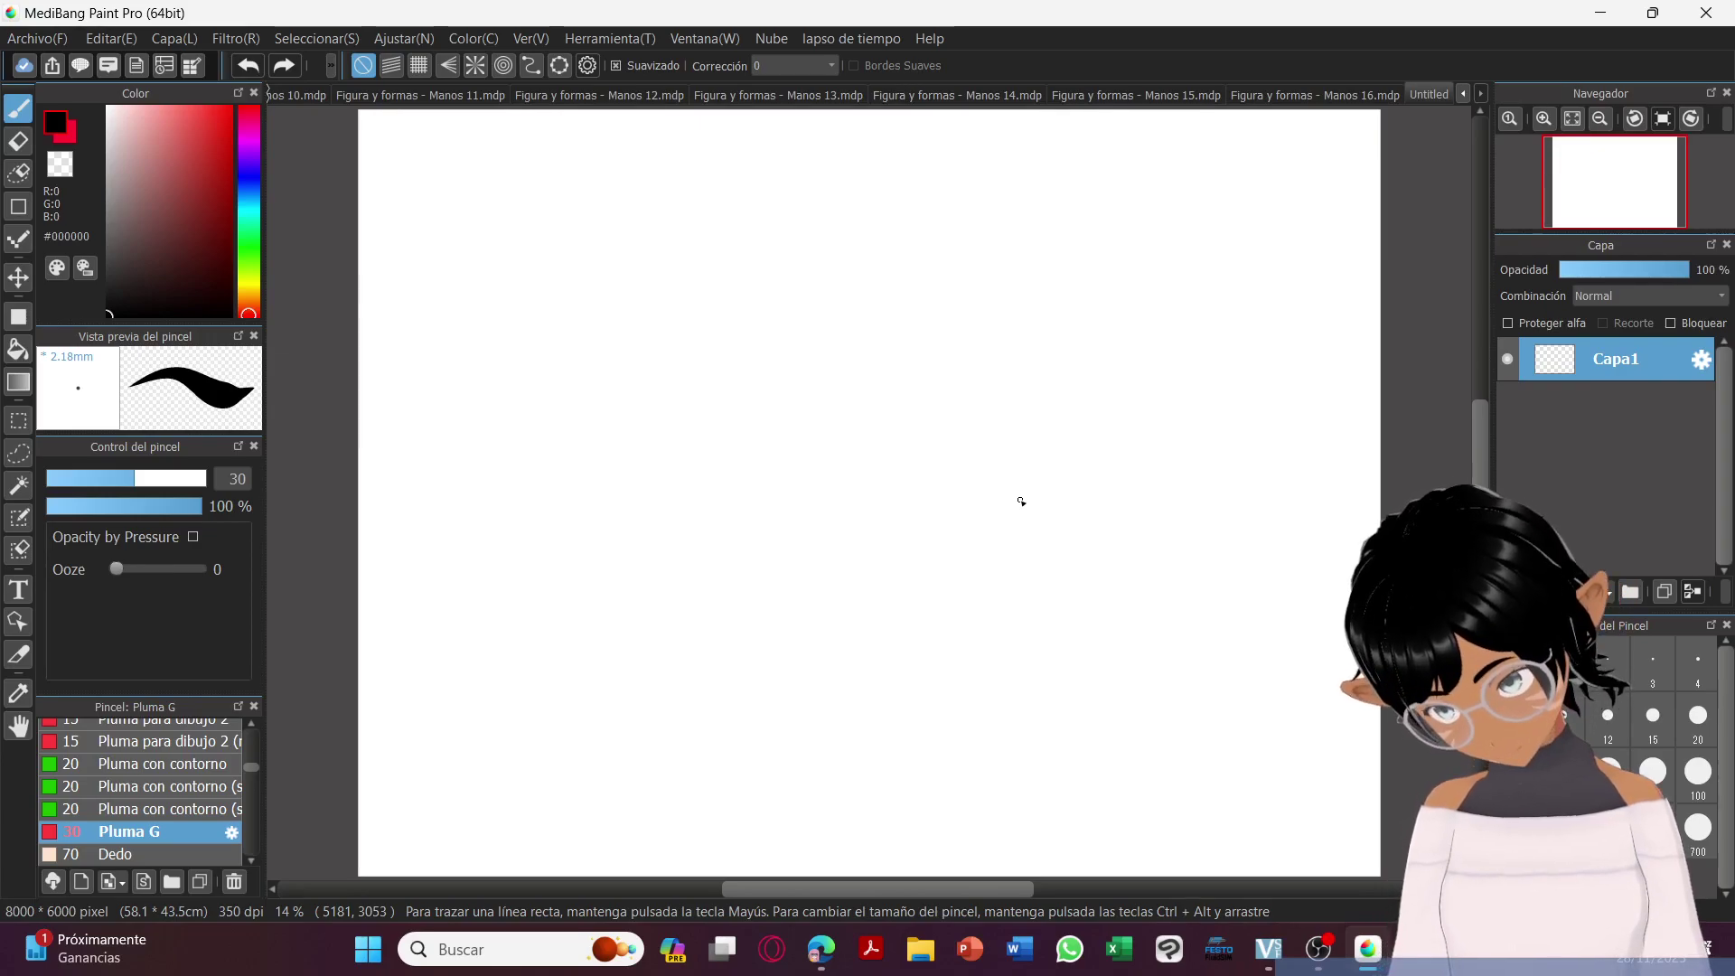
Sketch a stick-and-circle finger diagram in the canvas's upper left and a finger-bone version with knobbed joints to its right.
{"action": "mouse_move", "coordinate": [507, 139]}
{"action": "left_mouse_down"}
{"action": "mouse_move", "coordinate": [465, 205]}
{"action": "mouse_move", "coordinate": [460, 260]}
{"action": "left_mouse_up"}
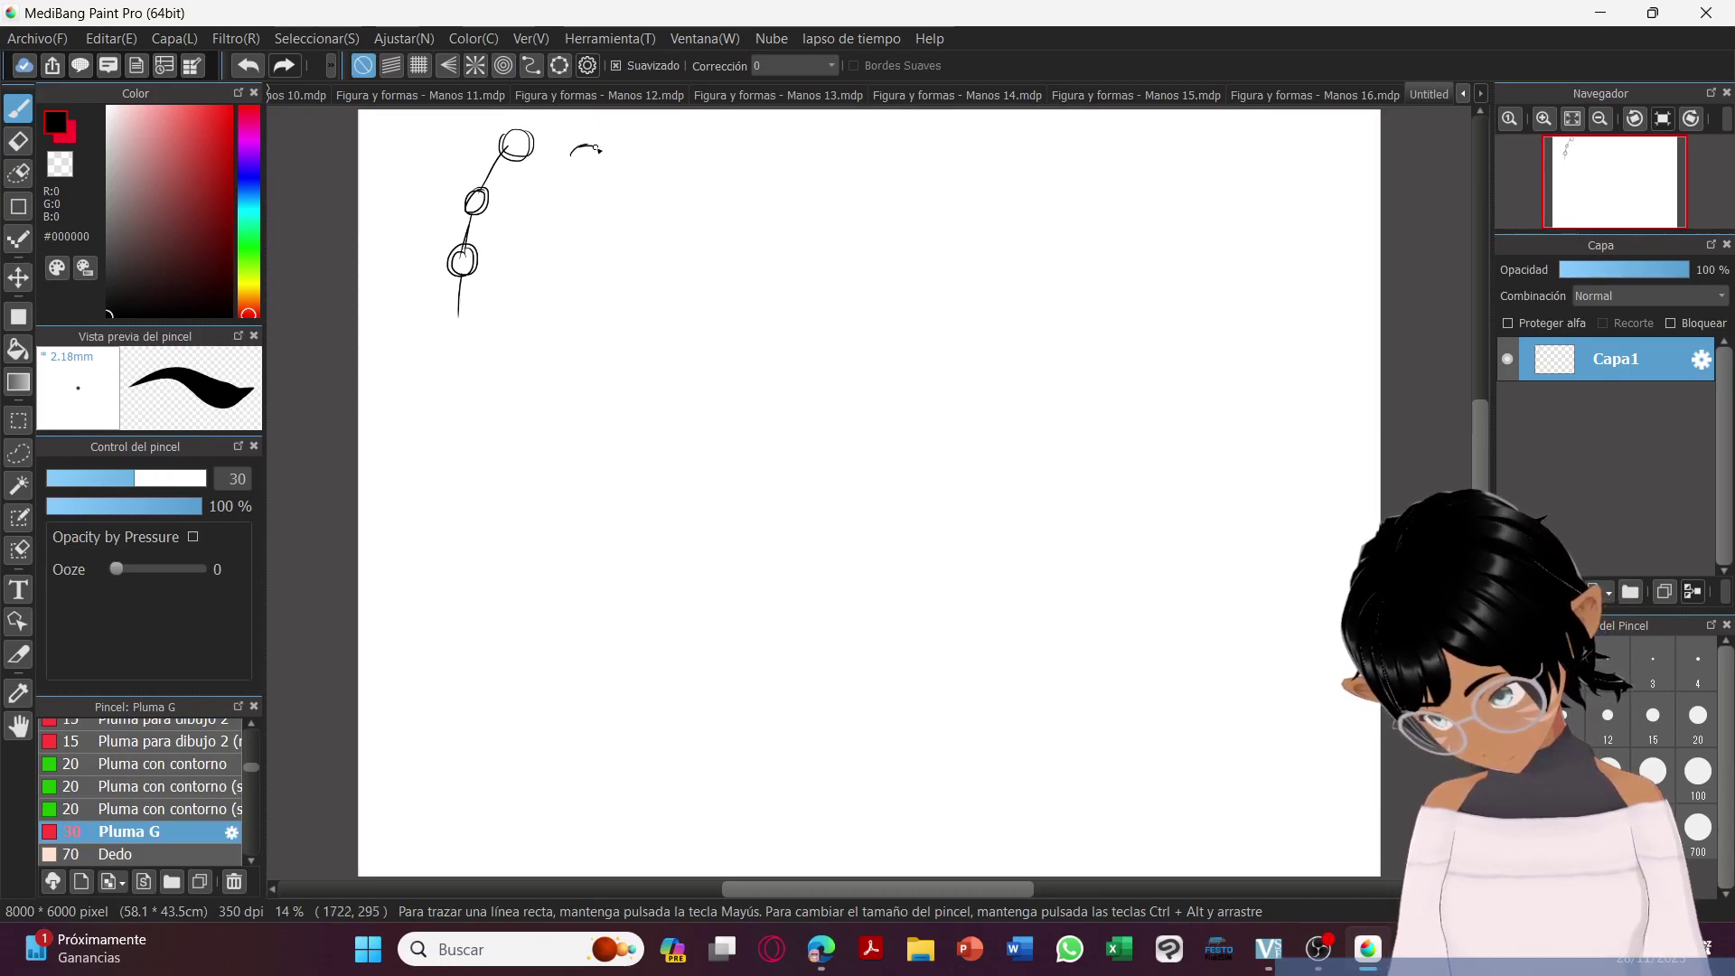
{"action": "left_click_drag", "start_coordinate": [598, 161], "coordinate": [560, 214]}
{"action": "left_click_drag", "start_coordinate": [553, 200], "coordinate": [568, 163]}
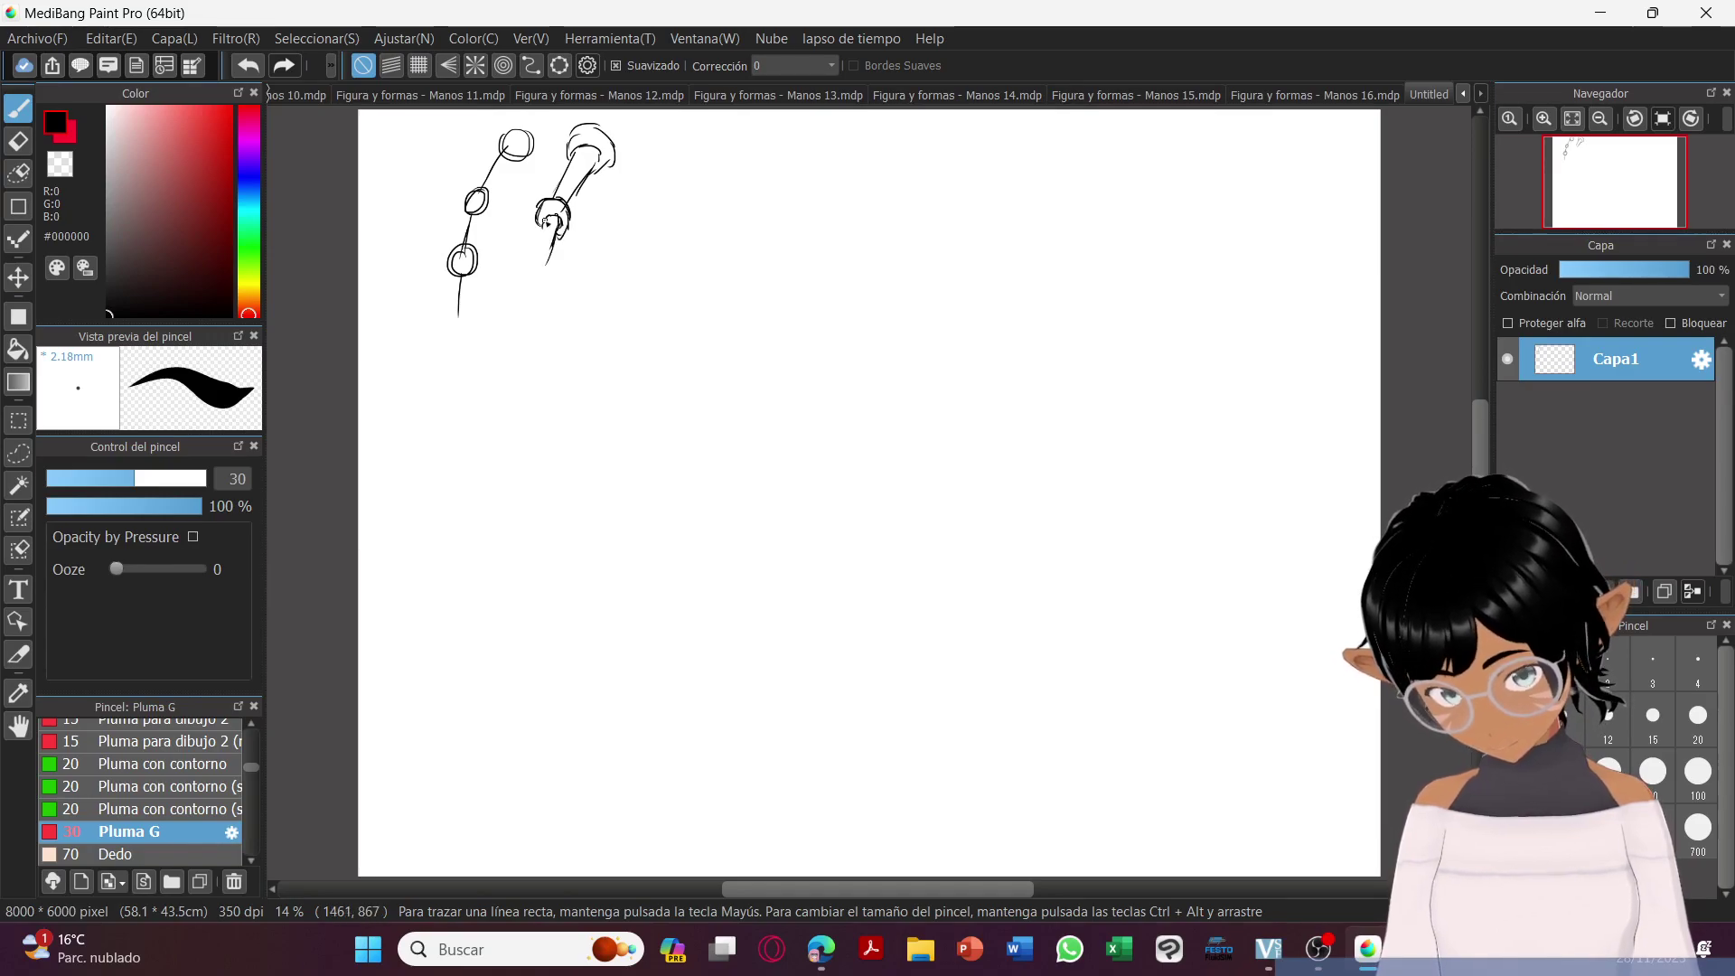
{"action": "left_click_drag", "start_coordinate": [542, 227], "coordinate": [524, 283]}
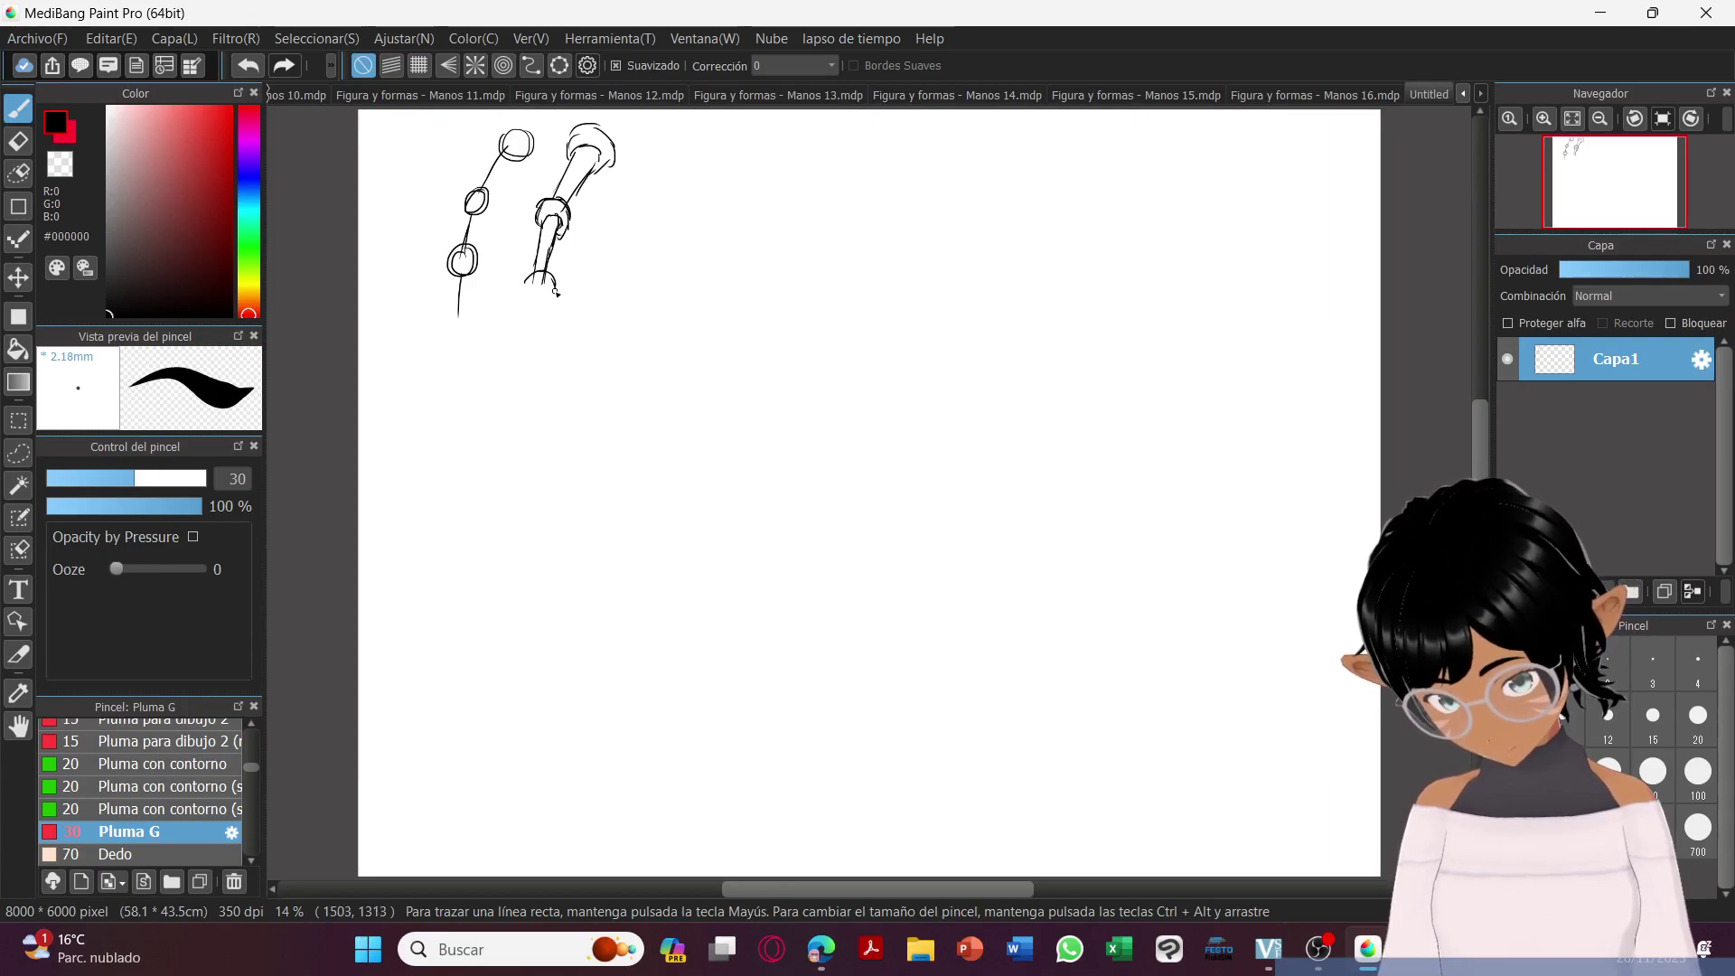
{"action": "left_click_drag", "start_coordinate": [541, 288], "coordinate": [546, 301]}
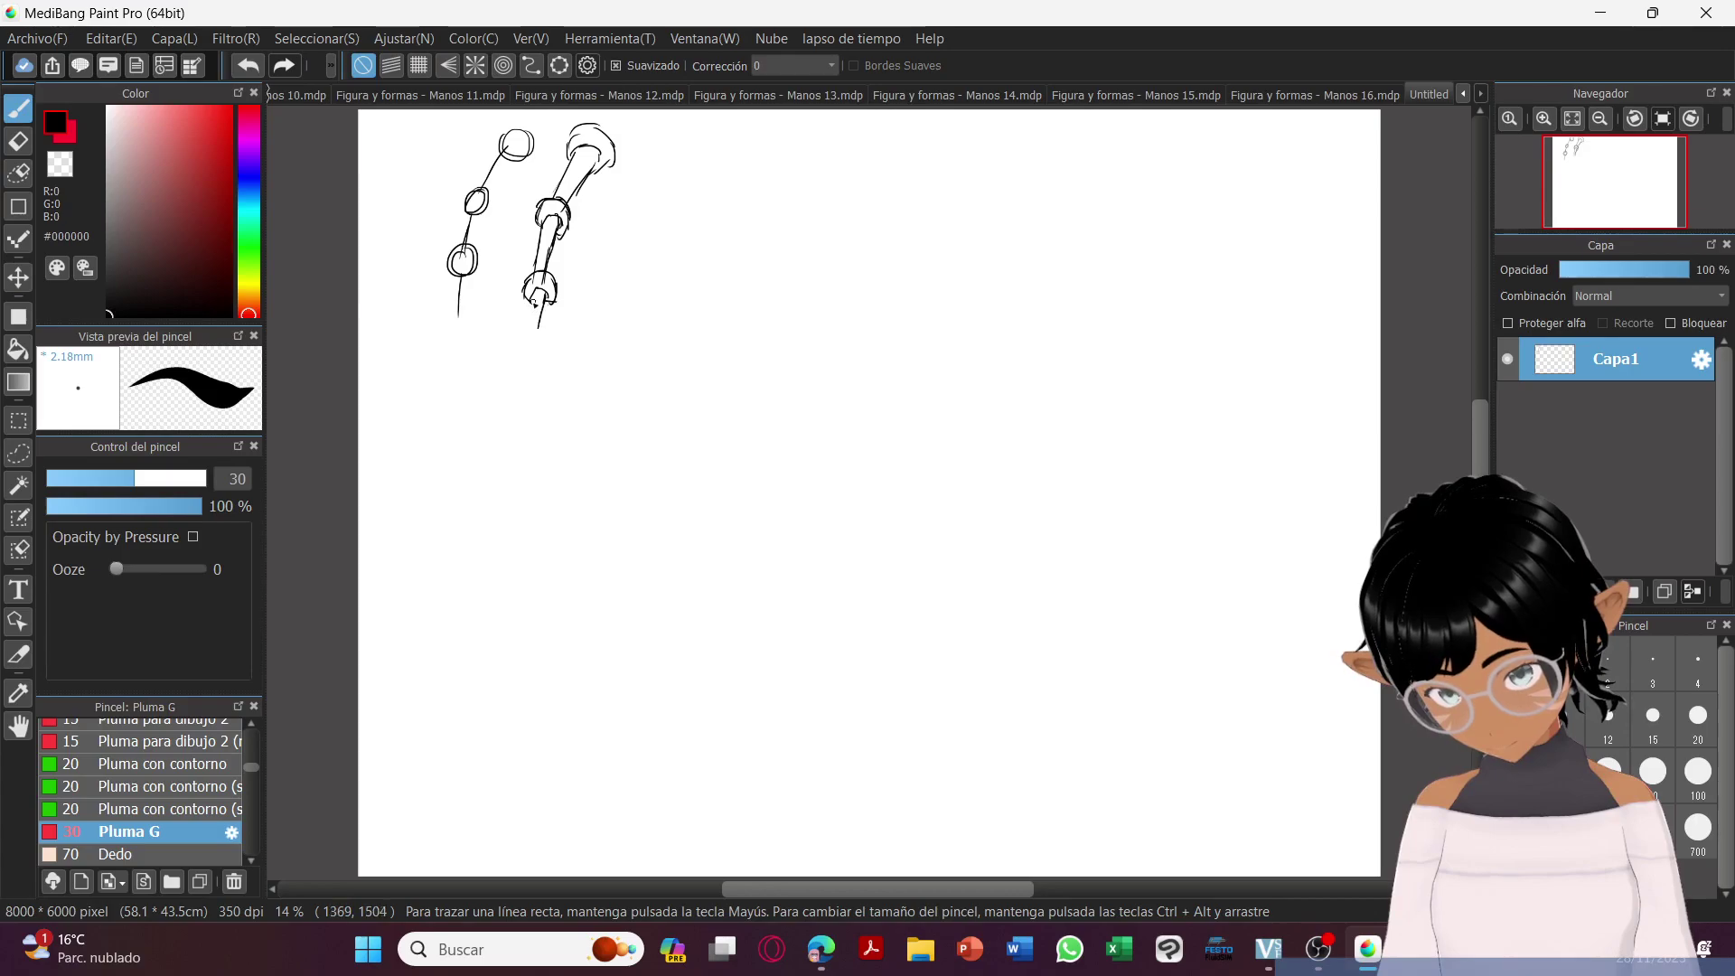
{"action": "mouse_move", "coordinate": [529, 315]}
{"action": "left_mouse_down"}
{"action": "mouse_move", "coordinate": [527, 331]}
{"action": "mouse_move", "coordinate": [541, 316]}
{"action": "left_mouse_up"}
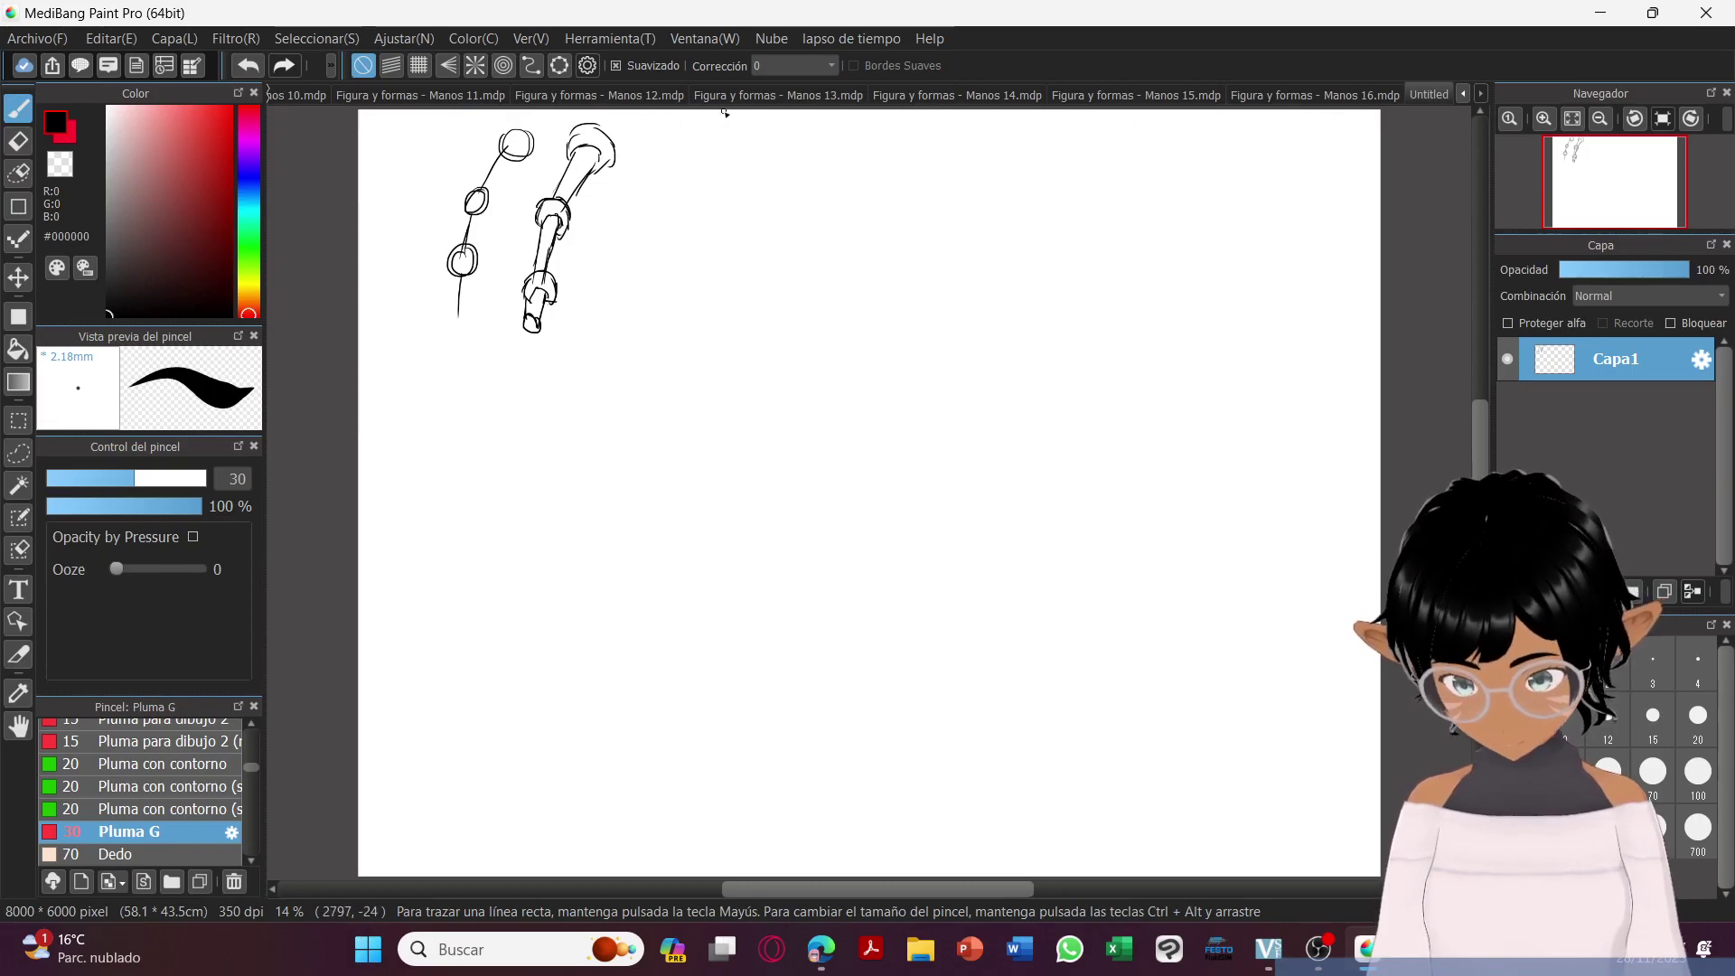
Copy the finger-bone sketch onto a new layer at 40 % opacity, place the copy to the right of the original and deselect.
{"action": "left_click", "coordinate": [18, 452]}
{"action": "mouse_move", "coordinate": [539, 197]}
{"action": "left_mouse_down"}
{"action": "mouse_move", "coordinate": [638, 115]}
{"action": "mouse_move", "coordinate": [542, 150]}
{"action": "left_mouse_up"}
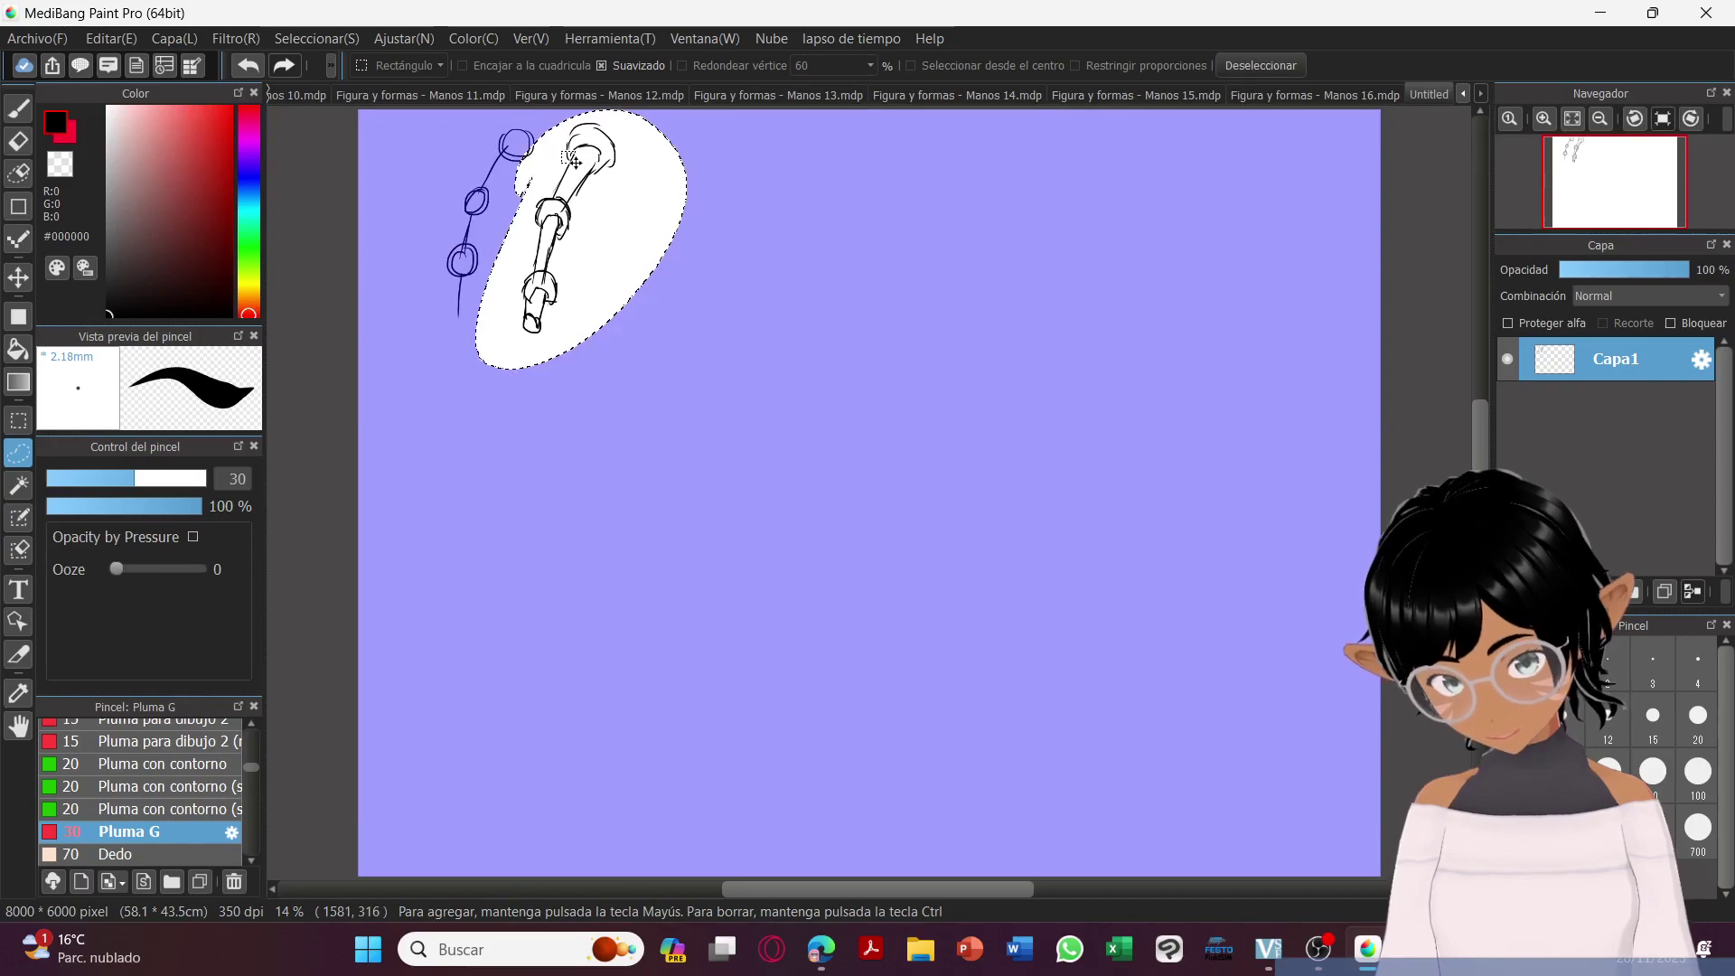
{"action": "key", "text": "ctrl+shift+n"}
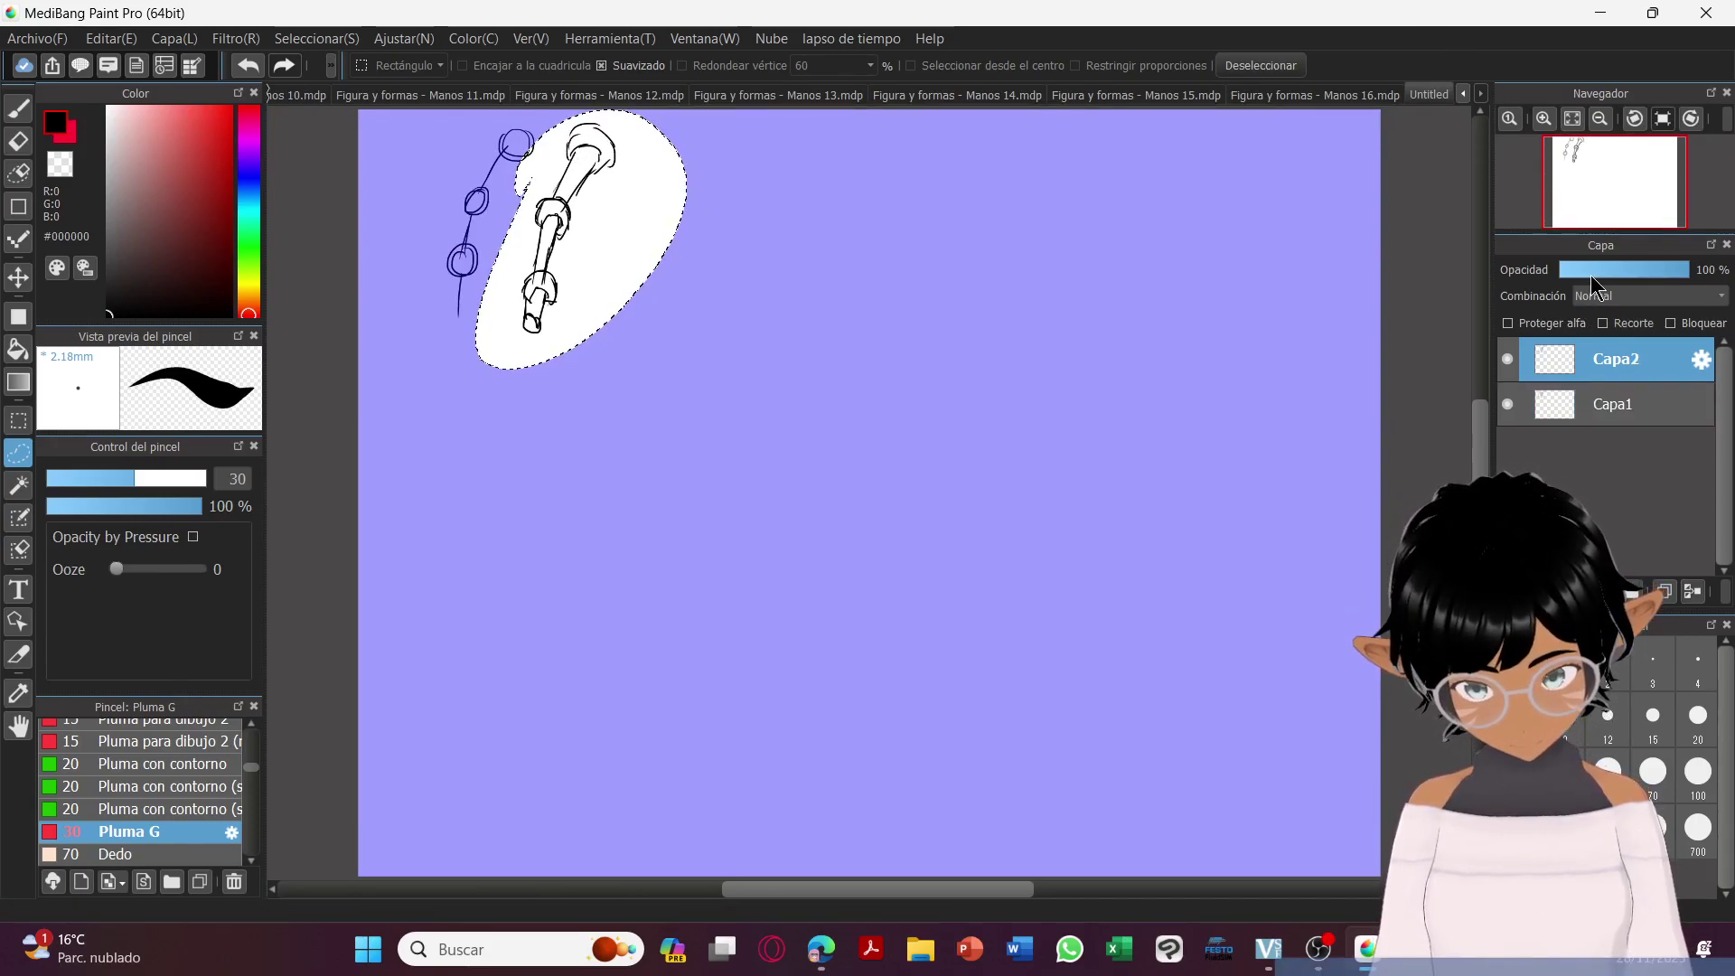
{"action": "left_click_drag", "start_coordinate": [1590, 274], "coordinate": [1613, 271]}
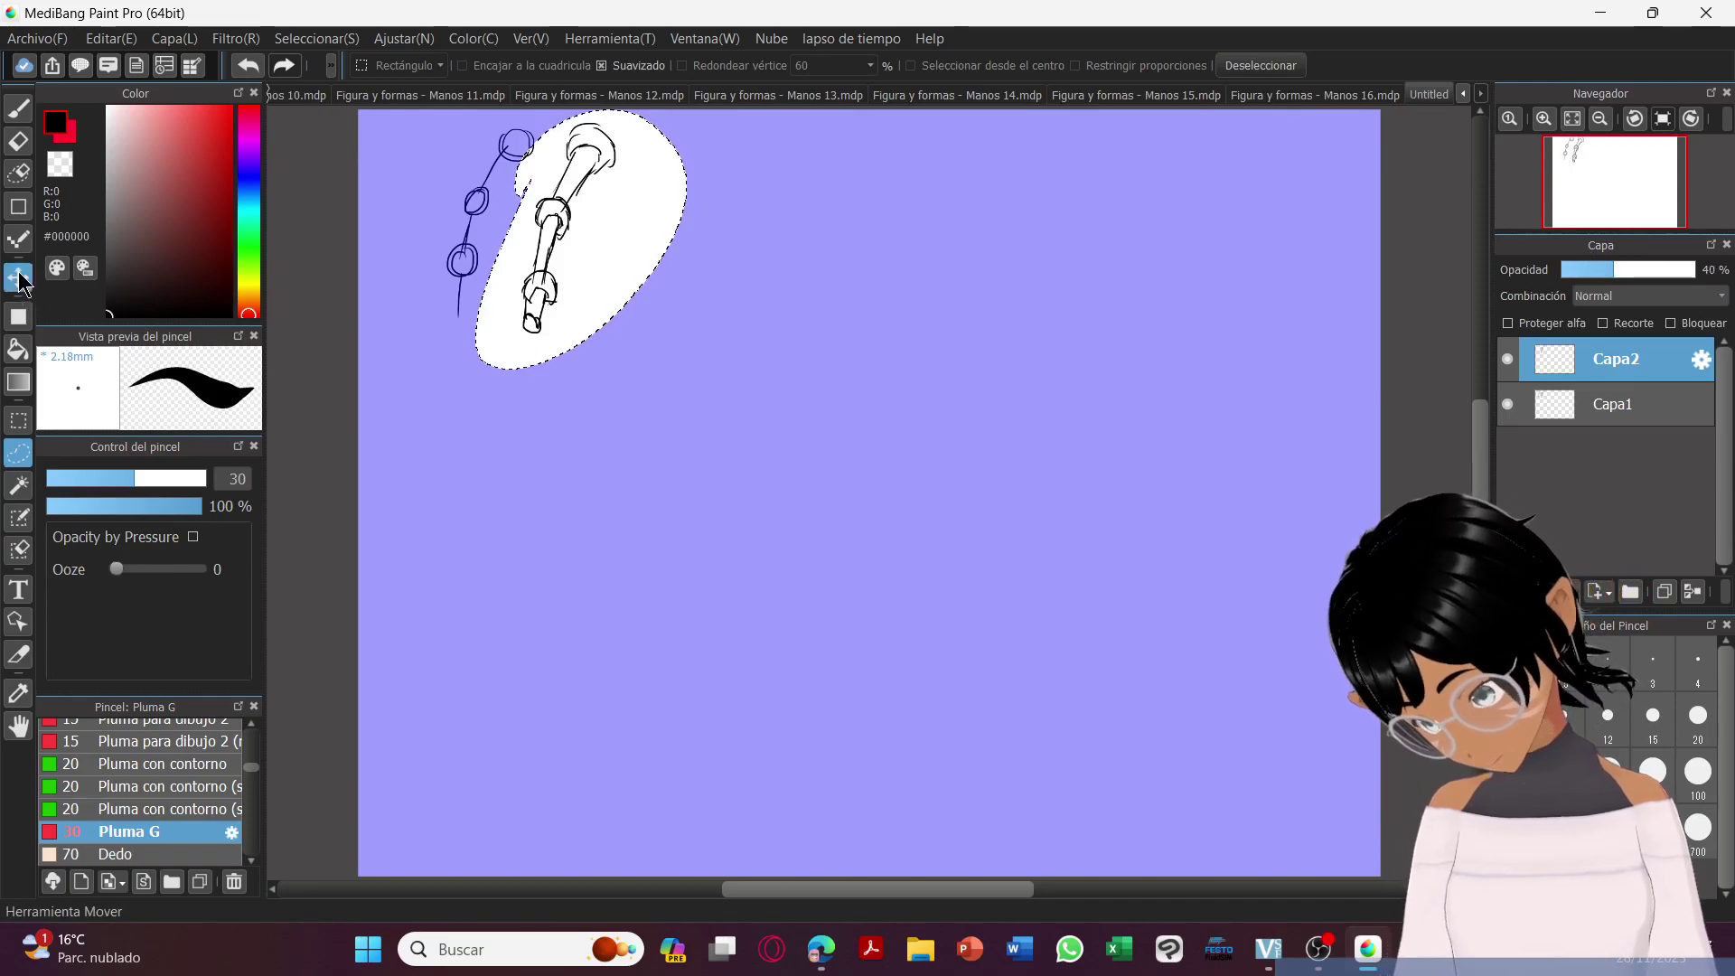
{"action": "left_click", "coordinate": [18, 278]}
{"action": "left_click_drag", "start_coordinate": [580, 197], "coordinate": [699, 206]}
{"action": "left_click", "coordinate": [18, 453]}
{"action": "left_click", "coordinate": [1260, 66]}
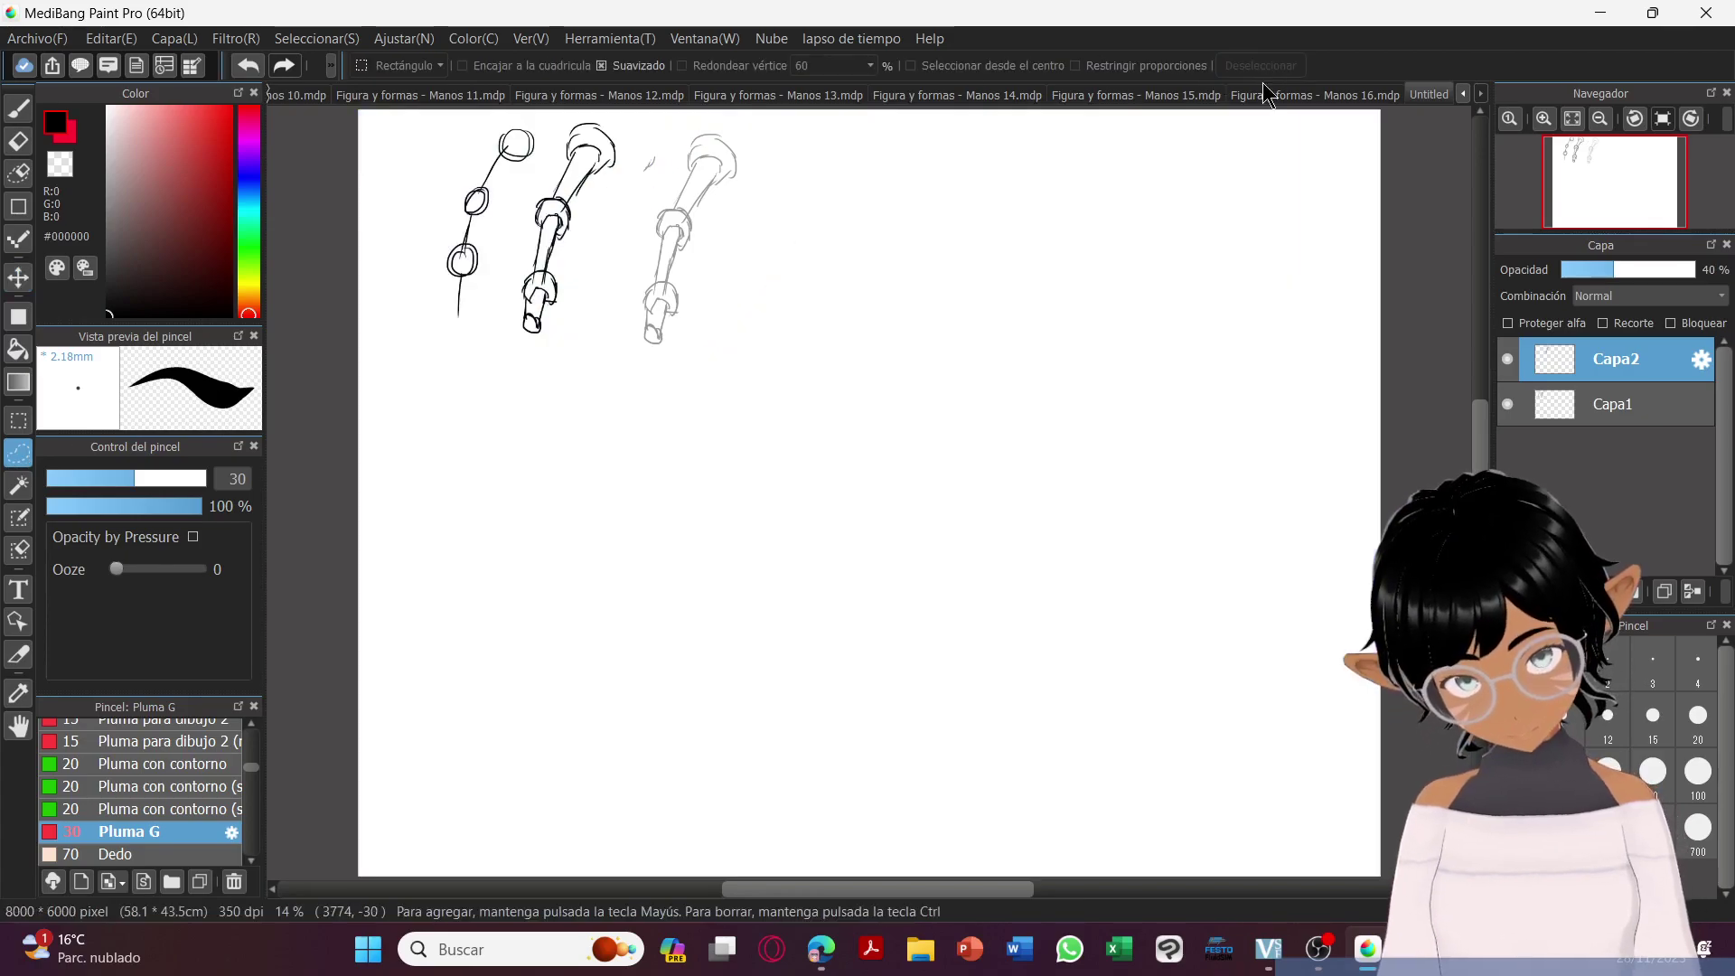
Outline the fleshy finger contour around the faded bone copy on Capa1 with the brush.
{"action": "left_click", "coordinate": [18, 111]}
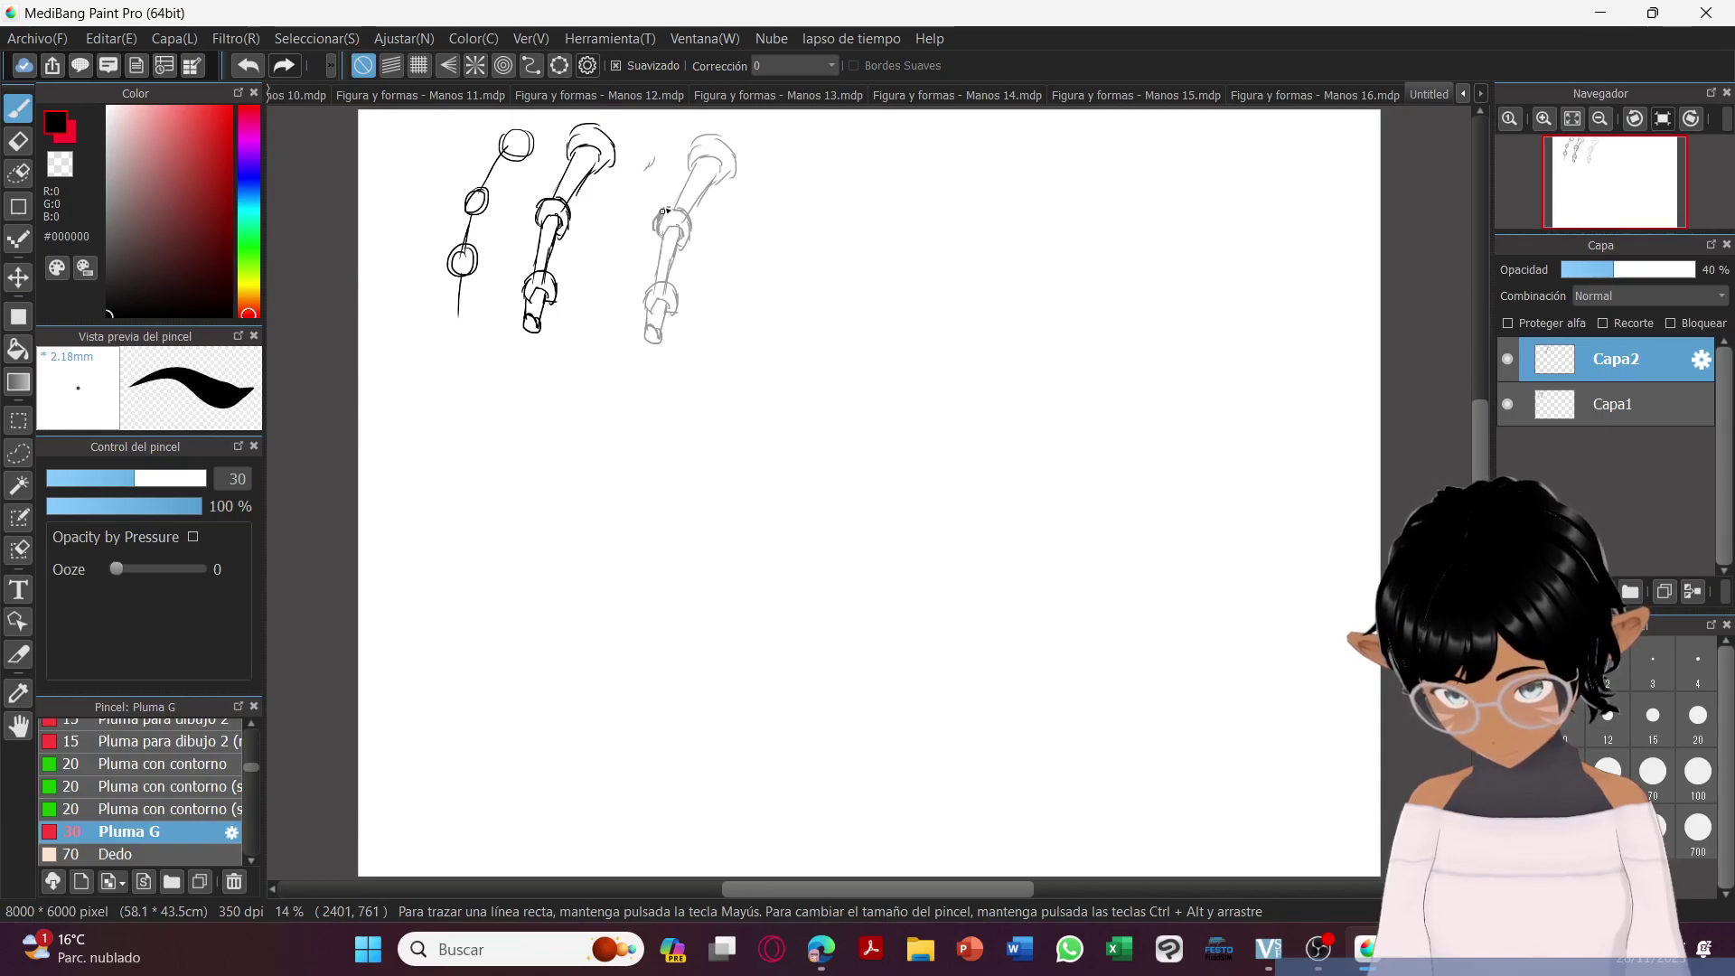
{"action": "left_click", "coordinate": [1581, 402]}
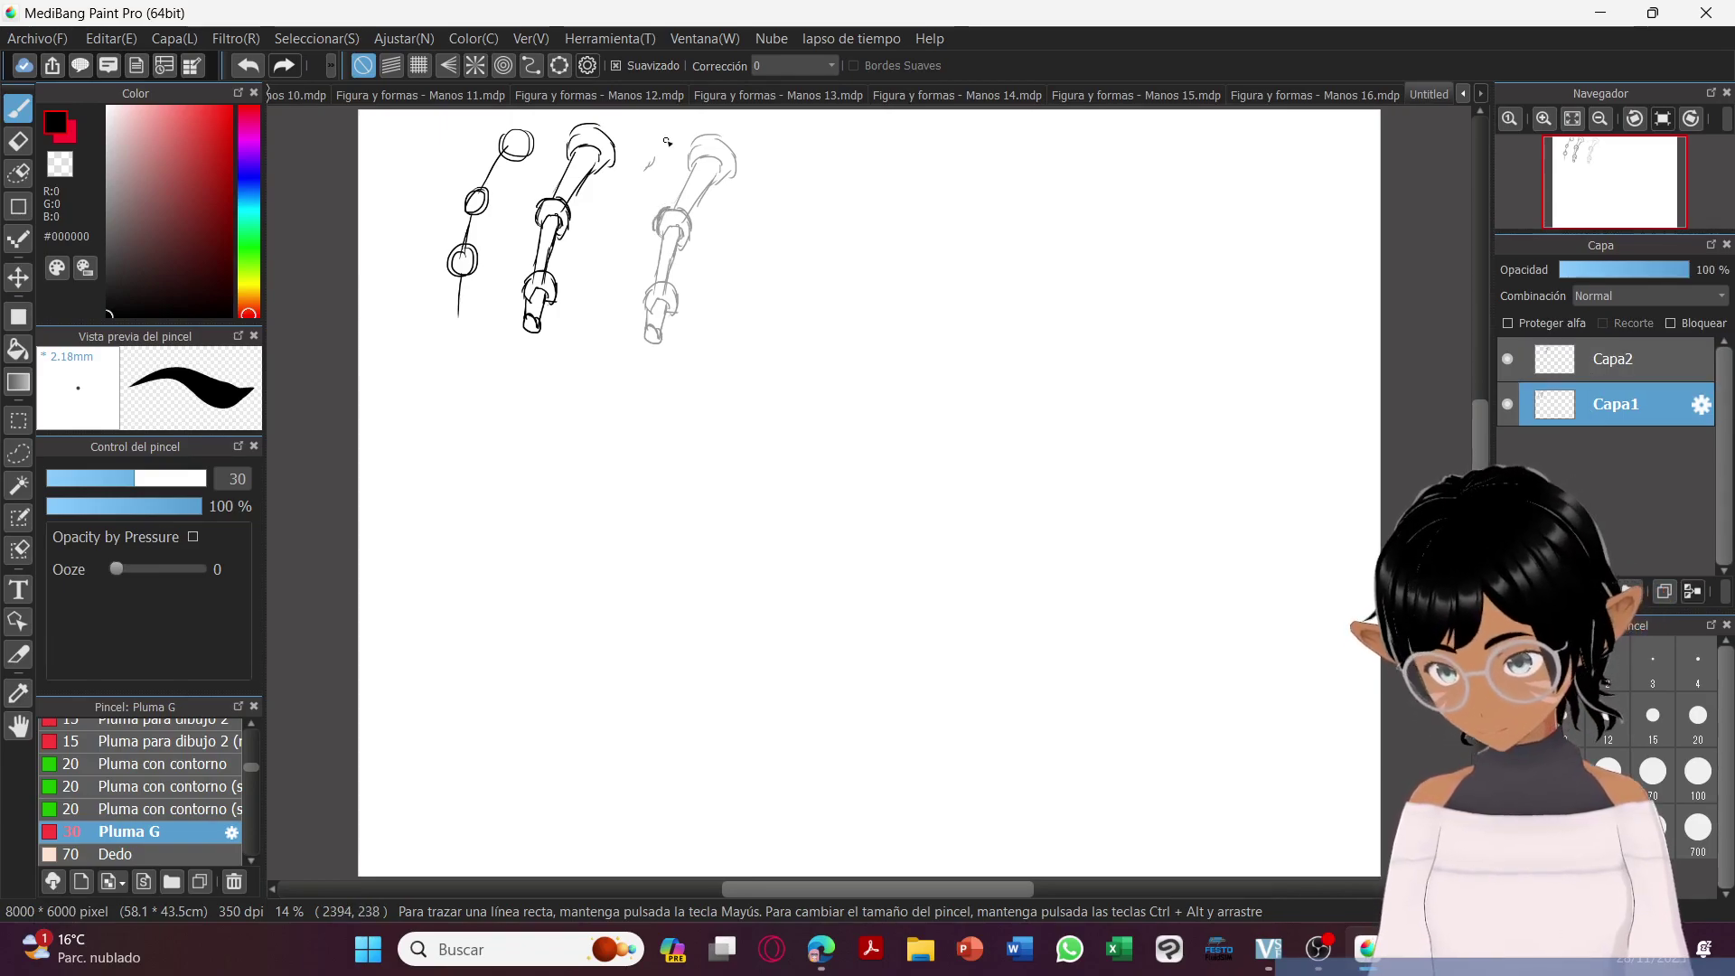
{"action": "left_click_drag", "start_coordinate": [695, 141], "coordinate": [691, 166]}
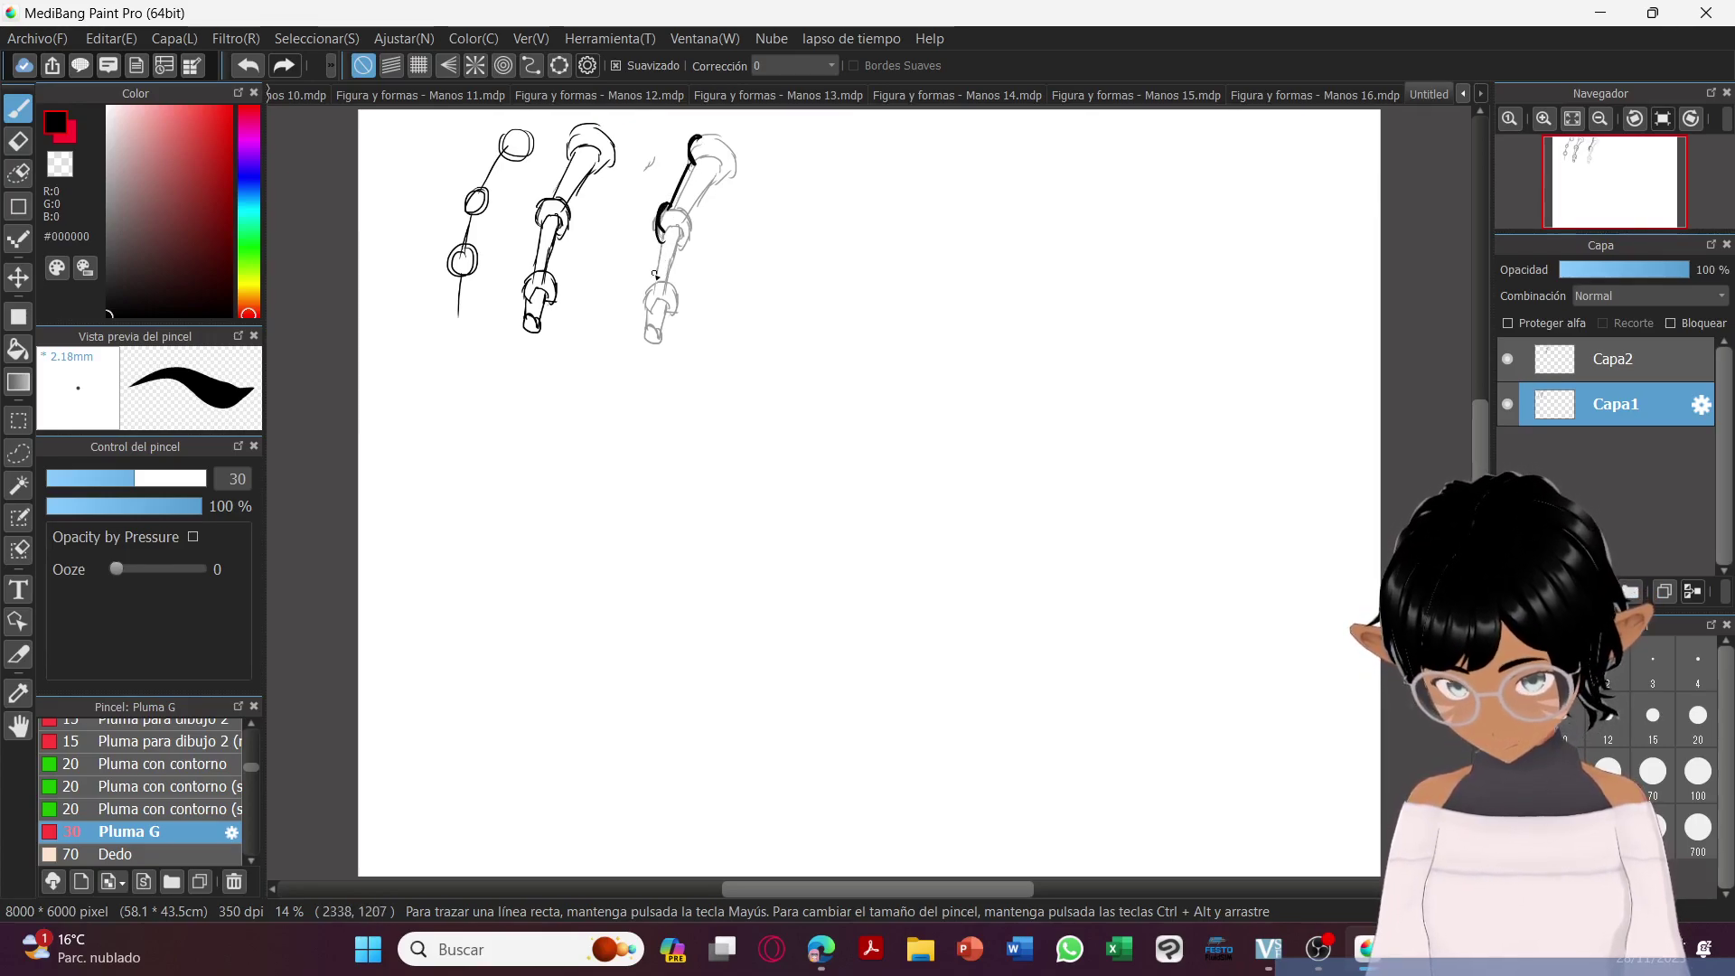
{"action": "left_click_drag", "start_coordinate": [650, 279], "coordinate": [647, 312]}
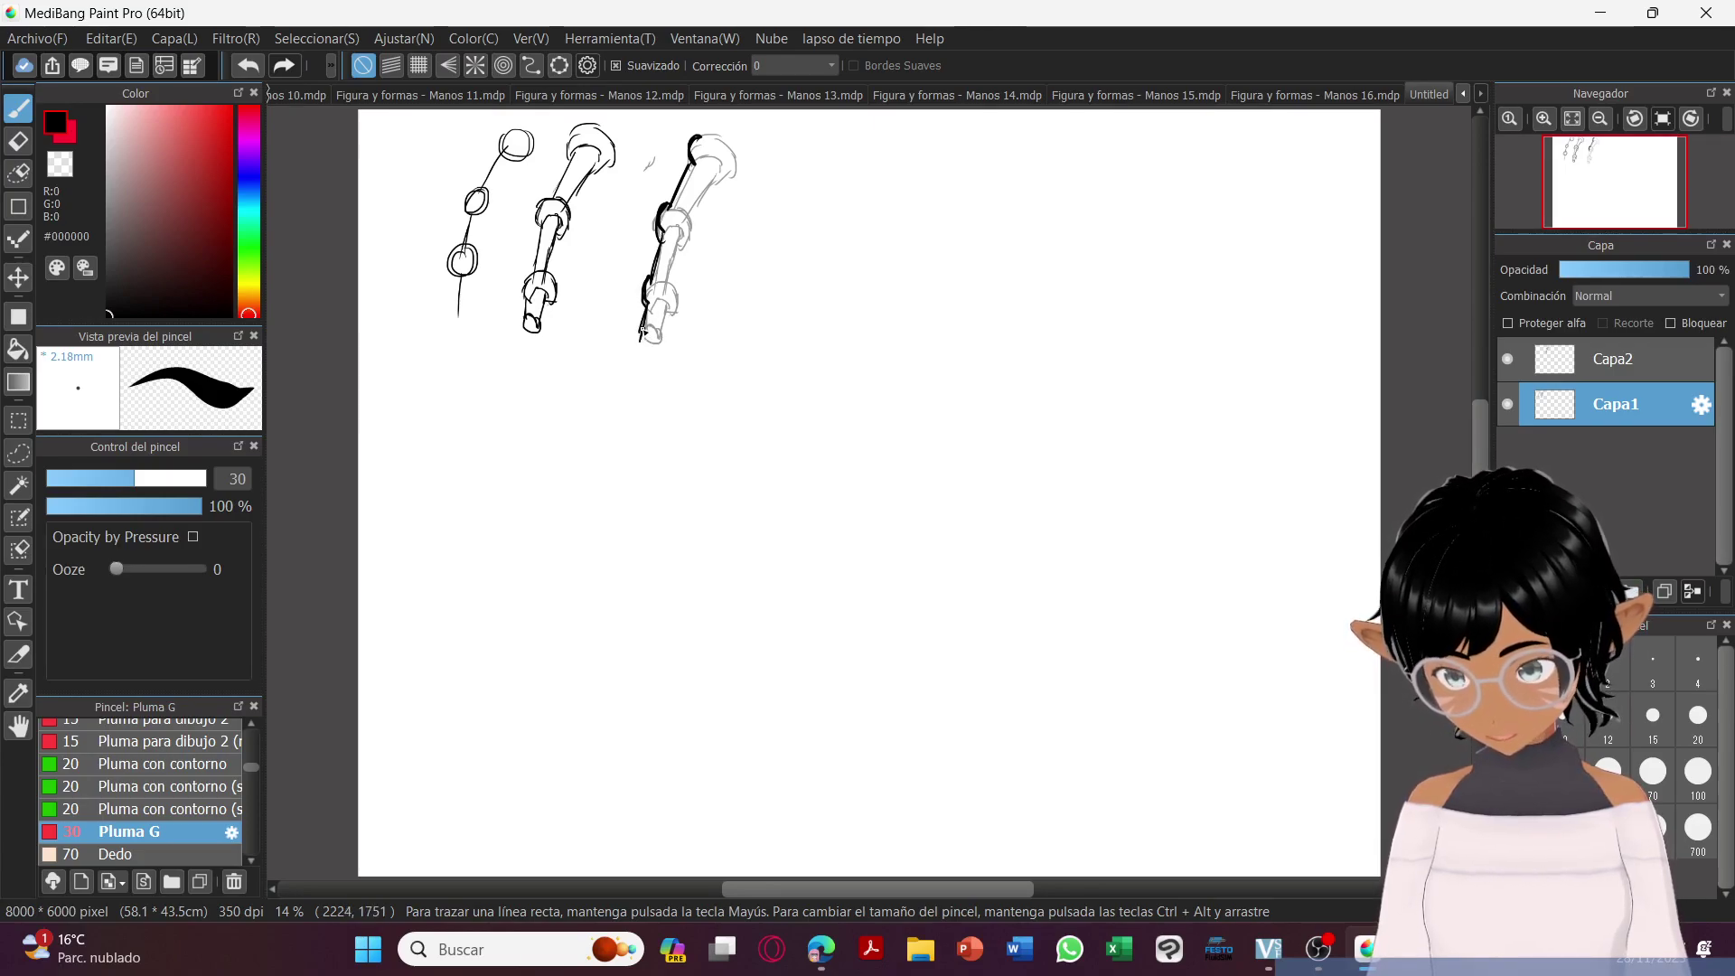
{"action": "mouse_move", "coordinate": [640, 346]}
{"action": "left_mouse_down"}
{"action": "mouse_move", "coordinate": [667, 359]}
{"action": "mouse_move", "coordinate": [673, 333]}
{"action": "mouse_move", "coordinate": [672, 354]}
{"action": "left_mouse_up"}
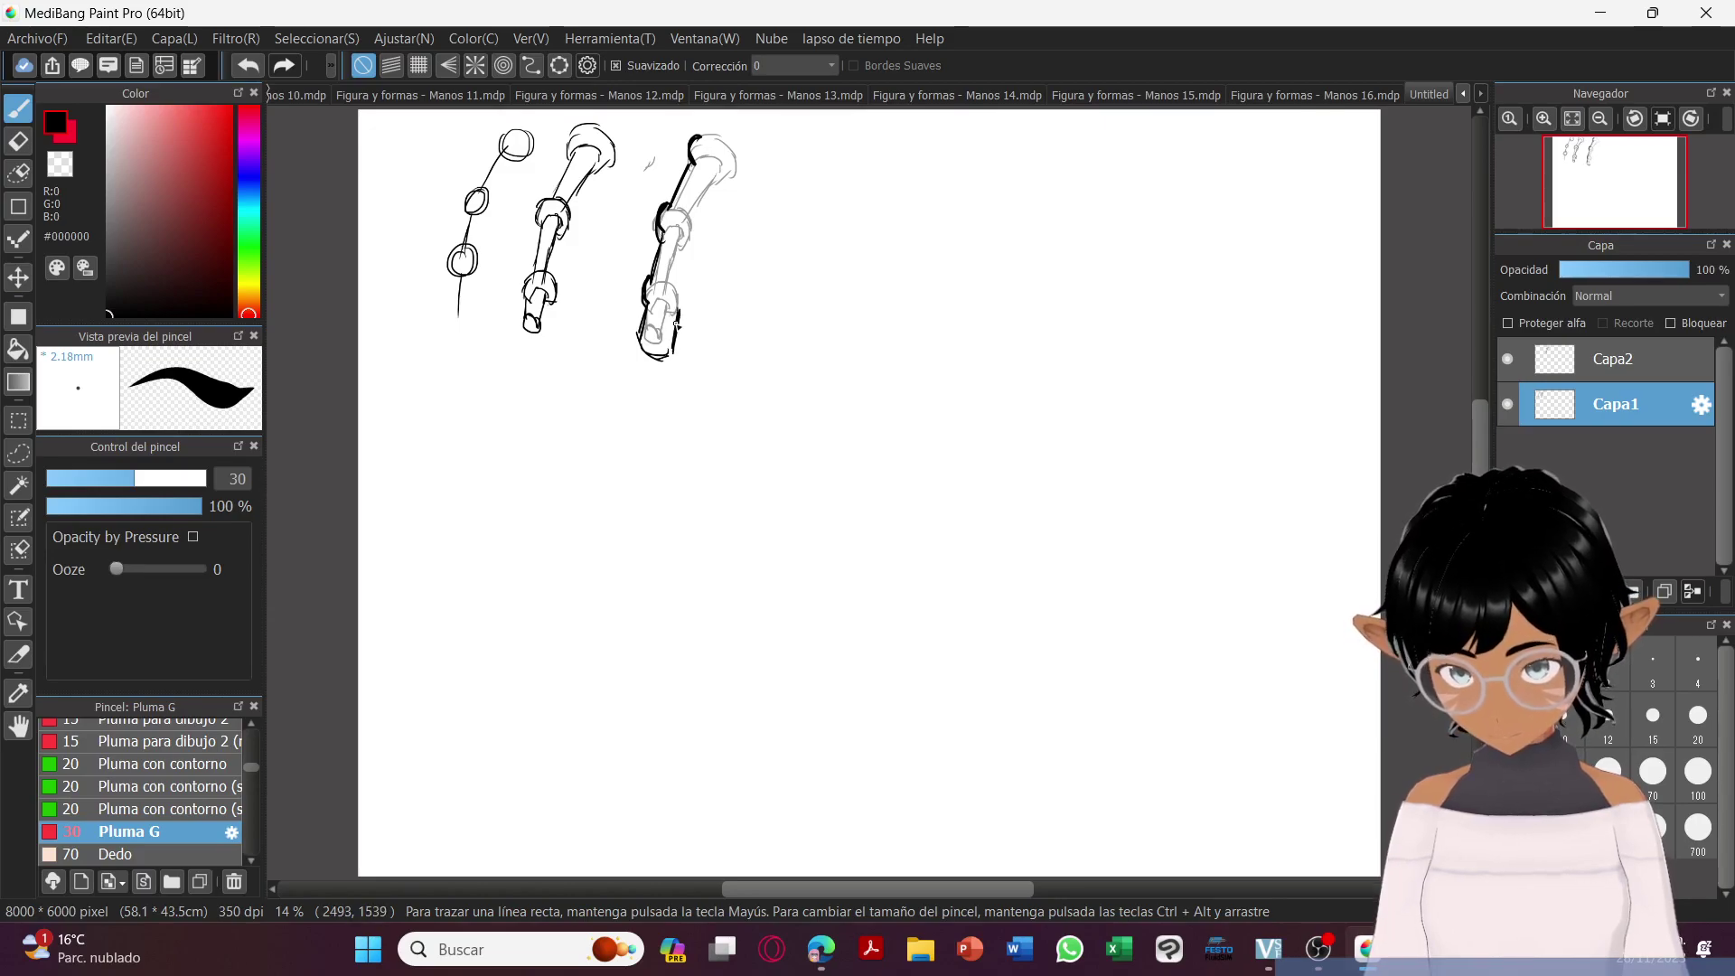
{"action": "left_click_drag", "start_coordinate": [693, 215], "coordinate": [696, 272]}
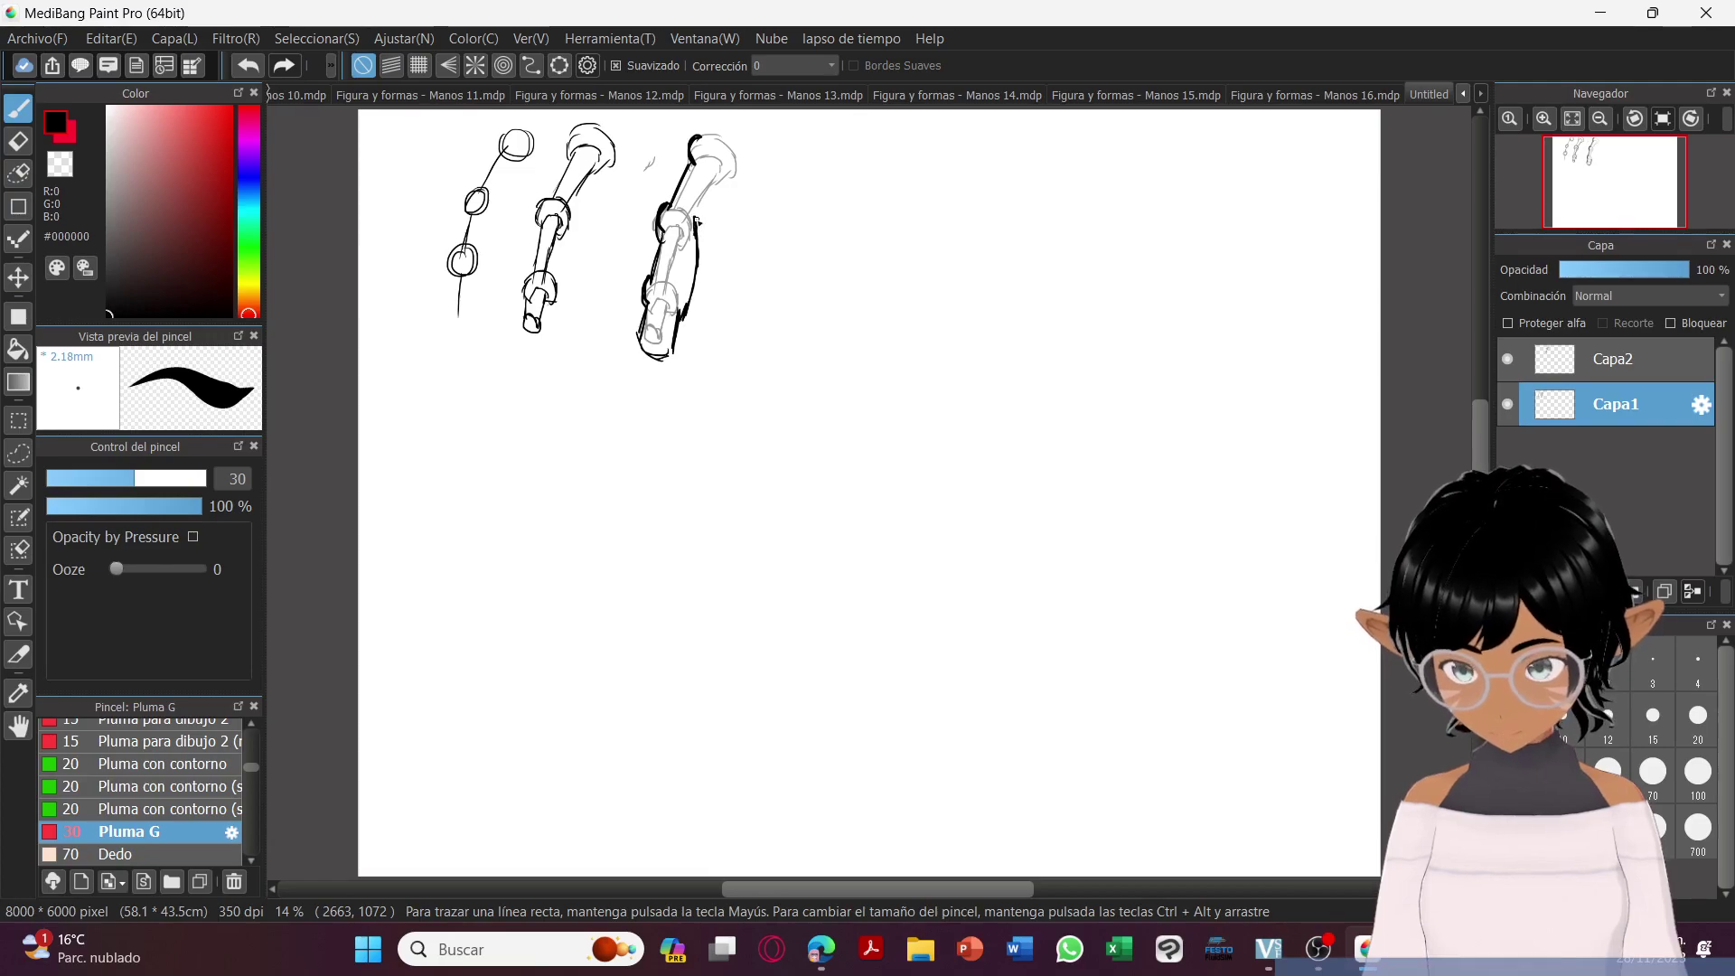
{"action": "left_click_drag", "start_coordinate": [699, 228], "coordinate": [751, 149]}
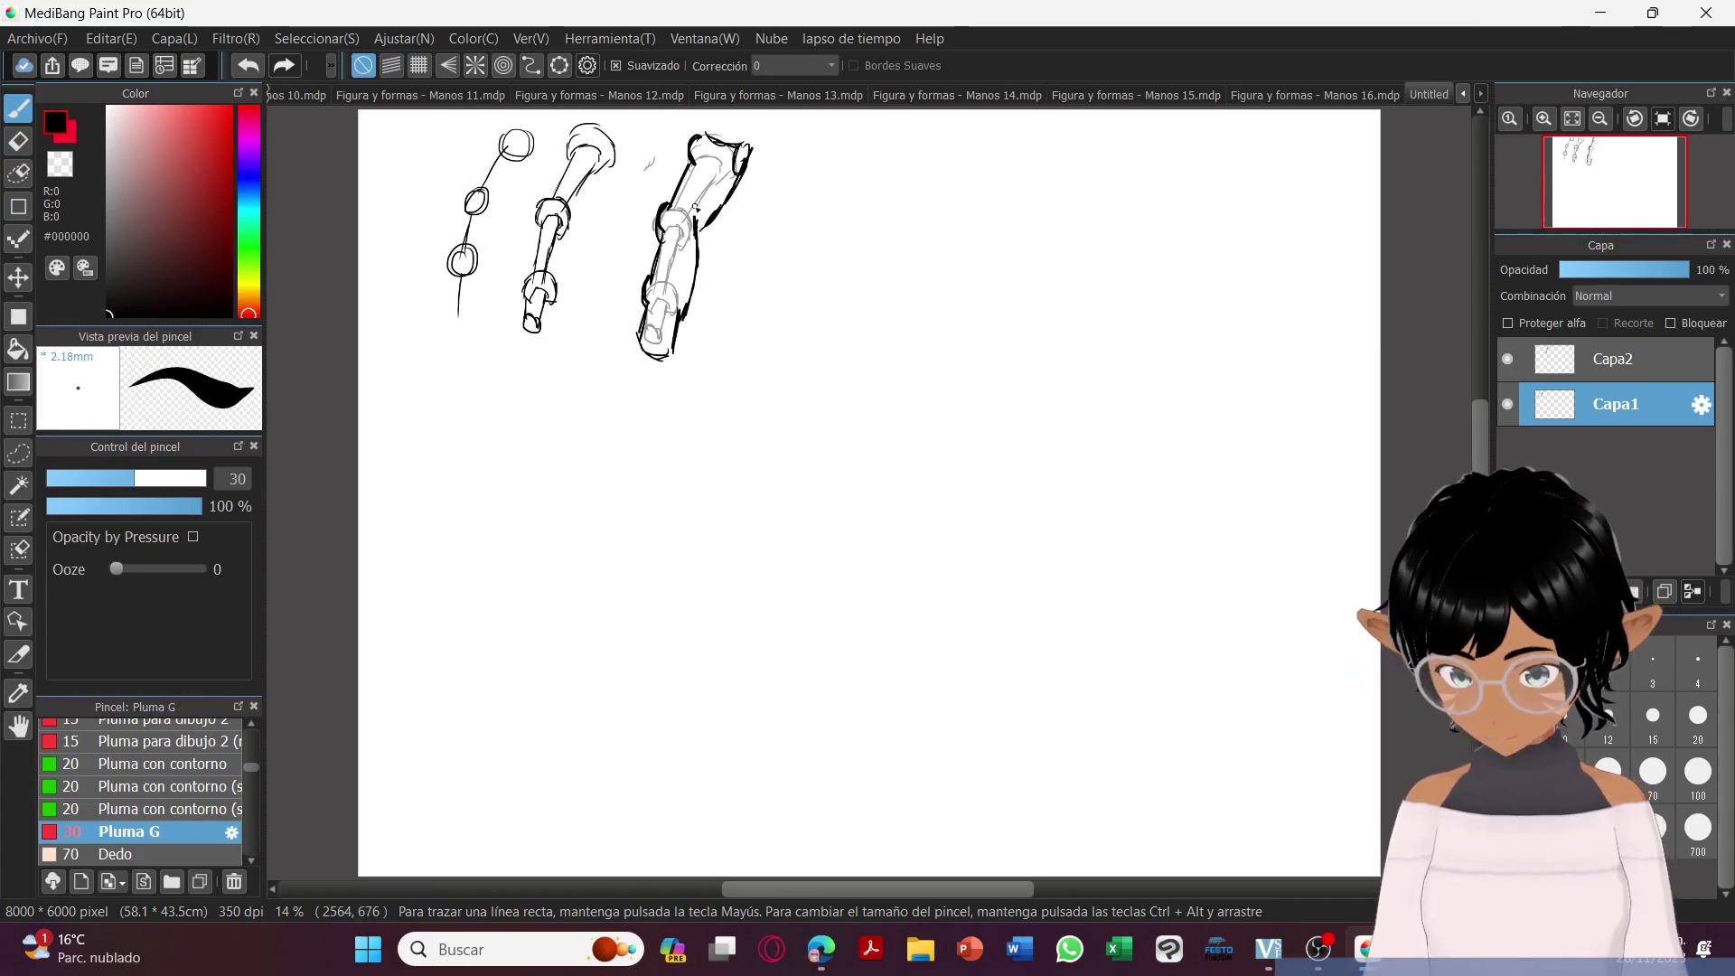
Add the joint divisions, the nail and curved cross-contour lines inside the outlined finger.
{"action": "left_click_drag", "start_coordinate": [696, 213], "coordinate": [677, 312]}
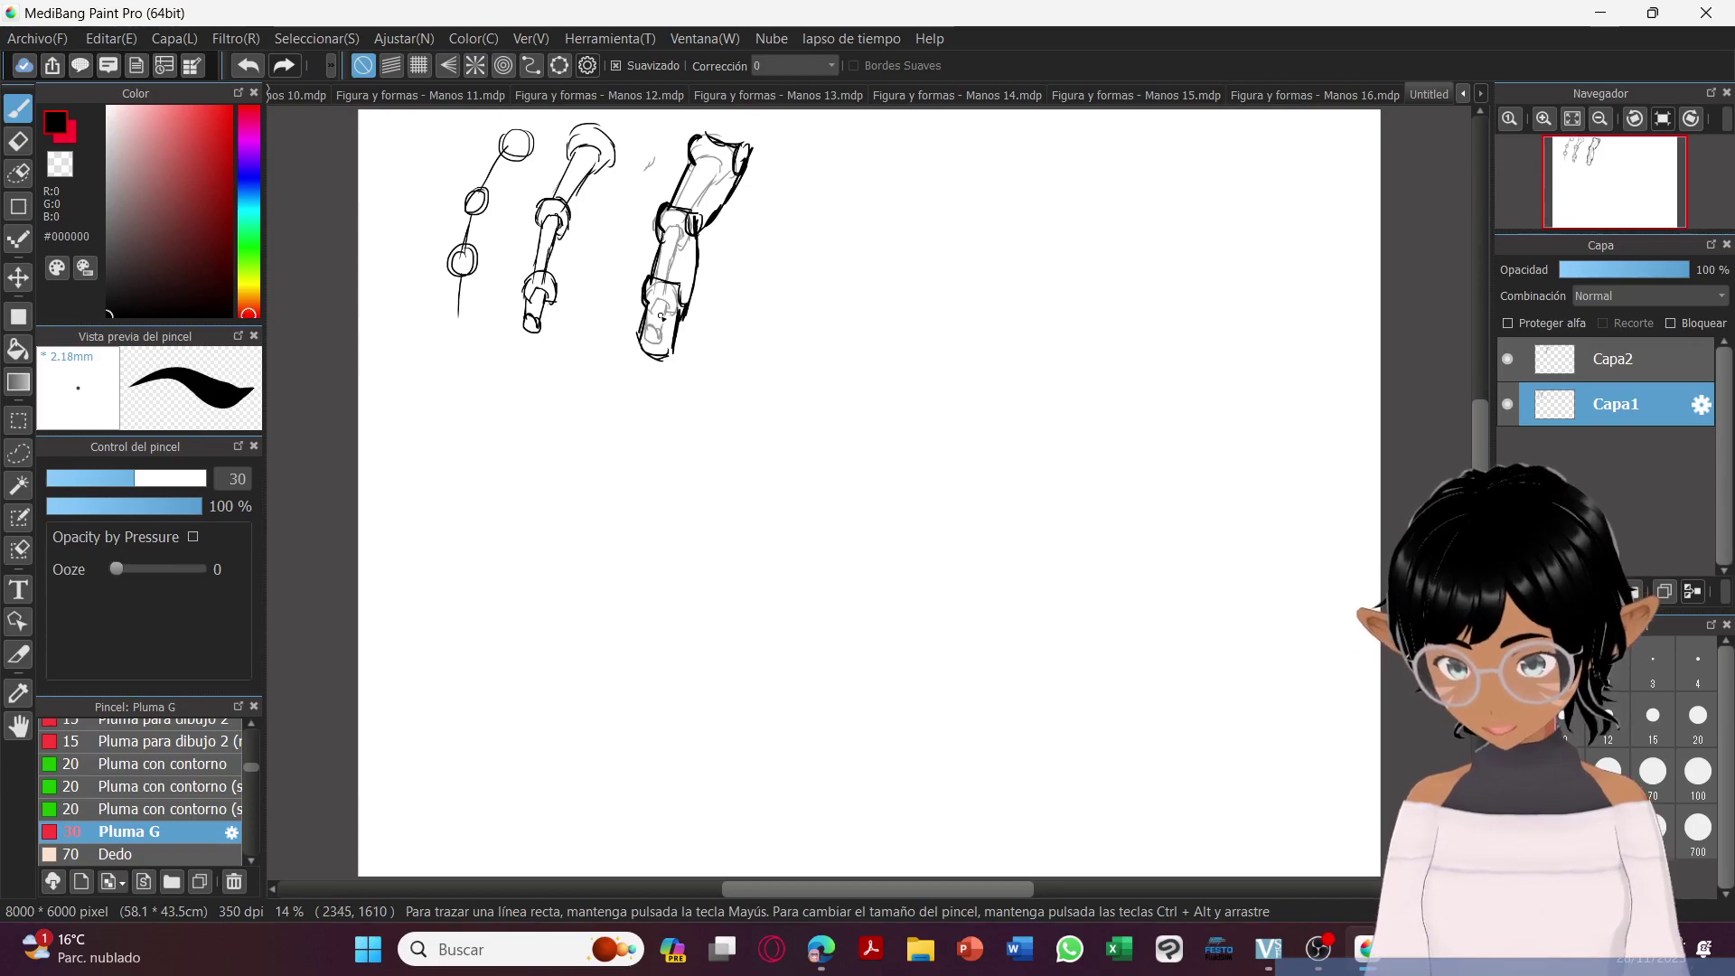
{"action": "left_click_drag", "start_coordinate": [662, 309], "coordinate": [652, 330]}
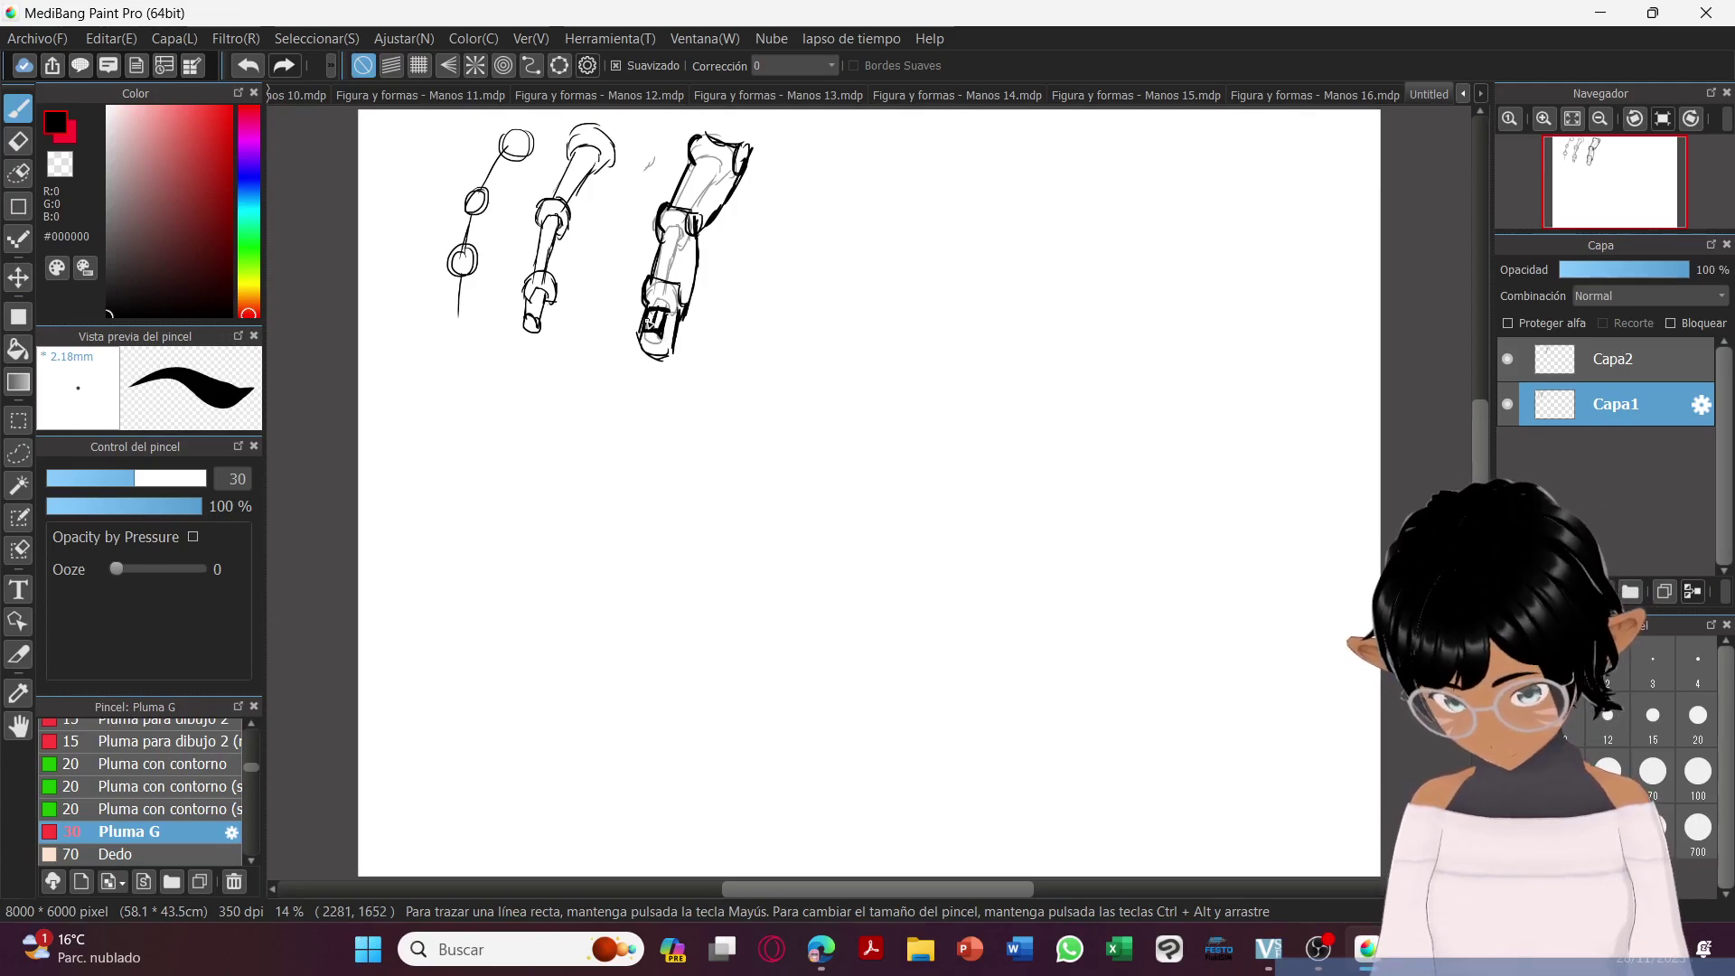
{"action": "left_click_drag", "start_coordinate": [650, 321], "coordinate": [673, 334]}
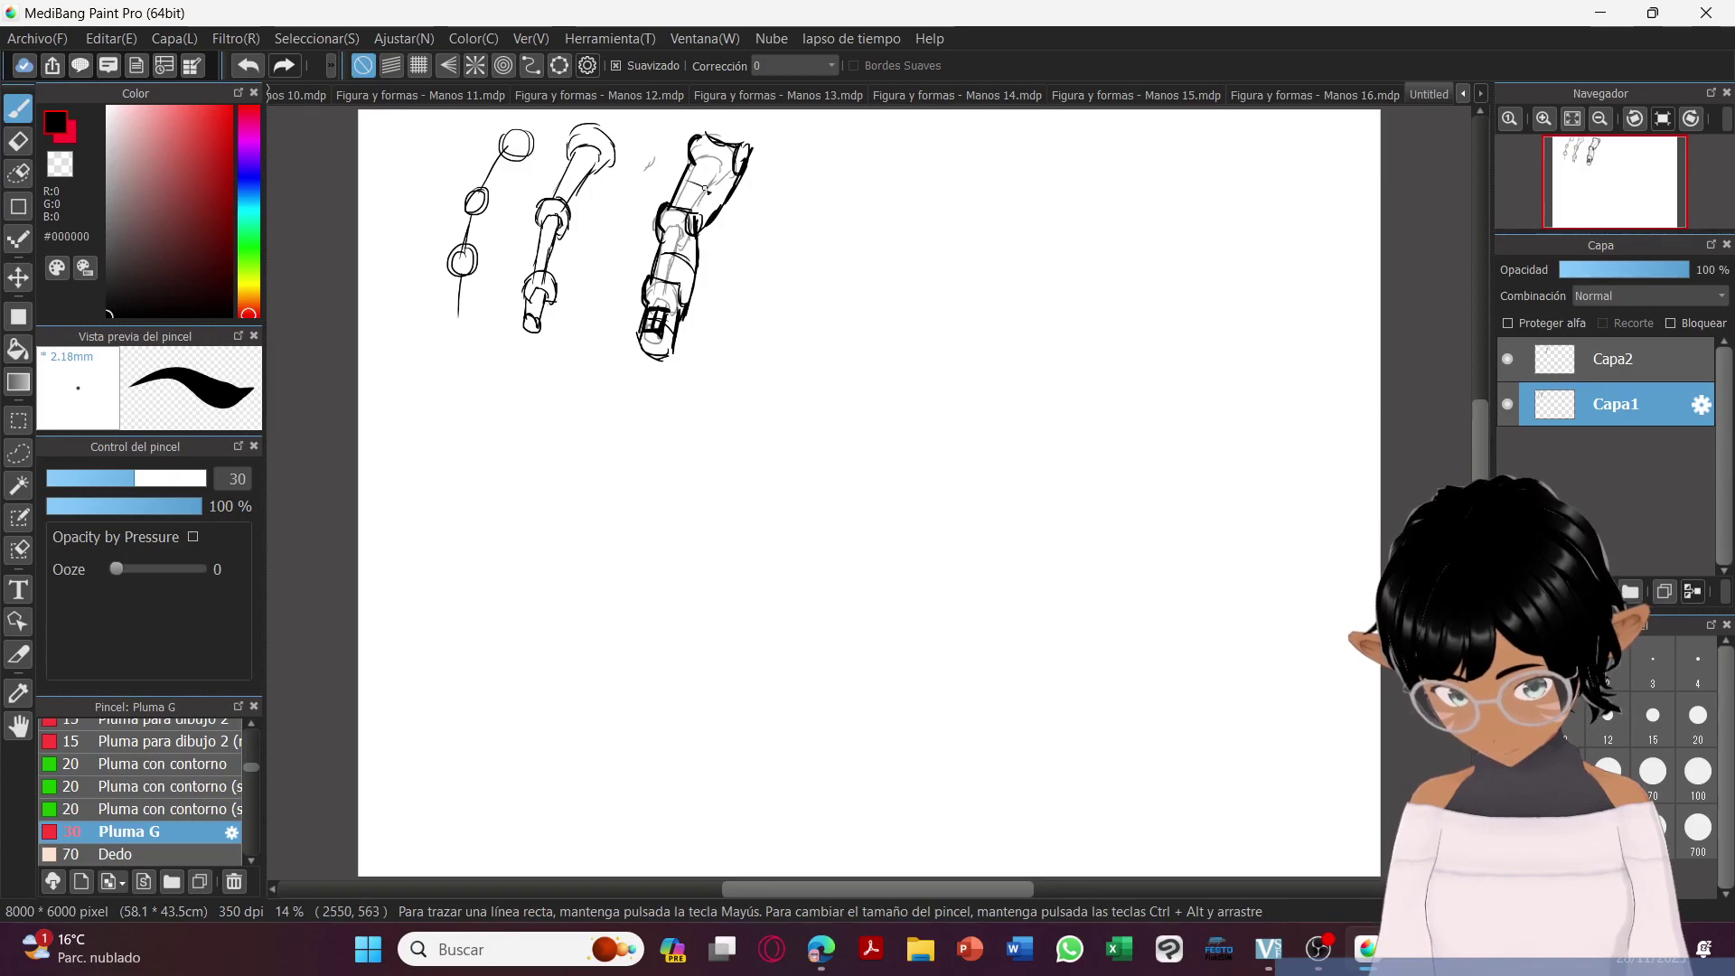
{"action": "left_click_drag", "start_coordinate": [684, 188], "coordinate": [730, 163]}
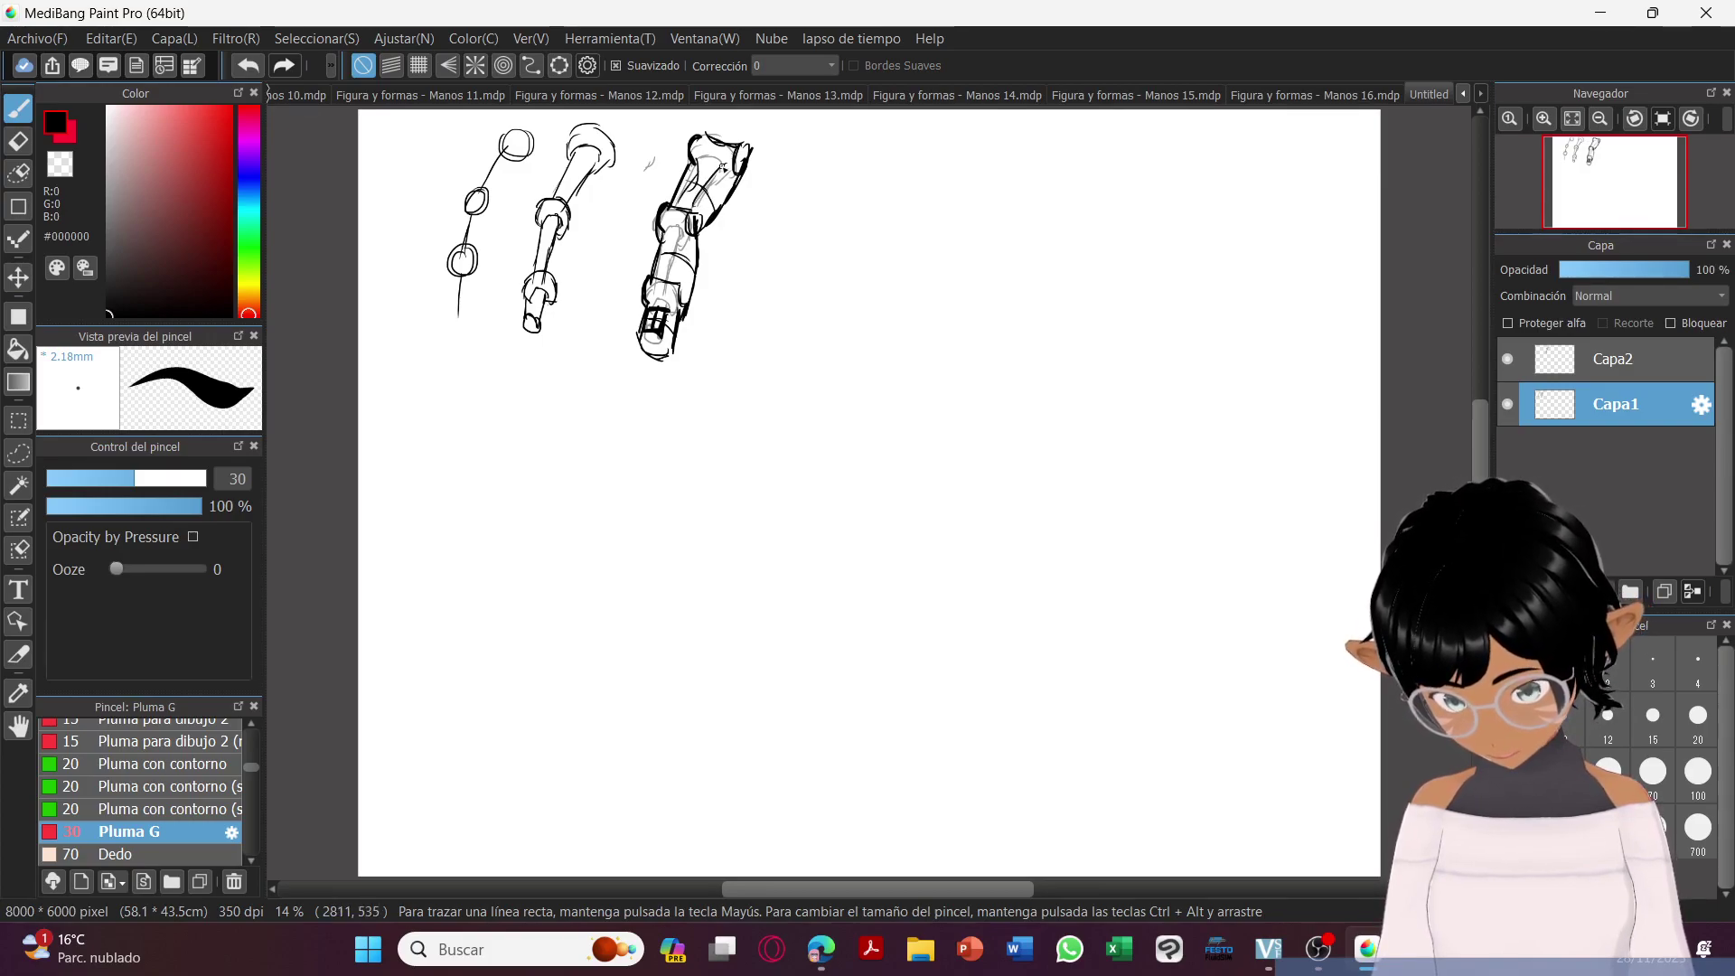
Add the remaining inner bone and nail lines to the small fleshy finger on Capa1.
{"action": "left_click_drag", "start_coordinate": [663, 230], "coordinate": [667, 260]}
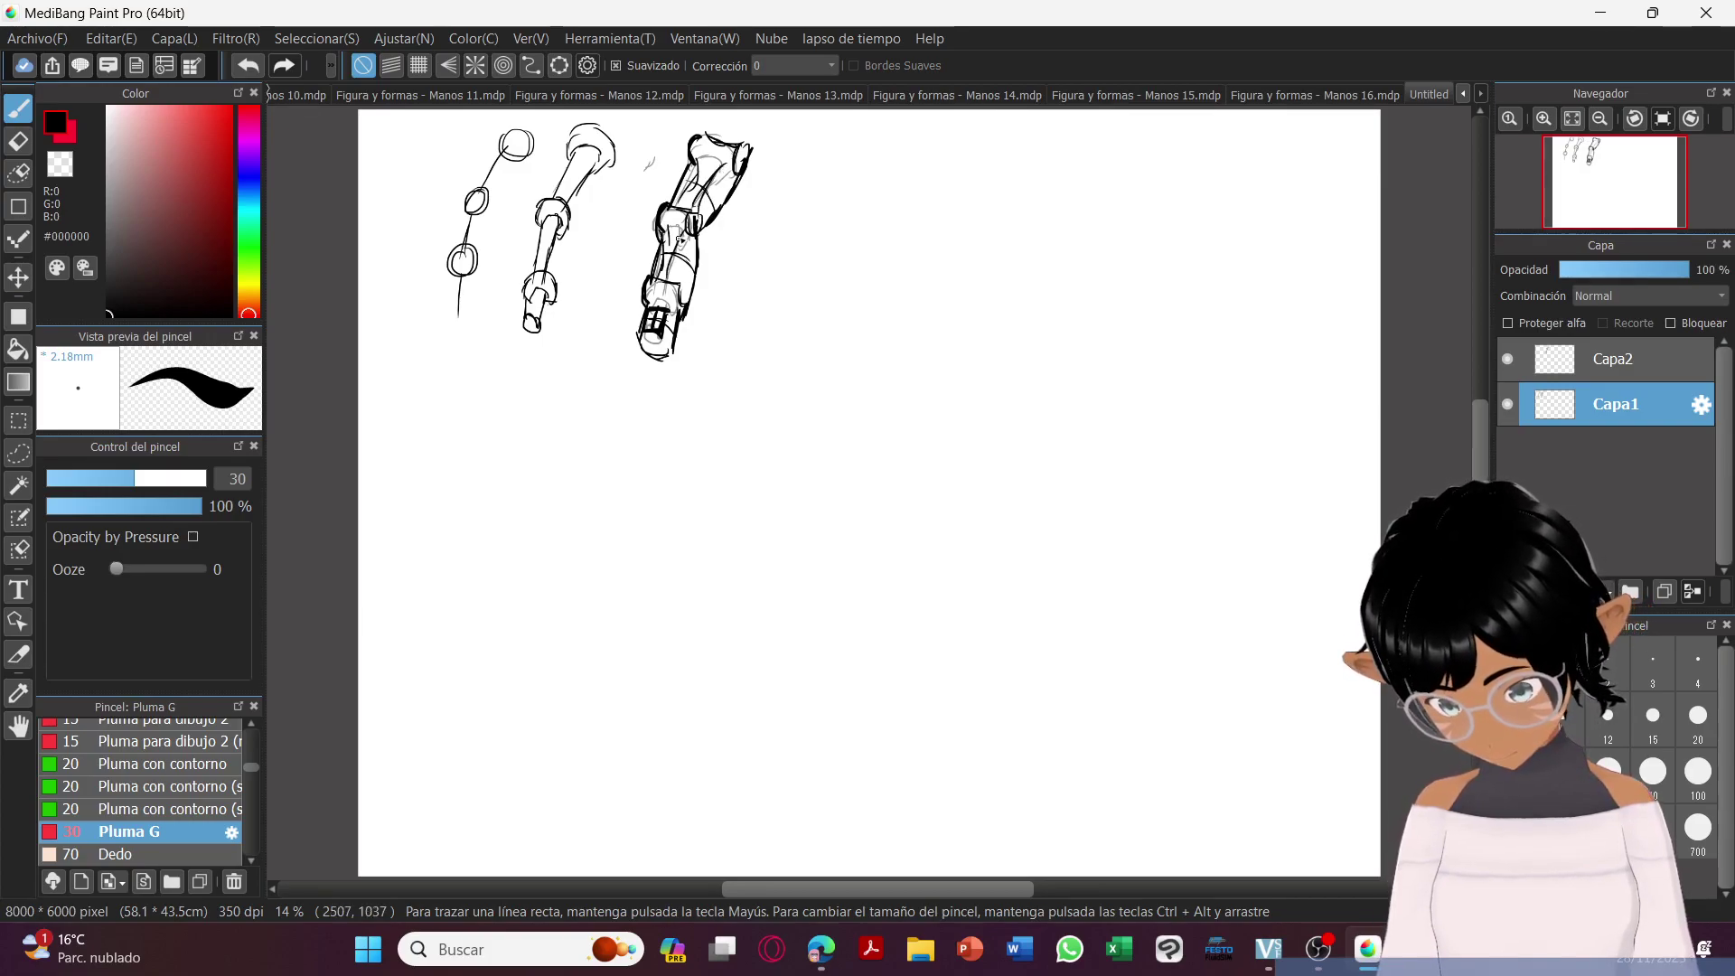
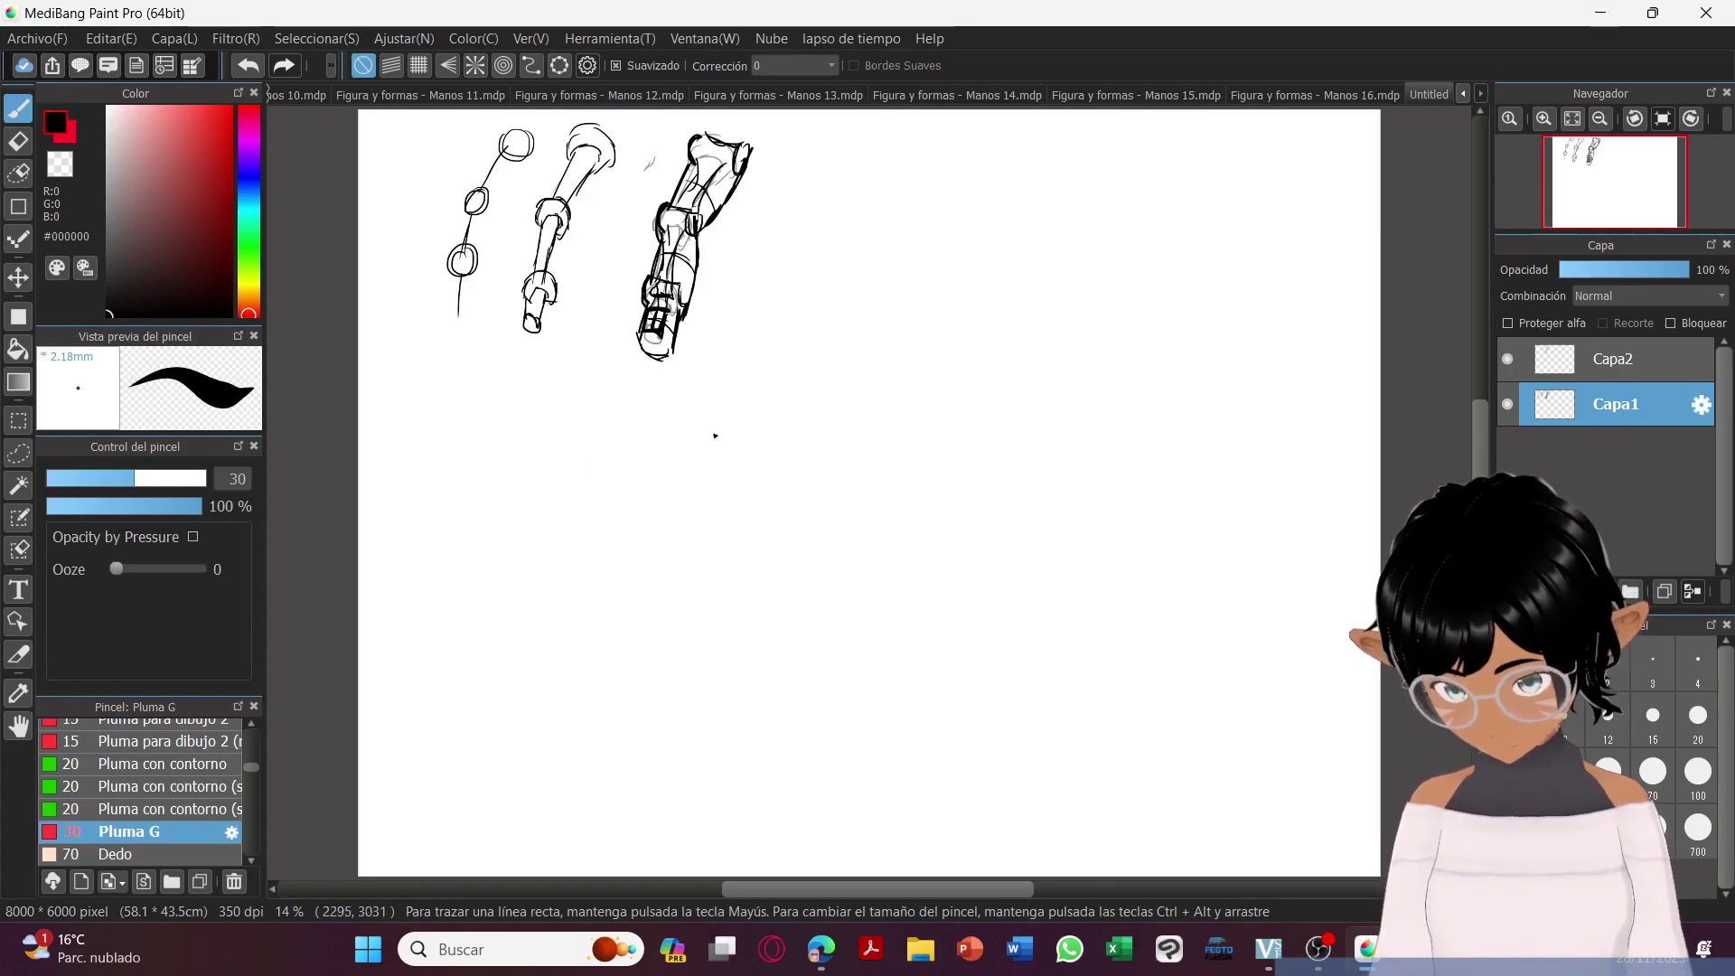
Sketch two large finger guides on the 40 % opacity Capa2, each made of three joint circles linked by lines.
{"action": "left_click", "coordinate": [1568, 361]}
{"action": "mouse_move", "coordinate": [518, 489]}
{"action": "left_mouse_down"}
{"action": "mouse_move", "coordinate": [503, 531]}
{"action": "mouse_move", "coordinate": [557, 599]}
{"action": "mouse_move", "coordinate": [538, 455]}
{"action": "mouse_move", "coordinate": [493, 537]}
{"action": "left_mouse_up"}
{"action": "mouse_move", "coordinate": [609, 521]}
{"action": "left_mouse_down"}
{"action": "mouse_move", "coordinate": [788, 467]}
{"action": "mouse_move", "coordinate": [847, 472]}
{"action": "mouse_move", "coordinate": [837, 513]}
{"action": "mouse_move", "coordinate": [868, 433]}
{"action": "mouse_move", "coordinate": [994, 384]}
{"action": "left_mouse_up"}
{"action": "mouse_move", "coordinate": [1008, 343]}
{"action": "left_mouse_down"}
{"action": "mouse_move", "coordinate": [980, 361]}
{"action": "mouse_move", "coordinate": [1048, 389]}
{"action": "left_mouse_up"}
{"action": "left_click_drag", "start_coordinate": [1075, 406], "coordinate": [1070, 349]}
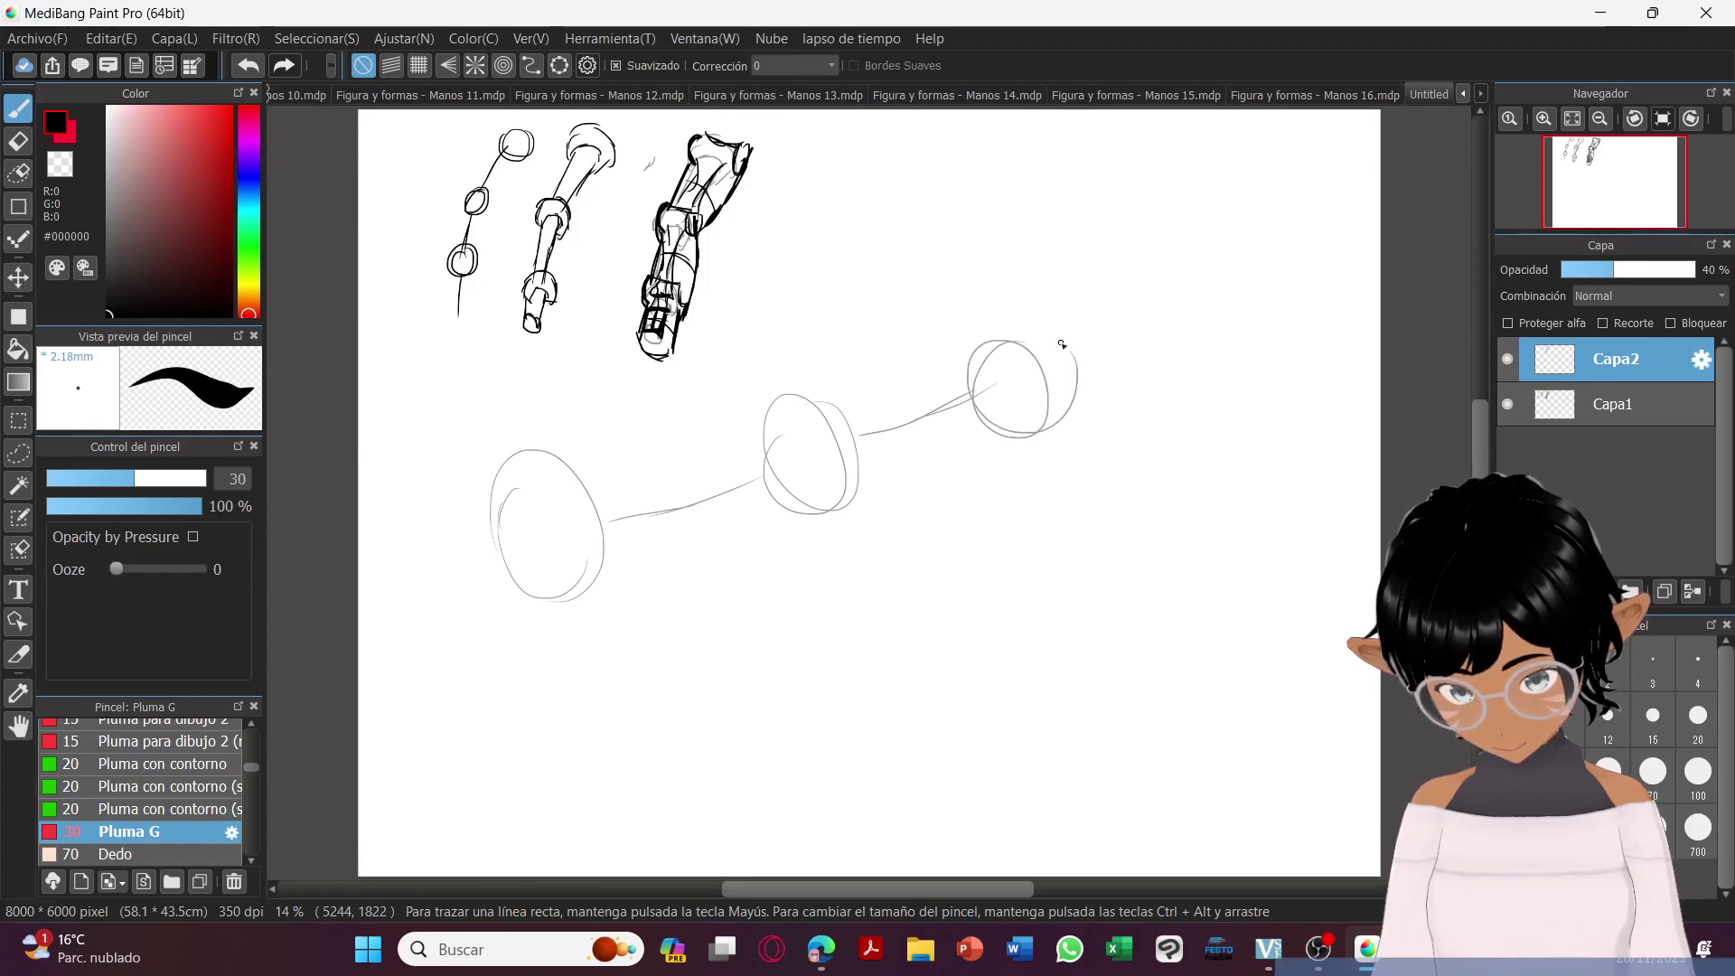
{"action": "mouse_move", "coordinate": [1193, 458]}
{"action": "left_mouse_down"}
{"action": "mouse_move", "coordinate": [1270, 542]}
{"action": "mouse_move", "coordinate": [1170, 534]}
{"action": "mouse_move", "coordinate": [1026, 587]}
{"action": "mouse_move", "coordinate": [1000, 674]}
{"action": "mouse_move", "coordinate": [818, 801]}
{"action": "mouse_move", "coordinate": [849, 800]}
{"action": "mouse_move", "coordinate": [777, 743]}
{"action": "left_mouse_up"}
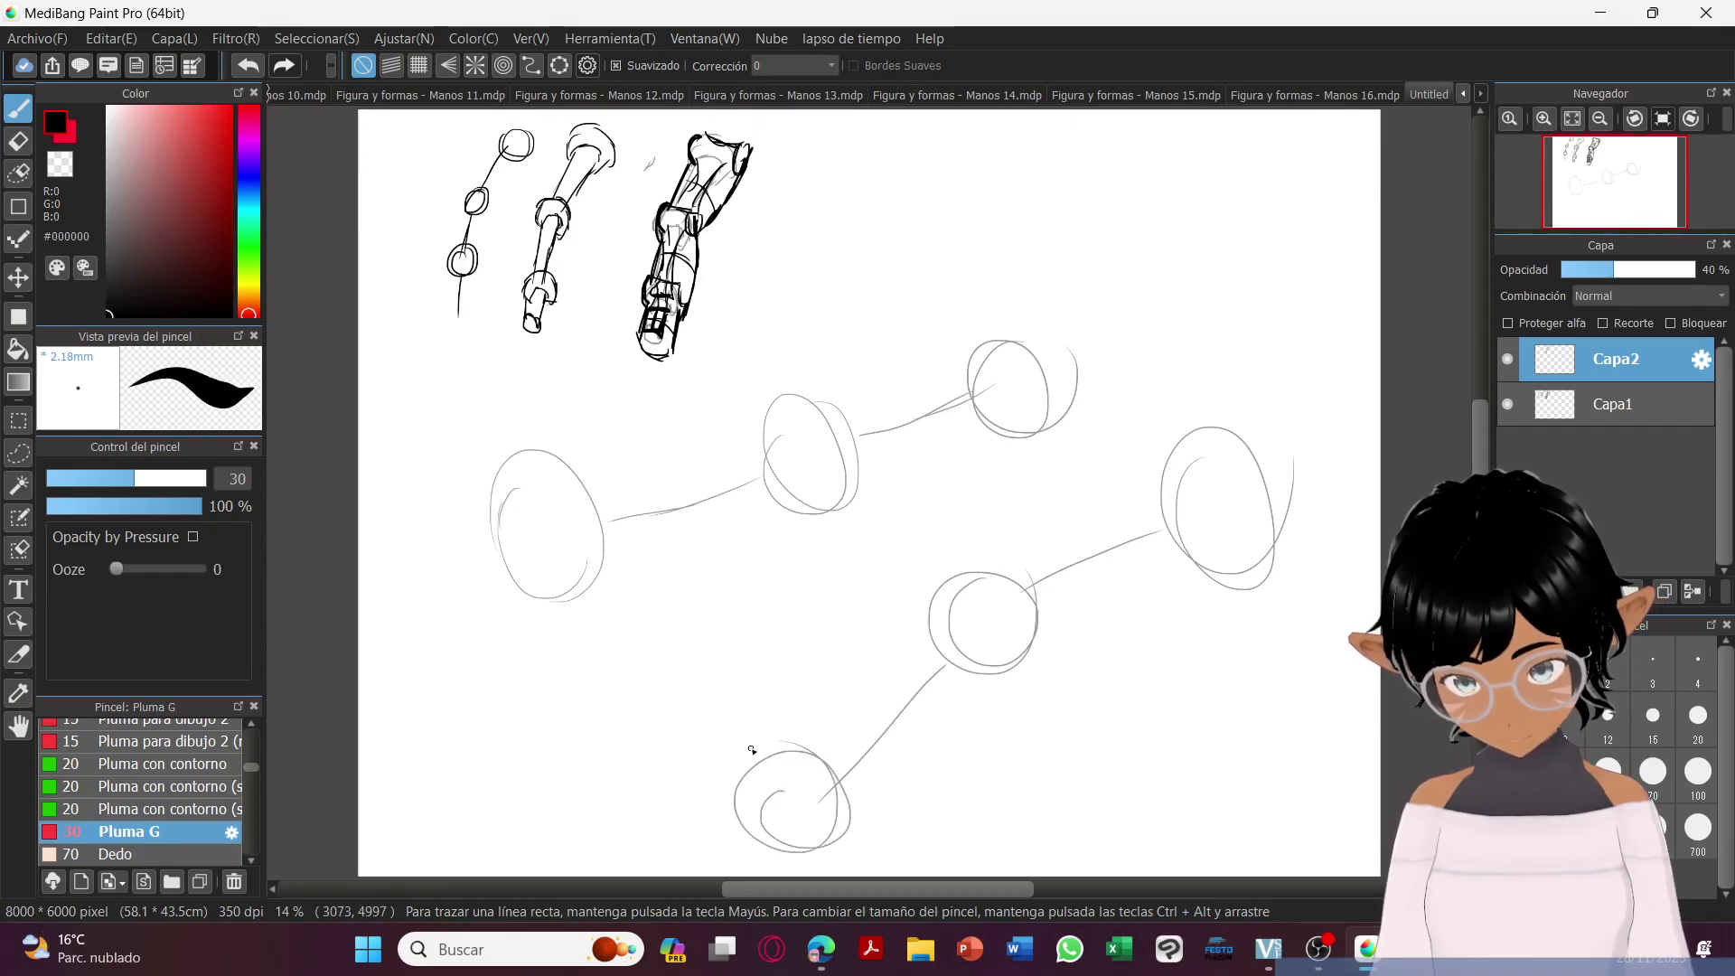
Outline the upper contour of the lower finger on Capa1 from base knuckle to fingertip, redrawing the strokes around the middle knuckle.
{"action": "left_click", "coordinate": [1555, 388]}
{"action": "mouse_move", "coordinate": [1212, 425]}
{"action": "left_mouse_down"}
{"action": "mouse_move", "coordinate": [1272, 486]}
{"action": "mouse_move", "coordinate": [1216, 422]}
{"action": "mouse_move", "coordinate": [1161, 488]}
{"action": "mouse_move", "coordinate": [1017, 569]}
{"action": "mouse_move", "coordinate": [976, 562]}
{"action": "mouse_move", "coordinate": [918, 623]}
{"action": "left_mouse_up"}
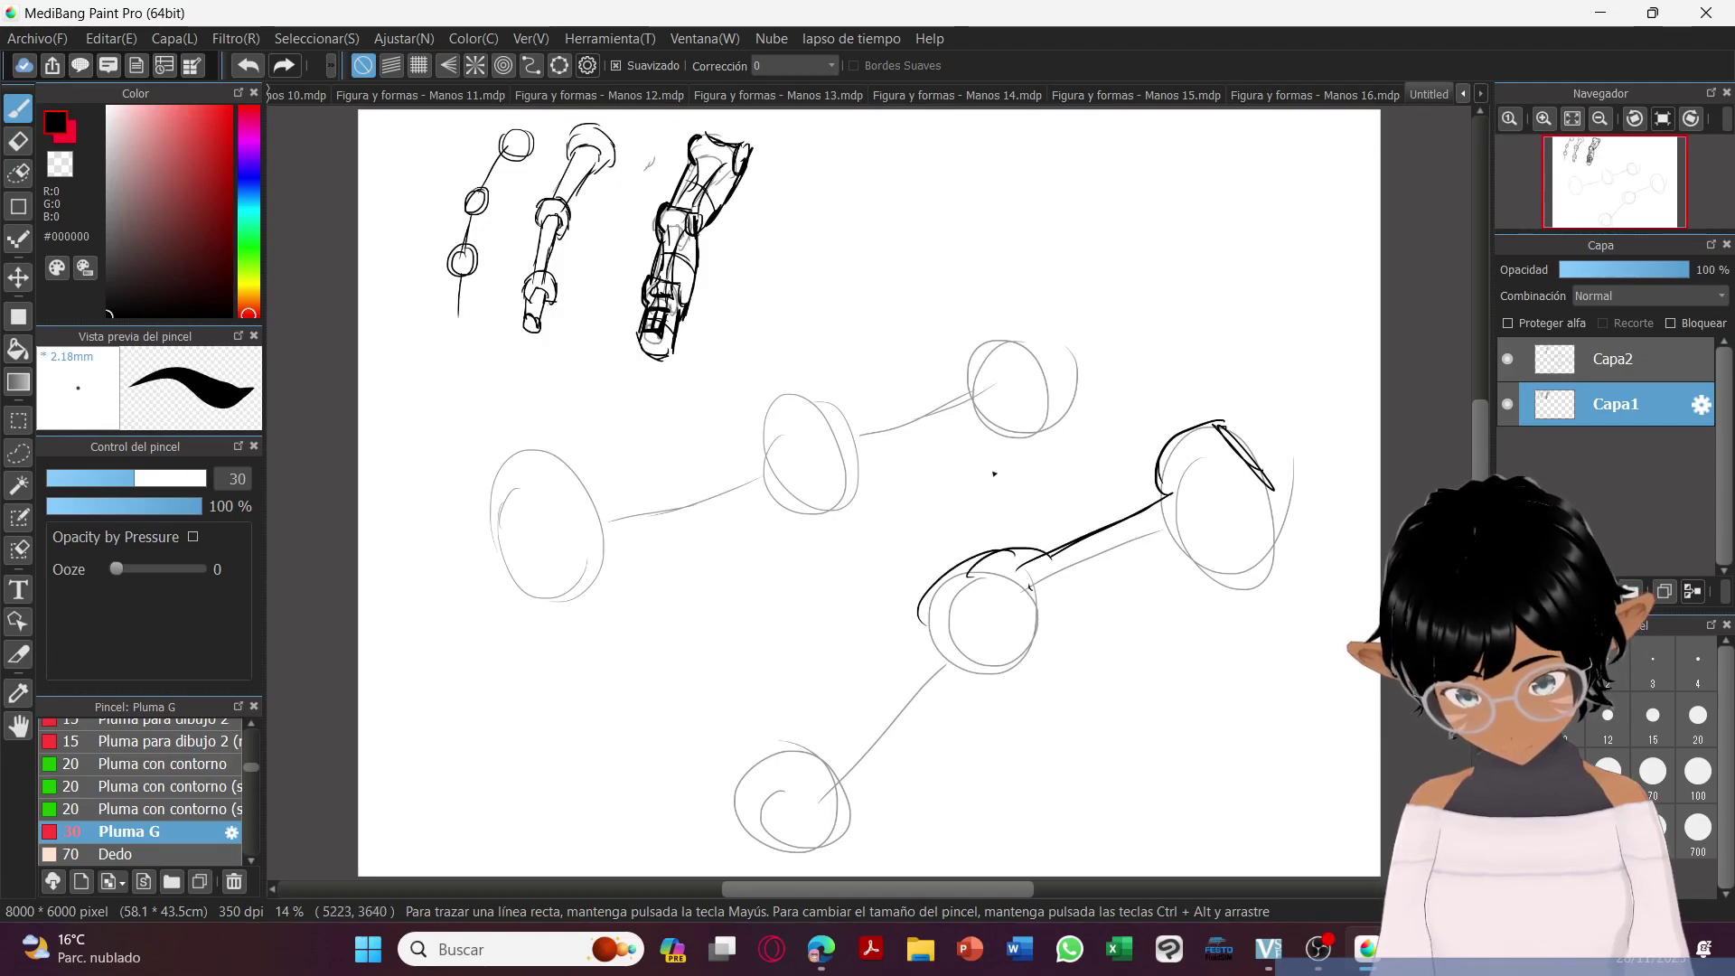
{"action": "left_click", "coordinate": [248, 65]}
{"action": "left_click", "coordinate": [249, 66]}
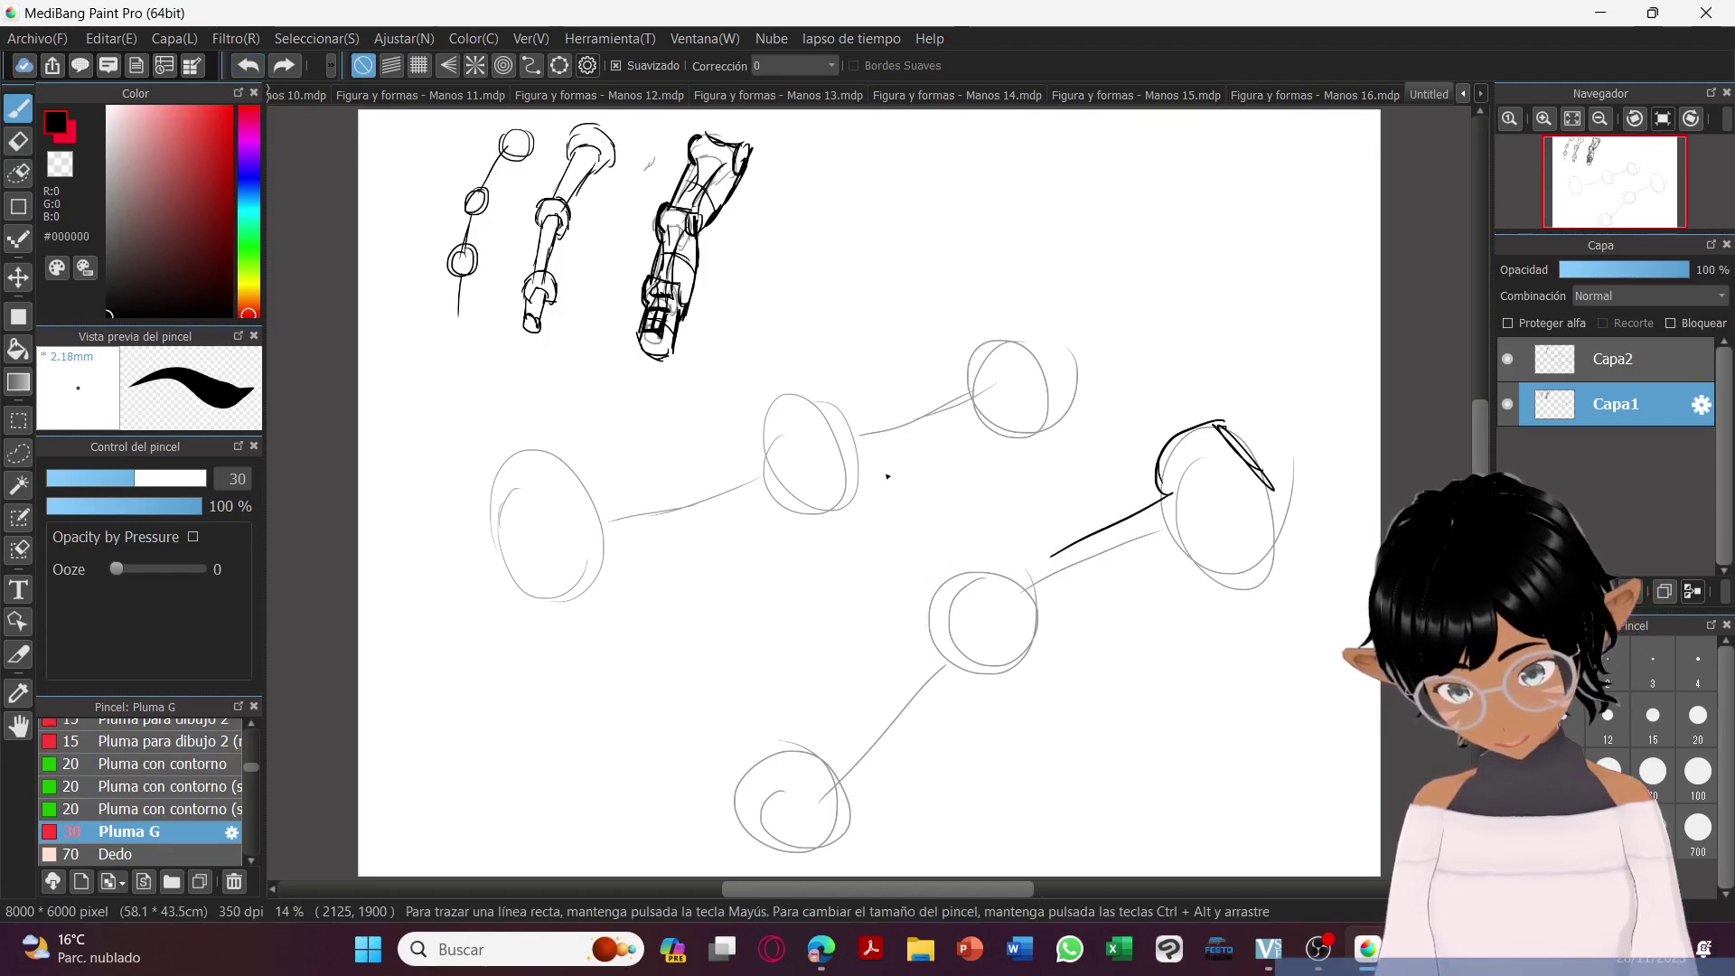
{"action": "mouse_move", "coordinate": [1172, 493]}
{"action": "left_mouse_down"}
{"action": "mouse_move", "coordinate": [1017, 578]}
{"action": "mouse_move", "coordinate": [974, 567]}
{"action": "mouse_move", "coordinate": [935, 598]}
{"action": "mouse_move", "coordinate": [907, 674]}
{"action": "left_mouse_up"}
{"action": "left_click_drag", "start_coordinate": [896, 673], "coordinate": [844, 739]}
{"action": "mouse_move", "coordinate": [920, 628]}
{"action": "left_mouse_down"}
{"action": "mouse_move", "coordinate": [817, 733]}
{"action": "mouse_move", "coordinate": [833, 713]}
{"action": "mouse_move", "coordinate": [770, 752]}
{"action": "mouse_move", "coordinate": [786, 746]}
{"action": "mouse_move", "coordinate": [742, 800]}
{"action": "mouse_move", "coordinate": [745, 773]}
{"action": "mouse_move", "coordinate": [720, 881]}
{"action": "left_mouse_up"}
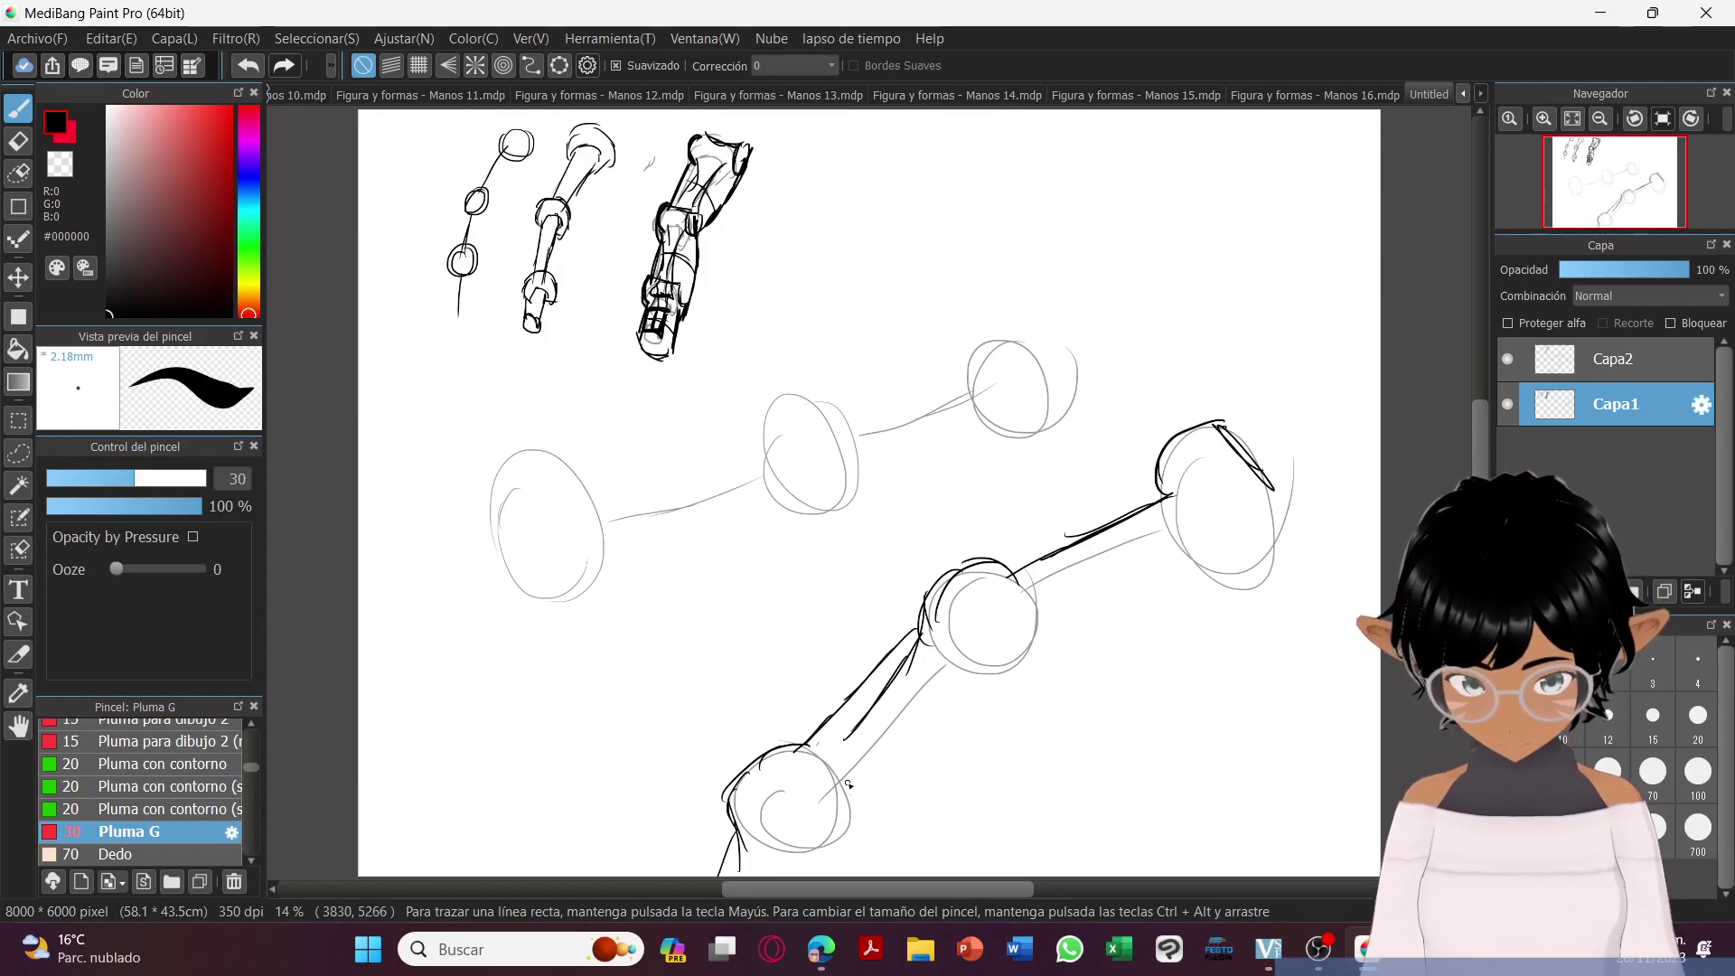
Draw both sides of the lower finger's tip and the fleshy underside contour up to the middle knuckle.
{"action": "left_click_drag", "start_coordinate": [833, 840], "coordinate": [818, 847]}
{"action": "left_click_drag", "start_coordinate": [849, 778], "coordinate": [843, 881]}
{"action": "left_click_drag", "start_coordinate": [854, 822], "coordinate": [847, 876]}
{"action": "left_click_drag", "start_coordinate": [801, 750], "coordinate": [723, 790]}
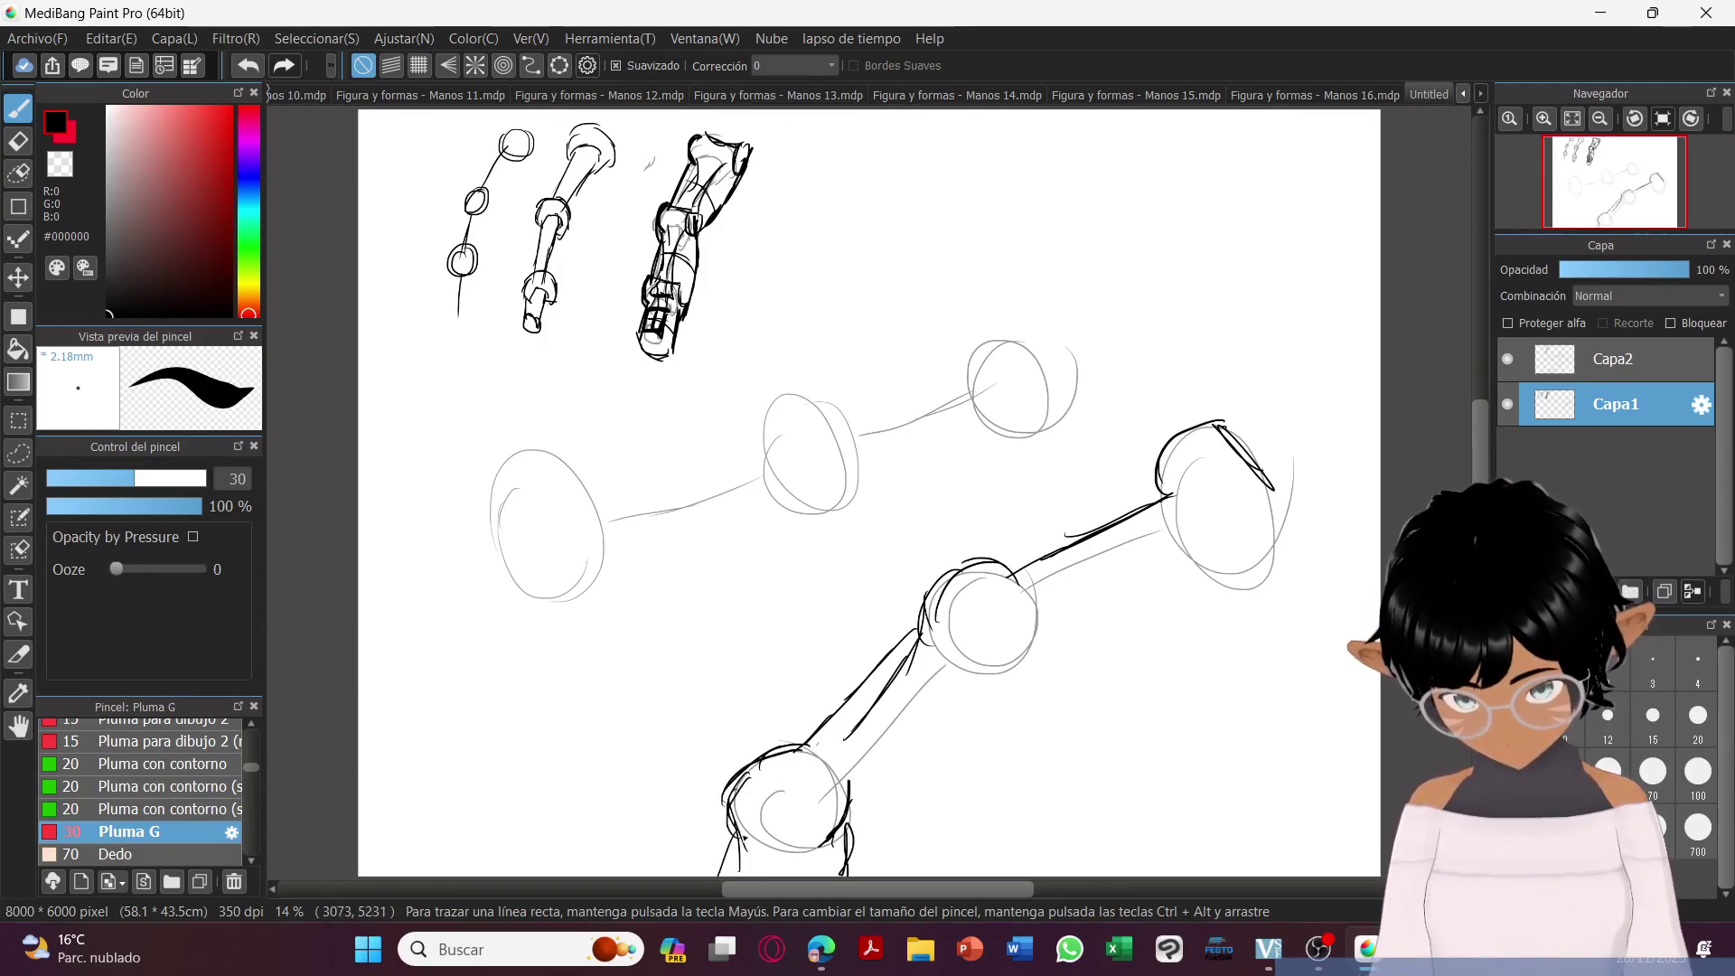
{"action": "left_click_drag", "start_coordinate": [722, 876], "coordinate": [743, 822]}
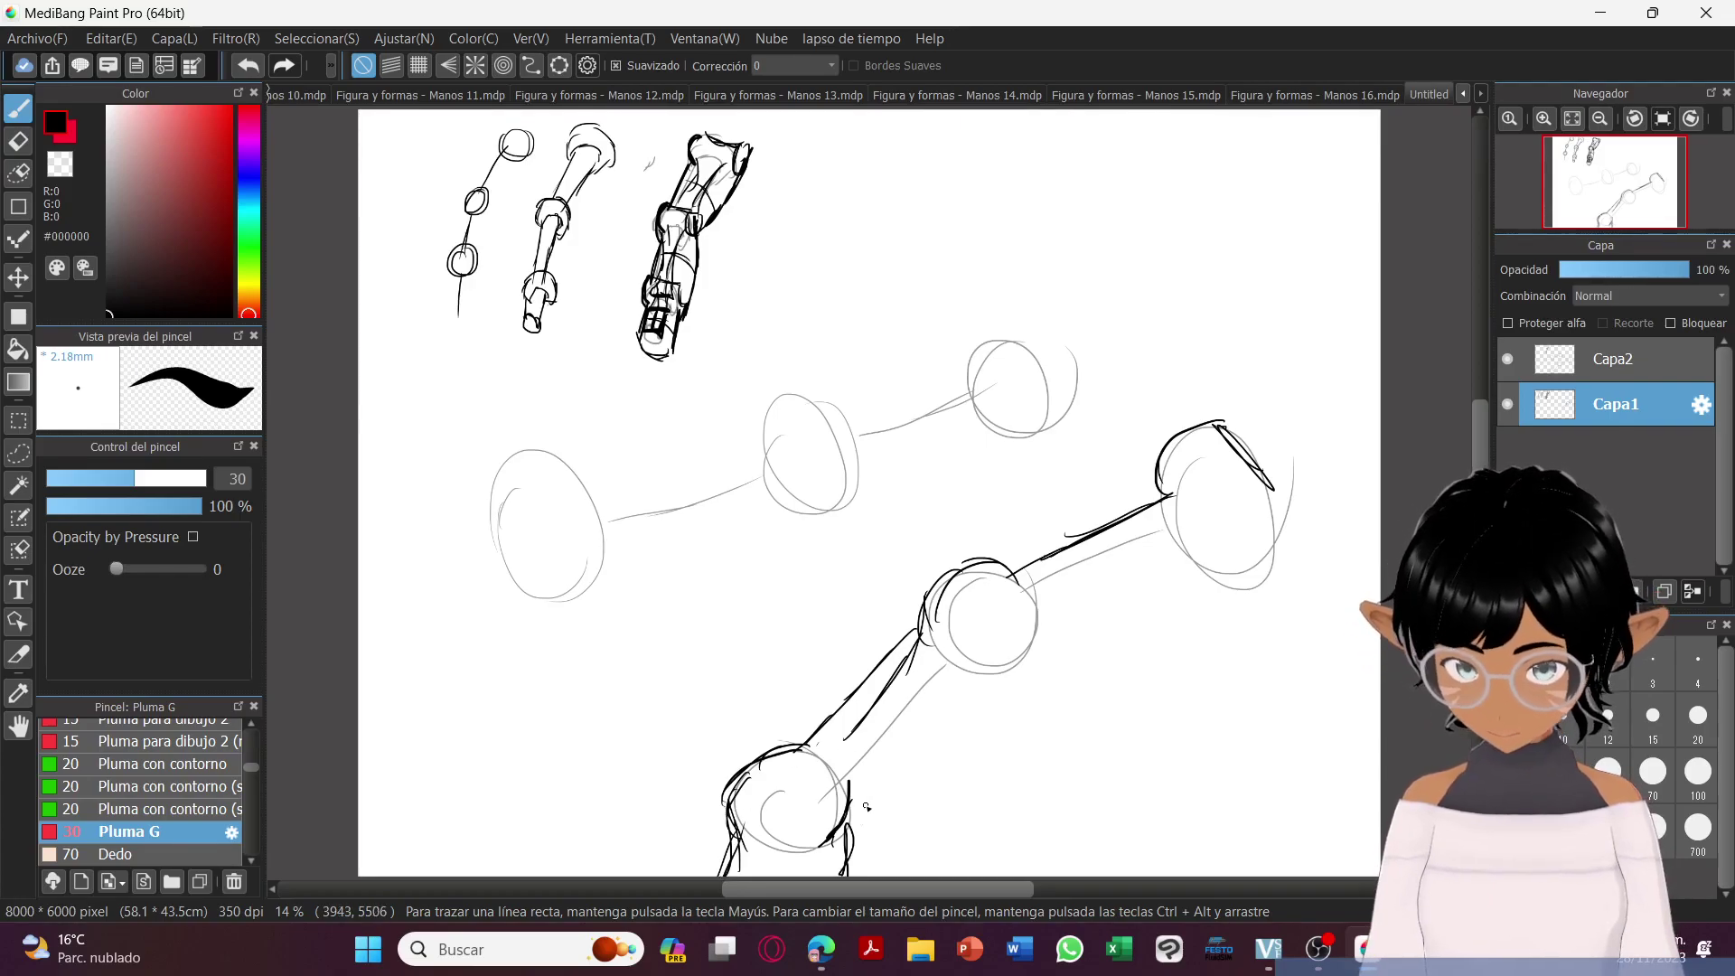
{"action": "left_click_drag", "start_coordinate": [856, 807], "coordinate": [953, 734]}
{"action": "mouse_move", "coordinate": [899, 786]}
{"action": "left_mouse_down"}
{"action": "mouse_move", "coordinate": [962, 700]}
{"action": "mouse_move", "coordinate": [951, 737]}
{"action": "left_mouse_up"}
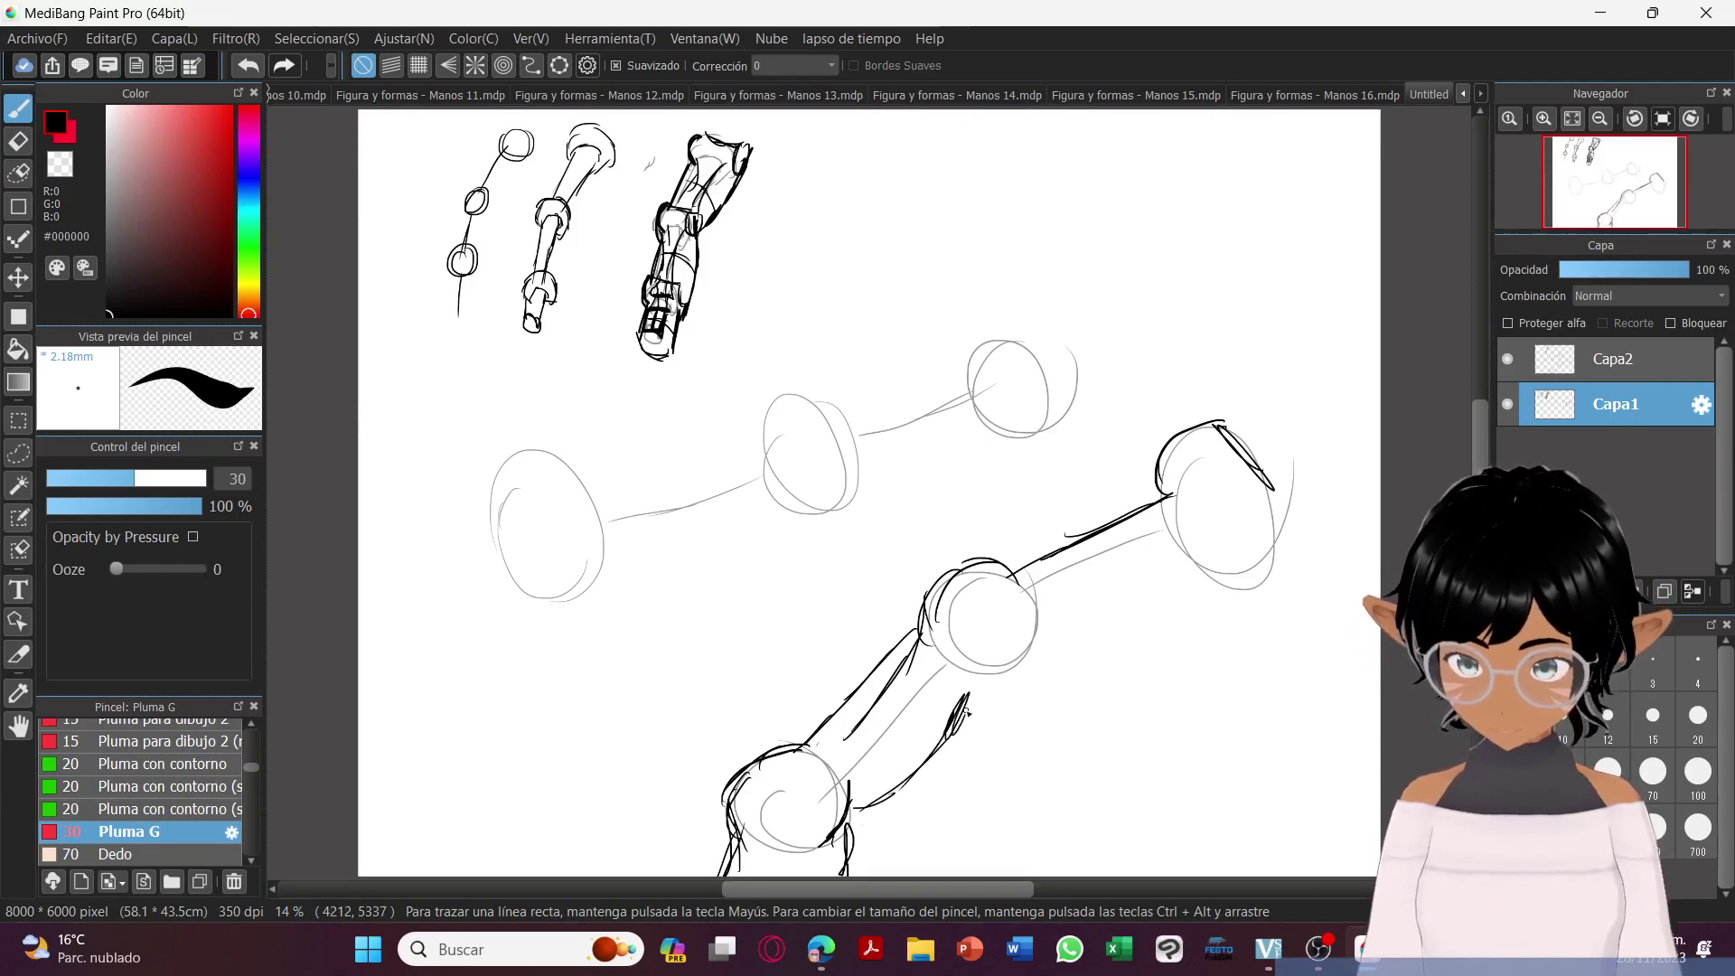
{"action": "left_click_drag", "start_coordinate": [1036, 645], "coordinate": [997, 680]}
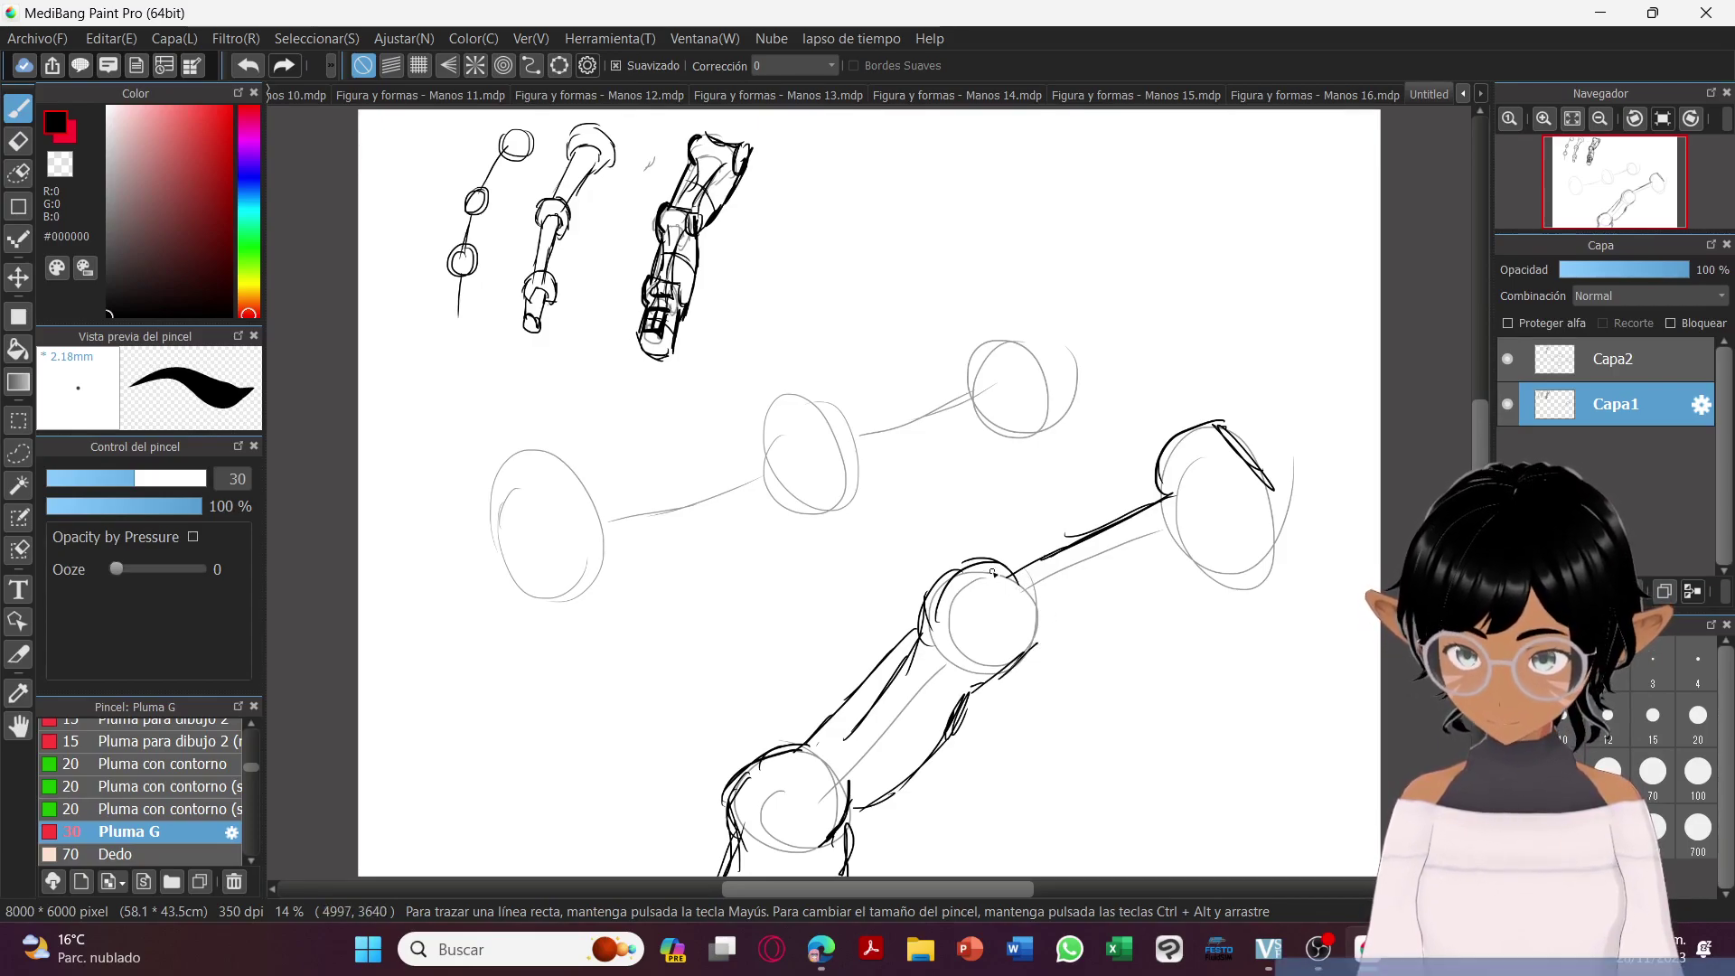
Define the planes of the lower finger's middle and base knuckles and outline the segment between them.
{"action": "mouse_move", "coordinate": [934, 629]}
{"action": "left_mouse_down"}
{"action": "mouse_move", "coordinate": [953, 580]}
{"action": "mouse_move", "coordinate": [1019, 589]}
{"action": "mouse_move", "coordinate": [1042, 624]}
{"action": "mouse_move", "coordinate": [1015, 644]}
{"action": "left_mouse_up"}
{"action": "left_click_drag", "start_coordinate": [983, 583], "coordinate": [1013, 617]}
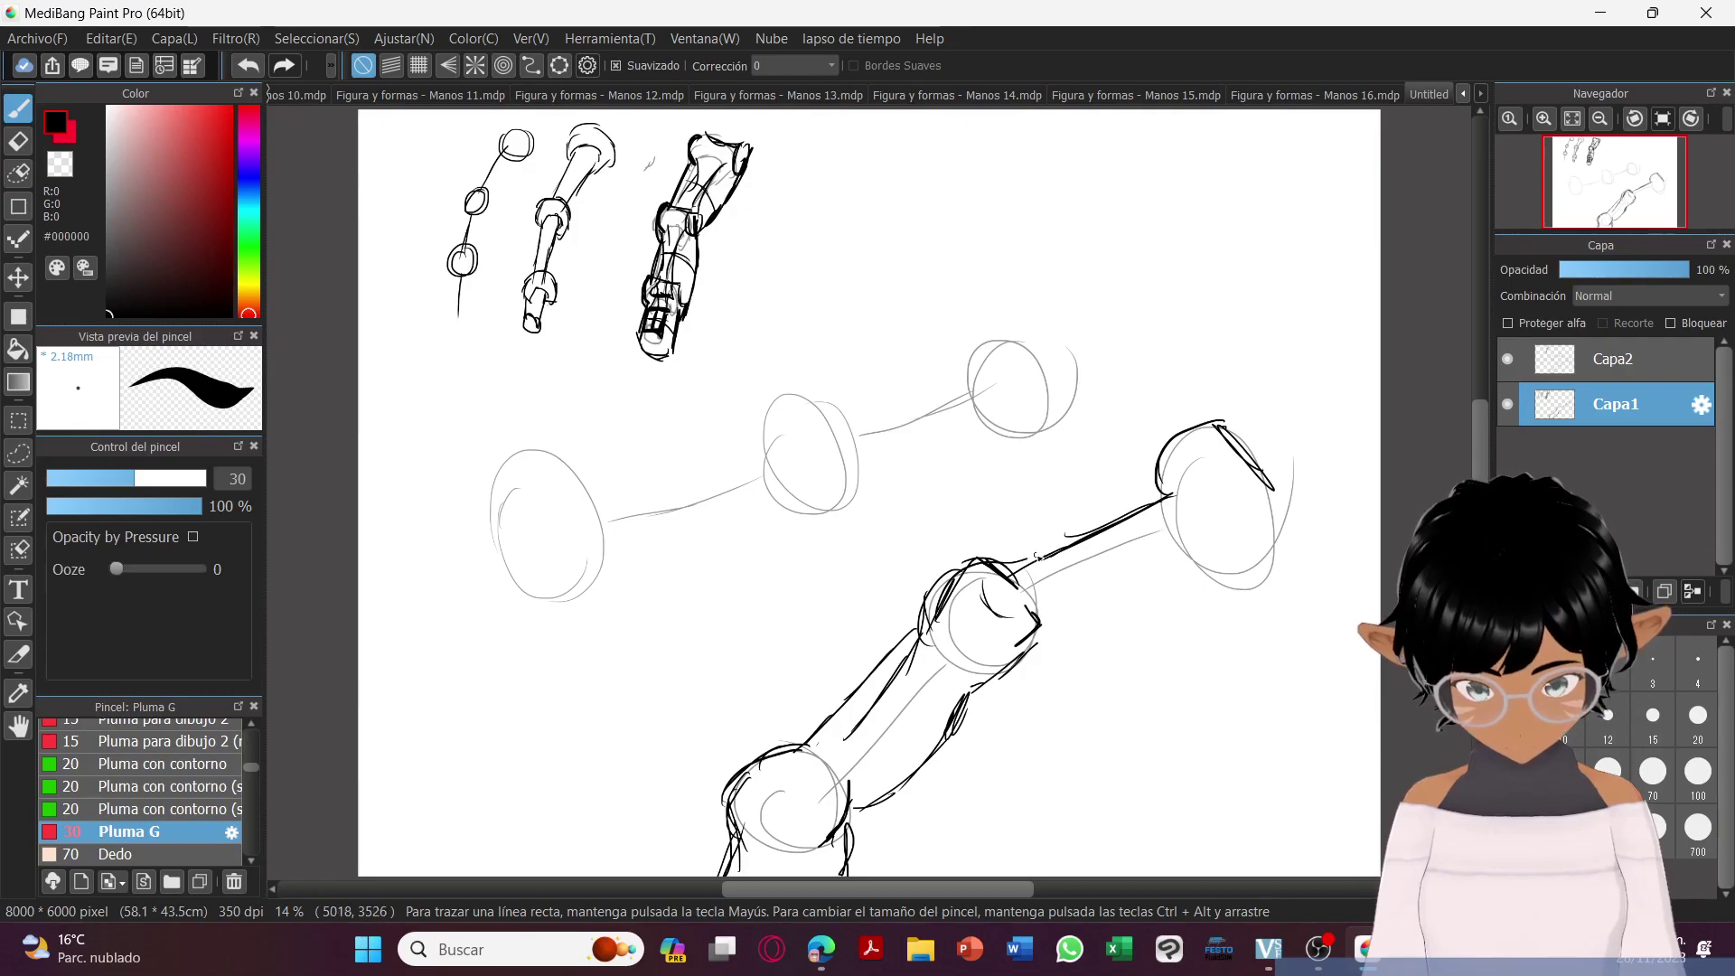
{"action": "mouse_move", "coordinate": [1005, 564]}
{"action": "left_mouse_down"}
{"action": "mouse_move", "coordinate": [1138, 497]}
{"action": "mouse_move", "coordinate": [1177, 448]}
{"action": "mouse_move", "coordinate": [1152, 493]}
{"action": "mouse_move", "coordinate": [1165, 458]}
{"action": "mouse_move", "coordinate": [1180, 475]}
{"action": "mouse_move", "coordinate": [1152, 488]}
{"action": "mouse_move", "coordinate": [1200, 459]}
{"action": "mouse_move", "coordinate": [1232, 493]}
{"action": "mouse_move", "coordinate": [1150, 559]}
{"action": "mouse_move", "coordinate": [1027, 600]}
{"action": "left_mouse_up"}
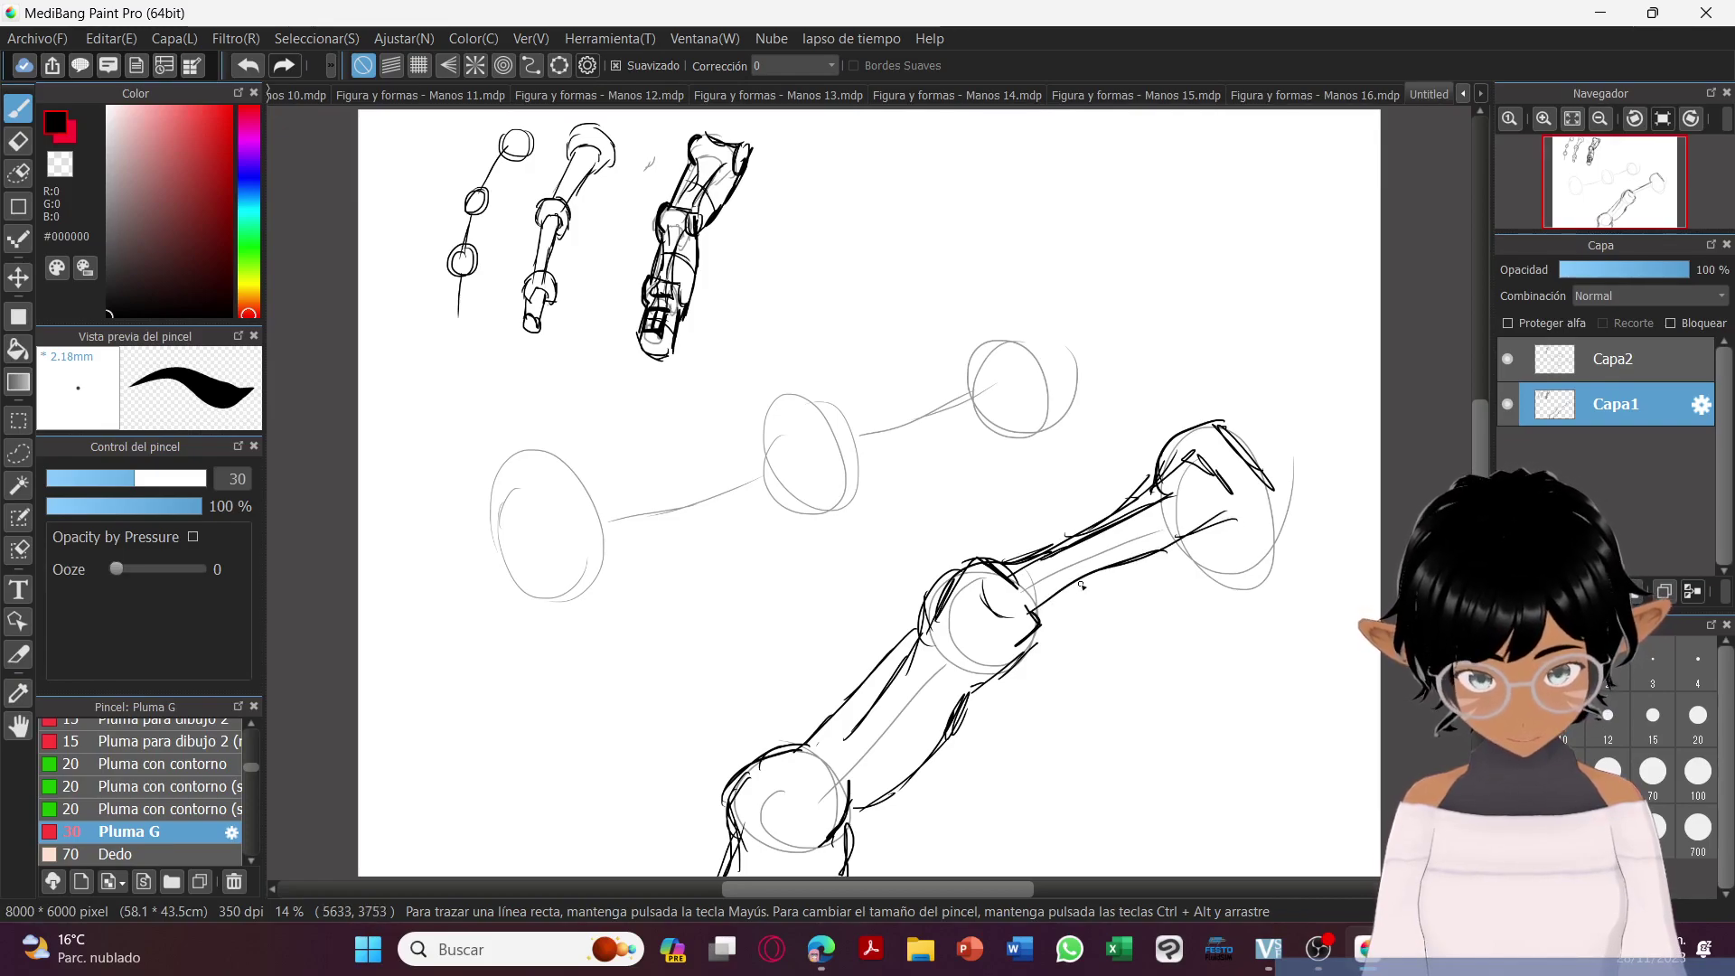
{"action": "left_click_drag", "start_coordinate": [1272, 495], "coordinate": [1249, 556]}
{"action": "mouse_move", "coordinate": [1237, 497]}
{"action": "left_mouse_down"}
{"action": "mouse_move", "coordinate": [1222, 531]}
{"action": "mouse_move", "coordinate": [1263, 589]}
{"action": "mouse_move", "coordinate": [1161, 610]}
{"action": "mouse_move", "coordinate": [1100, 652]}
{"action": "mouse_move", "coordinate": [1201, 600]}
{"action": "mouse_move", "coordinate": [1274, 594]}
{"action": "left_mouse_up"}
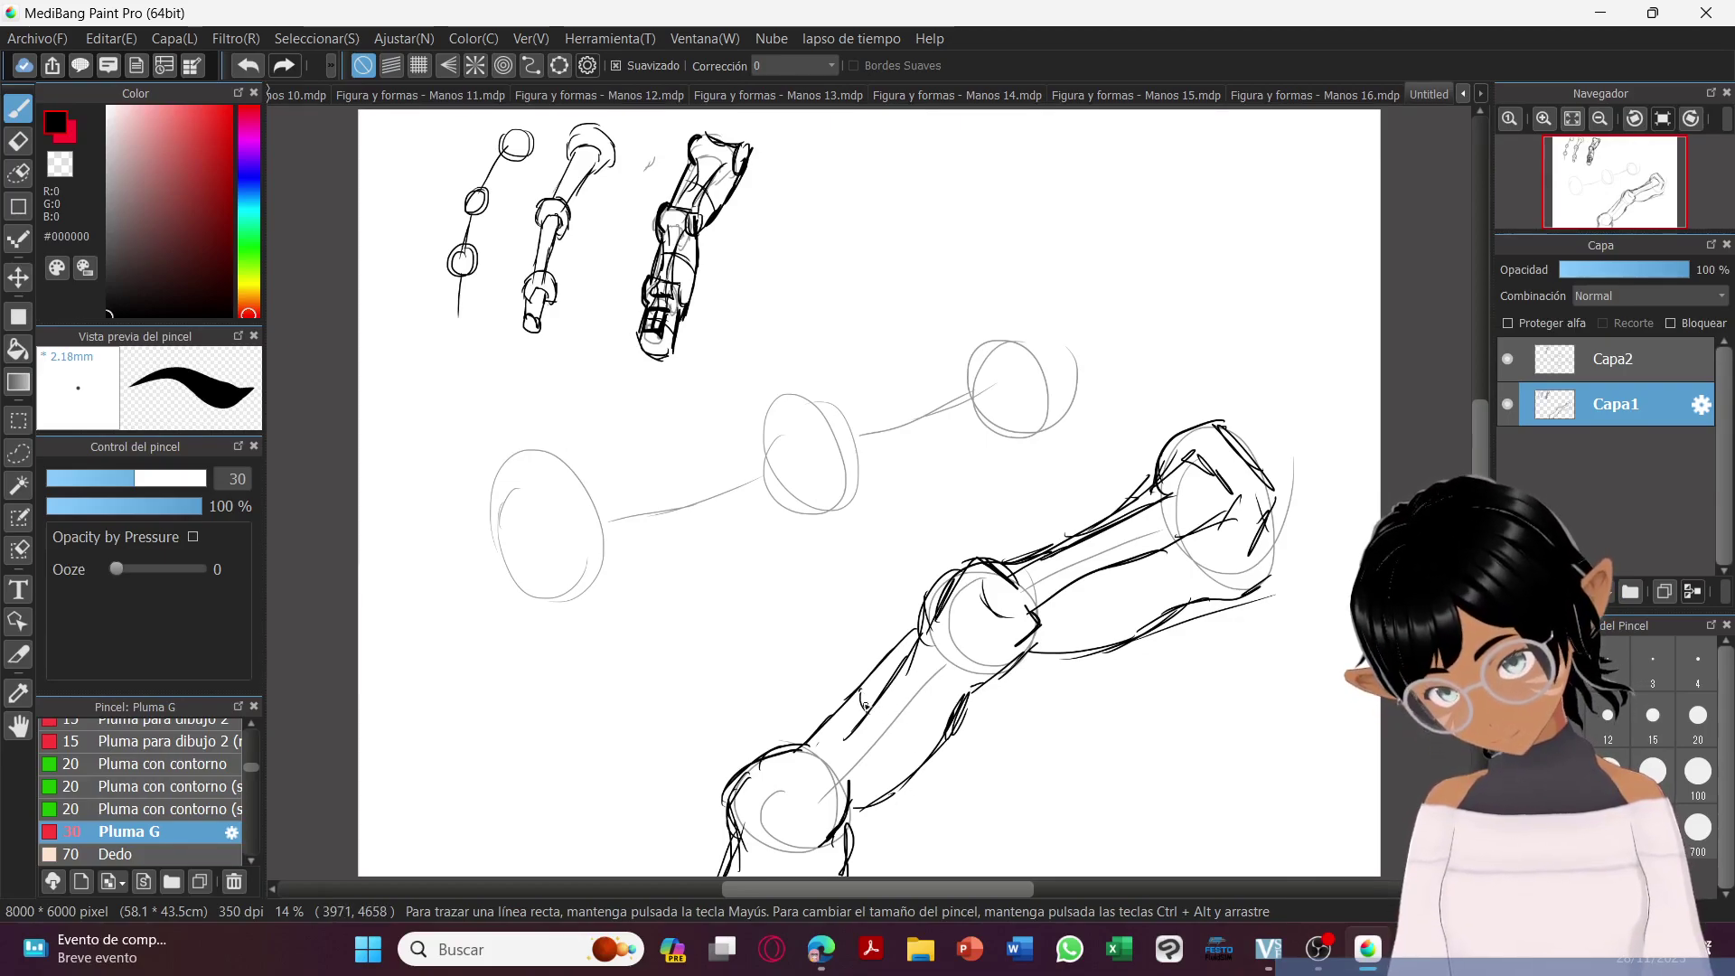
Add curved cross-contours and side-plane lines to the lower finger's segments and sketch the nail at its tip.
{"action": "left_click_drag", "start_coordinate": [894, 726], "coordinate": [910, 732]}
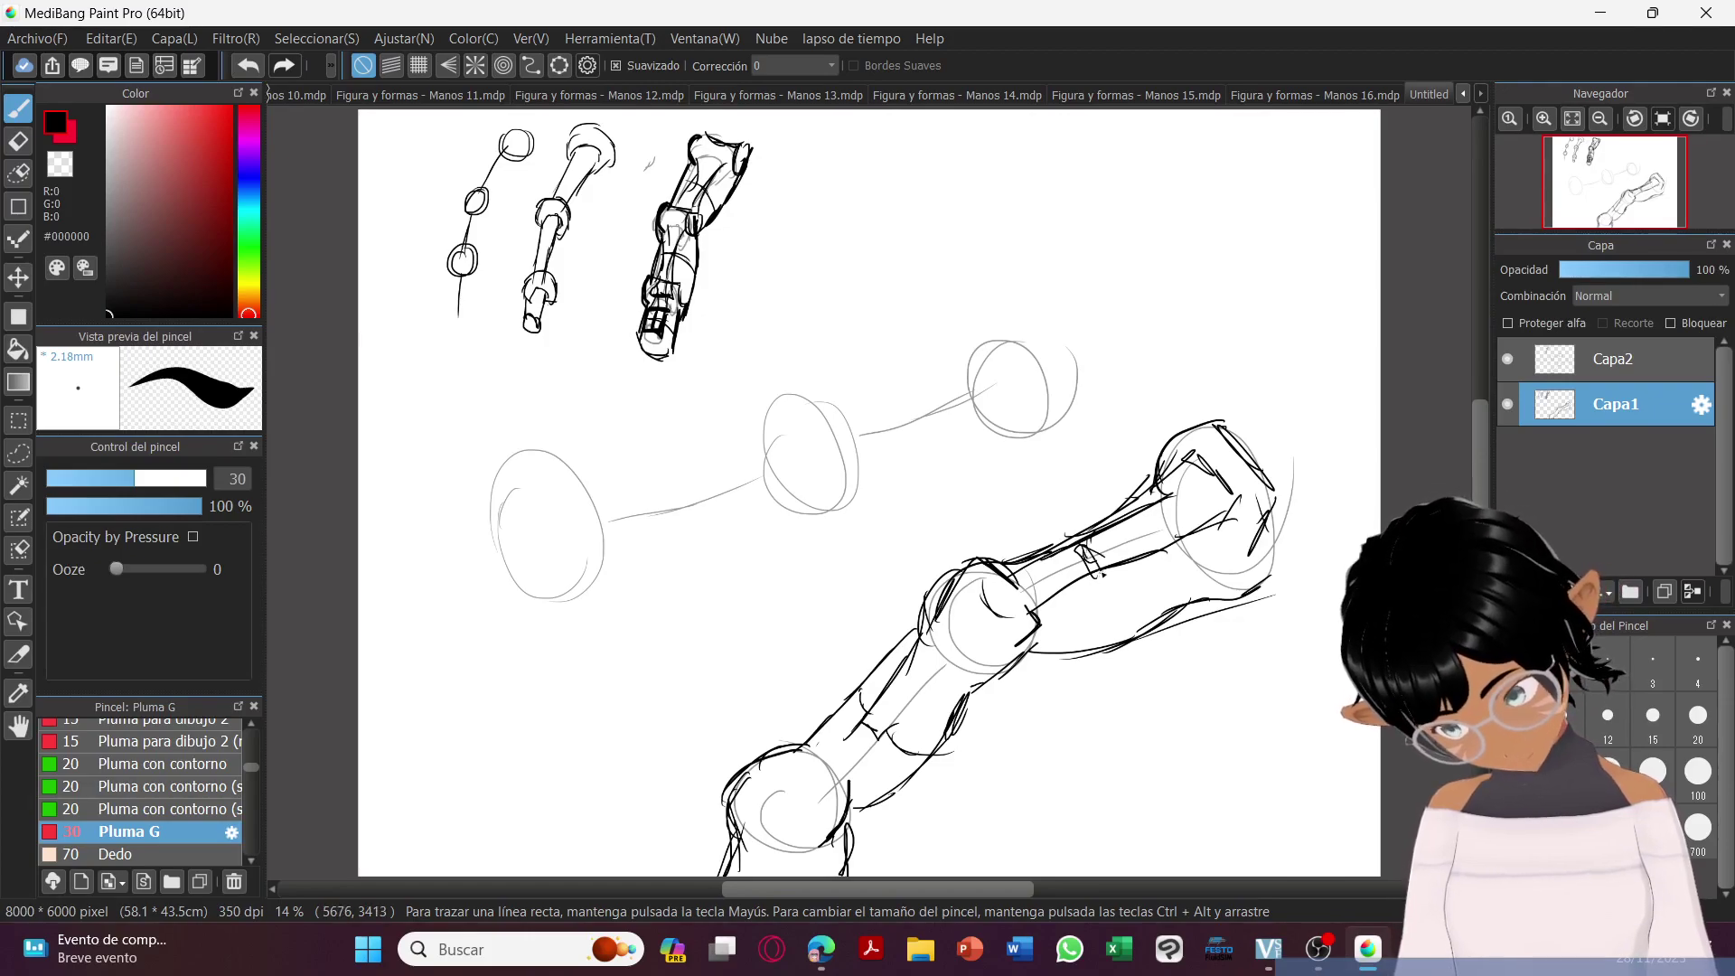
{"action": "left_click_drag", "start_coordinate": [1117, 638], "coordinate": [1106, 569]}
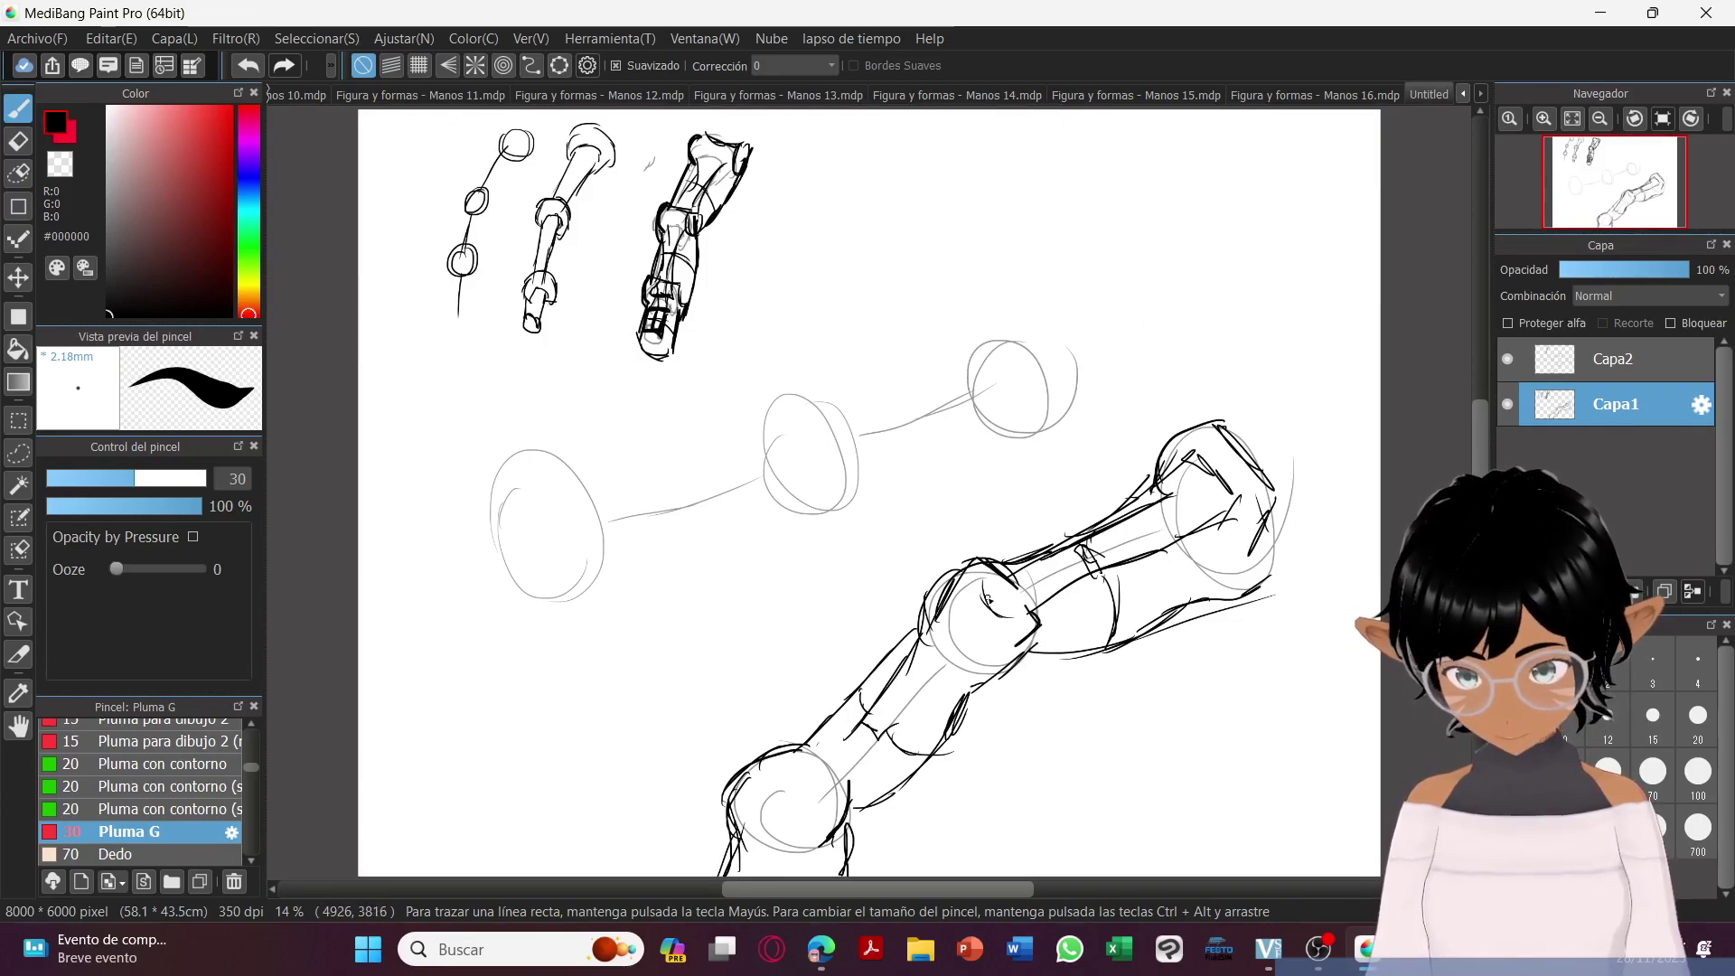
{"action": "mouse_move", "coordinate": [981, 649]}
{"action": "left_mouse_down"}
{"action": "mouse_move", "coordinate": [900, 740]}
{"action": "mouse_move", "coordinate": [835, 733]}
{"action": "mouse_move", "coordinate": [819, 813]}
{"action": "mouse_move", "coordinate": [788, 840]}
{"action": "left_mouse_up"}
{"action": "mouse_move", "coordinate": [786, 775]}
{"action": "left_mouse_down"}
{"action": "mouse_move", "coordinate": [792, 819]}
{"action": "mouse_move", "coordinate": [746, 797]}
{"action": "mouse_move", "coordinate": [822, 839]}
{"action": "mouse_move", "coordinate": [756, 824]}
{"action": "mouse_move", "coordinate": [768, 855]}
{"action": "mouse_move", "coordinate": [801, 867]}
{"action": "mouse_move", "coordinate": [761, 851]}
{"action": "mouse_move", "coordinate": [748, 883]}
{"action": "mouse_move", "coordinate": [783, 852]}
{"action": "mouse_move", "coordinate": [813, 875]}
{"action": "left_mouse_up"}
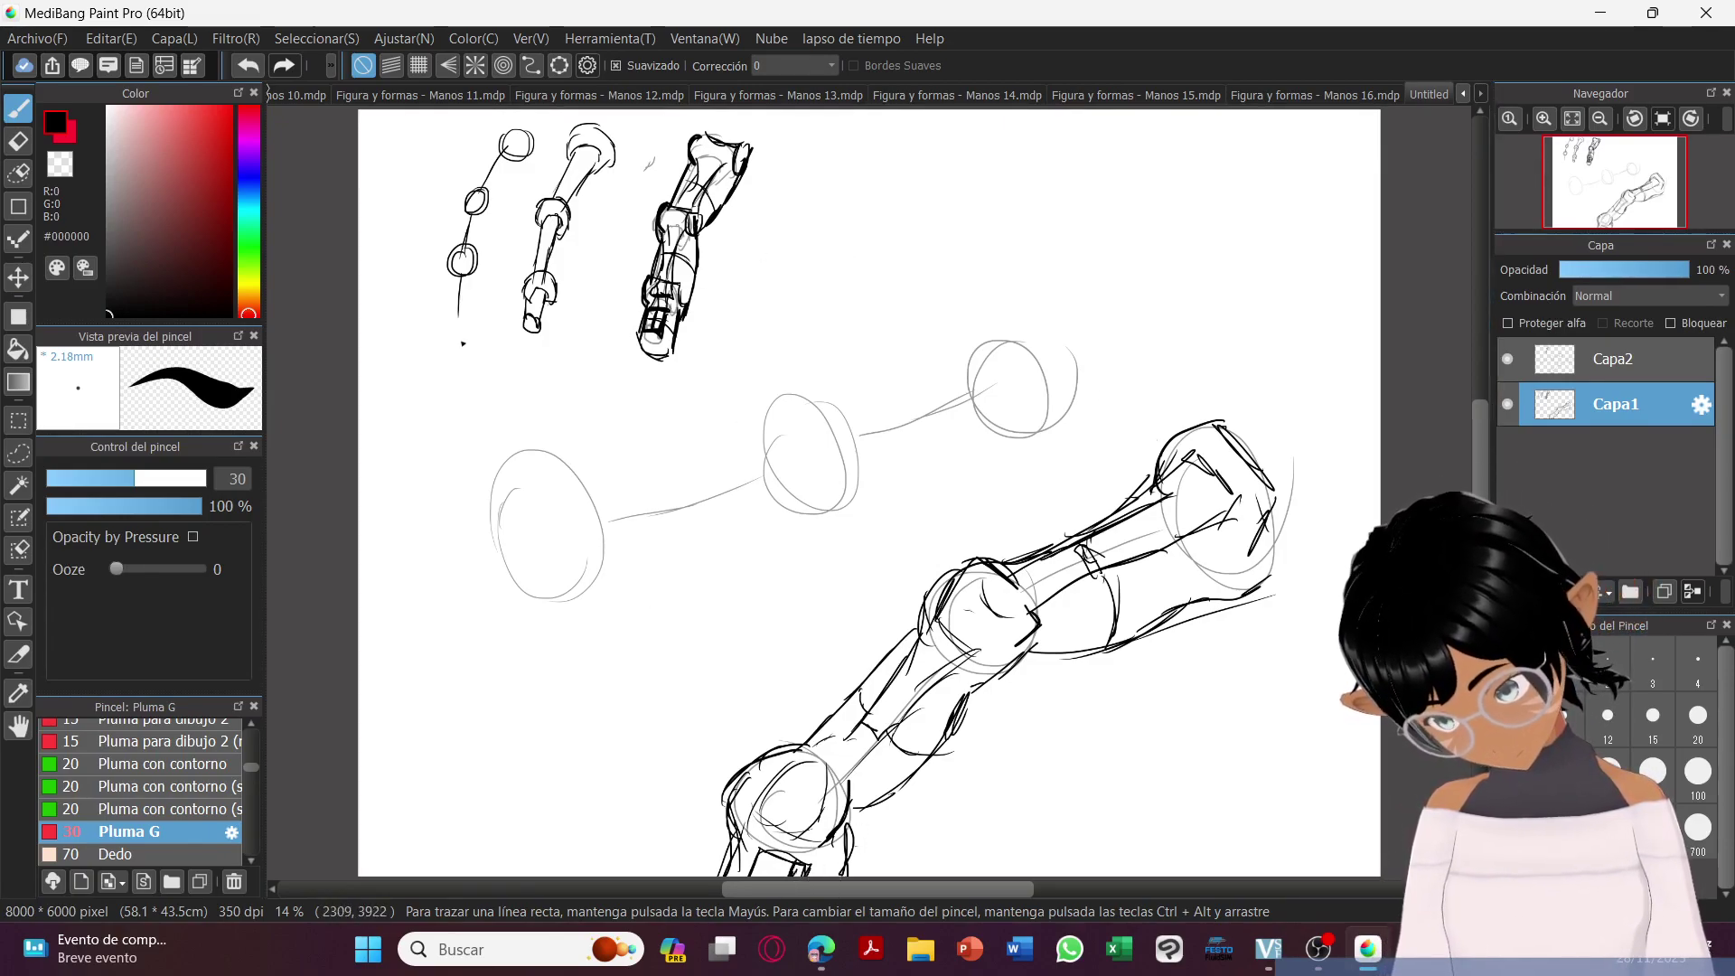
{"action": "key", "text": "e"}
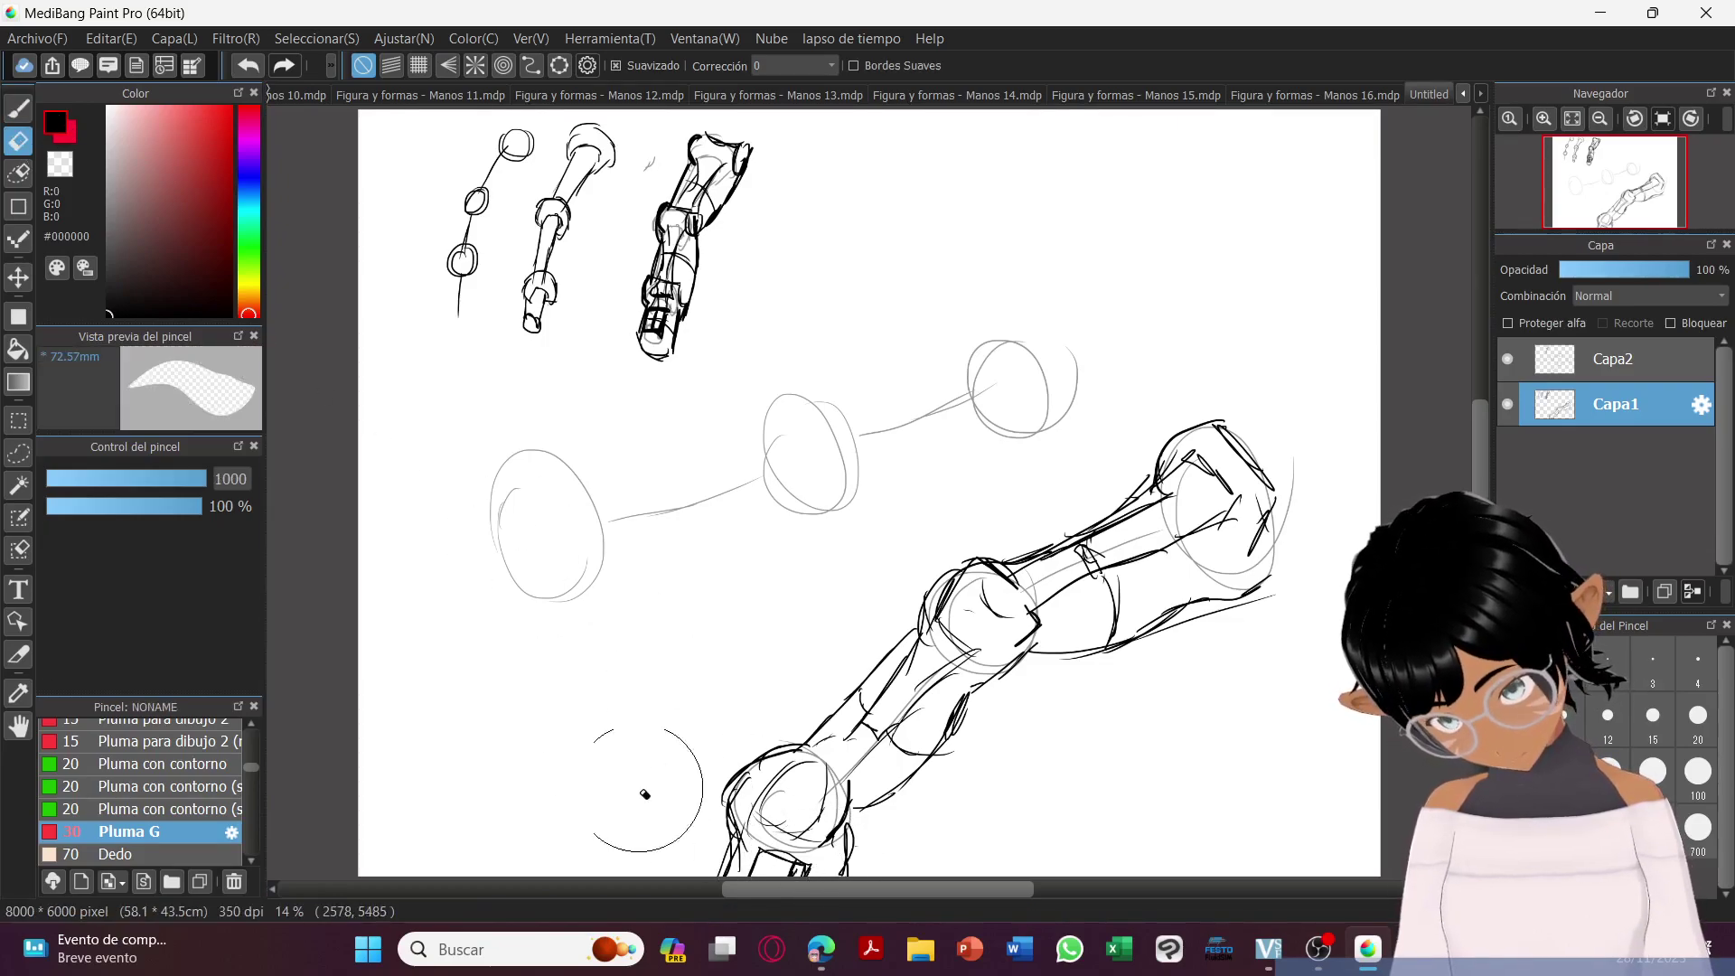
{"action": "left_click", "coordinate": [109, 479]}
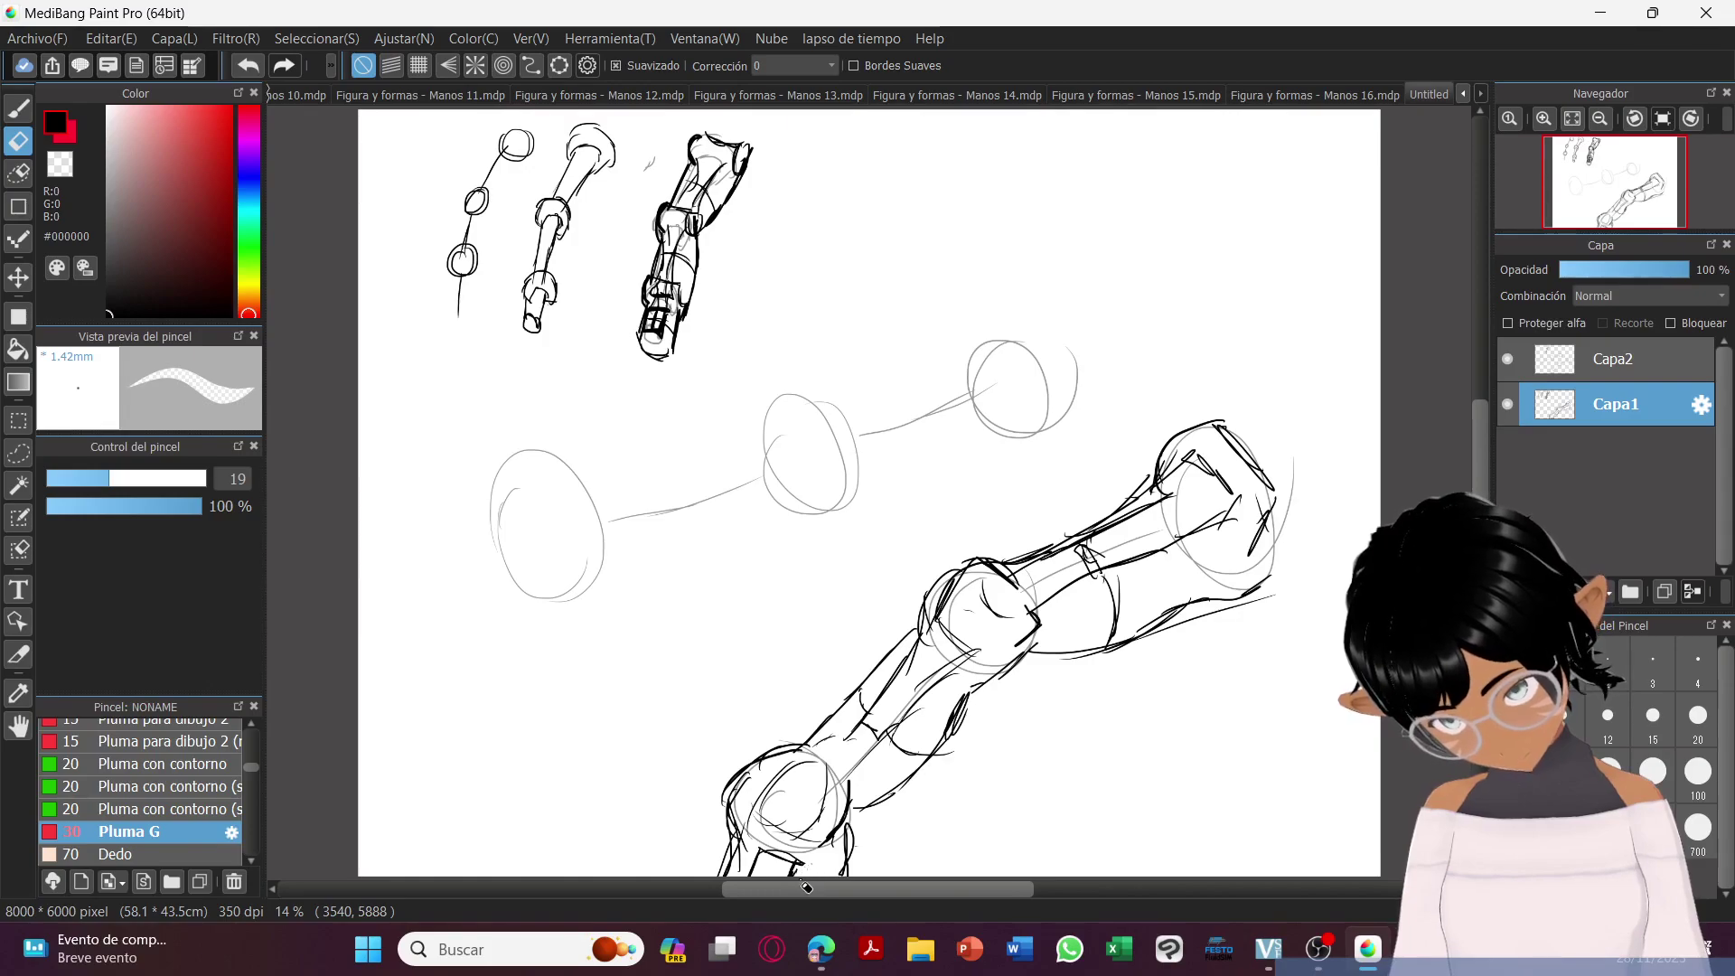
{"action": "key", "text": "b"}
{"action": "mouse_move", "coordinate": [757, 847]}
{"action": "left_mouse_down"}
{"action": "mouse_move", "coordinate": [733, 885]}
{"action": "mouse_move", "coordinate": [781, 863]}
{"action": "left_mouse_up"}
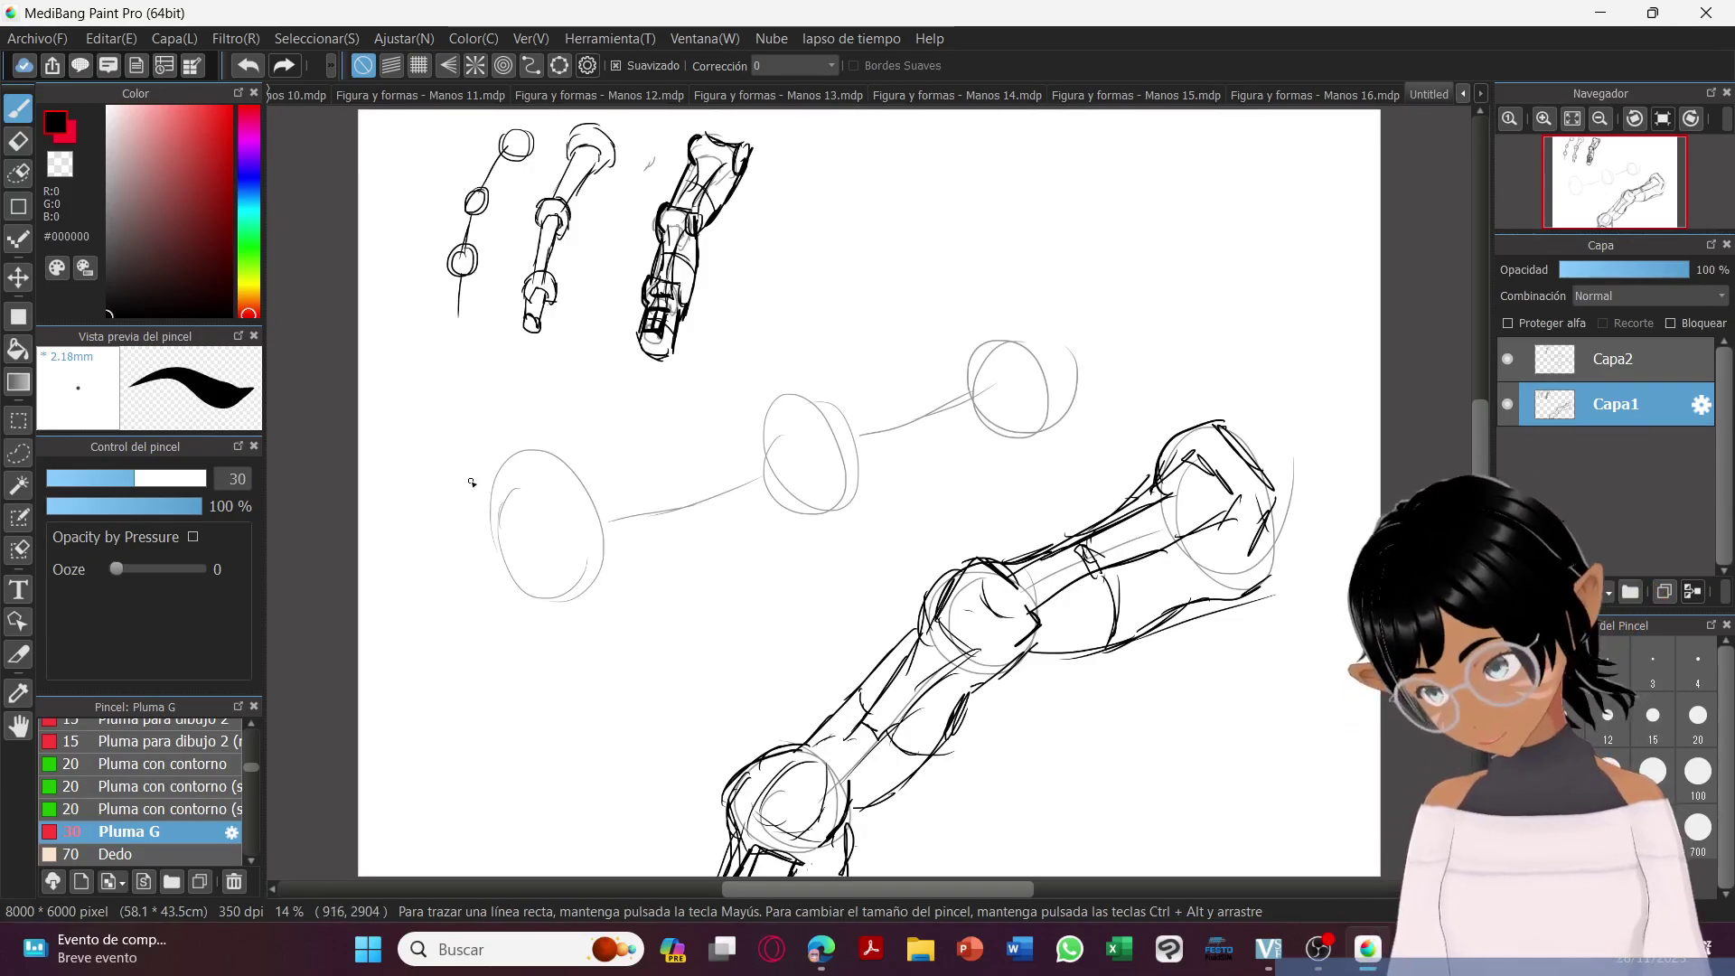
Draw the upper finger's top contour over its guide from the tip to the base, with angular peaks at the three joints.
{"action": "mouse_move", "coordinate": [409, 499]}
{"action": "left_mouse_down"}
{"action": "mouse_move", "coordinate": [510, 486]}
{"action": "mouse_move", "coordinate": [487, 491]}
{"action": "mouse_move", "coordinate": [511, 456]}
{"action": "mouse_move", "coordinate": [488, 476]}
{"action": "mouse_move", "coordinate": [543, 448]}
{"action": "mouse_move", "coordinate": [609, 507]}
{"action": "left_mouse_up"}
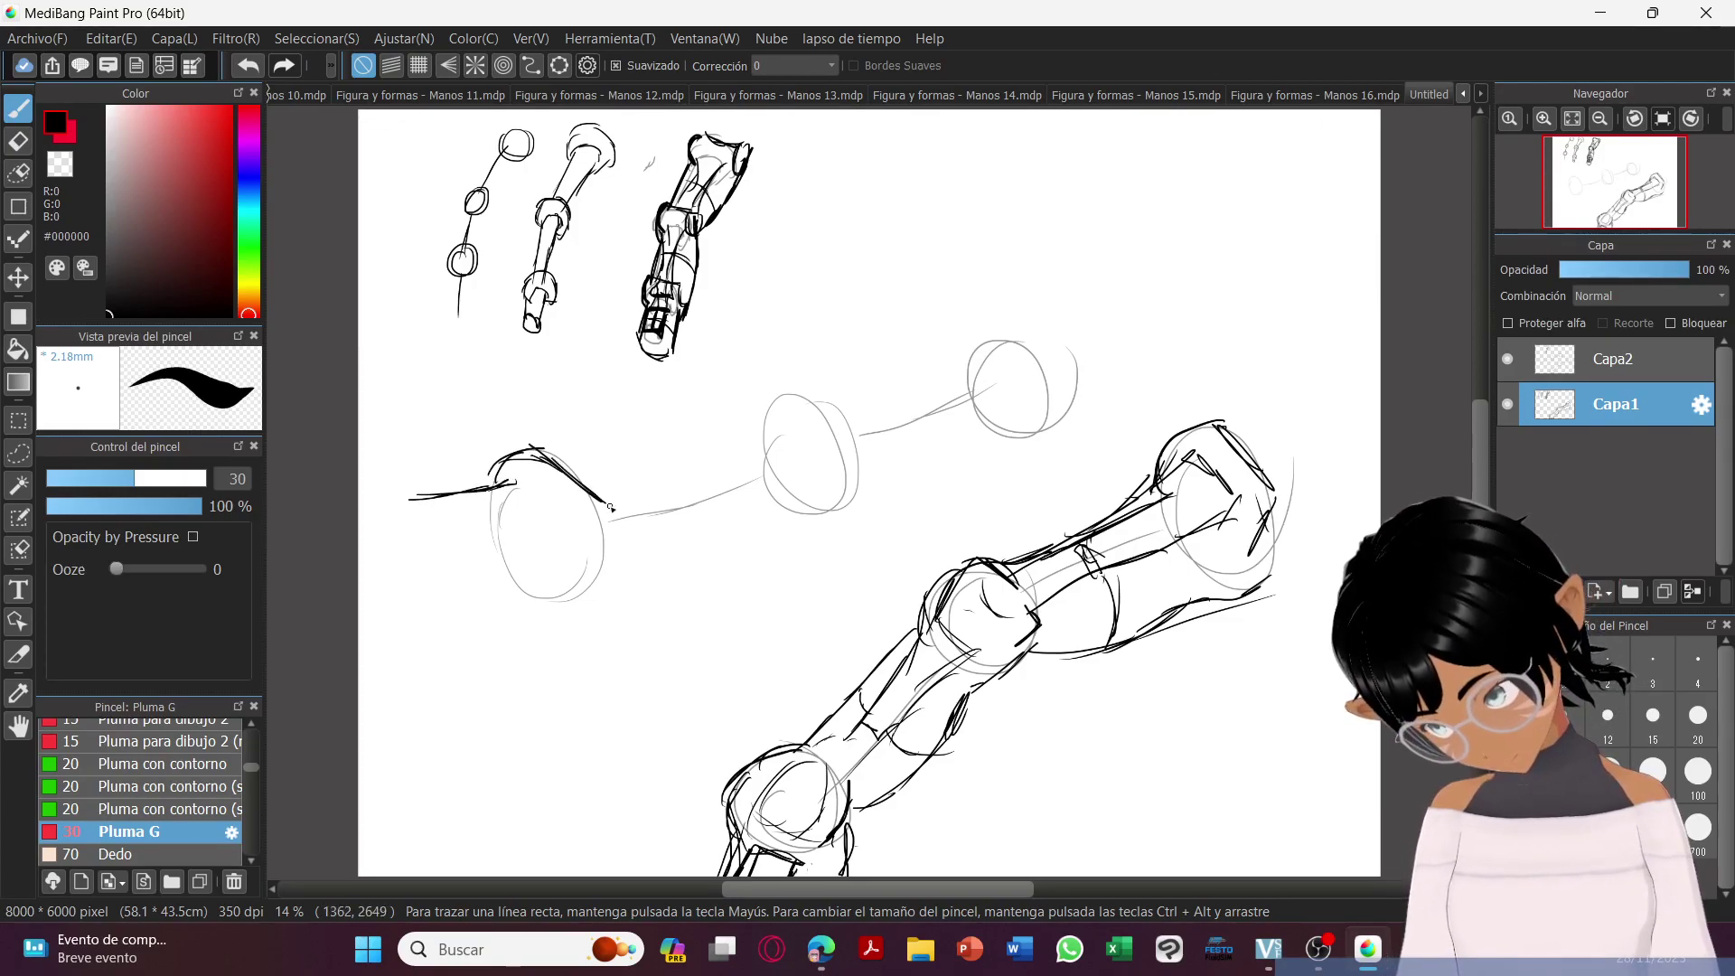
{"action": "mouse_move", "coordinate": [489, 484]}
{"action": "left_mouse_down"}
{"action": "mouse_move", "coordinate": [735, 449]}
{"action": "mouse_move", "coordinate": [770, 428]}
{"action": "mouse_move", "coordinate": [753, 413]}
{"action": "mouse_move", "coordinate": [738, 432]}
{"action": "mouse_move", "coordinate": [771, 387]}
{"action": "mouse_move", "coordinate": [805, 391]}
{"action": "mouse_move", "coordinate": [764, 399]}
{"action": "mouse_move", "coordinate": [813, 387]}
{"action": "mouse_move", "coordinate": [912, 465]}
{"action": "left_mouse_up"}
{"action": "mouse_move", "coordinate": [849, 398]}
{"action": "left_mouse_down"}
{"action": "mouse_move", "coordinate": [903, 394]}
{"action": "mouse_move", "coordinate": [1000, 339]}
{"action": "mouse_move", "coordinate": [1088, 380]}
{"action": "mouse_move", "coordinate": [1068, 365]}
{"action": "left_mouse_up"}
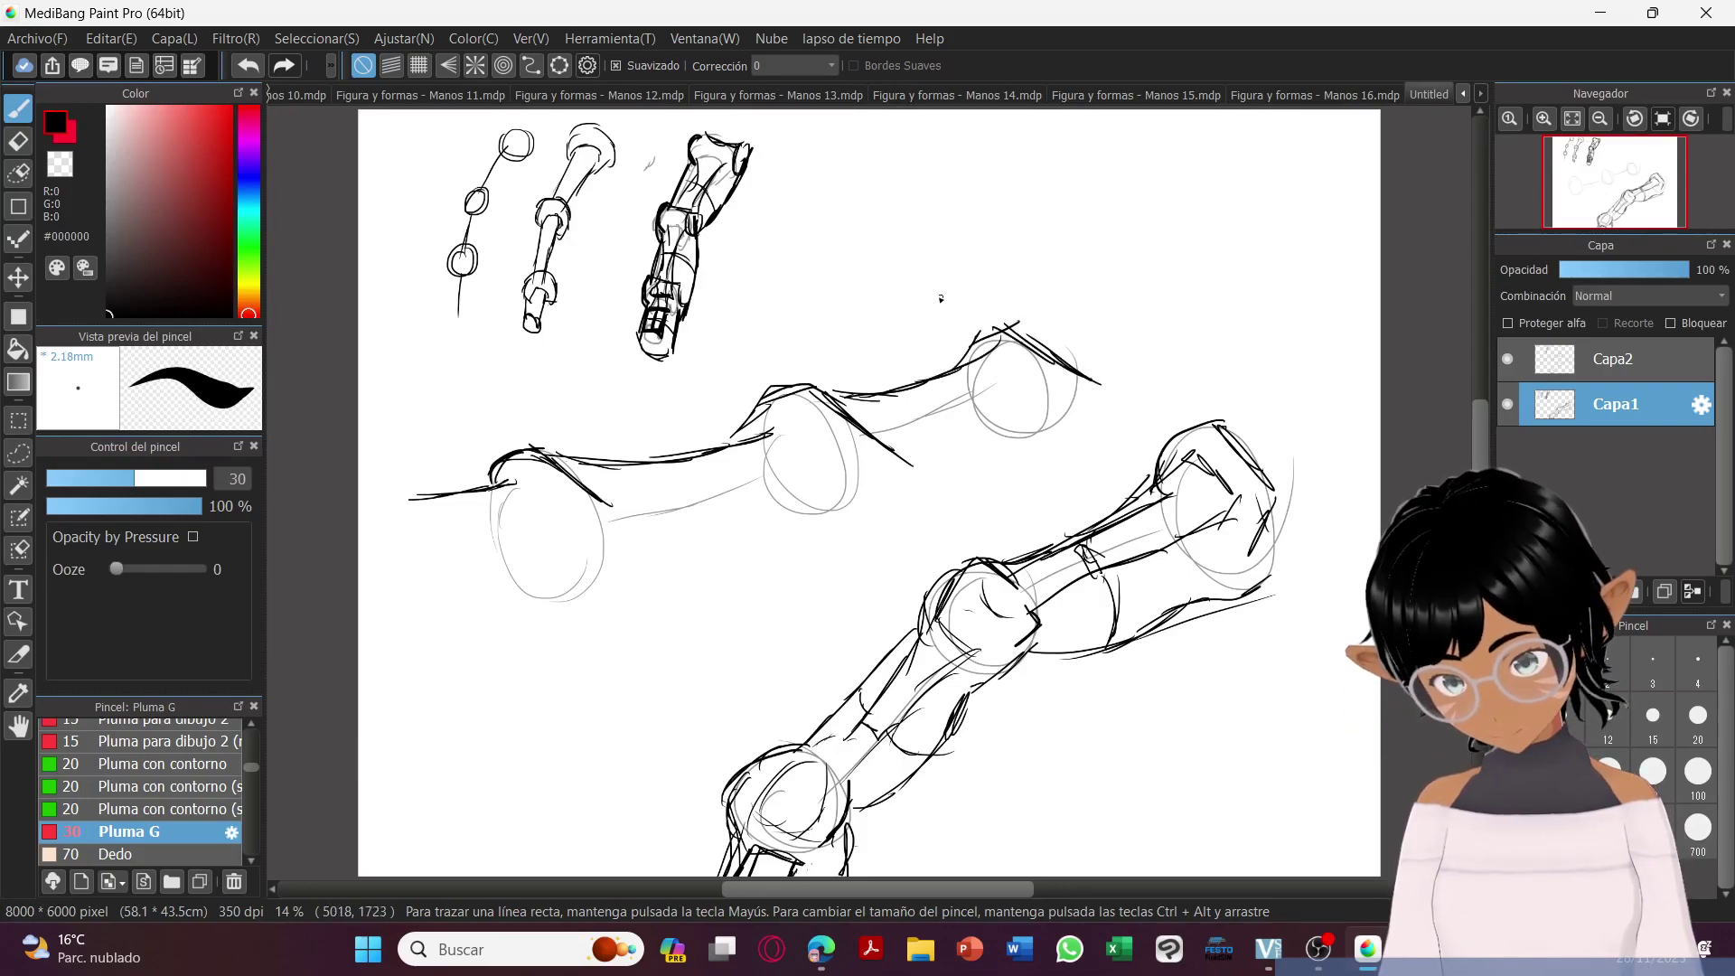
Trim the overshooting line ends at the upper finger's middle and base knuckles with the eraser at size 405.
{"action": "left_click", "coordinate": [18, 140]}
{"action": "left_click_drag", "start_coordinate": [174, 478], "coordinate": [210, 479]}
{"action": "left_click", "coordinate": [897, 452]}
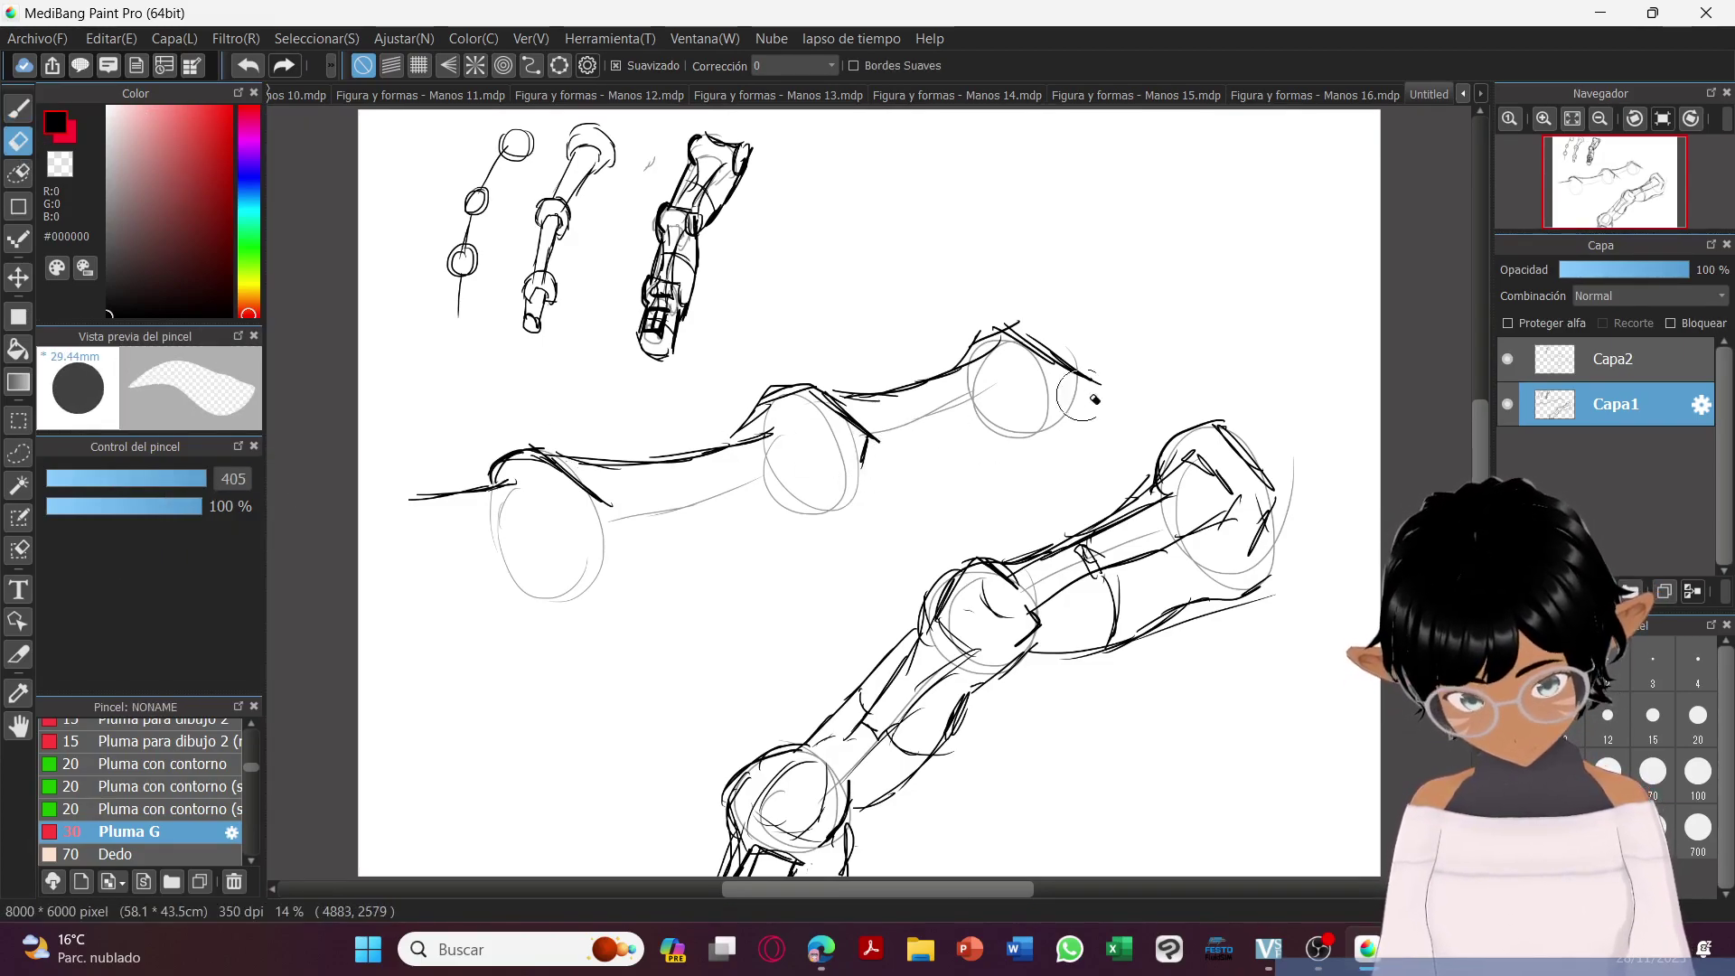
{"action": "left_click", "coordinate": [1101, 385]}
{"action": "left_click", "coordinate": [18, 107]}
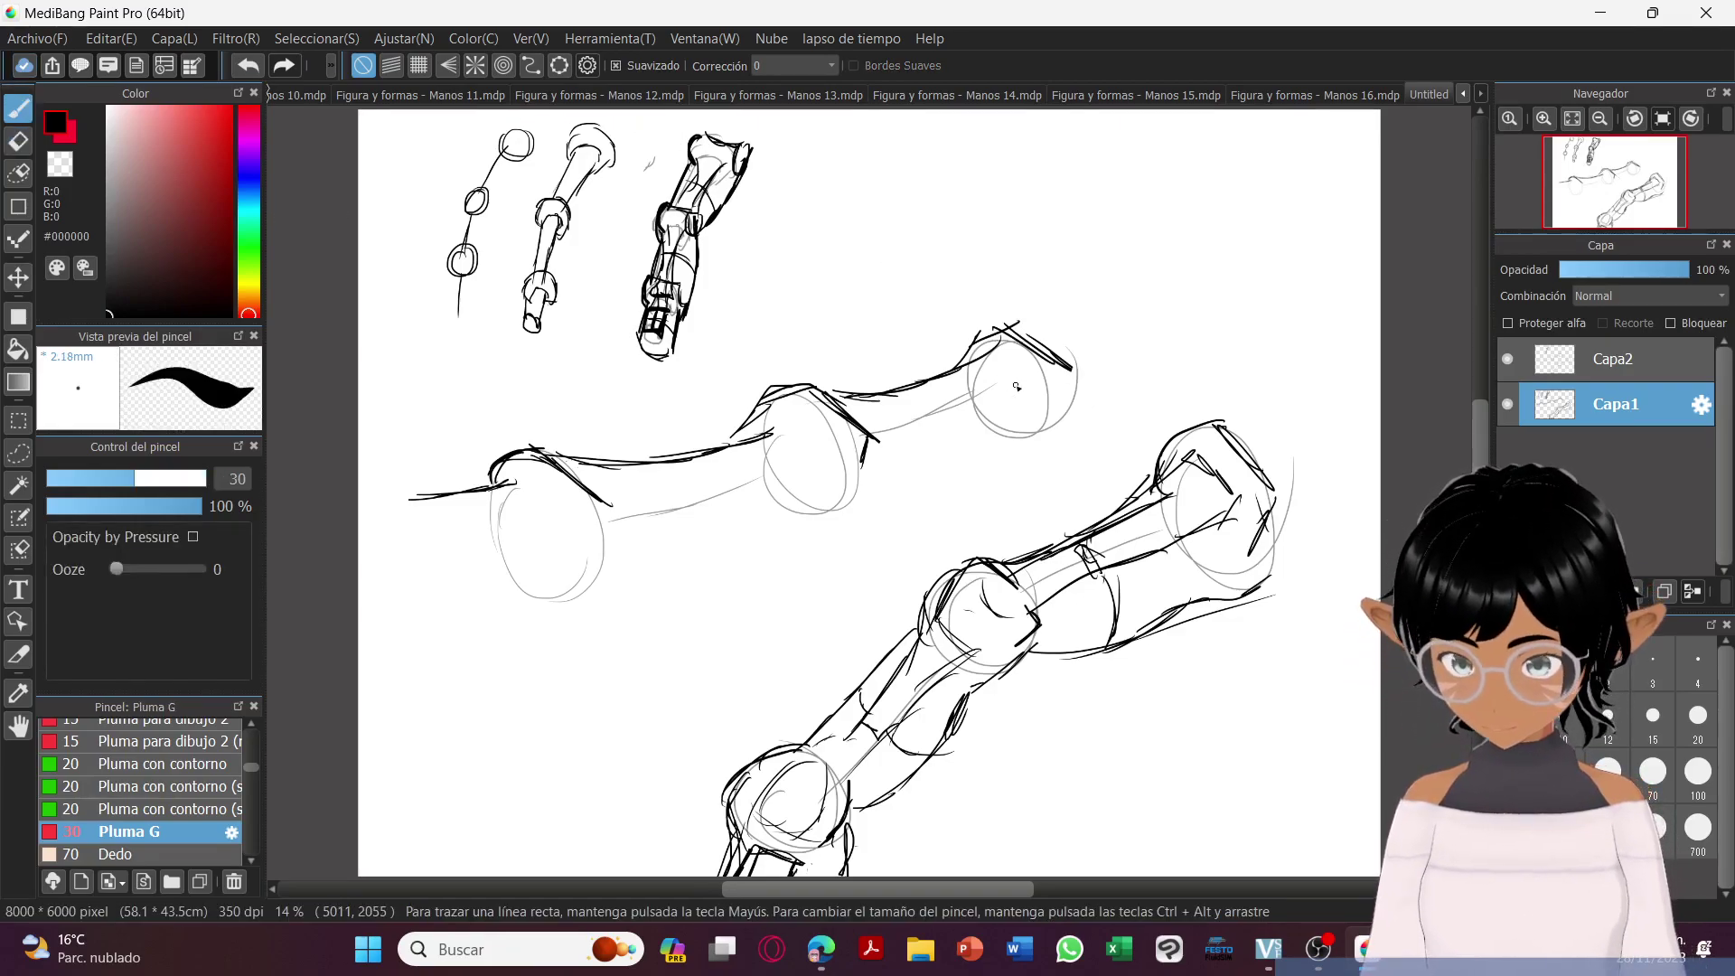
Mark crossed circles on the upper finger's base and middle knuckles and draw the side-plane lines along the two segments.
{"action": "left_click_drag", "start_coordinate": [1049, 404], "coordinate": [1046, 392]}
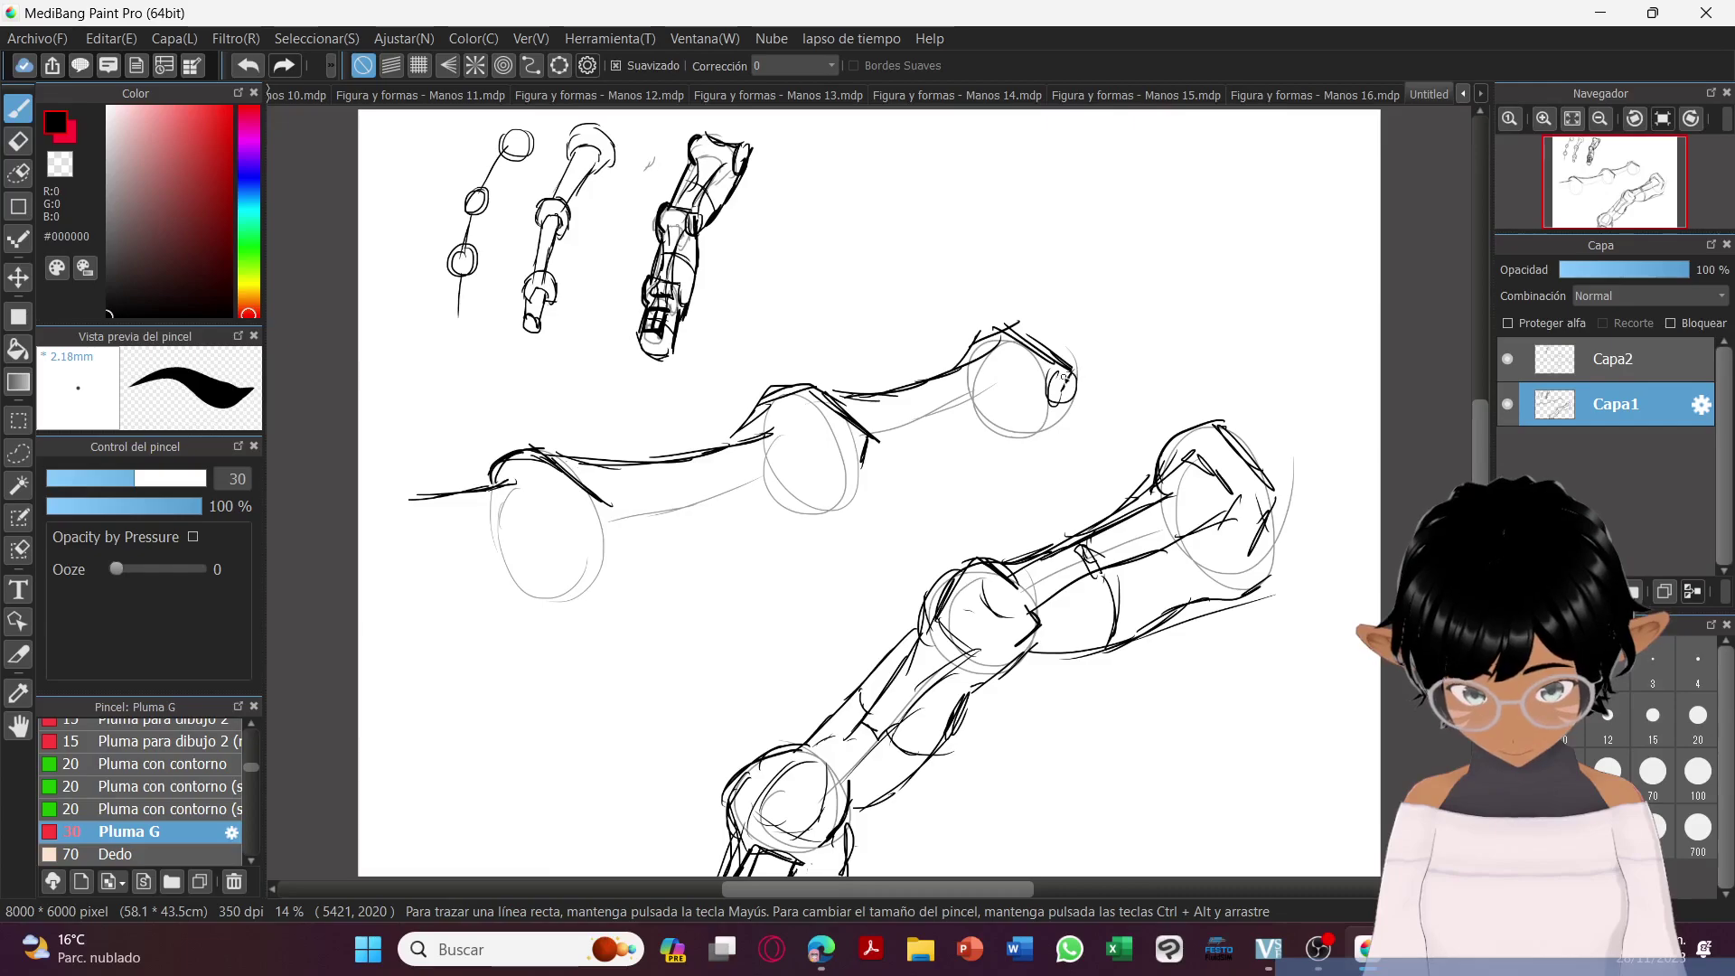
{"action": "mouse_move", "coordinate": [853, 442]}
{"action": "left_mouse_down"}
{"action": "mouse_move", "coordinate": [872, 440]}
{"action": "mouse_move", "coordinate": [837, 443]}
{"action": "left_mouse_up"}
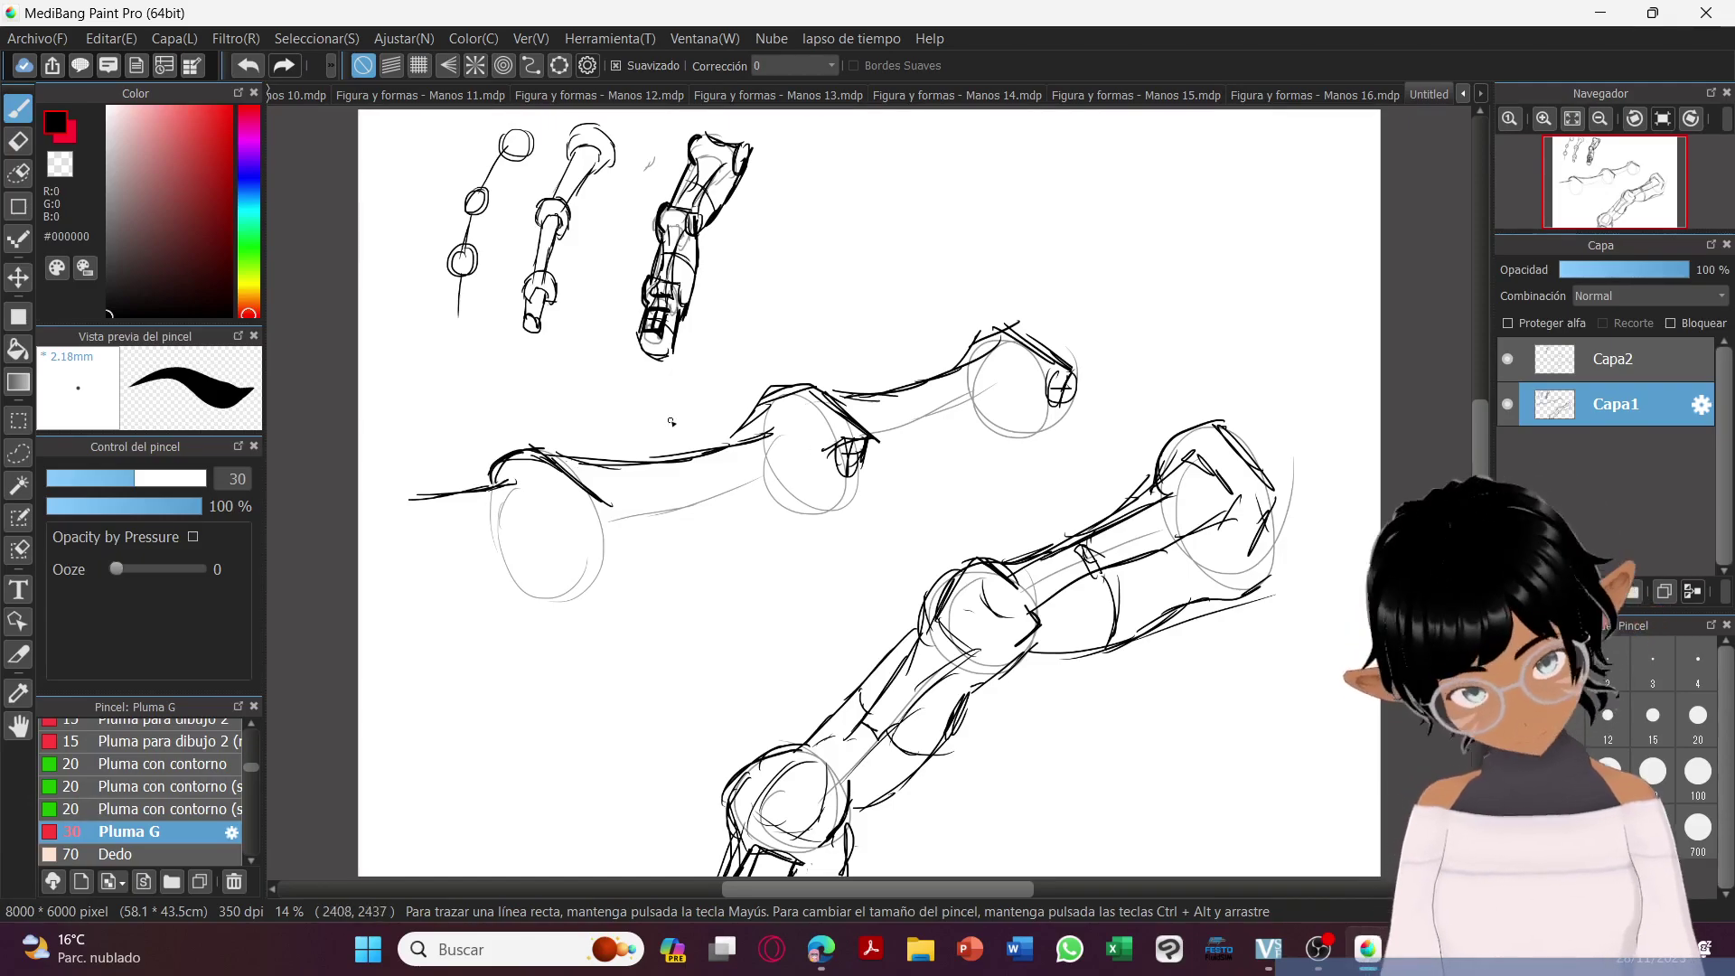
{"action": "left_click_drag", "start_coordinate": [630, 493], "coordinate": [773, 466]}
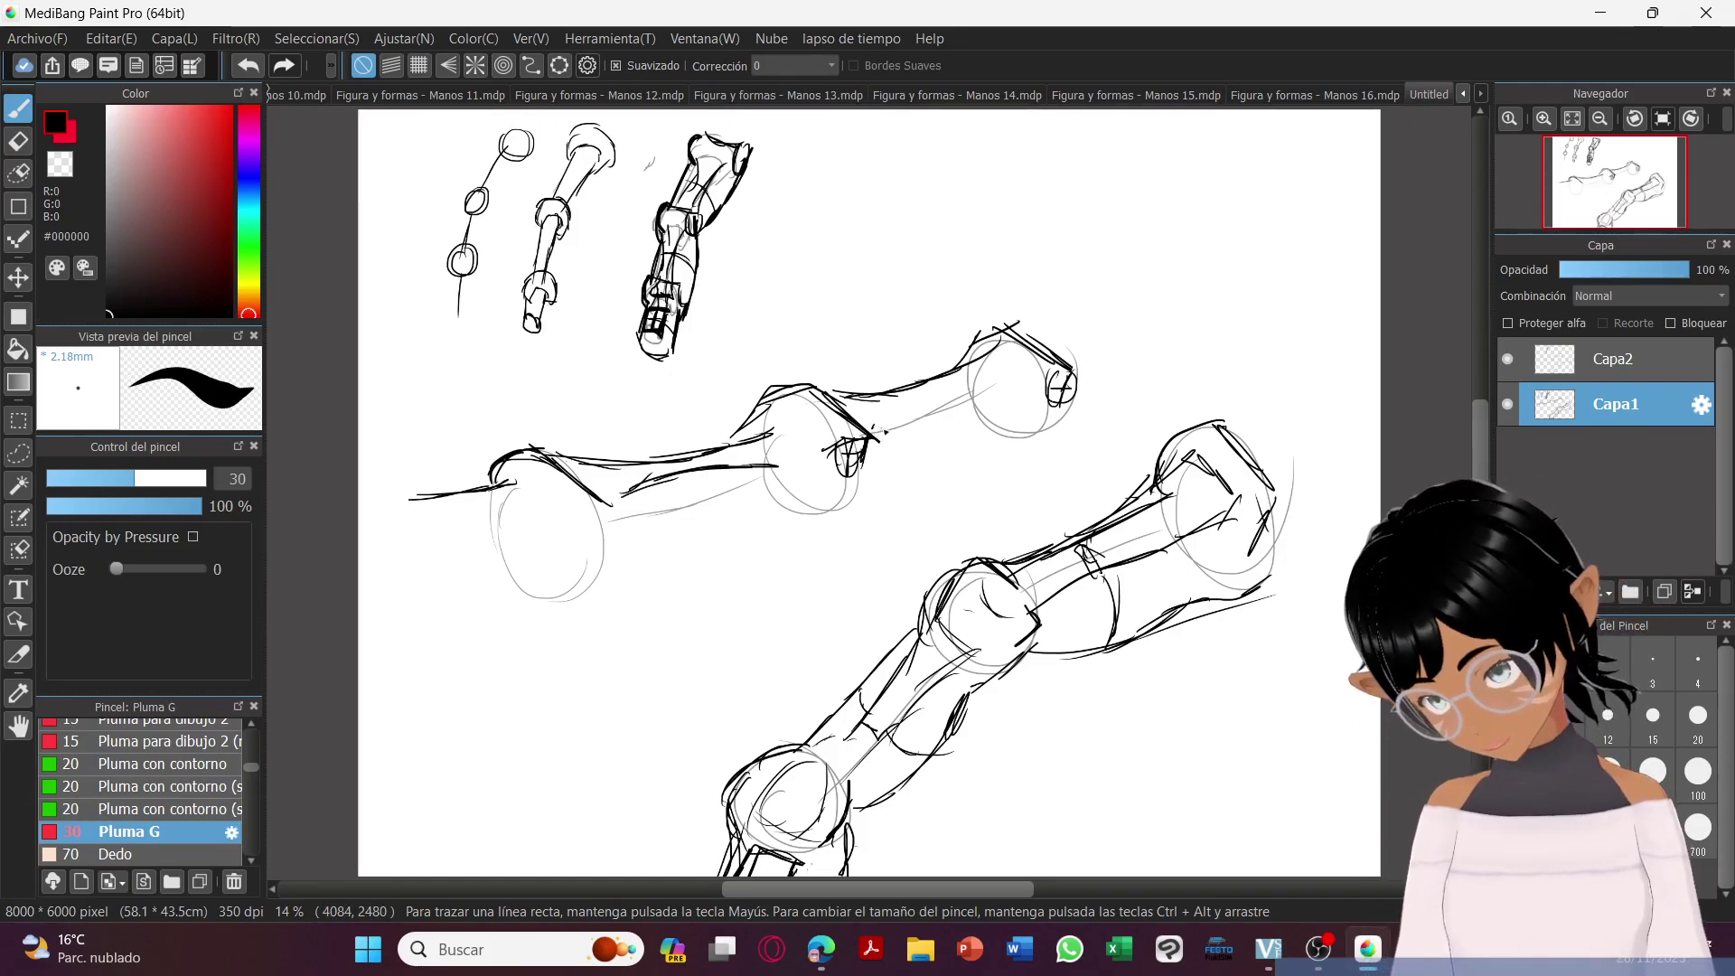
{"action": "left_click_drag", "start_coordinate": [917, 403], "coordinate": [1037, 373]}
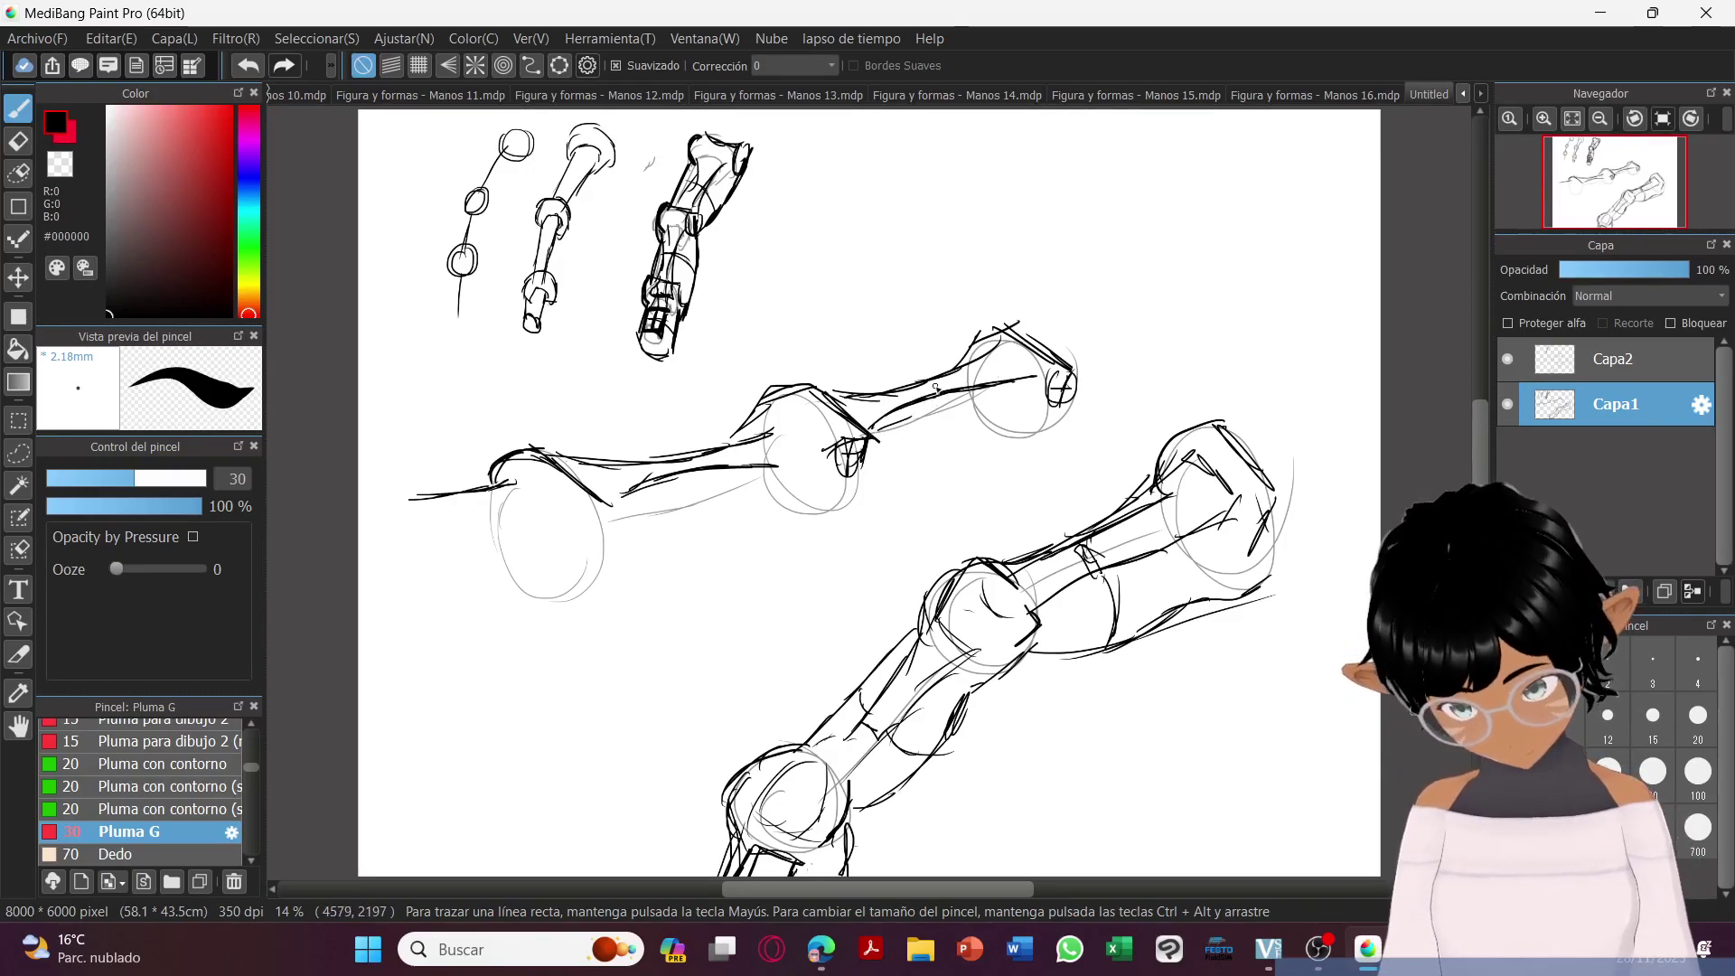
Add curved cross-contours to the upper finger's two longer segments and a crossed circle on the joint nearest the tip.
{"action": "left_click_drag", "start_coordinate": [947, 395], "coordinate": [953, 412]}
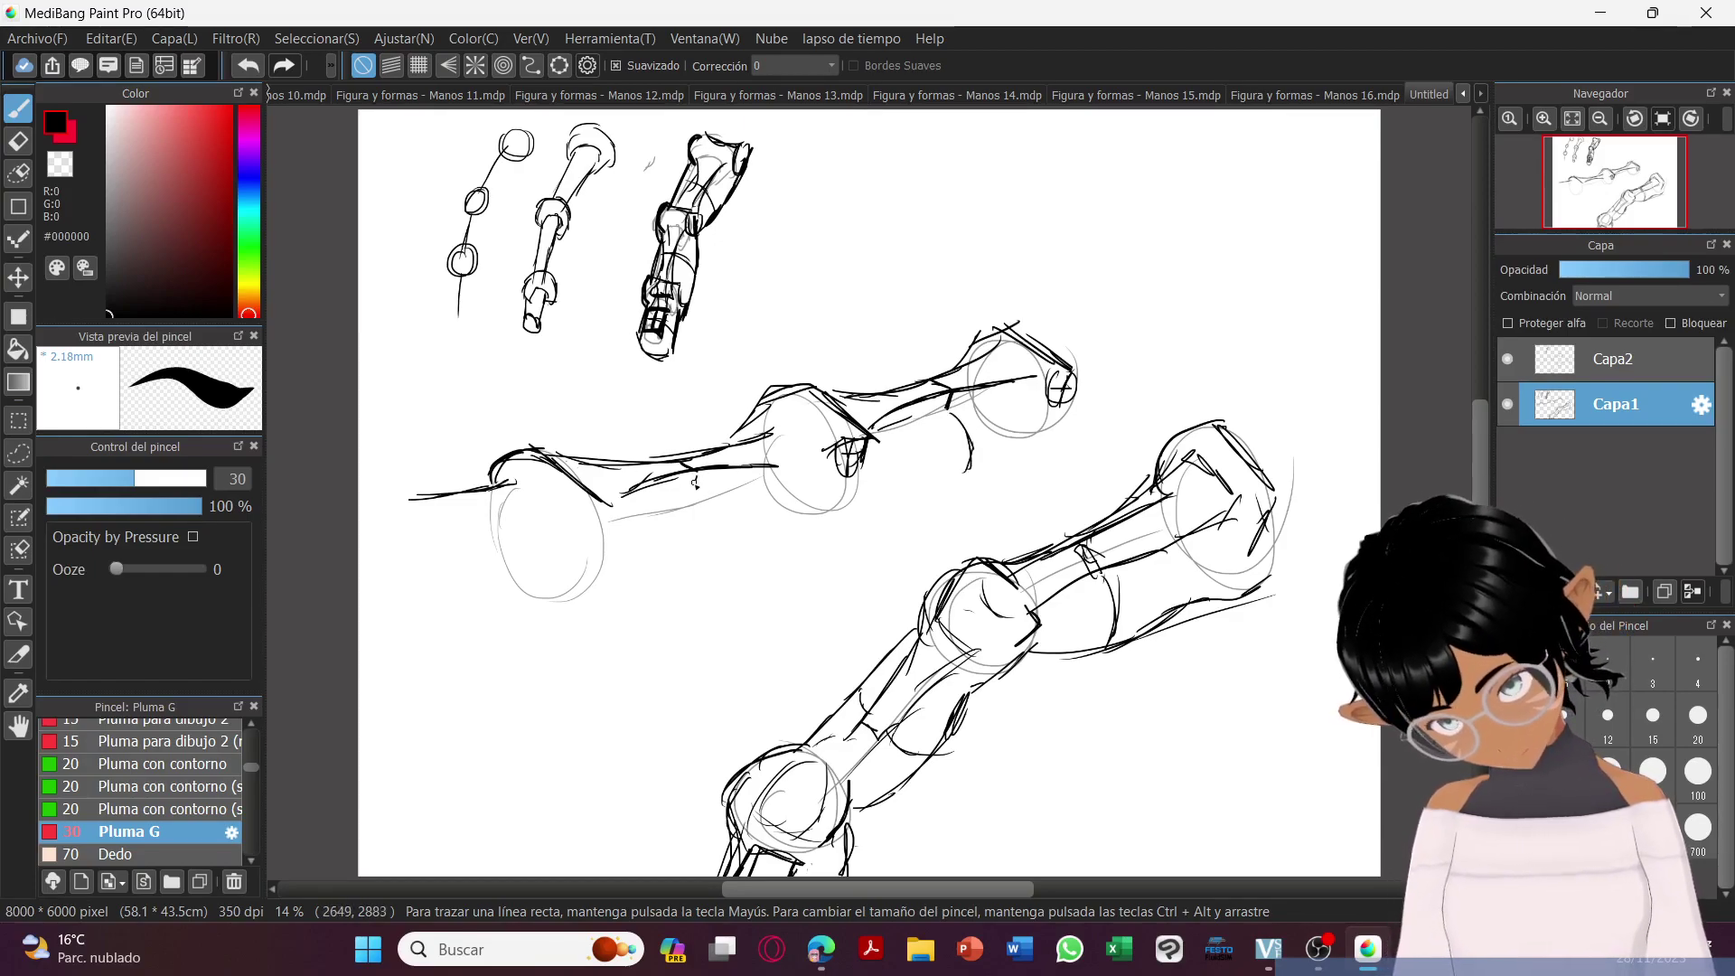
{"action": "left_click_drag", "start_coordinate": [695, 492], "coordinate": [709, 544]}
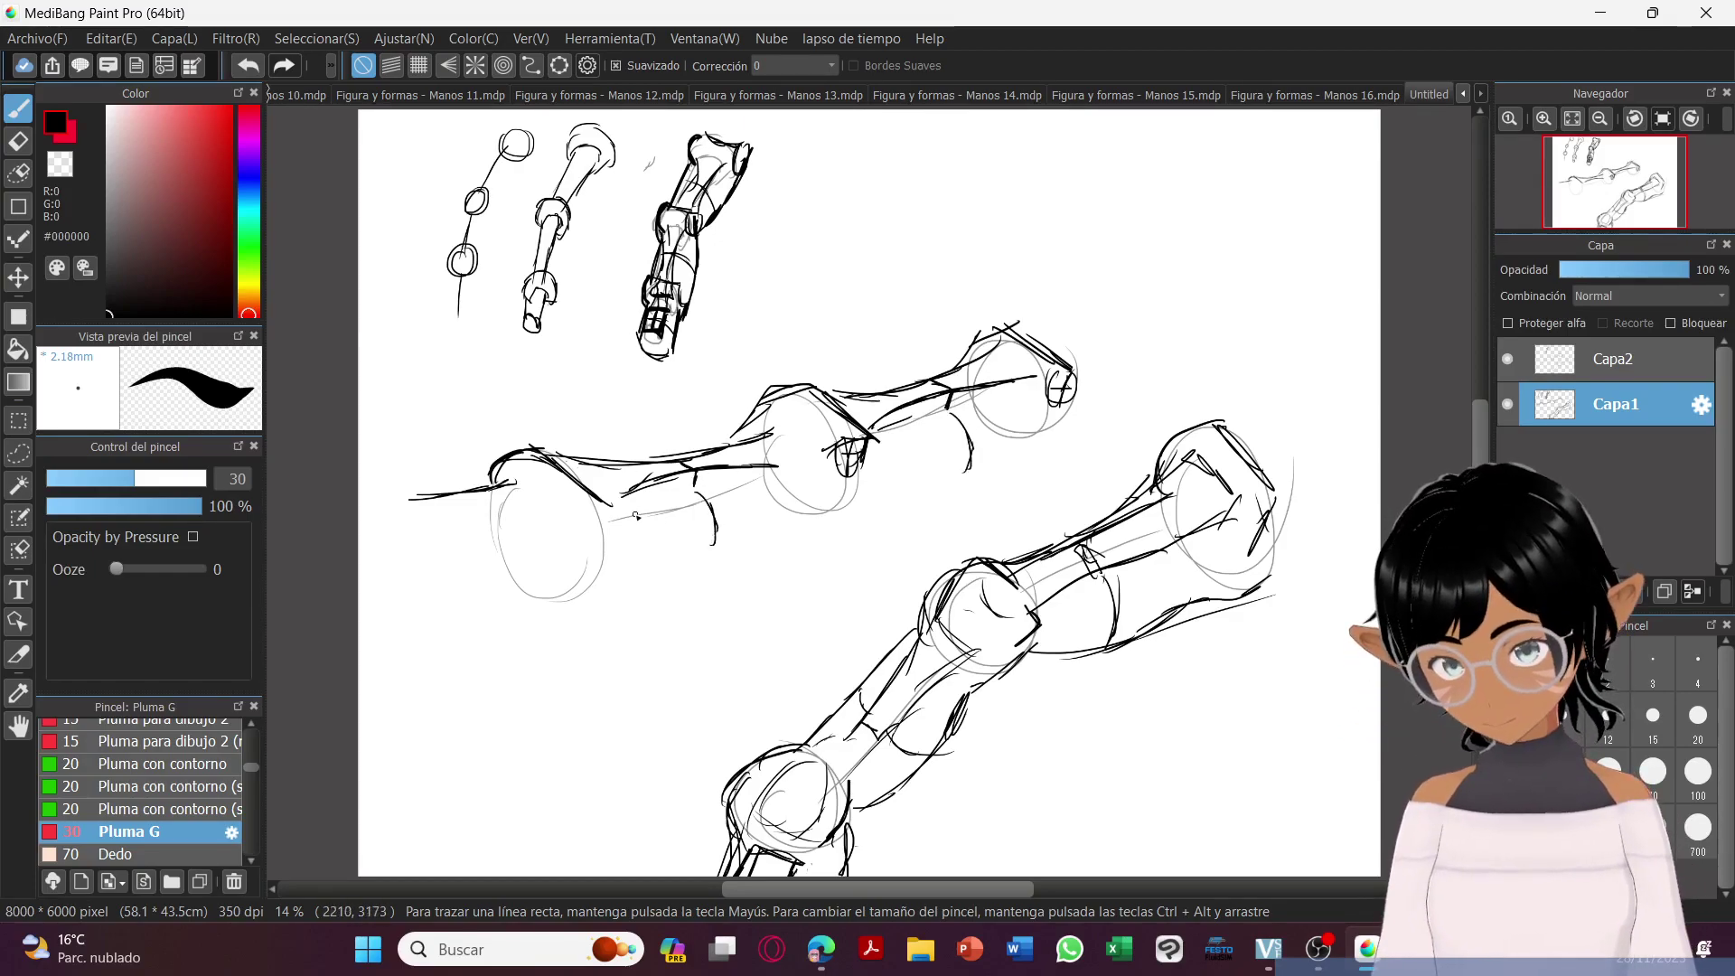
{"action": "mouse_move", "coordinate": [603, 506]}
{"action": "left_mouse_down"}
{"action": "mouse_move", "coordinate": [577, 540]}
{"action": "mouse_move", "coordinate": [600, 522]}
{"action": "left_mouse_up"}
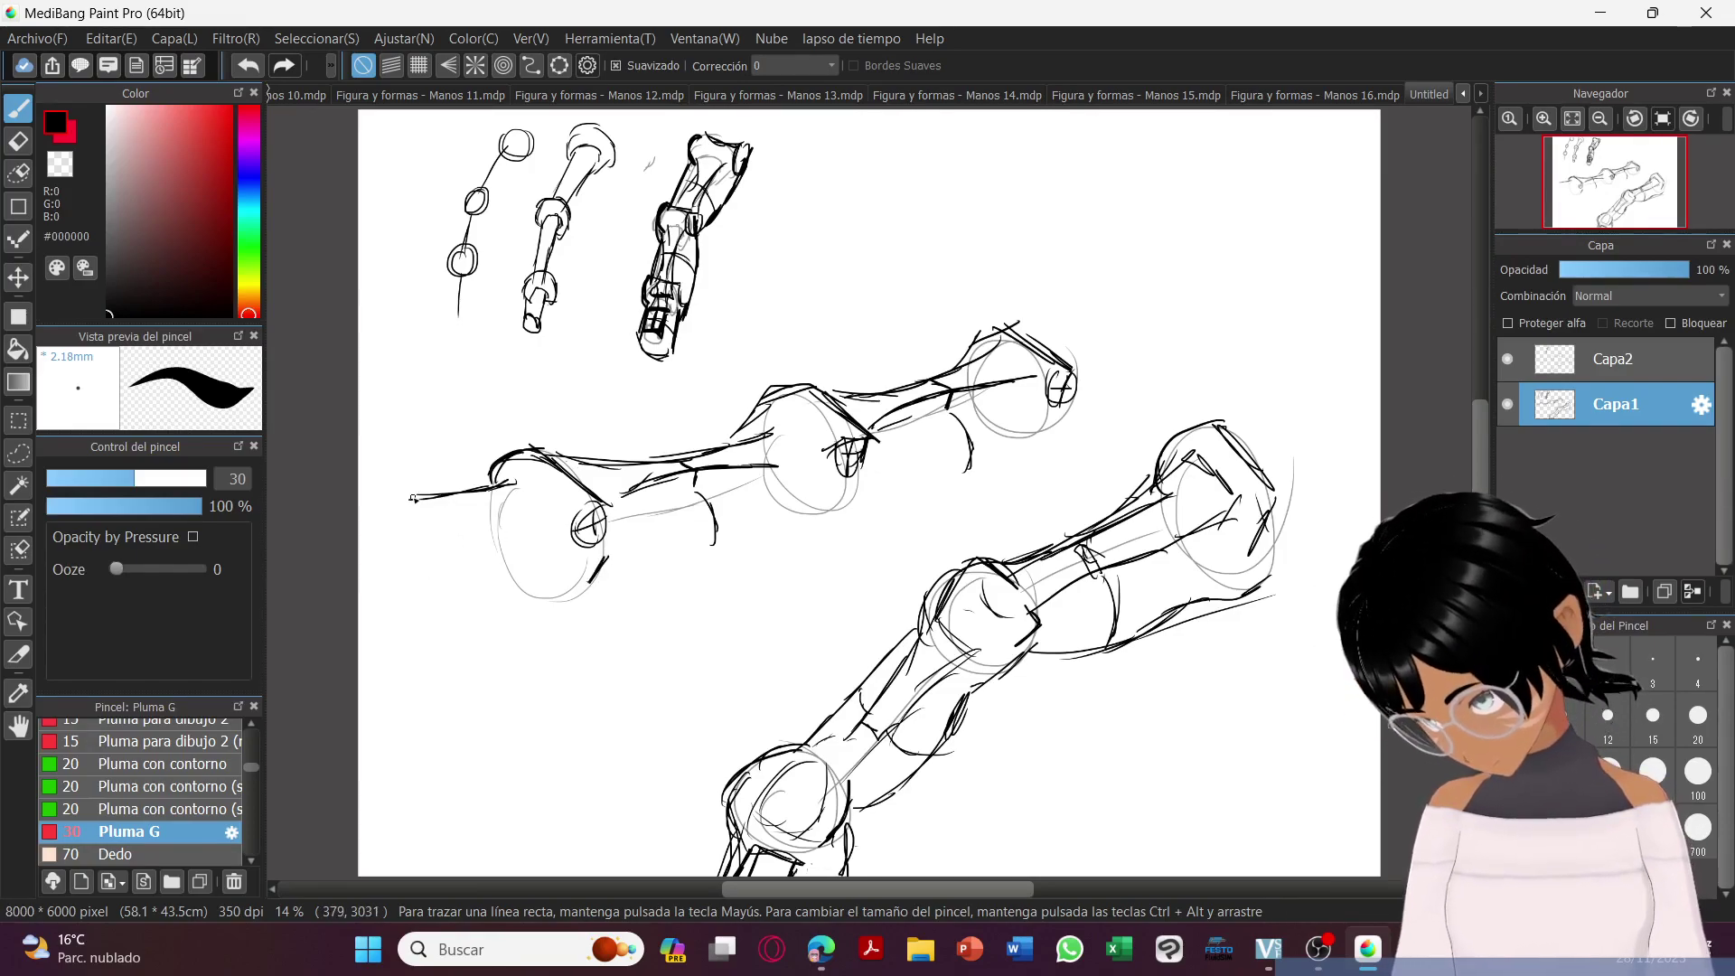
Draw the upper finger's nail and tip, complete its fleshy underside contour and add an arc beyond the base knuckle.
{"action": "mouse_move", "coordinate": [408, 499]}
{"action": "left_mouse_down"}
{"action": "mouse_move", "coordinate": [392, 501]}
{"action": "mouse_move", "coordinate": [413, 523]}
{"action": "mouse_move", "coordinate": [517, 533]}
{"action": "left_mouse_up"}
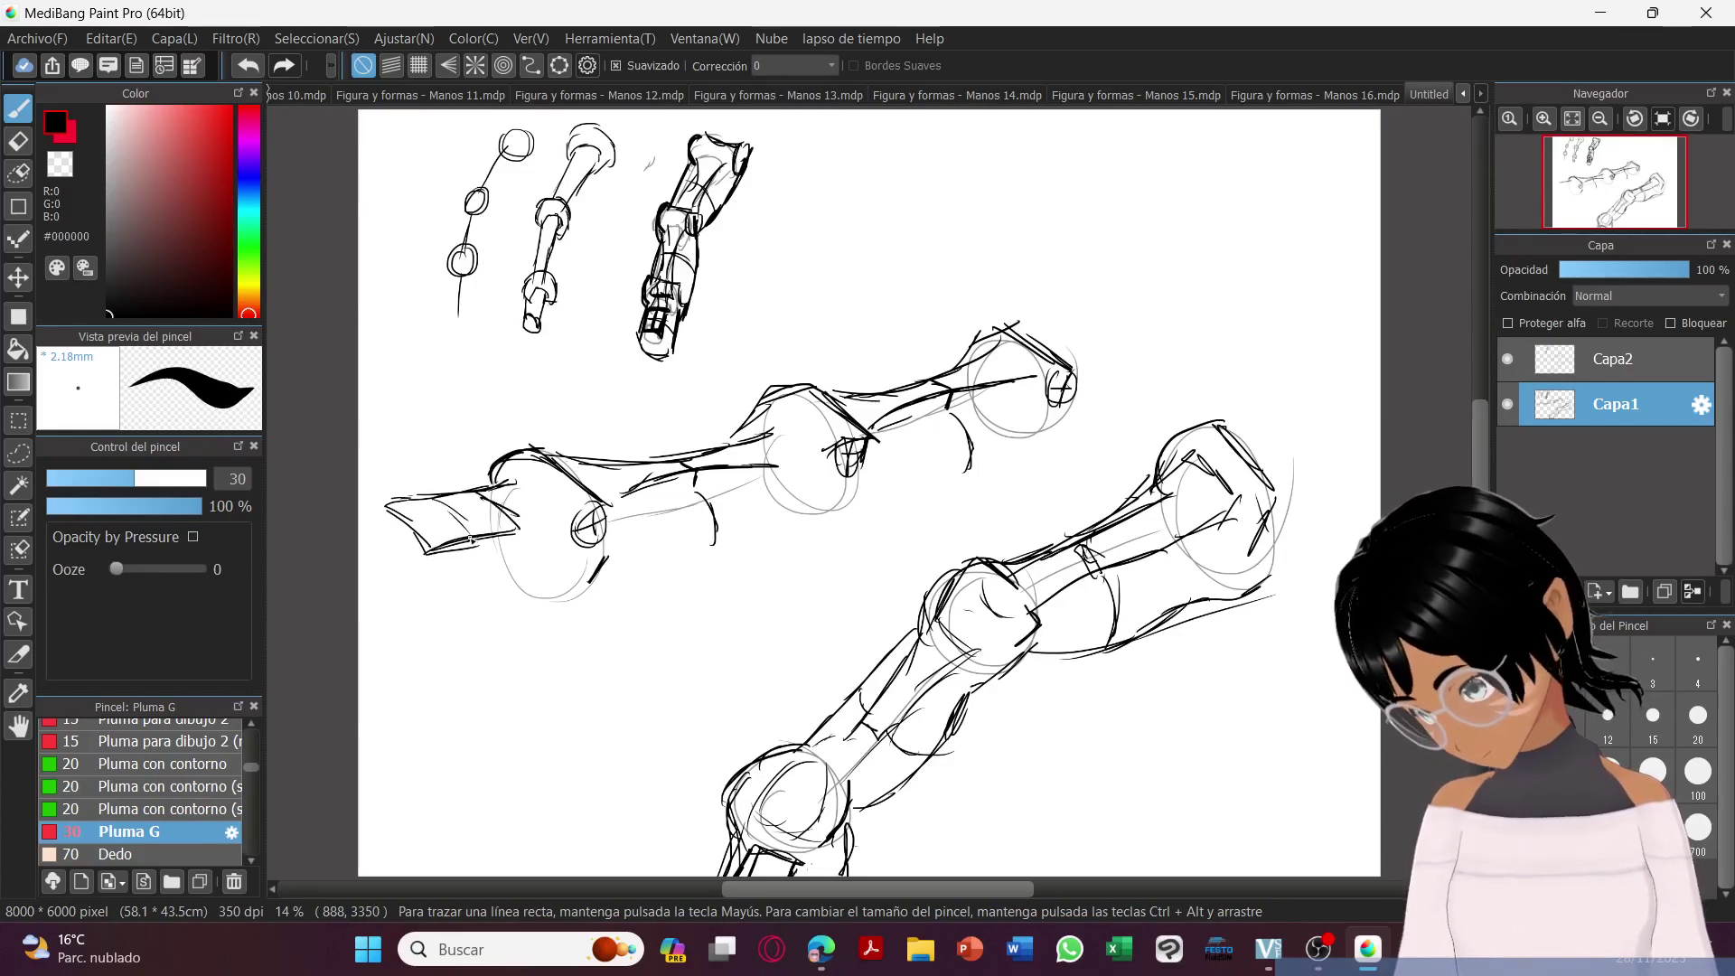
{"action": "mouse_move", "coordinate": [485, 549]}
{"action": "left_mouse_down"}
{"action": "mouse_move", "coordinate": [504, 588]}
{"action": "mouse_move", "coordinate": [479, 618]}
{"action": "left_mouse_up"}
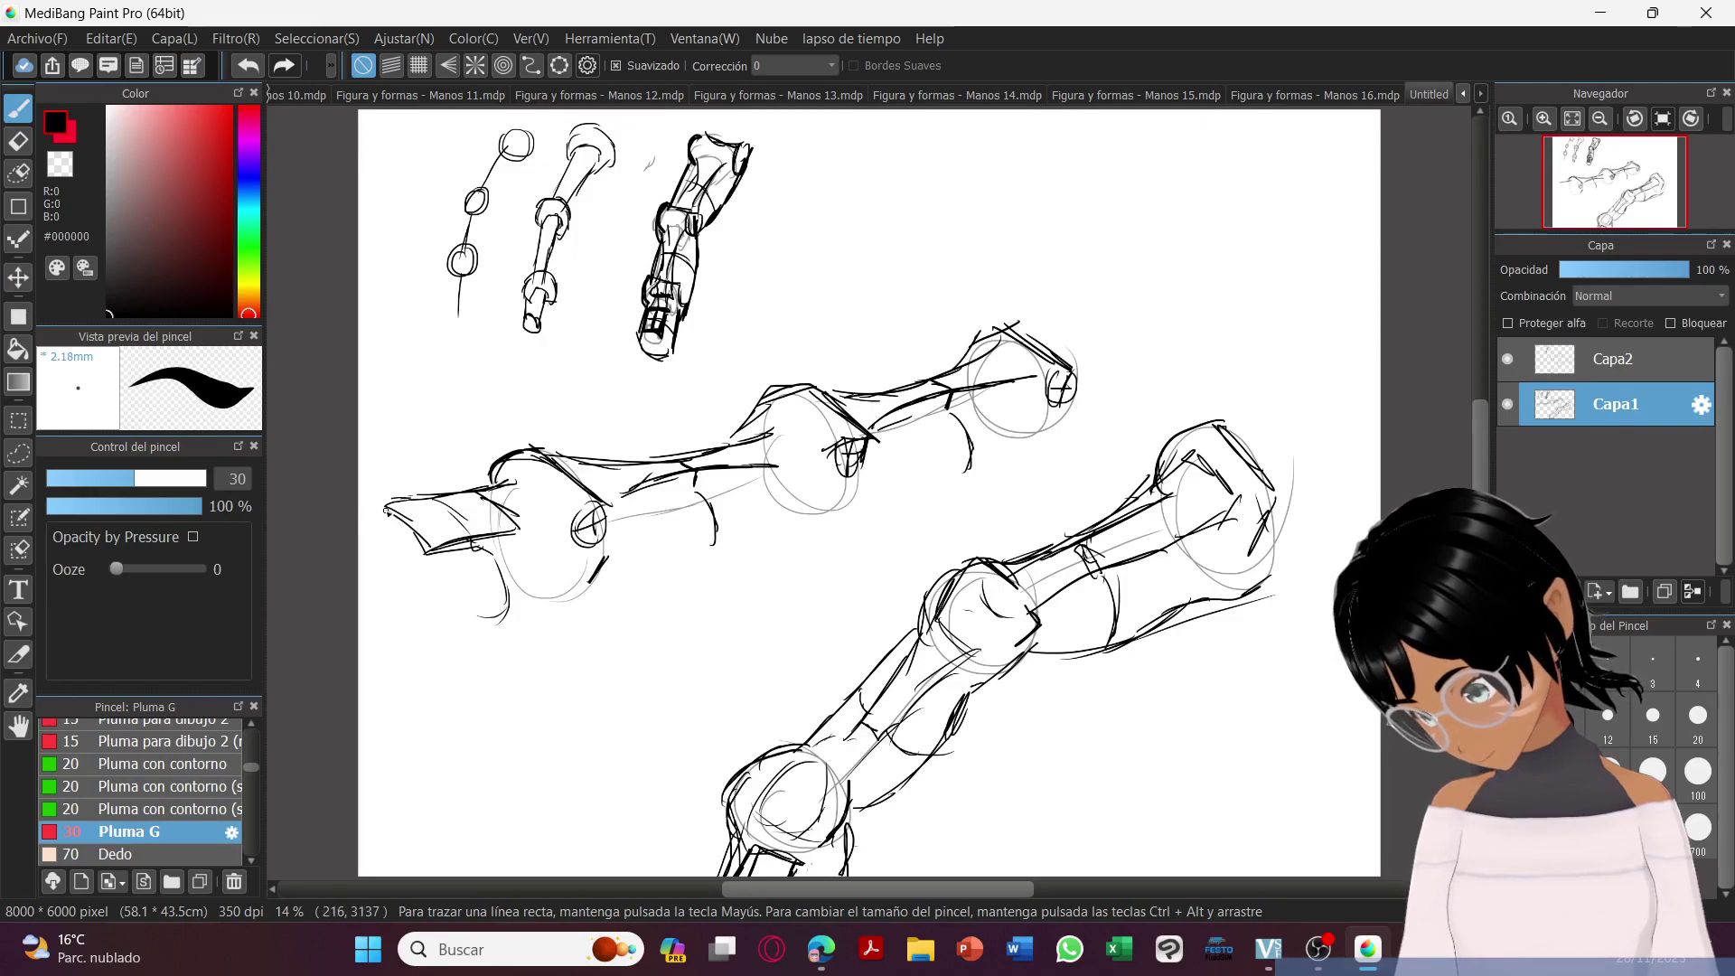
{"action": "mouse_move", "coordinate": [380, 513]}
{"action": "left_mouse_down"}
{"action": "mouse_move", "coordinate": [430, 614]}
{"action": "mouse_move", "coordinate": [496, 619]}
{"action": "mouse_move", "coordinate": [596, 569]}
{"action": "mouse_move", "coordinate": [773, 538]}
{"action": "left_mouse_up"}
{"action": "mouse_move", "coordinate": [722, 569]}
{"action": "left_mouse_down"}
{"action": "mouse_move", "coordinate": [605, 587]}
{"action": "mouse_move", "coordinate": [786, 533]}
{"action": "mouse_move", "coordinate": [865, 485]}
{"action": "mouse_move", "coordinate": [913, 495]}
{"action": "mouse_move", "coordinate": [1003, 470]}
{"action": "mouse_move", "coordinate": [1107, 411]}
{"action": "mouse_move", "coordinate": [1003, 451]}
{"action": "left_mouse_up"}
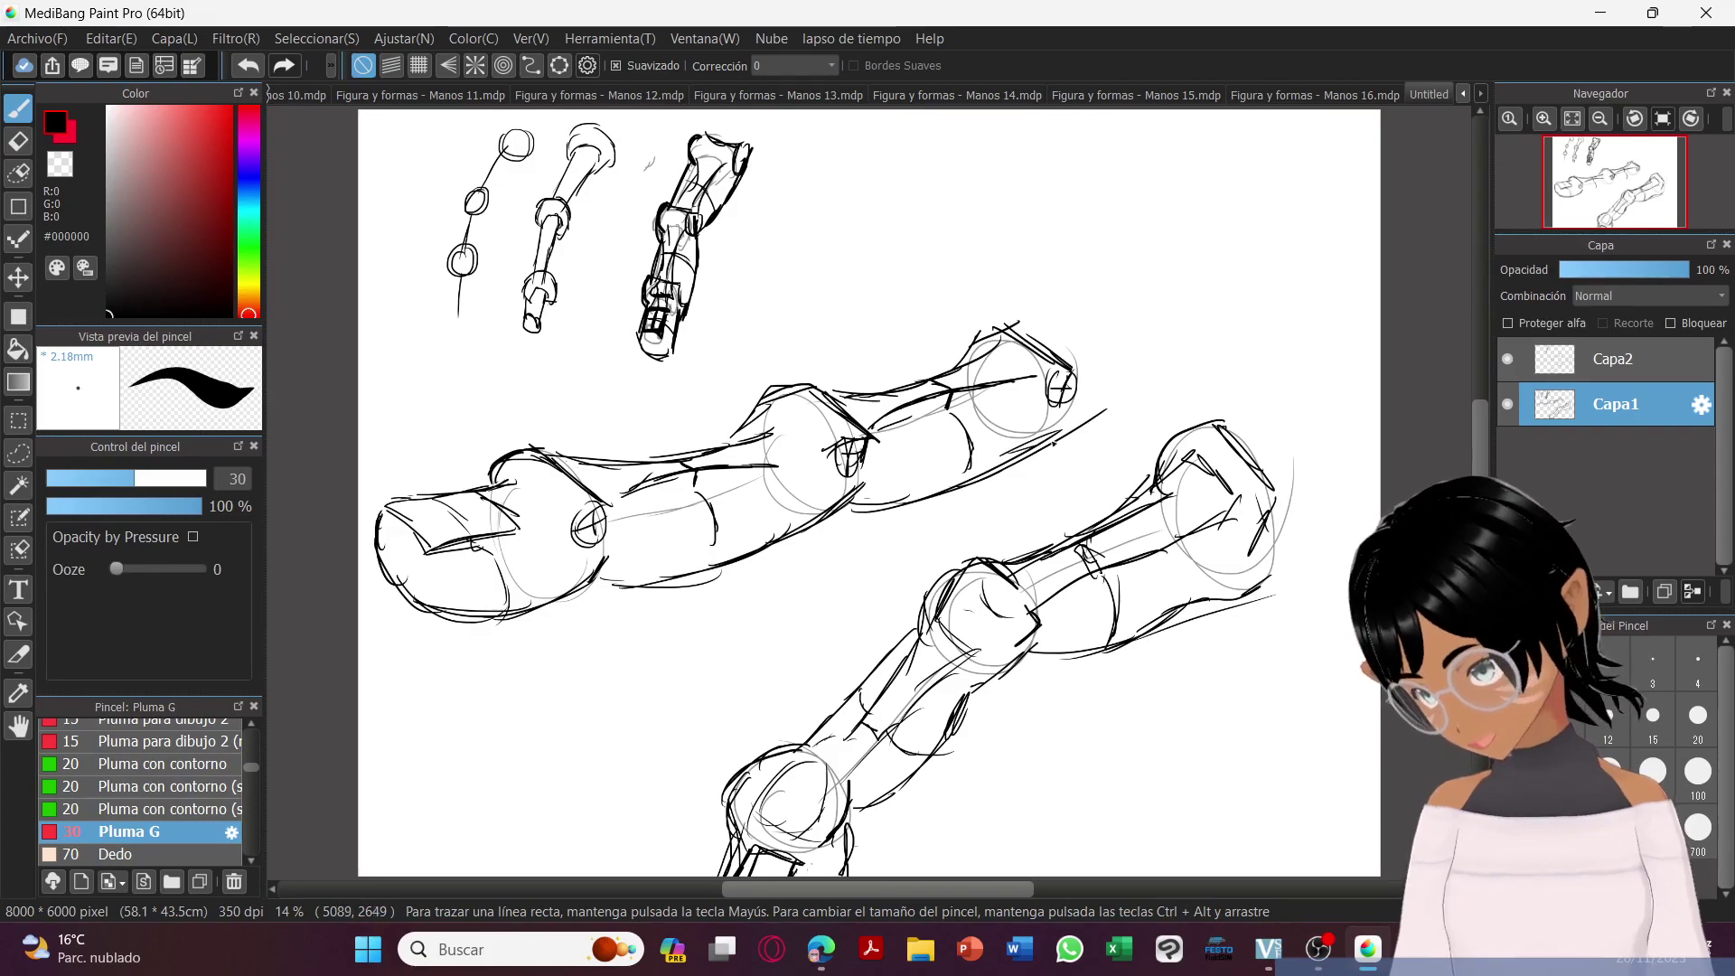
{"action": "left_click_drag", "start_coordinate": [1035, 316], "coordinate": [1129, 374]}
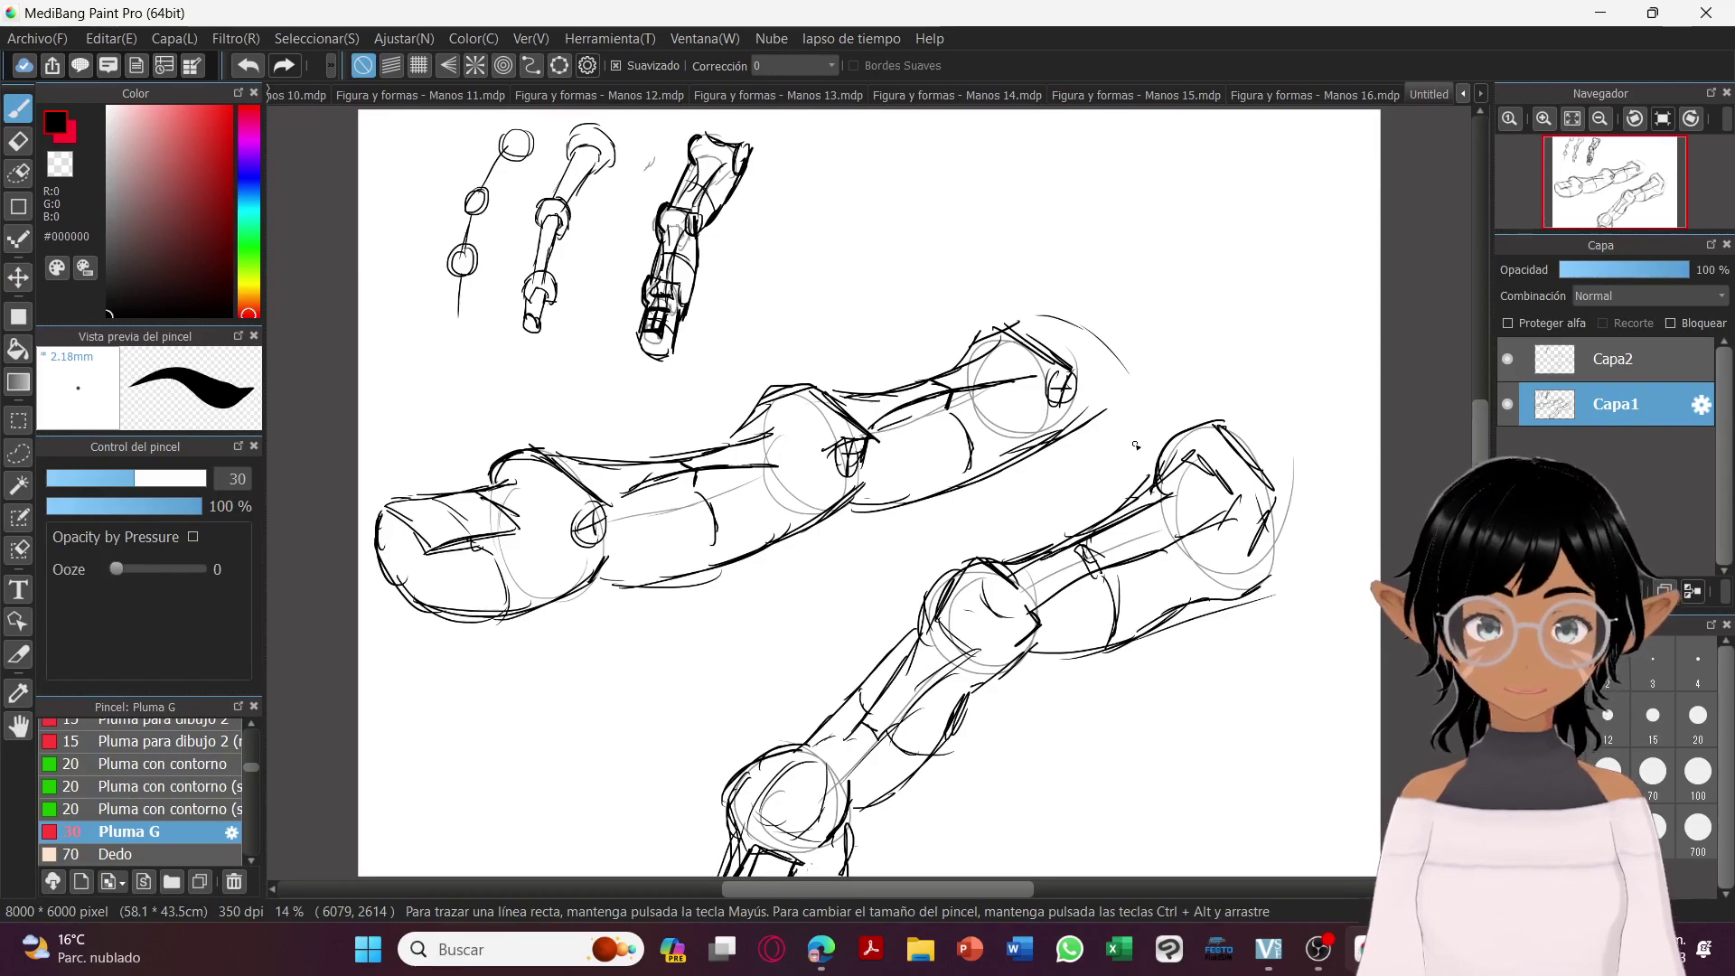
Draw curved web lines between the bases of the two fingers and a long arc extending below the lower finger's base.
{"action": "left_click_drag", "start_coordinate": [1001, 470], "coordinate": [1073, 533]}
{"action": "left_click_drag", "start_coordinate": [1190, 623], "coordinate": [1314, 716]}
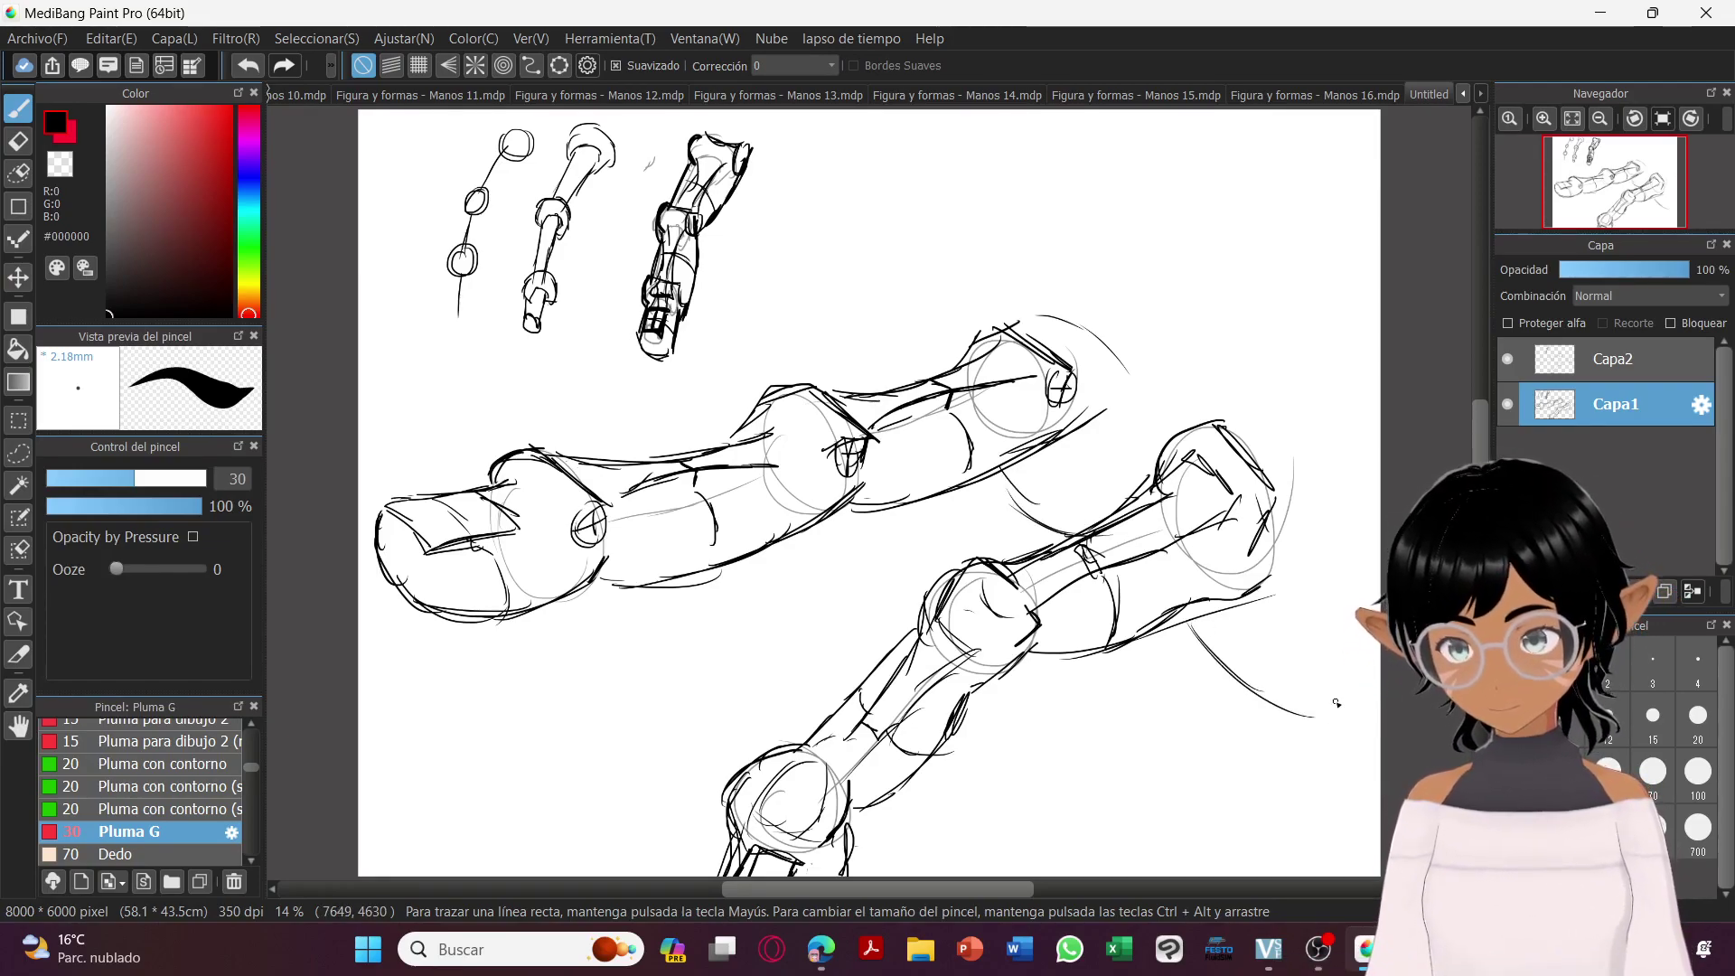
{"action": "left_click_drag", "start_coordinate": [1048, 479], "coordinate": [885, 515]}
{"action": "mouse_move", "coordinate": [1111, 463]}
{"action": "left_mouse_down"}
{"action": "mouse_move", "coordinate": [931, 535]}
{"action": "mouse_move", "coordinate": [958, 501]}
{"action": "left_mouse_up"}
Strengthen the lower finger's fleshy underside and palm arc, adding steep crossing strokes beyond the arc's end.
{"action": "left_click_drag", "start_coordinate": [1069, 653], "coordinate": [1193, 632]}
{"action": "left_click_drag", "start_coordinate": [982, 697], "coordinate": [872, 835]}
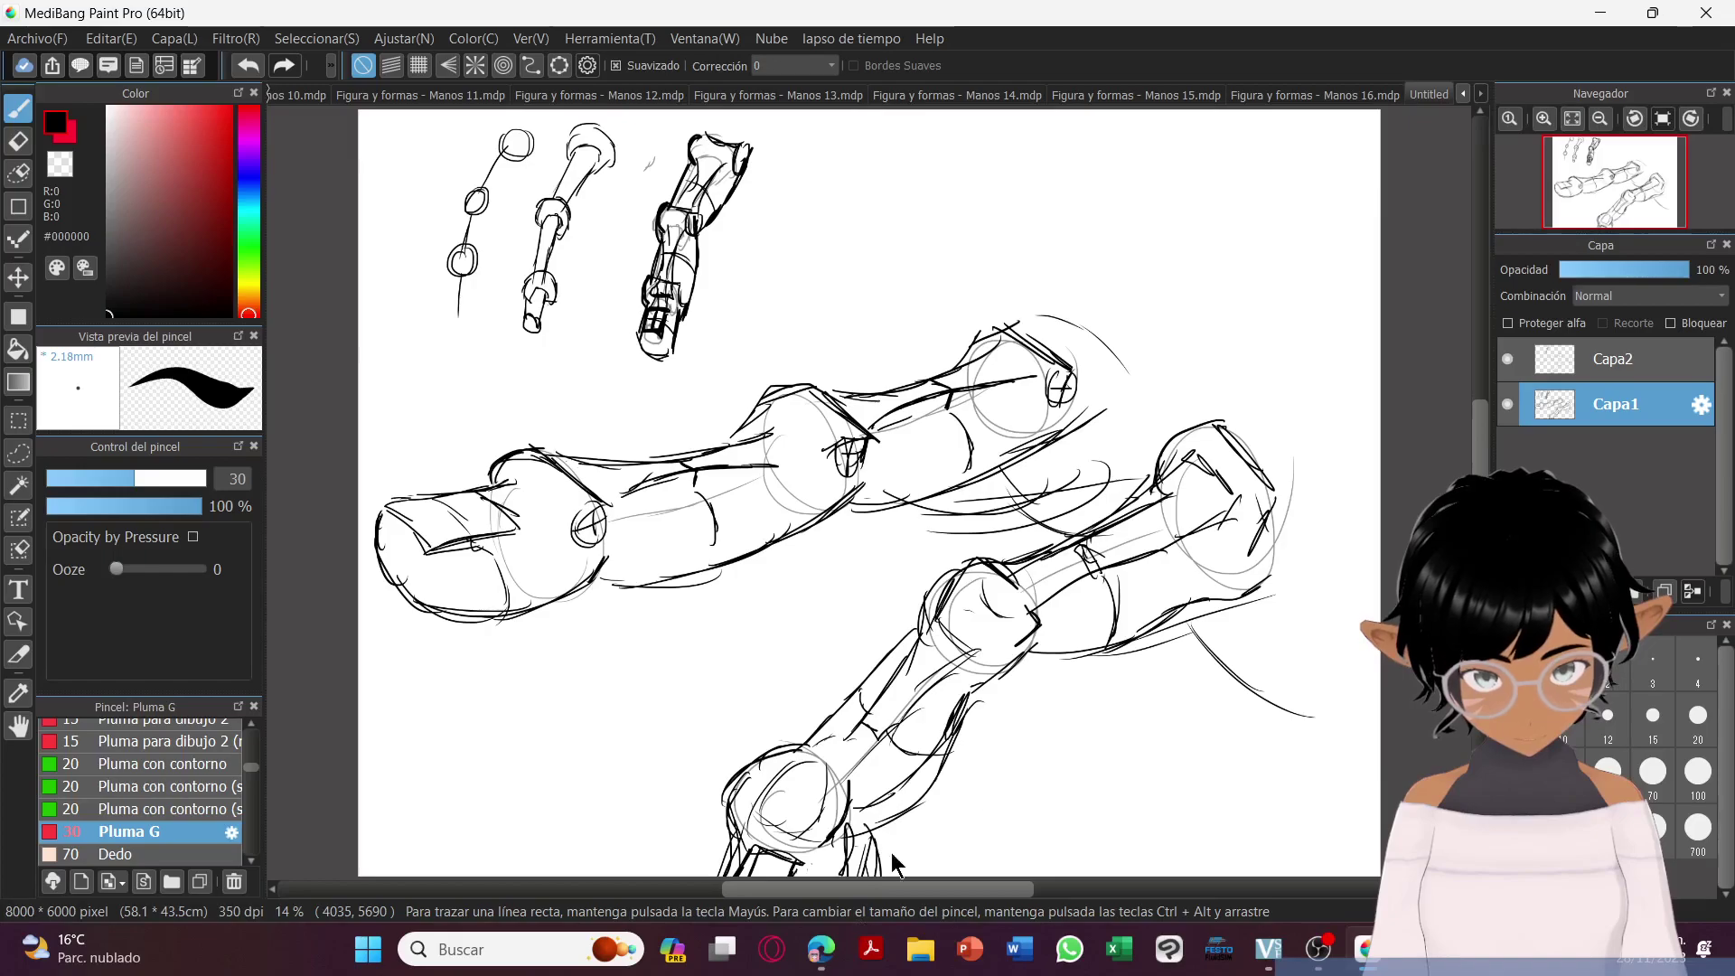
{"action": "left_click_drag", "start_coordinate": [1161, 628], "coordinate": [1278, 711]}
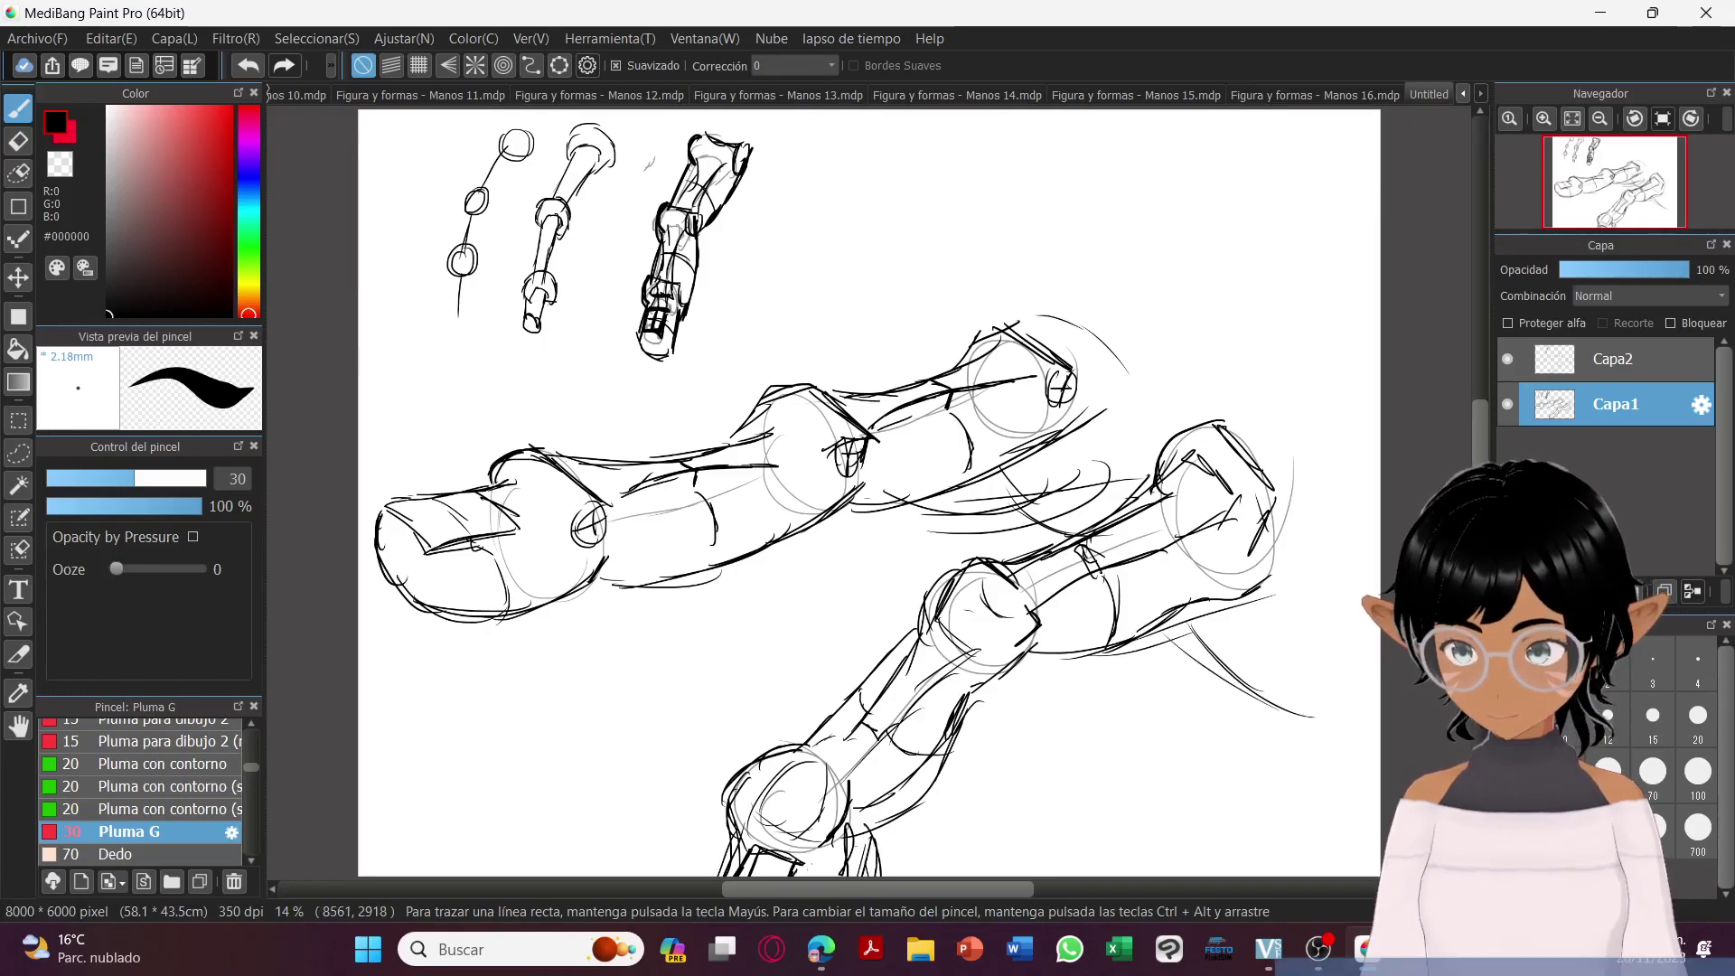
{"action": "left_click_drag", "start_coordinate": [1309, 634], "coordinate": [1279, 755]}
{"action": "left_click_drag", "start_coordinate": [1301, 656], "coordinate": [1274, 818]}
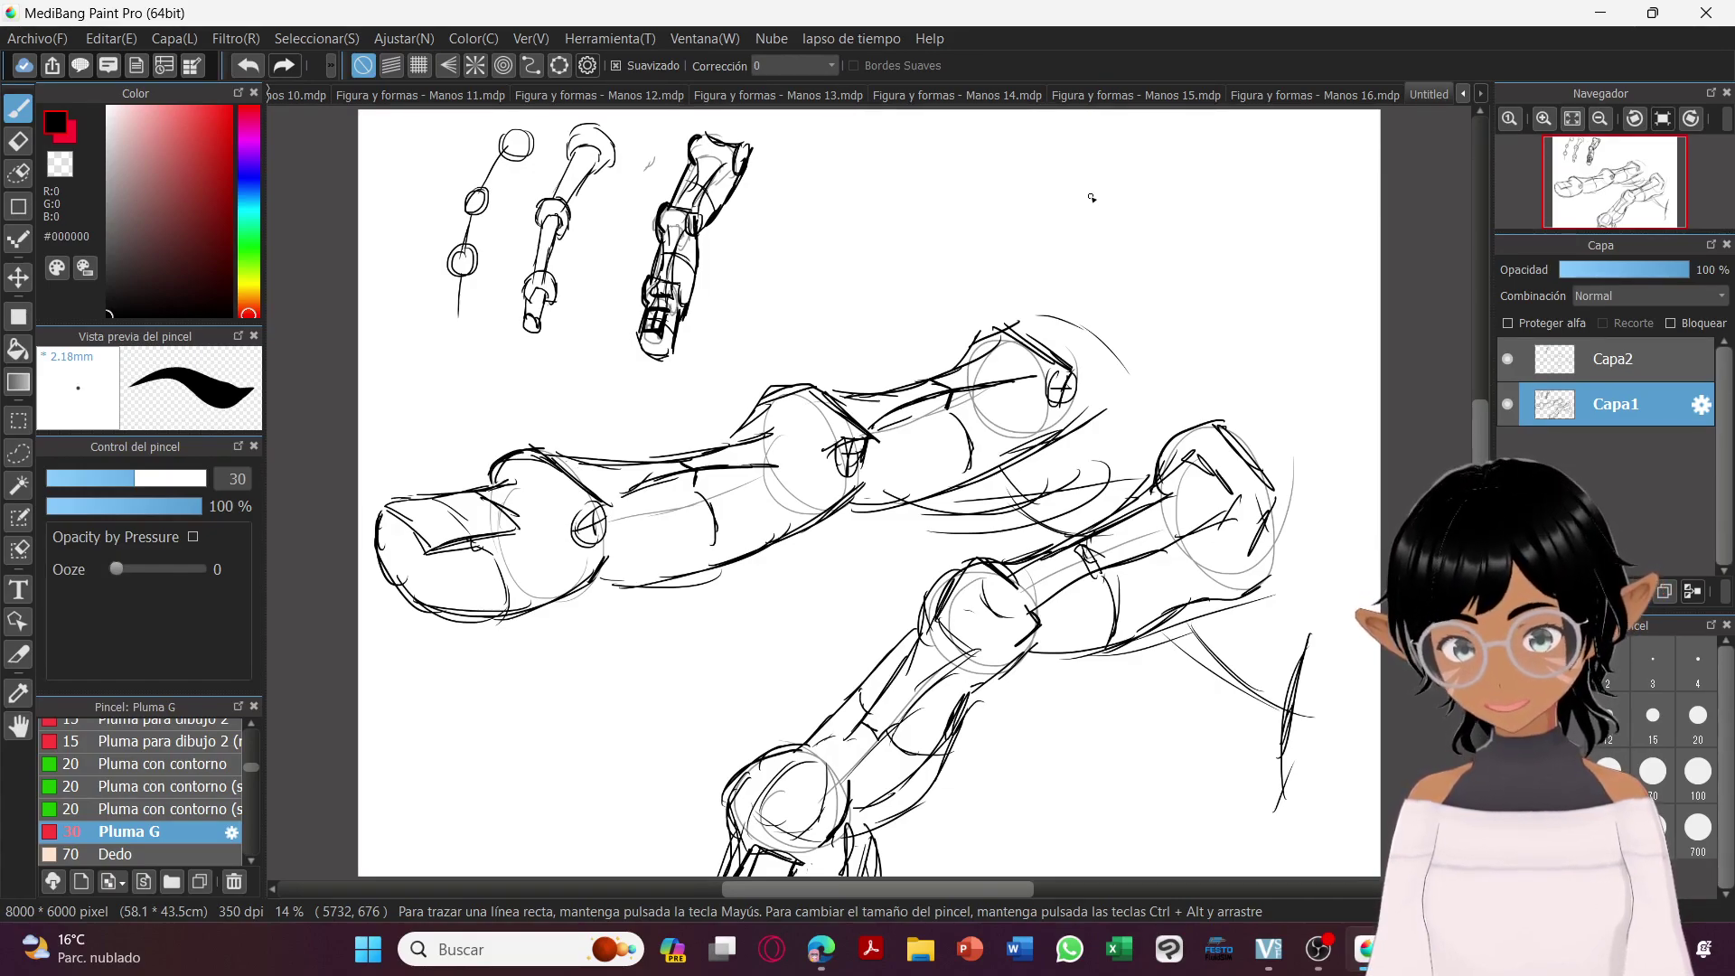
Save the drawing as "Figura y formas - Manos 17" in the Practica folder.
{"action": "left_click", "coordinate": [36, 37]}
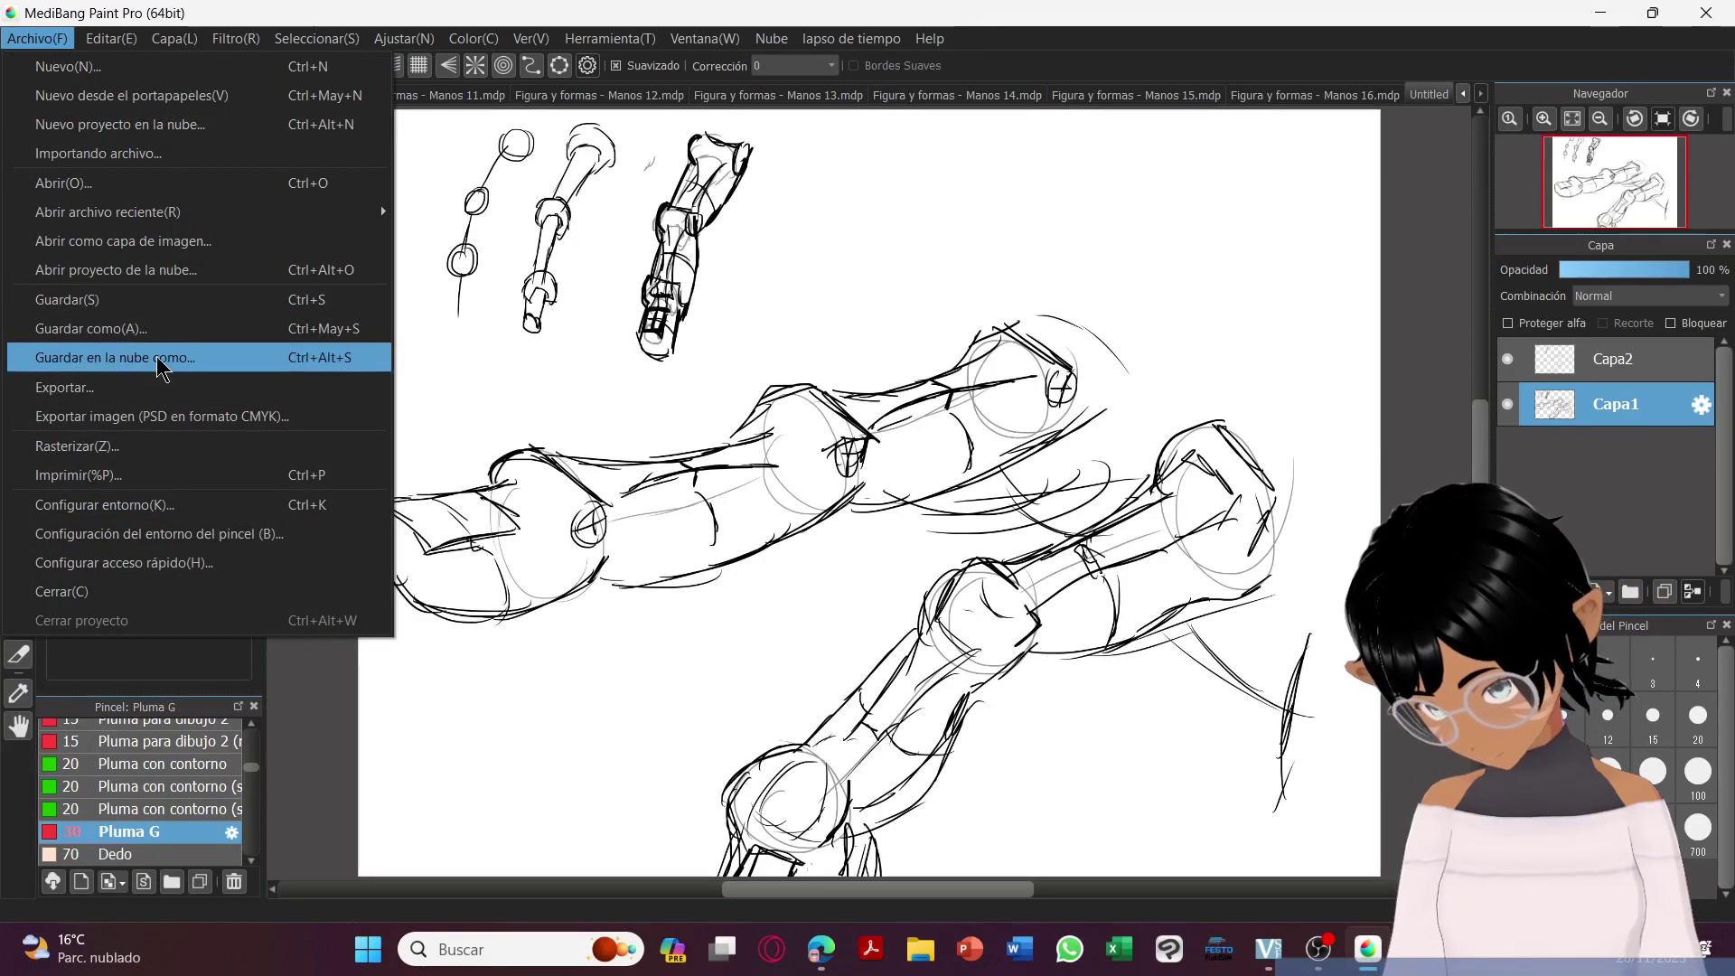
{"action": "left_click", "coordinate": [163, 328]}
{"action": "left_click_drag", "start_coordinate": [1177, 275], "coordinate": [975, 502]}
{"action": "left_click", "coordinate": [1129, 506]}
{"action": "left_click", "coordinate": [919, 486]}
{"action": "left_click", "coordinate": [953, 537]}
{"action": "key", "text": "BackSpace"}
{"action": "type", "text": "7"}
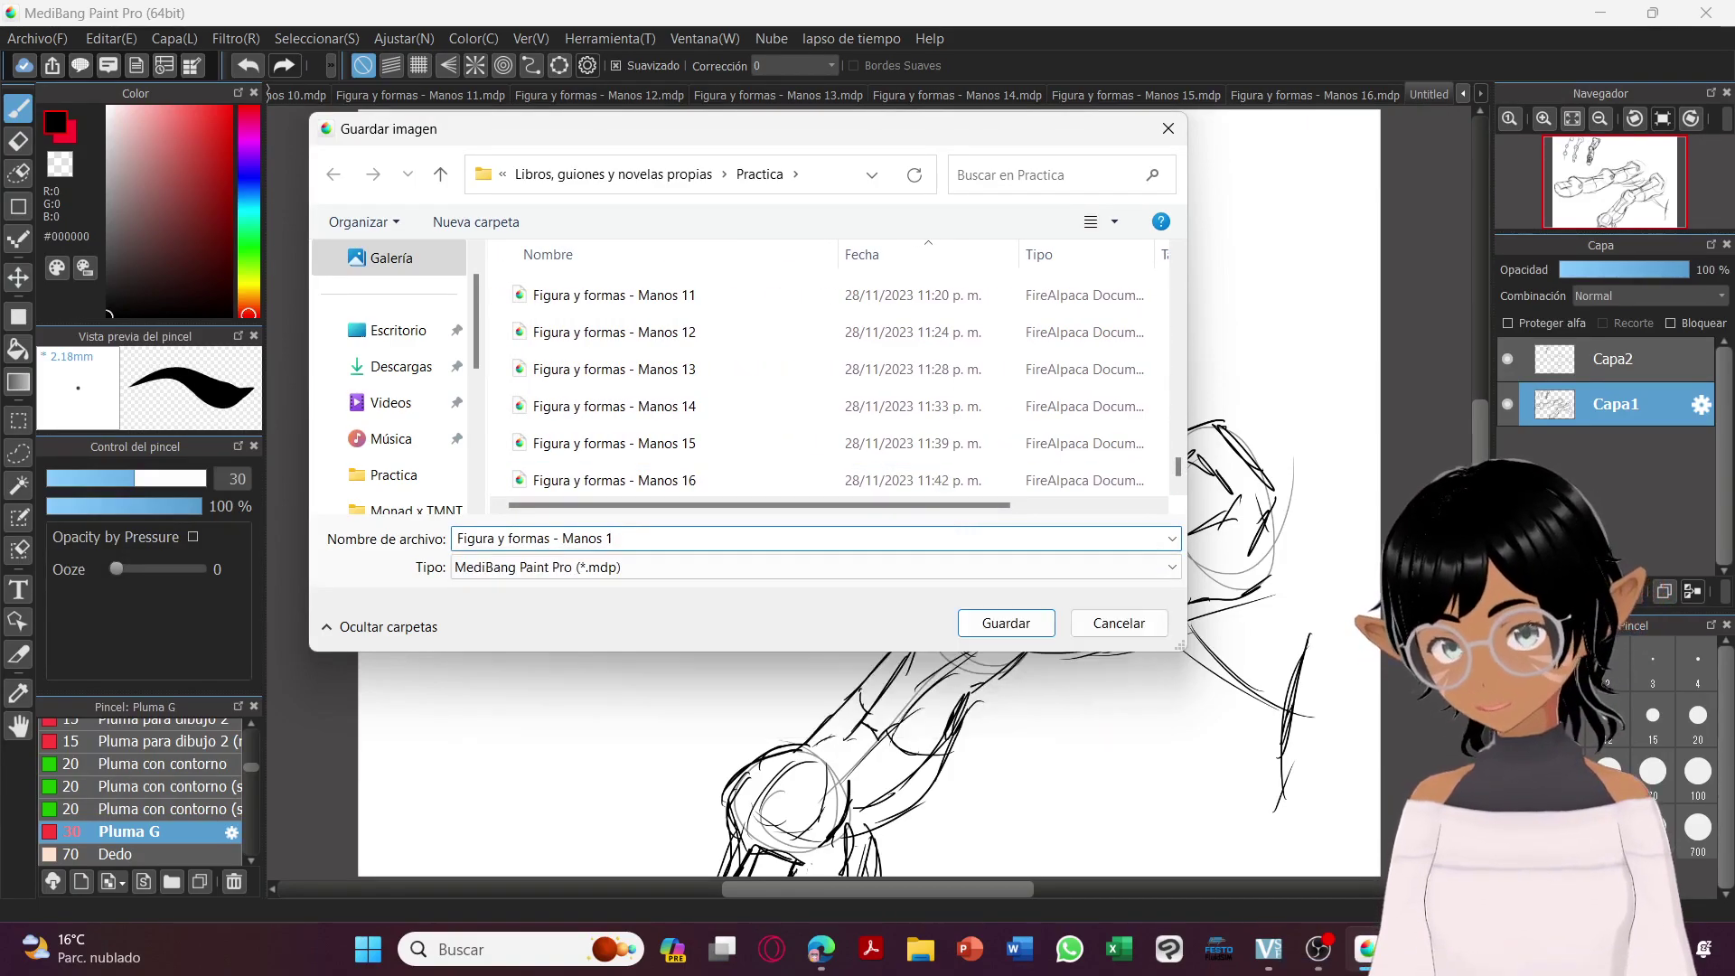
{"action": "key", "text": "Return"}
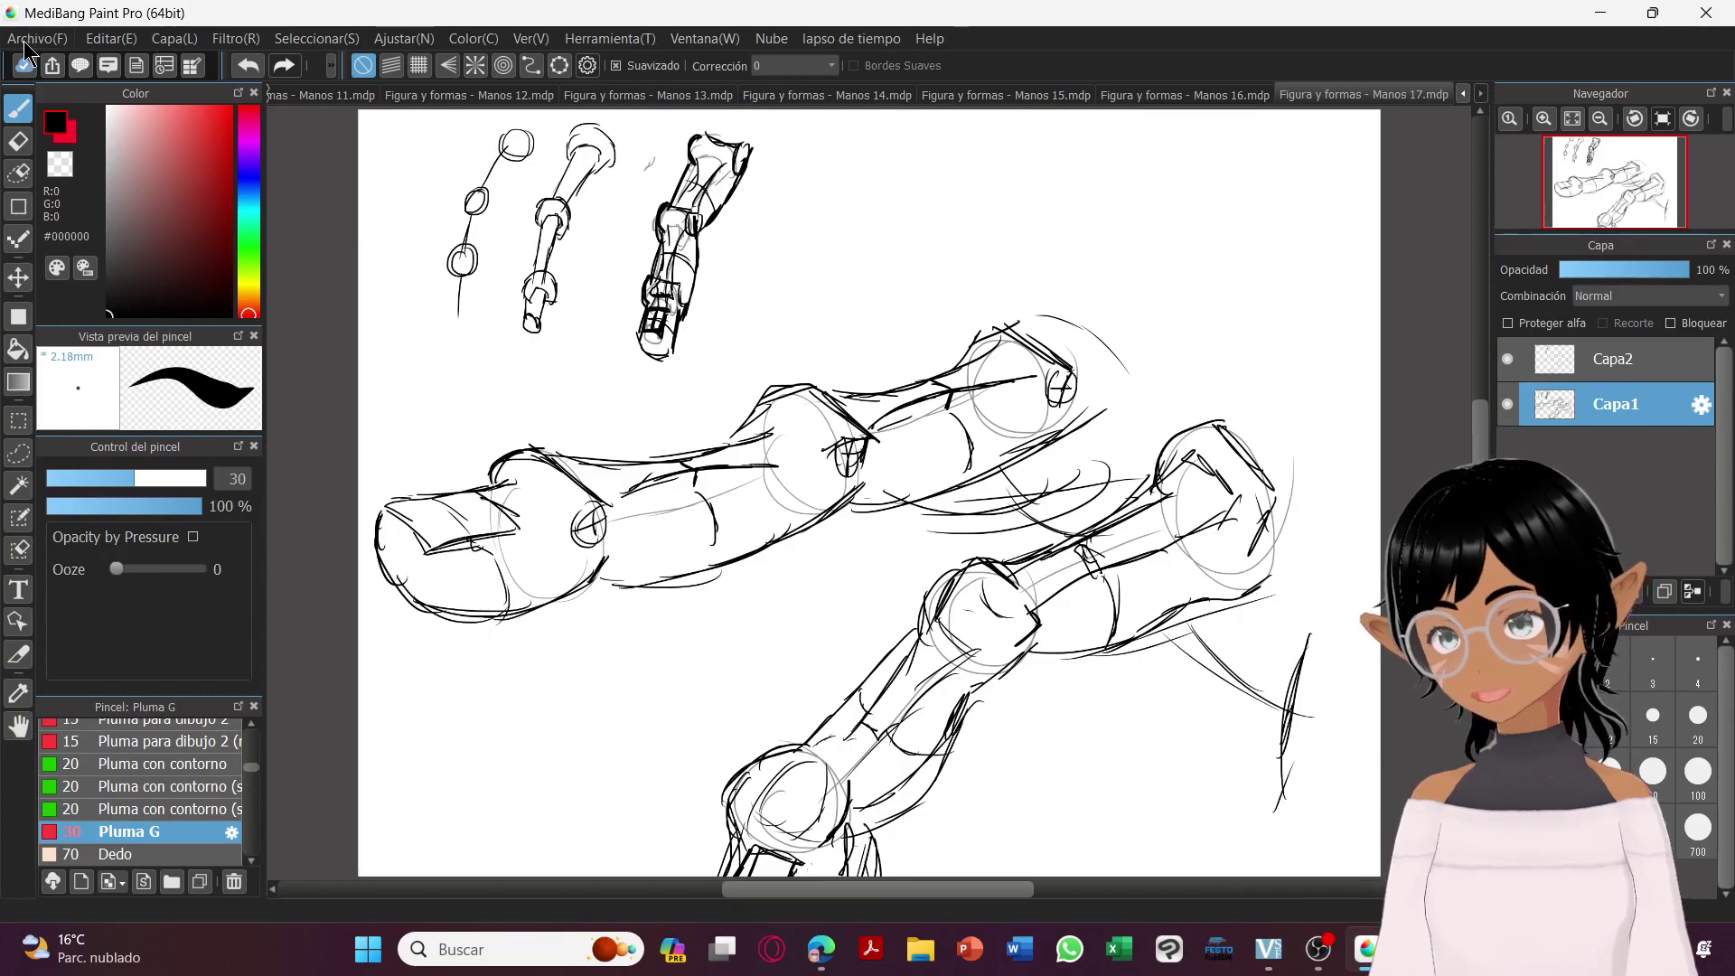
Create a new blank 8000 x 6000 pixel image at 350 dpi.
{"action": "left_click", "coordinate": [32, 40]}
{"action": "left_click", "coordinate": [65, 69]}
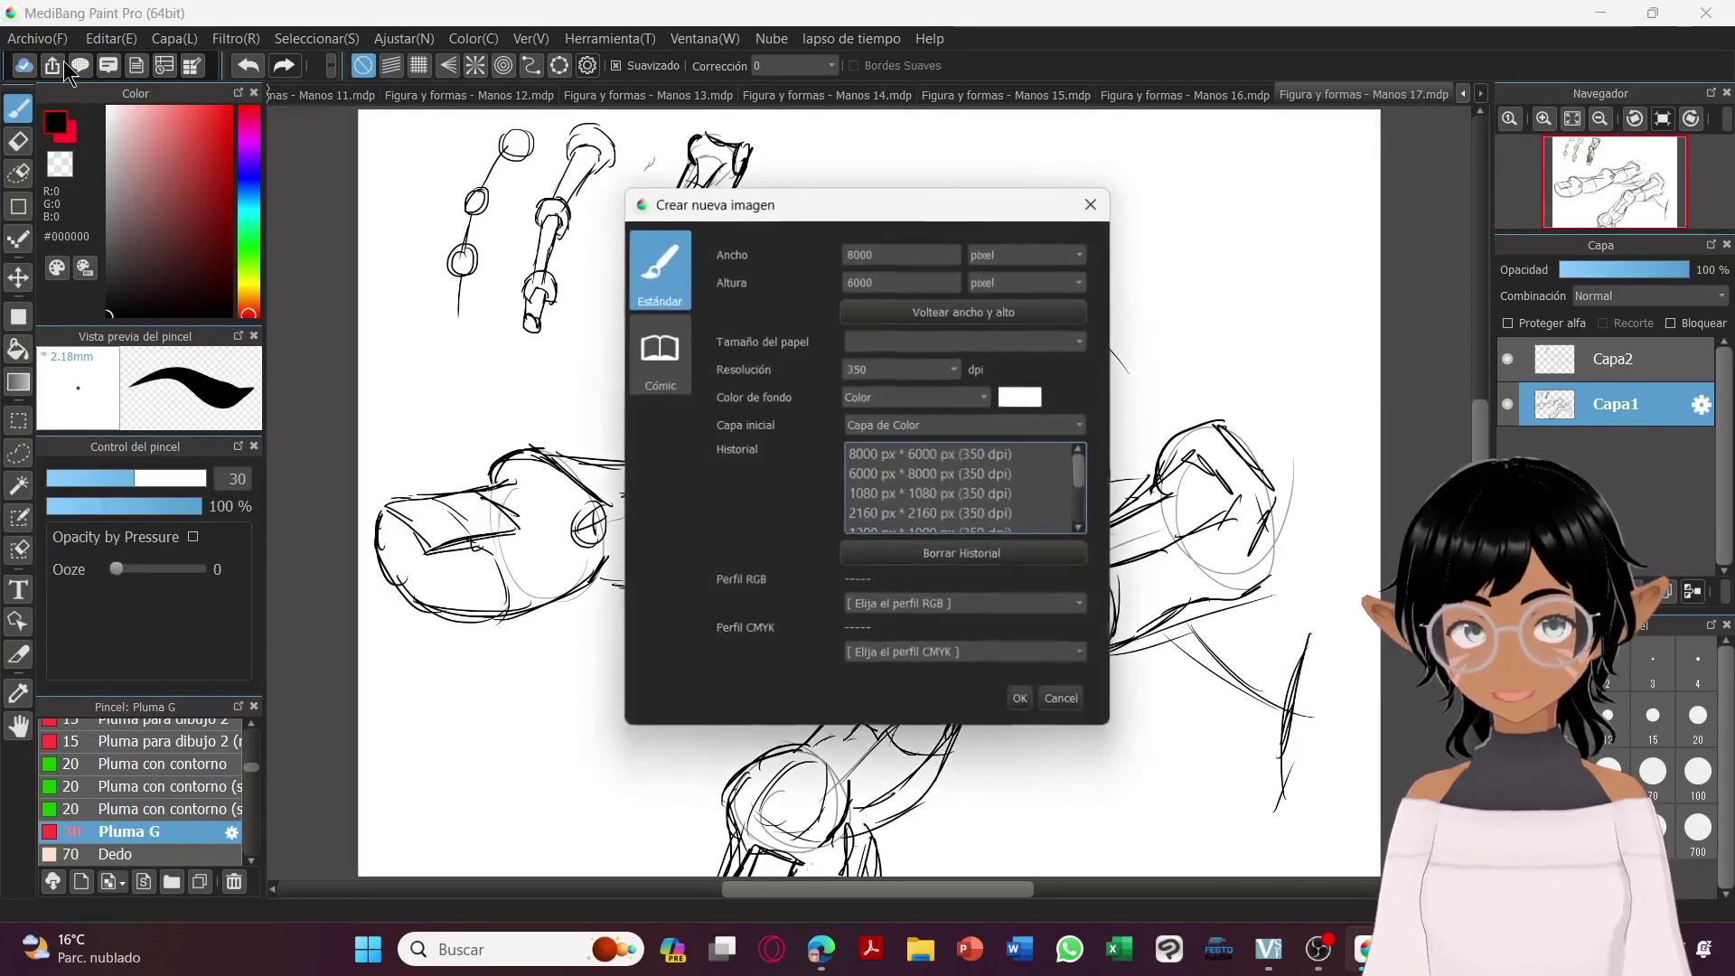
{"action": "key", "text": "Return"}
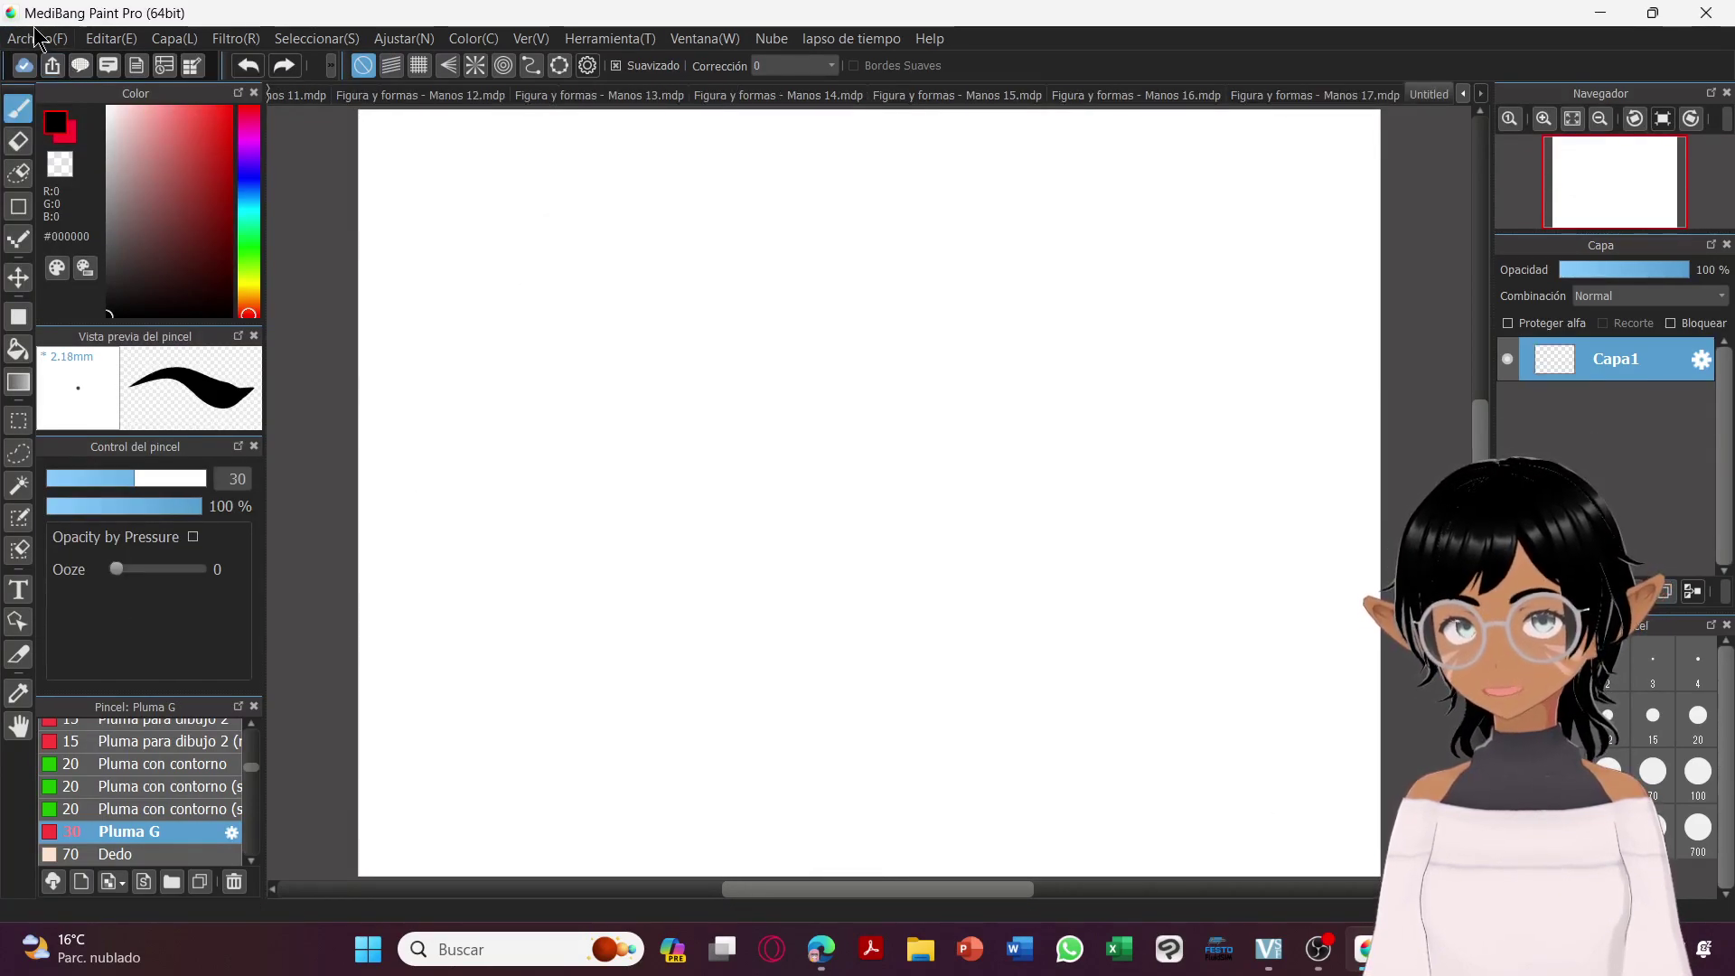
Save the blank image as "Figura y formas - Manos 18" in the Practica folder.
{"action": "left_click", "coordinate": [36, 39]}
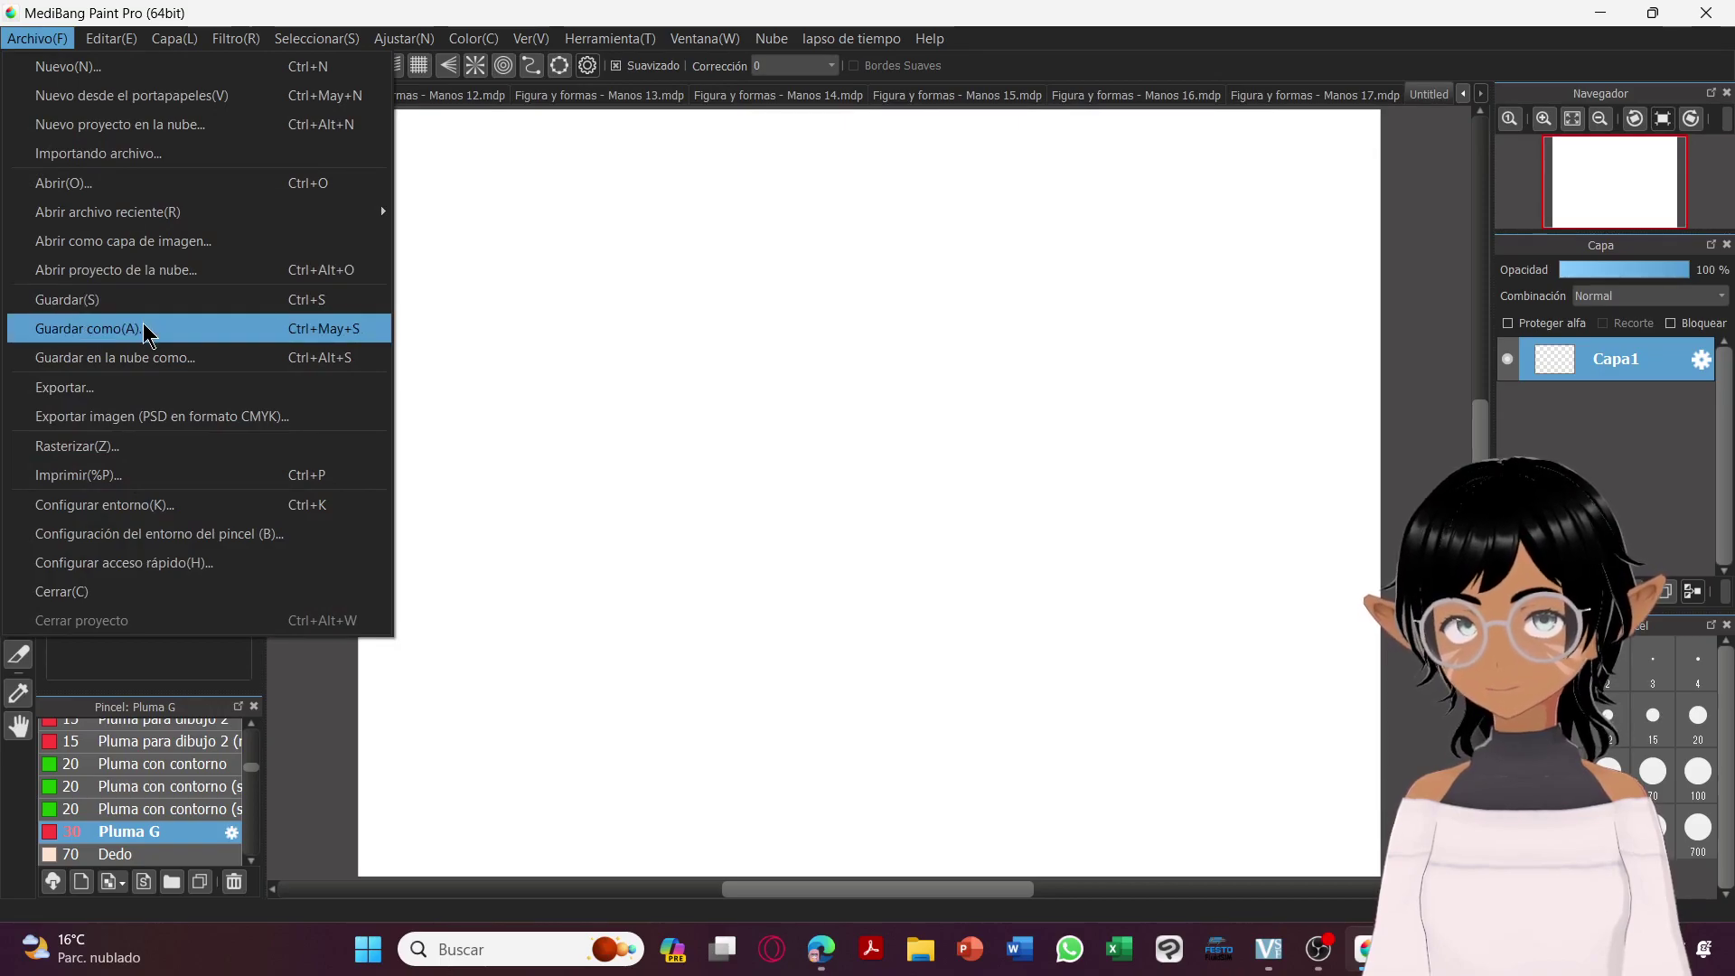
{"action": "left_click", "coordinate": [144, 331]}
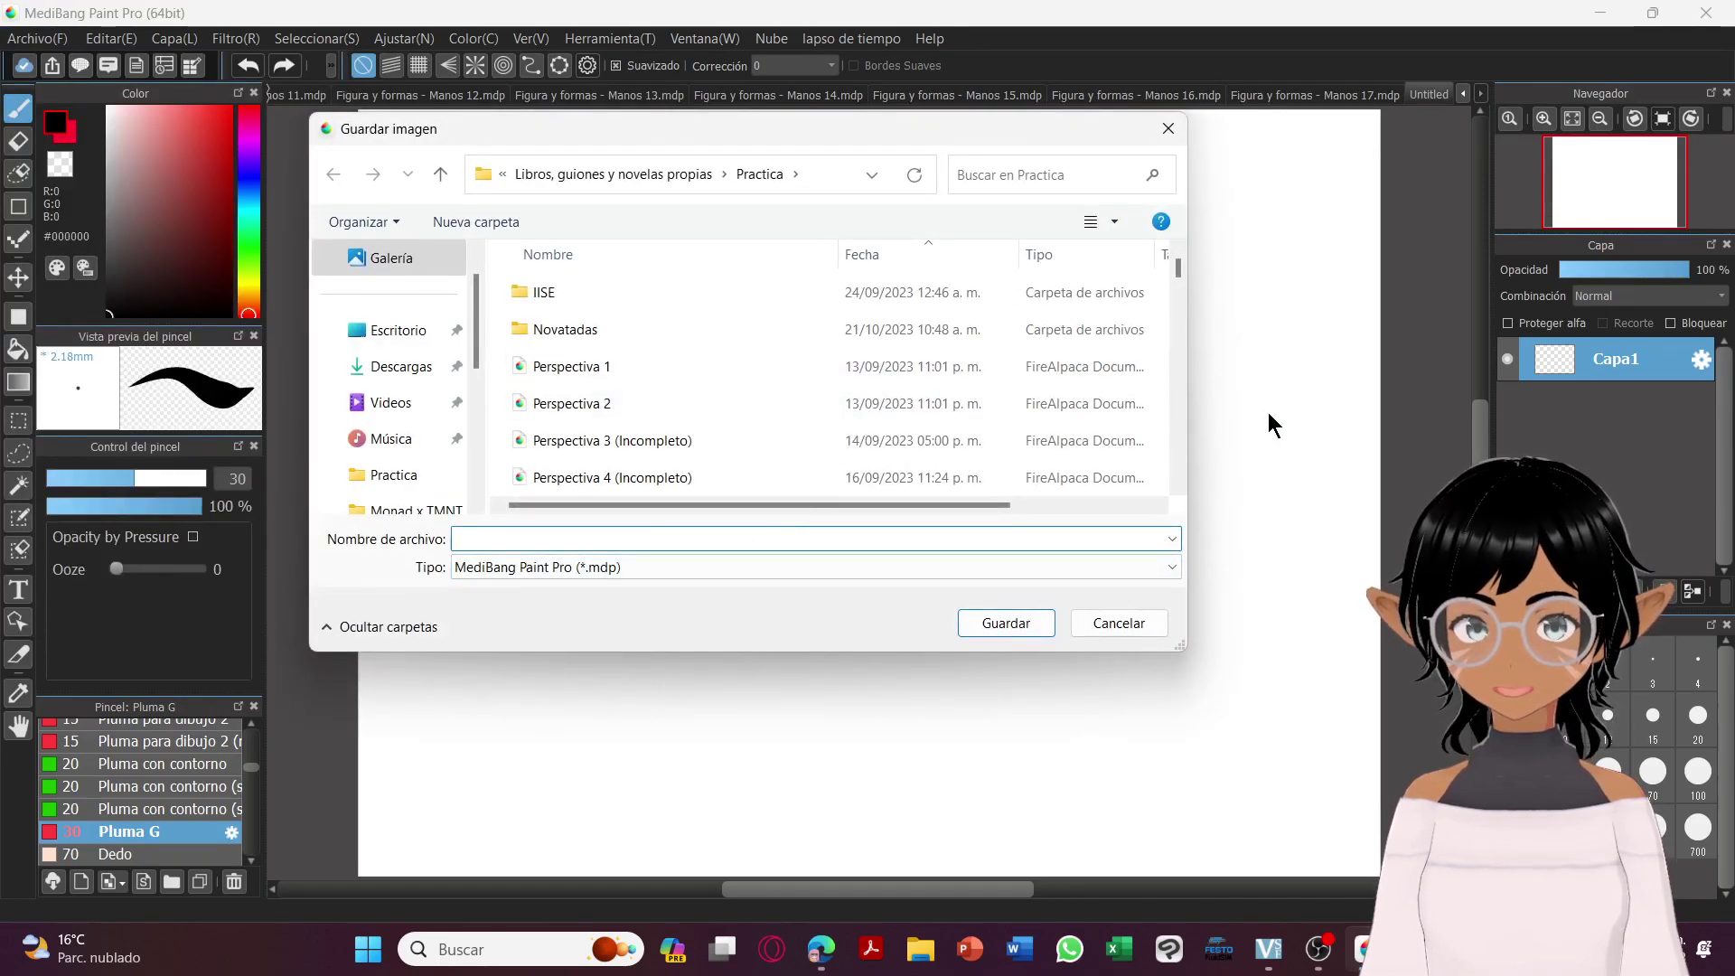
{"action": "scroll", "coordinate": [1178, 454], "scroll_direction": "down", "scroll_amount": 8}
{"action": "scroll", "coordinate": [1178, 457], "scroll_direction": "down", "scroll_amount": 12}
{"action": "scroll", "coordinate": [1178, 456], "scroll_direction": "down", "scroll_amount": 14}
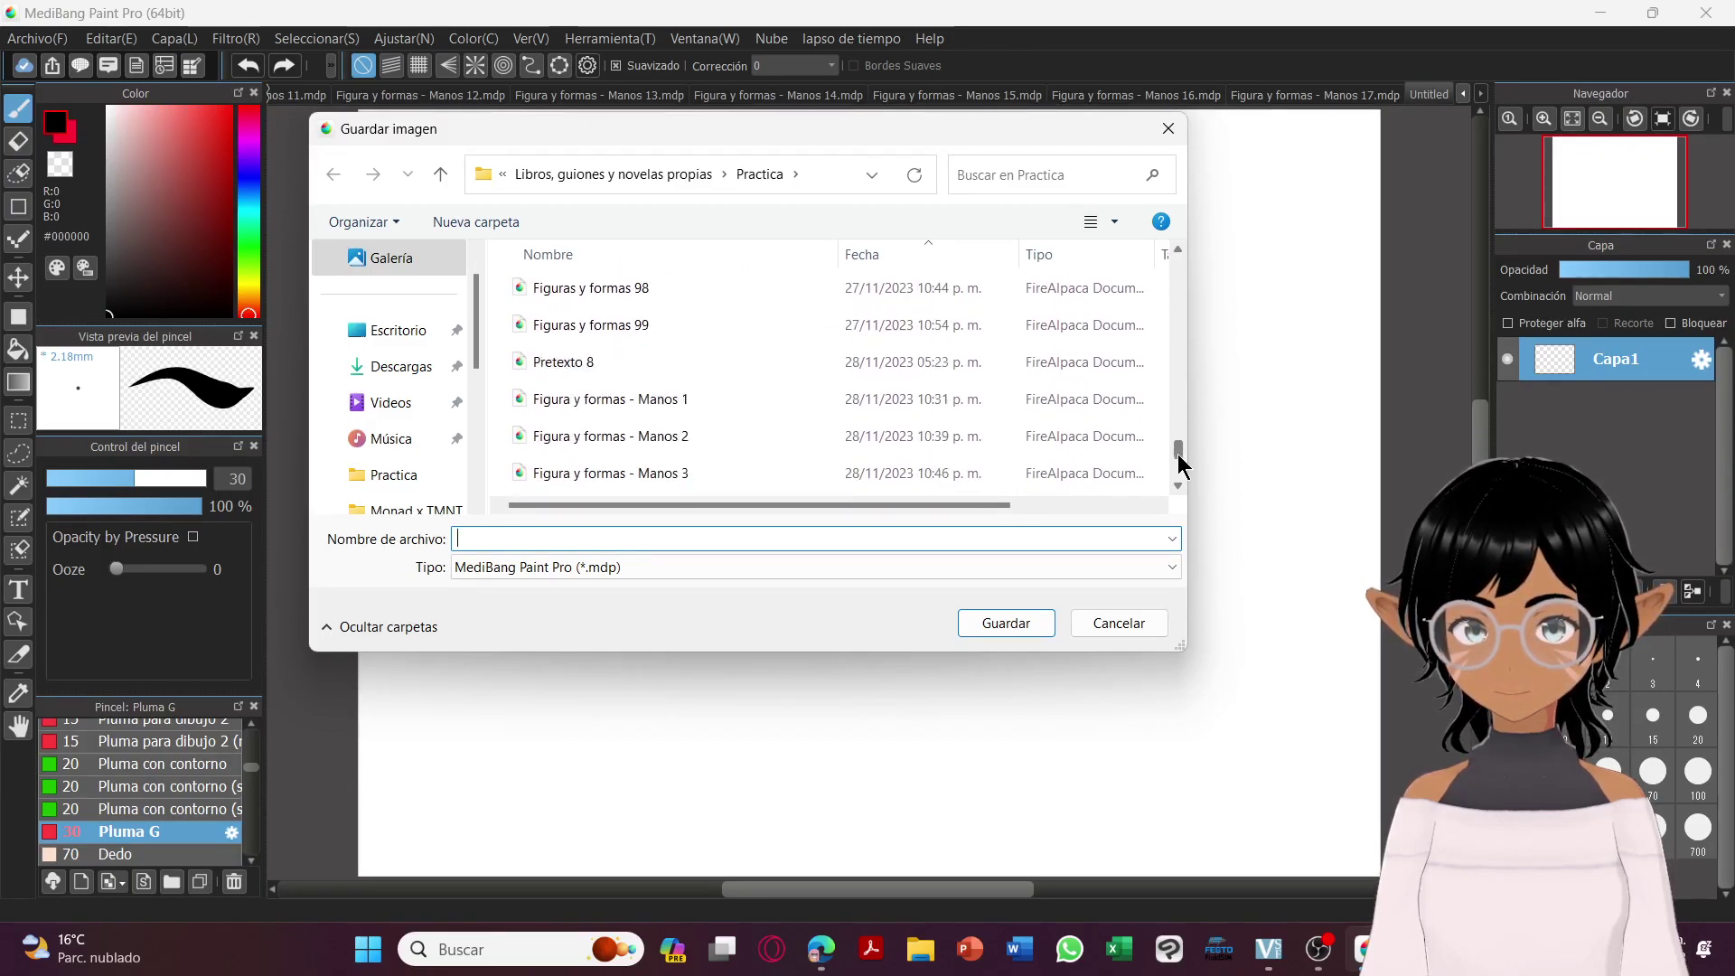
{"action": "left_click", "coordinate": [1079, 477]}
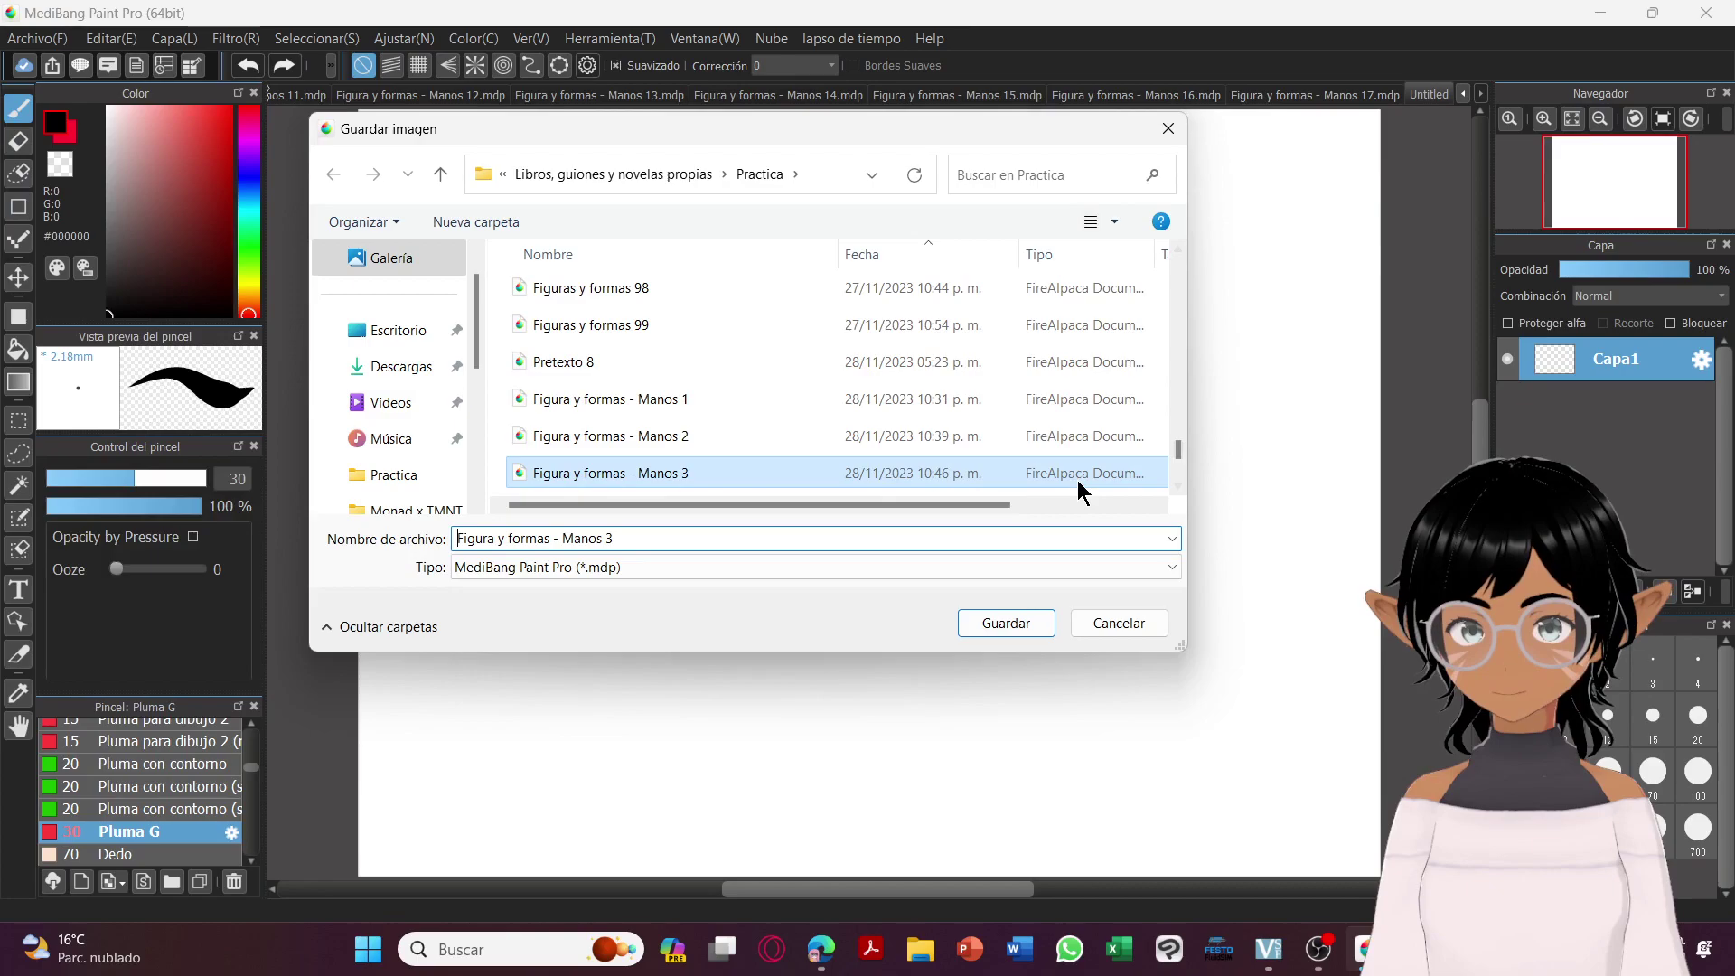
{"action": "left_click", "coordinate": [1018, 534]}
{"action": "double_click", "coordinate": [1018, 533]}
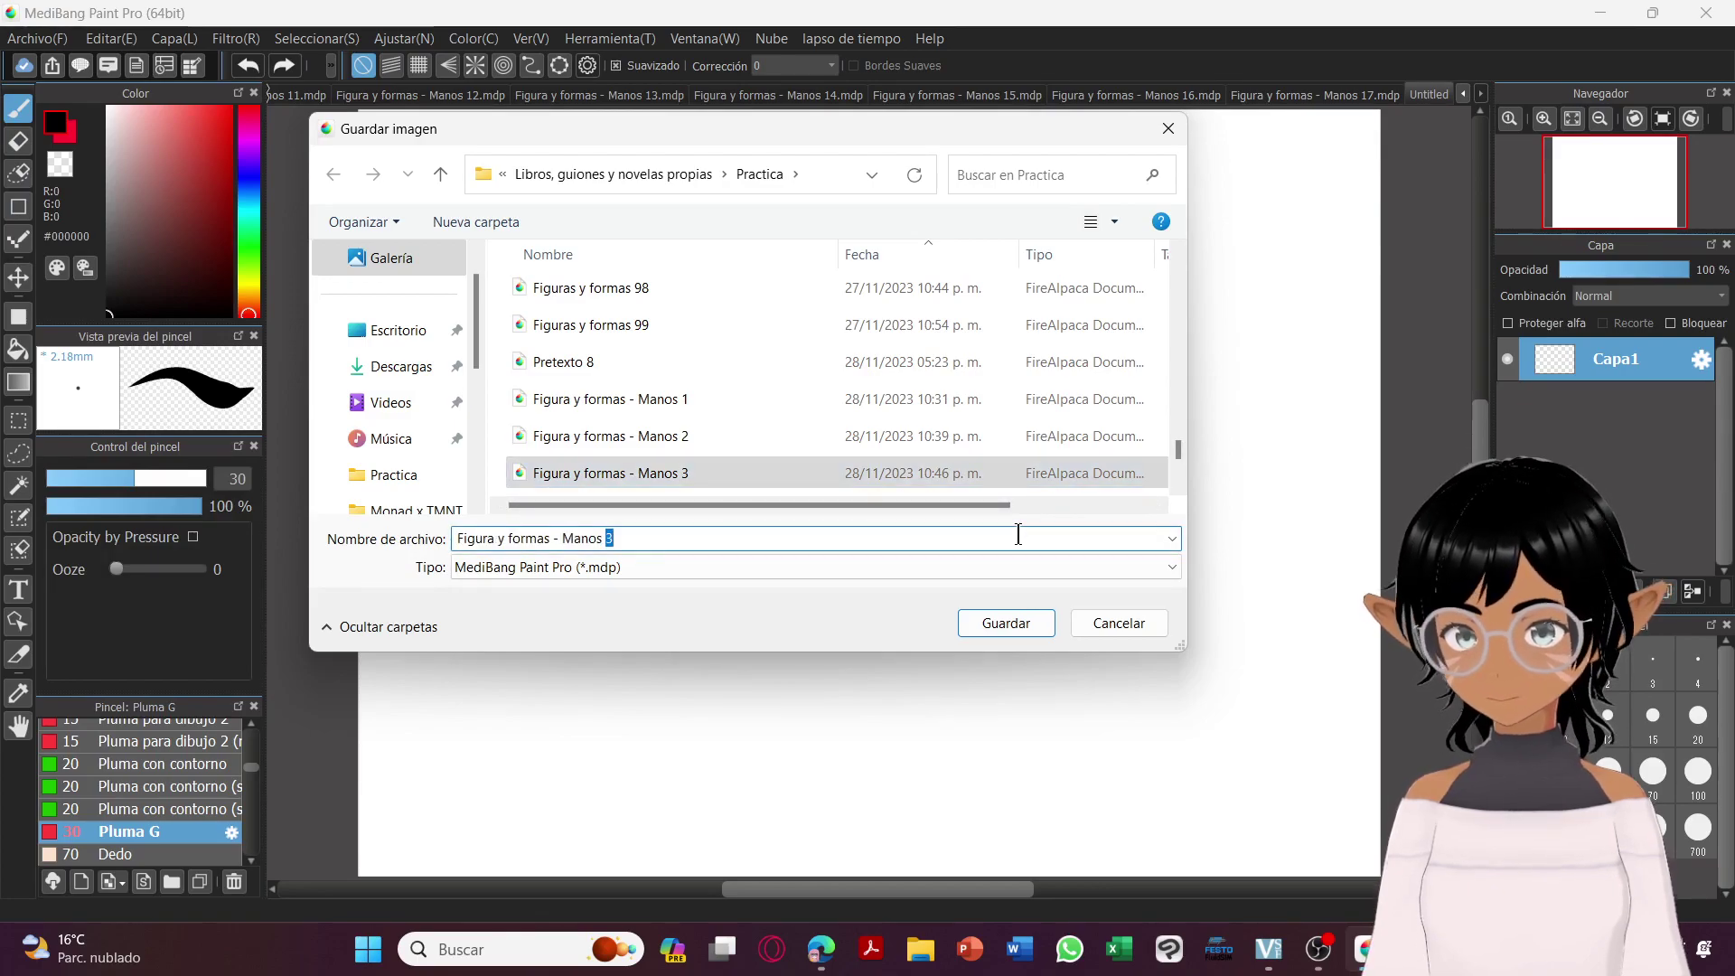
{"action": "type", "text": "18"}
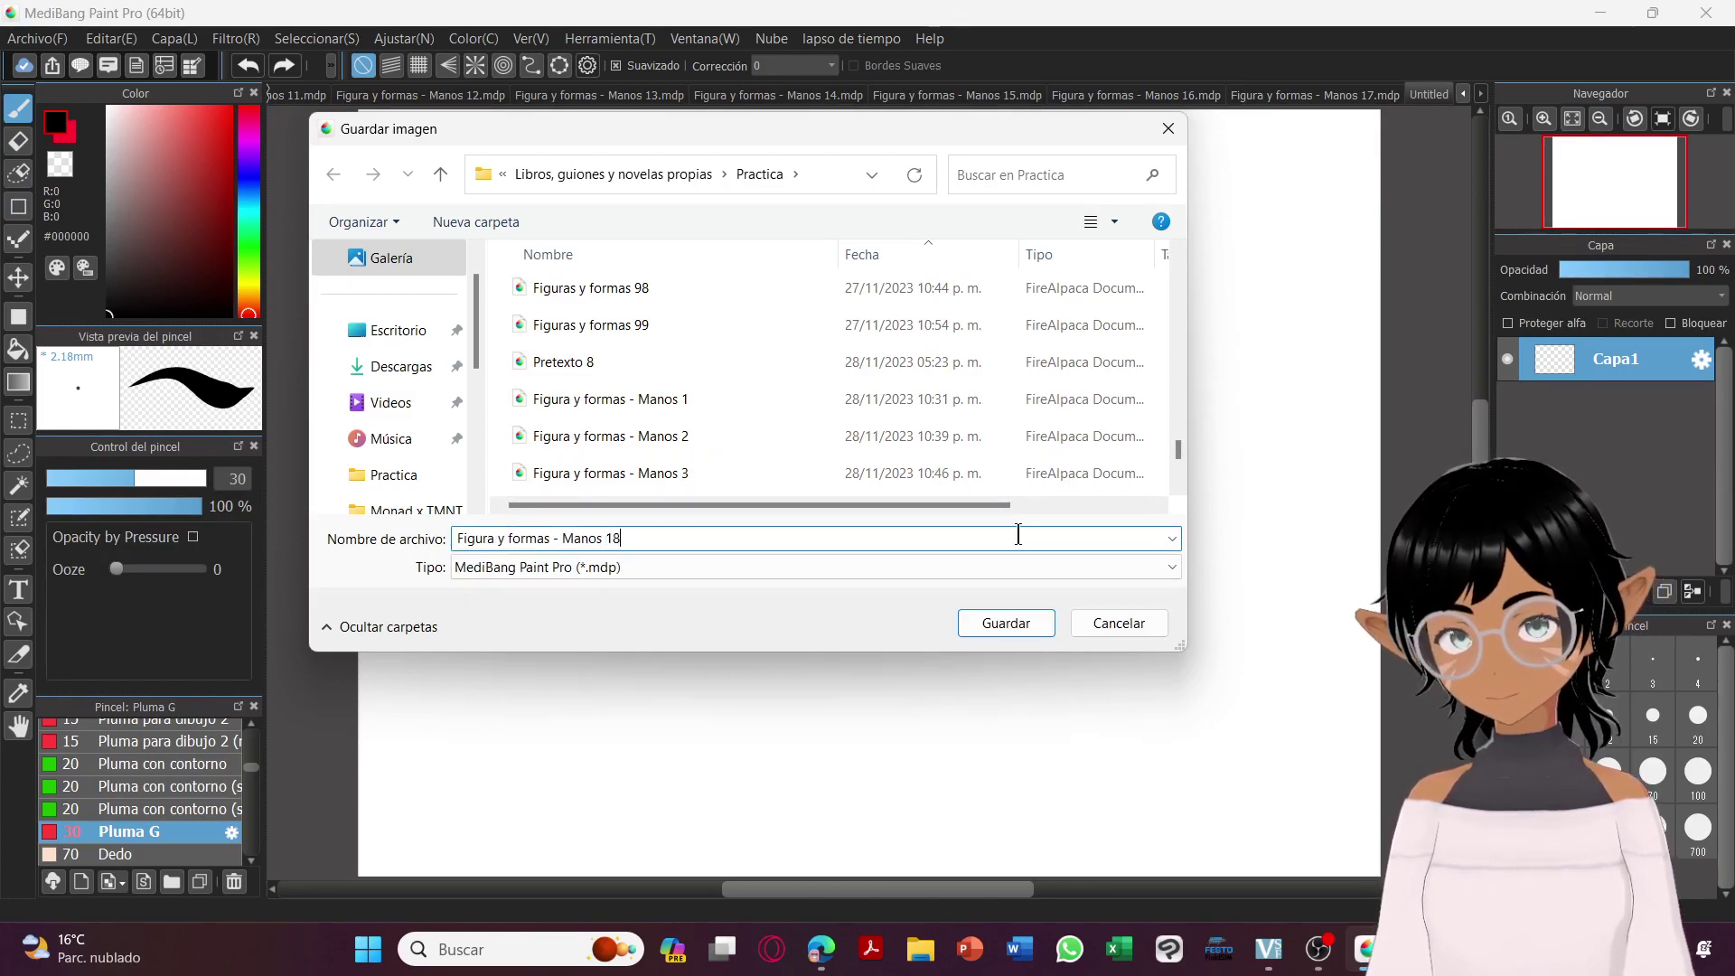
{"action": "key", "text": "Return"}
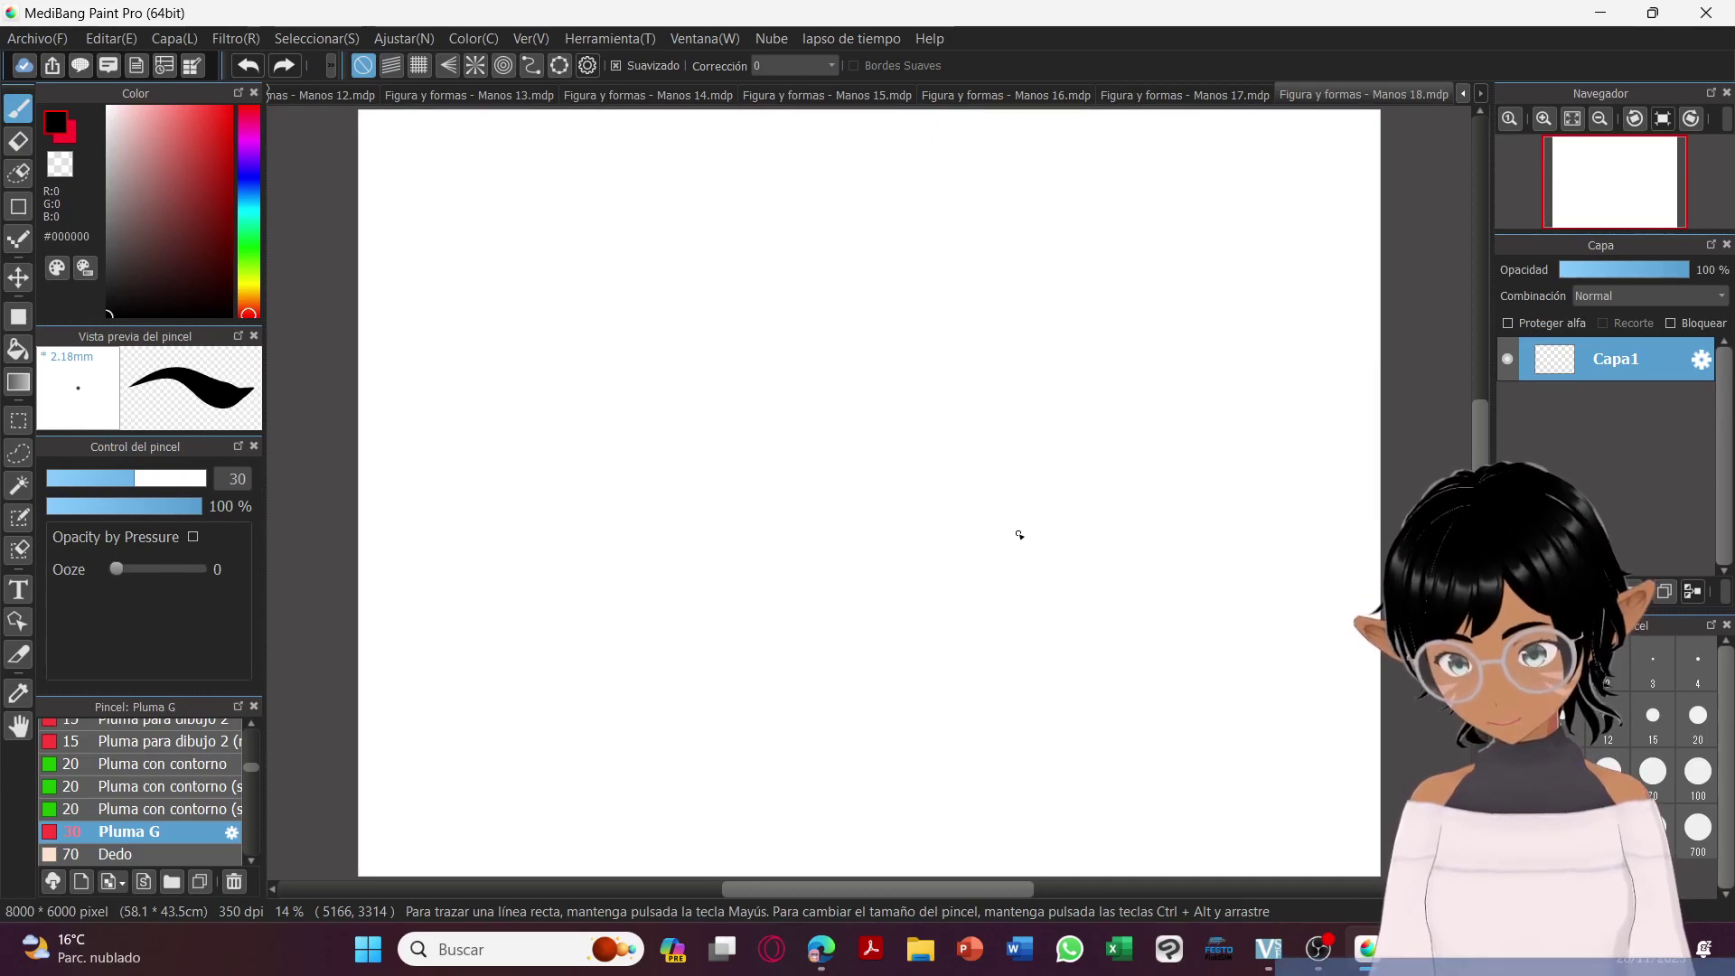
Sketch a rounded fingertip with a small joint circle, the curved palm line below it and a line sloping back towards the wrist.
{"action": "left_click_drag", "start_coordinate": [574, 287], "coordinate": [641, 319]}
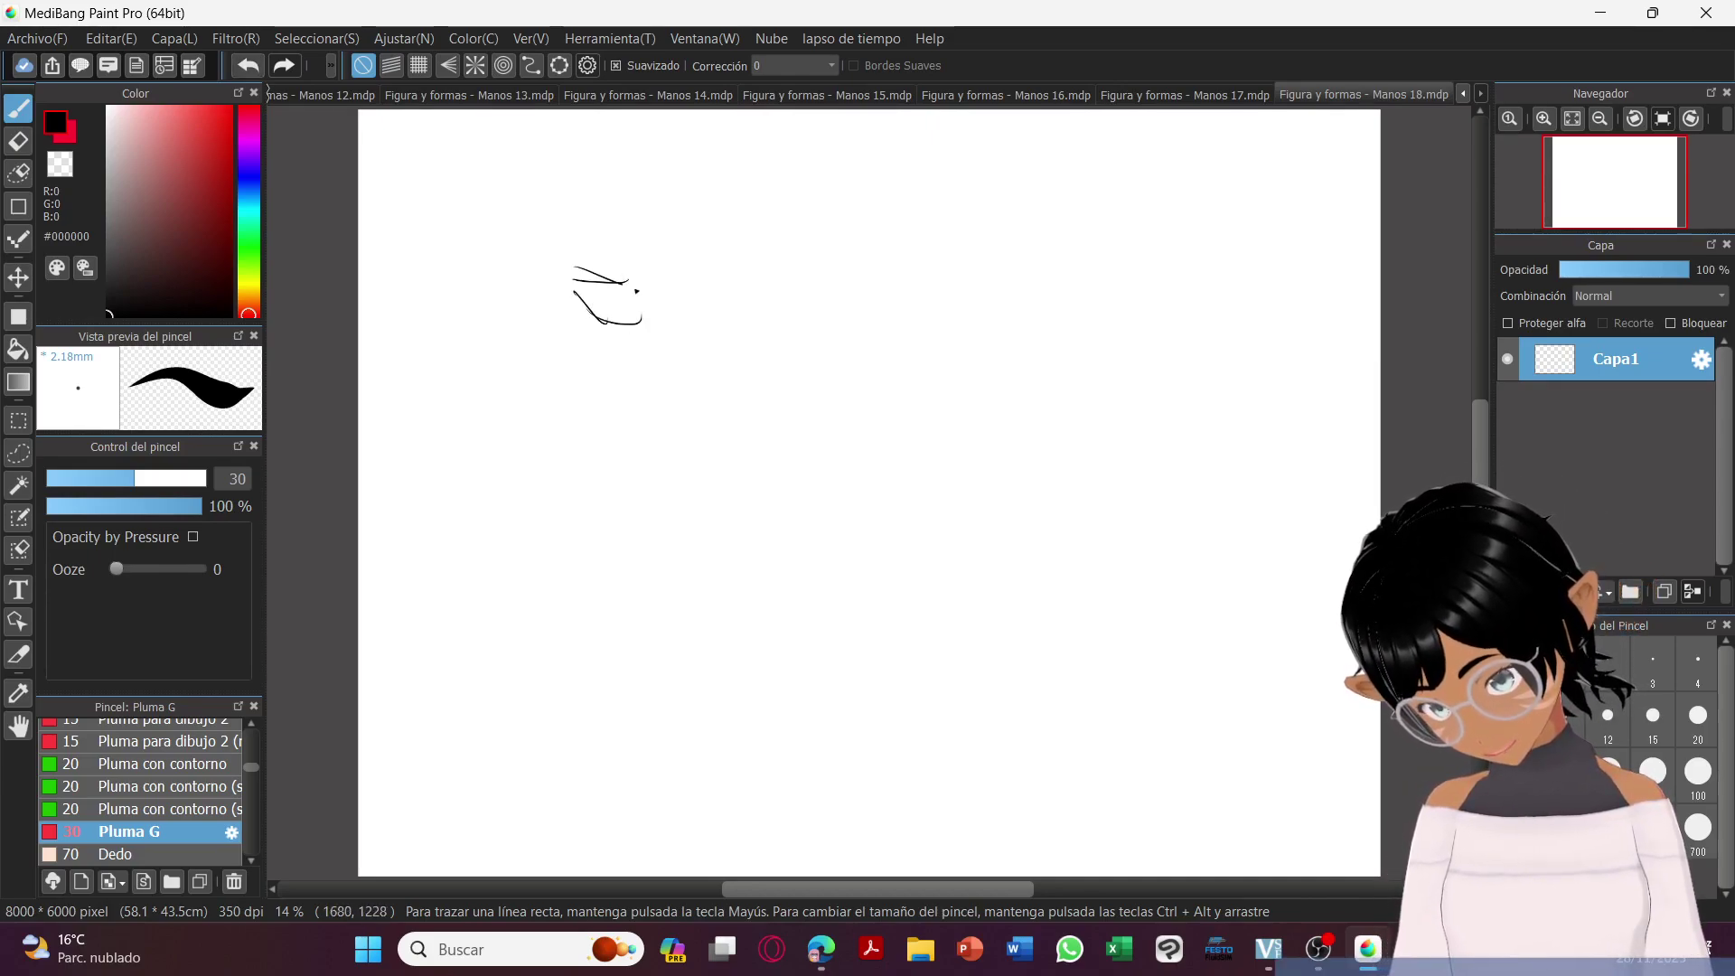
{"action": "left_click_drag", "start_coordinate": [597, 268], "coordinate": [659, 291]}
{"action": "left_click_drag", "start_coordinate": [654, 283], "coordinate": [621, 263]}
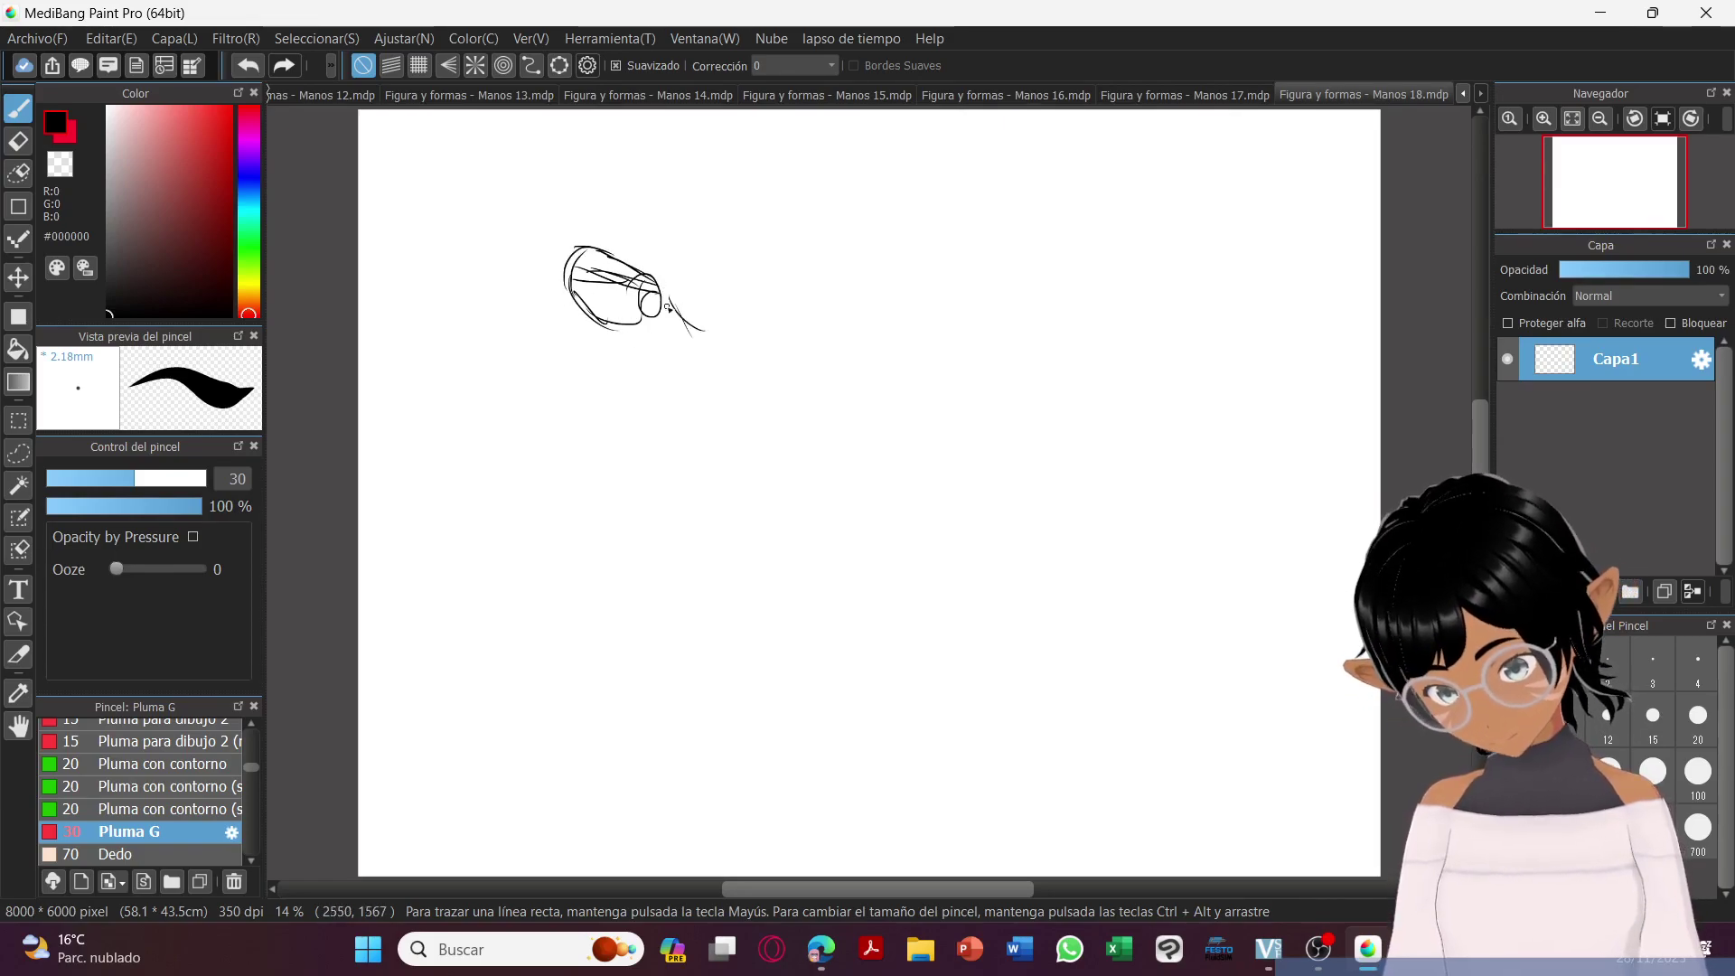
{"action": "mouse_move", "coordinate": [669, 282]}
{"action": "left_mouse_down"}
{"action": "mouse_move", "coordinate": [701, 304]}
{"action": "mouse_move", "coordinate": [746, 302]}
{"action": "left_mouse_up"}
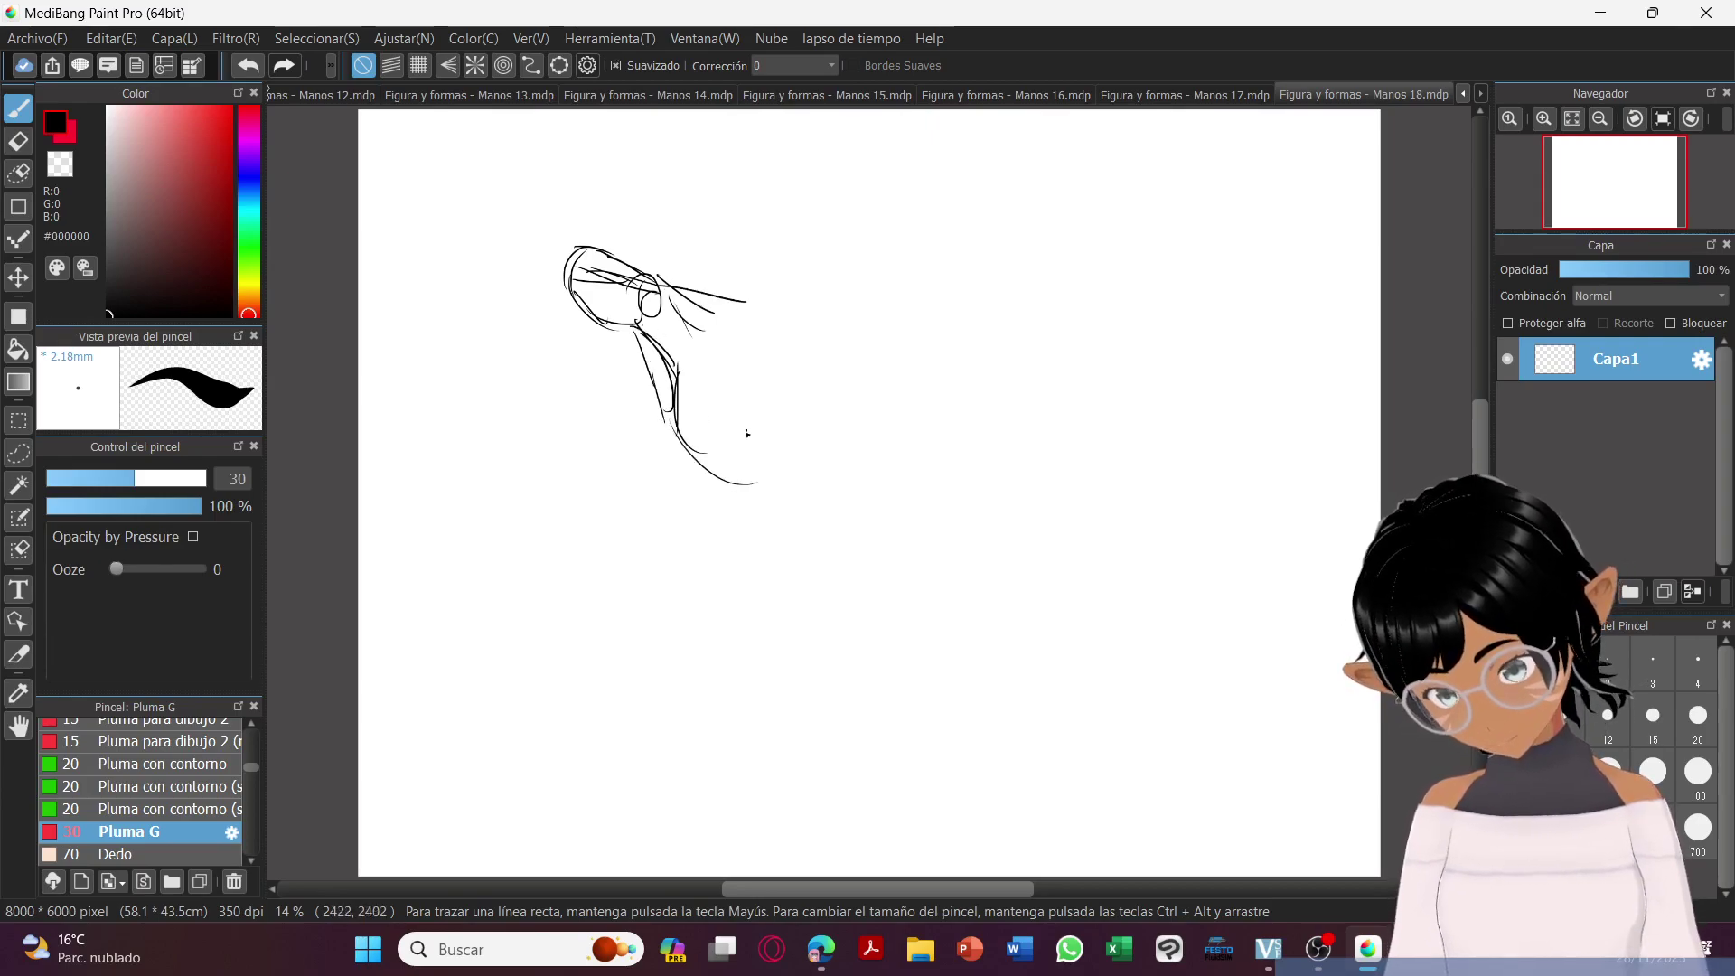
{"action": "left_click_drag", "start_coordinate": [743, 309], "coordinate": [820, 412]}
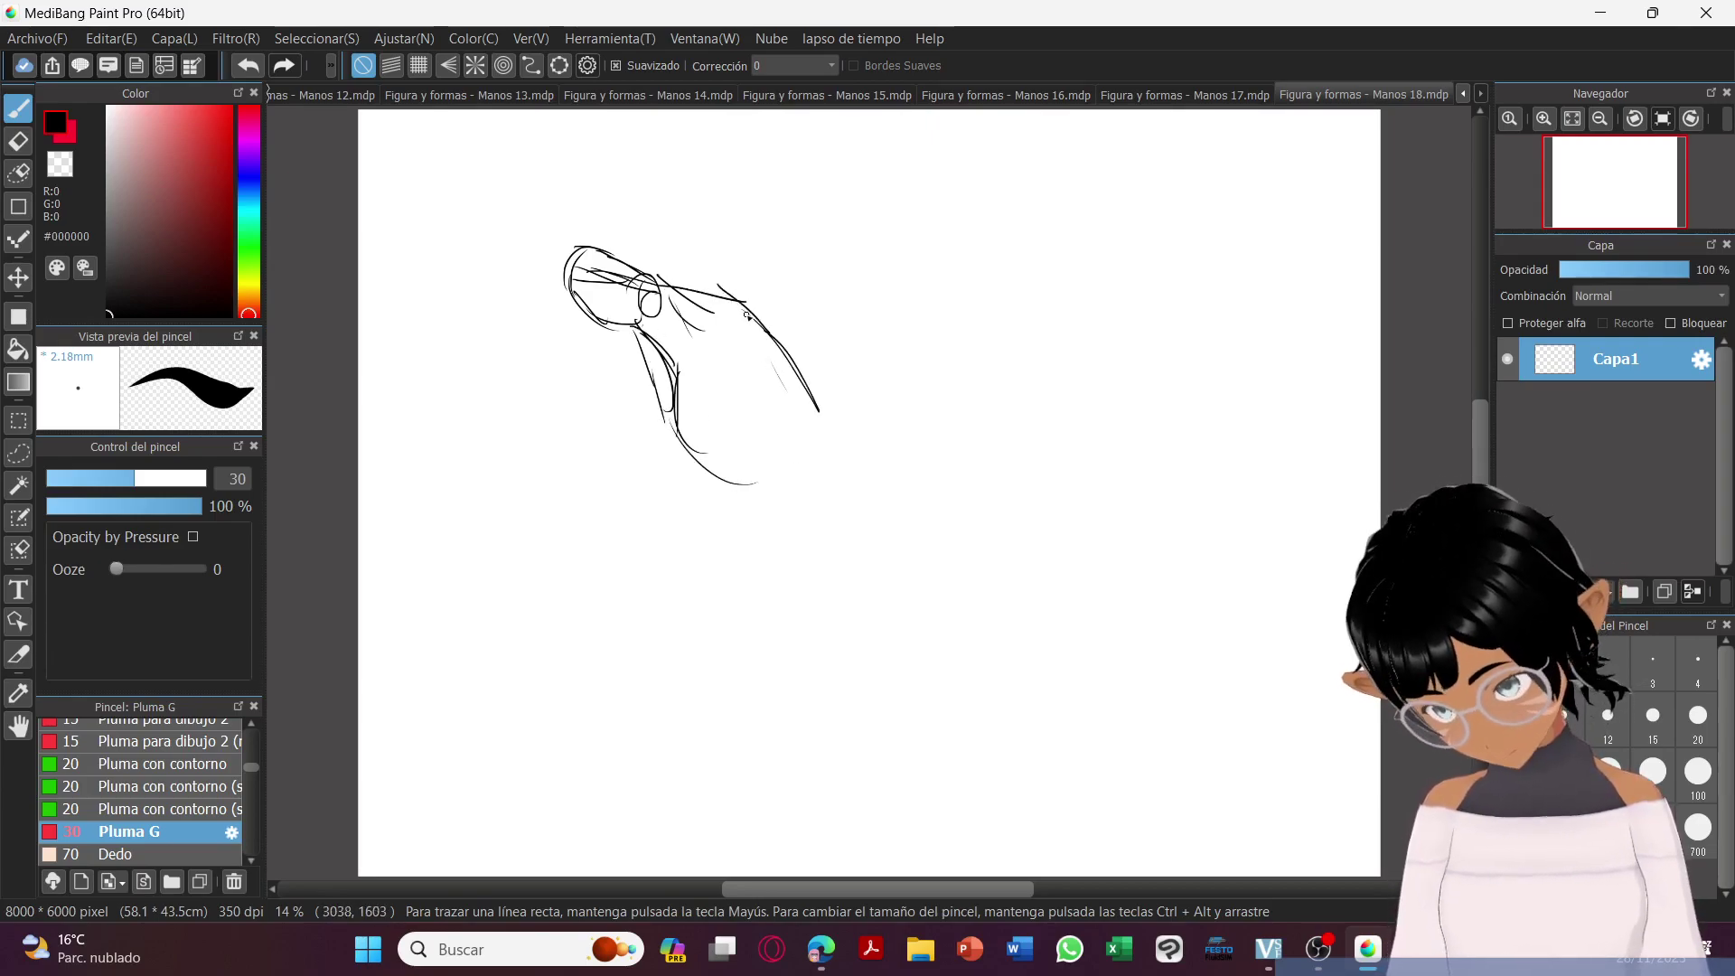
Outline the closed hand's upper edge and stack the curled fingers beneath one another, with small ovals at their tips.
{"action": "mouse_move", "coordinate": [618, 217]}
{"action": "left_mouse_down"}
{"action": "mouse_move", "coordinate": [775, 258]}
{"action": "mouse_move", "coordinate": [859, 409]}
{"action": "left_mouse_up"}
{"action": "mouse_move", "coordinate": [576, 224]}
{"action": "left_mouse_down"}
{"action": "mouse_move", "coordinate": [596, 244]}
{"action": "mouse_move", "coordinate": [538, 255]}
{"action": "mouse_move", "coordinate": [618, 363]}
{"action": "left_mouse_up"}
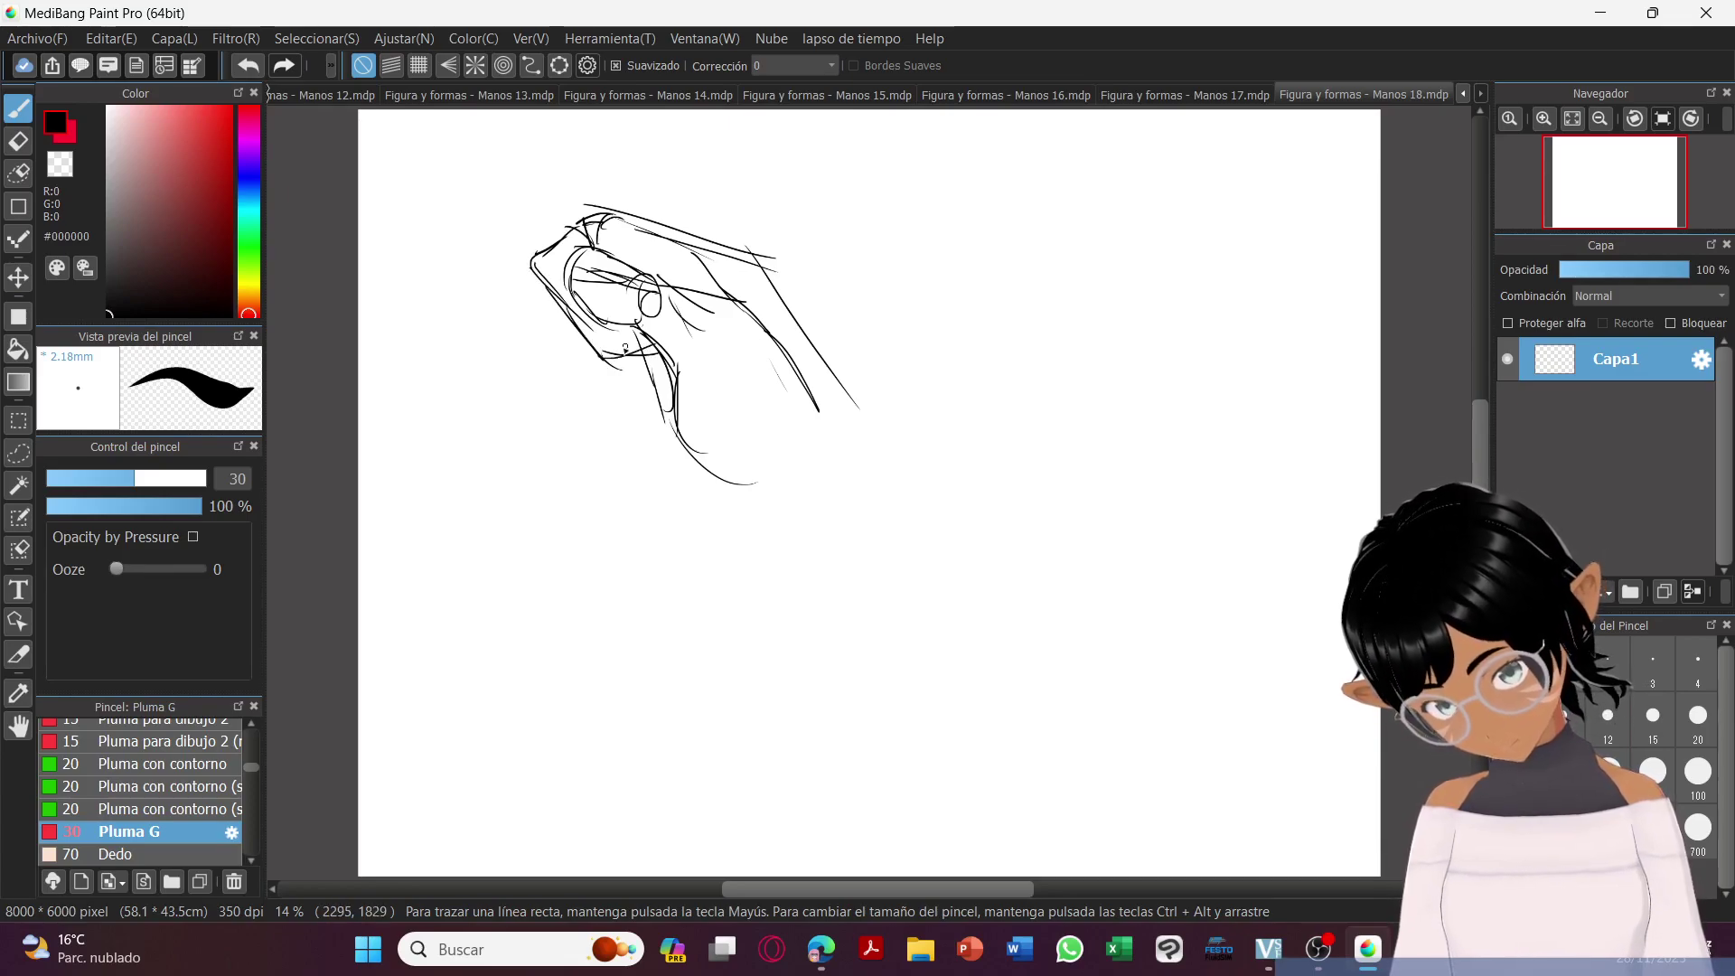
{"action": "left_click_drag", "start_coordinate": [499, 298], "coordinate": [500, 357]}
{"action": "mouse_move", "coordinate": [498, 348]}
{"action": "left_mouse_down"}
{"action": "mouse_move", "coordinate": [586, 381]}
{"action": "mouse_move", "coordinate": [621, 371]}
{"action": "left_mouse_up"}
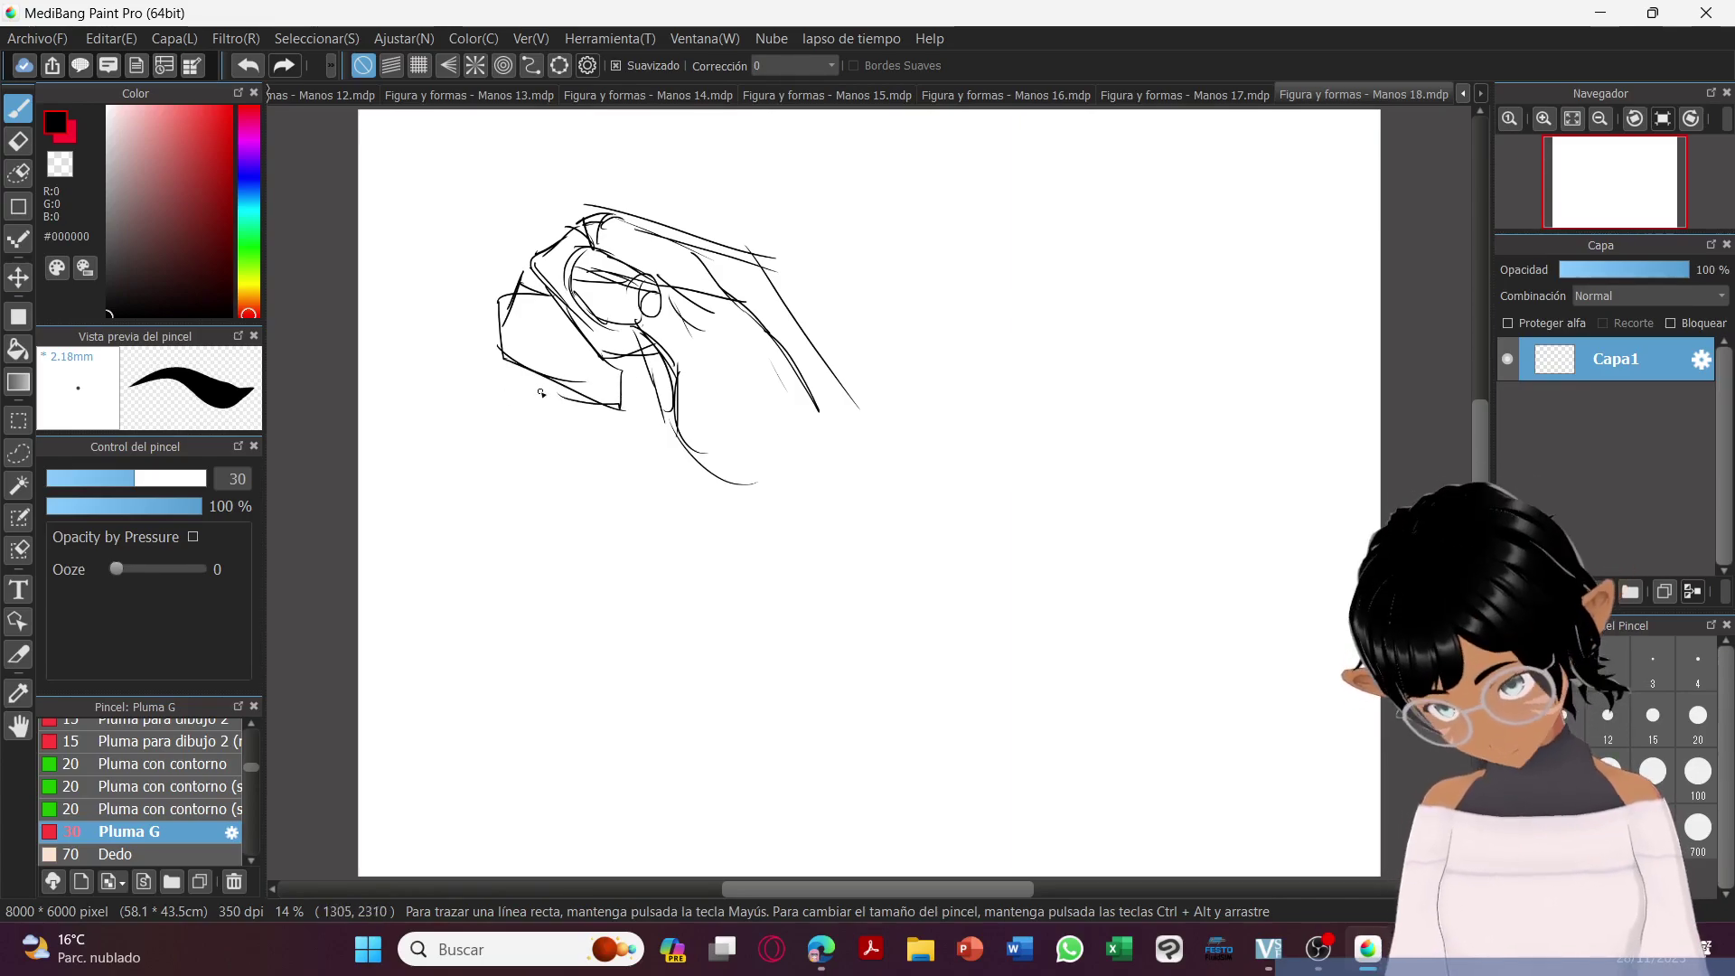
{"action": "left_click_drag", "start_coordinate": [489, 390], "coordinate": [503, 454]}
{"action": "mouse_move", "coordinate": [597, 415]}
{"action": "left_mouse_down"}
{"action": "mouse_move", "coordinate": [590, 470]}
{"action": "mouse_move", "coordinate": [610, 409]}
{"action": "mouse_move", "coordinate": [607, 456]}
{"action": "mouse_move", "coordinate": [658, 366]}
{"action": "left_mouse_up"}
Draw the heel of the closed hand's palm and continue it into the forearm's lower edge.
{"action": "left_click_drag", "start_coordinate": [548, 468], "coordinate": [653, 511]}
{"action": "left_click_drag", "start_coordinate": [599, 486], "coordinate": [745, 533]}
{"action": "mouse_move", "coordinate": [639, 508]}
{"action": "left_mouse_down"}
{"action": "mouse_move", "coordinate": [794, 506]}
{"action": "mouse_move", "coordinate": [782, 576]}
{"action": "mouse_move", "coordinate": [840, 643]}
{"action": "left_mouse_up"}
{"action": "left_click_drag", "start_coordinate": [755, 570], "coordinate": [914, 693]}
Draw the forearm's upper edge with oval wrist bumps and reinforce both forearm contours.
{"action": "mouse_move", "coordinate": [821, 378]}
{"action": "left_mouse_down"}
{"action": "mouse_move", "coordinate": [863, 443]}
{"action": "mouse_move", "coordinate": [861, 481]}
{"action": "mouse_move", "coordinate": [874, 435]}
{"action": "mouse_move", "coordinate": [1019, 678]}
{"action": "left_mouse_up"}
{"action": "left_click_drag", "start_coordinate": [826, 428], "coordinate": [936, 578]}
{"action": "left_click_drag", "start_coordinate": [855, 460], "coordinate": [995, 644]}
{"action": "left_click_drag", "start_coordinate": [875, 489], "coordinate": [1034, 681]}
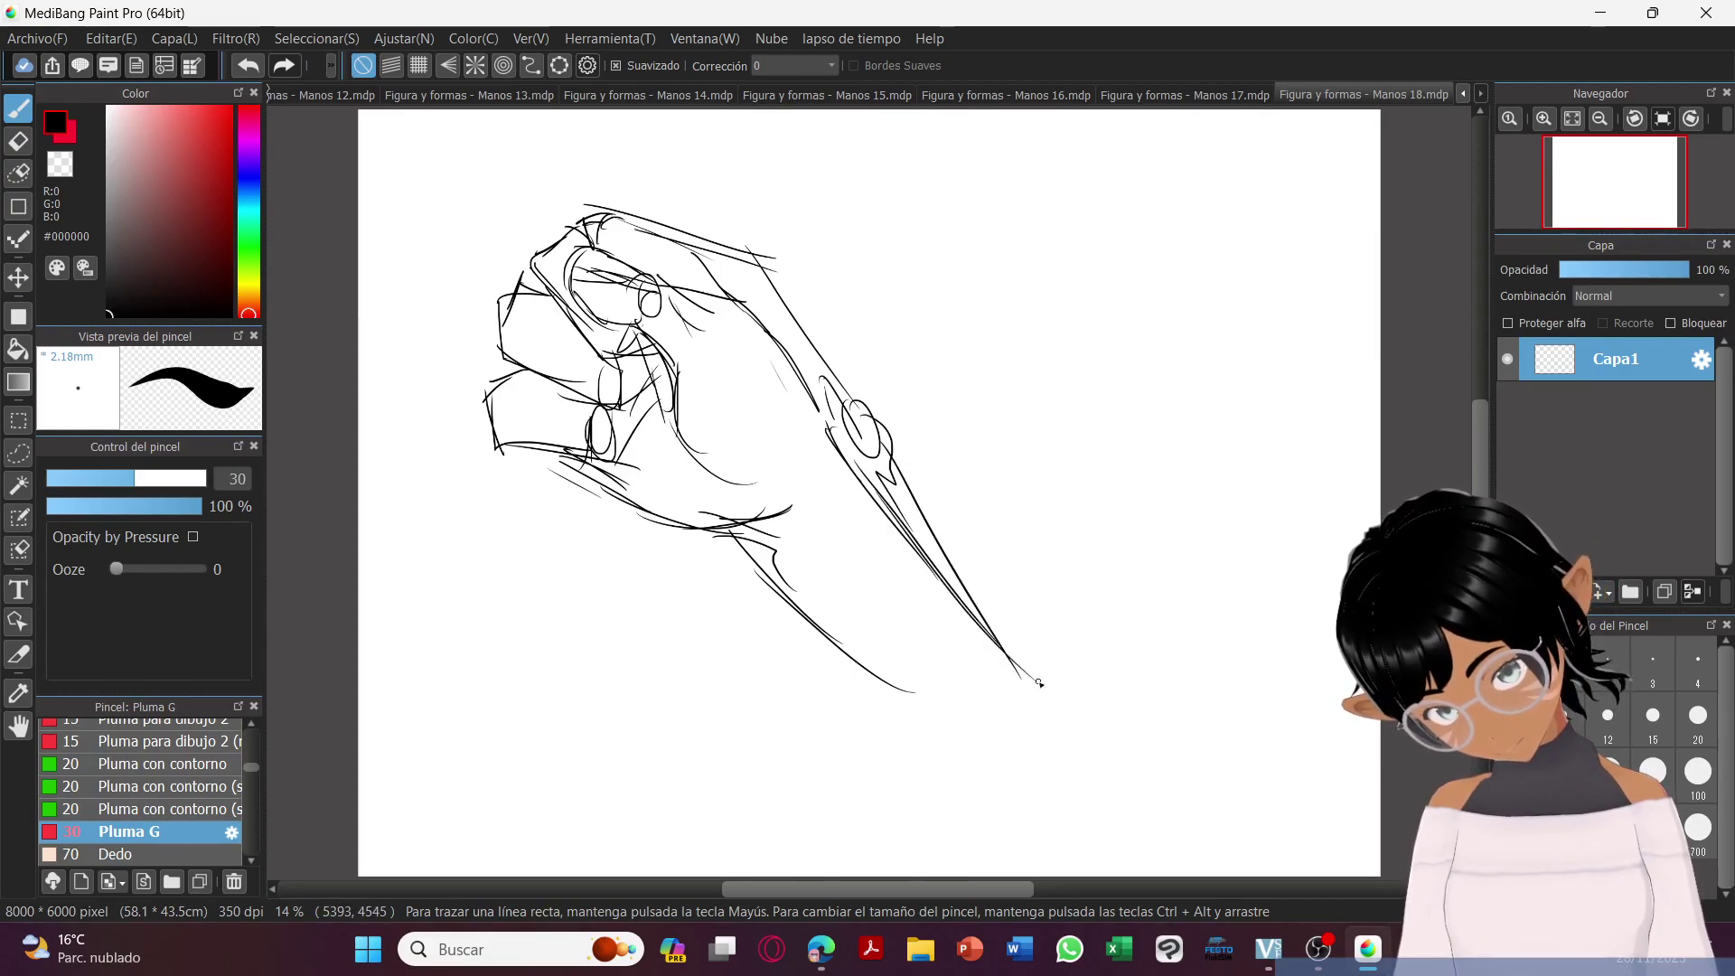
{"action": "left_click_drag", "start_coordinate": [771, 574], "coordinate": [913, 700]}
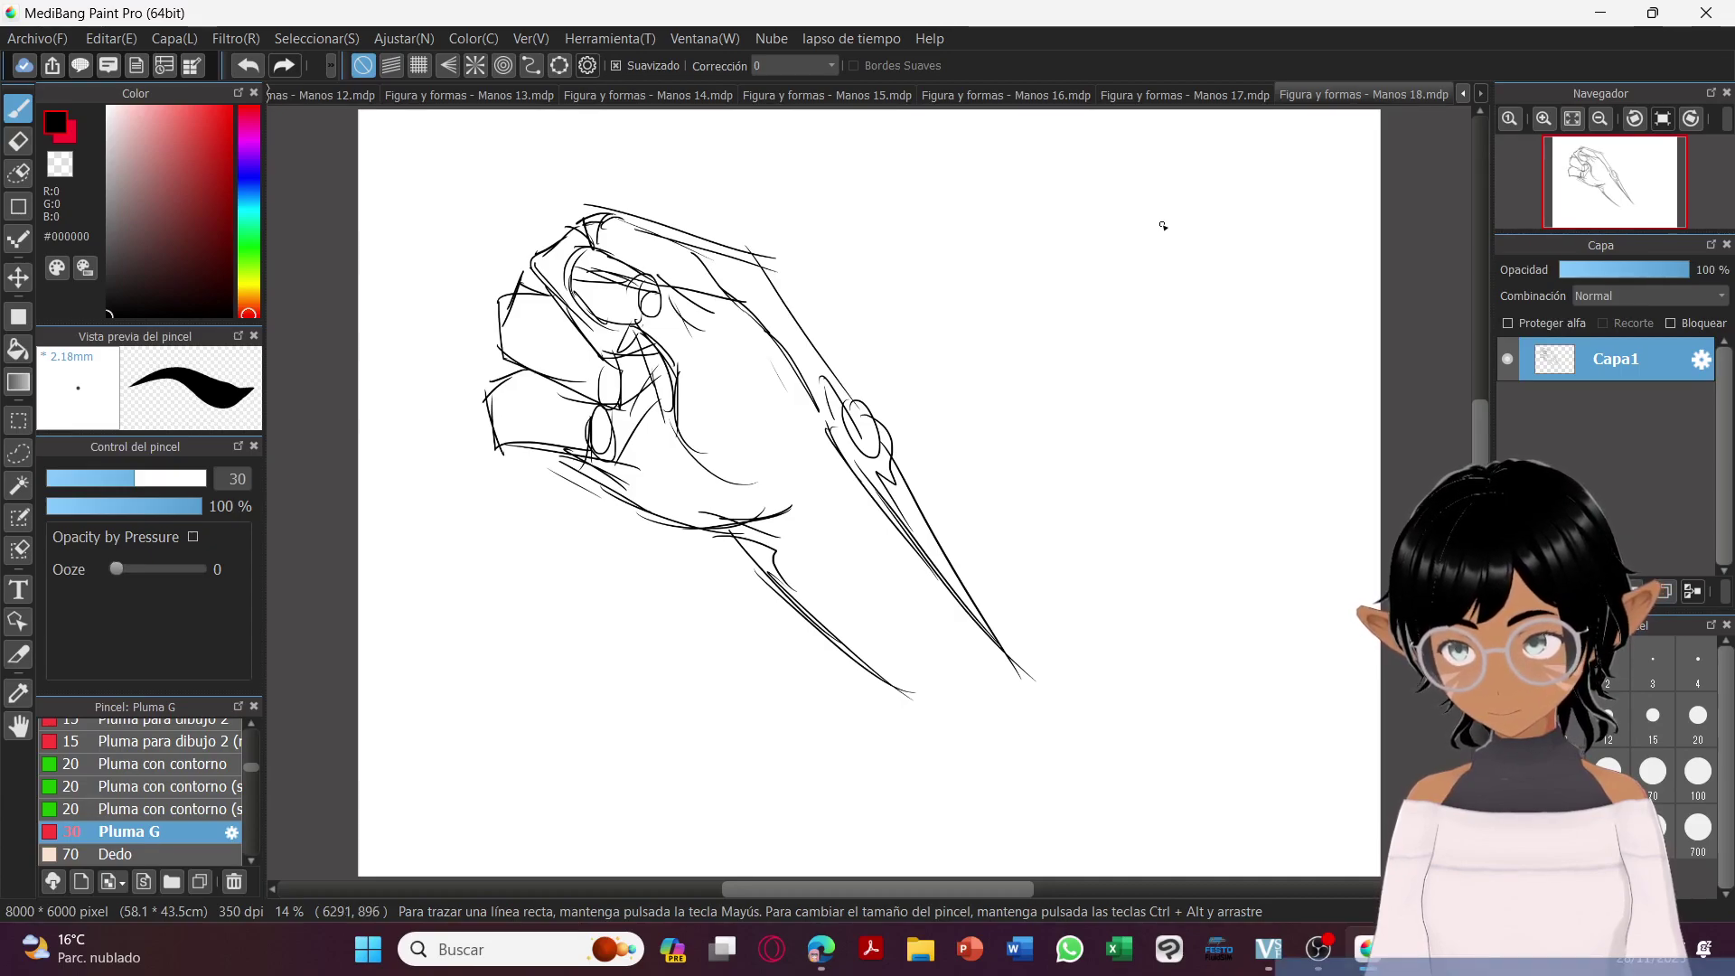
Start an open hand beside the first with the thumb lines, a circle at the thumb joint, the web curve and first finger strokes.
{"action": "left_click_drag", "start_coordinate": [959, 261], "coordinate": [1039, 328]}
{"action": "left_click_drag", "start_coordinate": [943, 224], "coordinate": [1048, 325]}
{"action": "mouse_move", "coordinate": [976, 260]}
{"action": "left_mouse_down"}
{"action": "mouse_move", "coordinate": [1057, 314]}
{"action": "mouse_move", "coordinate": [1030, 358]}
{"action": "left_mouse_up"}
{"action": "mouse_move", "coordinate": [1039, 299]}
{"action": "left_mouse_down"}
{"action": "mouse_move", "coordinate": [1118, 242]}
{"action": "mouse_move", "coordinate": [1147, 167]}
{"action": "mouse_move", "coordinate": [1133, 275]}
{"action": "mouse_move", "coordinate": [1183, 216]}
{"action": "left_mouse_up"}
{"action": "left_click_drag", "start_coordinate": [1251, 111], "coordinate": [1174, 257]}
{"action": "mouse_move", "coordinate": [1257, 113]}
{"action": "left_mouse_down"}
{"action": "mouse_move", "coordinate": [1219, 260]}
{"action": "mouse_move", "coordinate": [1182, 216]}
{"action": "left_mouse_up"}
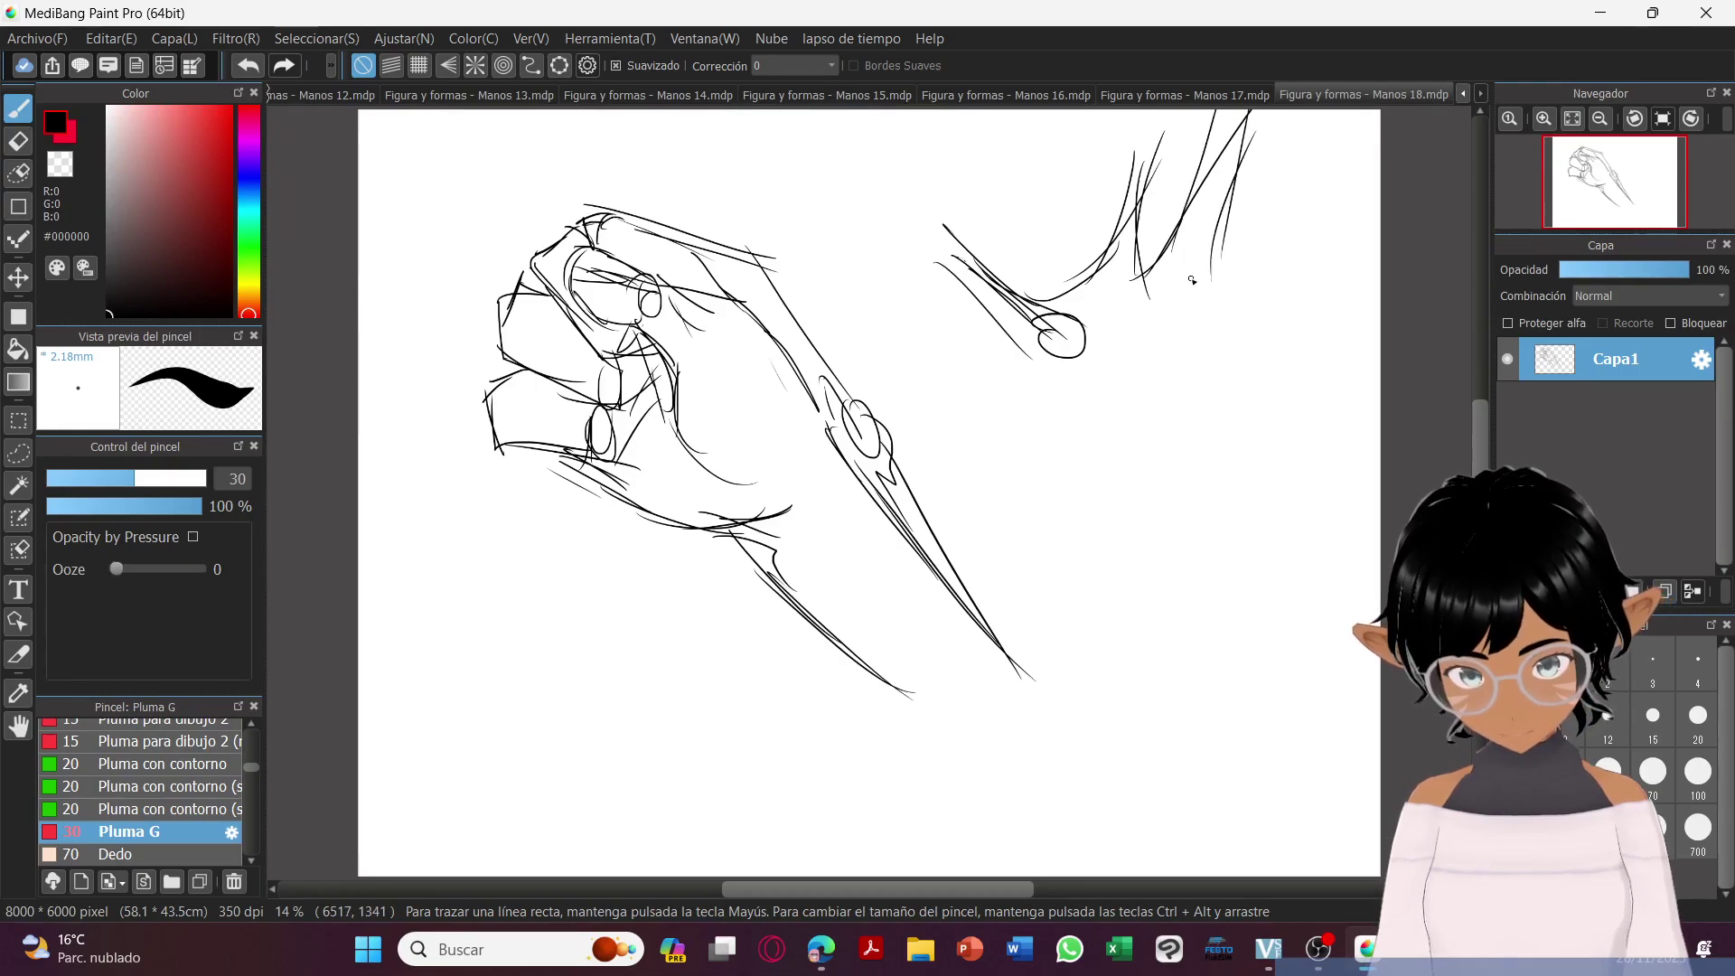
Sketch the open hand's sloping knuckle line with a circle at the finger base, and add the outer finger lines.
{"action": "left_click_drag", "start_coordinate": [1199, 299], "coordinate": [1209, 261]}
{"action": "left_click_drag", "start_coordinate": [1104, 290], "coordinate": [1174, 248]}
{"action": "left_click_drag", "start_coordinate": [1206, 244], "coordinate": [1307, 361]}
{"action": "mouse_move", "coordinate": [1291, 178]}
{"action": "left_mouse_down"}
{"action": "mouse_move", "coordinate": [1269, 303]}
{"action": "mouse_move", "coordinate": [1308, 269]}
{"action": "mouse_move", "coordinate": [1304, 301]}
{"action": "left_mouse_up"}
{"action": "mouse_move", "coordinate": [1350, 216]}
{"action": "left_mouse_down"}
{"action": "mouse_move", "coordinate": [1318, 379]}
{"action": "mouse_move", "coordinate": [1309, 358]}
{"action": "left_mouse_up"}
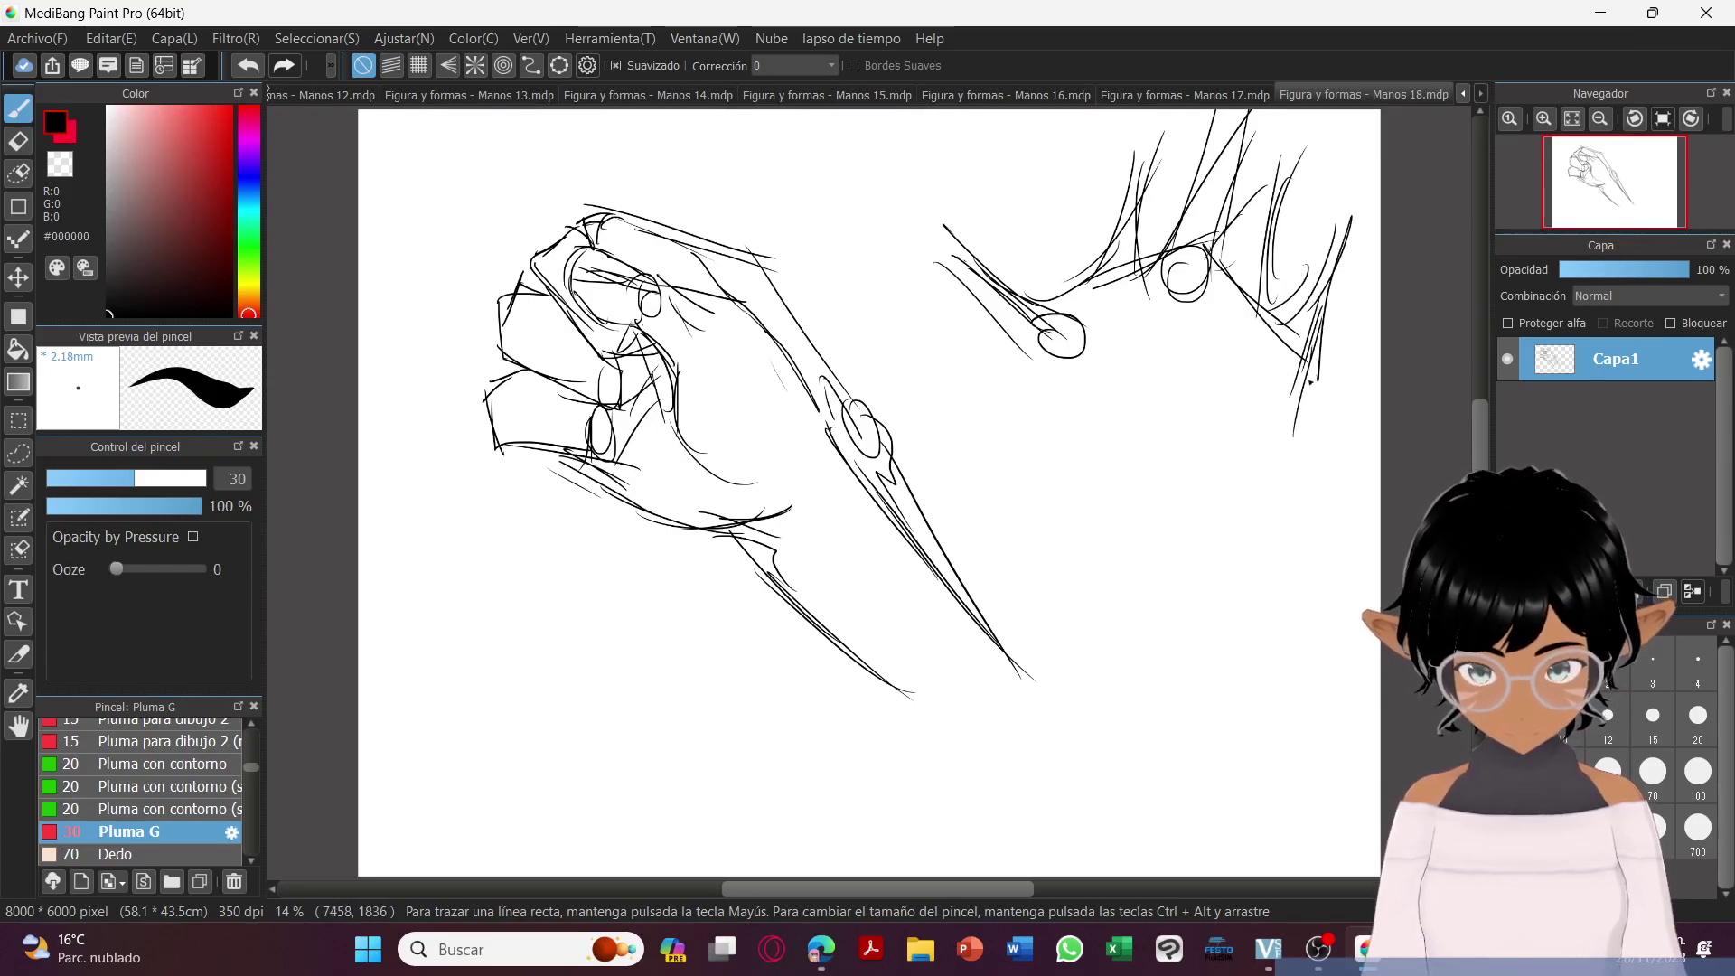
Add a curved line down the open palm, draw its outer edge and reinforce the sides of the spread fingers.
{"action": "mouse_move", "coordinate": [1189, 325]}
{"action": "left_mouse_down"}
{"action": "mouse_move", "coordinate": [1227, 481]}
{"action": "mouse_move", "coordinate": [1243, 475]}
{"action": "left_mouse_up"}
{"action": "left_click_drag", "start_coordinate": [1324, 336], "coordinate": [1301, 471]}
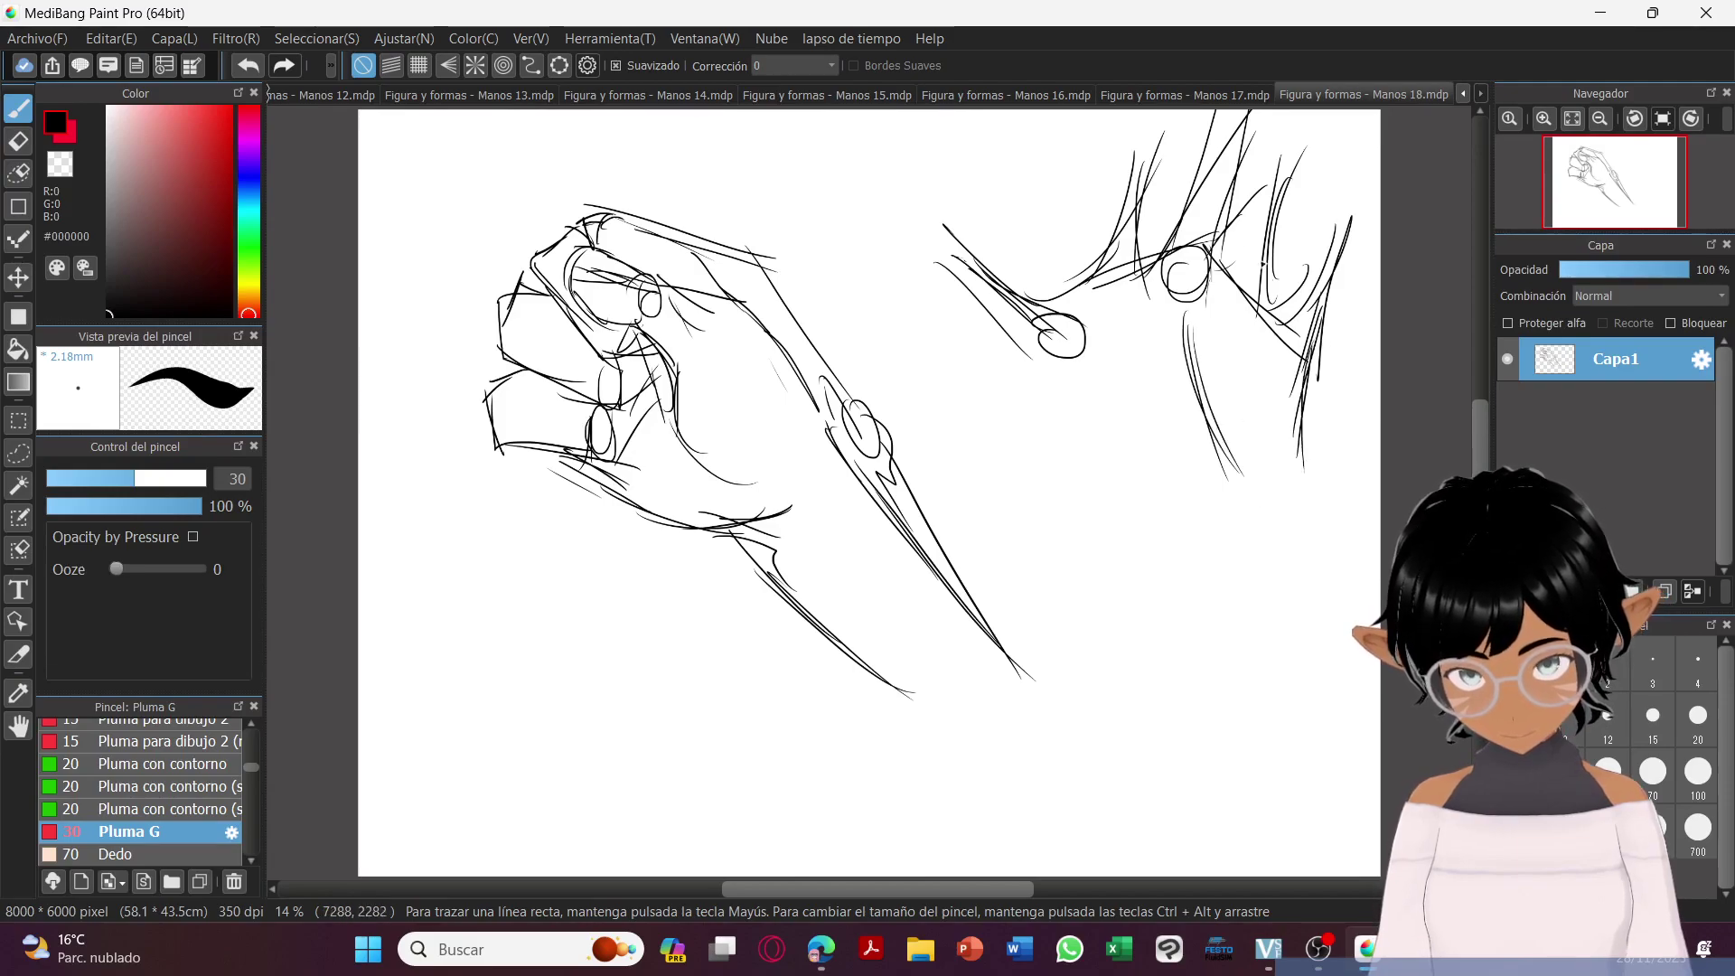
{"action": "left_click_drag", "start_coordinate": [1306, 144], "coordinate": [1239, 246]}
{"action": "left_click_drag", "start_coordinate": [1353, 215], "coordinate": [1279, 312]}
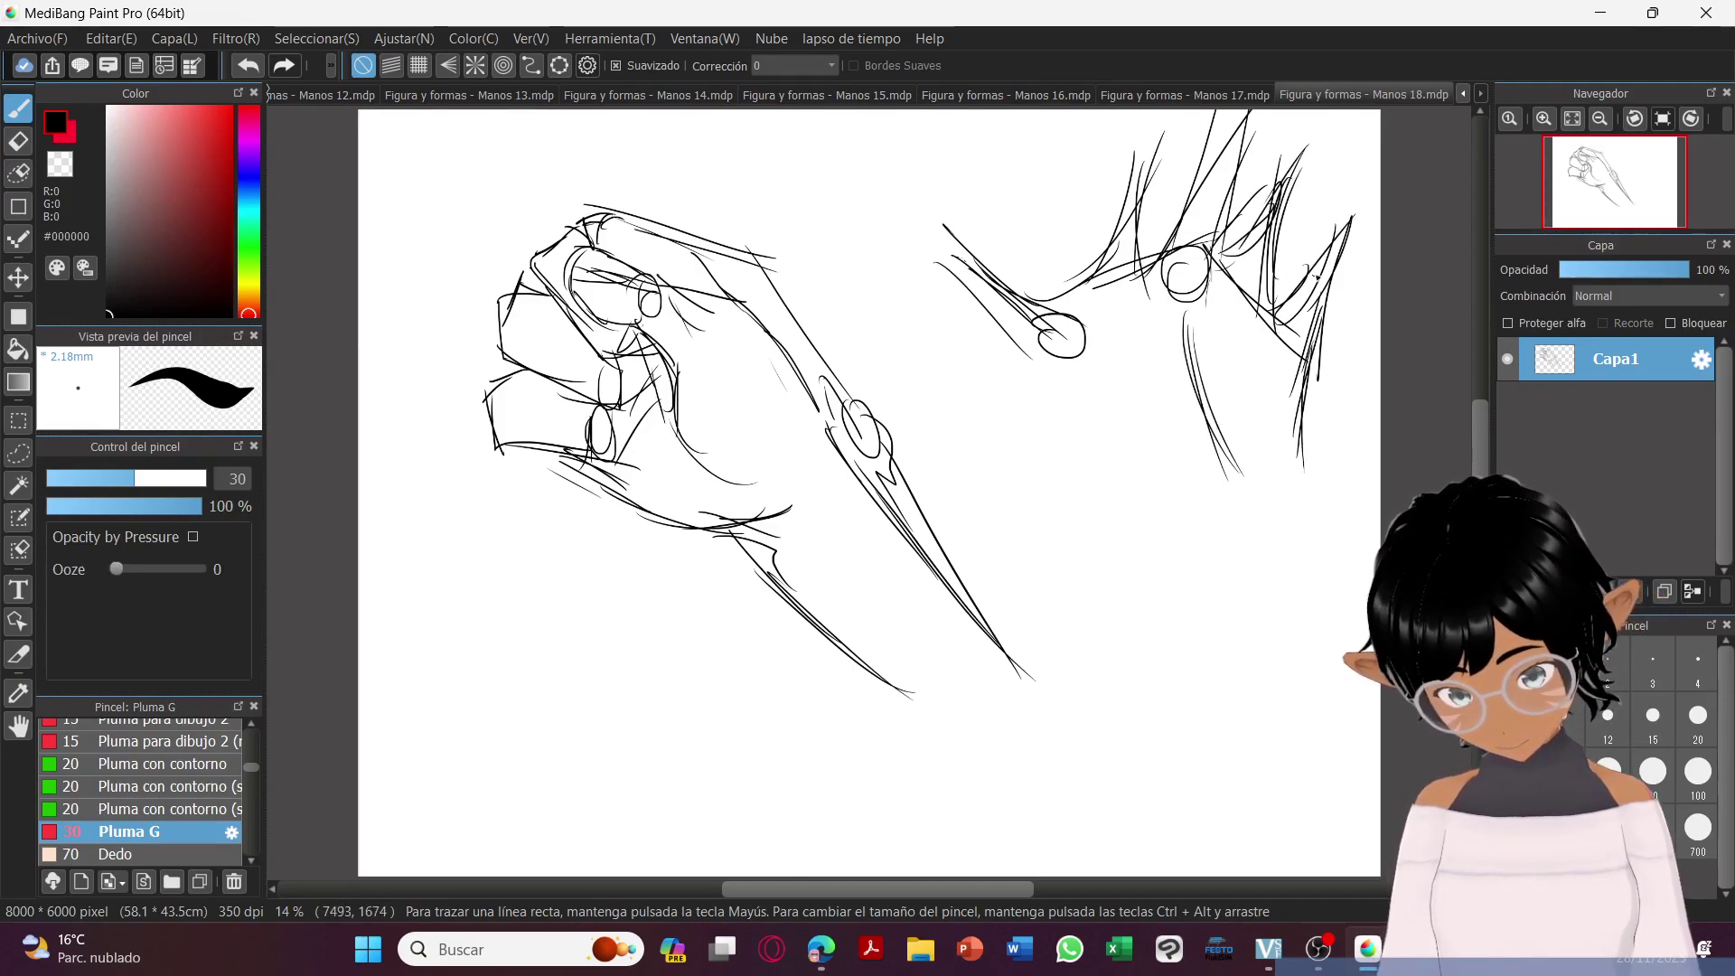
{"action": "left_click_drag", "start_coordinate": [1240, 107], "coordinate": [1223, 235]}
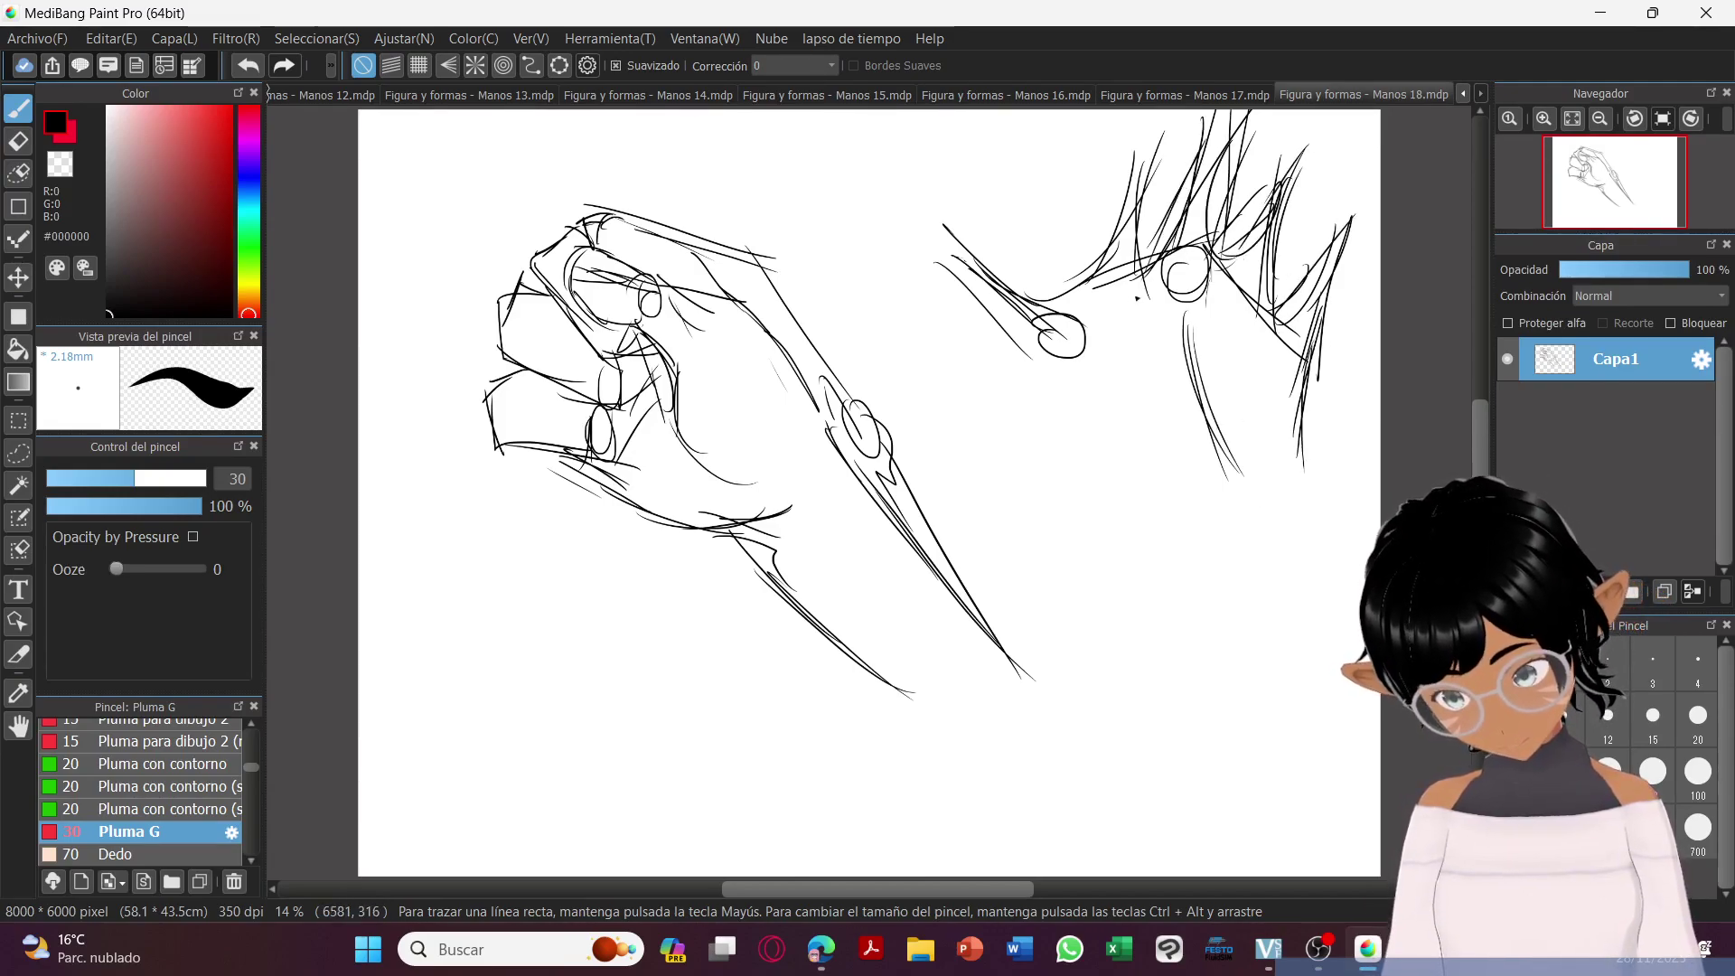
Draw the open hand's wrist line, thumb-side palm contour and long forearm edges running down to the canvas edge.
{"action": "left_click_drag", "start_coordinate": [1281, 394], "coordinate": [1294, 481]}
{"action": "left_click_drag", "start_coordinate": [1119, 440], "coordinate": [1313, 461]}
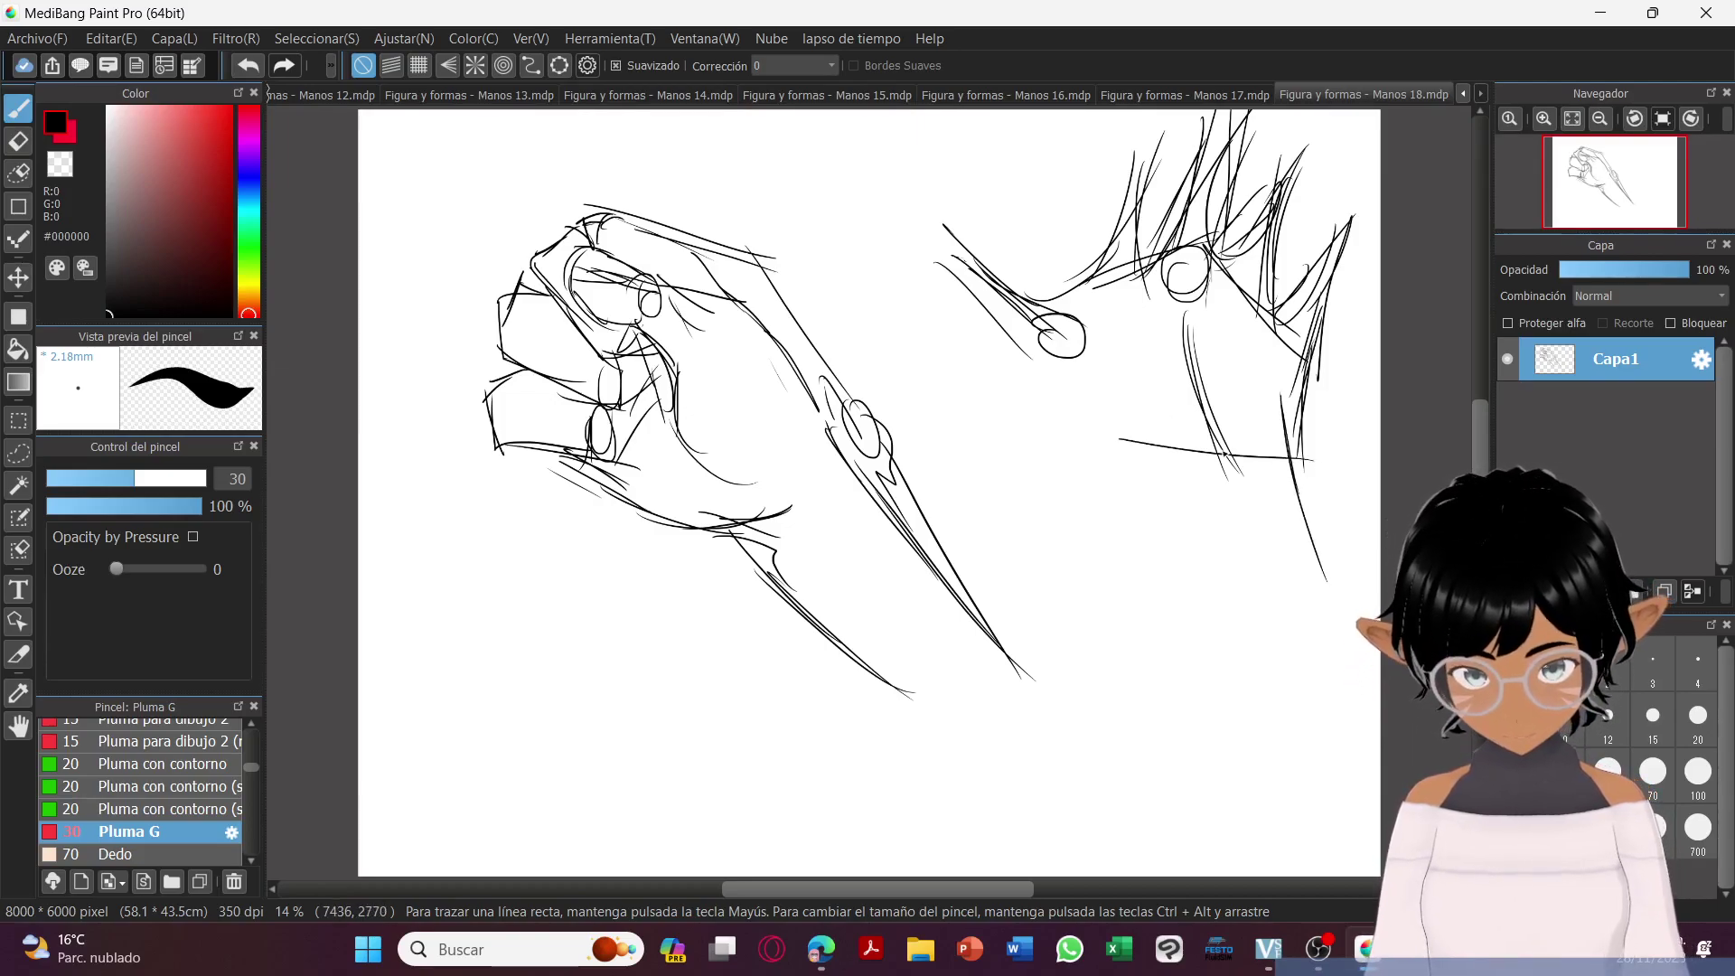
{"action": "left_click_drag", "start_coordinate": [1102, 318], "coordinate": [1197, 542]}
{"action": "left_click_drag", "start_coordinate": [1140, 452], "coordinate": [1233, 691]}
{"action": "mouse_move", "coordinate": [1075, 470]}
{"action": "left_mouse_down"}
{"action": "mouse_move", "coordinate": [1169, 607]}
{"action": "mouse_move", "coordinate": [1208, 757]}
{"action": "left_mouse_up"}
{"action": "left_click_drag", "start_coordinate": [1189, 654], "coordinate": [1222, 747]}
{"action": "left_click_drag", "start_coordinate": [1010, 342], "coordinate": [1179, 594]}
{"action": "mouse_move", "coordinate": [1362, 745]}
{"action": "left_mouse_down"}
{"action": "mouse_move", "coordinate": [1304, 481]}
{"action": "mouse_move", "coordinate": [1379, 748]}
{"action": "left_mouse_up"}
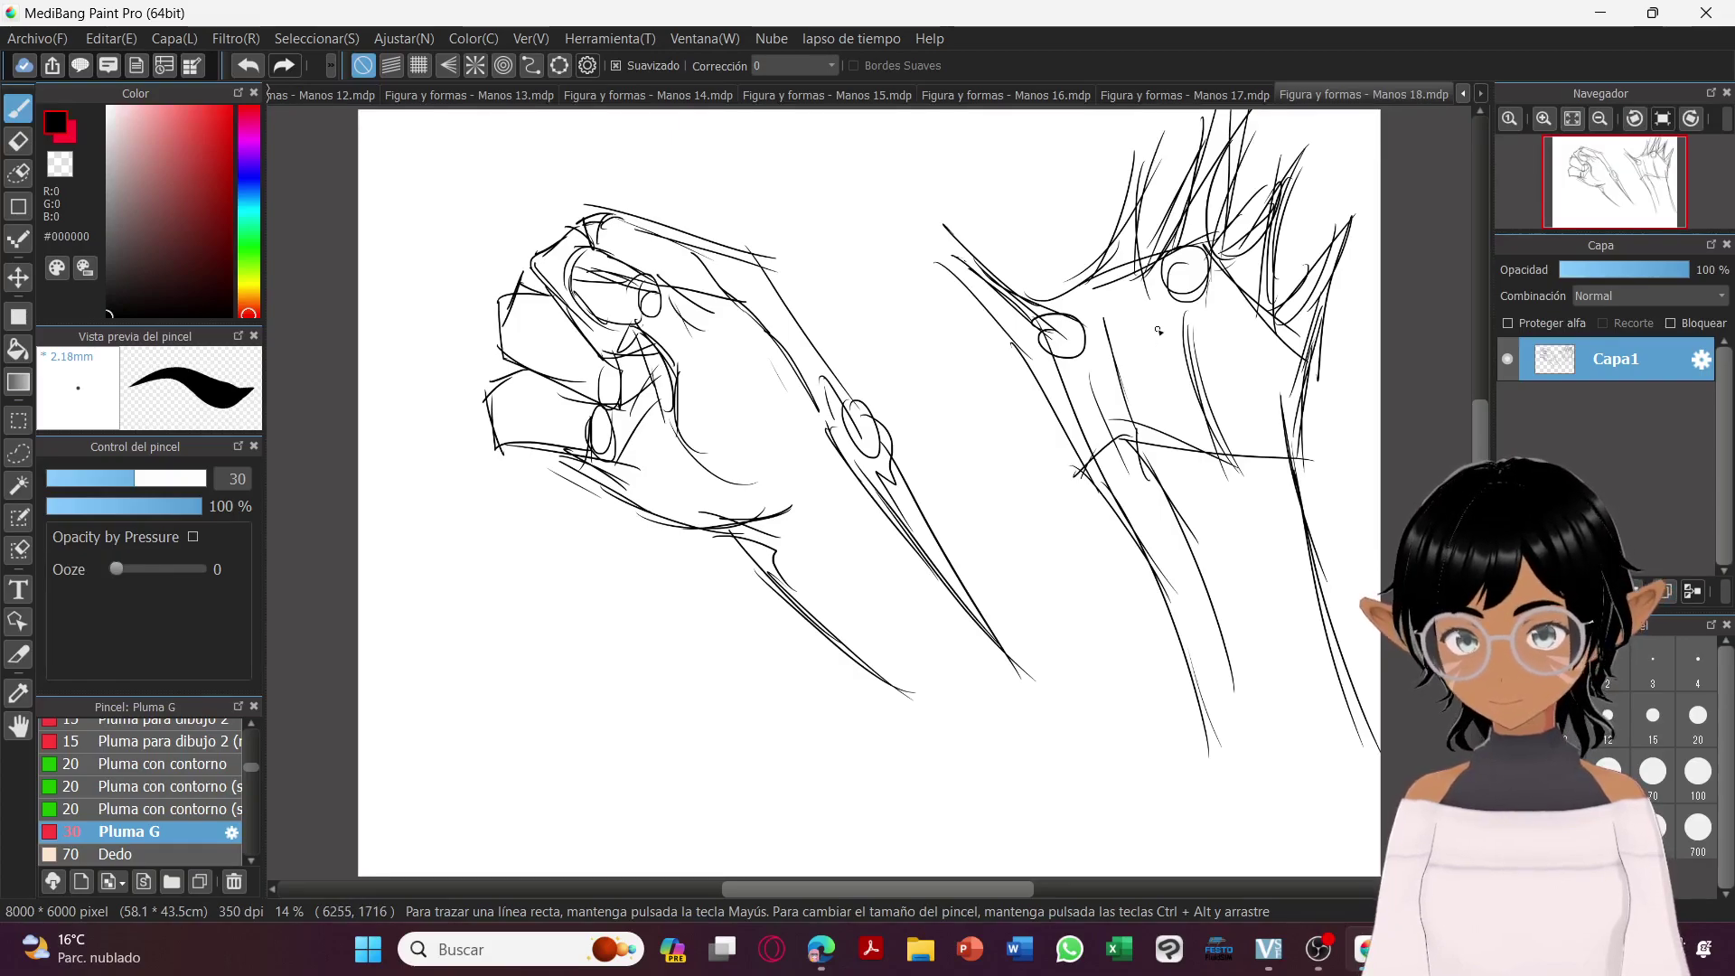
Close the open drawings and exit MediBang Paint Pro, returning to OBS.
{"action": "left_click", "coordinate": [34, 41]}
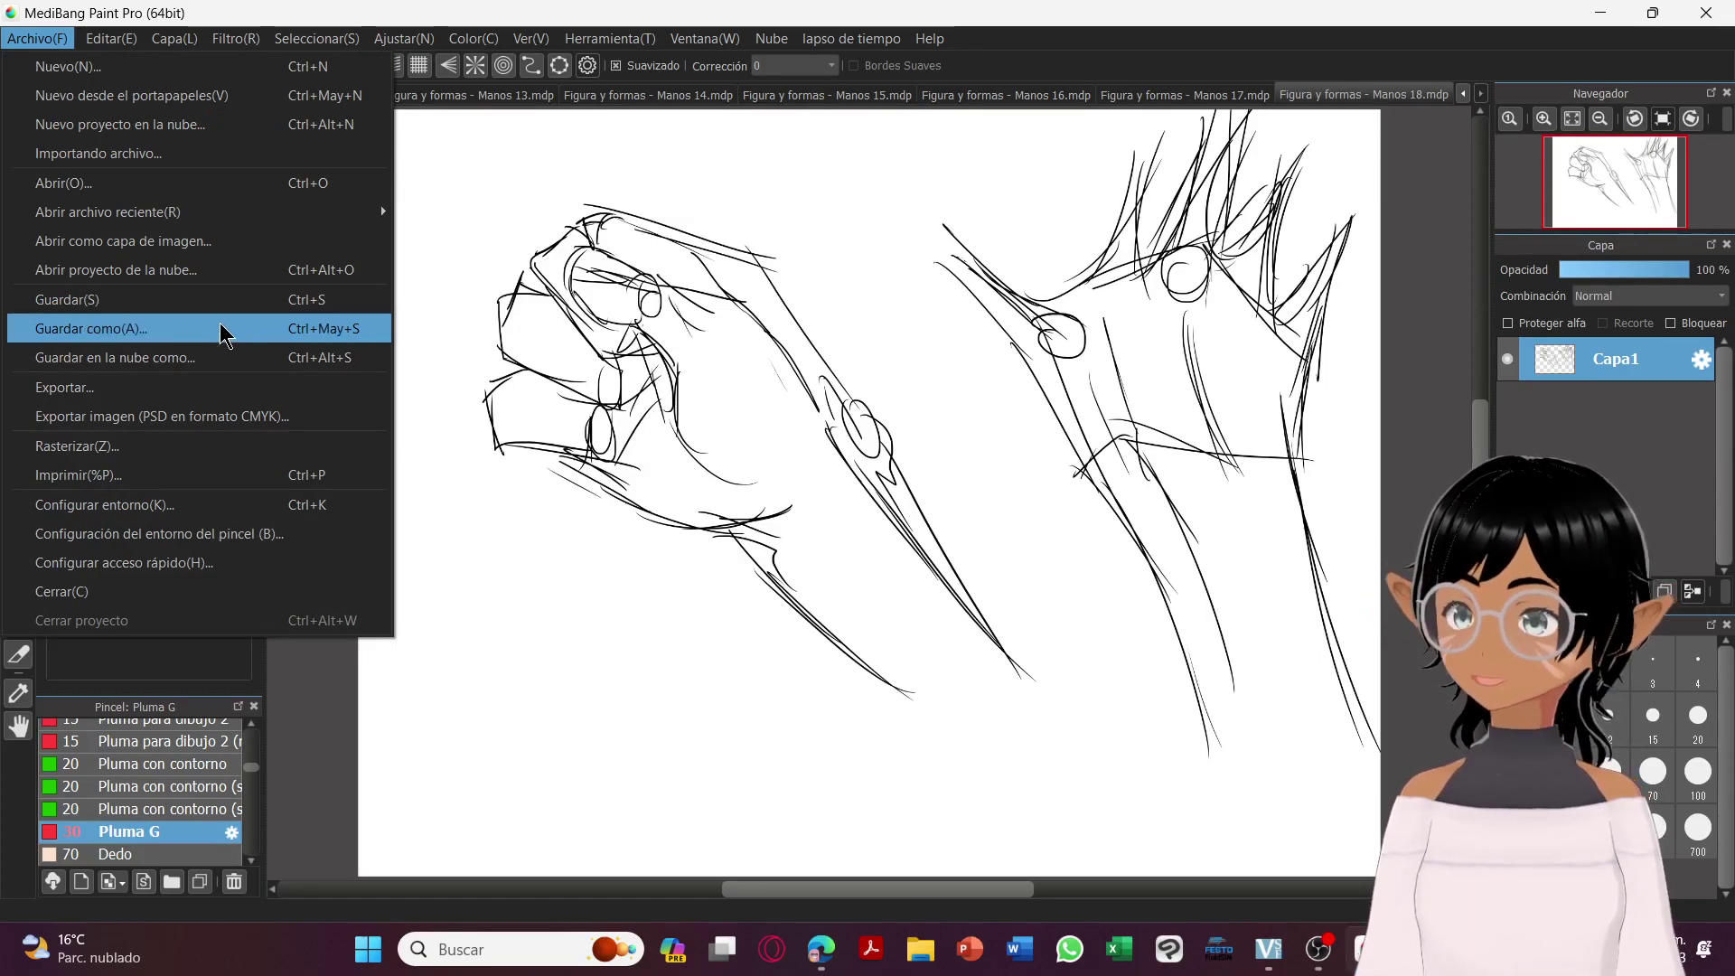
{"action": "mouse_move", "coordinate": [233, 38]}
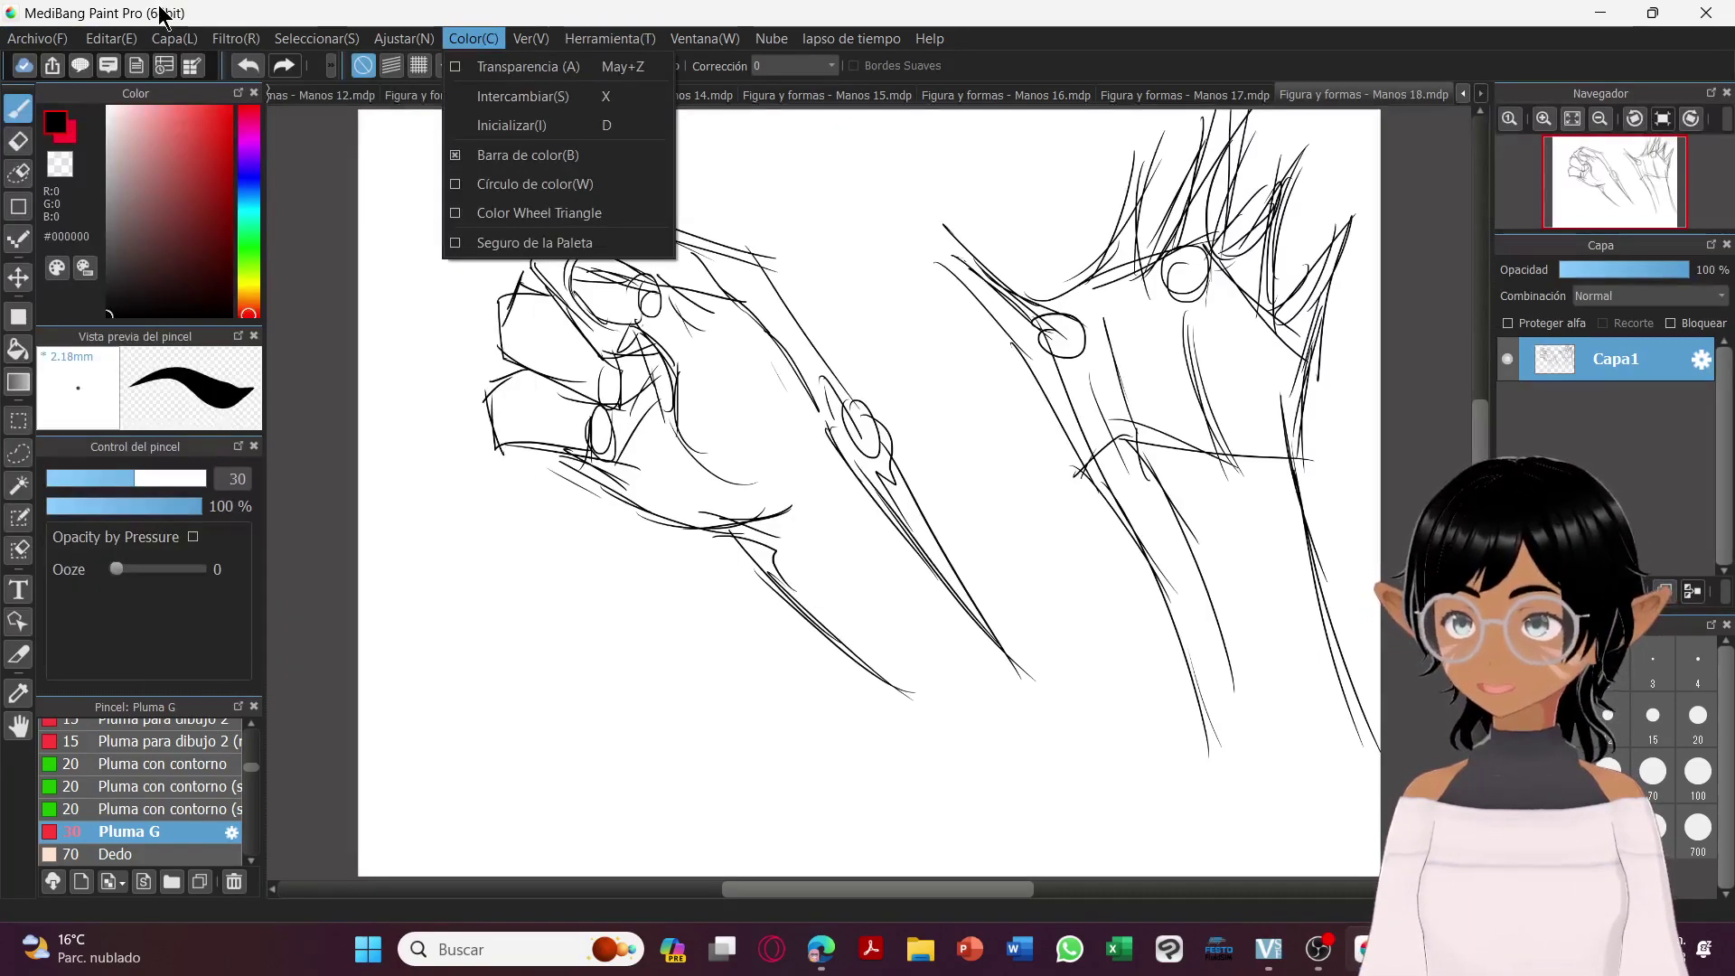
{"action": "mouse_move", "coordinate": [110, 38]}
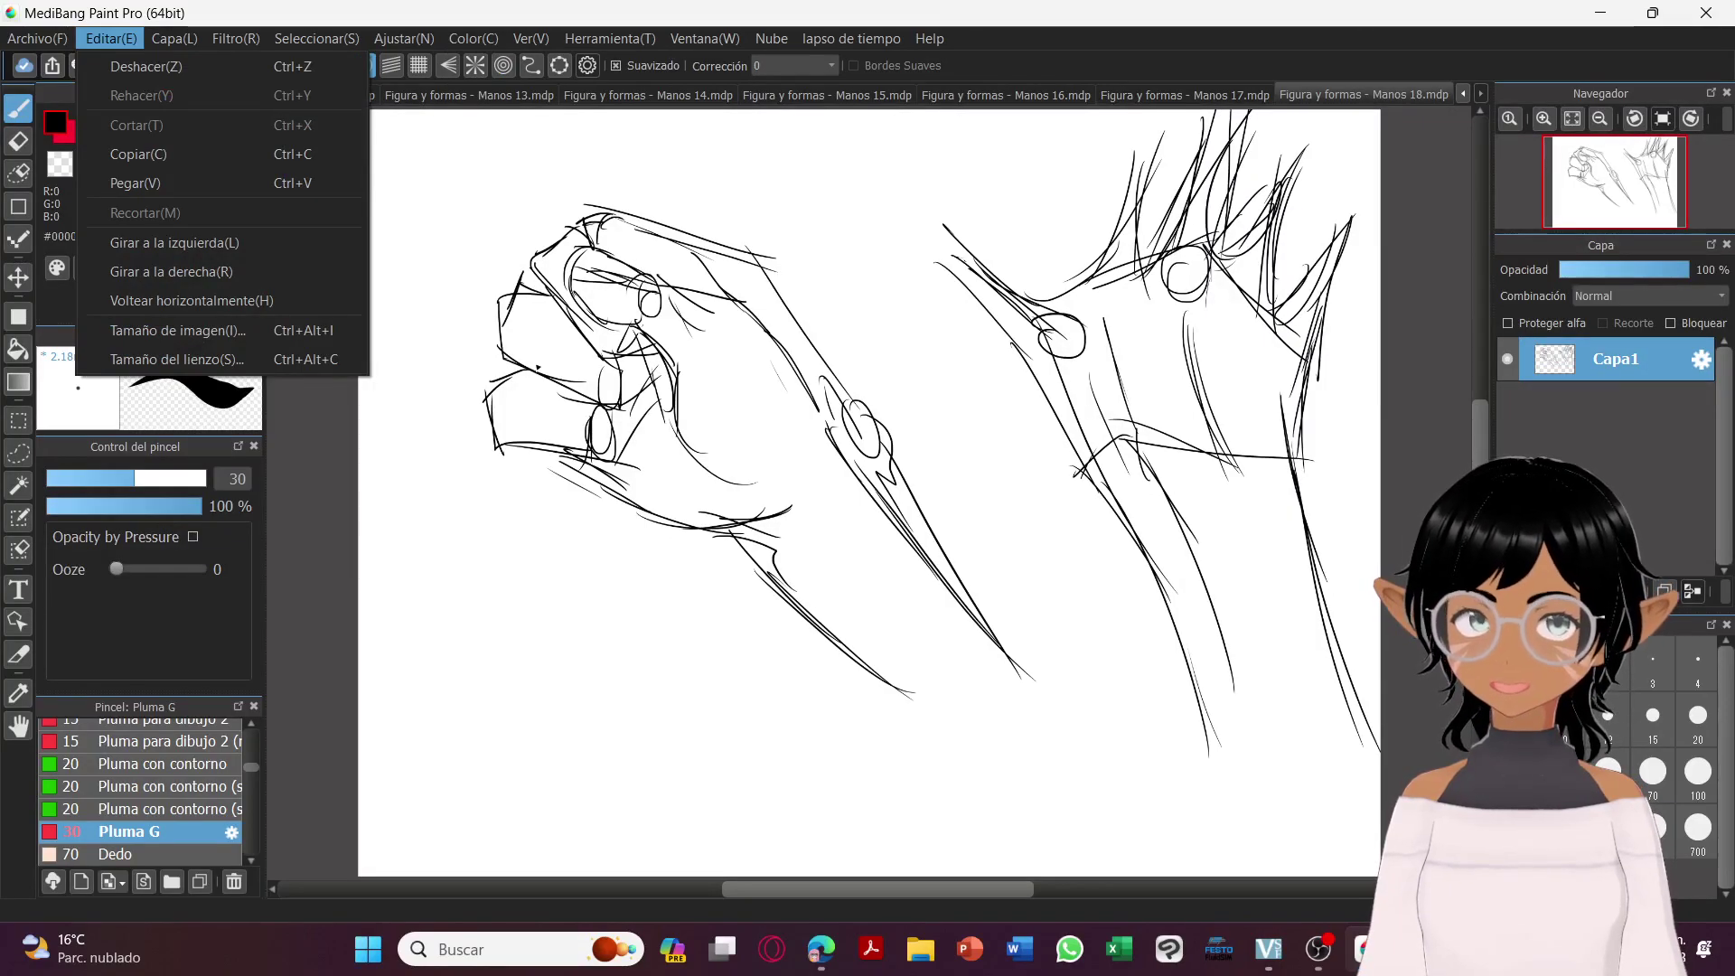
{"action": "left_click", "coordinate": [316, 697]}
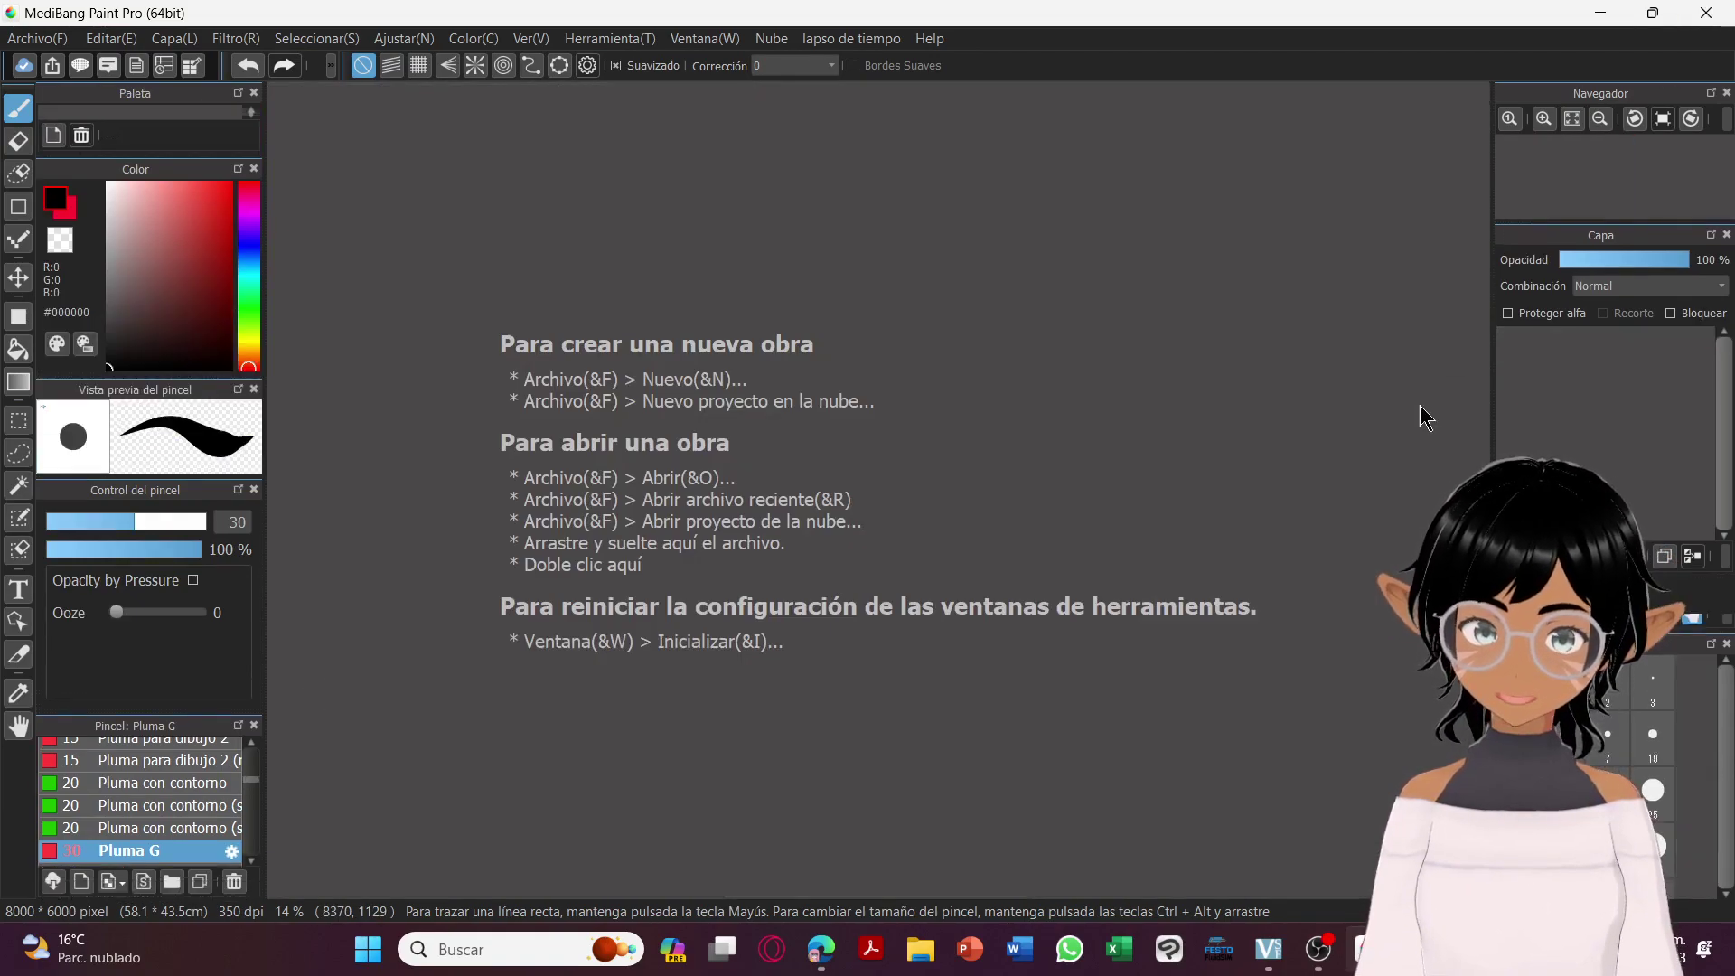
{"action": "key", "text": "alt+F4"}
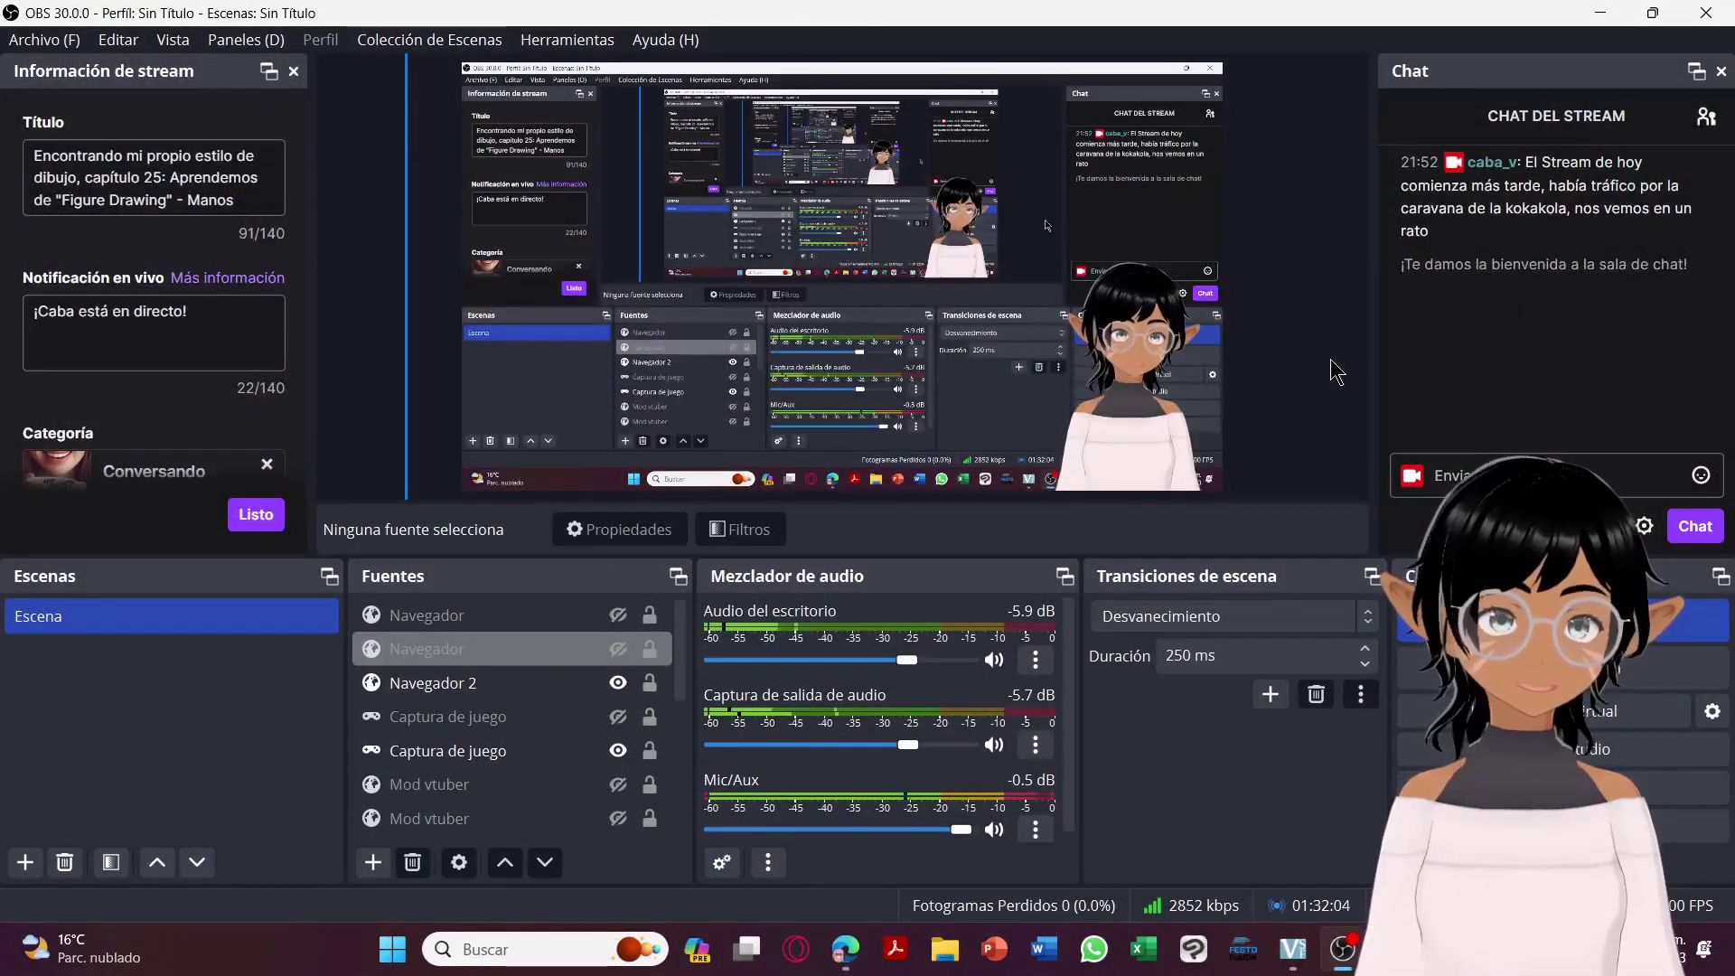